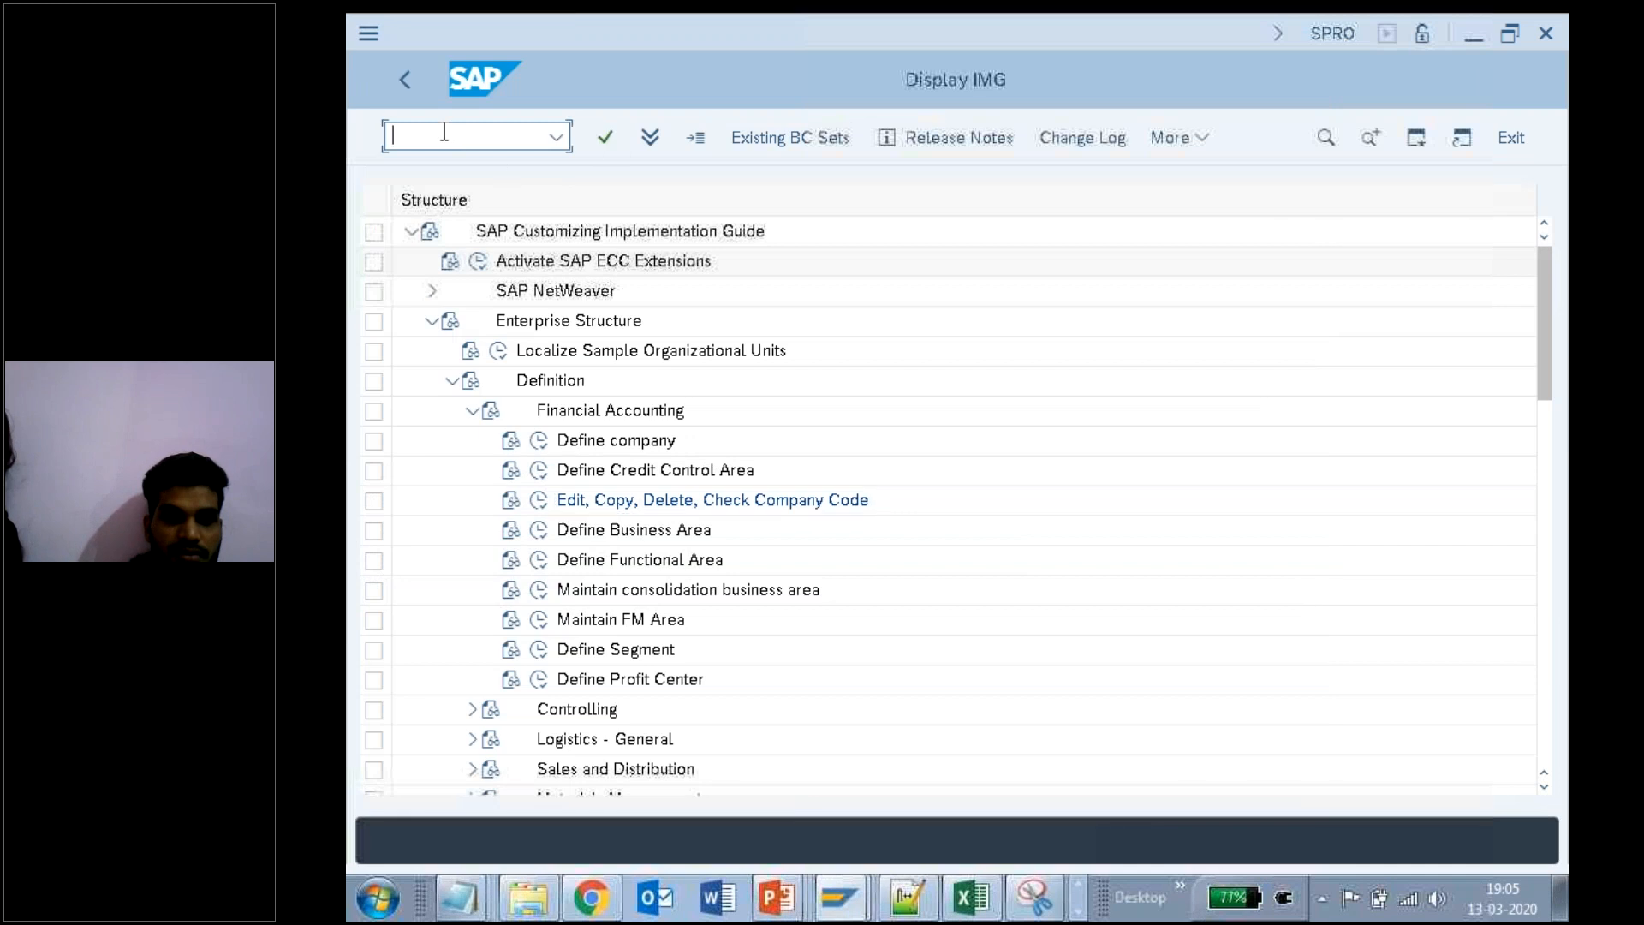
Step: End the Display IMG transaction with the /n command and return to the SAP Easy Access screen
{"action": "type", "text": "/n"}
{"action": "key", "text": "Return"}
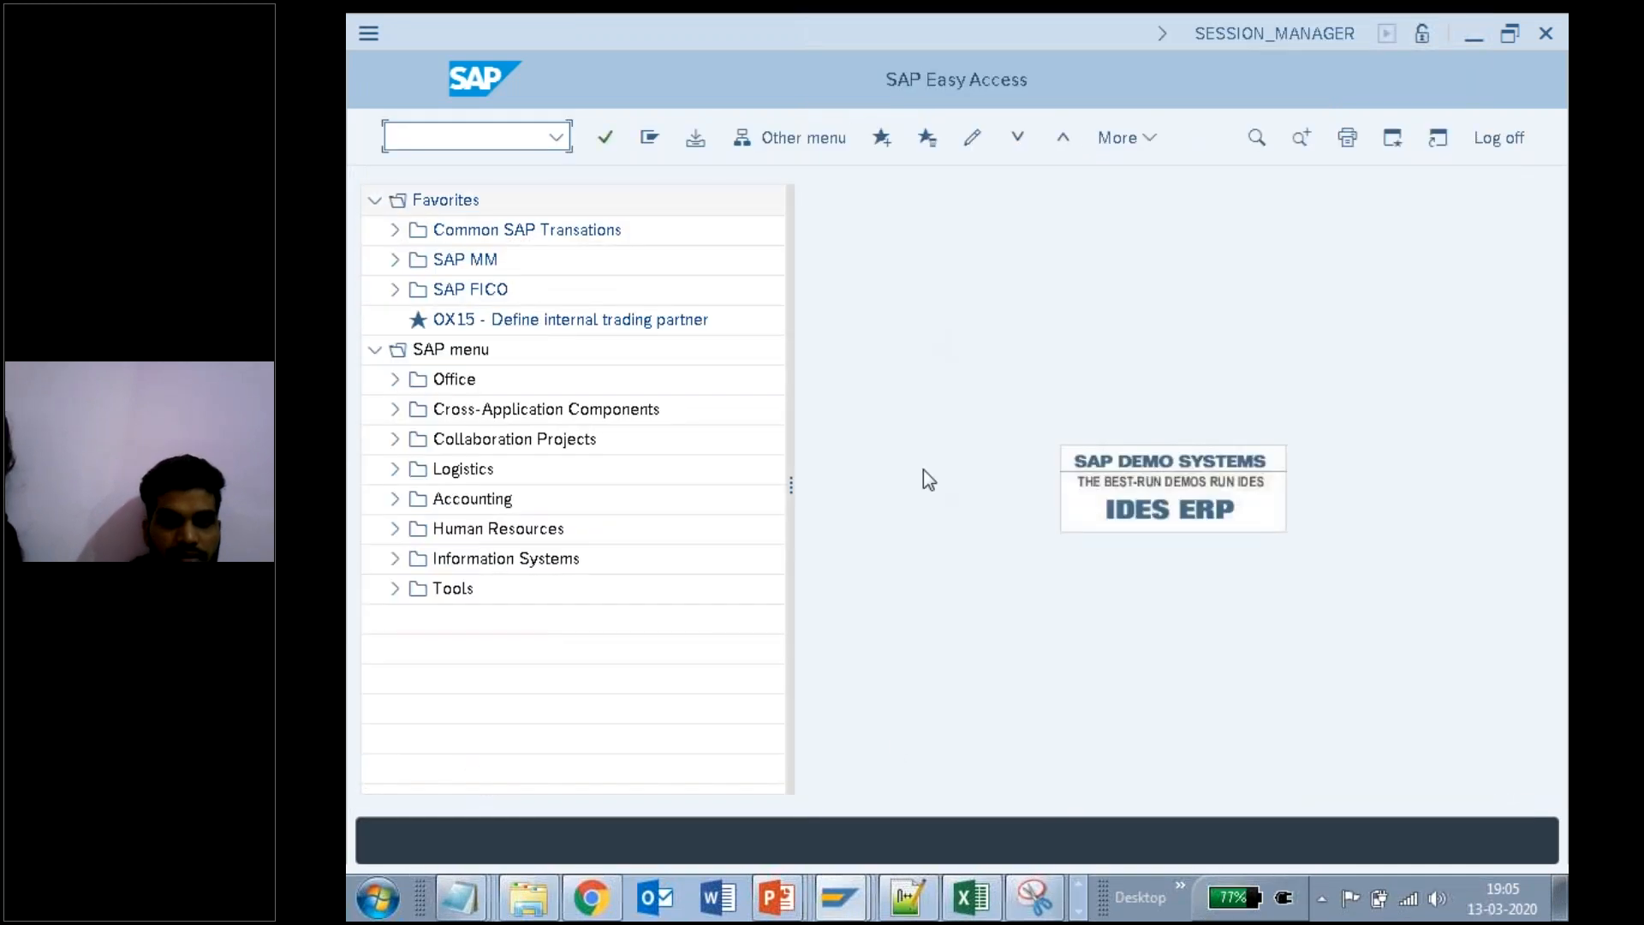
{"action": "left_click", "coordinate": [860, 903]}
{"action": "left_click", "coordinate": [822, 801]}
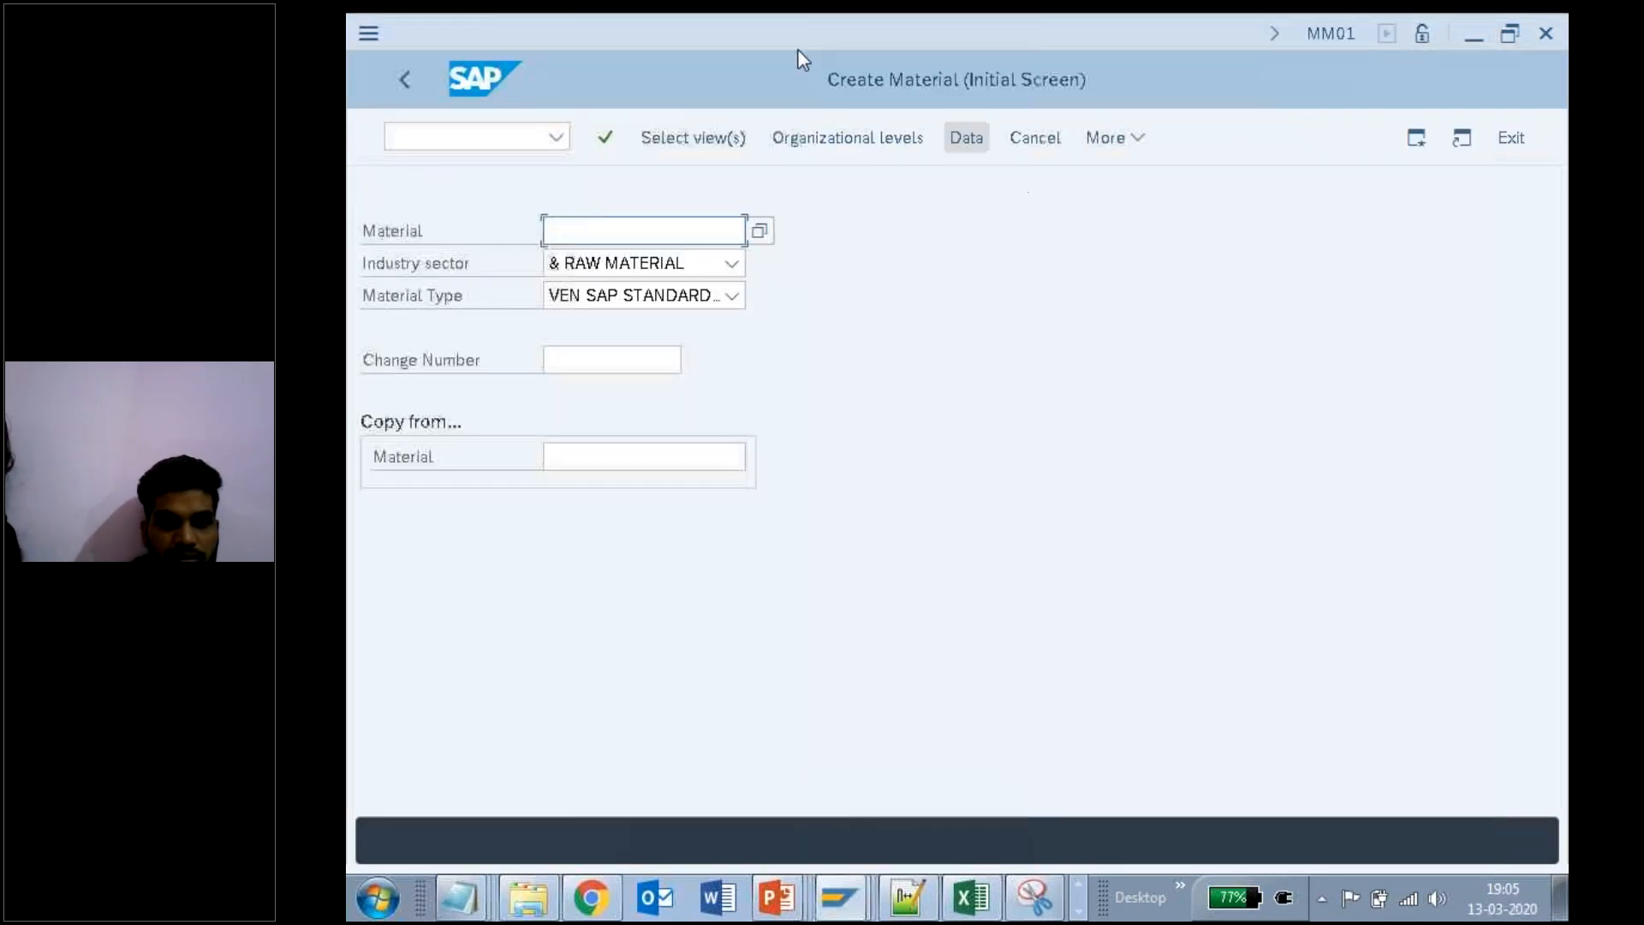
{"action": "left_click_drag", "start_coordinate": [569, 56], "coordinate": [557, 248]}
{"action": "left_click", "coordinate": [1349, 224]}
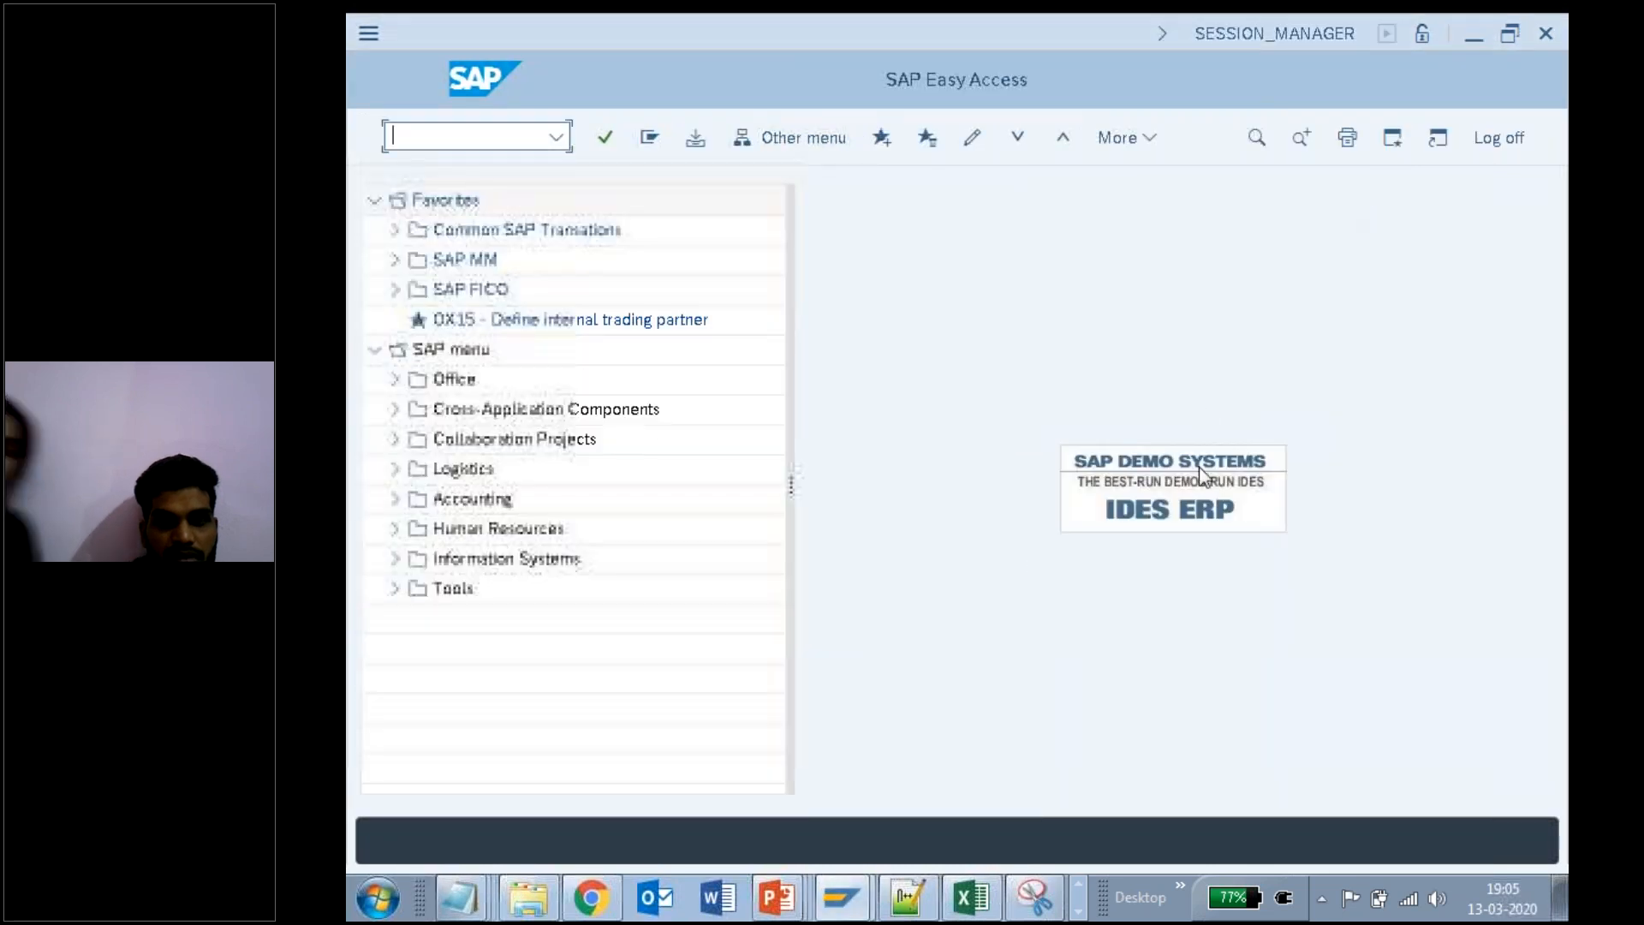
Step: Leave SAP Easy Access with /n and run transaction oms3 for the Industry Sectors overview
{"action": "left_click", "coordinate": [477, 144]}
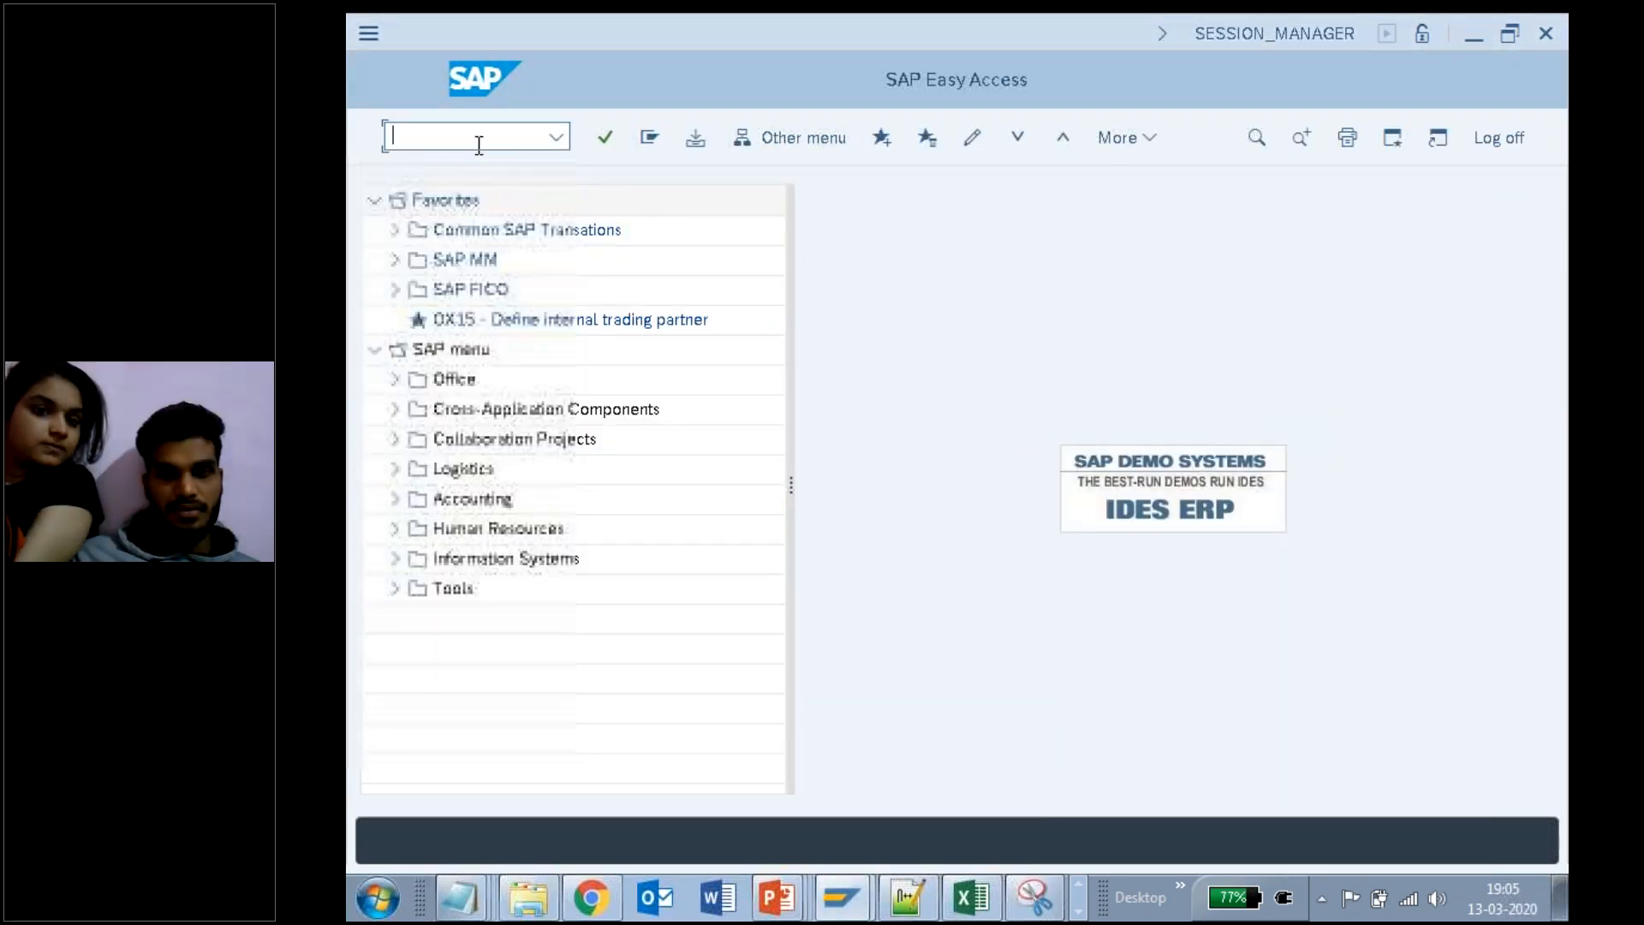
{"action": "type", "text": "/n"}
{"action": "key", "text": "Return"}
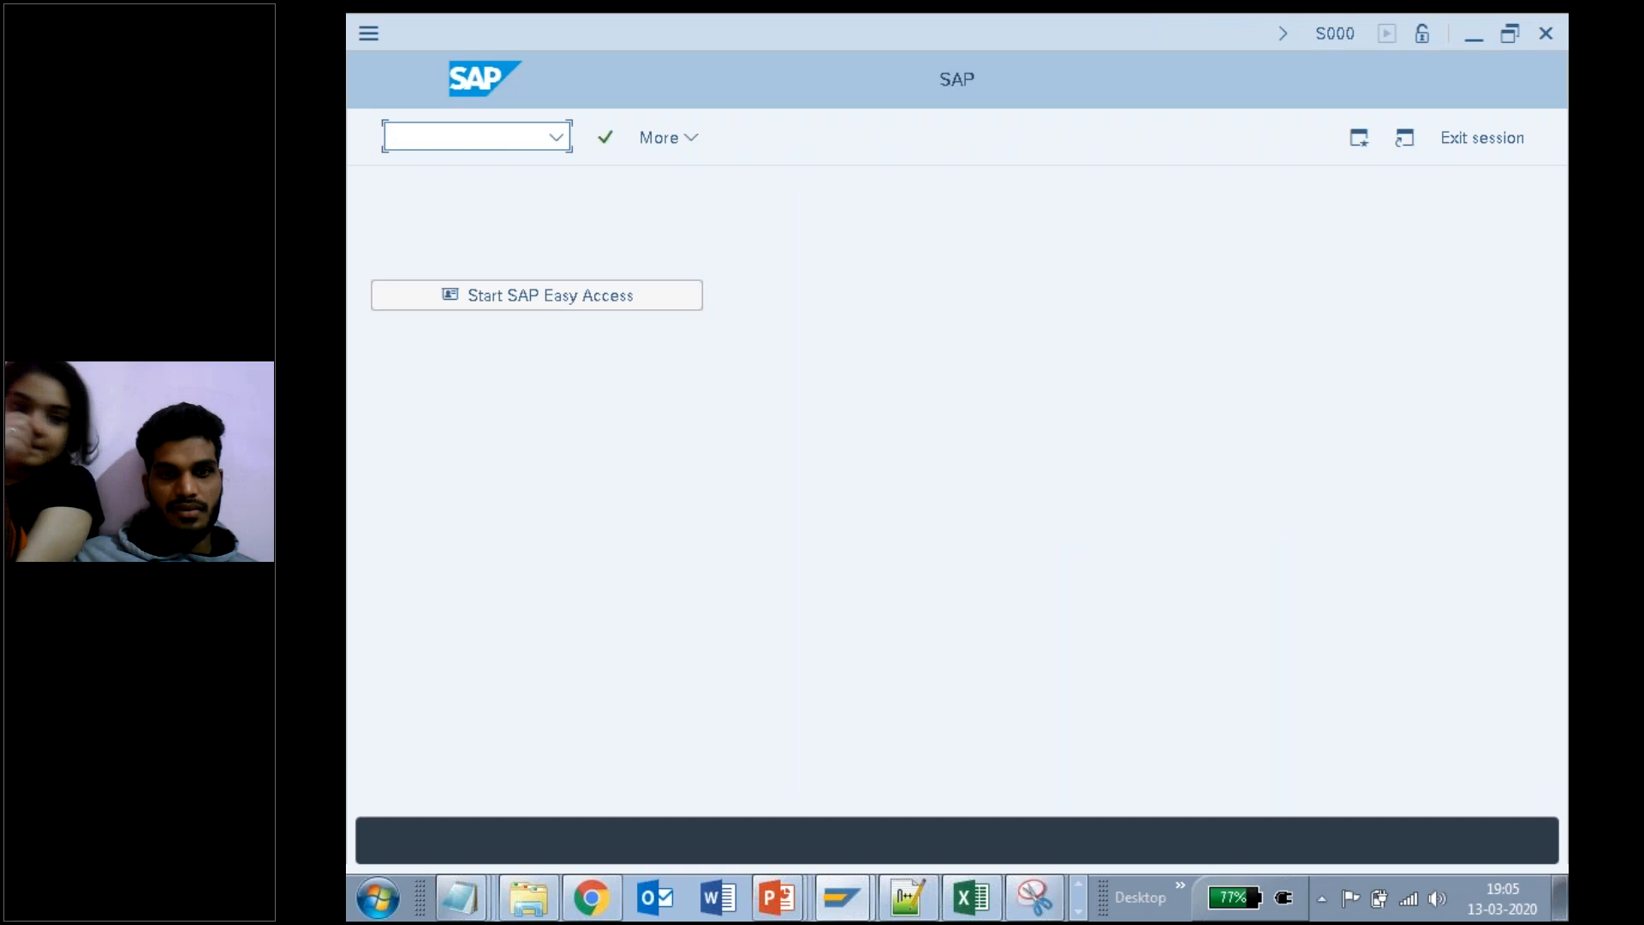
{"action": "type", "text": "OMS3"}
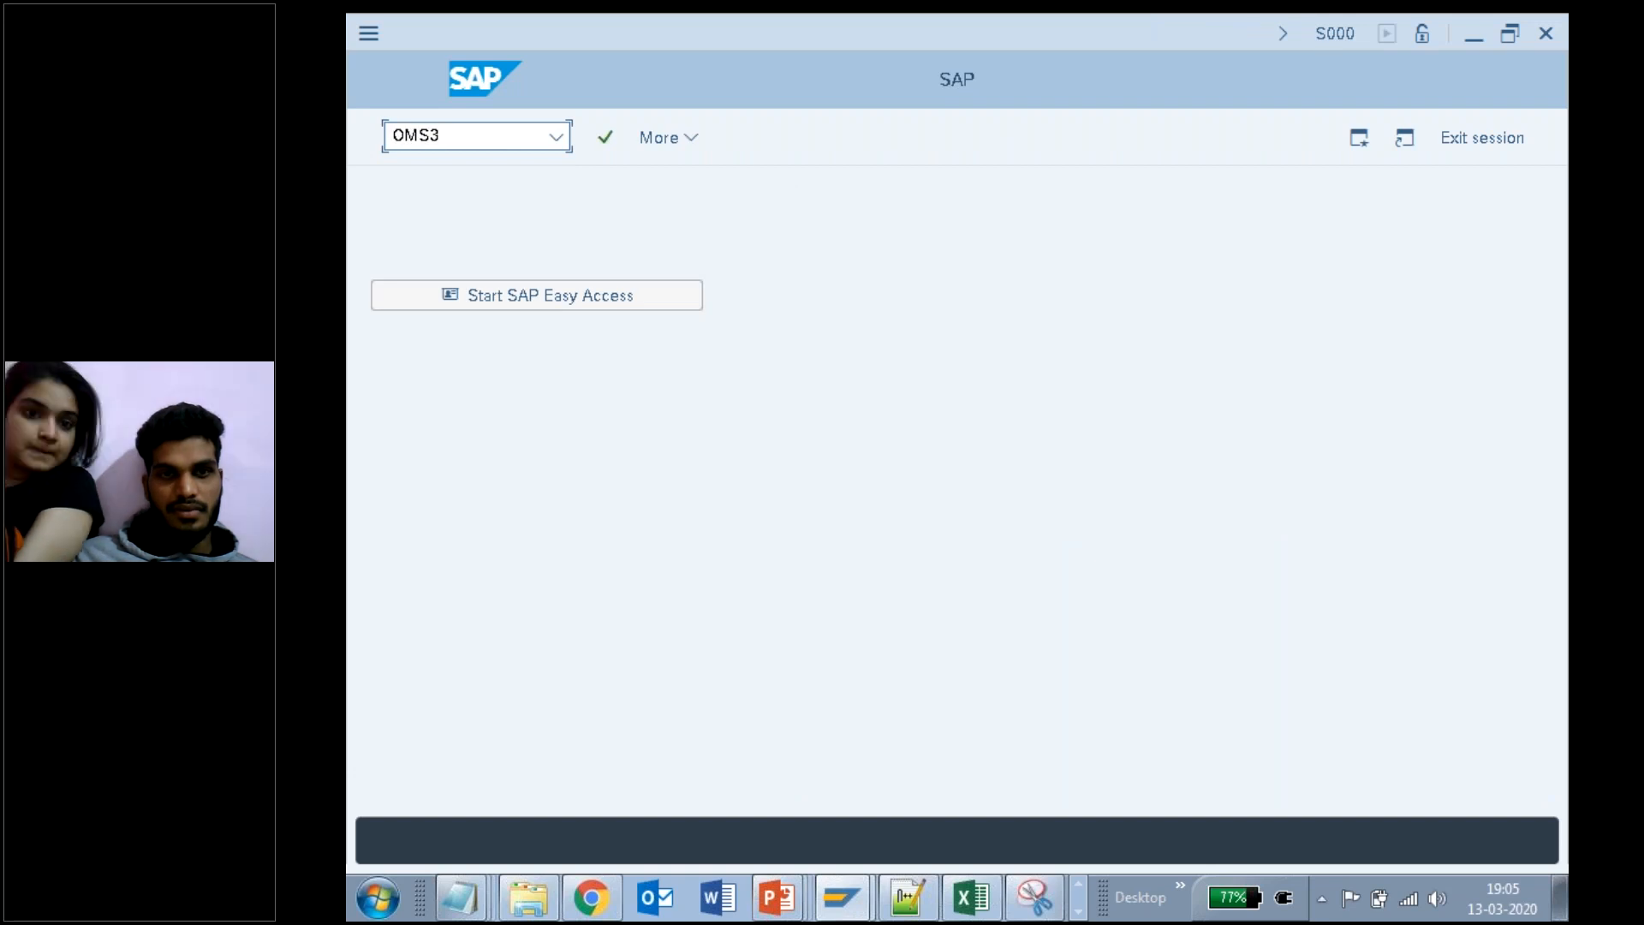
{"action": "key", "text": "BackSpace"}
{"action": "key", "text": "BackSpace"}
{"action": "key", "text": "BackSpace"}
{"action": "key", "text": "BackSpace"}
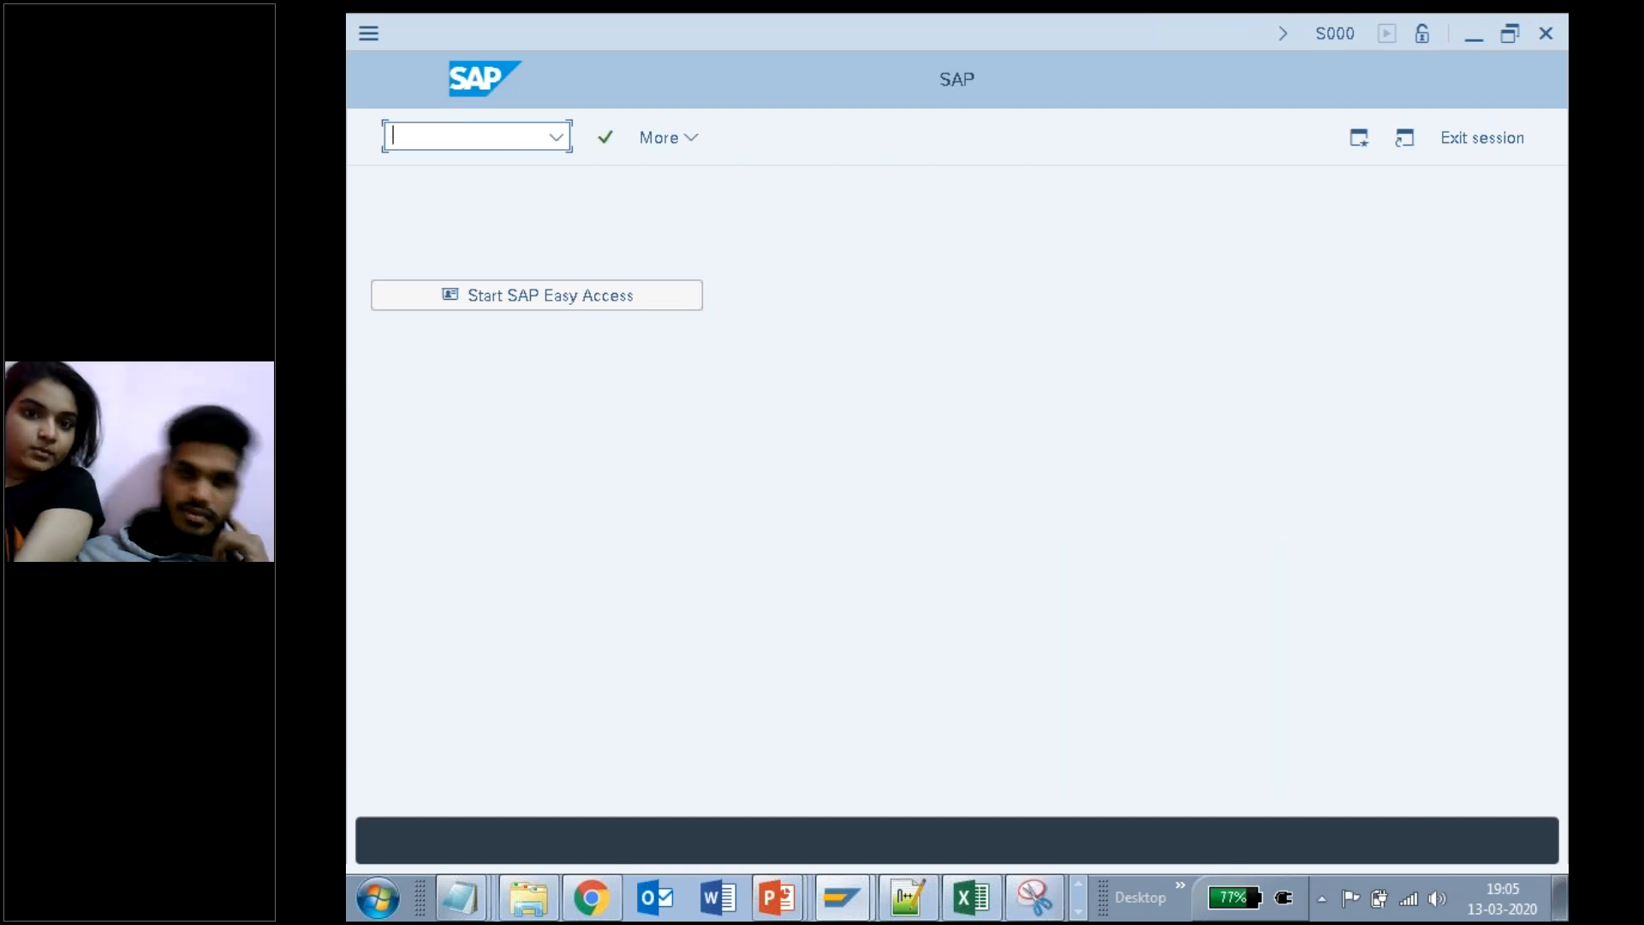
{"action": "type", "text": "oms3"}
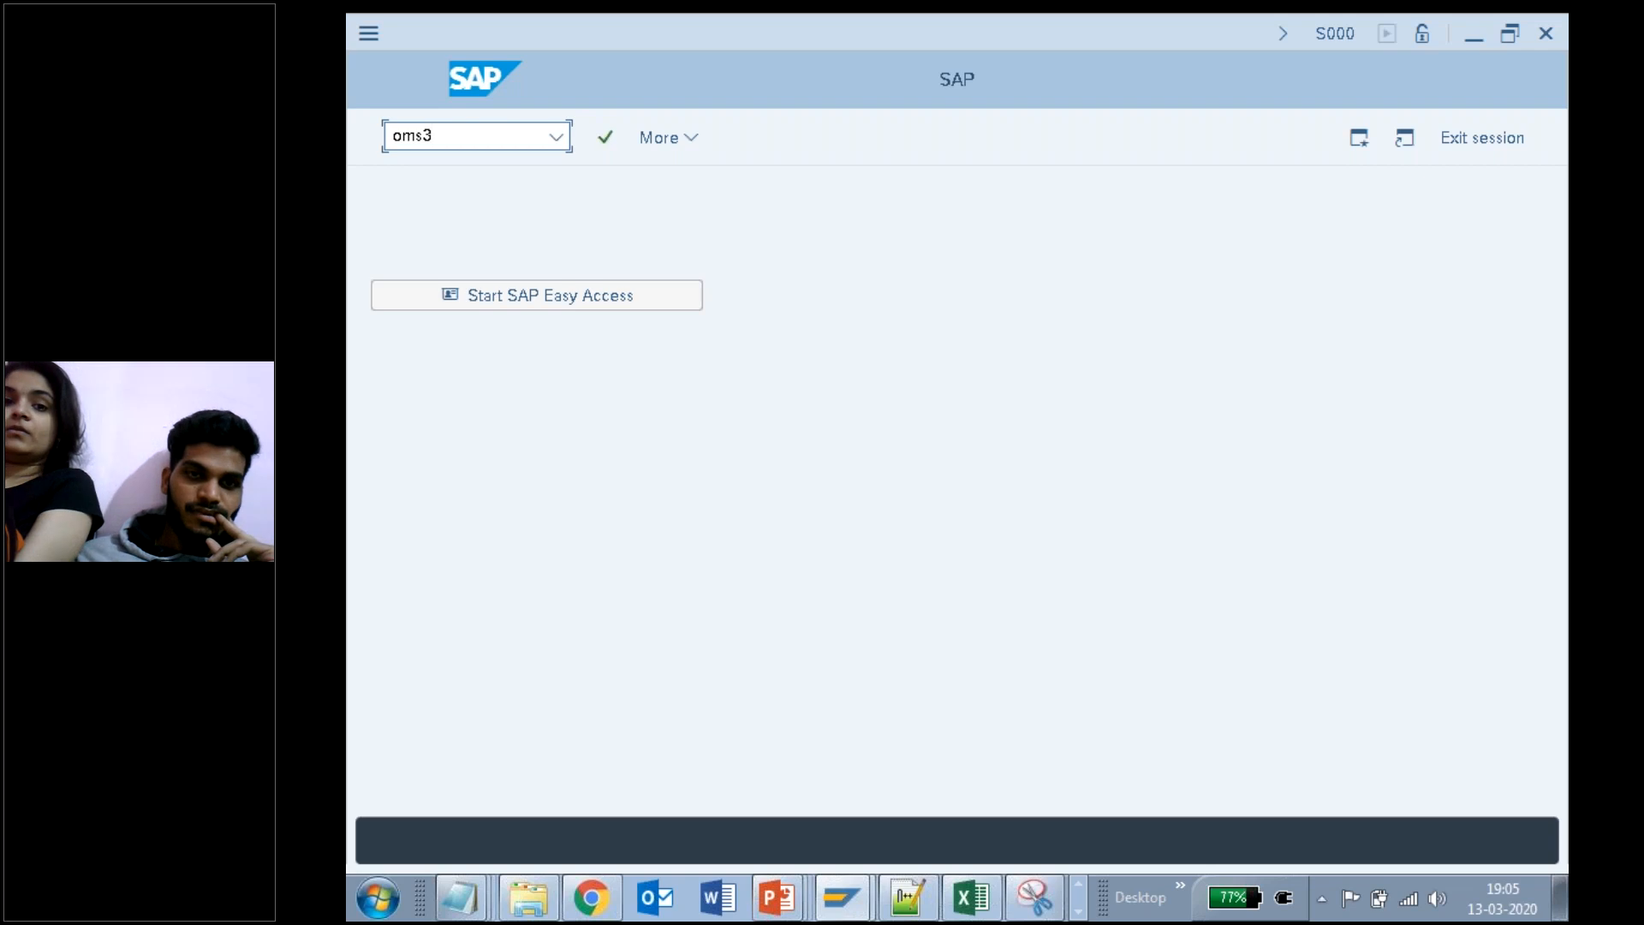
{"action": "key", "text": "Return"}
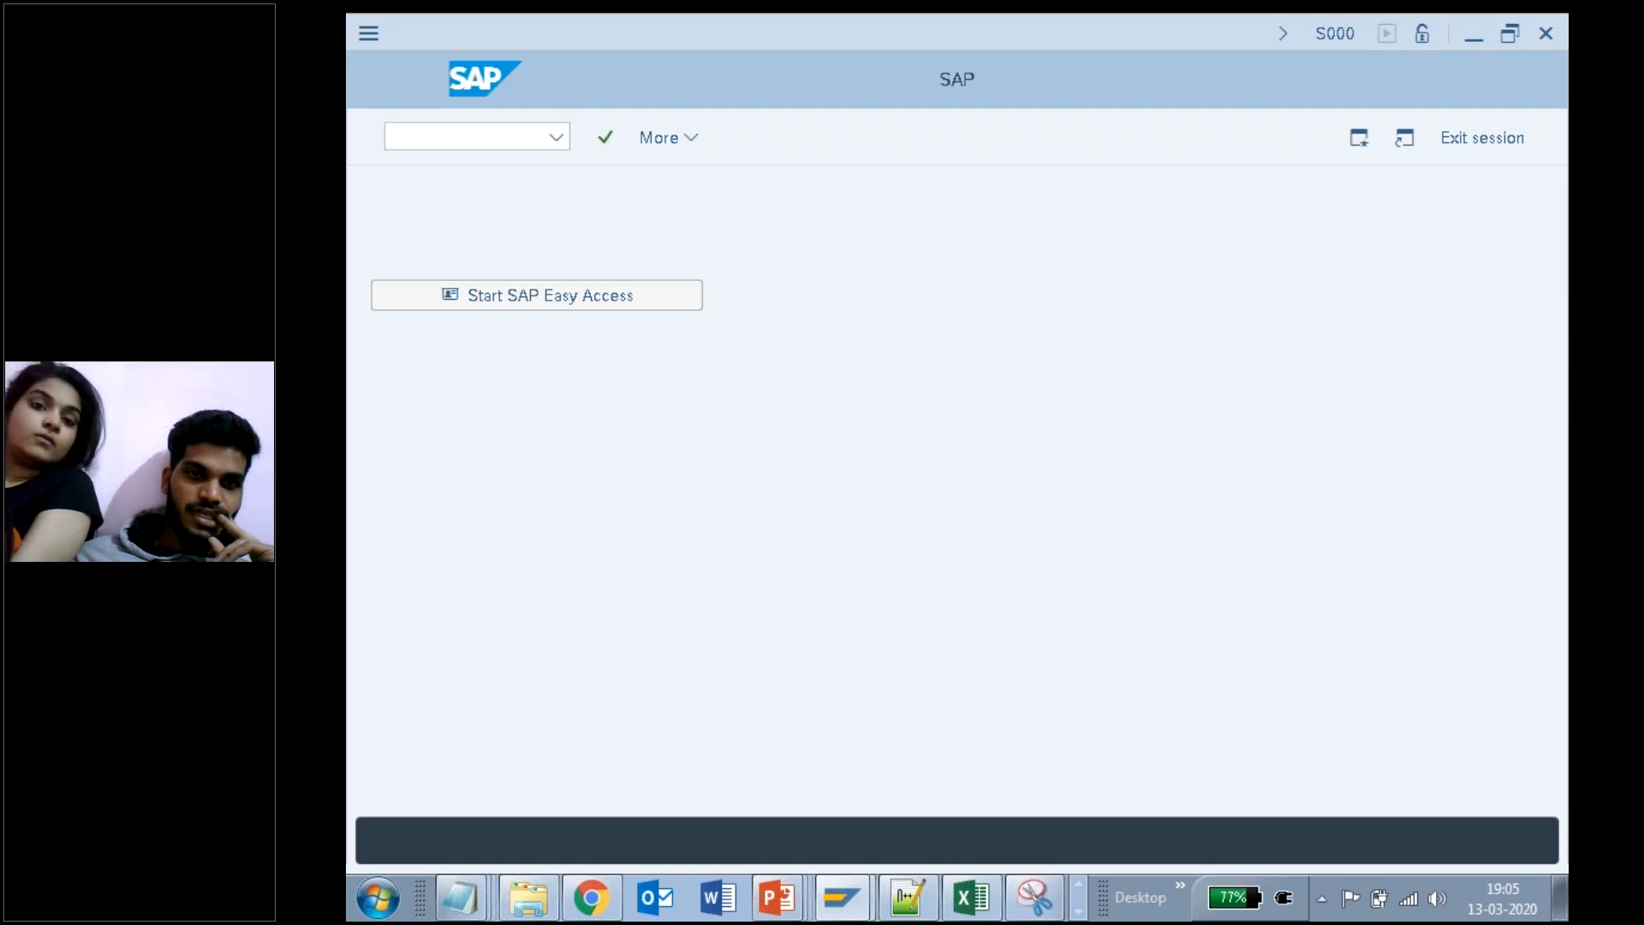
Step: Switch to the untitled Notepad notes and add the heading "steps :" below the Industry Sector path
{"action": "mouse_move", "coordinate": [460, 895]}
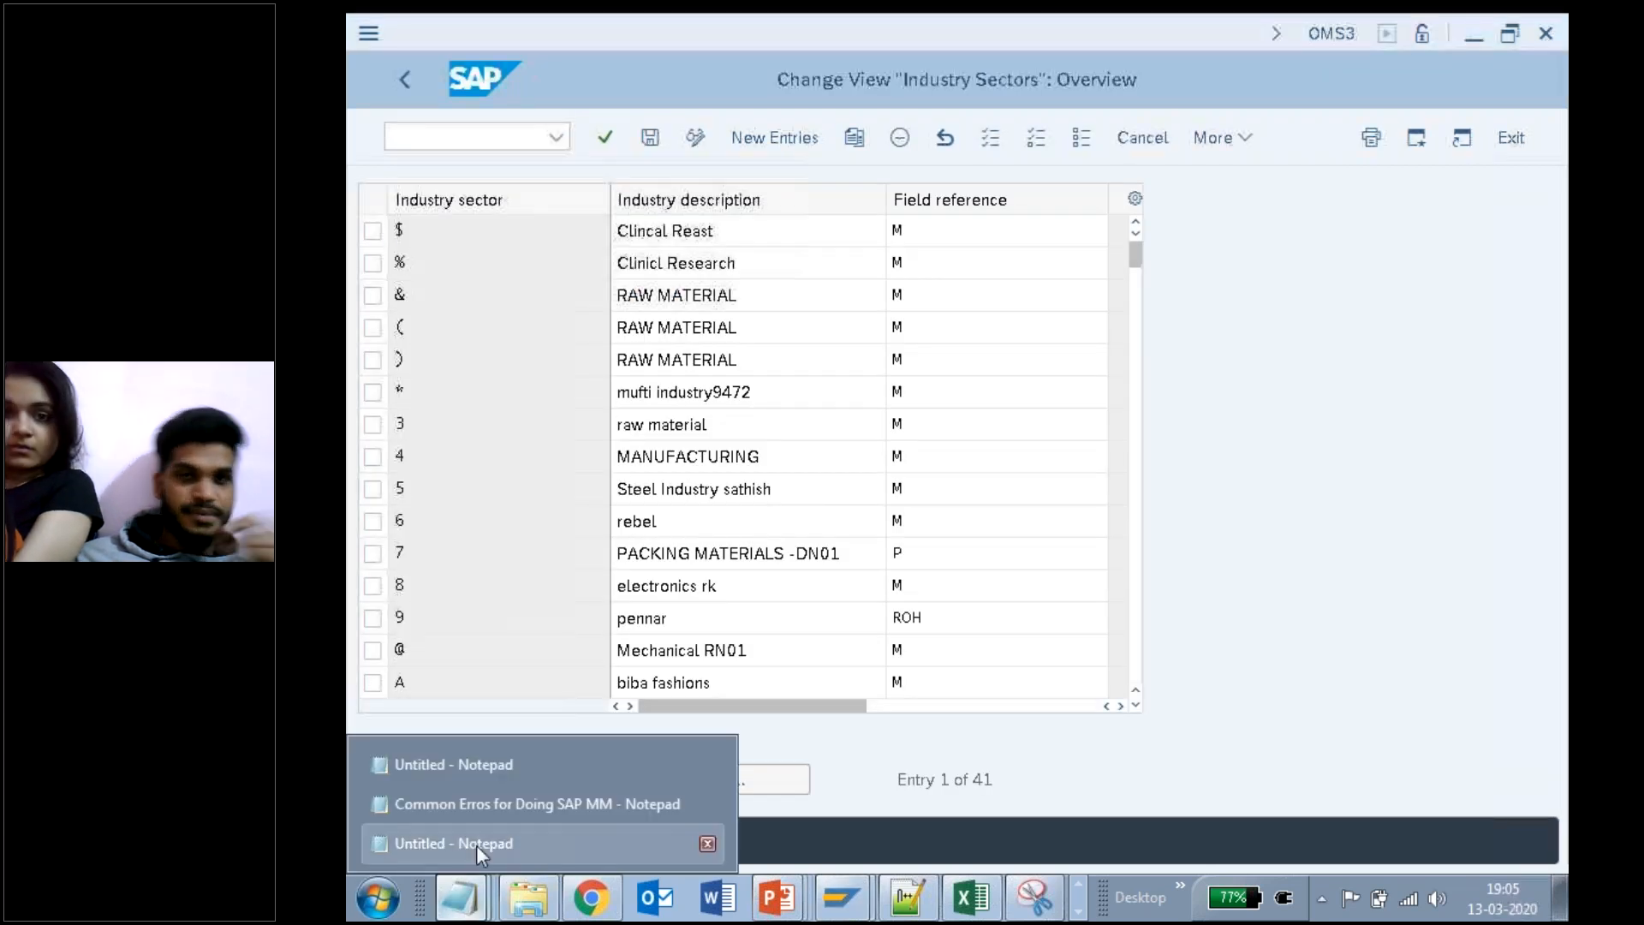
{"action": "left_click", "coordinate": [477, 845]}
{"action": "key", "text": "Return"}
{"action": "key", "text": "Return"}
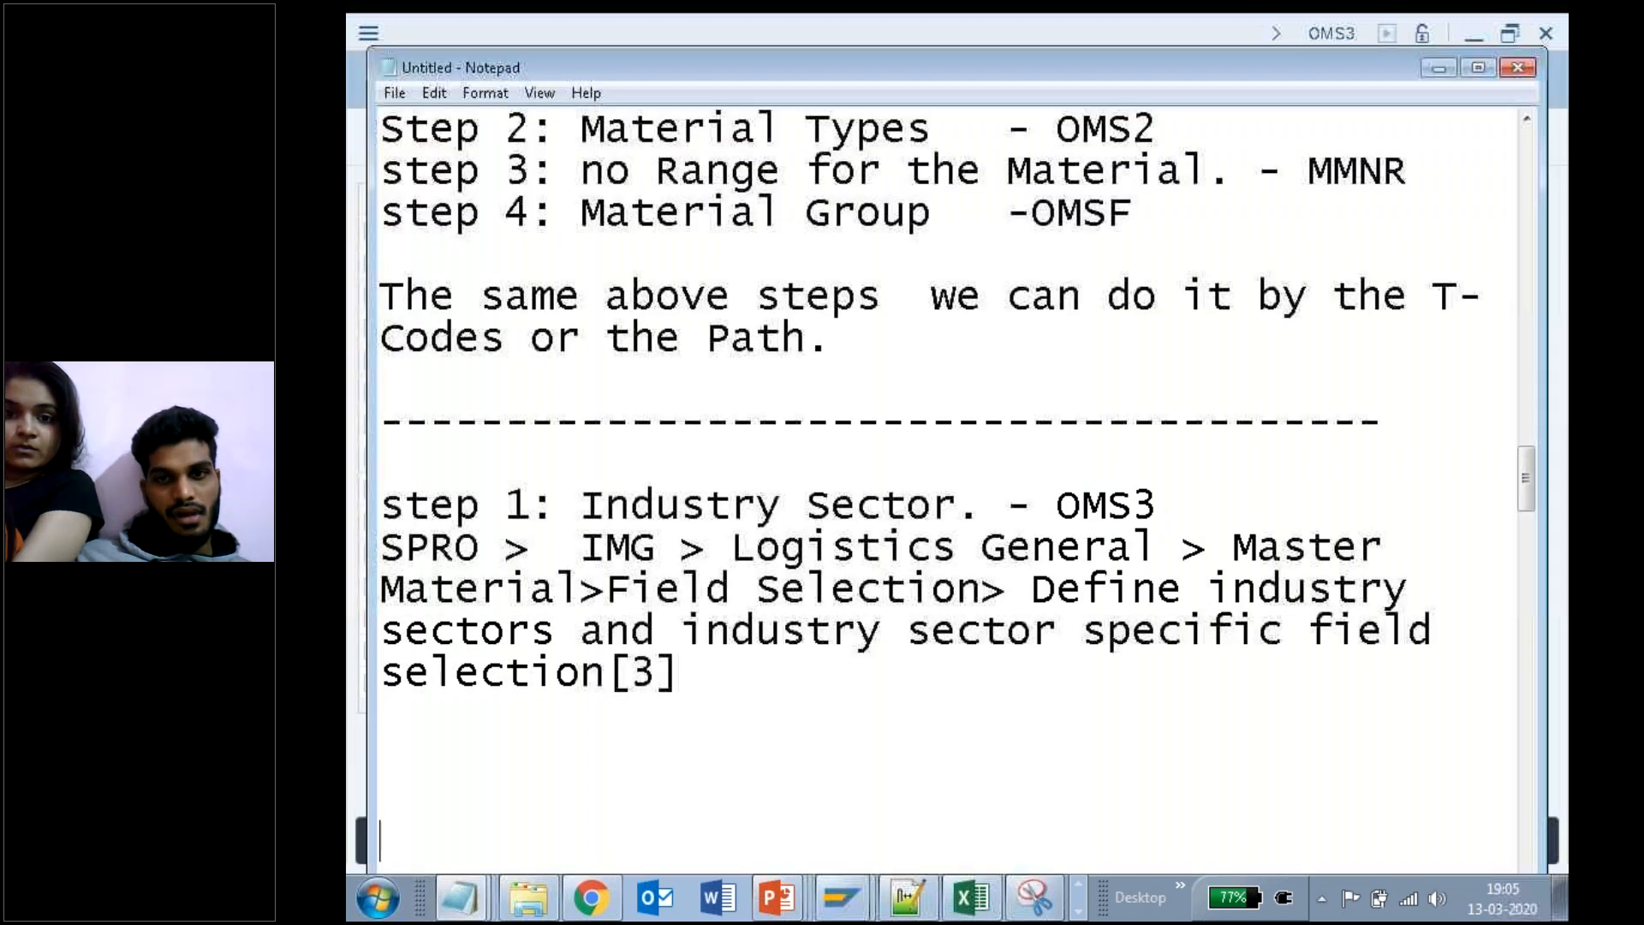
{"action": "type", "text": "steps "}
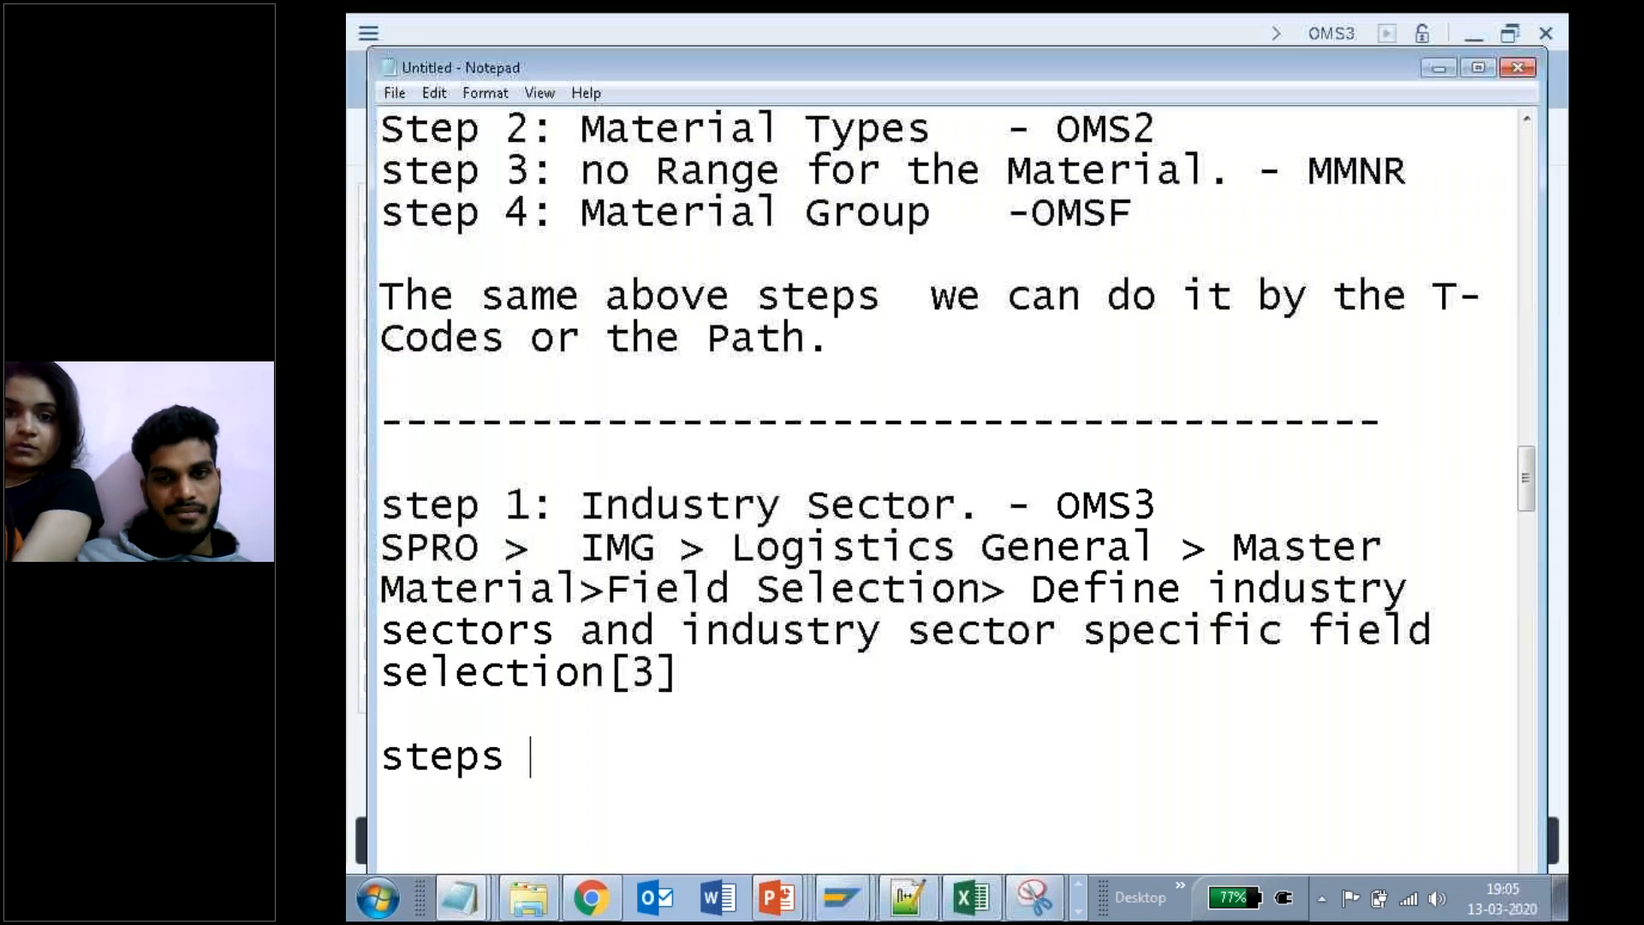
{"action": "type", "text": ":"}
{"action": "key", "text": "Return"}
{"action": "key", "text": "Return"}
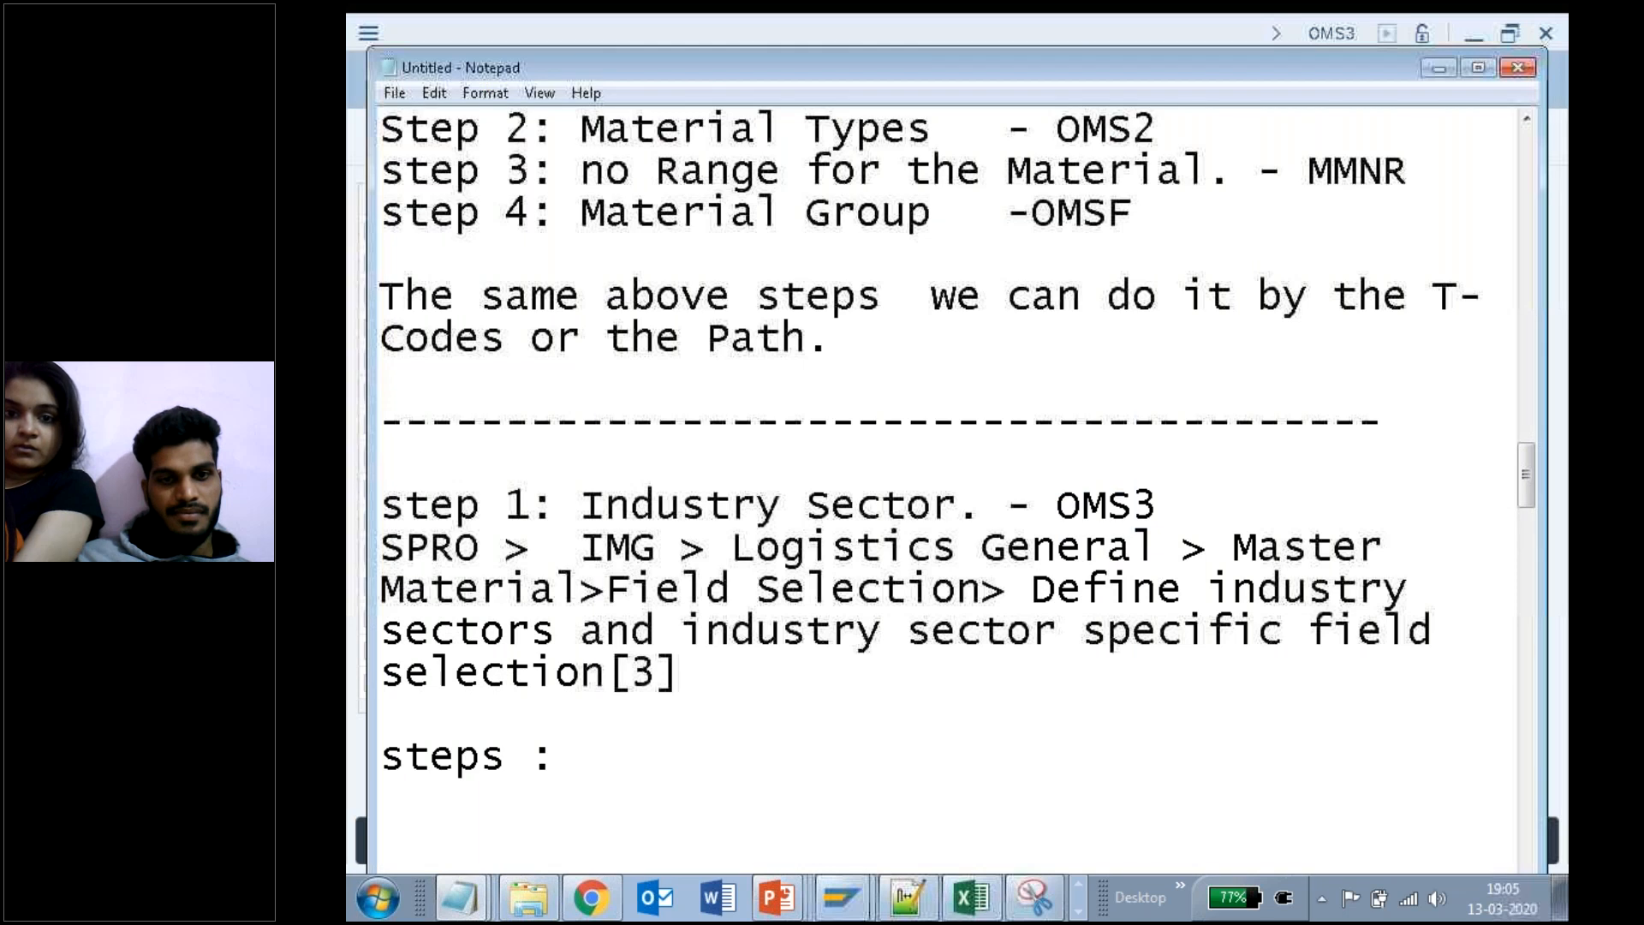
Step: Write the first numbered line "1.Open the SAP system" under the steps heading
{"action": "type", "text": "Open "}
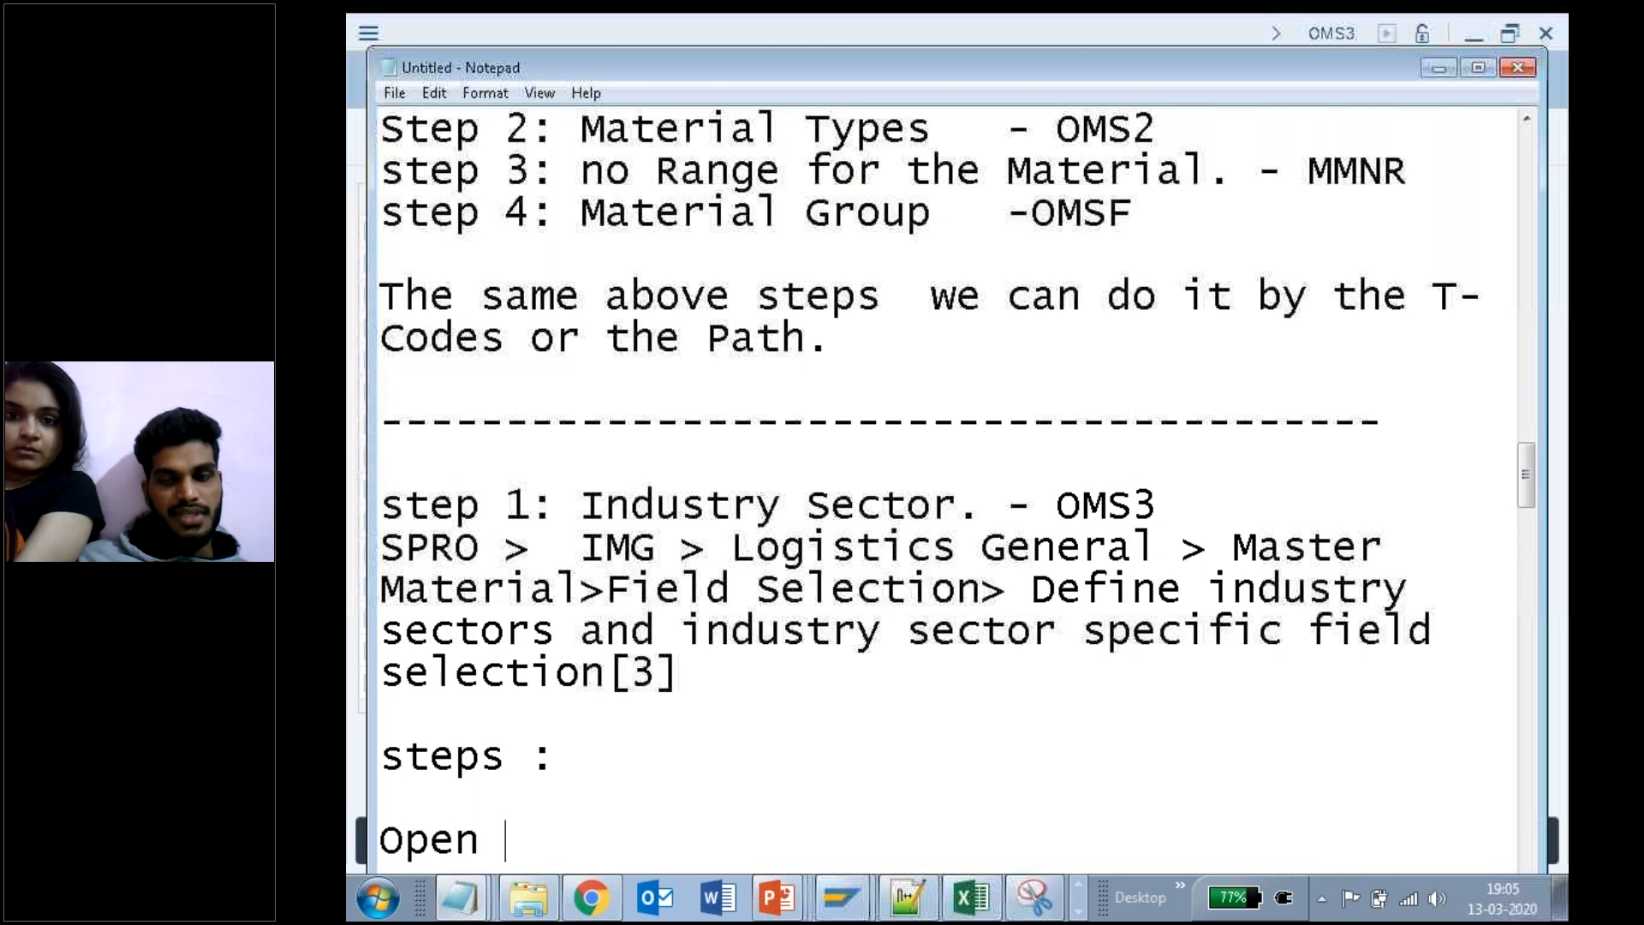
{"action": "type", "text": "the SAP syuste"}
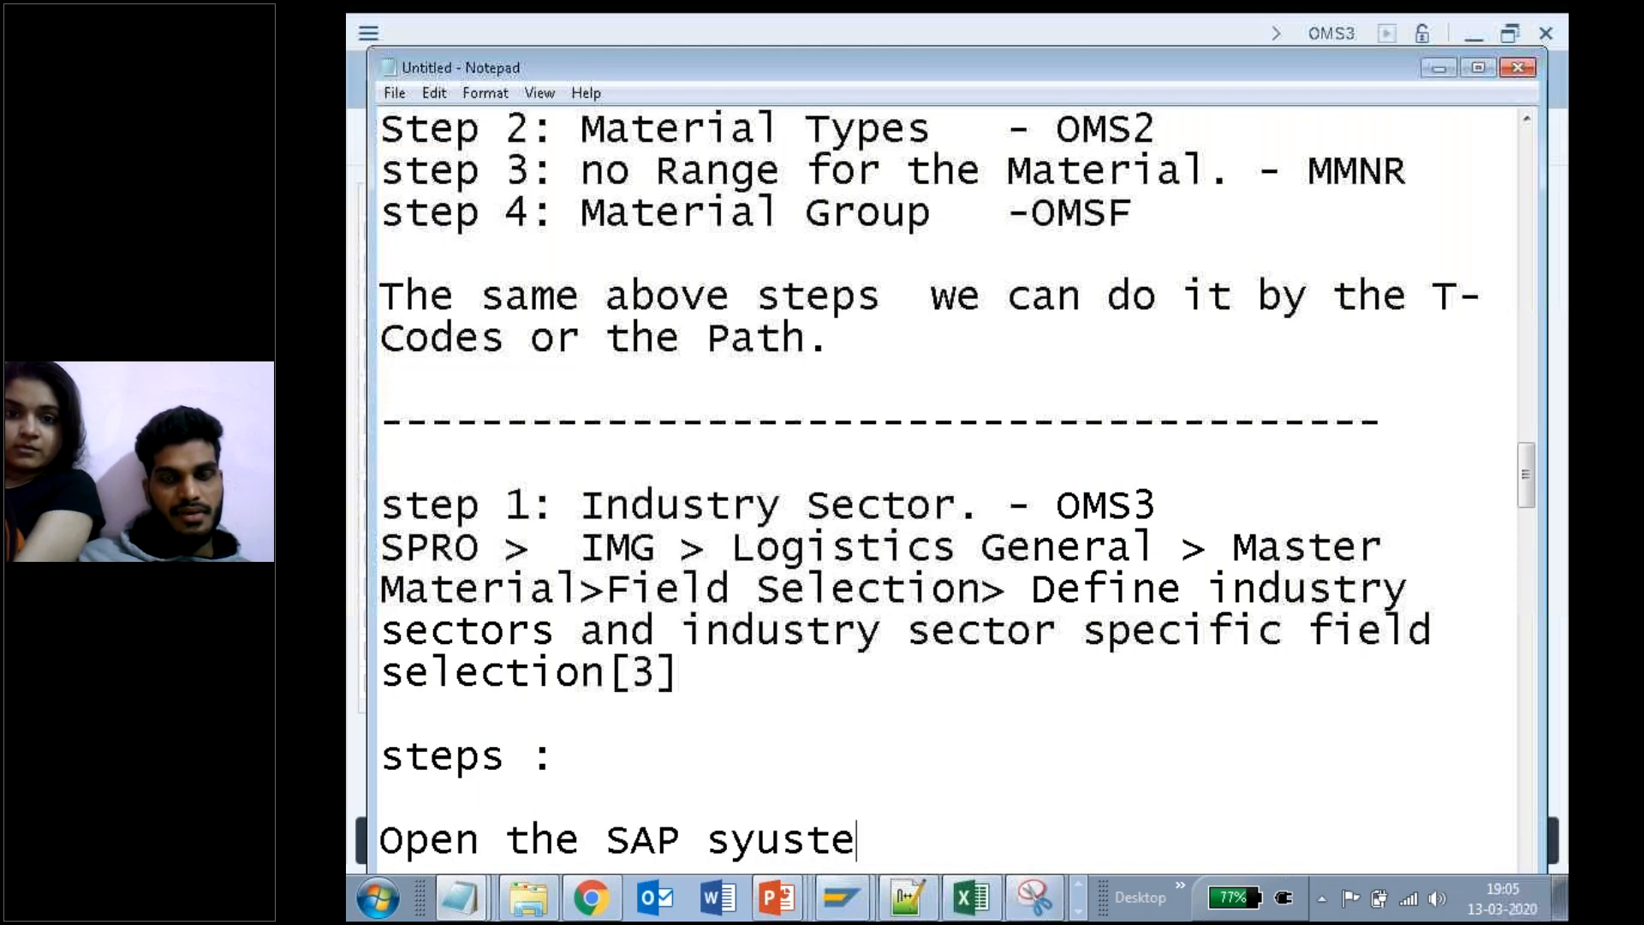
{"action": "key", "text": "BackSpace"}
{"action": "key", "text": "BackSpace"}
{"action": "key", "text": "BackSpace"}
{"action": "key", "text": "BackSpace"}
{"action": "type", "text": "stem"}
{"action": "key", "text": "Return"}
{"action": "key", "text": "Up"}
{"action": "type", "text": "1."}
{"action": "key", "text": "End"}
{"action": "key", "text": "Return"}
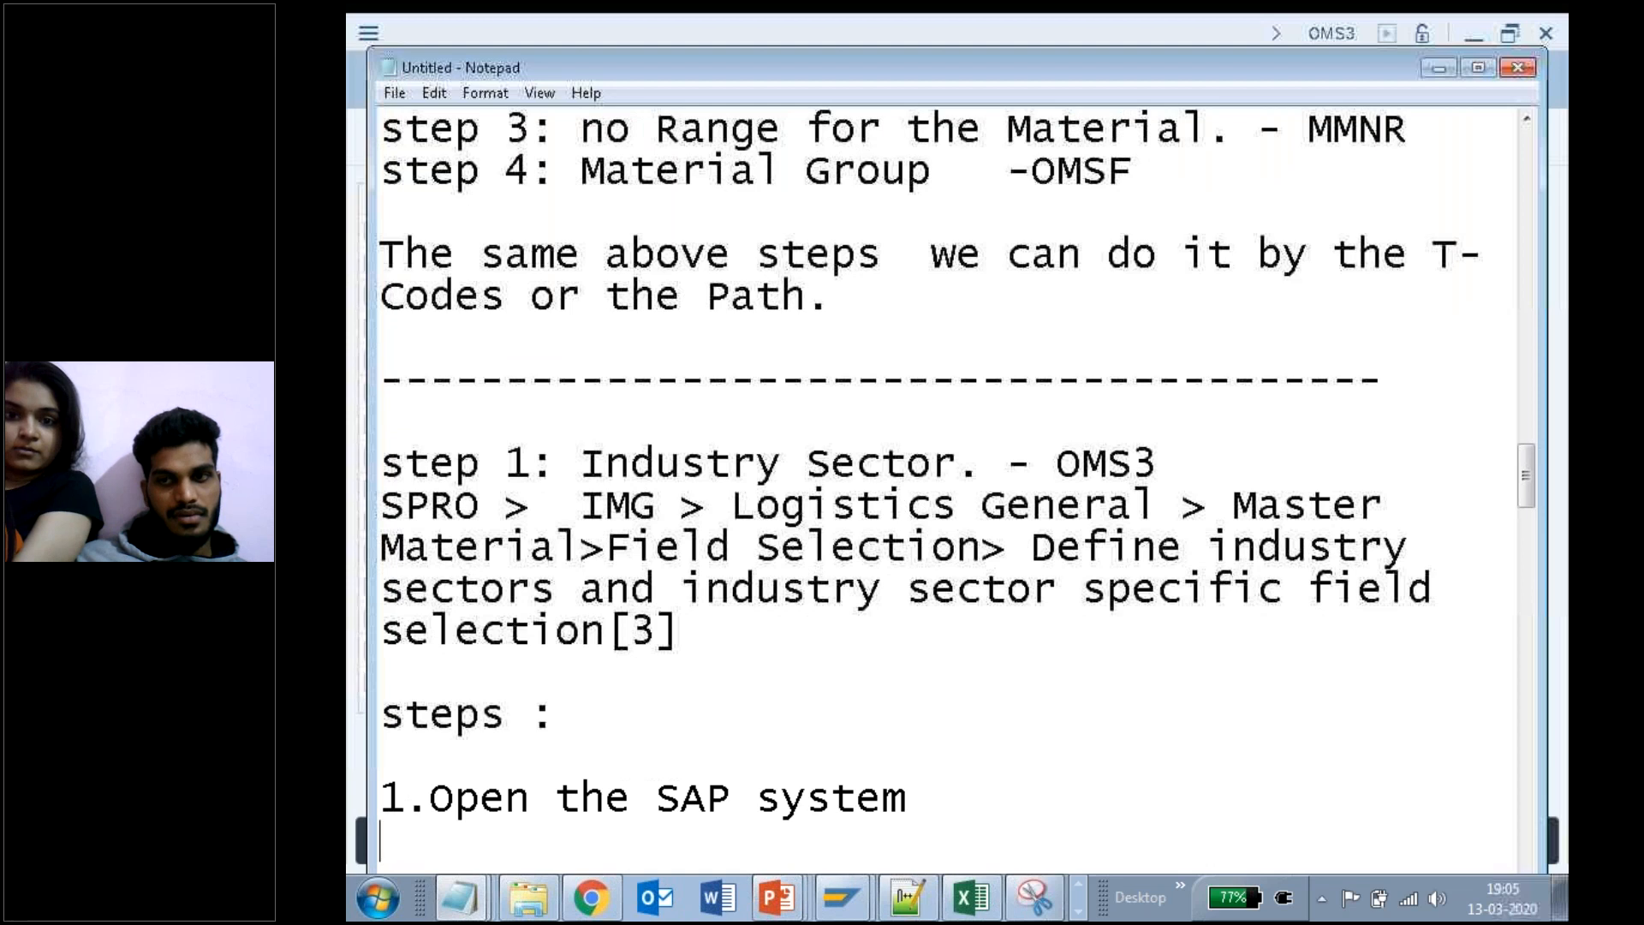
Step: Write the second line "2.In the T-Box- entered the T-code - oms3" in the notes
{"action": "type", "text": "2. in the"}
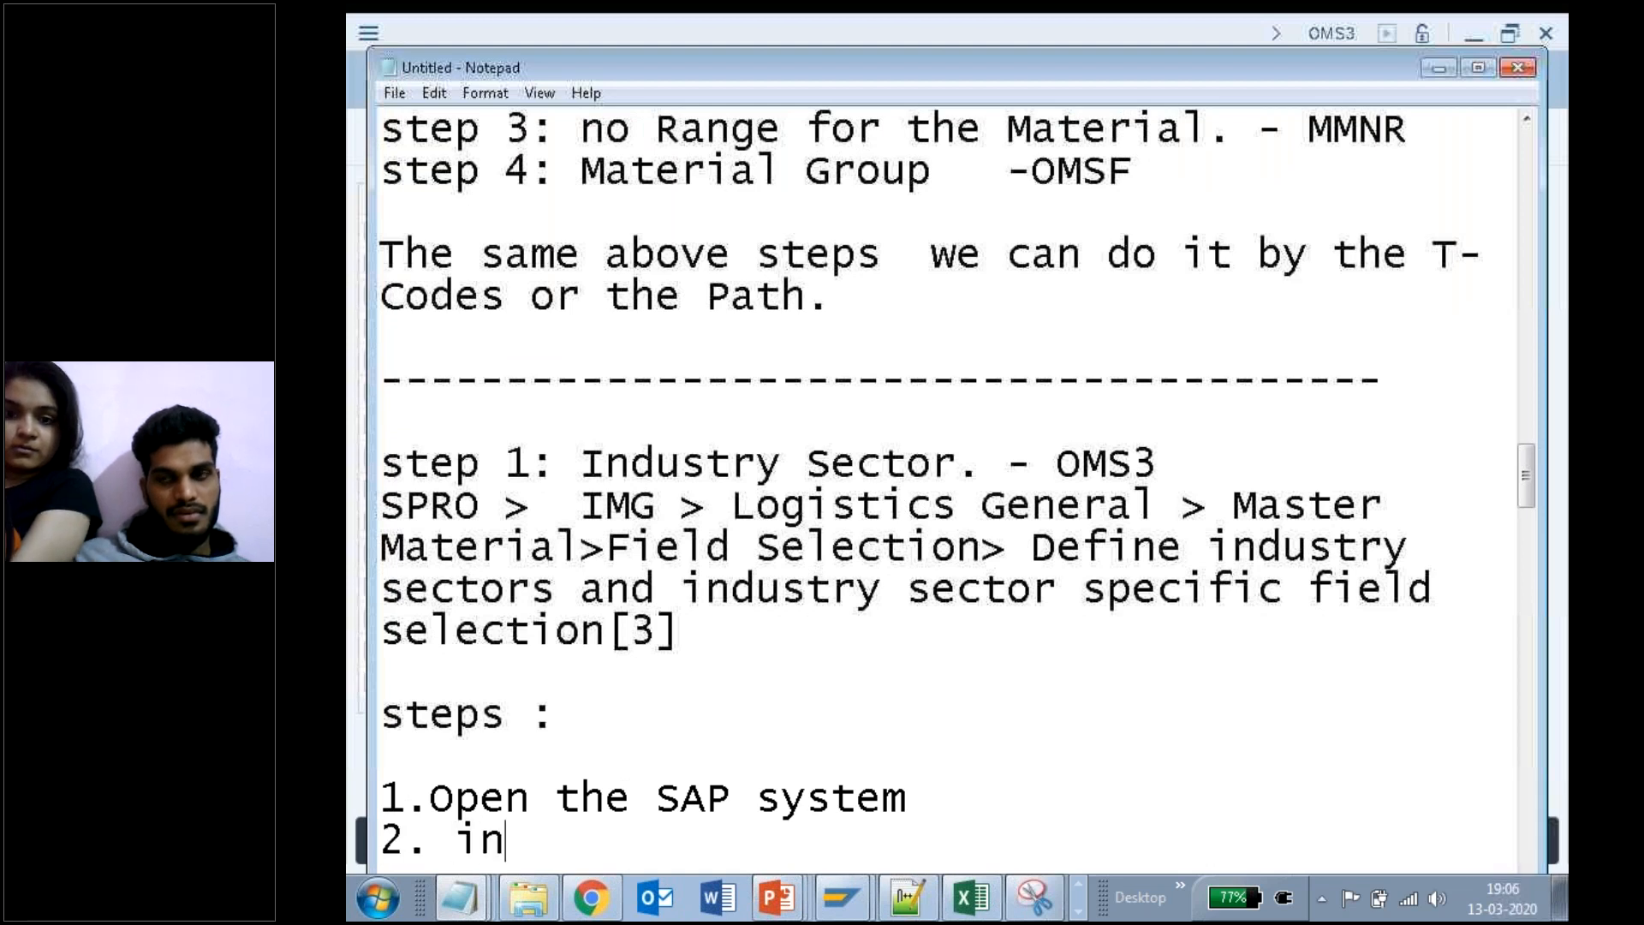
{"action": "key", "text": "BackSpace"}
{"action": "key", "text": "BackSpace"}
{"action": "key", "text": "BackSpace"}
{"action": "key", "text": "BackSpace"}
{"action": "key", "text": "BackSpace"}
{"action": "key", "text": "BackSpace"}
{"action": "key", "text": "BackSpace"}
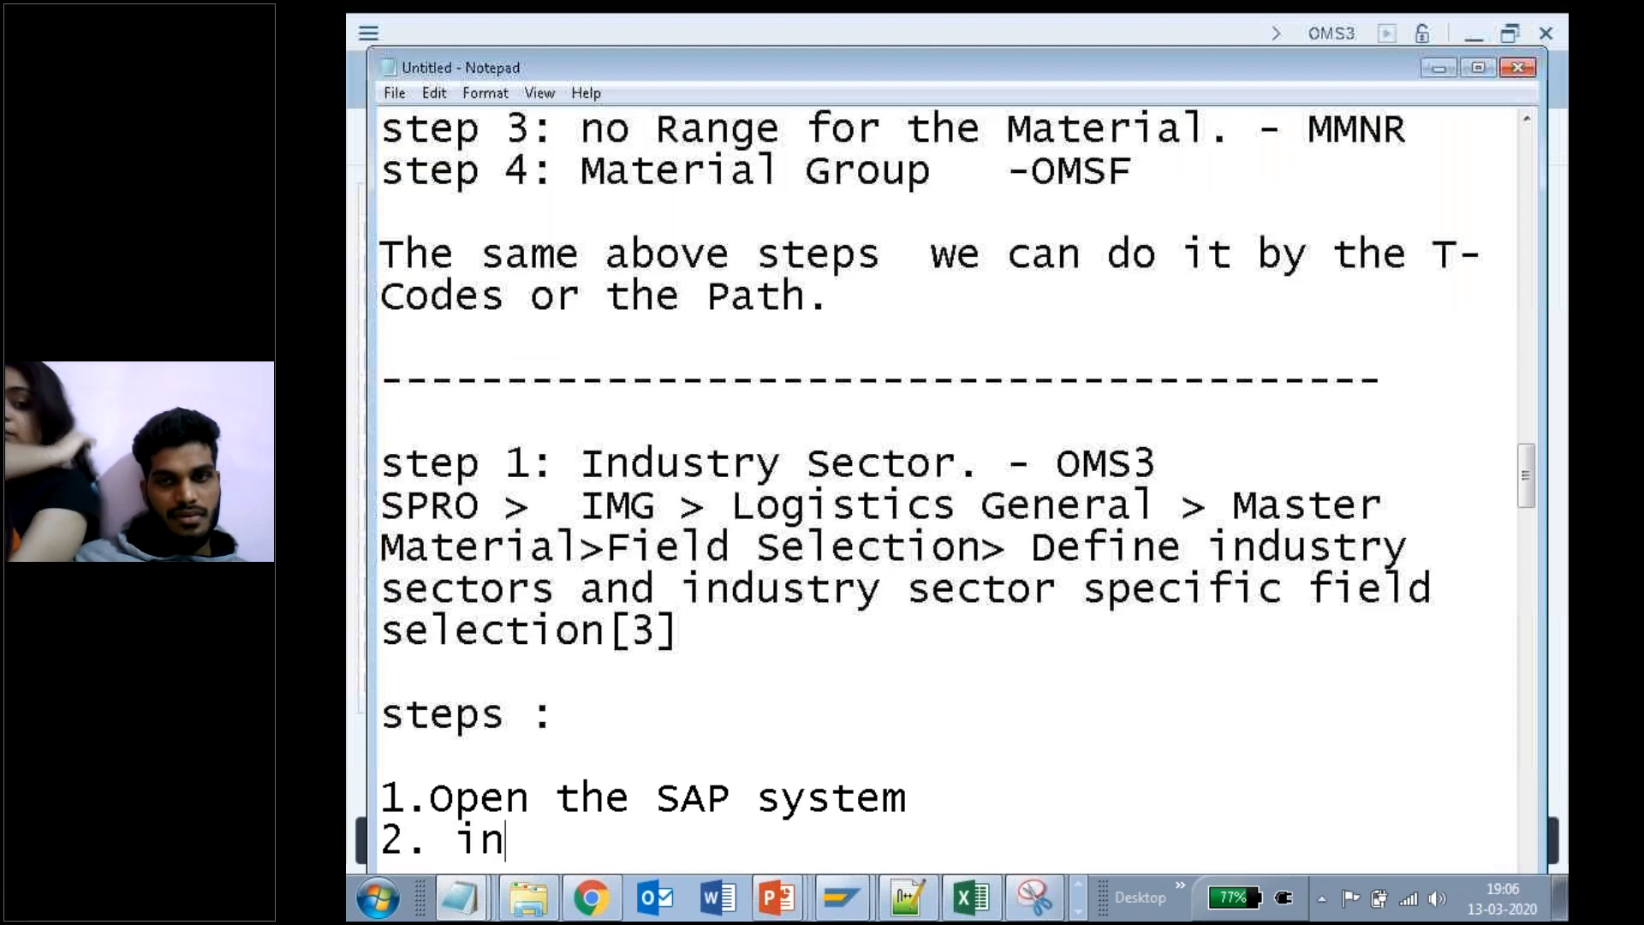
{"action": "type", "text": "In the"}
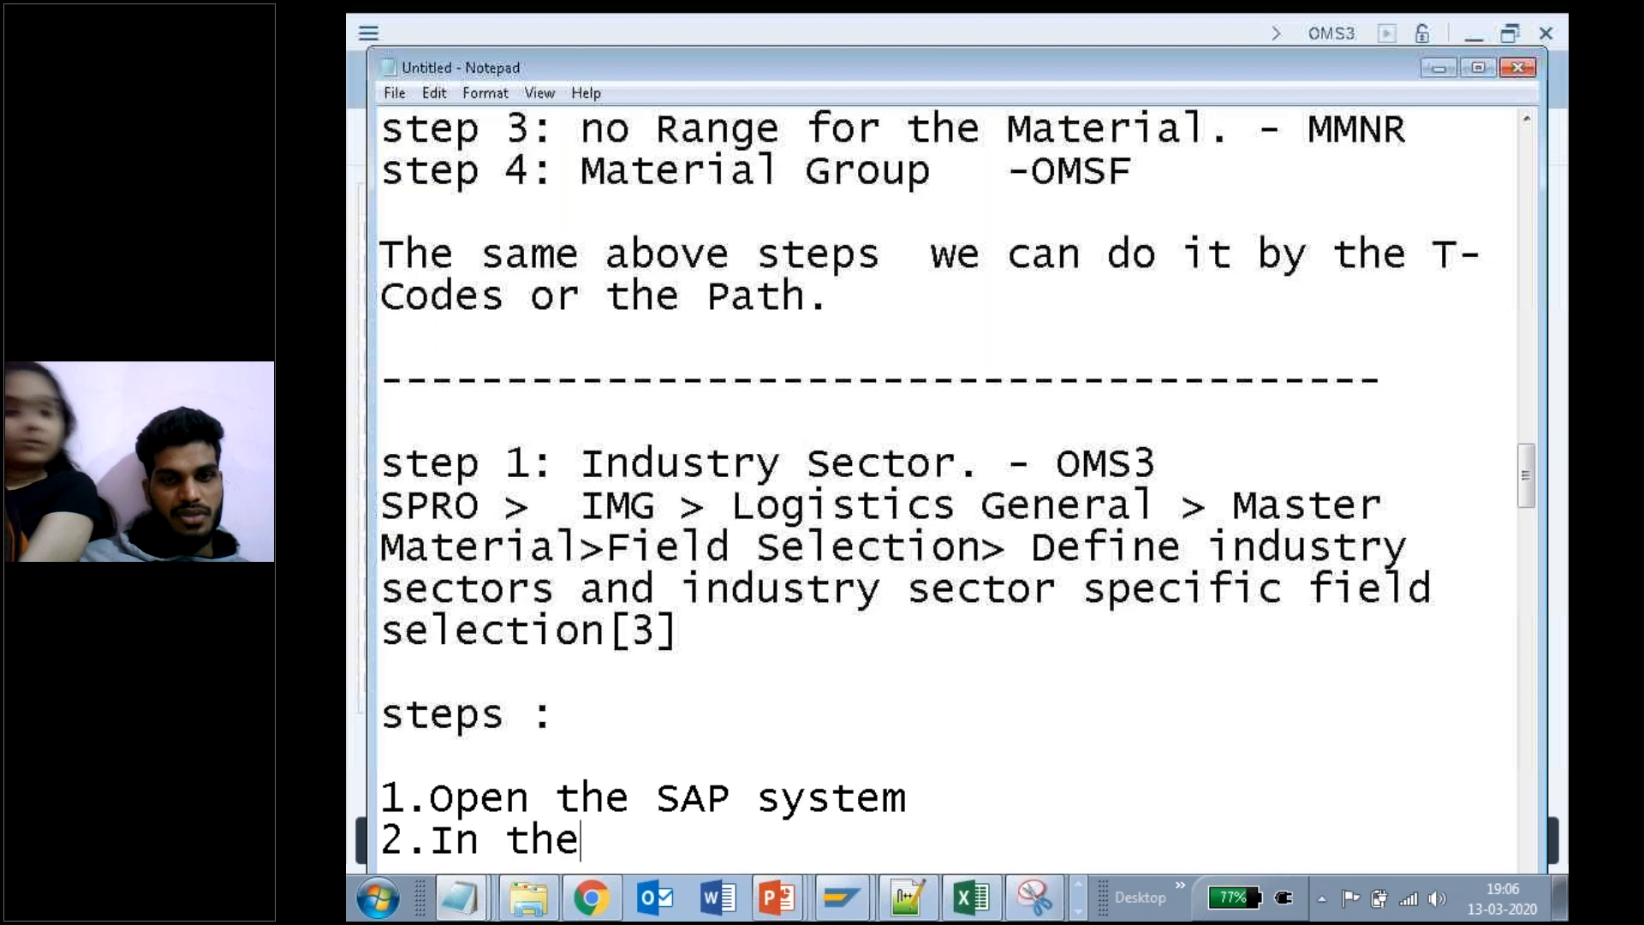
{"action": "type", "text": " T-Box"}
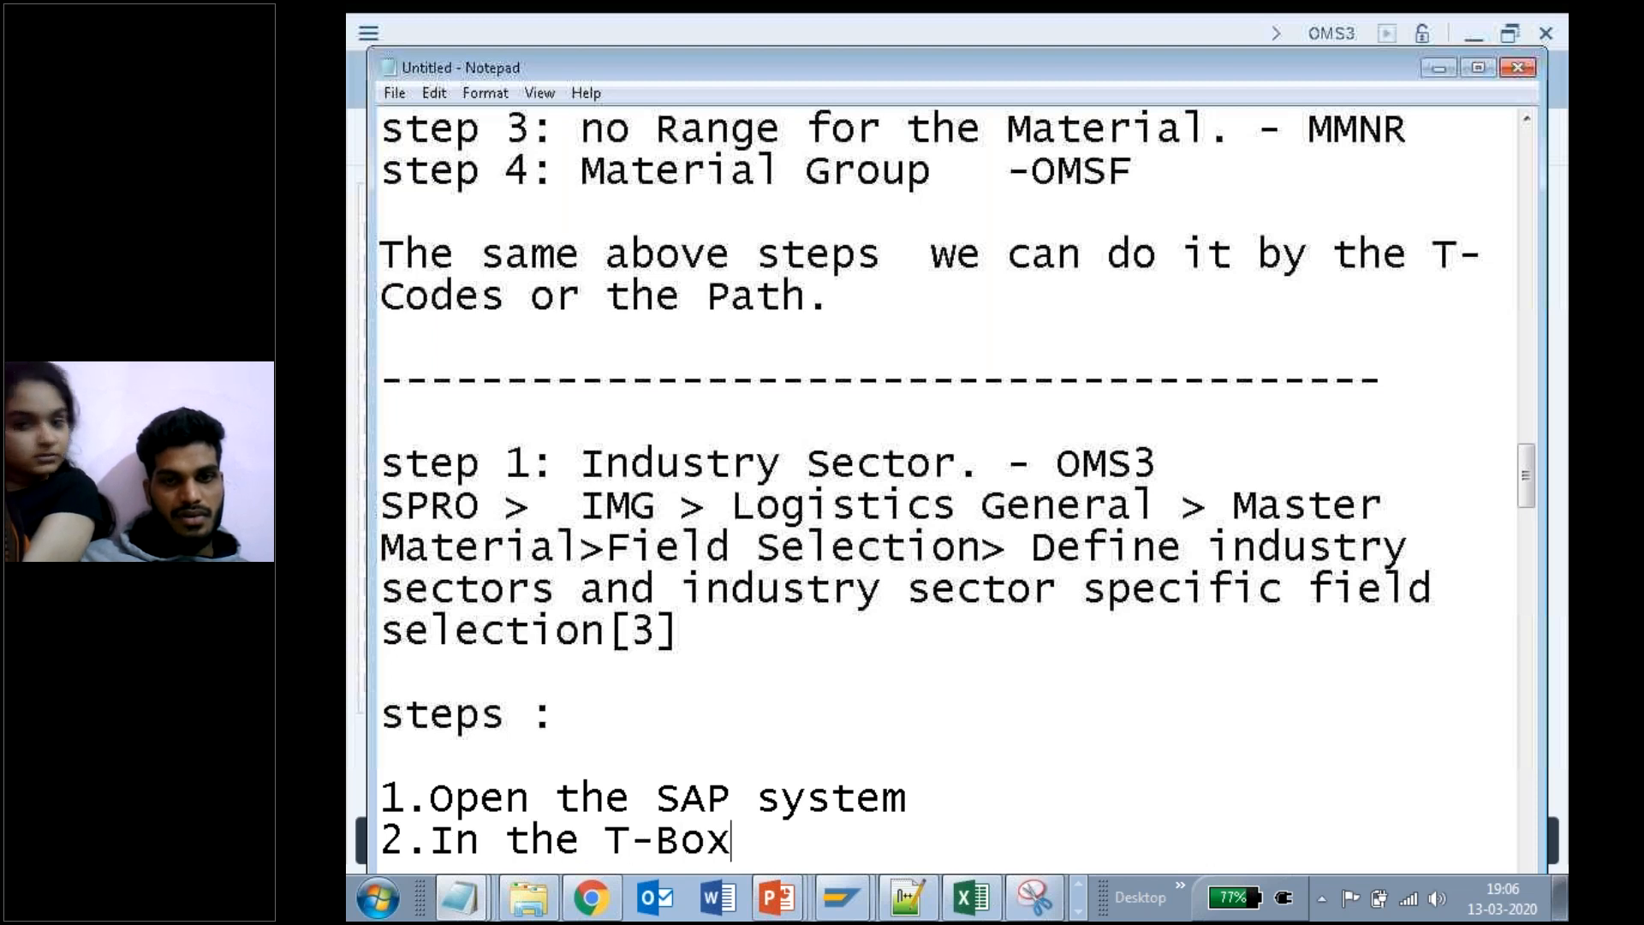
{"action": "type", "text": "-  enter the"}
{"action": "key", "text": "BackSpace"}
{"action": "key", "text": "BackSpace"}
{"action": "key", "text": "BackSpace"}
{"action": "key", "text": "BackSpace"}
{"action": "key", "text": "BackSpace"}
{"action": "type", "text": "ed the "}
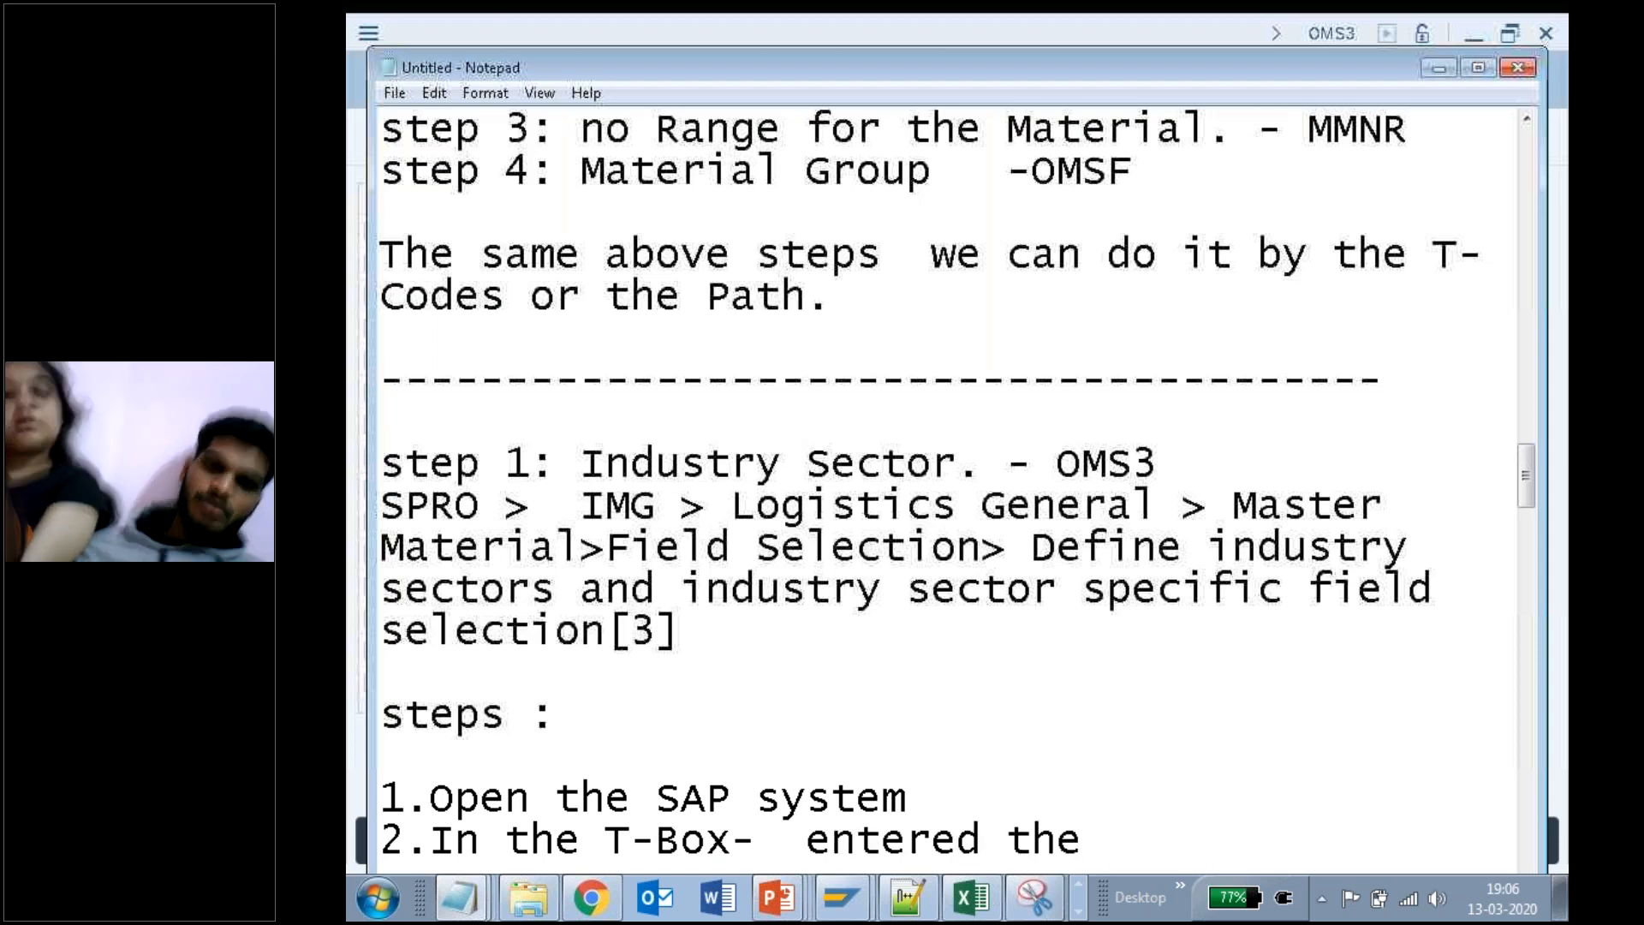
{"action": "type", "text": "T-code - oms"}
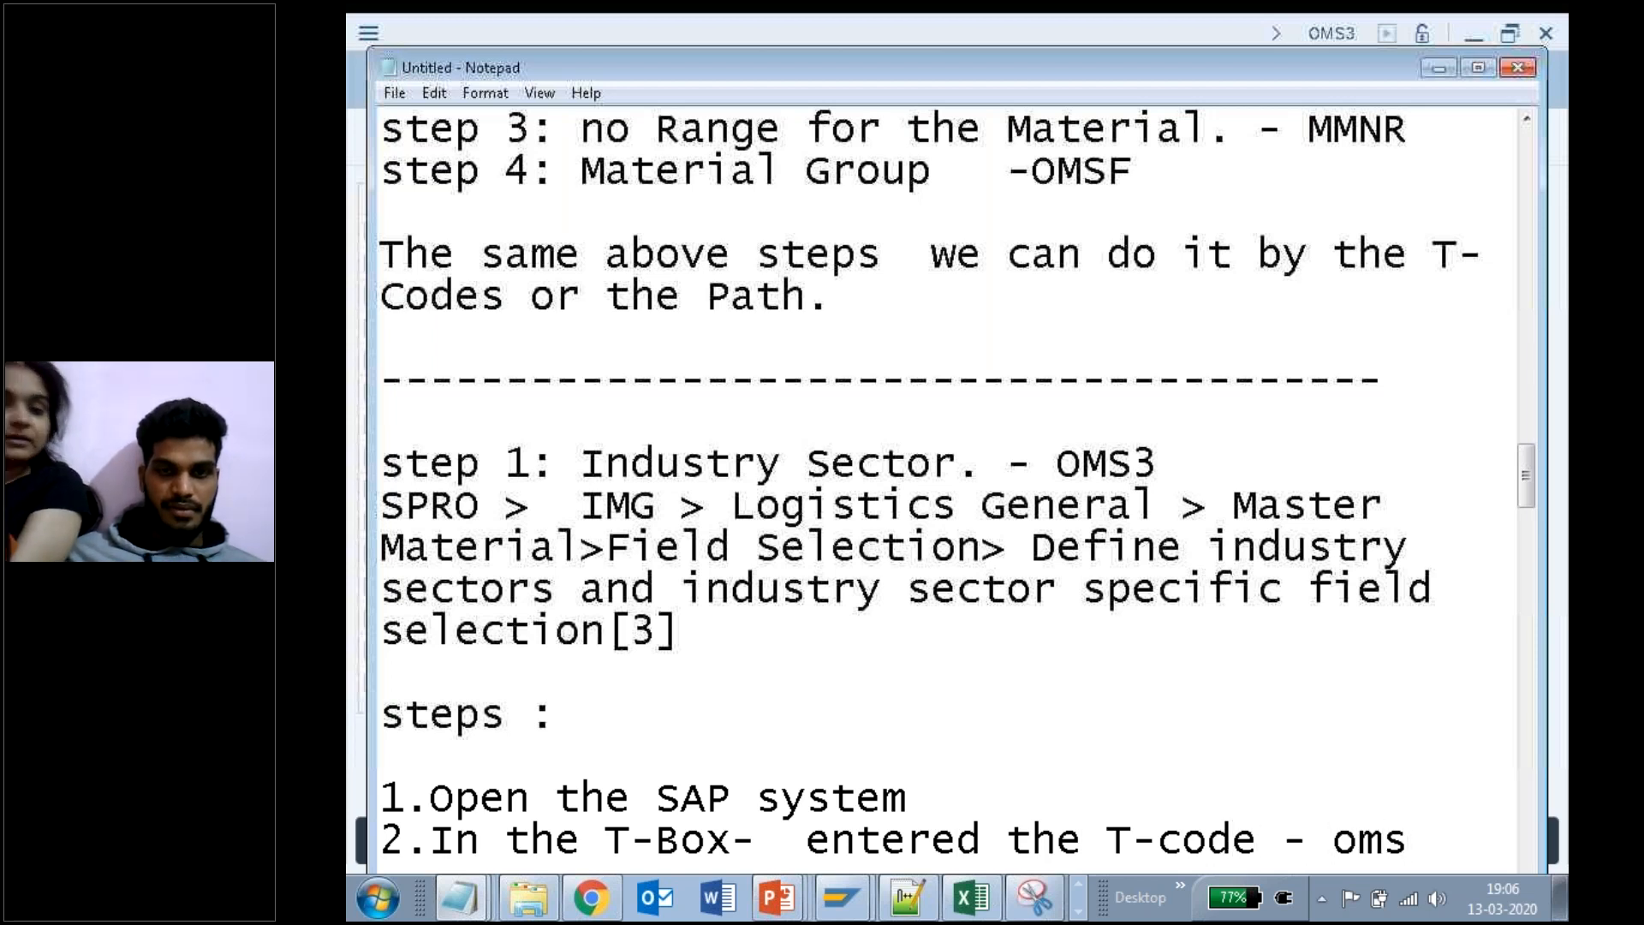
{"action": "type", "text": "3"}
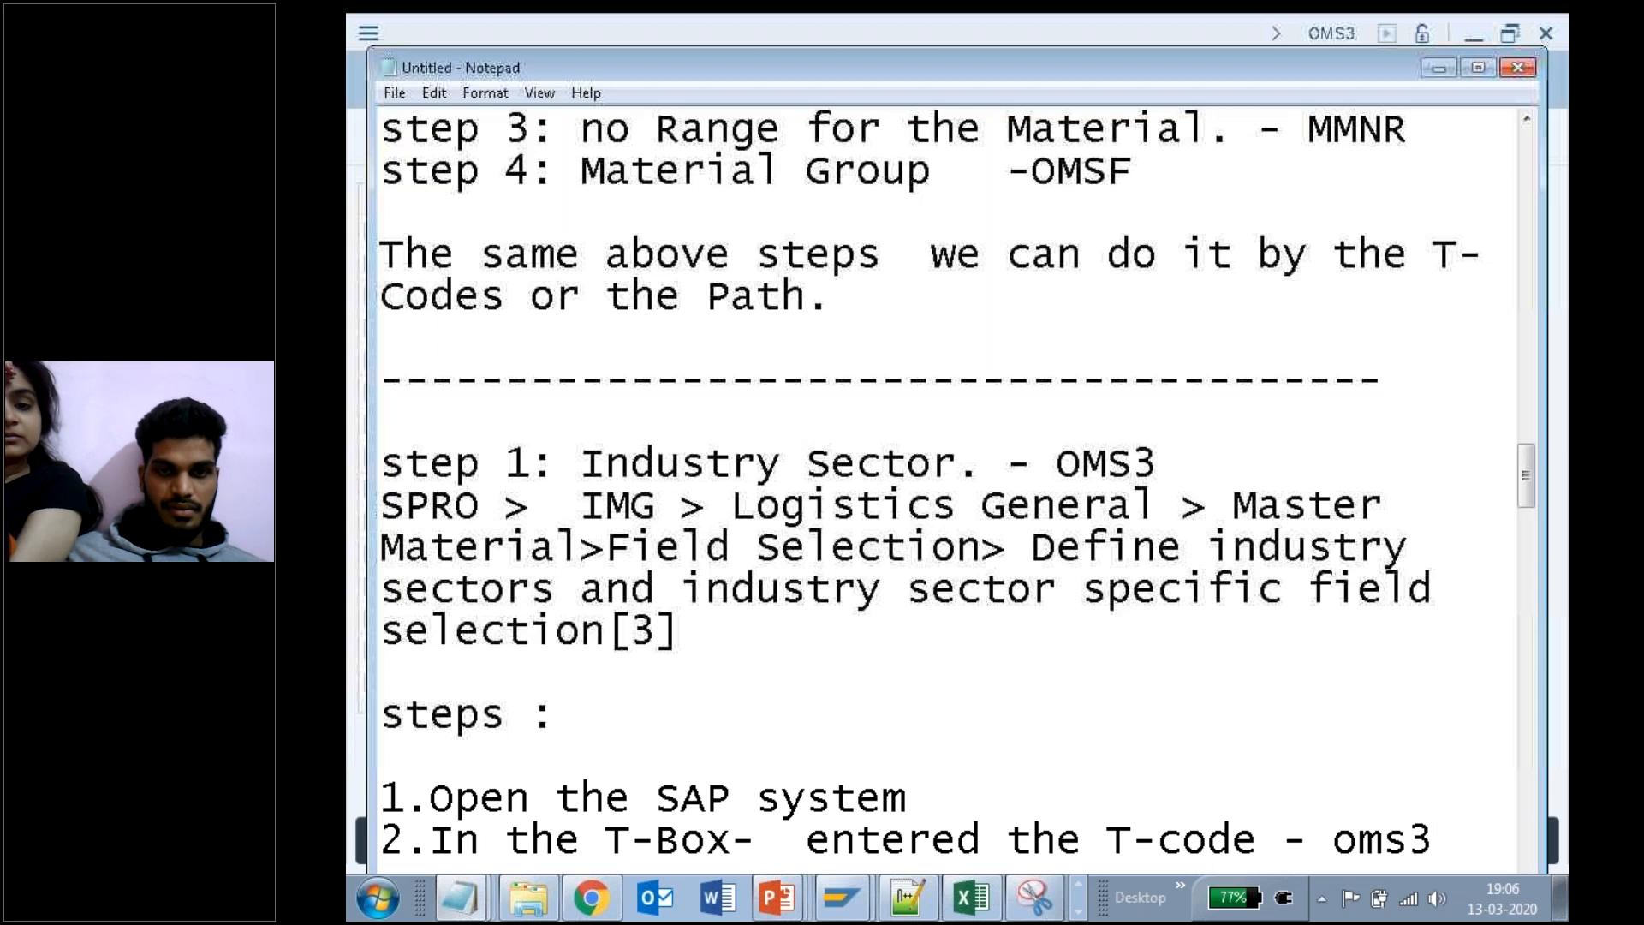
Step: Start a third line numbered "3." below the T-code line
{"action": "key", "text": "Return"}
{"action": "type", "text": "3"}
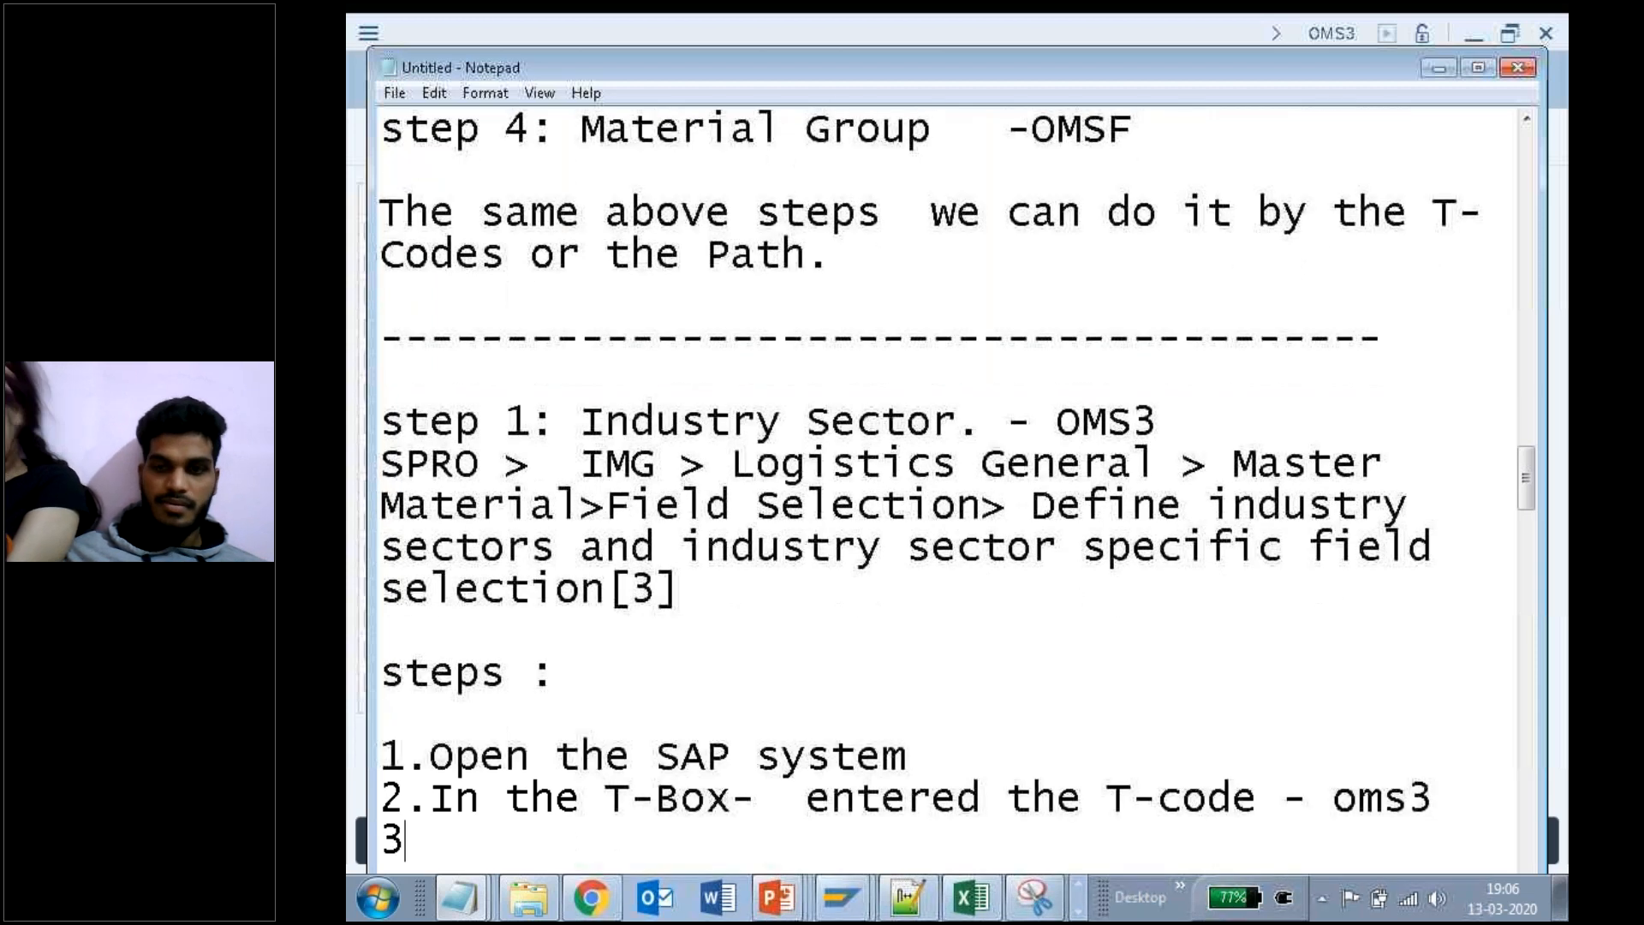
{"action": "type", "text": ". it"}
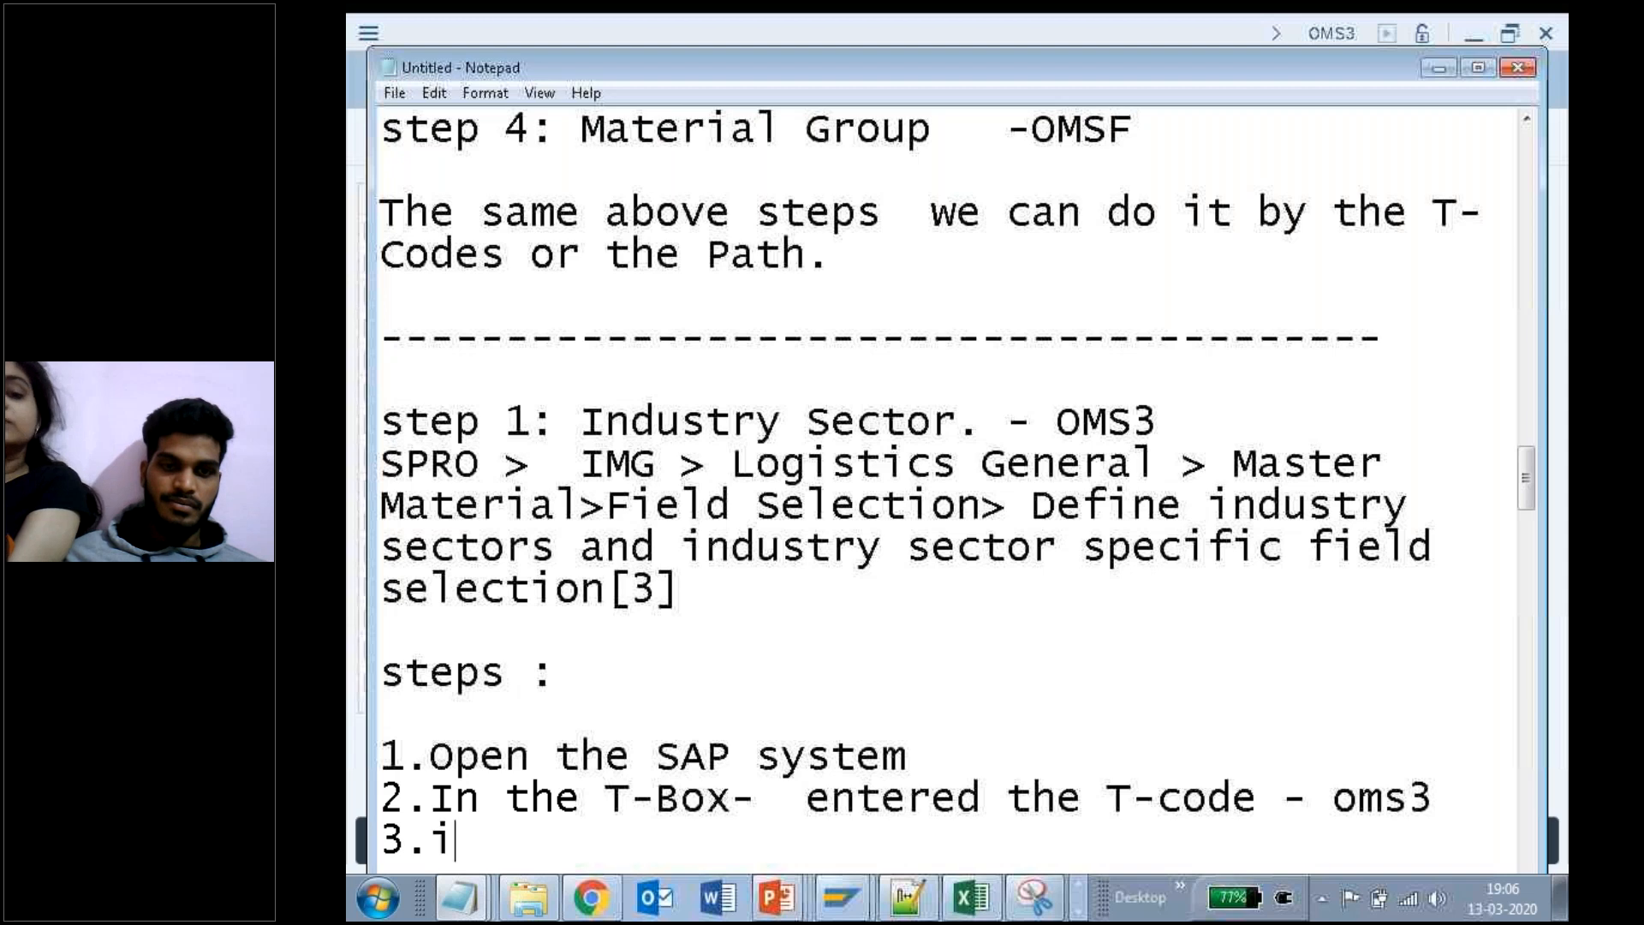
{"action": "key", "text": "BackSpace"}
{"action": "key", "text": "BackSpace"}
{"action": "key", "text": "BackSpace"}
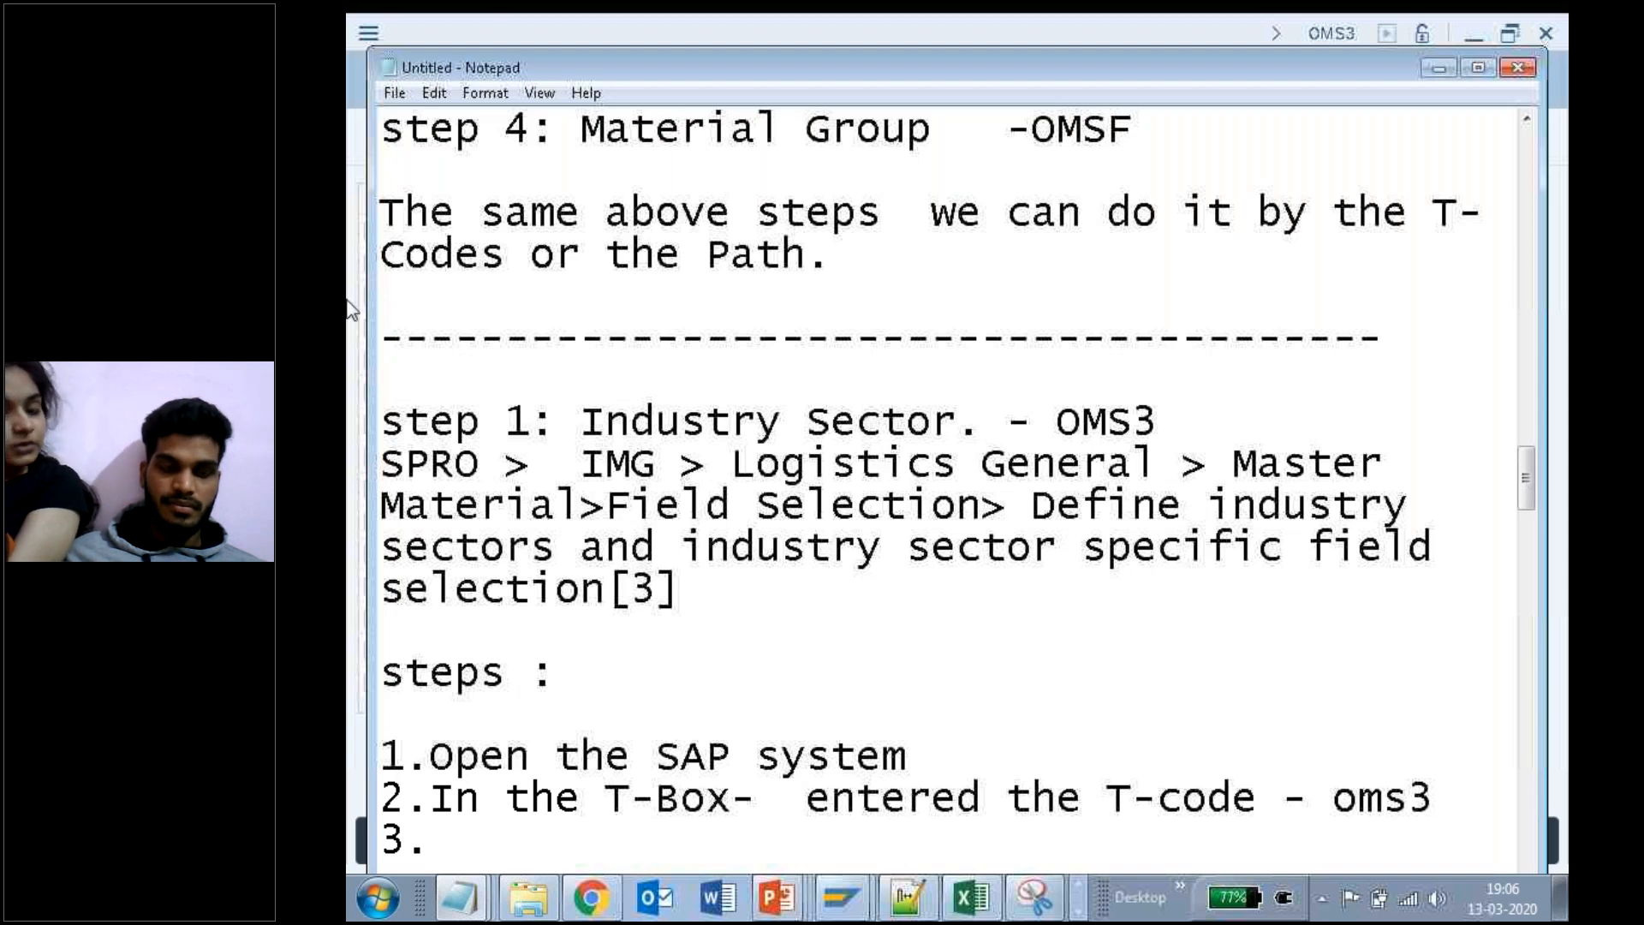
Step: Switch to the SAP Industry Sectors overview and check its screen title at full window size
{"action": "left_click", "coordinate": [542, 27]}
{"action": "left_click_drag", "start_coordinate": [634, 34], "coordinate": [671, 133]}
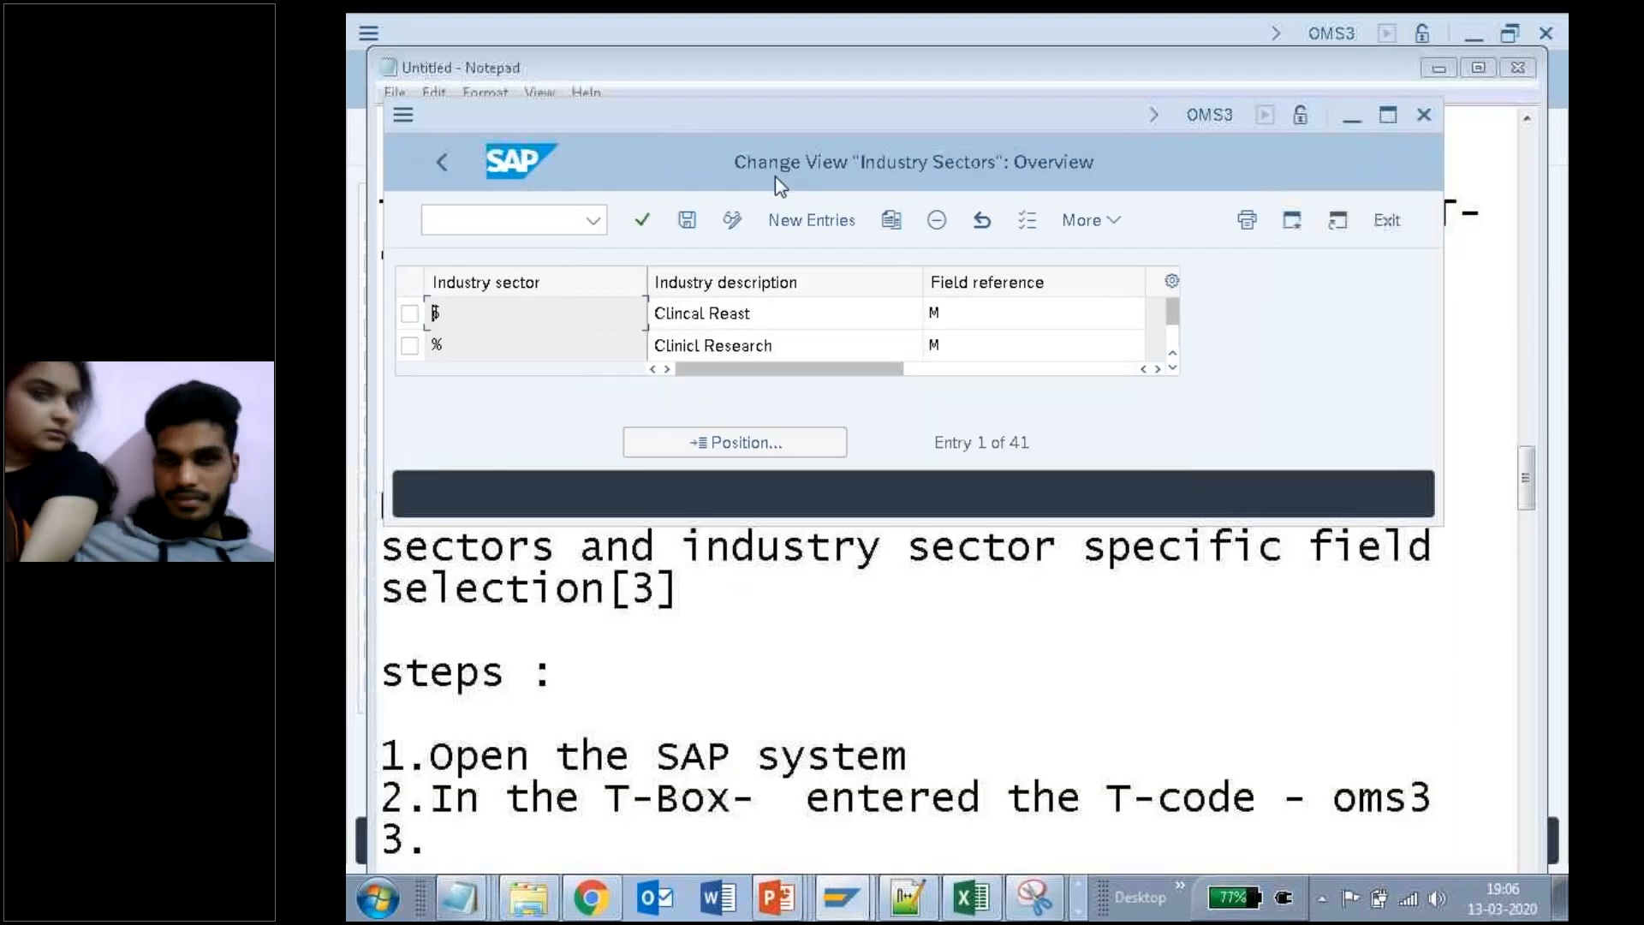
{"action": "double_click", "coordinate": [1032, 118]}
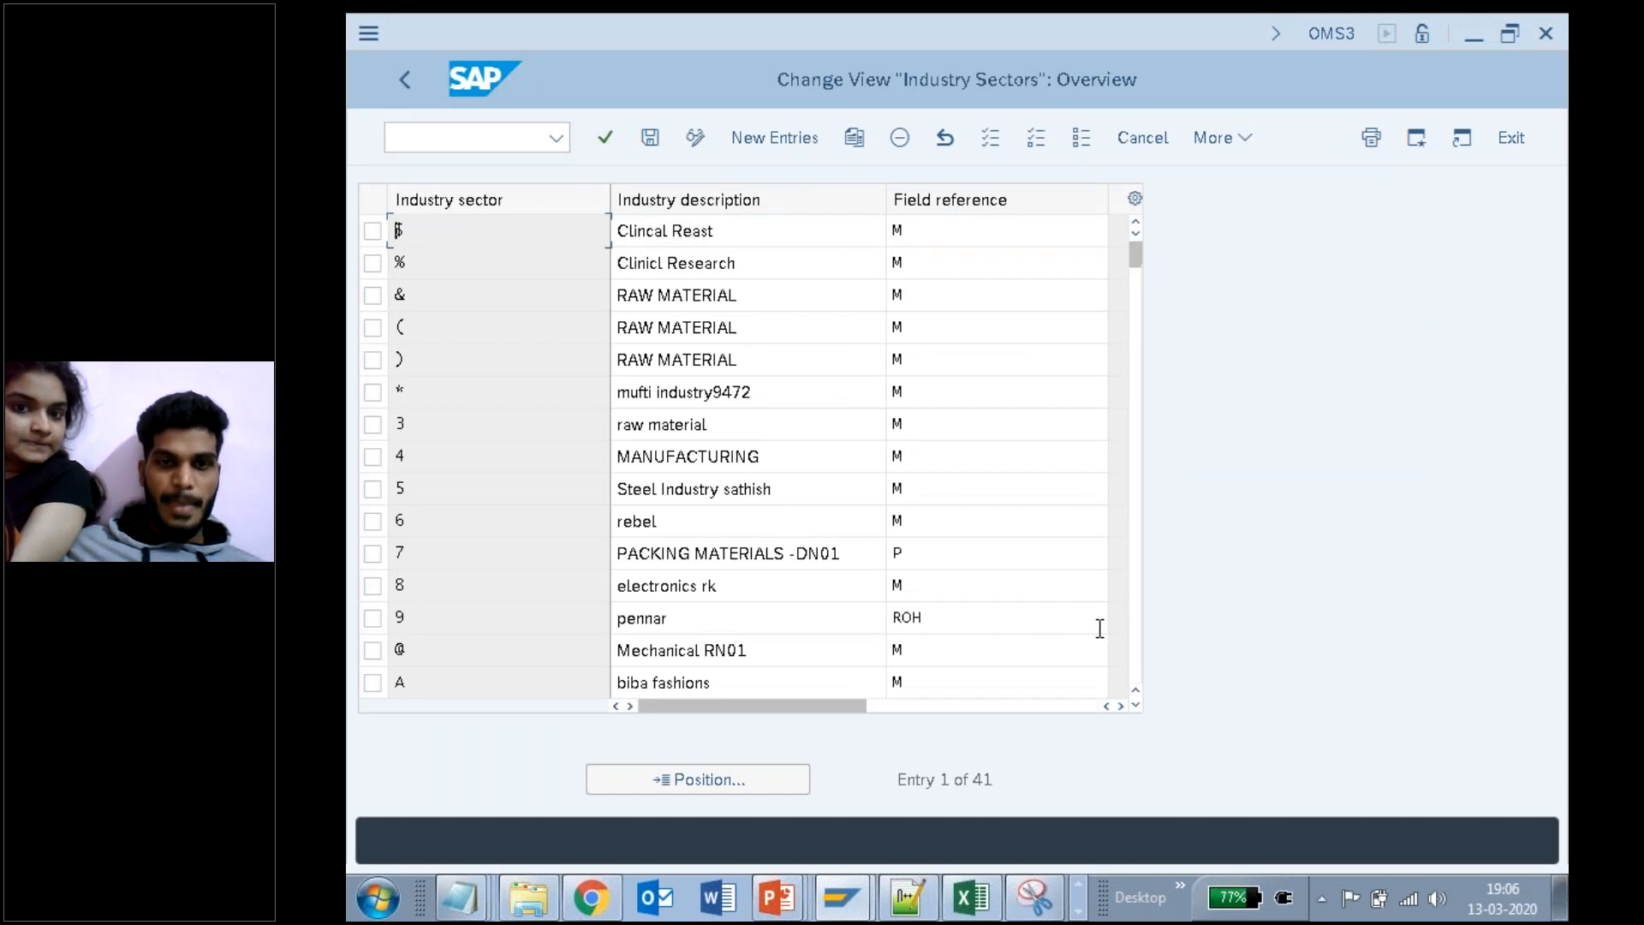
Step: Switch back to Notepad and complete line 3 with "change view " industry sector" Overview screen is dispalyed."
{"action": "left_click", "coordinate": [463, 899]}
{"action": "left_click", "coordinate": [476, 841]}
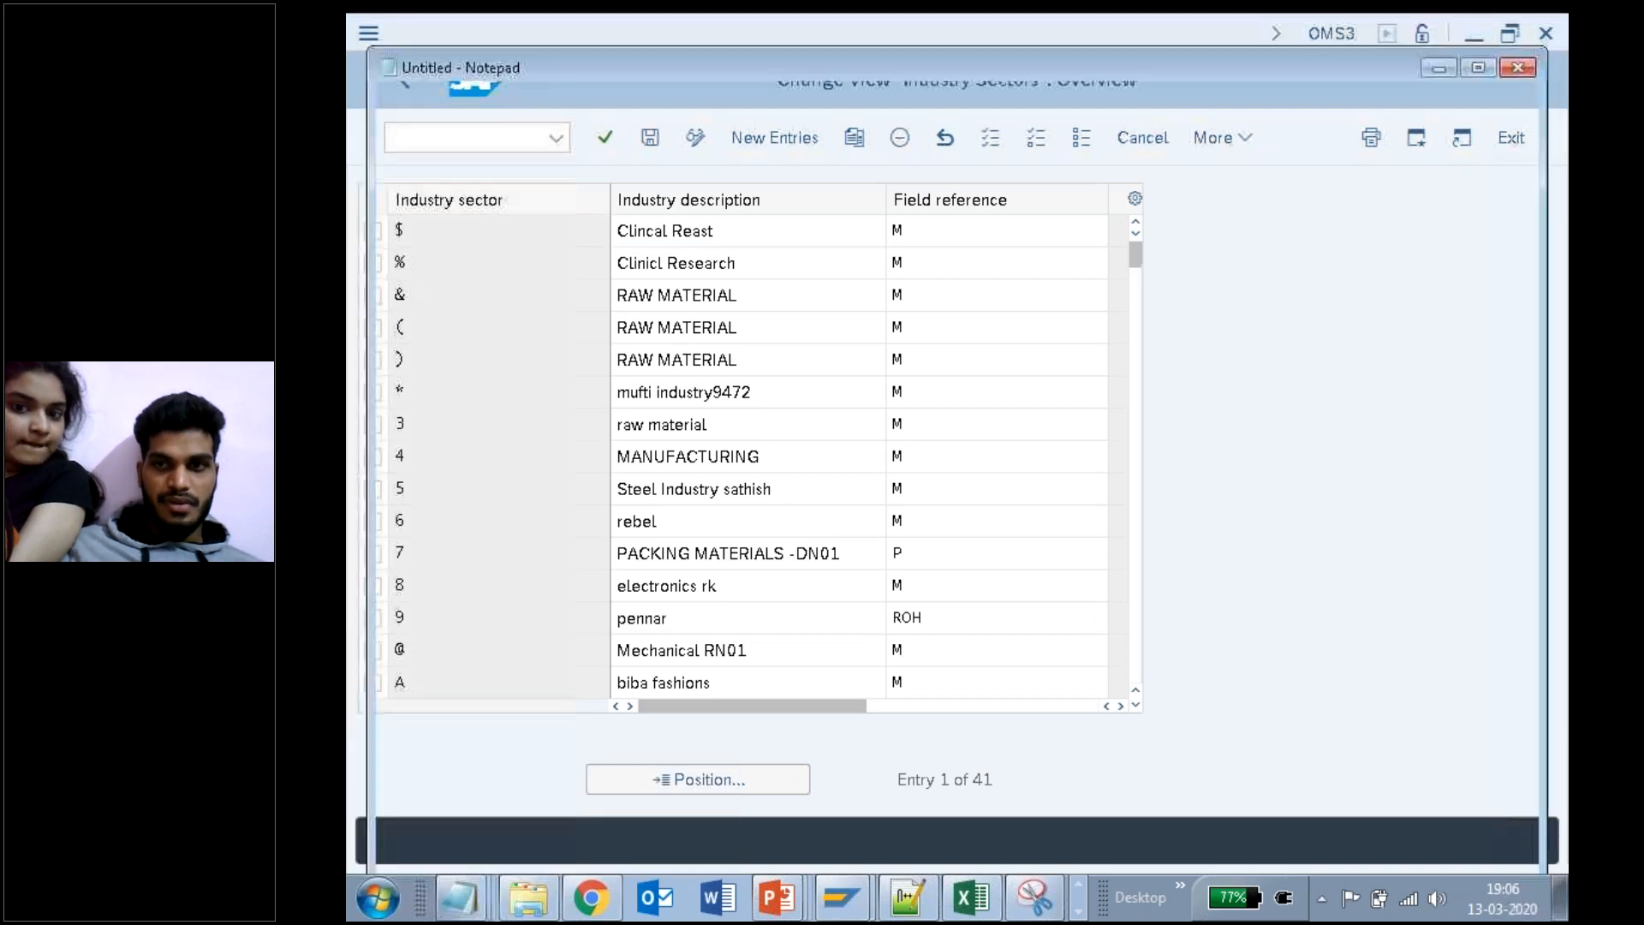
{"action": "type", "text": "change "}
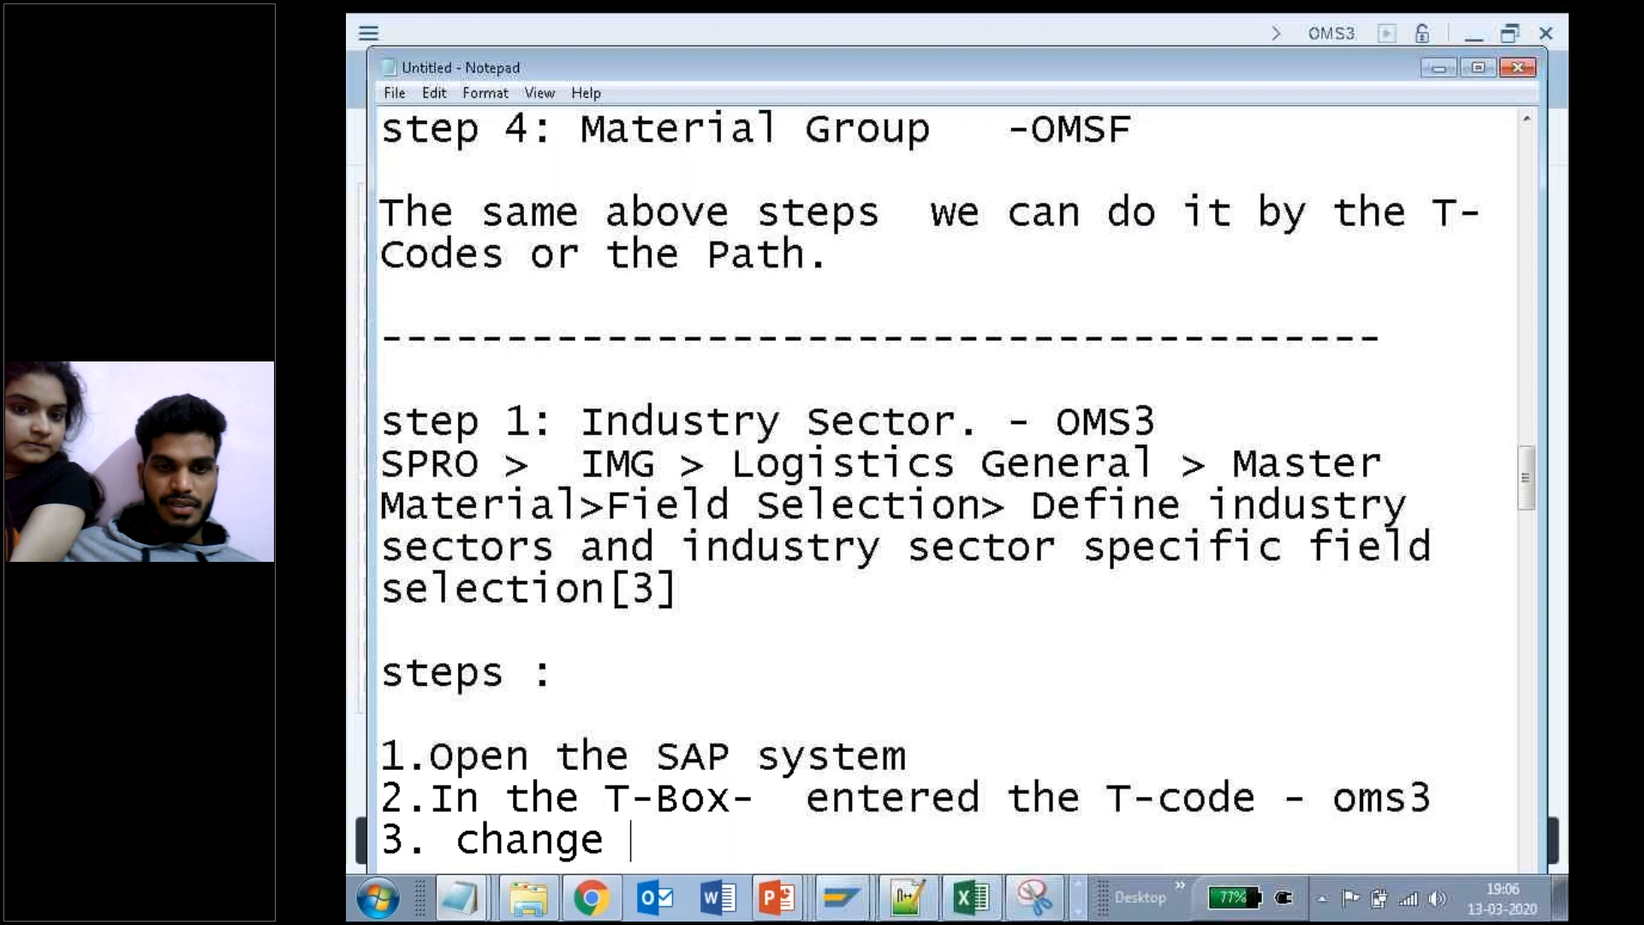
{"action": "type", "text": "view \" industry sector"}
{"action": "key", "text": "BackSpace"}
{"action": "type", "text": "\" Overvi"}
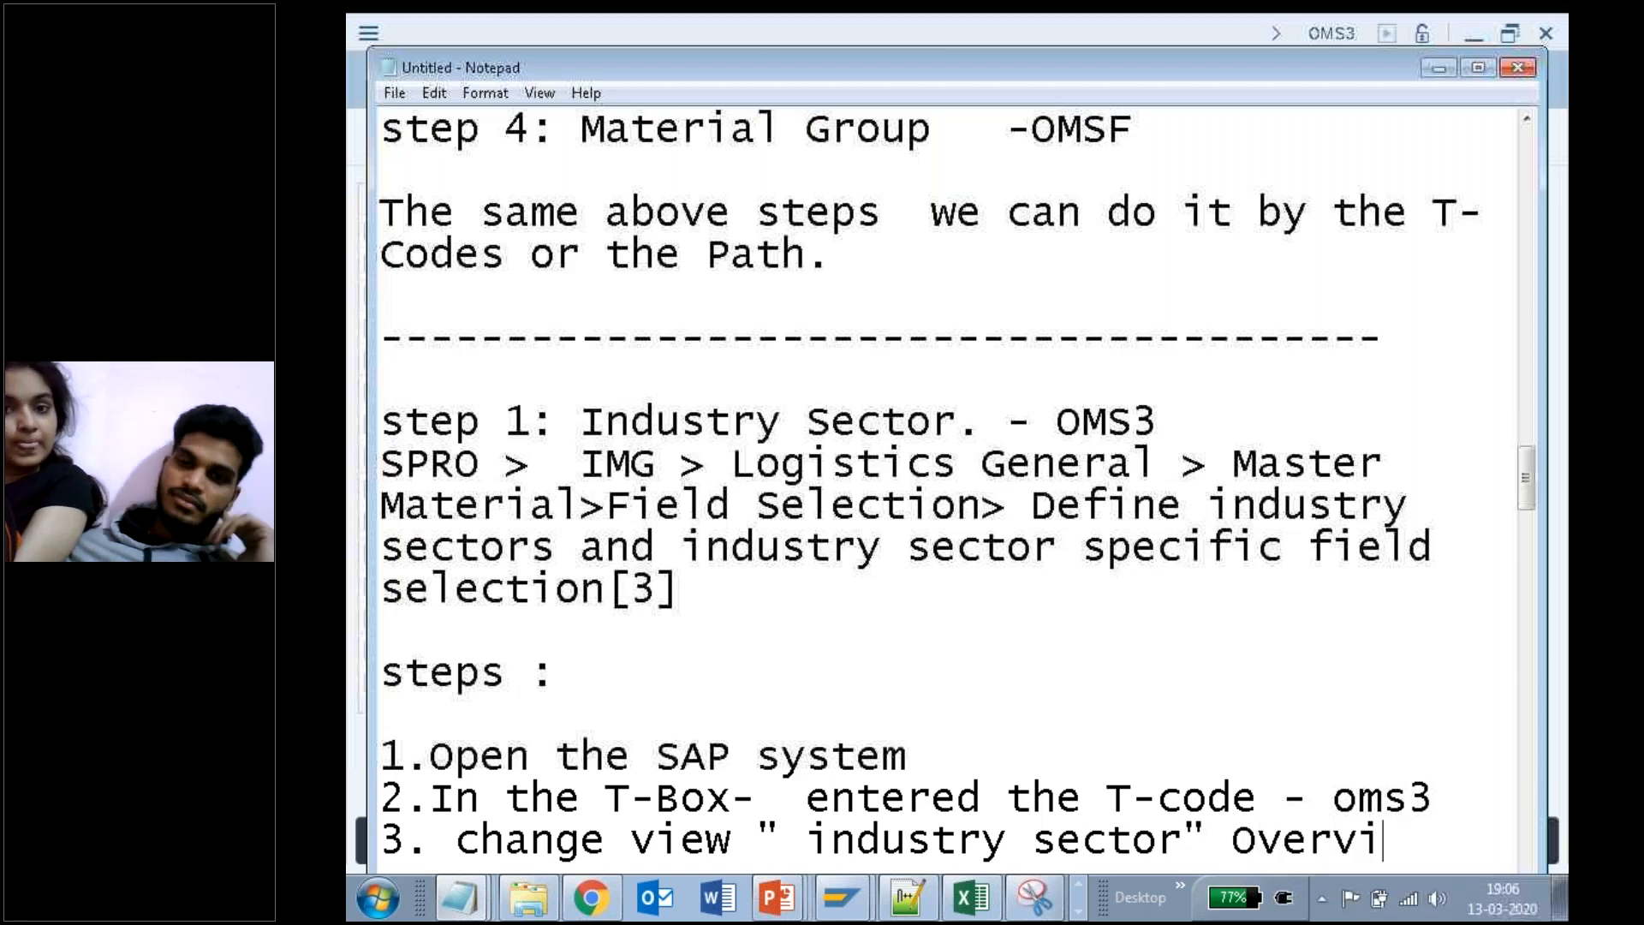
{"action": "type", "text": "ew screen is "}
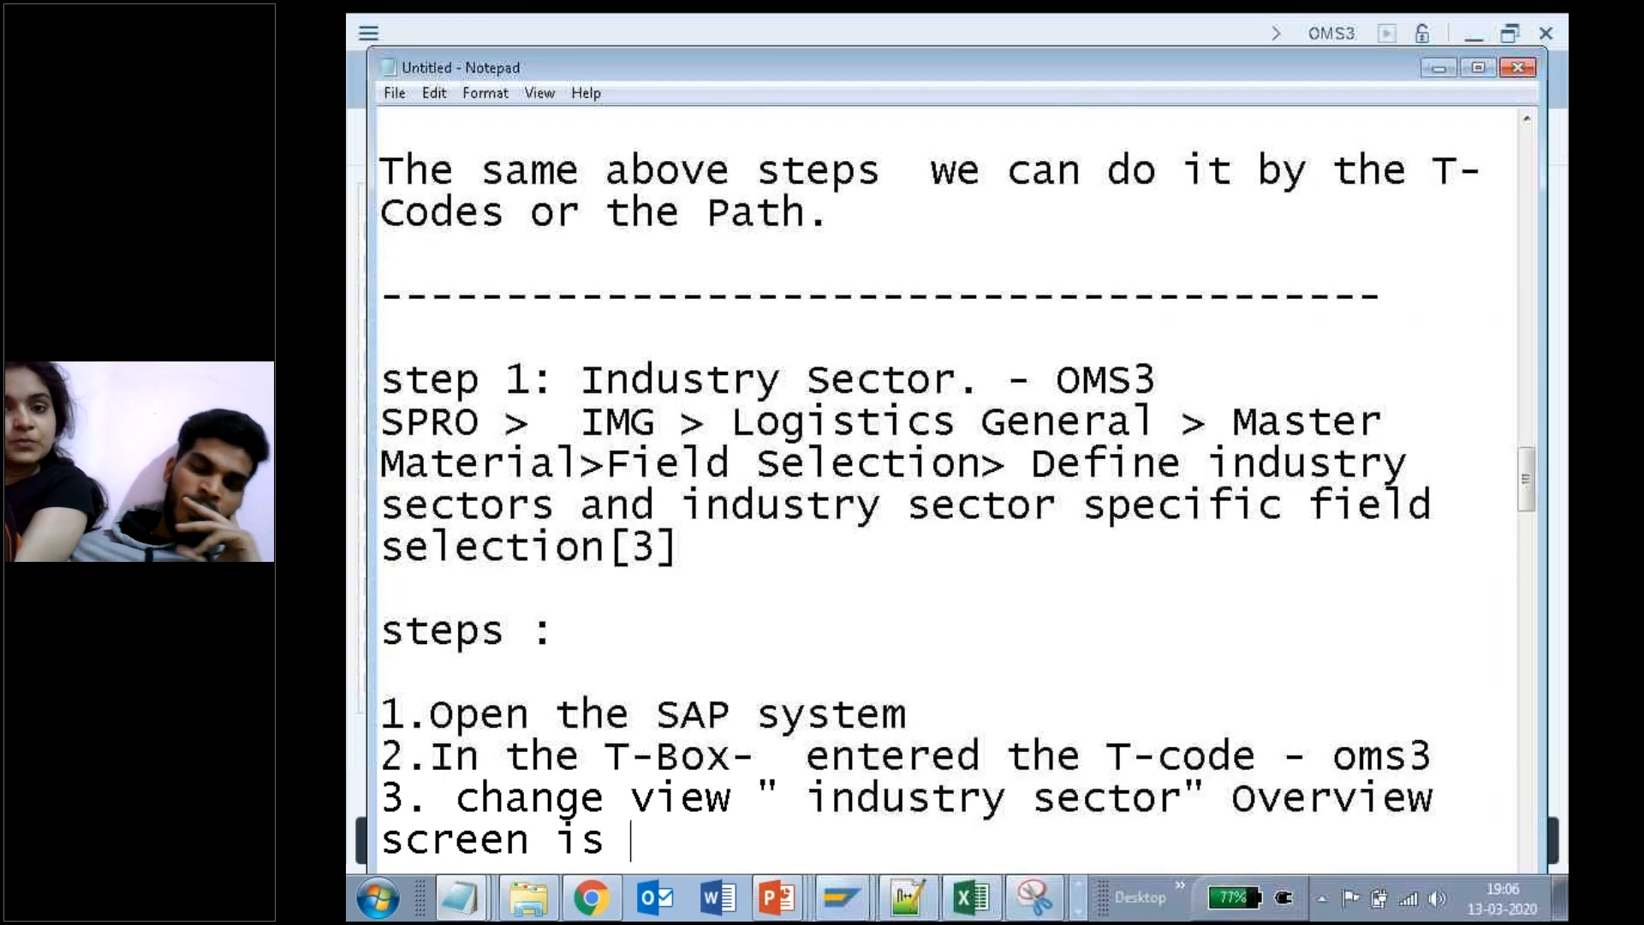
{"action": "type", "text": "dispalyed."}
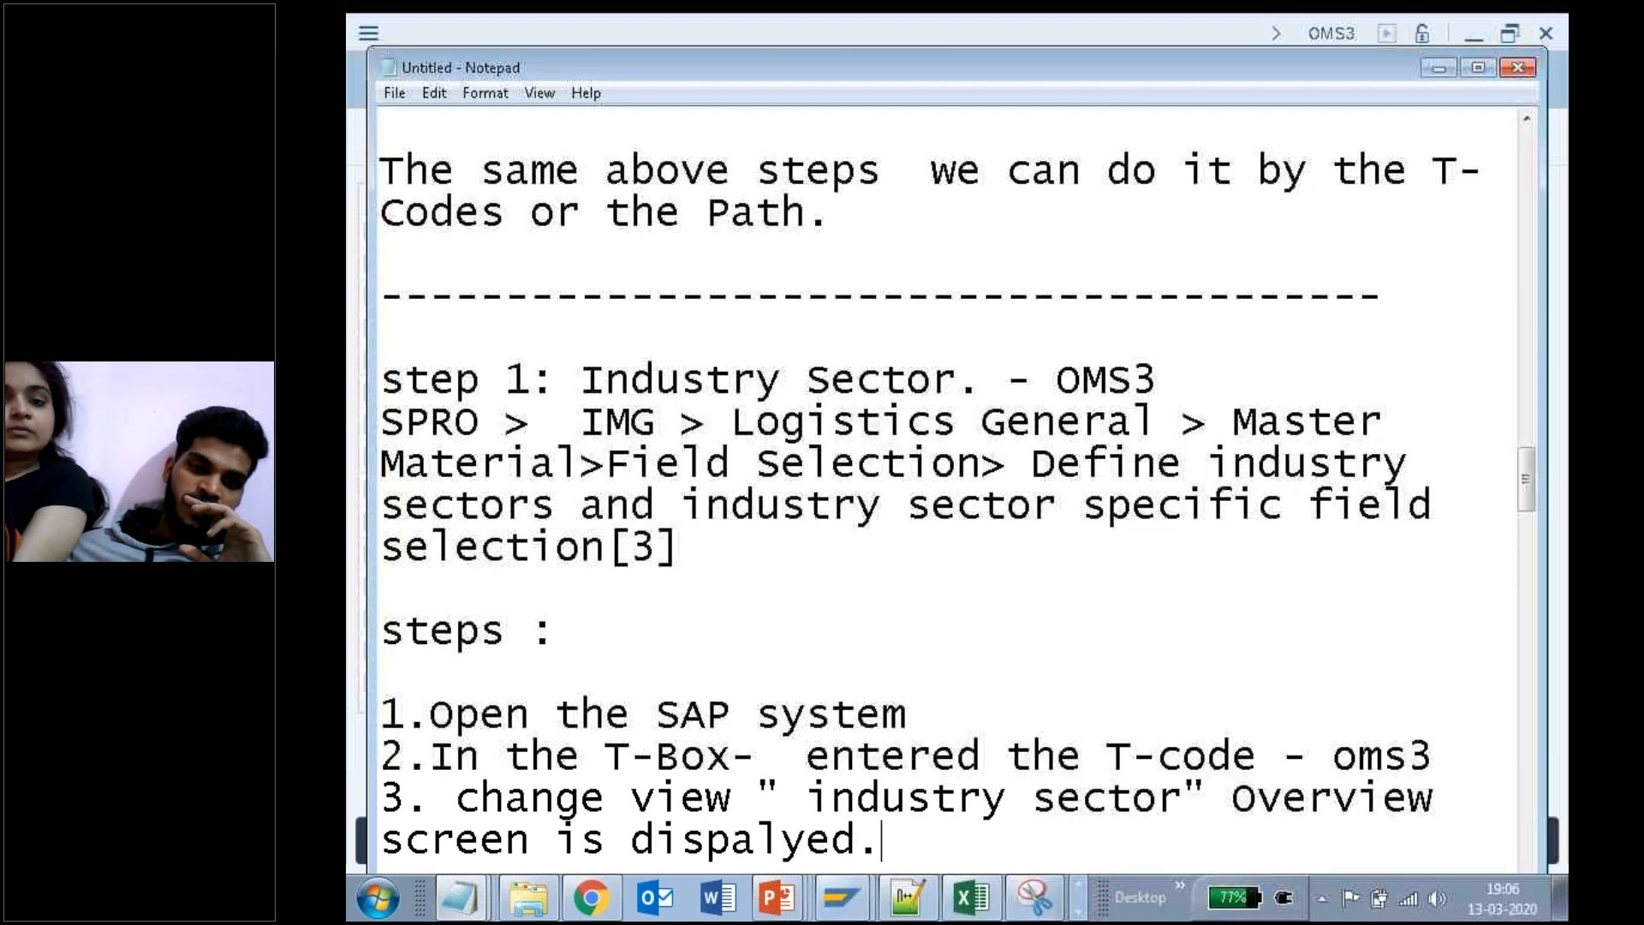
Step: Add the line "4. enter /n." to the notes and start a fifth line numbered "5."
{"action": "key", "text": "Return"}
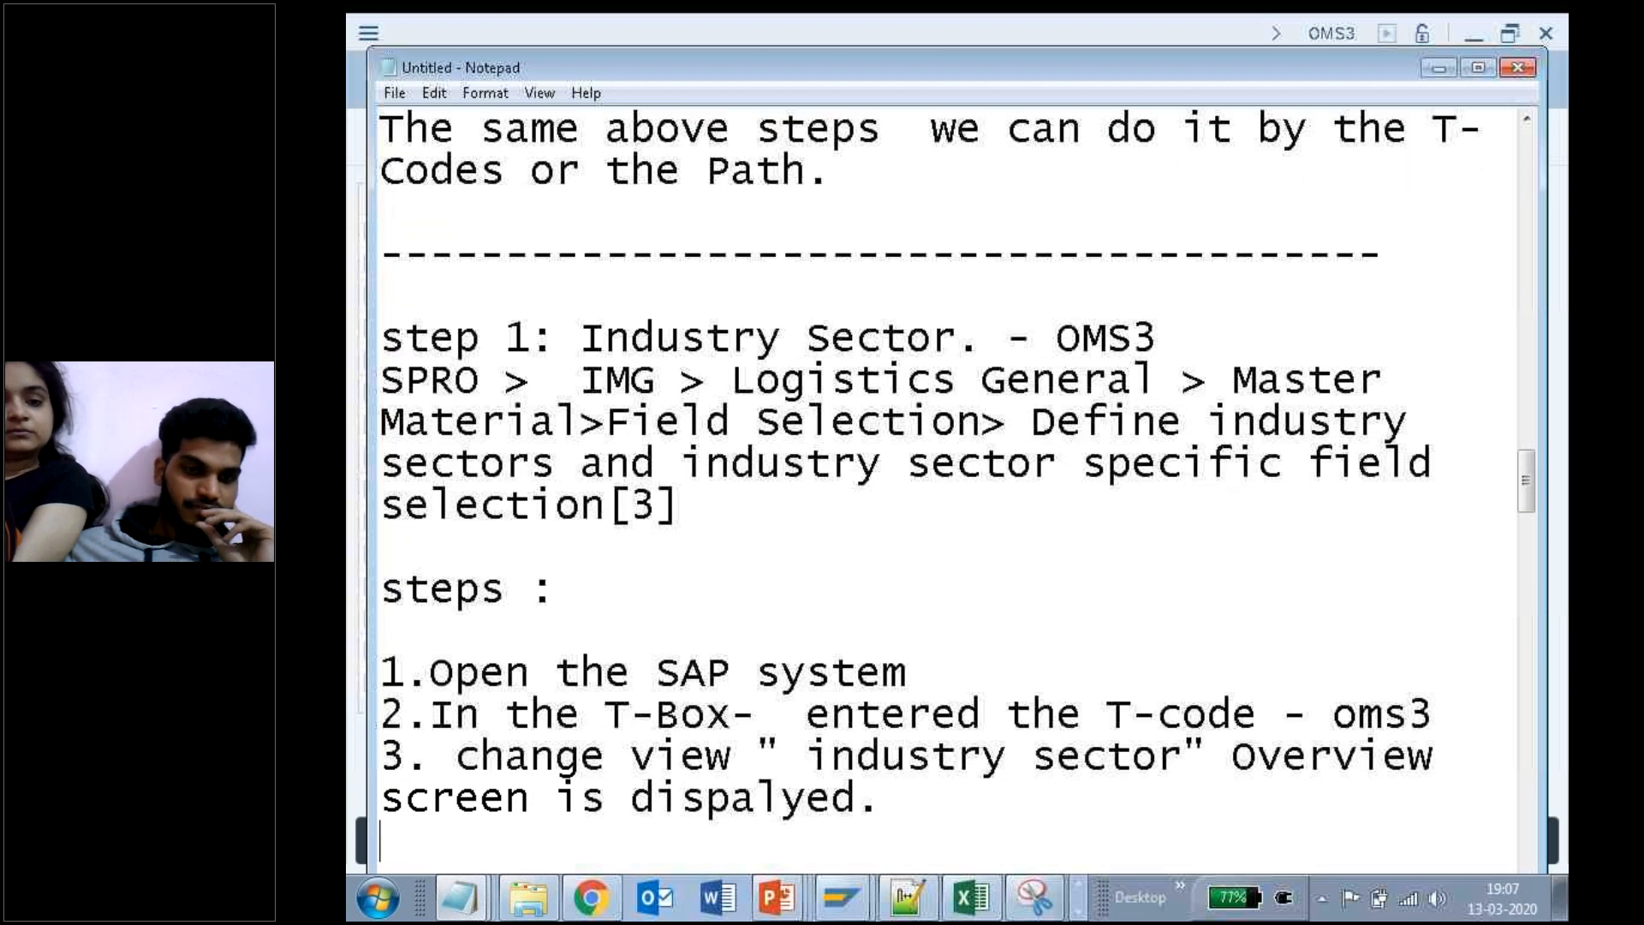
{"action": "key", "text": "Return"}
{"action": "key", "text": "BackSpace"}
{"action": "type", "text": "4. enter "}
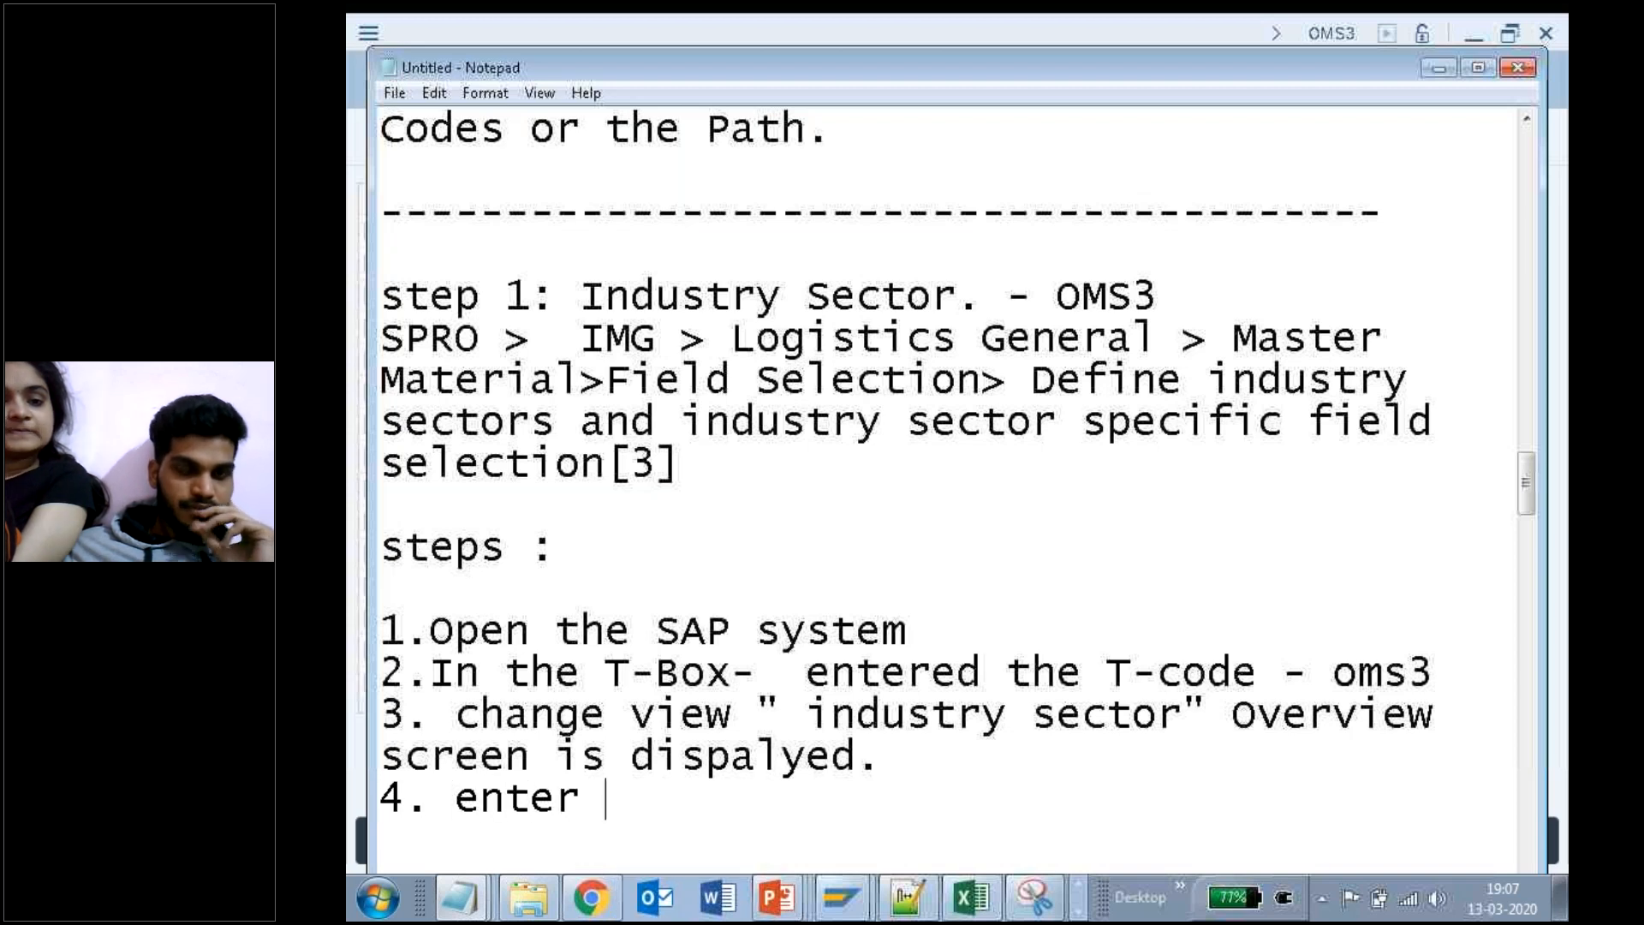
{"action": "type", "text": "/n."}
{"action": "key", "text": "Return"}
{"action": "type", "text": "5."}
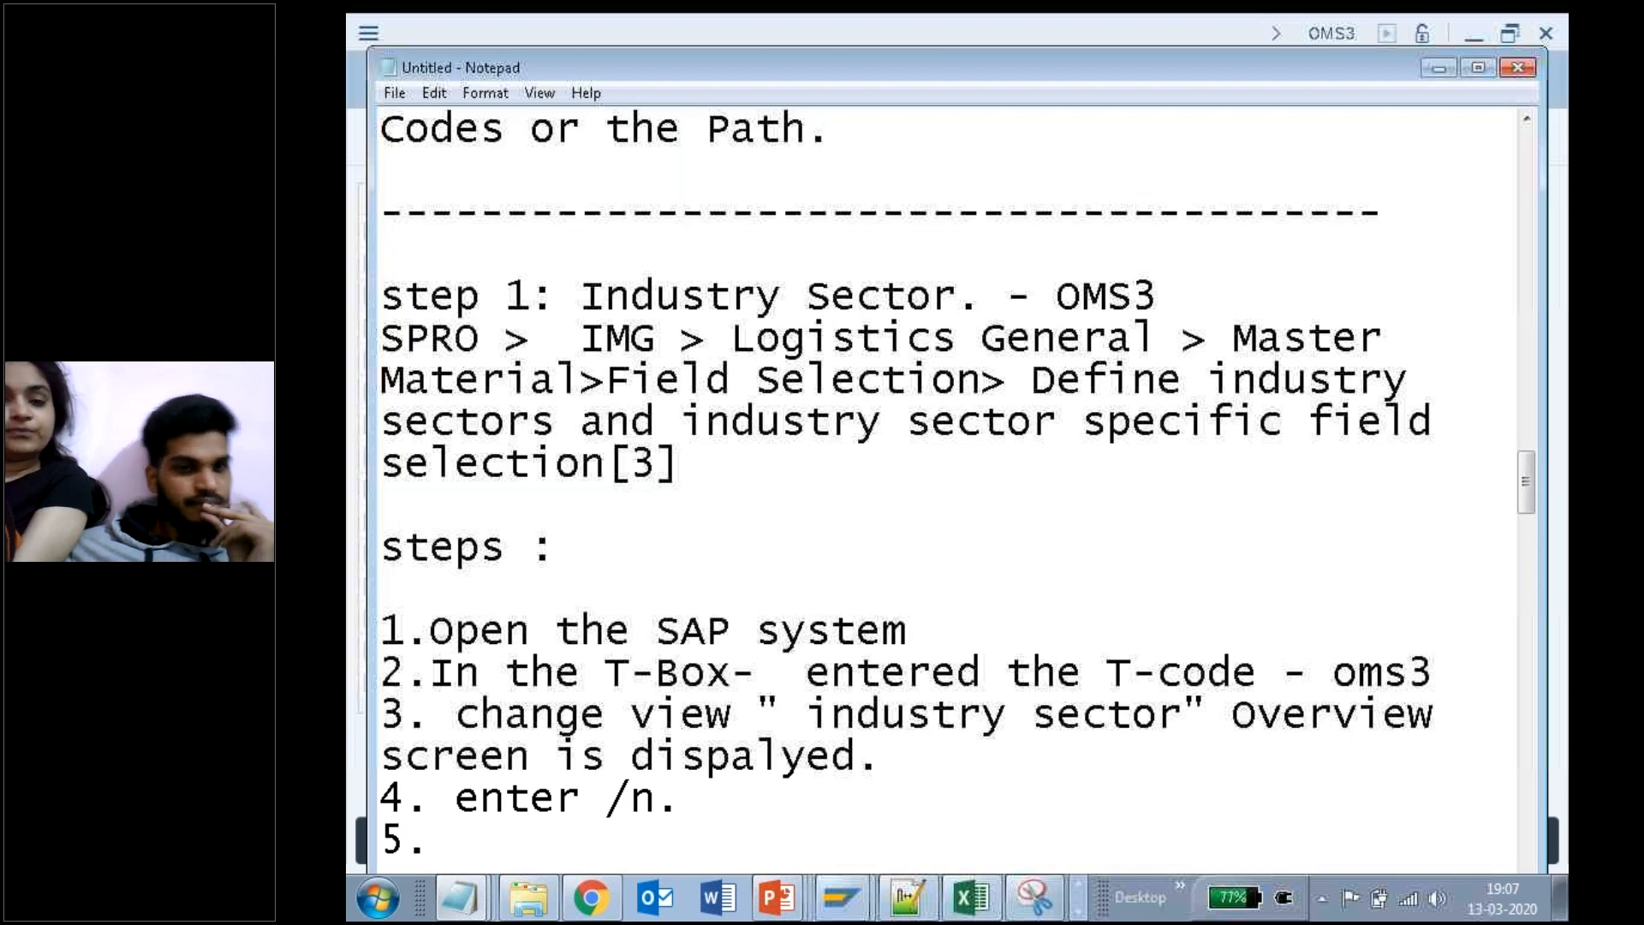
Step: Switch to SAP and leave the Industry Sectors overview by running the command /n
{"action": "left_click", "coordinate": [531, 22]}
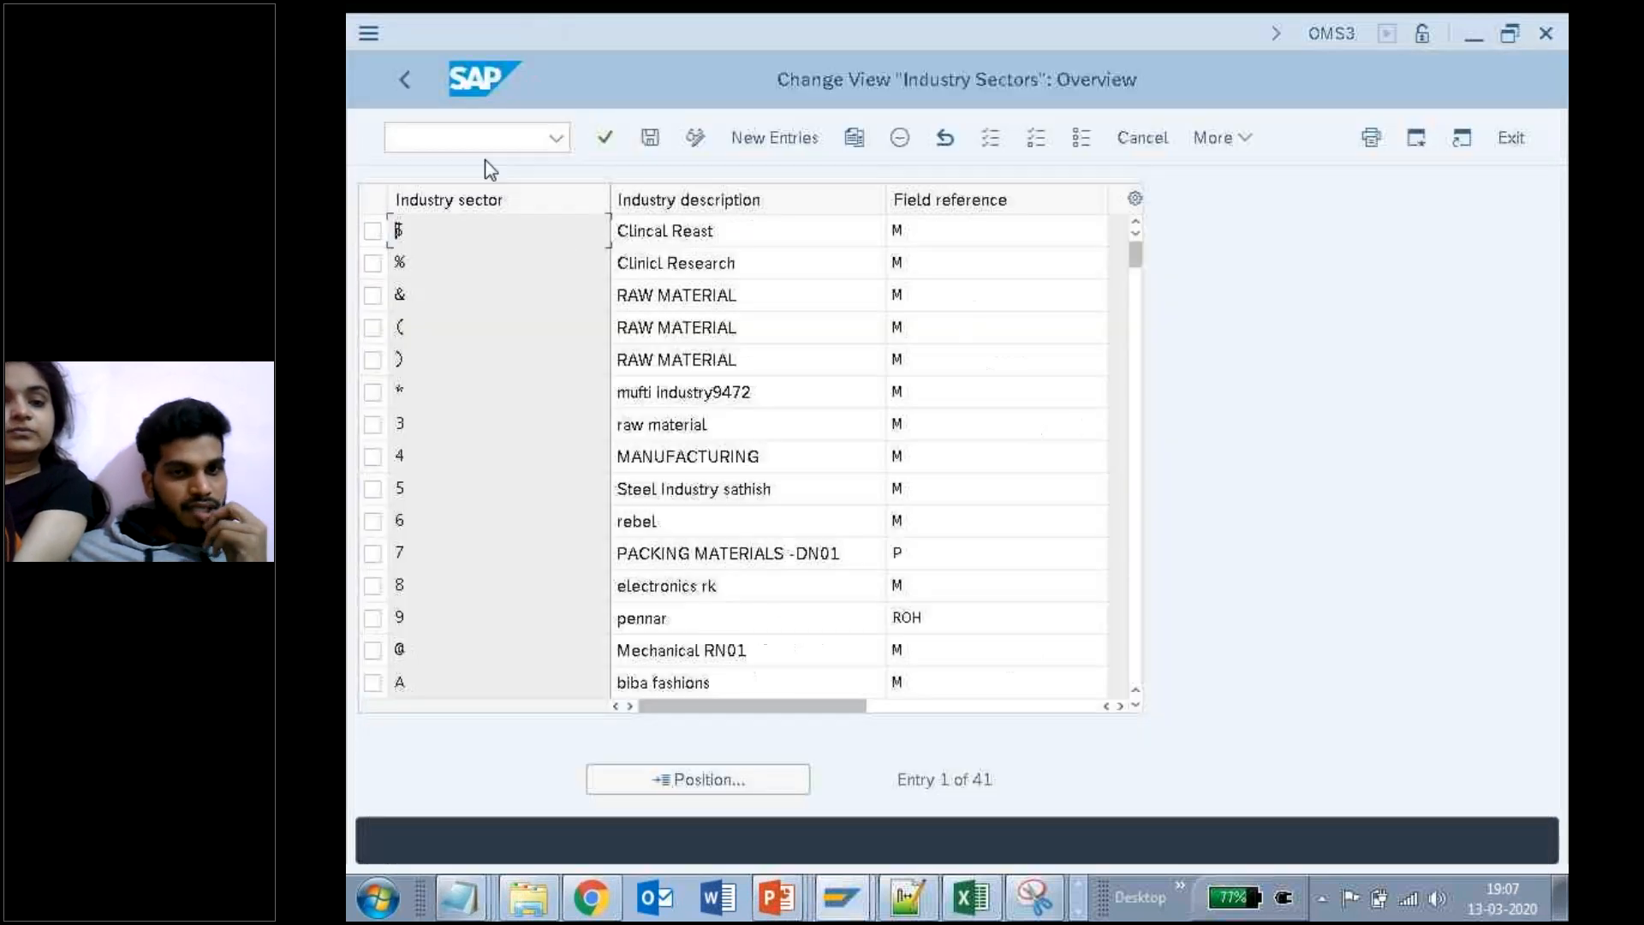
{"action": "type", "text": "/n"}
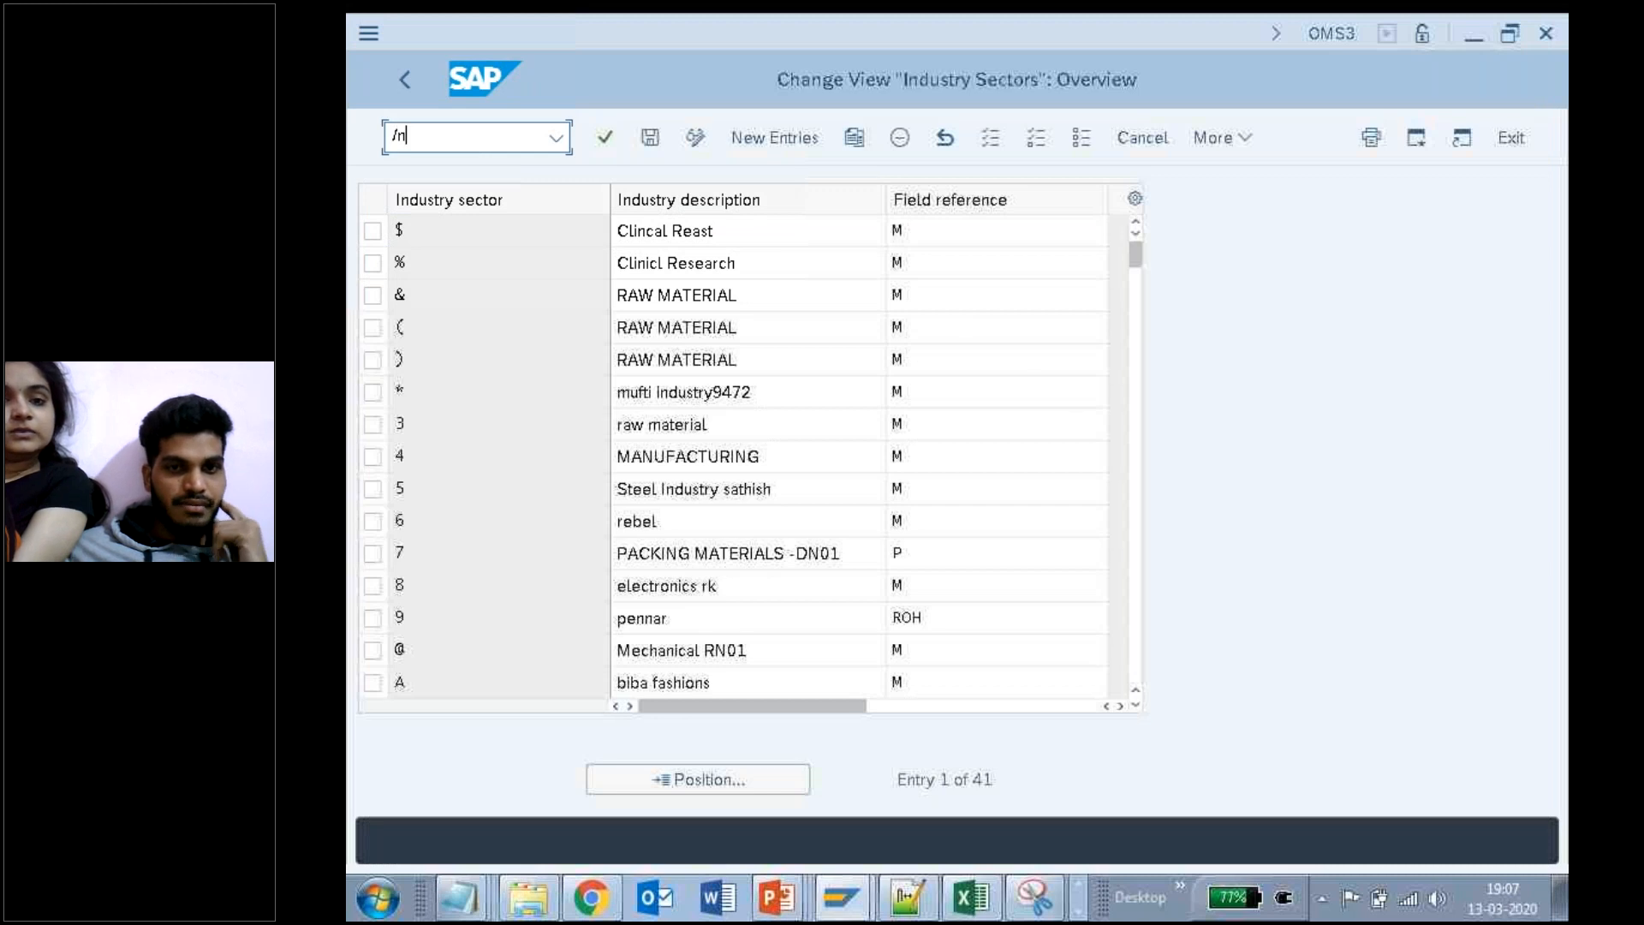
{"action": "key", "text": "Return"}
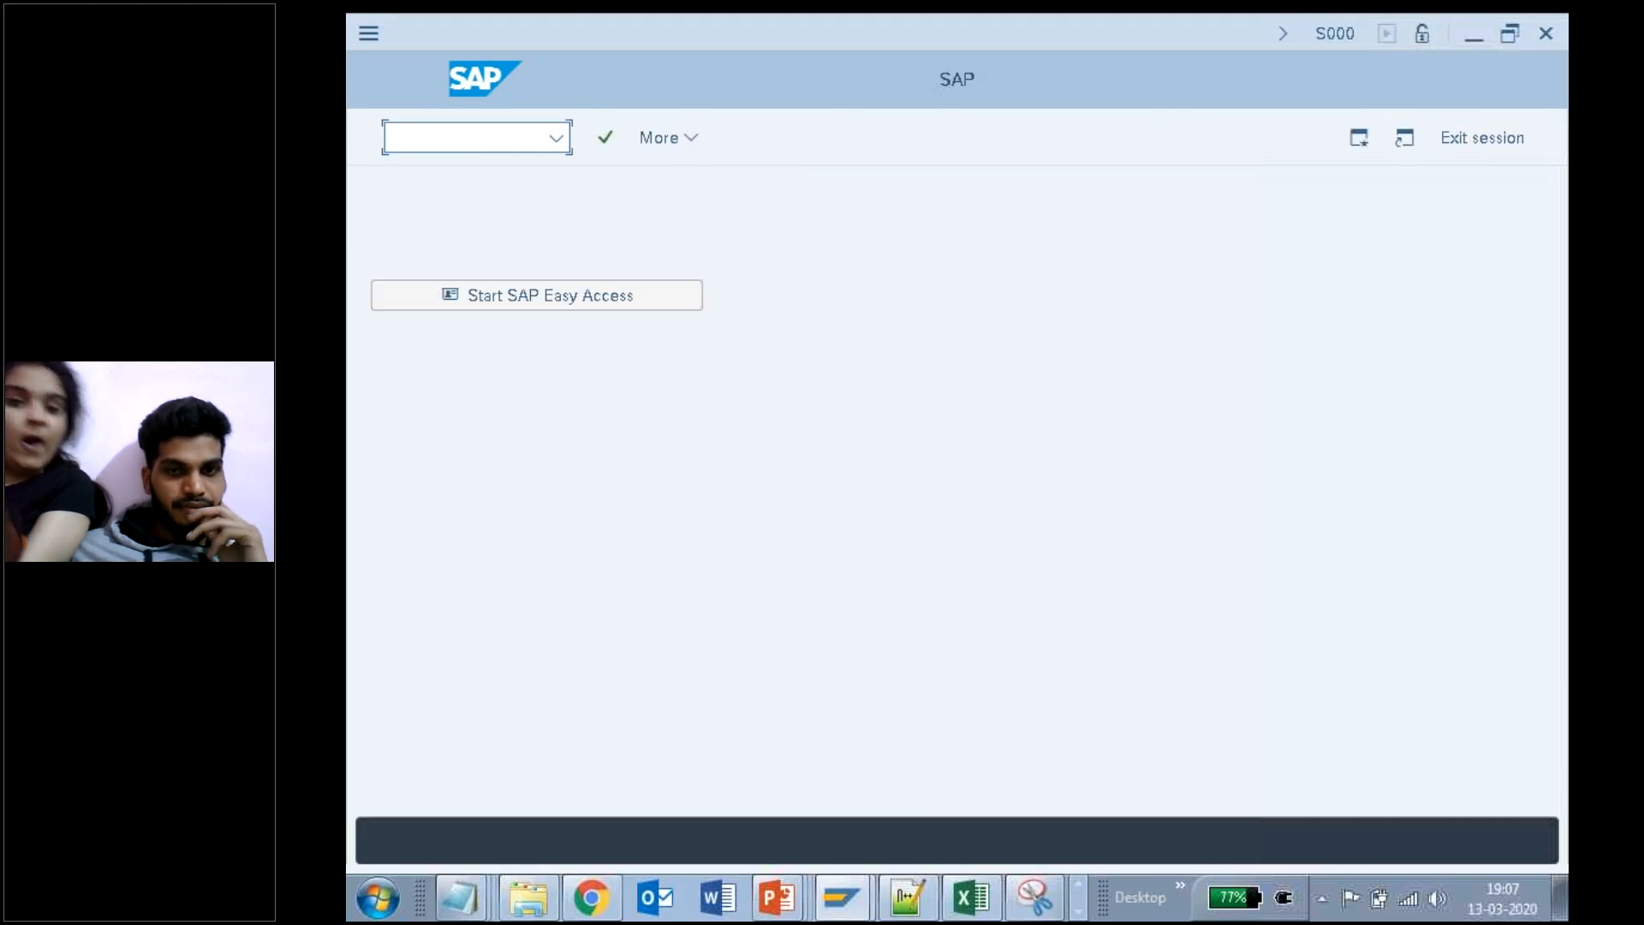
Step: Switch back to the untitled Notepad notes and extend line 4 with "Press enter."
{"action": "left_click", "coordinate": [460, 898]}
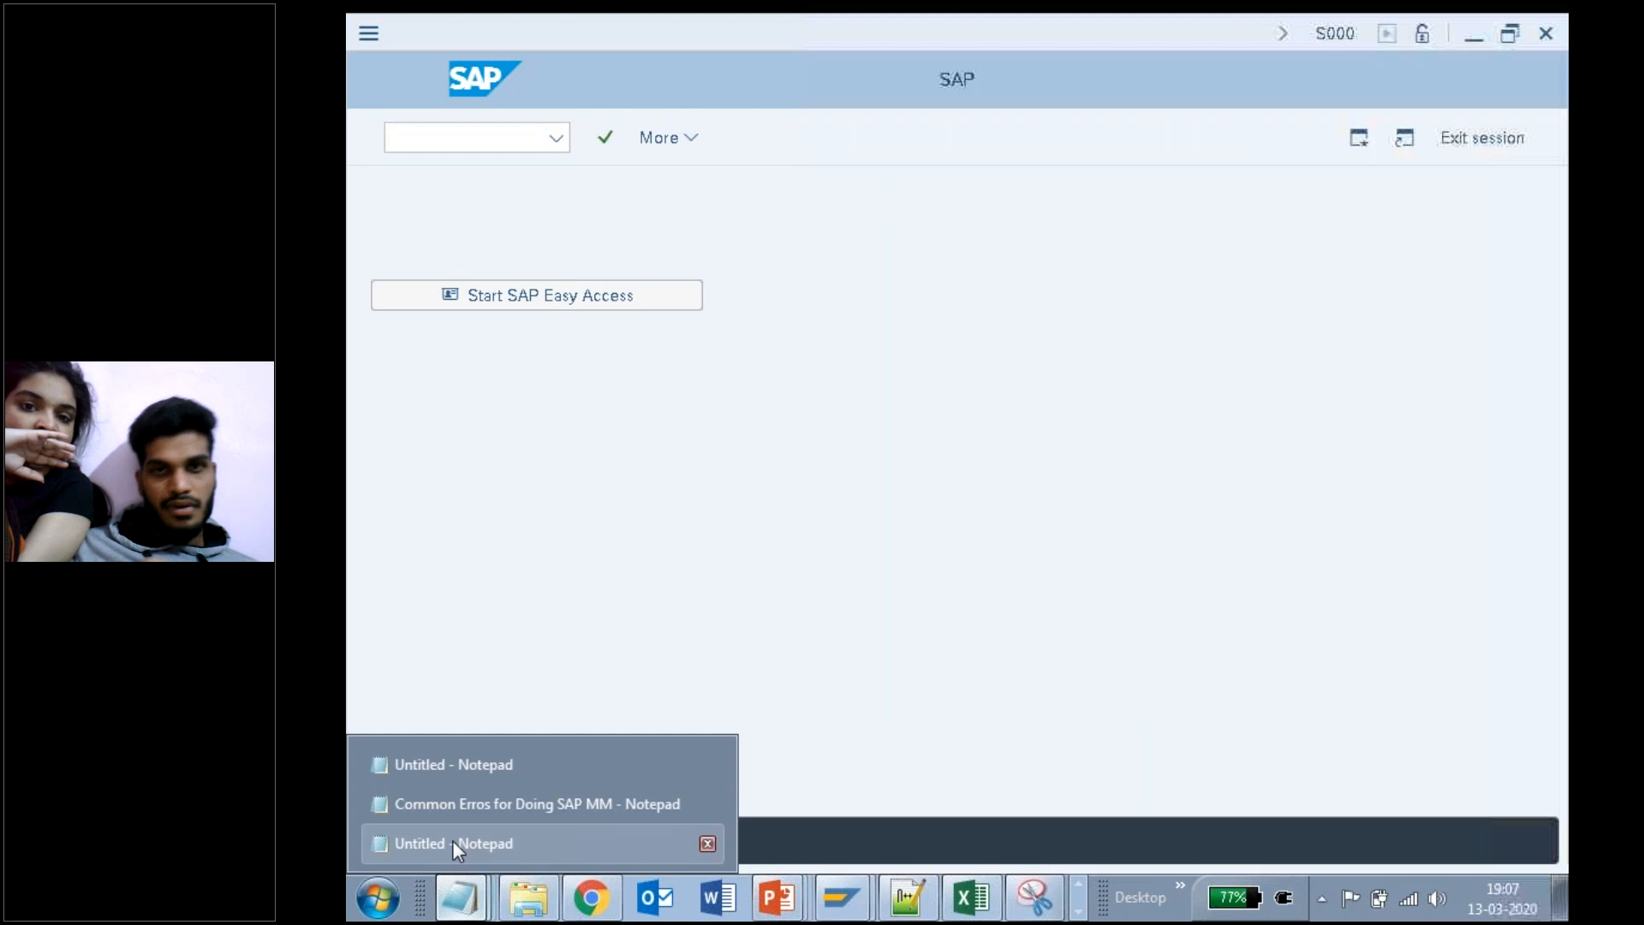
{"action": "left_click", "coordinate": [452, 840]}
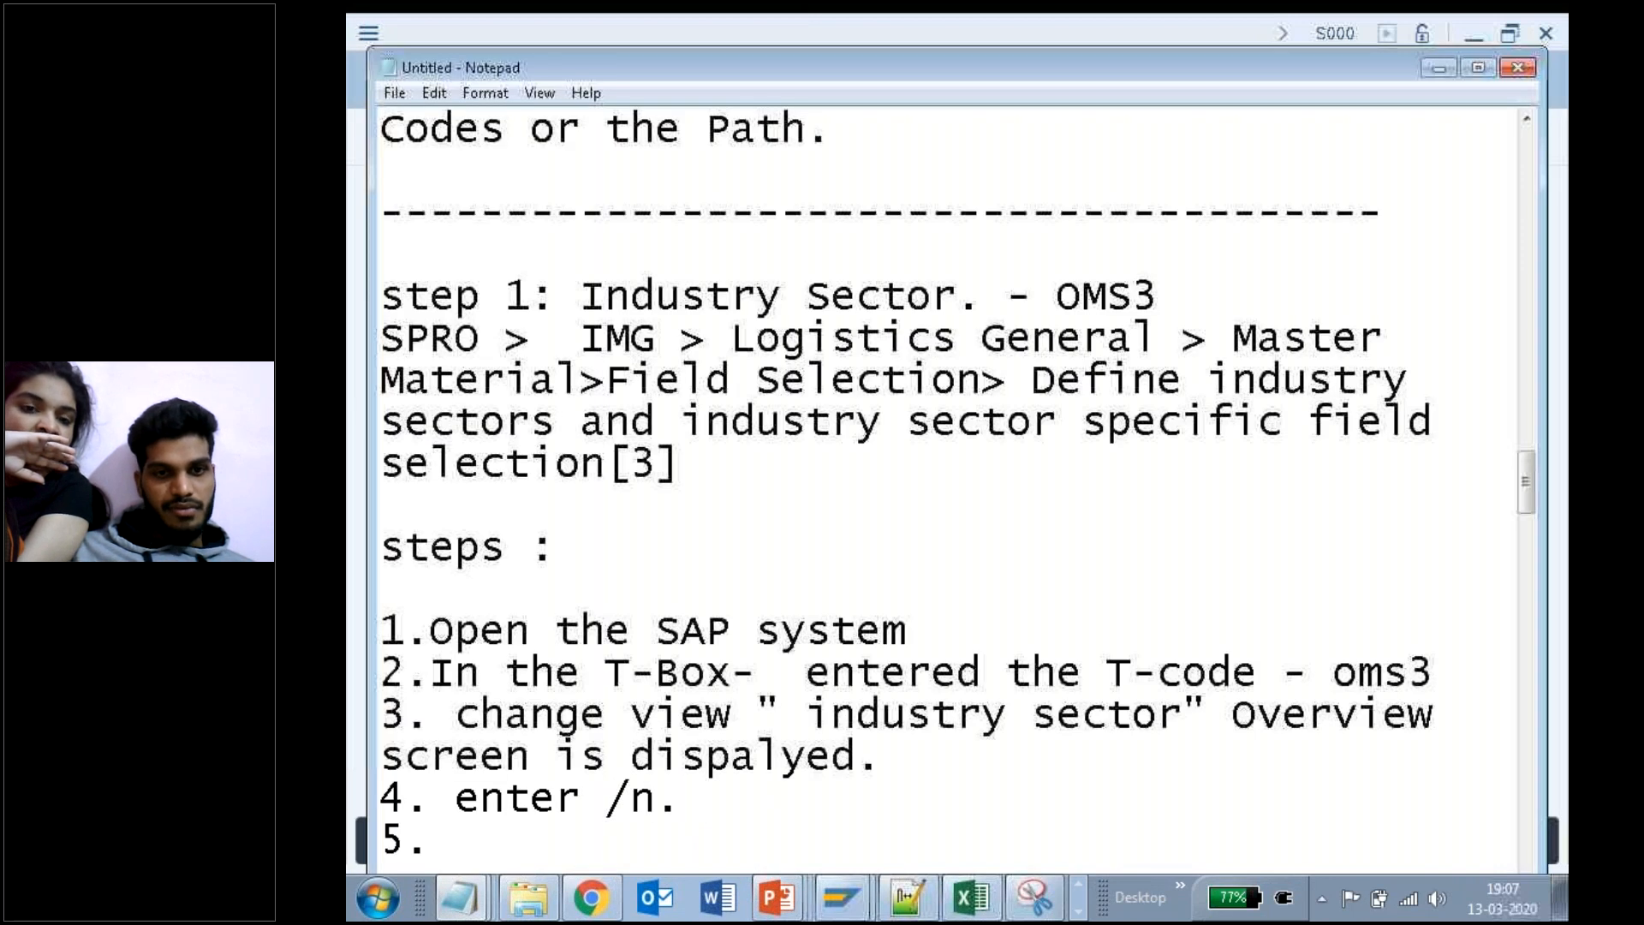
{"action": "type", "text": "Press enter,"}
{"action": "key", "text": "BackSpace"}
{"action": "type", "text": "."}
Step: Write line 5 of the notes as "5. now i am in the first screen."
{"action": "key", "text": "Return"}
{"action": "type", "text": "5.  fir"}
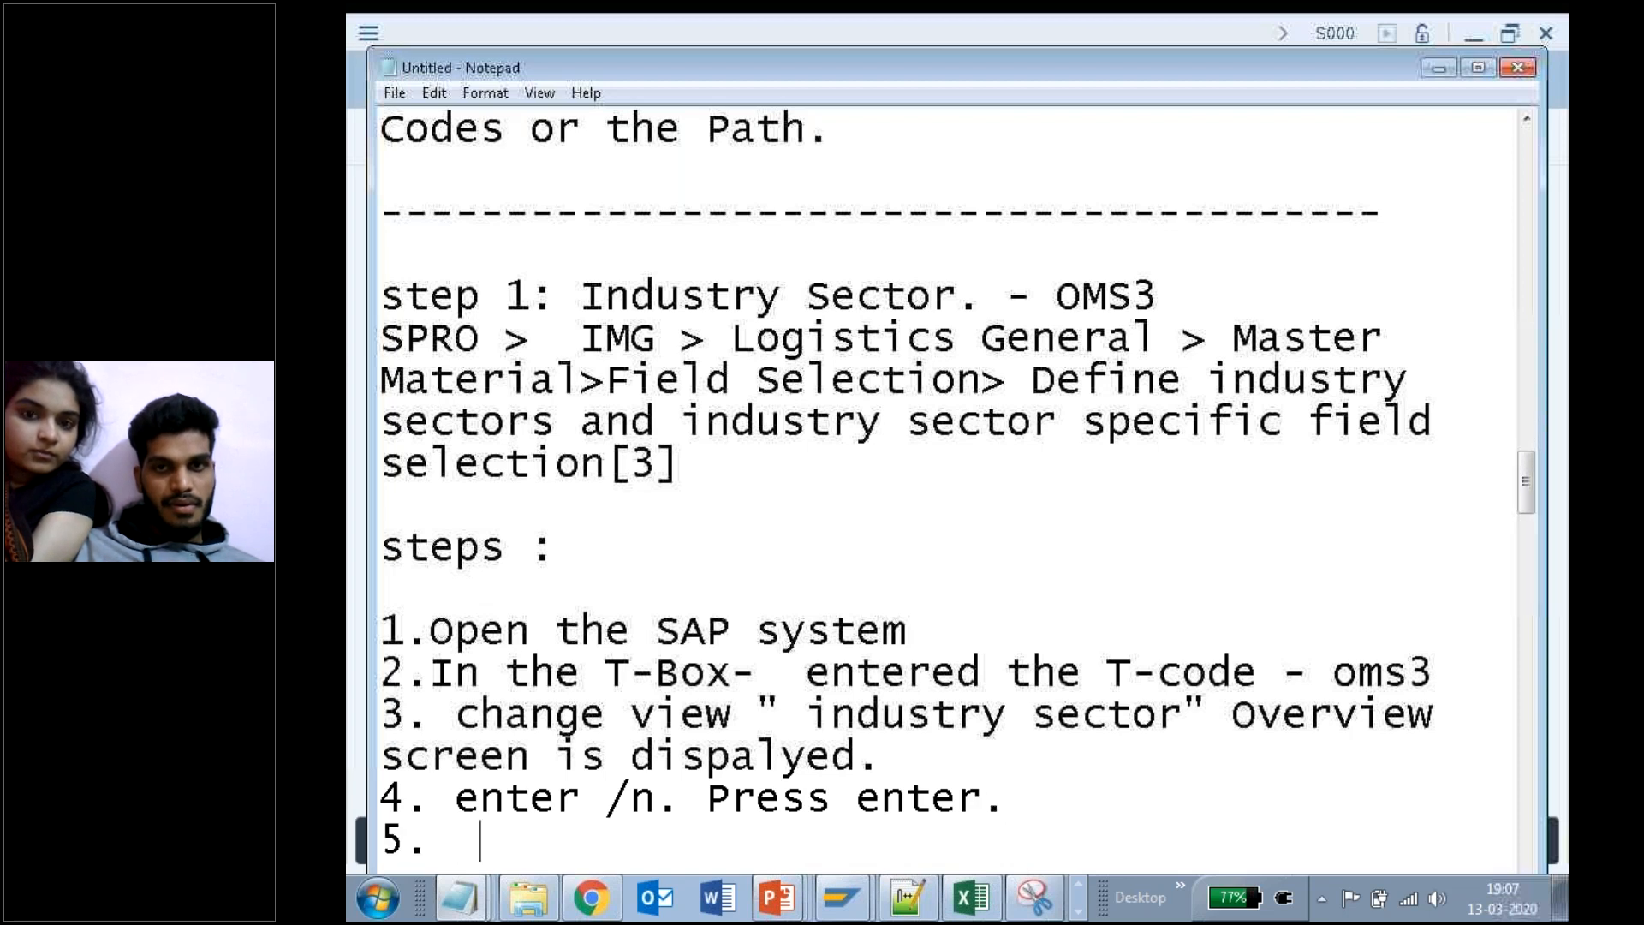
{"action": "type", "text": "ste"}
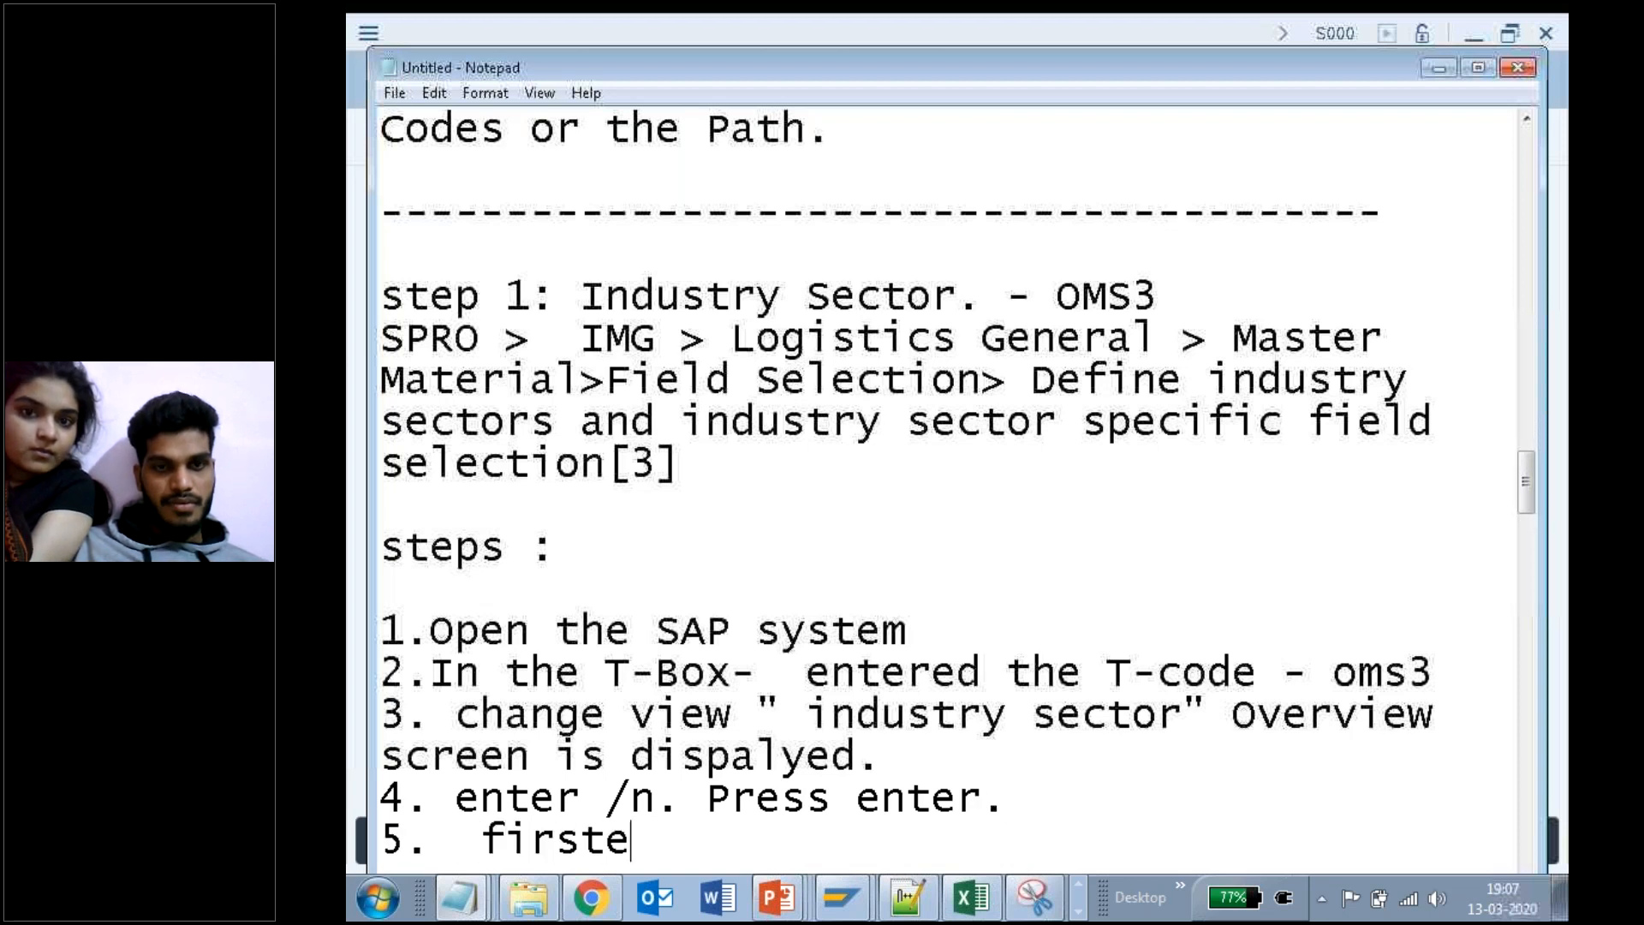
{"action": "key", "text": "BackSpace"}
{"action": "key", "text": "BackSpace"}
{"action": "key", "text": "BackSpace"}
{"action": "key", "text": "BackSpace"}
{"action": "key", "text": "BackSpace"}
{"action": "key", "text": "BackSpace"}
{"action": "key", "text": "BackSpace"}
{"action": "type", "text": "now i am in the "}
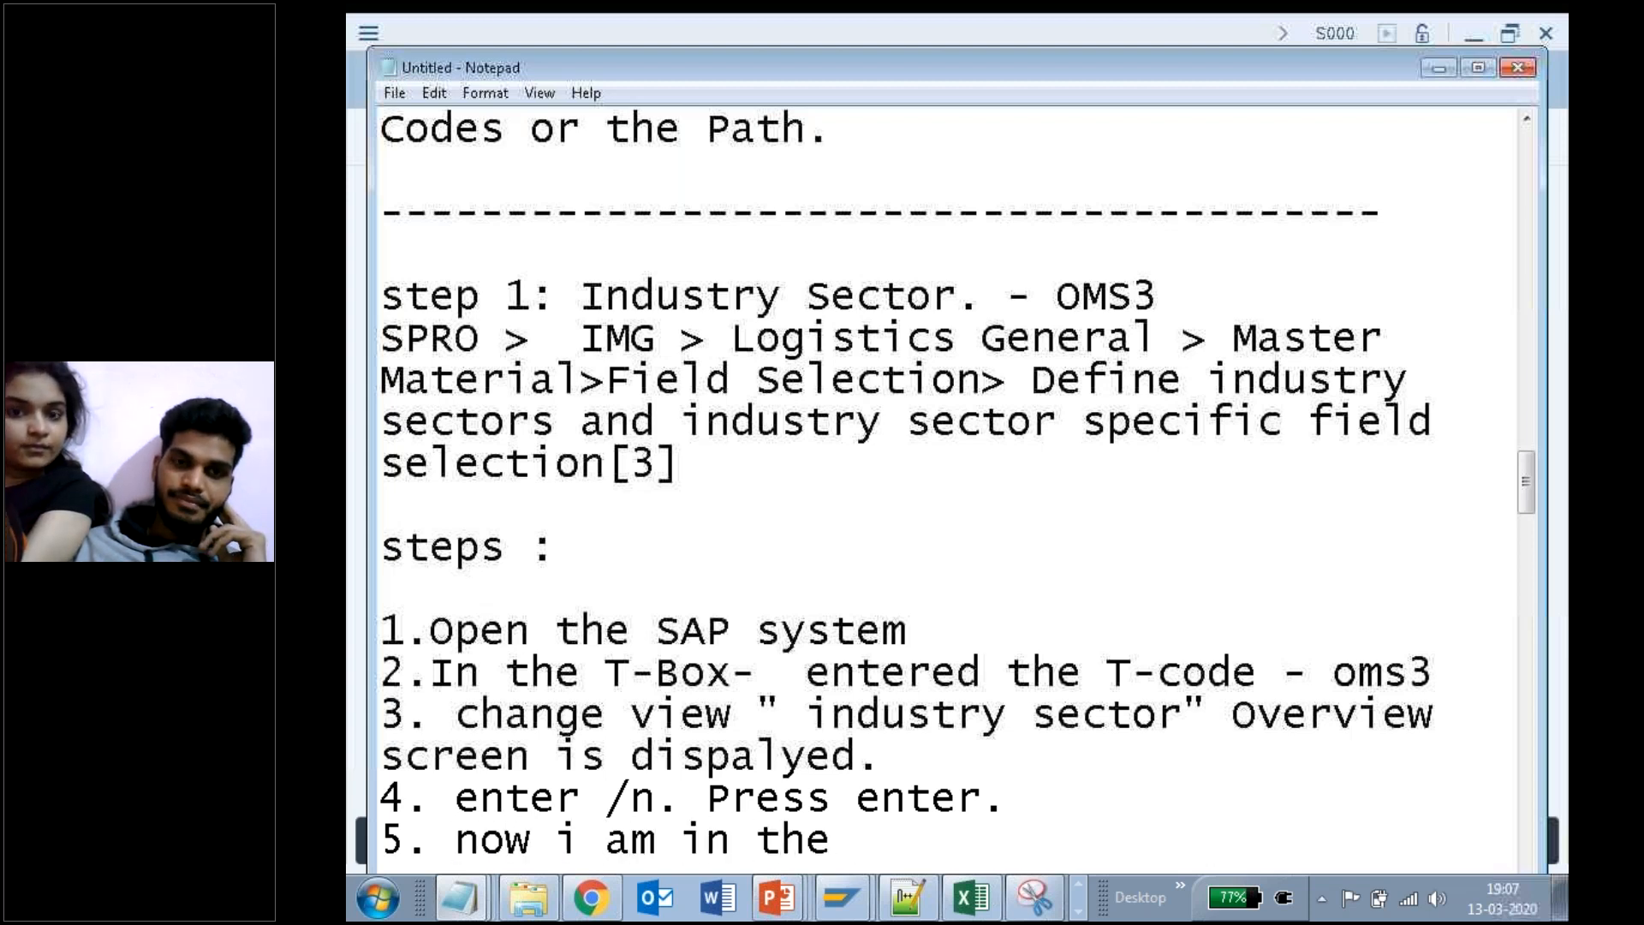
{"action": "type", "text": "first c"}
{"action": "type", "text": "creen."}
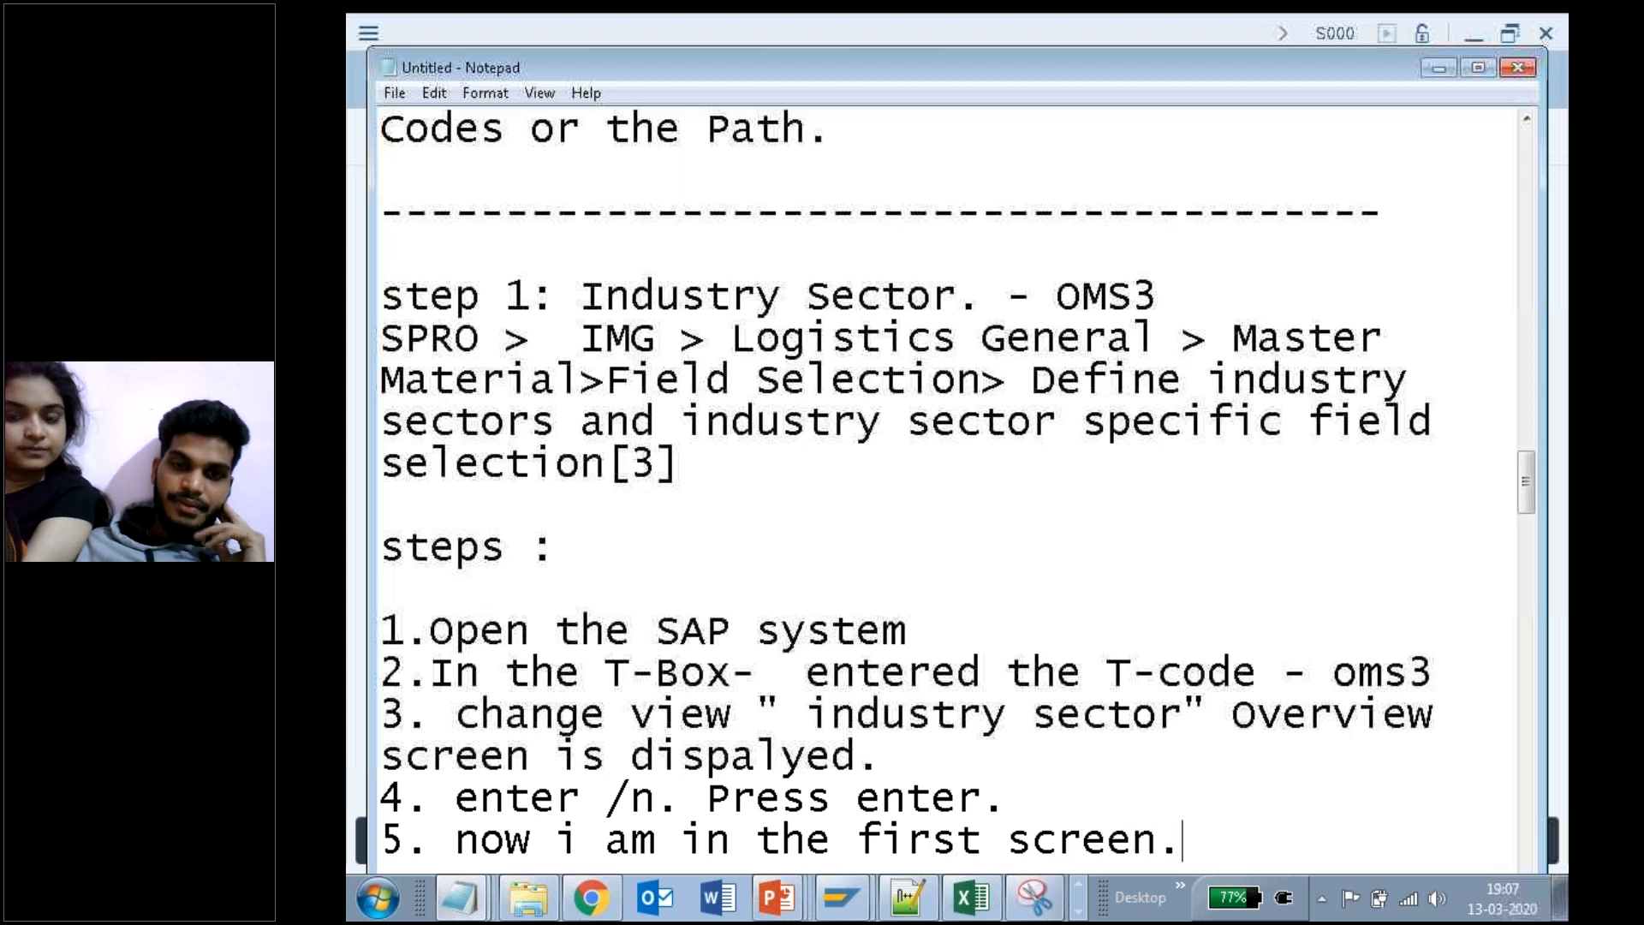
Step: Mark the OMS3 code and the SPRO path in the notes, add the line "6. Path", and start line "7."
{"action": "key", "text": "Return"}
{"action": "type", "text": "6."}
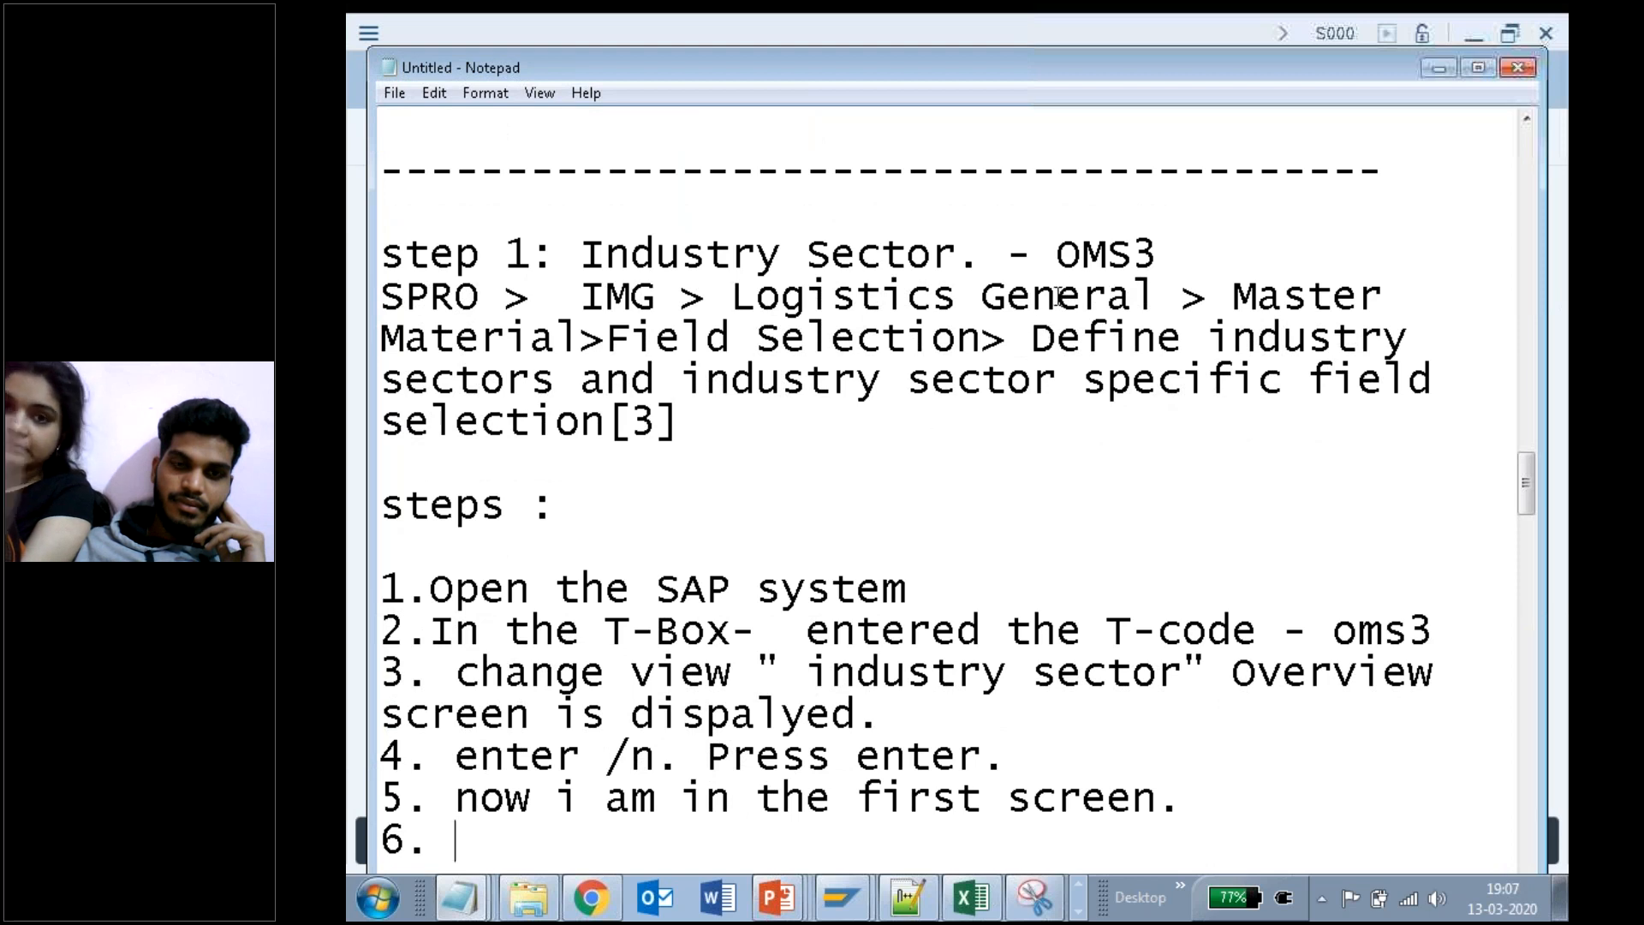
{"action": "left_click_drag", "start_coordinate": [1059, 248], "coordinate": [1173, 247]}
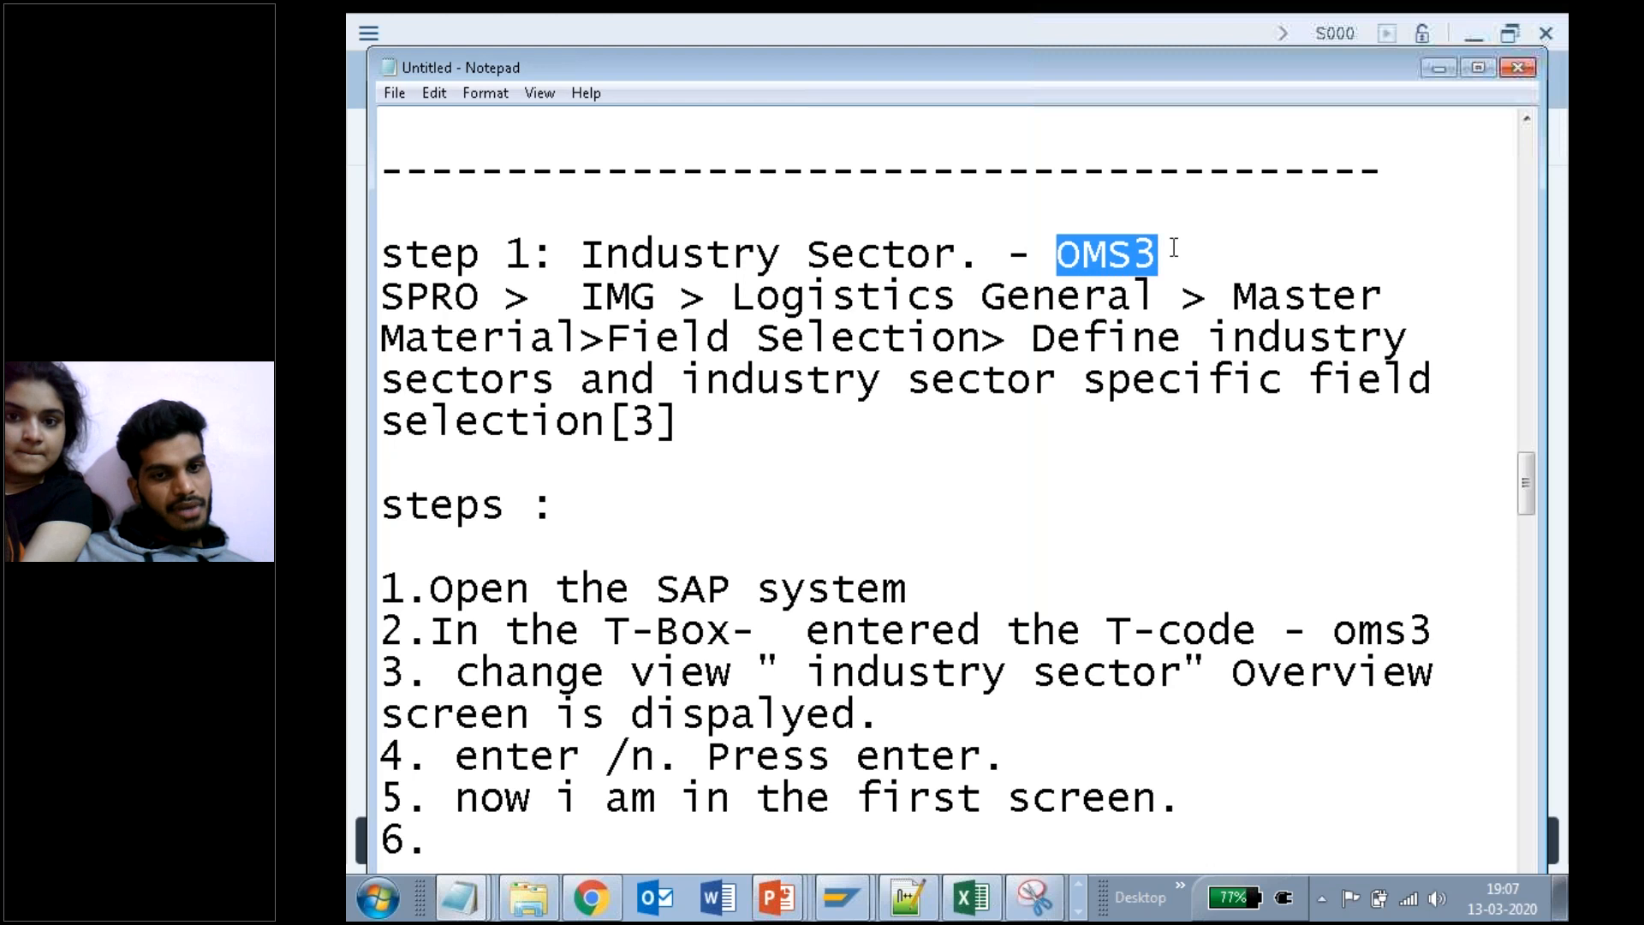
{"action": "left_click_drag", "start_coordinate": [509, 296], "coordinate": [723, 411]}
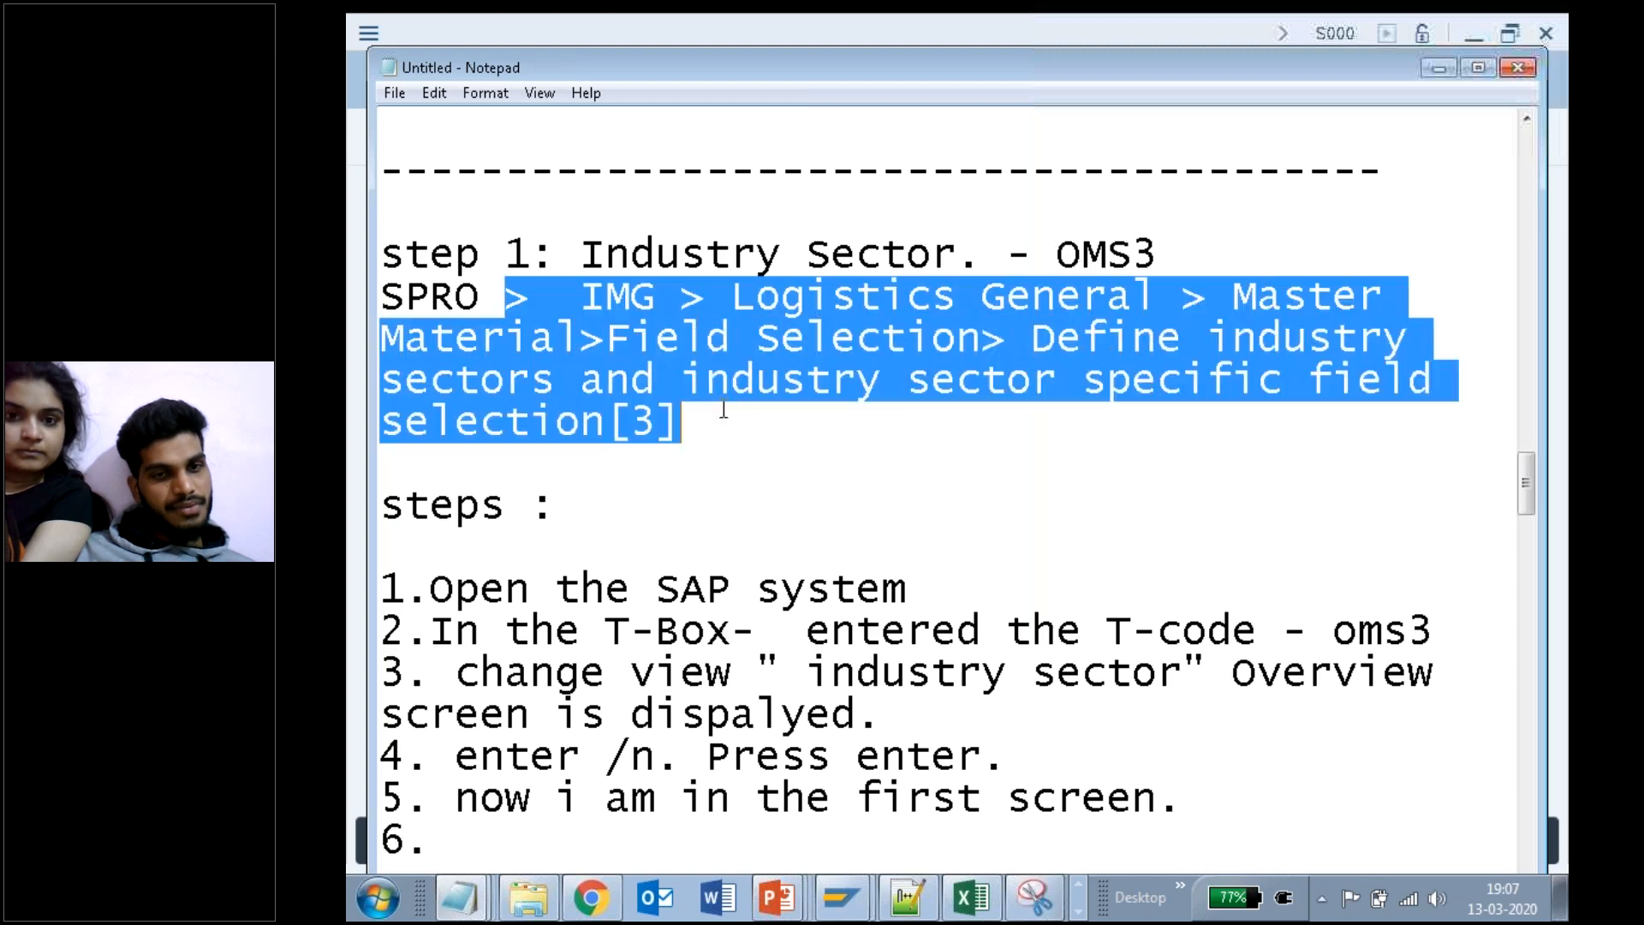
{"action": "left_click", "coordinate": [488, 848]}
{"action": "type", "text": "Path"}
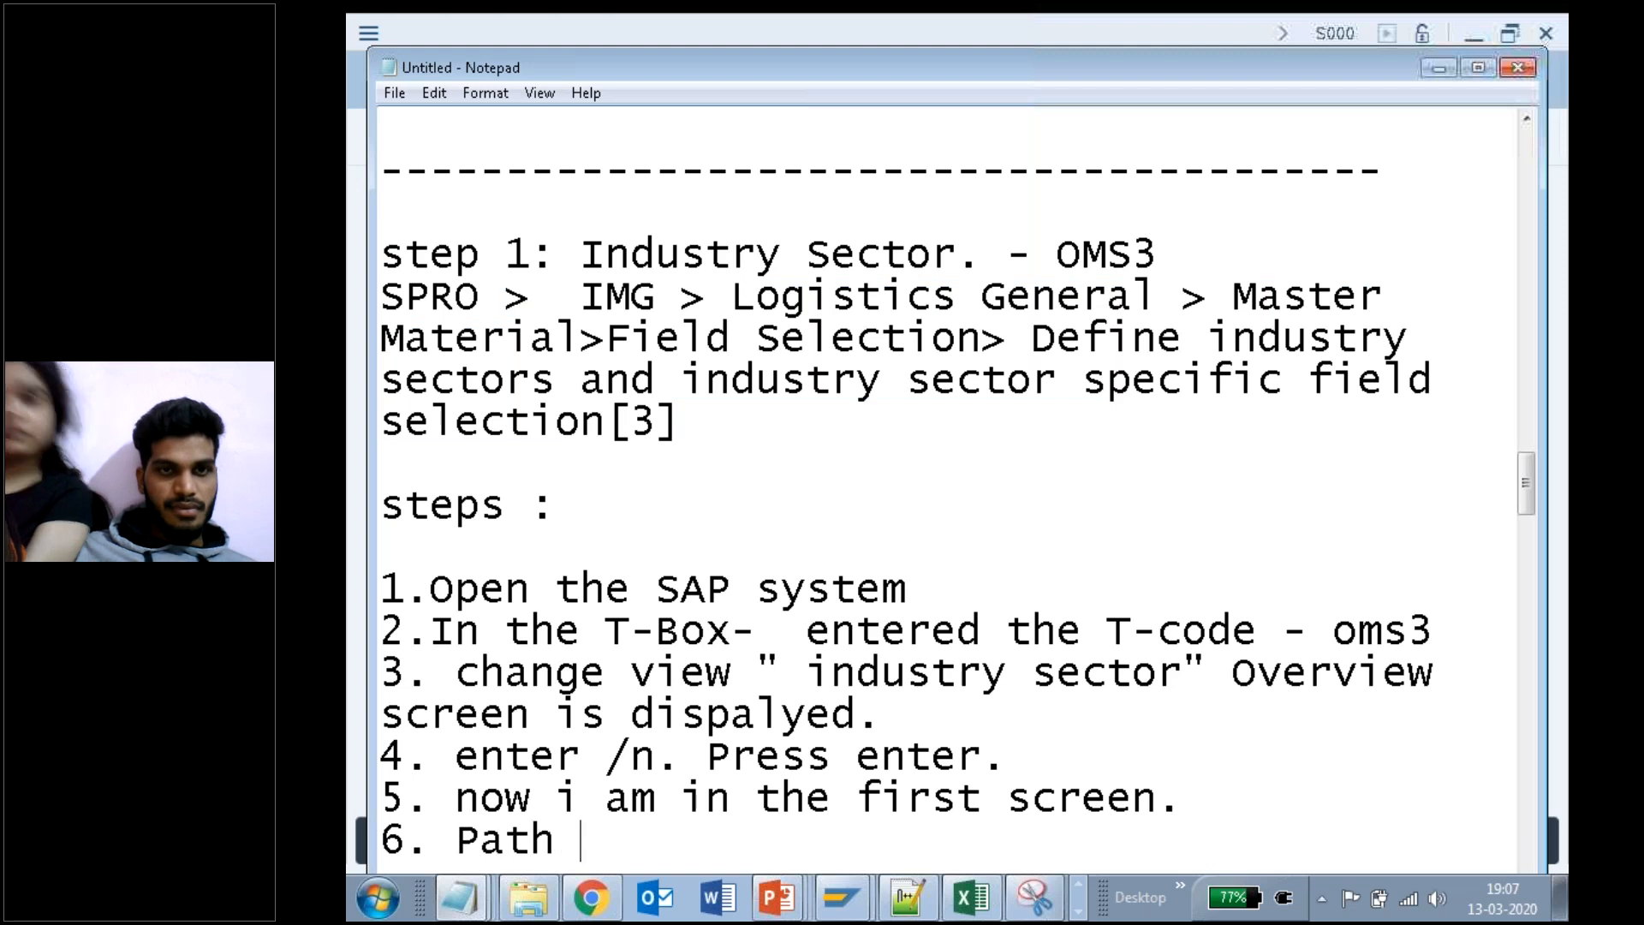
{"action": "key", "text": "Return"}
{"action": "type", "text": "7."}
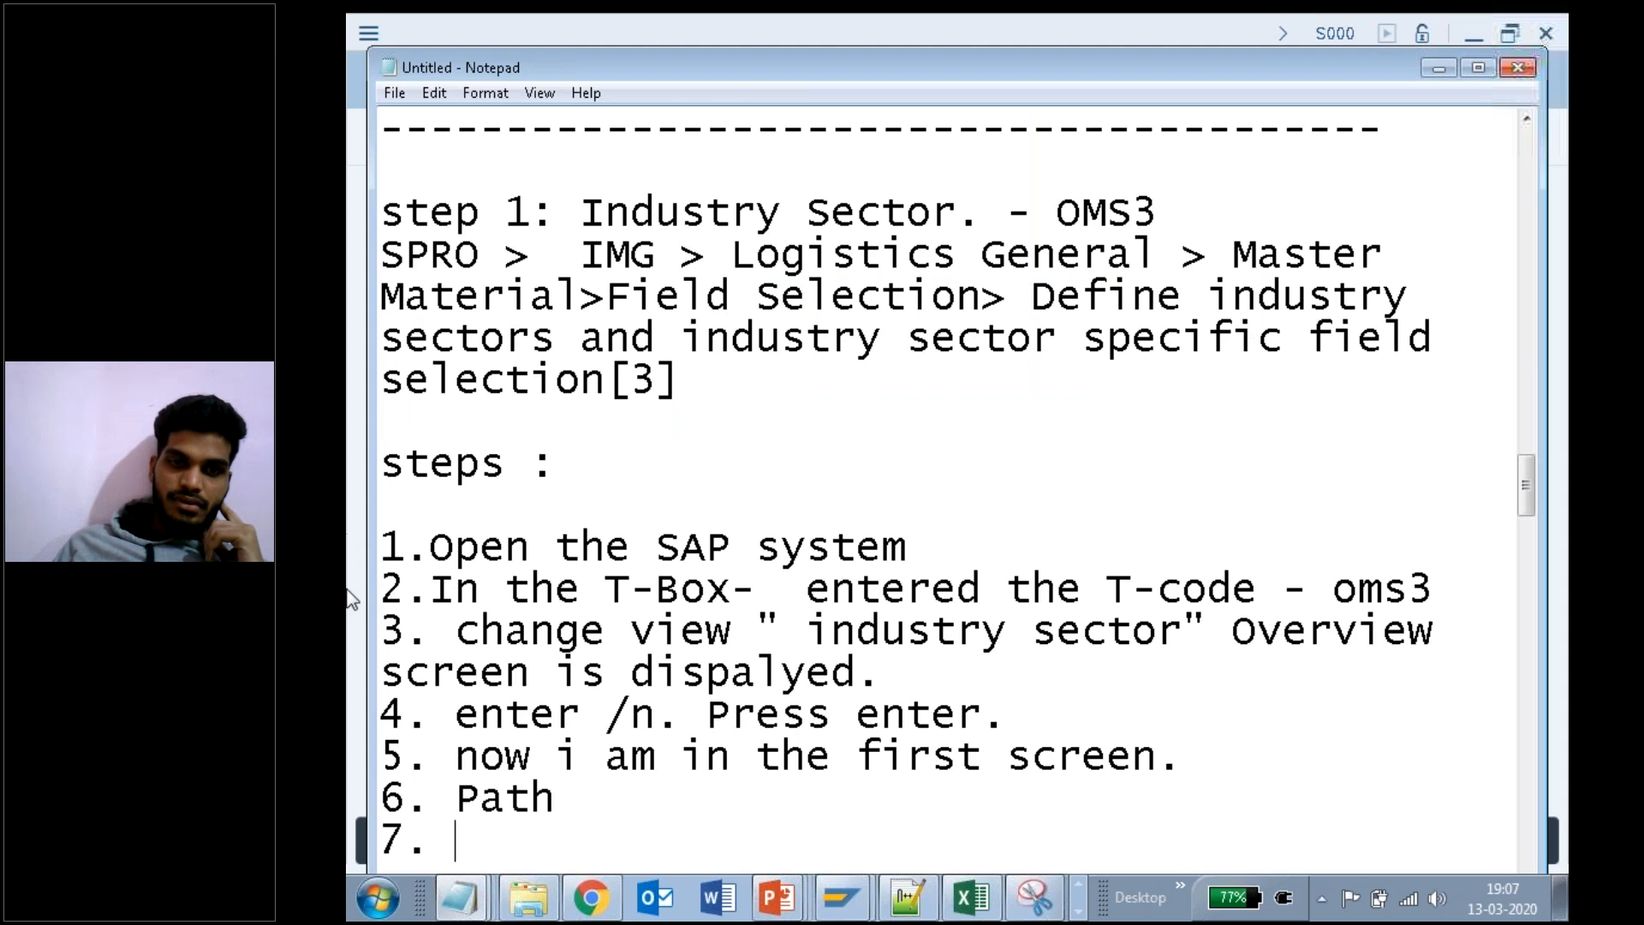
Step: Move the Notepad window down to reveal SAP, mark SPRO in the notes, and run transaction spro in SAP
{"action": "left_click_drag", "start_coordinate": [642, 77], "coordinate": [670, 410]}
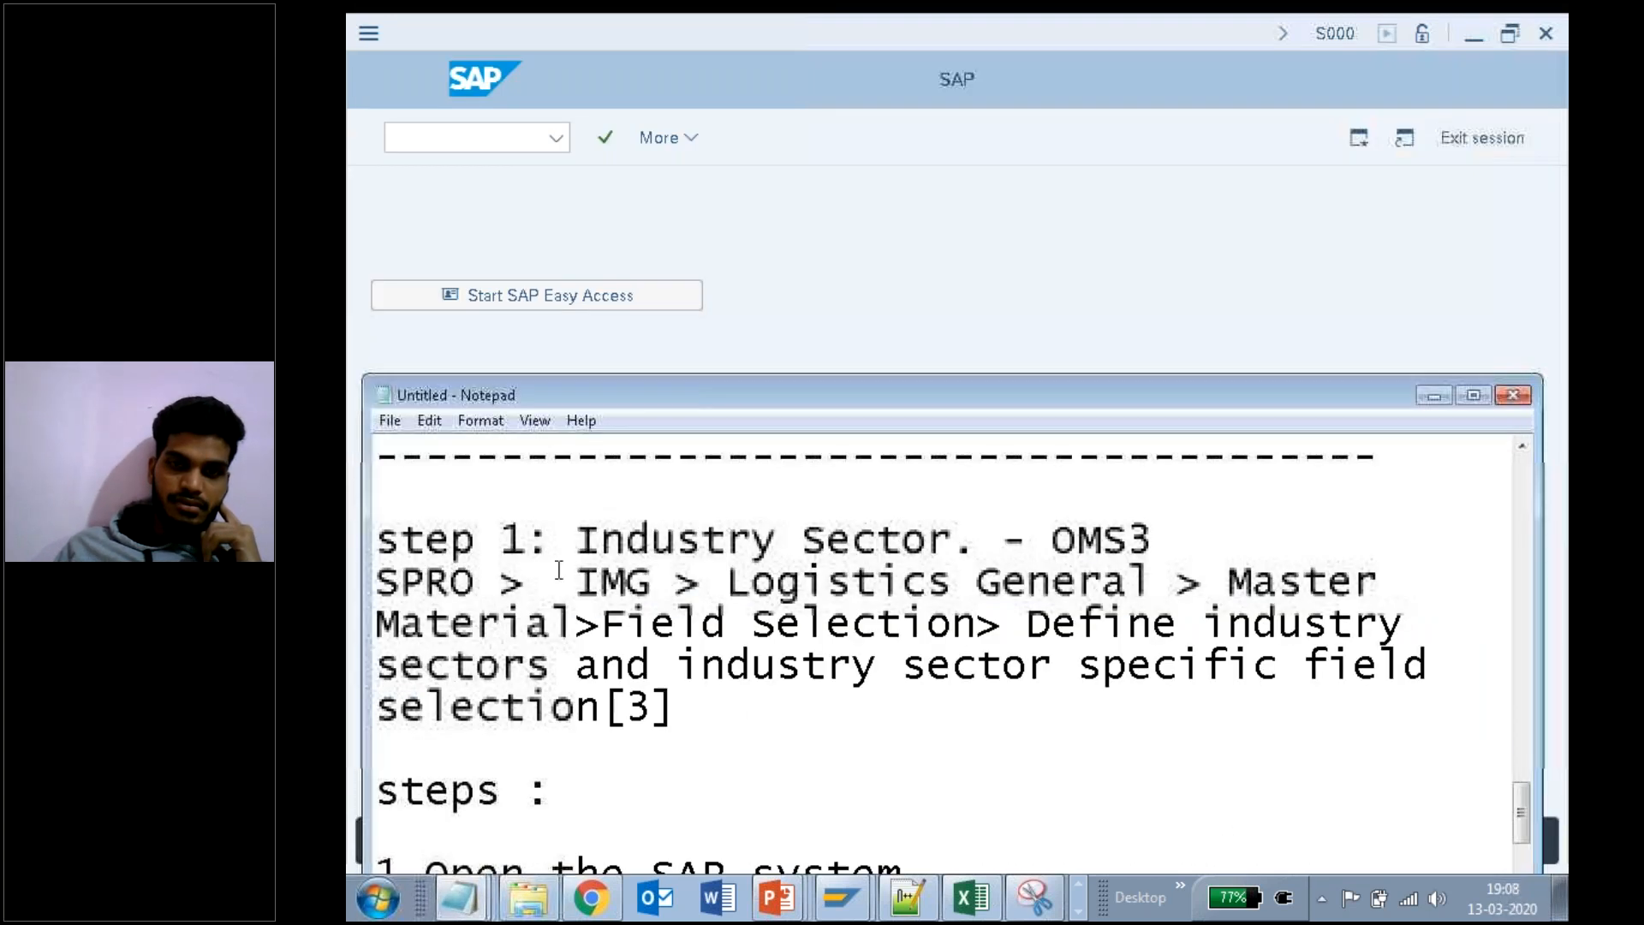
{"action": "left_click", "coordinate": [470, 583]}
{"action": "left_click_drag", "start_coordinate": [470, 584], "coordinate": [358, 563]}
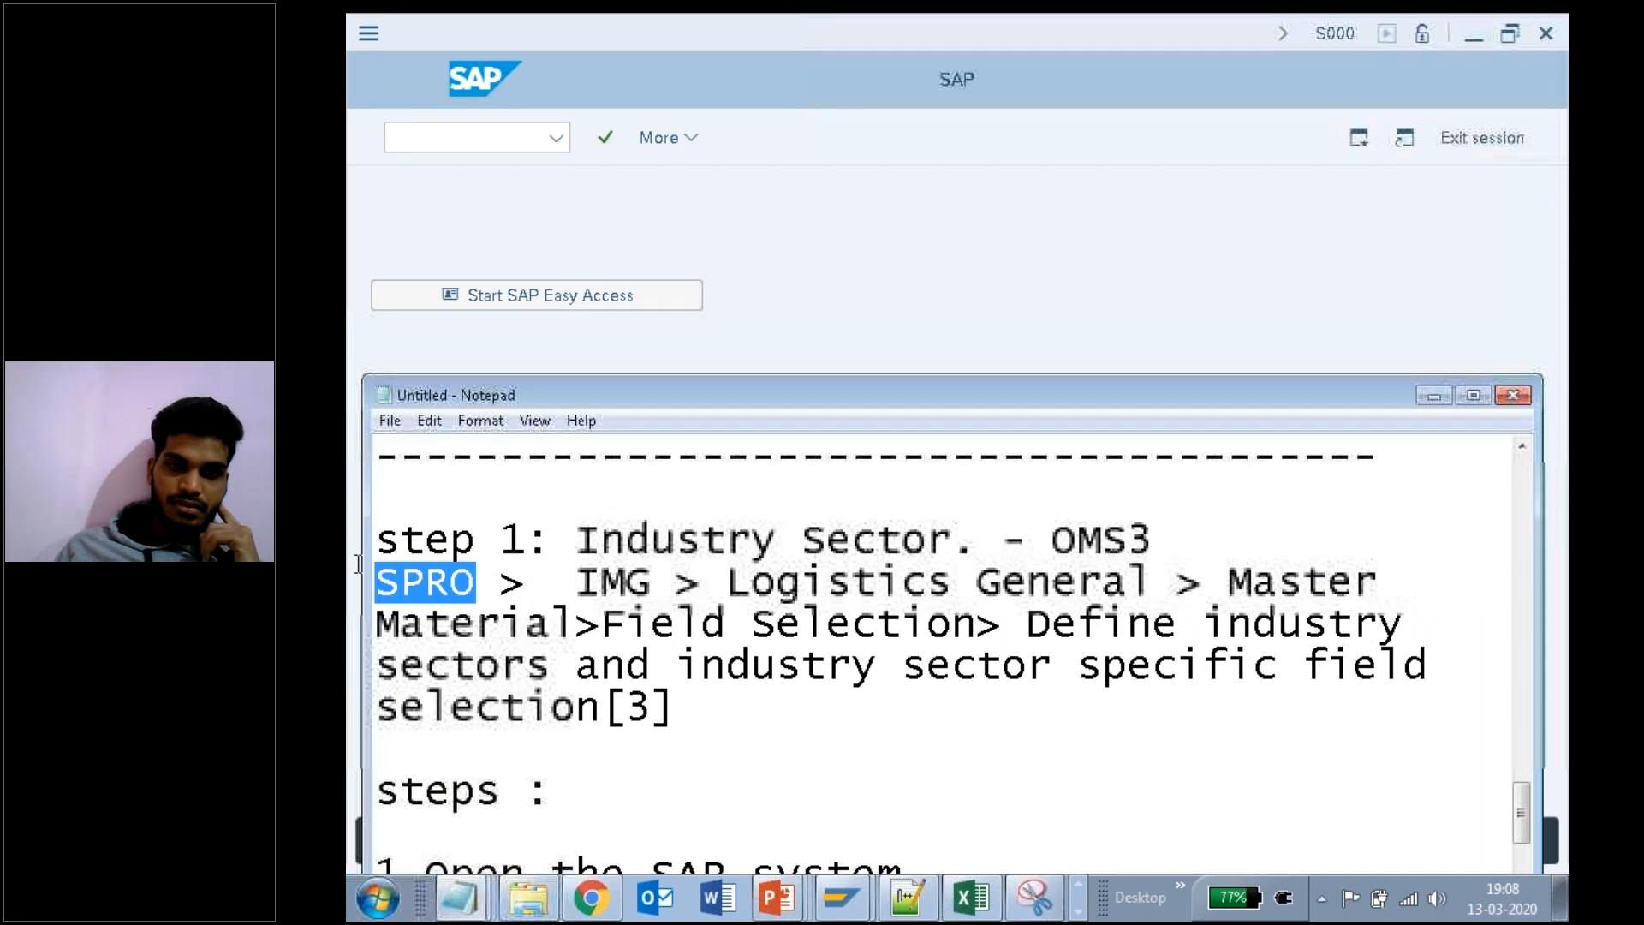
{"action": "left_click", "coordinate": [433, 136]}
{"action": "type", "text": "spro"}
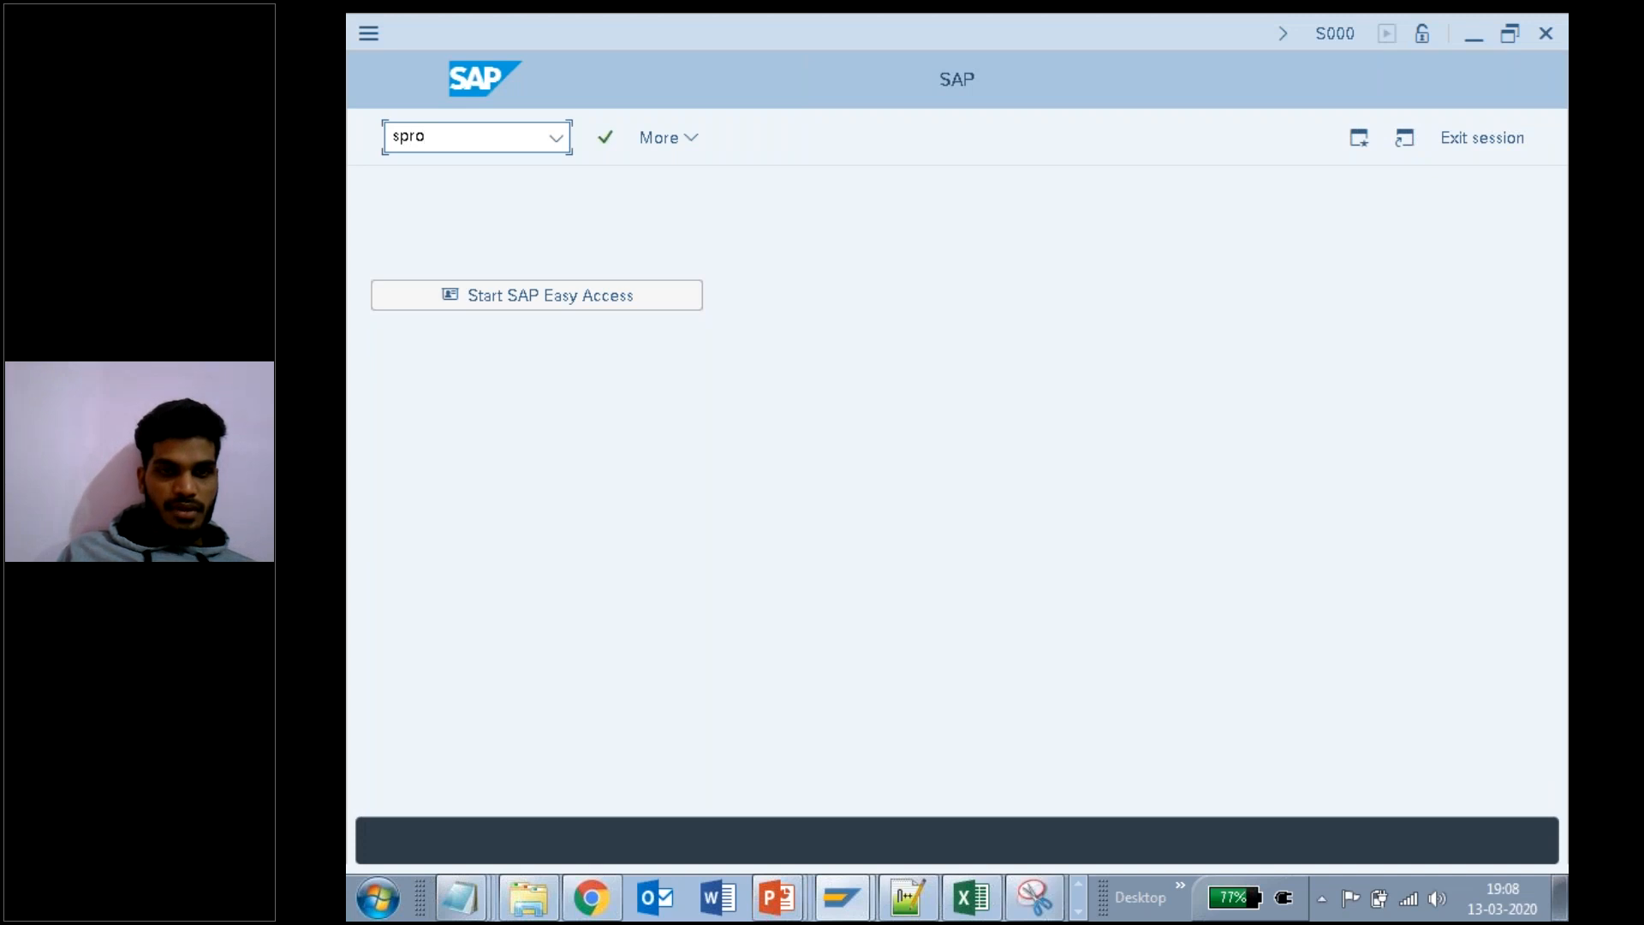
{"action": "key", "text": "Return"}
Step: Mark IMG in the path in the Notepad notes and open the SAP Reference IMG in SAP
{"action": "mouse_move", "coordinate": [462, 894]}
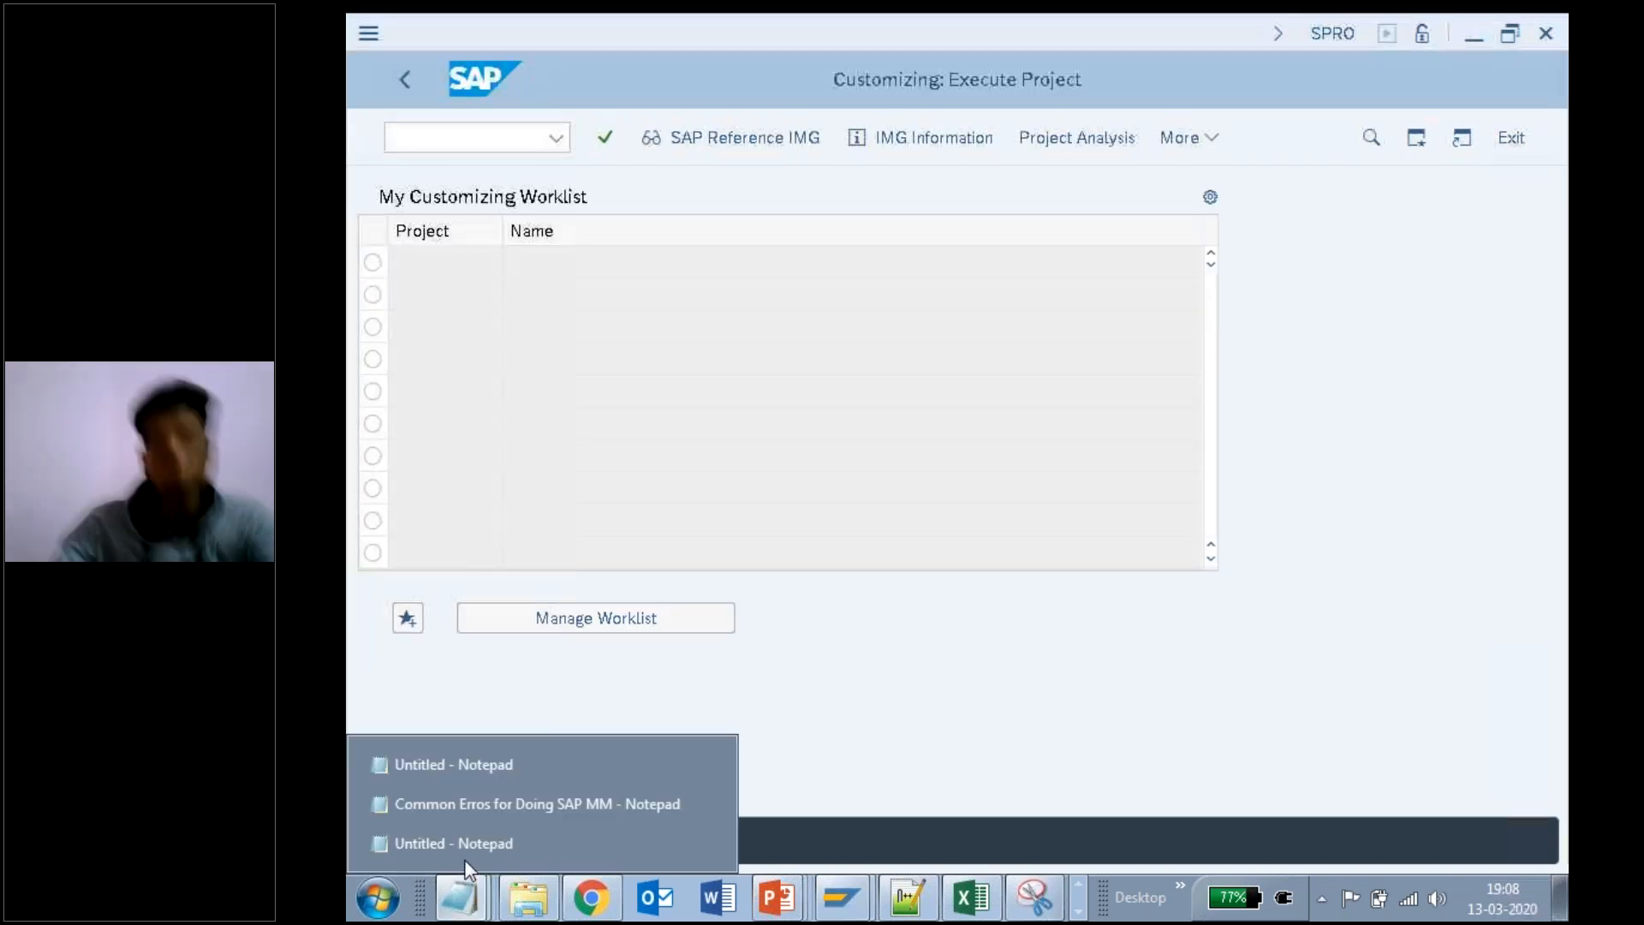
{"action": "left_click", "coordinate": [464, 860]}
{"action": "left_click_drag", "start_coordinate": [575, 582], "coordinate": [651, 585]}
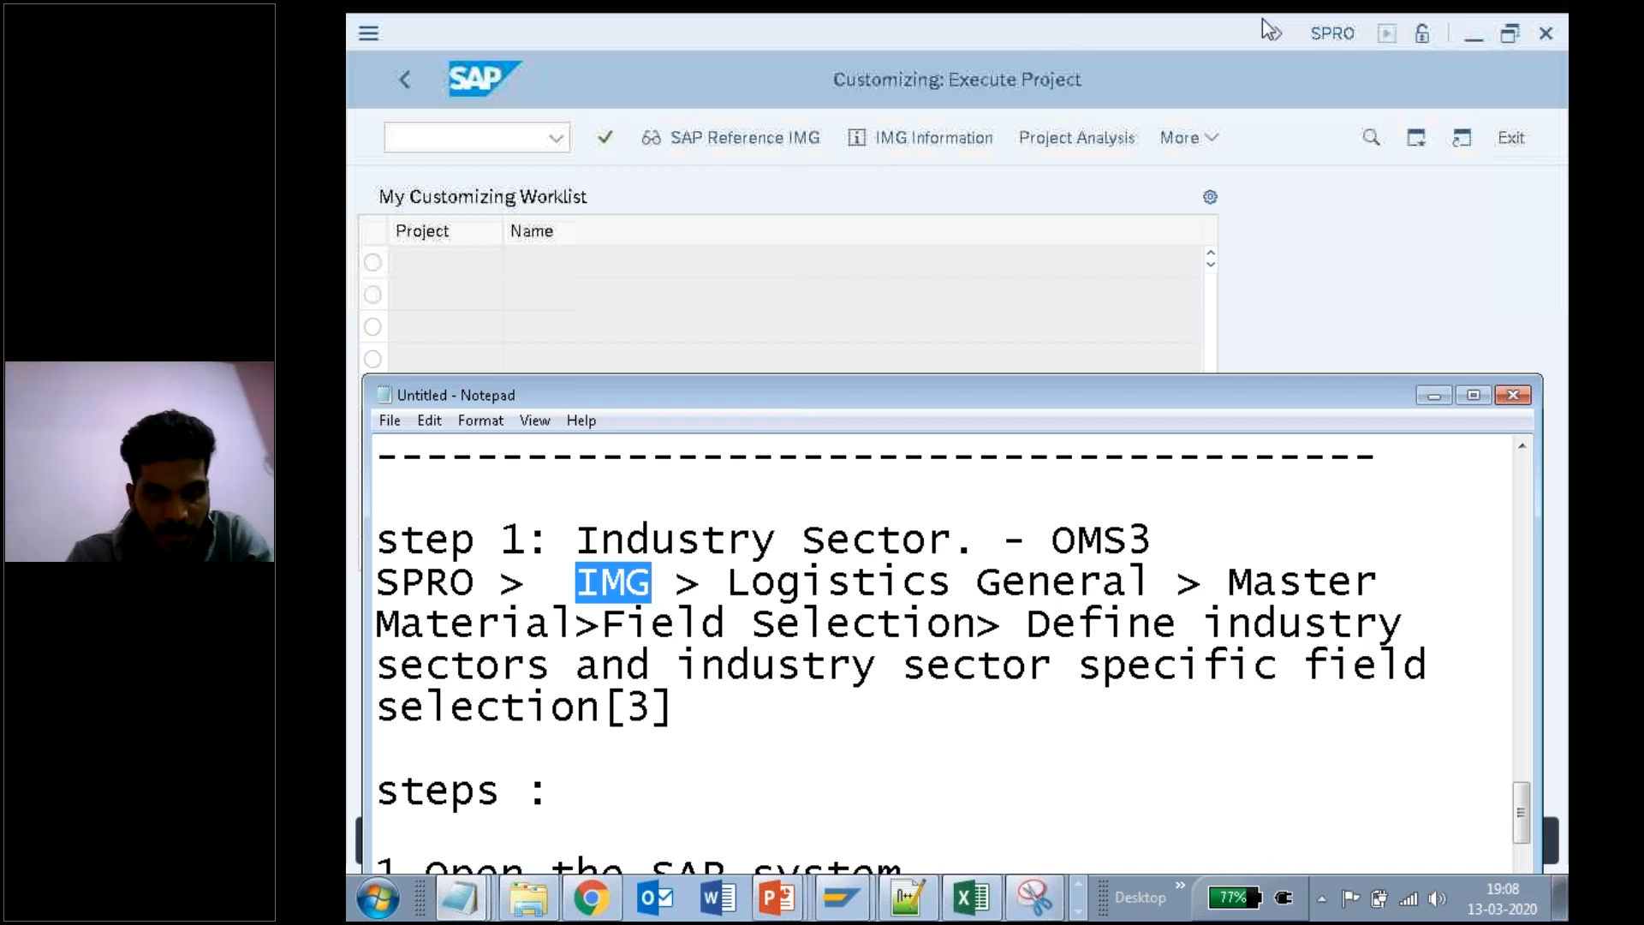
{"action": "left_click", "coordinate": [1298, 32]}
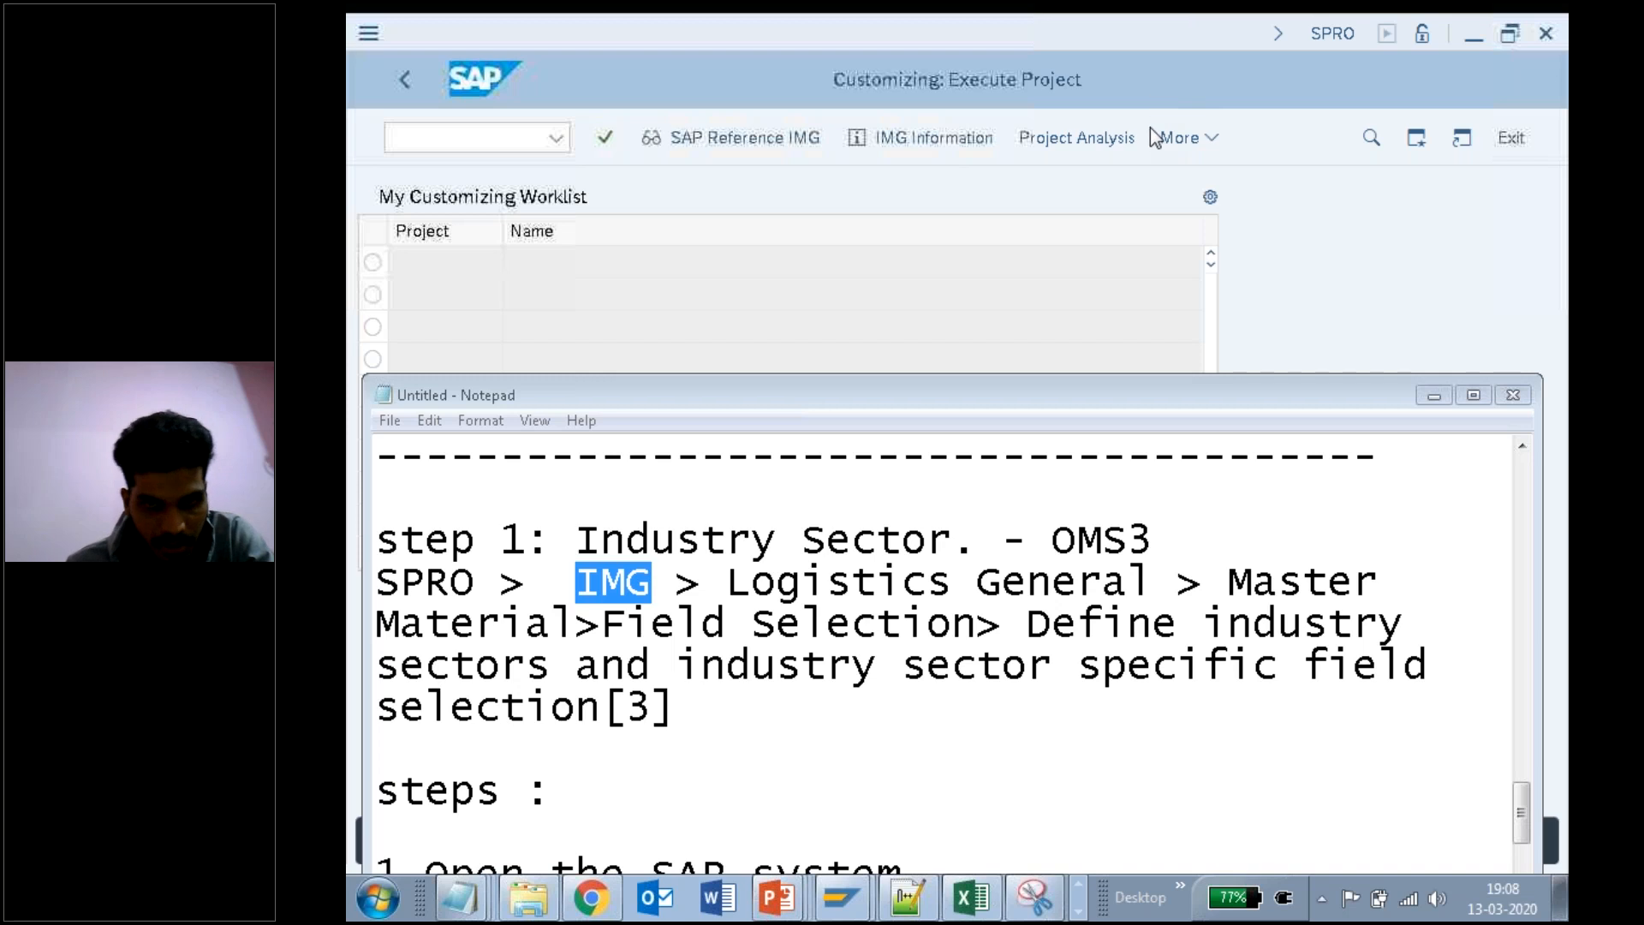
{"action": "mouse_move", "coordinate": [638, 142]}
{"action": "left_mouse_down"}
{"action": "mouse_move", "coordinate": [805, 152]}
{"action": "mouse_move", "coordinate": [802, 123]}
{"action": "mouse_move", "coordinate": [637, 142]}
{"action": "mouse_move", "coordinate": [803, 133]}
{"action": "left_mouse_up"}
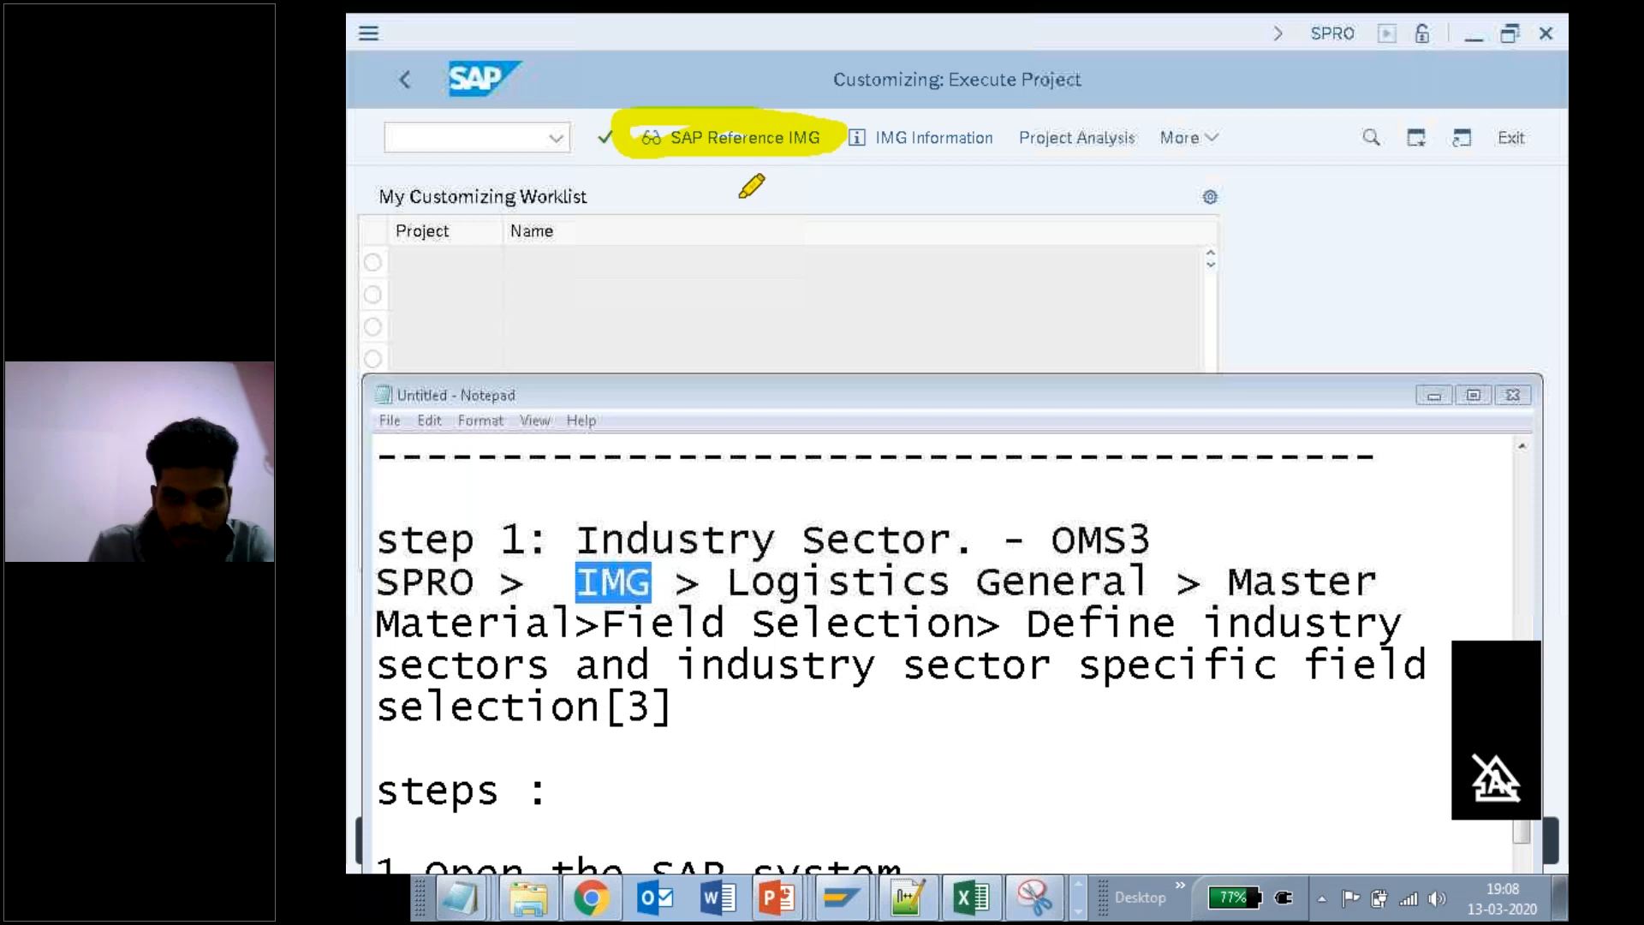
{"action": "left_click", "coordinate": [722, 142]}
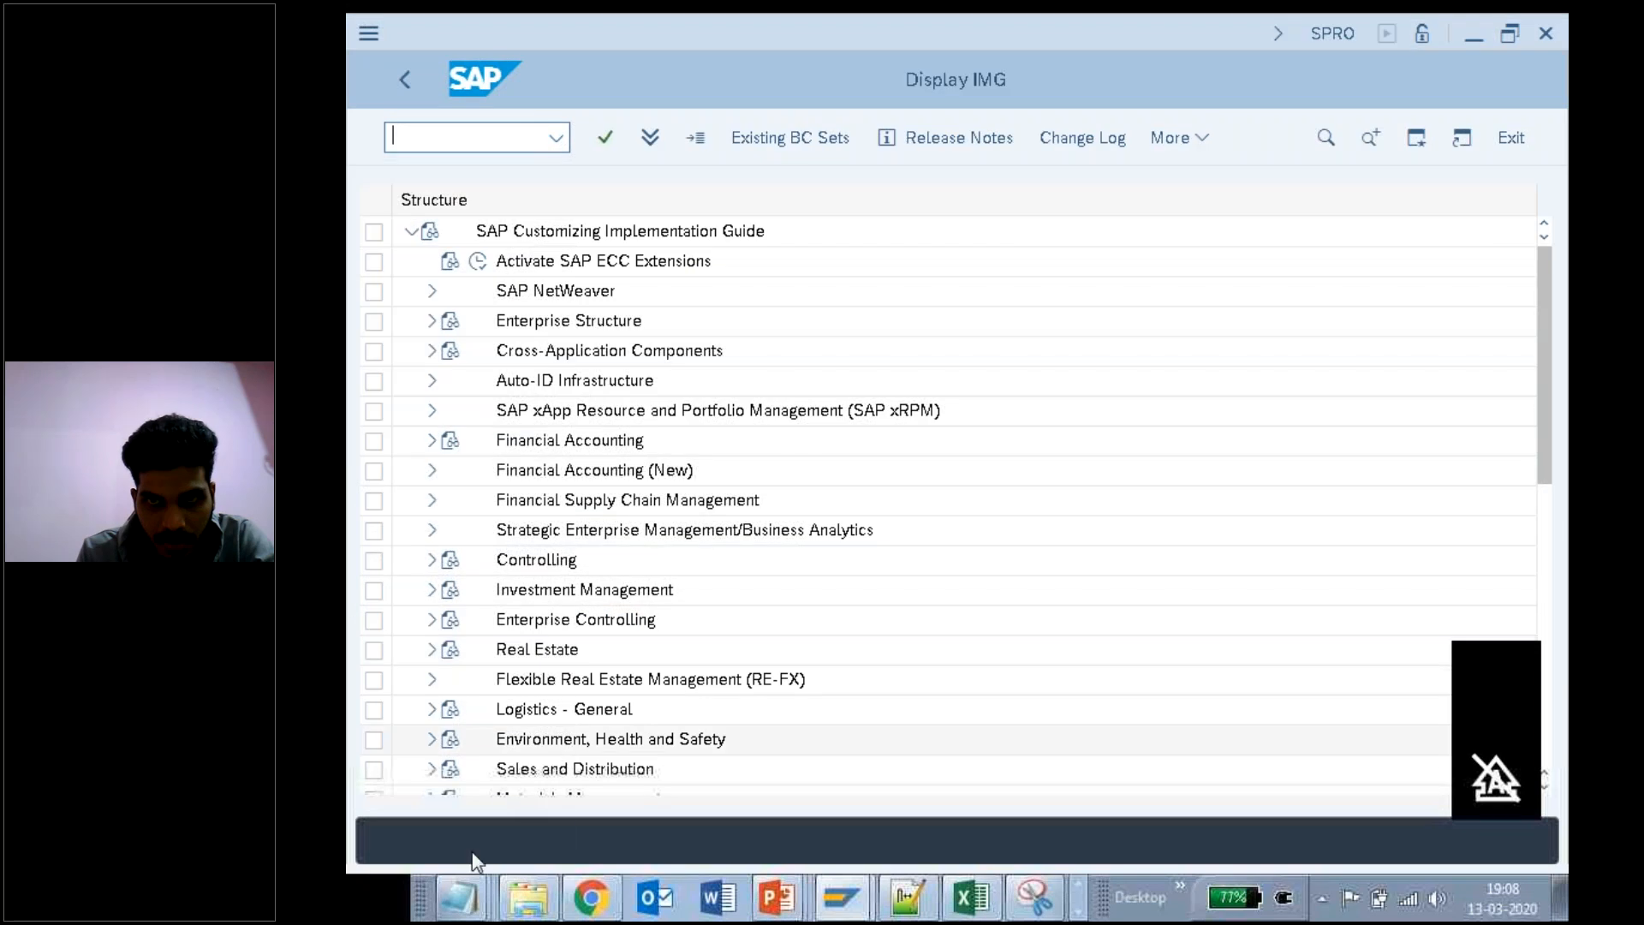
Step: Mark Logistics General in the Notepad path and expand the Logistics - General node in SAP's IMG structure
{"action": "left_click", "coordinate": [460, 896]}
{"action": "left_click", "coordinate": [468, 846]}
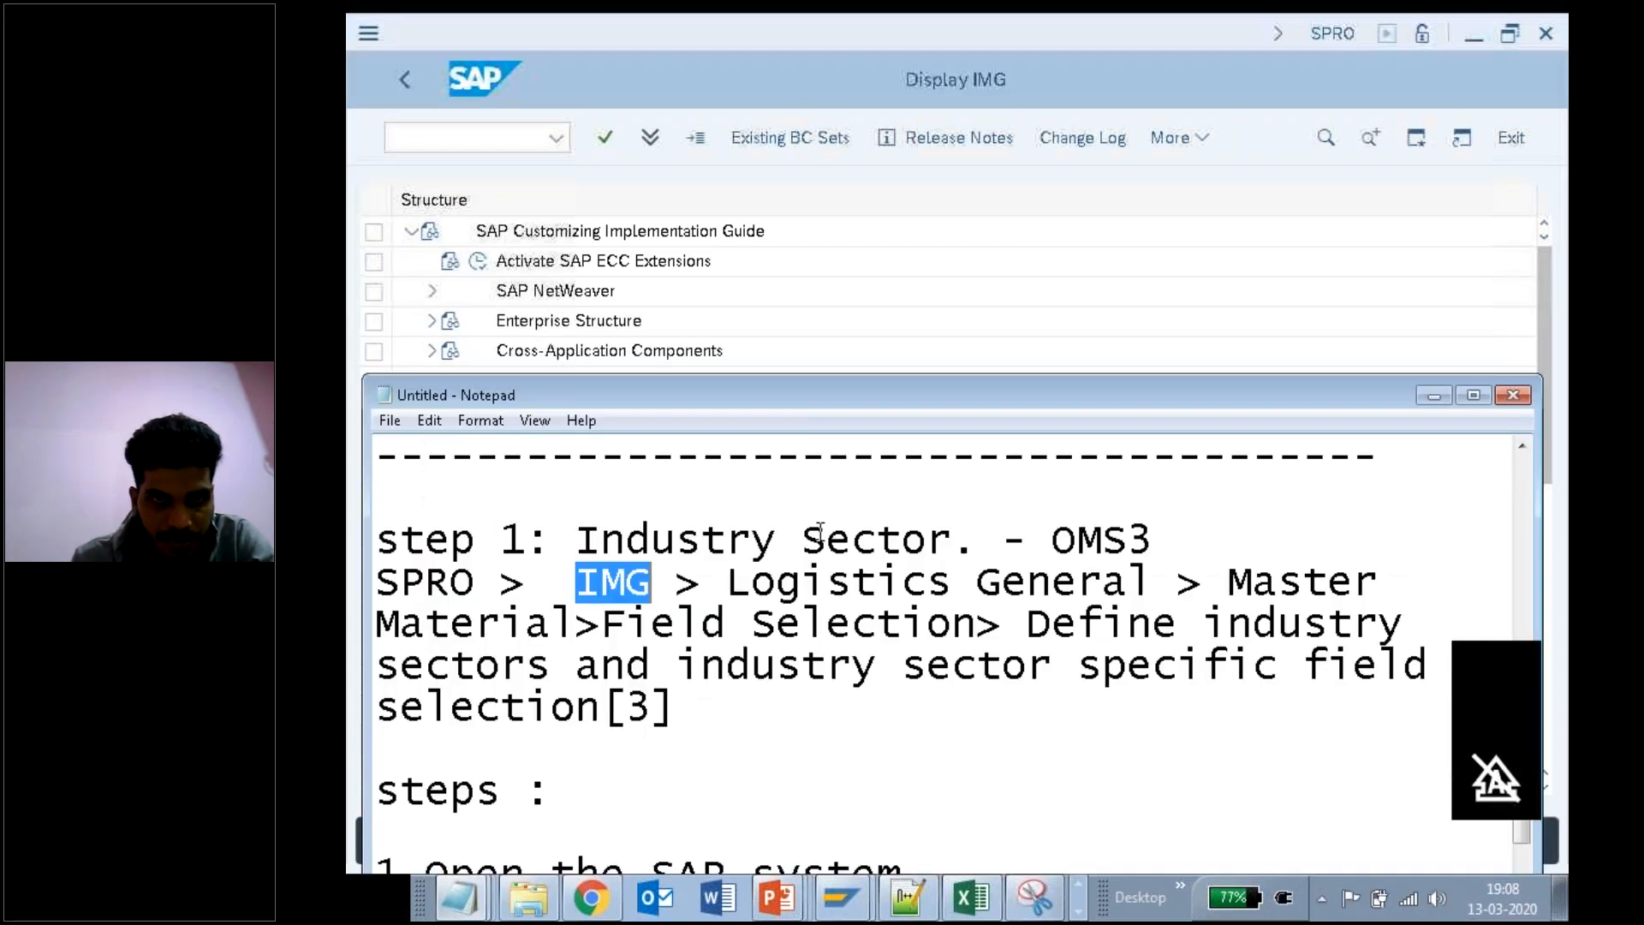
{"action": "left_click_drag", "start_coordinate": [702, 583], "coordinate": [1179, 573]}
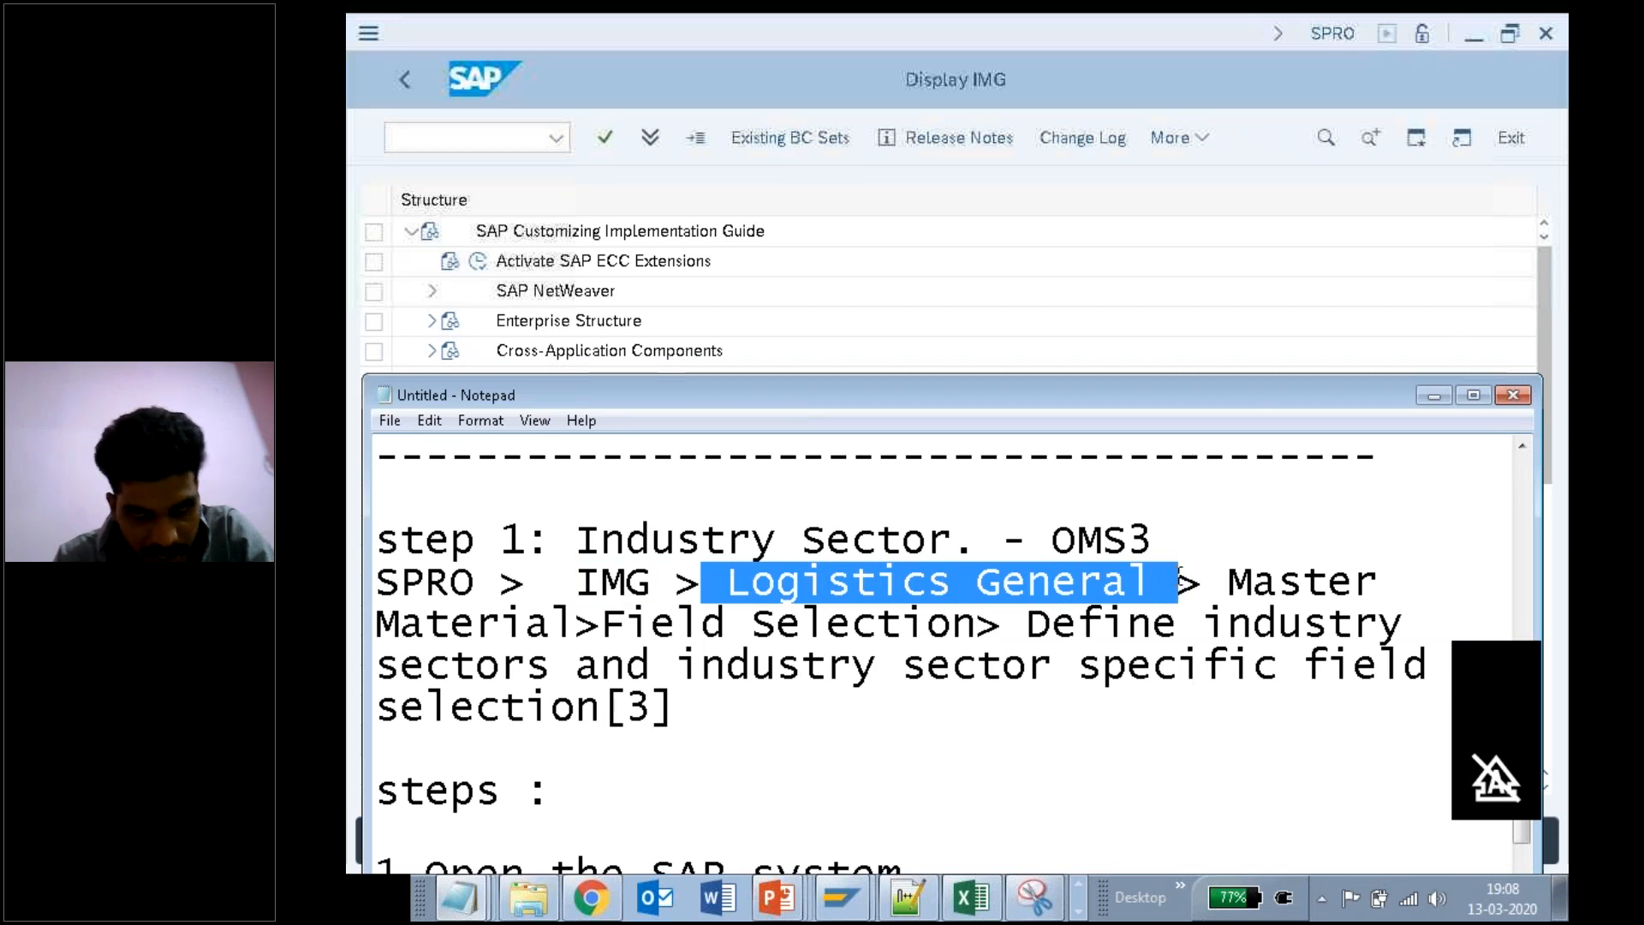
{"action": "left_click", "coordinate": [569, 76]}
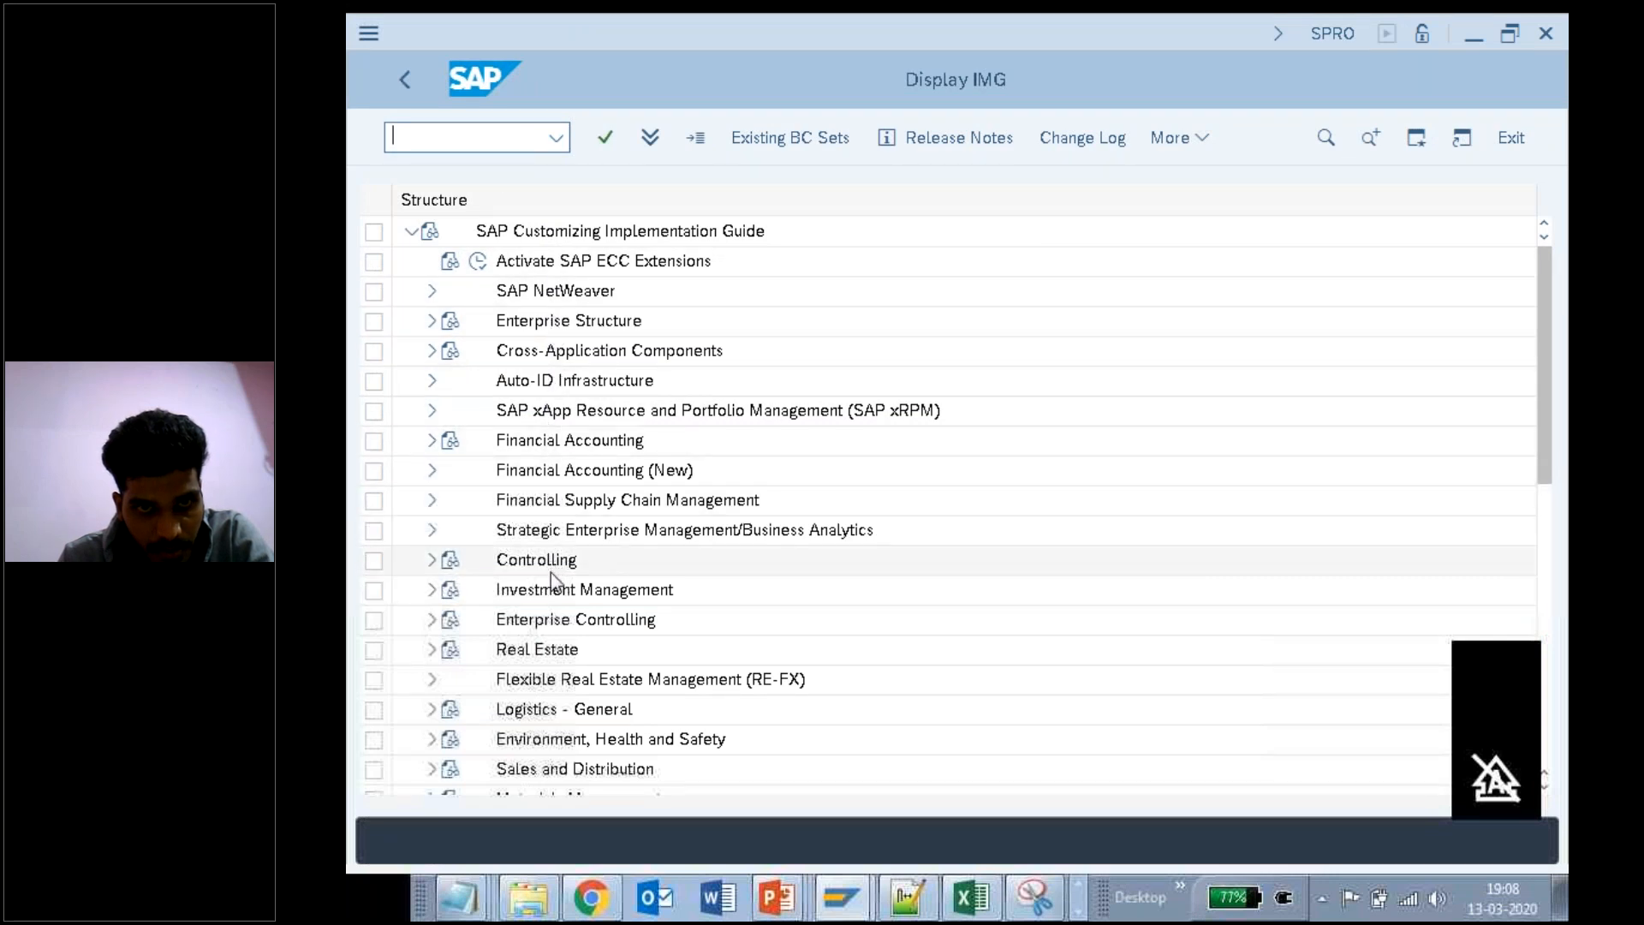
{"action": "left_click", "coordinate": [547, 707]}
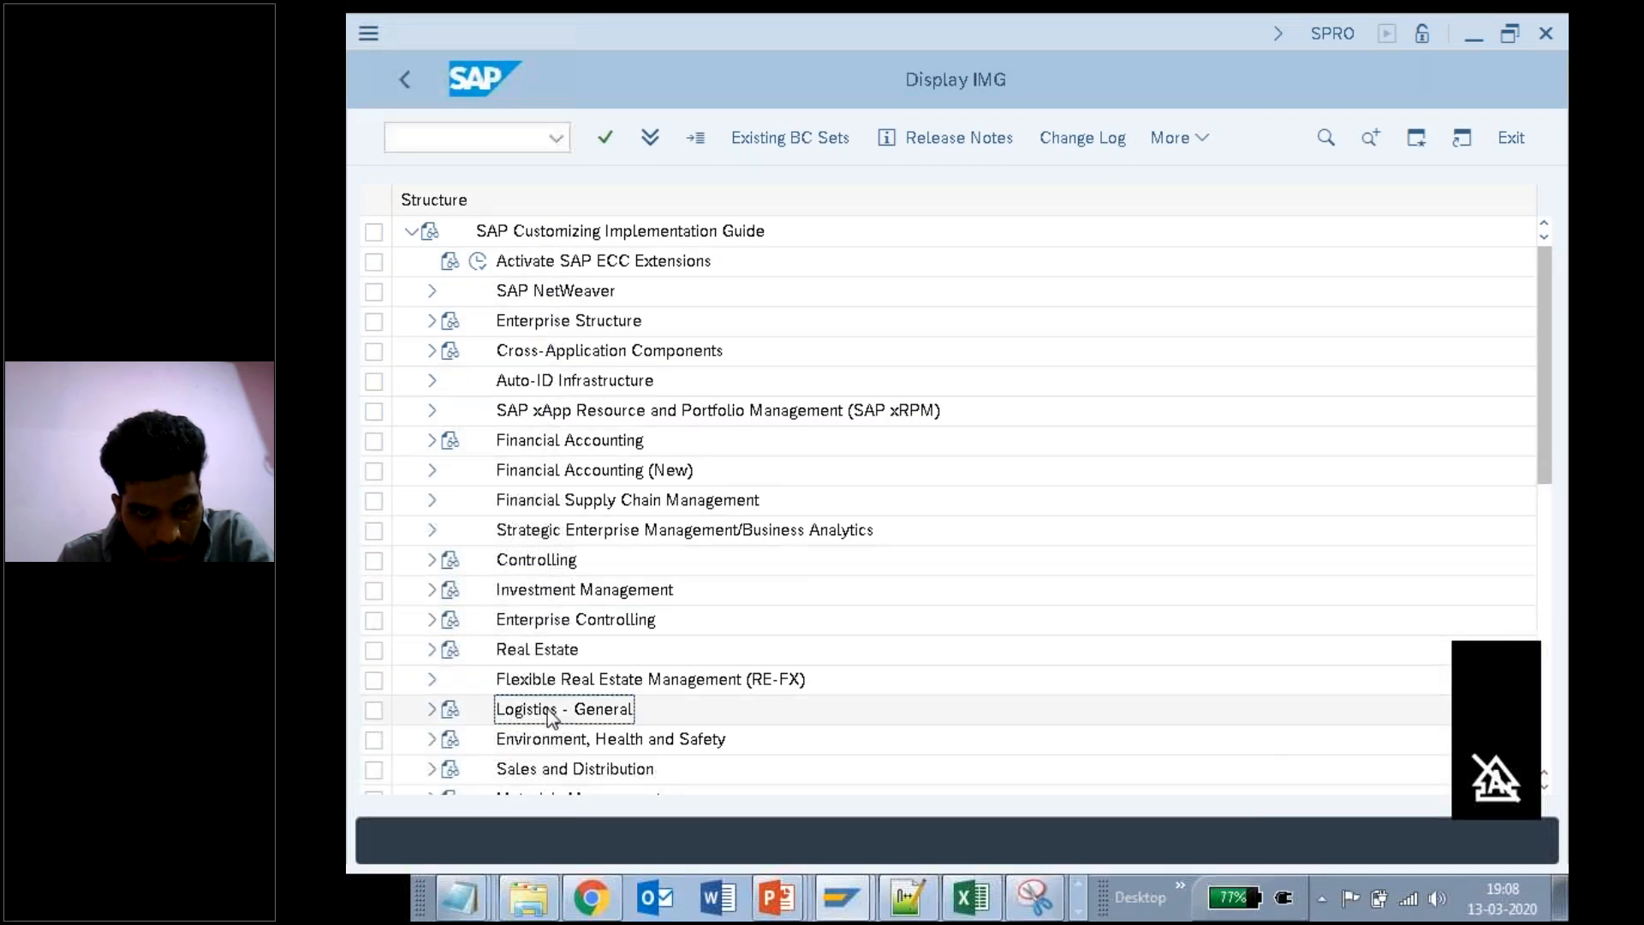
{"action": "left_click", "coordinate": [1194, 23]}
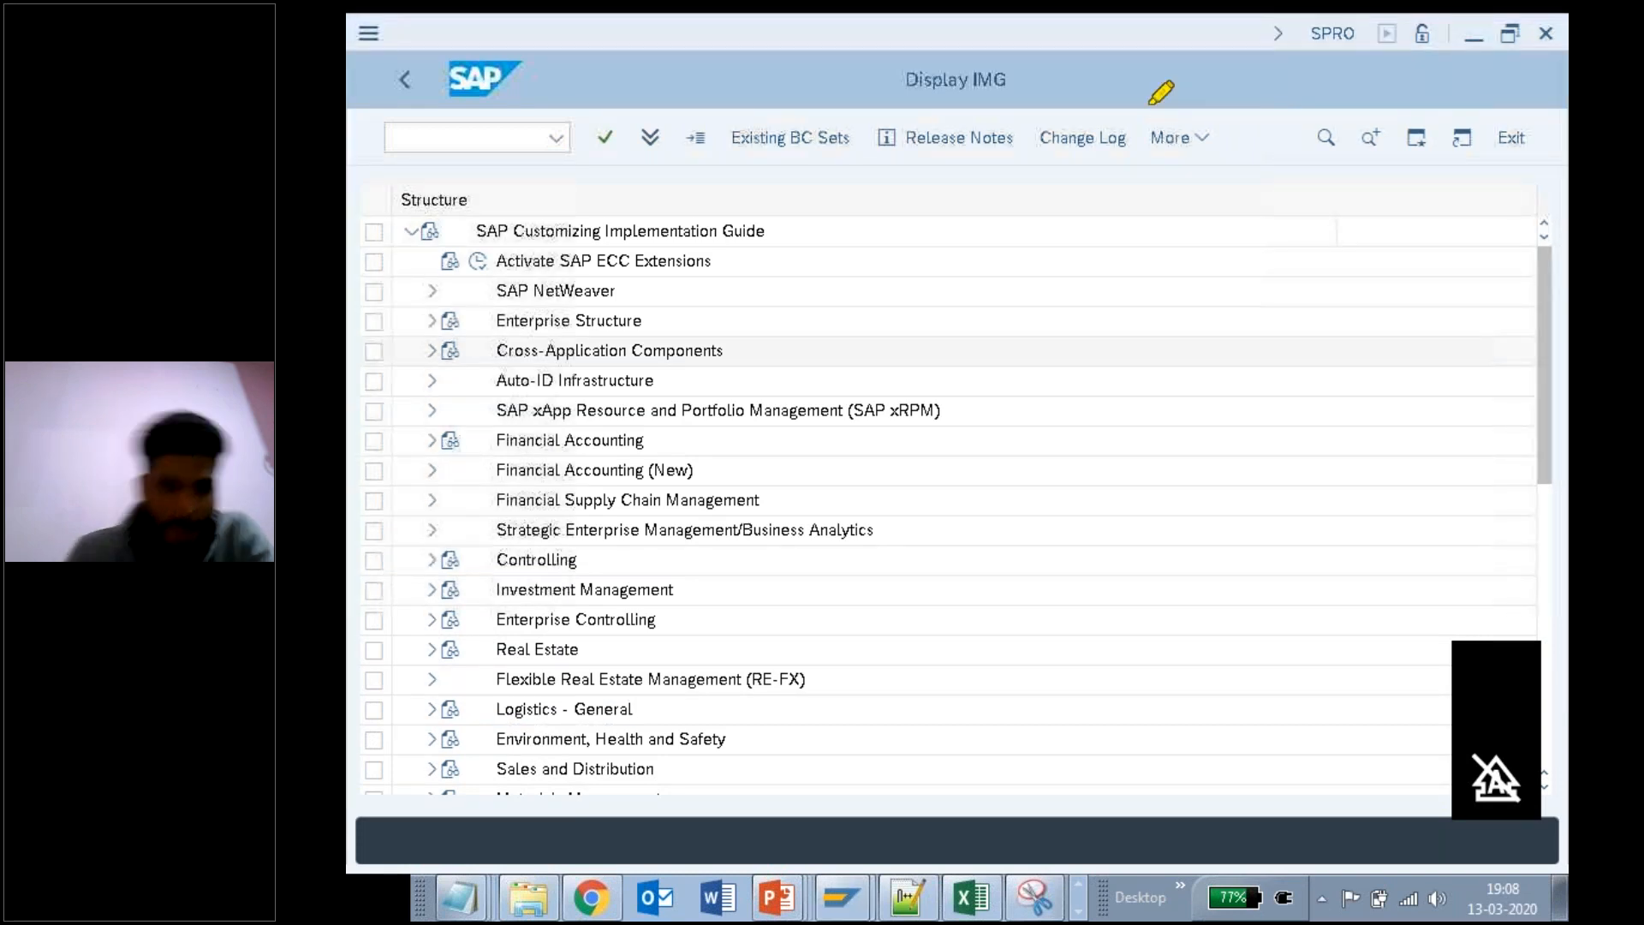
{"action": "left_click_drag", "start_coordinate": [480, 708], "coordinate": [653, 703]}
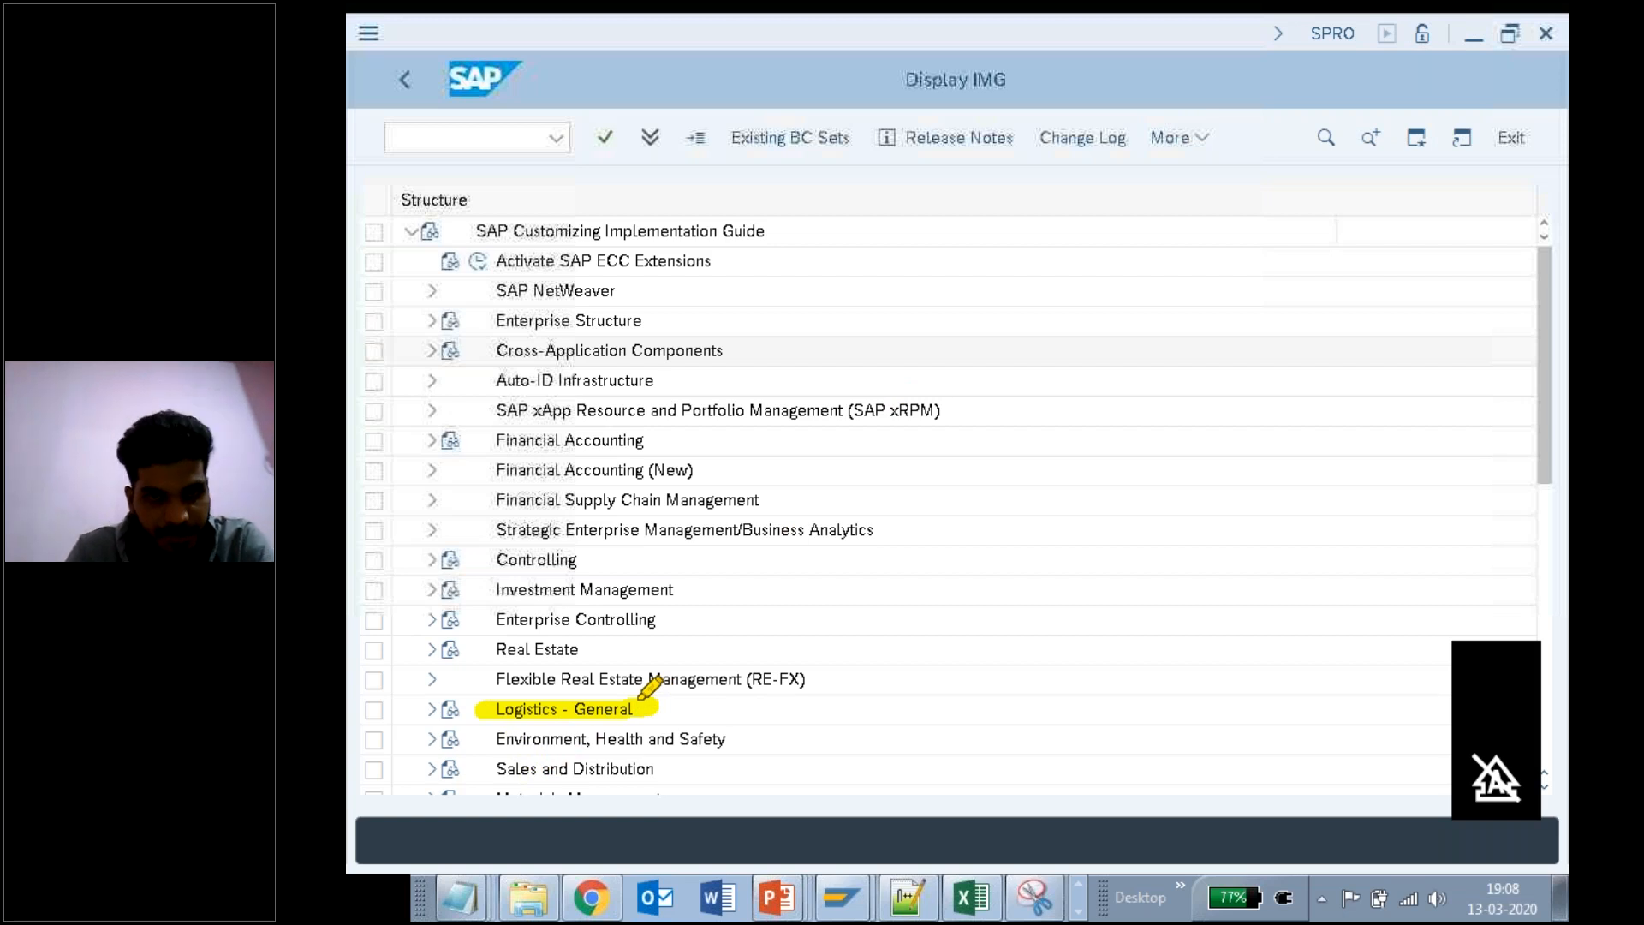
{"action": "key", "text": "Escape"}
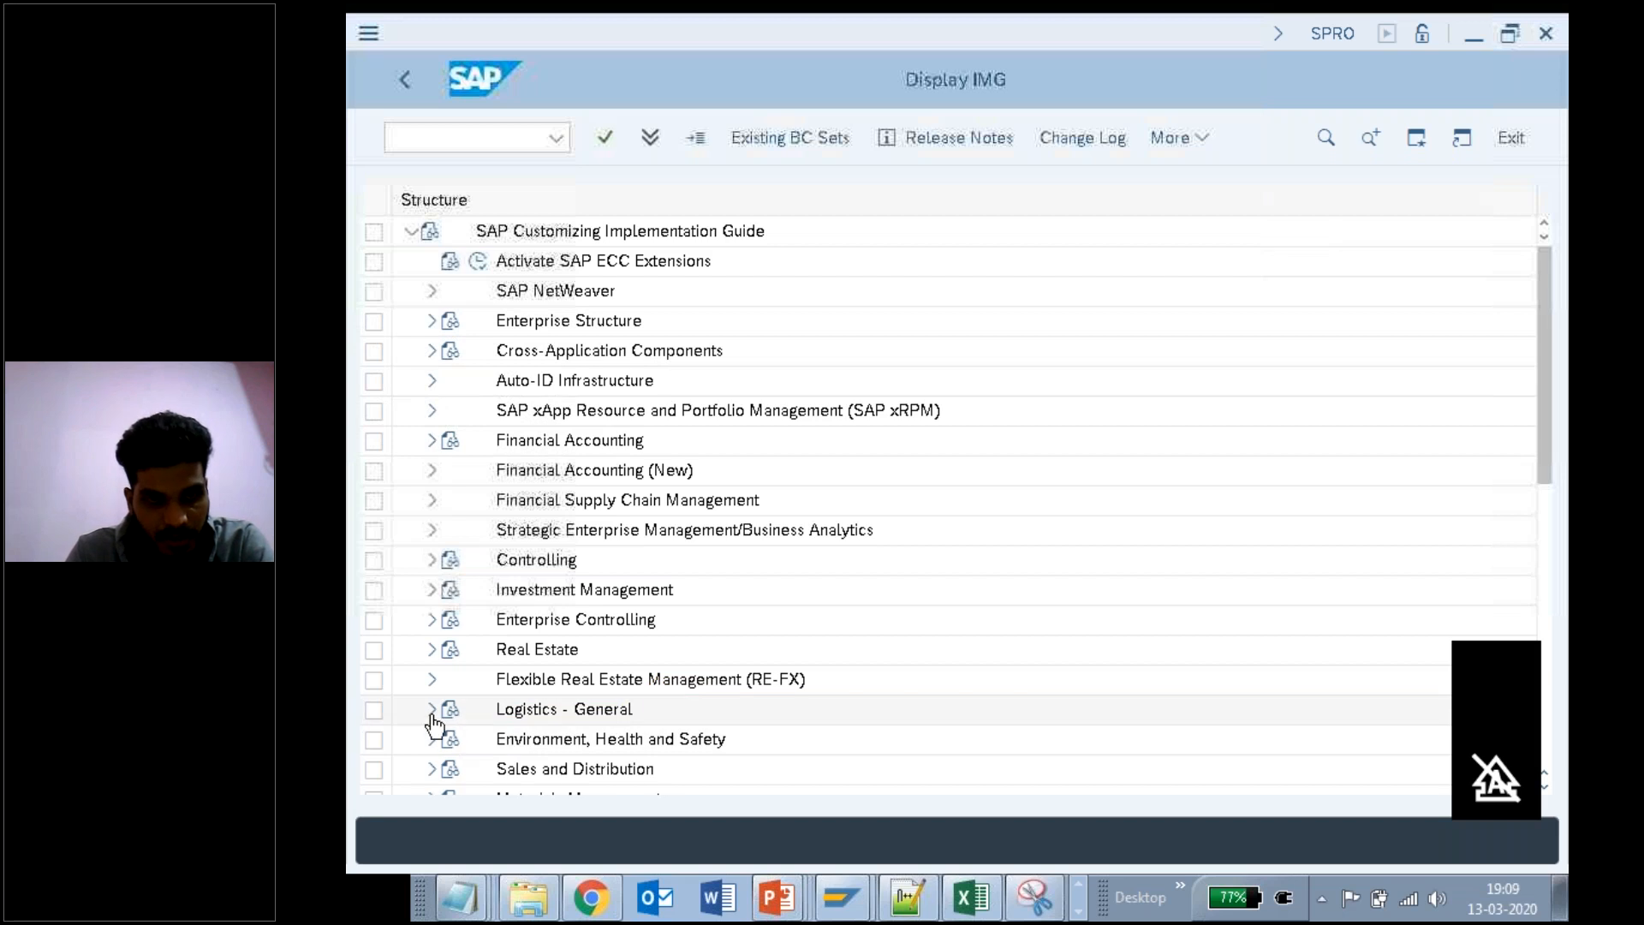
{"action": "left_click", "coordinate": [432, 711]}
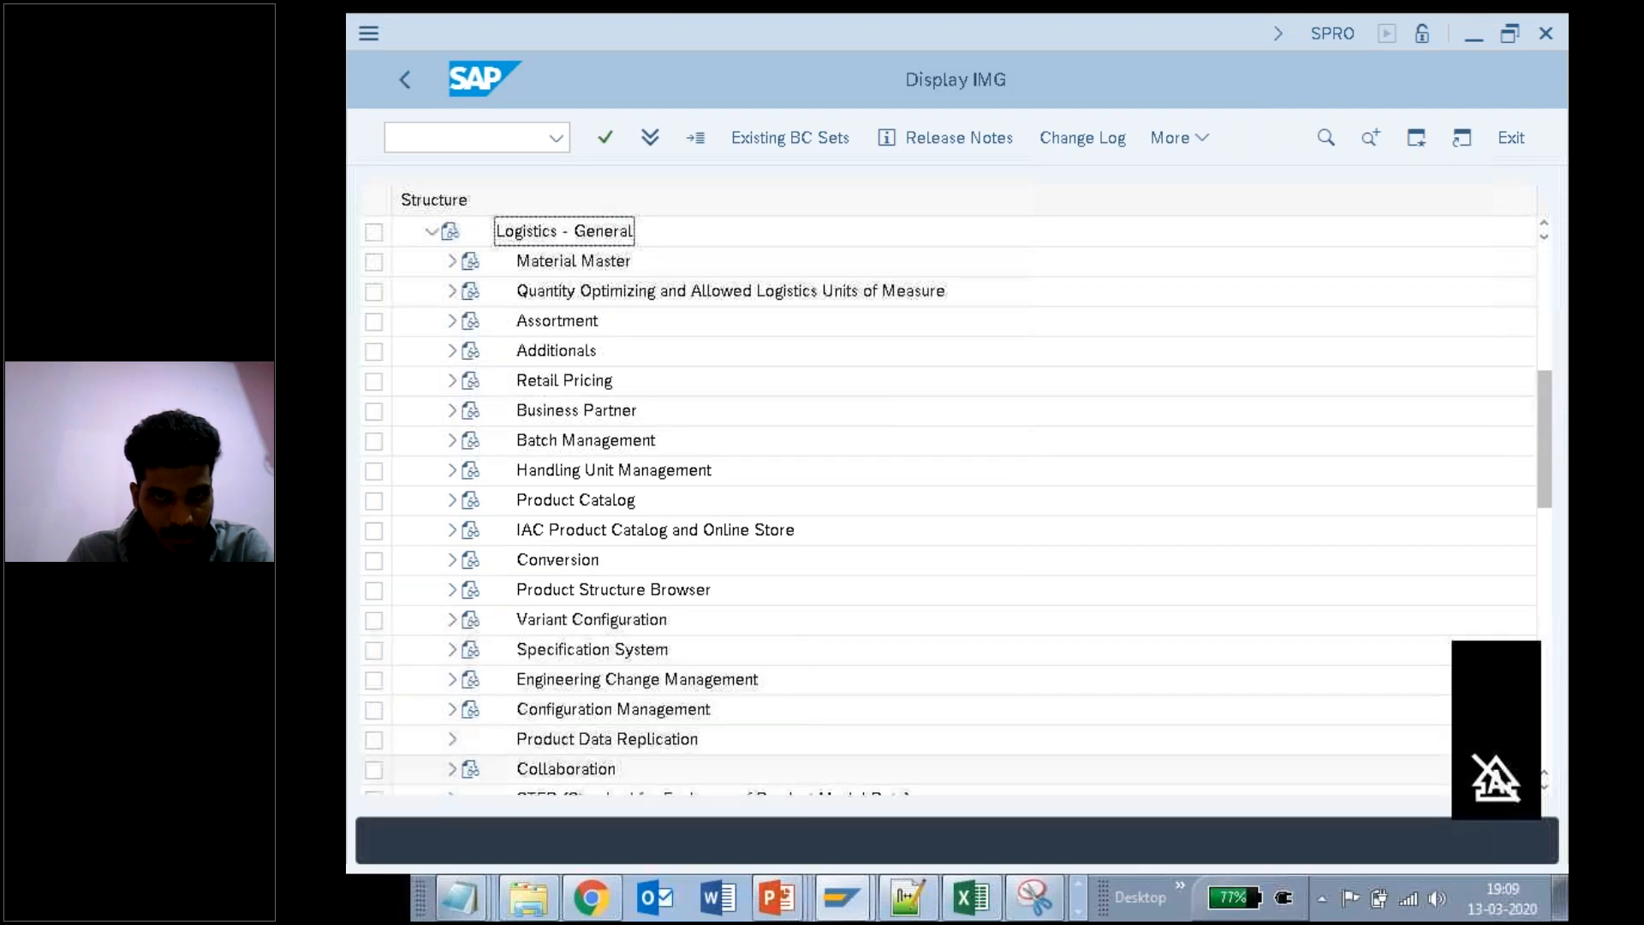
Step: Return to the Notepad notes and mark the path element "Master Material" that follows Logistics General
{"action": "mouse_move", "coordinate": [459, 897]}
{"action": "left_click", "coordinate": [415, 846]}
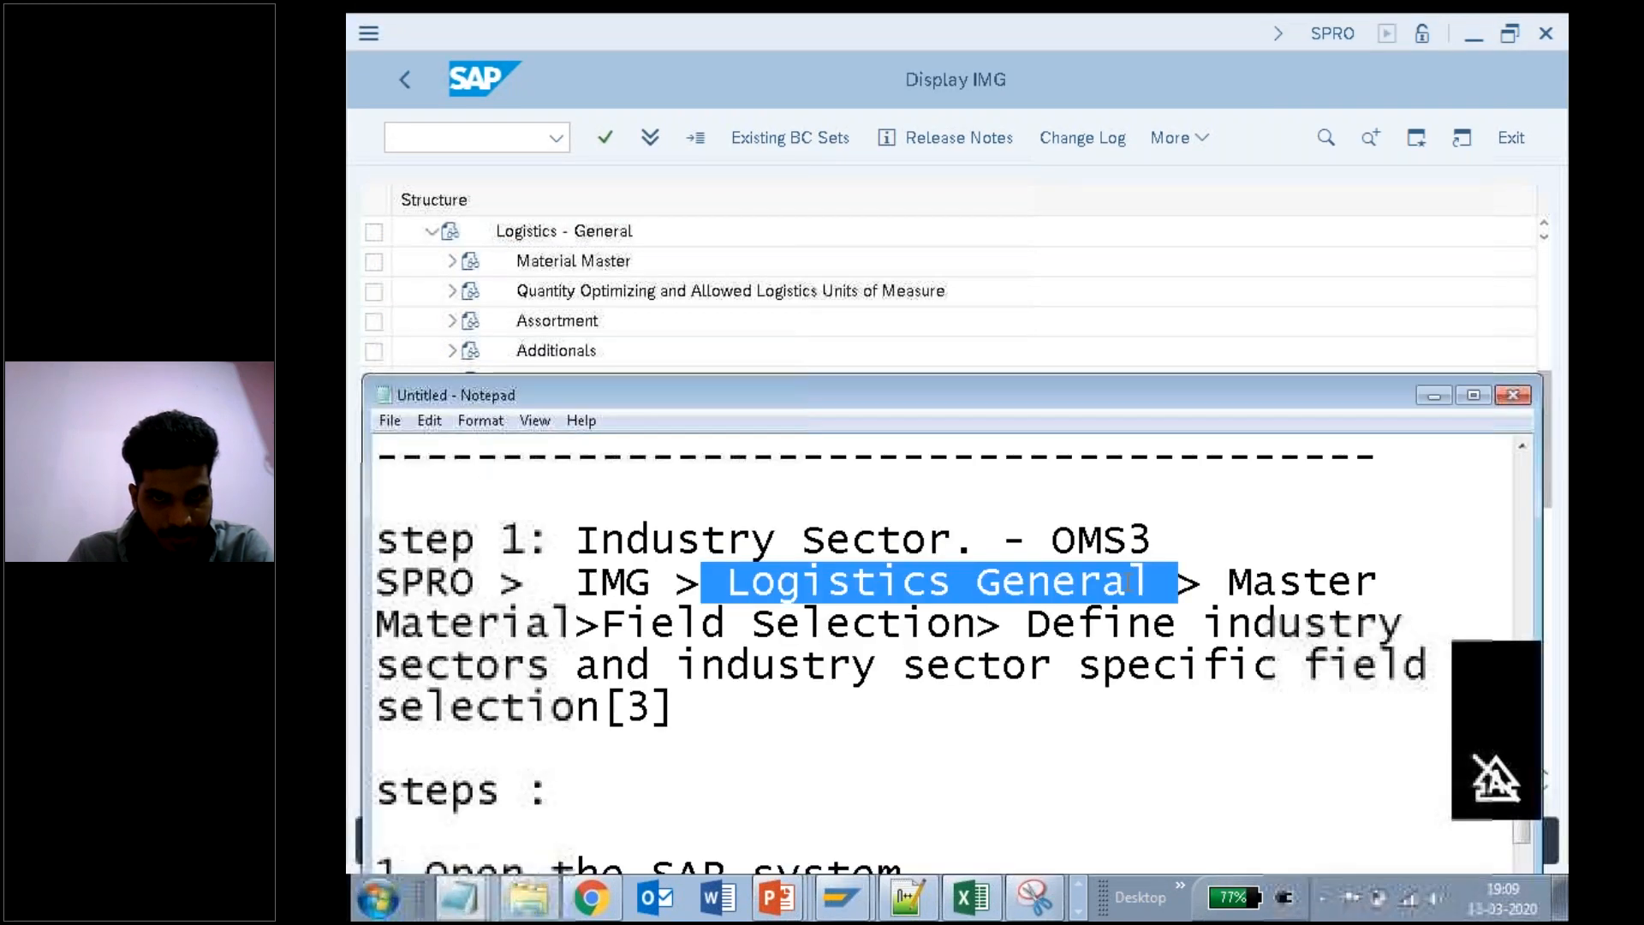
{"action": "left_click", "coordinate": [1197, 599]}
{"action": "left_click_drag", "start_coordinate": [1223, 589], "coordinate": [1380, 589]}
{"action": "left_click", "coordinate": [1256, 597]}
{"action": "left_click_drag", "start_coordinate": [1231, 590], "coordinate": [578, 624]}
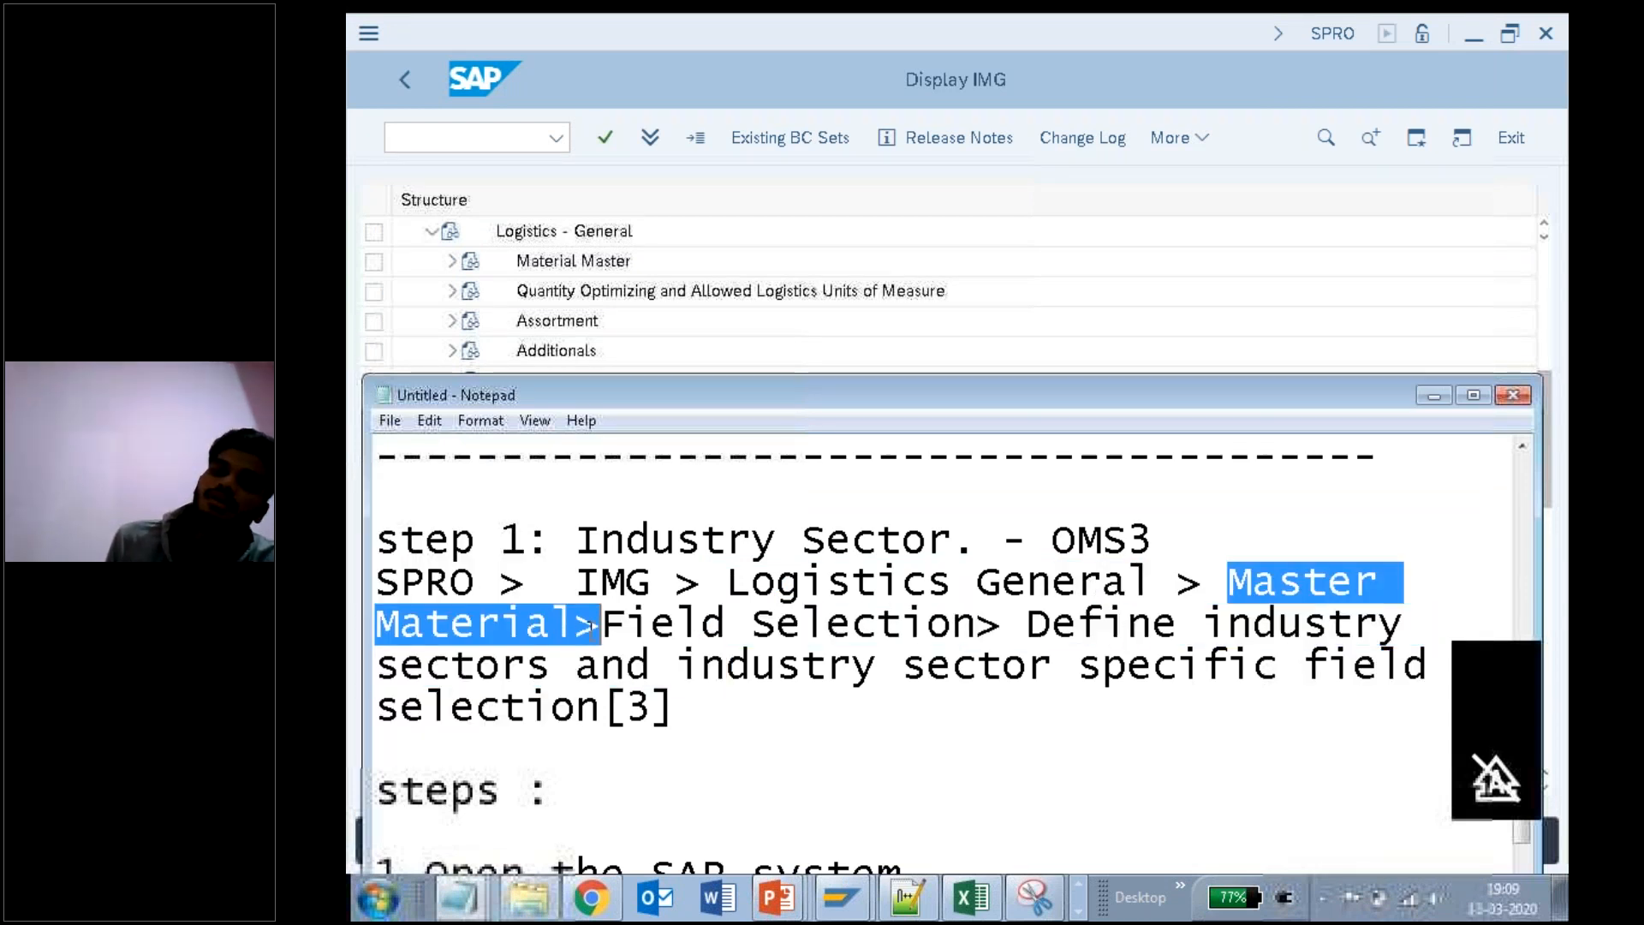
Step: Return to SAP's IMG structure and expand the Material Master node under Logistics - General
{"action": "left_click", "coordinate": [683, 71]}
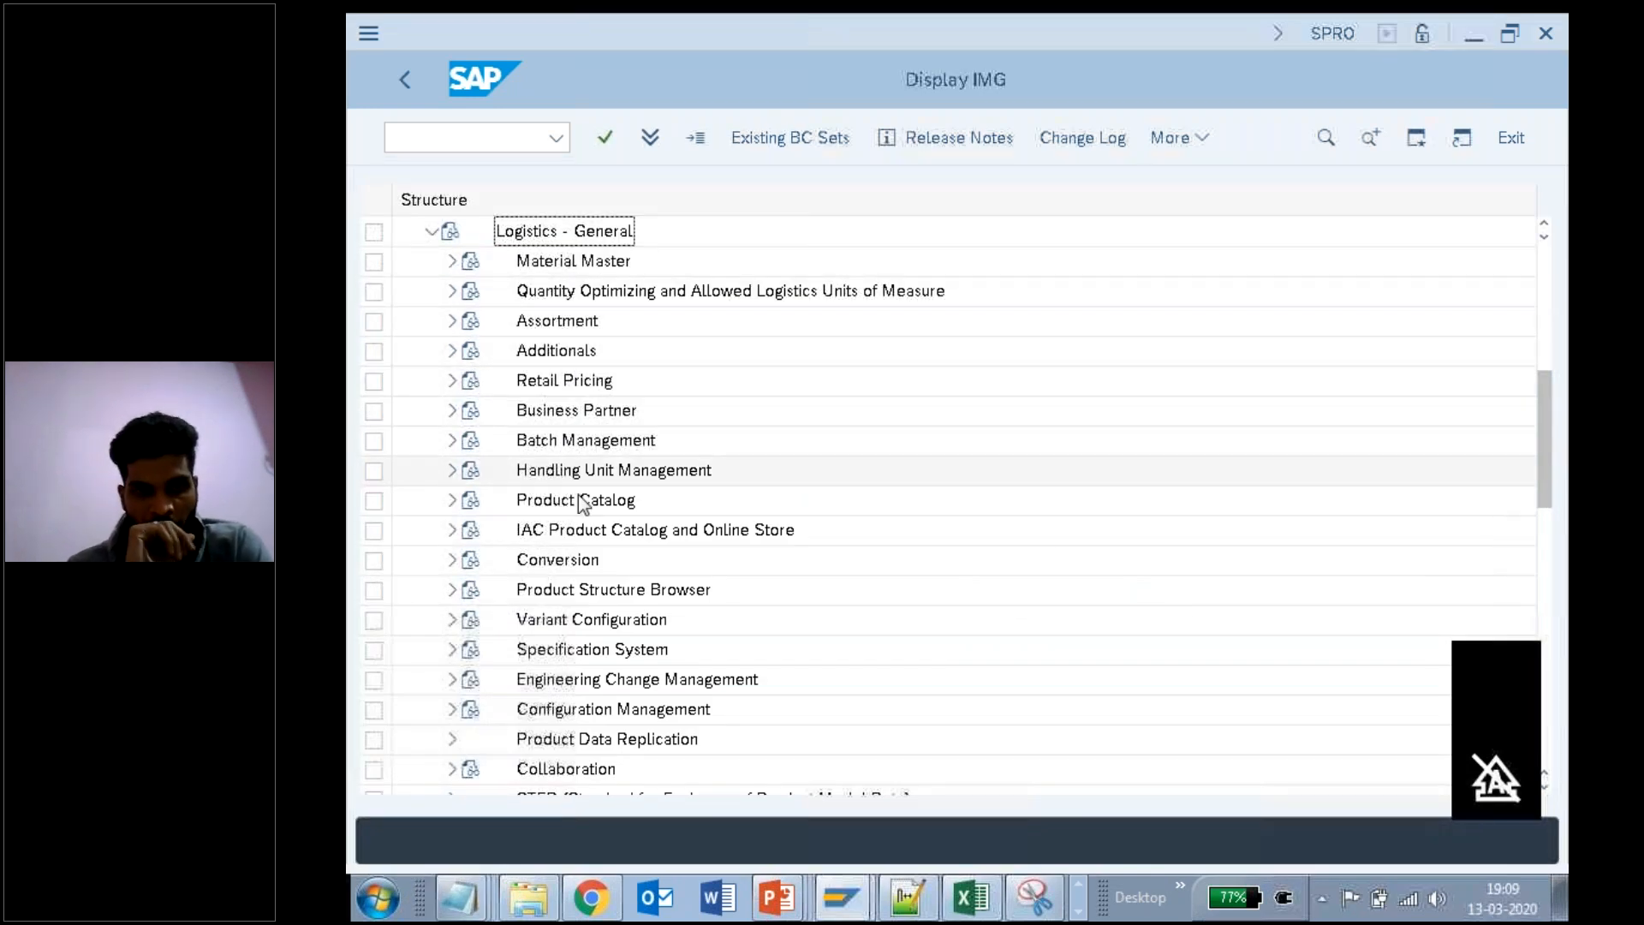
{"action": "left_click", "coordinate": [573, 261]}
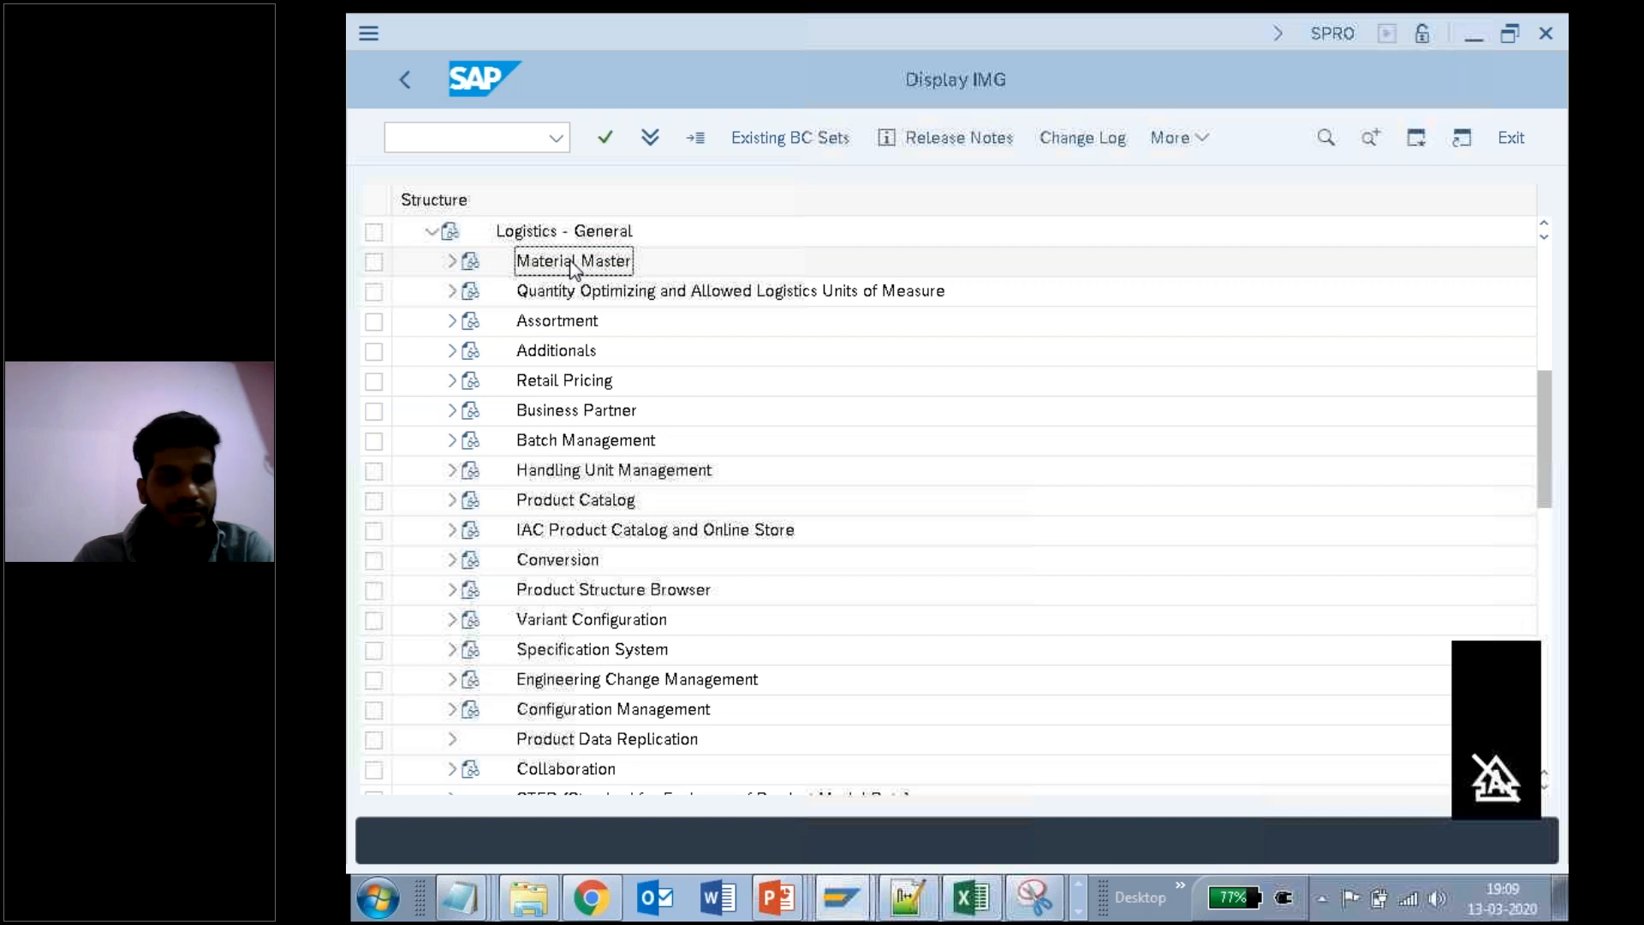
{"action": "left_click", "coordinate": [1168, 15]}
{"action": "left_click", "coordinate": [1168, 98]}
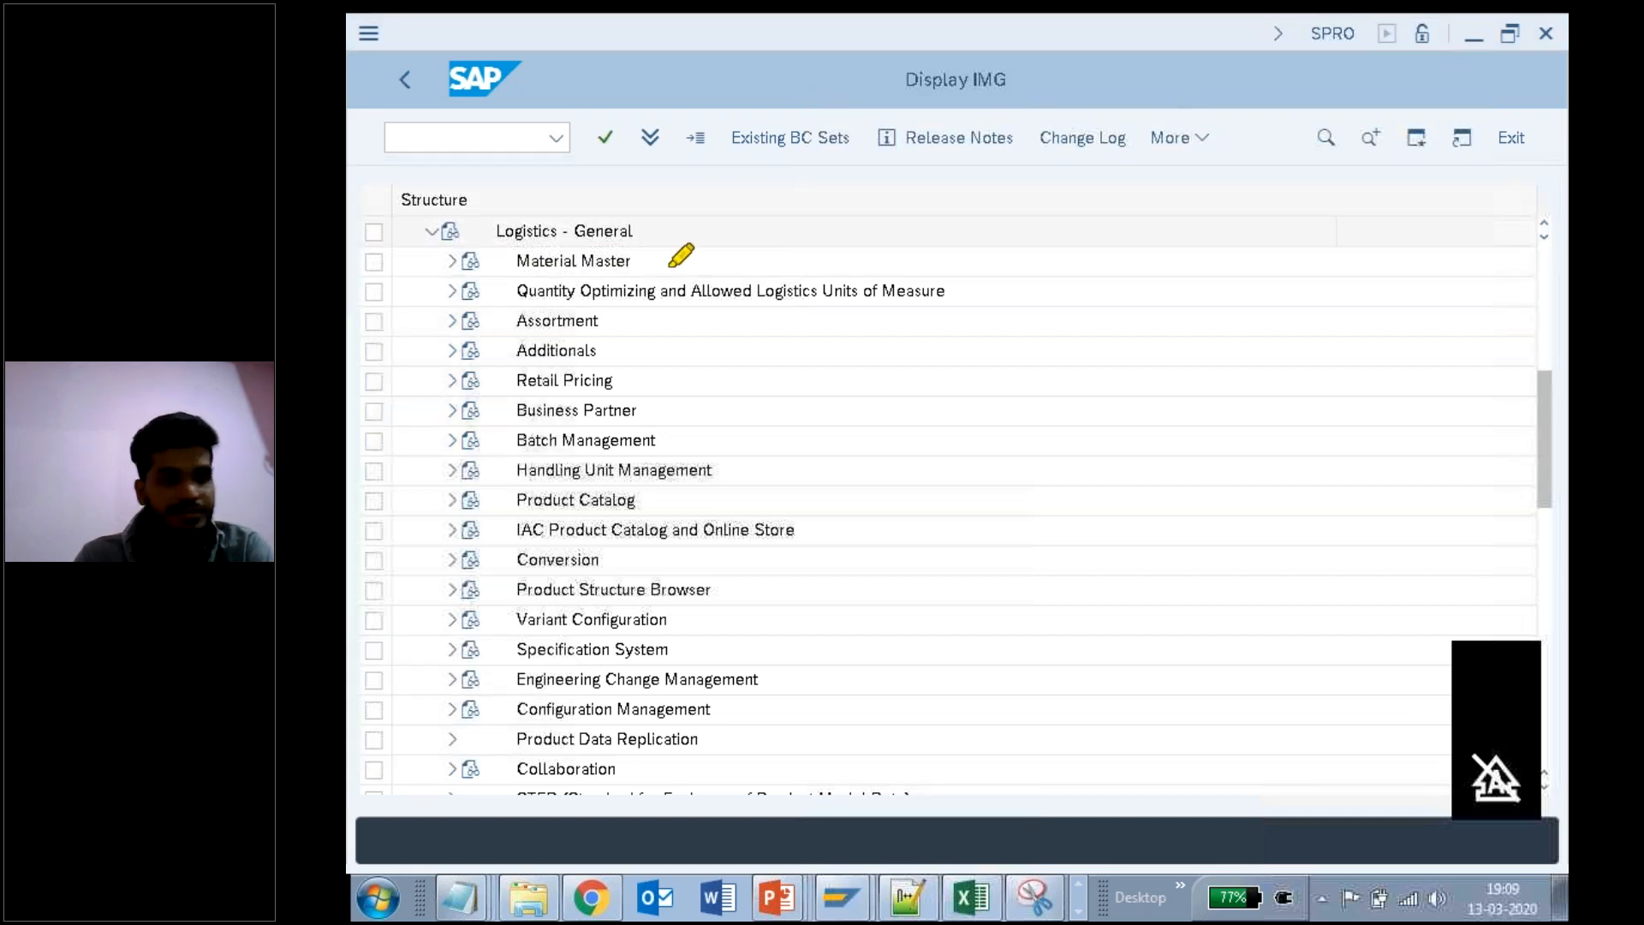
{"action": "left_click_drag", "start_coordinate": [433, 268], "coordinate": [675, 256]}
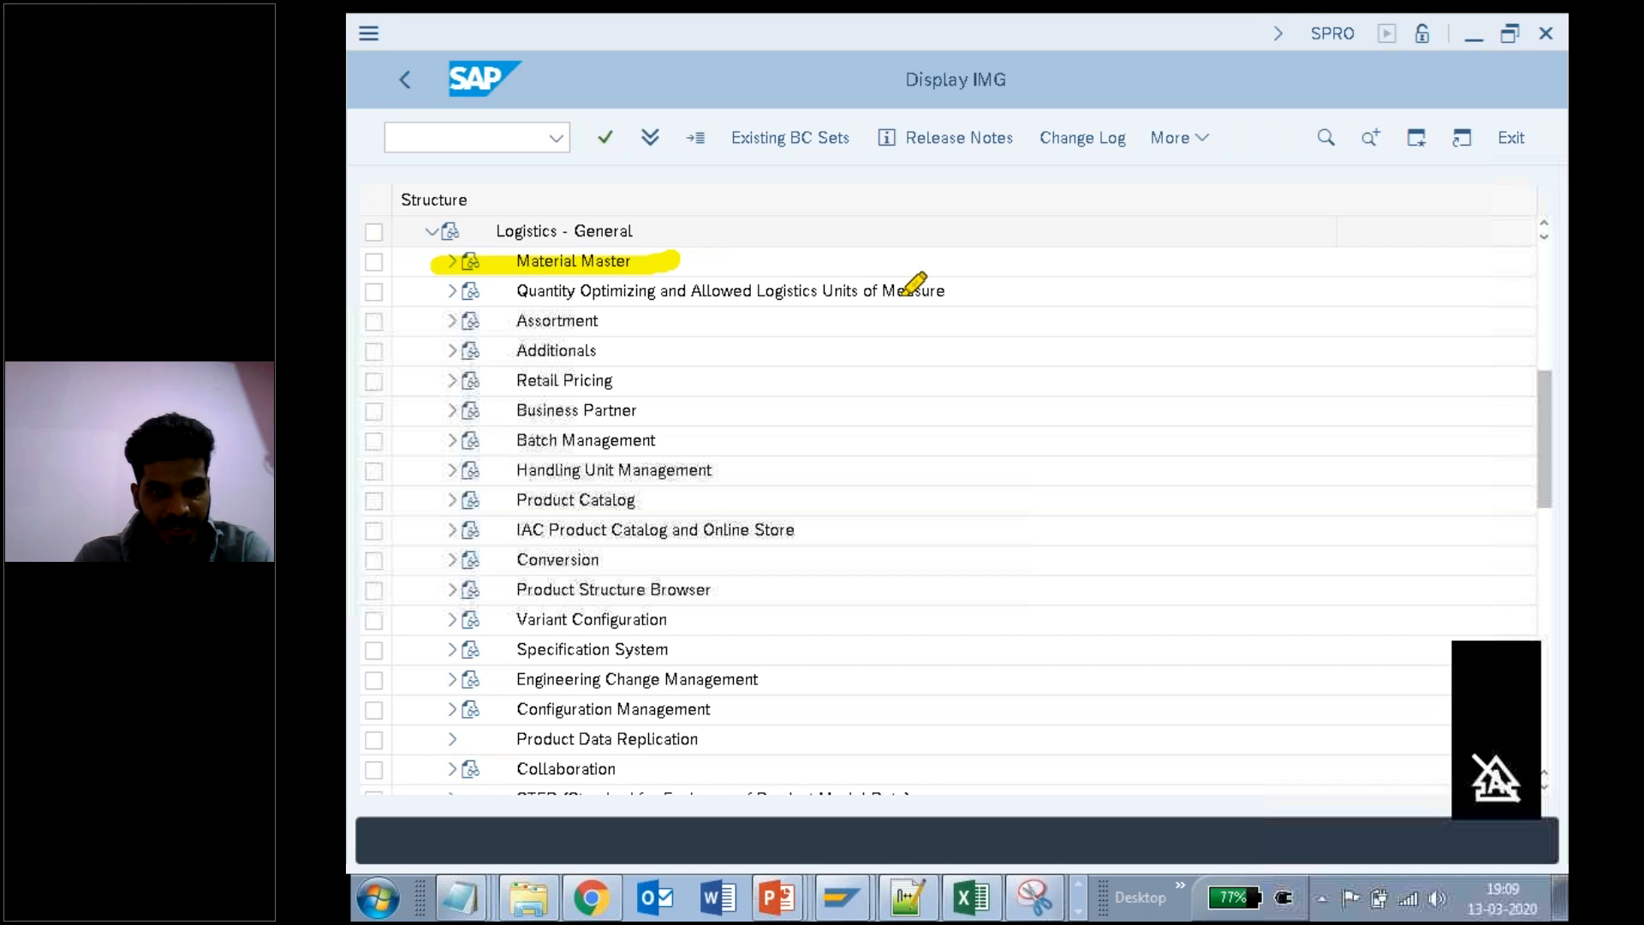
{"action": "key", "text": "Escape"}
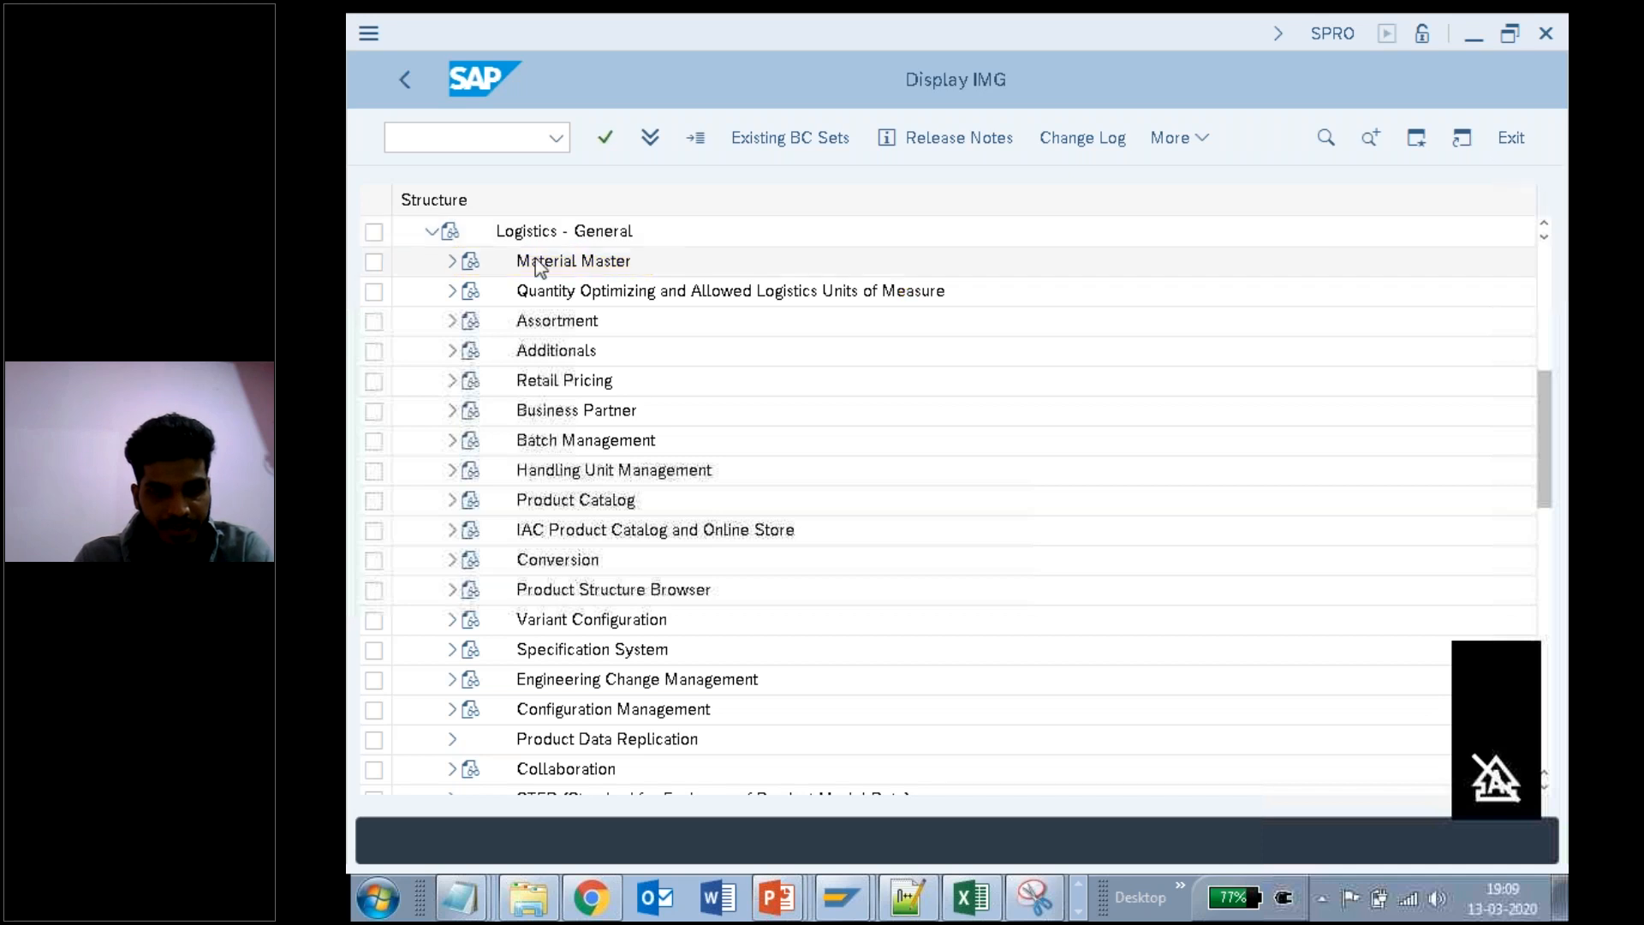
{"action": "left_click", "coordinate": [449, 263]}
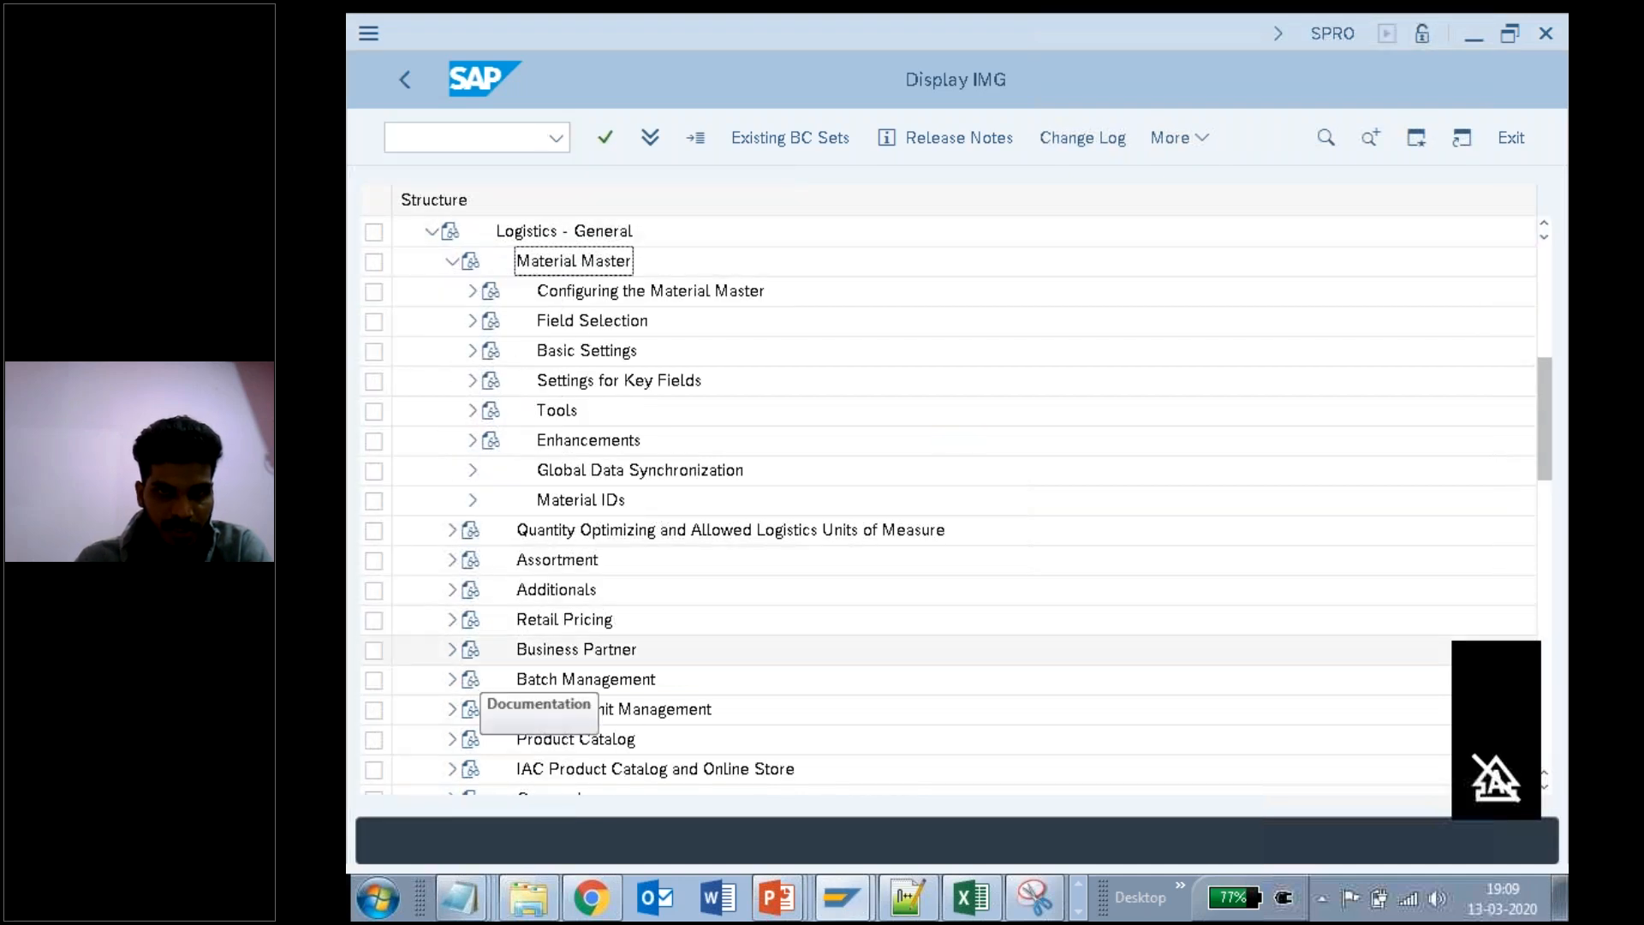
Step: Mark Field Selection in the Notepad path and expand the Field Selection node under Material Master in SAP
{"action": "left_click", "coordinate": [460, 897]}
{"action": "left_click", "coordinate": [455, 842]}
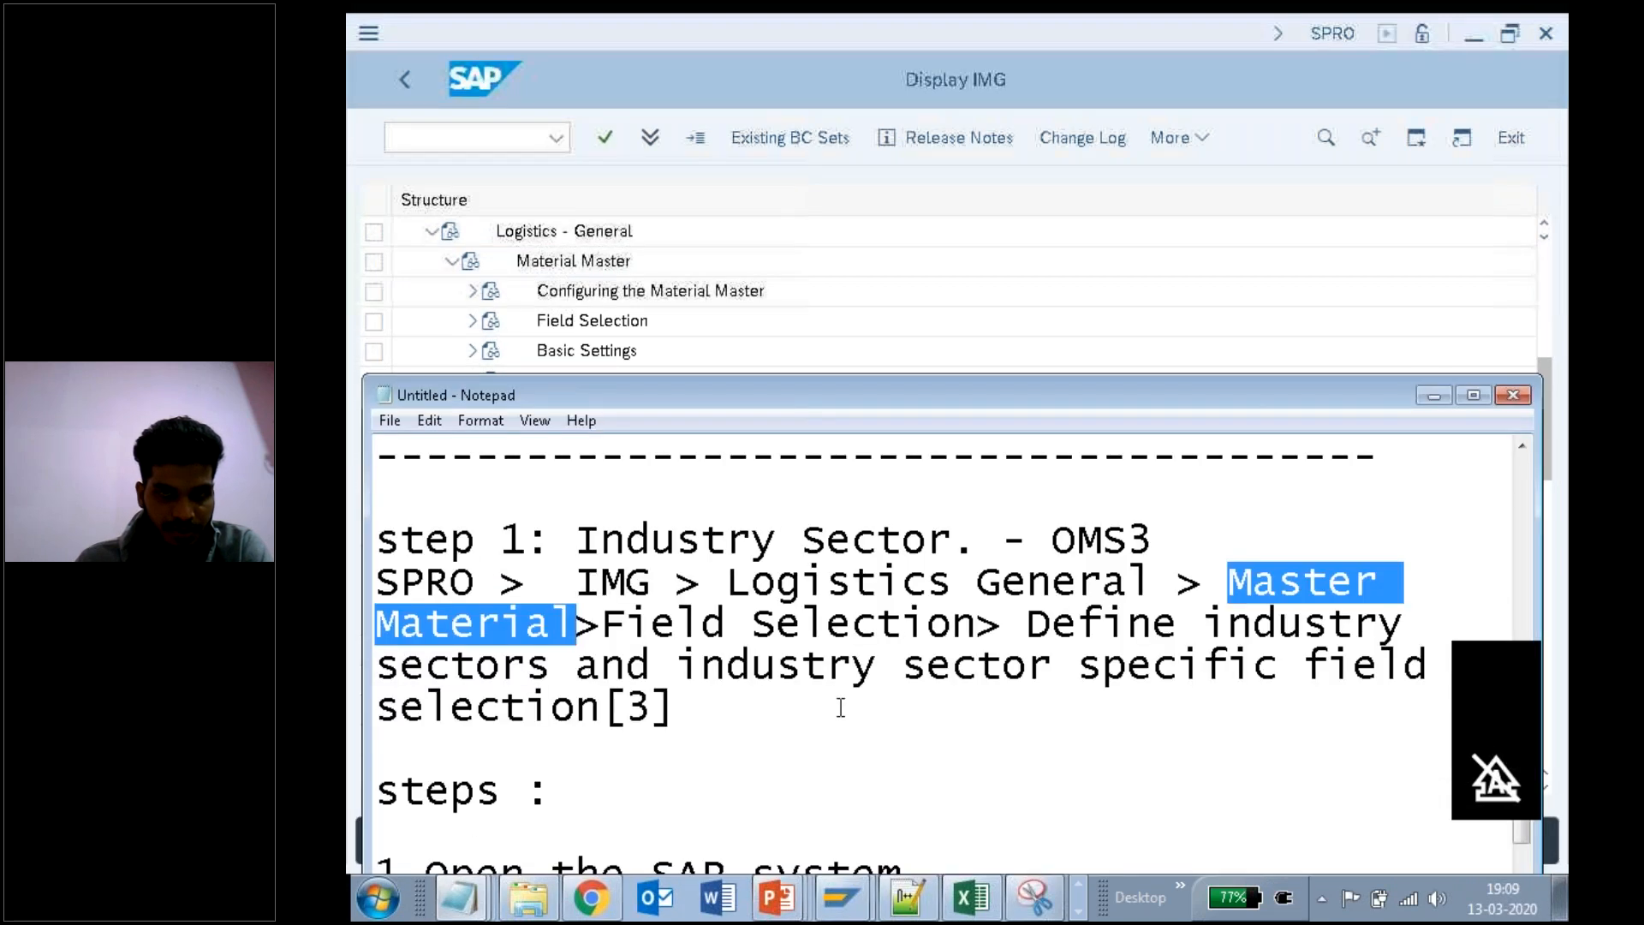
{"action": "left_click", "coordinate": [605, 623]}
{"action": "left_click_drag", "start_coordinate": [604, 623], "coordinate": [978, 625]}
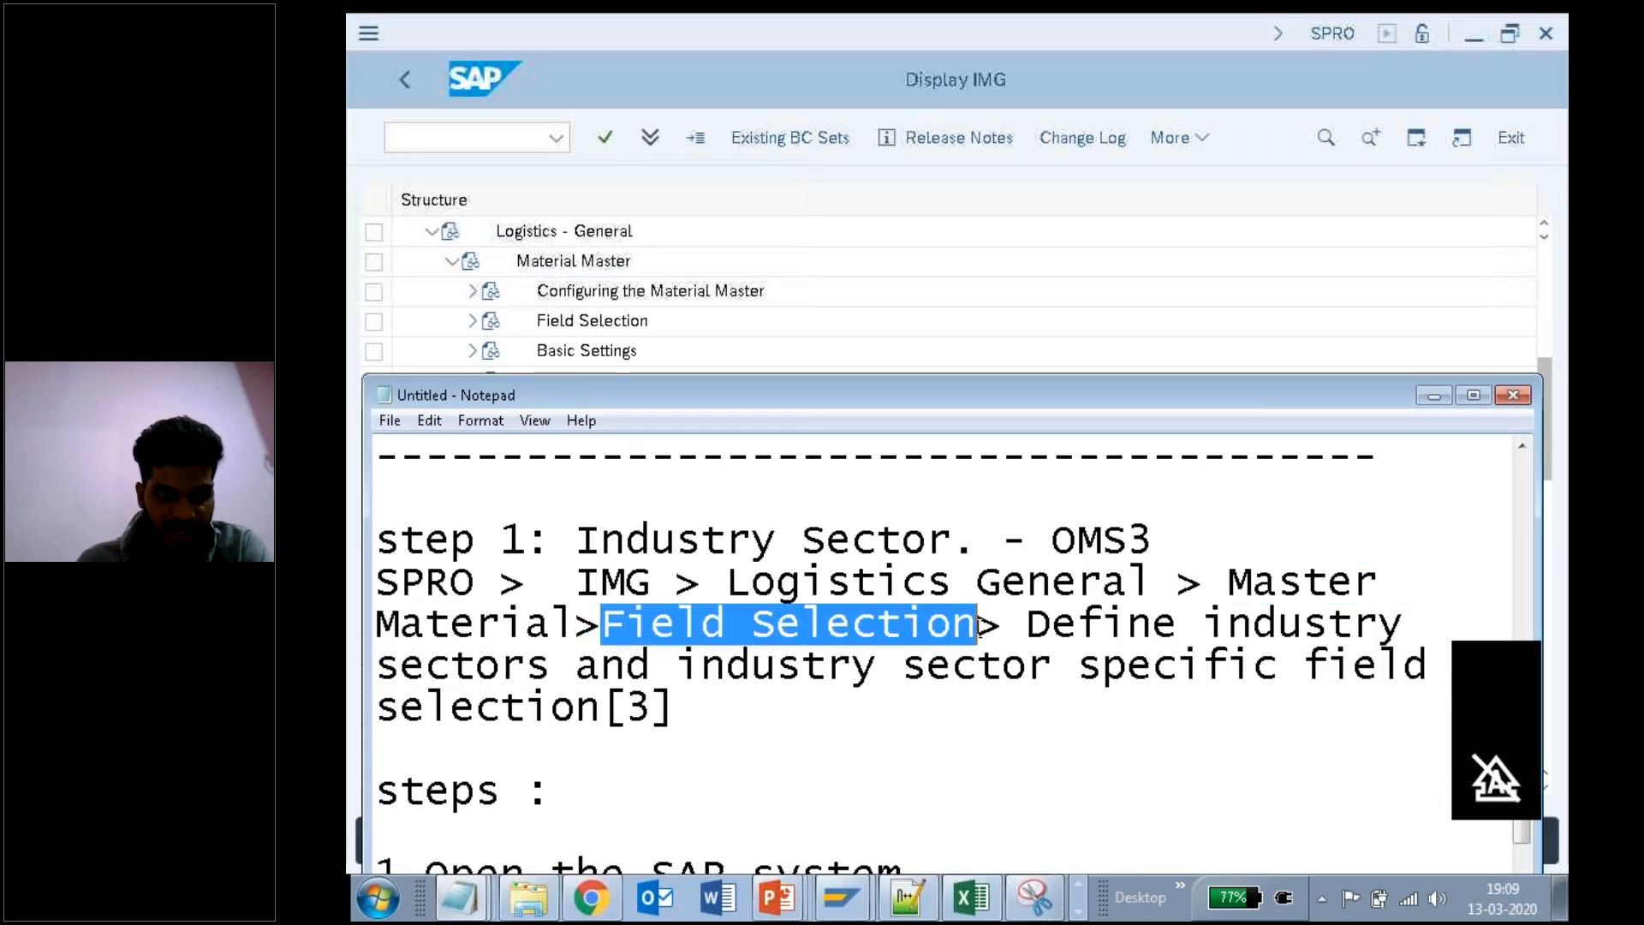
{"action": "left_click", "coordinate": [622, 58]}
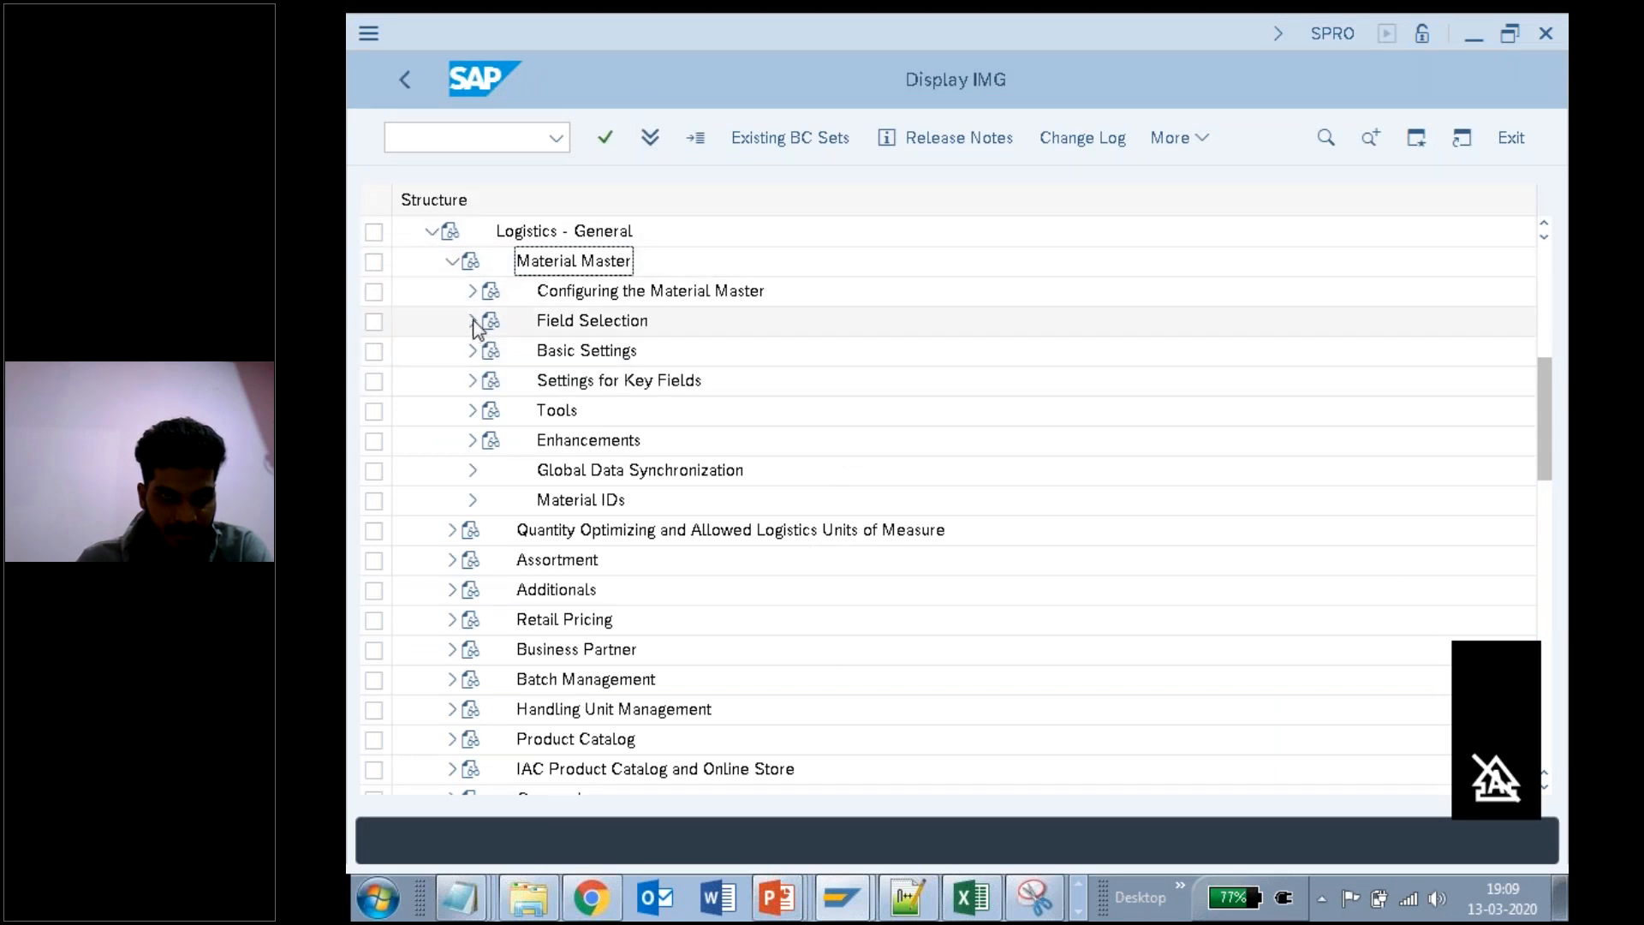
{"action": "left_click", "coordinate": [1164, 11]}
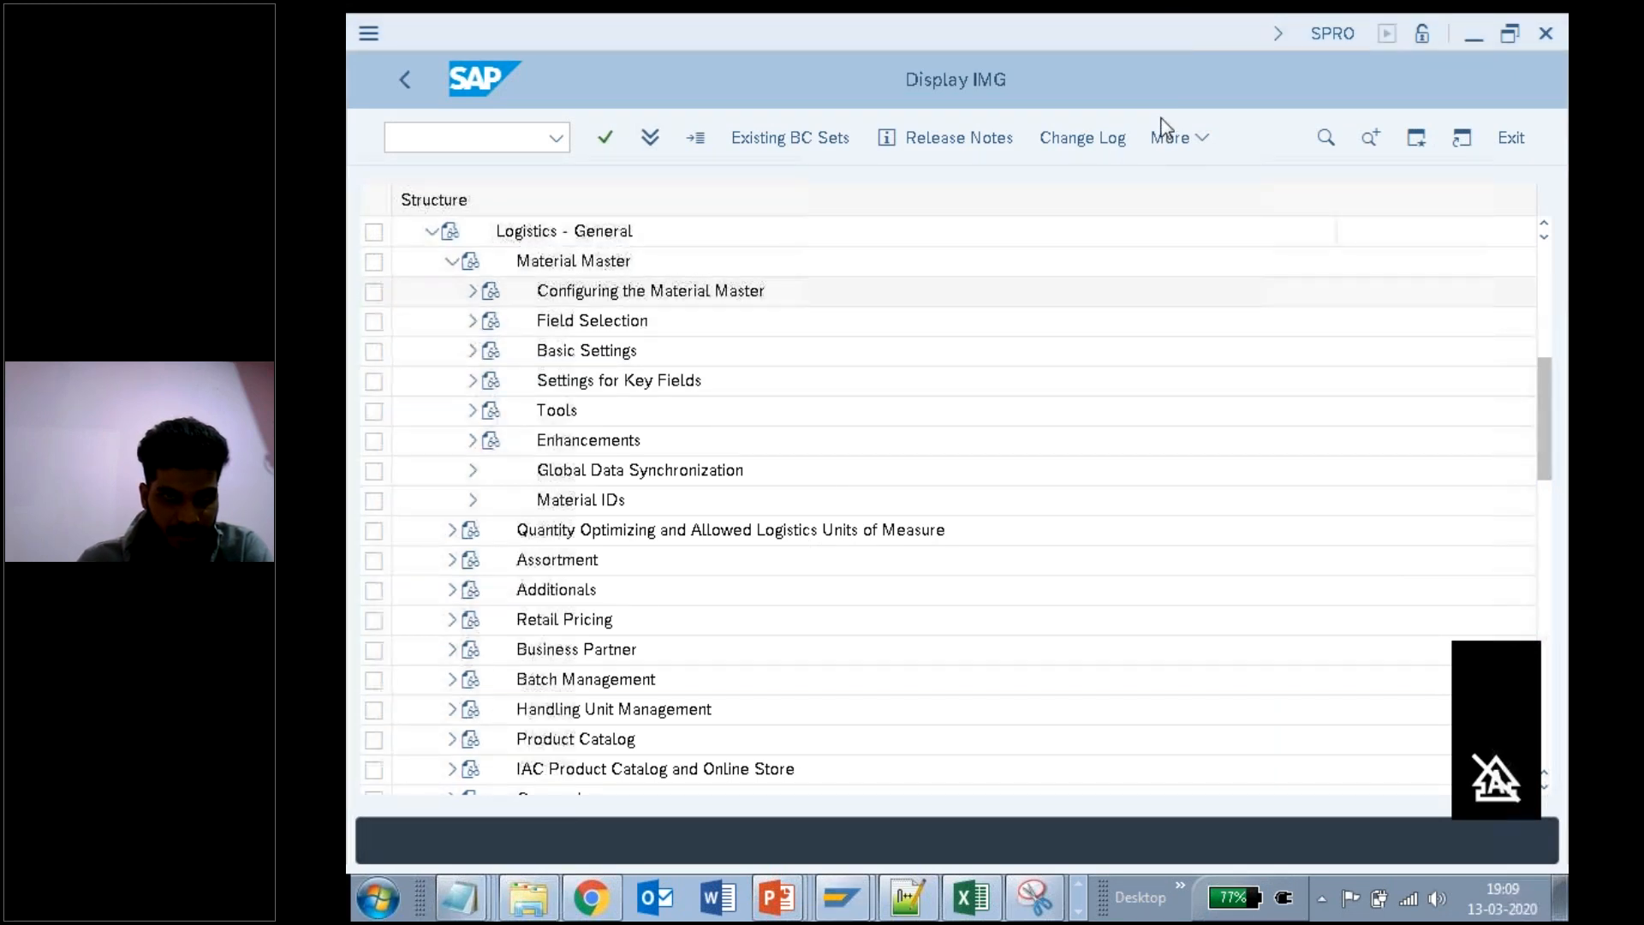
{"action": "left_click_drag", "start_coordinate": [446, 323], "coordinate": [684, 326]}
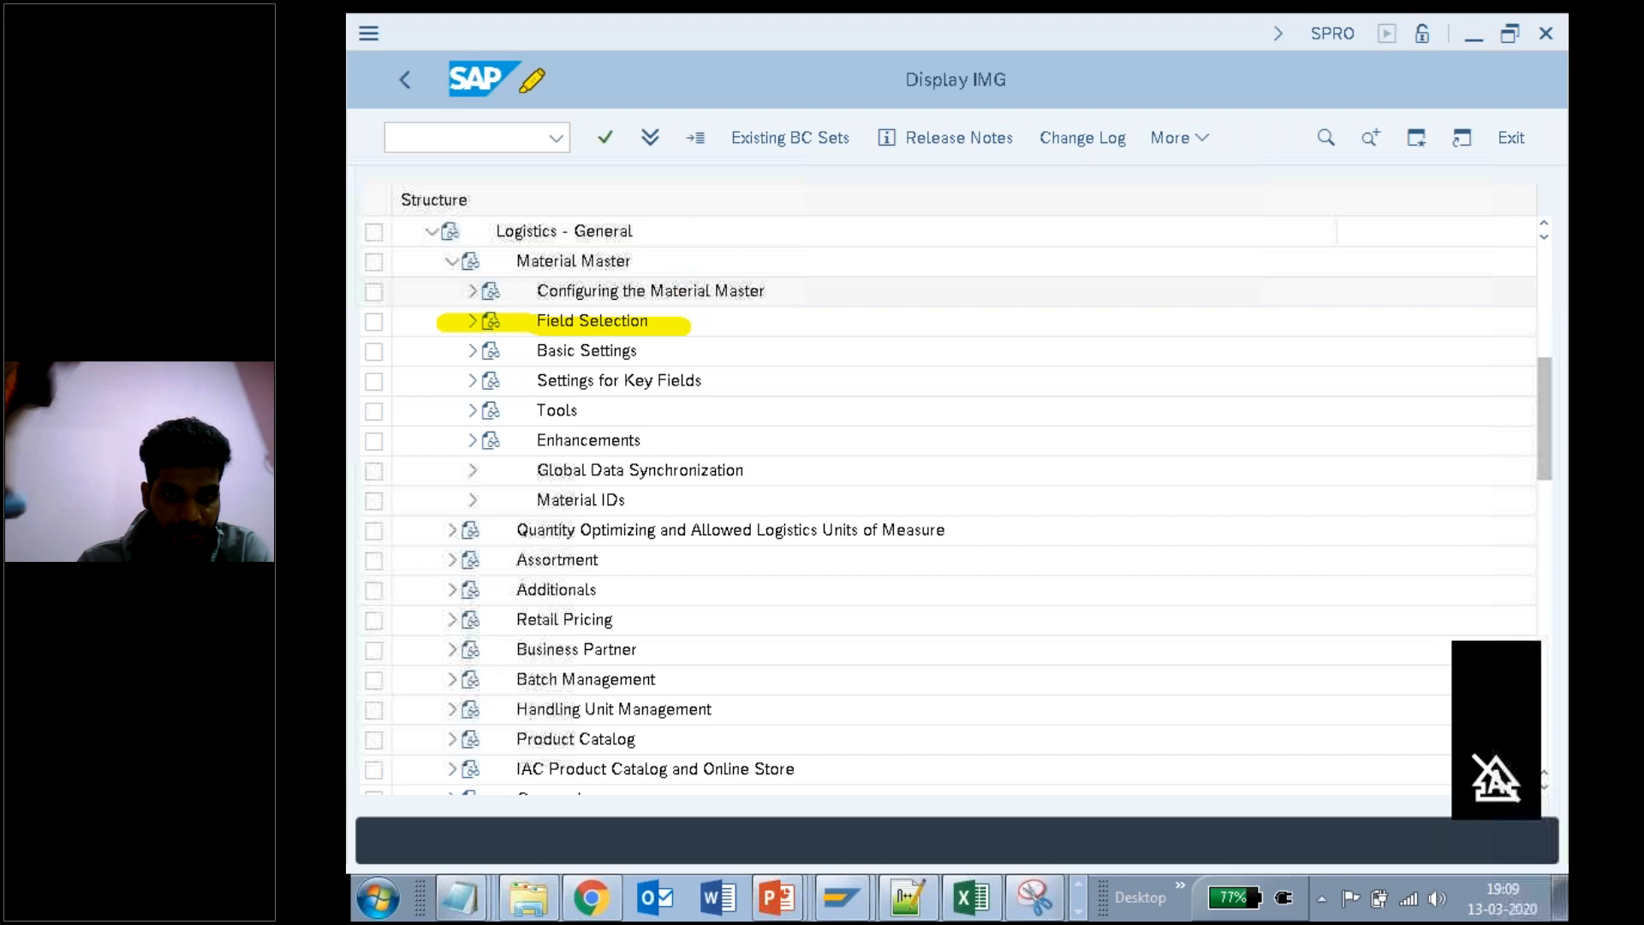
{"action": "key", "text": "Escape"}
{"action": "left_click", "coordinate": [471, 323]}
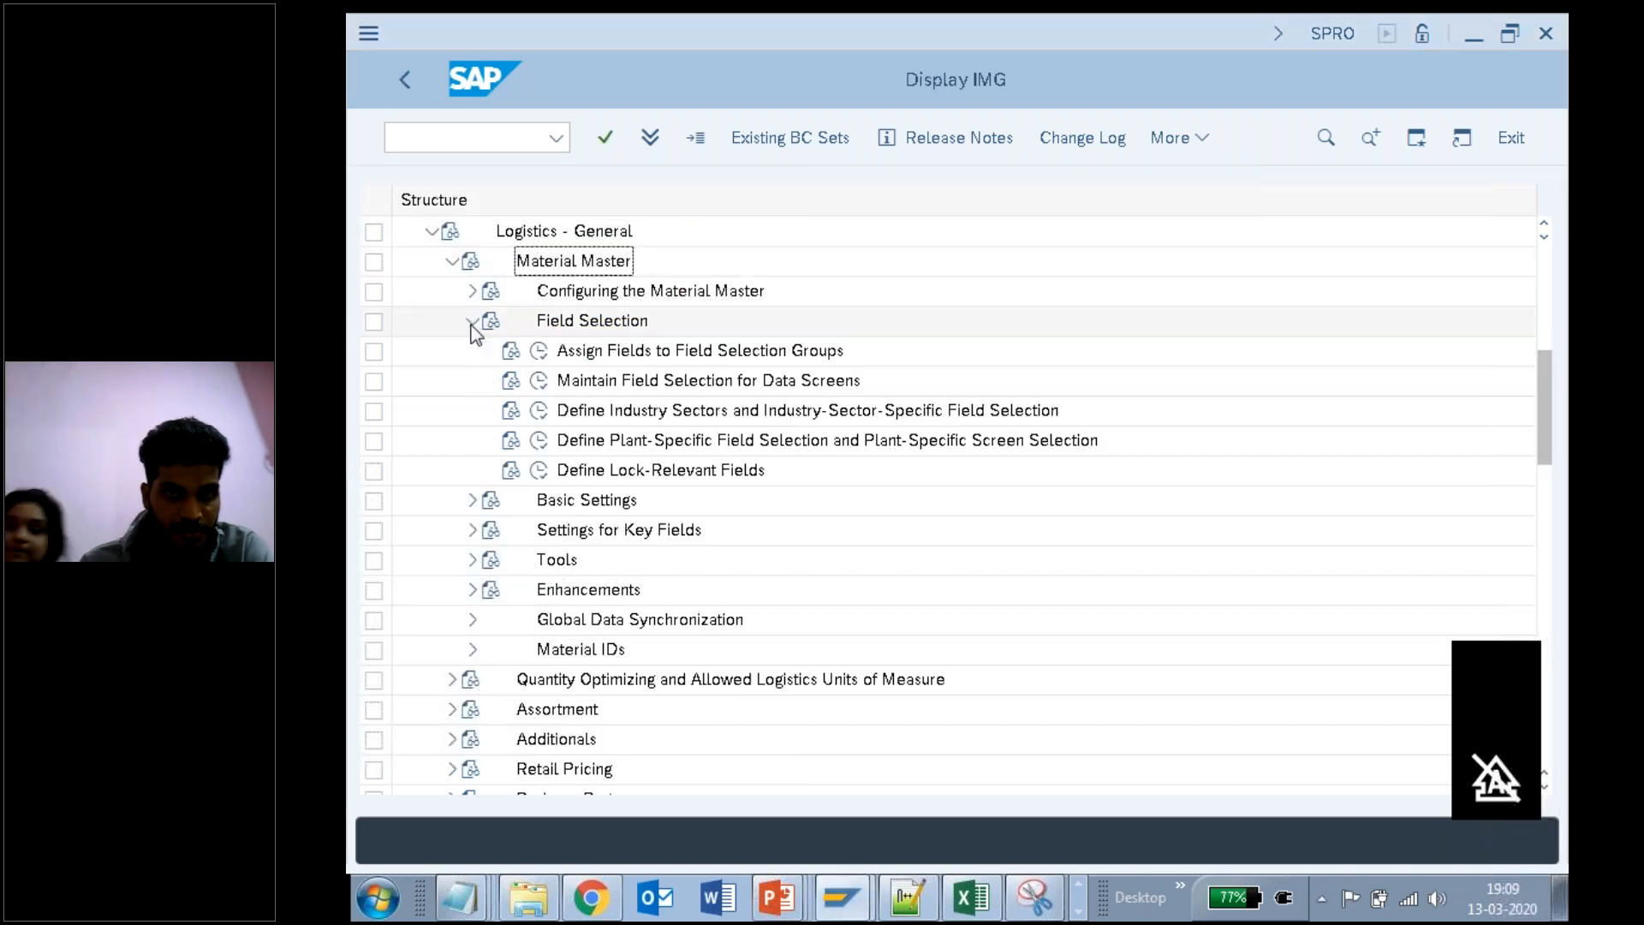
Step: Mark the last path element in the Notepad notes, "Define industry sectors and industry sector specific field selection", and its "[3]"
{"action": "left_click", "coordinate": [460, 897]}
{"action": "left_click", "coordinate": [420, 841]}
{"action": "left_click_drag", "start_coordinate": [1030, 621], "coordinate": [1202, 713]}
{"action": "left_click_drag", "start_coordinate": [683, 709], "coordinate": [602, 709]}
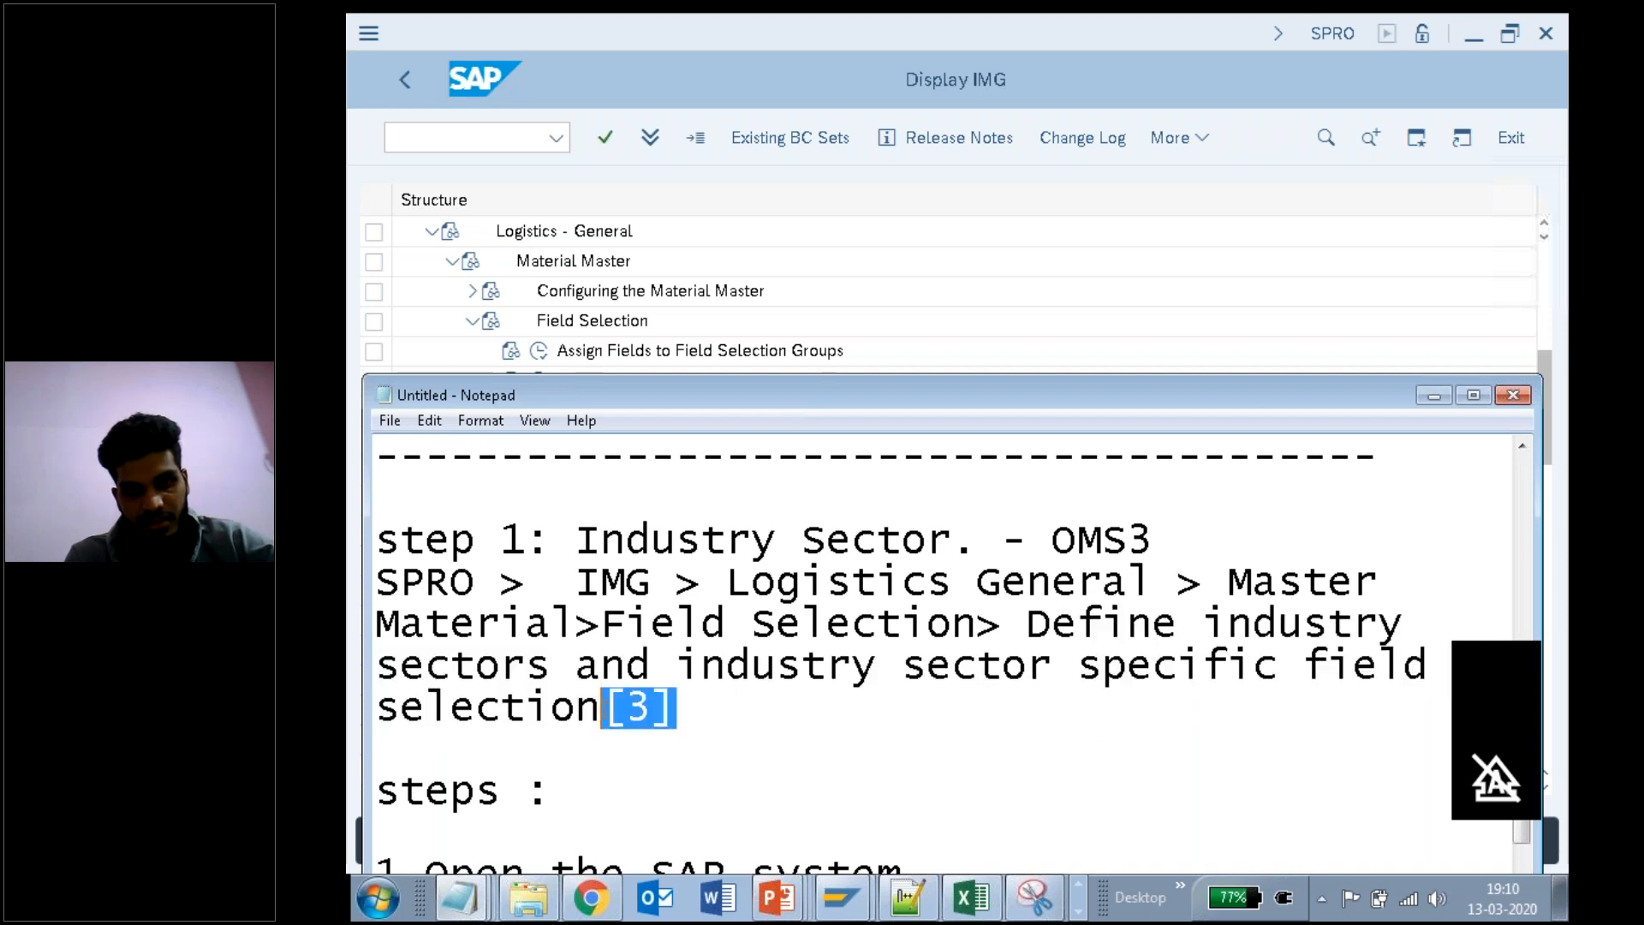
Step: In SAP, execute the activity Define Industry Sectors and Industry-Sector-Specific Field Selection, the third entry under Field Selection
{"action": "left_click", "coordinate": [676, 261]}
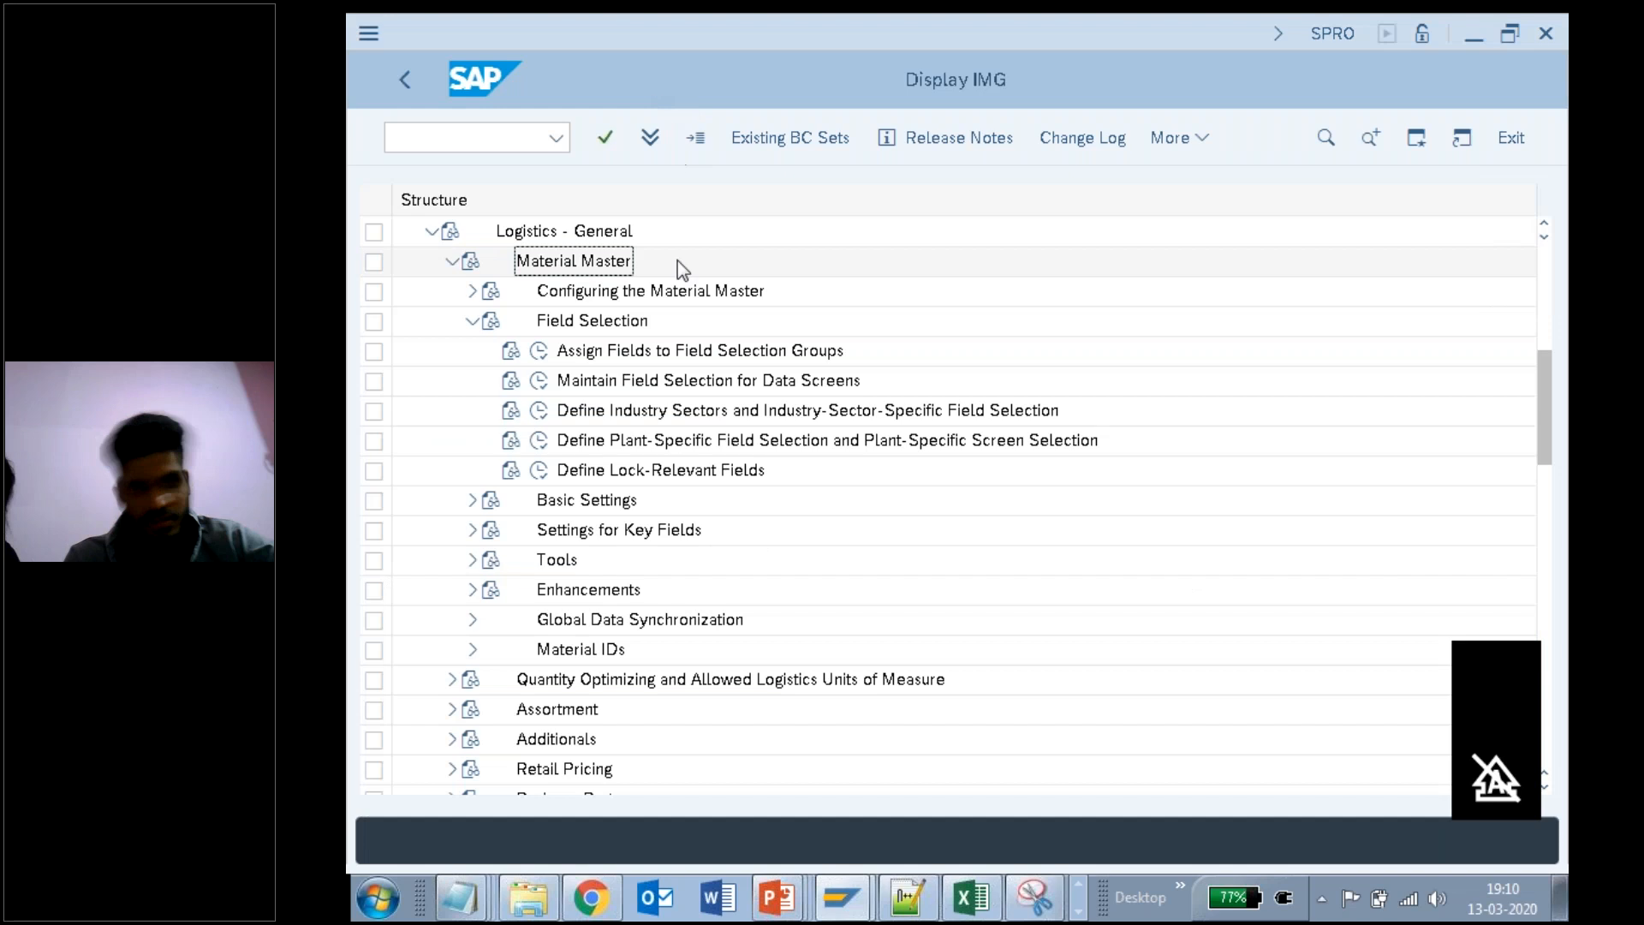
{"action": "left_click", "coordinate": [682, 358]}
{"action": "left_click", "coordinate": [685, 384]}
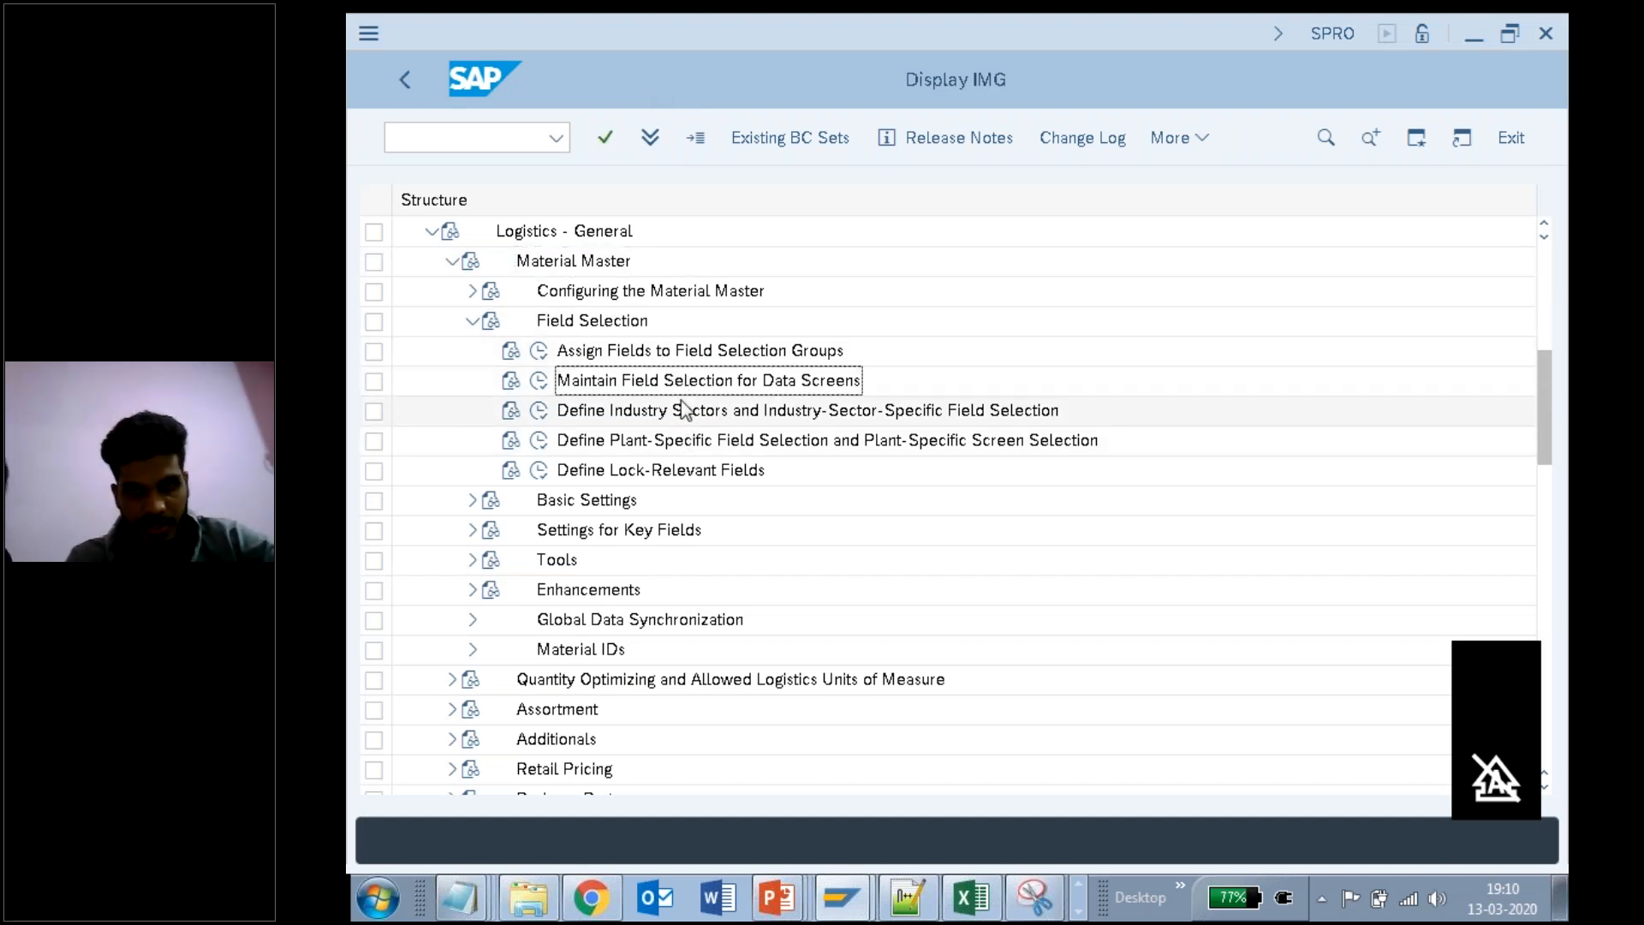
{"action": "left_click", "coordinate": [681, 409]}
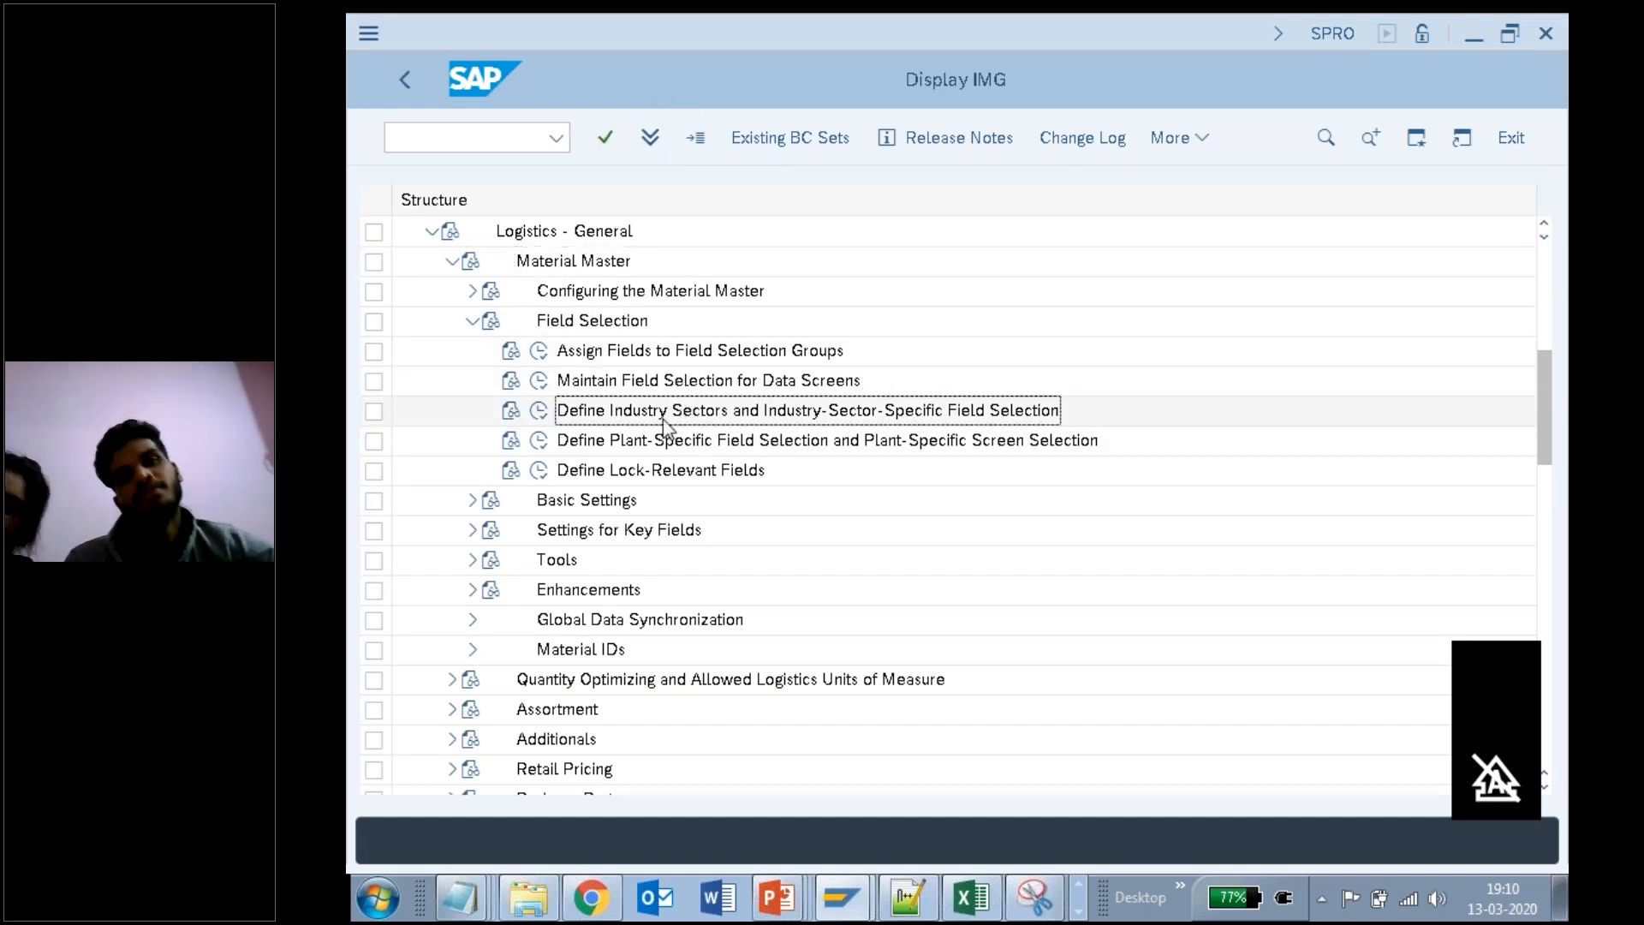
{"action": "left_click", "coordinate": [1178, 13]}
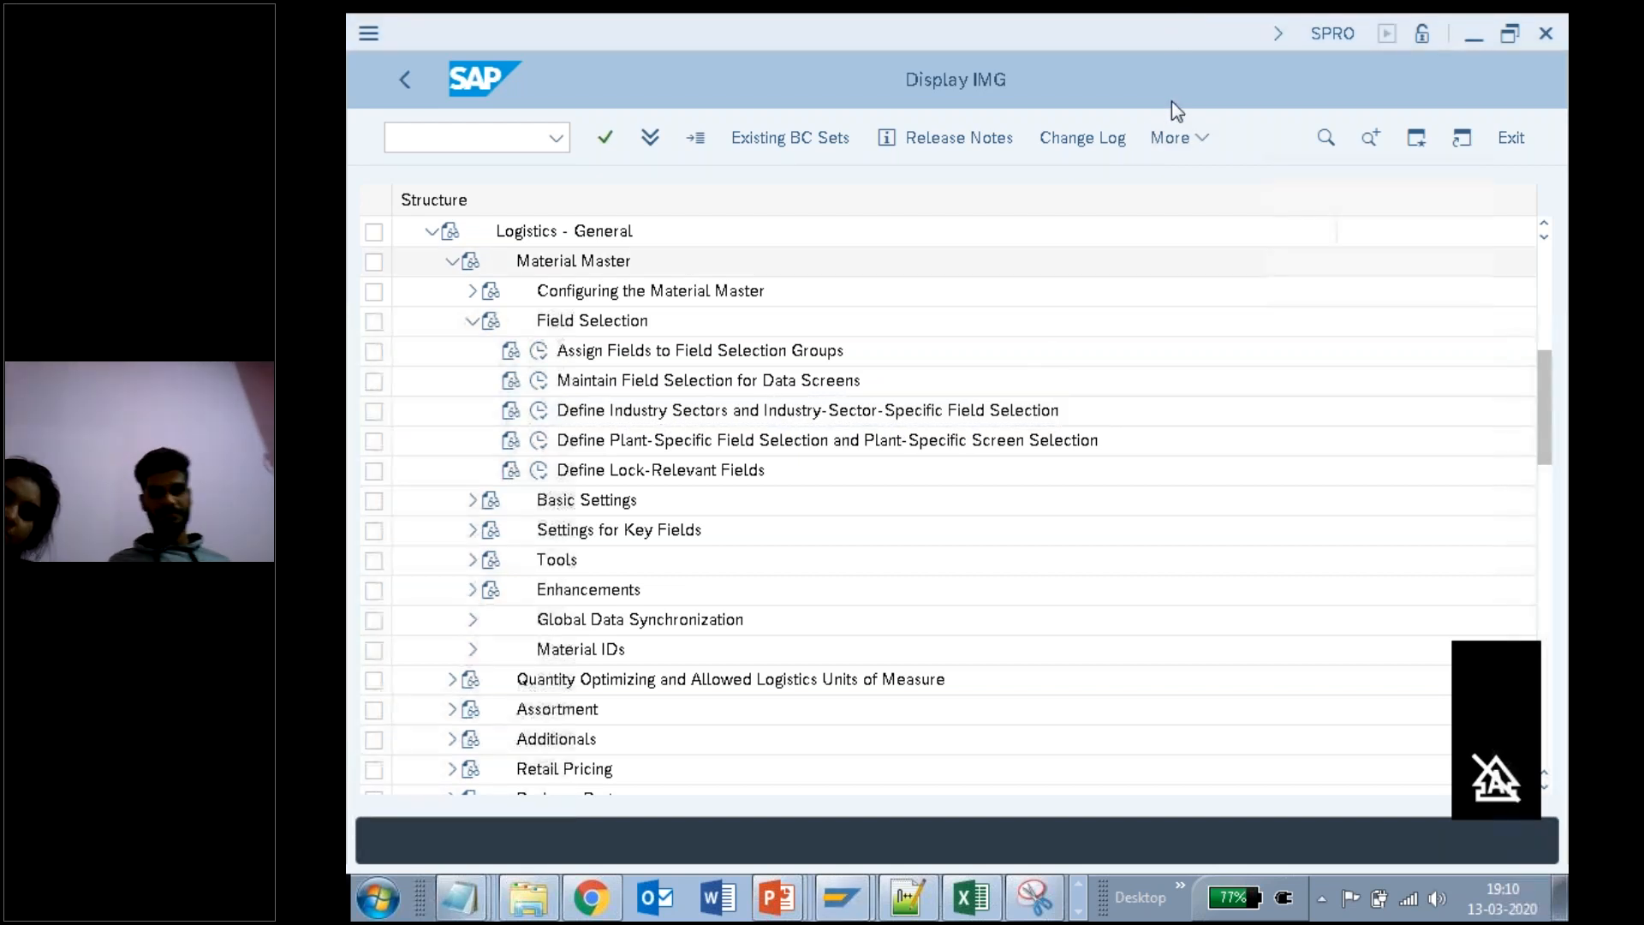
{"action": "left_click_drag", "start_coordinate": [518, 418], "coordinate": [1103, 409]}
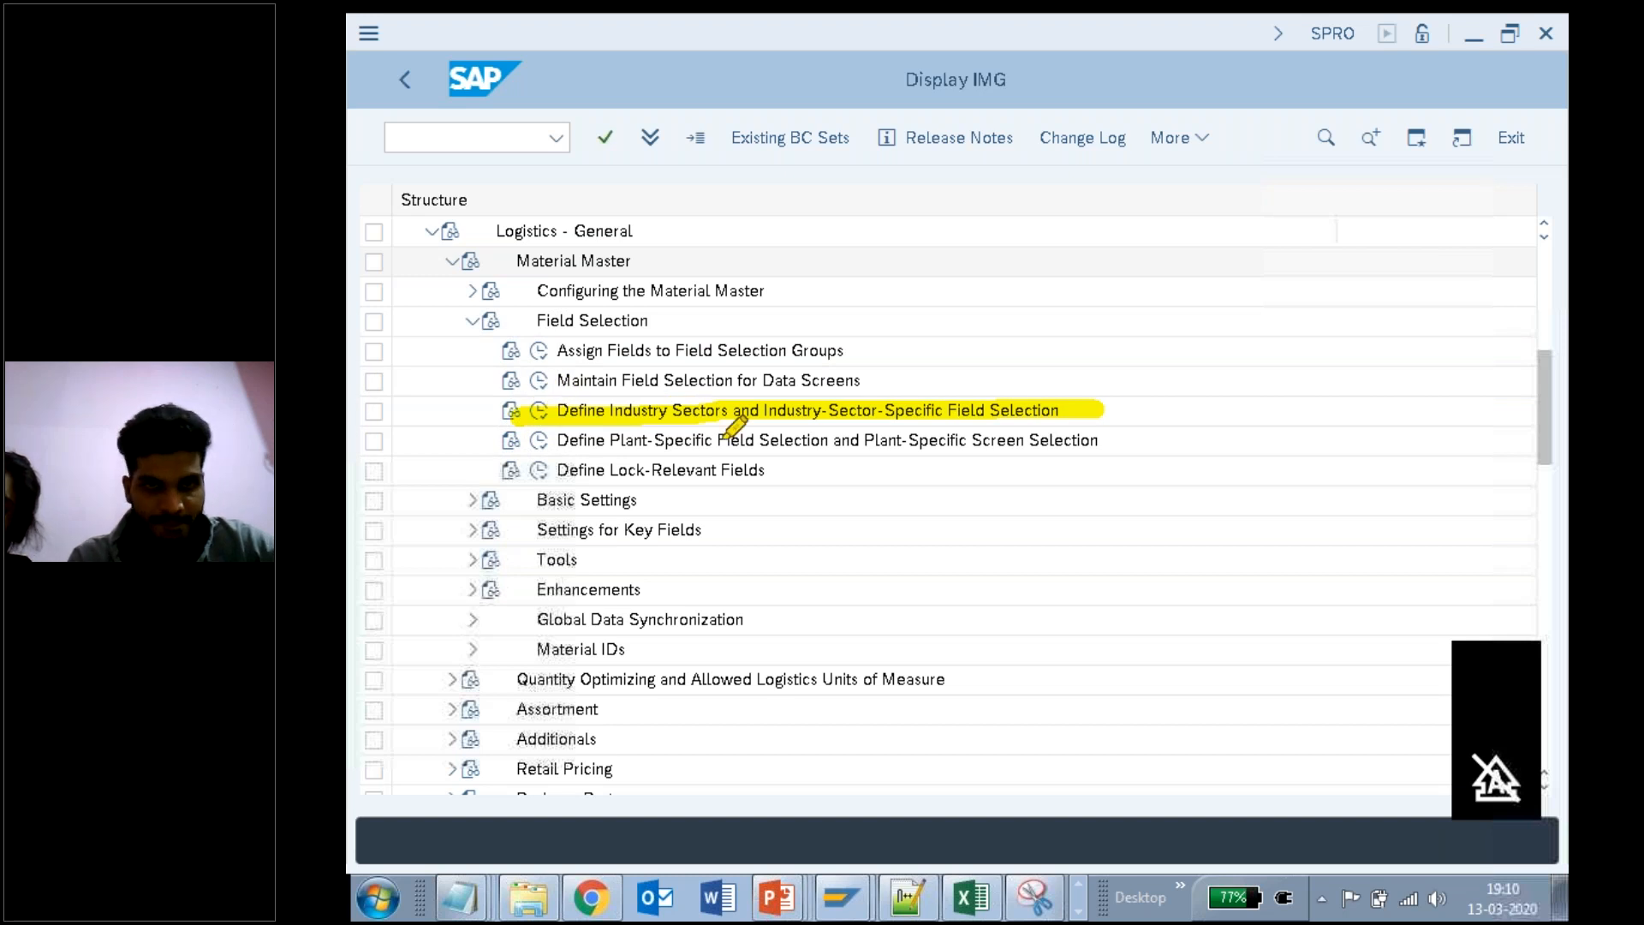
{"action": "key", "text": "Escape"}
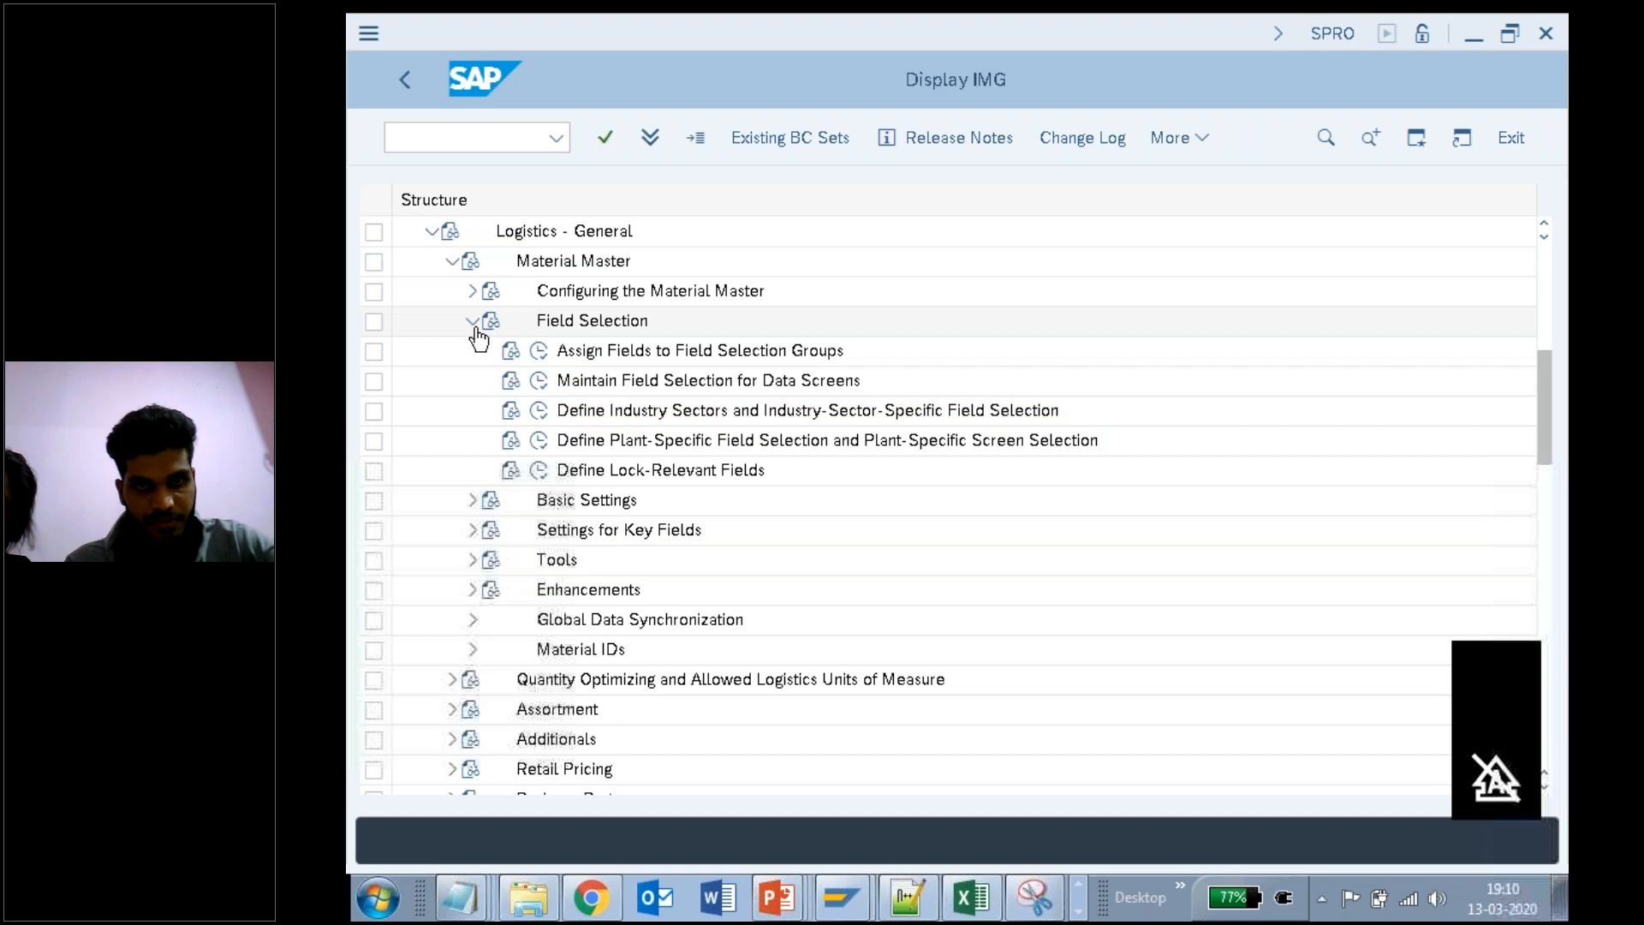
{"action": "left_click", "coordinate": [540, 411]}
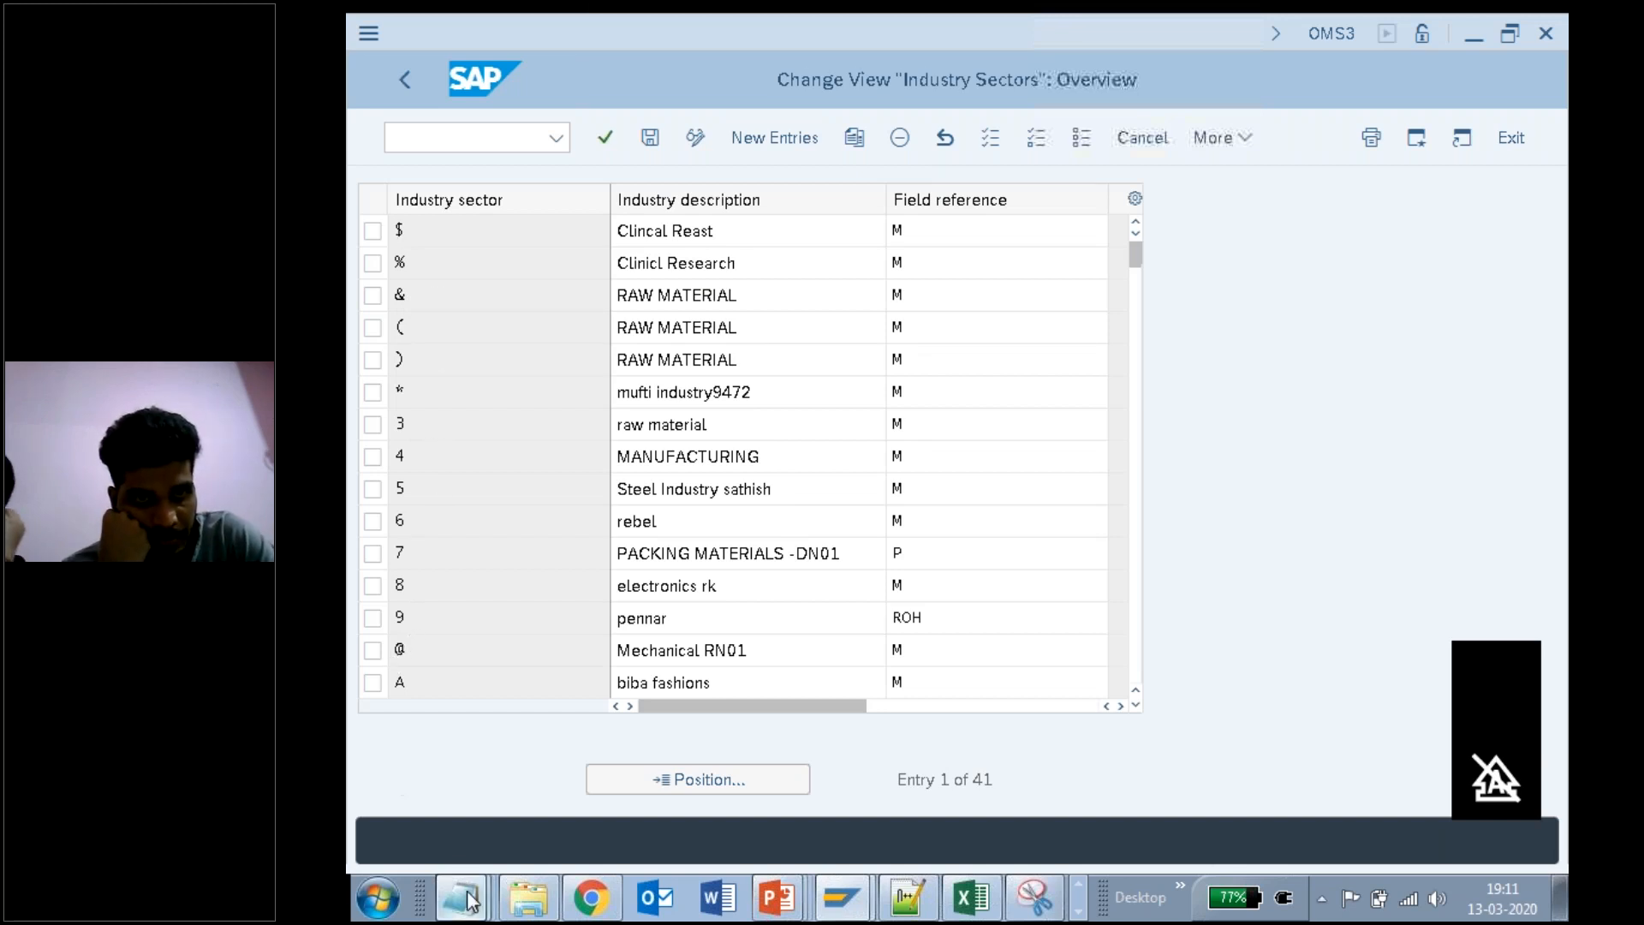
Step: Bring the Notepad notes back, move the window up and write "0 -9 , A- Z , special charectors." as step 7
{"action": "mouse_move", "coordinate": [460, 897]}
{"action": "left_click", "coordinate": [460, 851]}
{"action": "left_click_drag", "start_coordinate": [977, 396], "coordinate": [1015, 88]}
{"action": "left_click", "coordinate": [593, 848]}
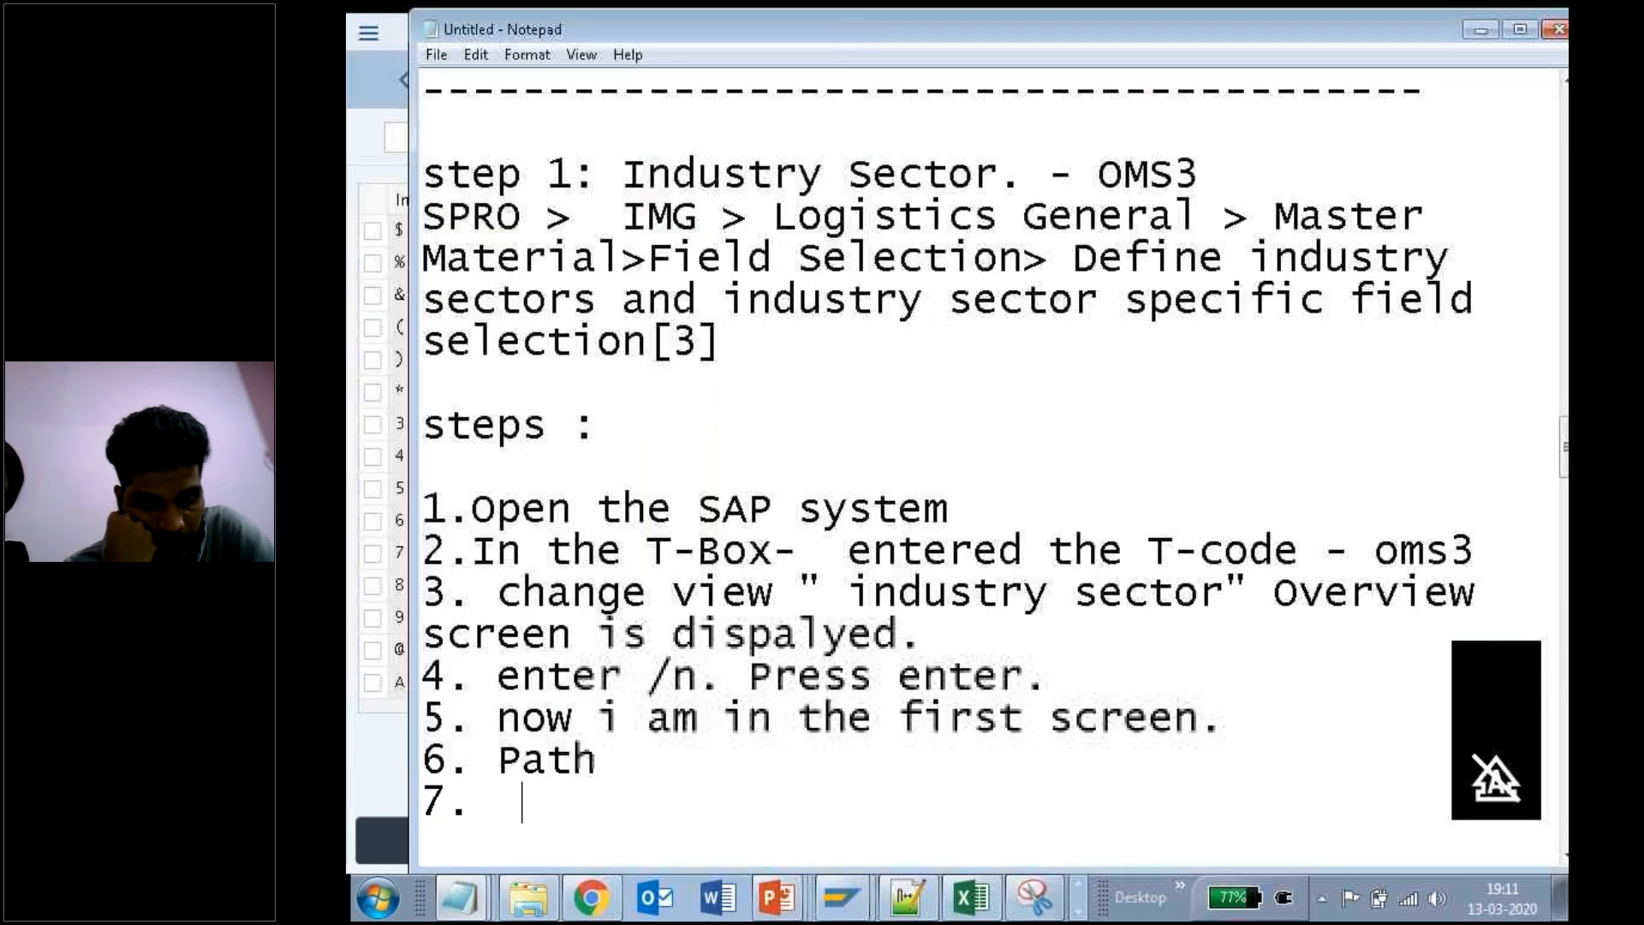
{"action": "type", "text": "0 -"}
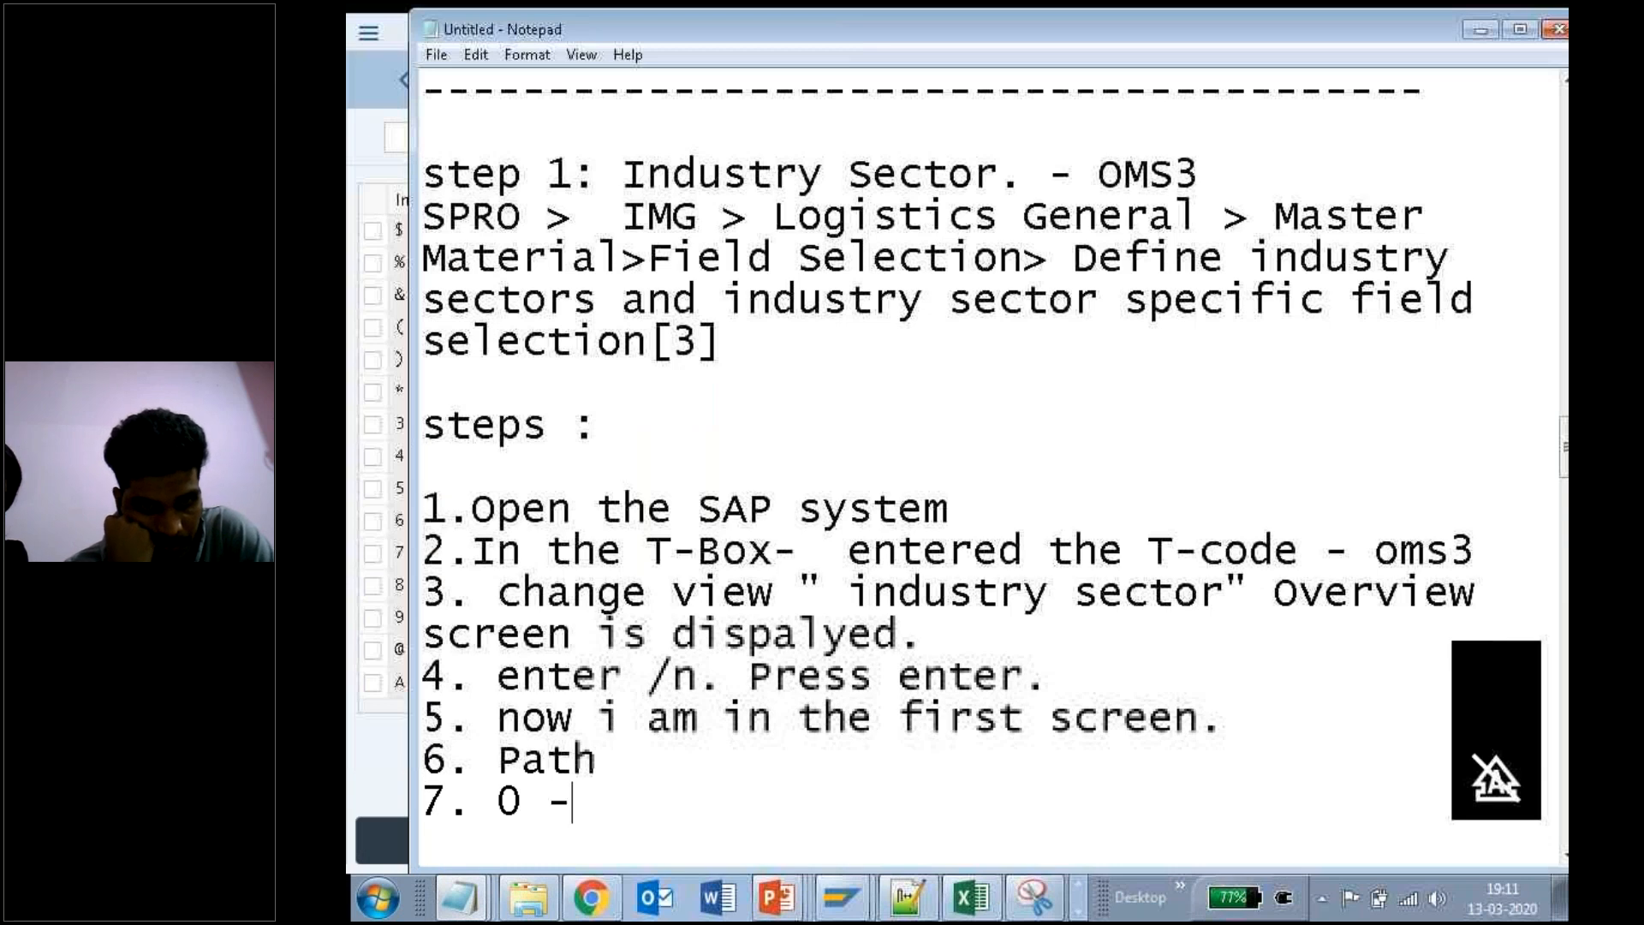
{"action": "type", "text": "9 , A- "}
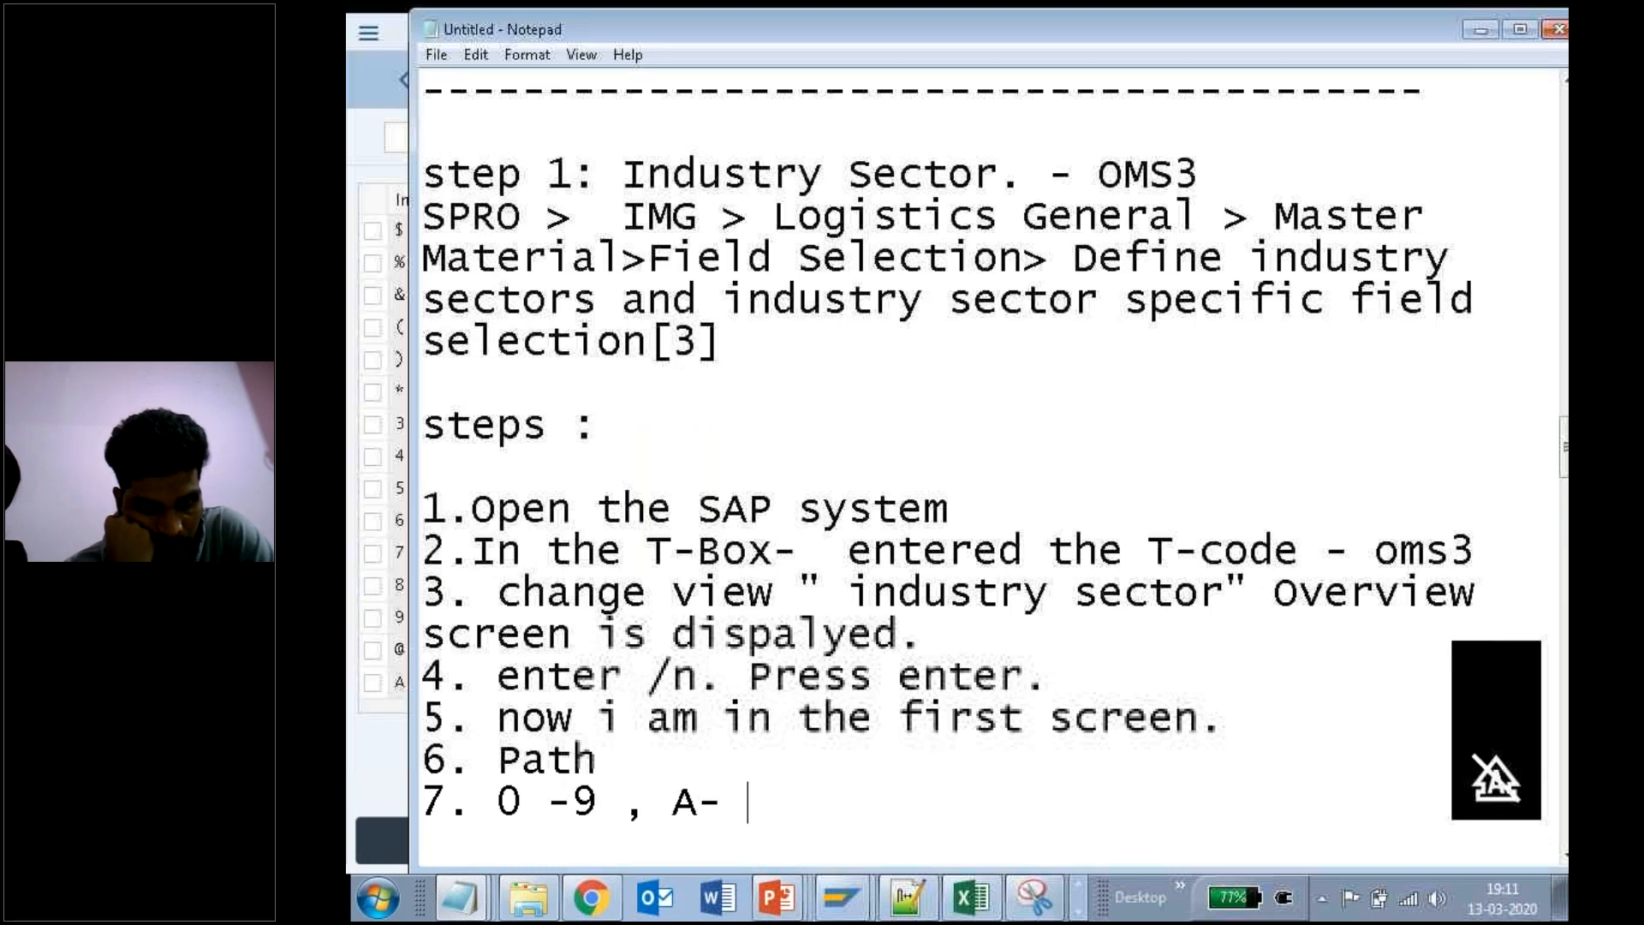
{"action": "type", "text": "Z , s"}
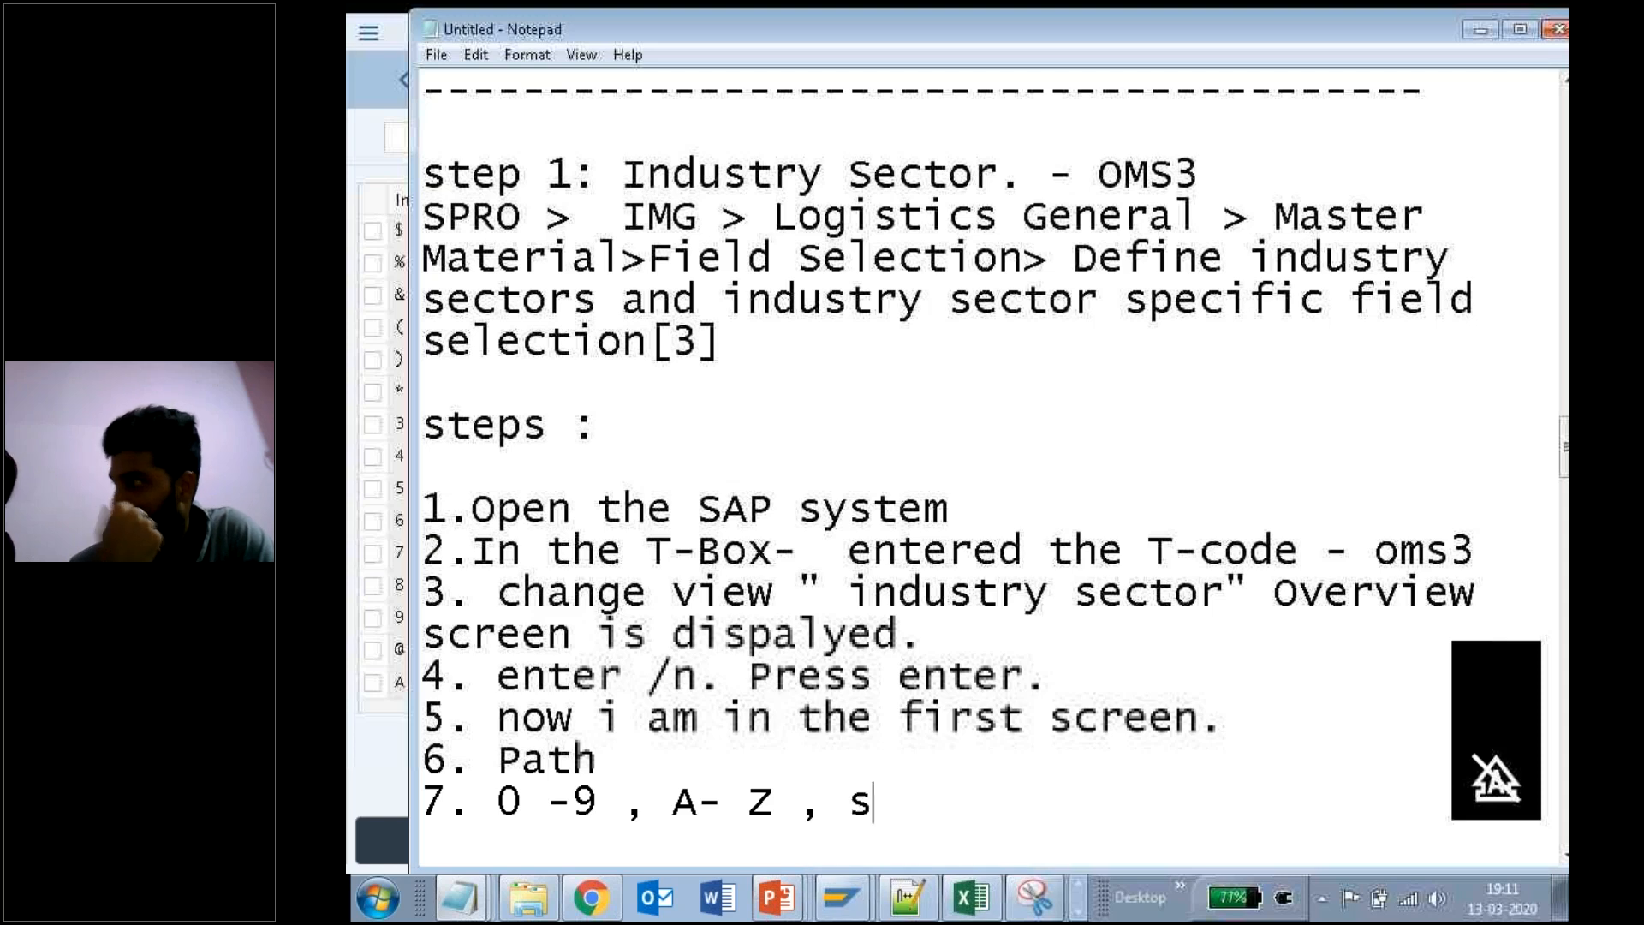
{"action": "type", "text": "pecial "}
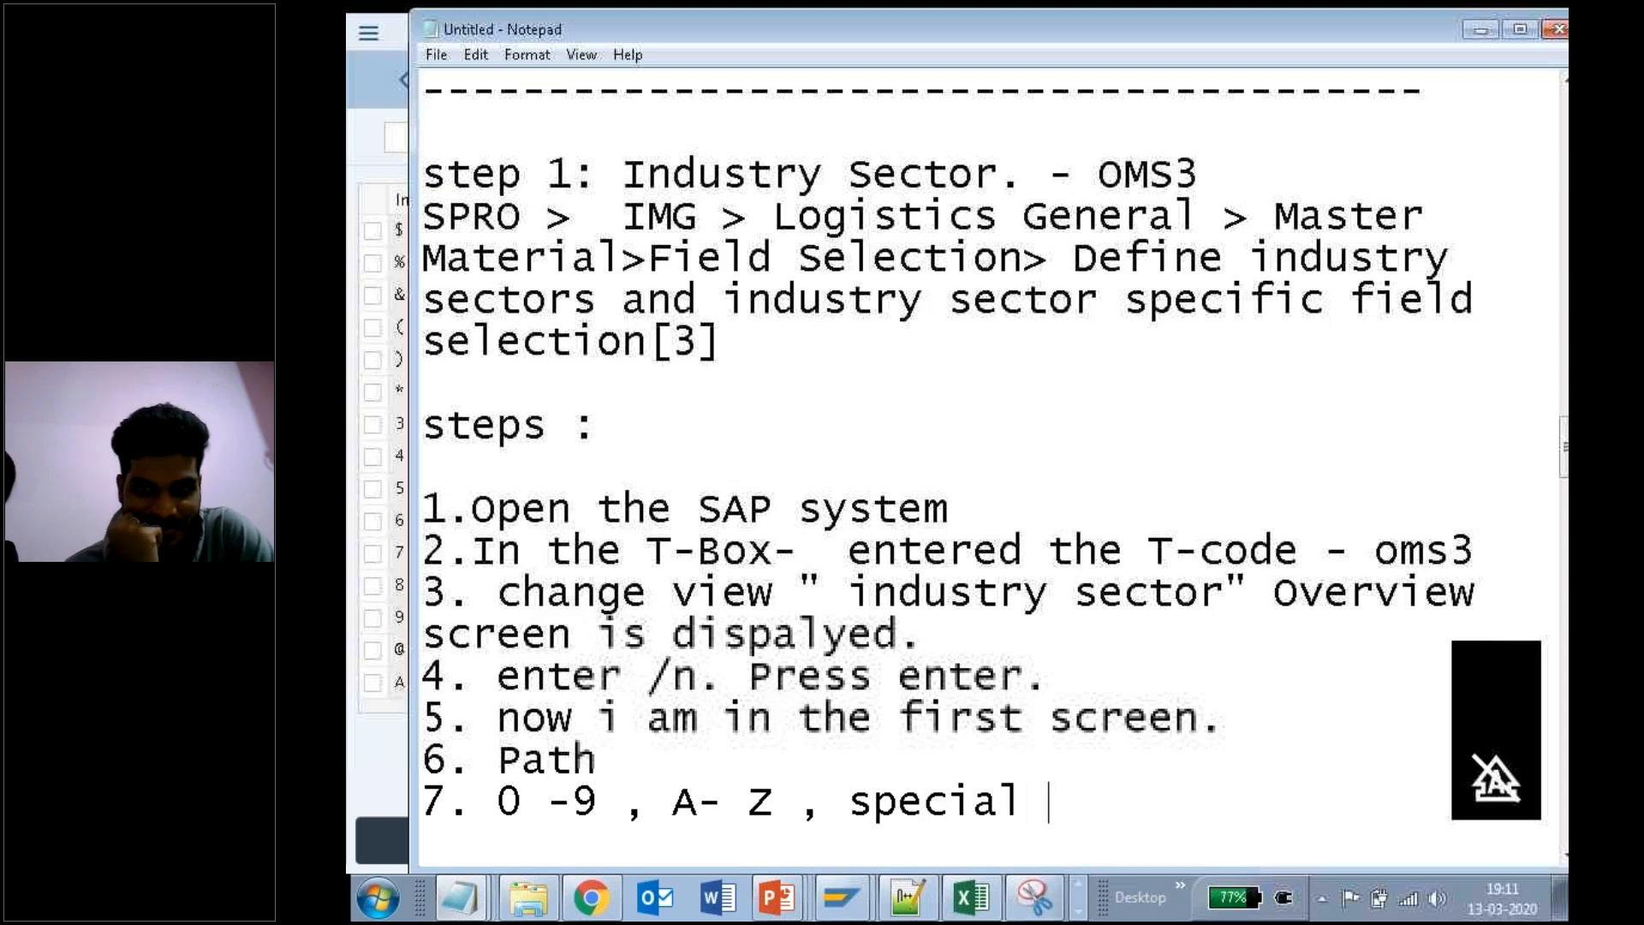
{"action": "type", "text": "charectors."}
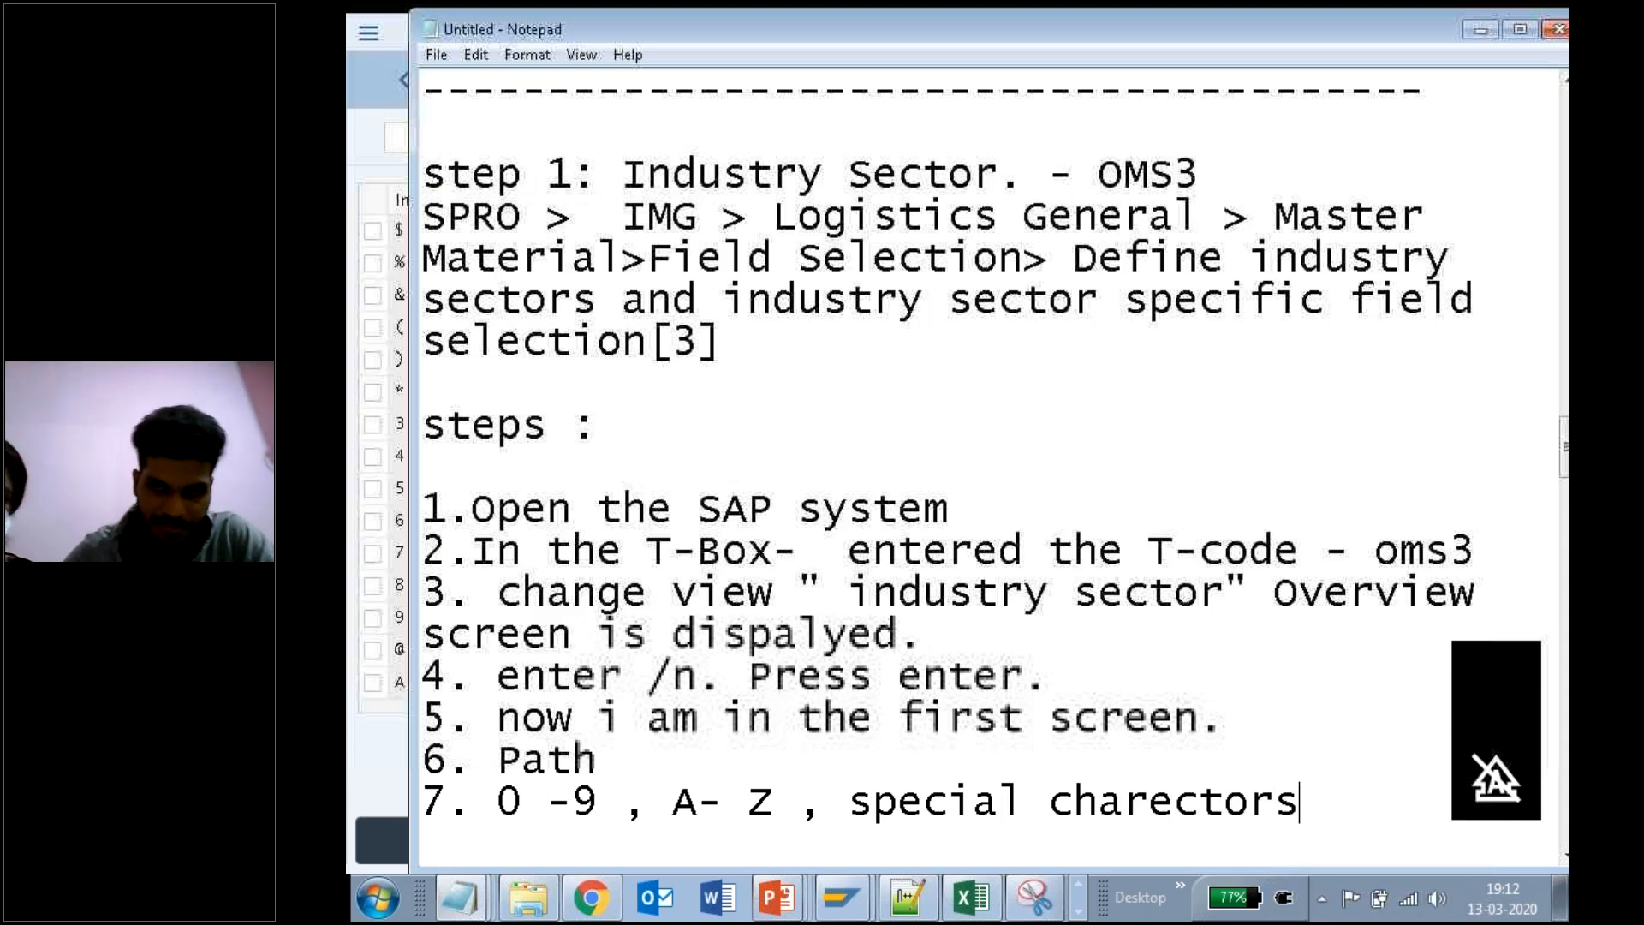
Step: Add step 8 to the Notepad notes: "u can use any one from the above."
{"action": "key", "text": "Return"}
{"action": "type", "text": "8 "}
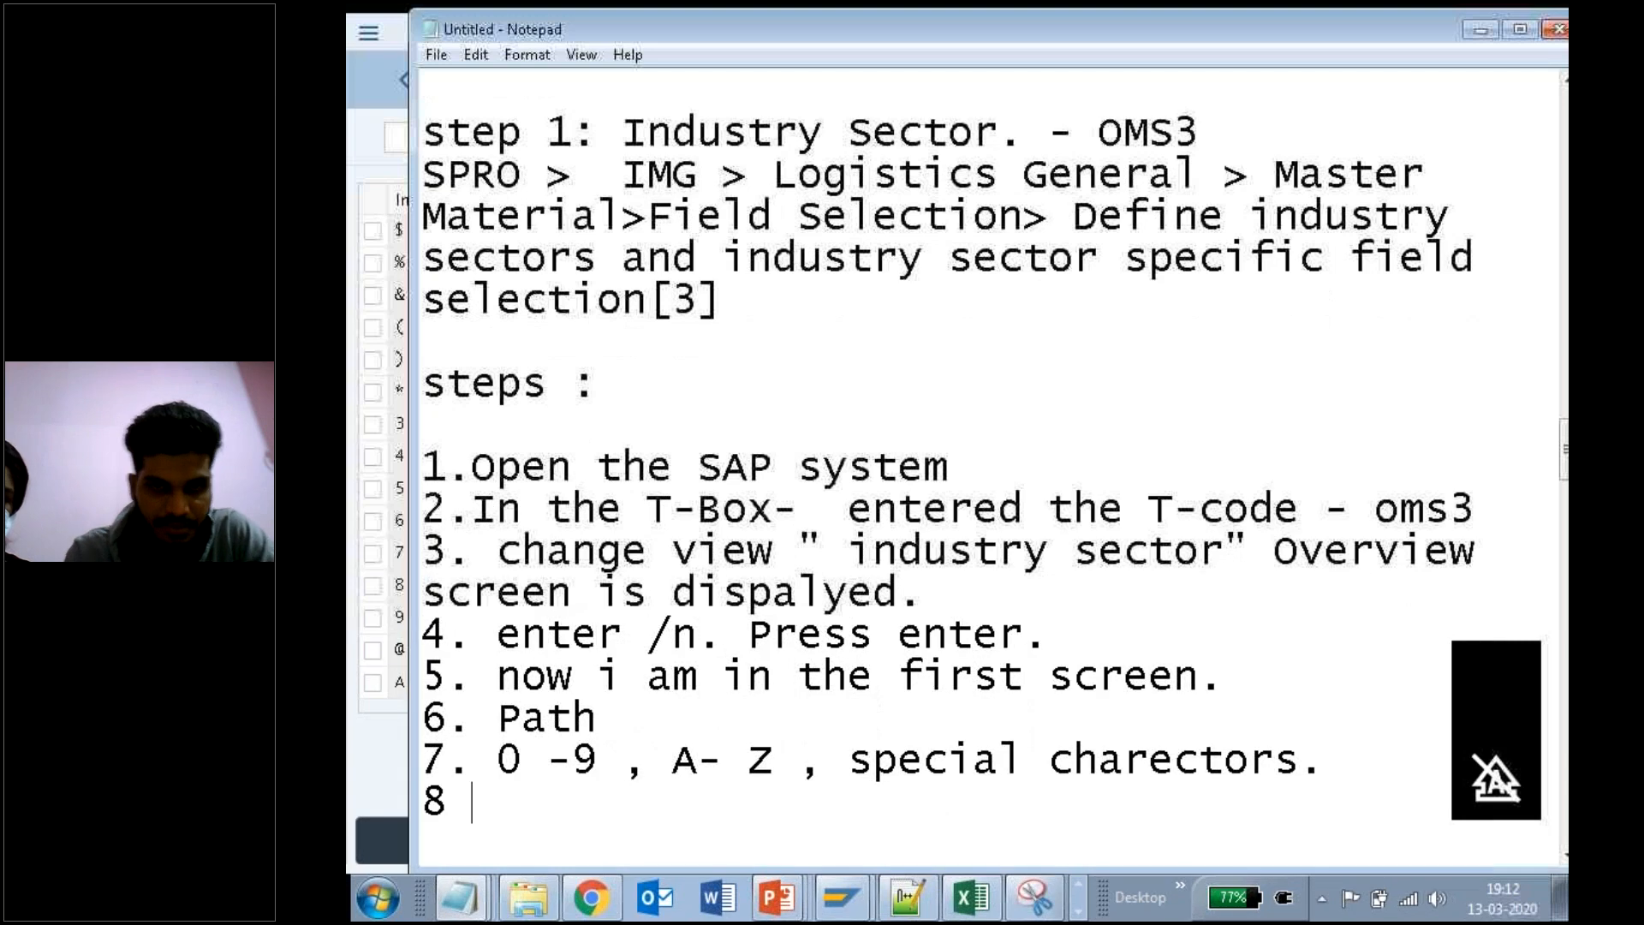
{"action": "type", "text": " u can "}
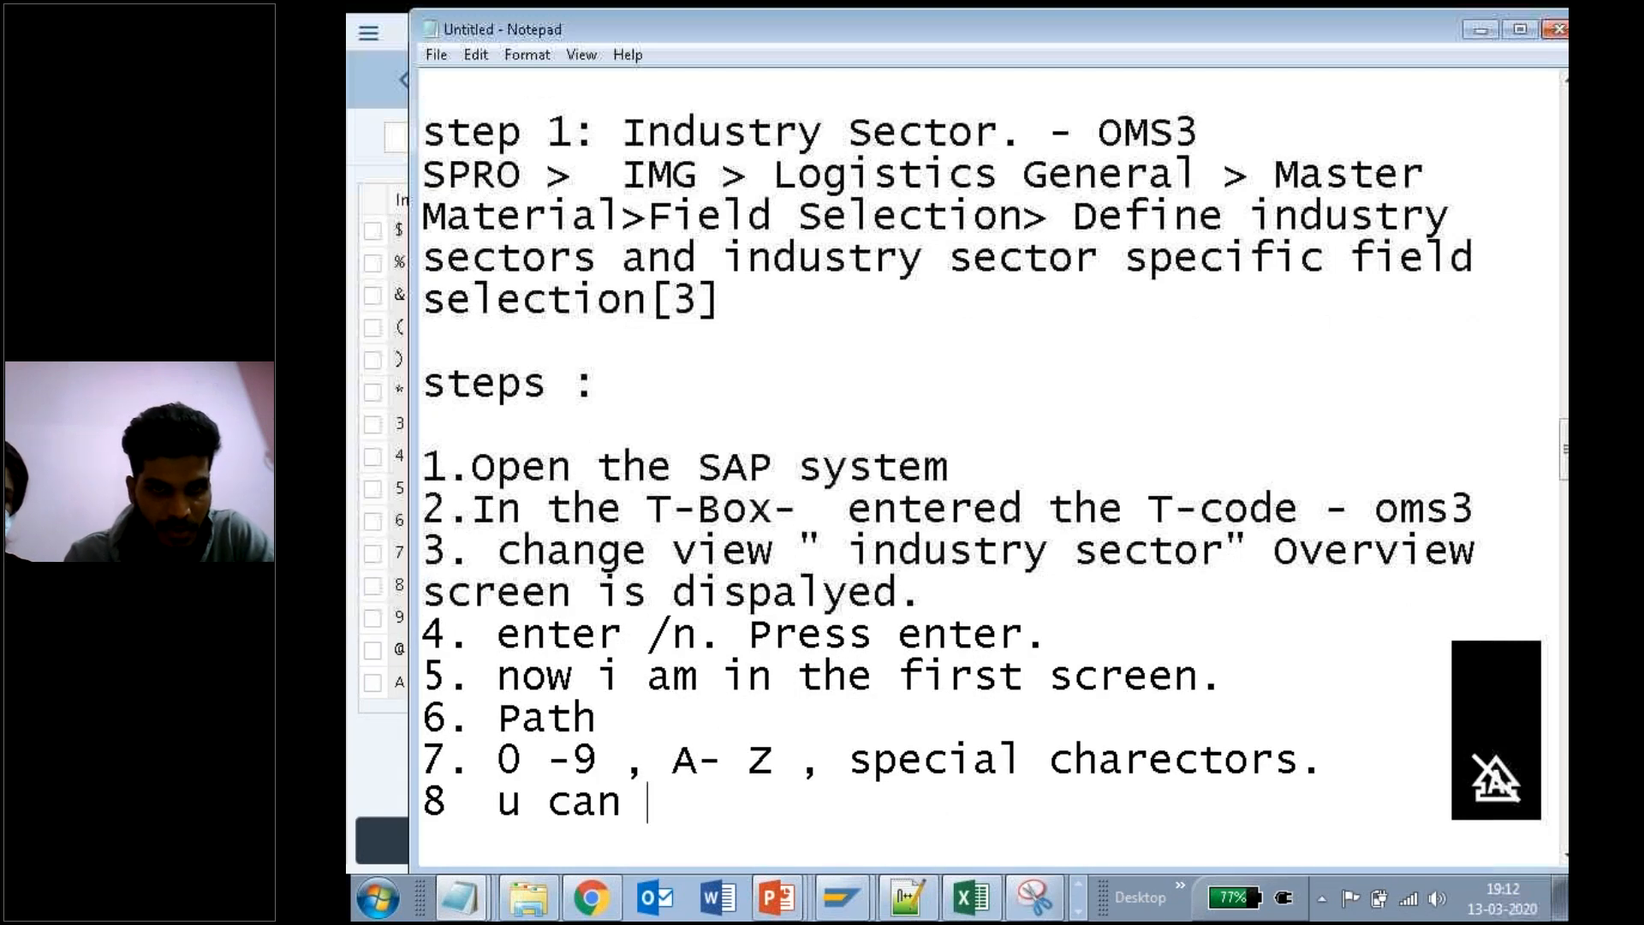
{"action": "type", "text": "use any "}
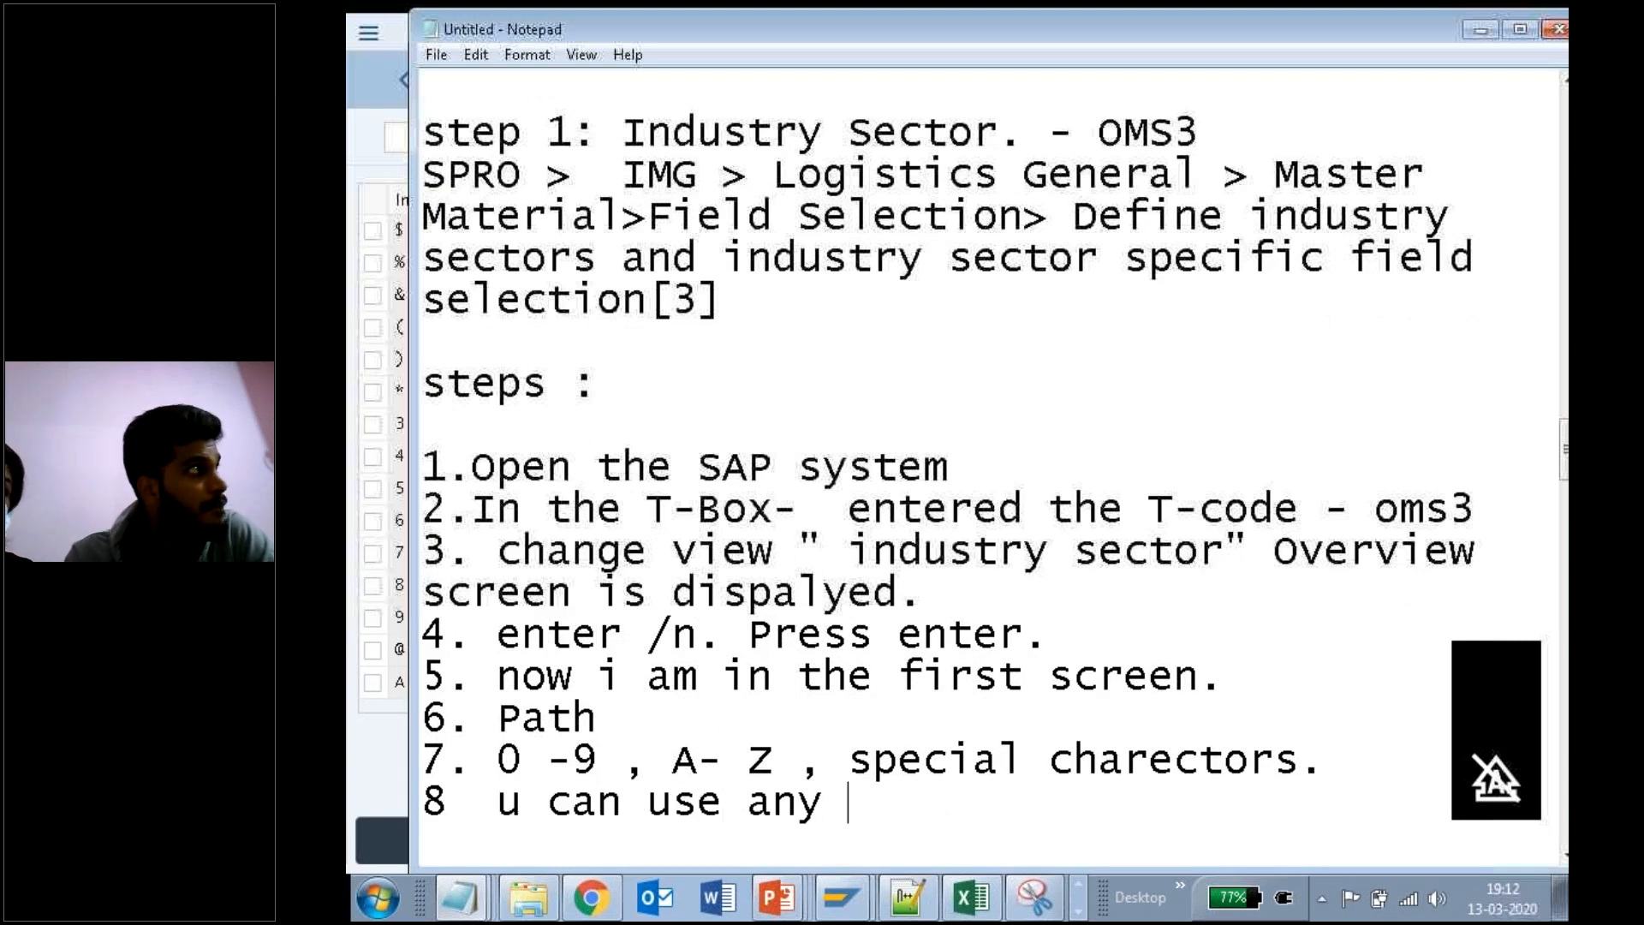
{"action": "type", "text": "one "}
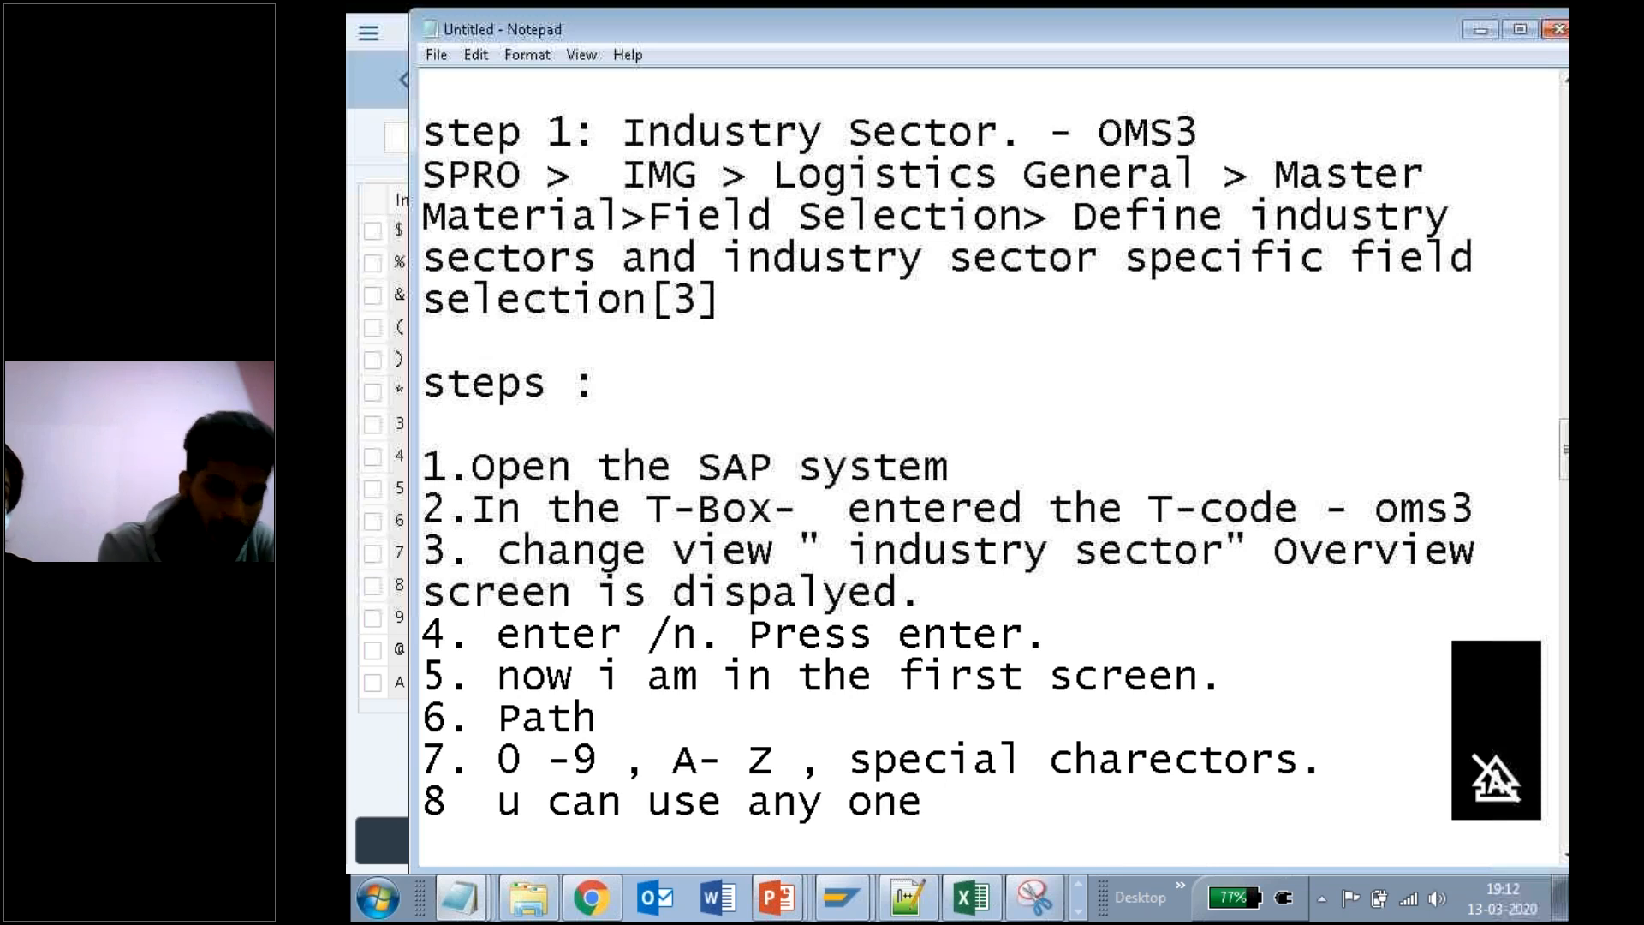
{"action": "type", "text": "from the "}
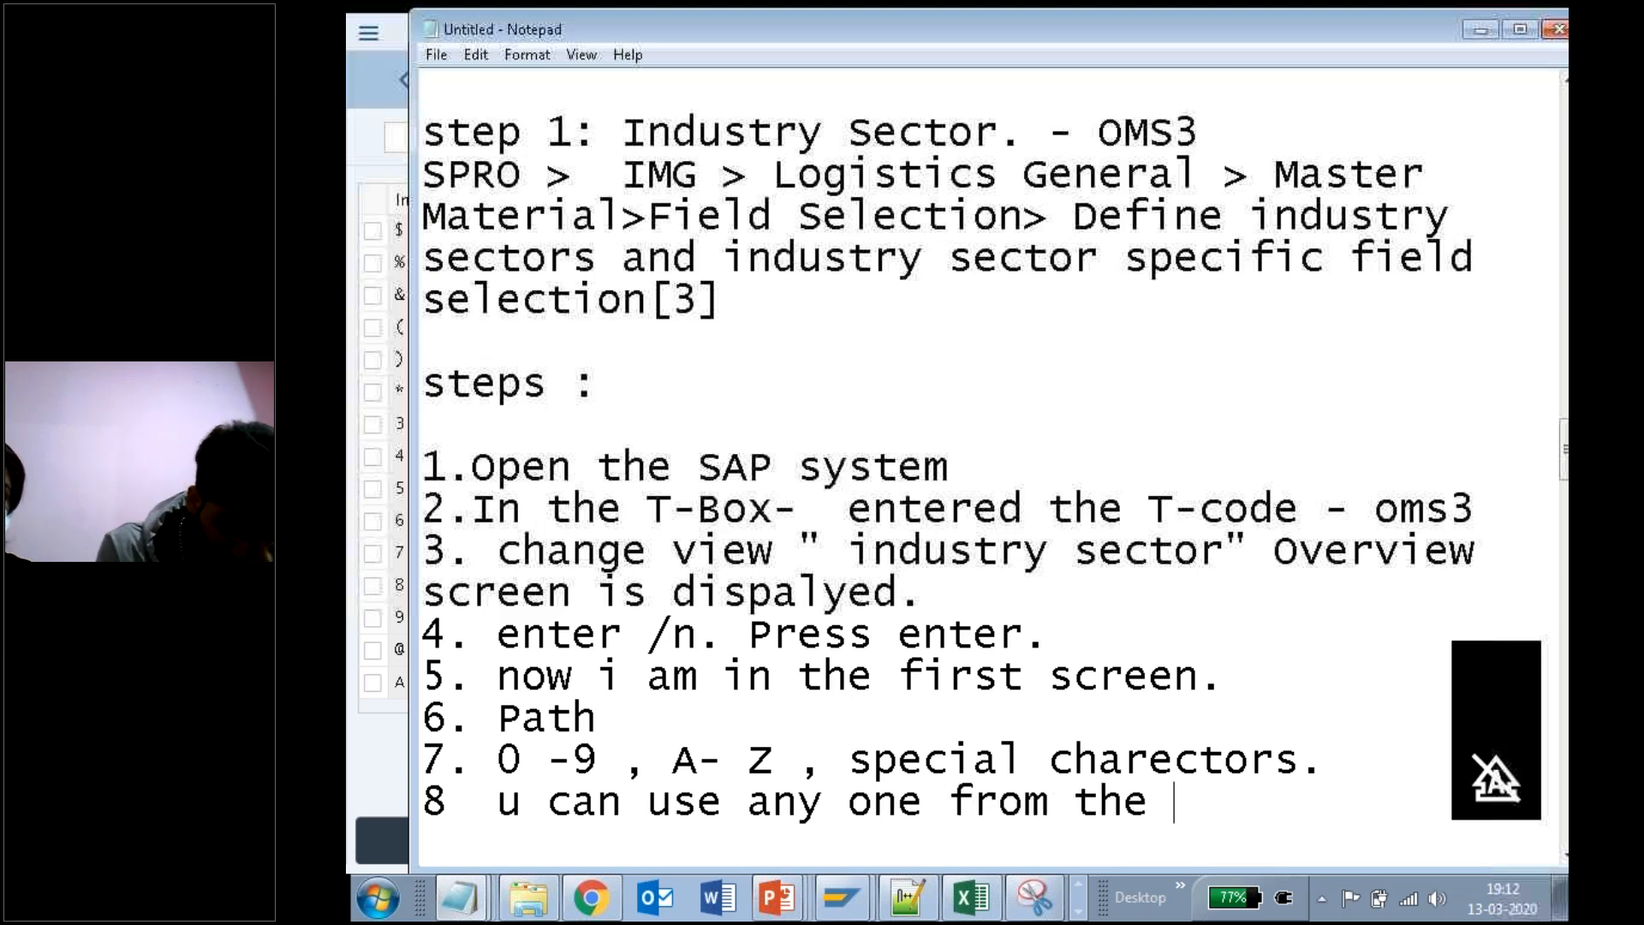
{"action": "type", "text": "above."}
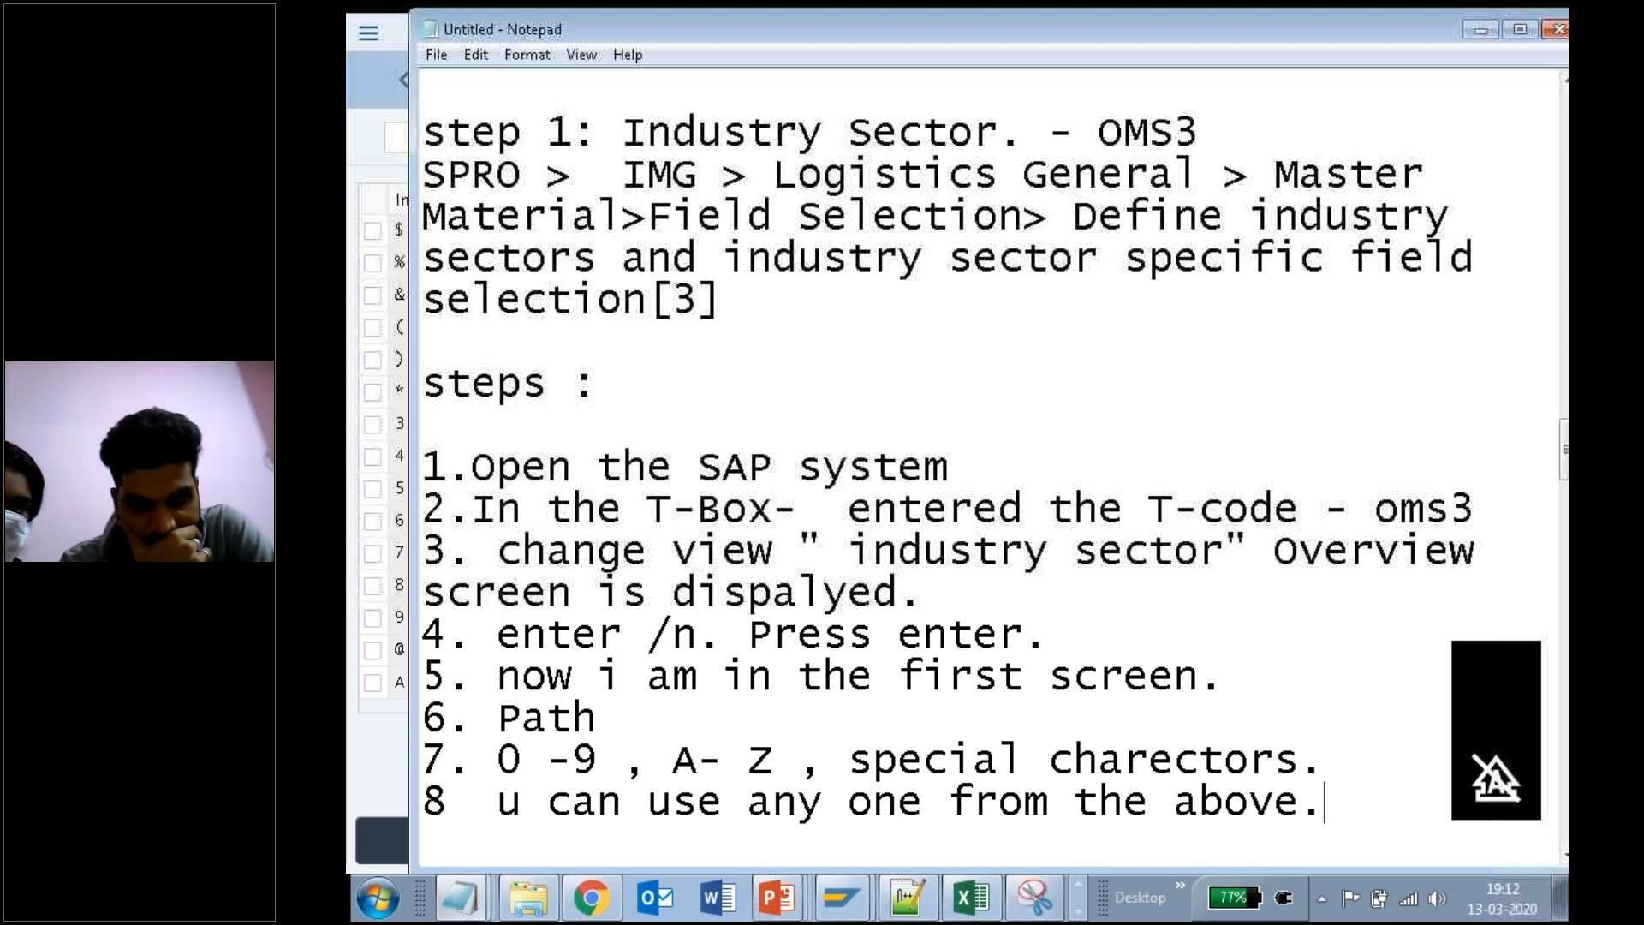
Step: Start step 9 in the Notepad notes with "u cannt use the reserved"
{"action": "key", "text": "Return"}
{"action": "type", "text": "9. u can"}
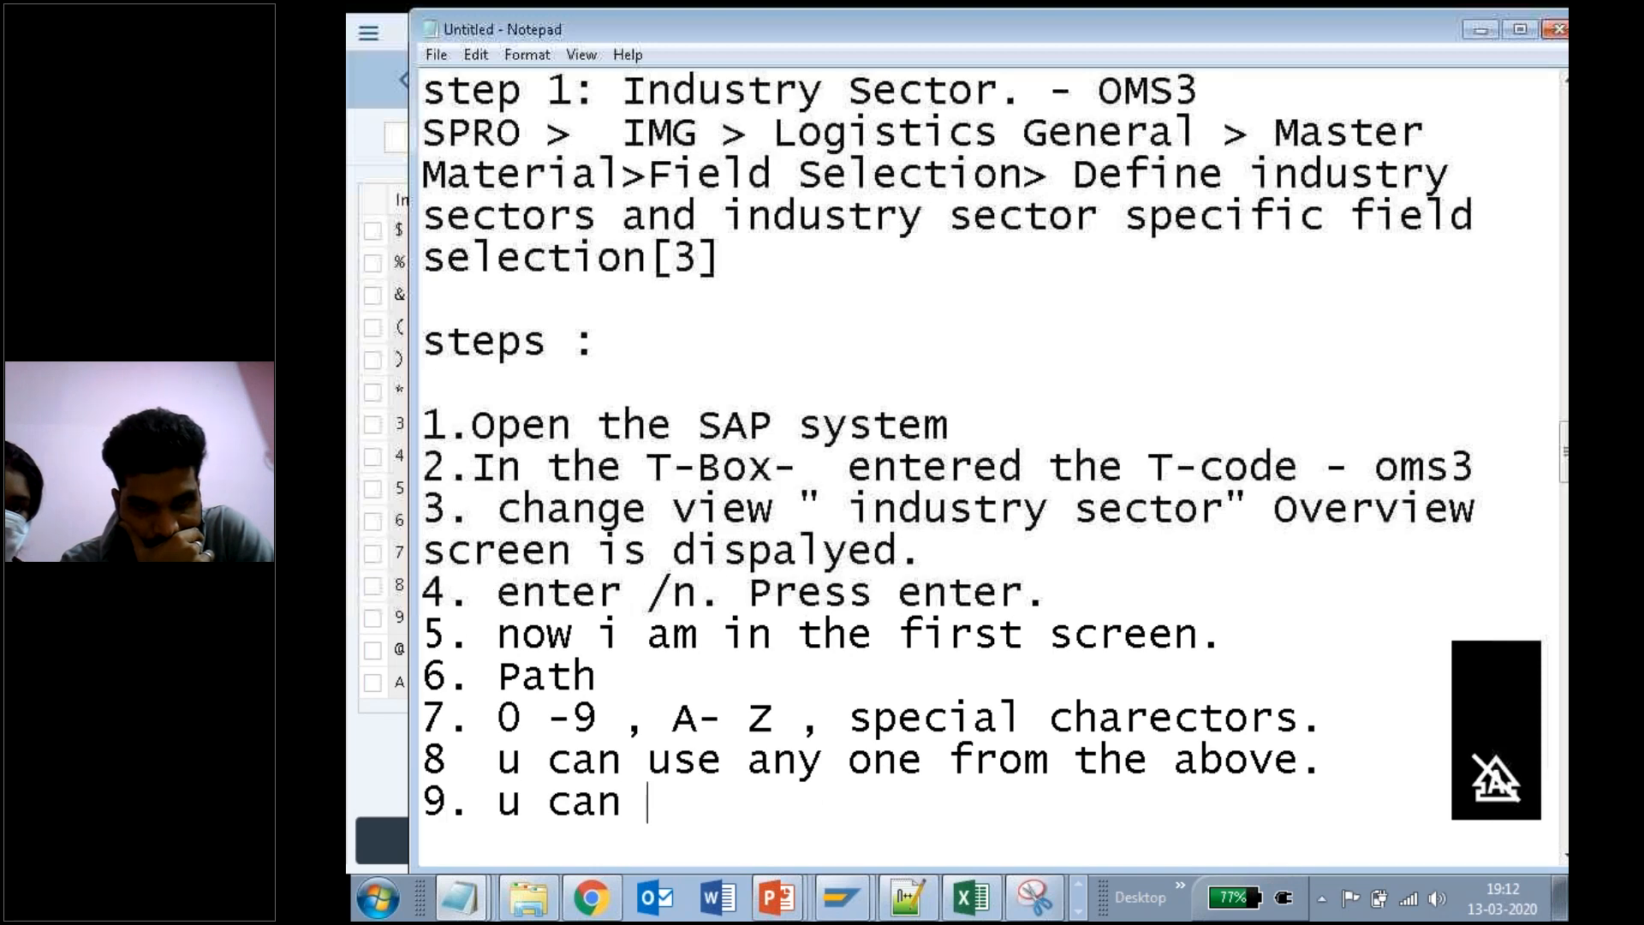
{"action": "key", "text": "BackSpace"}
{"action": "type", "text": "nt "}
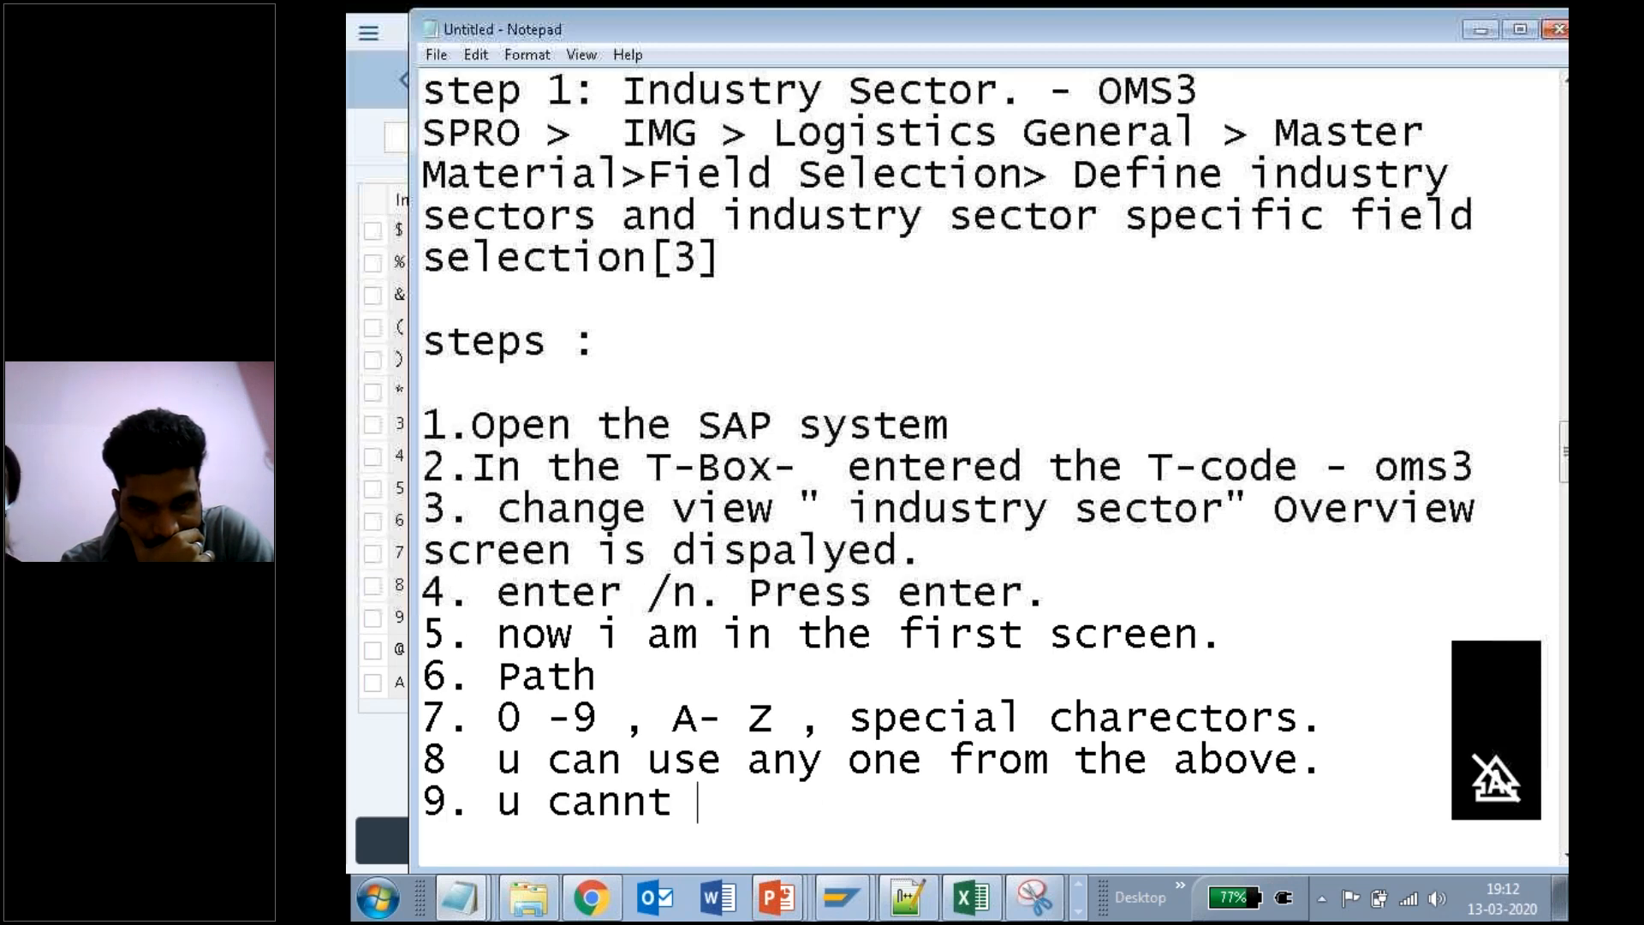
{"action": "type", "text": "use the the"}
{"action": "key", "text": "BackSpace"}
{"action": "key", "text": "BackSpace"}
{"action": "key", "text": "BackSpace"}
{"action": "type", "text": "reserved"}
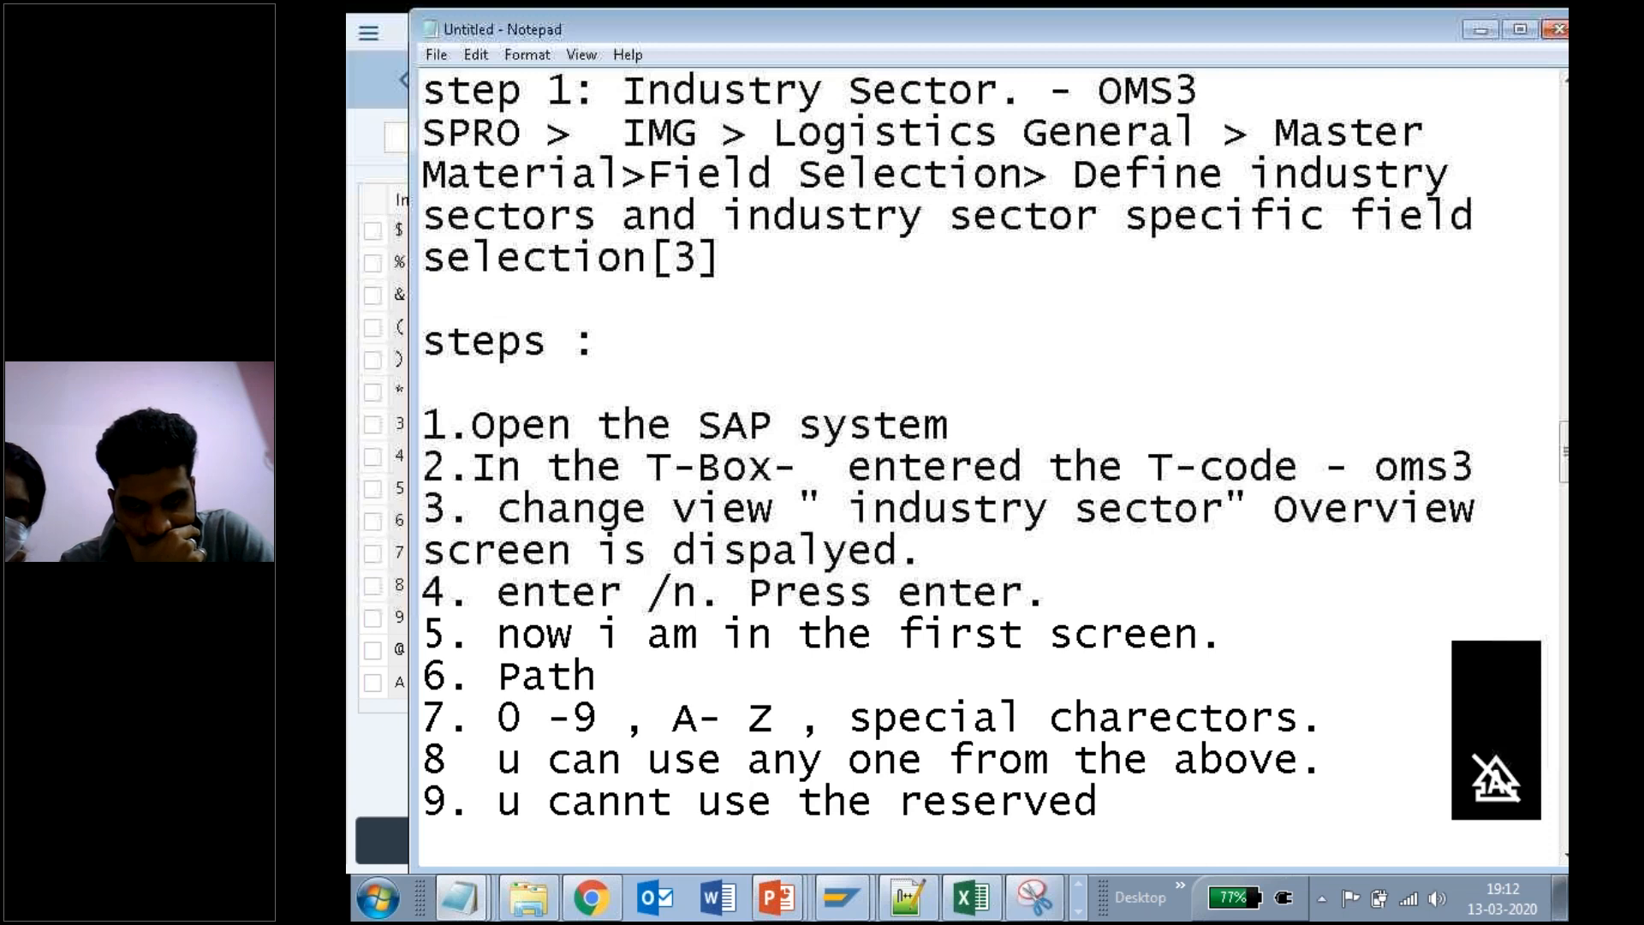
Step: Move the notes window fully into view and complete step 9 with "industry sector"
{"action": "double_click", "coordinate": [608, 29]}
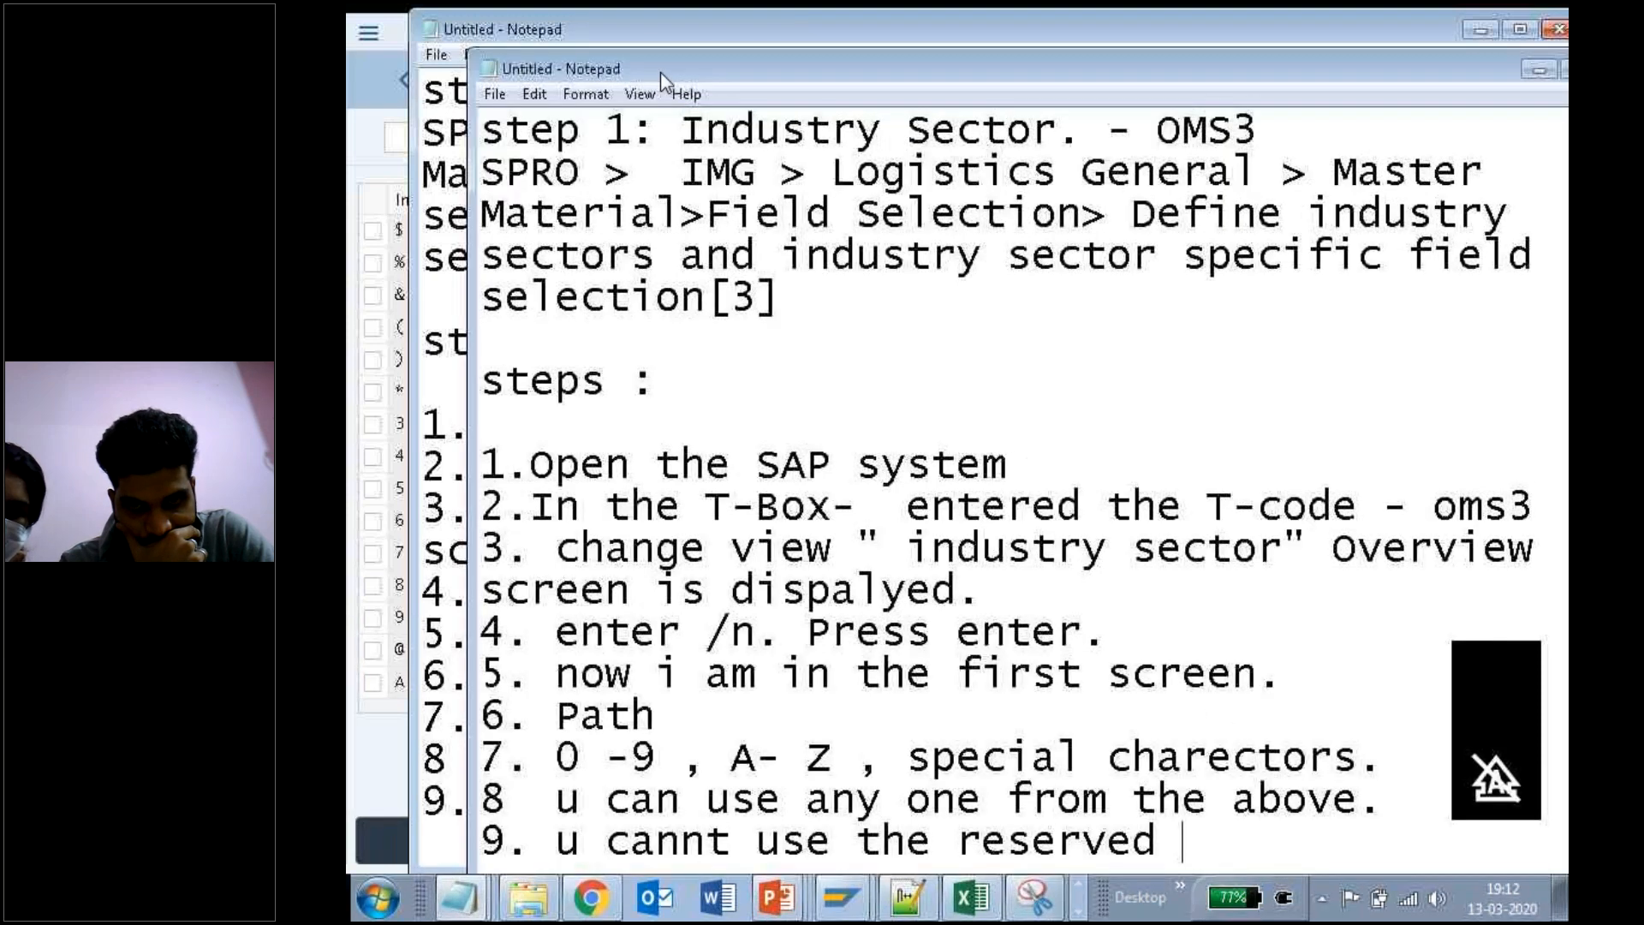
{"action": "left_click_drag", "start_coordinate": [660, 59], "coordinate": [566, 16]}
{"action": "type", "text": "industry secor"}
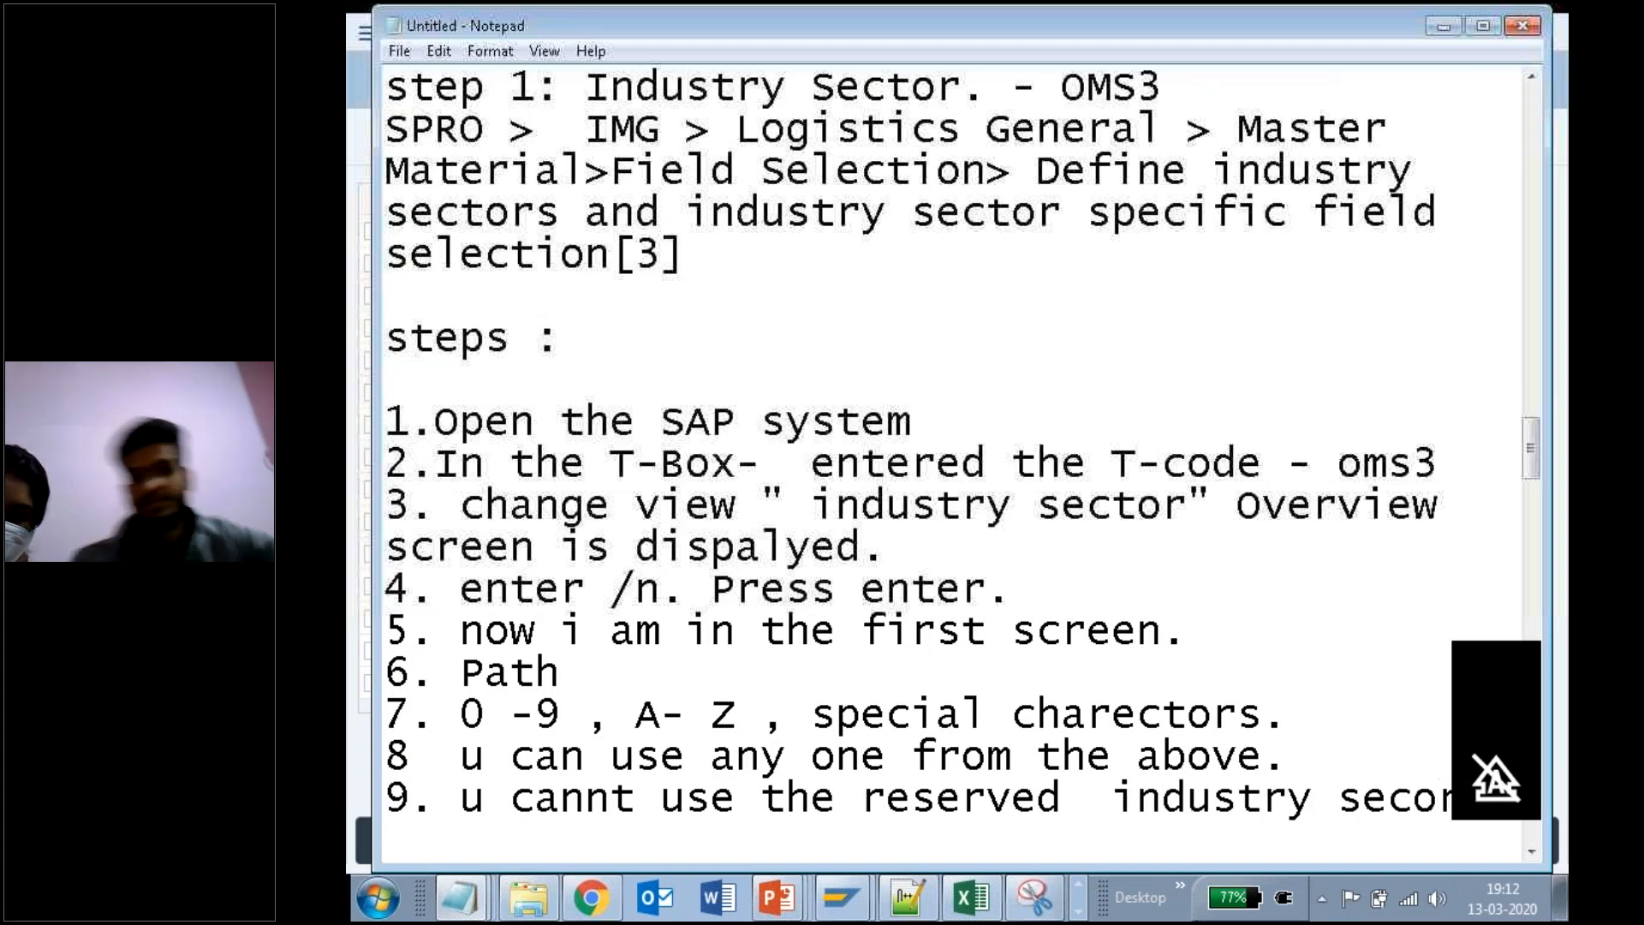
{"action": "key", "text": "BackSpace"}
{"action": "key", "text": "BackSpace"}
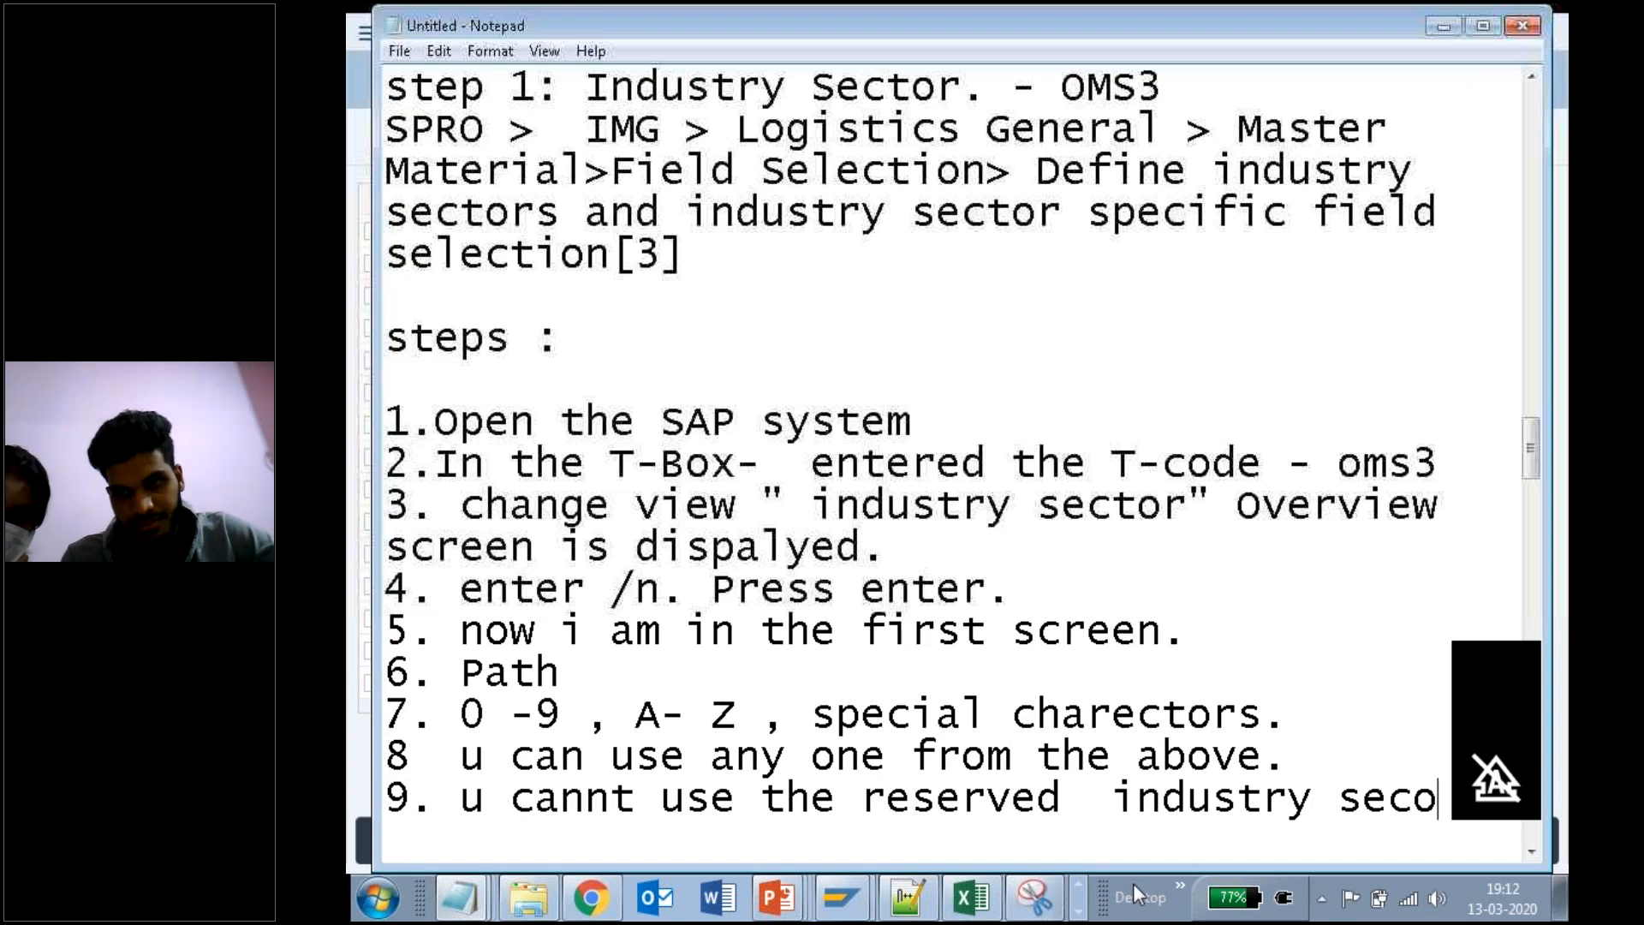
{"action": "type", "text": "to"}
Step: Switch to the SAP industry sectors overview, mark the existing key 3 and open the table for new entries
{"action": "left_click_drag", "start_coordinate": [513, 21], "coordinate": [668, 558]}
{"action": "left_click", "coordinate": [1216, 303]}
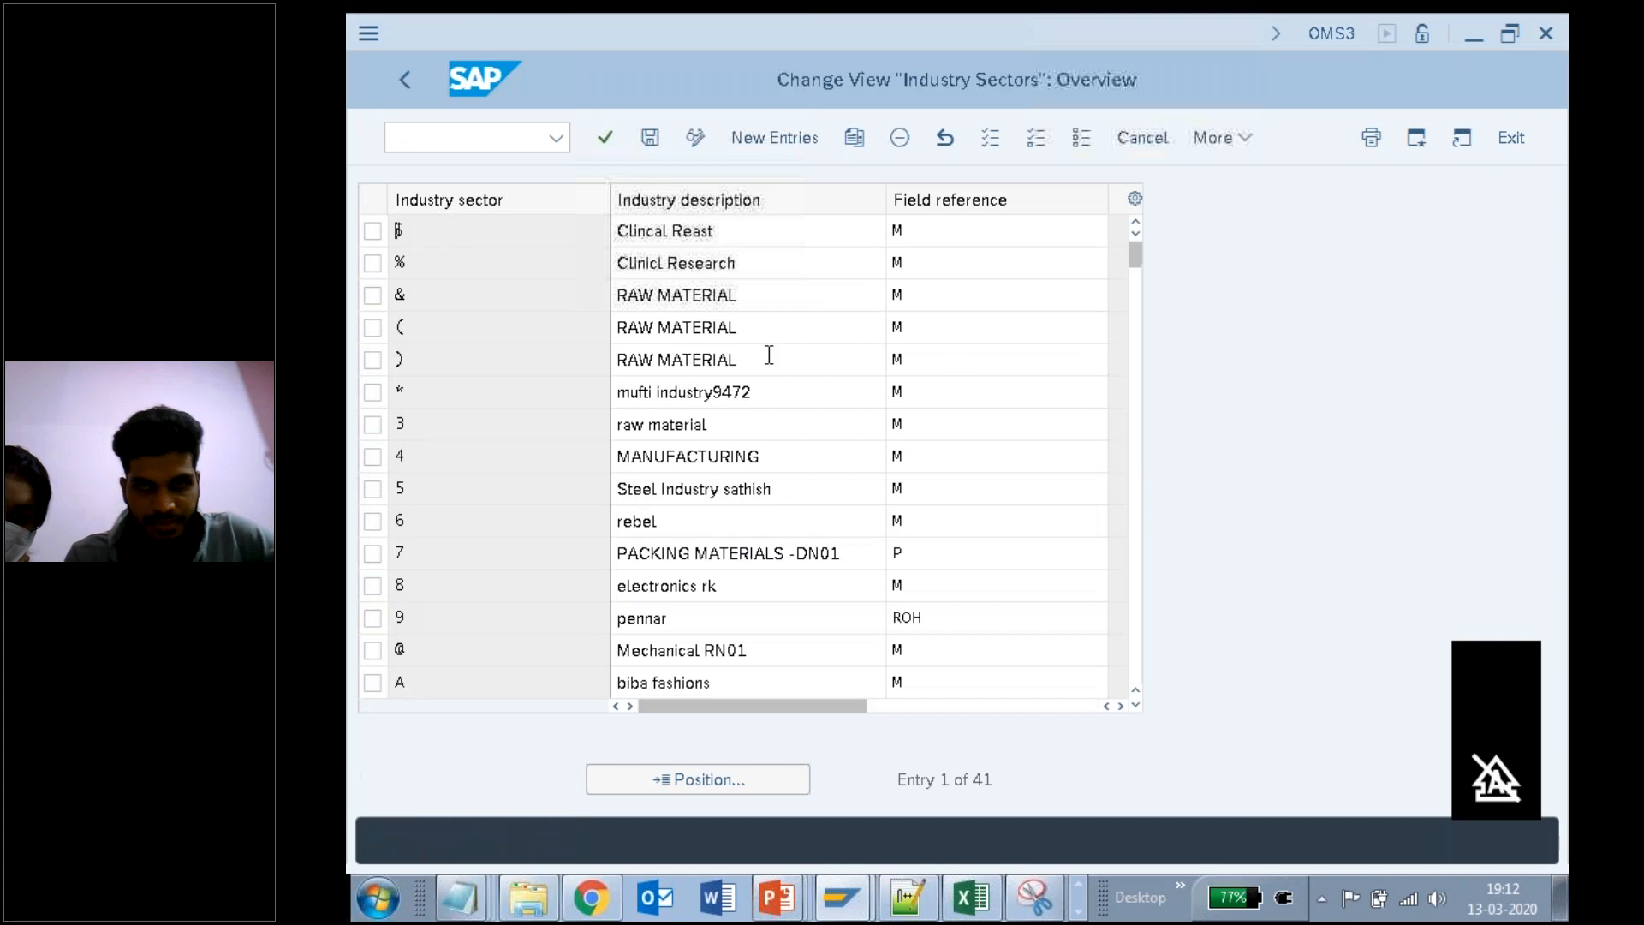
{"action": "left_click", "coordinate": [397, 424]}
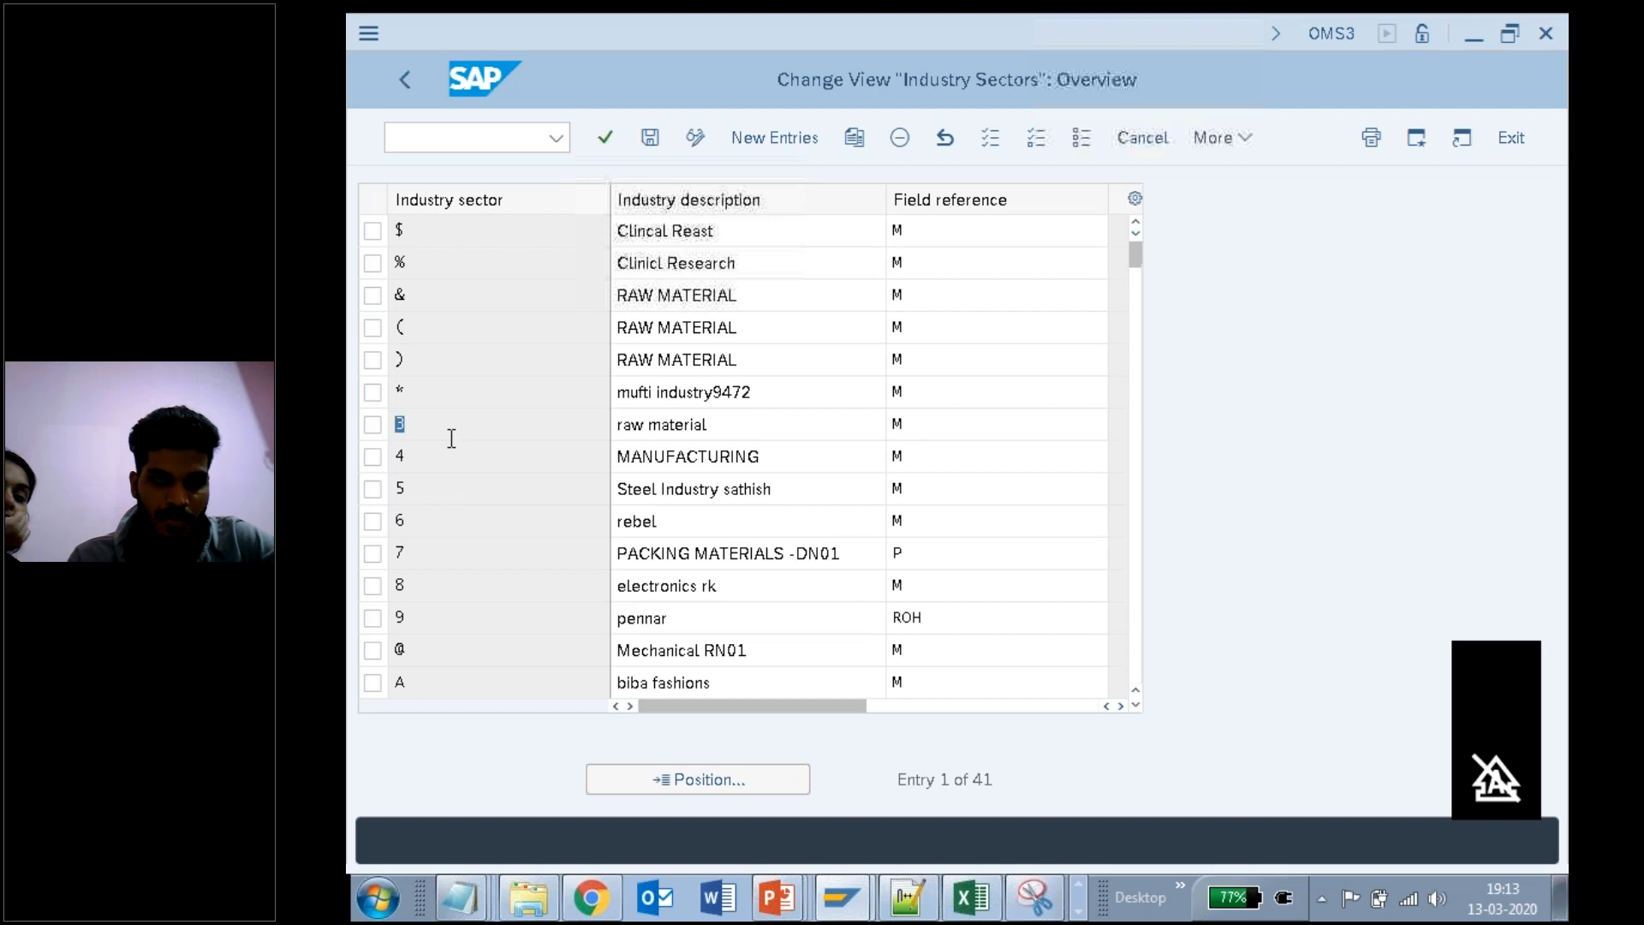
{"action": "left_click", "coordinate": [784, 137]}
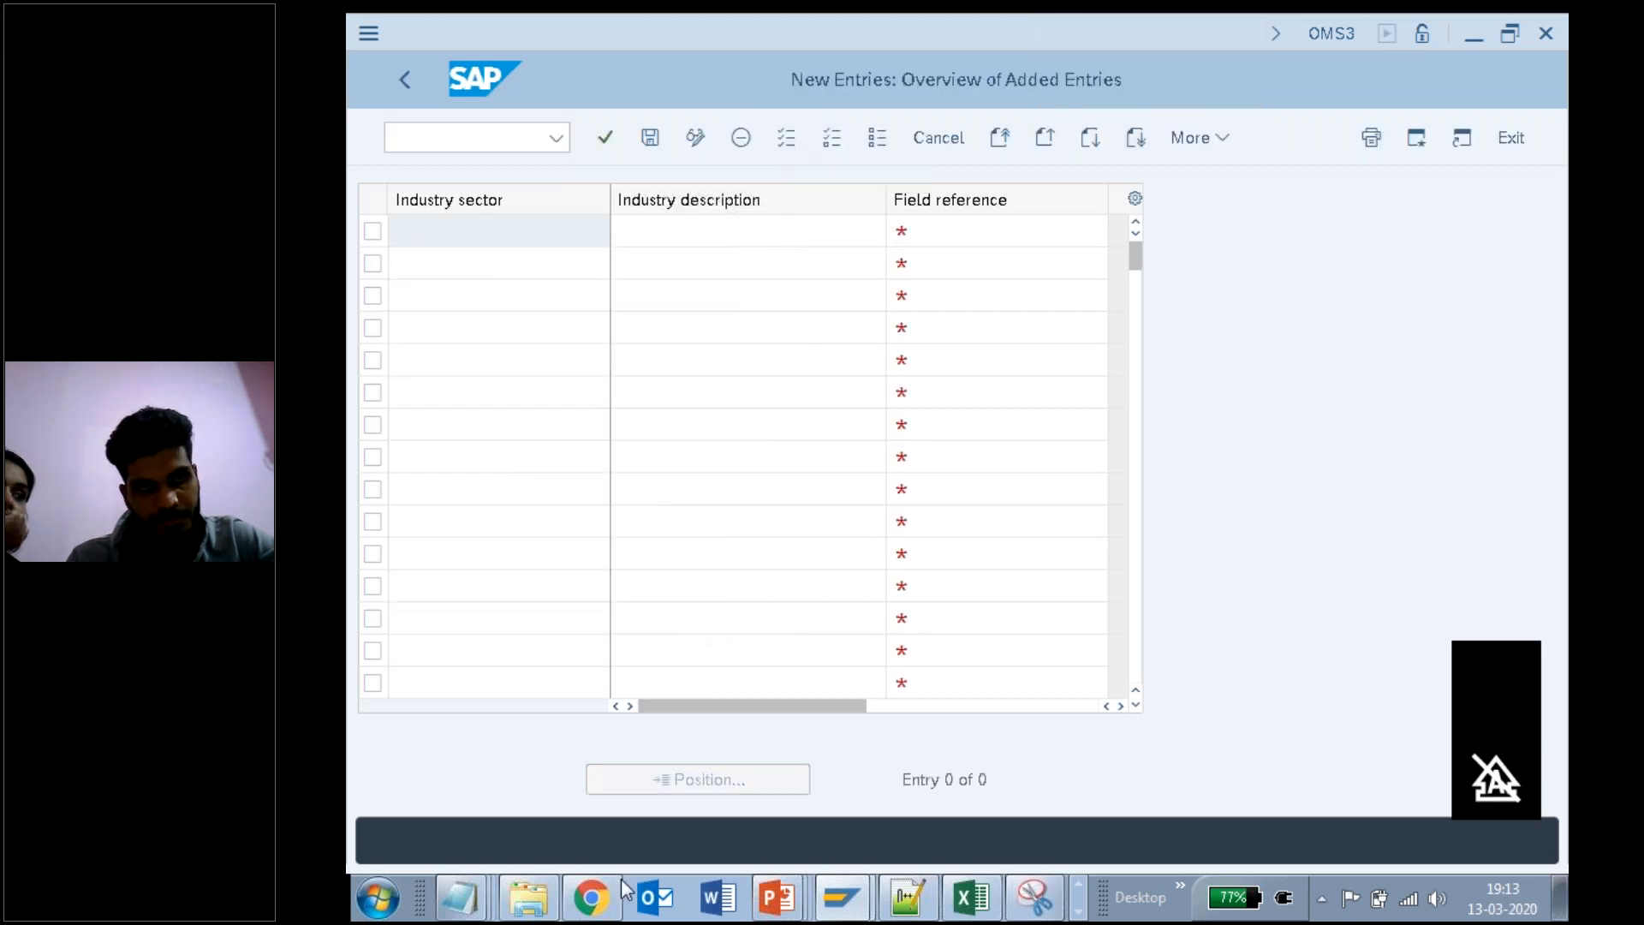
Step: Bring the Notepad notes back beside the SAP table and add step 10: "clicked on new Entries."
{"action": "mouse_move", "coordinate": [461, 897]}
{"action": "left_click", "coordinate": [482, 849]}
{"action": "left_click_drag", "start_coordinate": [843, 561], "coordinate": [1100, 79]}
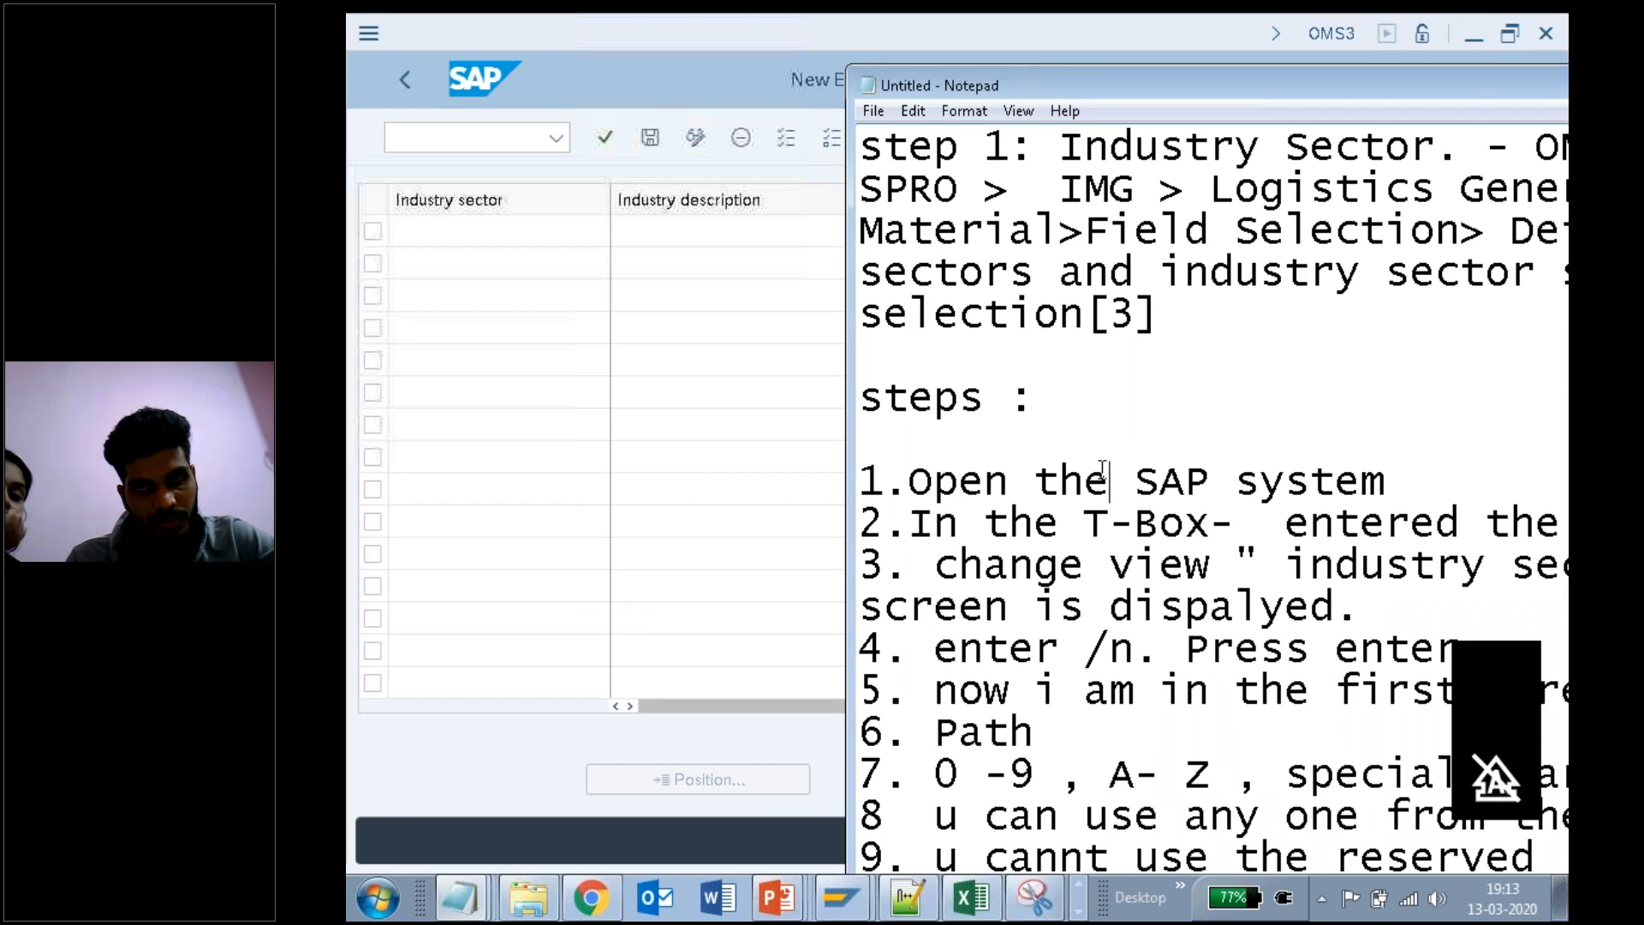
{"action": "scroll", "coordinate": [1102, 469], "scroll_direction": "down", "scroll_amount": 5}
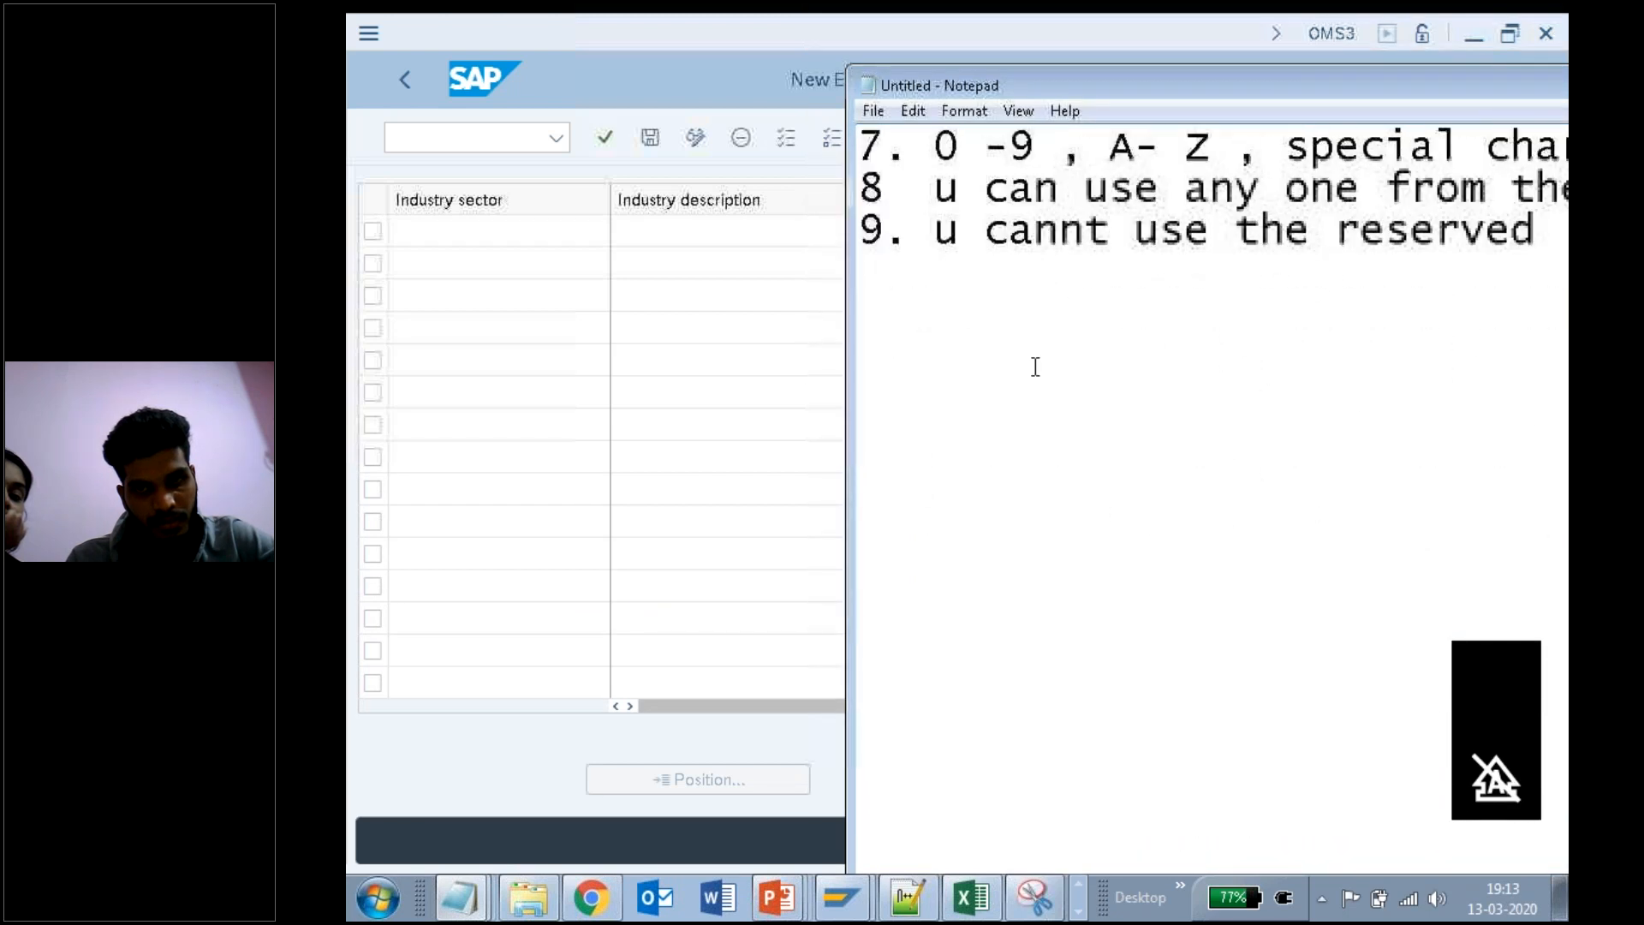
{"action": "left_click", "coordinate": [896, 286]}
{"action": "type", "text": "10. "}
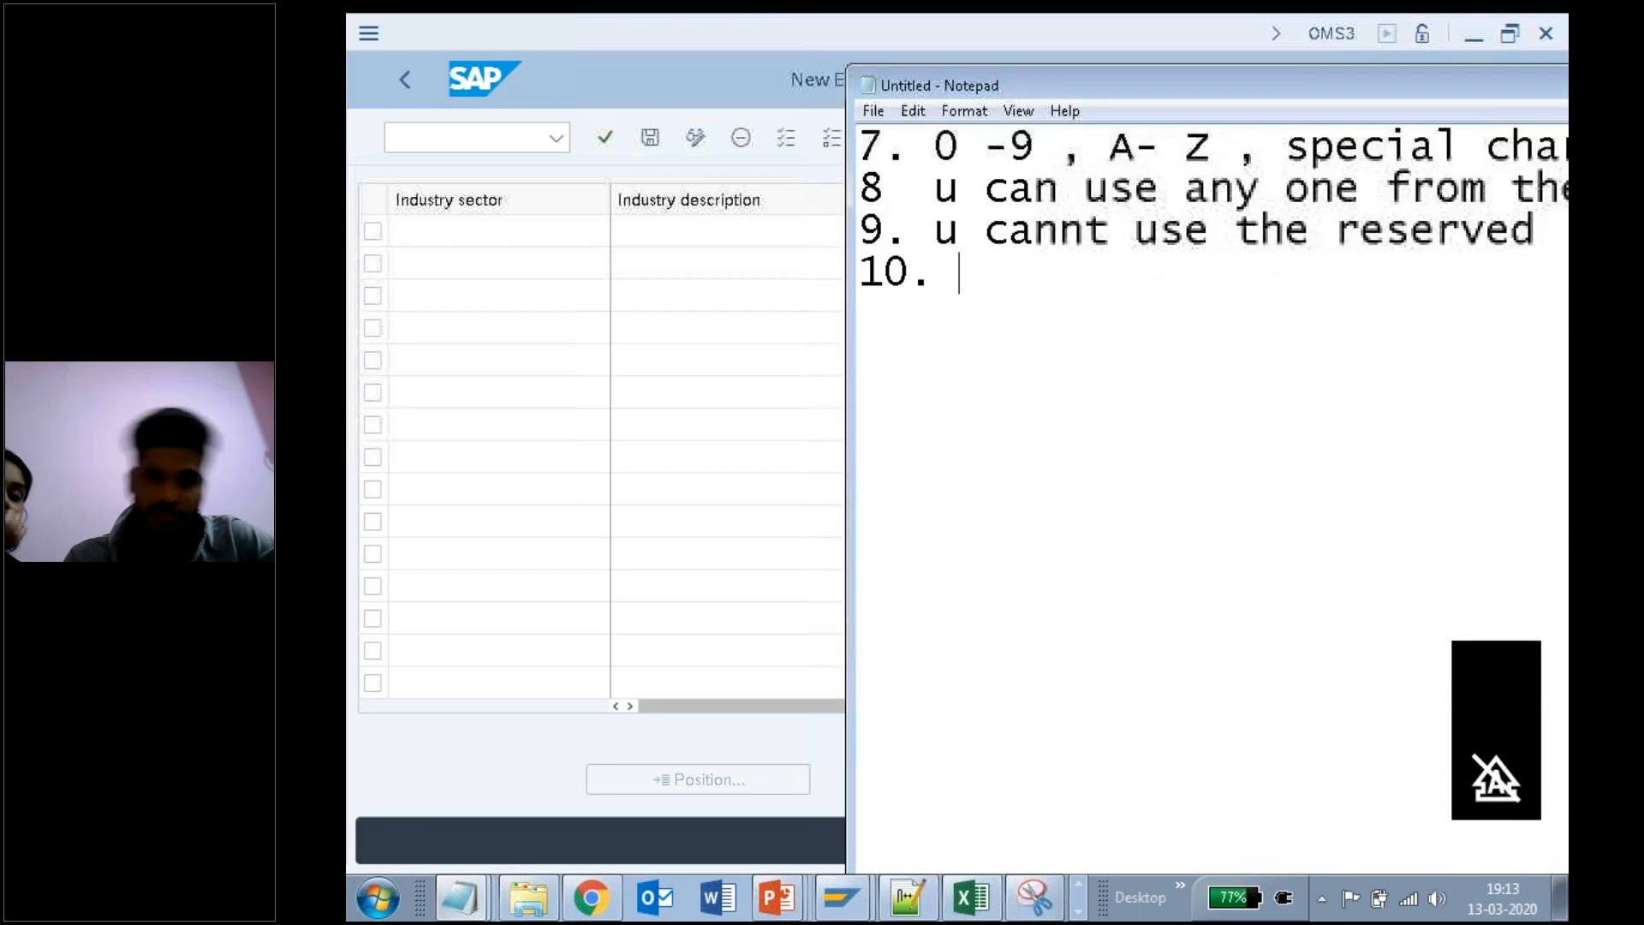
{"action": "type", "text": "clikce"}
{"action": "key", "text": "BackSpace"}
{"action": "key", "text": "BackSpace"}
{"action": "key", "text": "BackSpace"}
{"action": "type", "text": "cked on "}
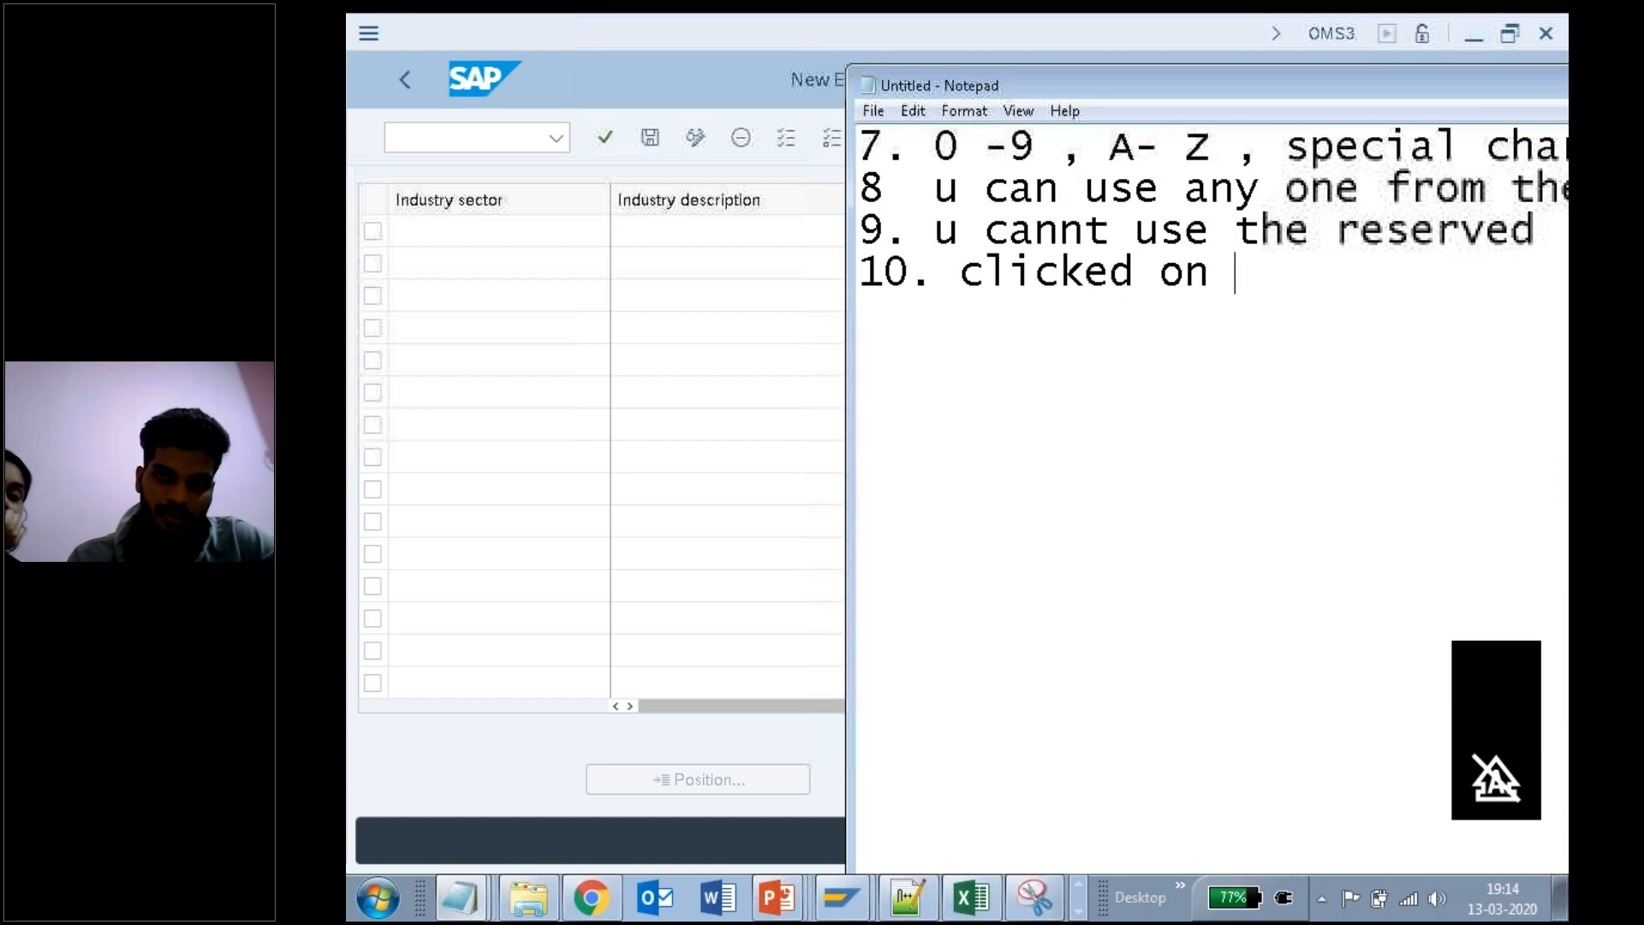
{"action": "type", "text": "new Ent"}
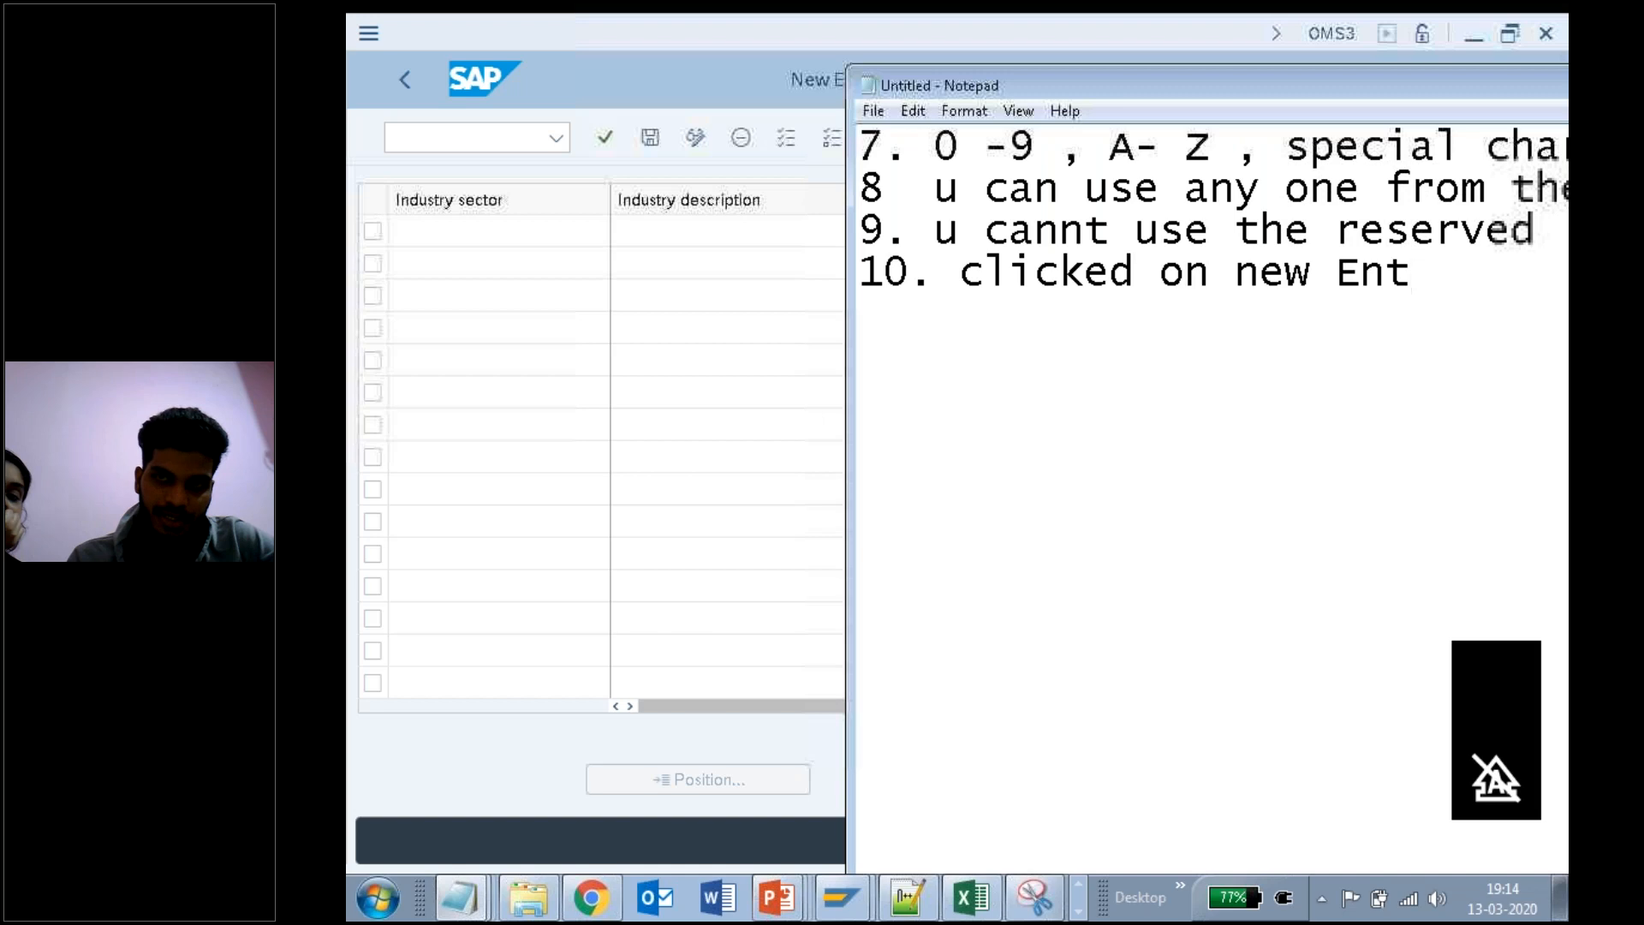
{"action": "type", "text": "ries."}
Step: Add step 11 to the notes: industry sector- "2"
{"action": "key", "text": "Return"}
{"action": "type", "text": "11."}
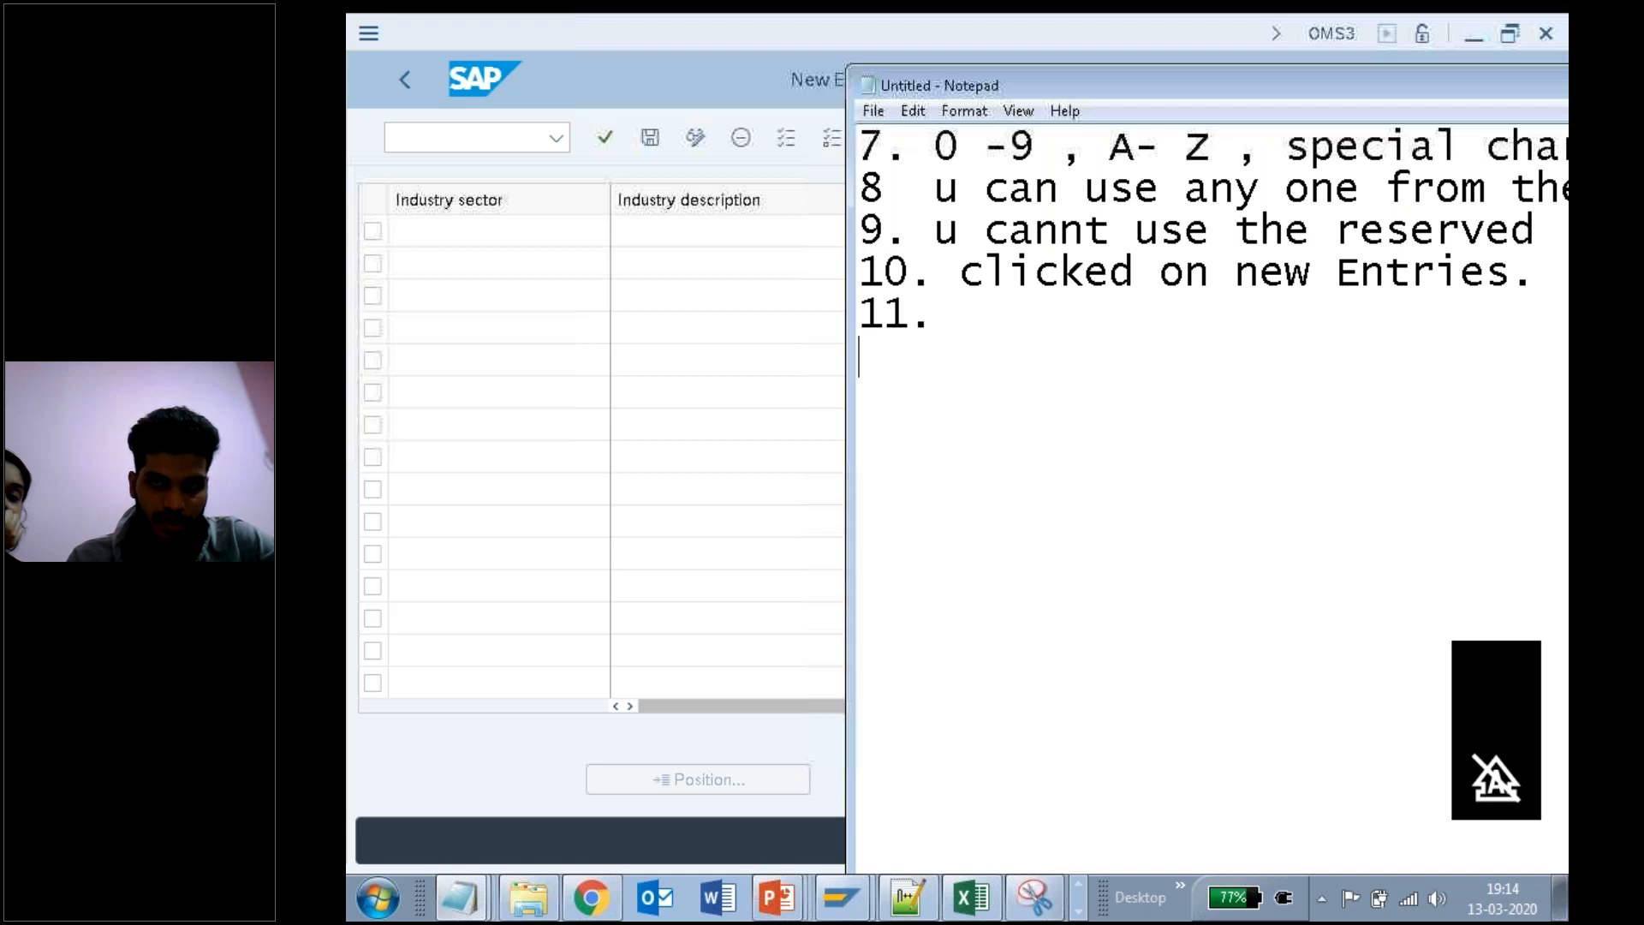
{"action": "type", "text": " in"}
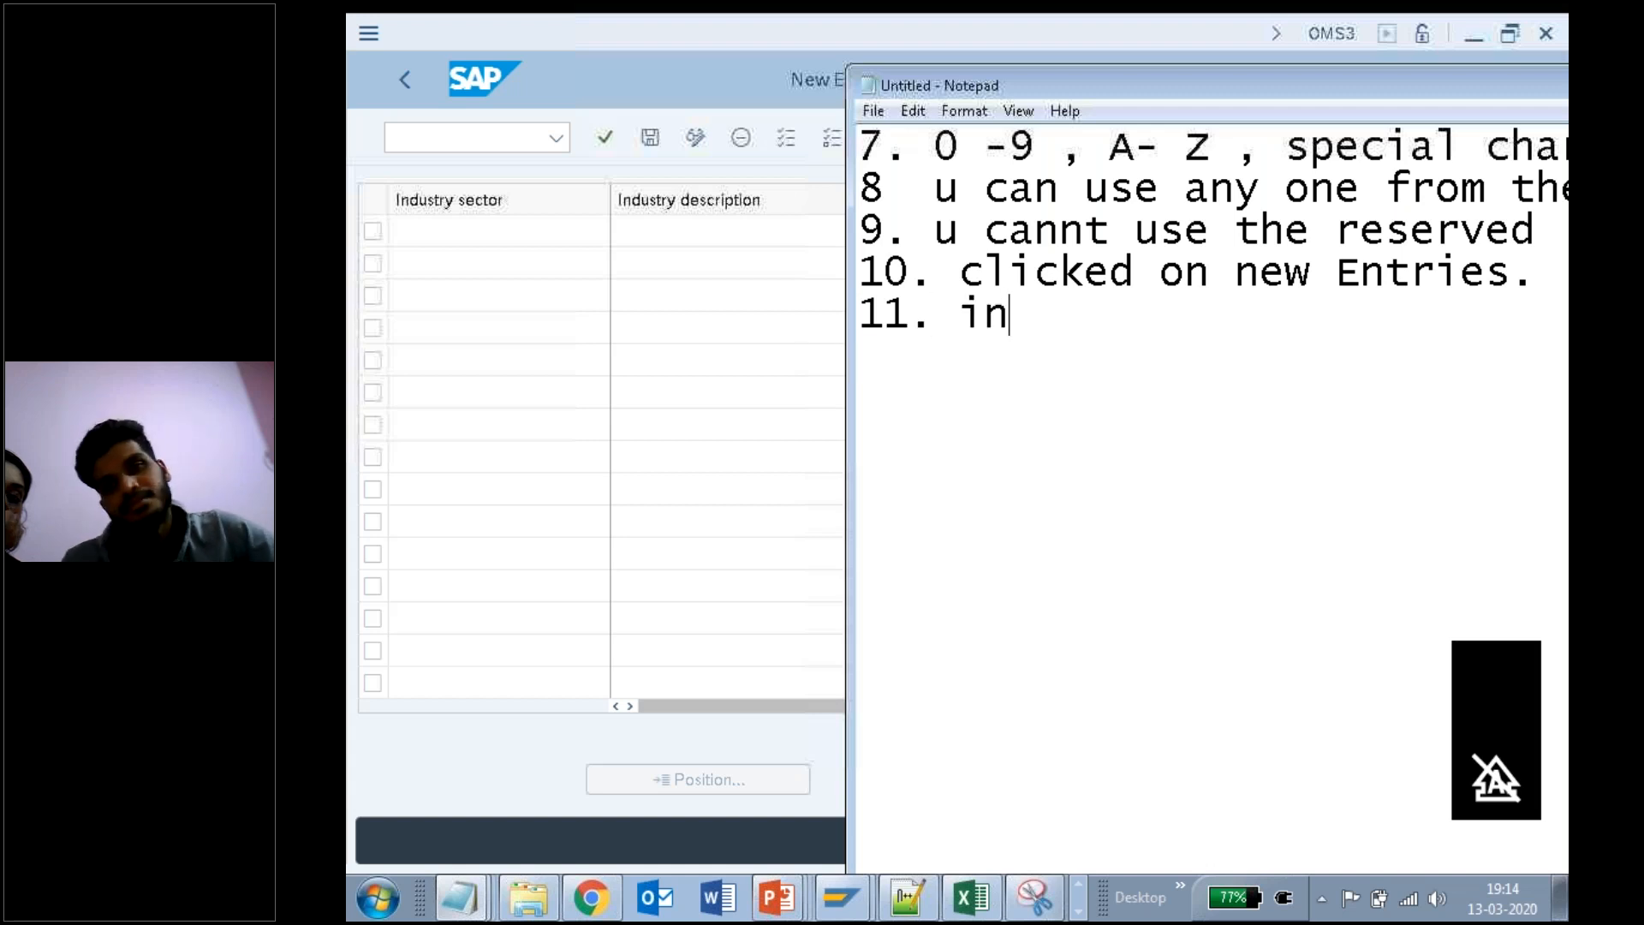
{"action": "type", "text": "dustry se"}
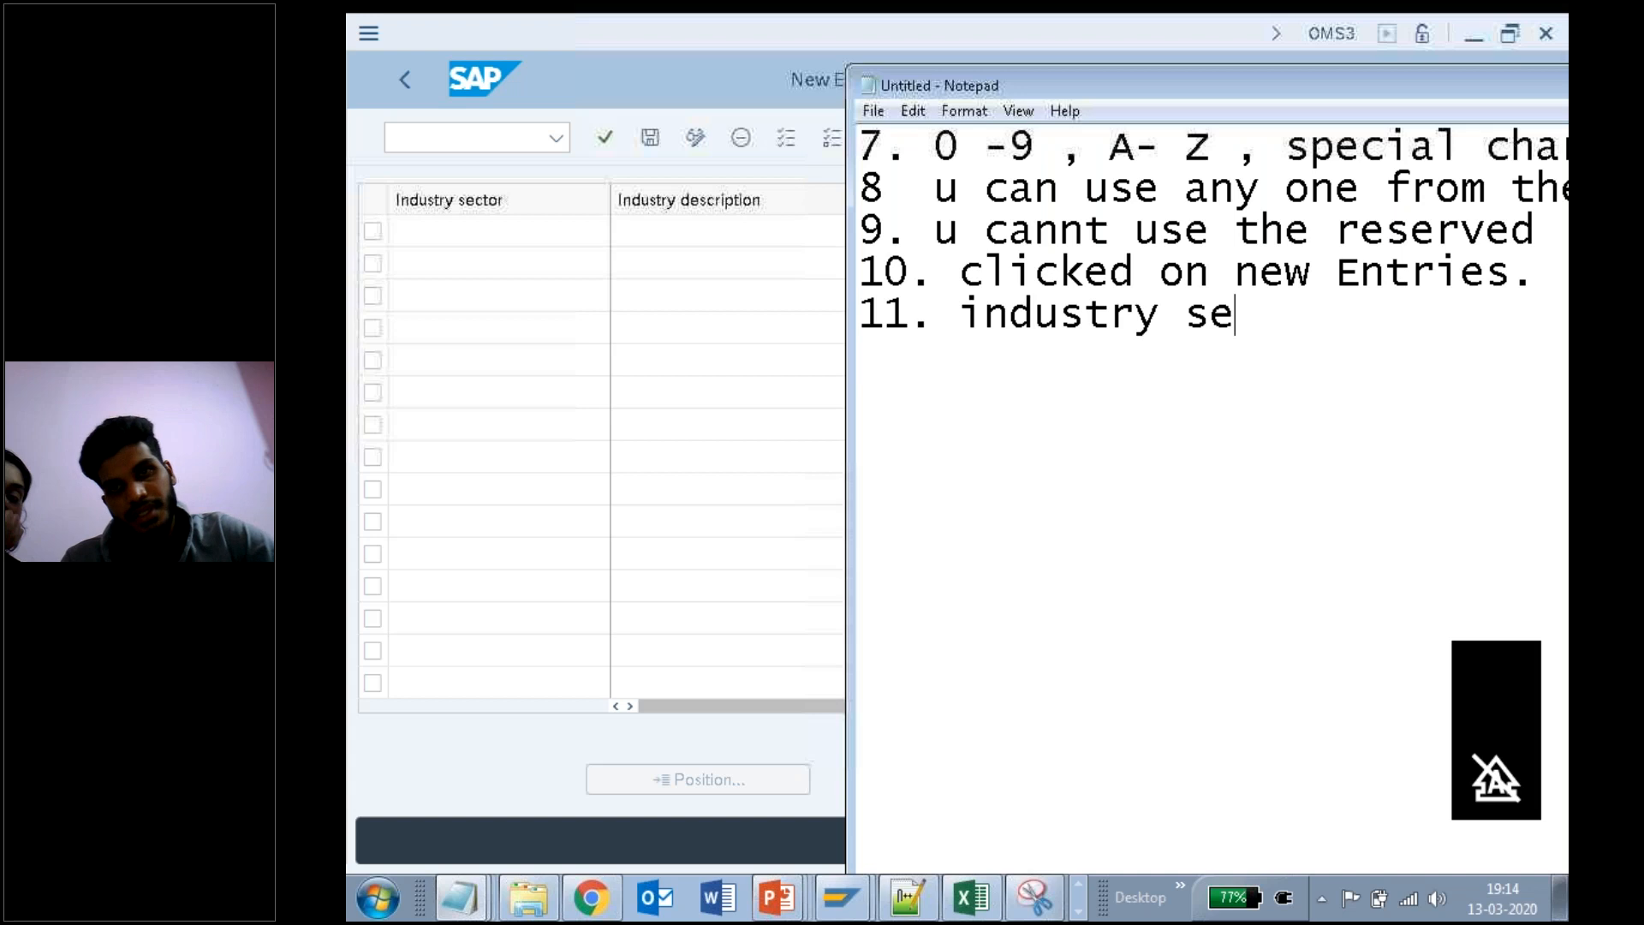
{"action": "type", "text": "ctor-  "}
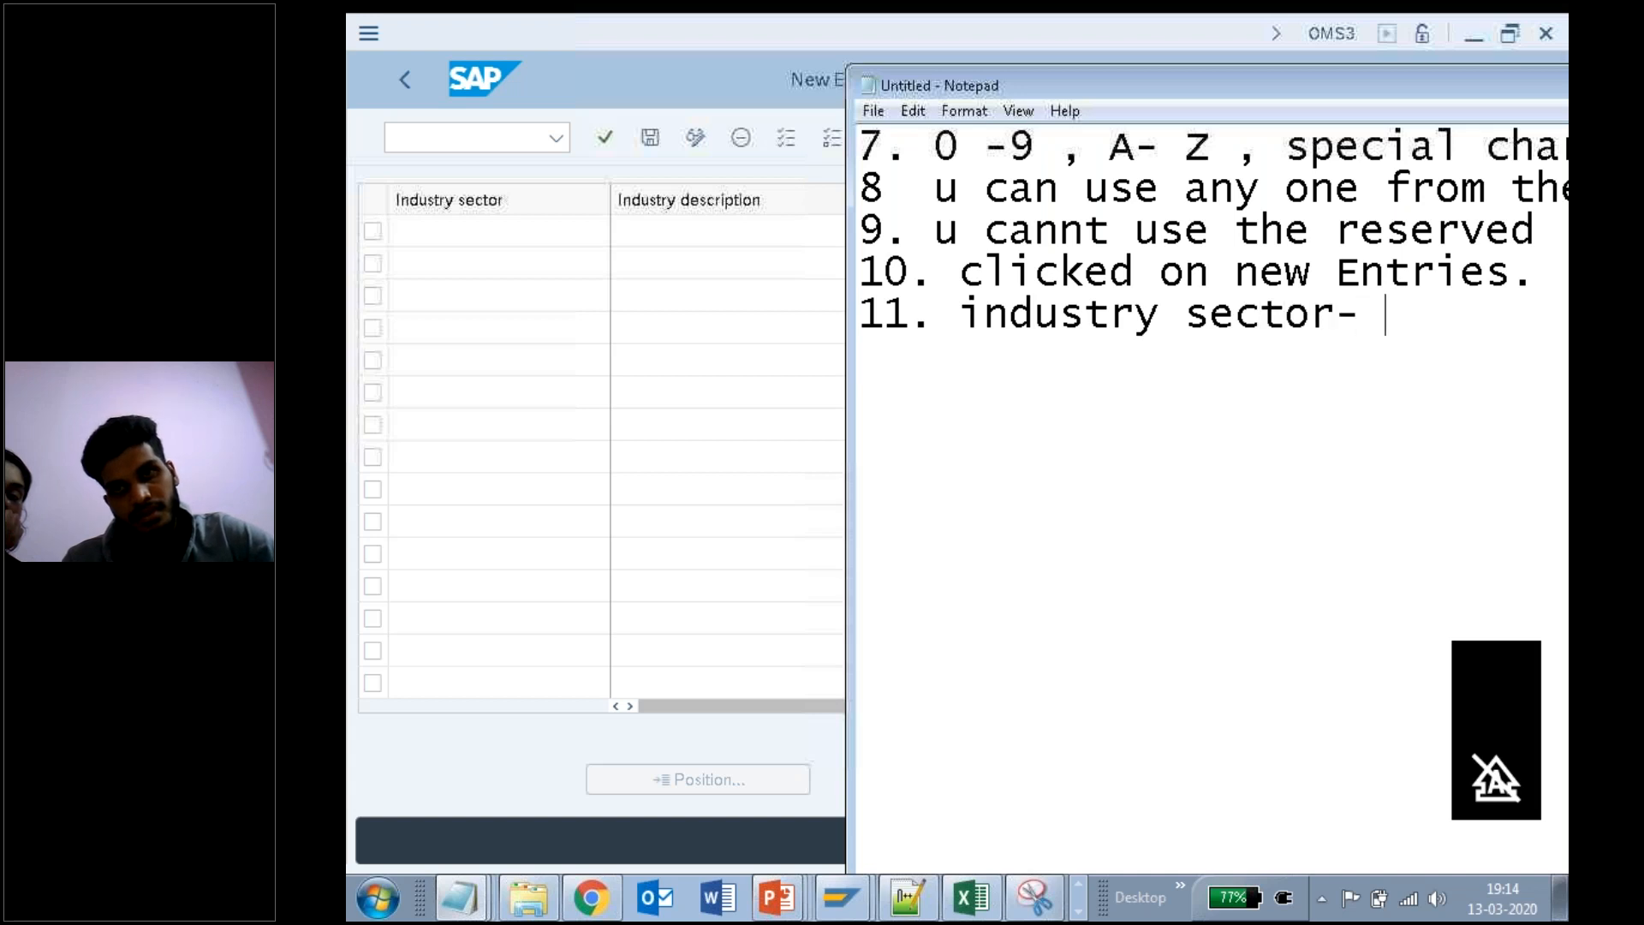
{"action": "type", "text": "\"2"}
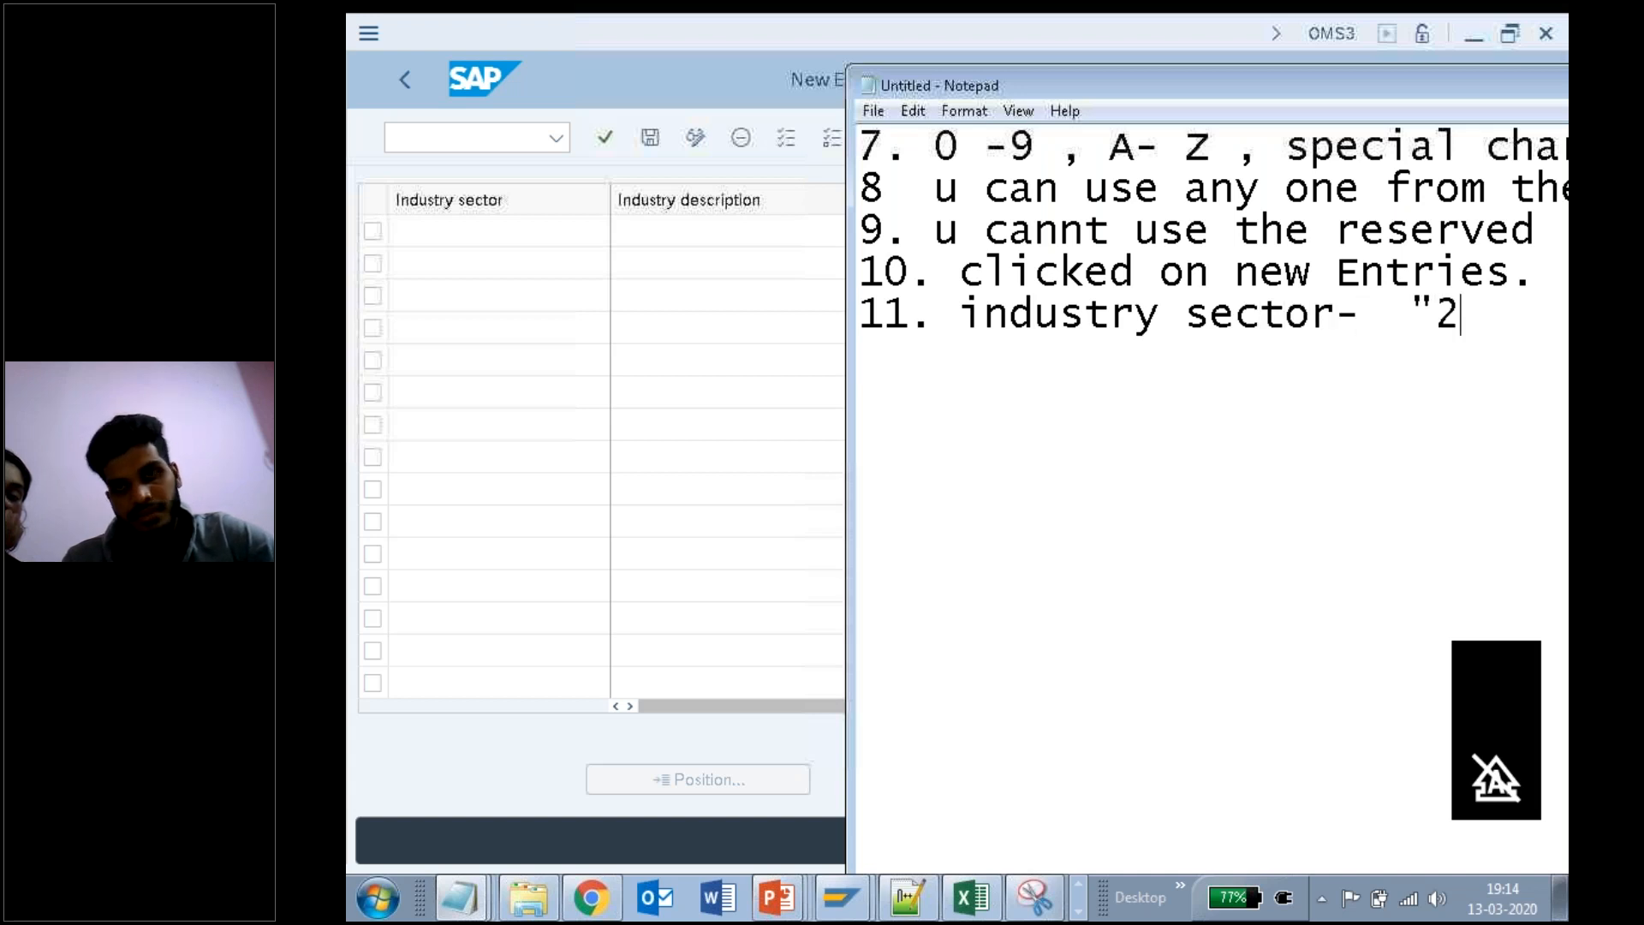
{"action": "type", "text": "\""}
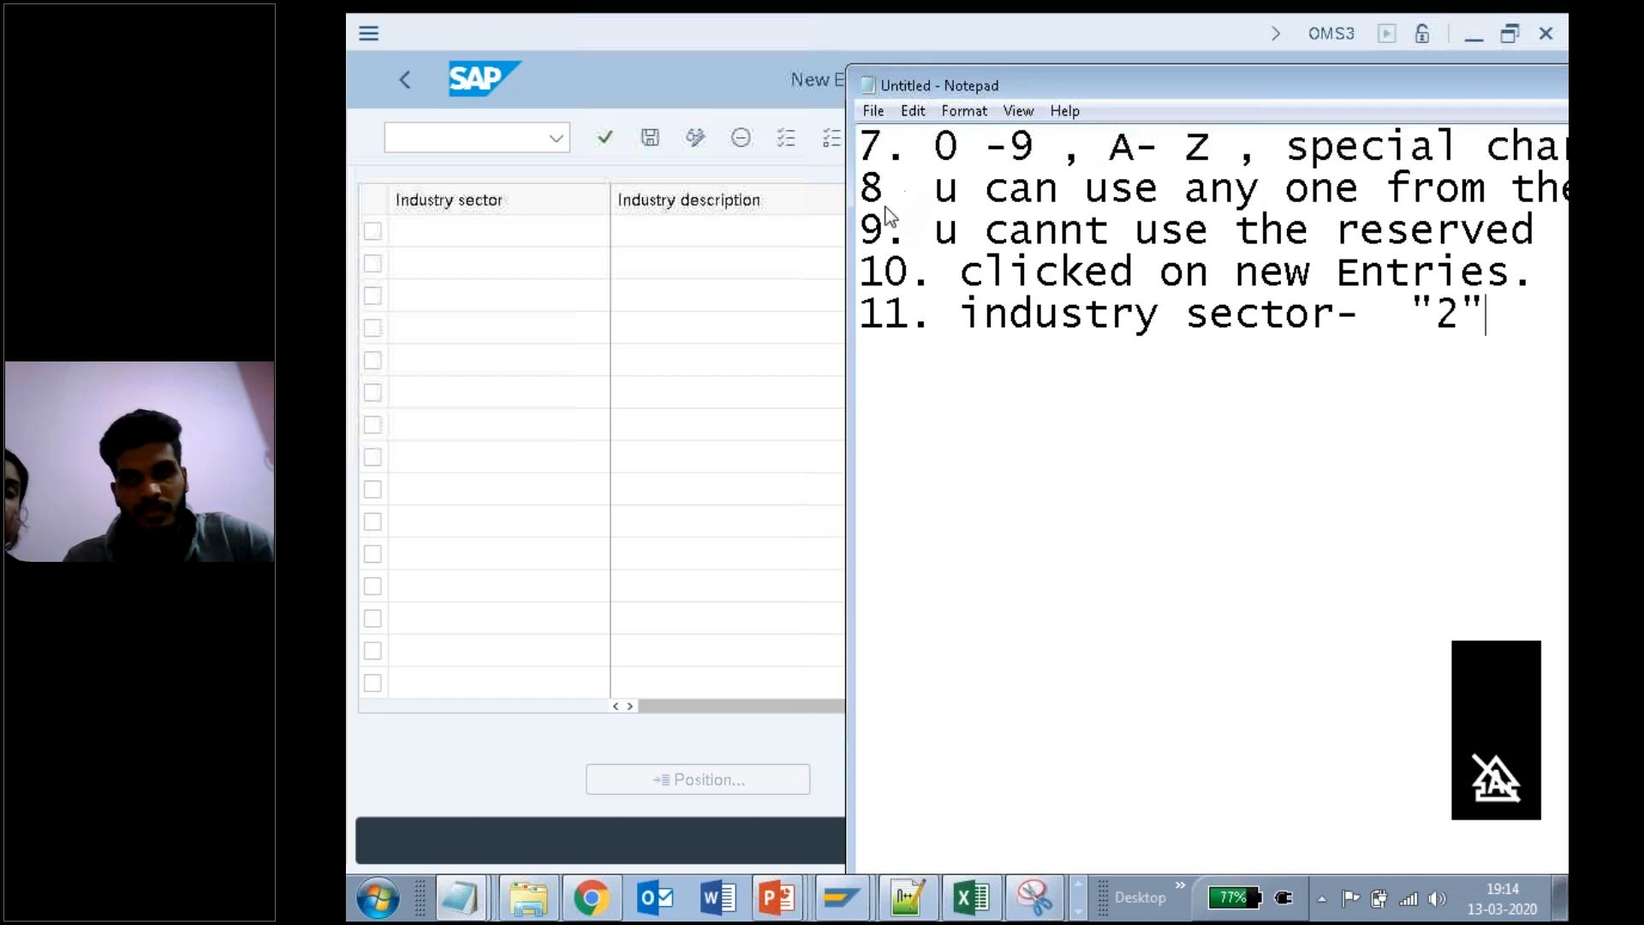
Step: Switch to SAP and enter 2 as the industry sector in the first new row
{"action": "left_click_drag", "start_coordinate": [1136, 101], "coordinate": [840, 243]}
{"action": "left_click", "coordinate": [472, 241]}
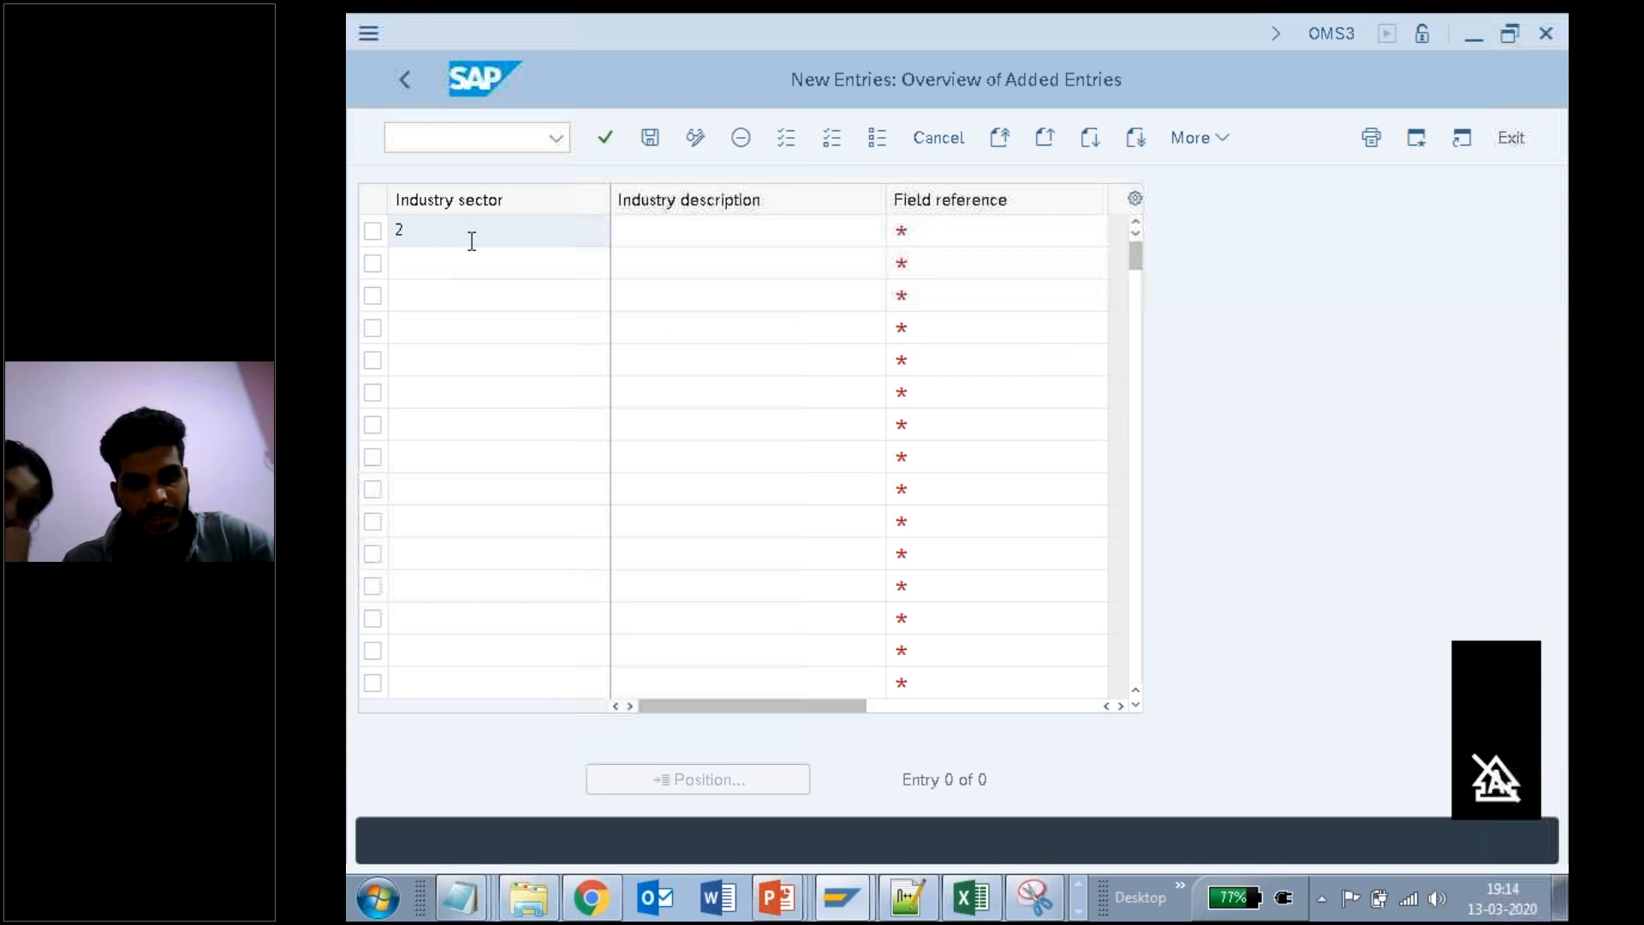
Step: Return to the Notepad notes, begin step 12 and move the window below the first row of the SAP table
{"action": "mouse_move", "coordinate": [460, 897]}
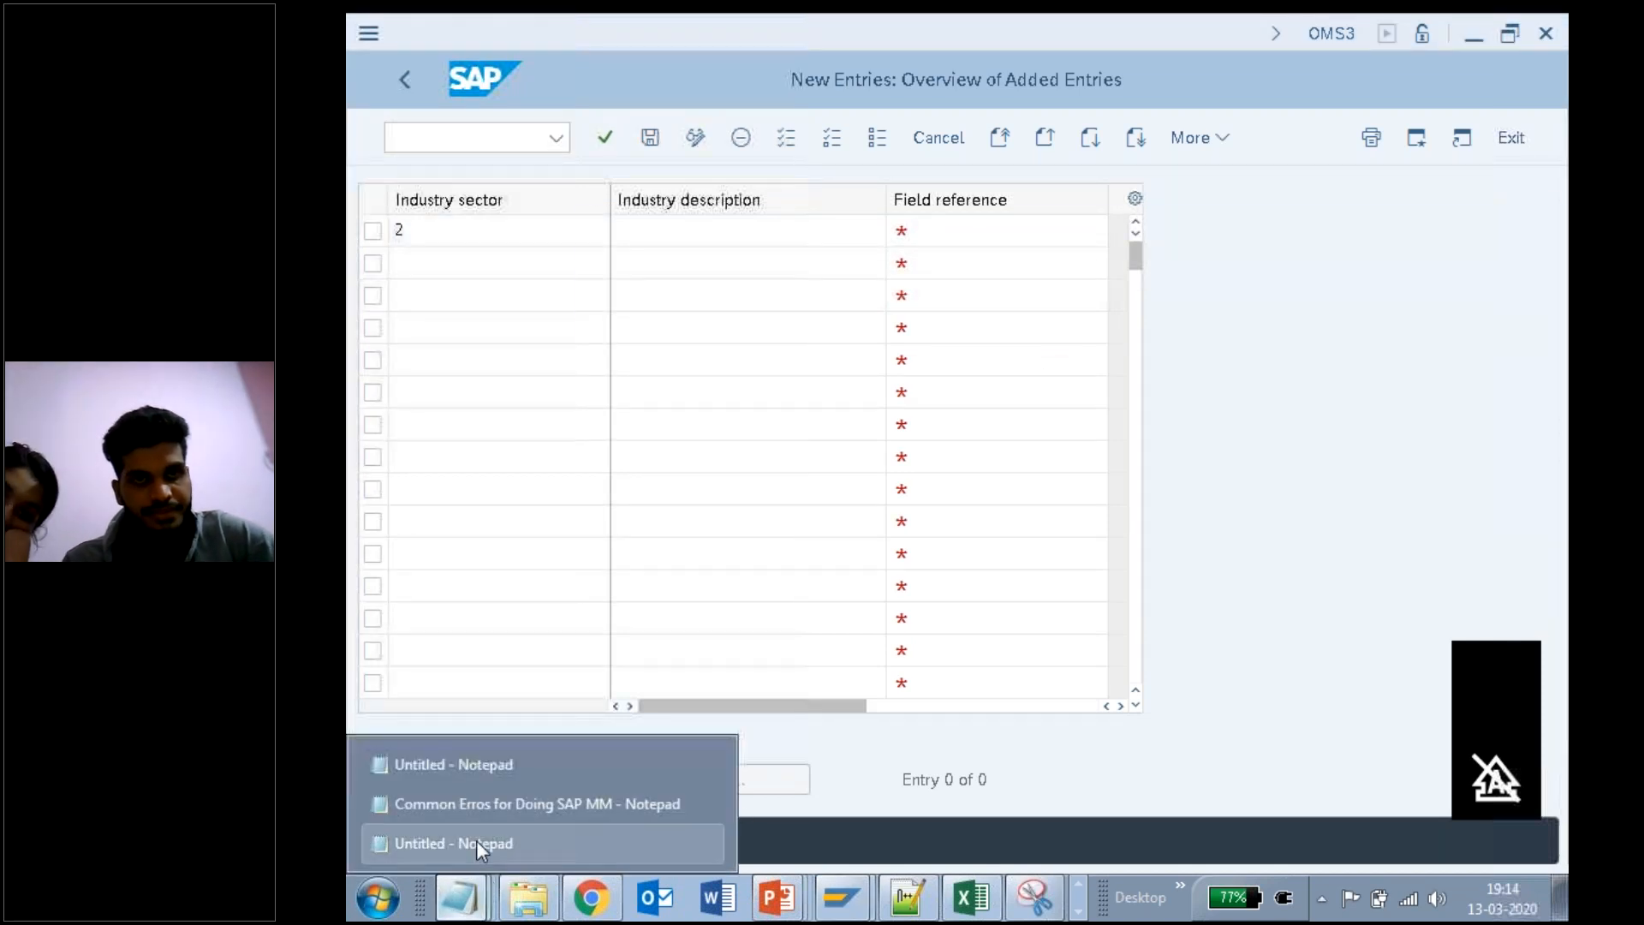
{"action": "left_click", "coordinate": [477, 842]}
{"action": "key", "text": "Return"}
{"action": "type", "text": "12."}
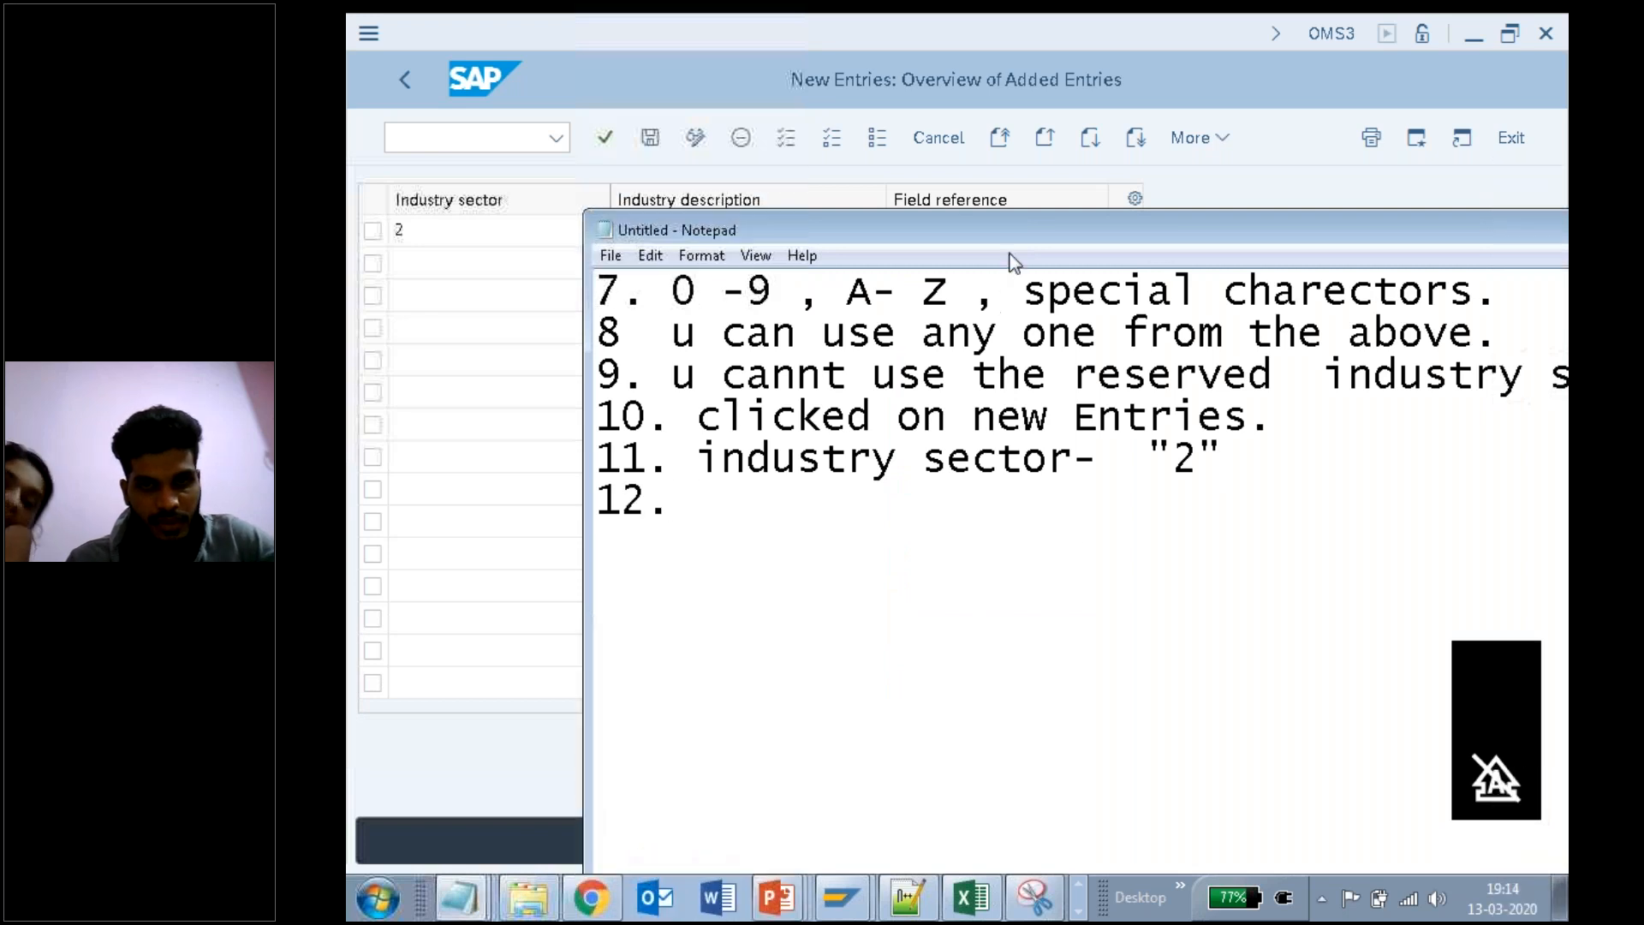
{"action": "left_click_drag", "start_coordinate": [1015, 233], "coordinate": [892, 323]}
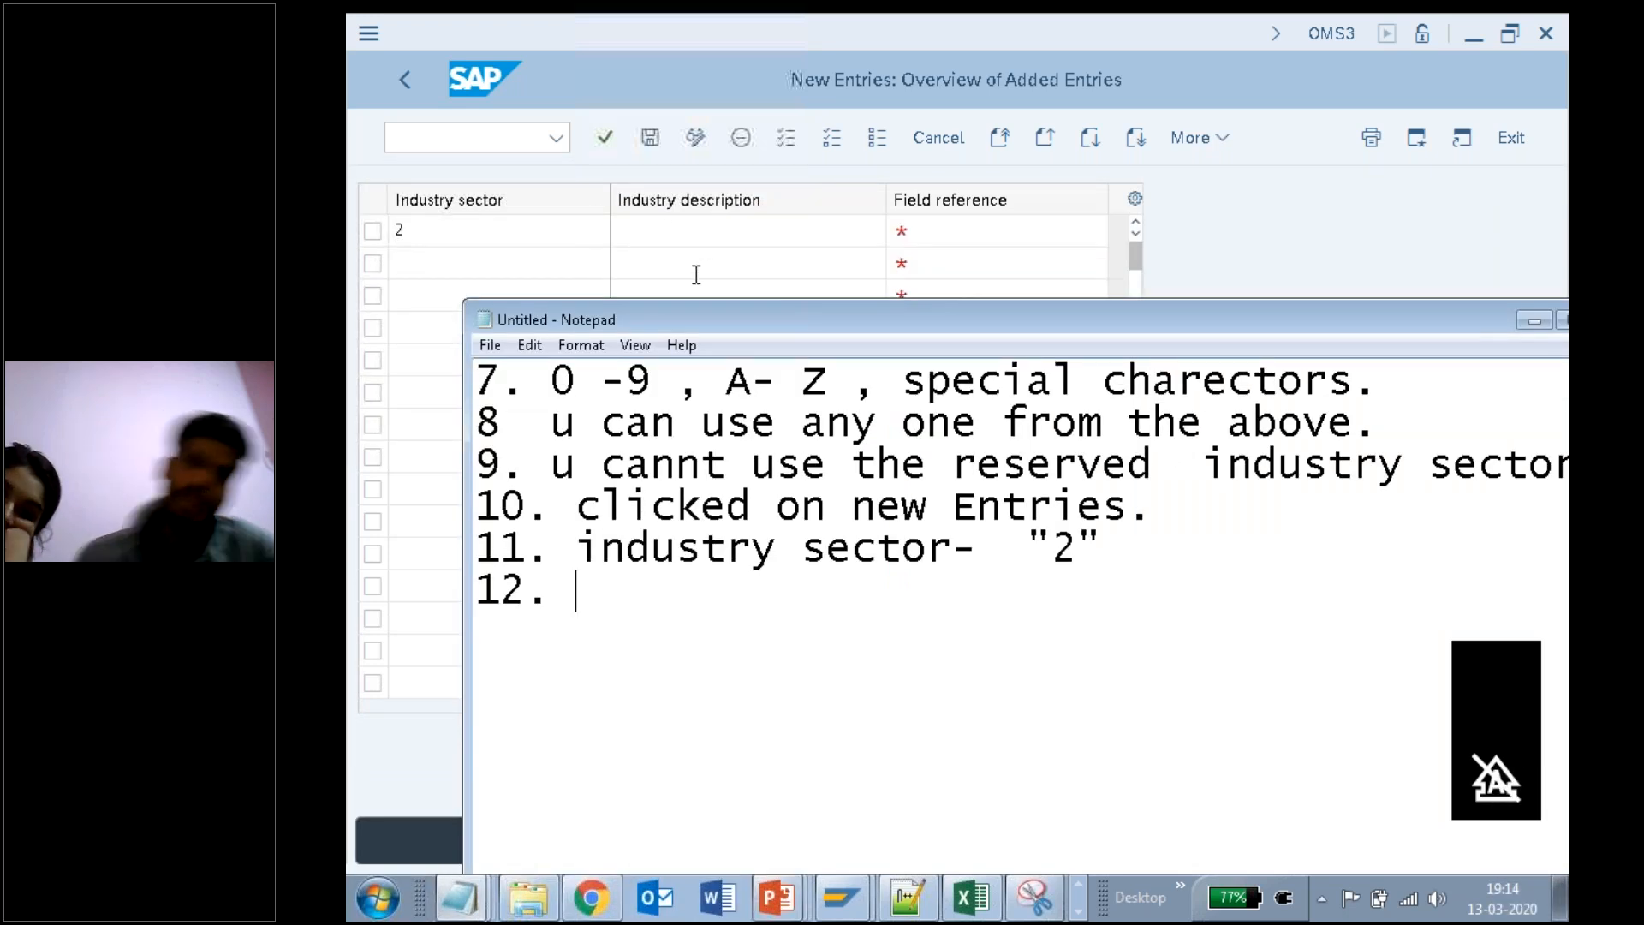
Step: Write "industry description- as u like" as the text of step 12
{"action": "type", "text": "indust"}
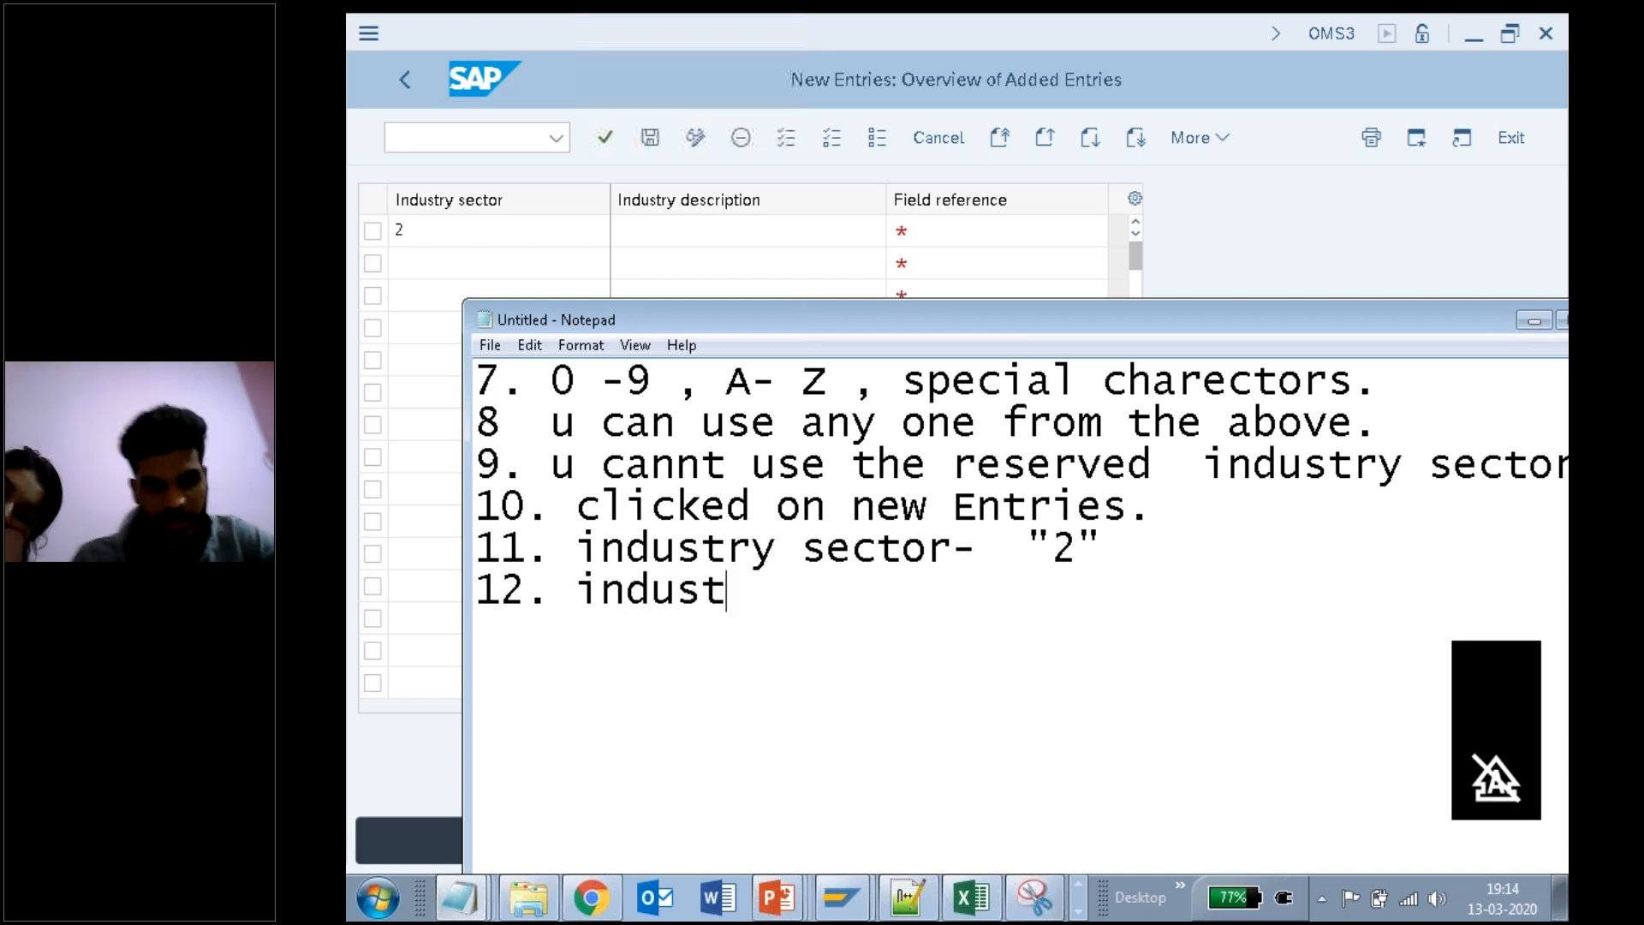
{"action": "type", "text": "ry descripti"}
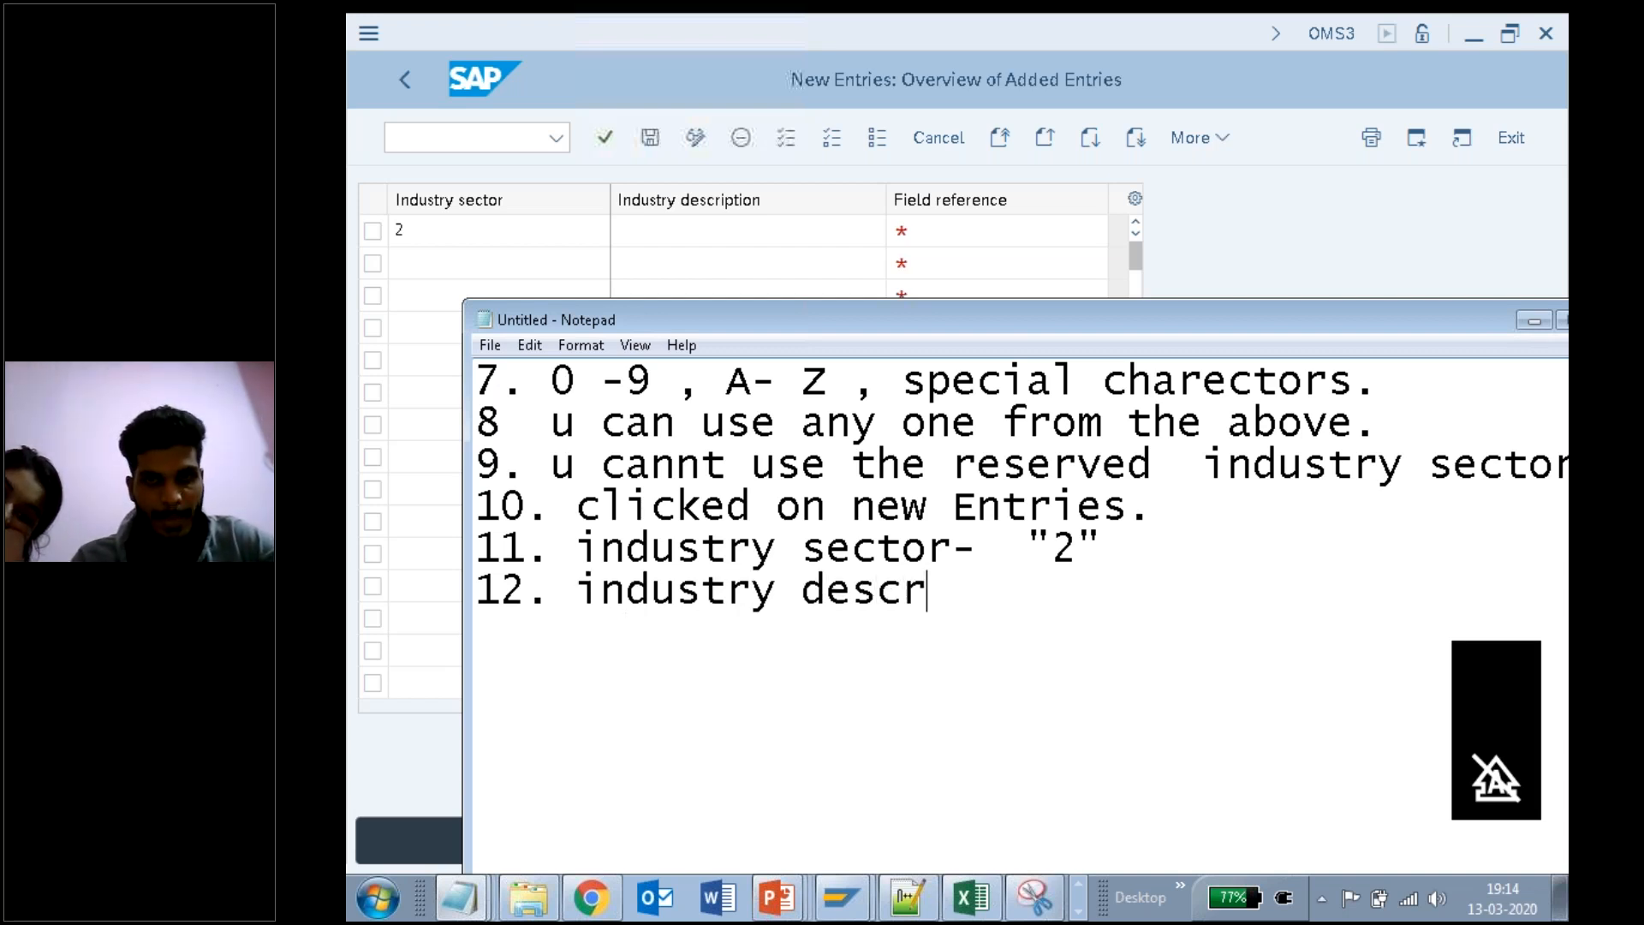
{"action": "key", "text": "BackSpace"}
{"action": "type", "text": "on"}
{"action": "key", "text": "BackSpace"}
{"action": "key", "text": "BackSpace"}
{"action": "type", "text": "in-"}
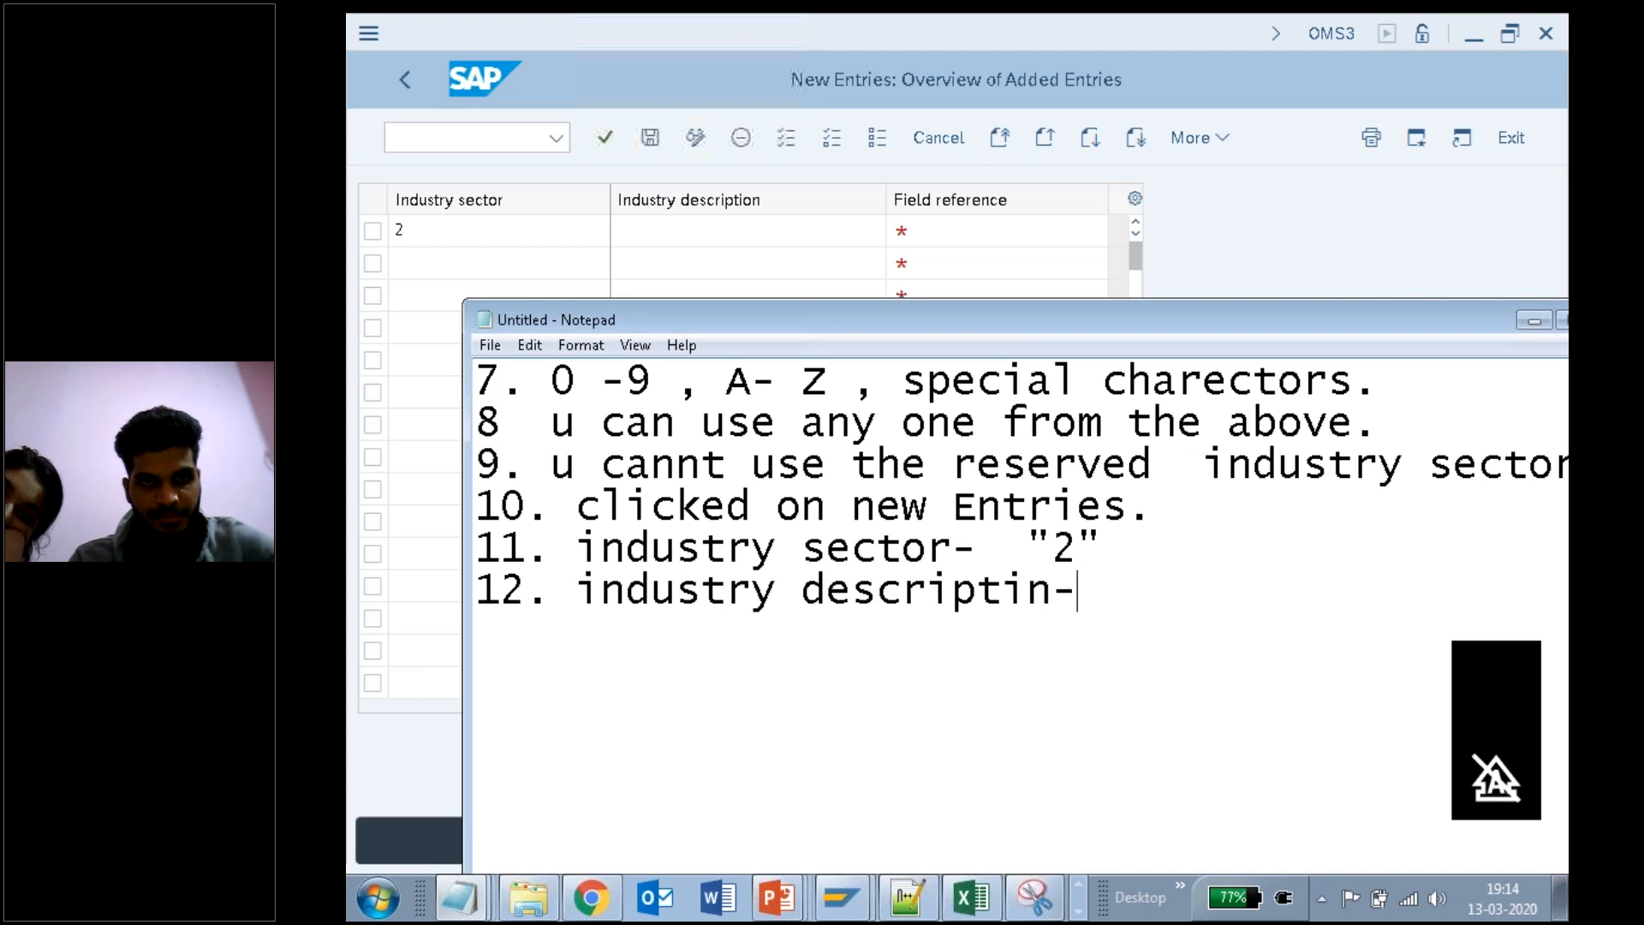
{"action": "key", "text": "BackSpace"}
{"action": "key", "text": "BackSpace"}
{"action": "key", "text": "BackSpace"}
{"action": "type", "text": "on"}
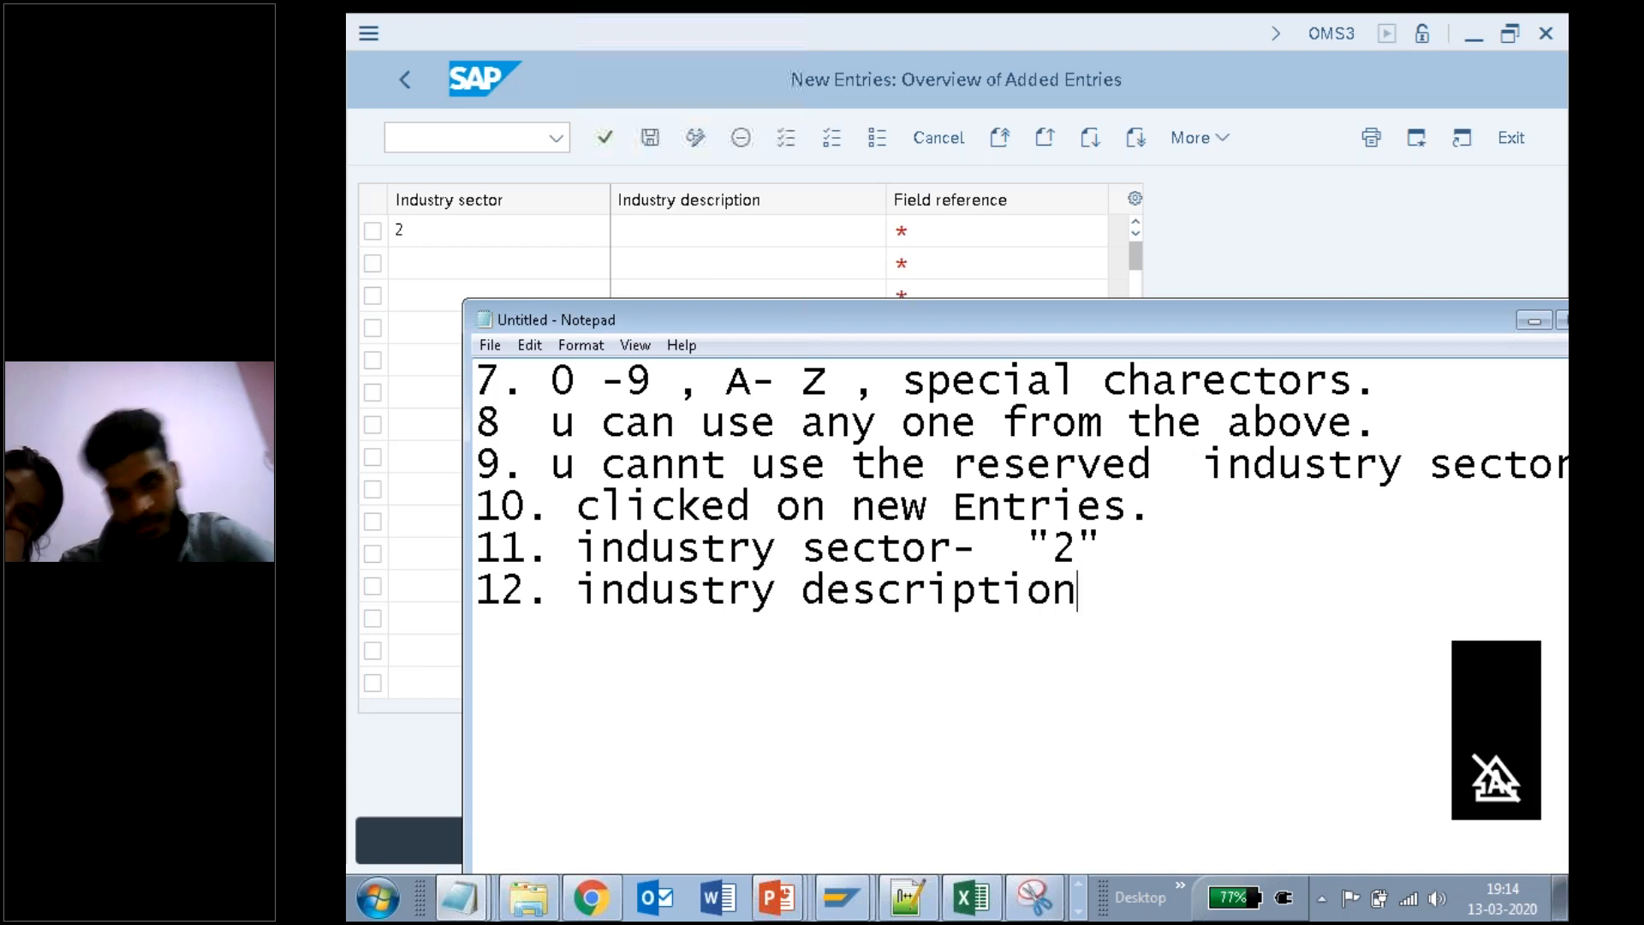
{"action": "type", "text": "-"}
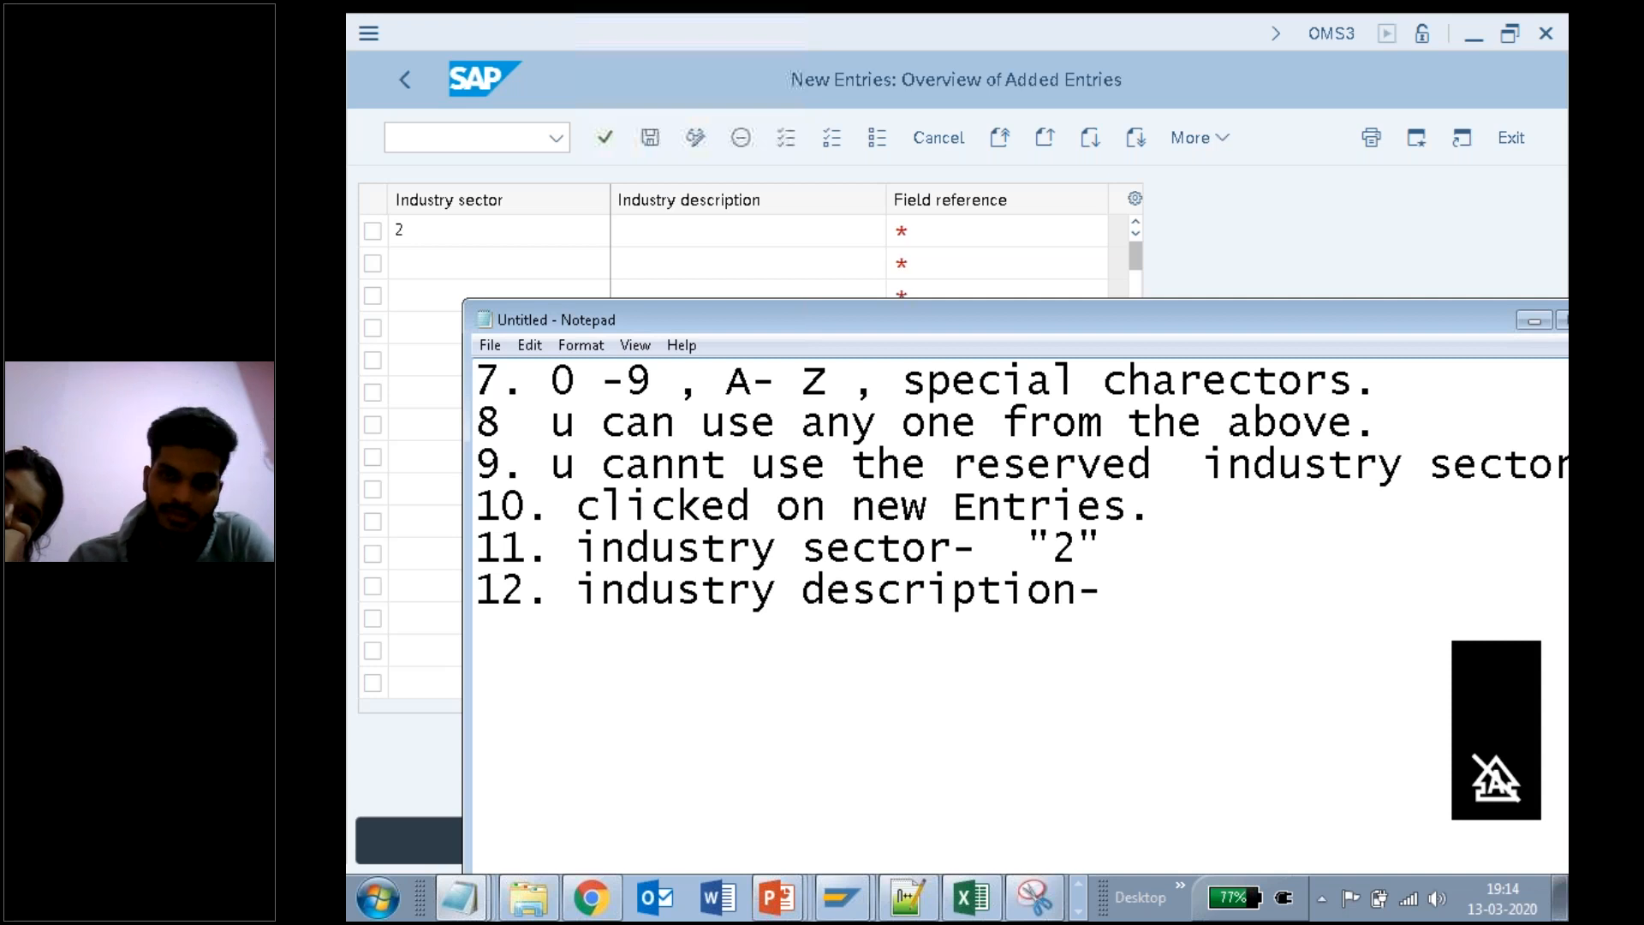
{"action": "type", "text": " as u like"}
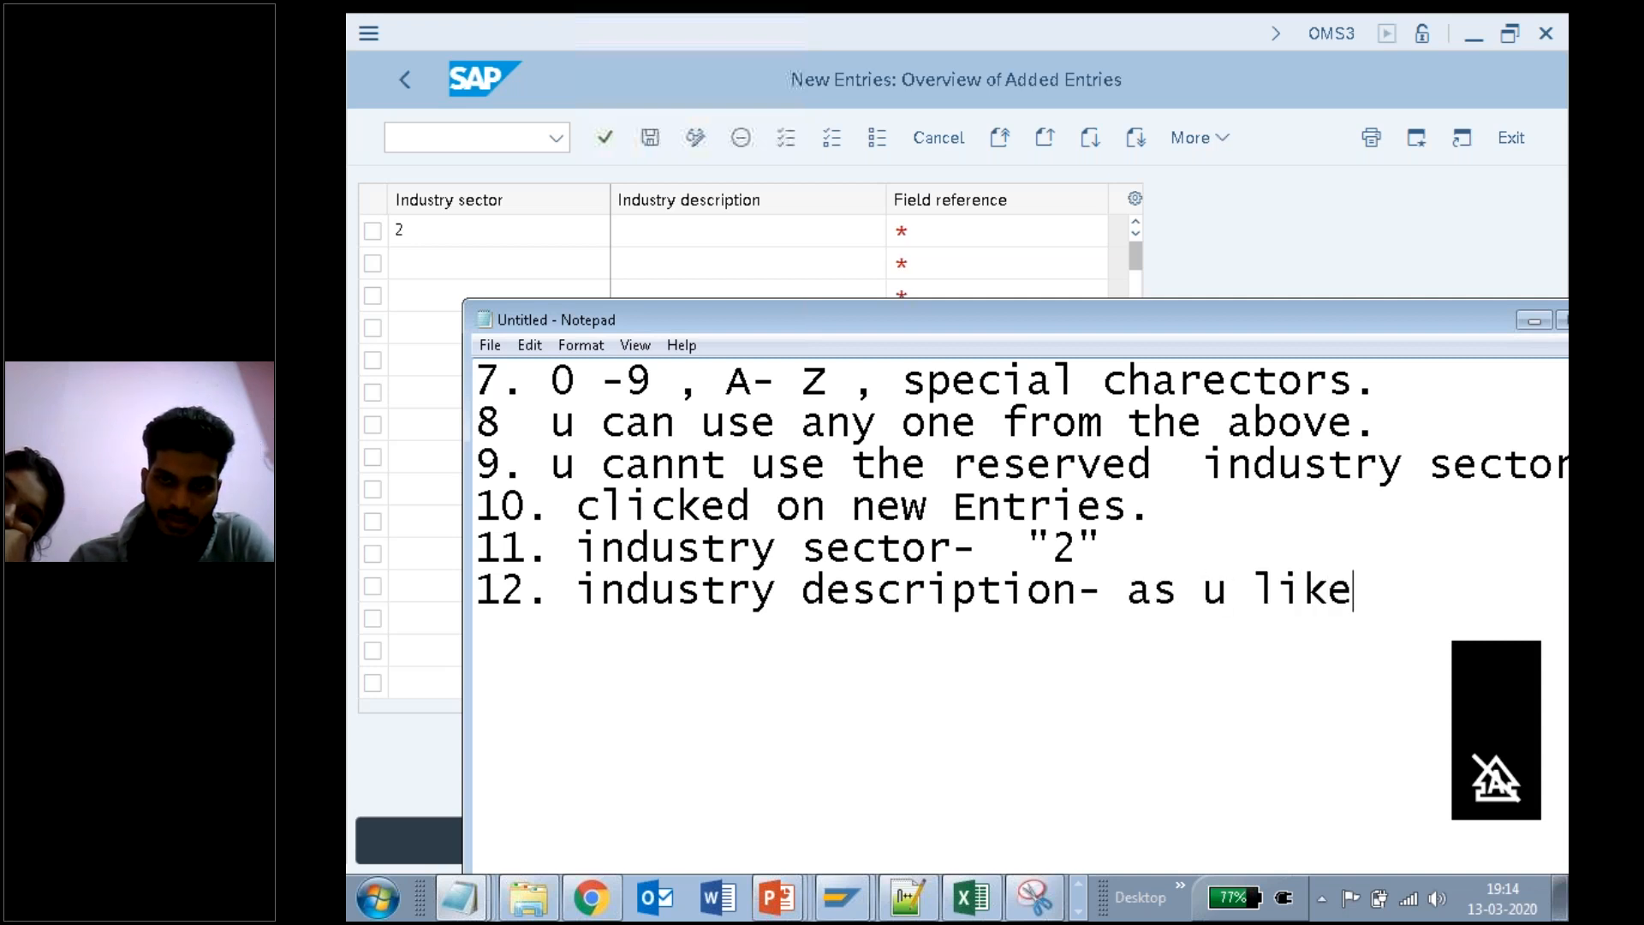
Step: Add the example "Tiktok industry" on an indented line under step 12 and copy it
{"action": "key", "text": "Return"}
{"action": "type", "text": "Tic"}
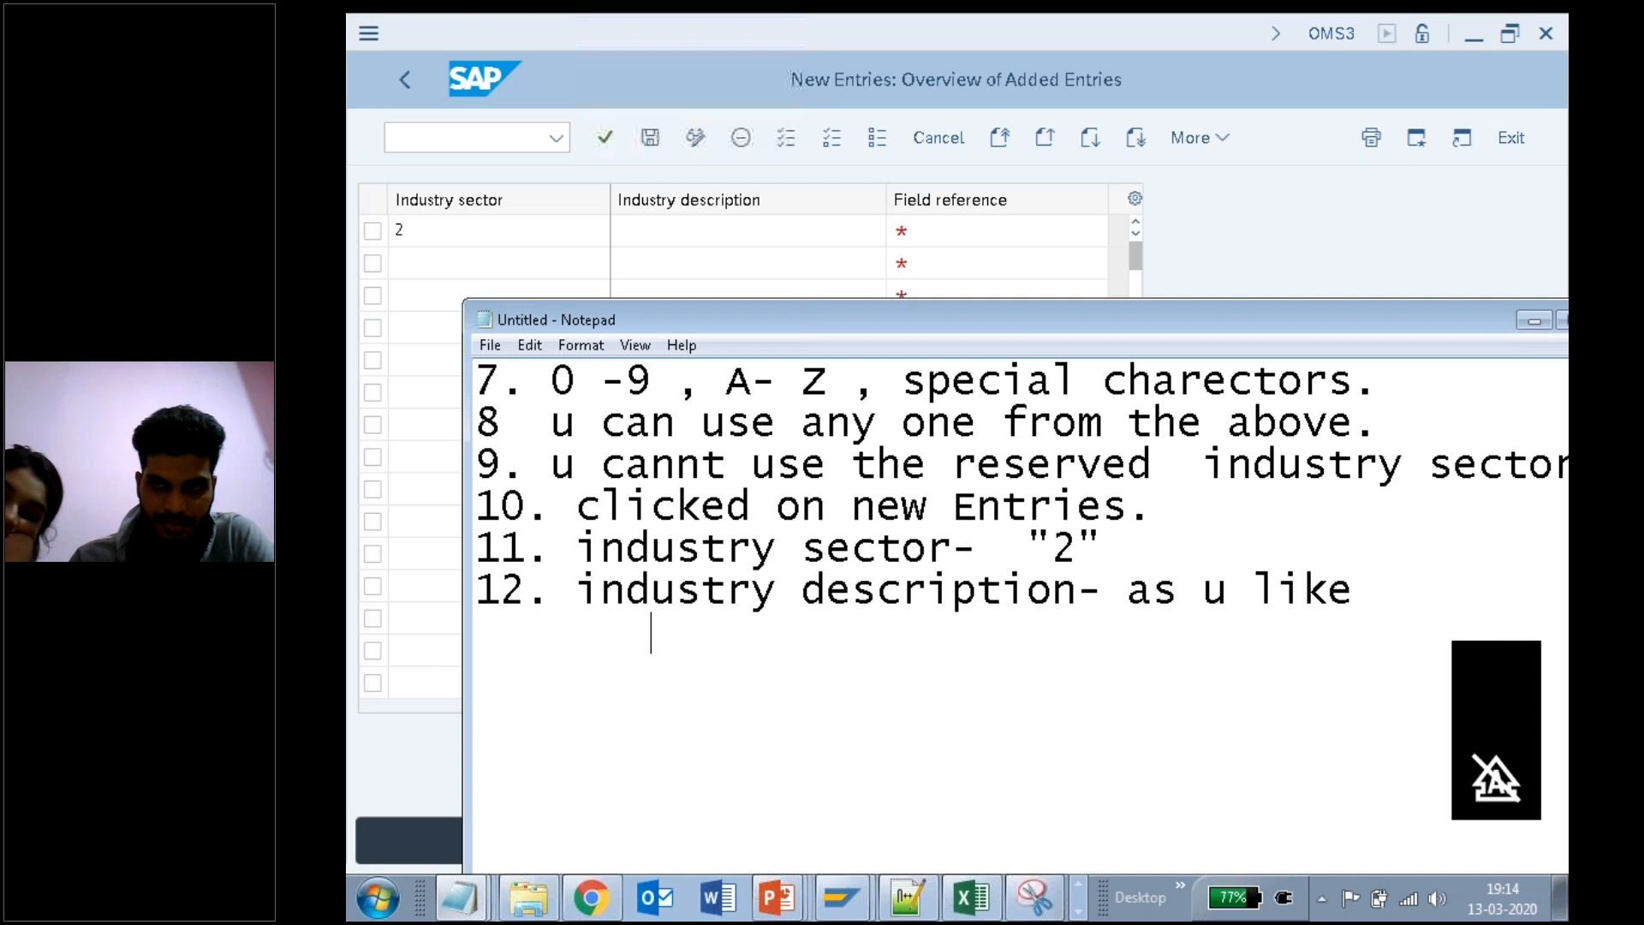
{"action": "key", "text": "BackSpace"}
{"action": "type", "text": "ktok"}
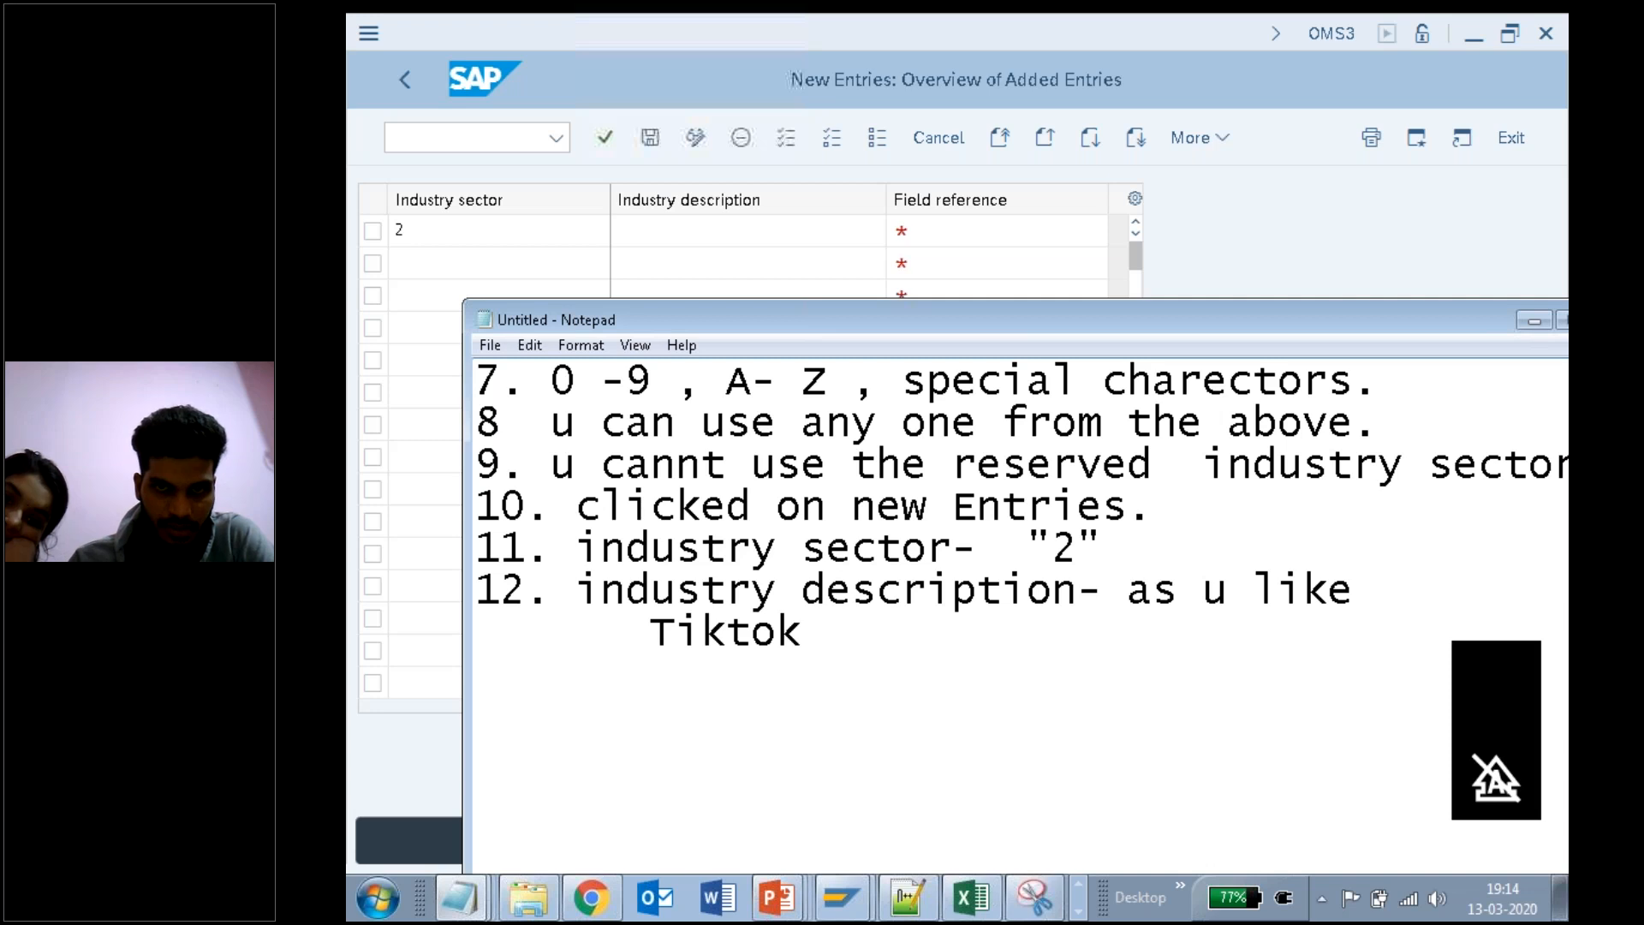
{"action": "type", "text": " indu"}
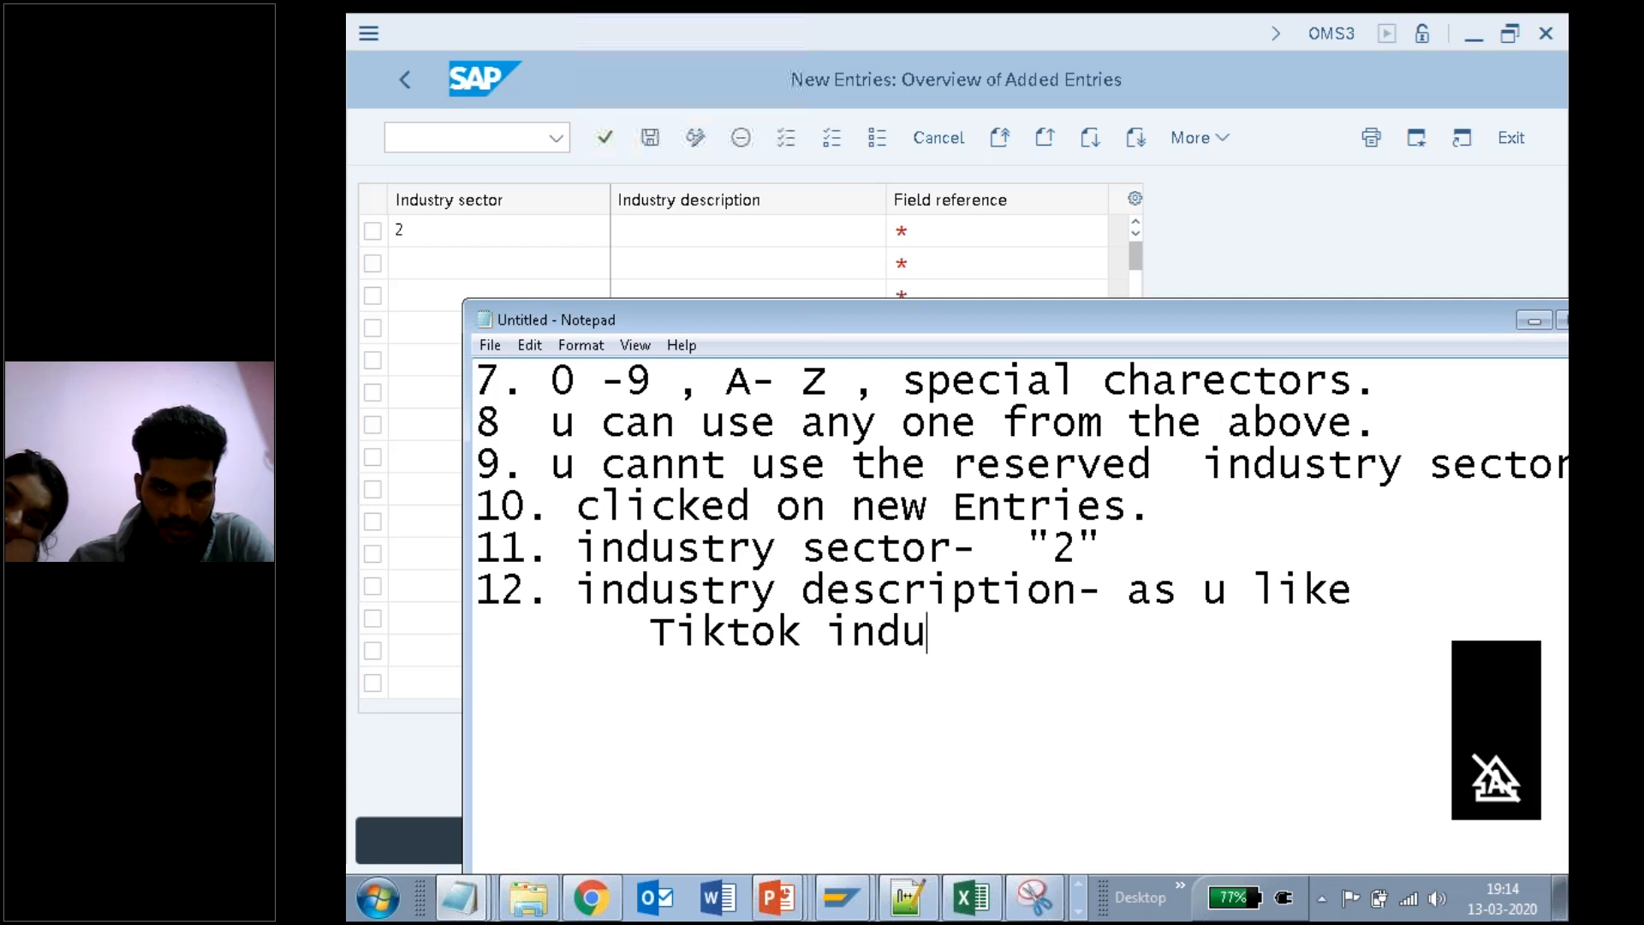
{"action": "type", "text": "stry"}
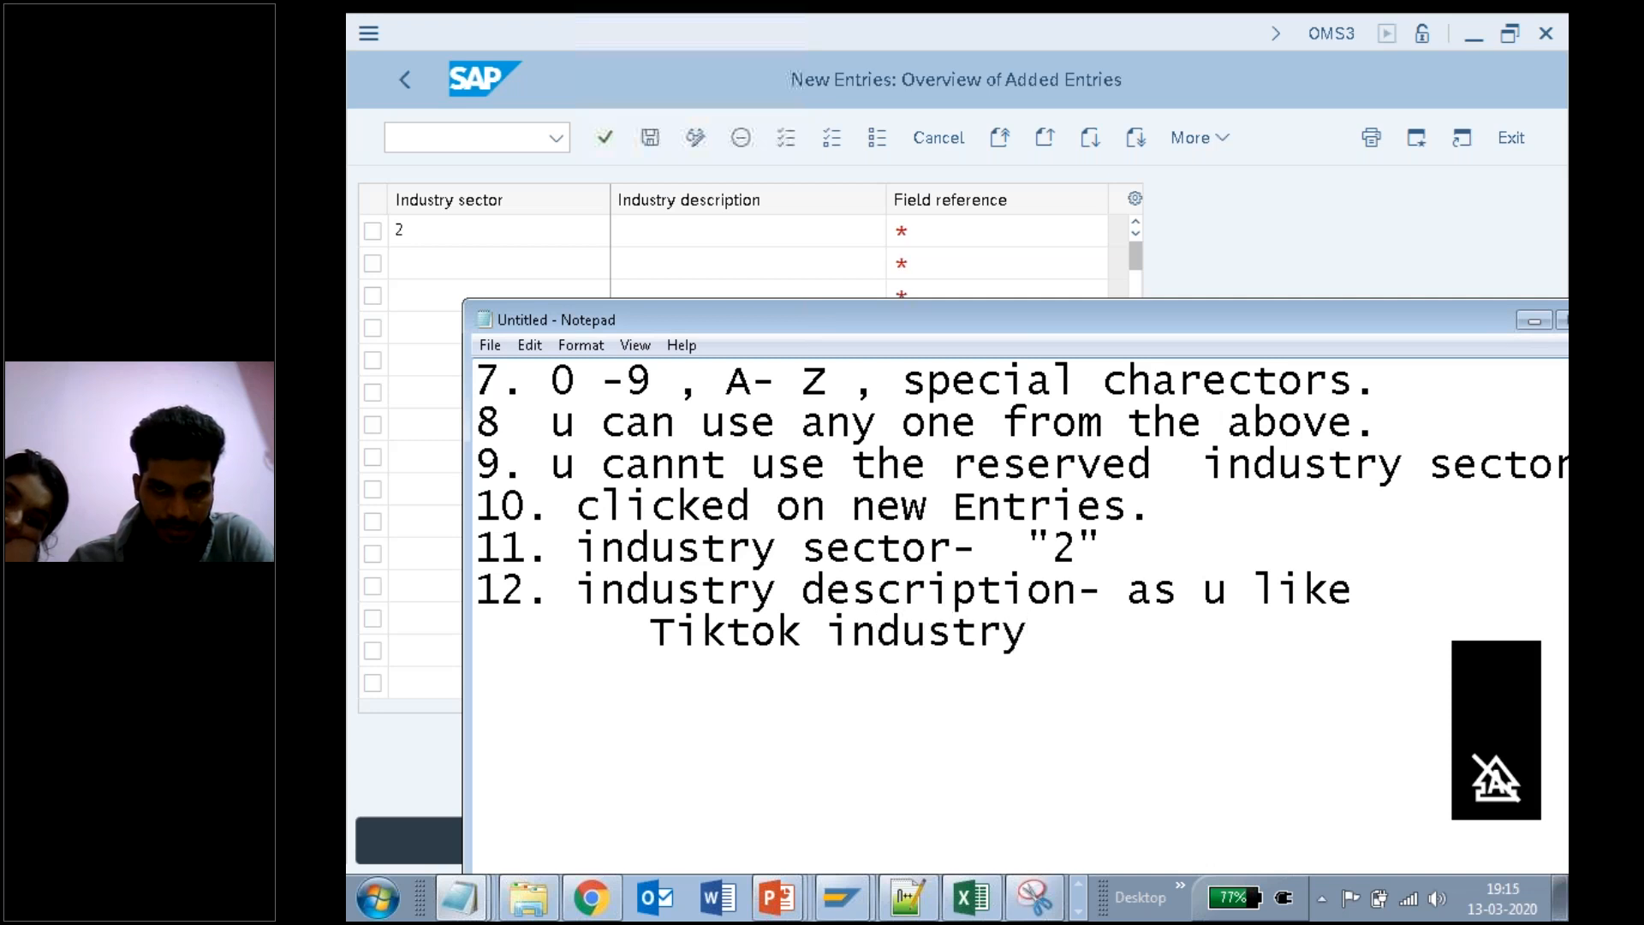
{"action": "left_click_drag", "start_coordinate": [1030, 634], "coordinate": [634, 649]}
{"action": "key", "text": "ctrl+c"}
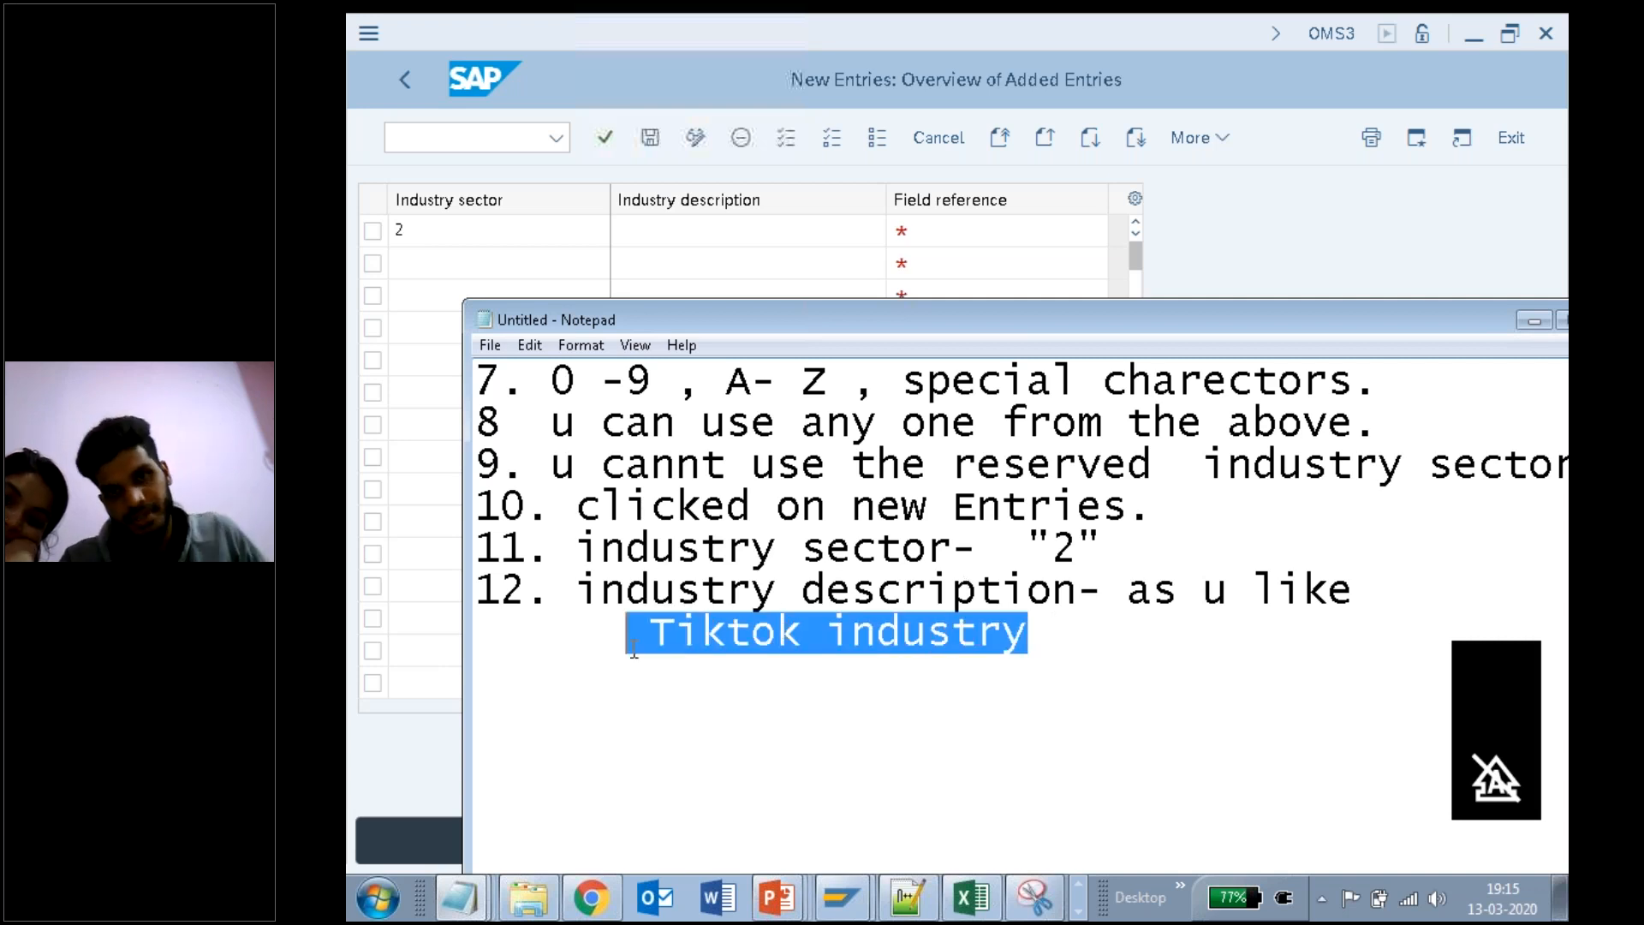
Step: Paste "Tiktok industry" as the industry description of sector 2 in SAP and begin step 13 in the Notepad notes
{"action": "left_click", "coordinate": [707, 231]}
{"action": "key", "text": "ctrl+v"}
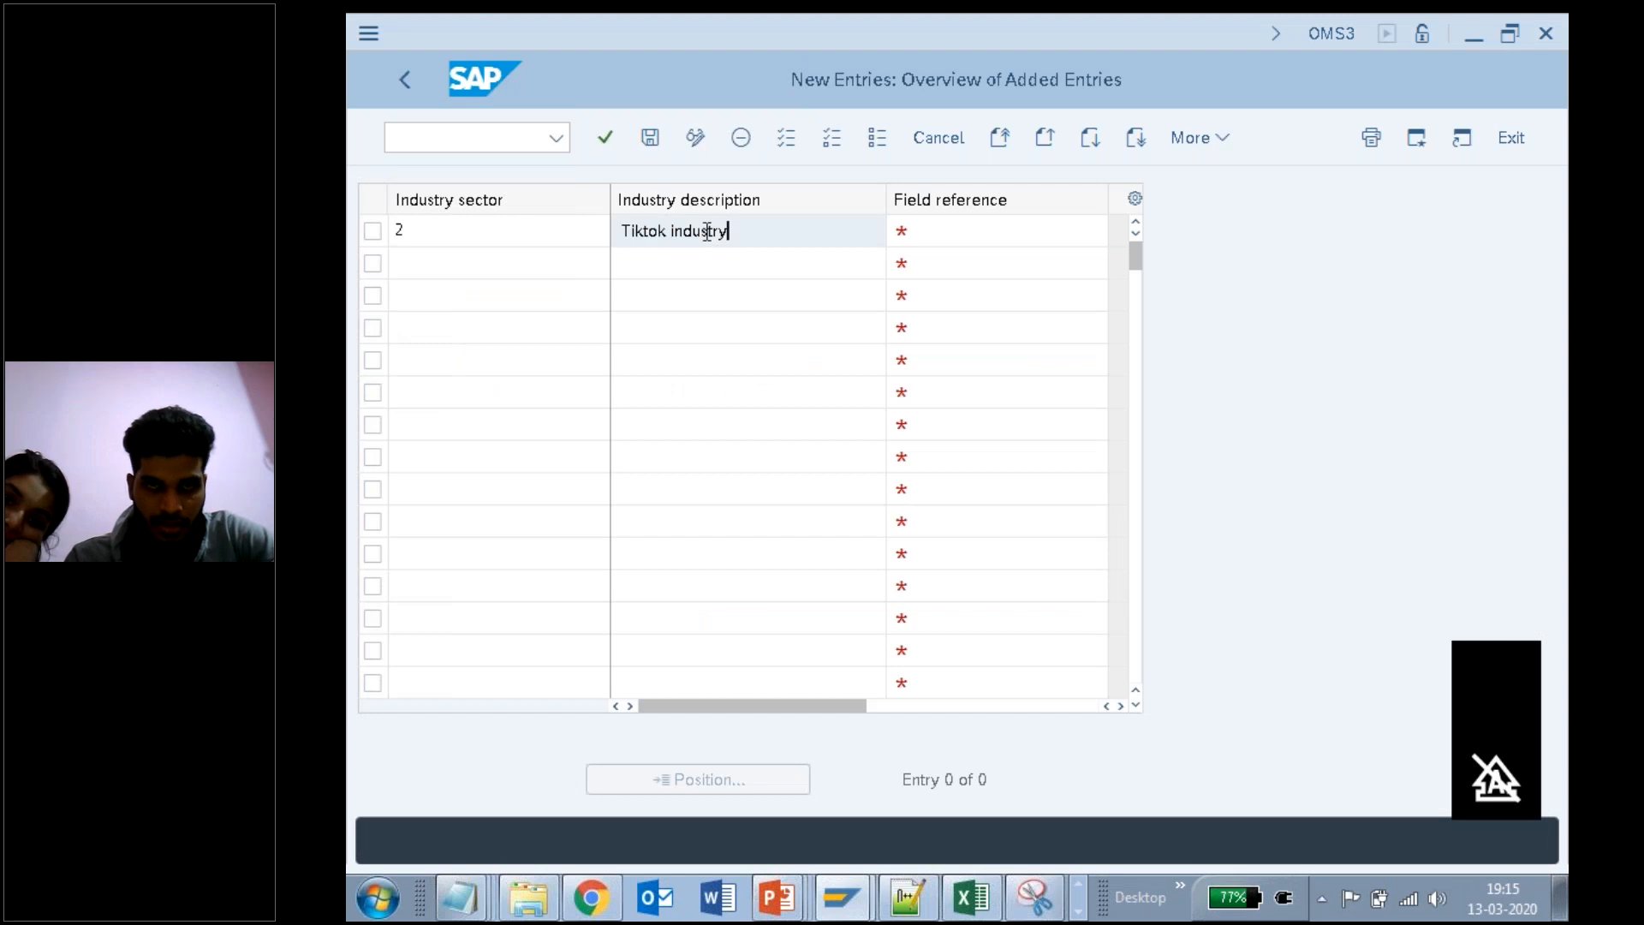
{"action": "mouse_move", "coordinate": [467, 895]}
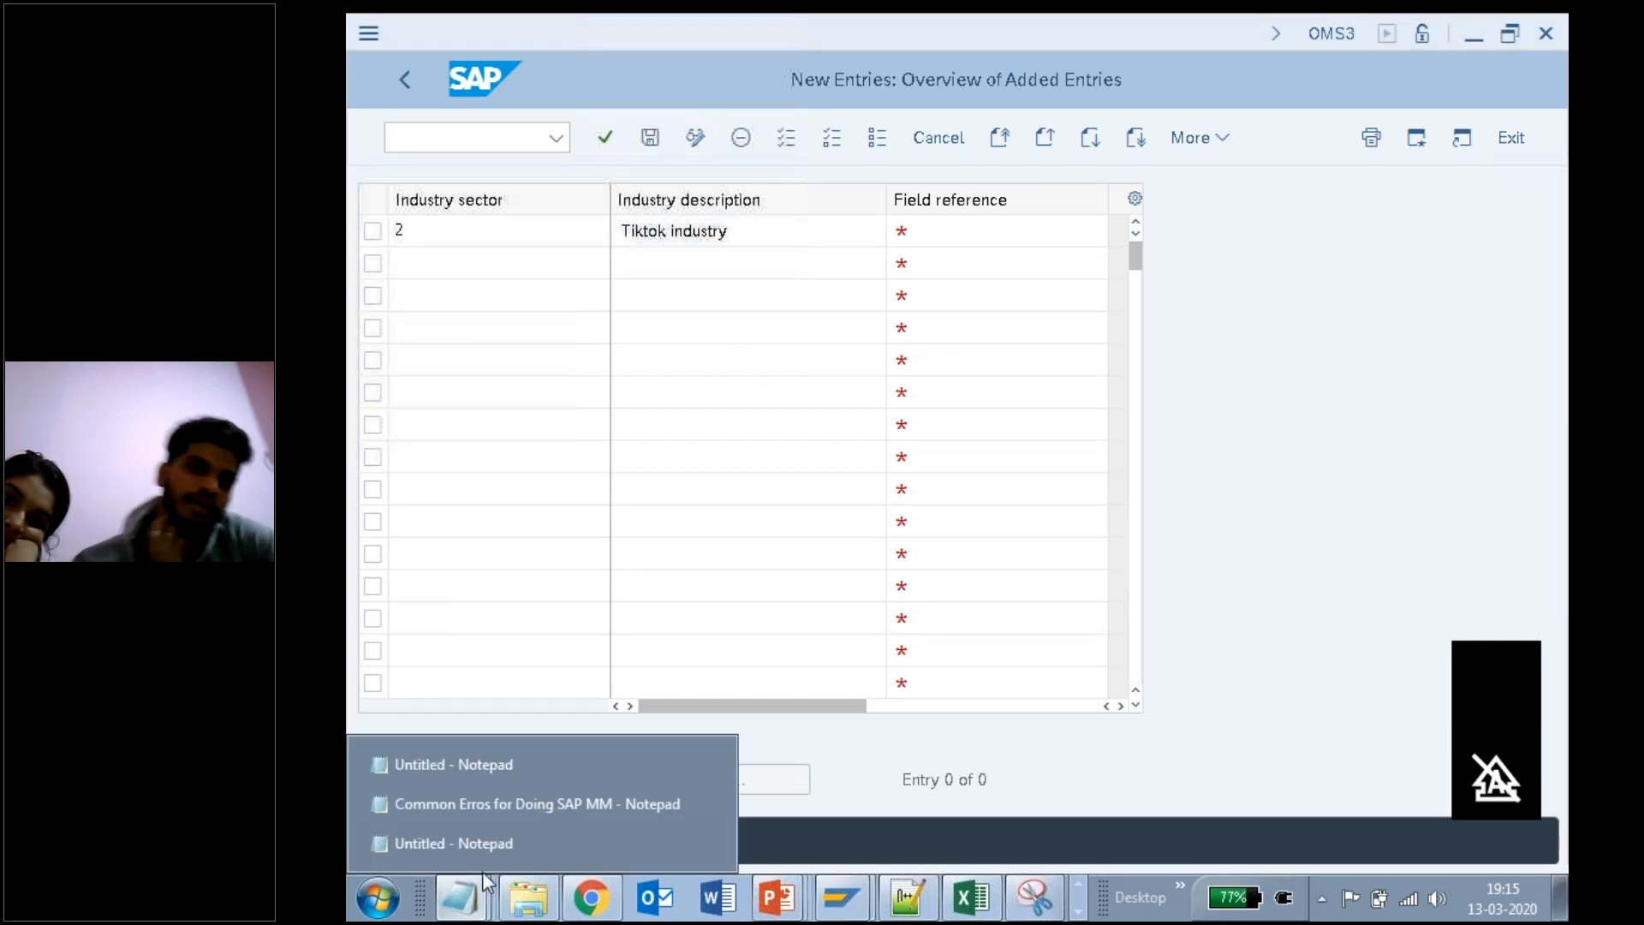
{"action": "left_click", "coordinate": [488, 842]}
{"action": "key", "text": "Return"}
{"action": "type", "text": "13. "}
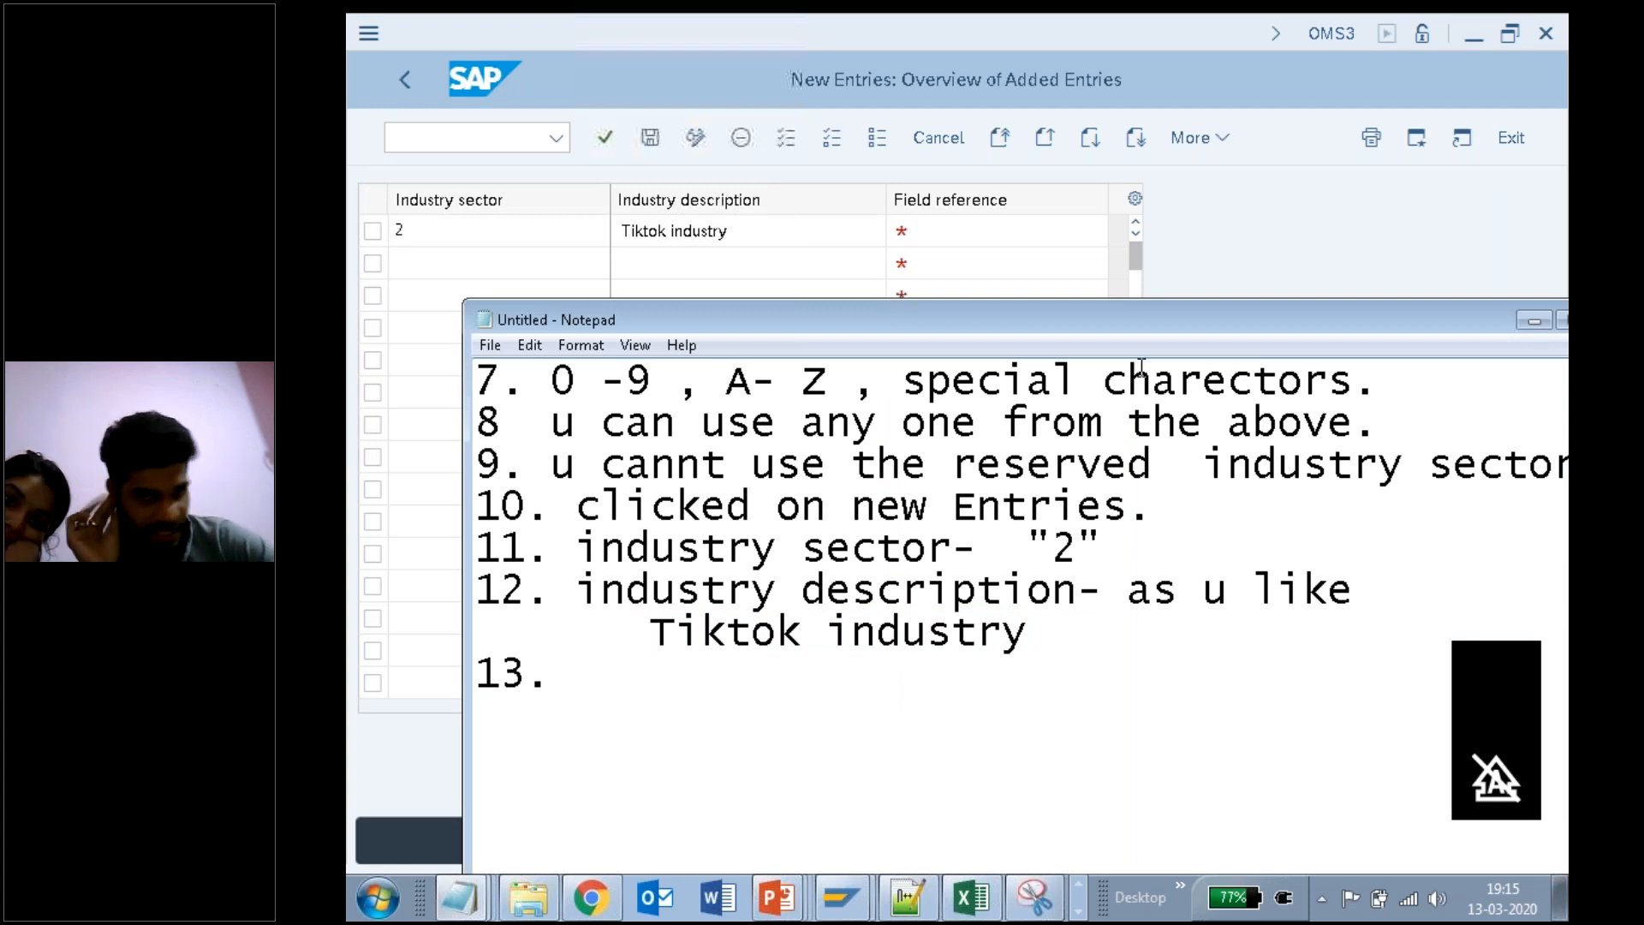
Step: Write "Field Refernce - "M"" as the text of step 13
{"action": "type", "text": "Fields"}
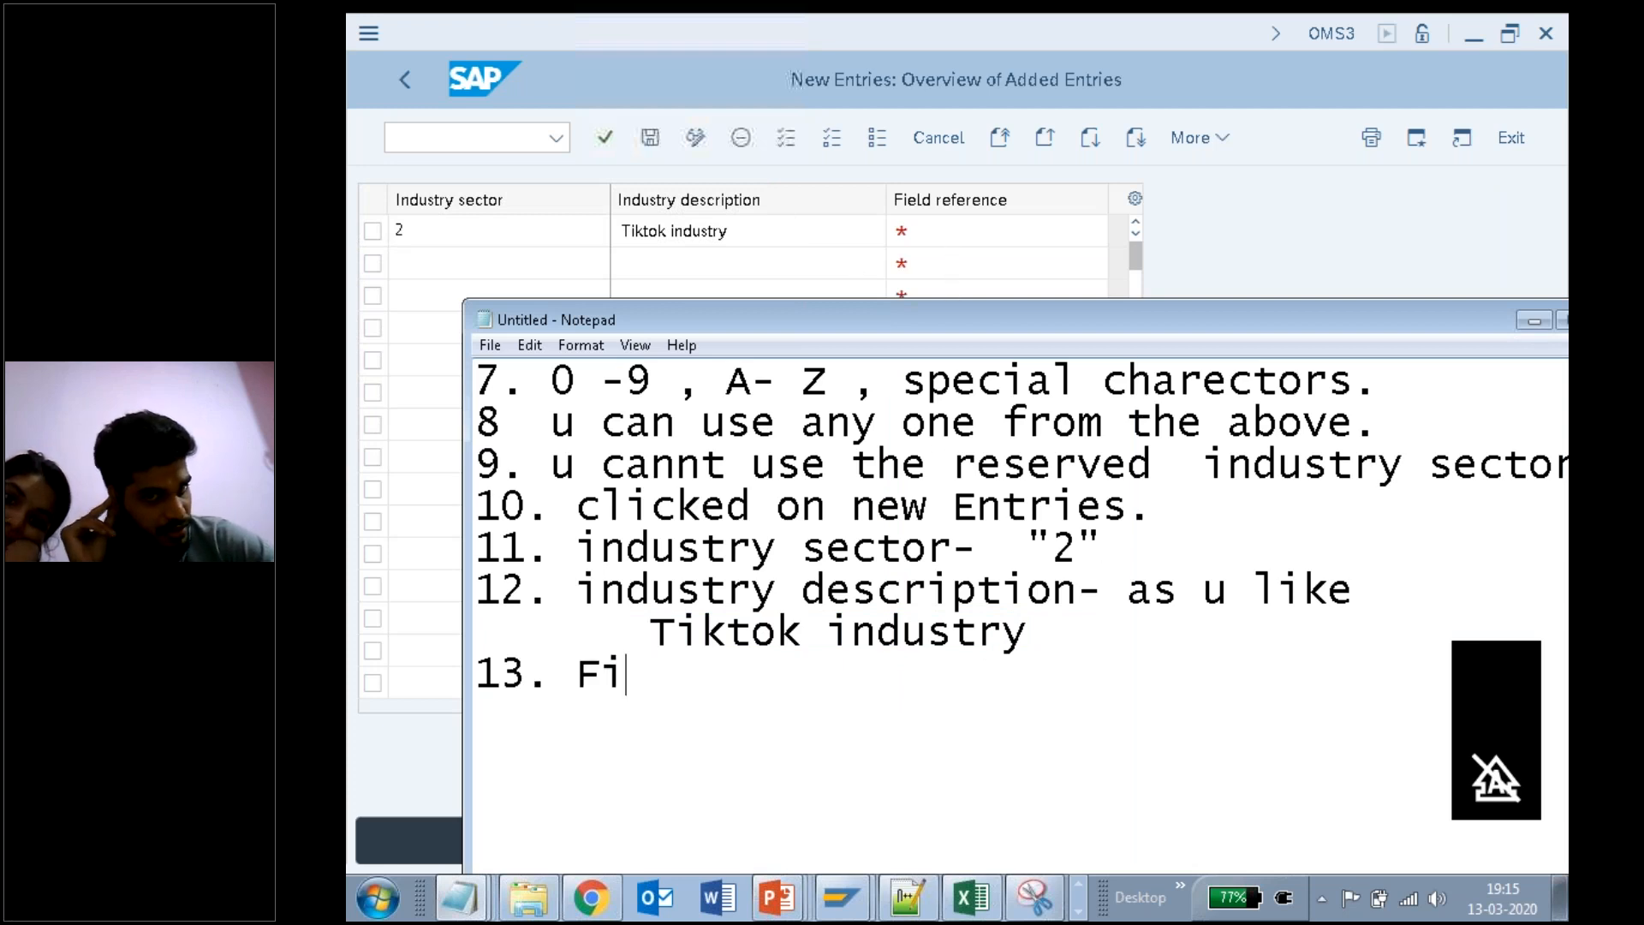
{"action": "key", "text": "BackSpace"}
{"action": "key", "text": "BackSpace"}
{"action": "type", "text": "Refernce - "}
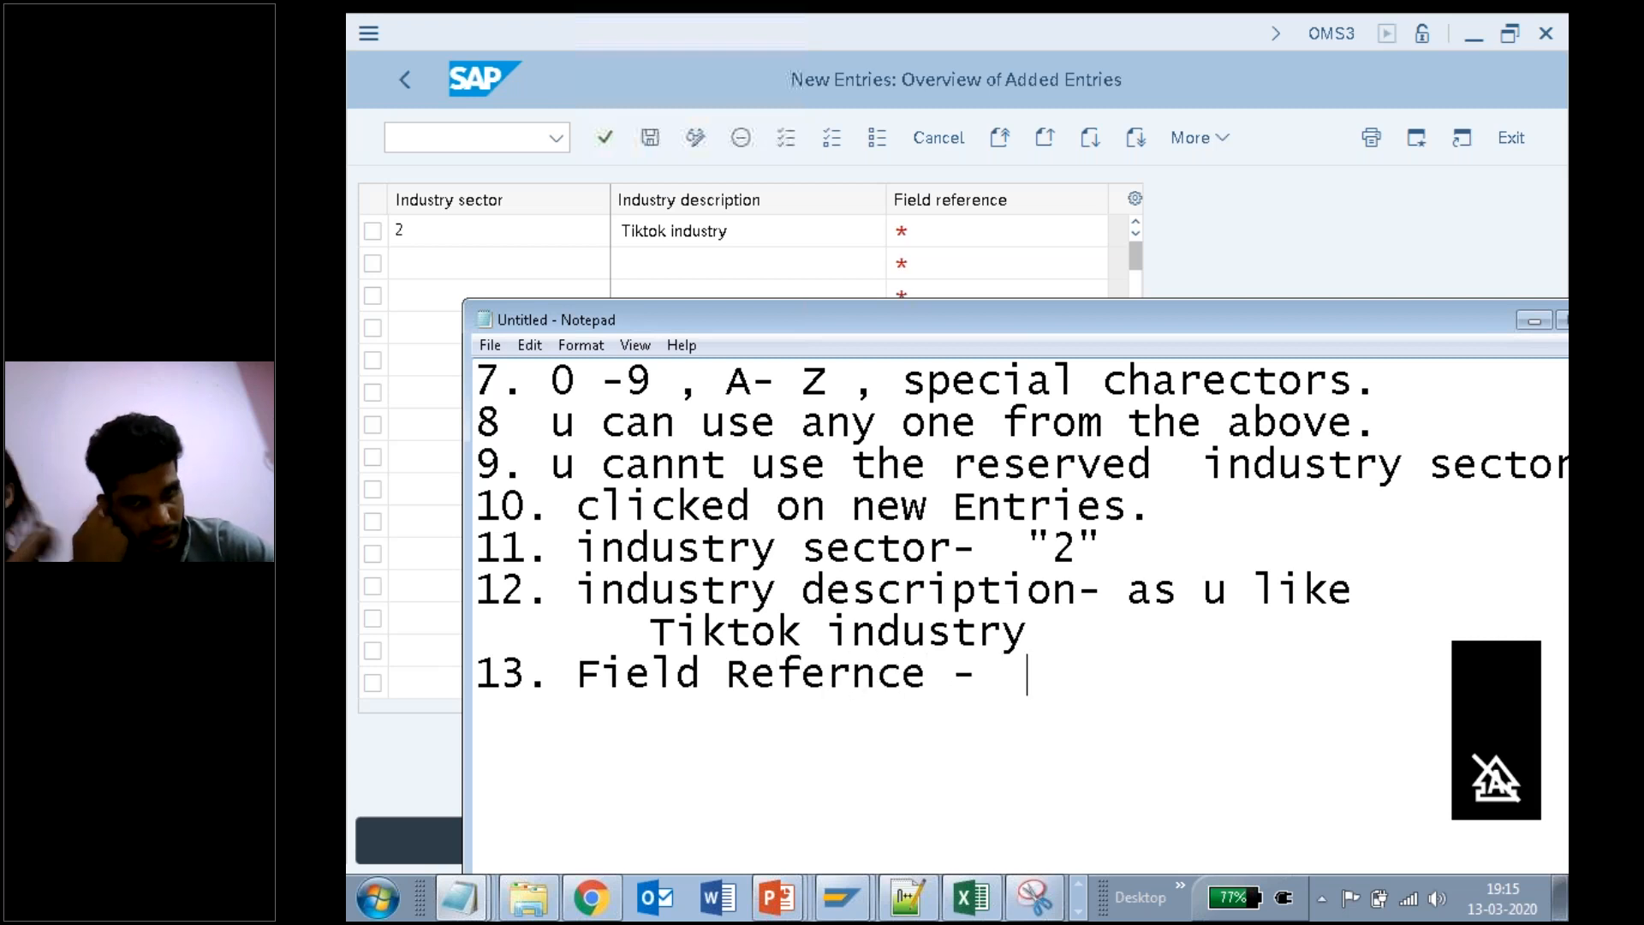
{"action": "type", "text": " M\""}
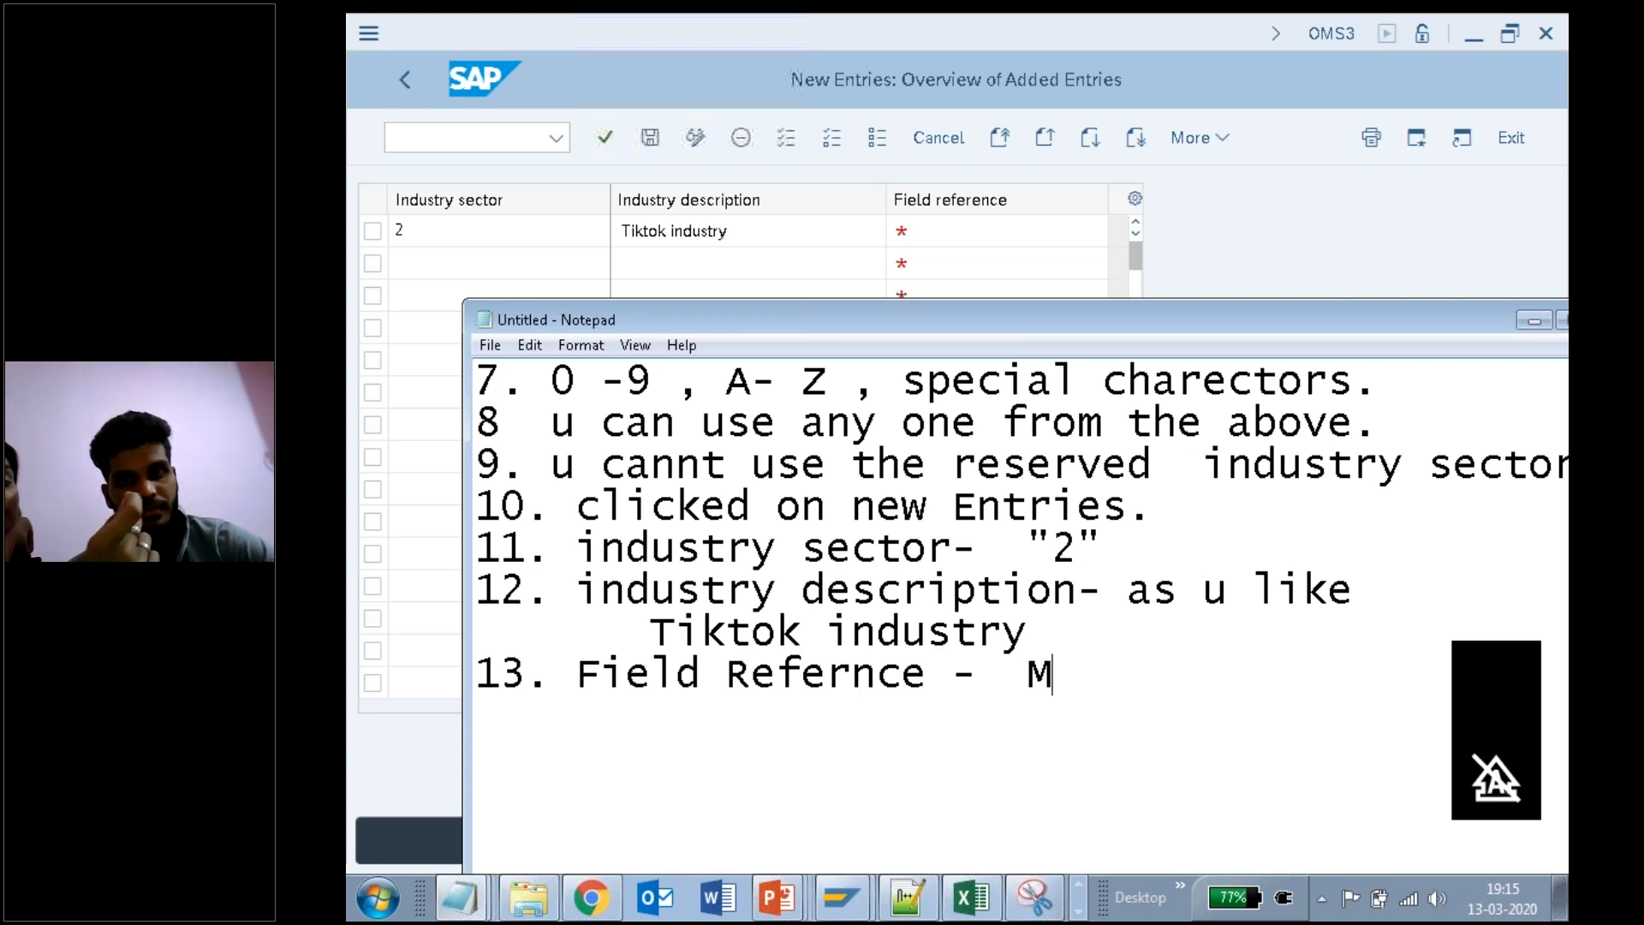
{"action": "key", "text": "Left"}
{"action": "type", "text": "\""}
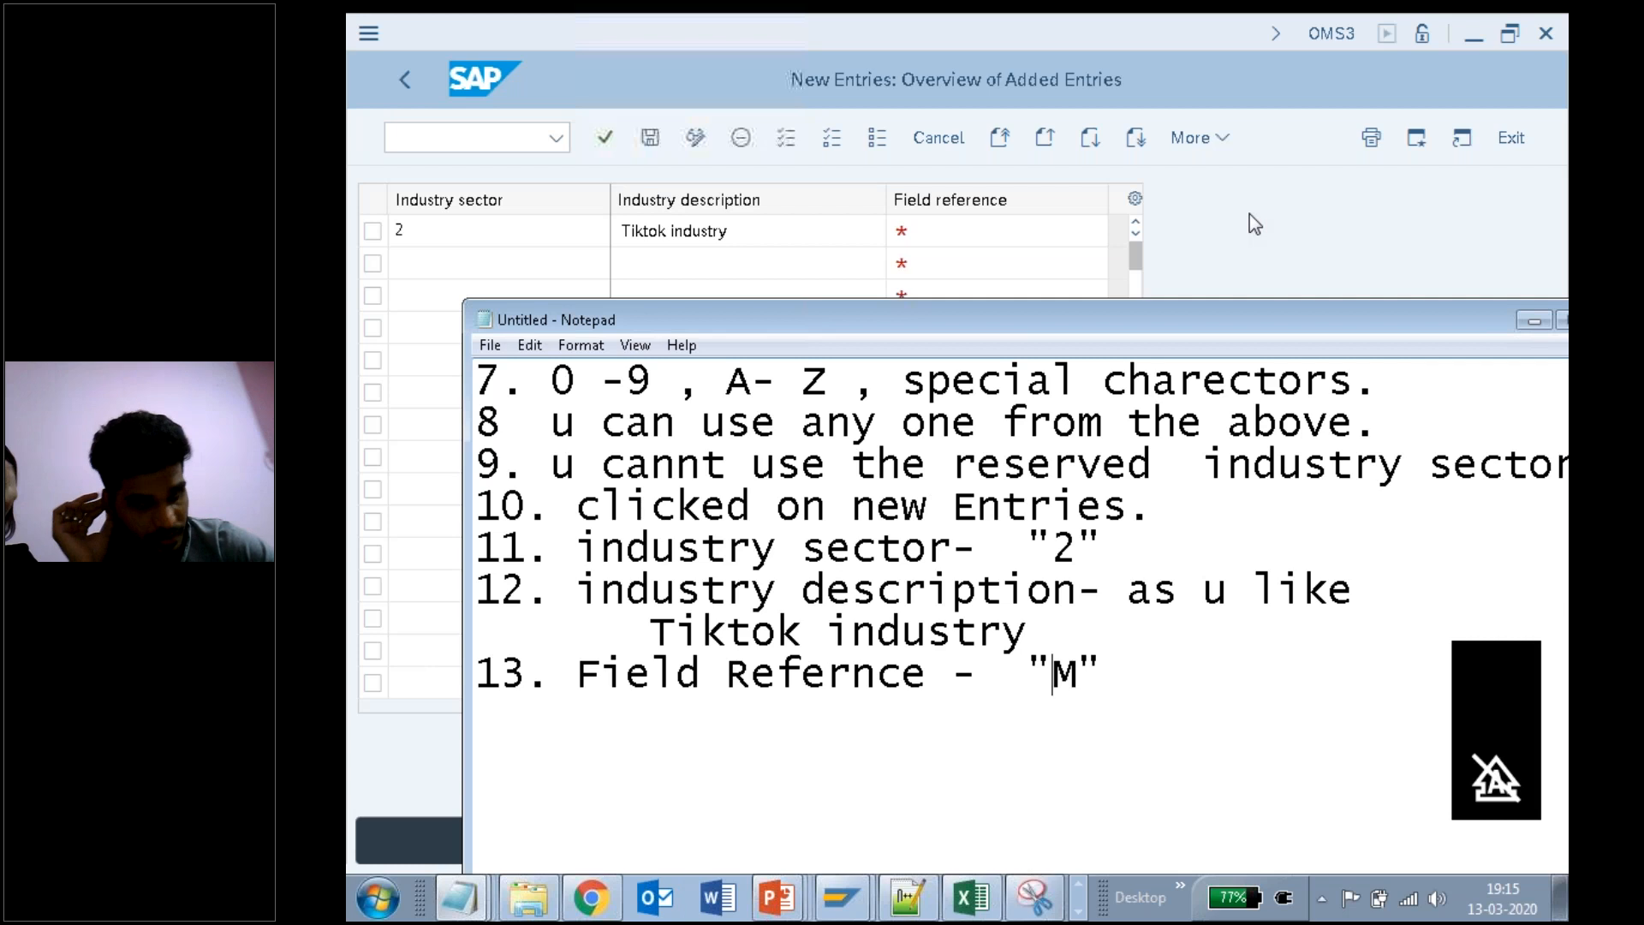
Step: Enter M as sector 2's field reference in SAP and add step 14, "click on the Ctrl+s . SAVE.", to the Notepad notes
{"action": "key", "text": "alt+Tab"}
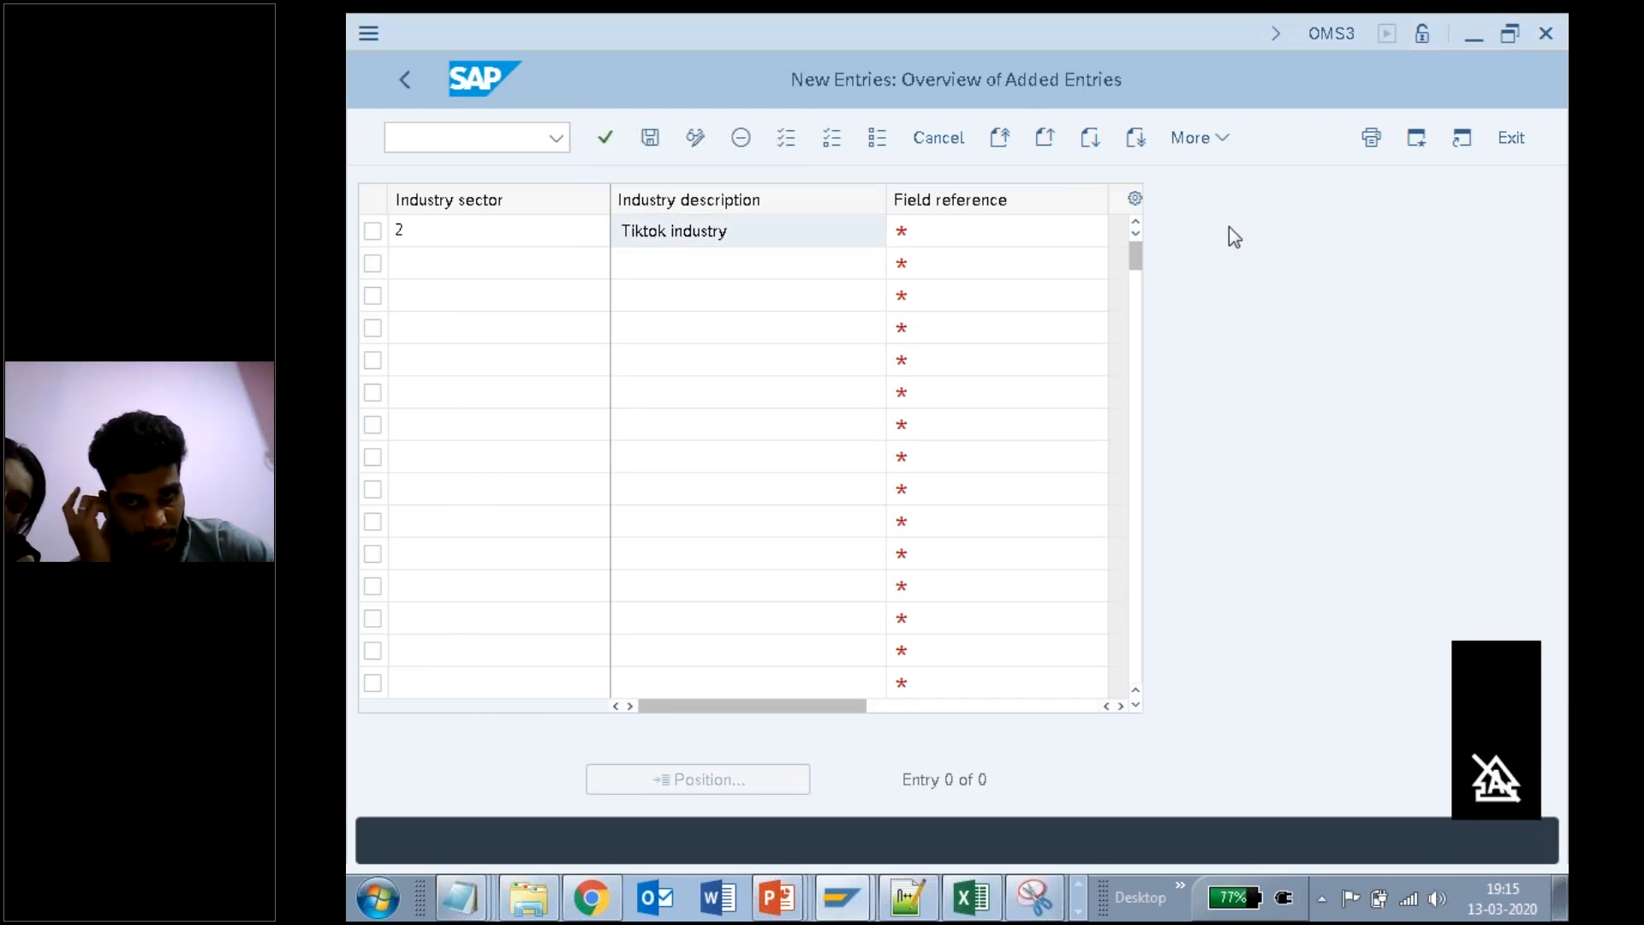
{"action": "left_click", "coordinate": [967, 233]}
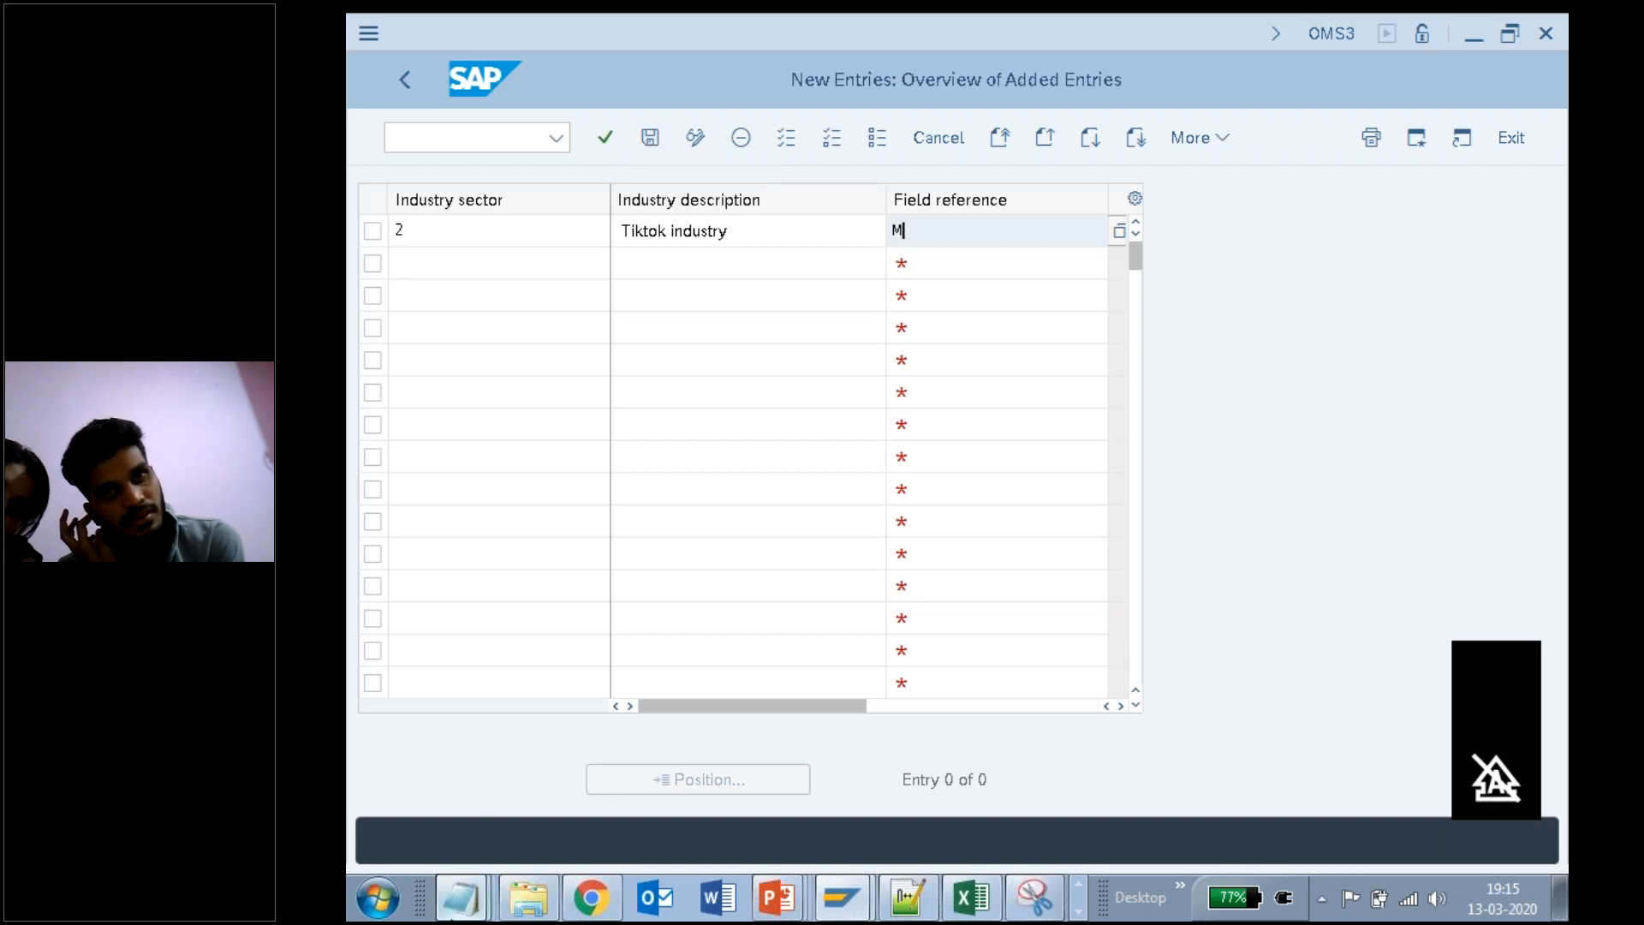
{"action": "left_click", "coordinate": [460, 896]}
{"action": "left_click", "coordinate": [459, 848]}
{"action": "key", "text": "Return"}
{"action": "type", "text": "14. click on the Ctrl+s . SAVE."}
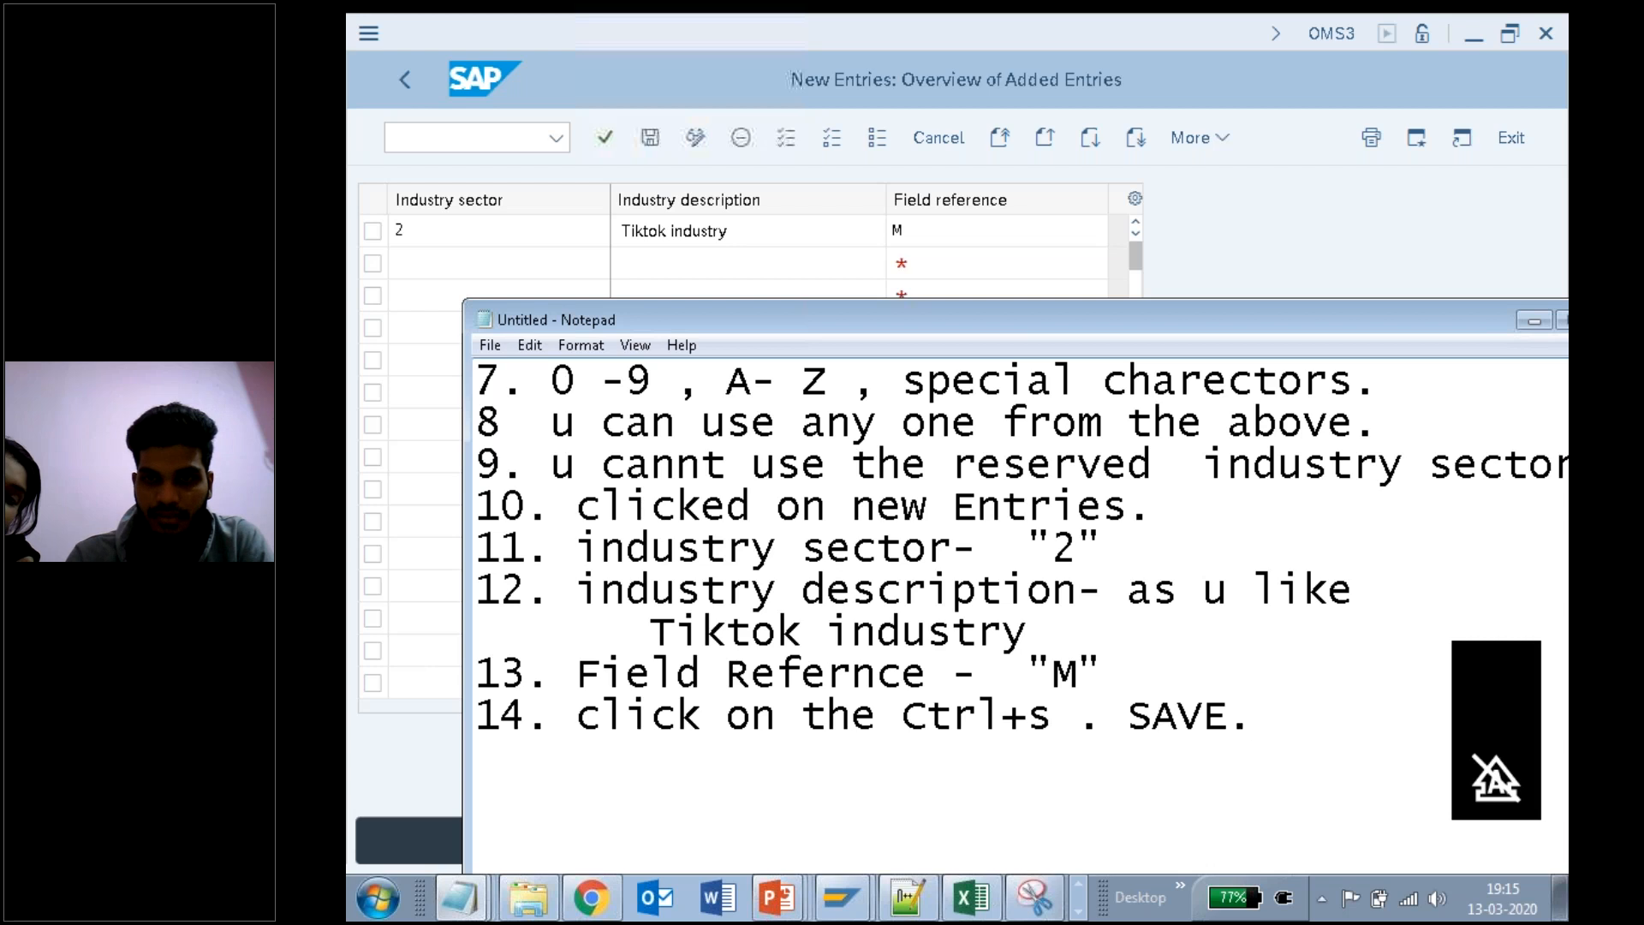
Step: Save the new entry in SAP and write "Prompt for the customing request." as step 15 in the Notepad notes
{"action": "left_click", "coordinate": [648, 137]}
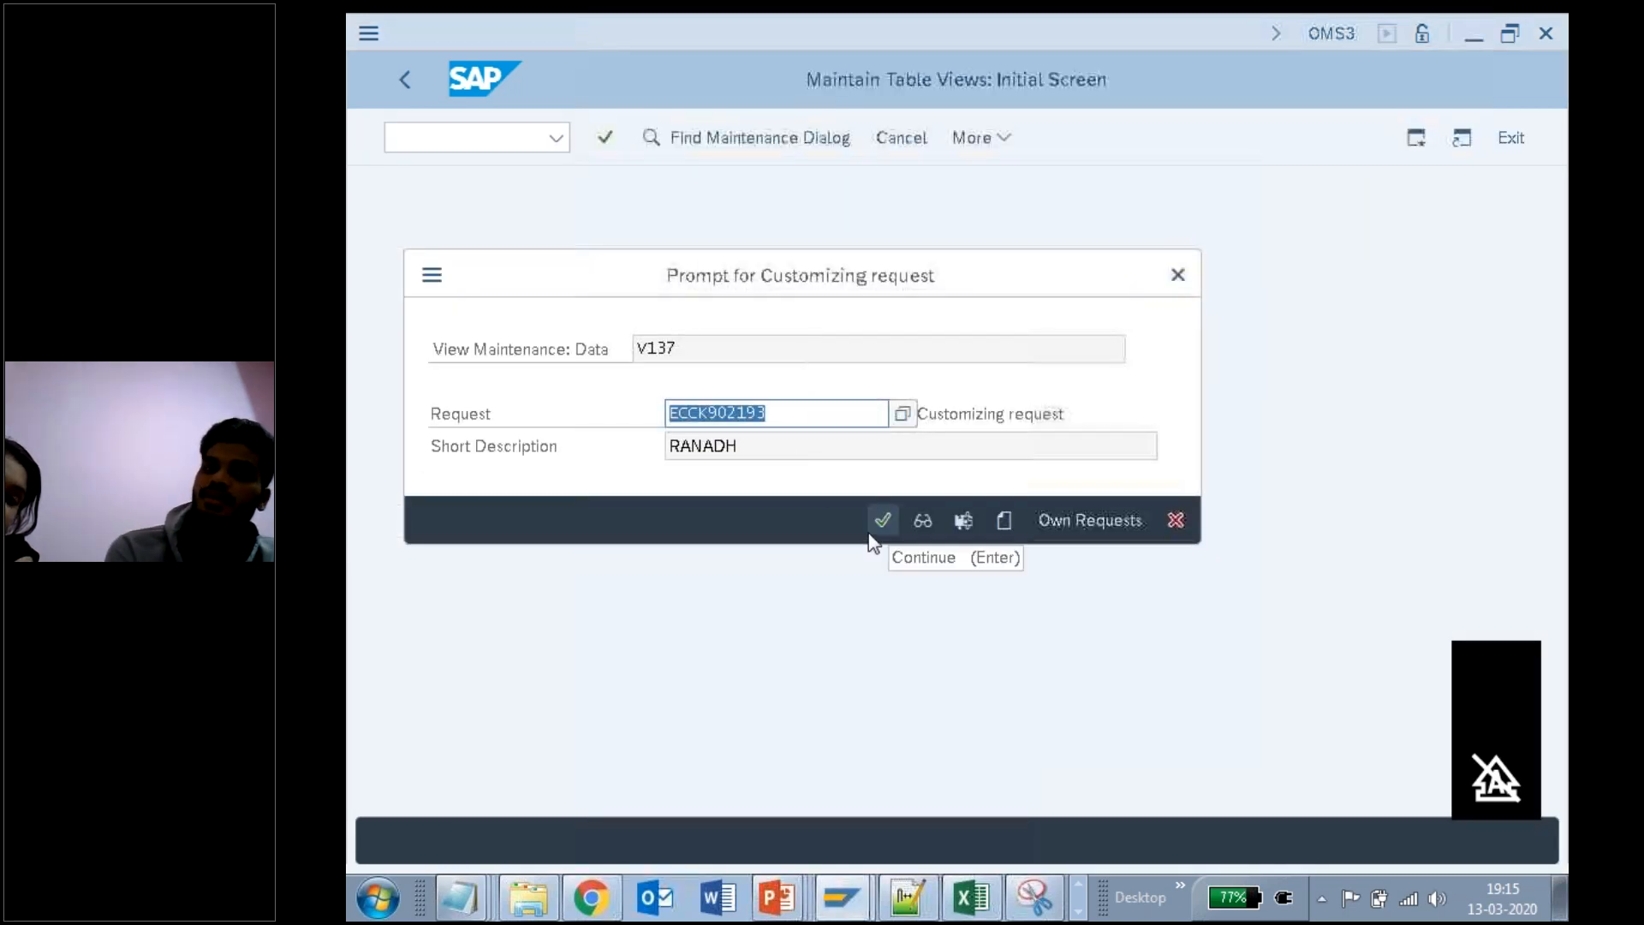
{"action": "left_click", "coordinate": [466, 891]}
{"action": "left_click", "coordinate": [469, 854]}
{"action": "type", "text": "1"}
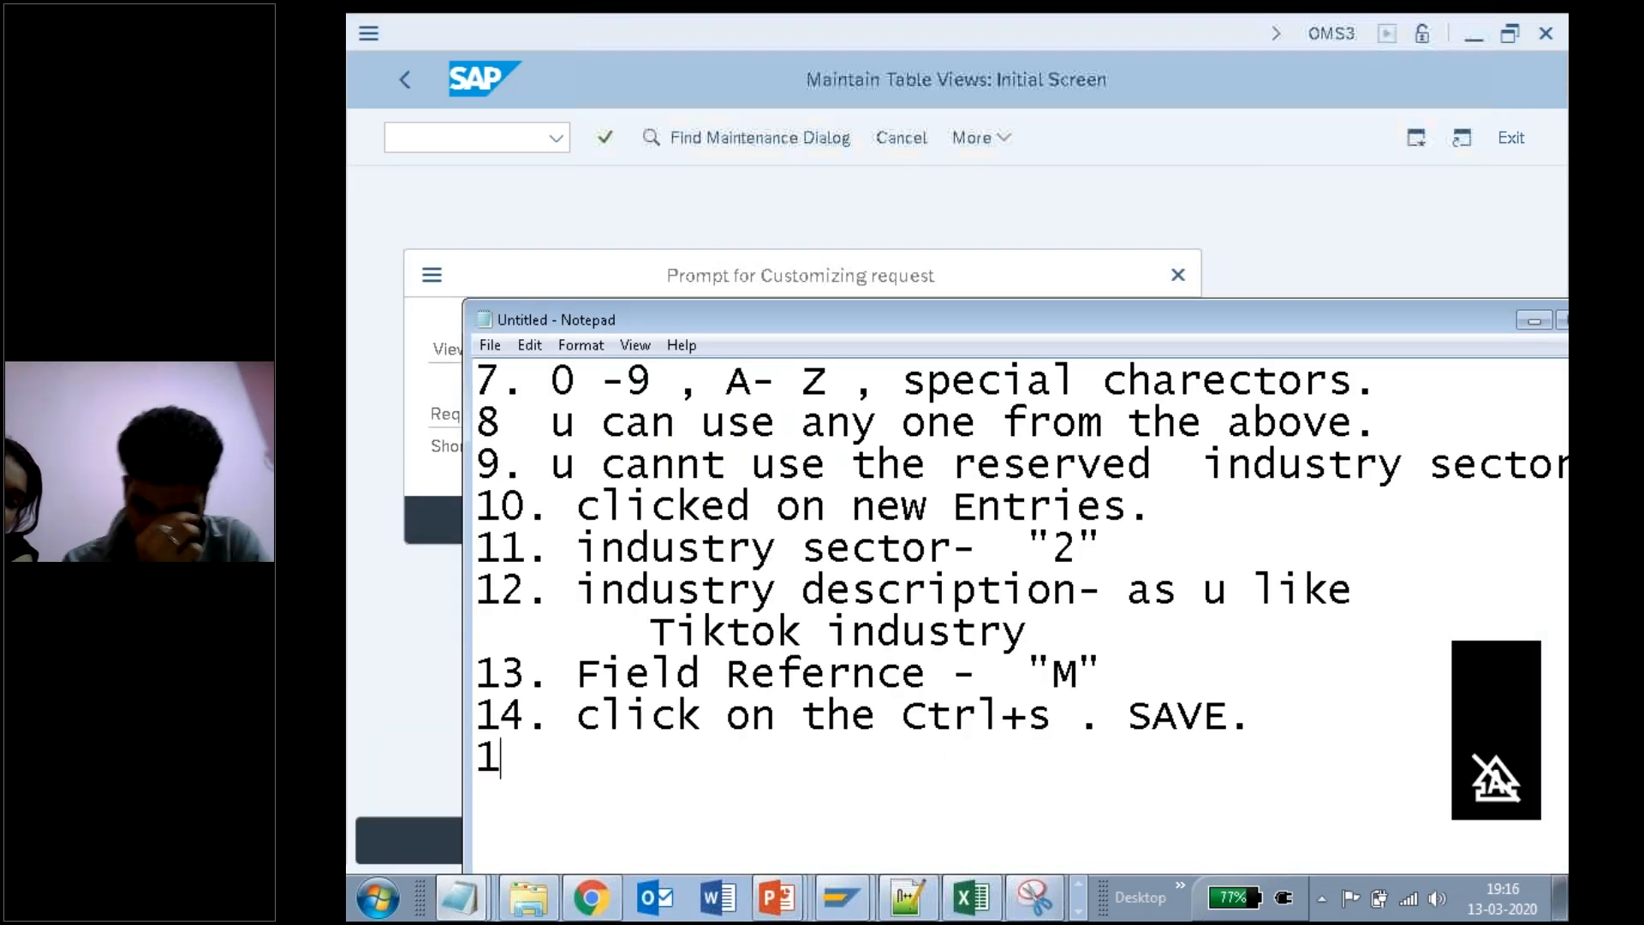
{"action": "type", "text": "5. Prom"}
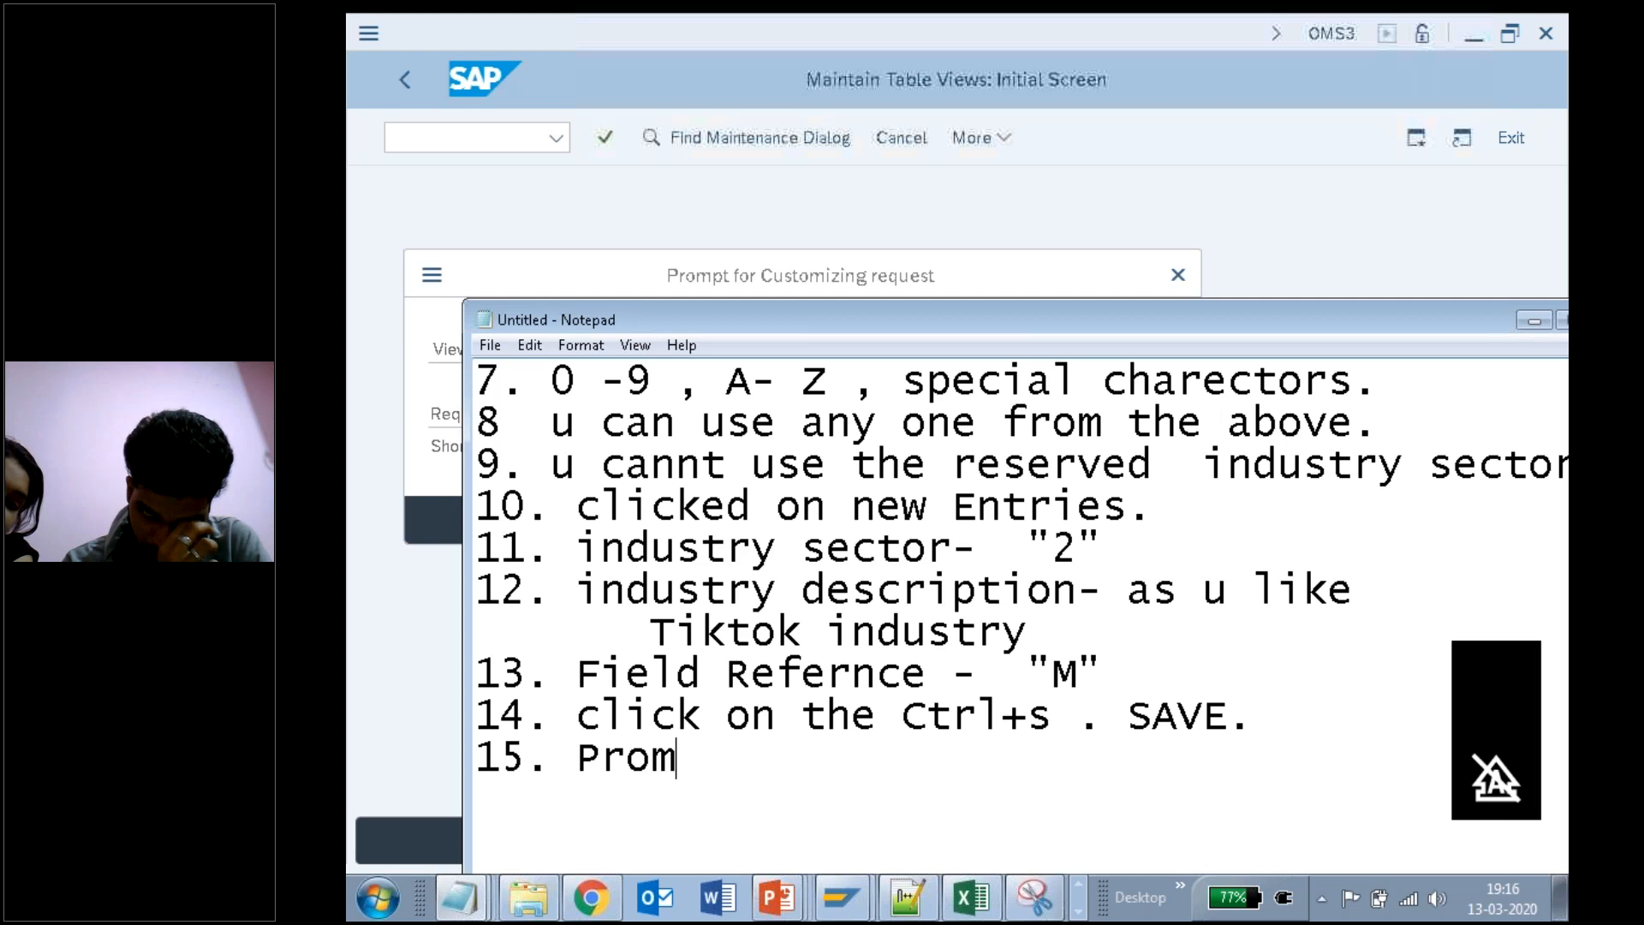
{"action": "type", "text": "pt for the "}
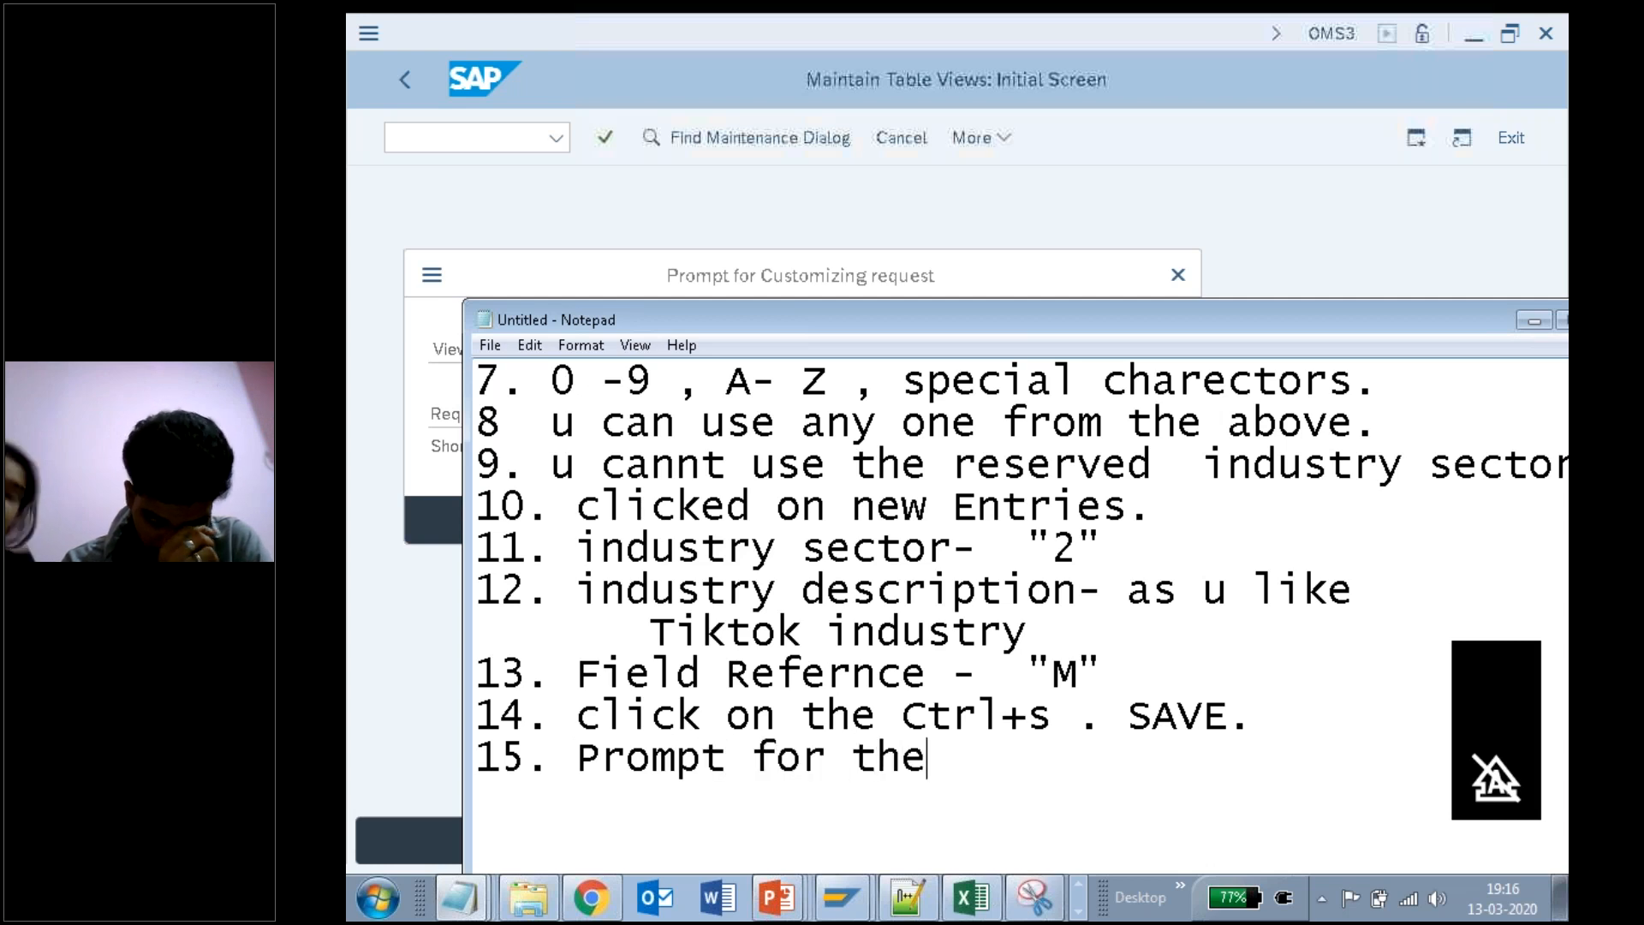
{"action": "type", "text": "cus"}
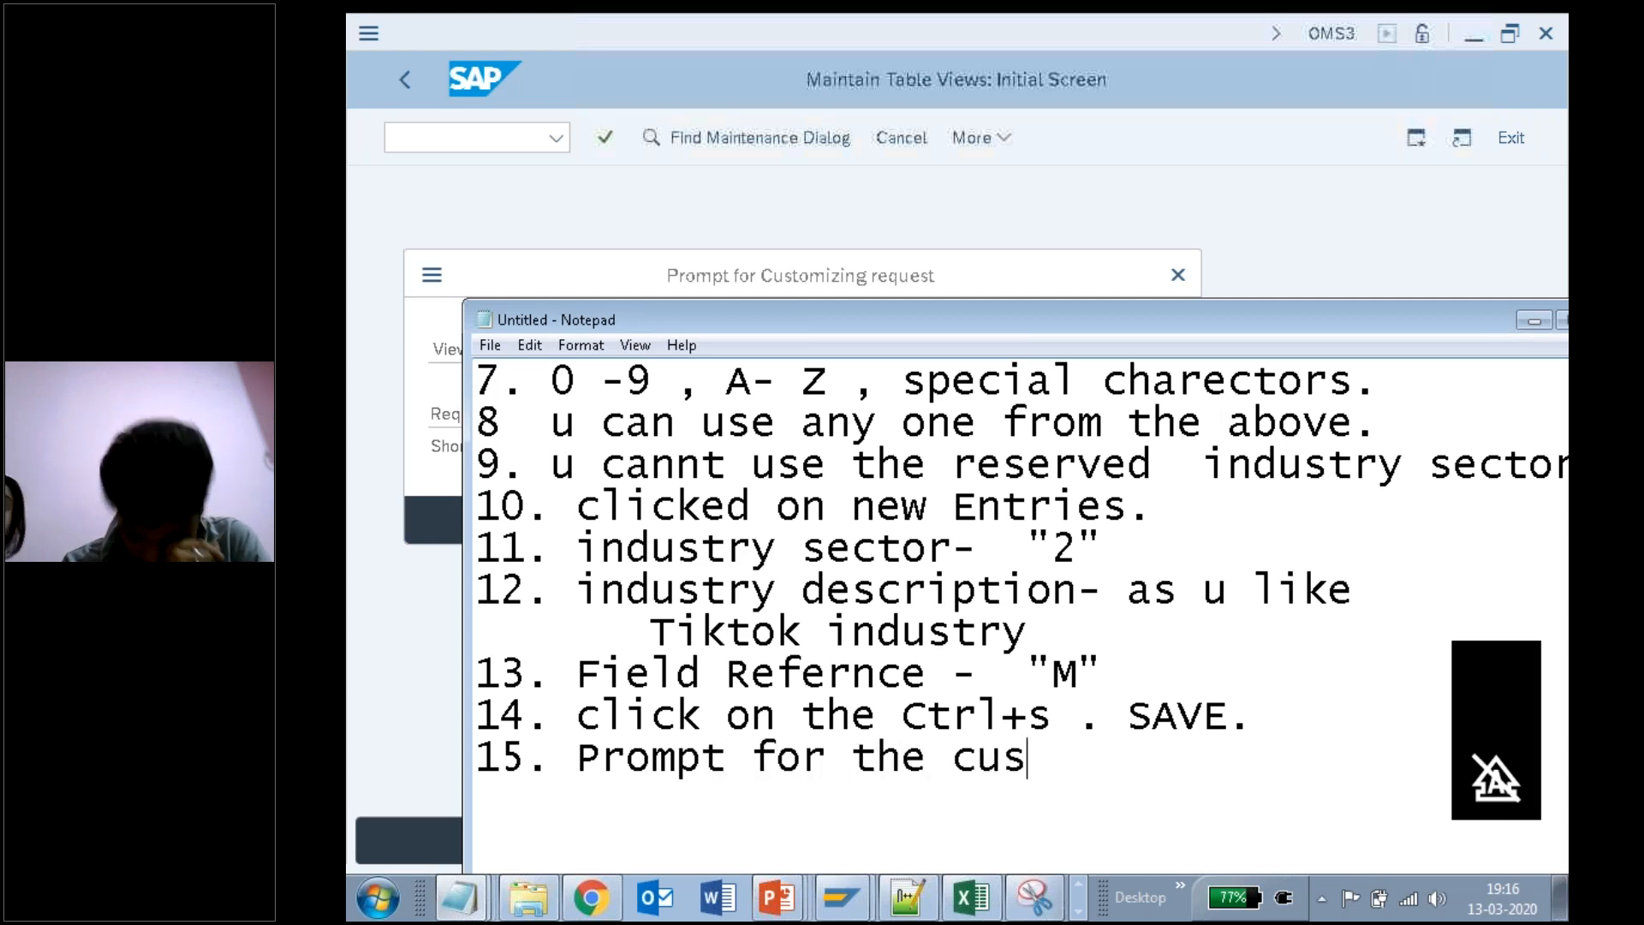
{"action": "type", "text": "tom"}
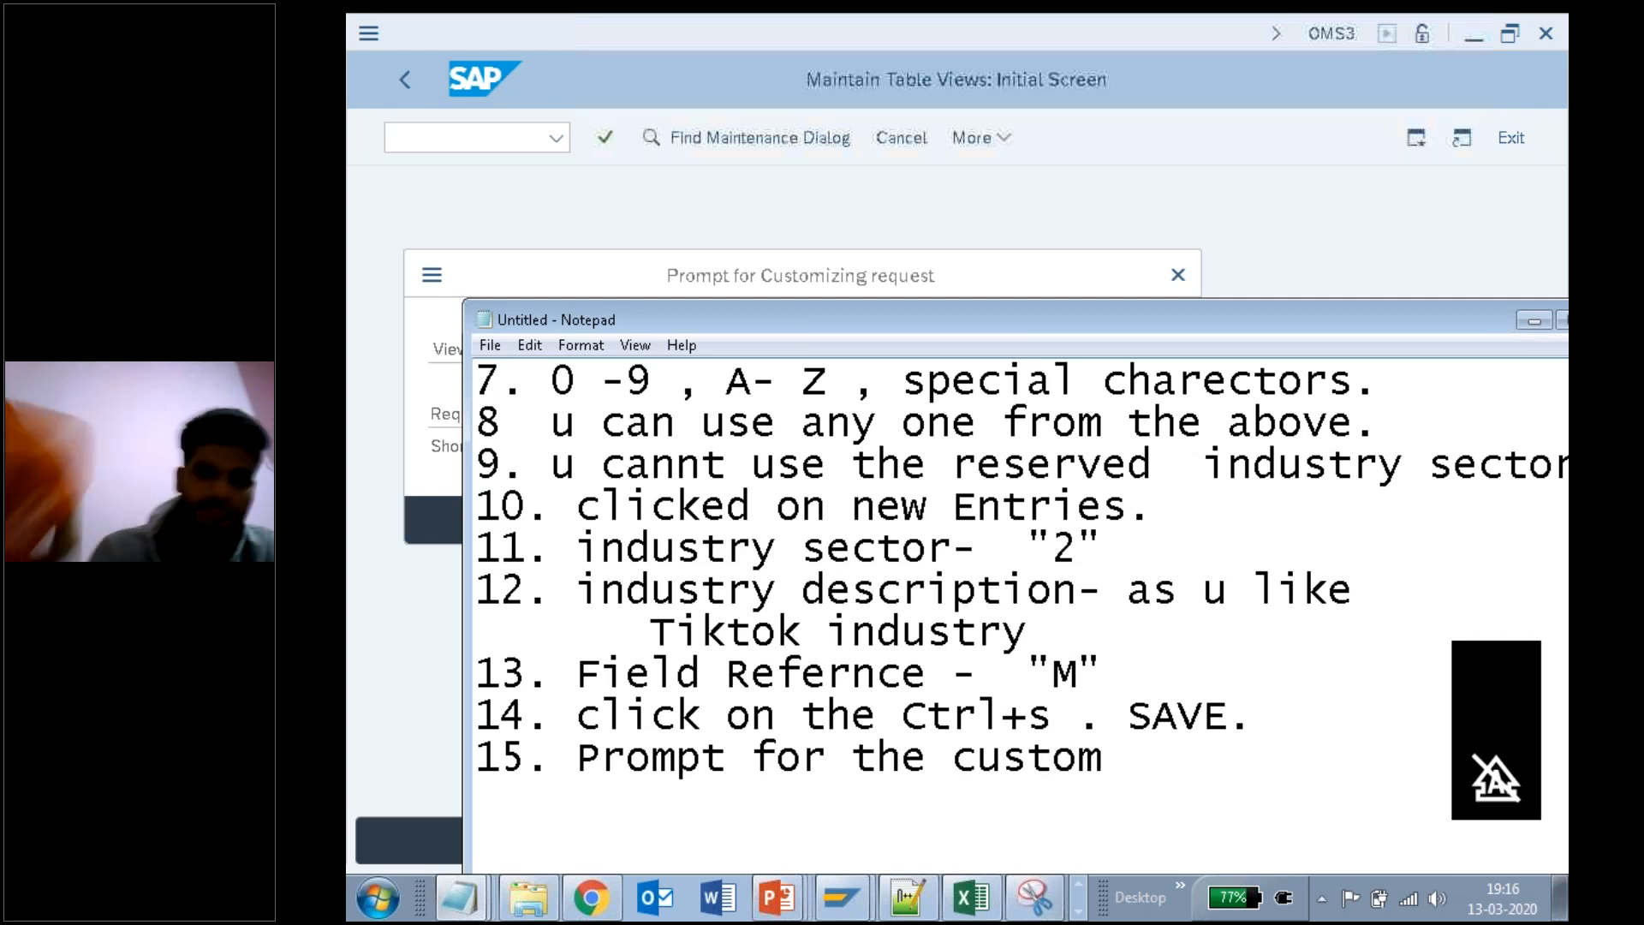
{"action": "type", "text": "ing"}
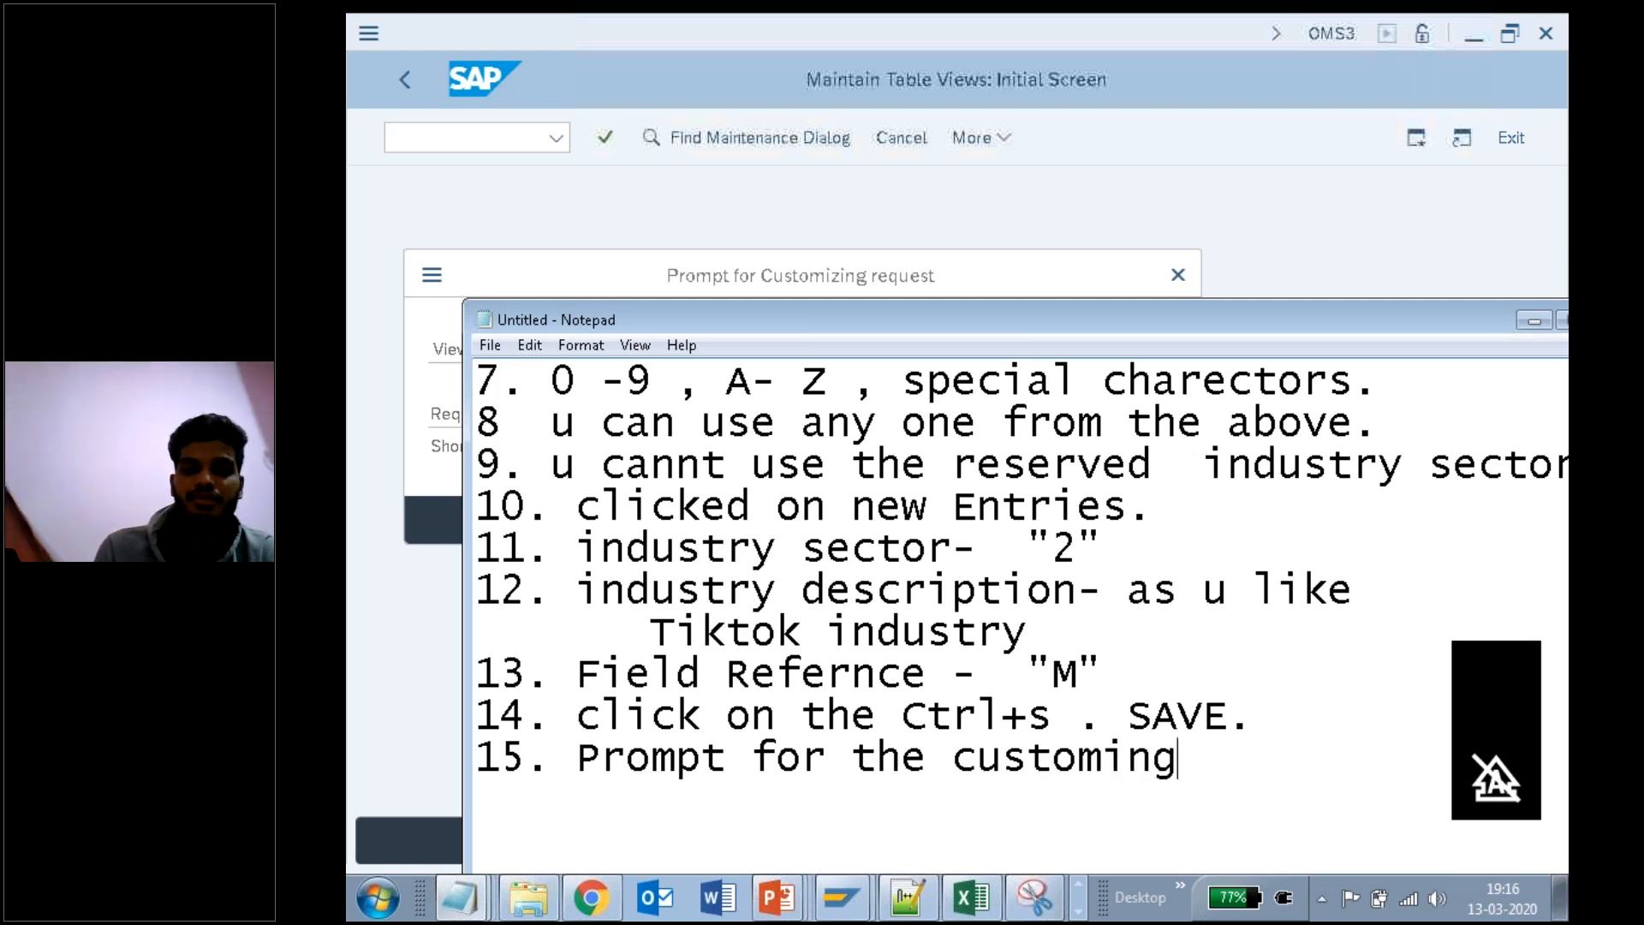
{"action": "type", "text": " request."}
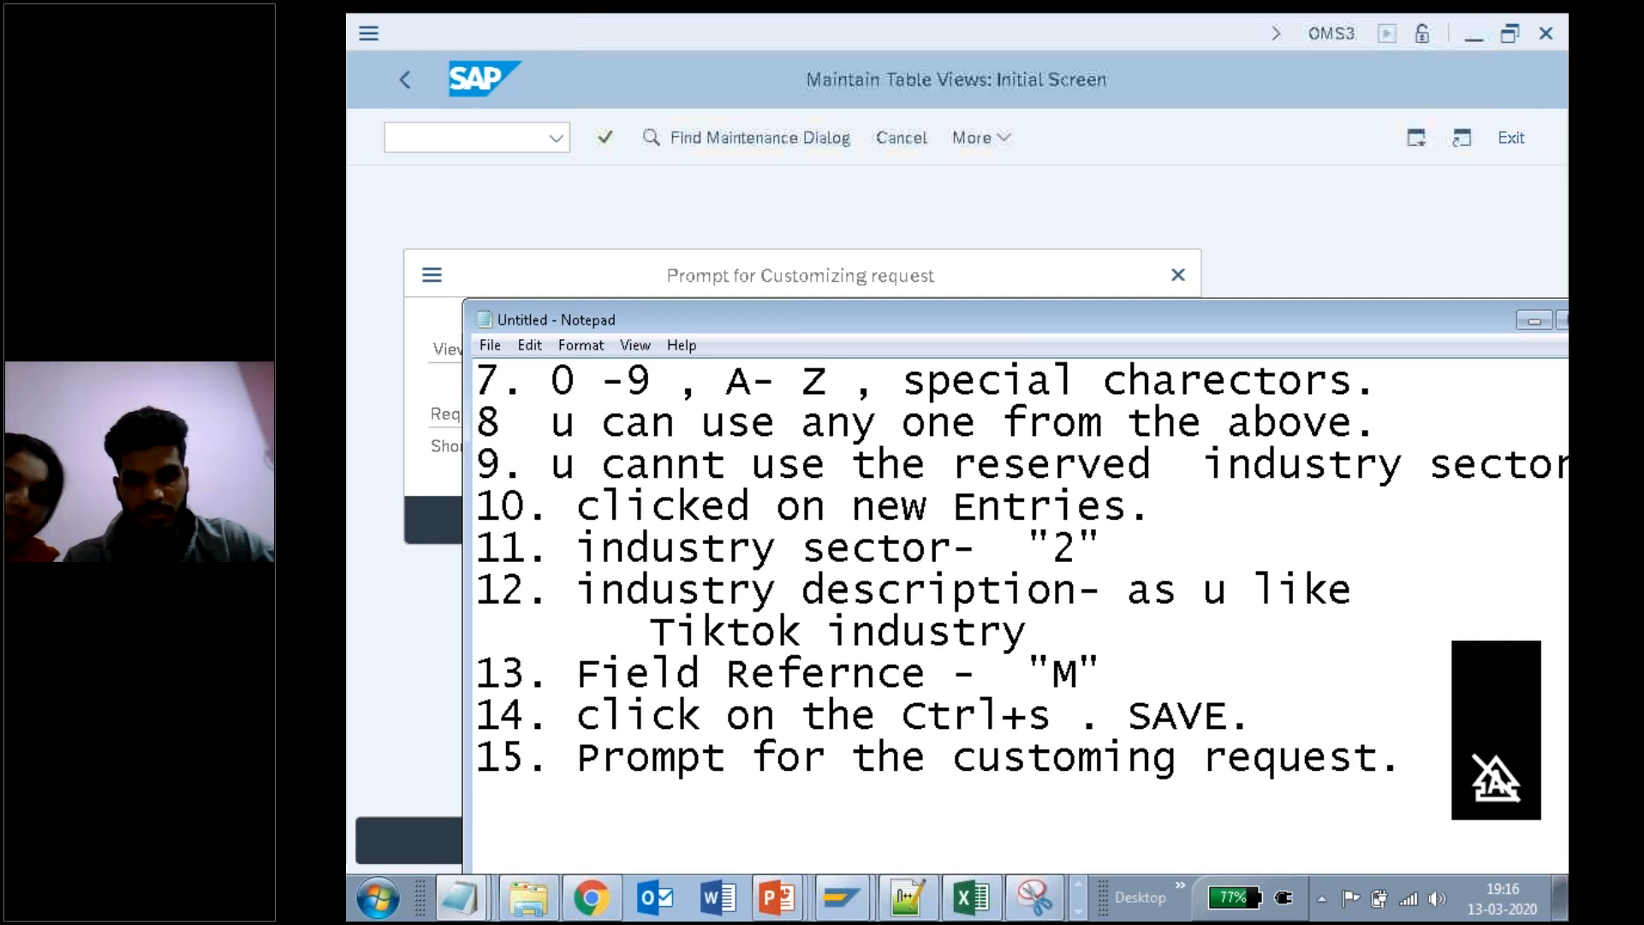
Step: Return to SAP, accept the proposed customizing request to save the entry, and go back to the Display IMG structure
{"action": "left_click", "coordinate": [562, 275]}
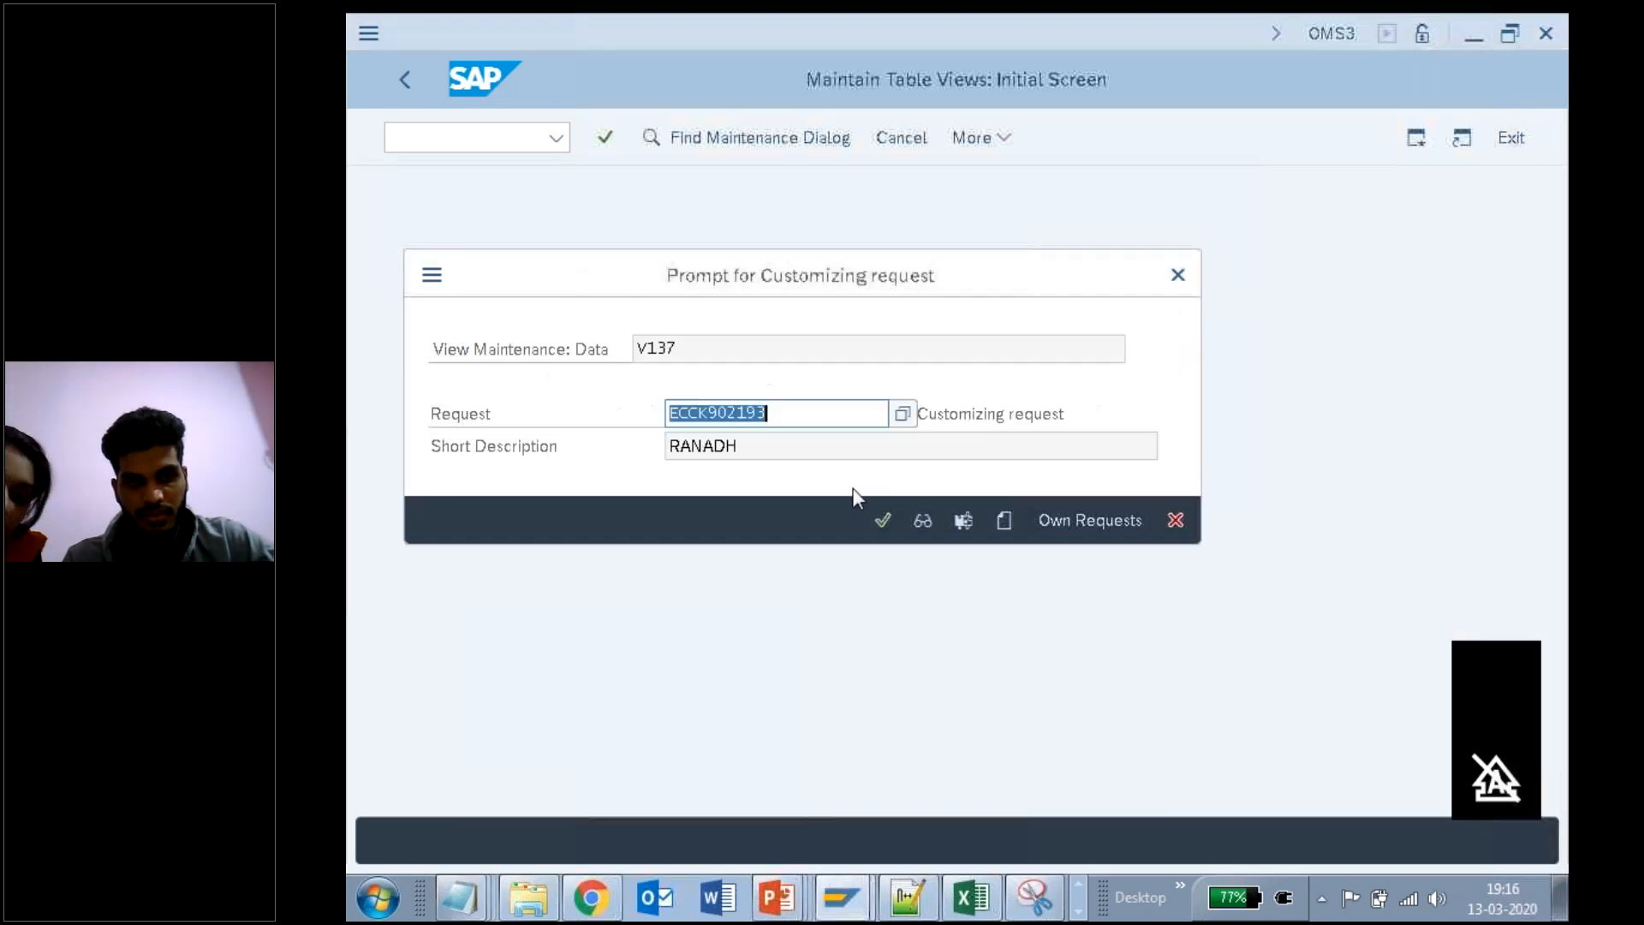
{"action": "left_click", "coordinate": [884, 522]}
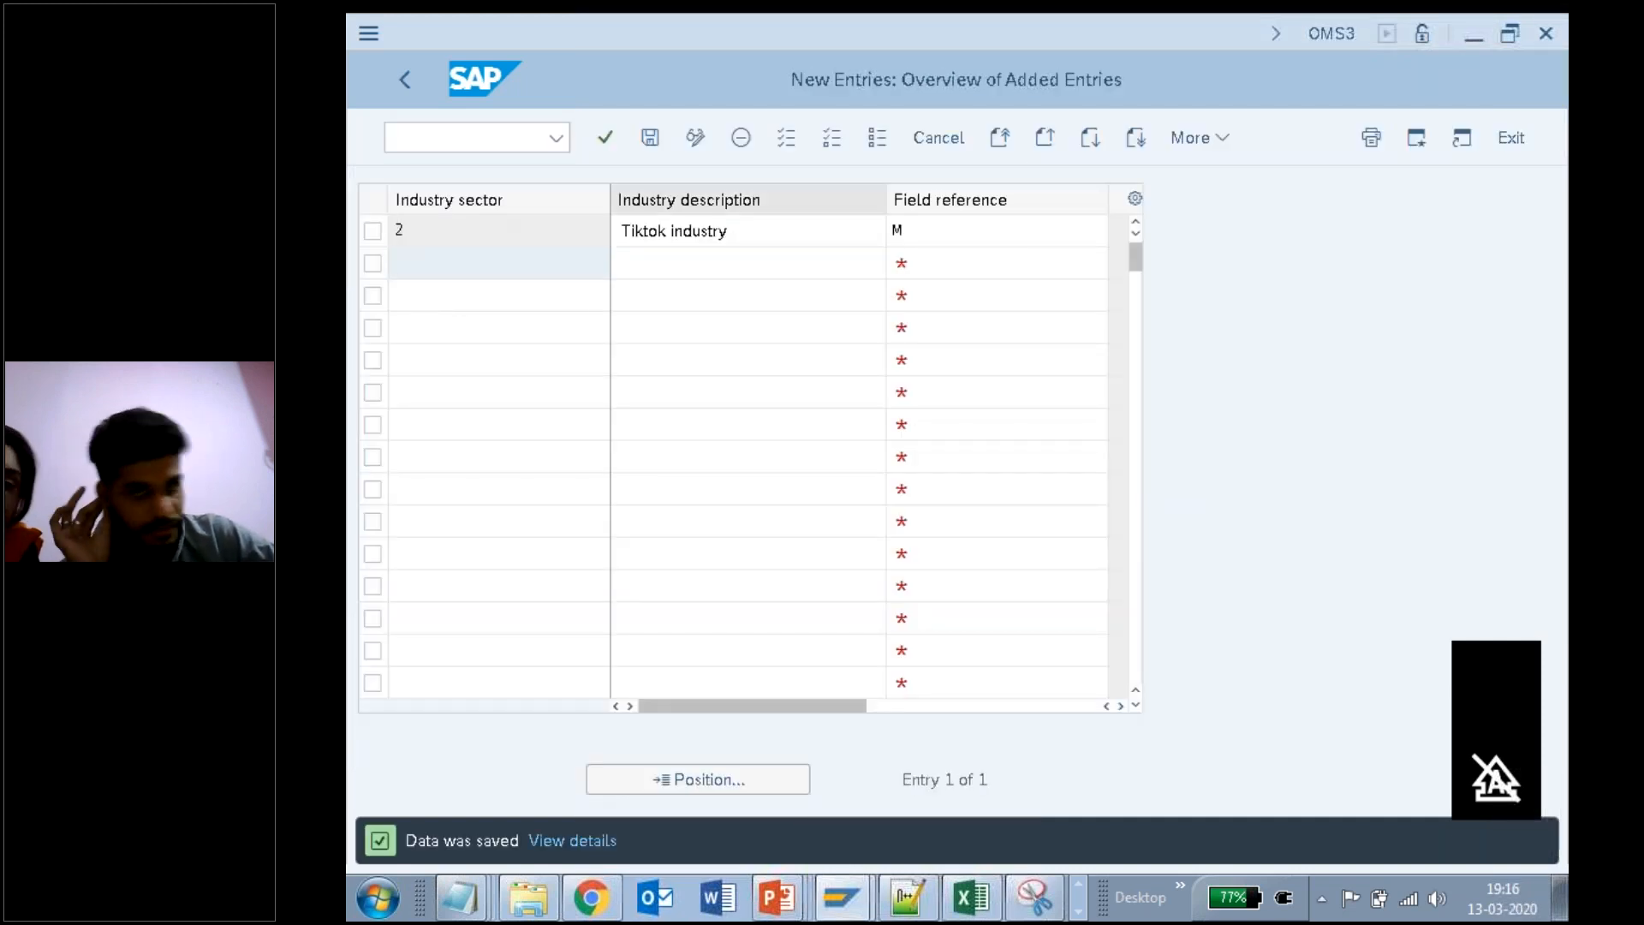
{"action": "left_click", "coordinate": [652, 140]}
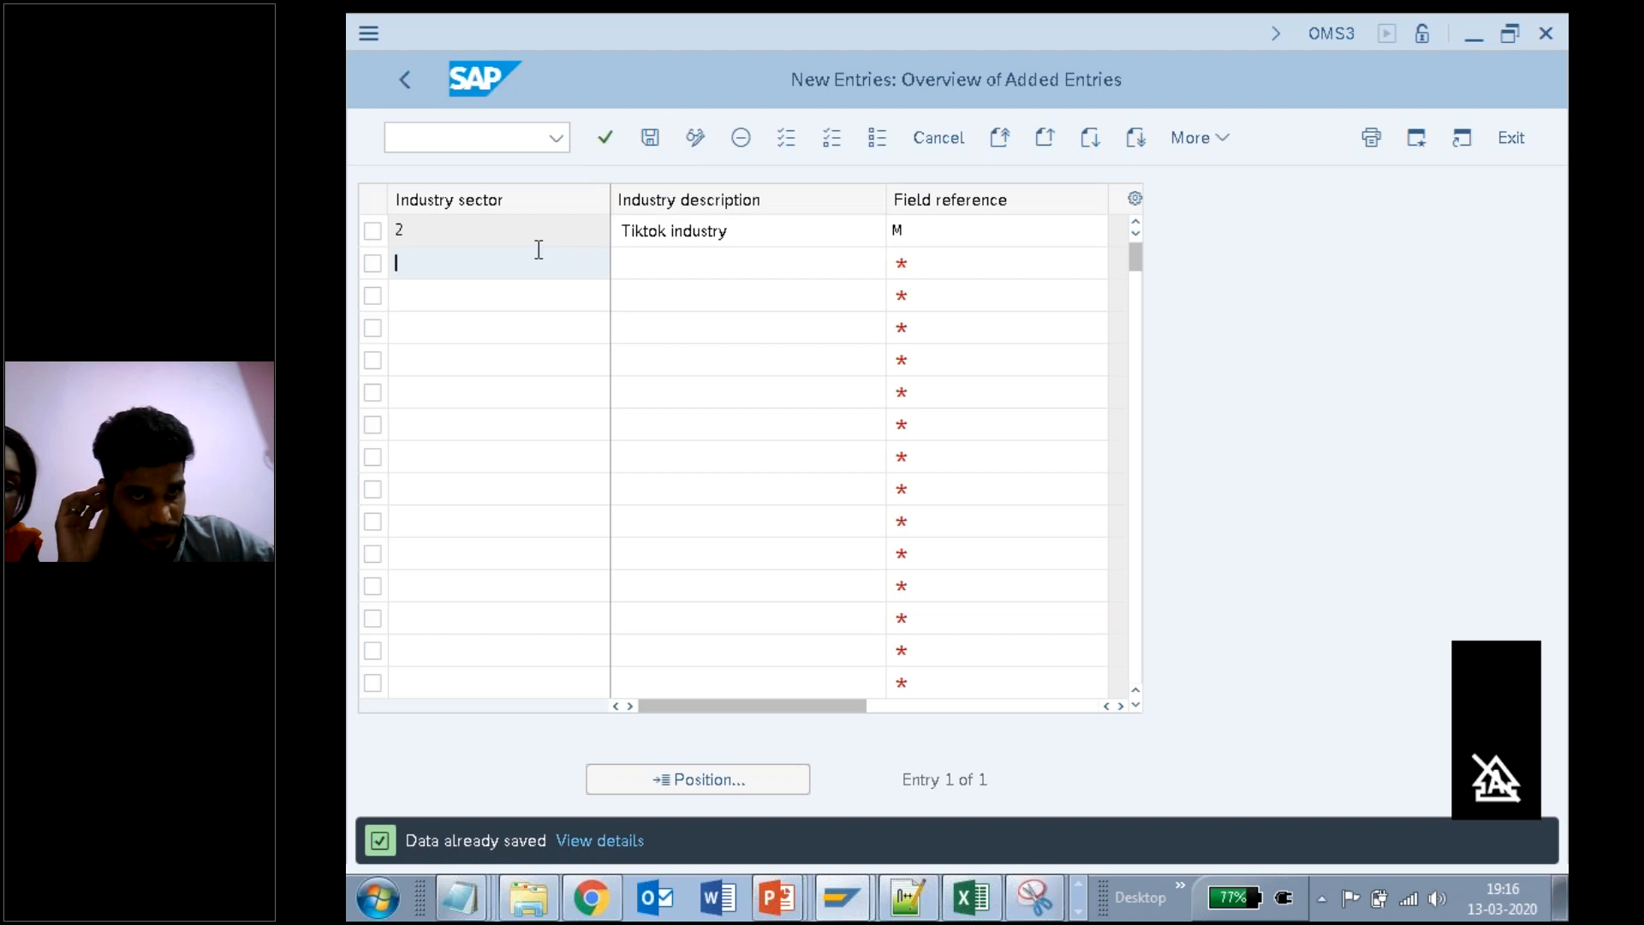
{"action": "left_click", "coordinate": [406, 79]}
{"action": "left_click", "coordinate": [405, 79]}
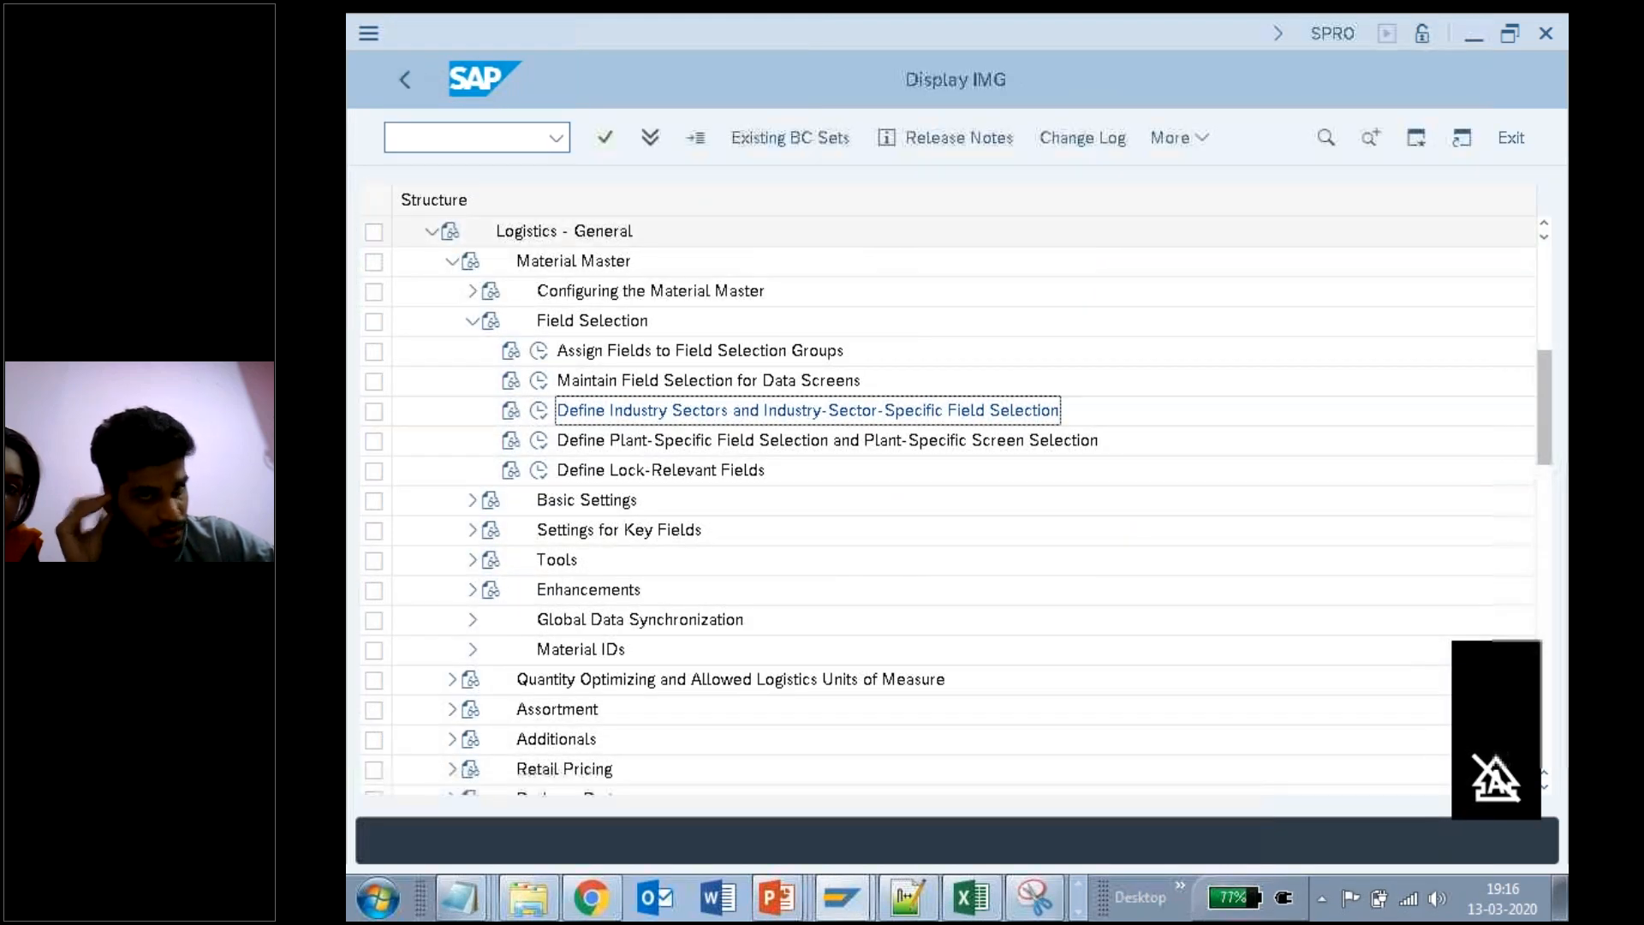
Step: Switch to the Notepad notes and add a dashed separator line below step 15
{"action": "left_click", "coordinate": [481, 877]}
{"action": "left_click", "coordinate": [481, 842]}
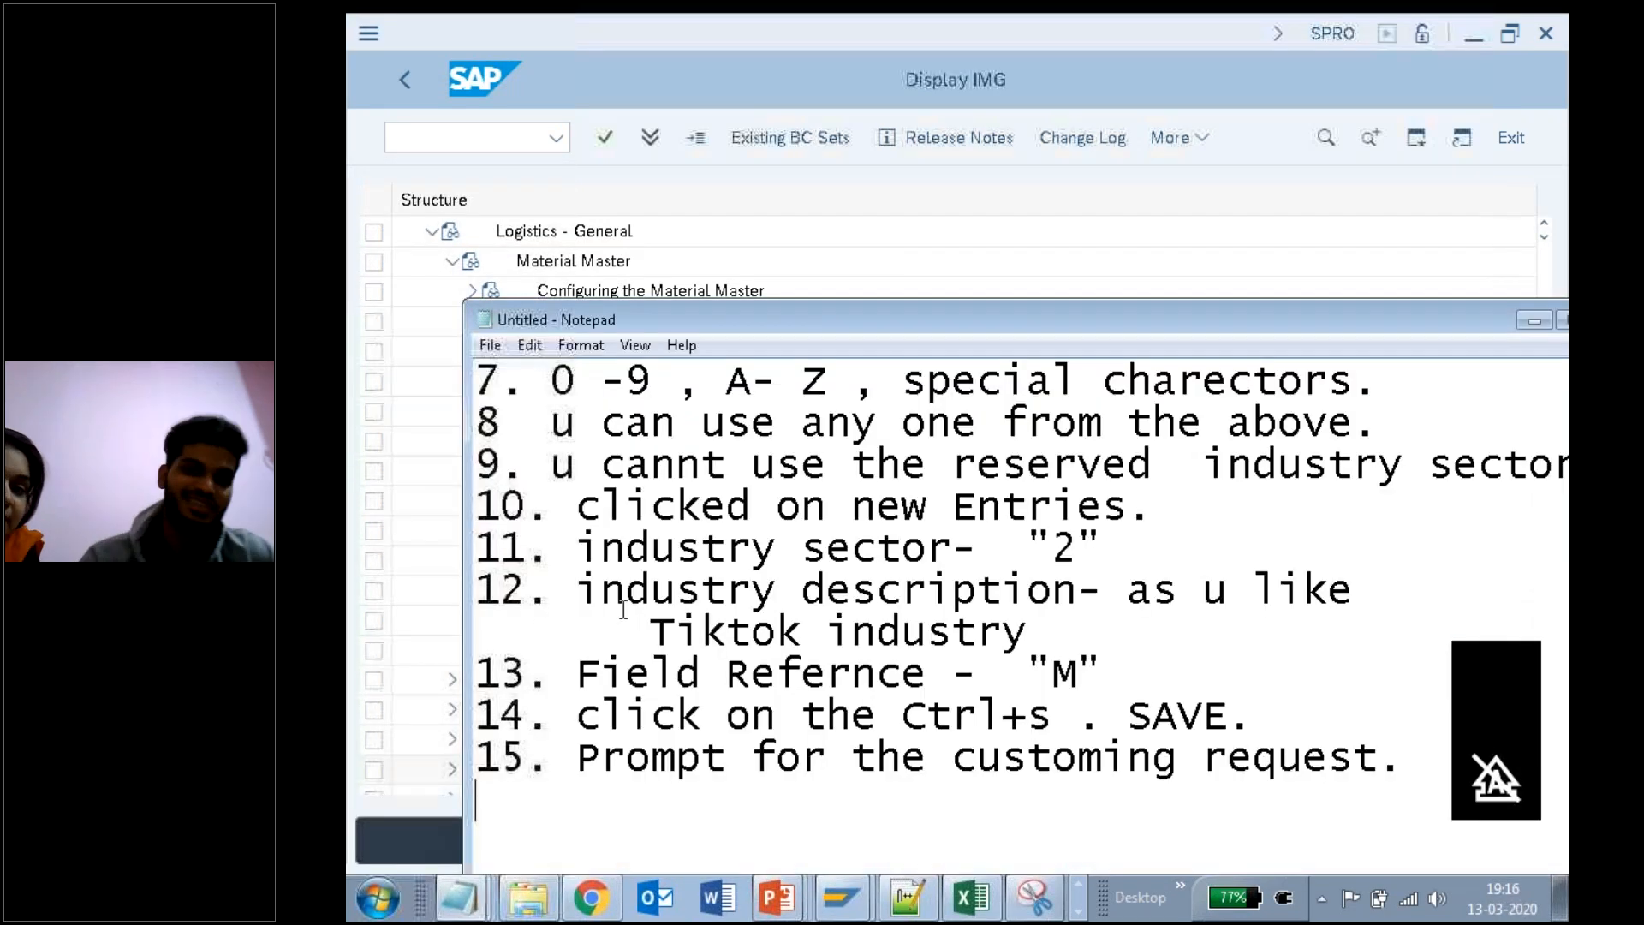
{"action": "type", "text": "---------------------------------------"}
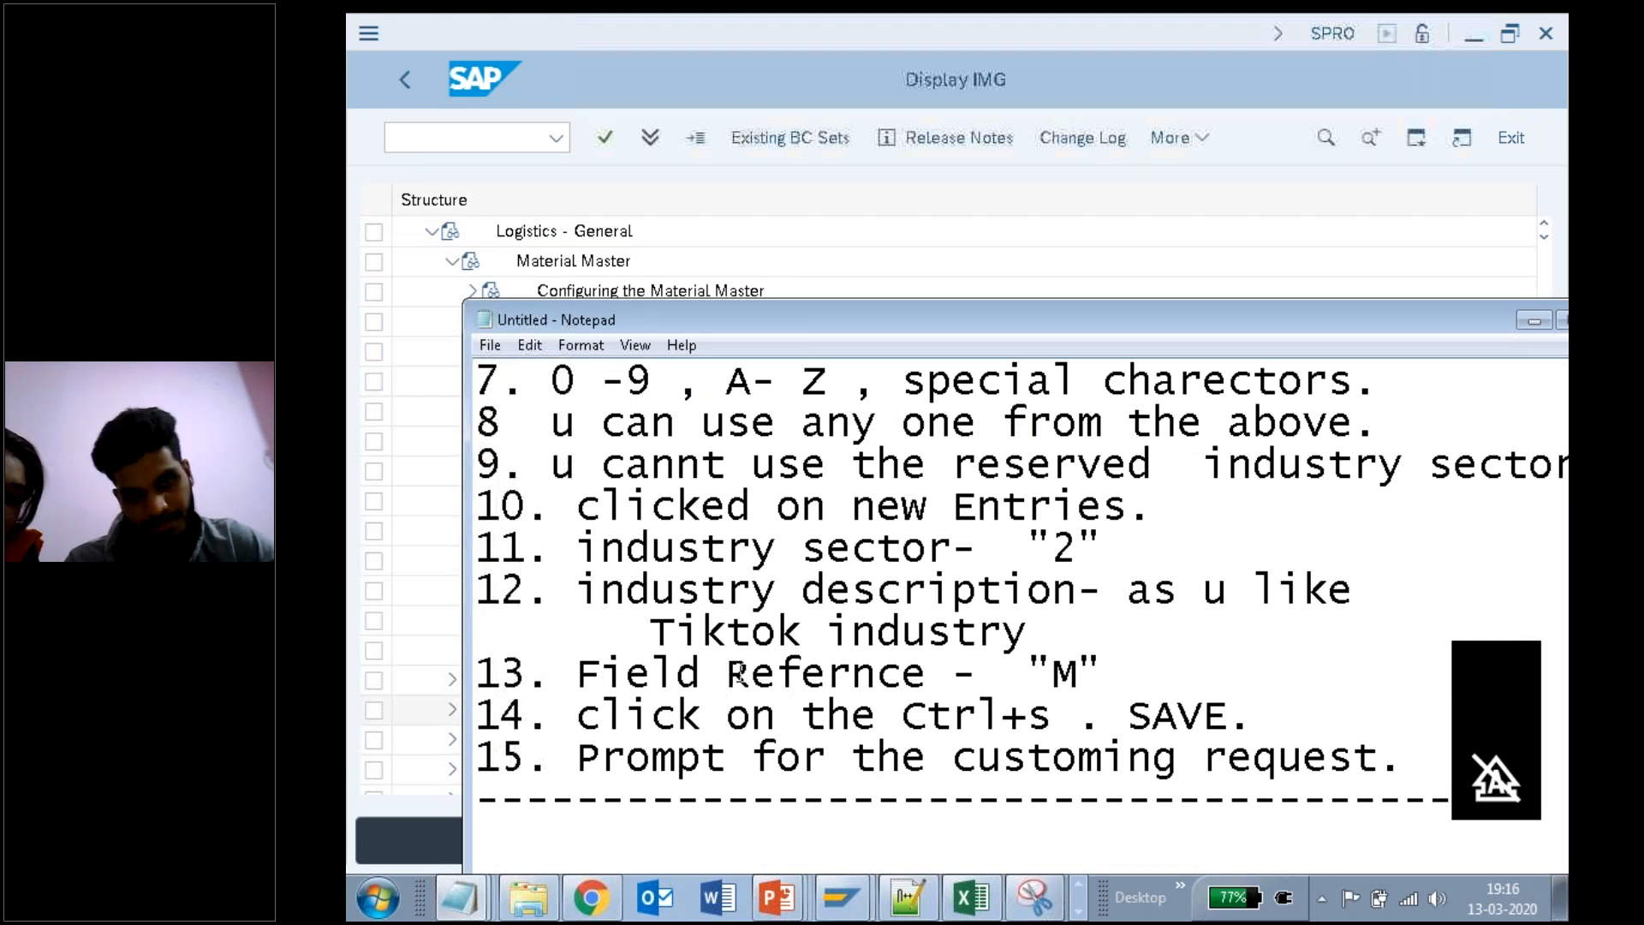
Step: Copy the line "Step 2: Material Types - OMS2" from the list of steps higher up in the notes
{"action": "key", "text": "Up"}
{"action": "key", "text": "Up"}
{"action": "key", "text": "Up"}
{"action": "key", "text": "Up"}
{"action": "key", "text": "Up"}
{"action": "key", "text": "Up"}
{"action": "key", "text": "Up"}
{"action": "key", "text": "Up"}
{"action": "key", "text": "Up"}
{"action": "key", "text": "Up"}
{"action": "key", "text": "Up"}
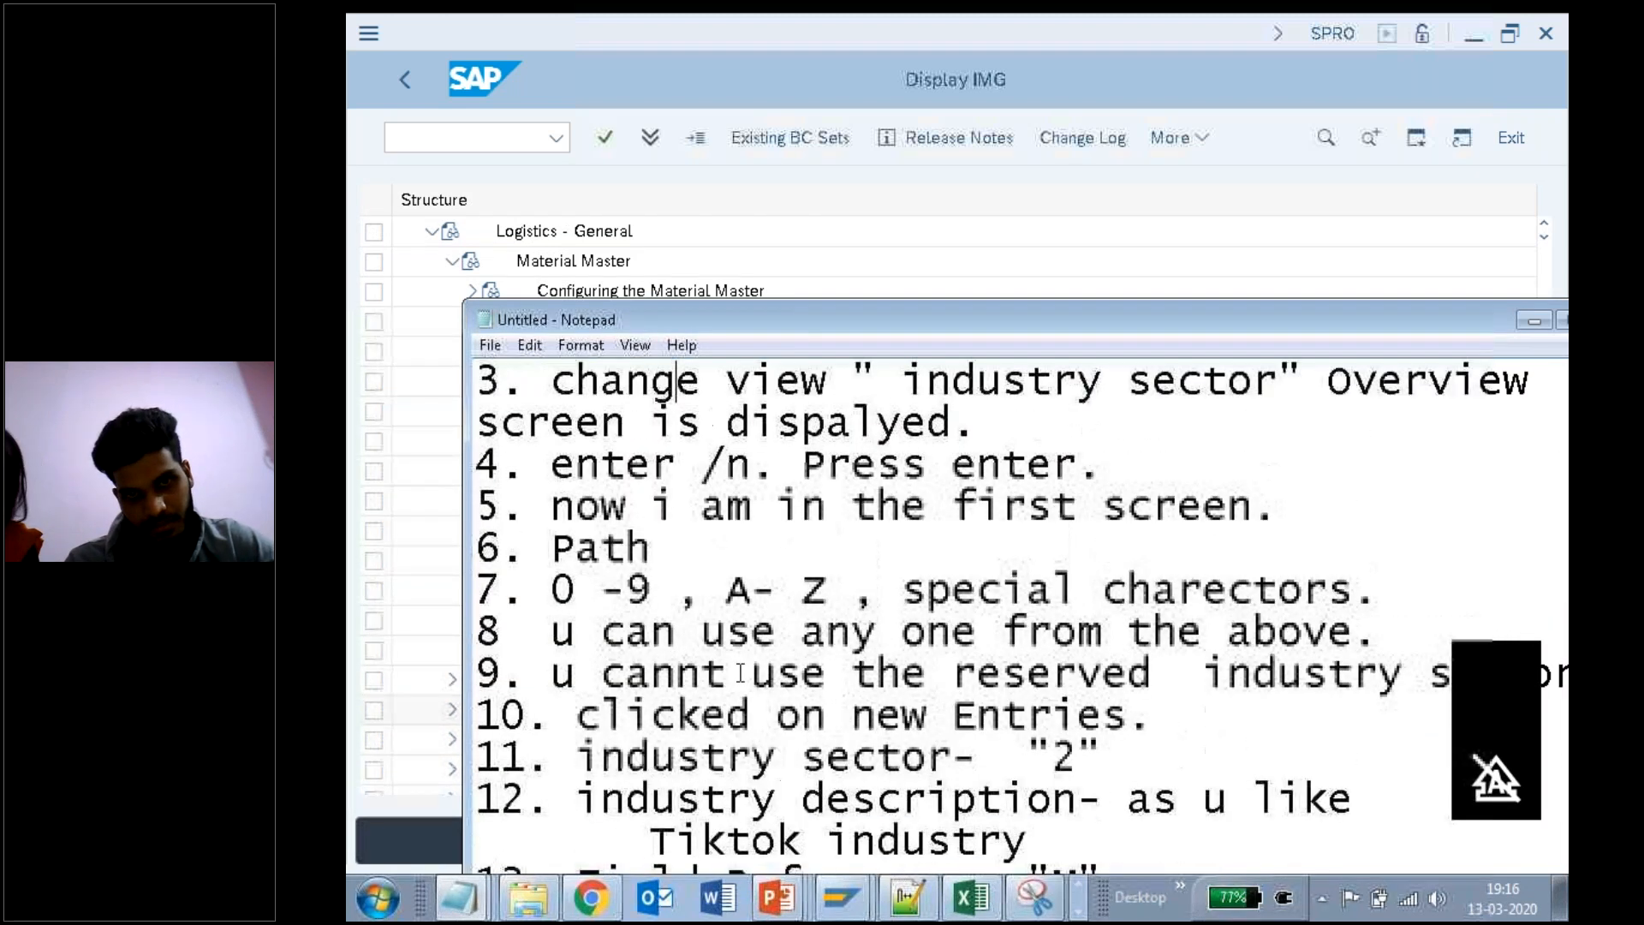
{"action": "key", "text": "Up"}
{"action": "key", "text": "Up"}
{"action": "key", "text": "Up"}
{"action": "key", "text": "Up"}
{"action": "key", "text": "Up"}
{"action": "key", "text": "Up"}
{"action": "key", "text": "Up"}
{"action": "key", "text": "Up"}
{"action": "key", "text": "Up"}
{"action": "key", "text": "Up"}
{"action": "key", "text": "Up"}
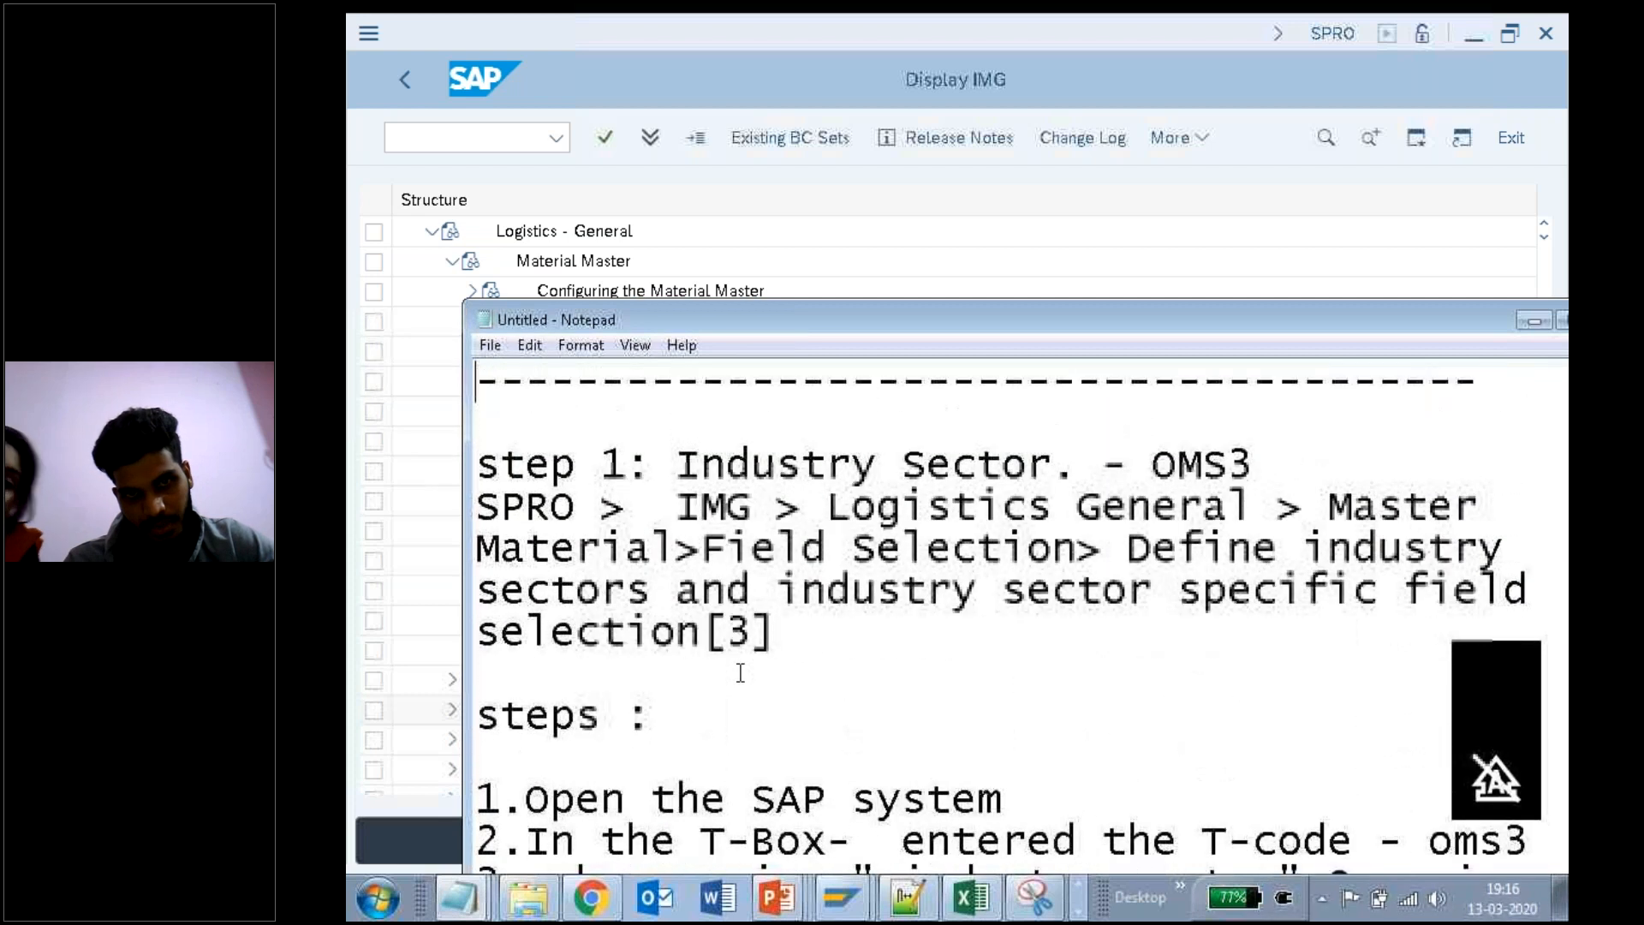
{"action": "key", "text": "Up"}
{"action": "key", "text": "Up"}
{"action": "key", "text": "Up"}
{"action": "key", "text": "Up"}
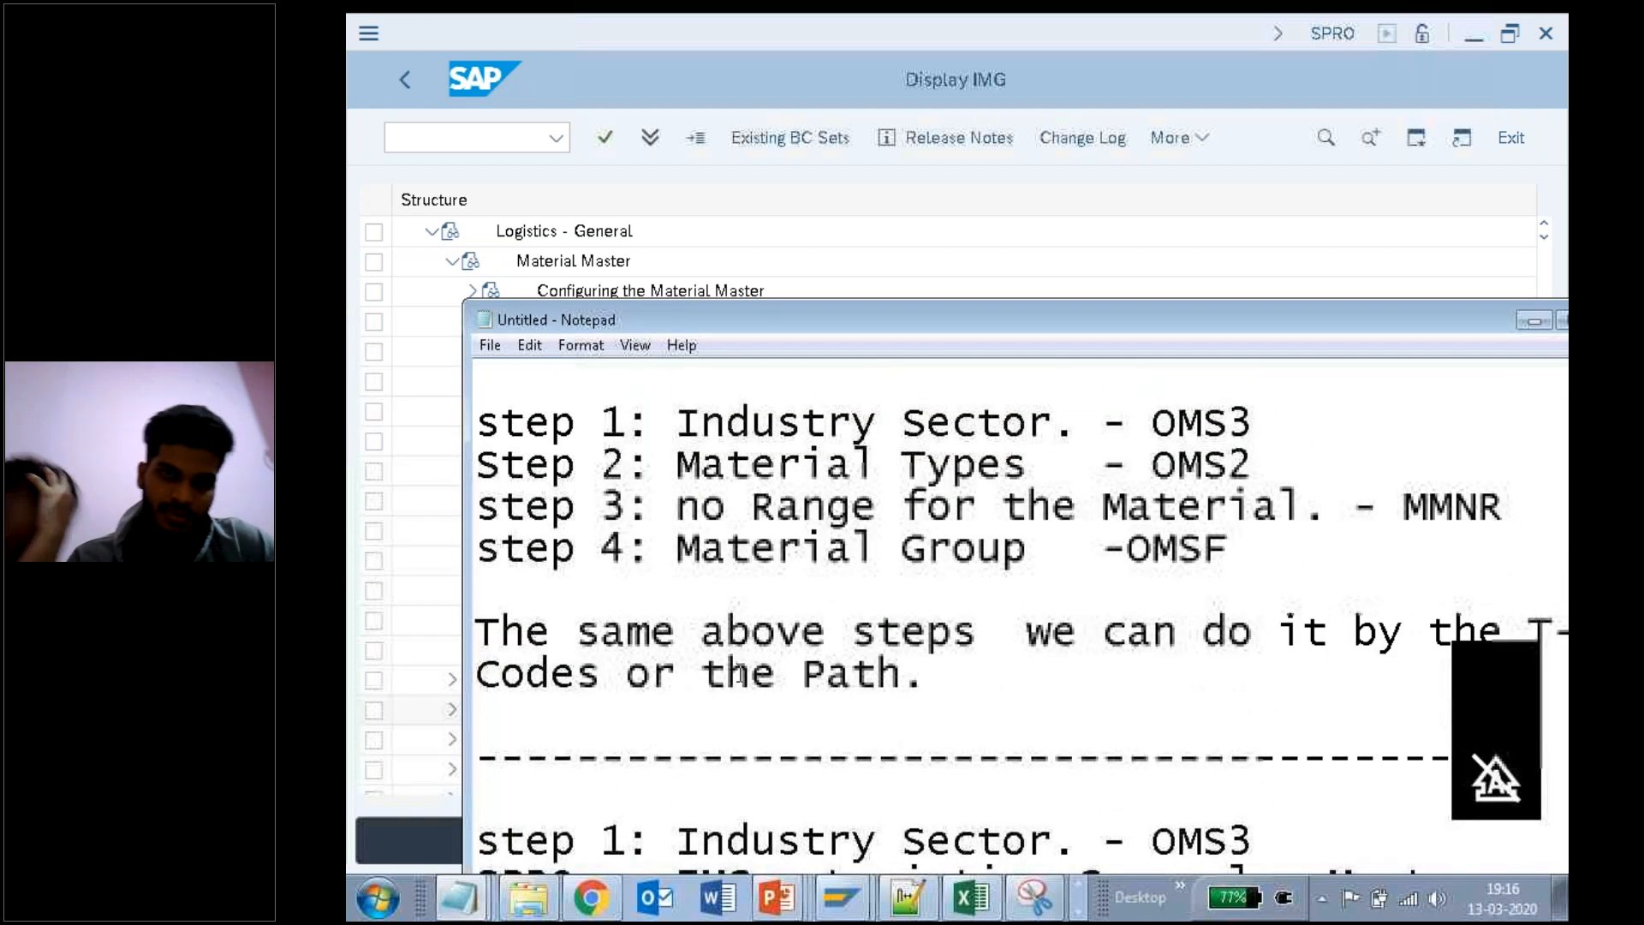
{"action": "left_click_drag", "start_coordinate": [1258, 464], "coordinate": [454, 480]}
{"action": "key", "text": "ctrl+c"}
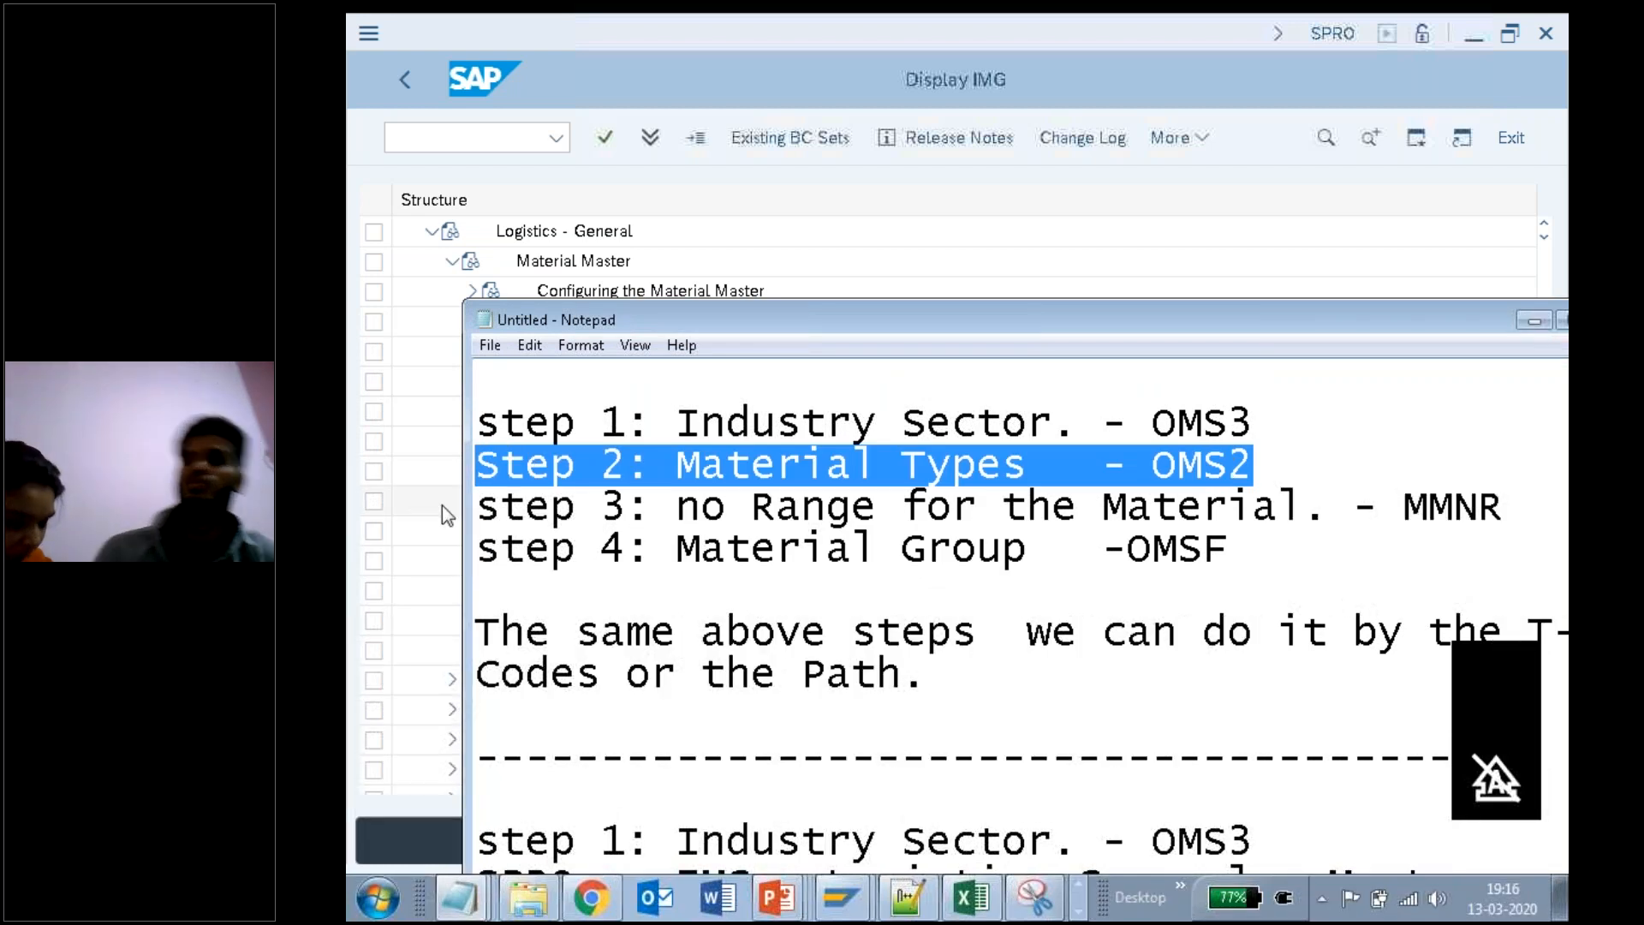
Step: Maximize the Notepad window and paste the copied Material Types line as a heading below the dashed separator after step 15
{"action": "left_click_drag", "start_coordinate": [856, 299], "coordinate": [806, 235]}
{"action": "double_click", "coordinate": [808, 254]}
{"action": "left_click", "coordinate": [777, 541]}
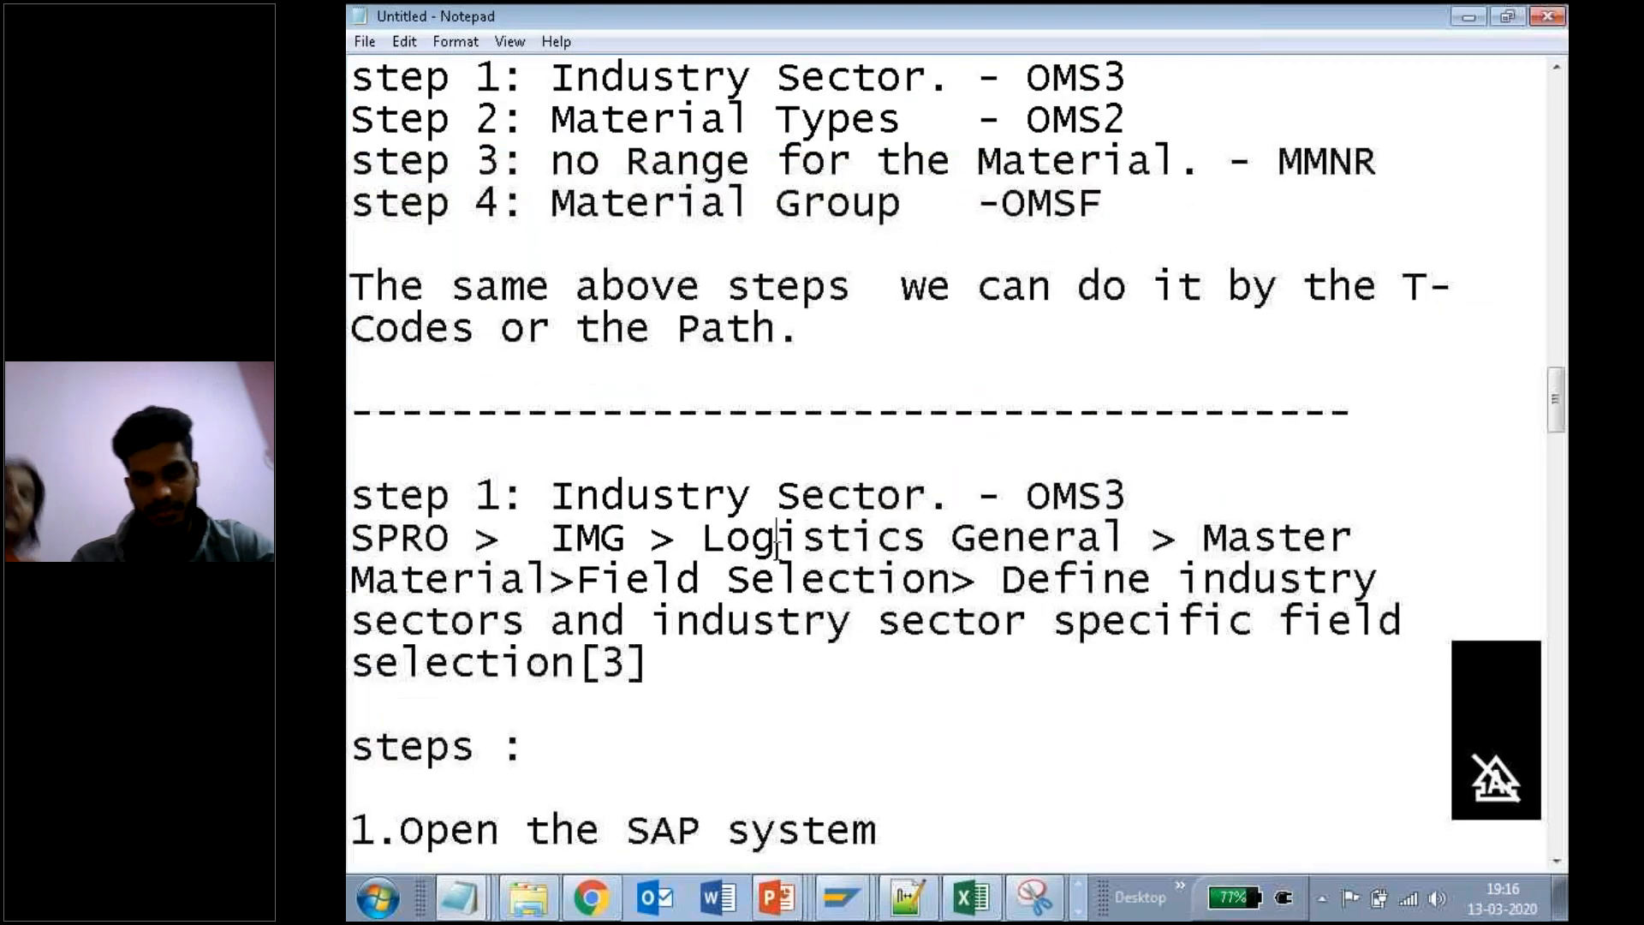
{"action": "scroll", "coordinate": [581, 321], "scroll_direction": "down", "scroll_amount": 10}
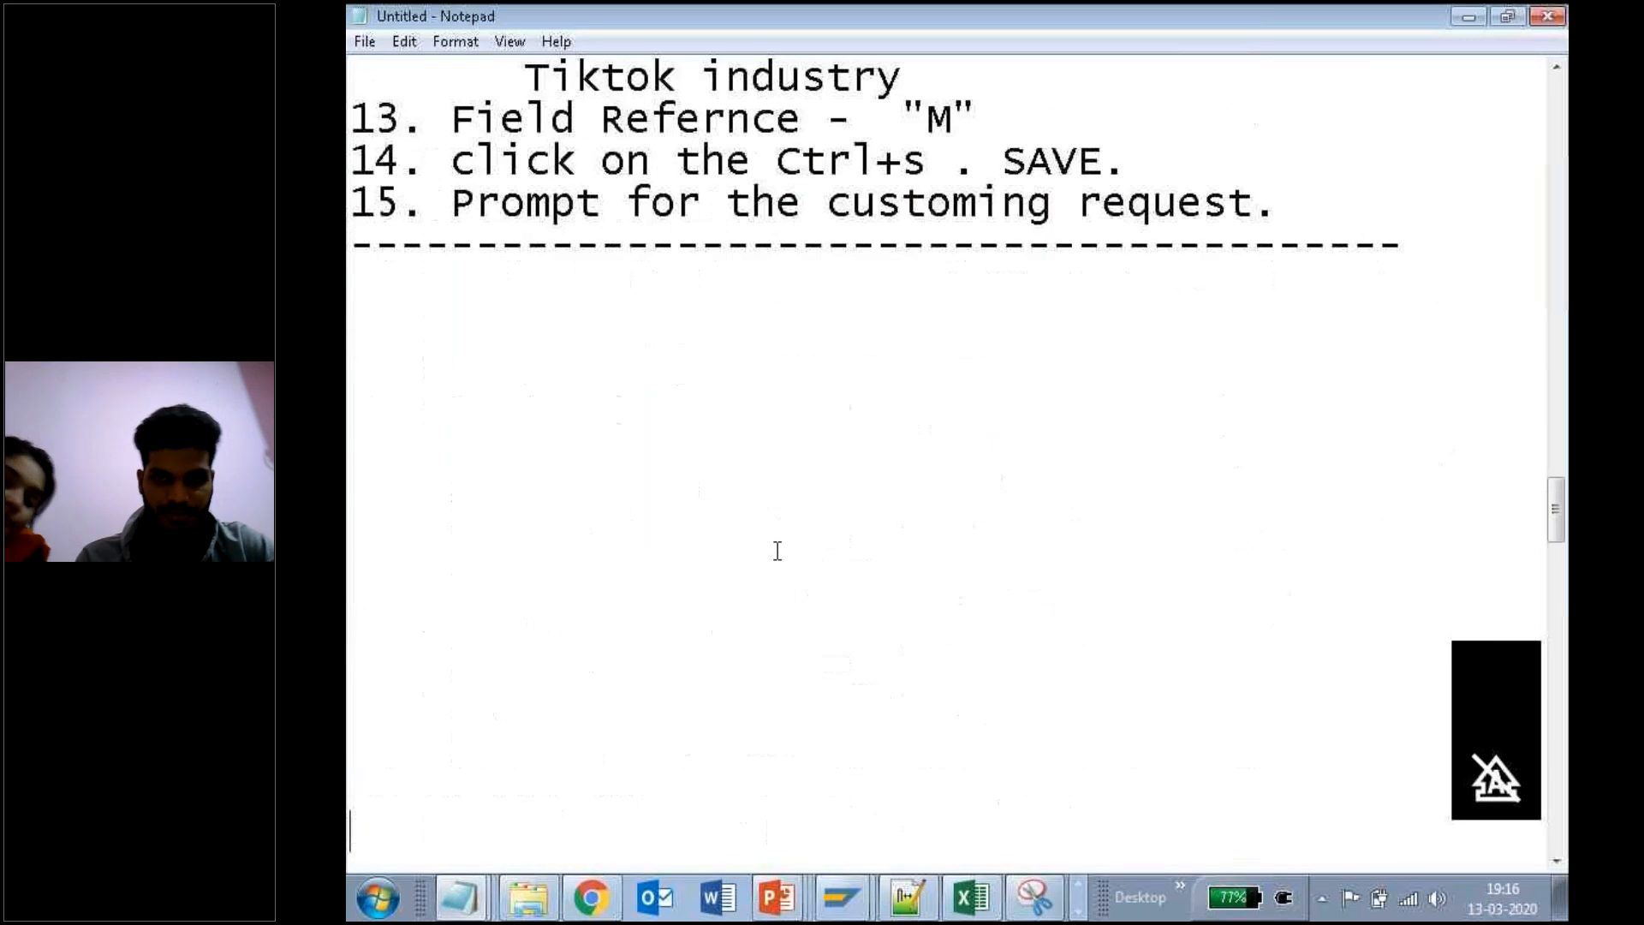
{"action": "left_click", "coordinate": [535, 300]}
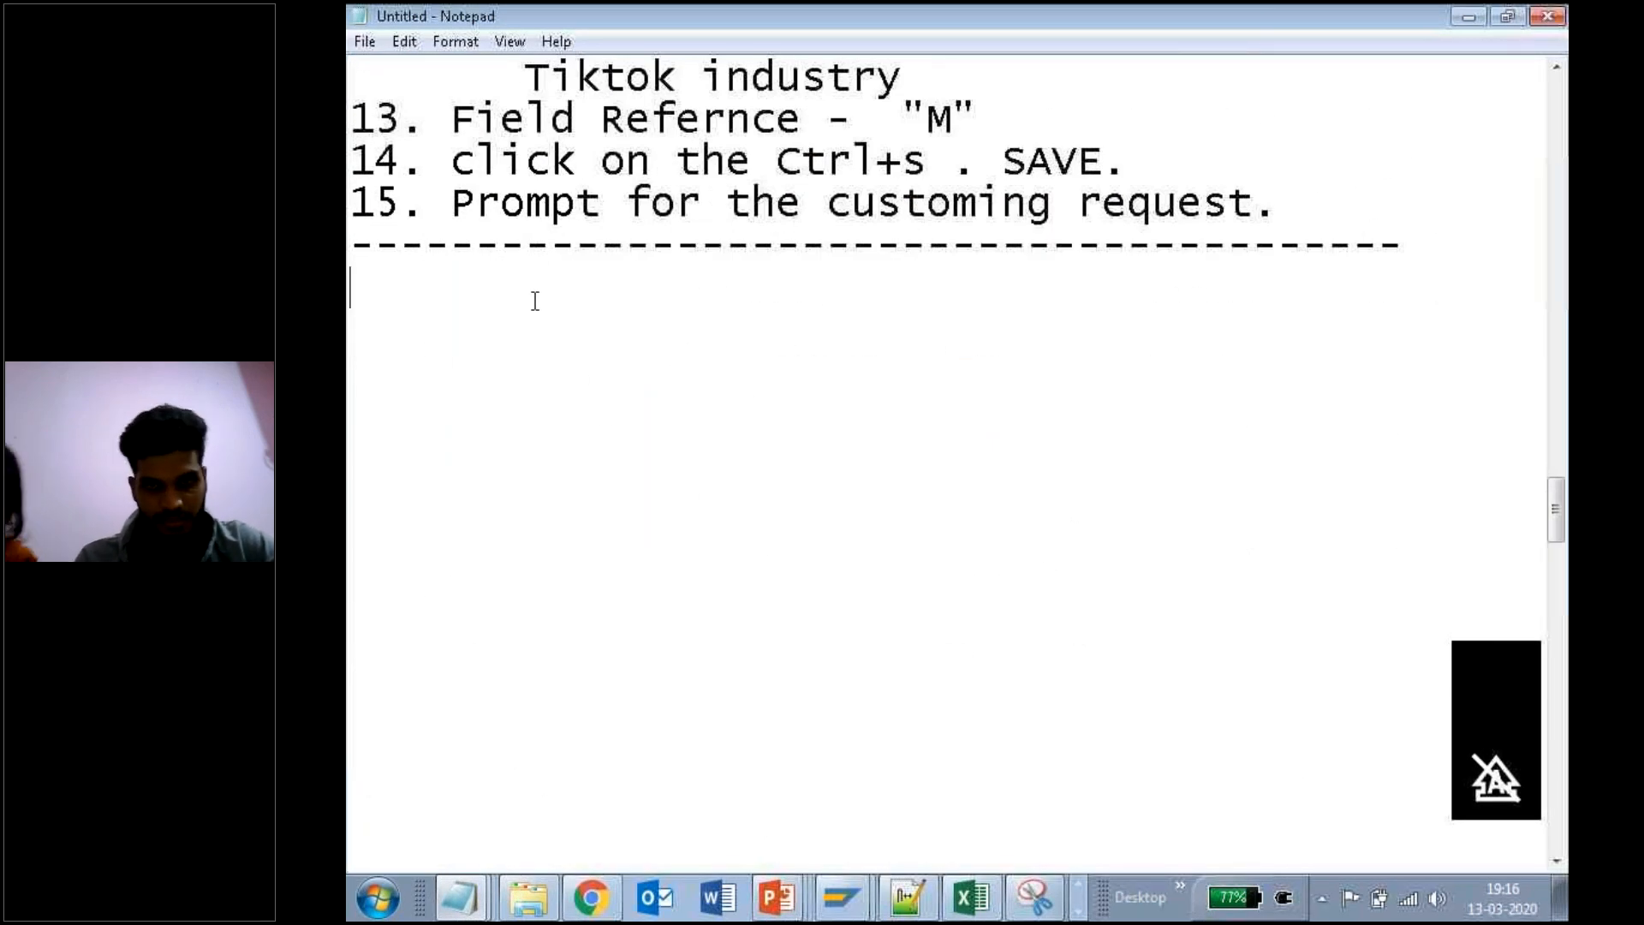
{"action": "key", "text": "ctrl+v"}
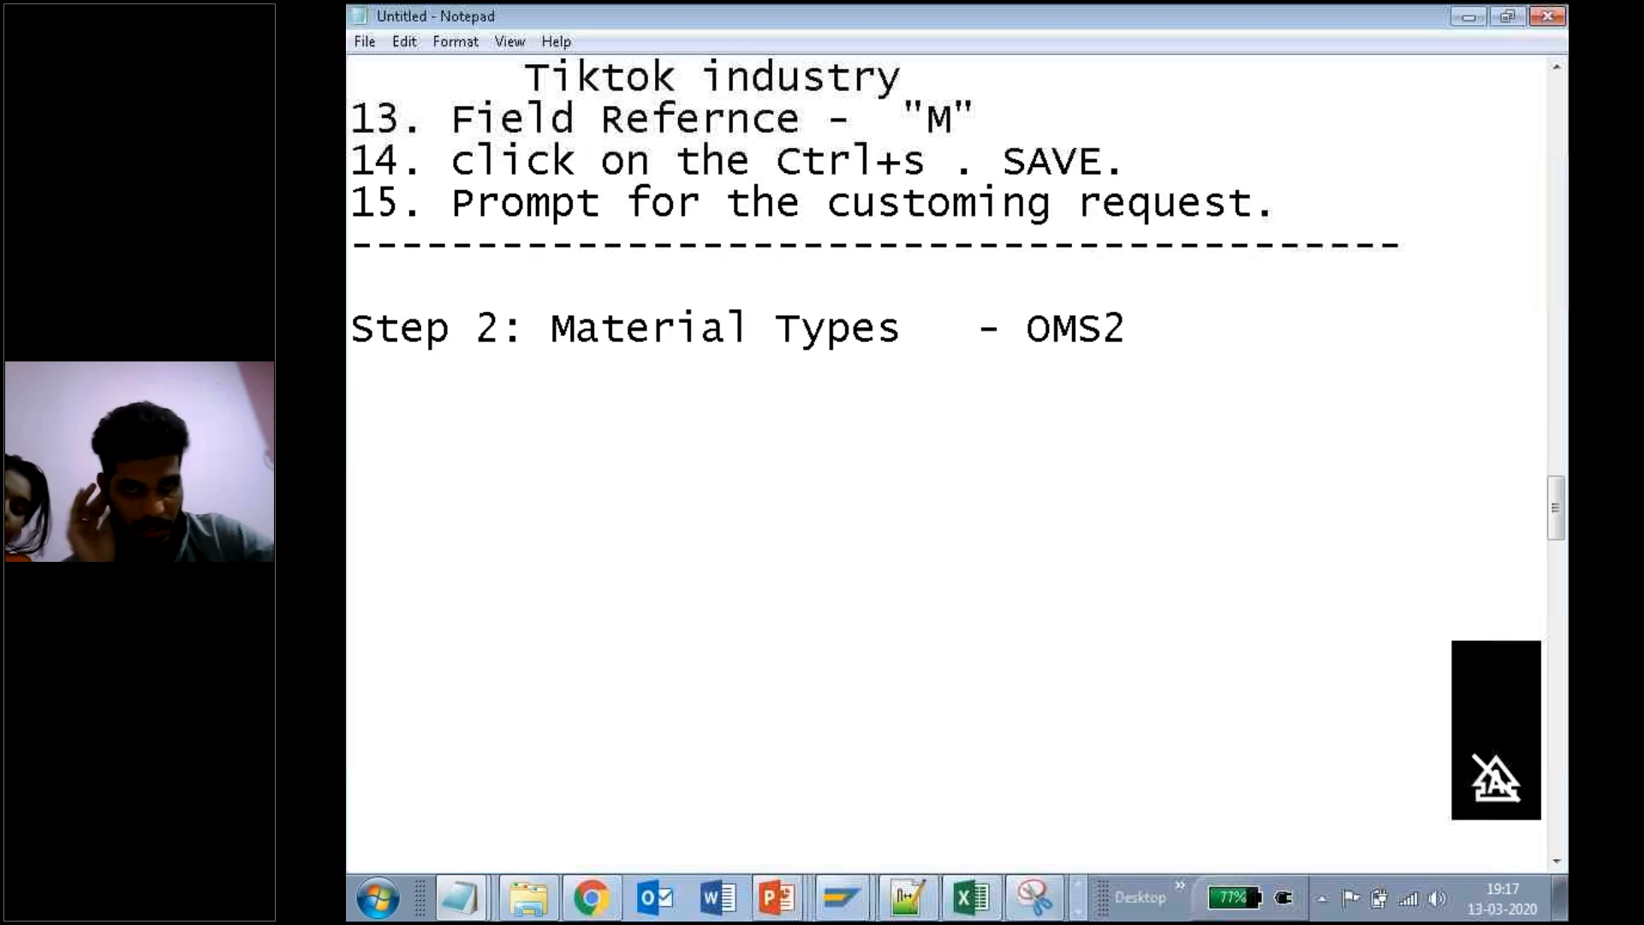
Step: Add the line "To create the material Types - OMS2" beneath the Step 2 heading, separated by a blank line
{"action": "key", "text": "Return"}
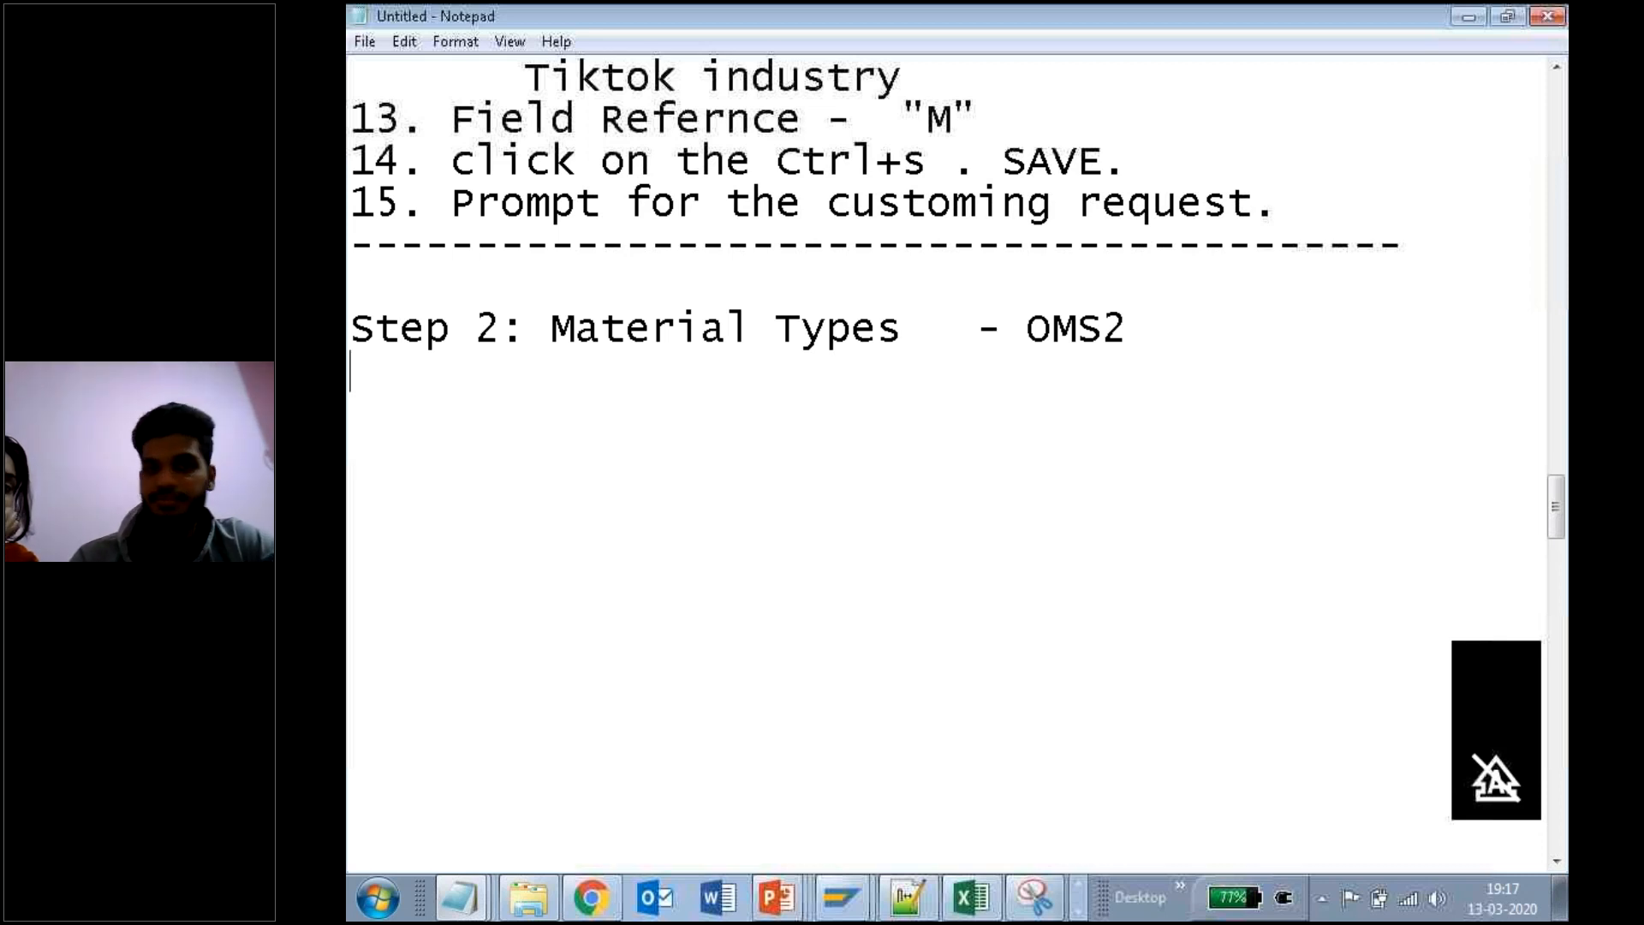
{"action": "key", "text": "Return"}
{"action": "type", "text": "to "}
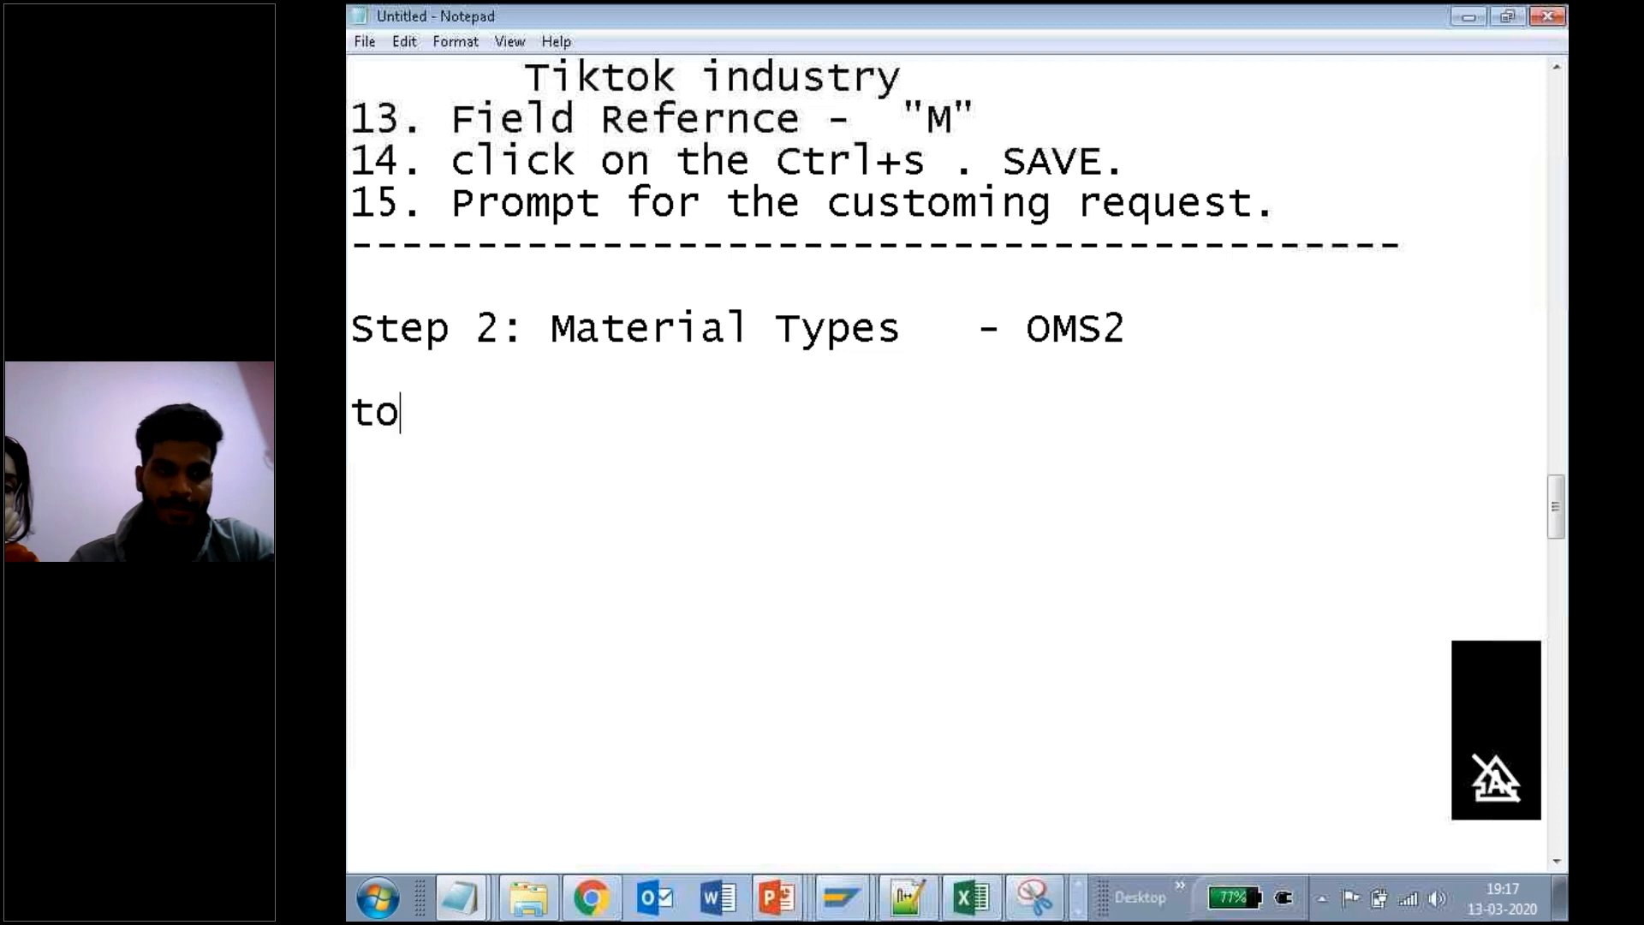
{"action": "type", "text": "create th"}
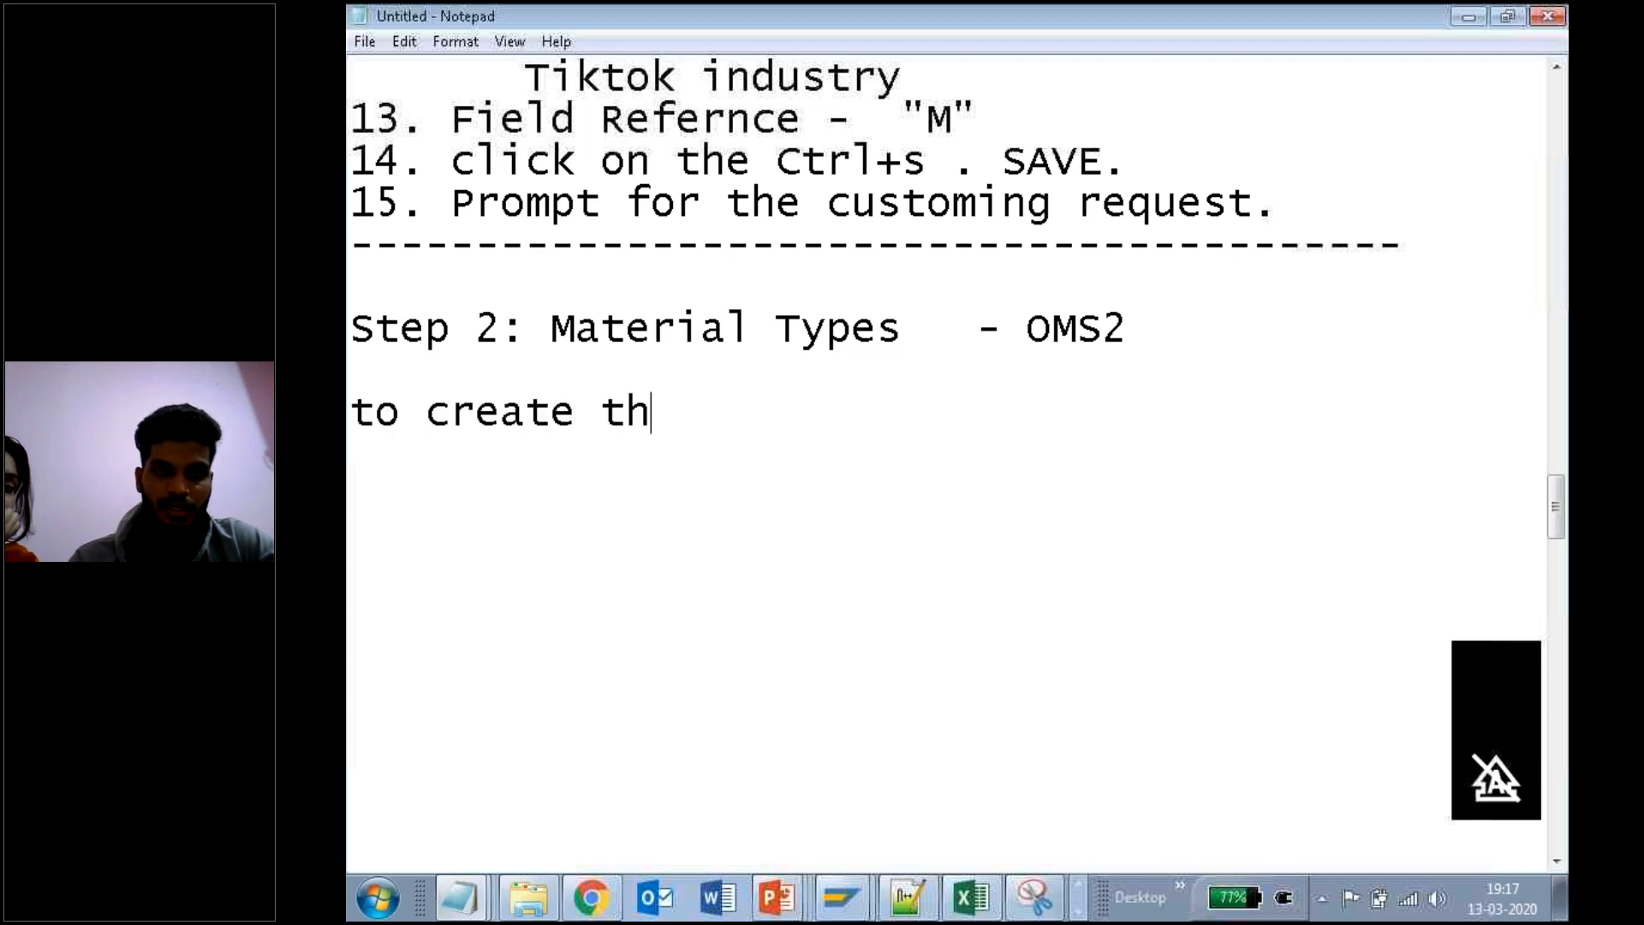
{"action": "type", "text": "e AMteru"}
{"action": "key", "text": "BackSpace"}
{"action": "key", "text": "BackSpace"}
{"action": "key", "text": "BackSpace"}
{"action": "key", "text": "BackSpace"}
{"action": "key", "text": "BackSpace"}
{"action": "key", "text": "BackSpace"}
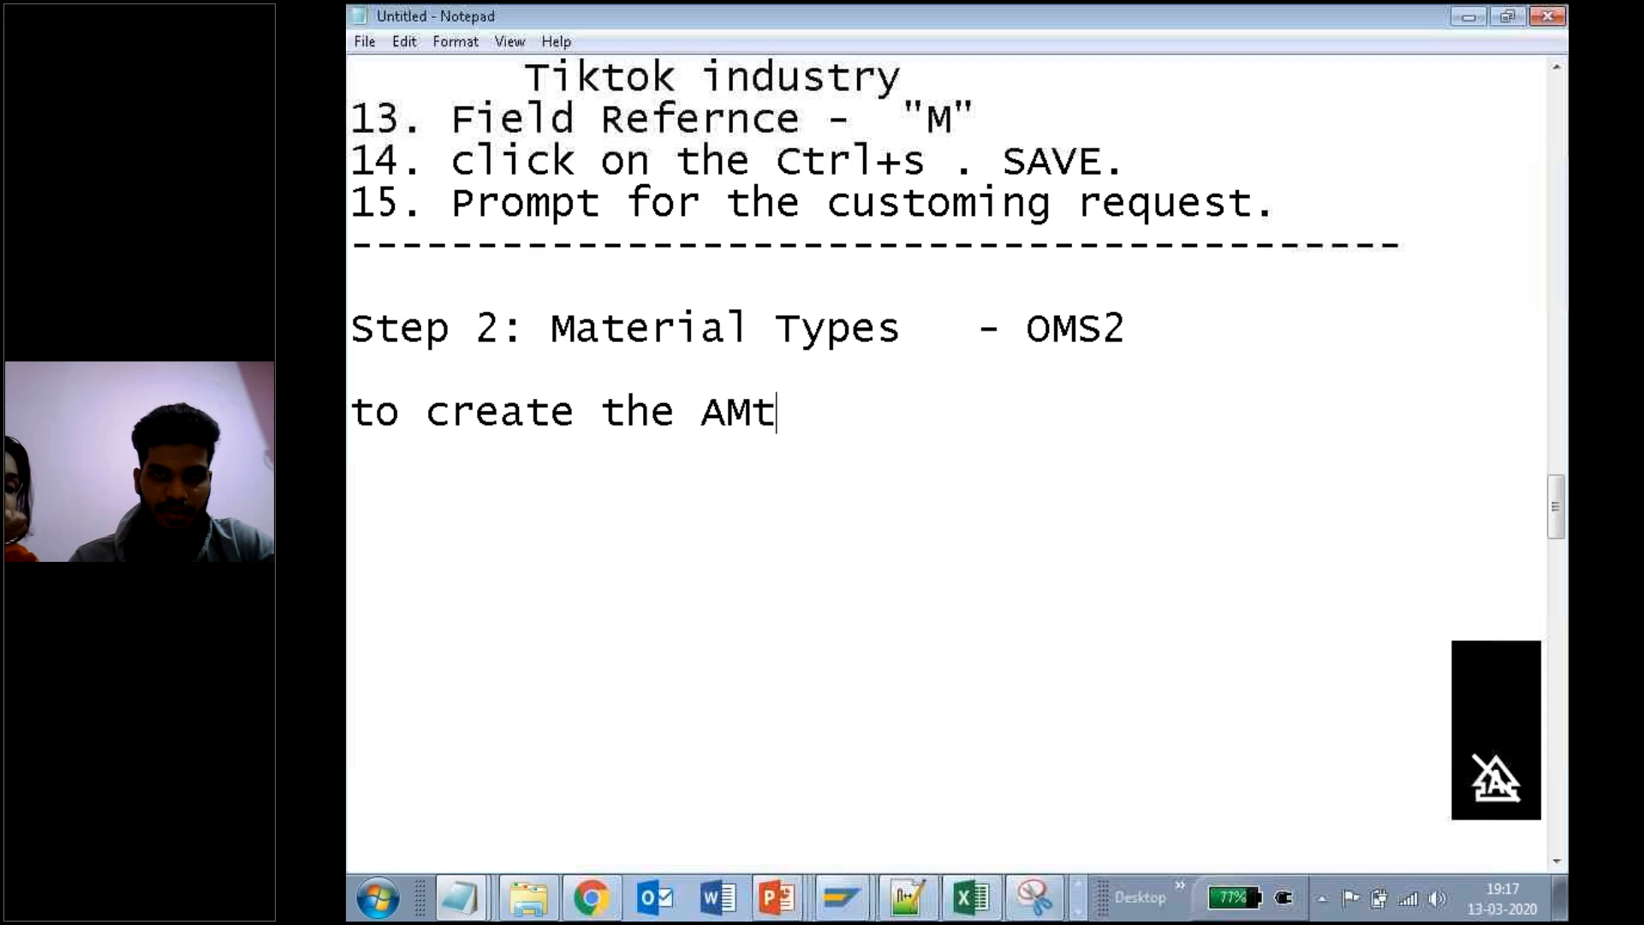
{"action": "type", "text": "material "}
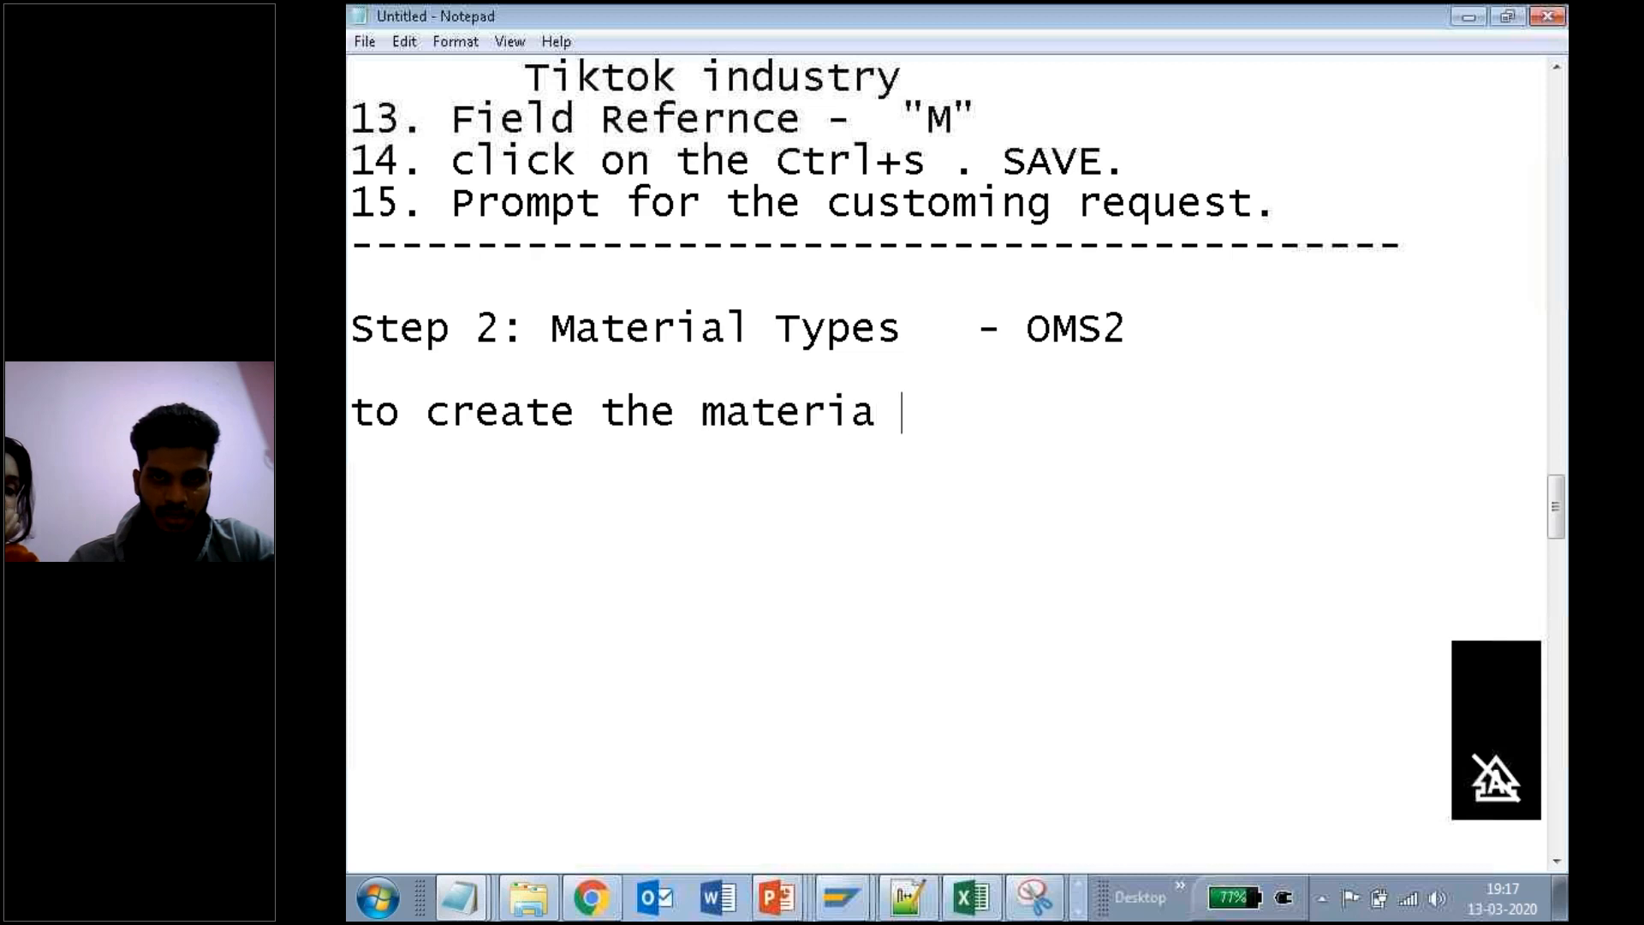
{"action": "type", "text": "Types "}
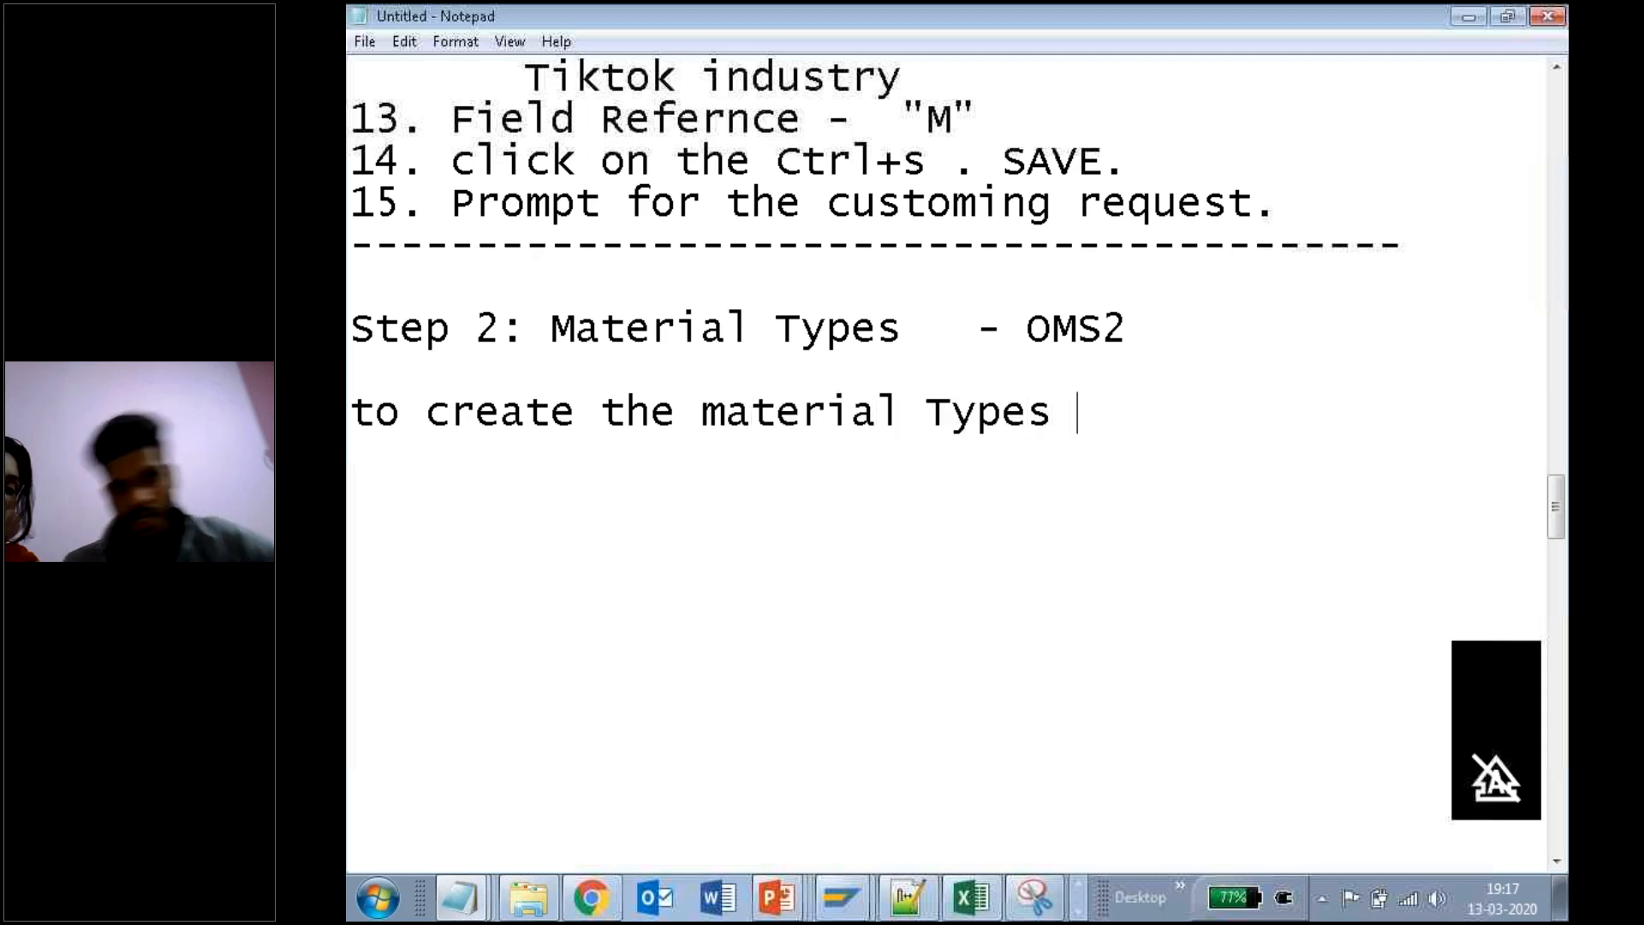
{"action": "type", "text": "- OMS"}
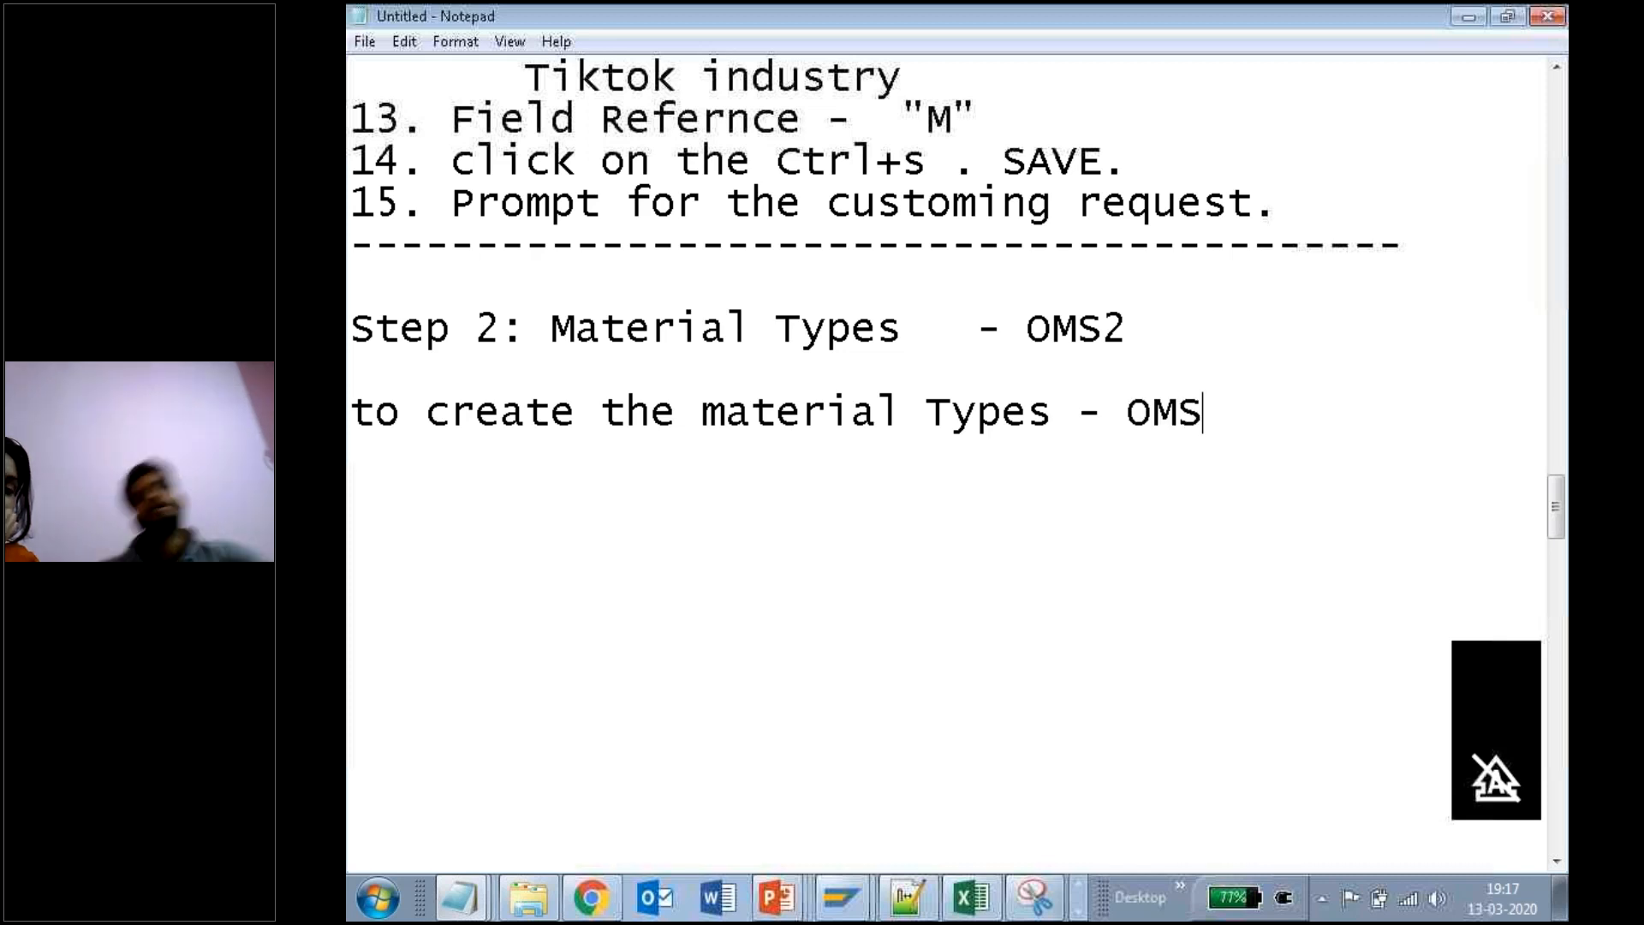
{"action": "type", "text": "2 m"}
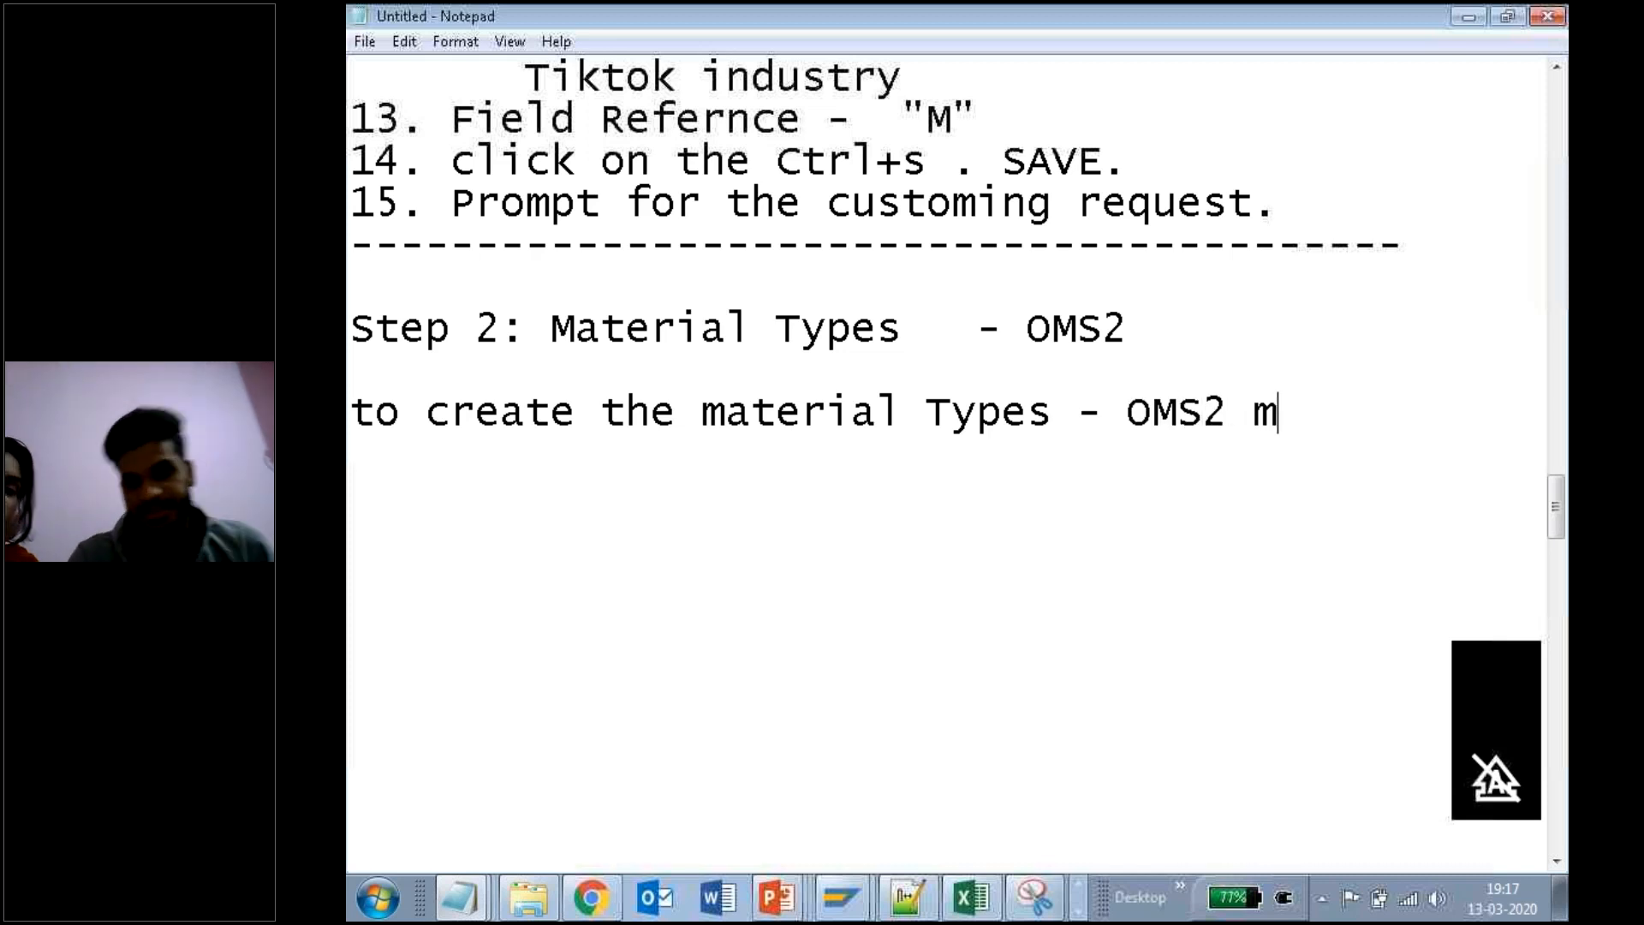
{"action": "key", "text": "BackSpace"}
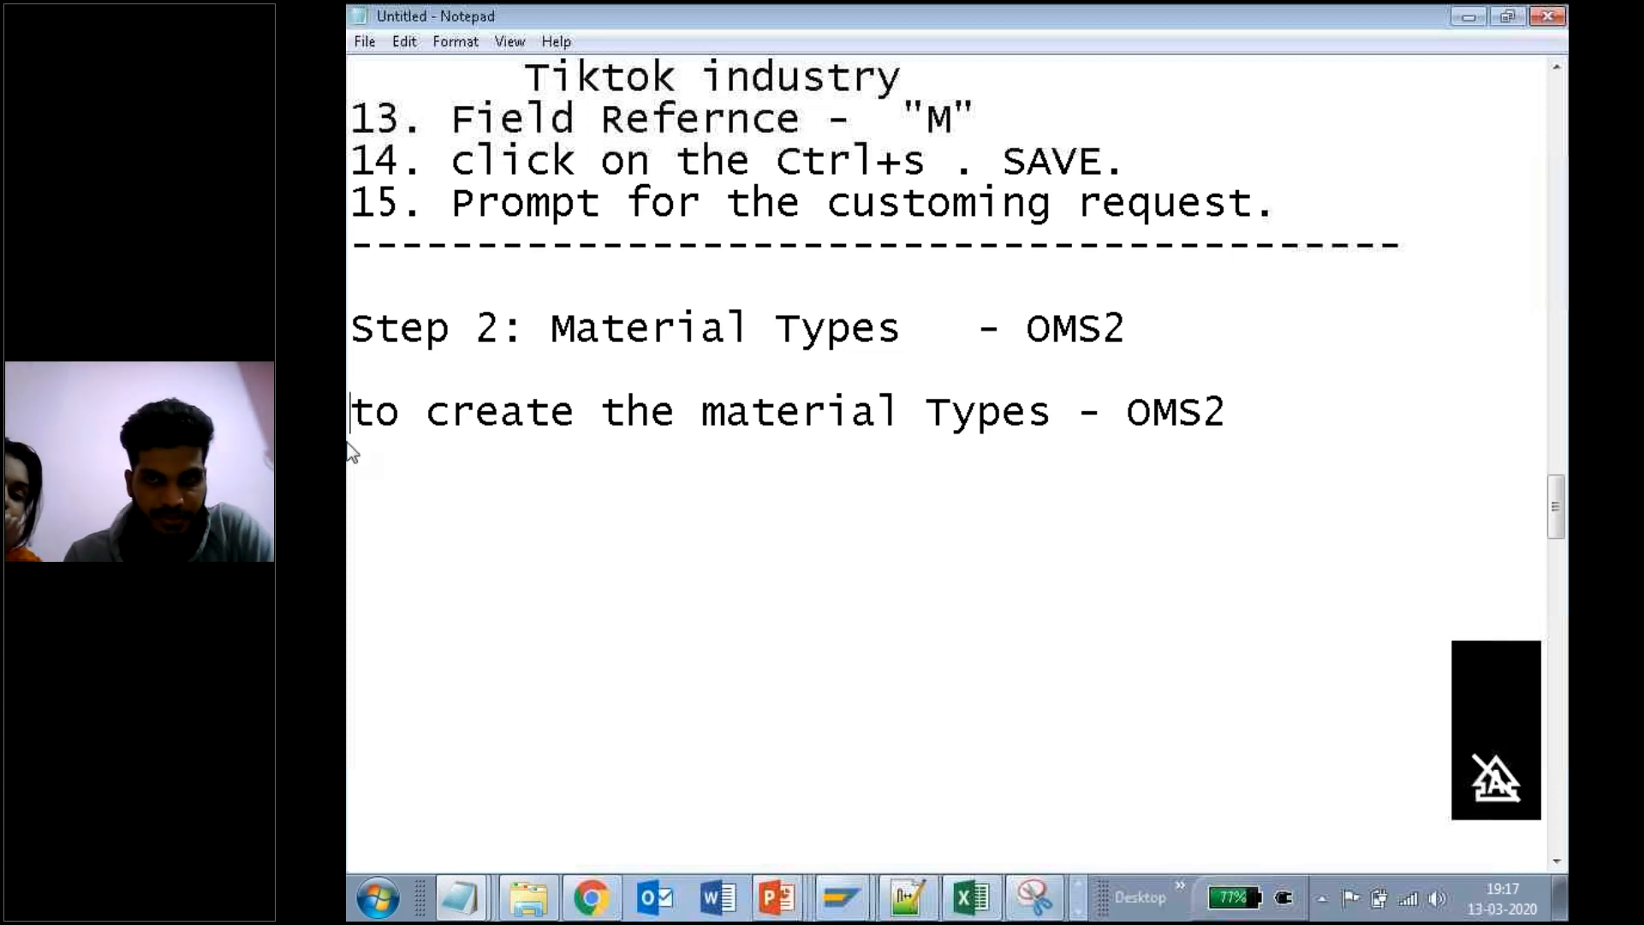
{"action": "key", "text": "Delete"}
{"action": "type", "text": "T"}
{"action": "key", "text": "End"}
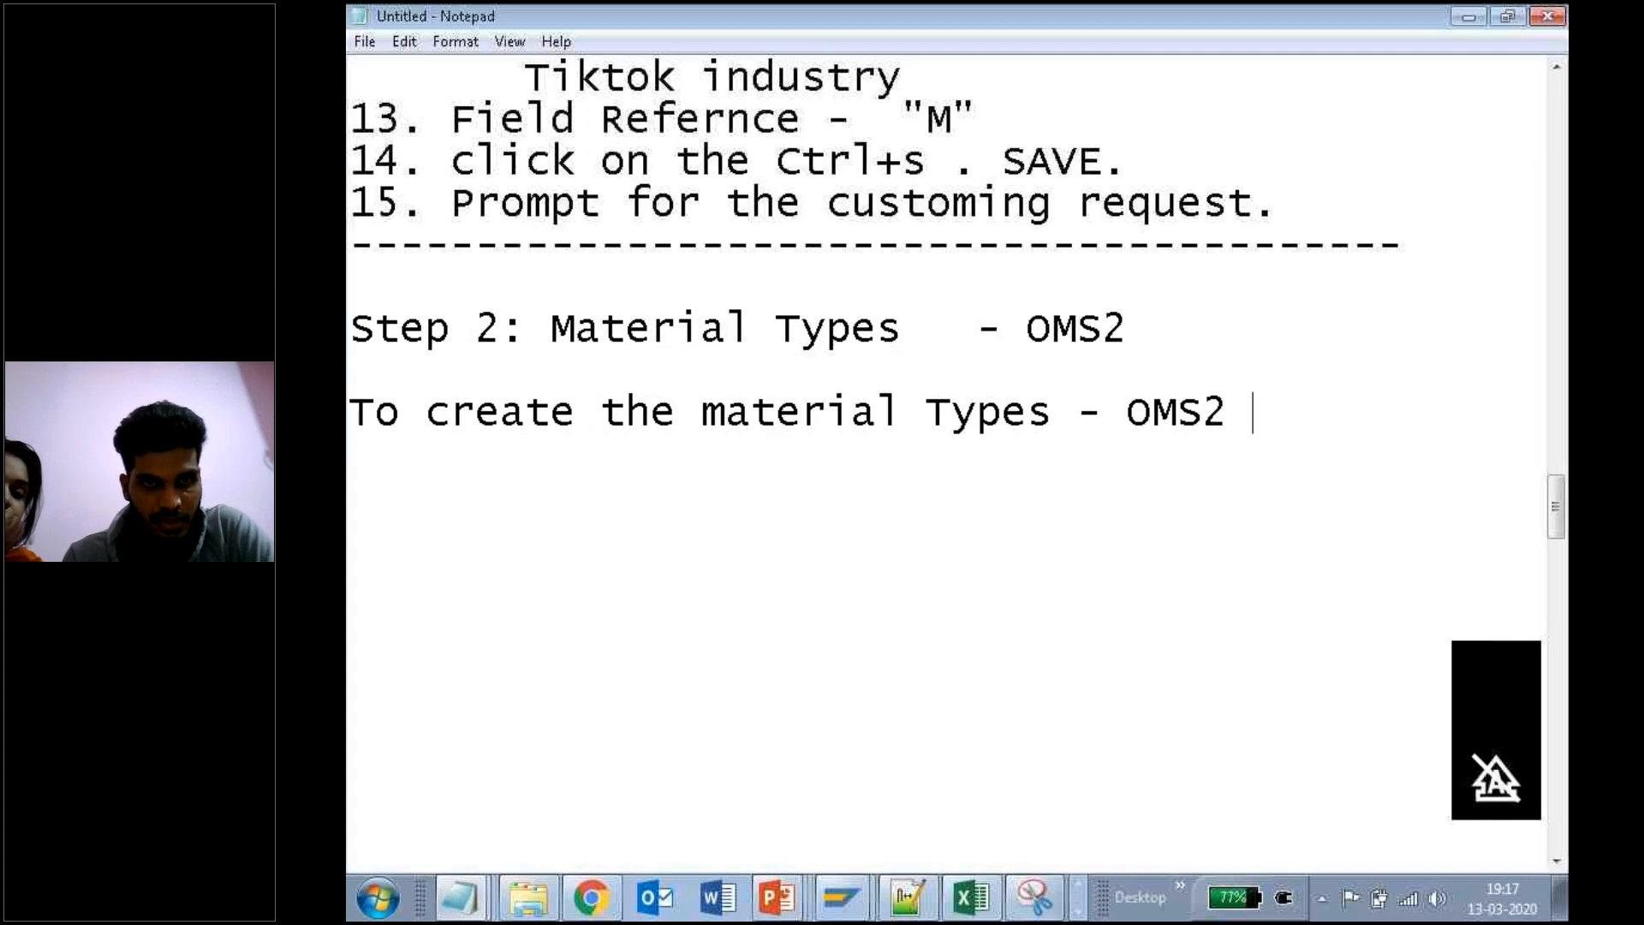
Step: Start a new line with the label "Path :" directly under the material types line
{"action": "key", "text": "Return"}
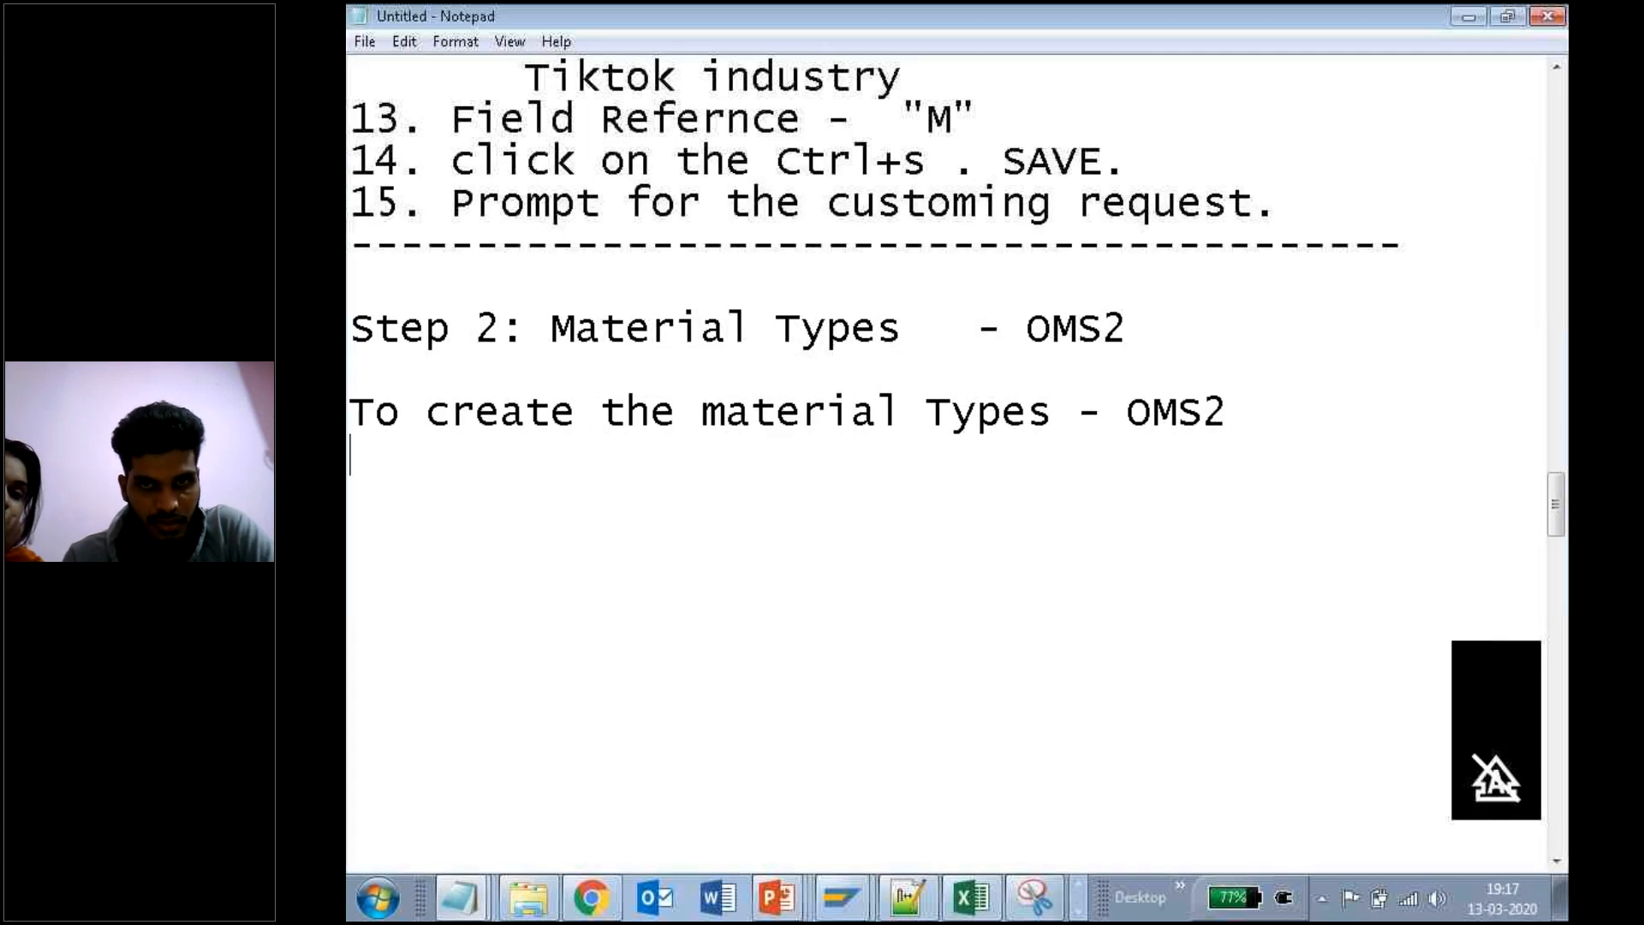
{"action": "left_click", "coordinate": [1304, 418]}
{"action": "key", "text": "Return"}
{"action": "type", "text": "Path "}
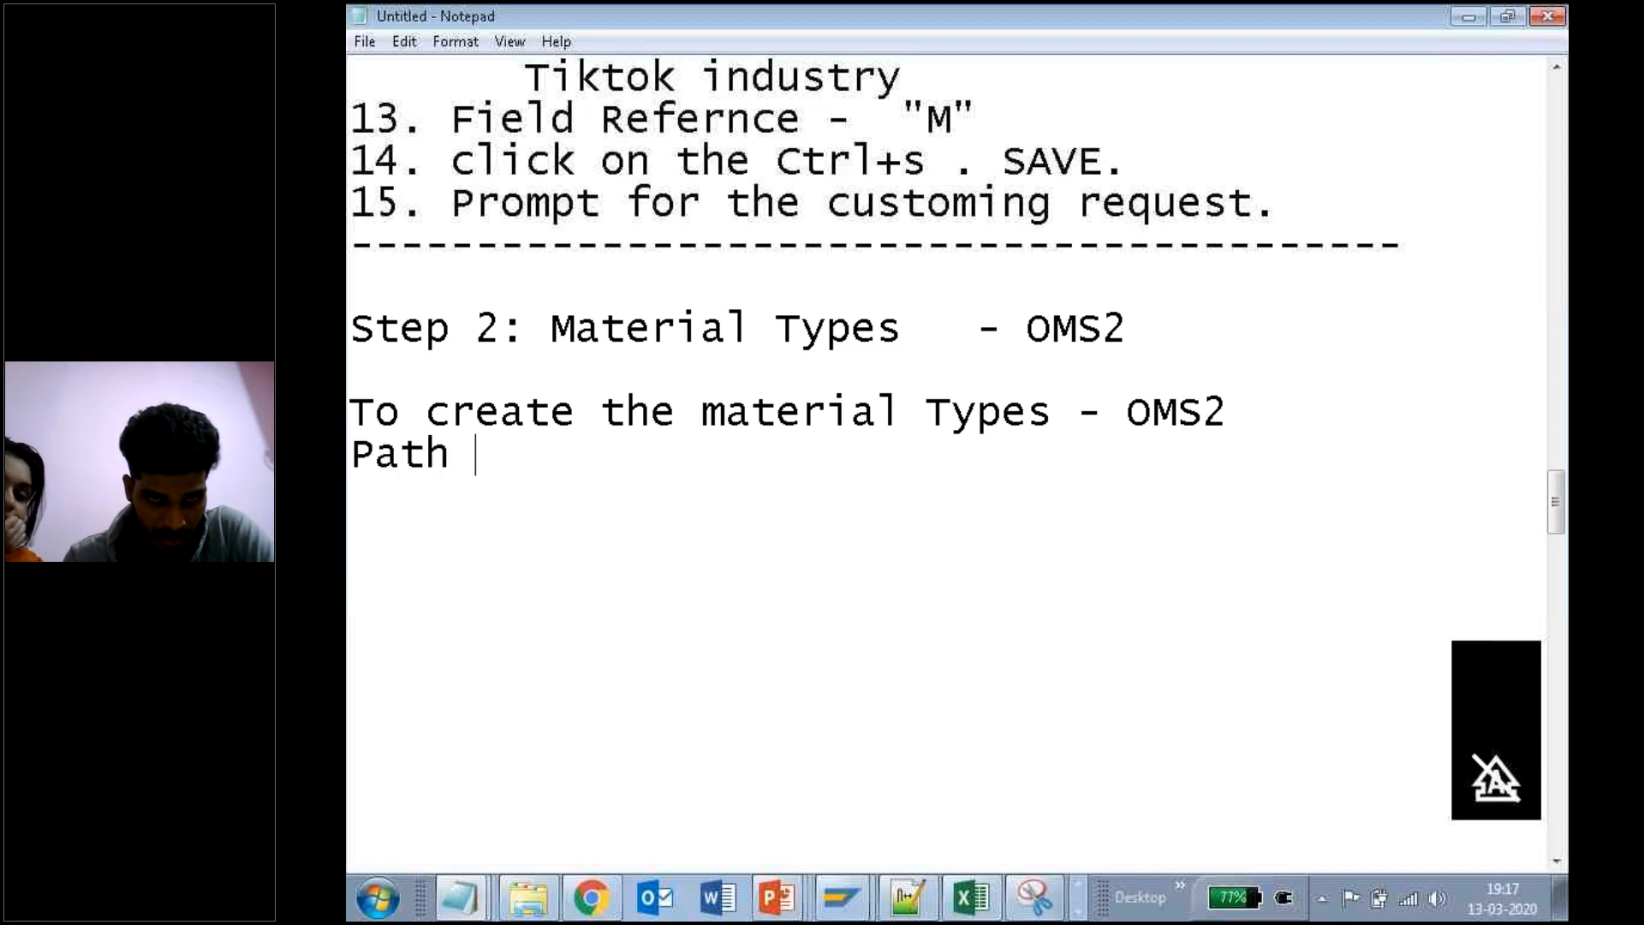
{"action": "type", "text": ":"}
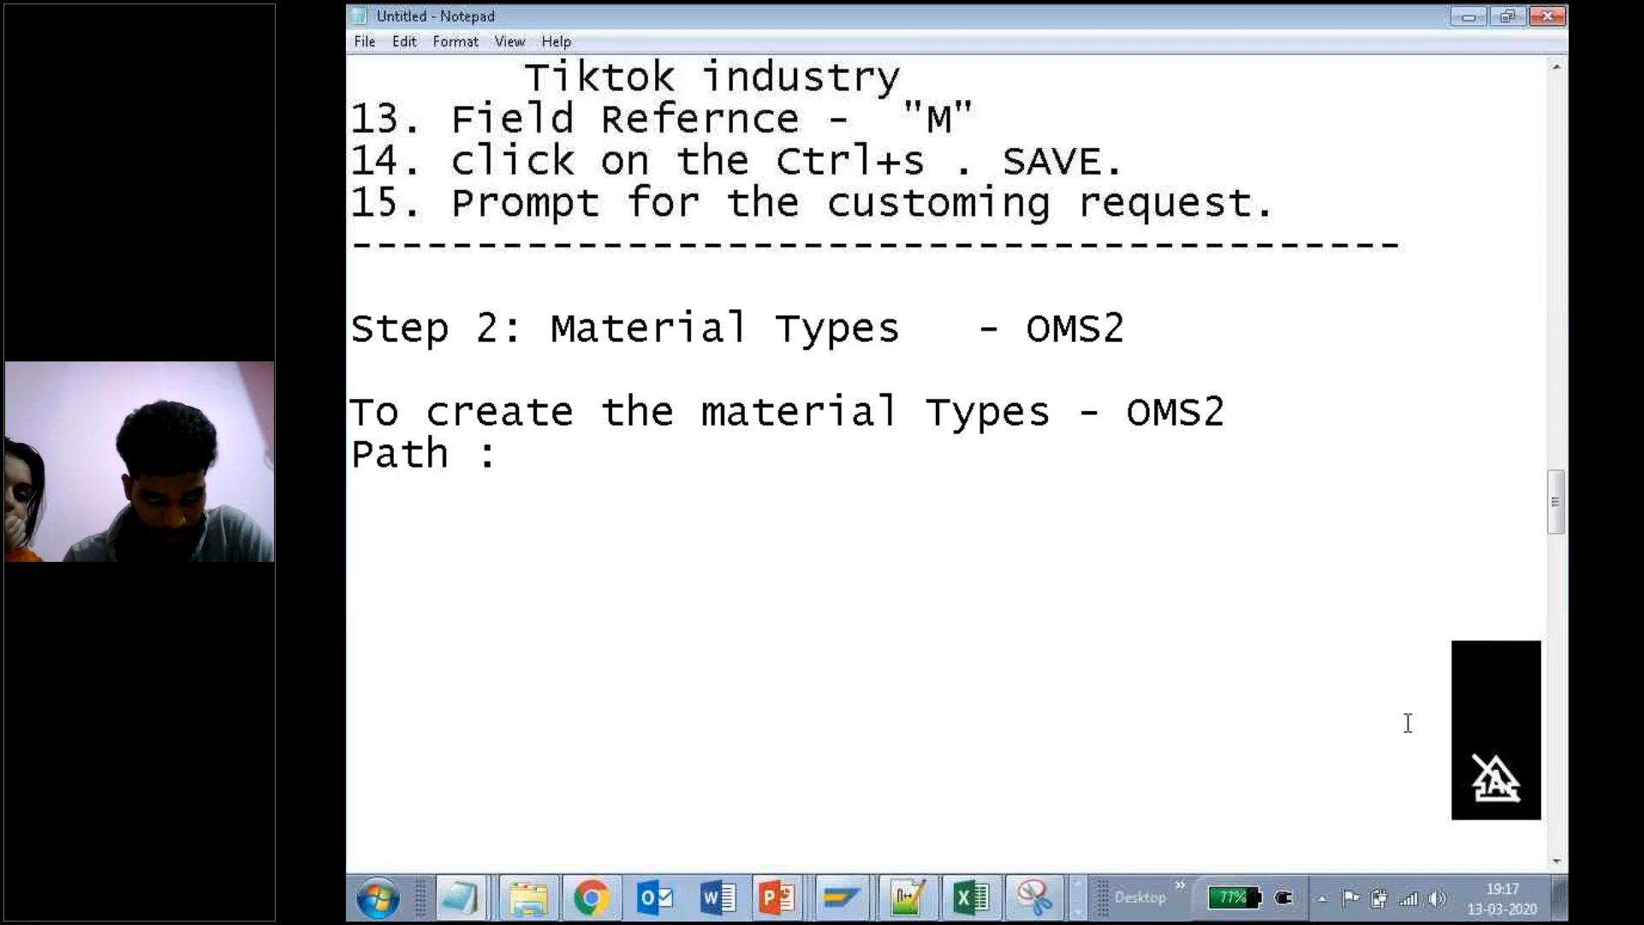
Step: Copy the Material Types SPRO path from slide 69 of the 2_SAP MM ES_VM_MM_Pro presentation and paste it after "Path :" in Notepad
{"action": "left_click", "coordinate": [790, 885]}
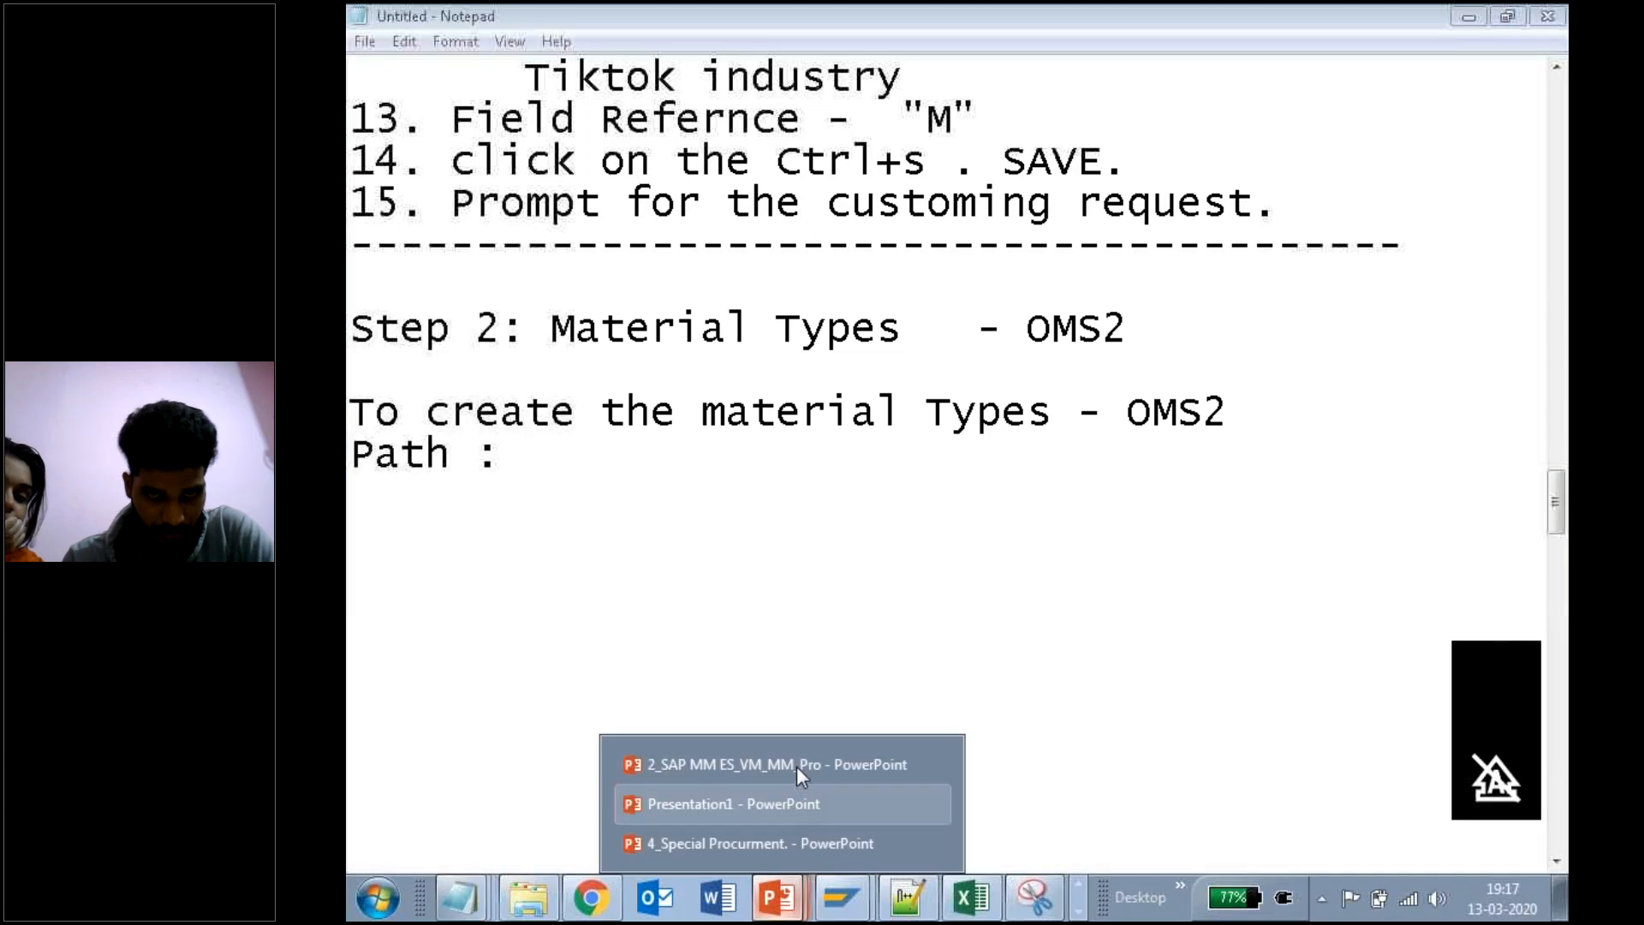
{"action": "left_click", "coordinate": [796, 765]}
{"action": "left_click", "coordinate": [738, 558]}
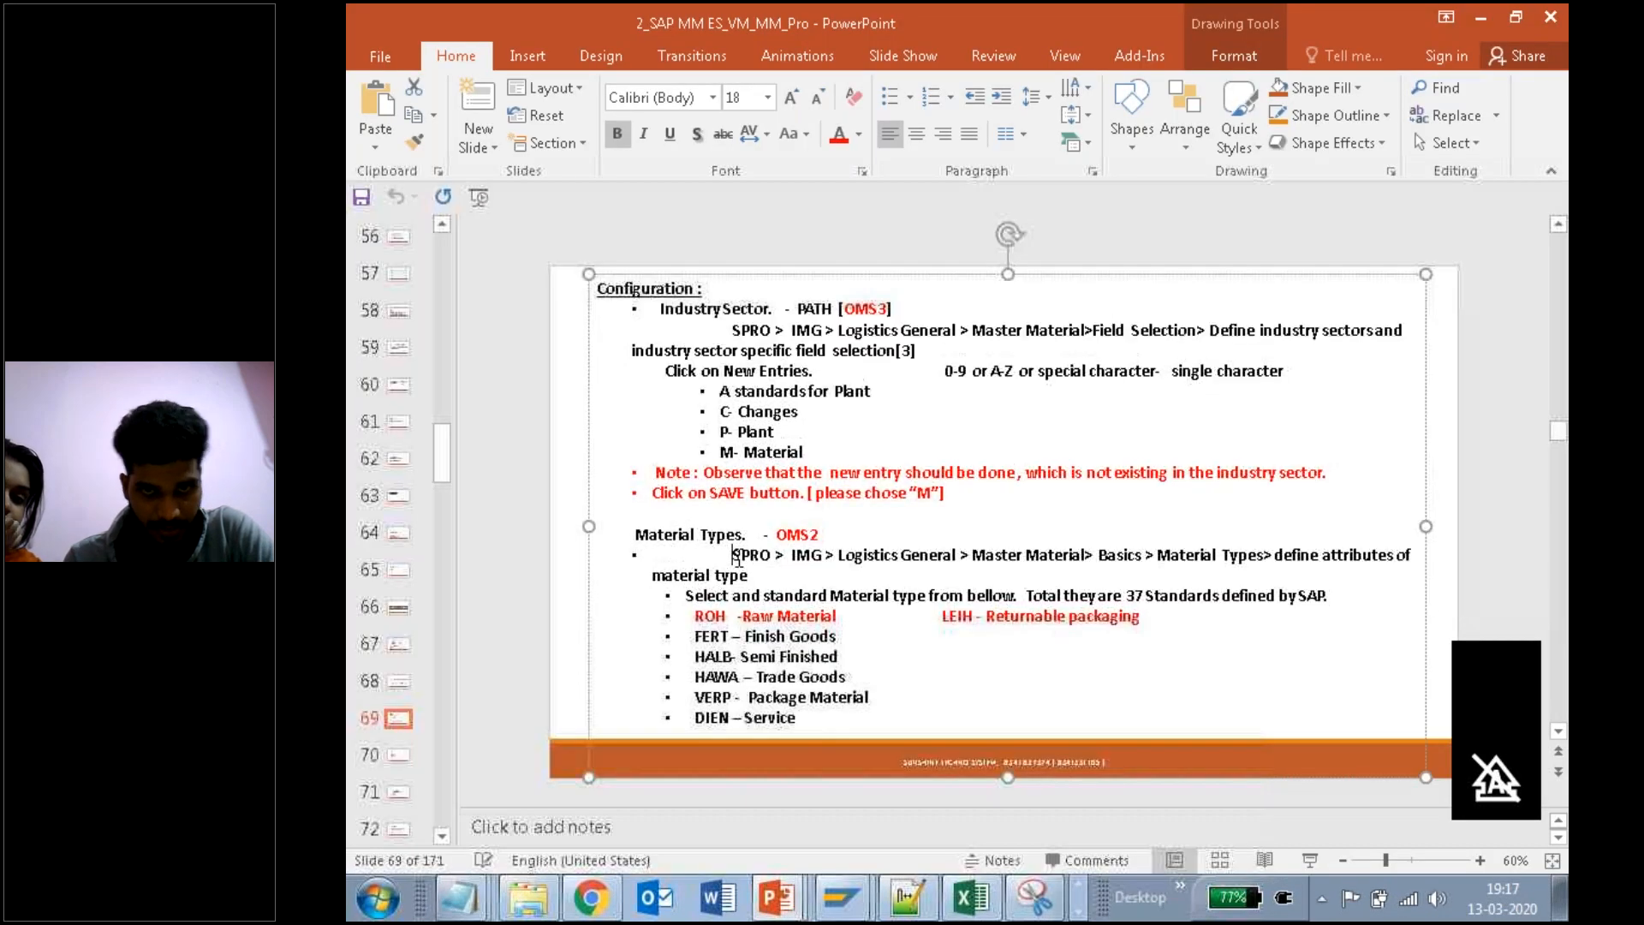
{"action": "triple_click", "coordinate": [738, 558]}
{"action": "key", "text": "ctrl+c"}
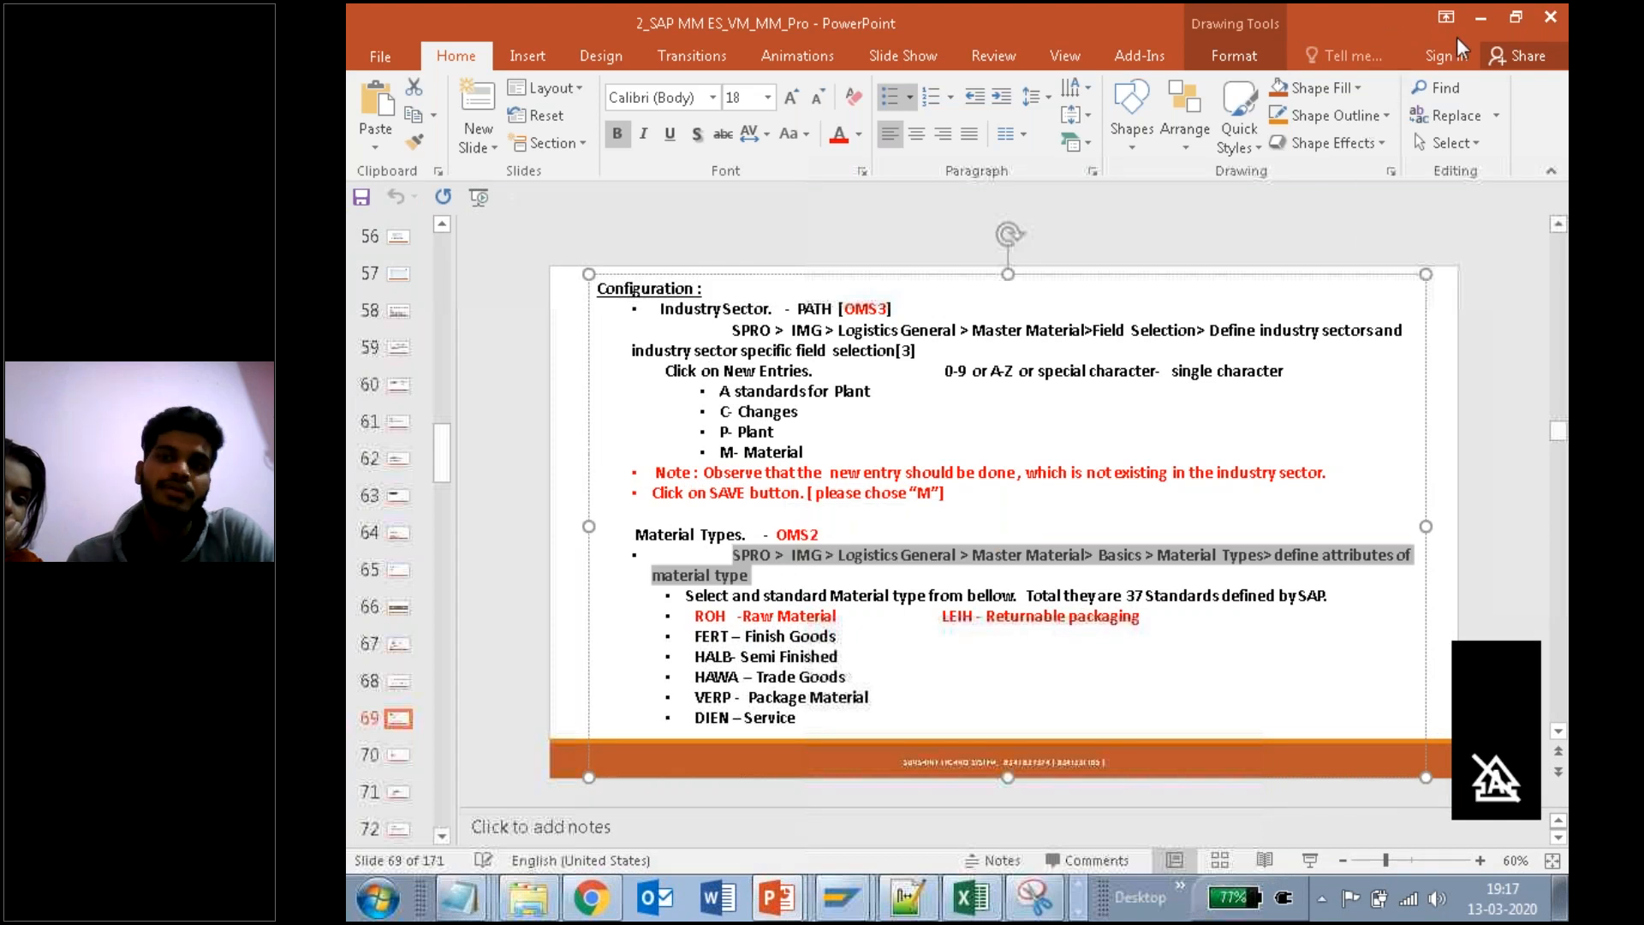
{"action": "left_click", "coordinate": [1477, 17]}
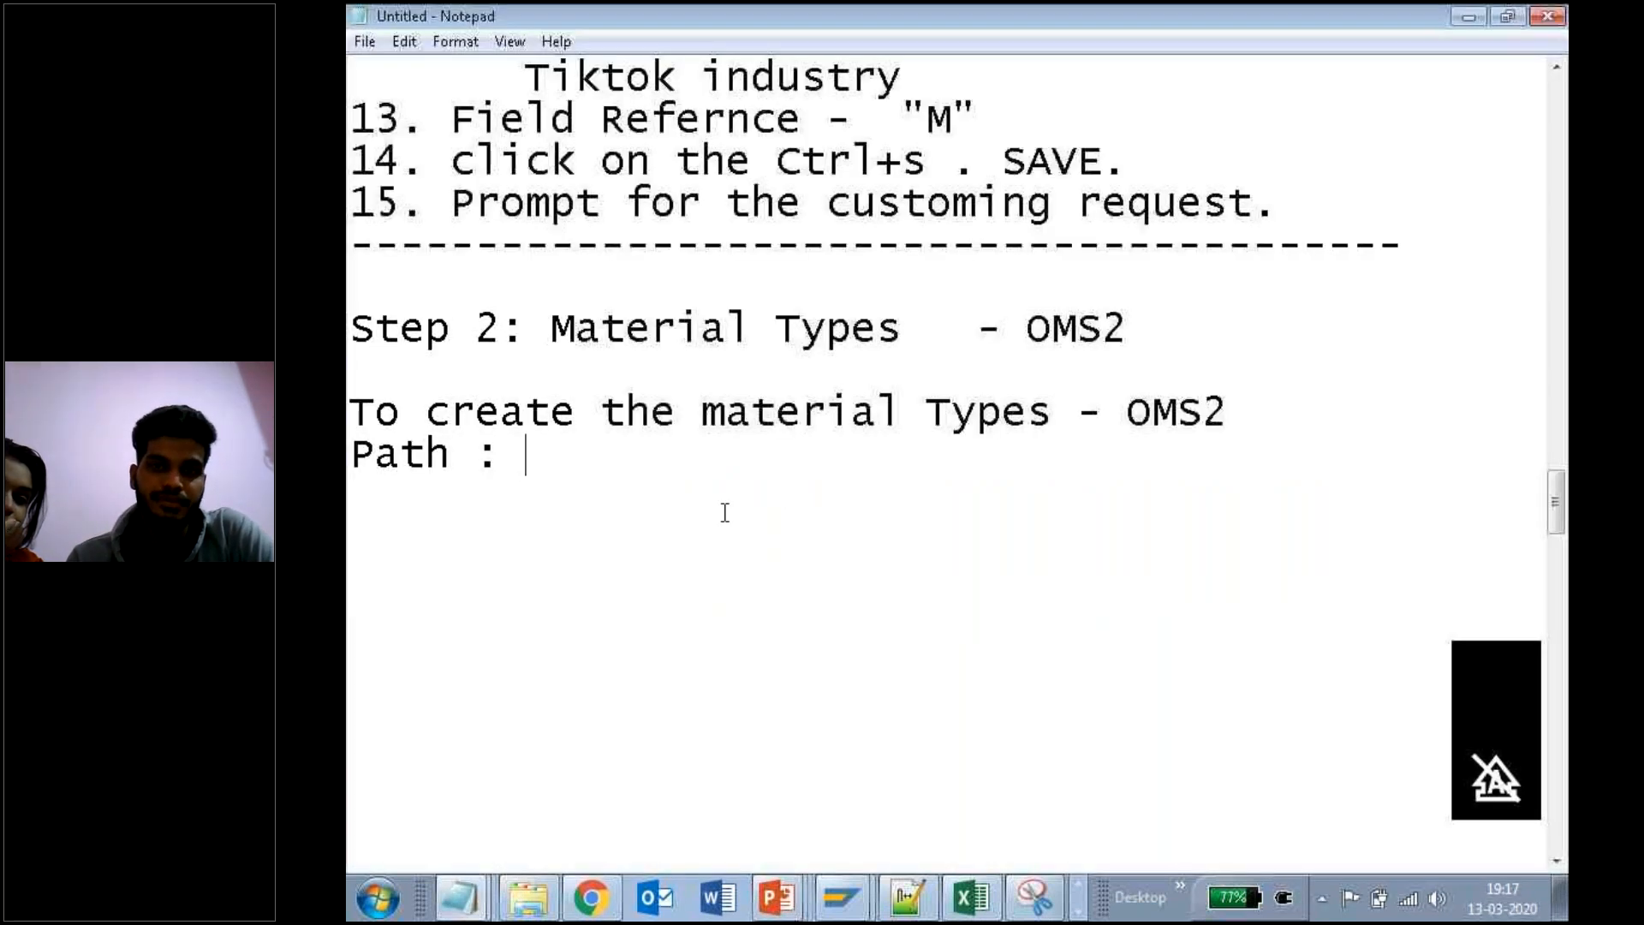
{"action": "key", "text": "ctrl+v"}
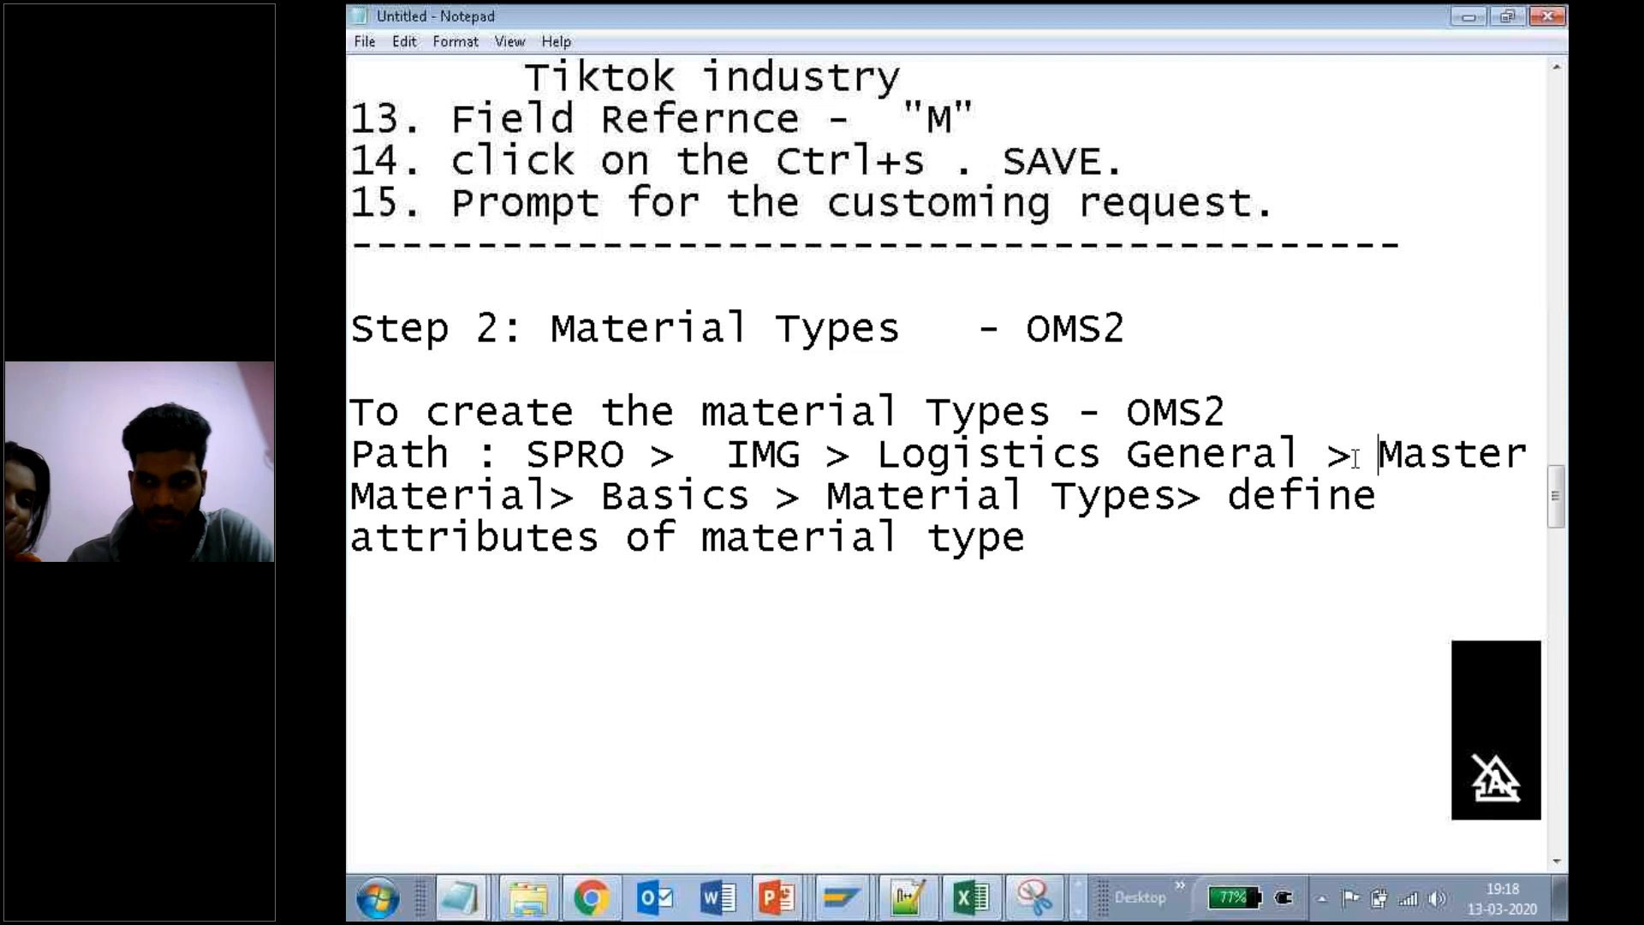
Step: Move the restored Notepad window aside to uncover SAP, and expand Basic Settings under Material Master in the IMG structure
{"action": "left_click_drag", "start_coordinate": [601, 495], "coordinate": [1353, 495]}
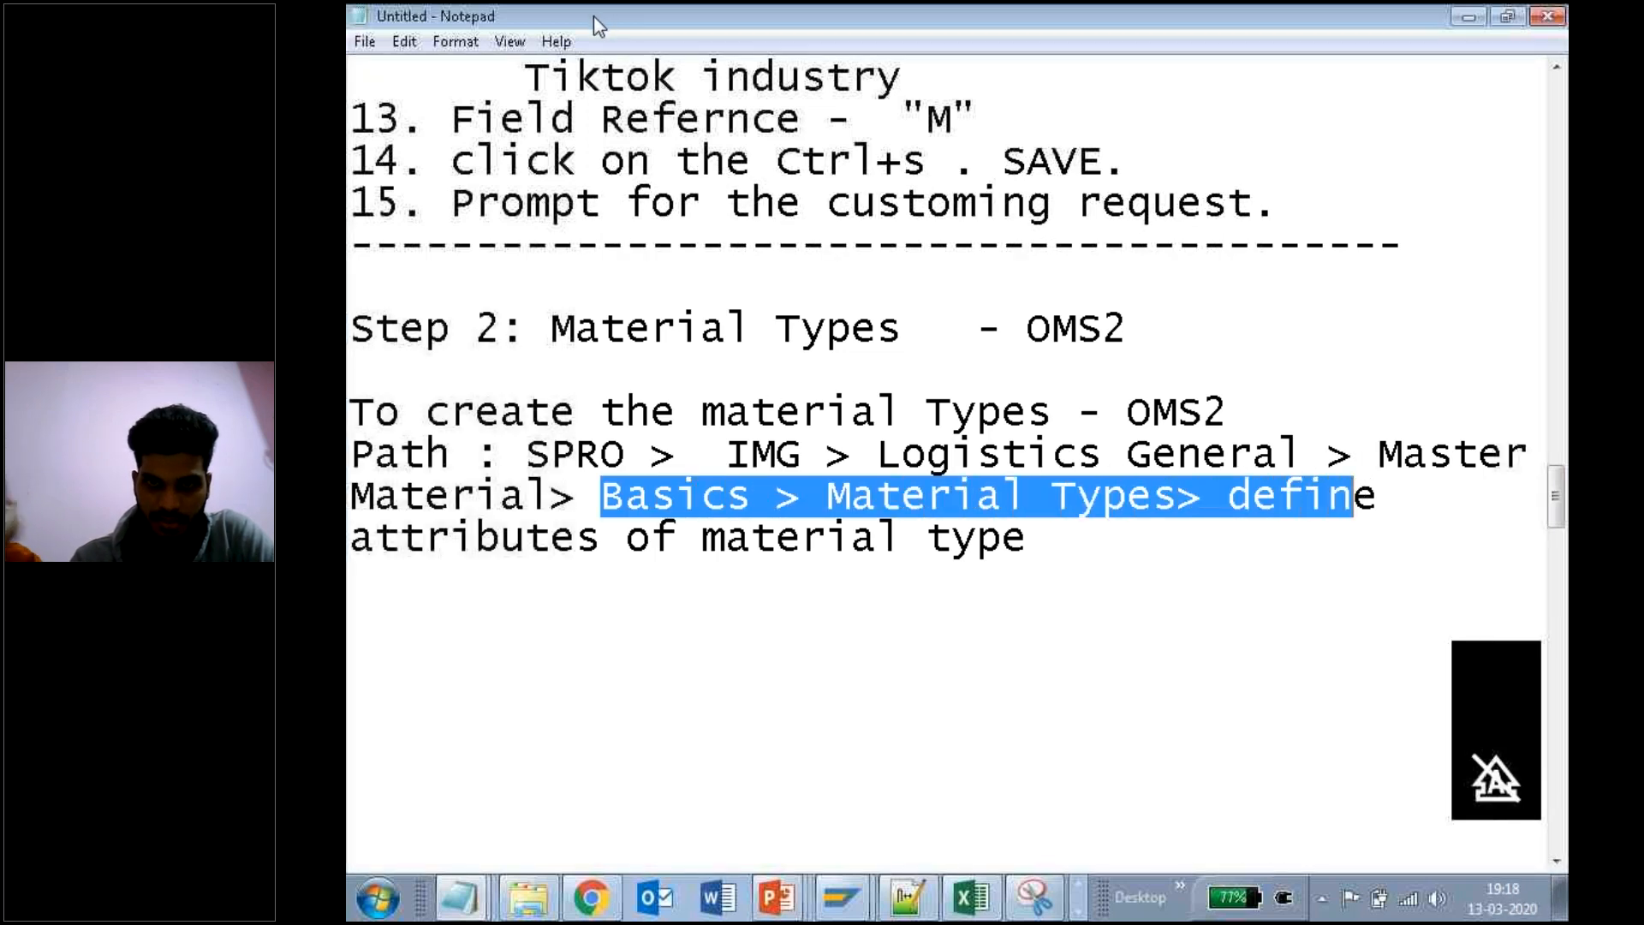
{"action": "left_click_drag", "start_coordinate": [625, 16], "coordinate": [624, 393]}
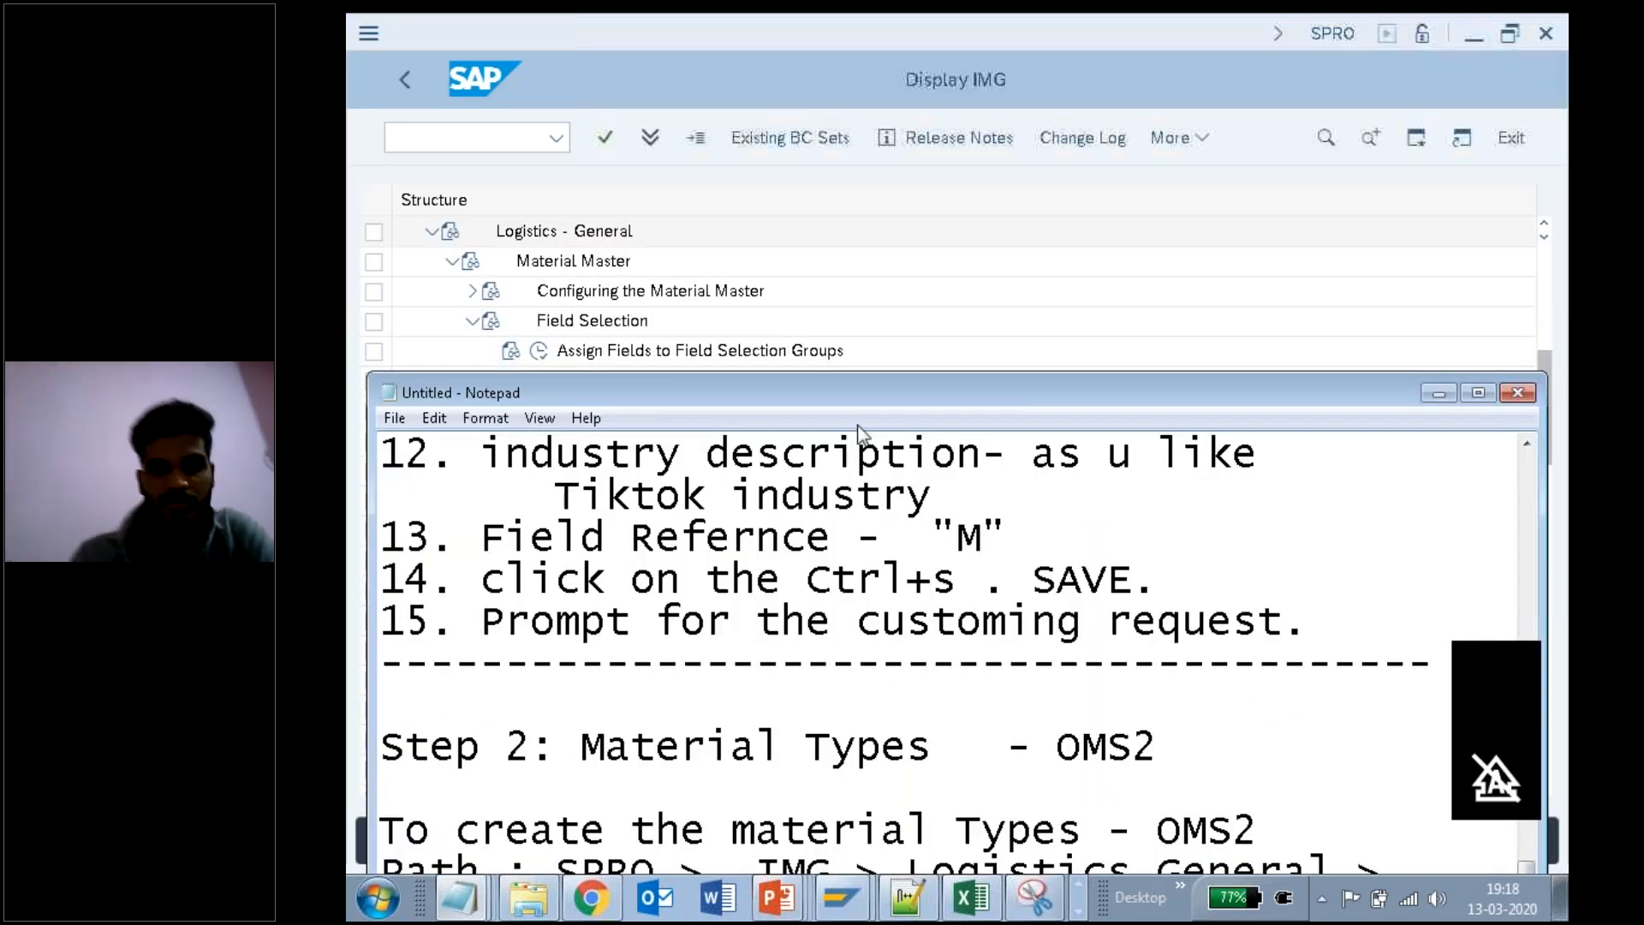
{"action": "left_click_drag", "start_coordinate": [859, 402], "coordinate": [866, 336]}
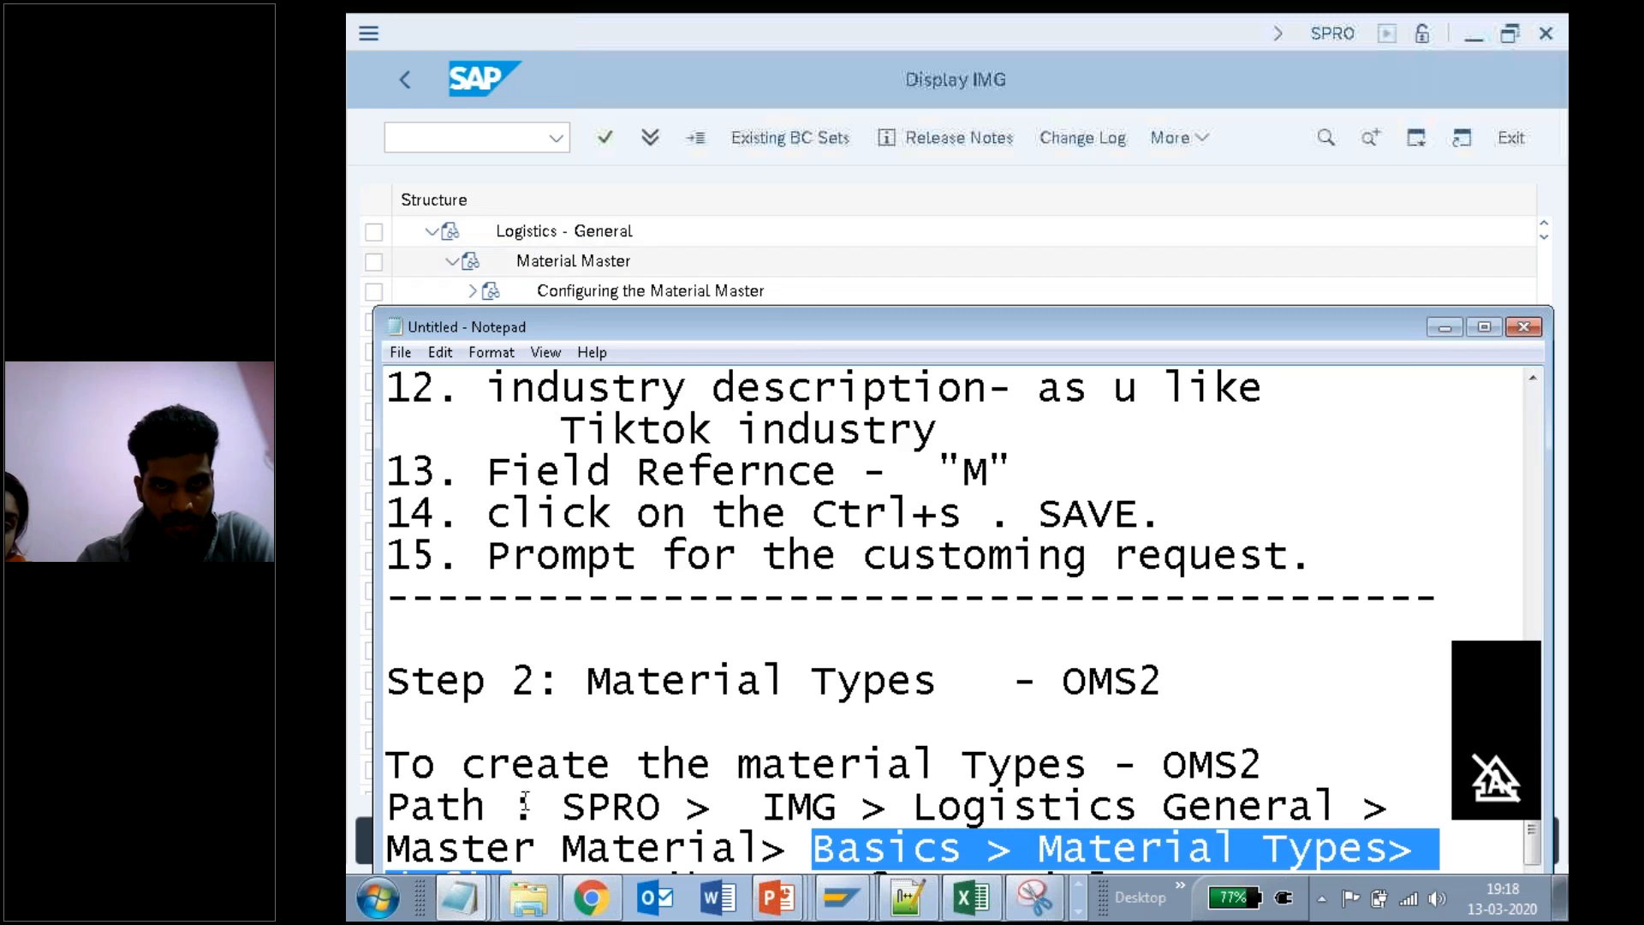
{"action": "left_click_drag", "start_coordinate": [1096, 254], "coordinate": [1182, 124]}
{"action": "left_click", "coordinate": [1216, 656]}
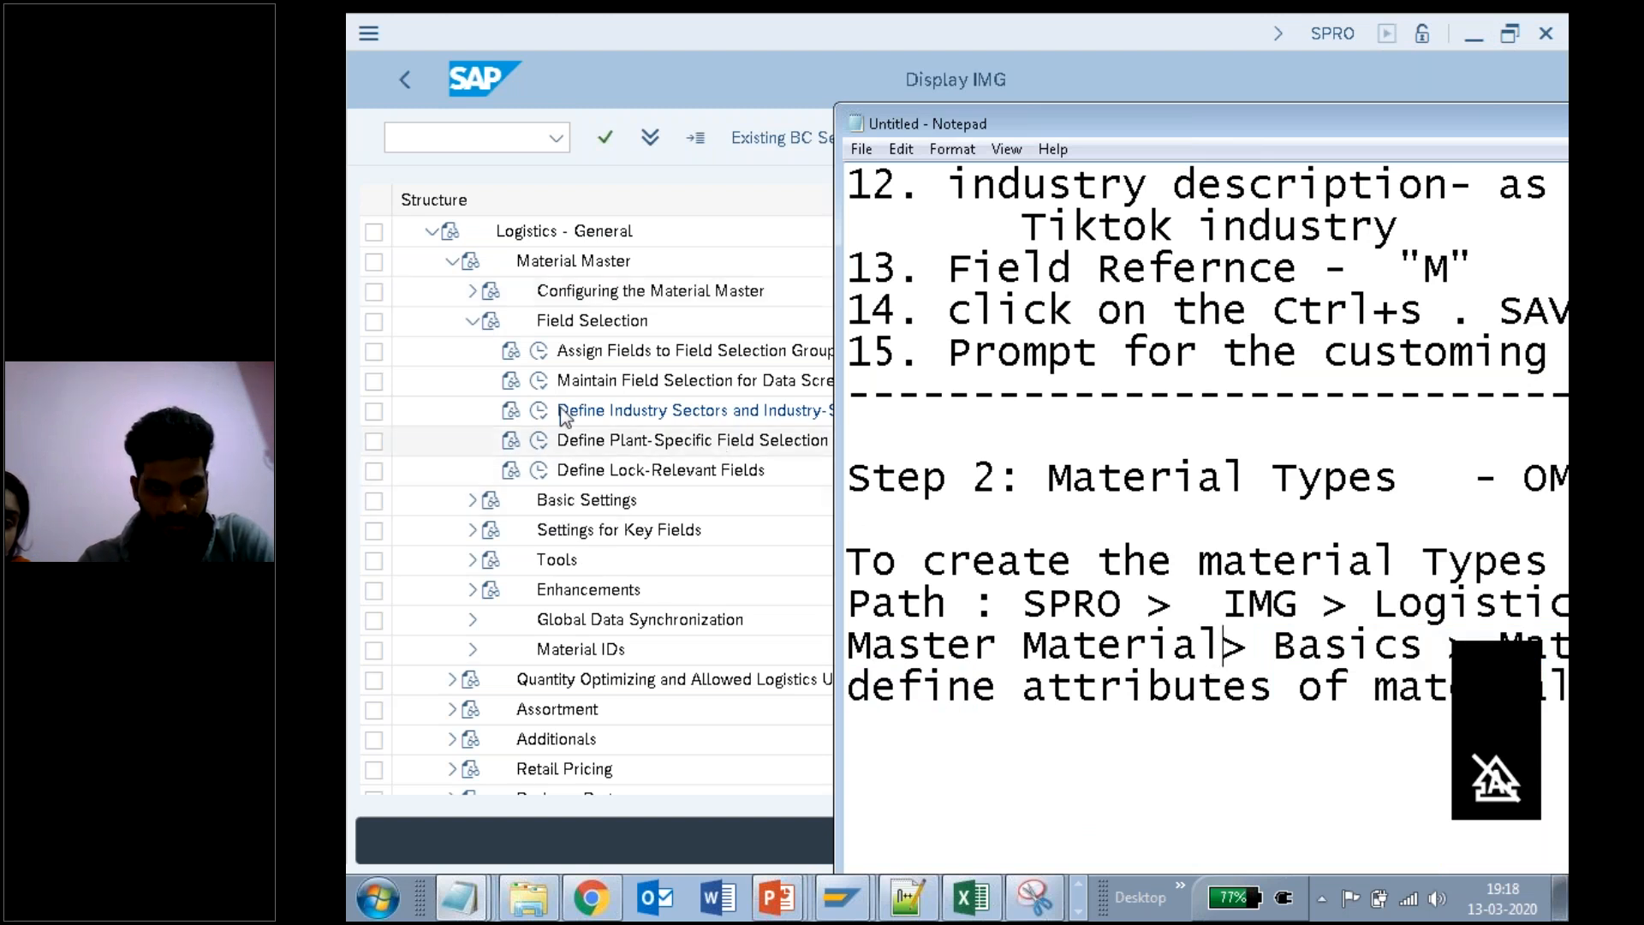
{"action": "left_click", "coordinate": [473, 500]}
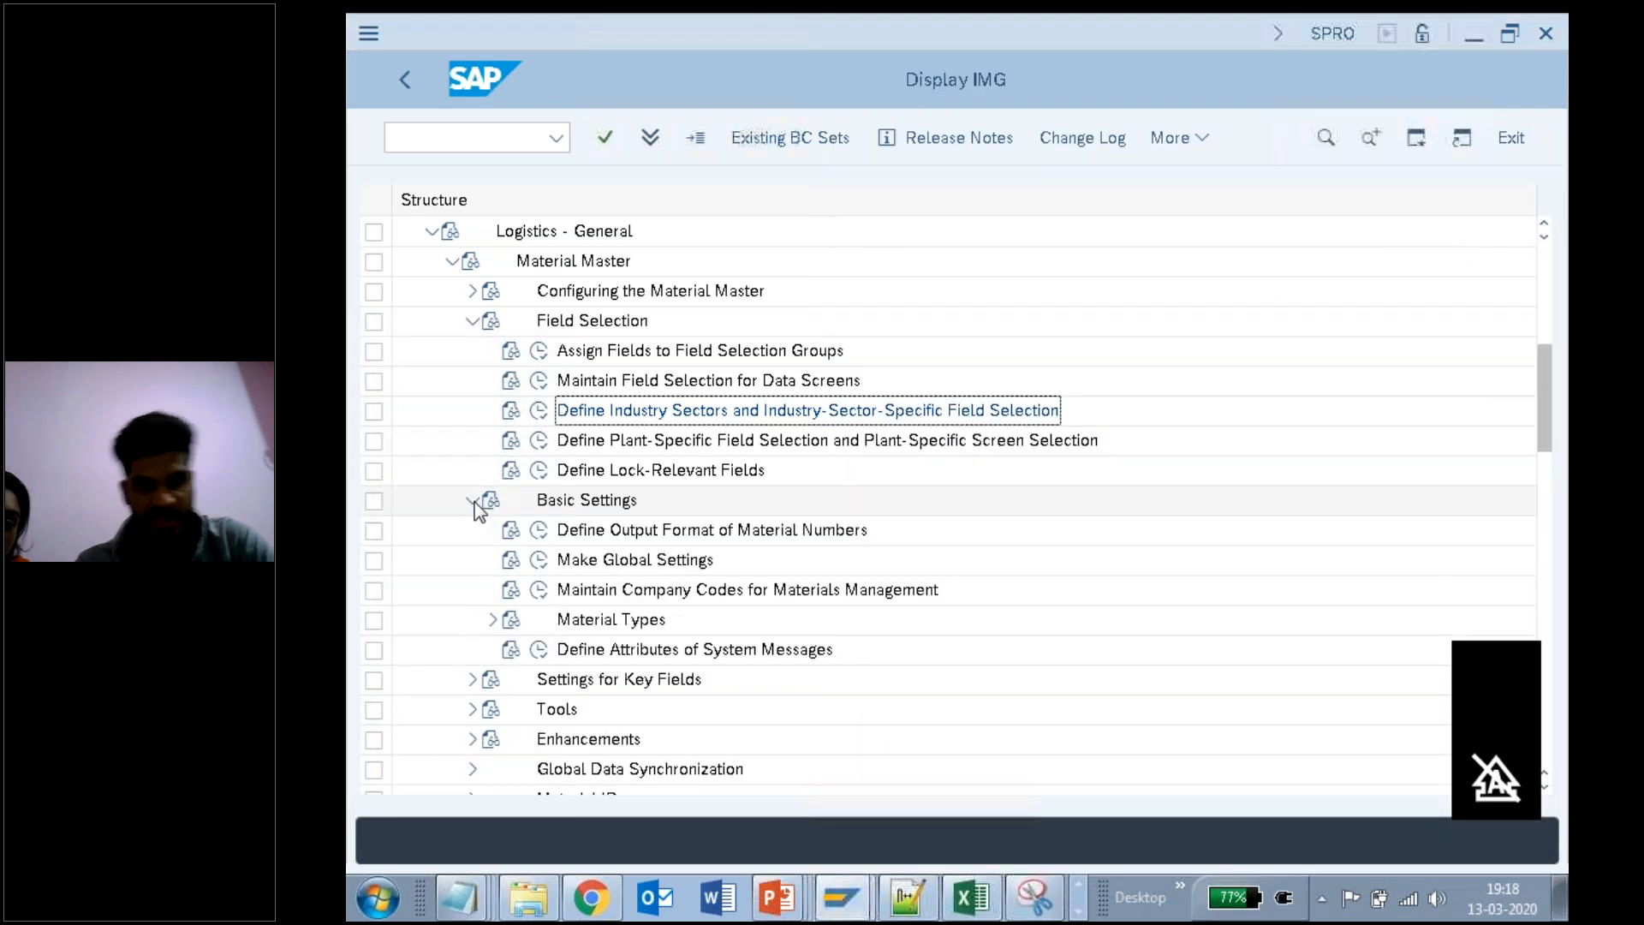
Step: Bring the configuration notes back to the front and dock the window to half the screen beside the IMG structure
{"action": "left_click", "coordinate": [460, 897]}
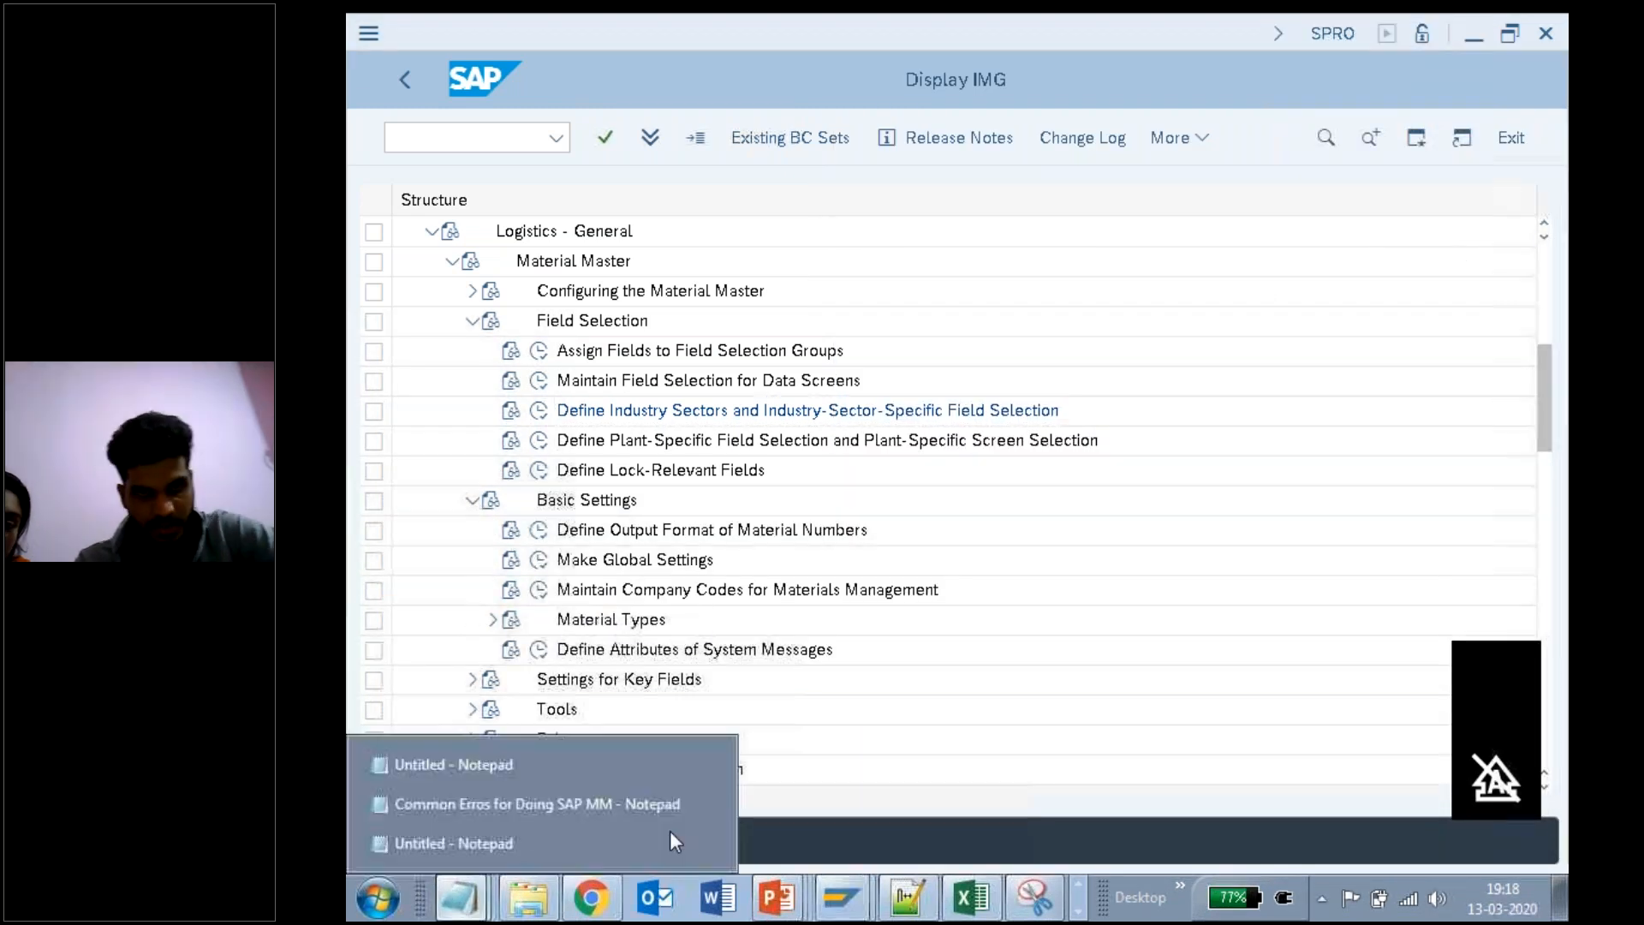
{"action": "left_click", "coordinate": [494, 842]}
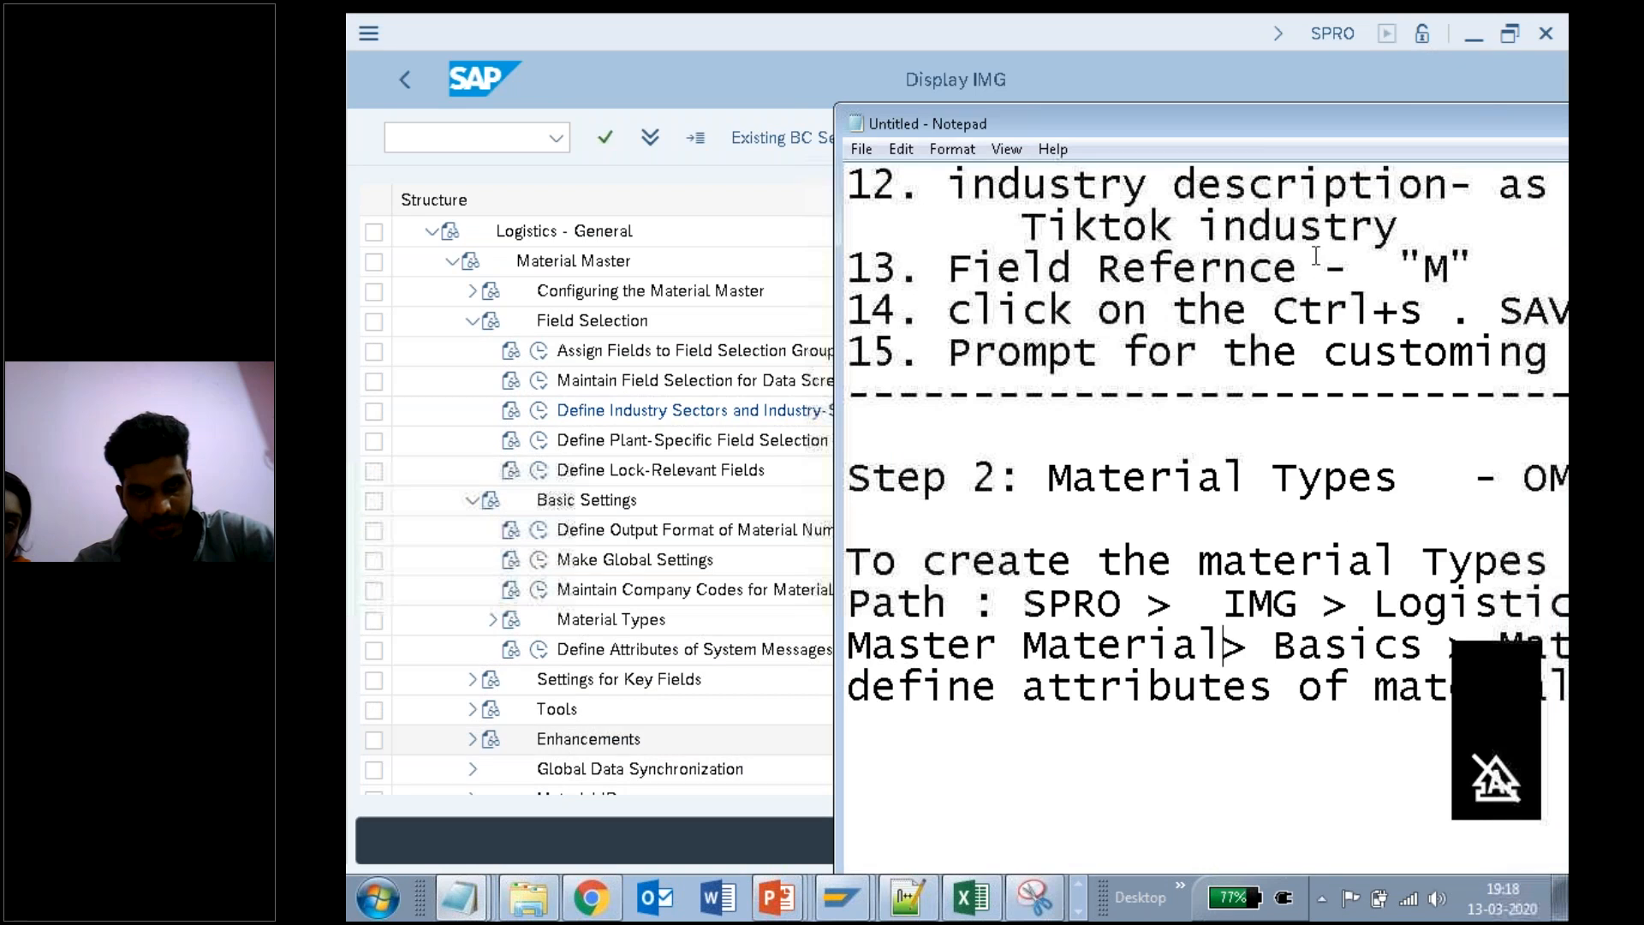
{"action": "left_click_drag", "start_coordinate": [1295, 130], "coordinate": [1015, 121]}
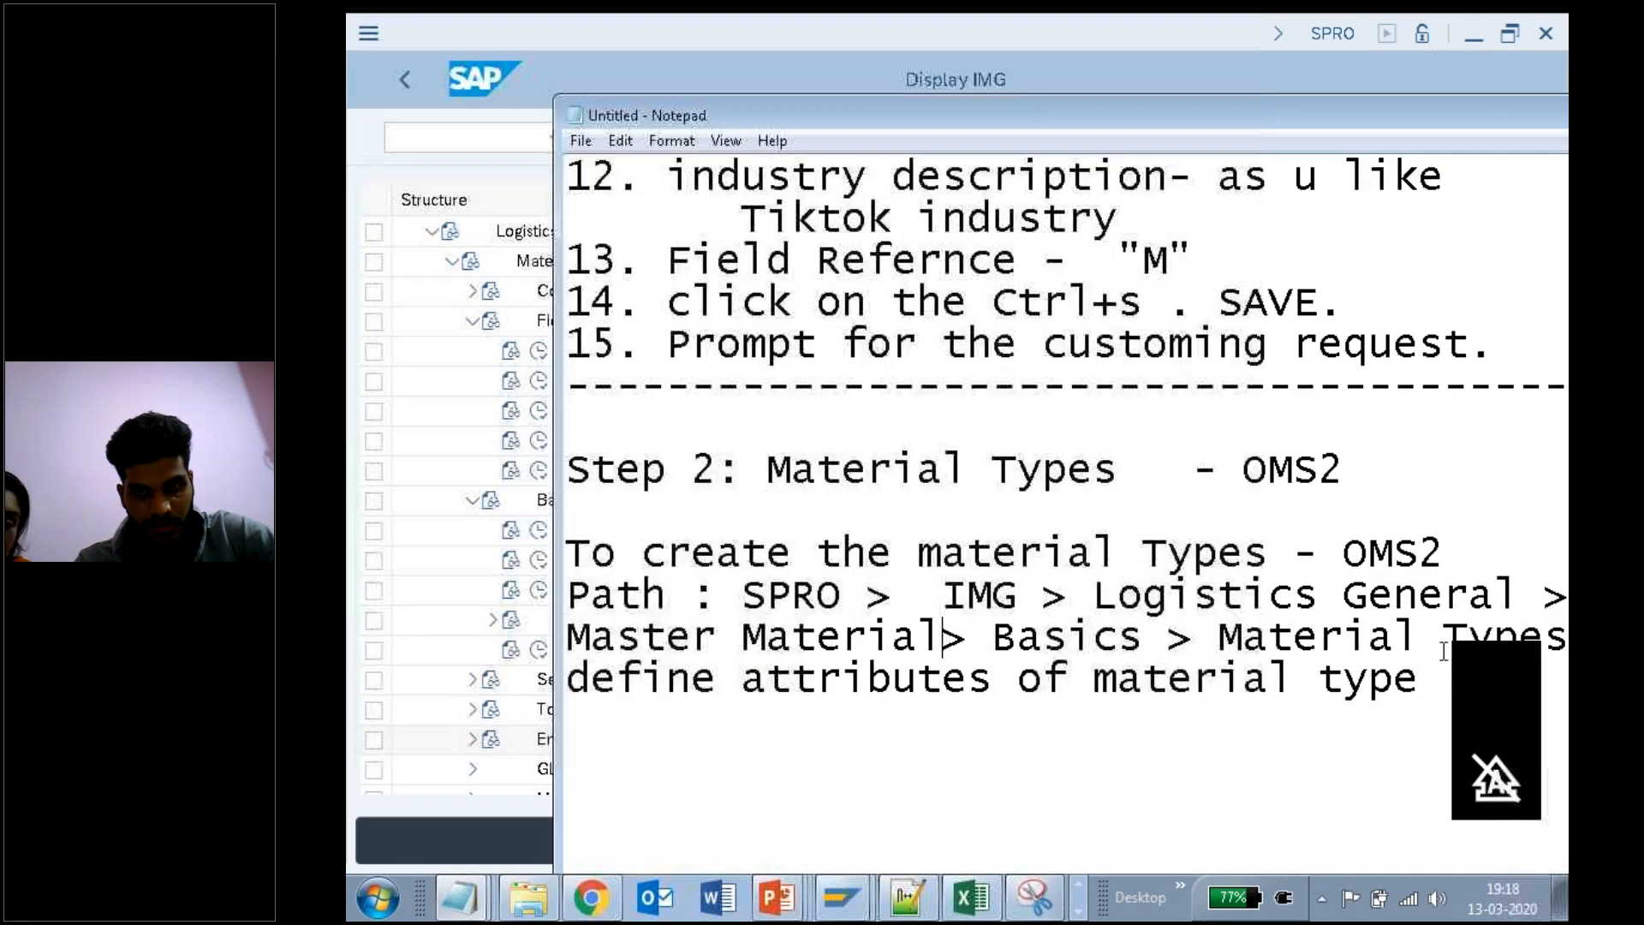
{"action": "double_click", "coordinate": [1074, 118]}
{"action": "key", "text": "super+Right"}
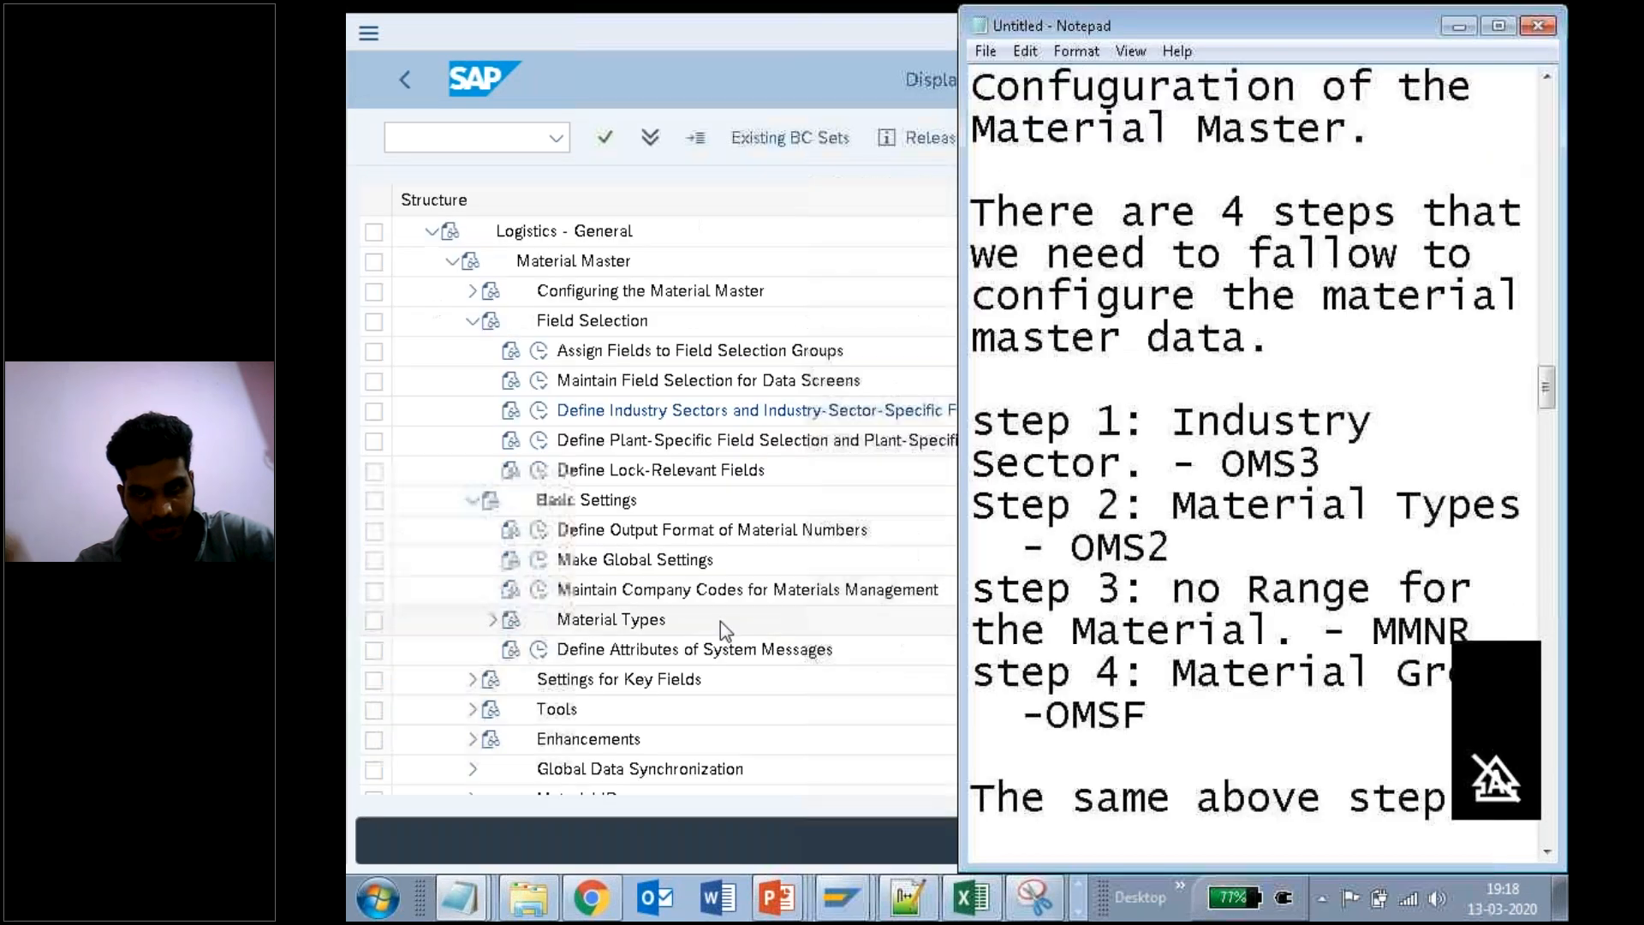
Step: Expand Material Types under Basic Settings in SAP and bring the docked configuration notes back in front
{"action": "left_click", "coordinate": [493, 624]}
{"action": "left_click", "coordinate": [460, 897]}
{"action": "left_click", "coordinate": [510, 839]}
{"action": "left_click", "coordinate": [512, 842]}
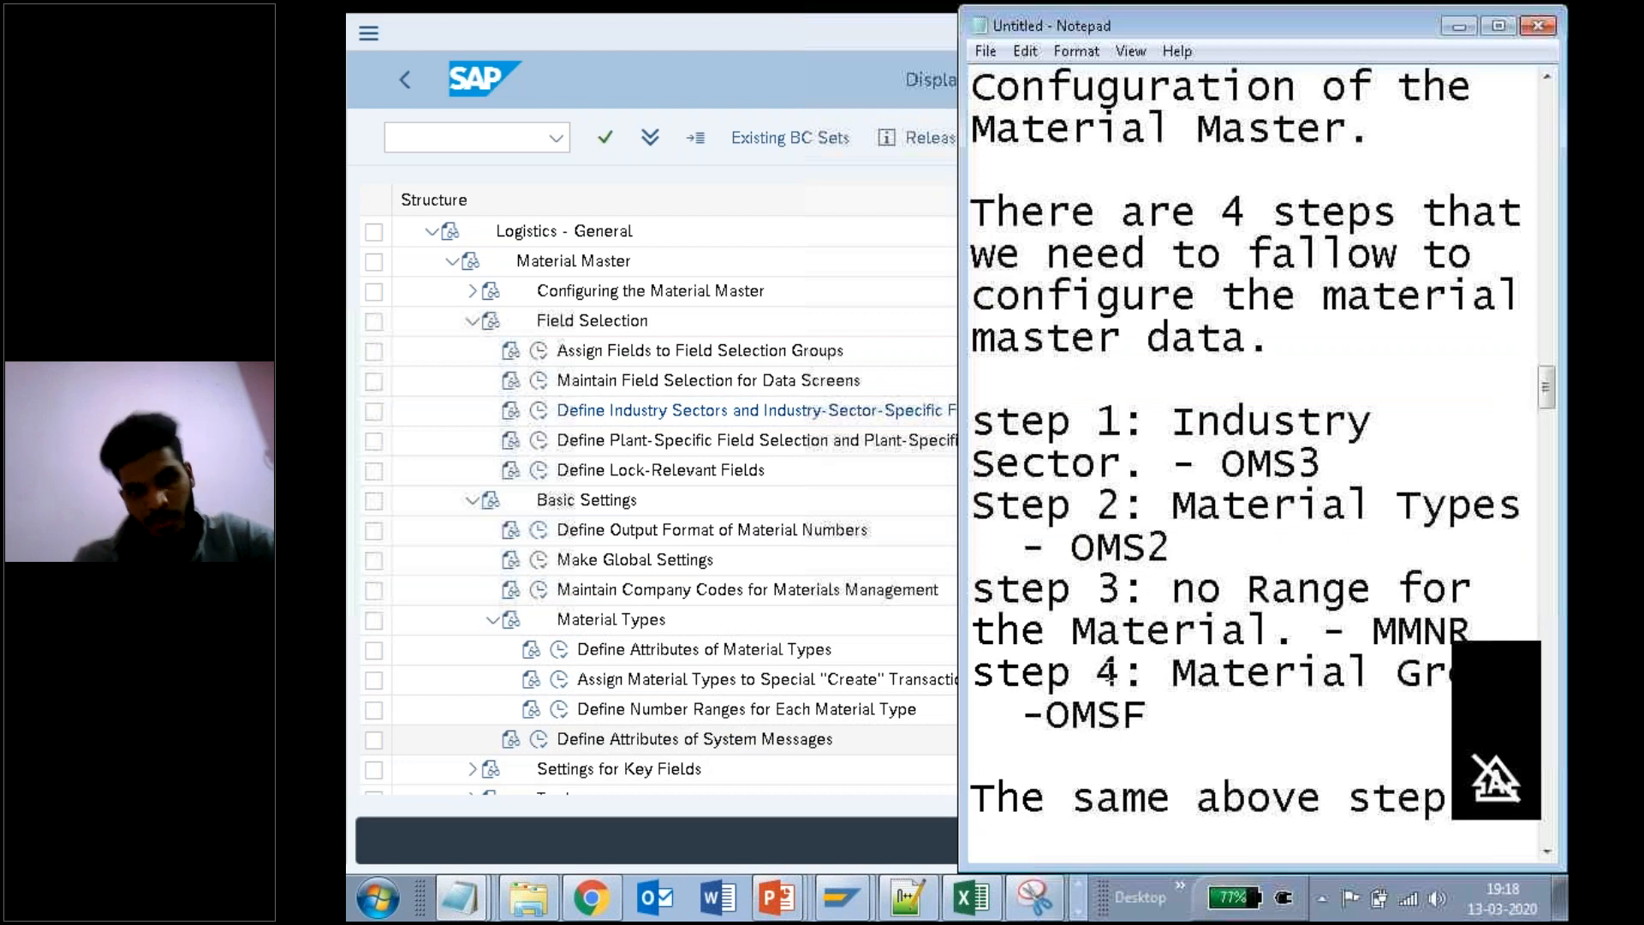
{"action": "left_click", "coordinate": [460, 897]}
{"action": "left_click", "coordinate": [468, 846]}
{"action": "left_click", "coordinate": [459, 897]}
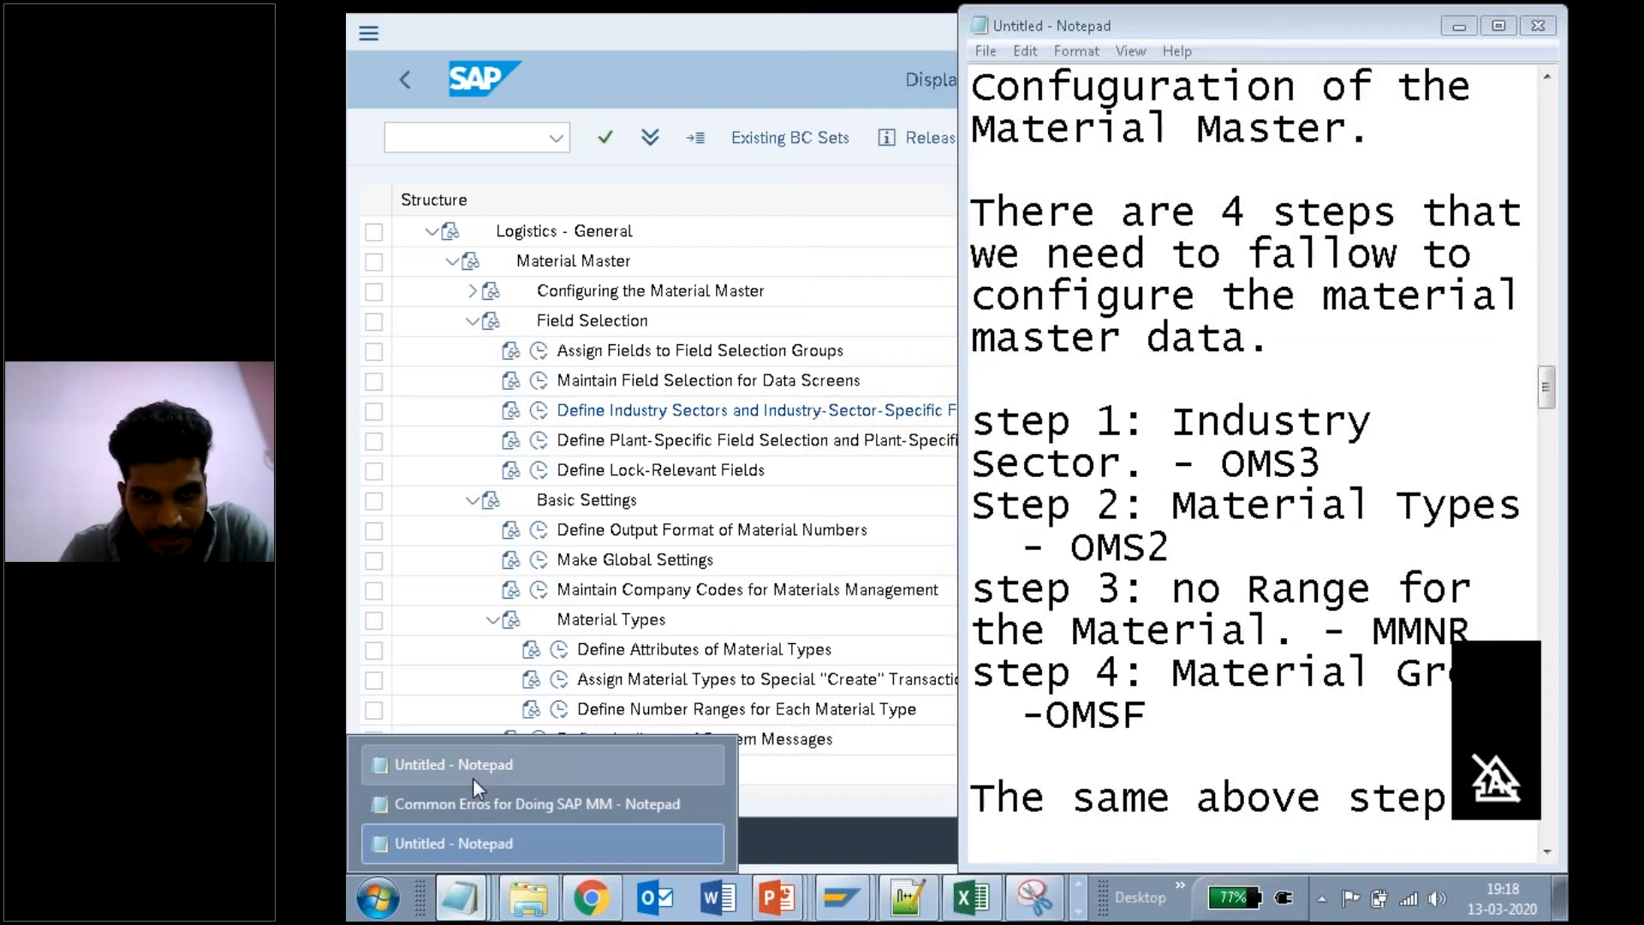
{"action": "left_click", "coordinate": [475, 772]}
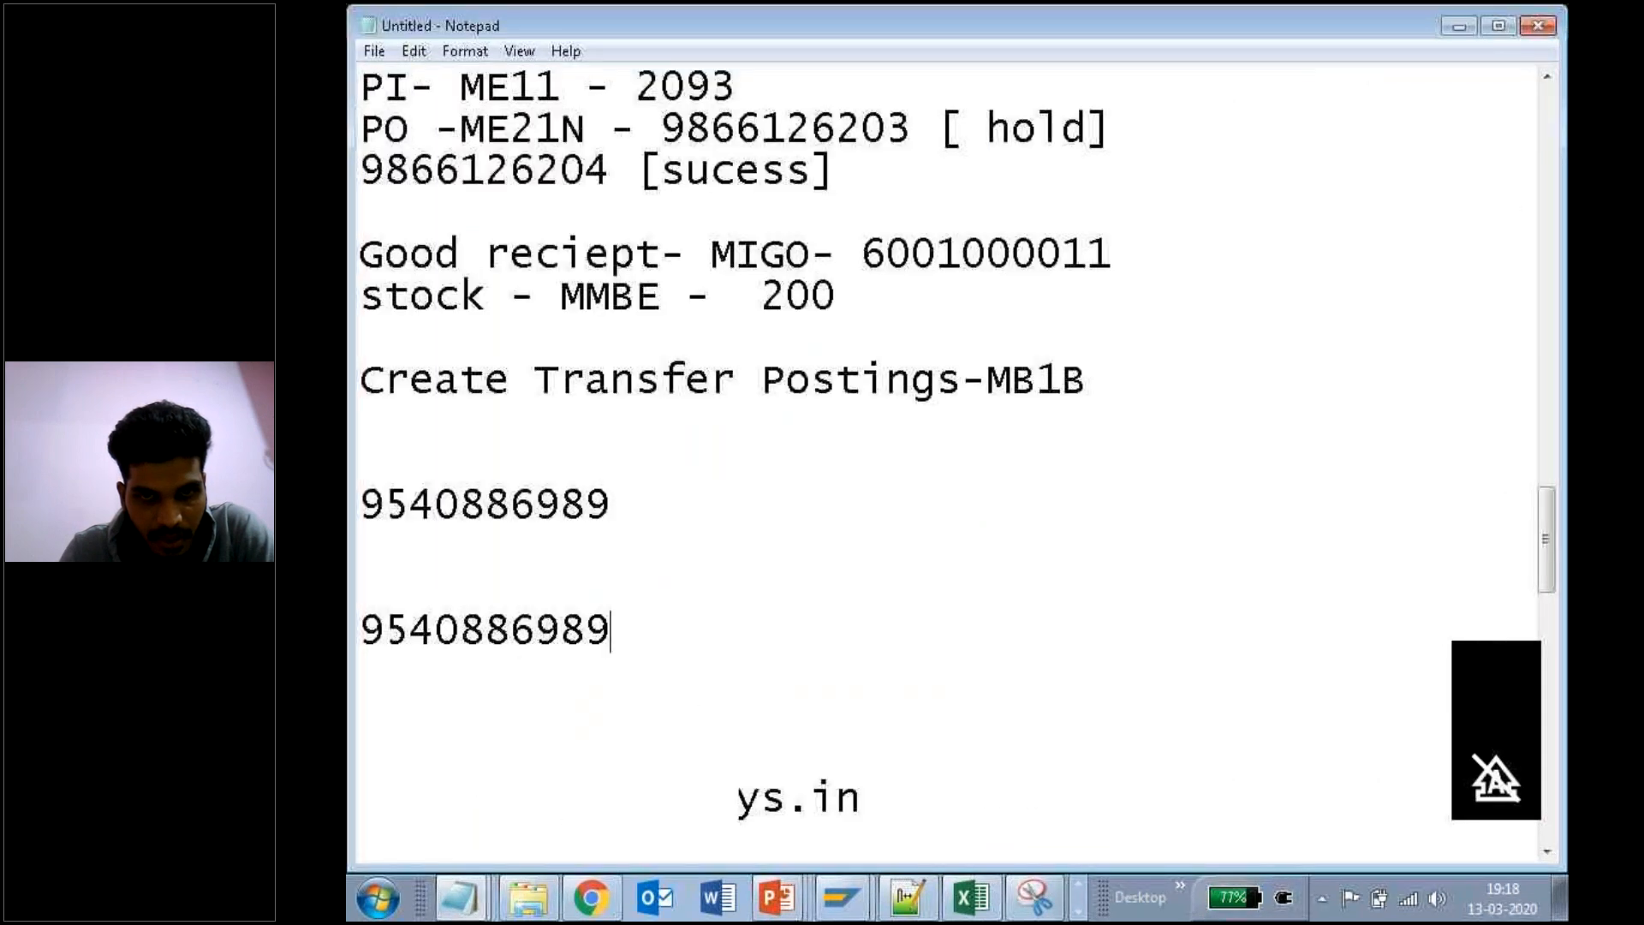
{"action": "left_click", "coordinate": [1459, 31]}
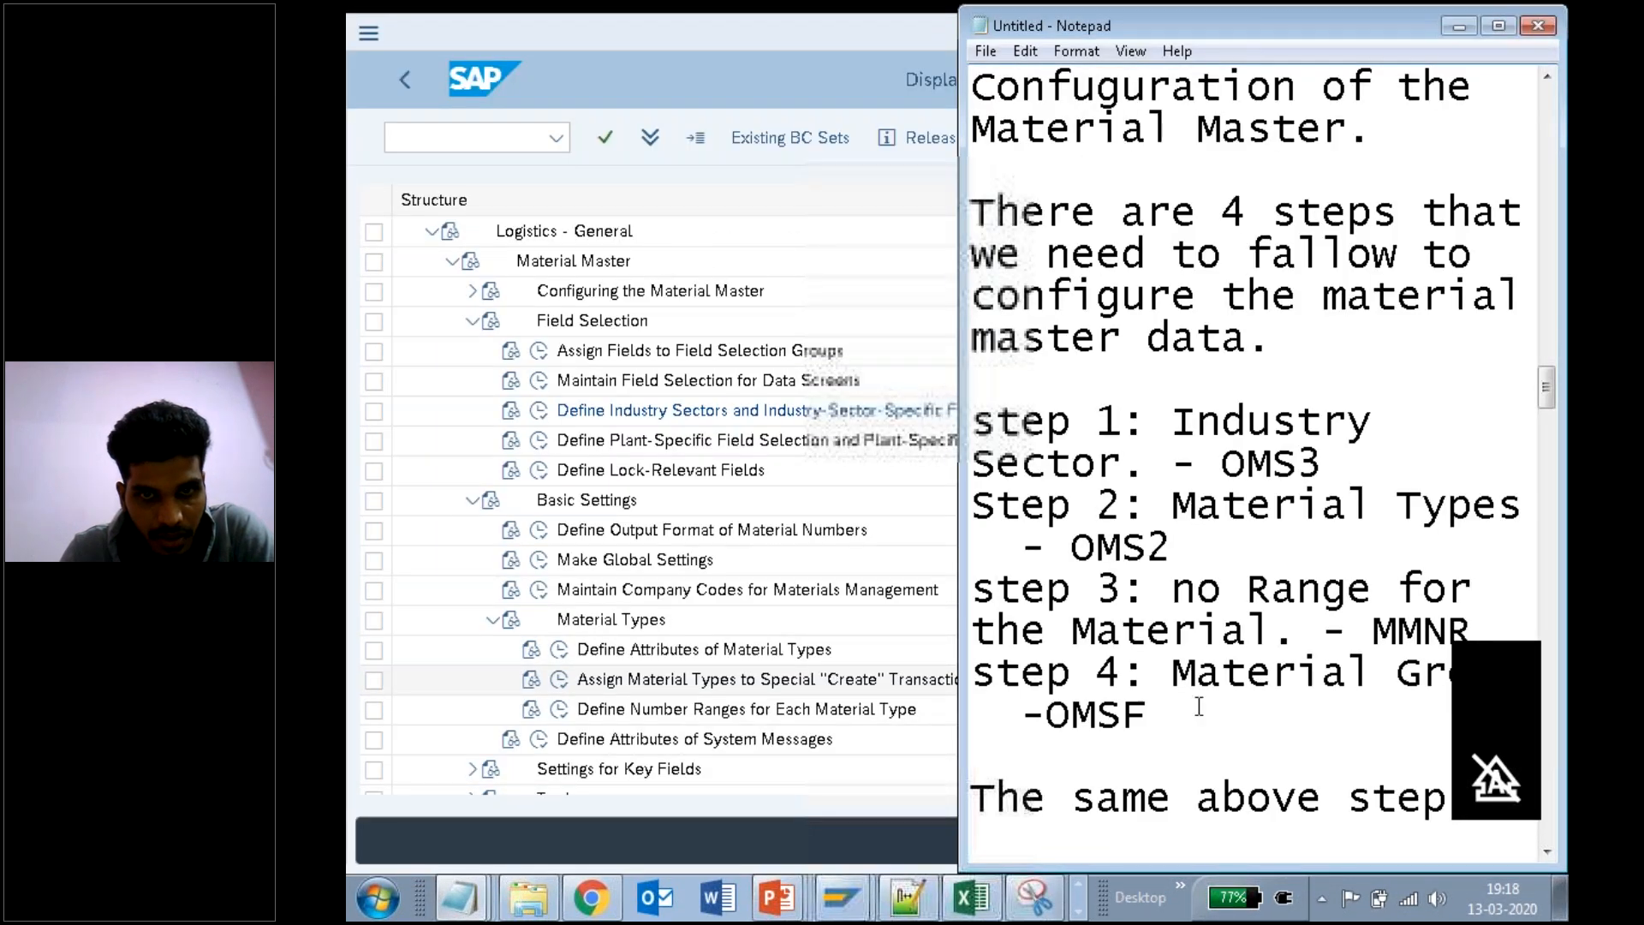
Step: Go to the end of the configuration notes, where the Step 2 Material Types path is written
{"action": "scroll", "coordinate": [1199, 707], "scroll_direction": "down", "scroll_amount": 7}
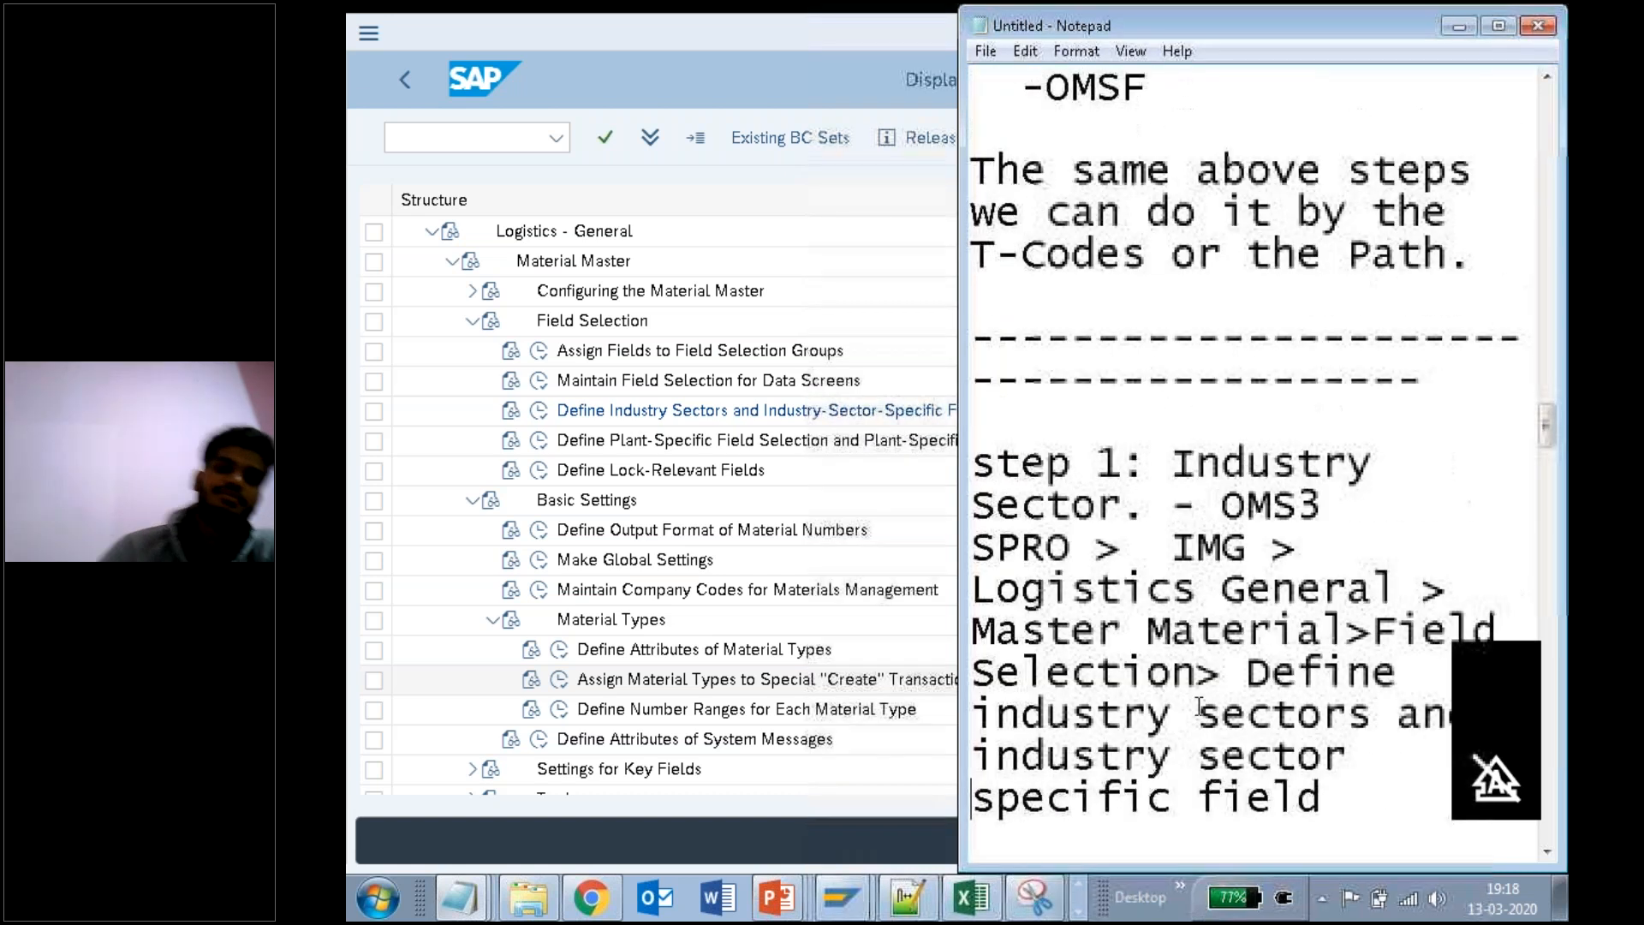
{"action": "scroll", "coordinate": [1198, 707], "scroll_direction": "down", "scroll_amount": 2}
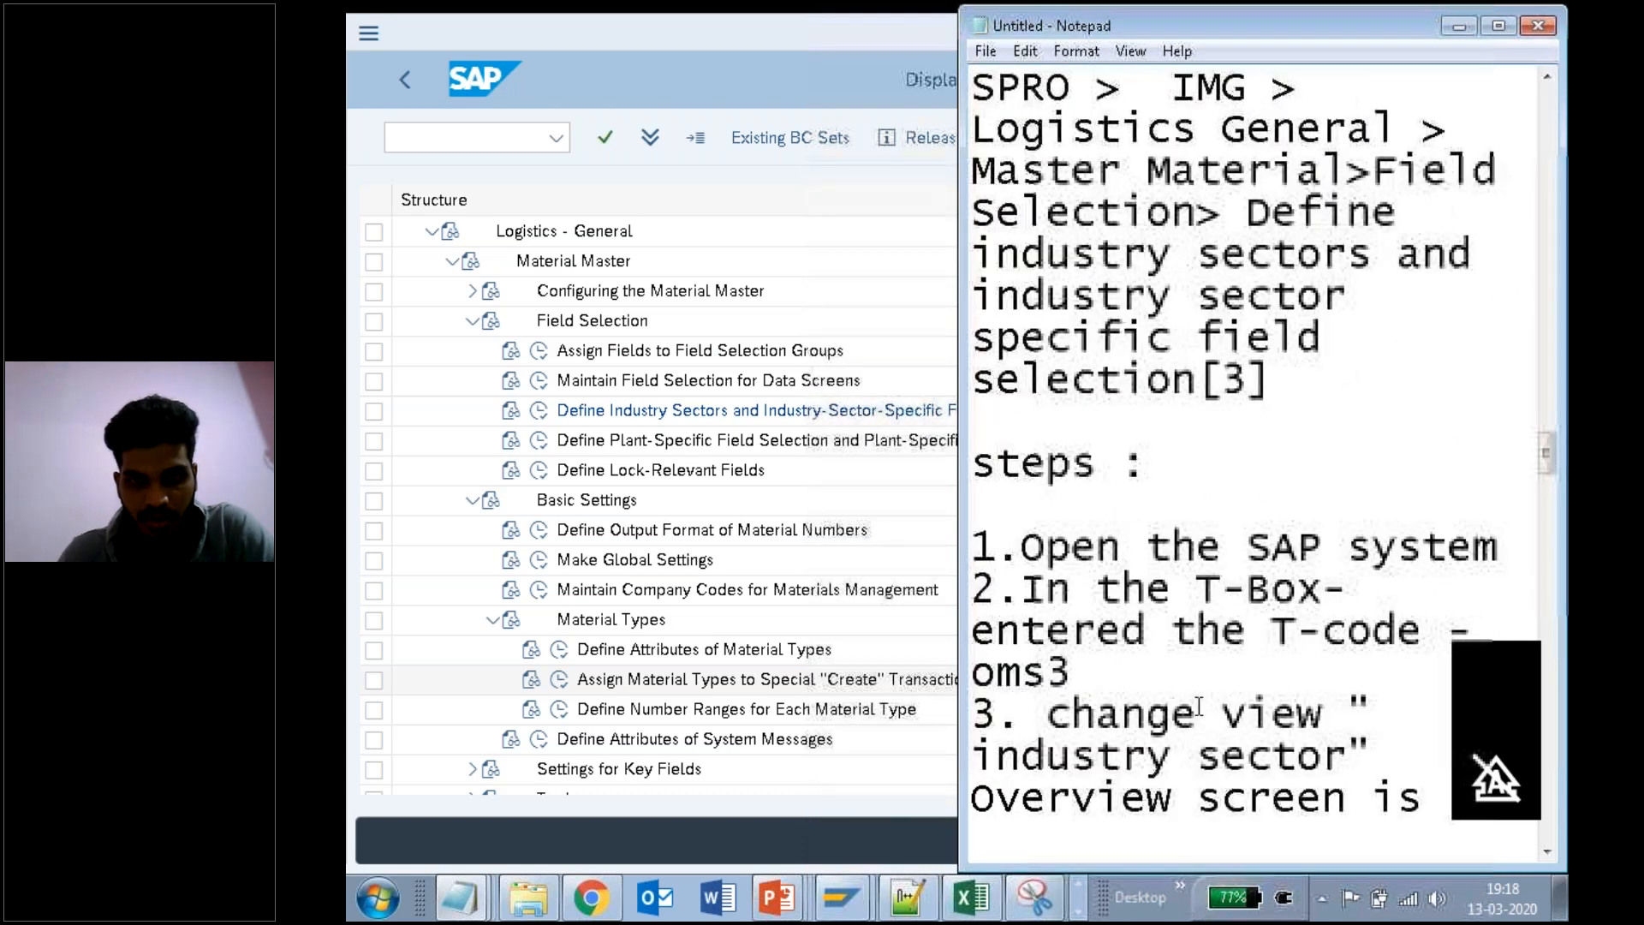
{"action": "scroll", "coordinate": [1198, 706], "scroll_direction": "down", "scroll_amount": 9}
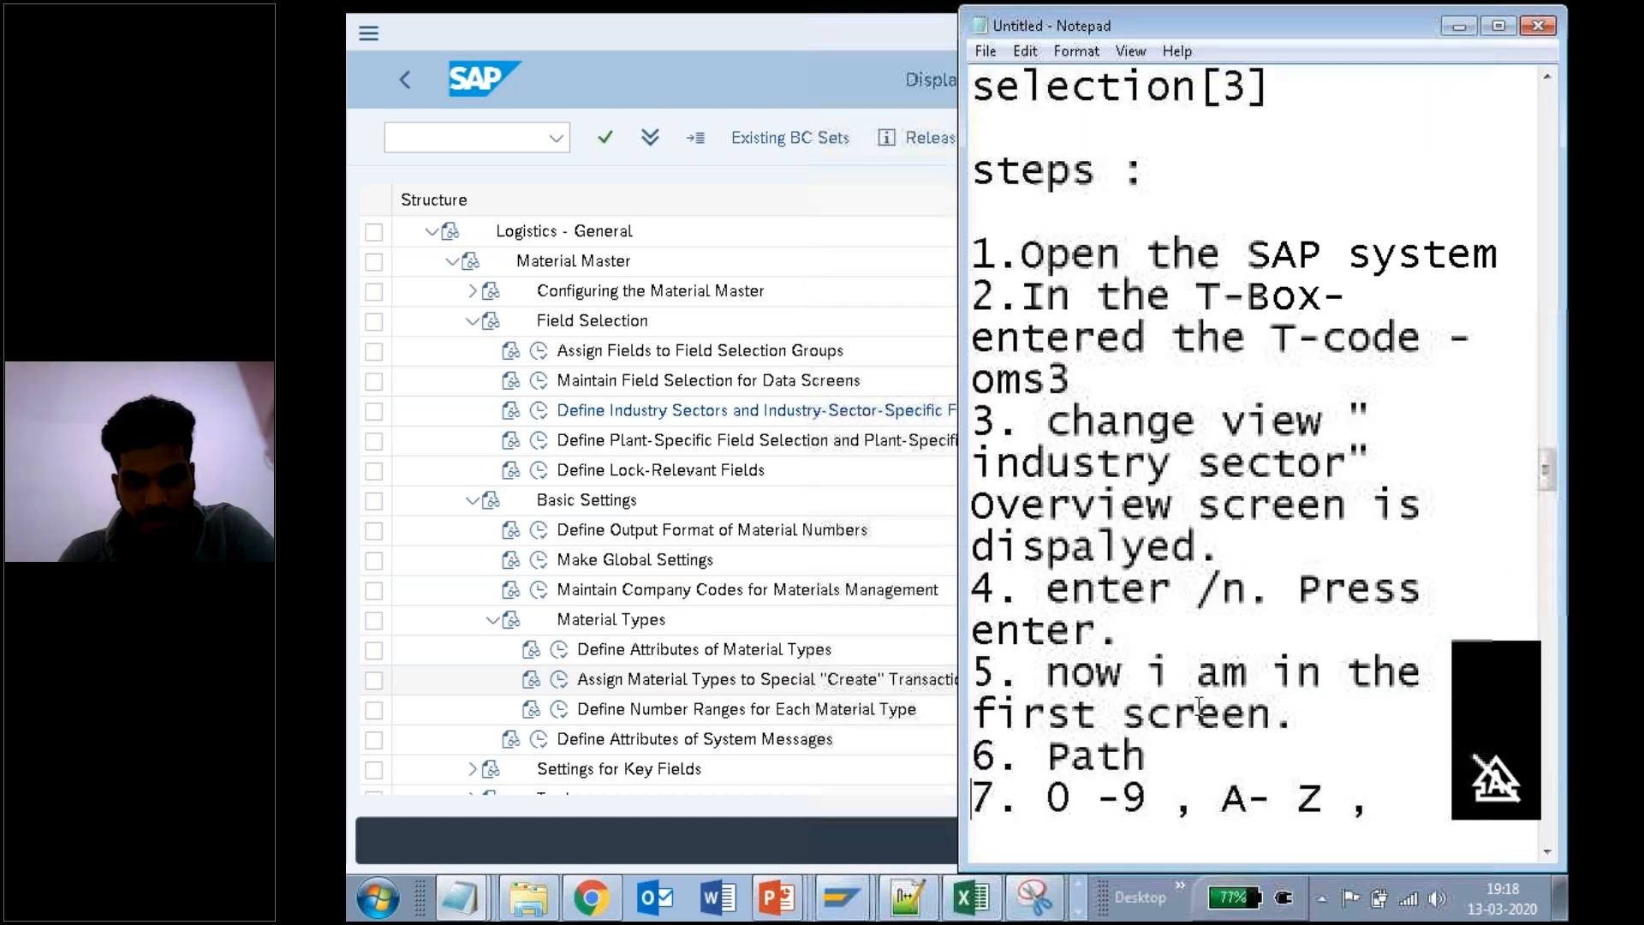
{"action": "scroll", "coordinate": [1199, 707], "scroll_direction": "down", "scroll_amount": 4}
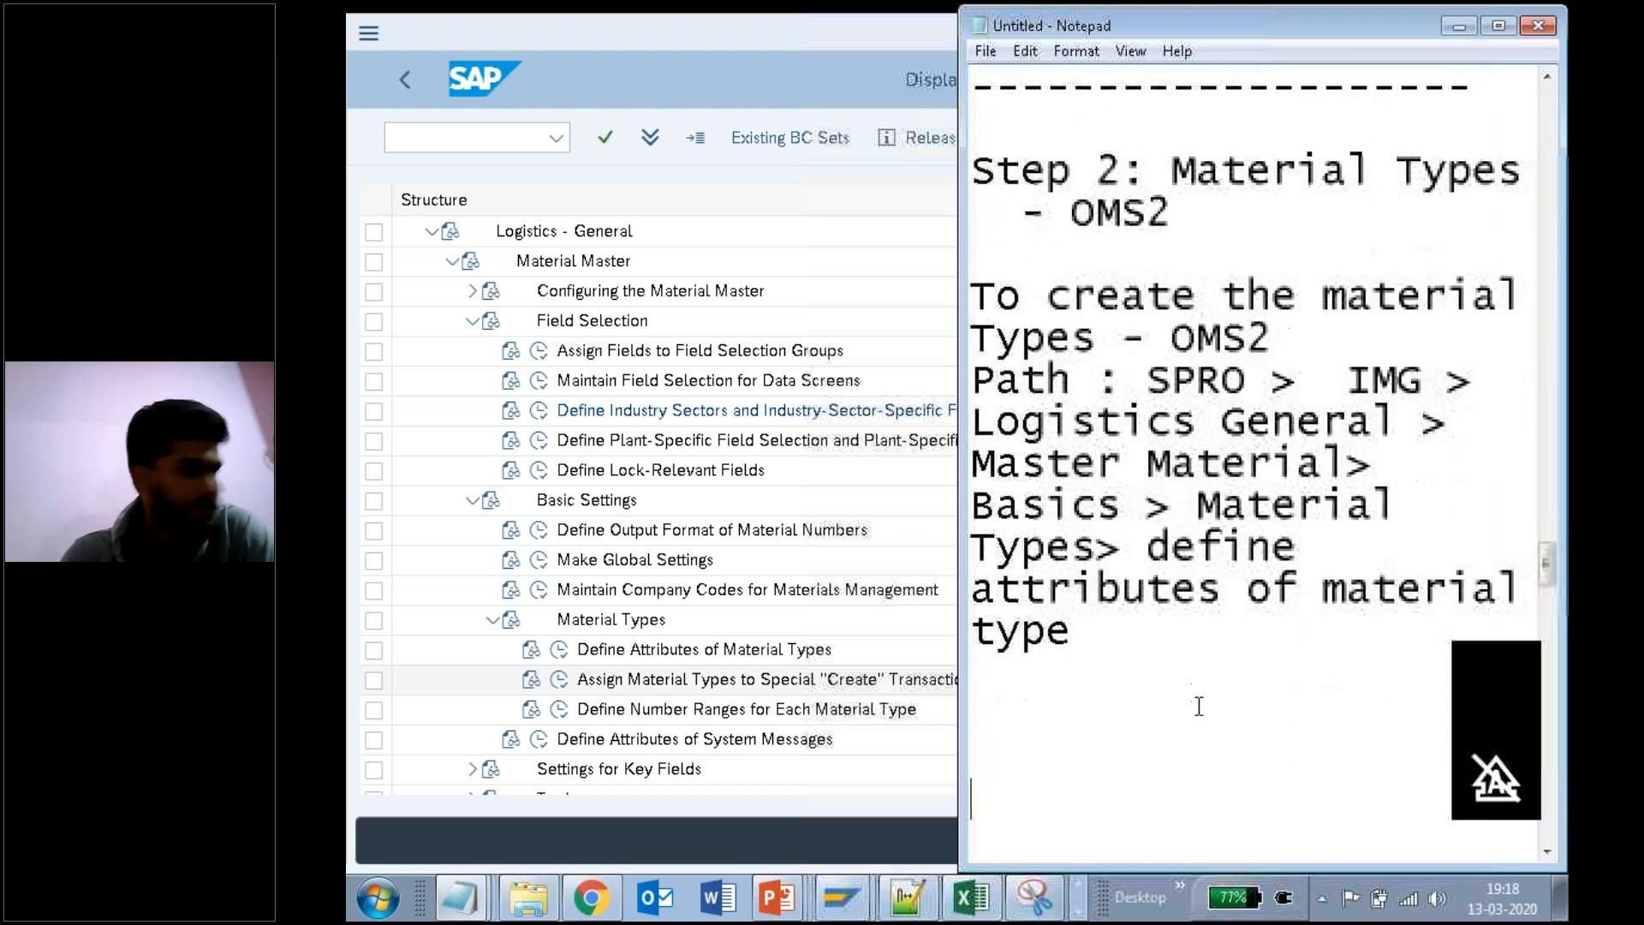
Step: Highlight the define attributes part of the noted path, open Define Attributes of Material Types in SAP, and return to the notes
{"action": "left_click_drag", "start_coordinate": [1171, 547], "coordinate": [1224, 634]}
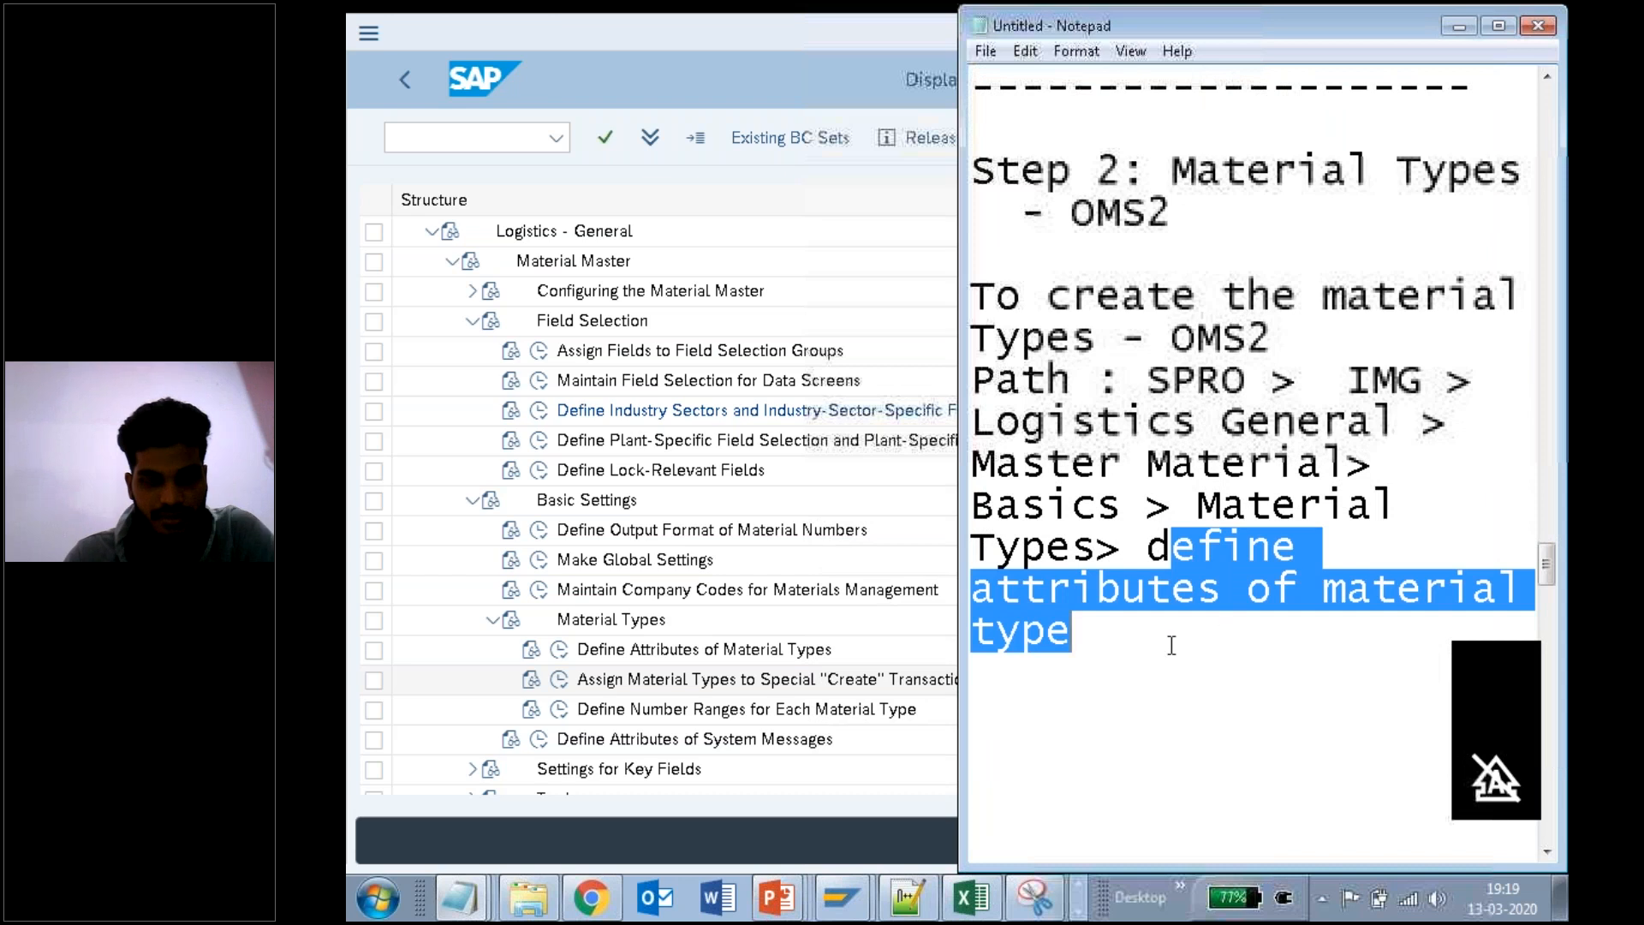
{"action": "left_click", "coordinate": [565, 659]}
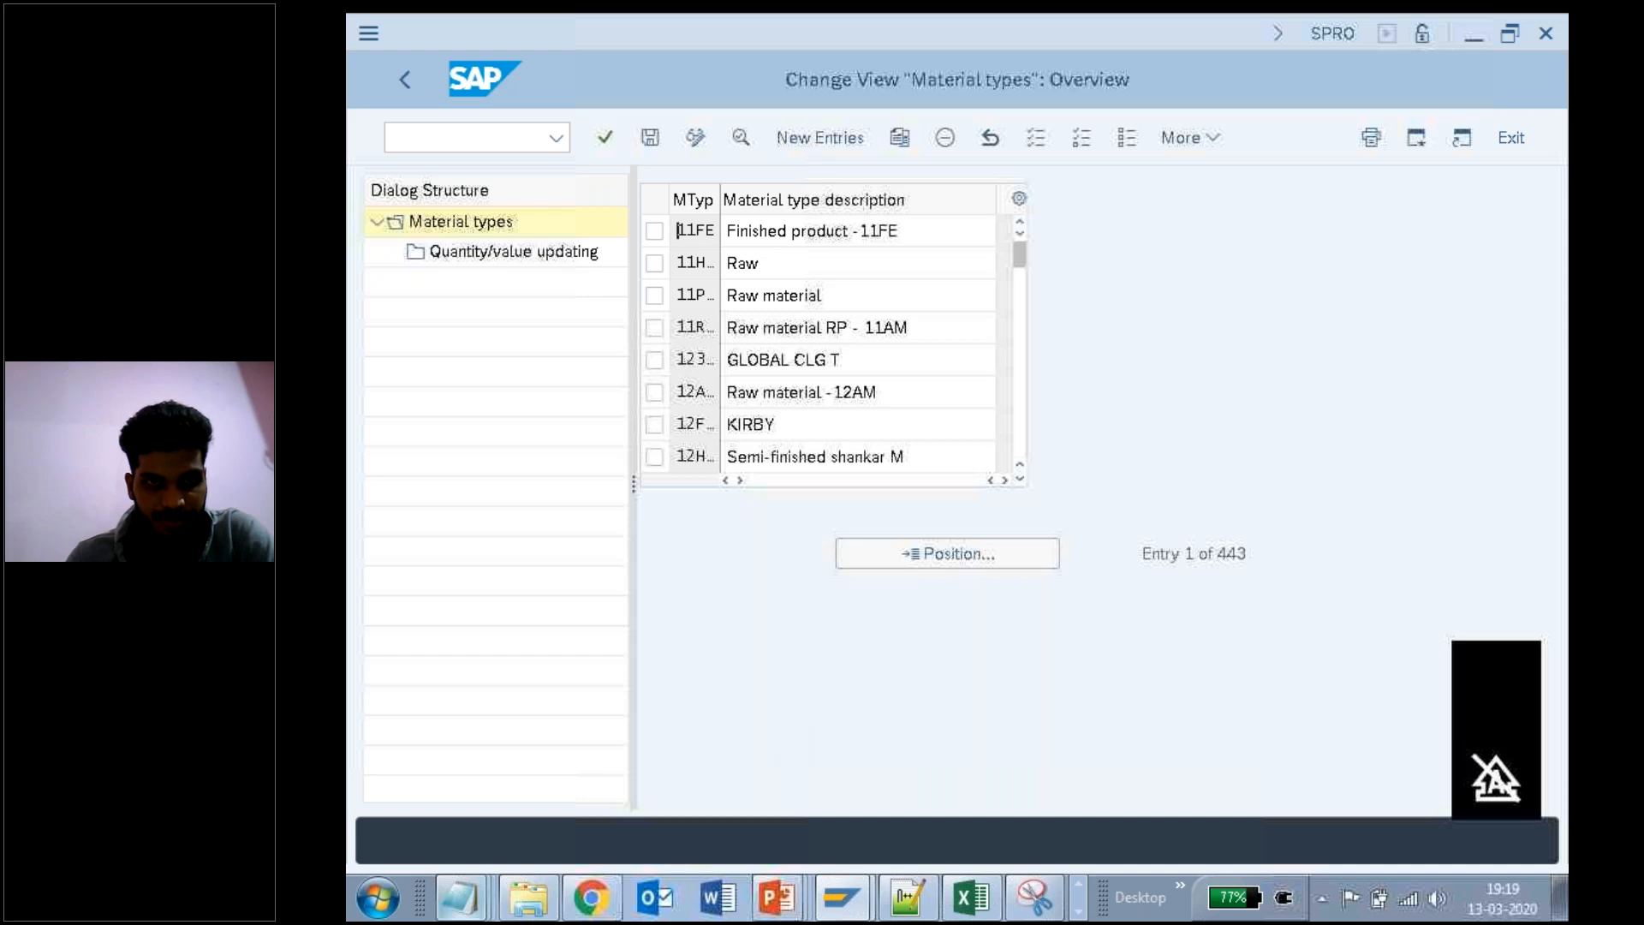
{"action": "left_click", "coordinate": [460, 896]}
{"action": "left_click", "coordinate": [481, 845]}
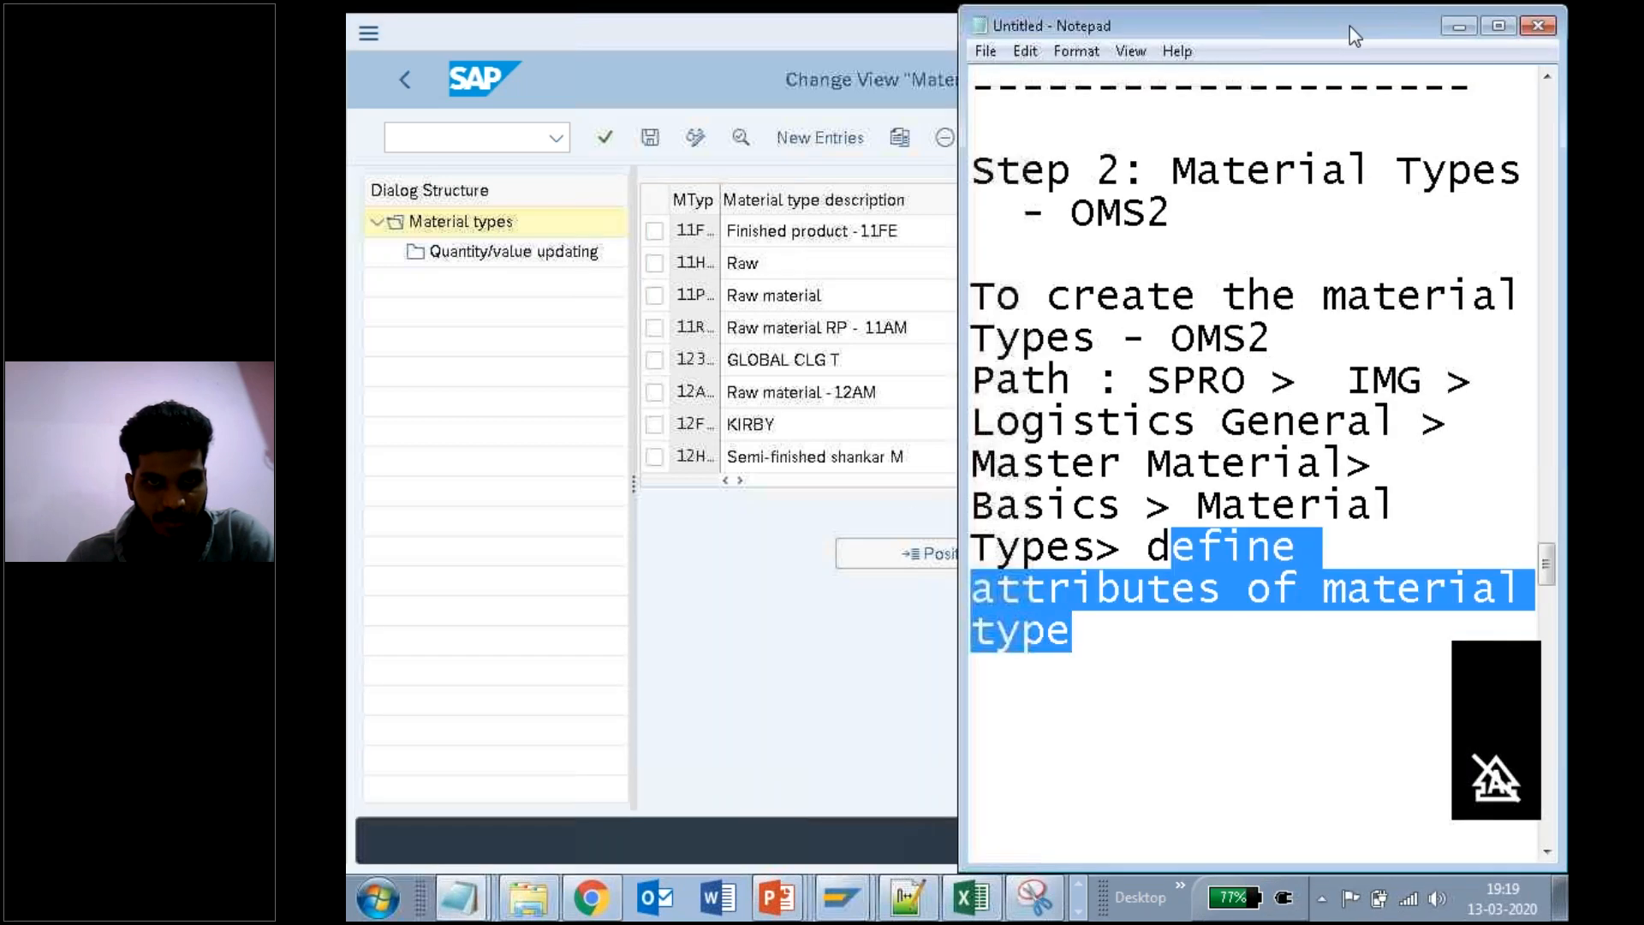
Step: Undock the notes window, widen it, and place it over the lower part of the SAP Material types overview
{"action": "left_click_drag", "start_coordinate": [1199, 27], "coordinate": [1031, 335]}
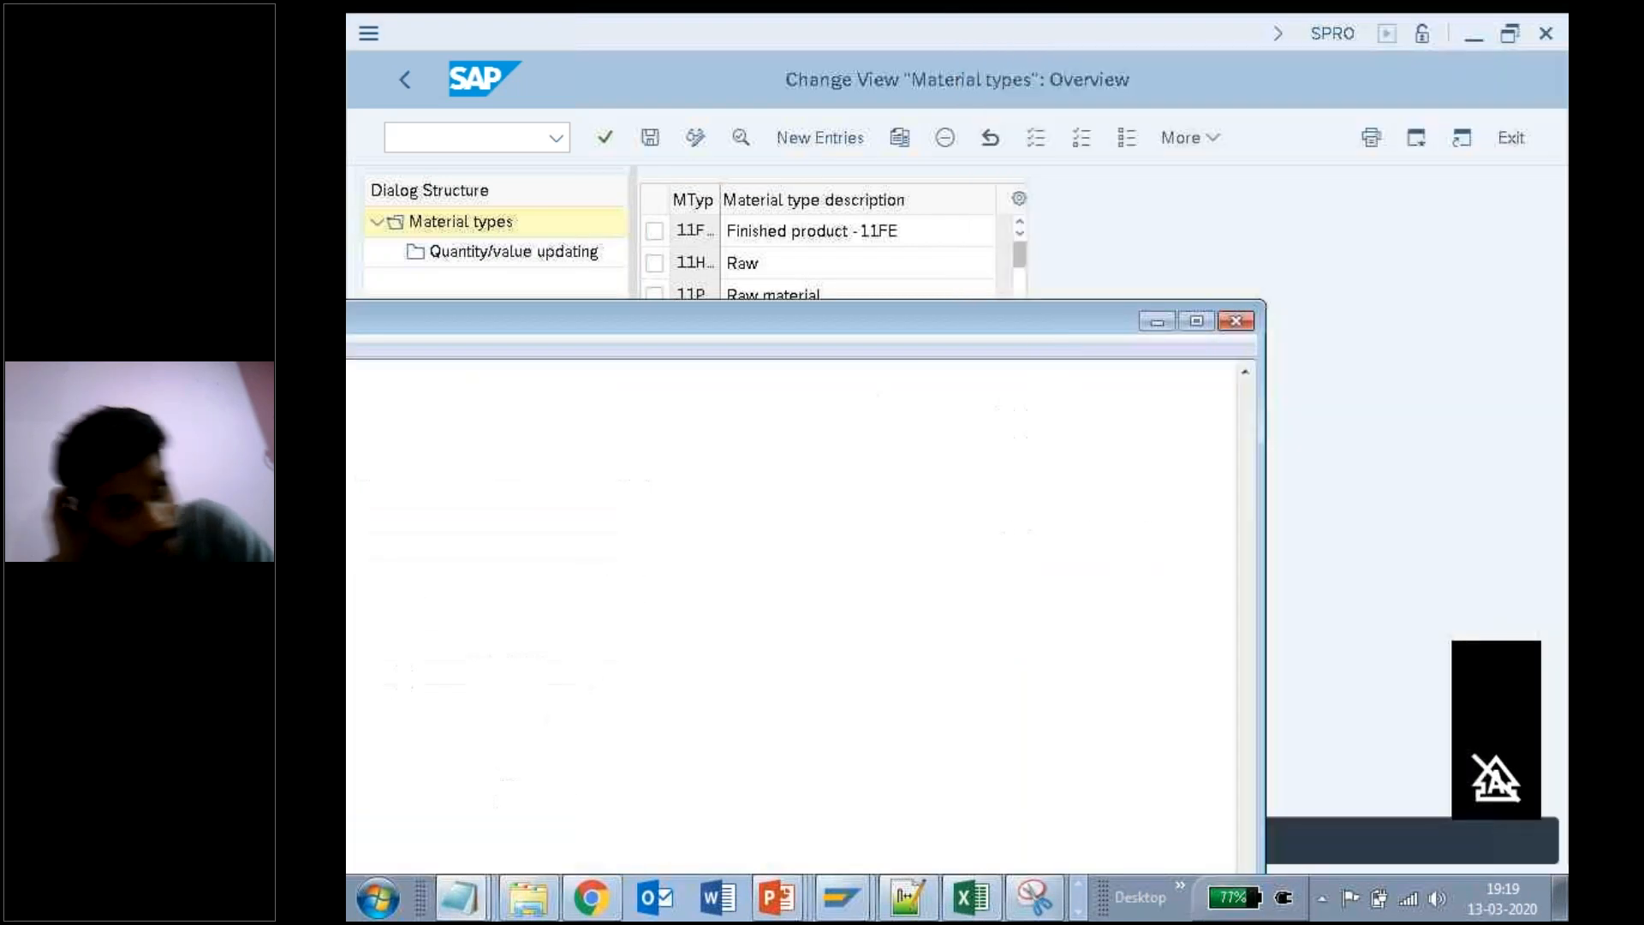
{"action": "left_click_drag", "start_coordinate": [1264, 535], "coordinate": [1557, 531]}
{"action": "left_click_drag", "start_coordinate": [982, 316], "coordinate": [1490, 210]}
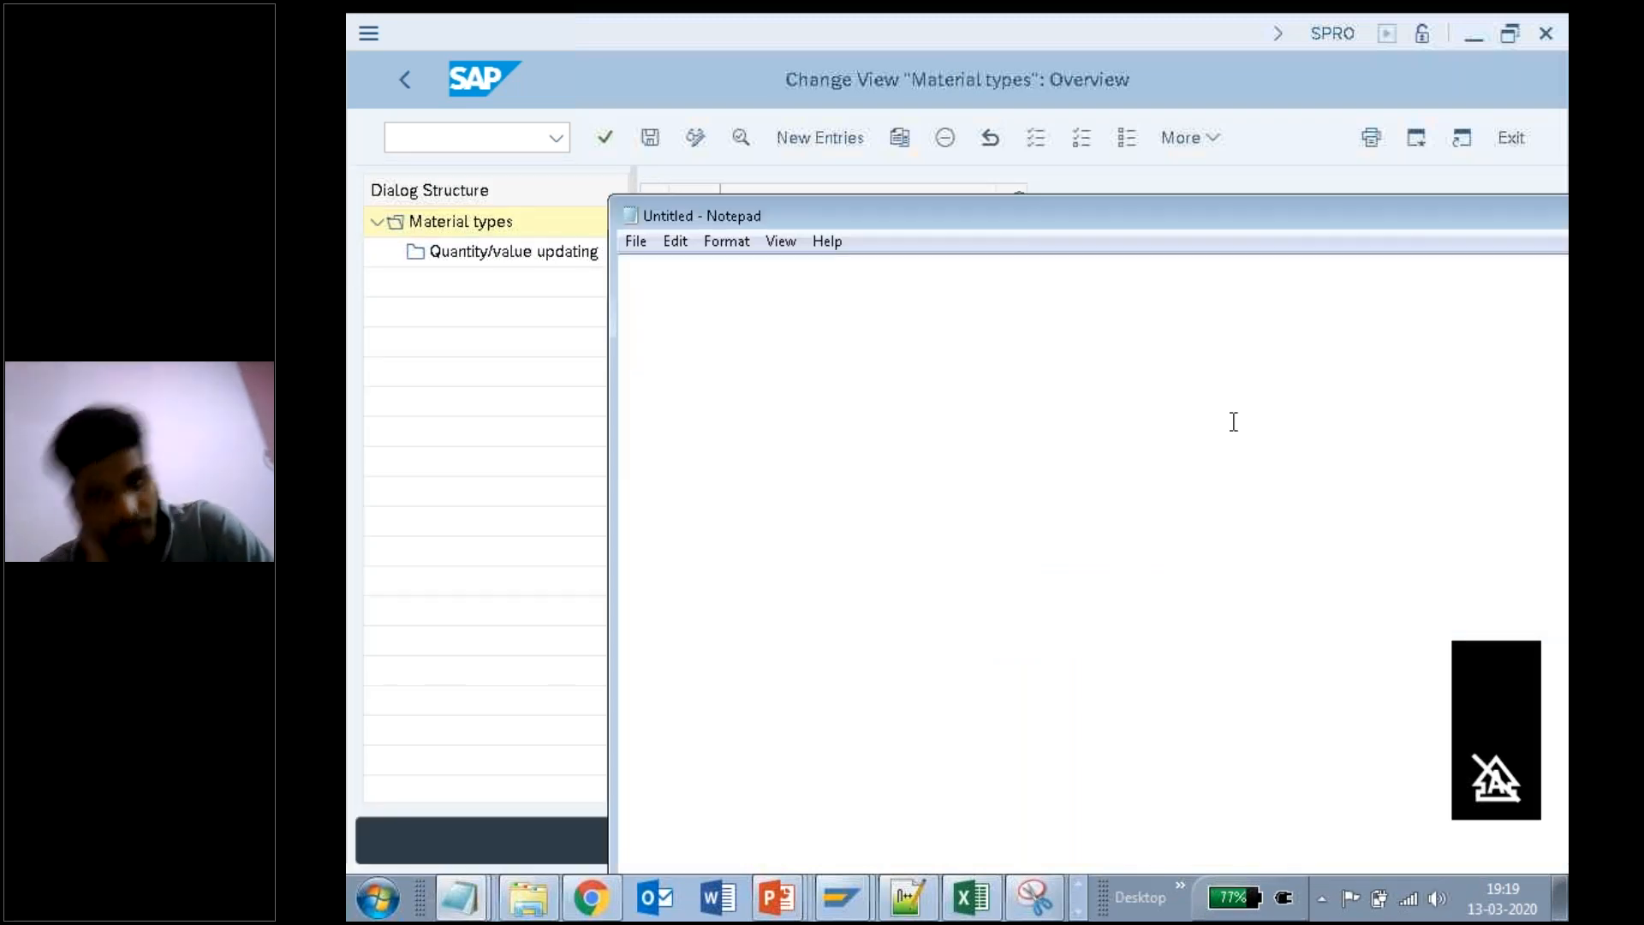
{"action": "key", "text": "ctrl+z"}
{"action": "left_click", "coordinate": [466, 902]}
{"action": "left_click", "coordinate": [473, 846]}
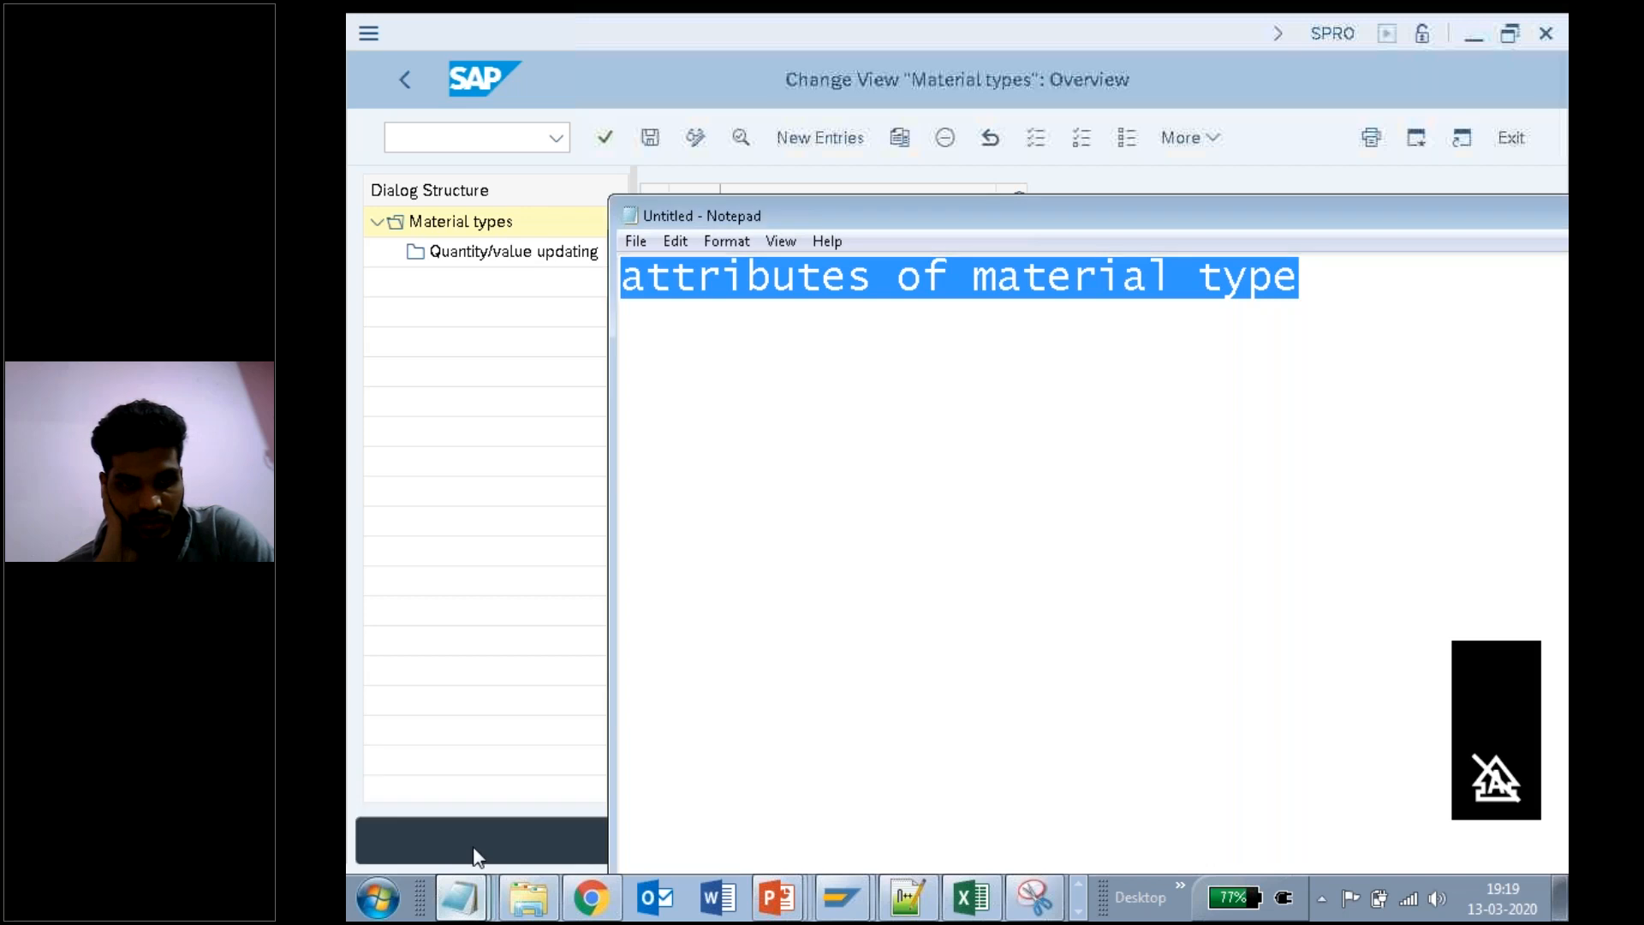
Step: Clear the text selection and place the cursor below the Step 2 Material Types path at the end of the notes
{"action": "left_click", "coordinate": [870, 595]}
{"action": "key", "text": "Up"}
{"action": "key", "text": "Up"}
{"action": "key", "text": "Up"}
{"action": "key", "text": "Up"}
{"action": "key", "text": "Up"}
{"action": "key", "text": "Up"}
{"action": "key", "text": "Up"}
{"action": "key", "text": "Up"}
{"action": "key", "text": "Up"}
{"action": "key", "text": "Up"}
{"action": "key", "text": "Up"}
{"action": "key", "text": "Up"}
{"action": "key", "text": "Up"}
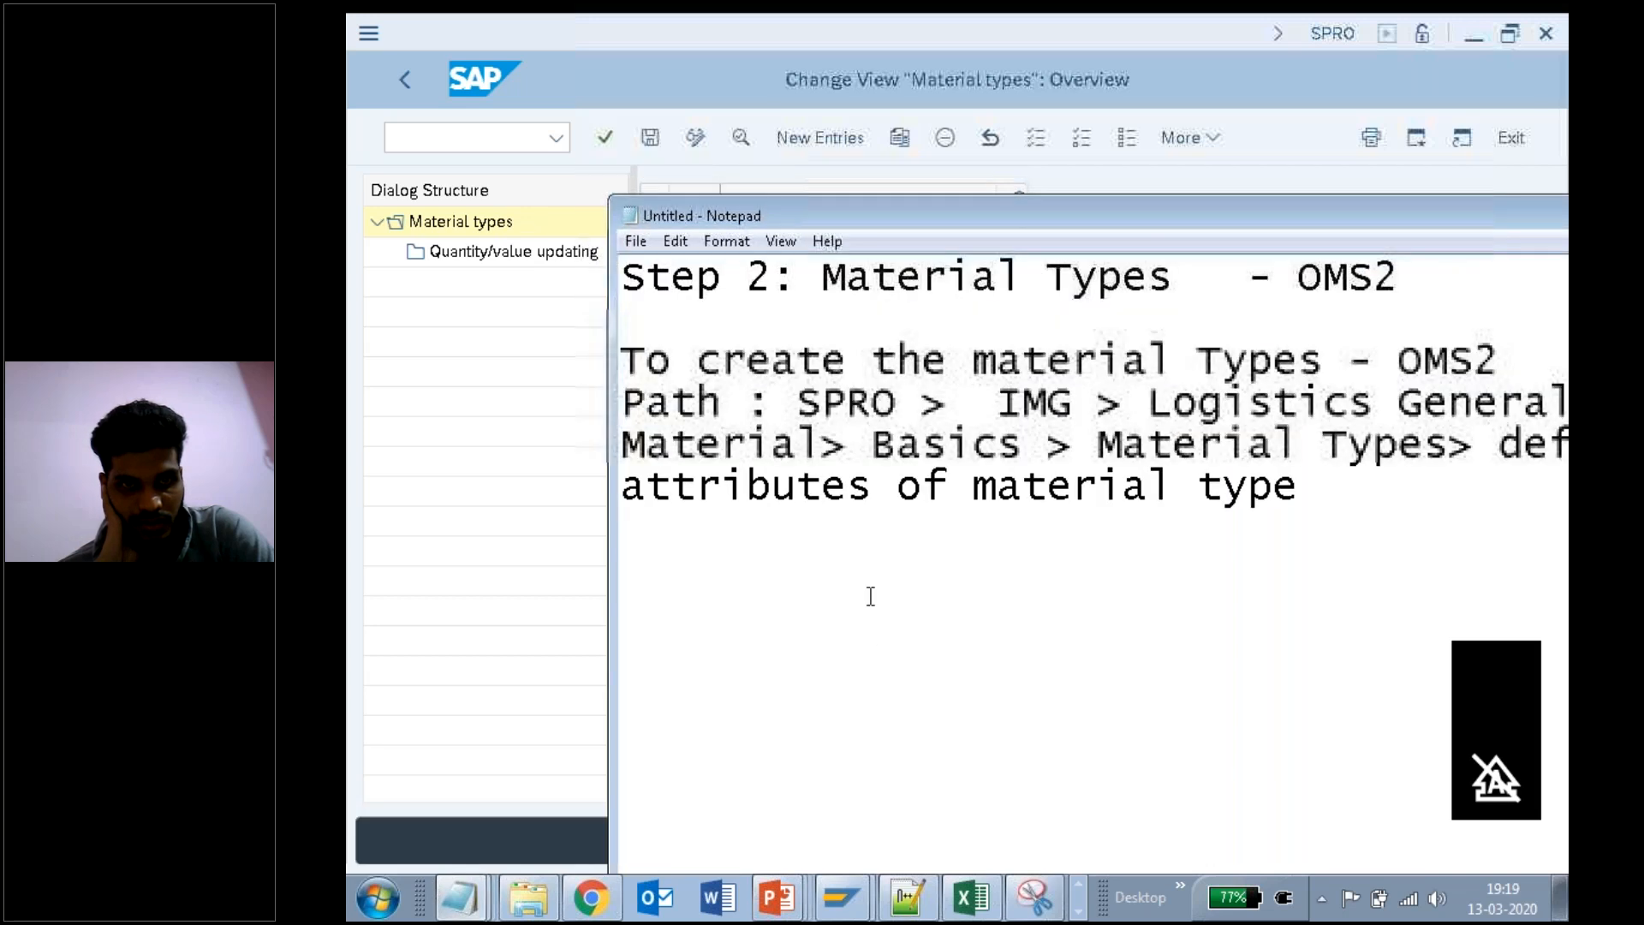
{"action": "key", "text": "Up"}
{"action": "key", "text": "Up"}
{"action": "key", "text": "Up"}
{"action": "key", "text": "Down"}
{"action": "key", "text": "Down"}
{"action": "key", "text": "Down"}
{"action": "key", "text": "Down"}
{"action": "key", "text": "Down"}
{"action": "key", "text": "Down"}
{"action": "key", "text": "Down"}
{"action": "key", "text": "Down"}
{"action": "key", "text": "Down"}
{"action": "key", "text": "Down"}
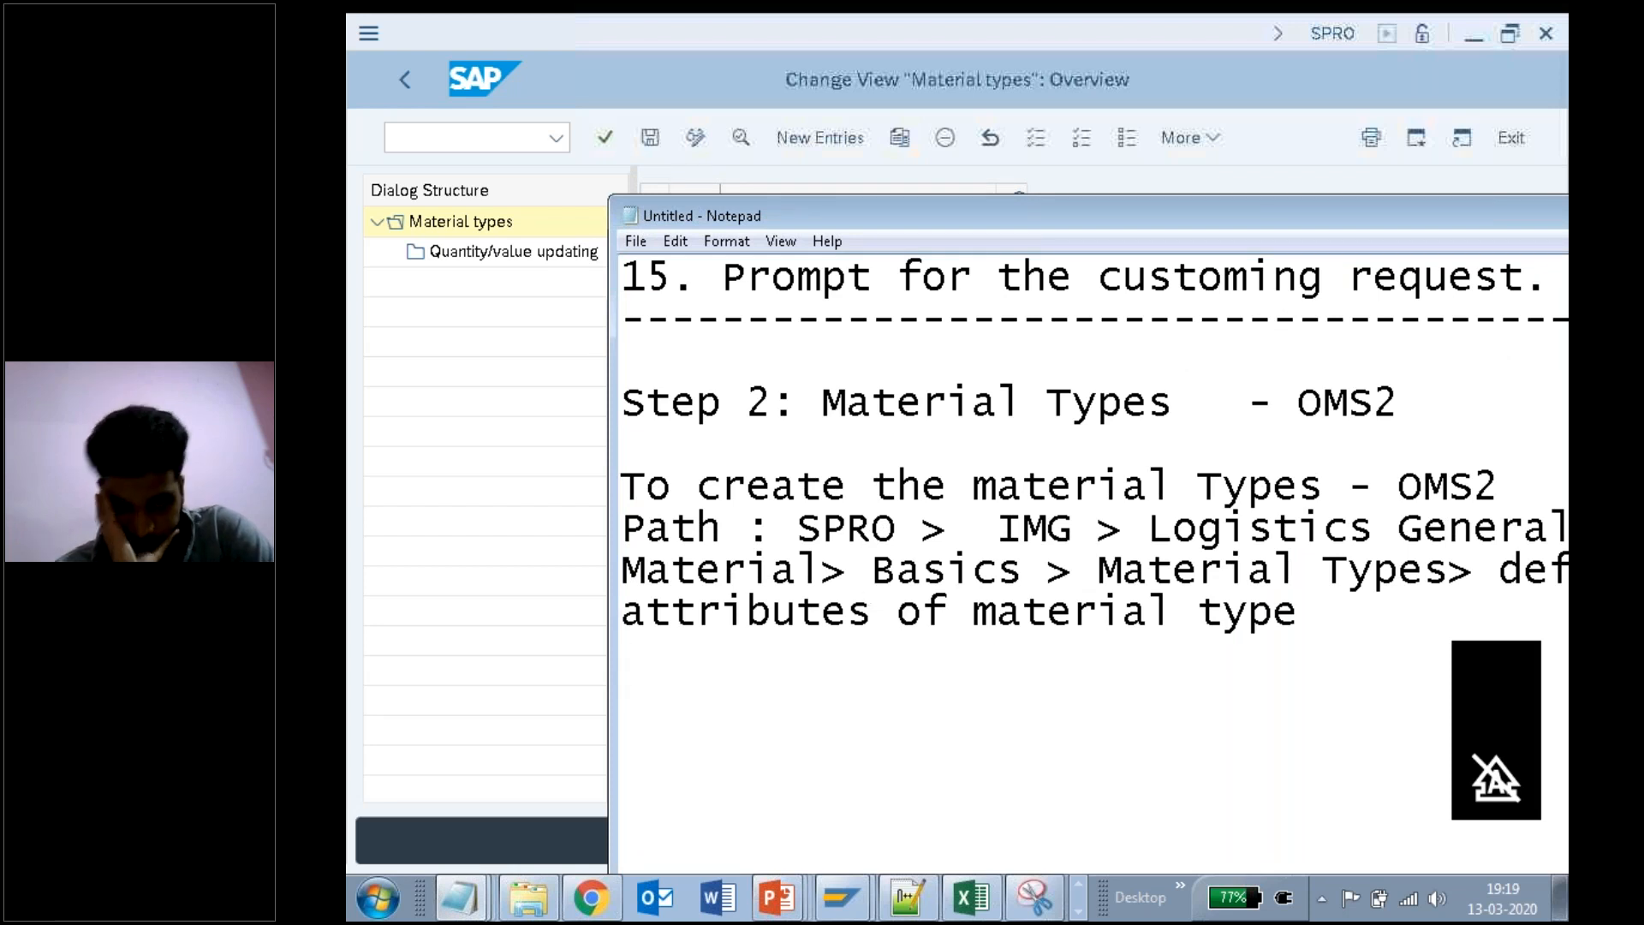
Step: Write "We have different material types in the System" below the path and leave a blank line after it
{"action": "type", "text": "We have differnt"}
{"action": "key", "text": "BackSpace"}
{"action": "key", "text": "BackSpace"}
{"action": "type", "text": "ent material types with"}
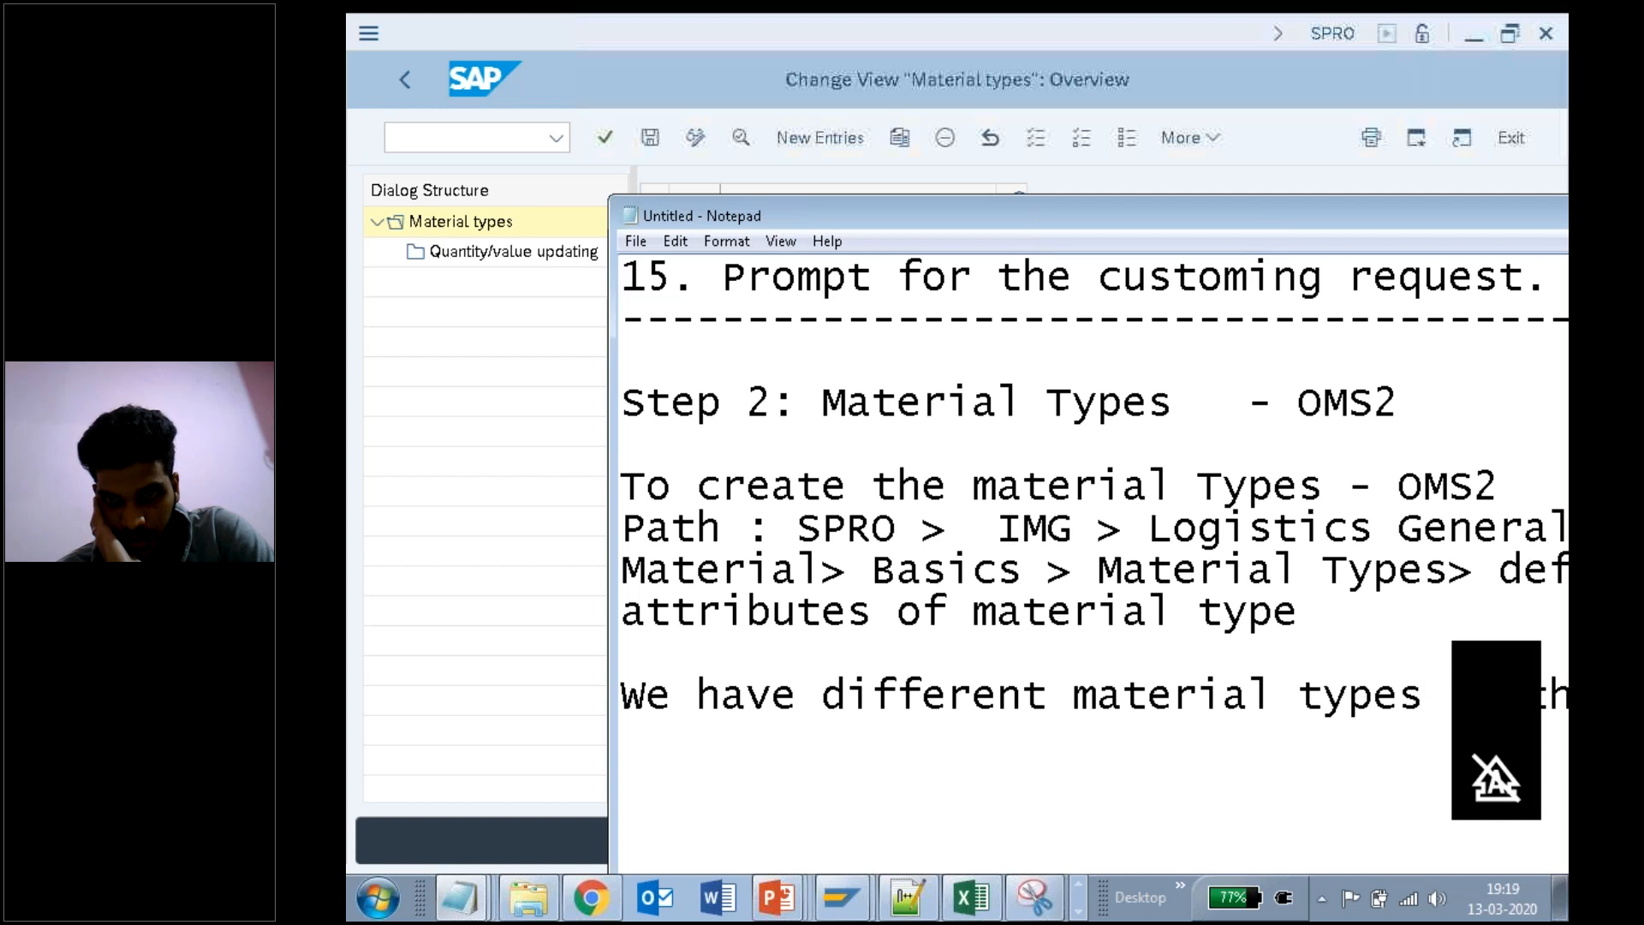
{"action": "key", "text": "Return"}
{"action": "type", "text": "System"}
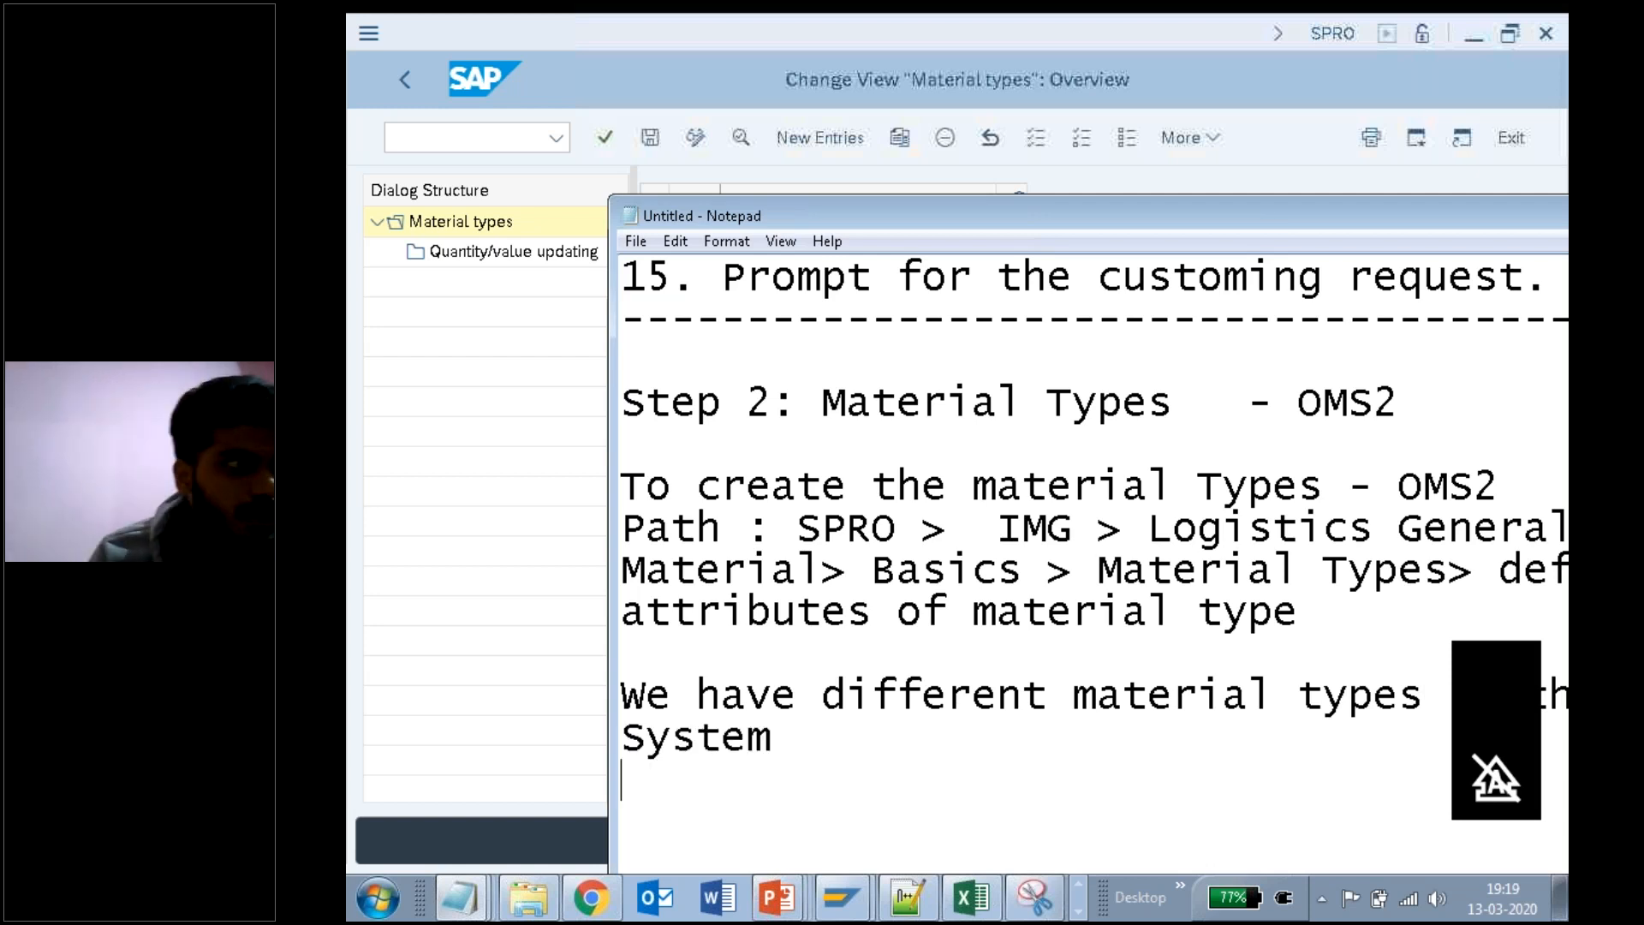
{"action": "key", "text": "Return"}
{"action": "key", "text": "Return"}
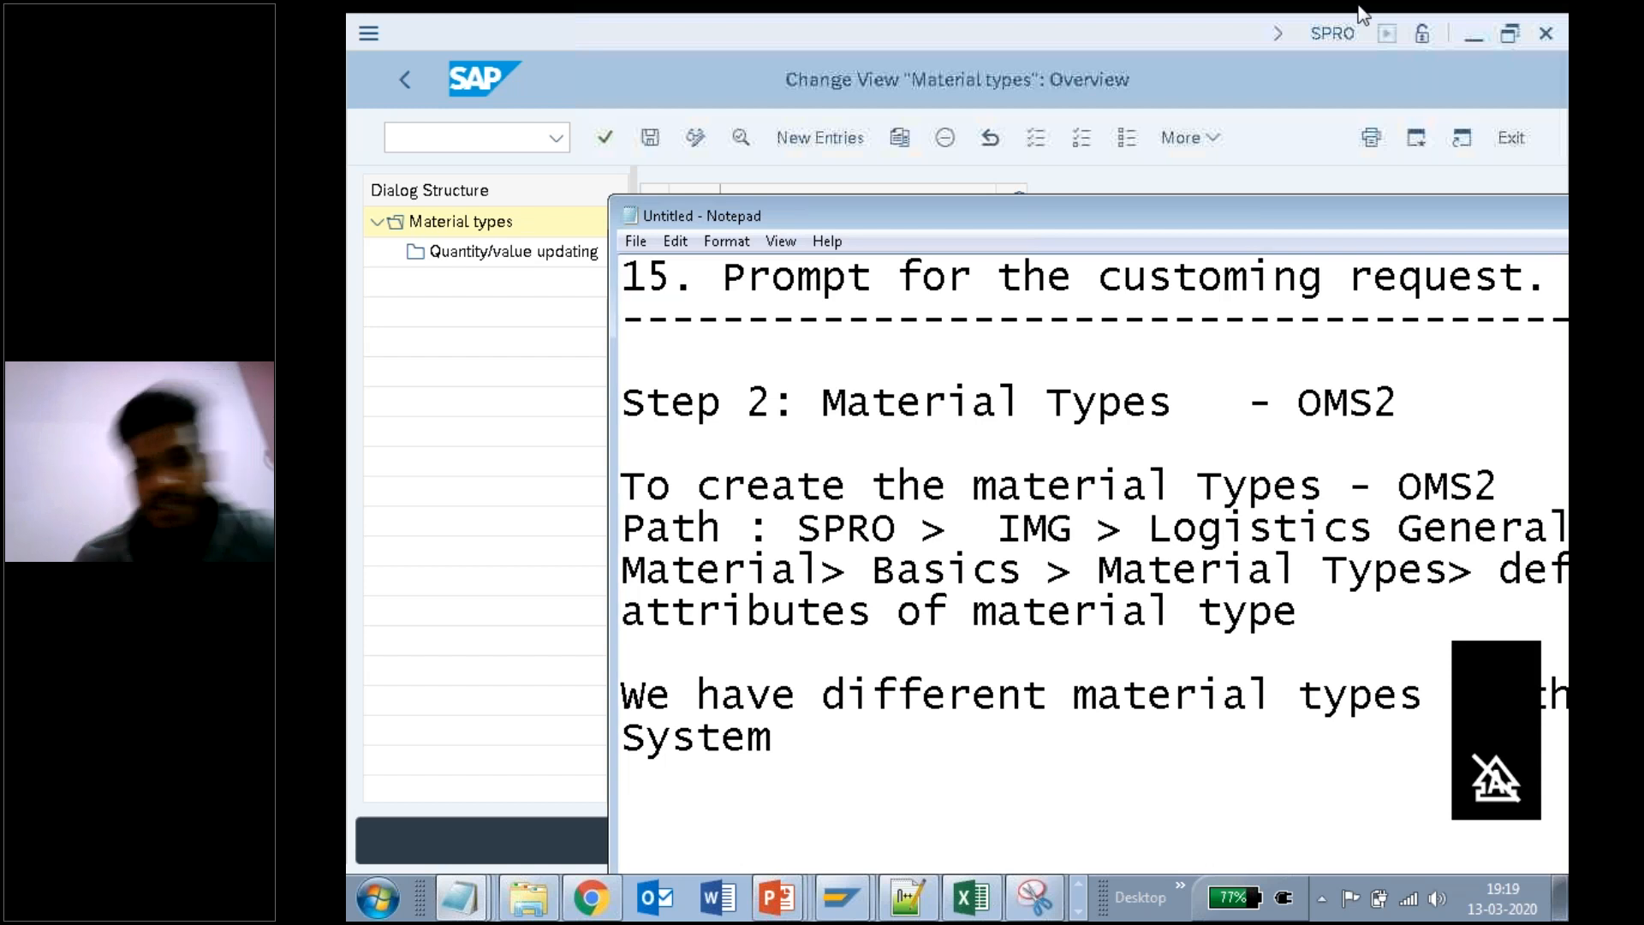
Step: Move the notes window higher and add the line "Raw material - ROH" under the material types sentence
{"action": "left_click_drag", "start_coordinate": [1036, 223], "coordinate": [1127, 116]}
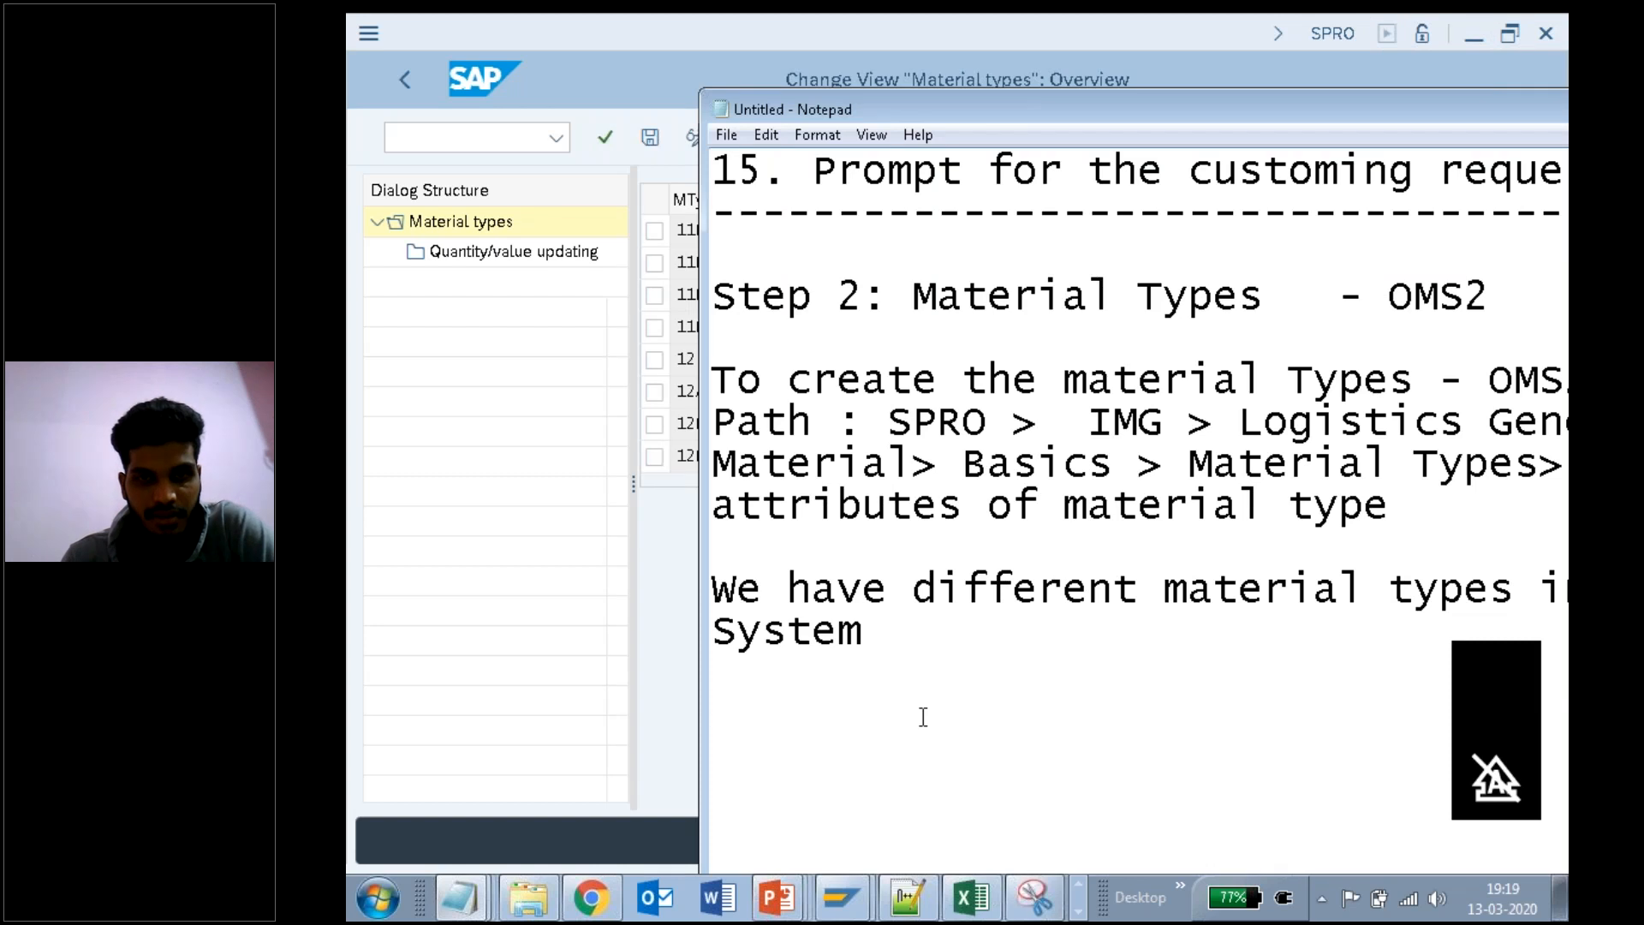
{"action": "type", "text": "Ra"}
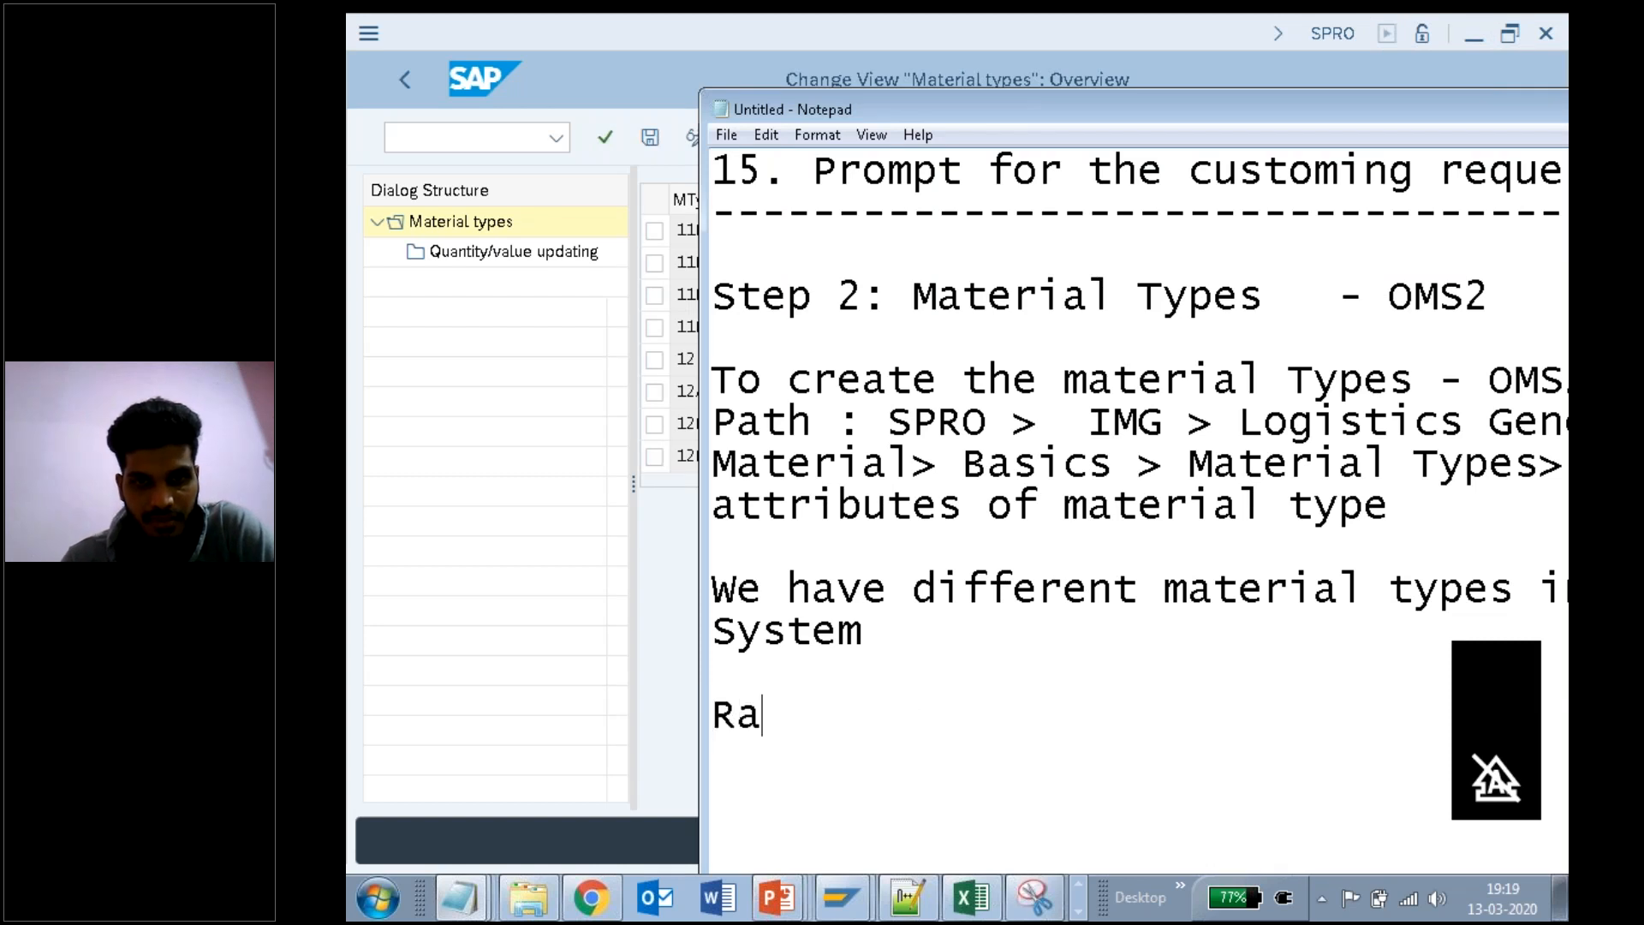
{"action": "type", "text": "w materia"}
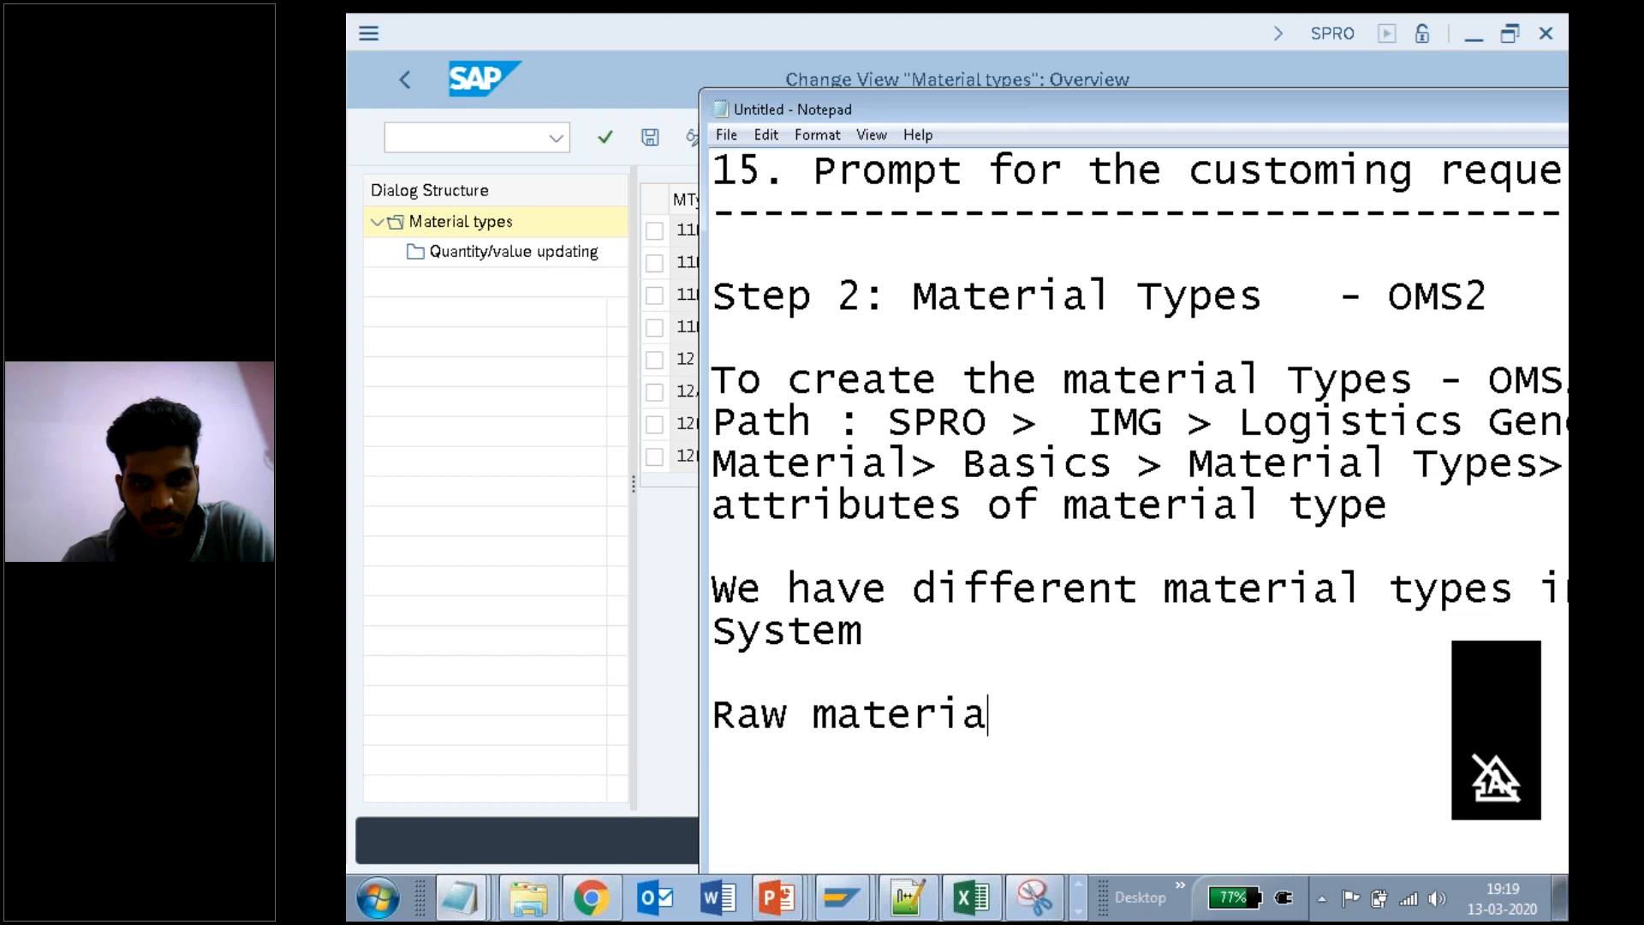
{"action": "type", "text": "l - "}
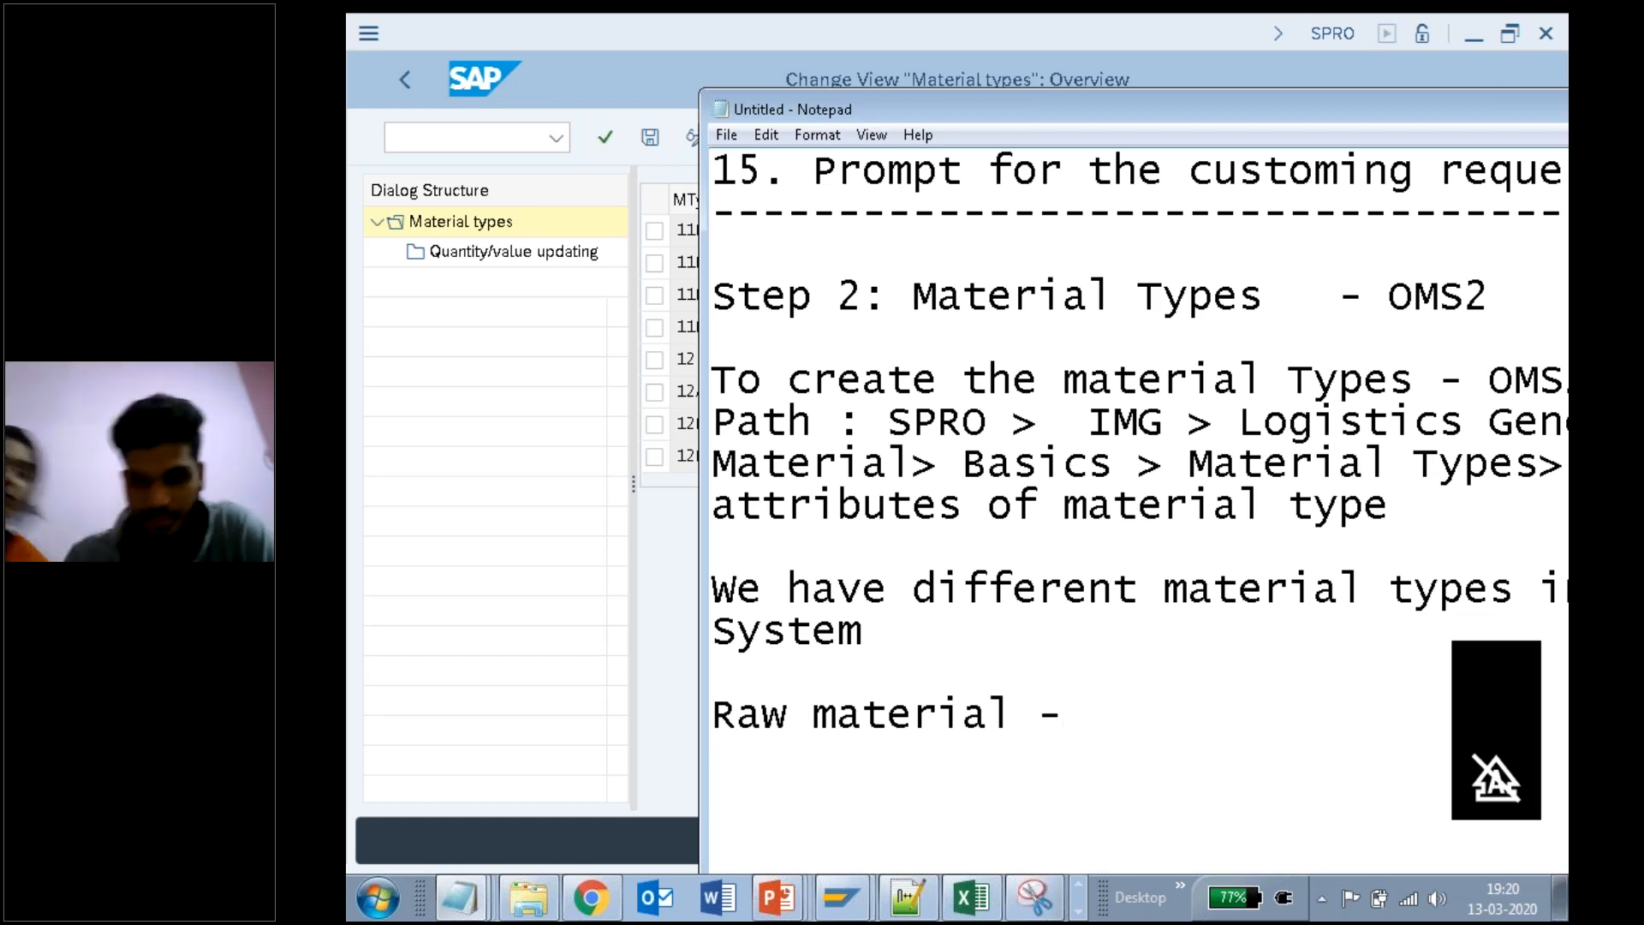
{"action": "type", "text": " RO"}
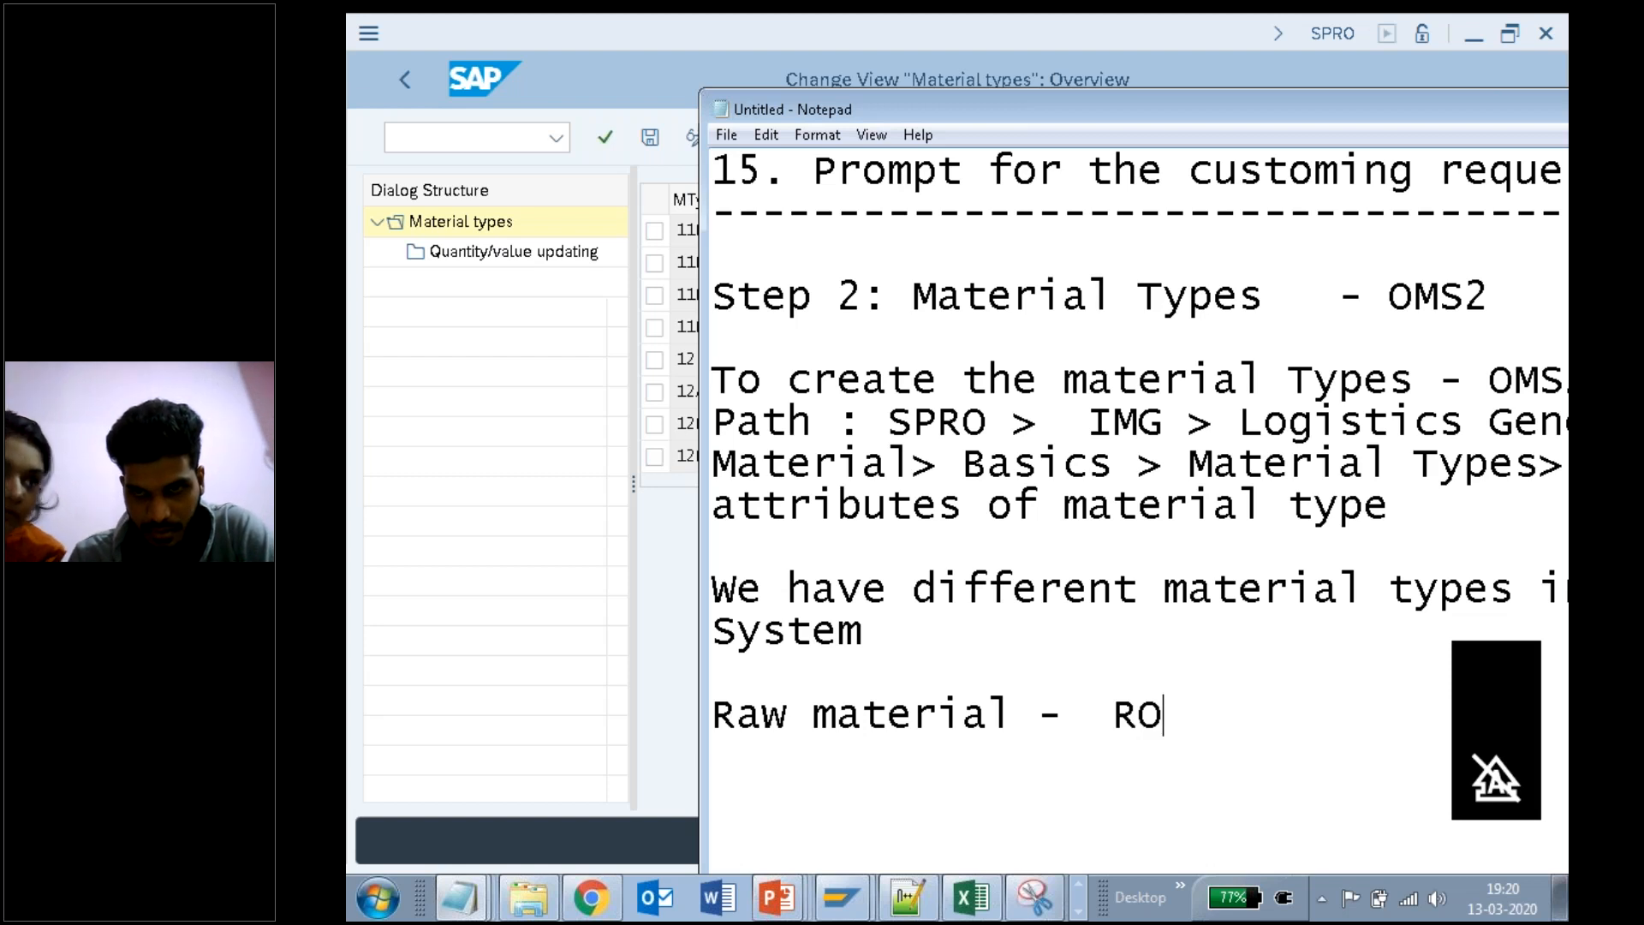
{"action": "type", "text": "H"}
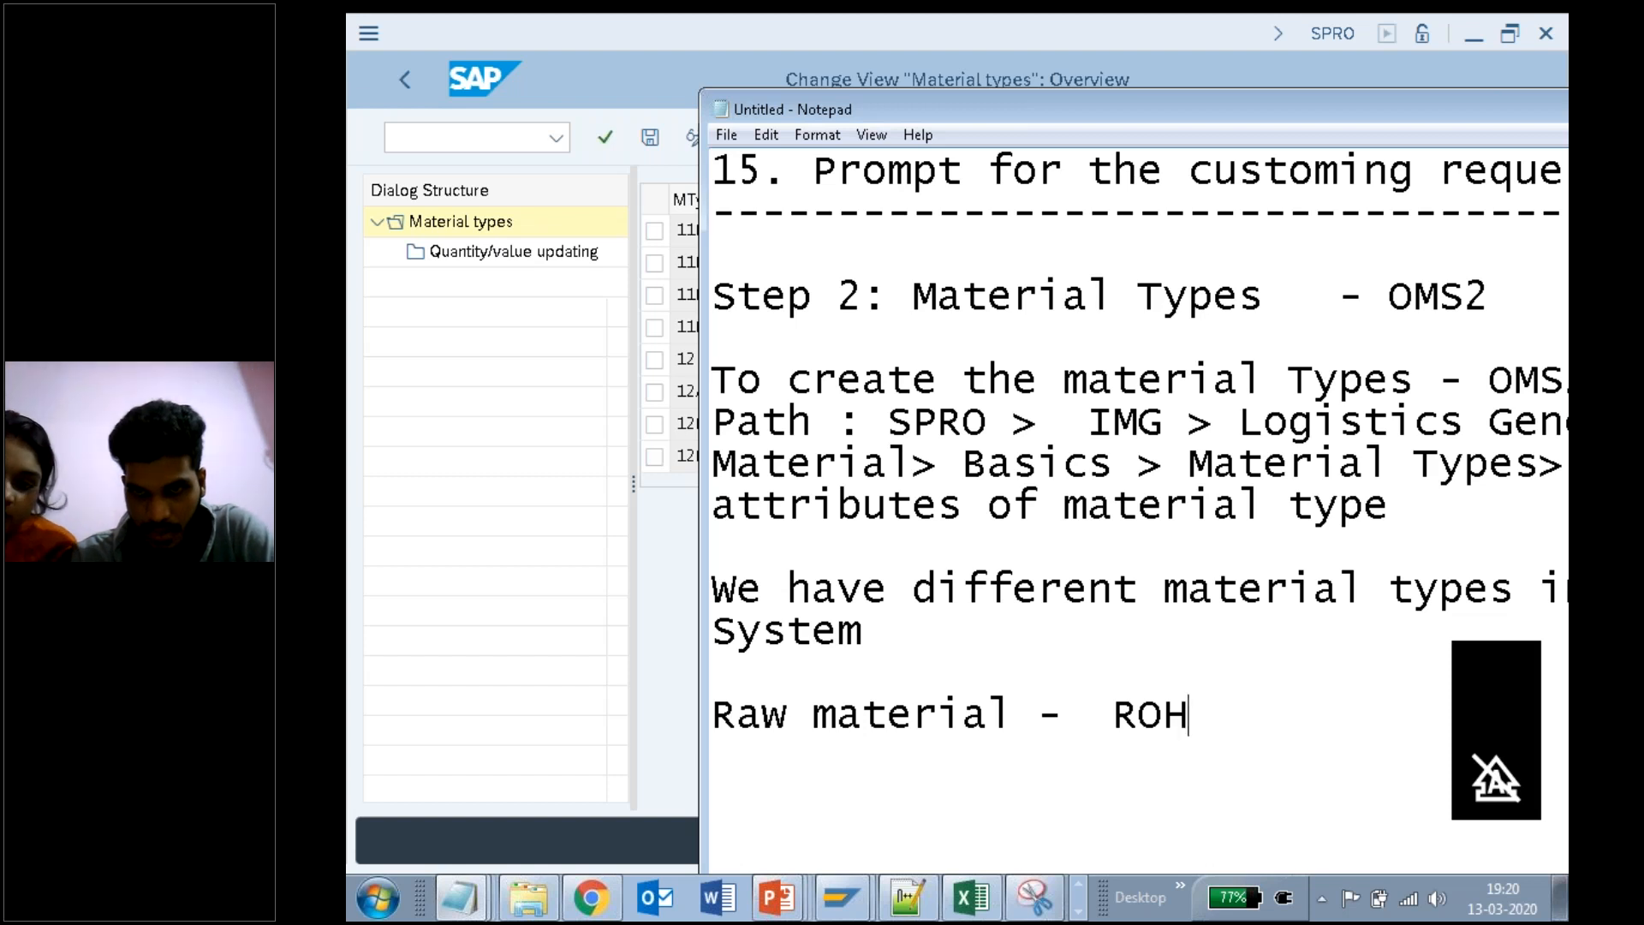
{"action": "key", "text": "Return"}
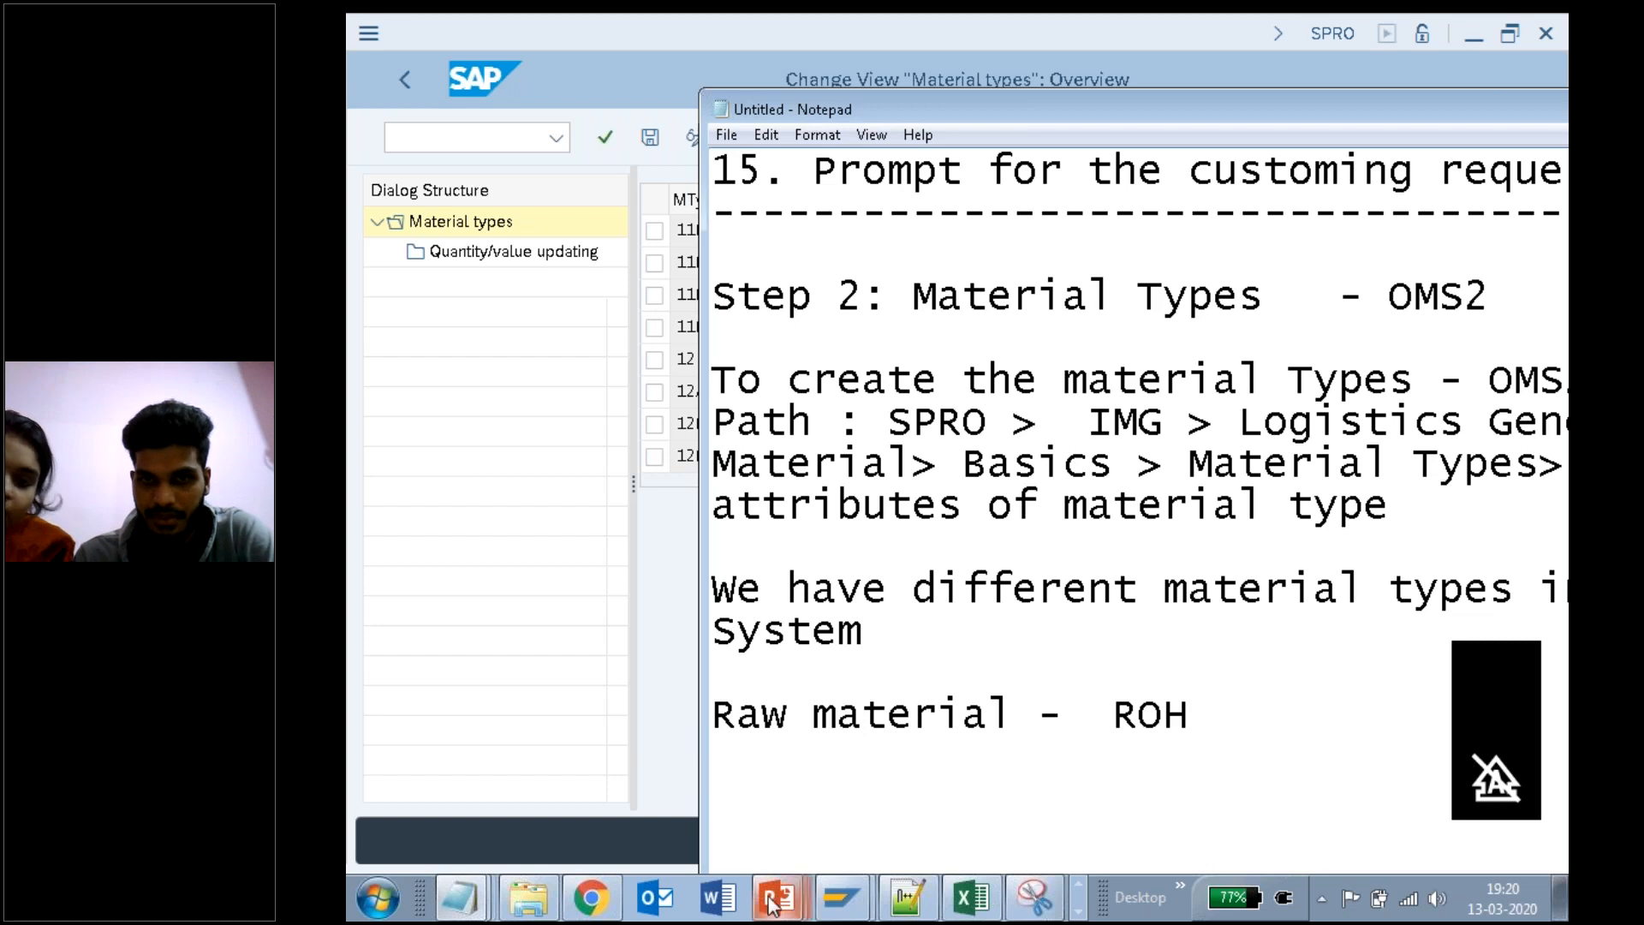
Step: Copy the ROH to DIEN material type list from PowerPoint slide 69 and paste it into the Notepad notes under the raw material line
{"action": "mouse_move", "coordinate": [775, 895]}
{"action": "left_click", "coordinate": [774, 765]}
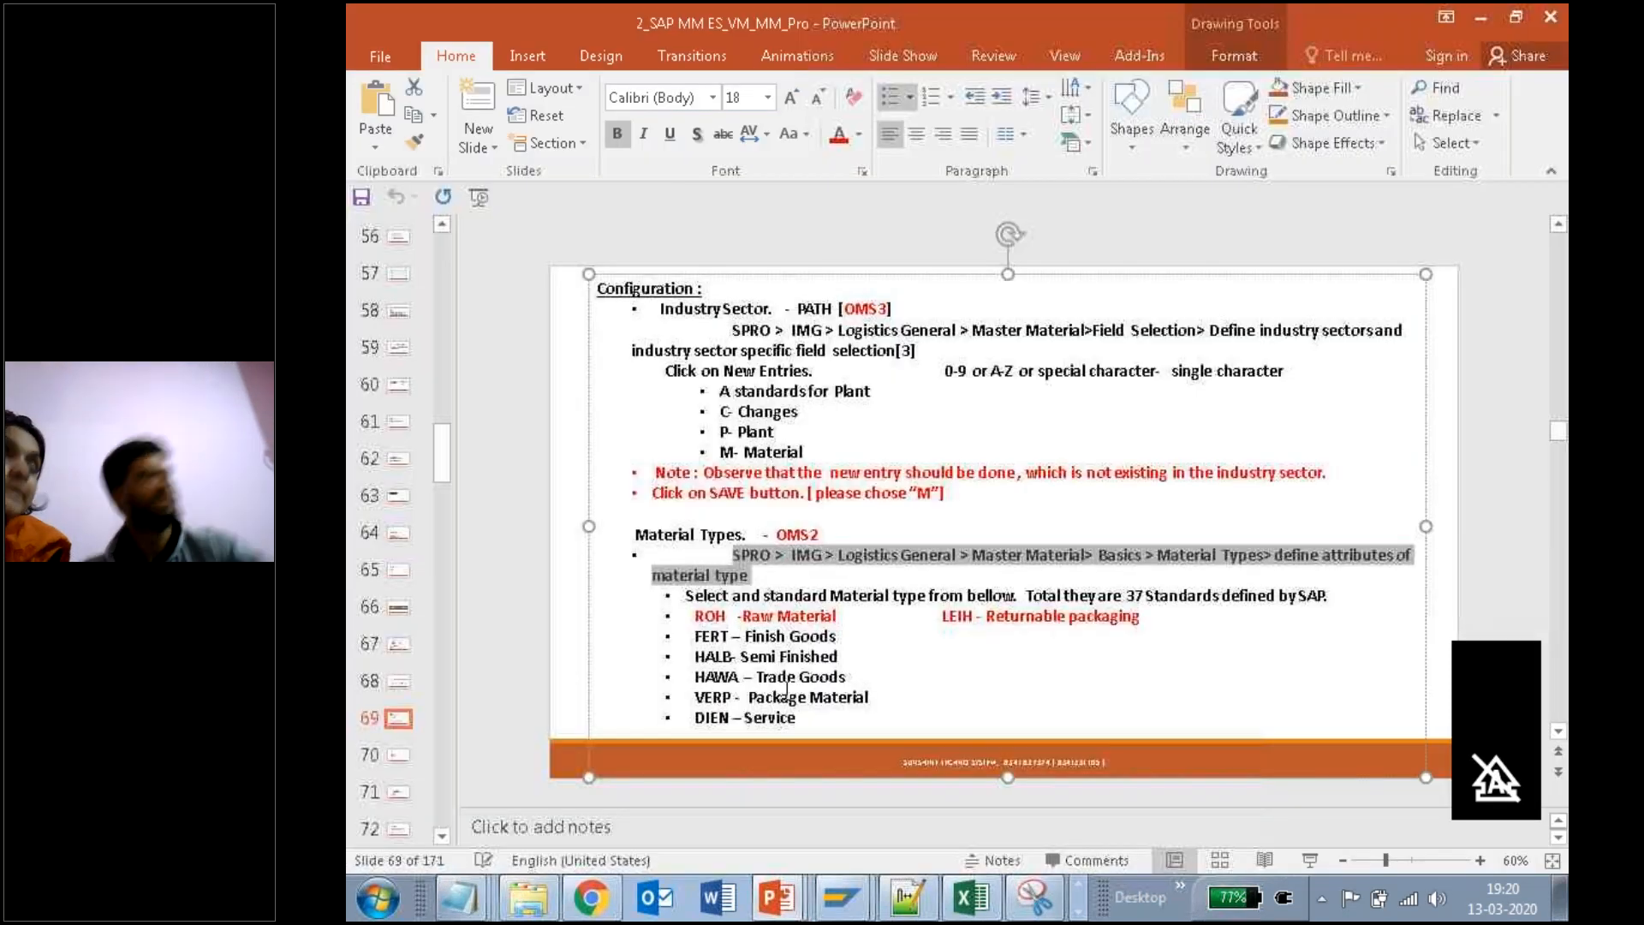
{"action": "left_click_drag", "start_coordinate": [699, 616], "coordinate": [766, 729]}
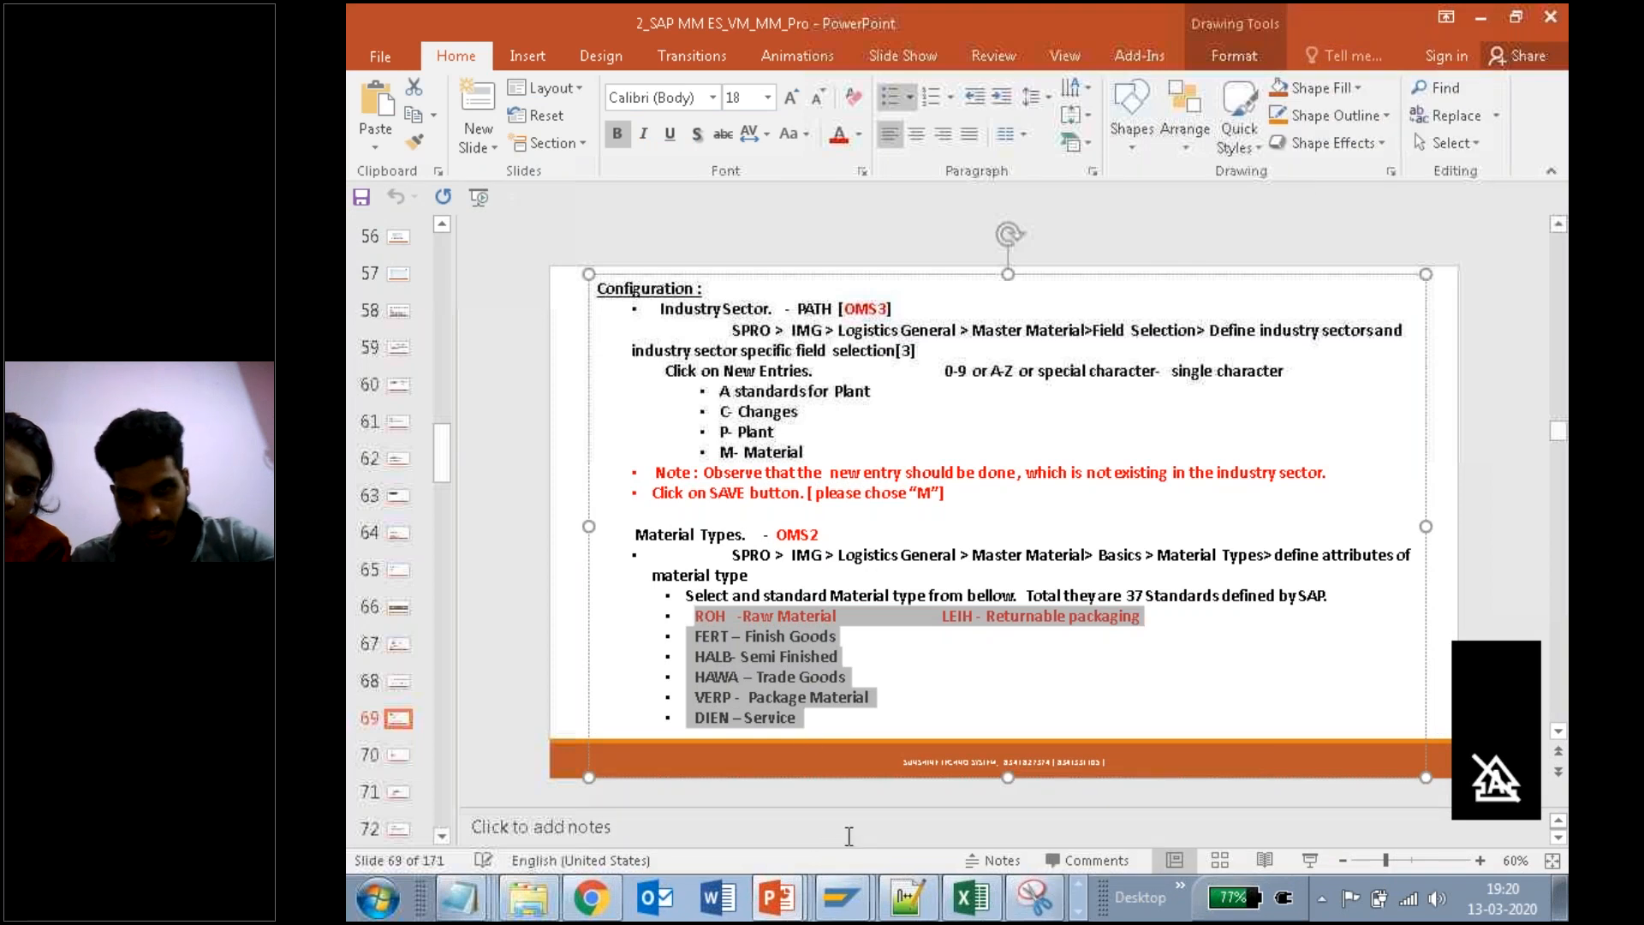
{"action": "left_click", "coordinate": [463, 906]}
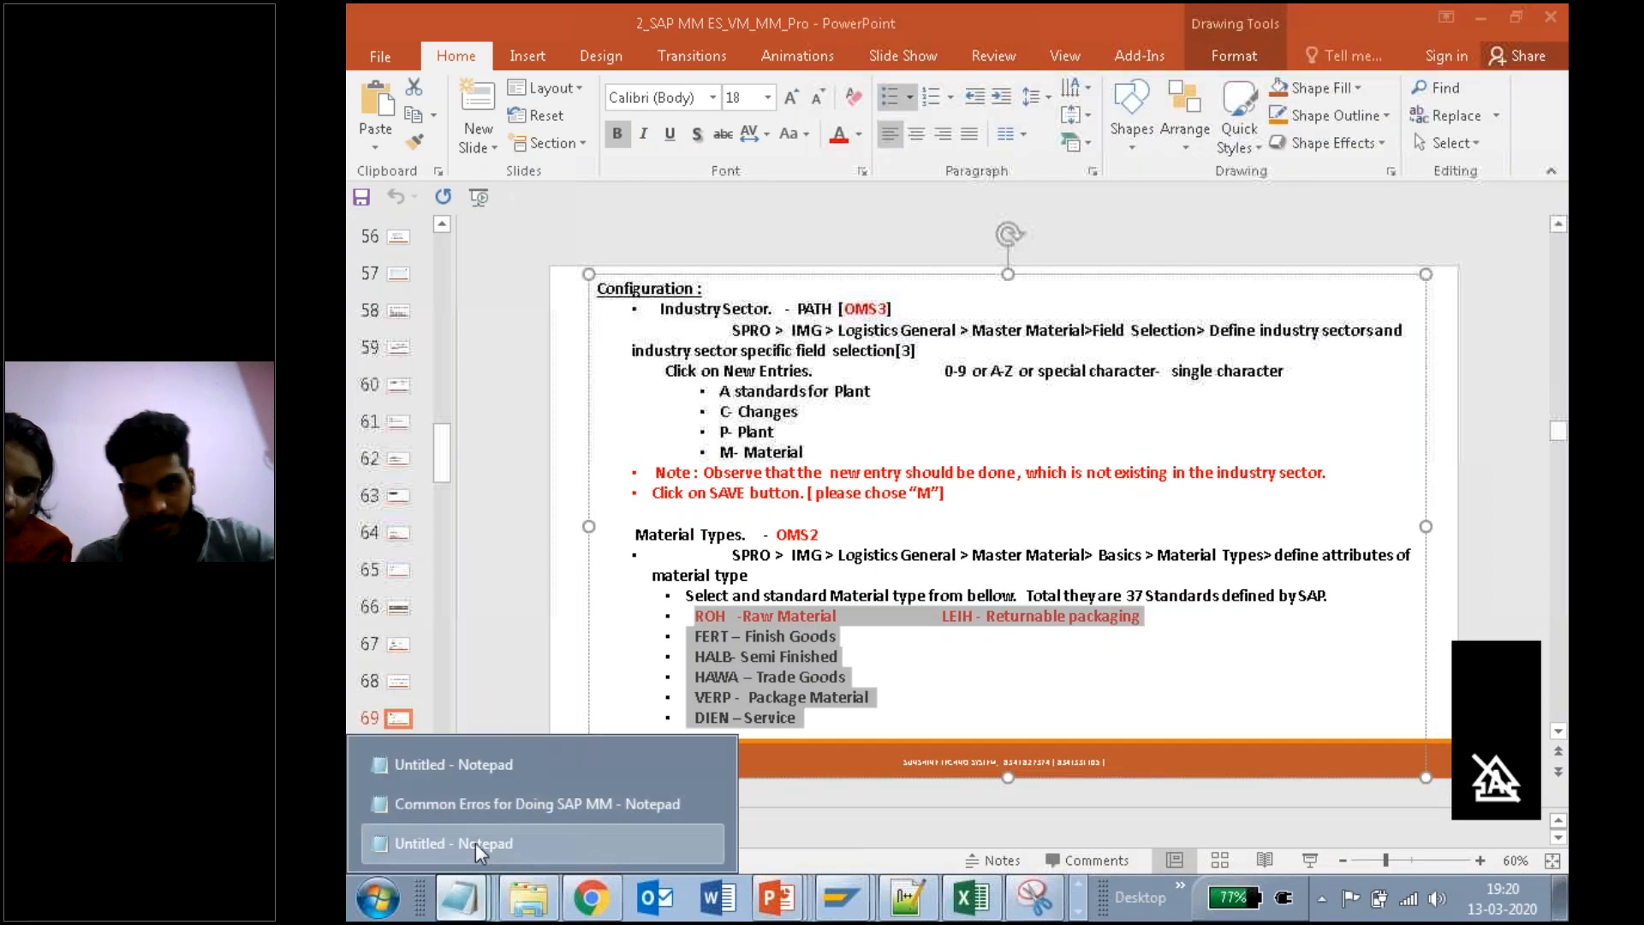
{"action": "left_click", "coordinate": [475, 842]}
{"action": "key", "text": "ctrl+v"}
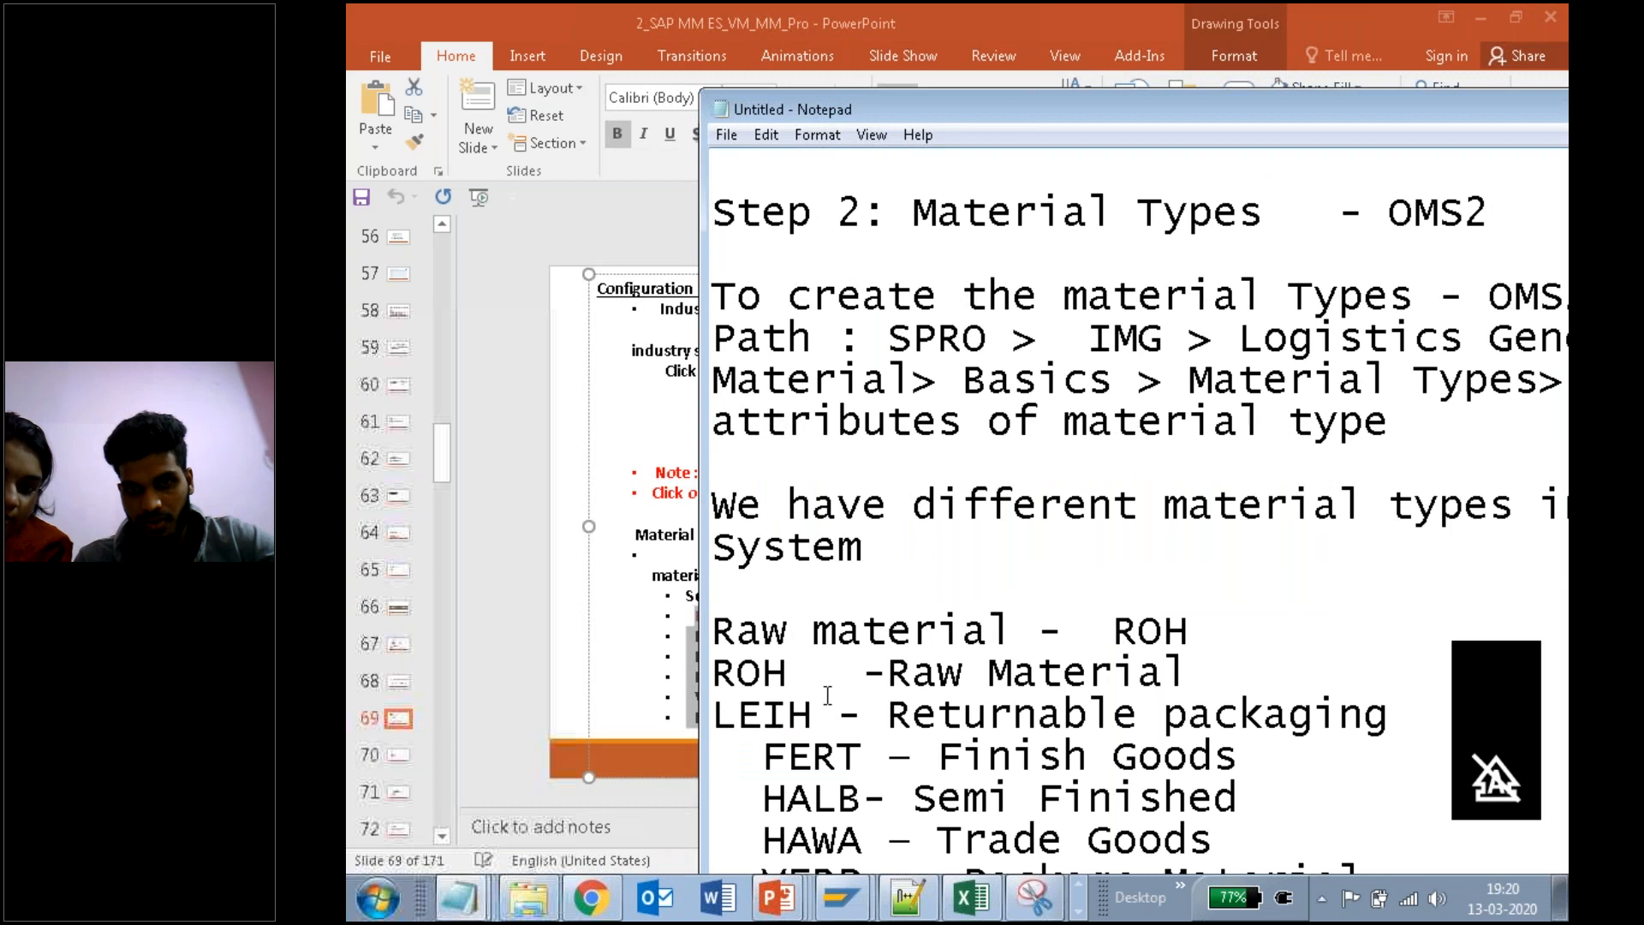
Step: Delete the duplicate pasted ROH line and trim the spaces before LEIH so it aligns with the FERT entry
{"action": "left_click_drag", "start_coordinate": [1310, 674], "coordinate": [717, 674]}
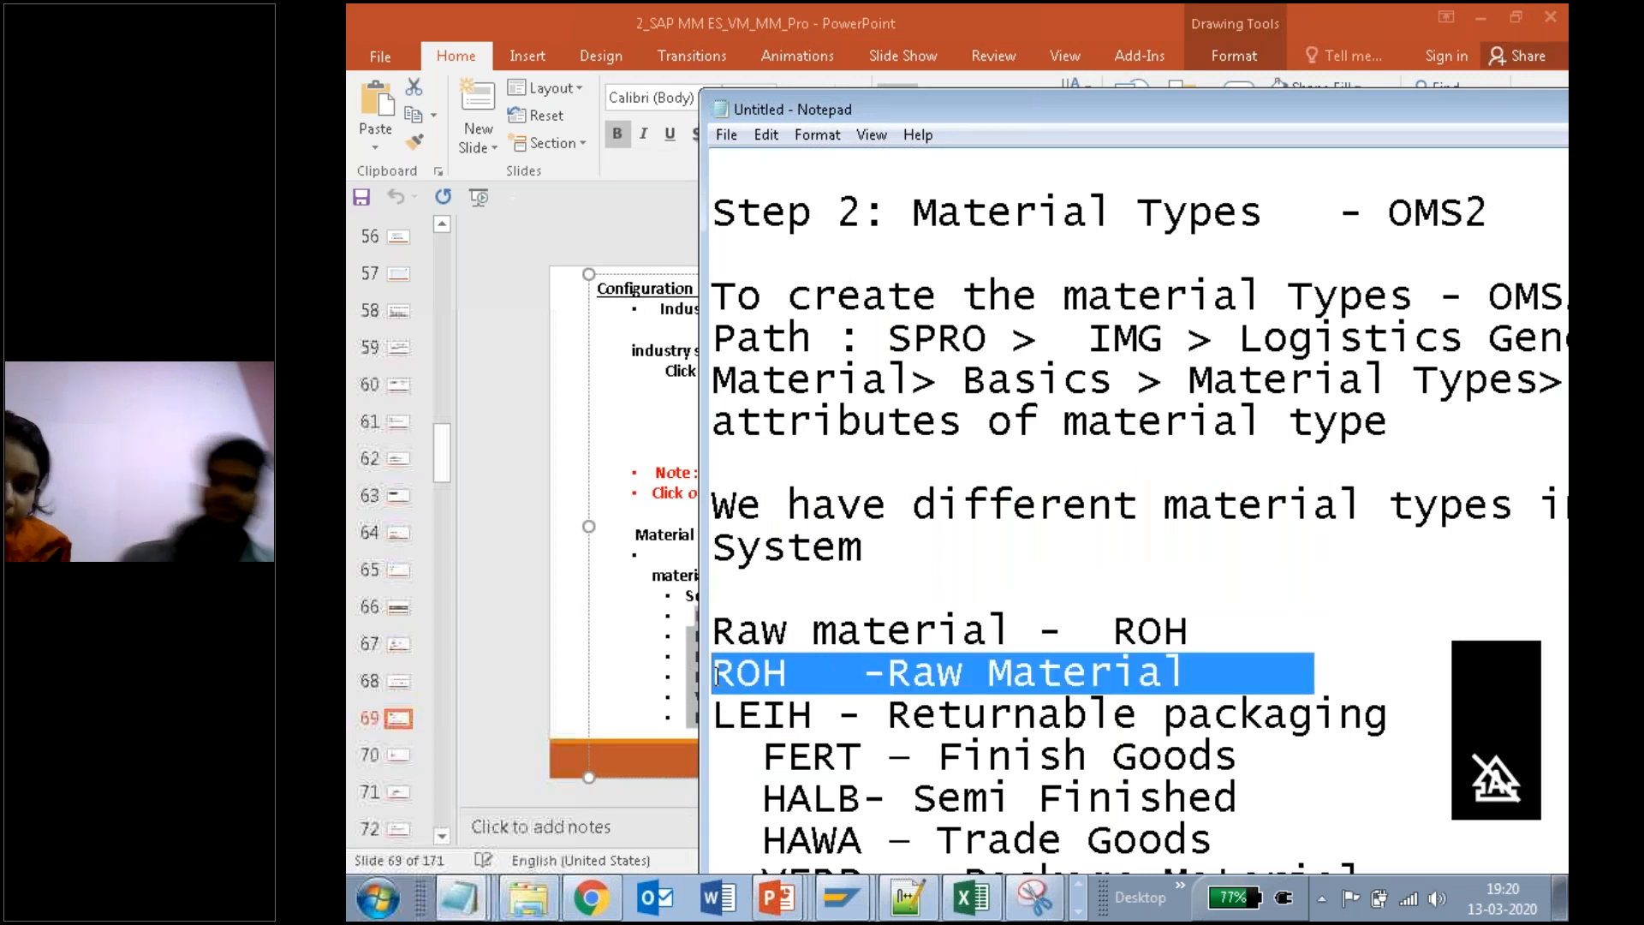
{"action": "key", "text": "Delete"}
{"action": "key", "text": "Delete"}
{"action": "key", "text": "Delete"}
{"action": "key", "text": "Delete"}
{"action": "key", "text": "Delete"}
{"action": "key", "text": "Delete"}
{"action": "key", "text": "Delete"}
{"action": "key", "text": "Delete"}
{"action": "key", "text": "Delete"}
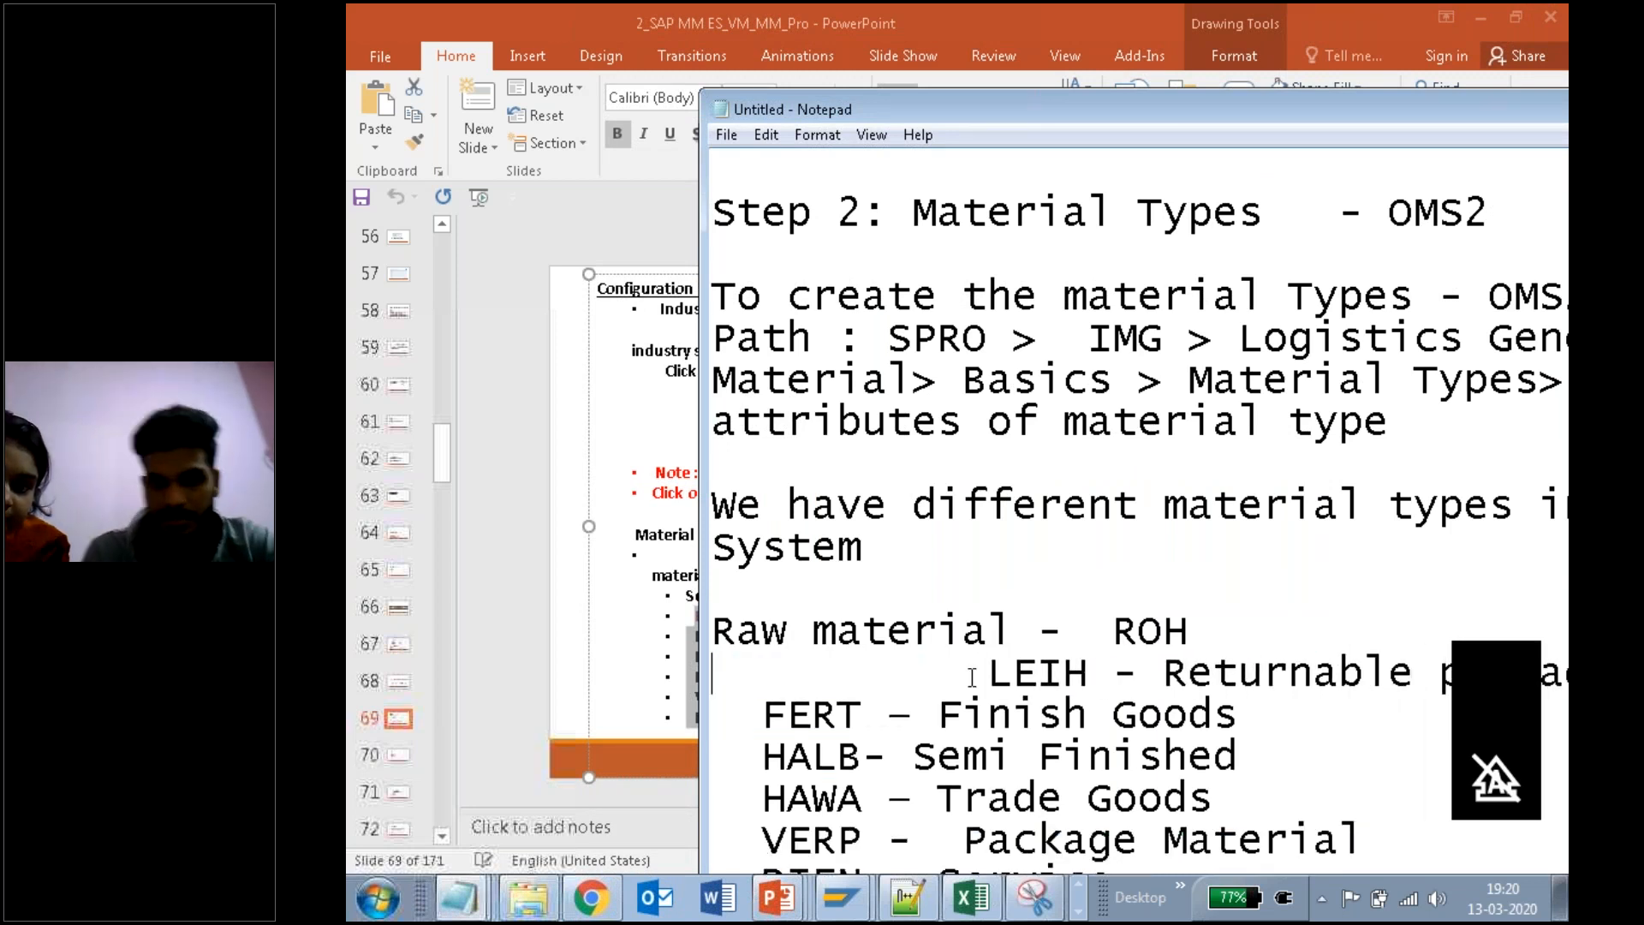
{"action": "key", "text": "Delete"}
{"action": "key", "text": "Delete"}
{"action": "key", "text": "Delete"}
{"action": "key", "text": "Delete"}
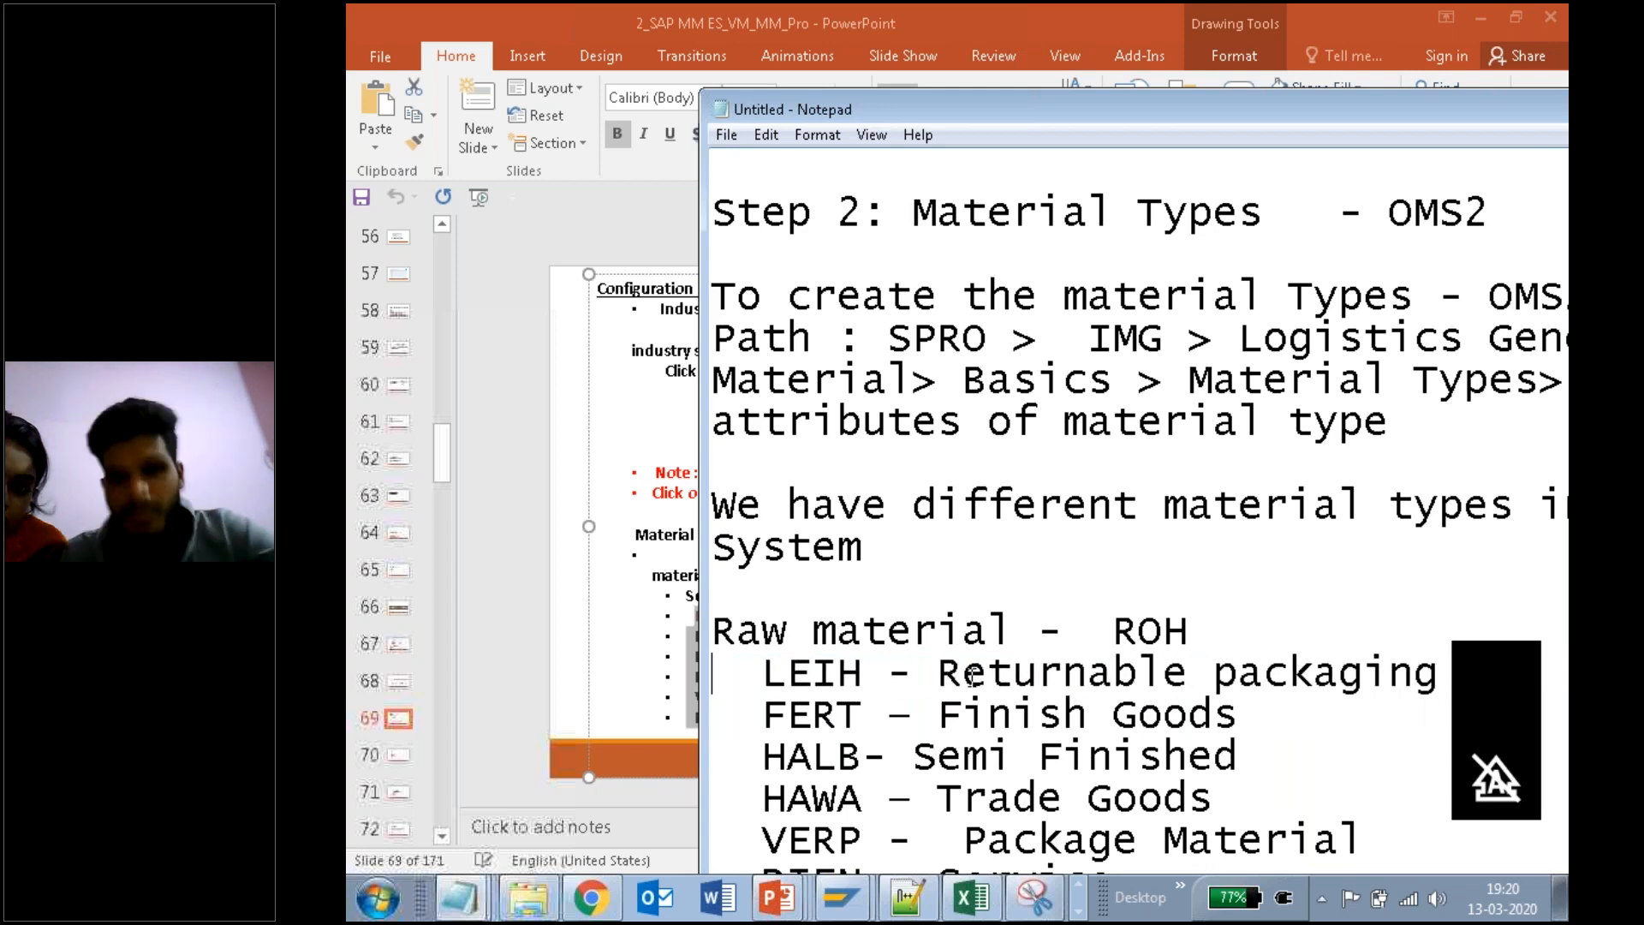
Step: Rearrange the first list entry so the code comes before its description, as "ROH- Raw material"
{"action": "left_click_drag", "start_coordinate": [1064, 632], "coordinate": [722, 640]}
{"action": "key", "text": "ctrl+c"}
{"action": "key", "text": "Delete"}
{"action": "left_click", "coordinate": [908, 639]}
{"action": "key", "text": "ctrl+v"}
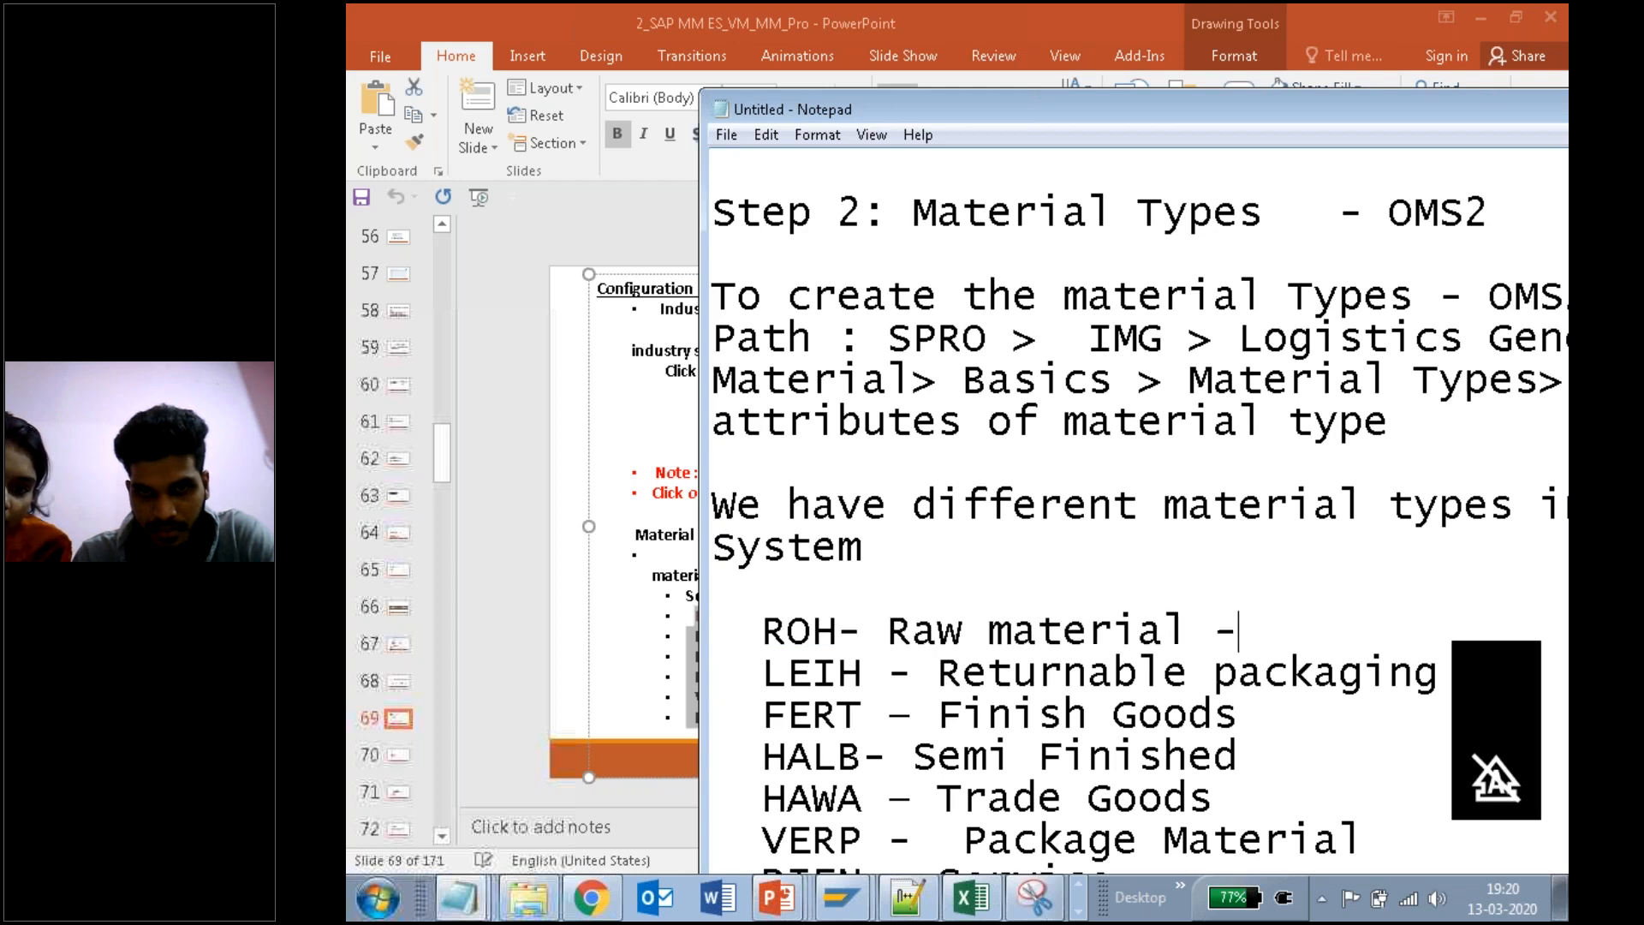
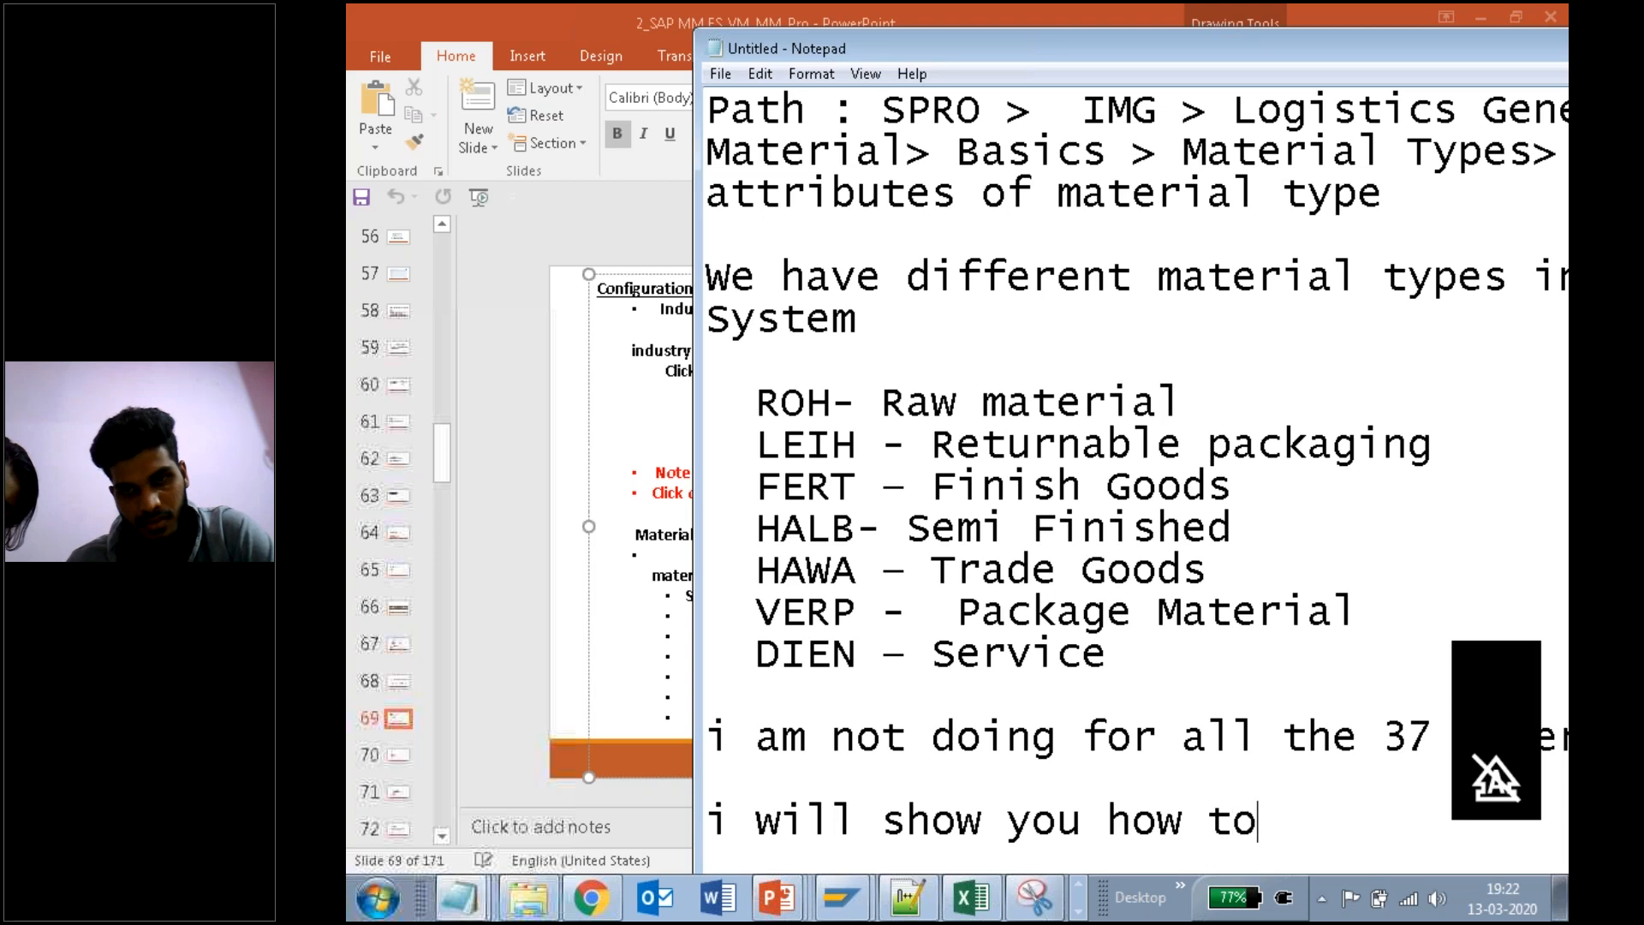
Step: Complete the last sentence of the notes as "i will show you how to do for one material type"
{"action": "type", "text": "one m"}
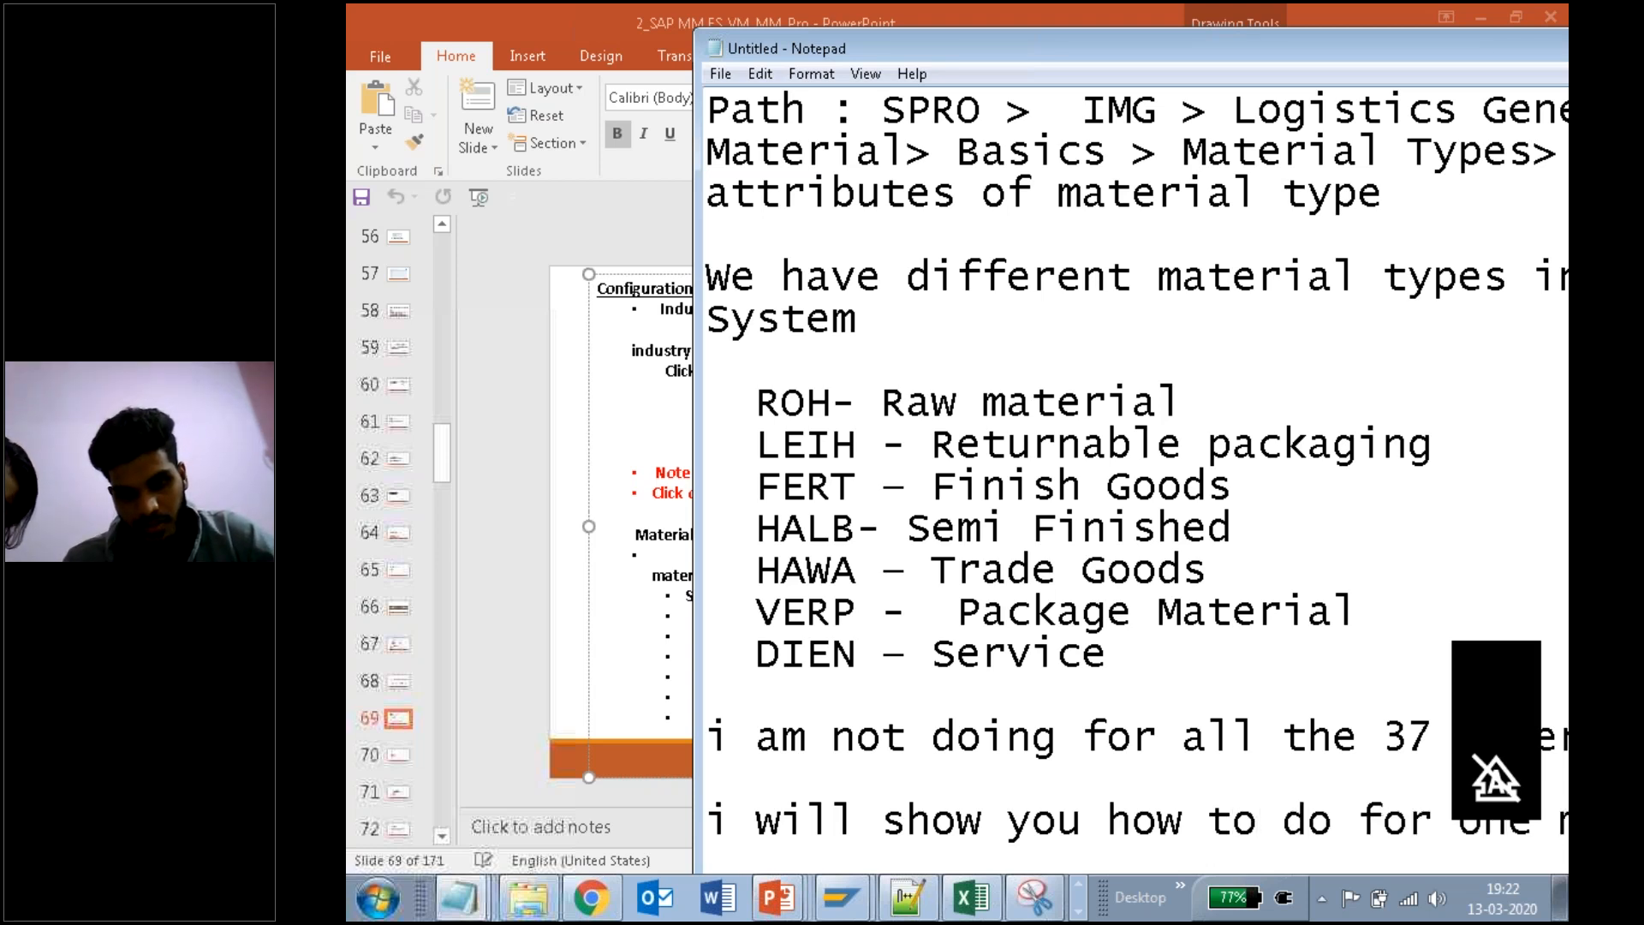
{"action": "type", "text": "types"}
{"action": "key", "text": "BackSpace"}
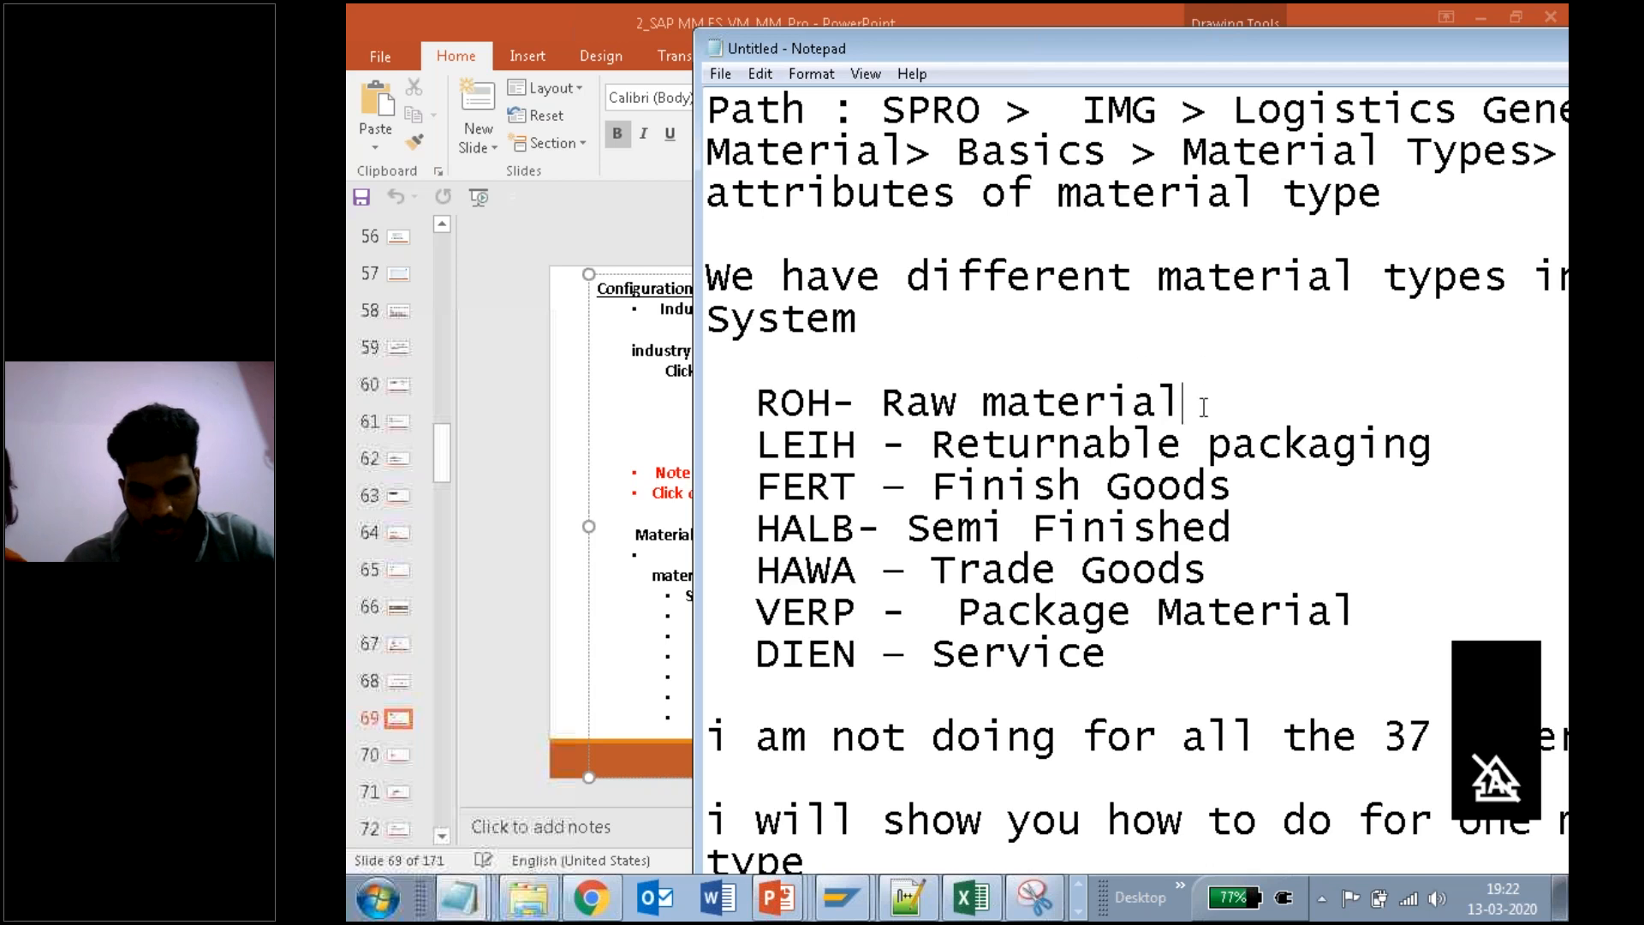
Step: Highlight the ROH raw material entry, move the notes window up, and place the cursor after the last sentence
{"action": "left_click_drag", "start_coordinate": [1204, 406], "coordinate": [727, 411]}
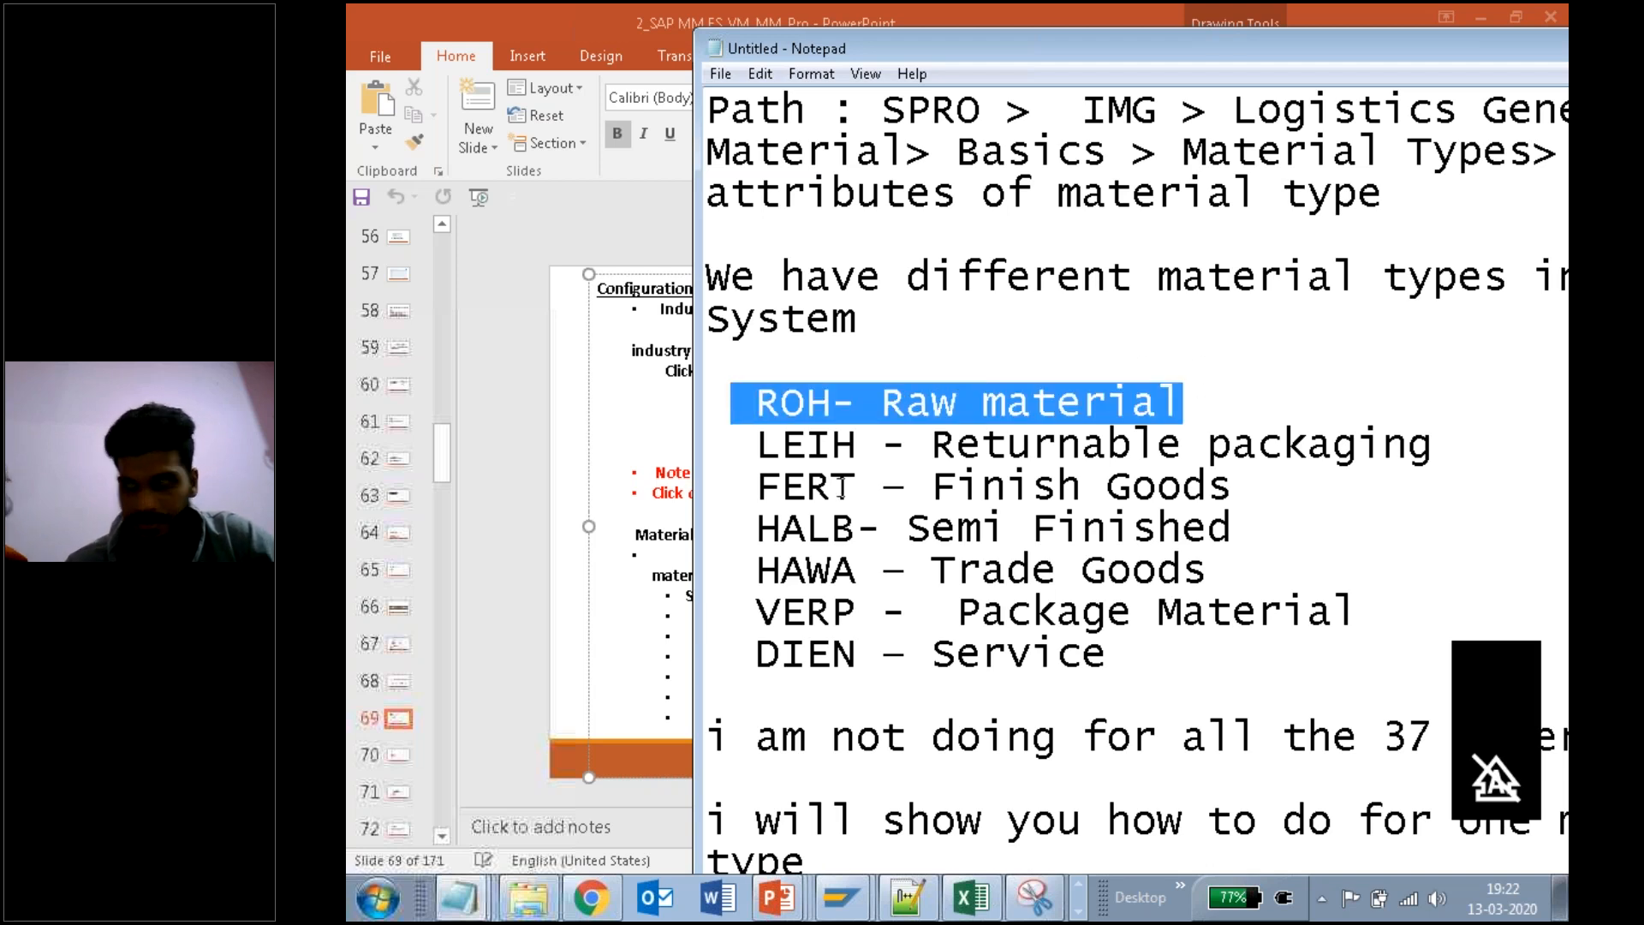
{"action": "left_click_drag", "start_coordinate": [1313, 13], "coordinate": [1314, 14]}
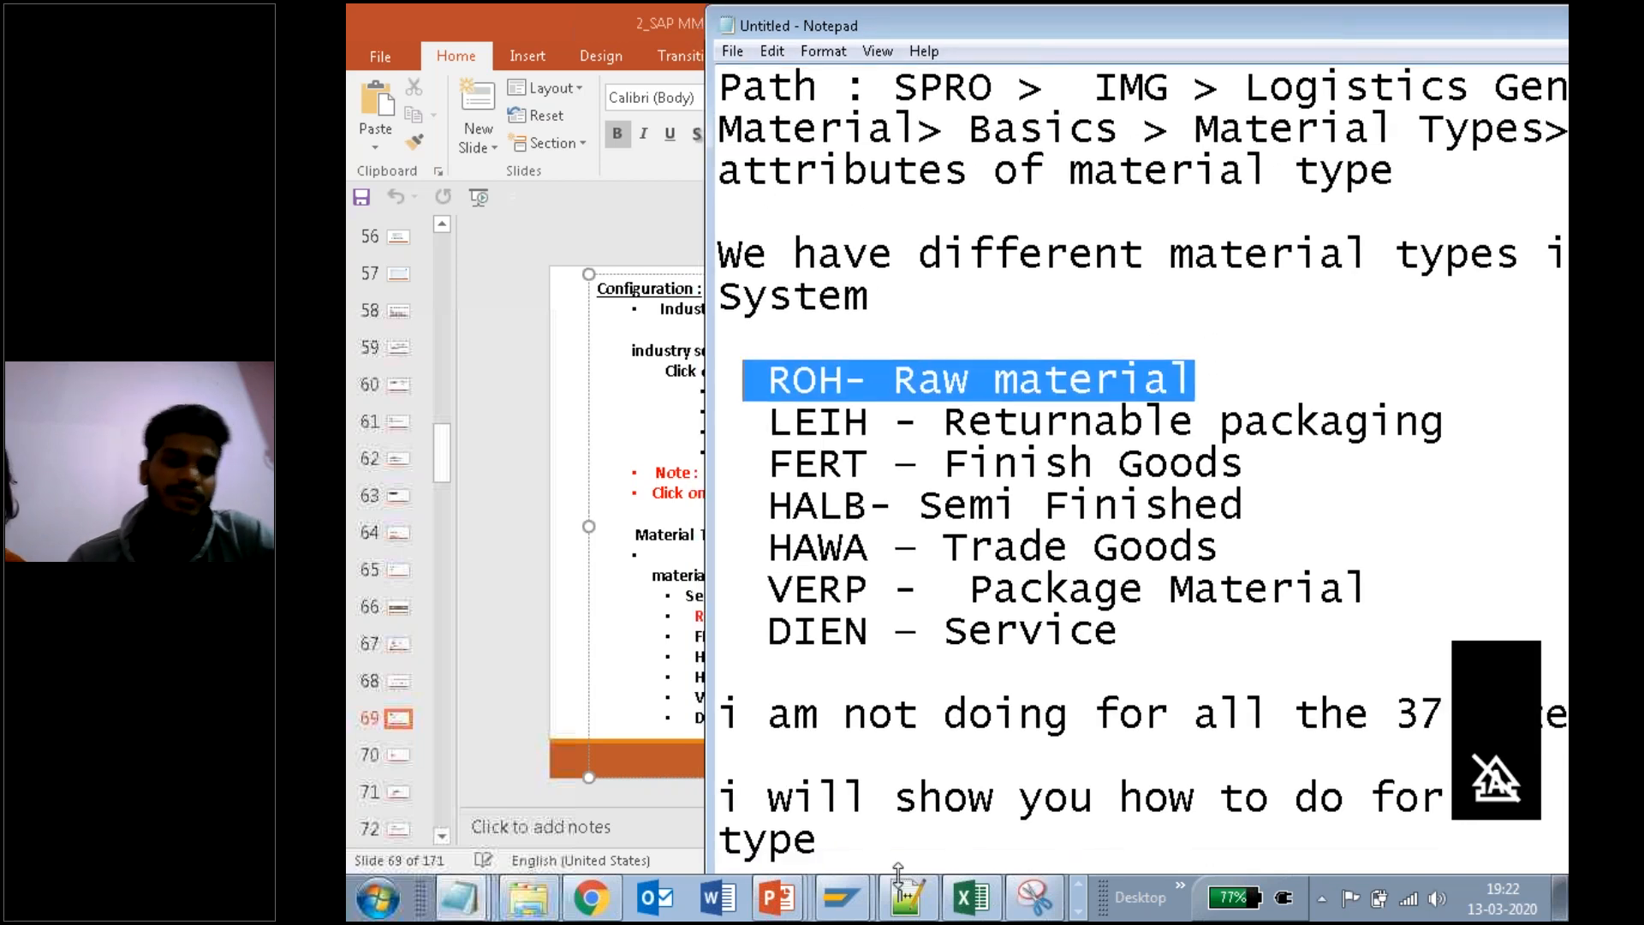
{"action": "left_click", "coordinate": [883, 850]}
{"action": "scroll", "coordinate": [575, 740], "scroll_direction": "down", "scroll_amount": 3}
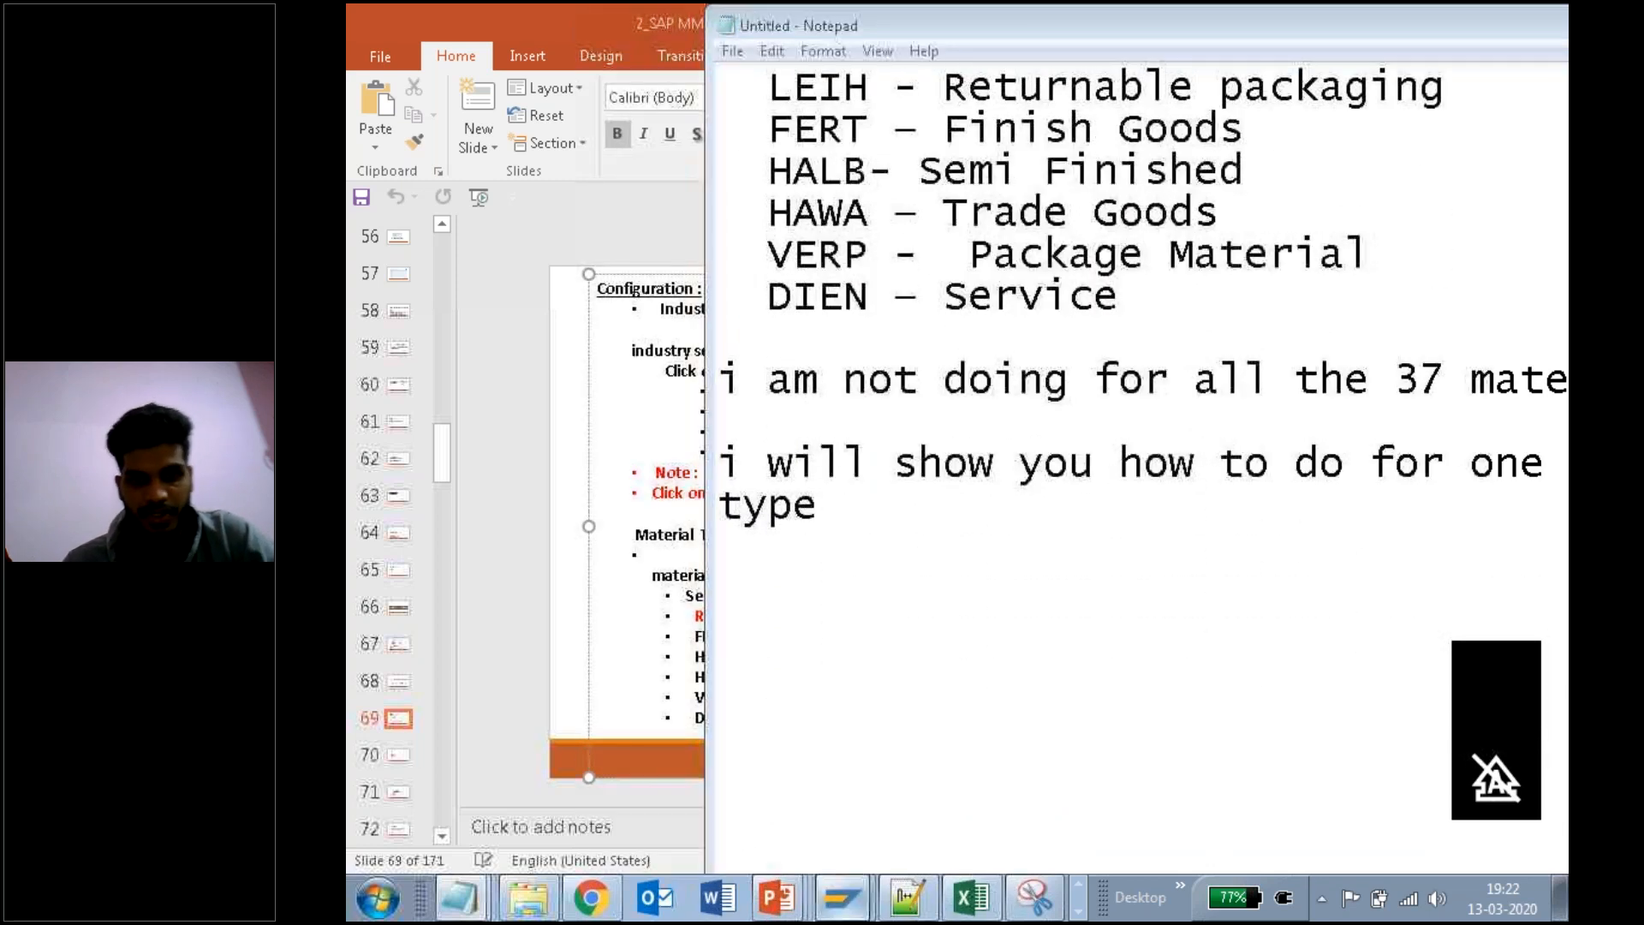
Step: Bring the SAP Material types overview forward, reopen the notes over it, and shift them aside to uncover the material type table
{"action": "mouse_move", "coordinate": [822, 878]}
{"action": "left_click", "coordinate": [844, 845]}
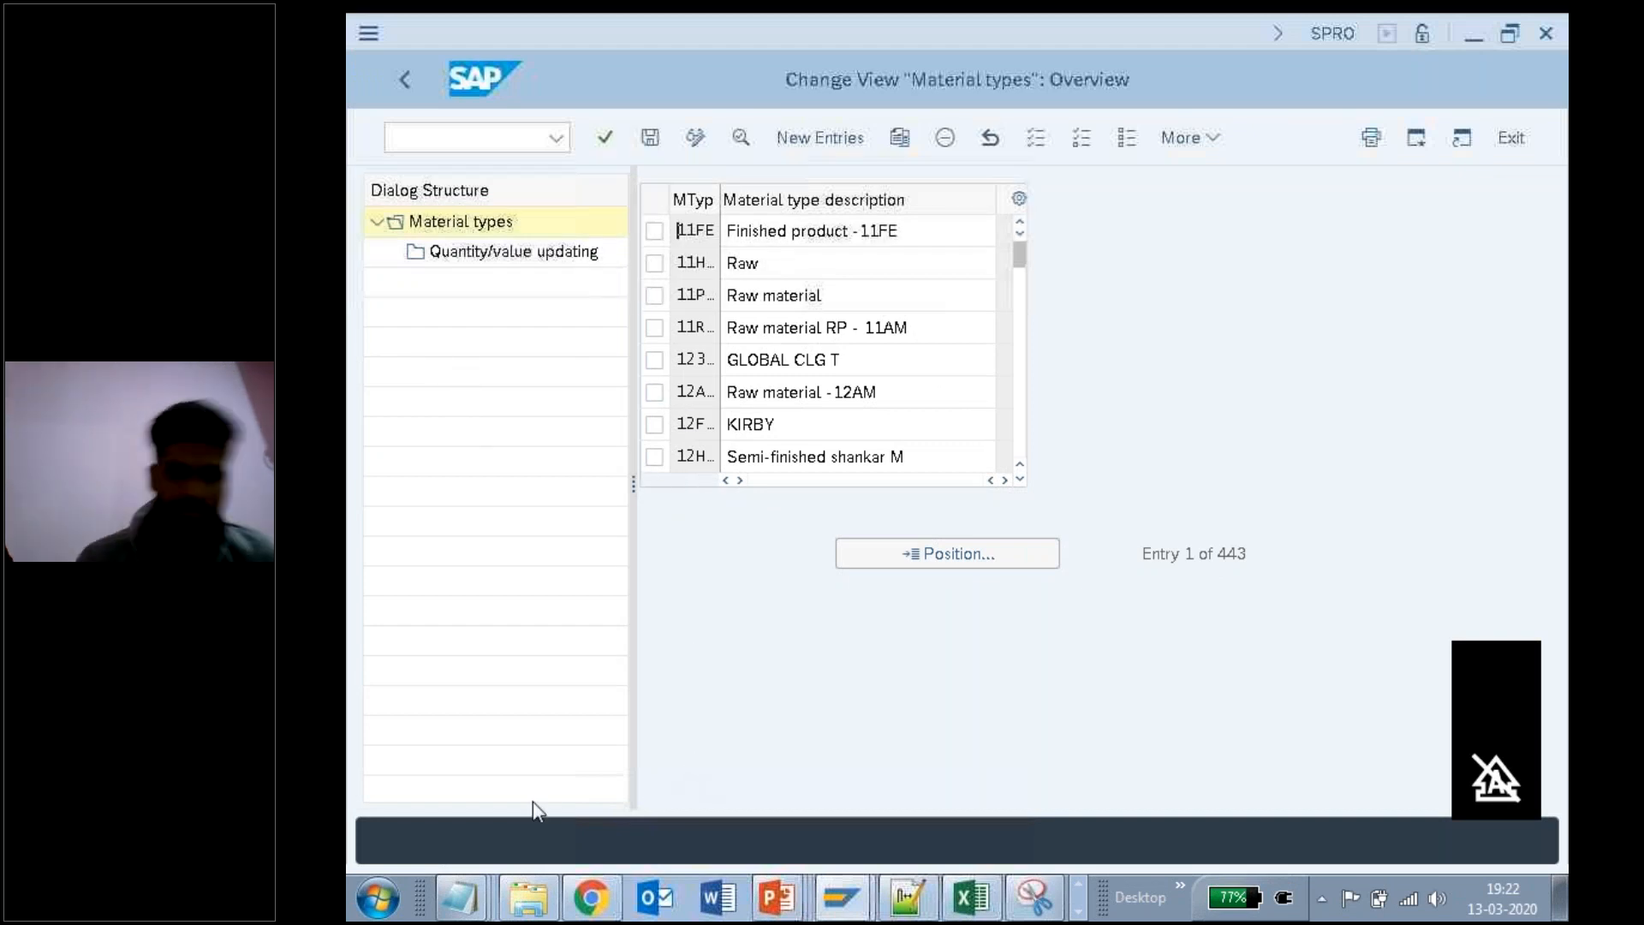
{"action": "mouse_move", "coordinate": [460, 897]}
{"action": "left_click", "coordinate": [464, 851]}
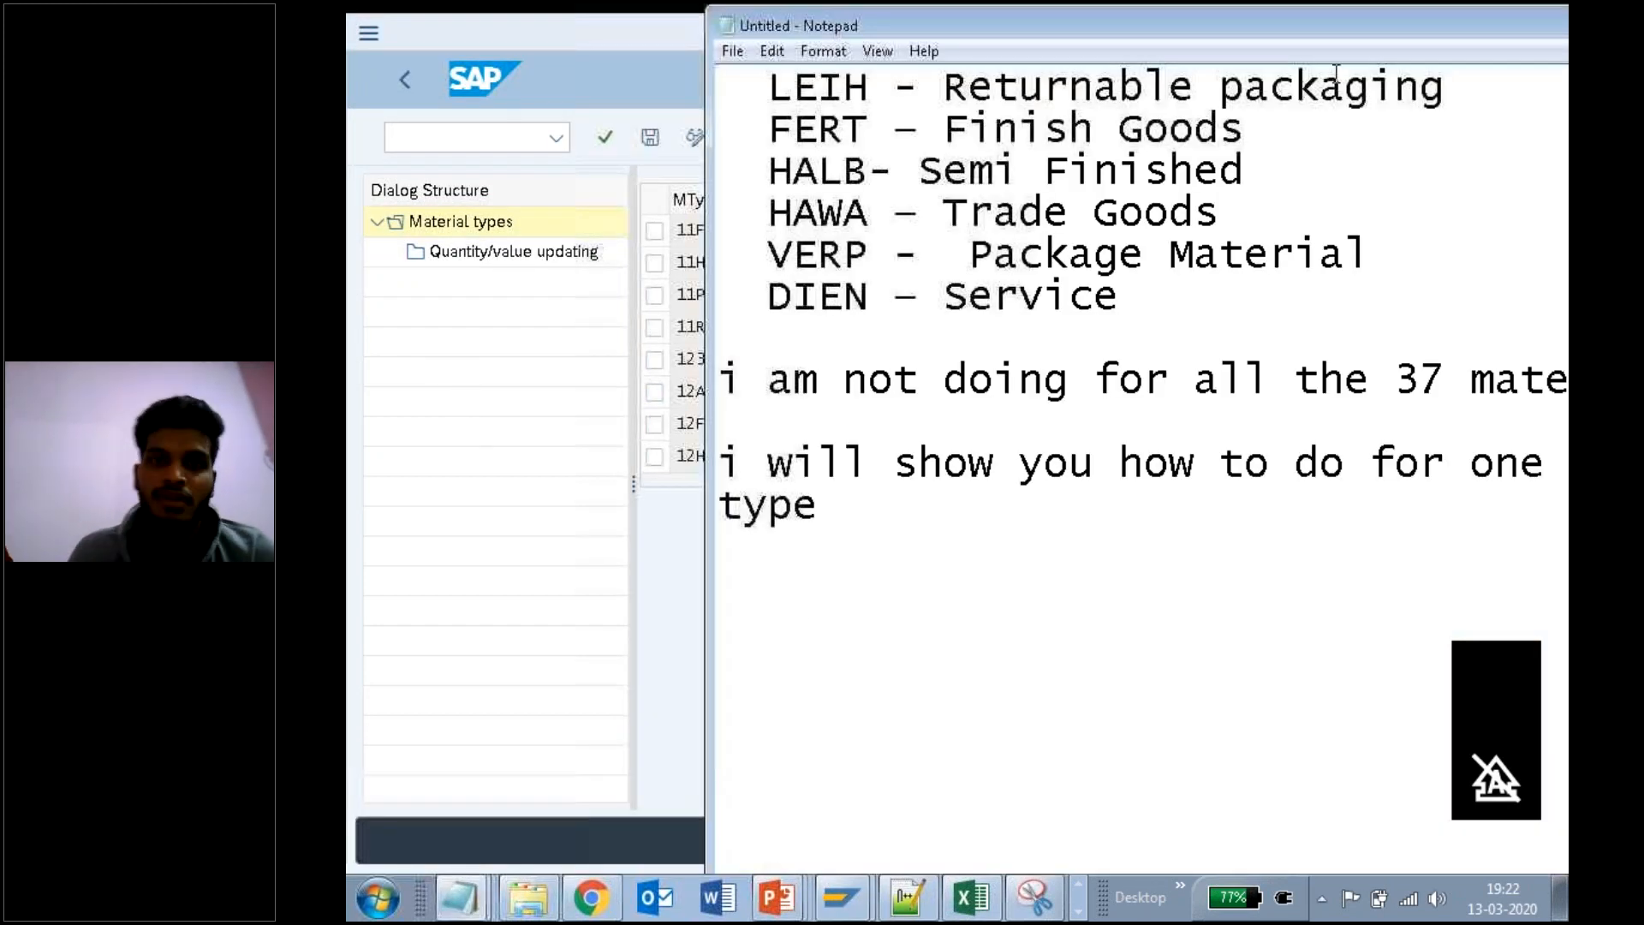
{"action": "left_click_drag", "start_coordinate": [1332, 17], "coordinate": [1481, 26]}
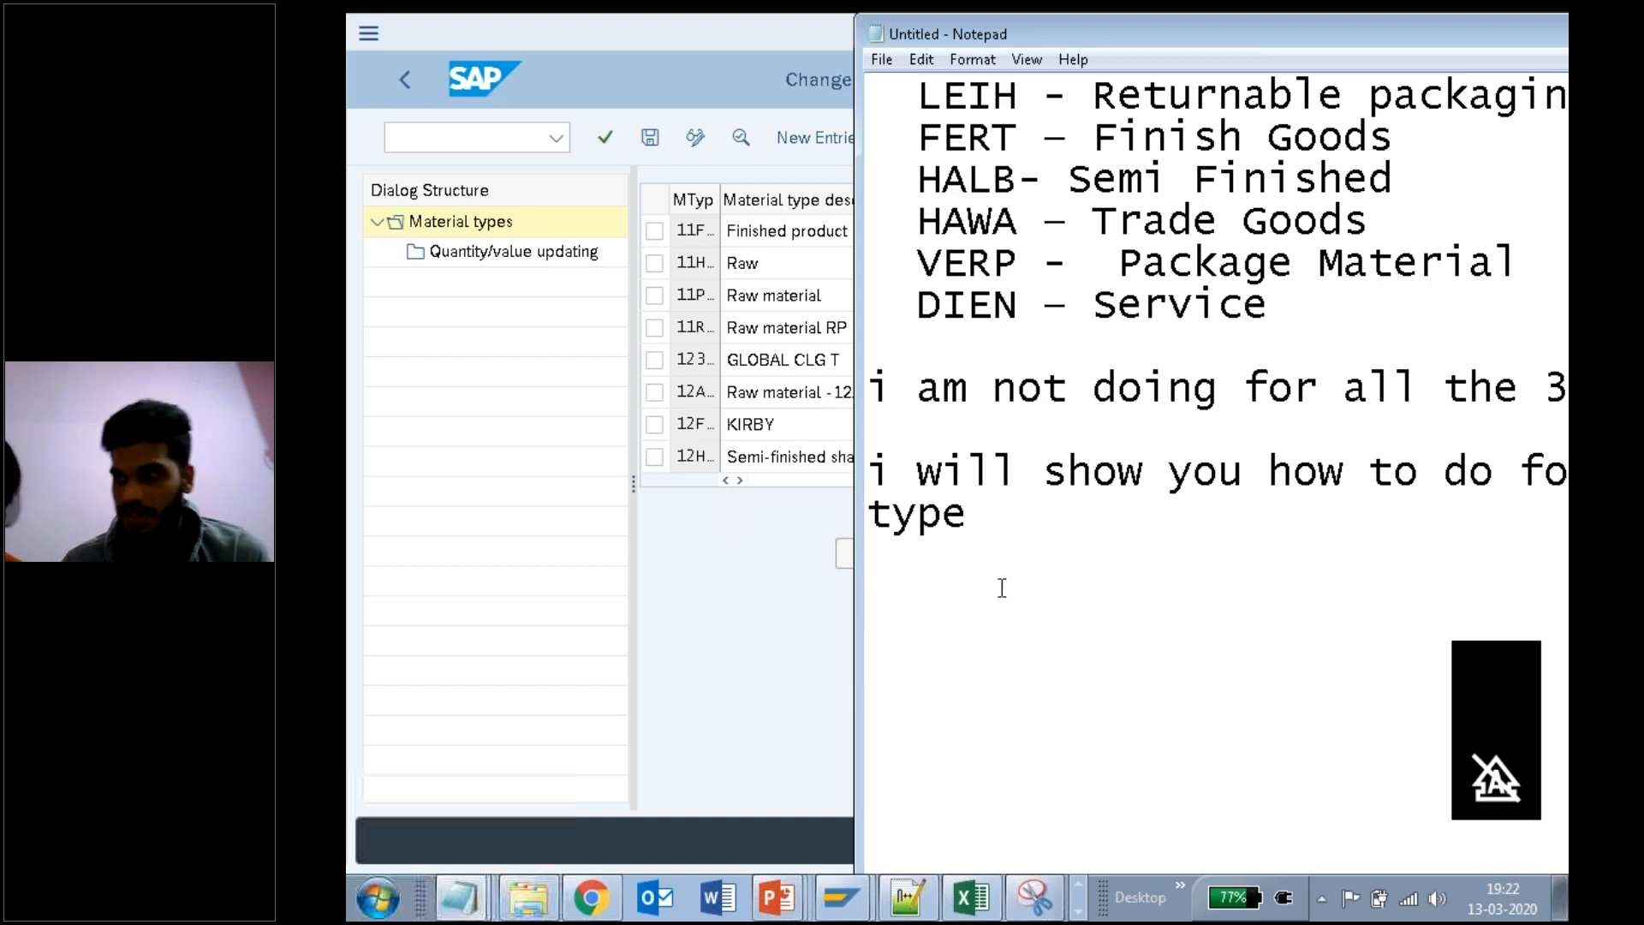
Step: Add the heading "steps :" below the last sentence of the notes
{"action": "type", "text": "ste"}
{"action": "key", "text": "BackSpace"}
{"action": "key", "text": "BackSpace"}
{"action": "key", "text": "BackSpace"}
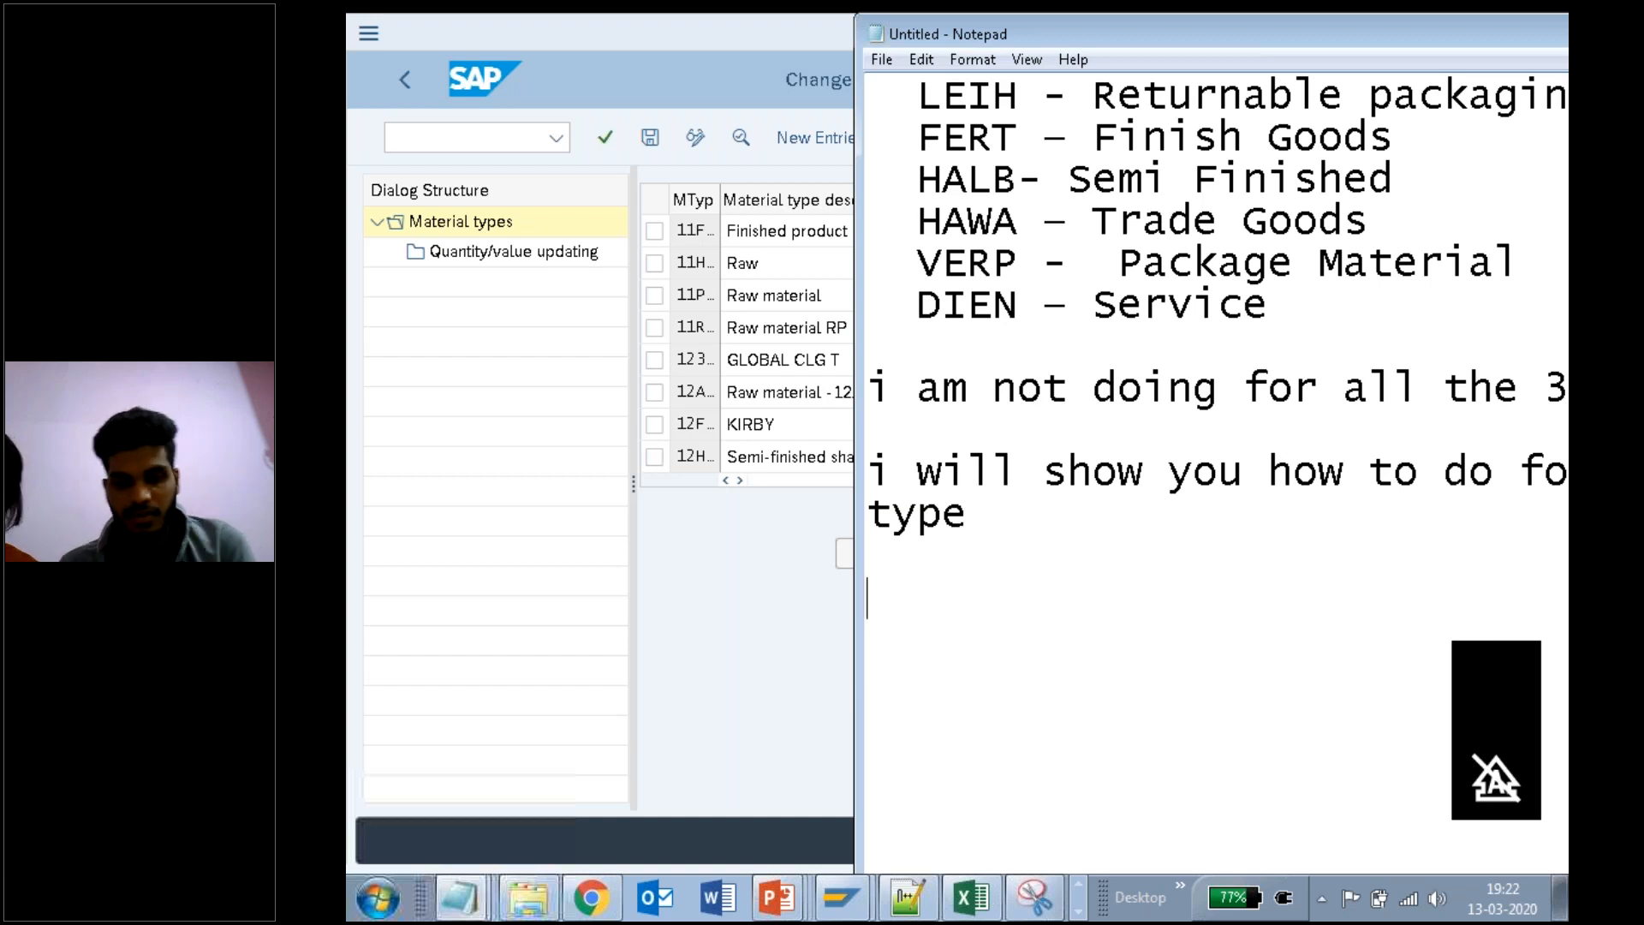
{"action": "type", "text": "steps :"}
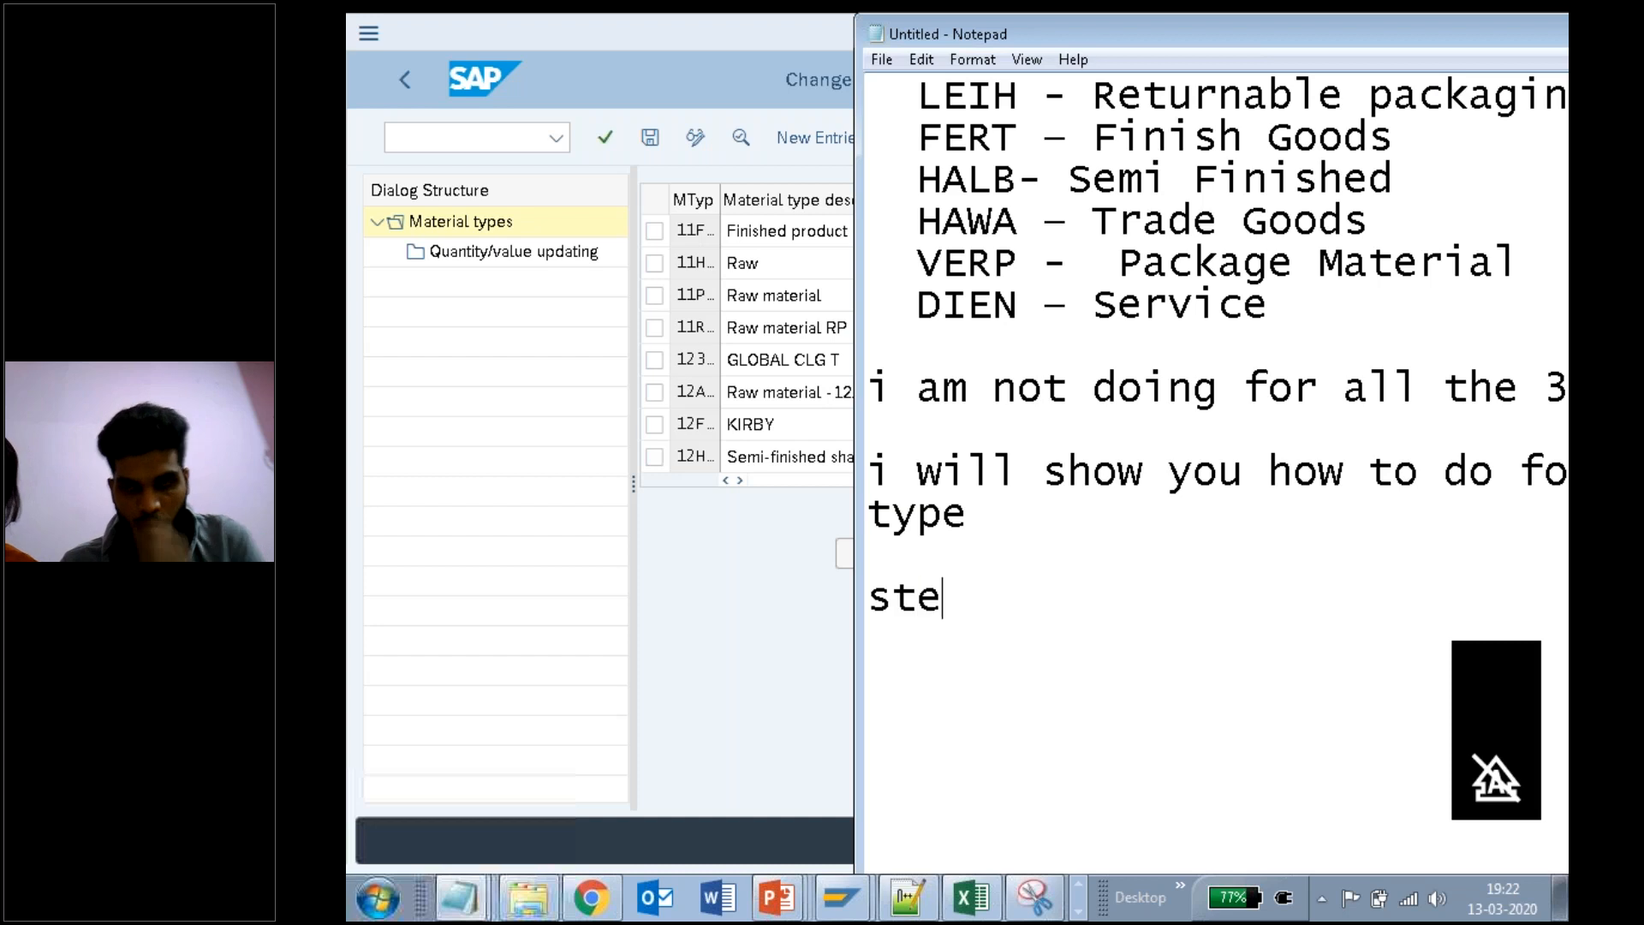
{"action": "key", "text": "Return"}
{"action": "key", "text": "Return"}
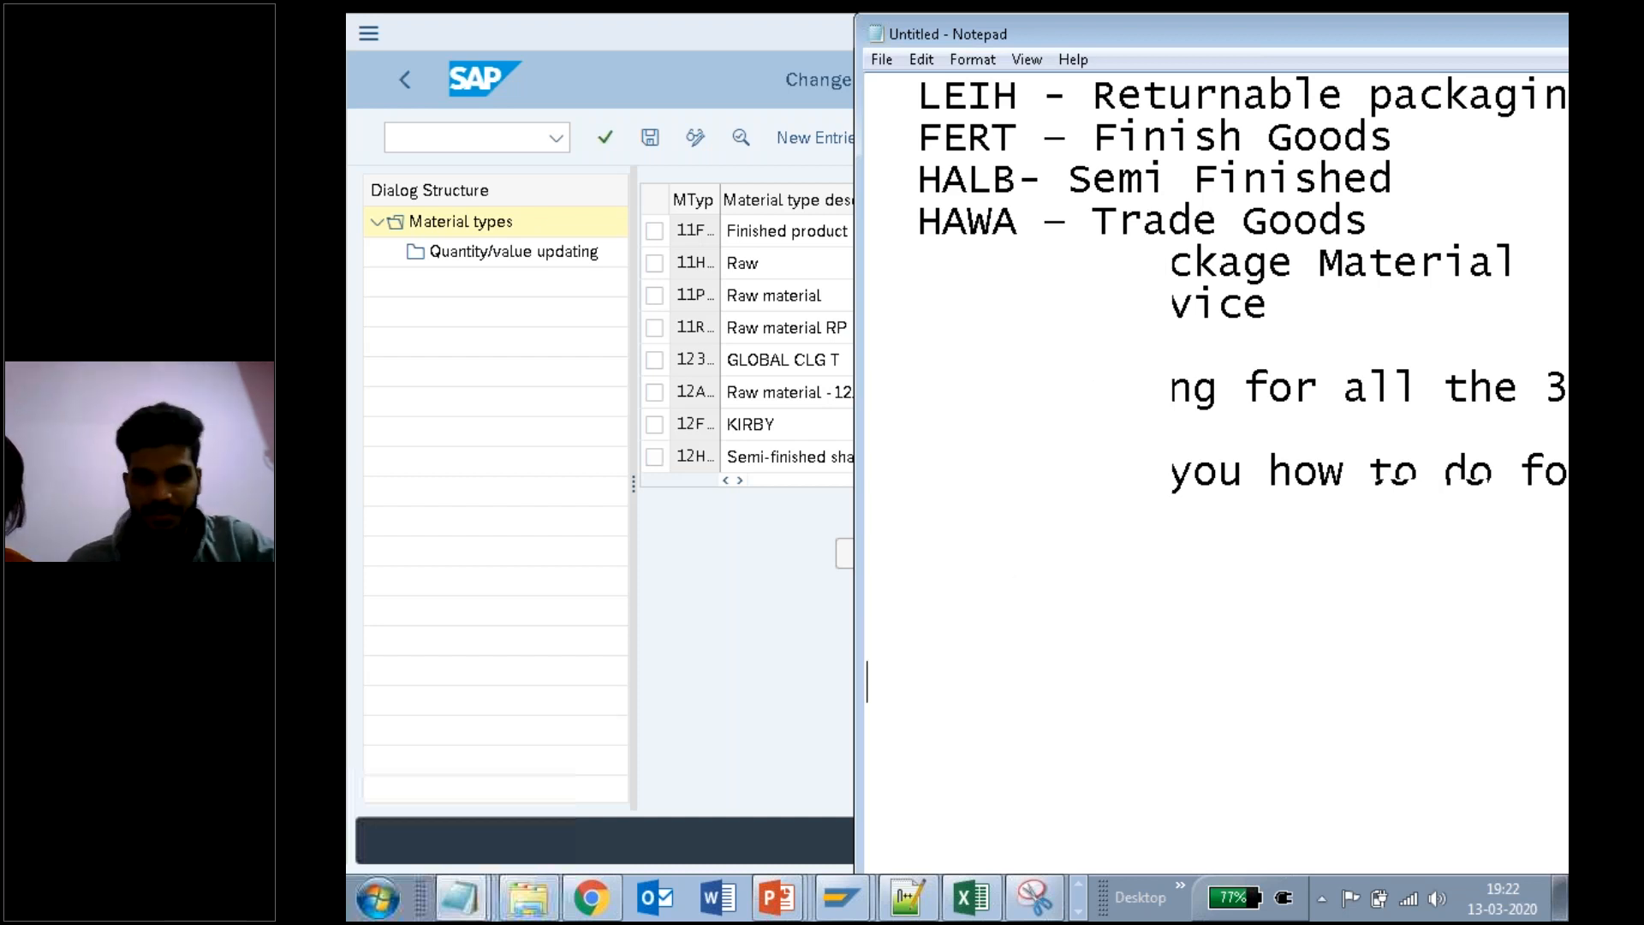
Step: Write instruction 1 as "click on the Postion." under the heading, dismissing the Pinterest notification
{"action": "type", "text": "1."}
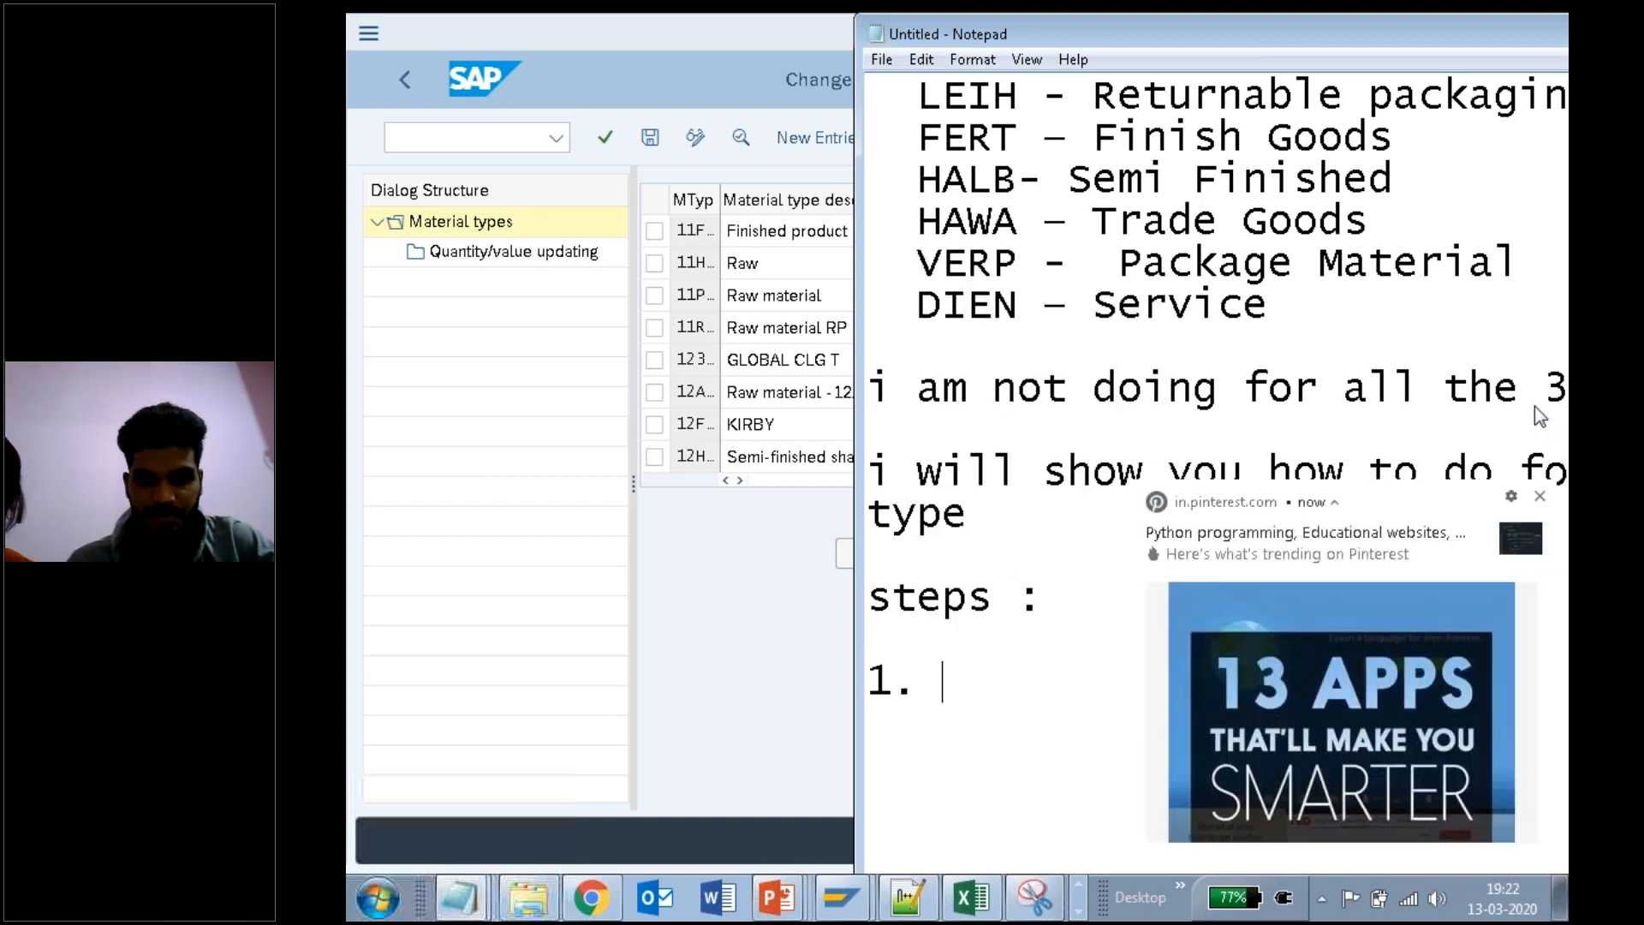
{"action": "left_click", "coordinate": [1539, 495]}
{"action": "left_click_drag", "start_coordinate": [1531, 540], "coordinate": [1428, 710]}
{"action": "left_click", "coordinate": [1428, 710]}
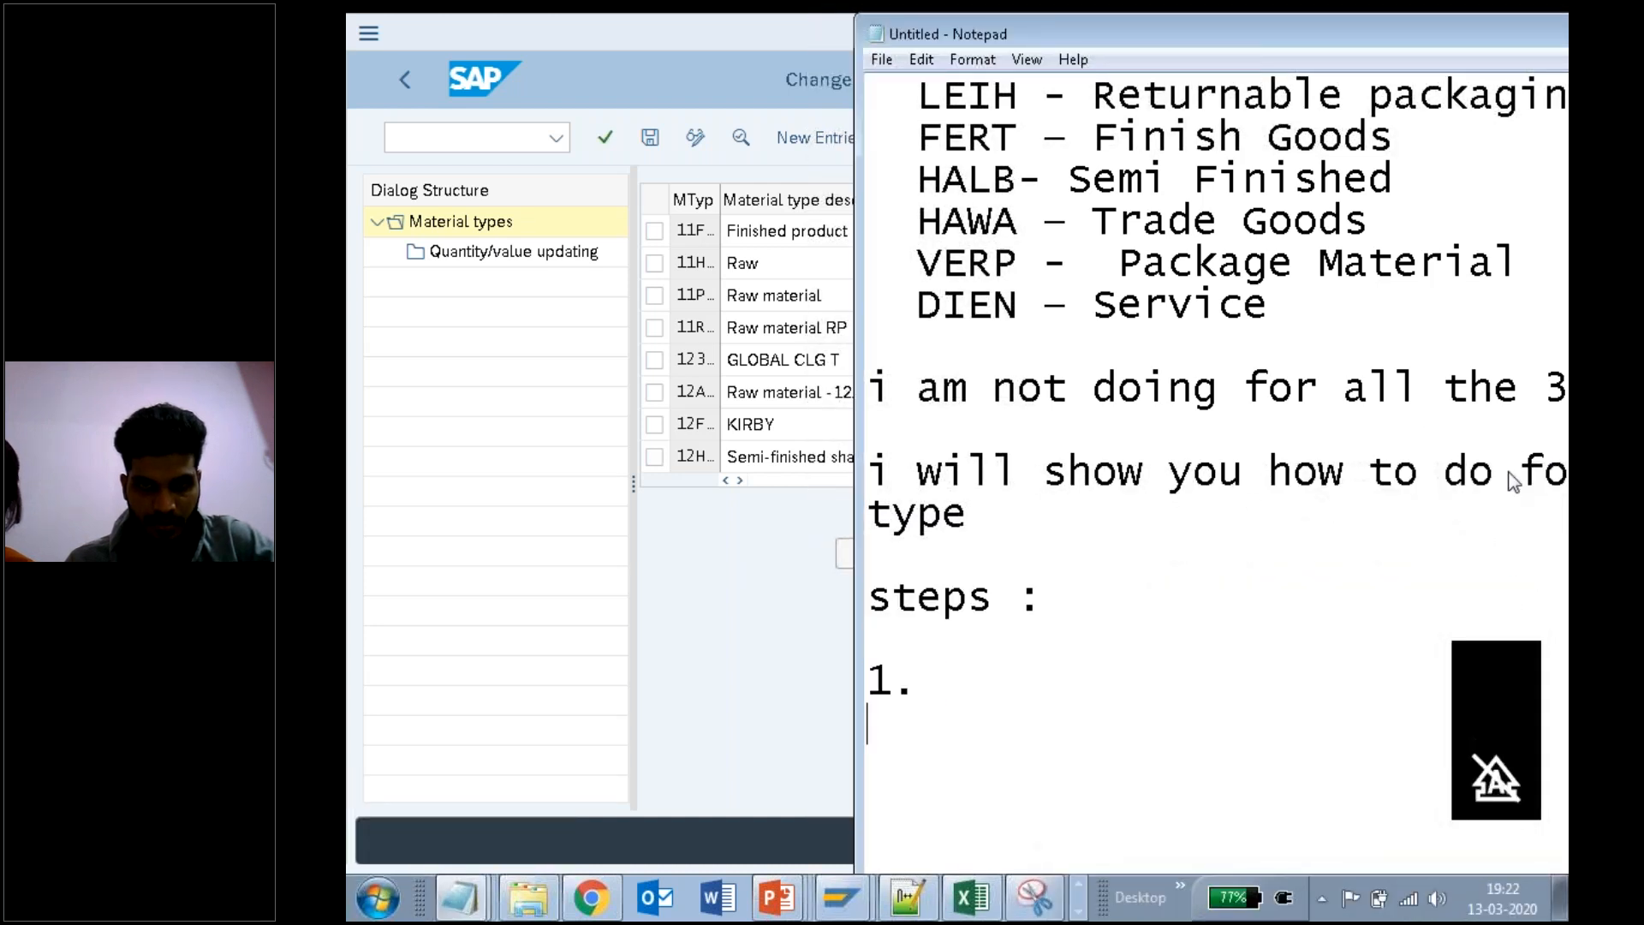
{"action": "left_click", "coordinate": [974, 674]}
{"action": "type", "text": "click on the "}
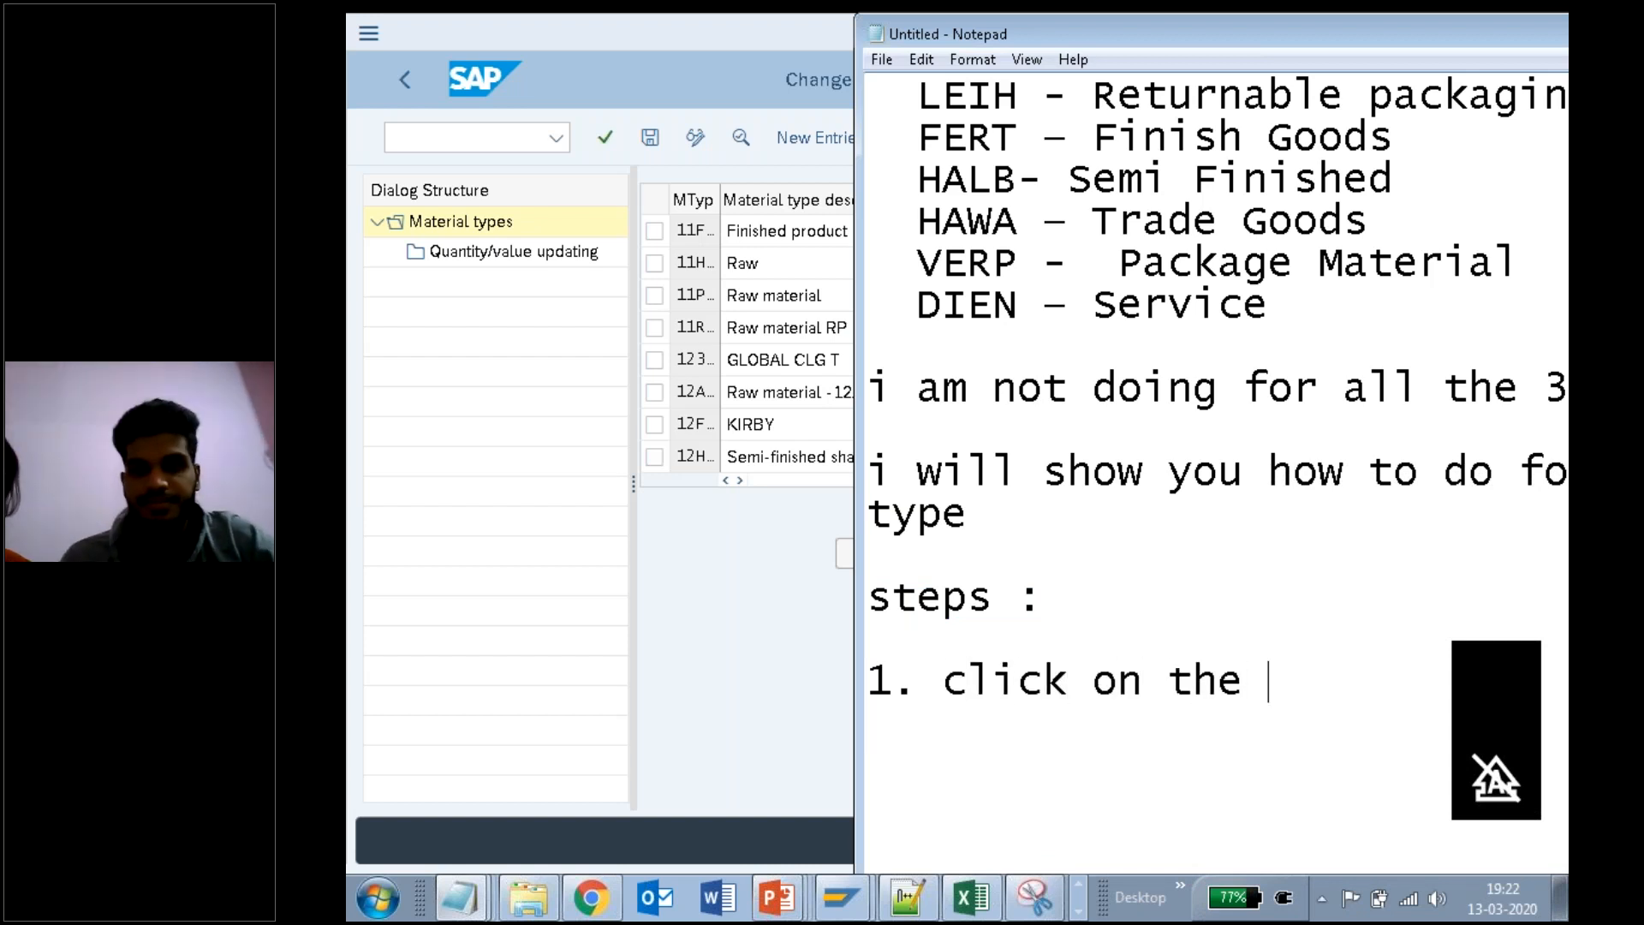
{"action": "type", "text": "Postion"}
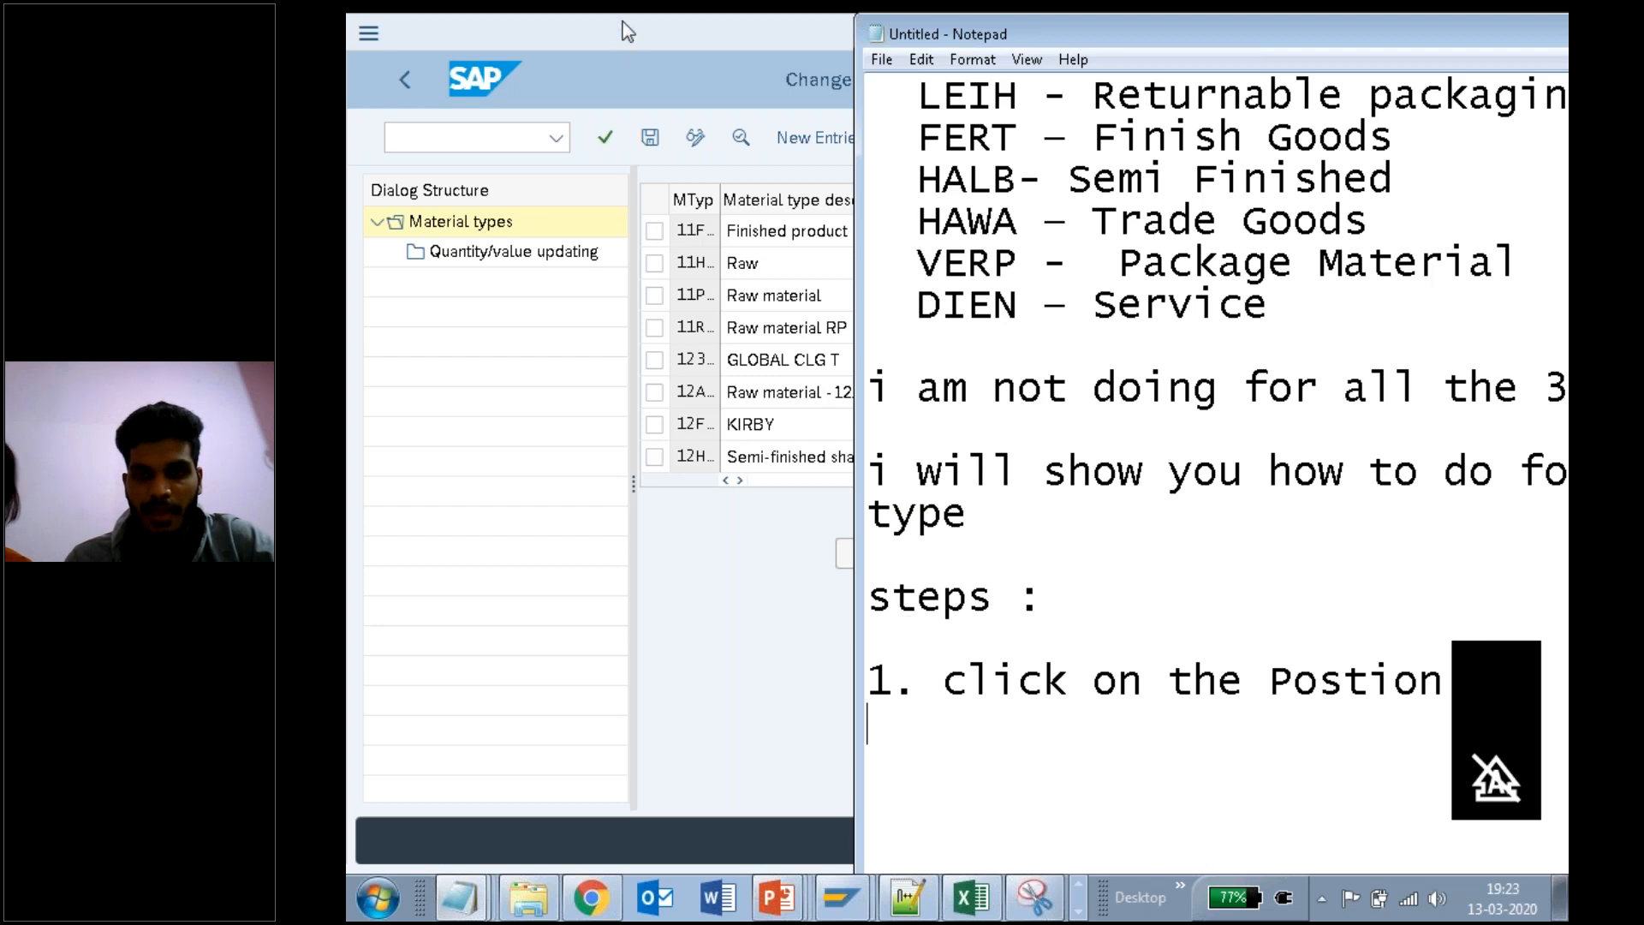
Step: Switch to the SAP Material types overview and open the Position entry dialog
{"action": "left_click", "coordinate": [690, 563]}
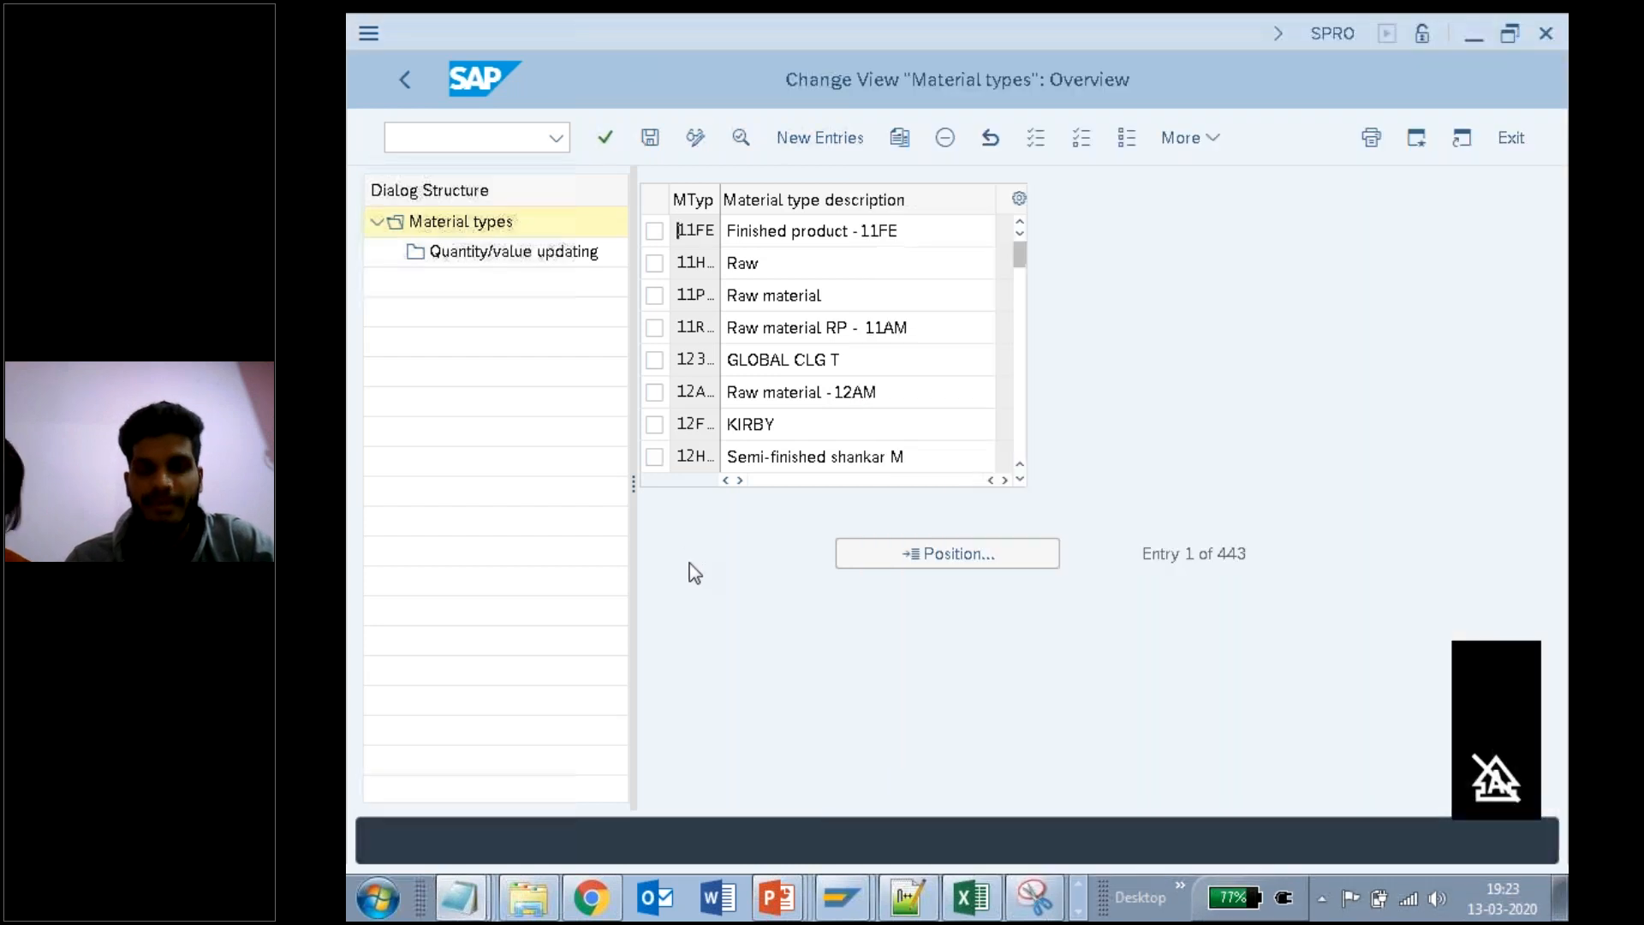
{"action": "left_click", "coordinate": [957, 565]}
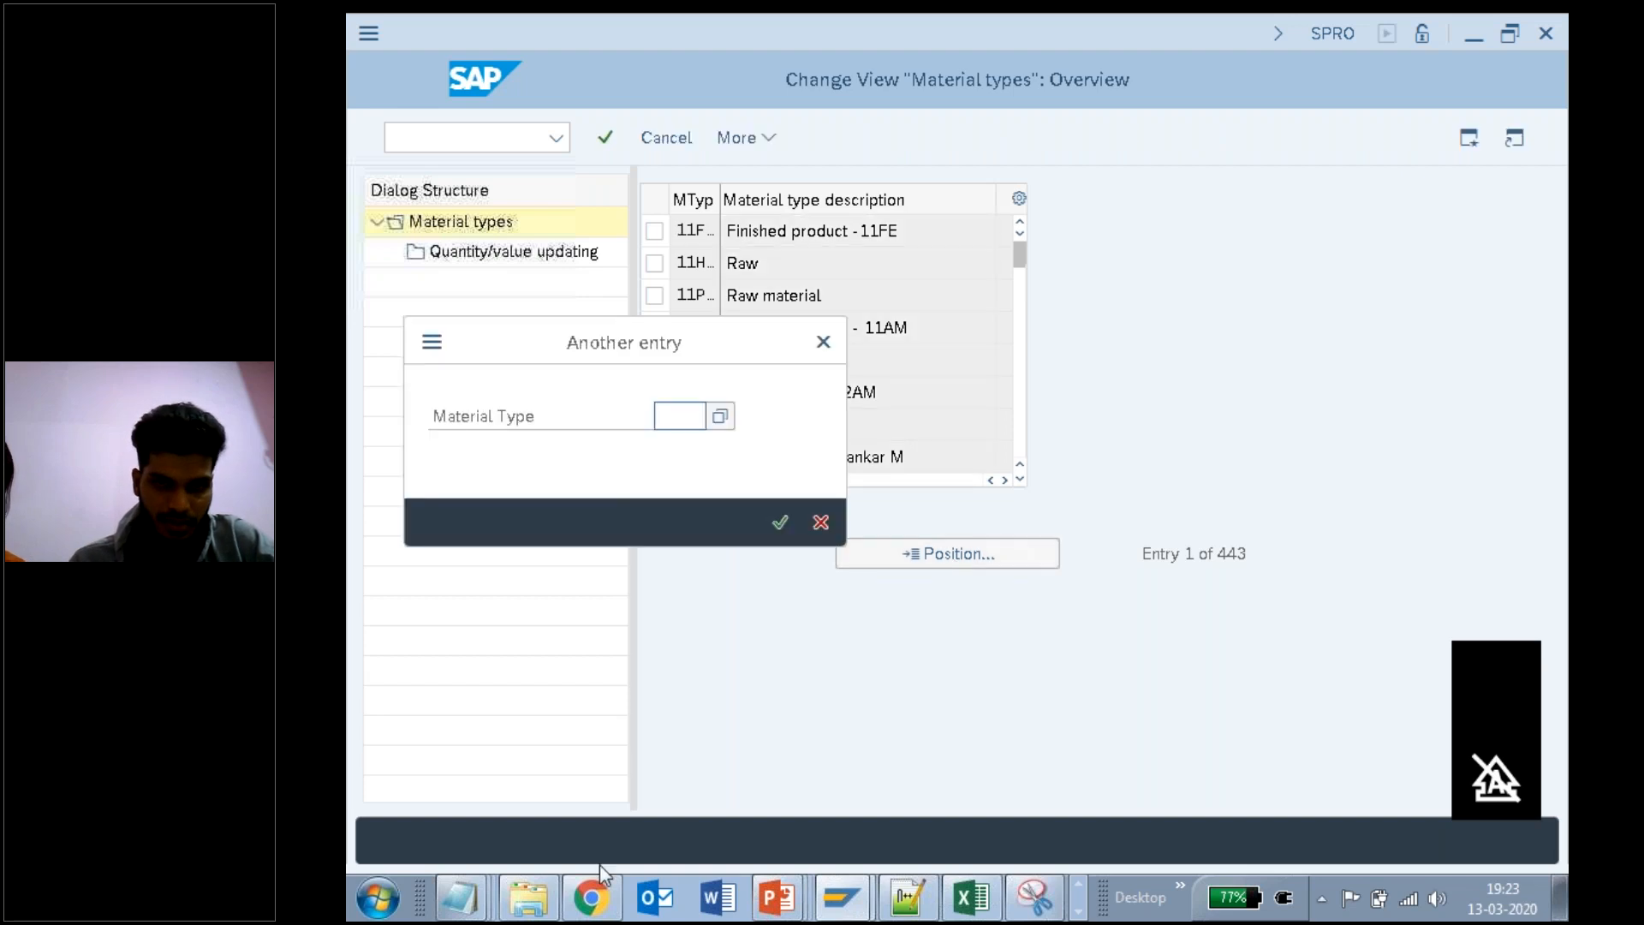
Step: Return to the notes, write instruction 2 as "Enter the maerial Type- ROH", and start line 3
{"action": "mouse_move", "coordinate": [447, 907]}
{"action": "left_click", "coordinate": [441, 842]}
{"action": "type", "text": "2. "}
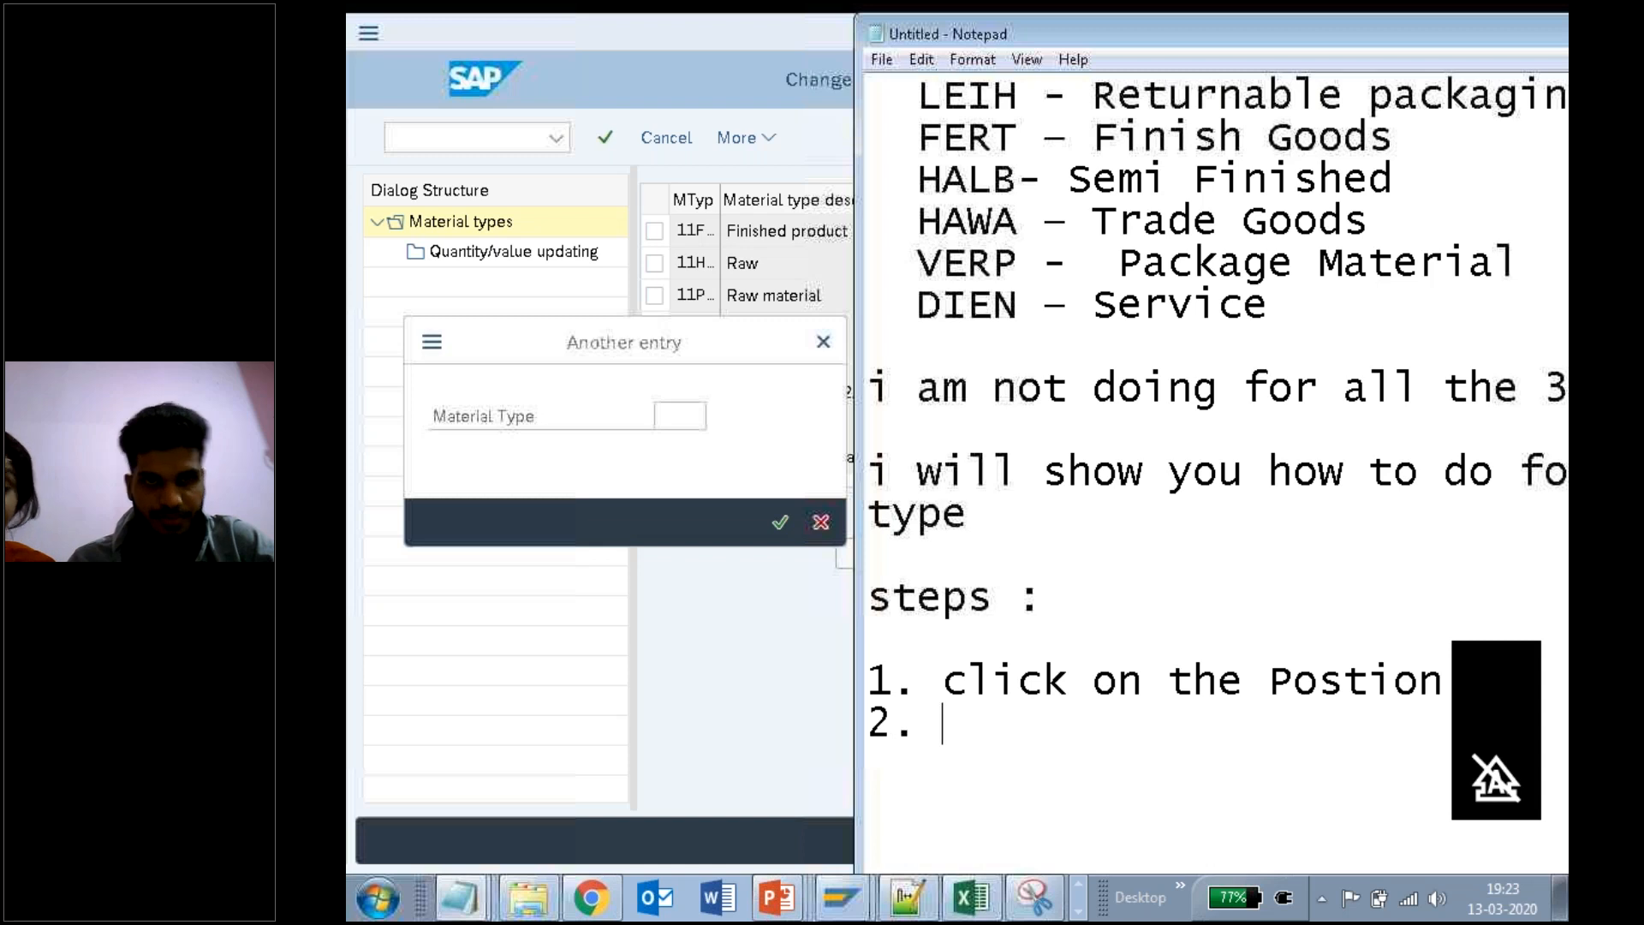
{"action": "type", "text": "Enter the AMteru"}
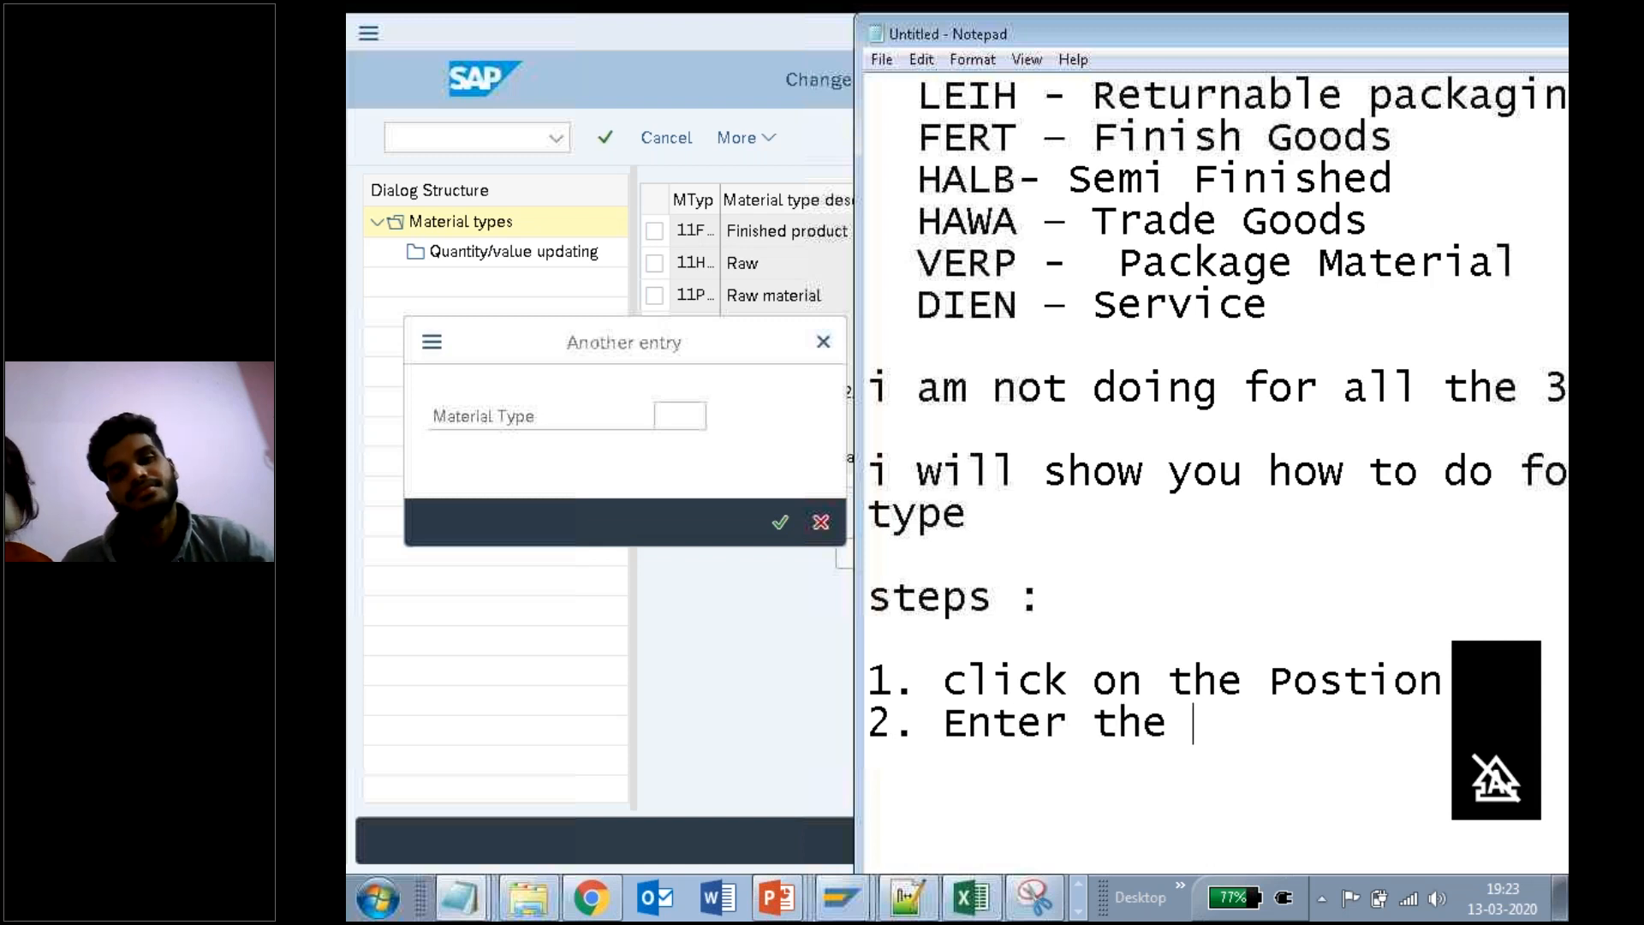
{"action": "key", "text": "BackSpace"}
{"action": "key", "text": "BackSpace"}
{"action": "key", "text": "BackSpace"}
{"action": "key", "text": "BackSpace"}
{"action": "key", "text": "BackSpace"}
{"action": "key", "text": "BackSpace"}
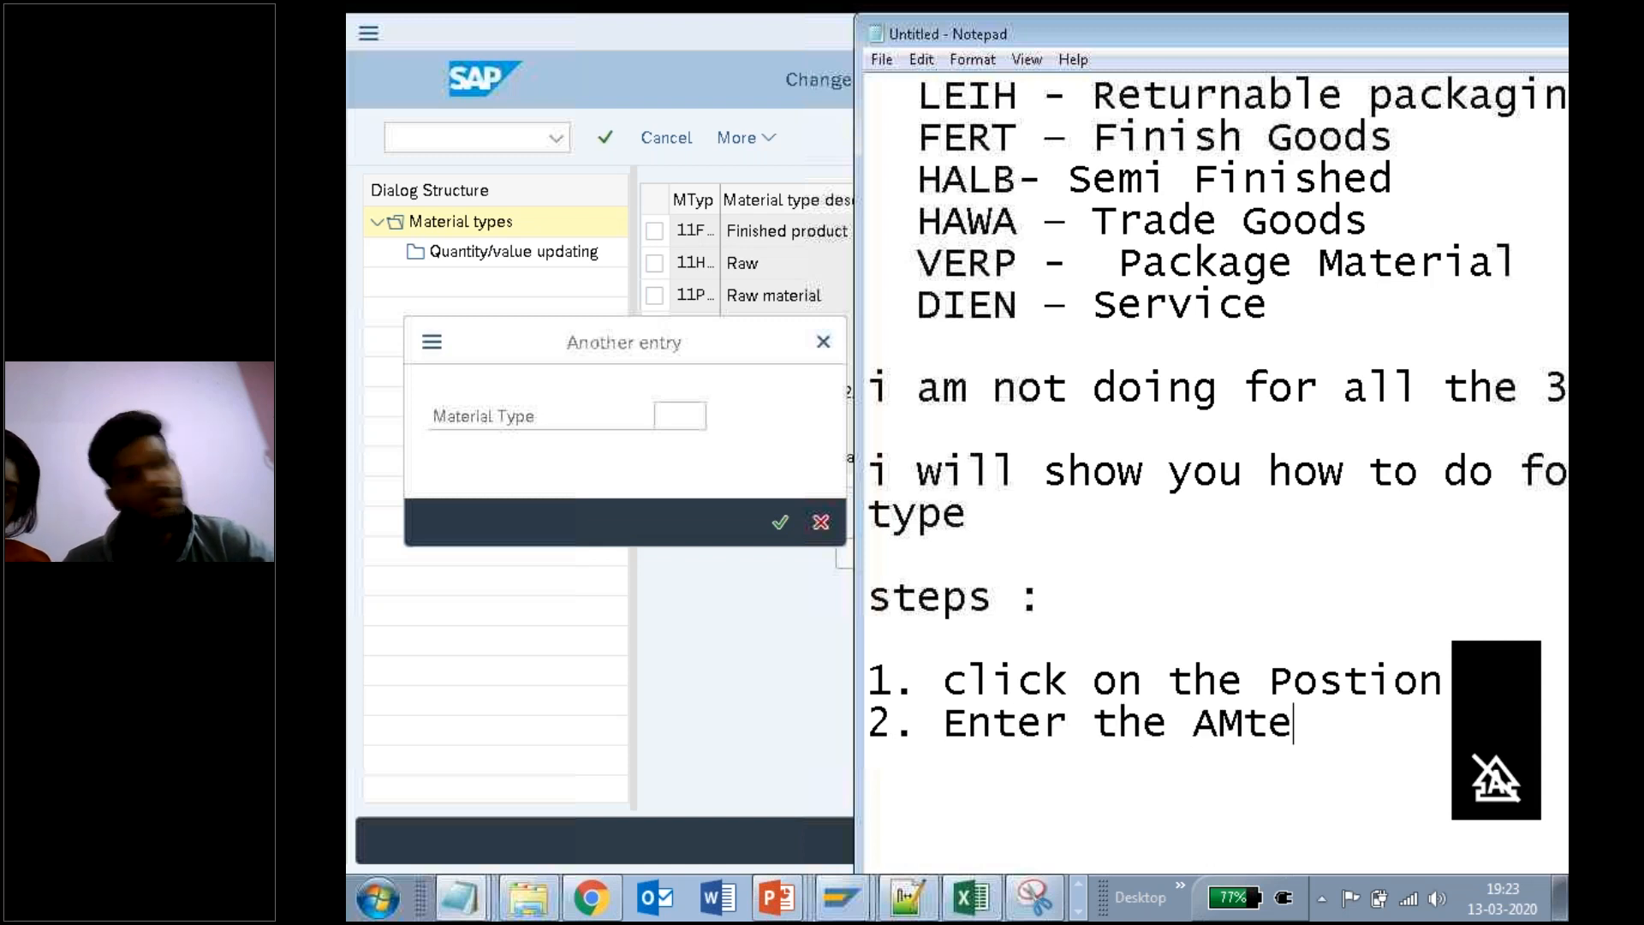
{"action": "type", "text": "maerila"}
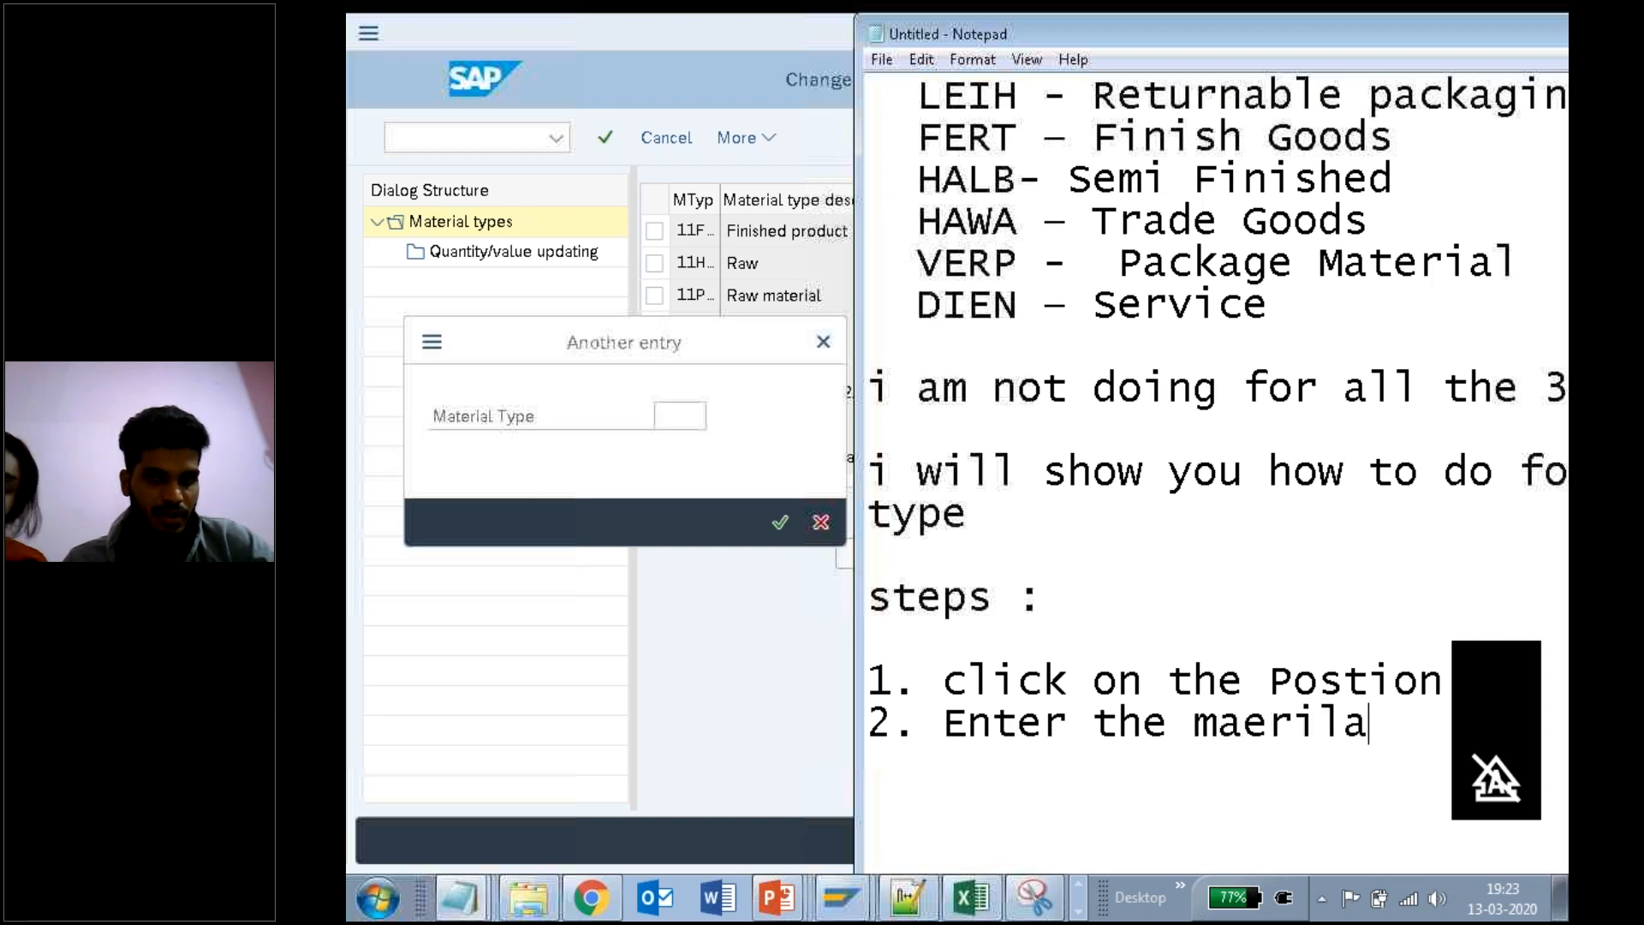
{"action": "key", "text": "BackSpace"}
{"action": "key", "text": "BackSpace"}
{"action": "key", "text": "BackSpace"}
{"action": "type", "text": "al T"}
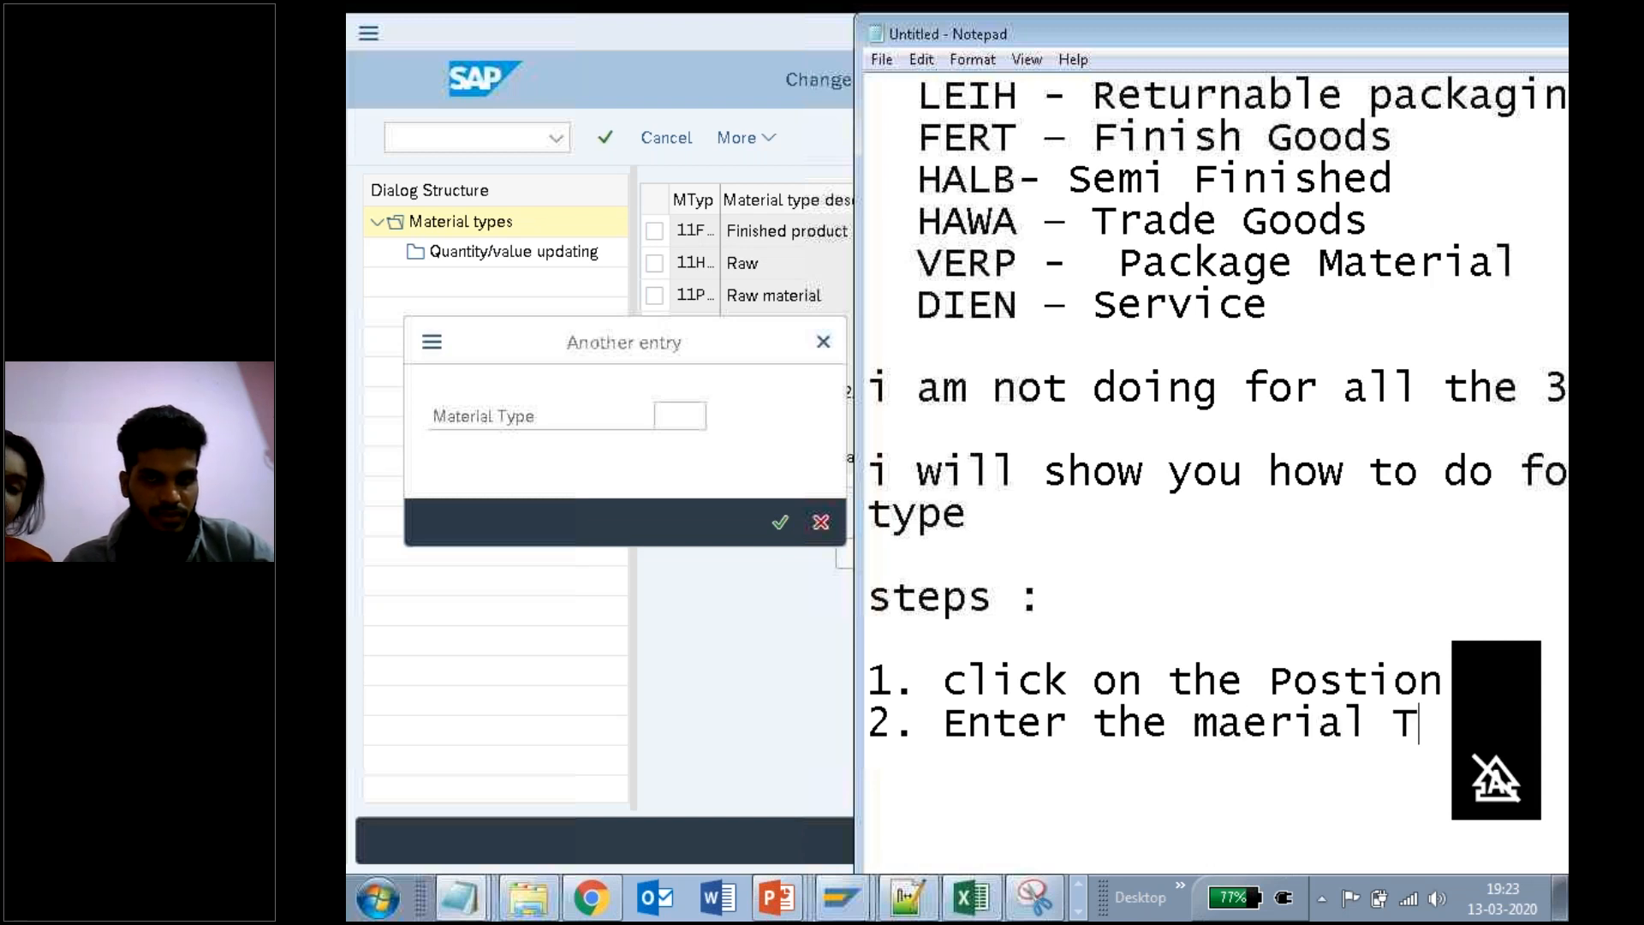
{"action": "type", "text": "y R"}
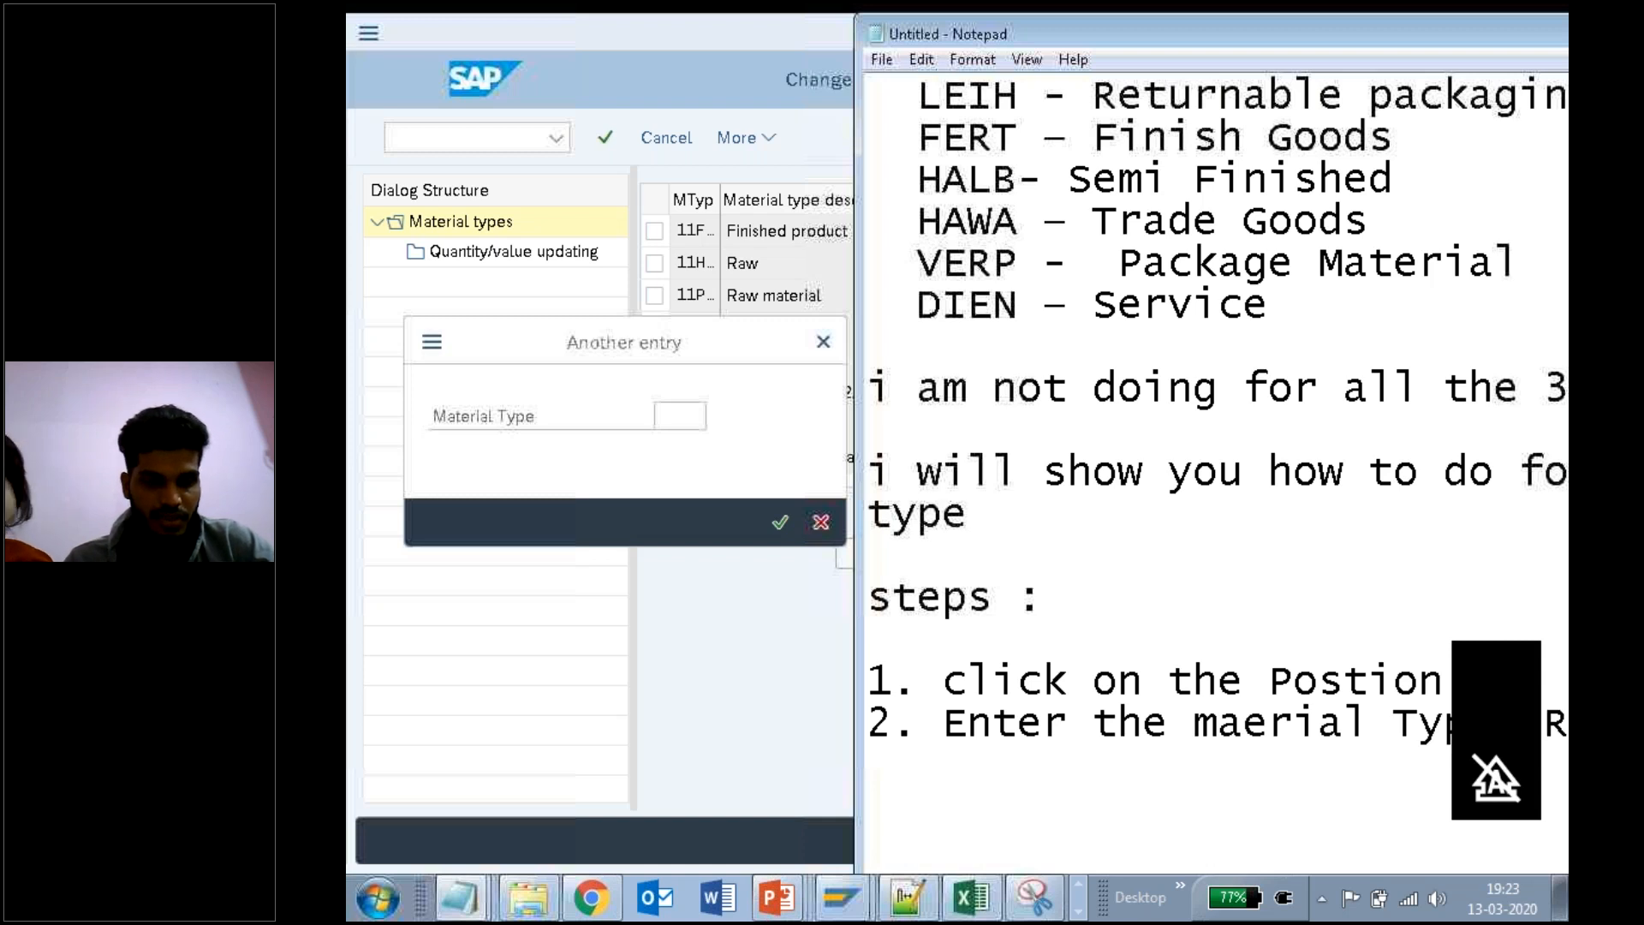
{"action": "key", "text": "Return"}
{"action": "type", "text": "3."}
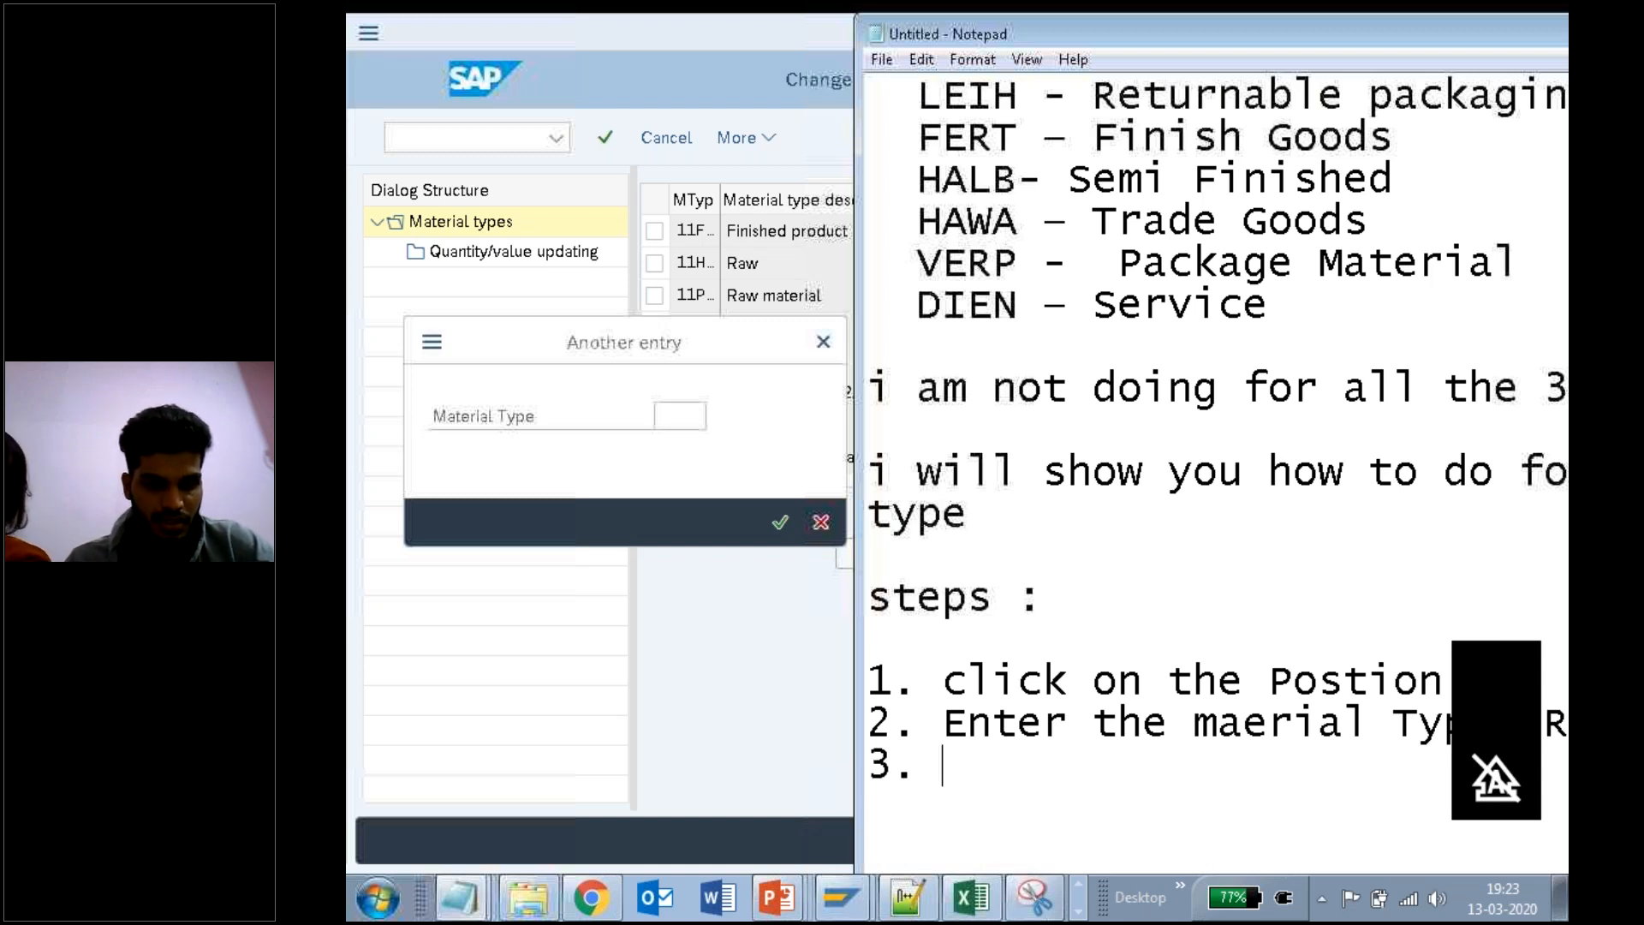
Step: Position the SAP material types list at material type "roh"
{"action": "left_click", "coordinate": [686, 418]}
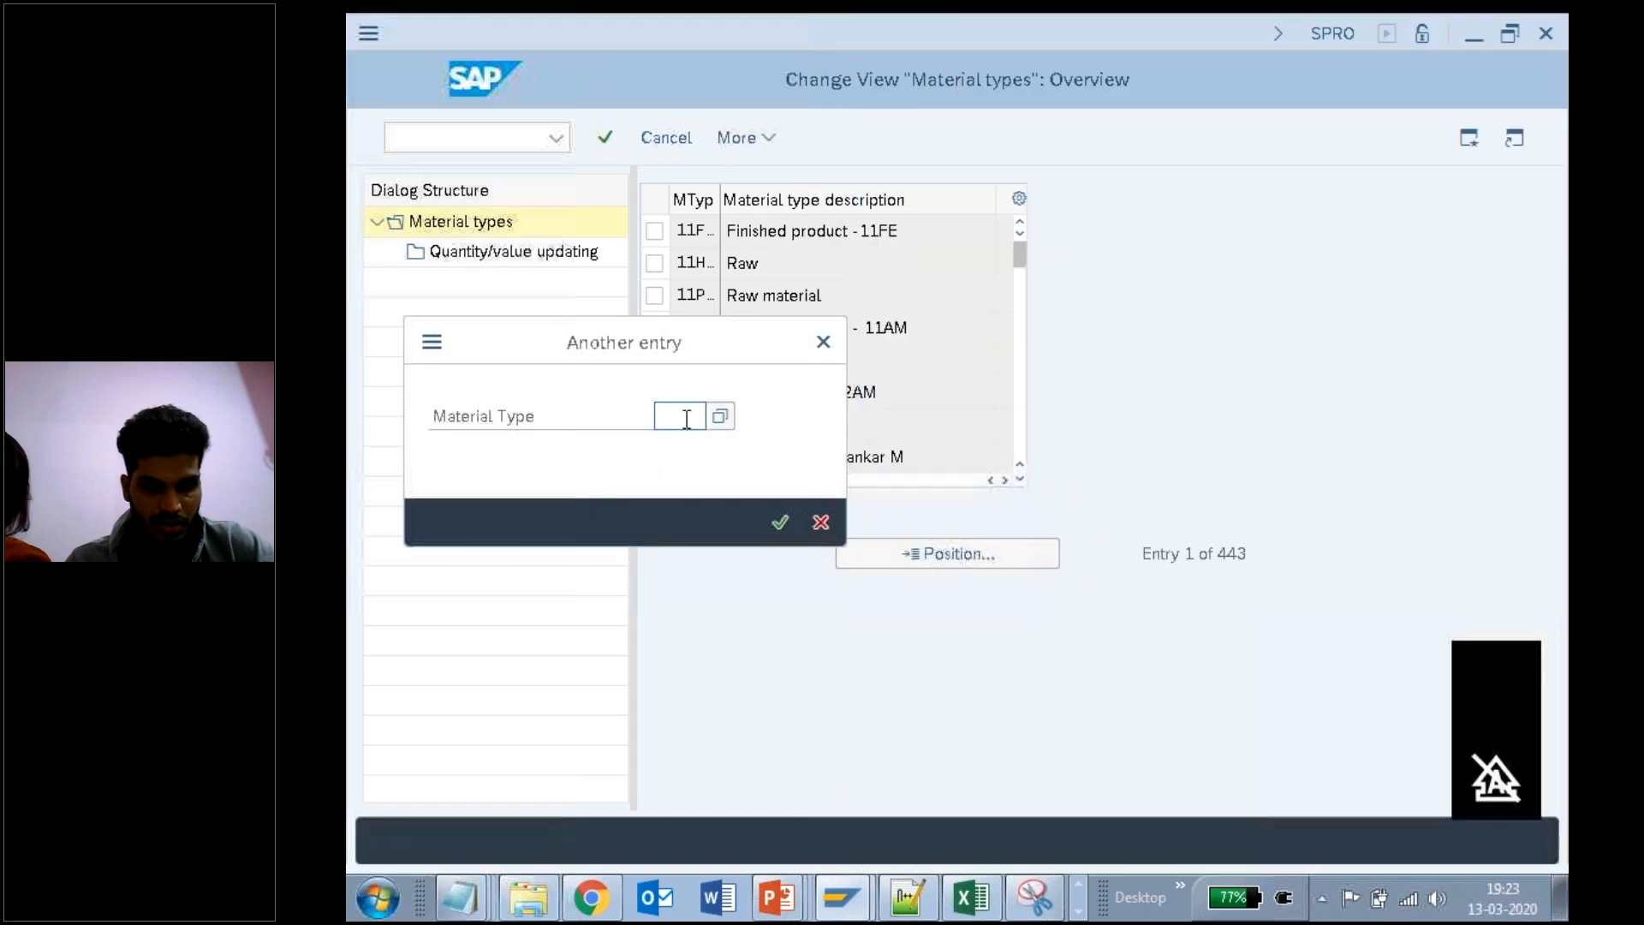
{"action": "type", "text": "roh"}
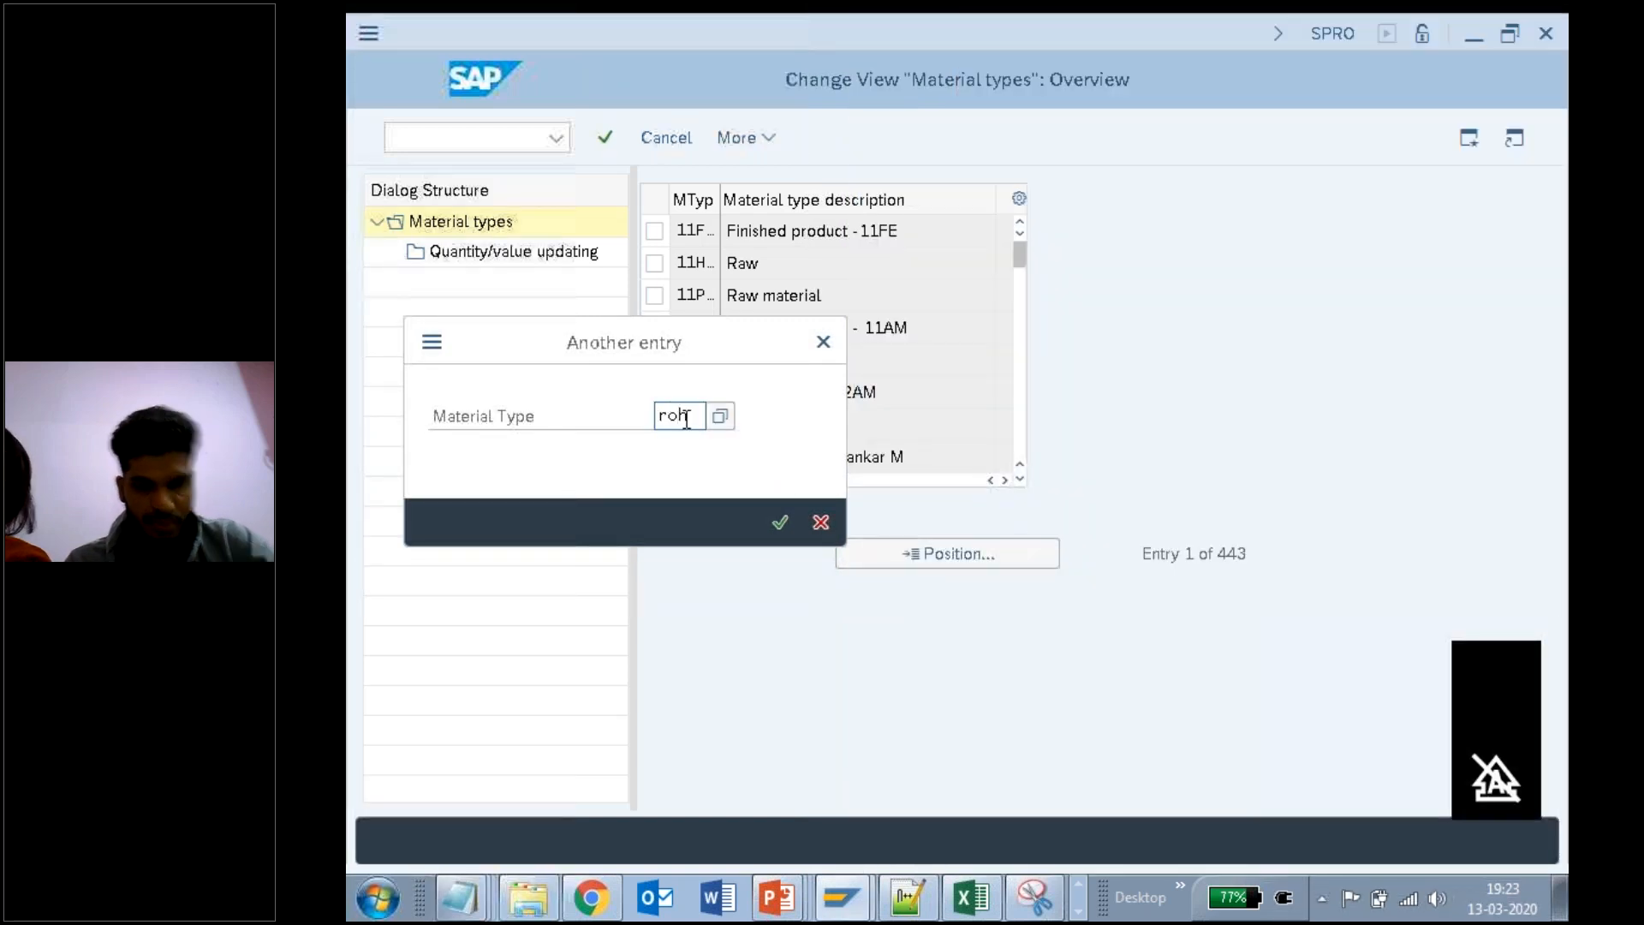
{"action": "left_click", "coordinate": [781, 522]}
Step: Return to the notes, write instruction 3 as "Press enter.", and start line 4
{"action": "left_click", "coordinate": [463, 899]}
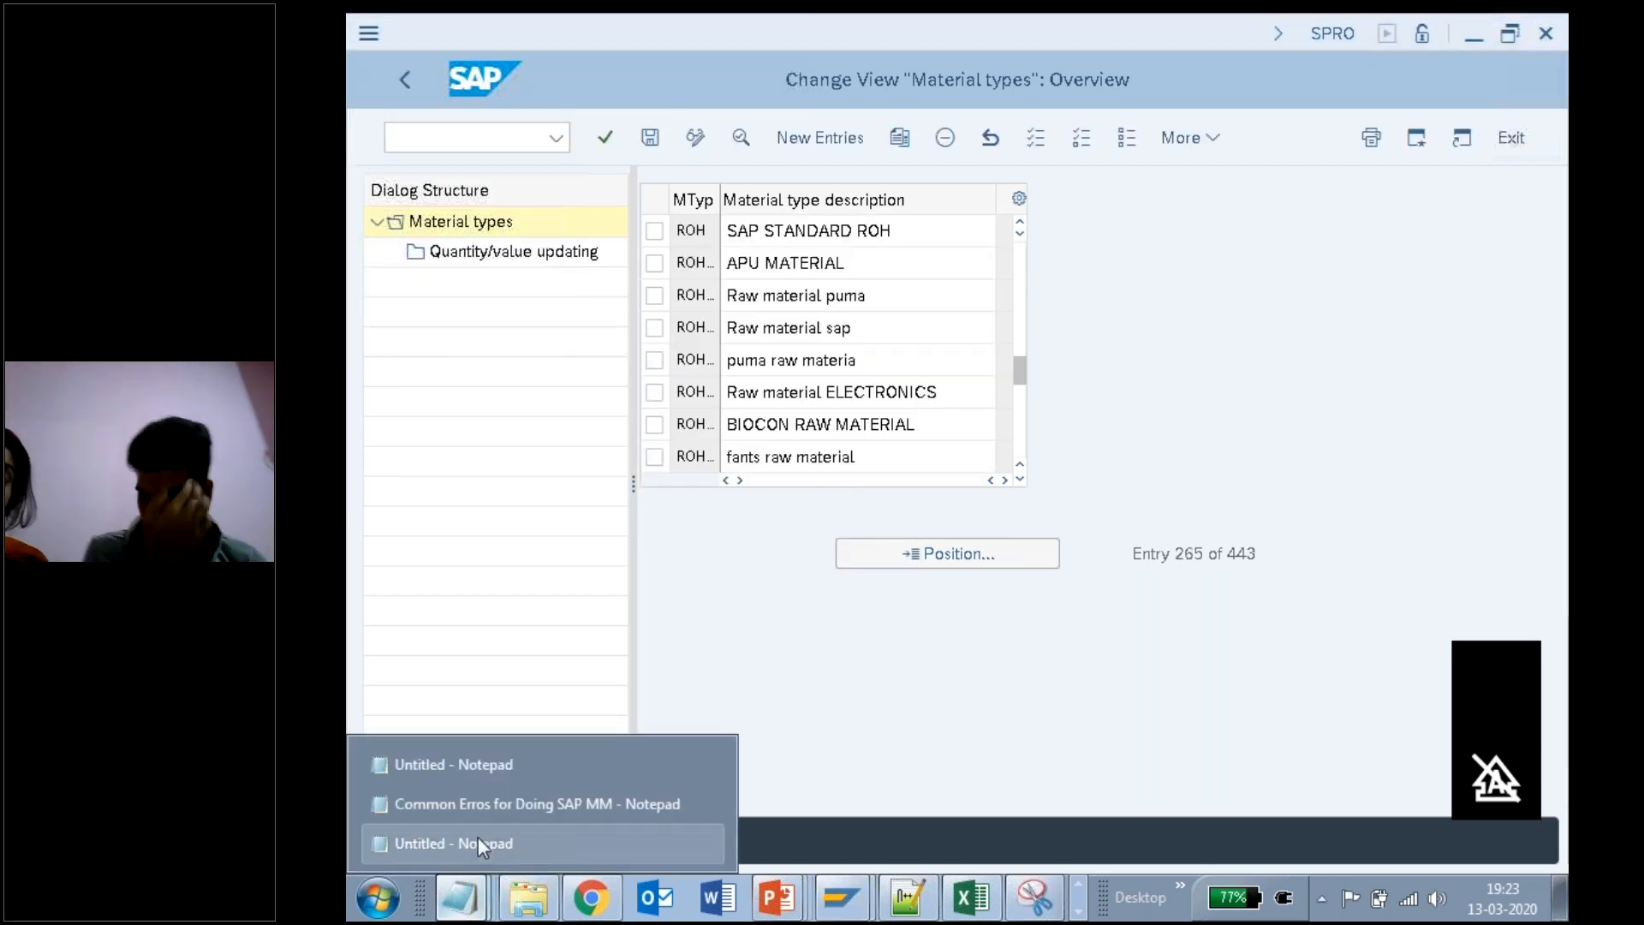
{"action": "left_click", "coordinate": [477, 838]}
{"action": "type", "text": "Pr"}
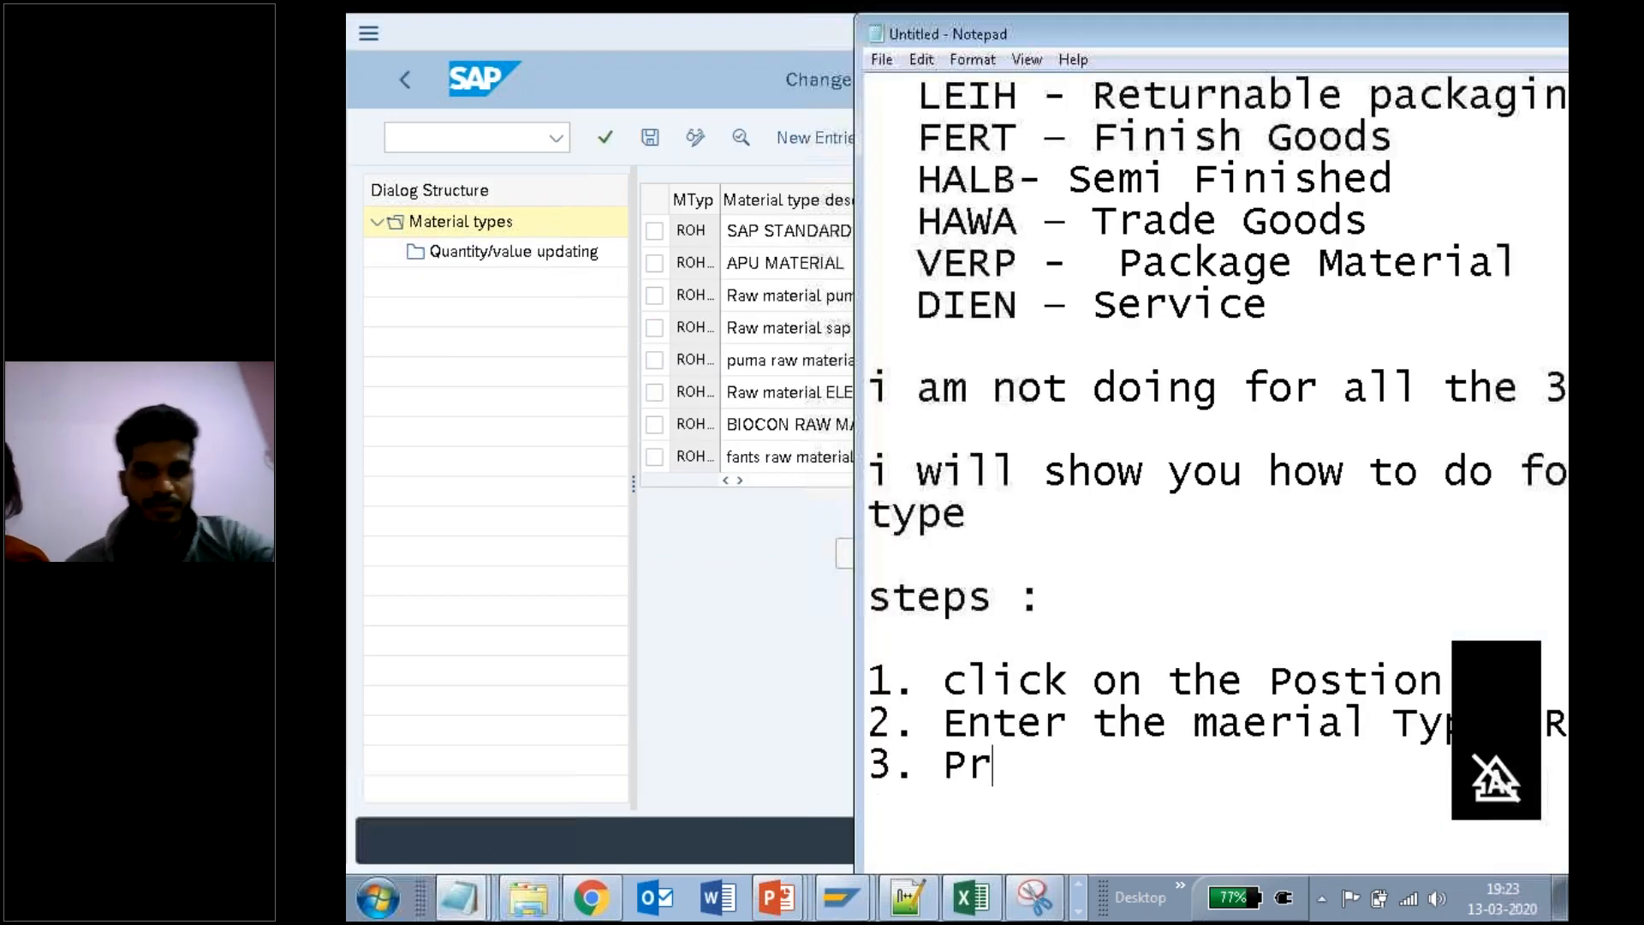
{"action": "type", "text": "ess enter."}
{"action": "key", "text": "Return"}
{"action": "type", "text": "4."}
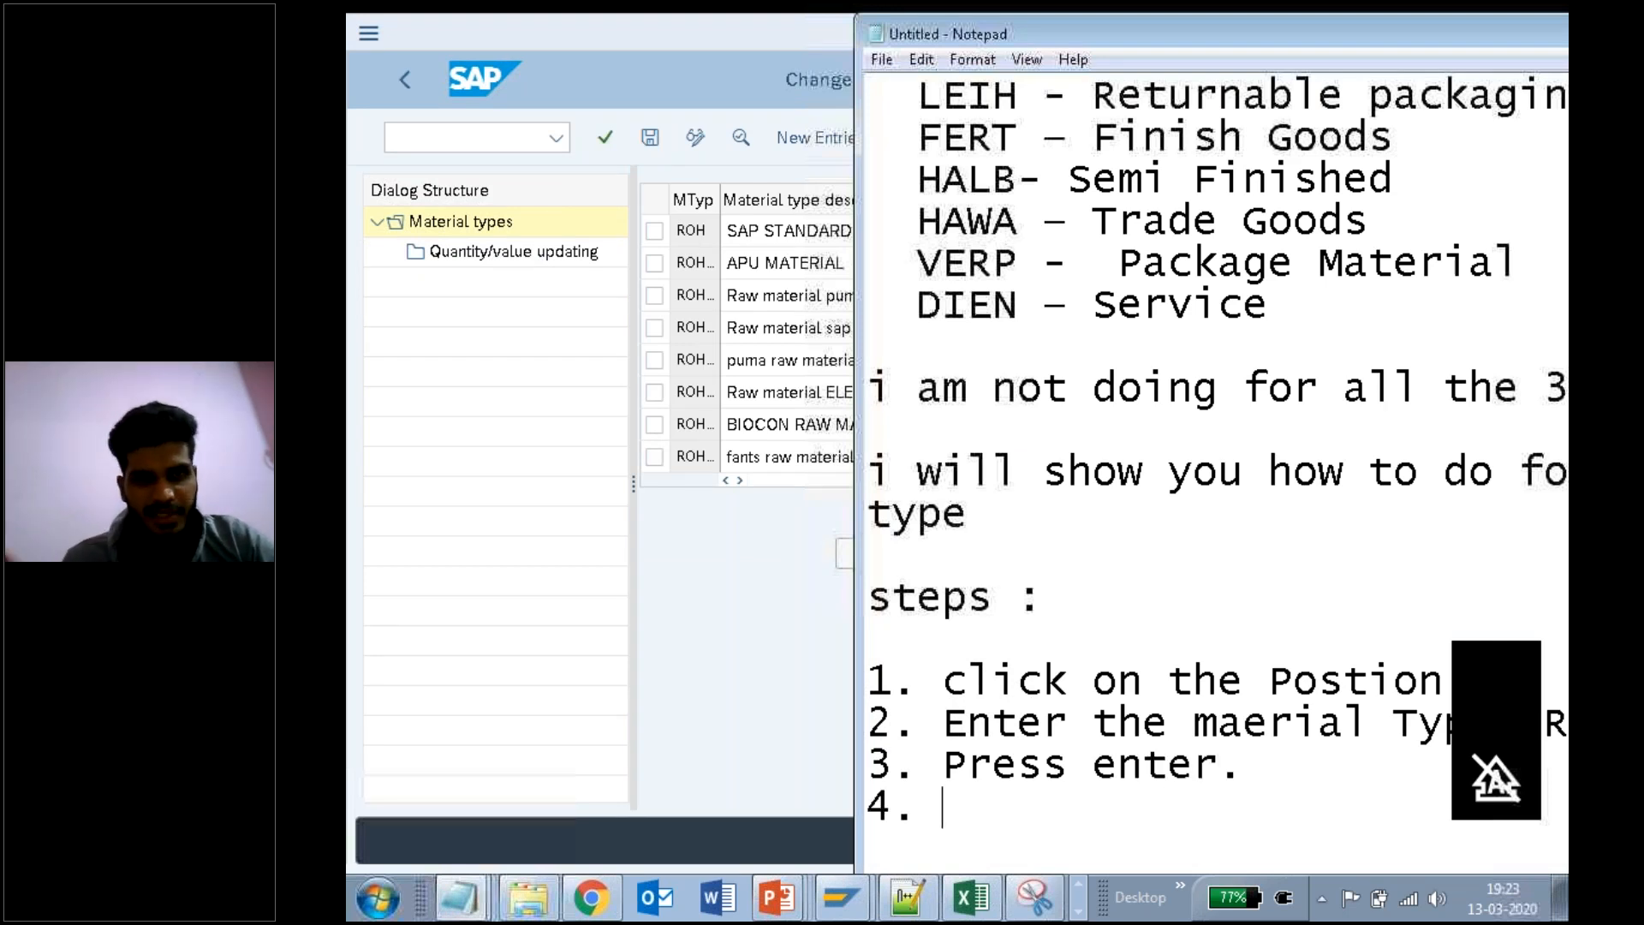
Step: Switch to the SAP Material types overview and select the ROH row, SAP STANDARD ROH
{"action": "left_click", "coordinate": [754, 660]}
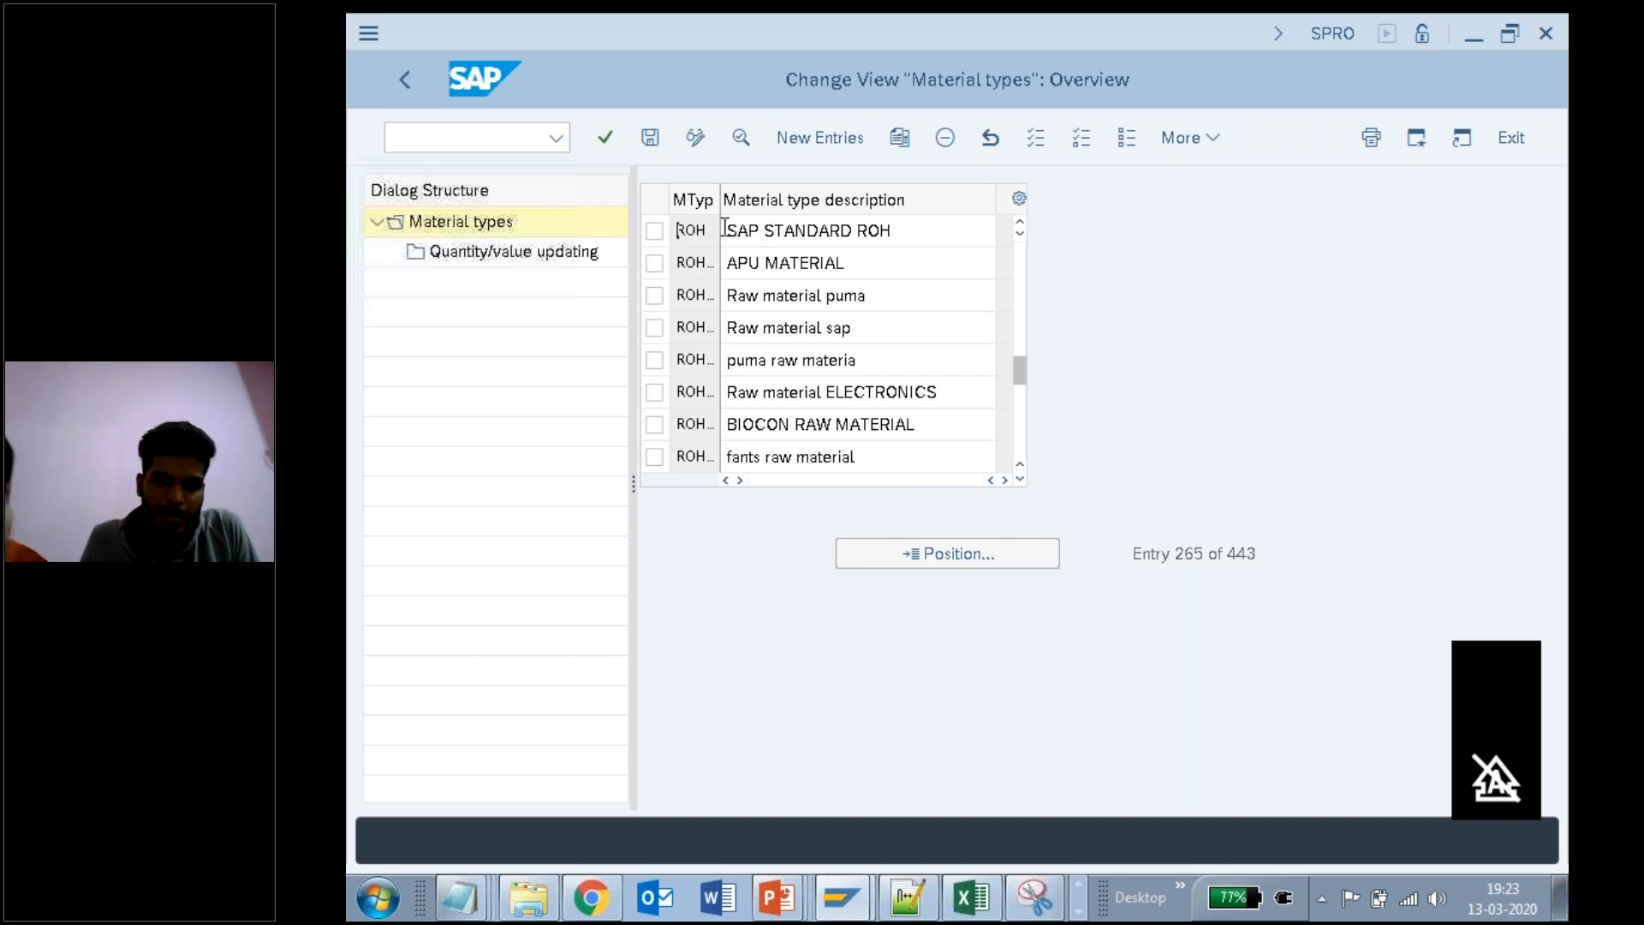
{"action": "left_click", "coordinate": [655, 233]}
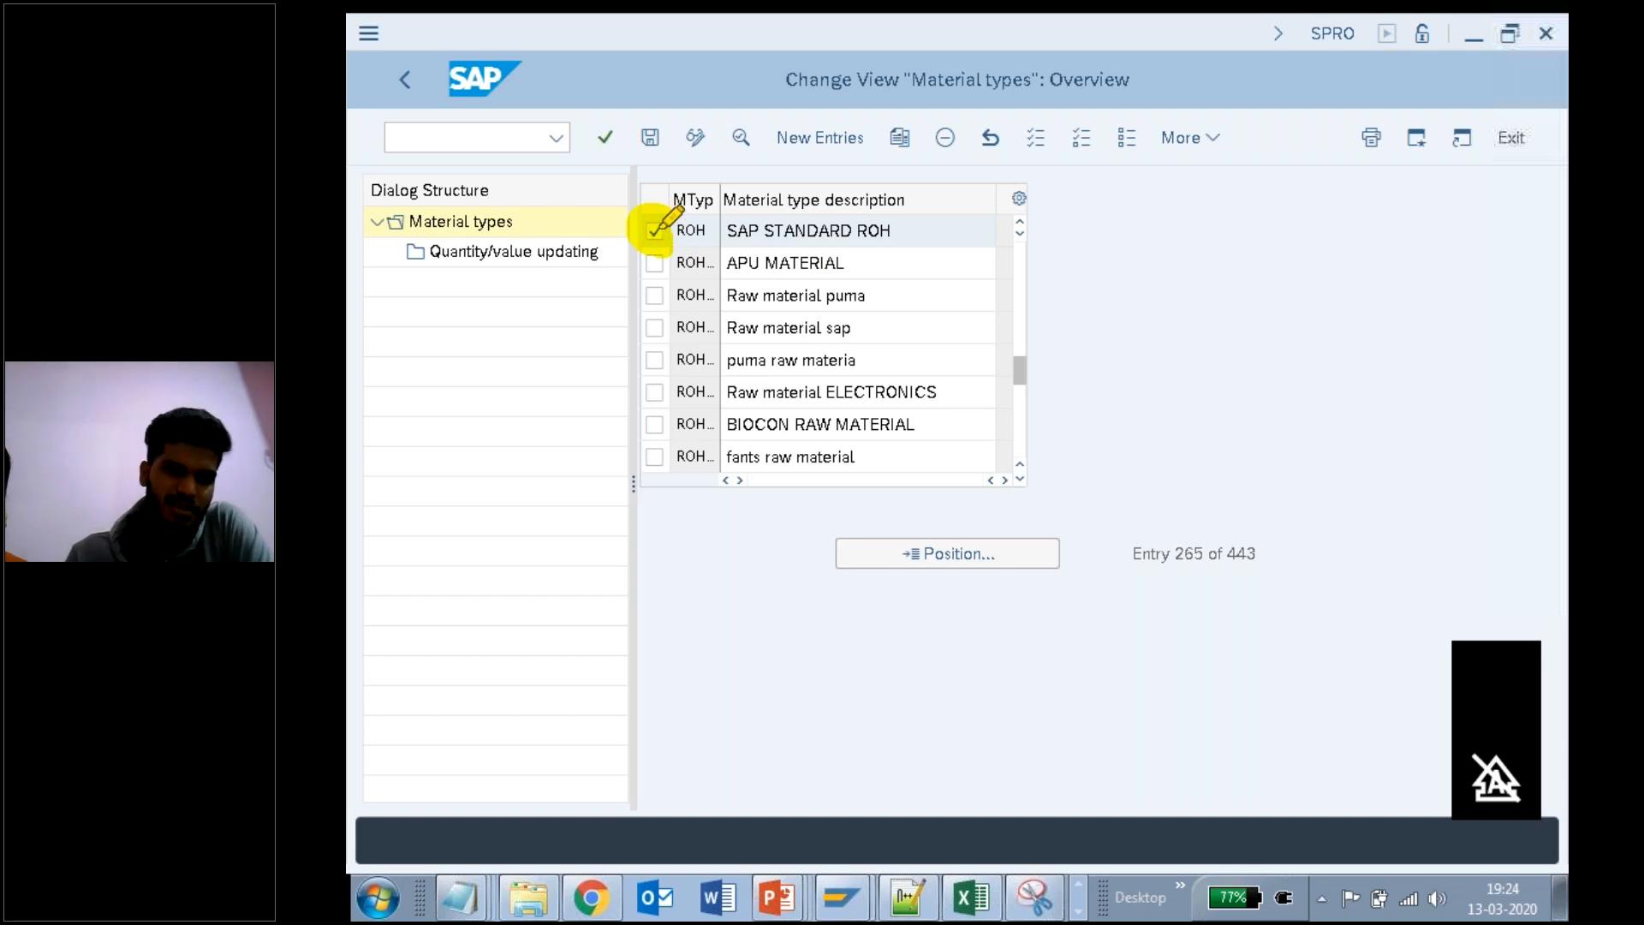
Step: Write instruction 4 in the notes as "select the checkbox of - ROH", start line 5, and shift the notes window to uncover the full lines
{"action": "mouse_move", "coordinate": [461, 897]}
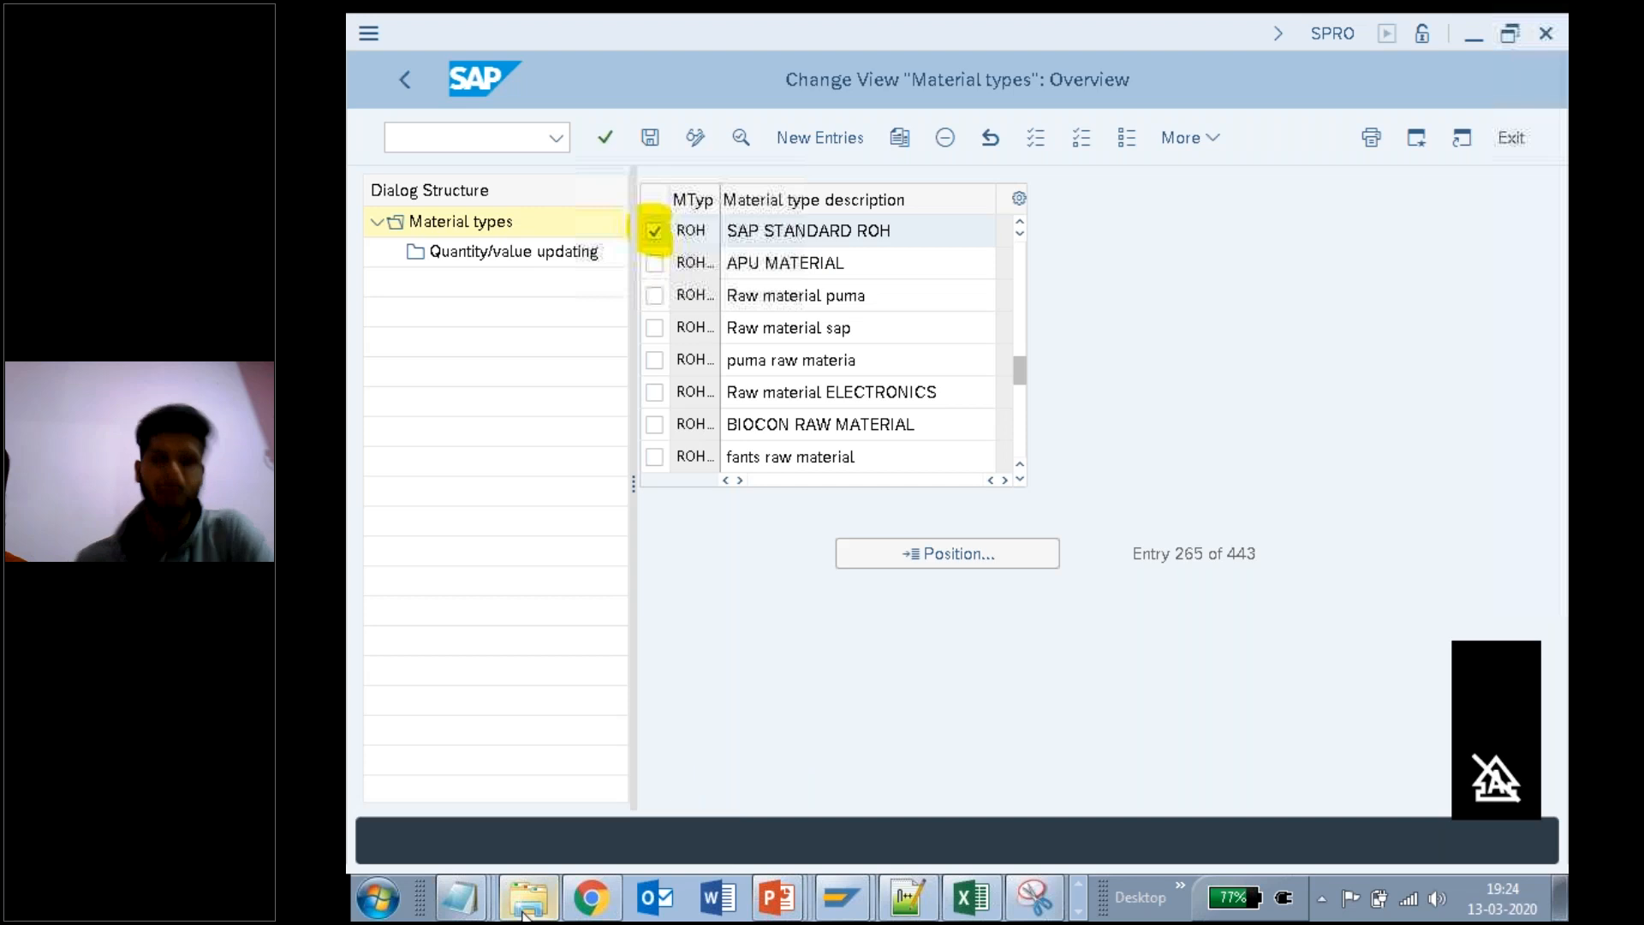
{"action": "left_click", "coordinate": [457, 842]}
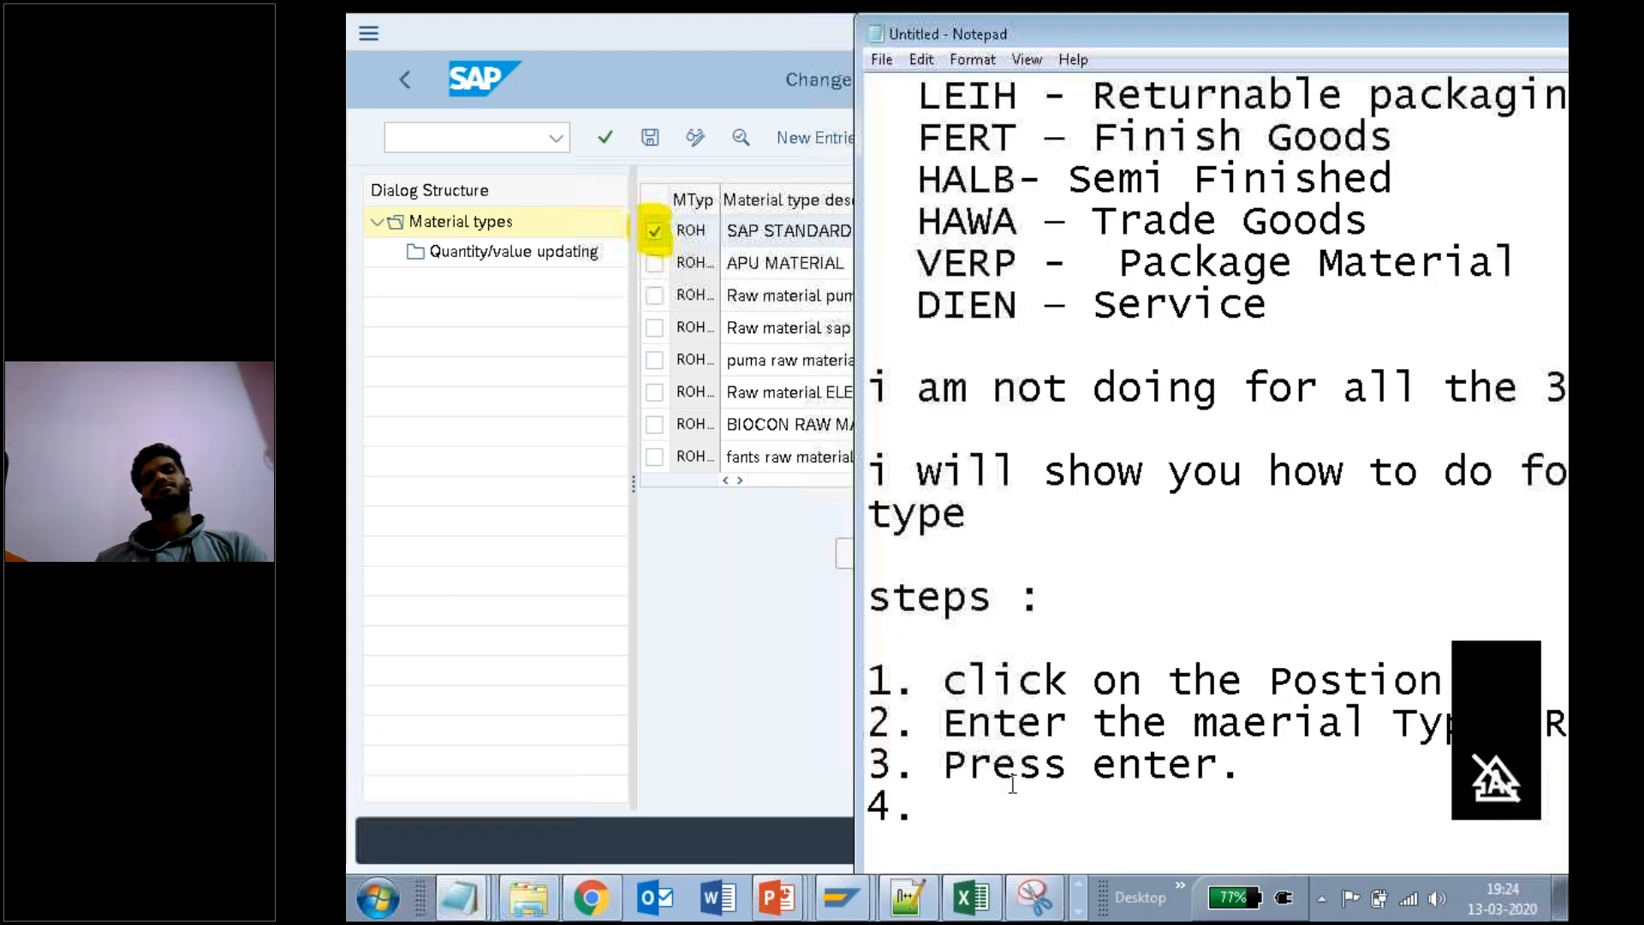
{"action": "type", "text": "select the"}
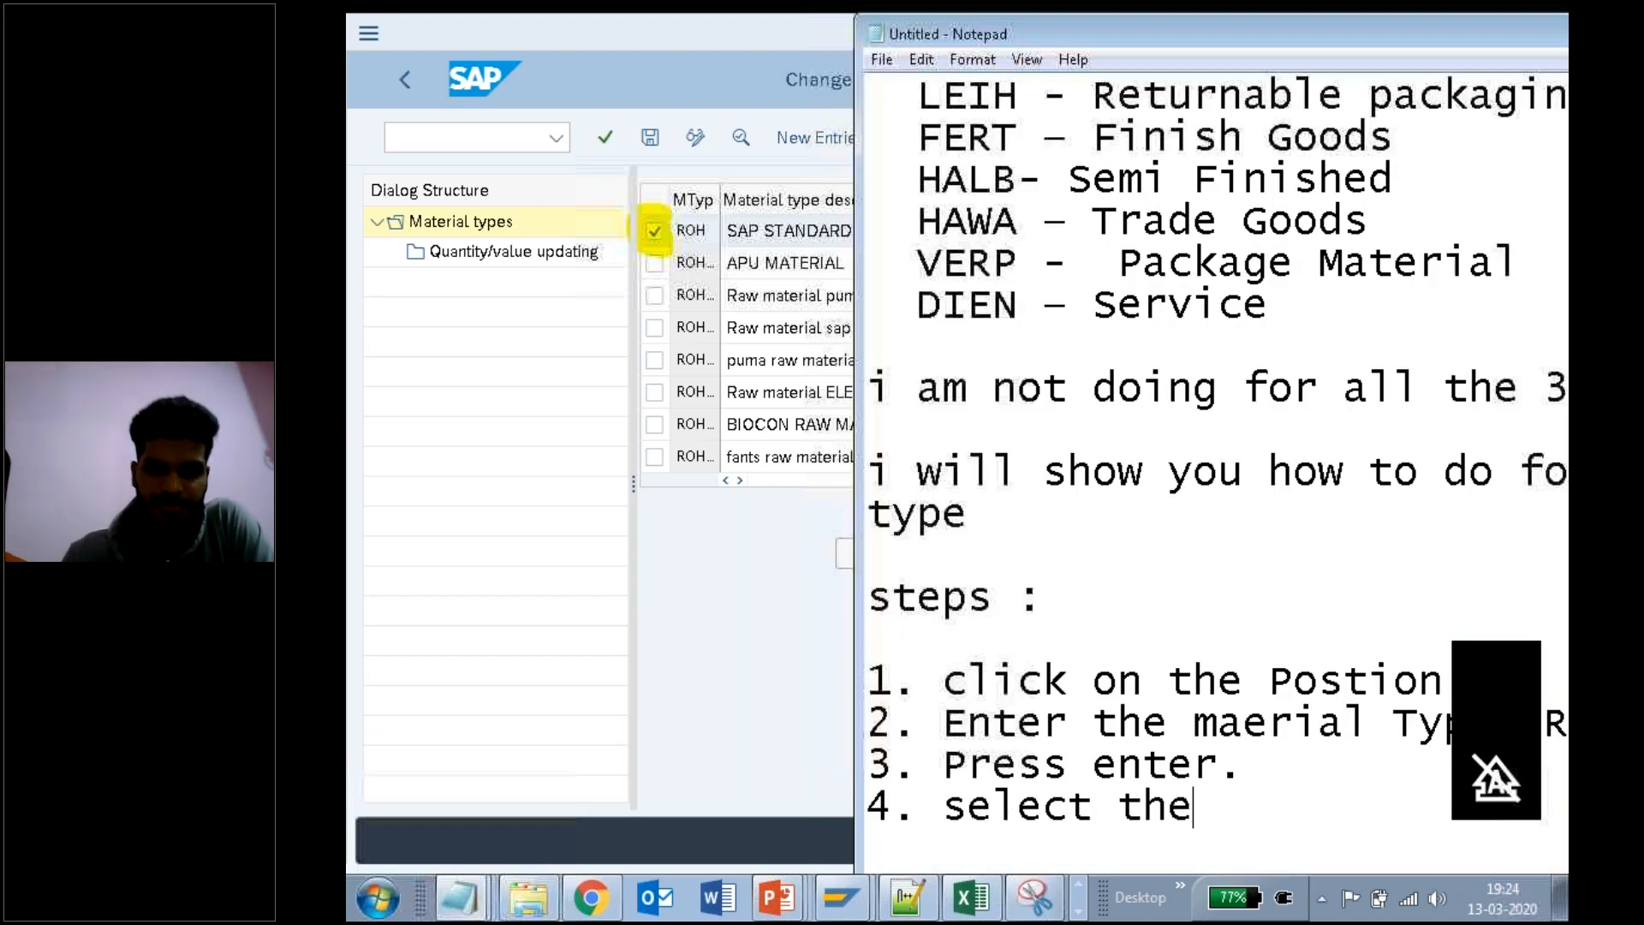
{"action": "type", "text": " checkb"}
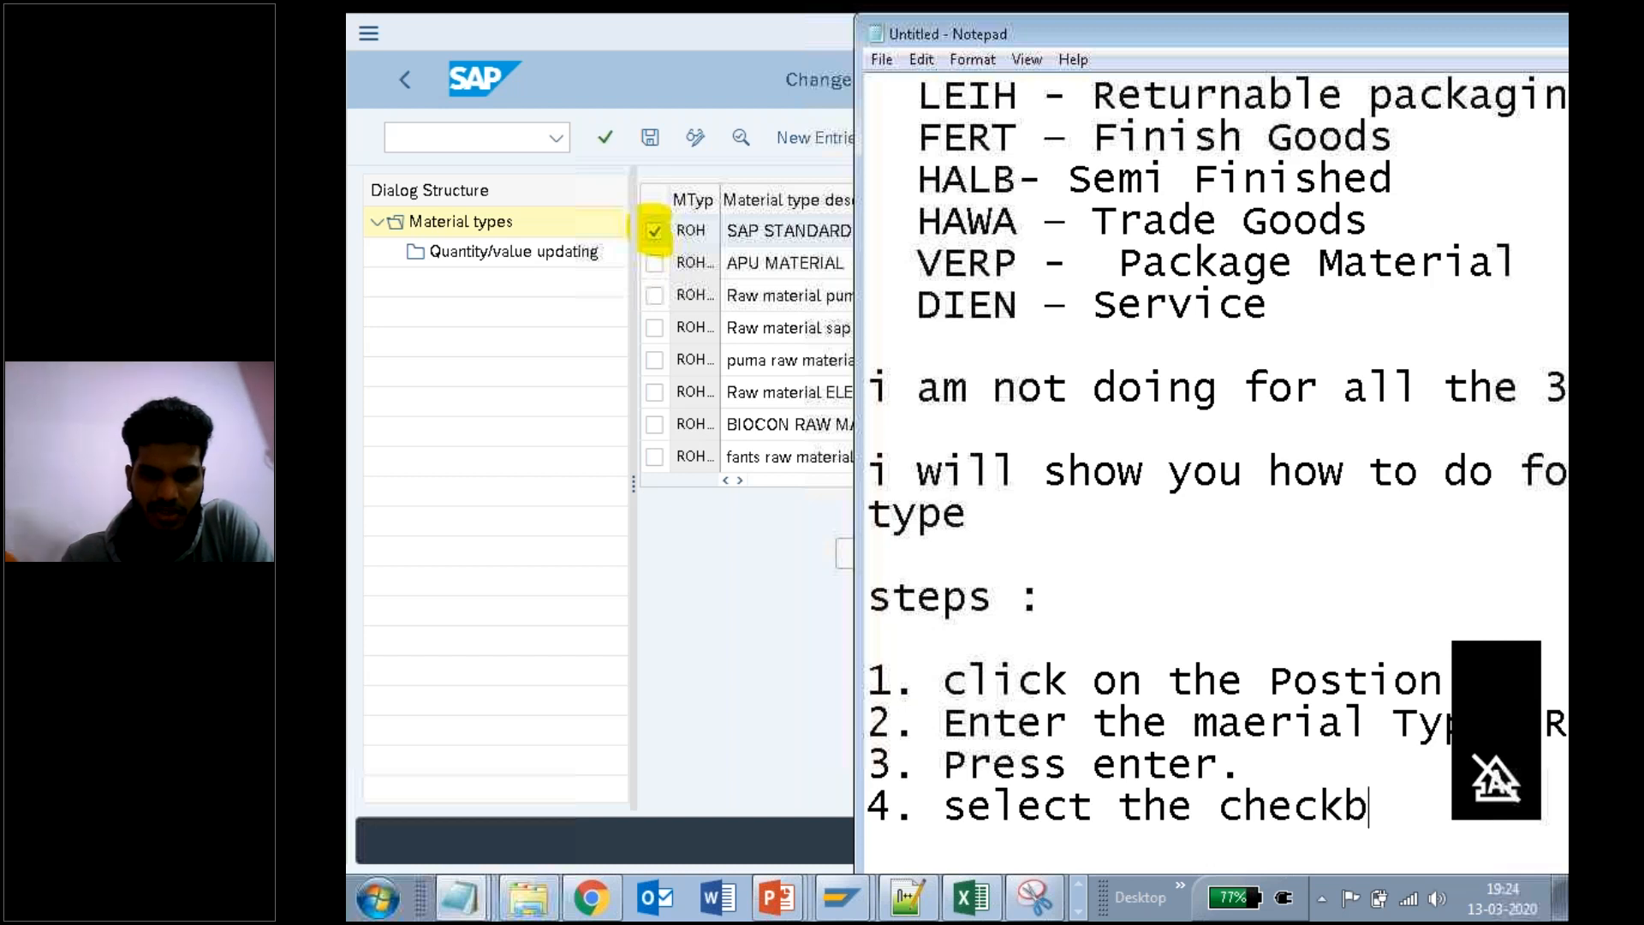
{"action": "type", "text": "ox o "}
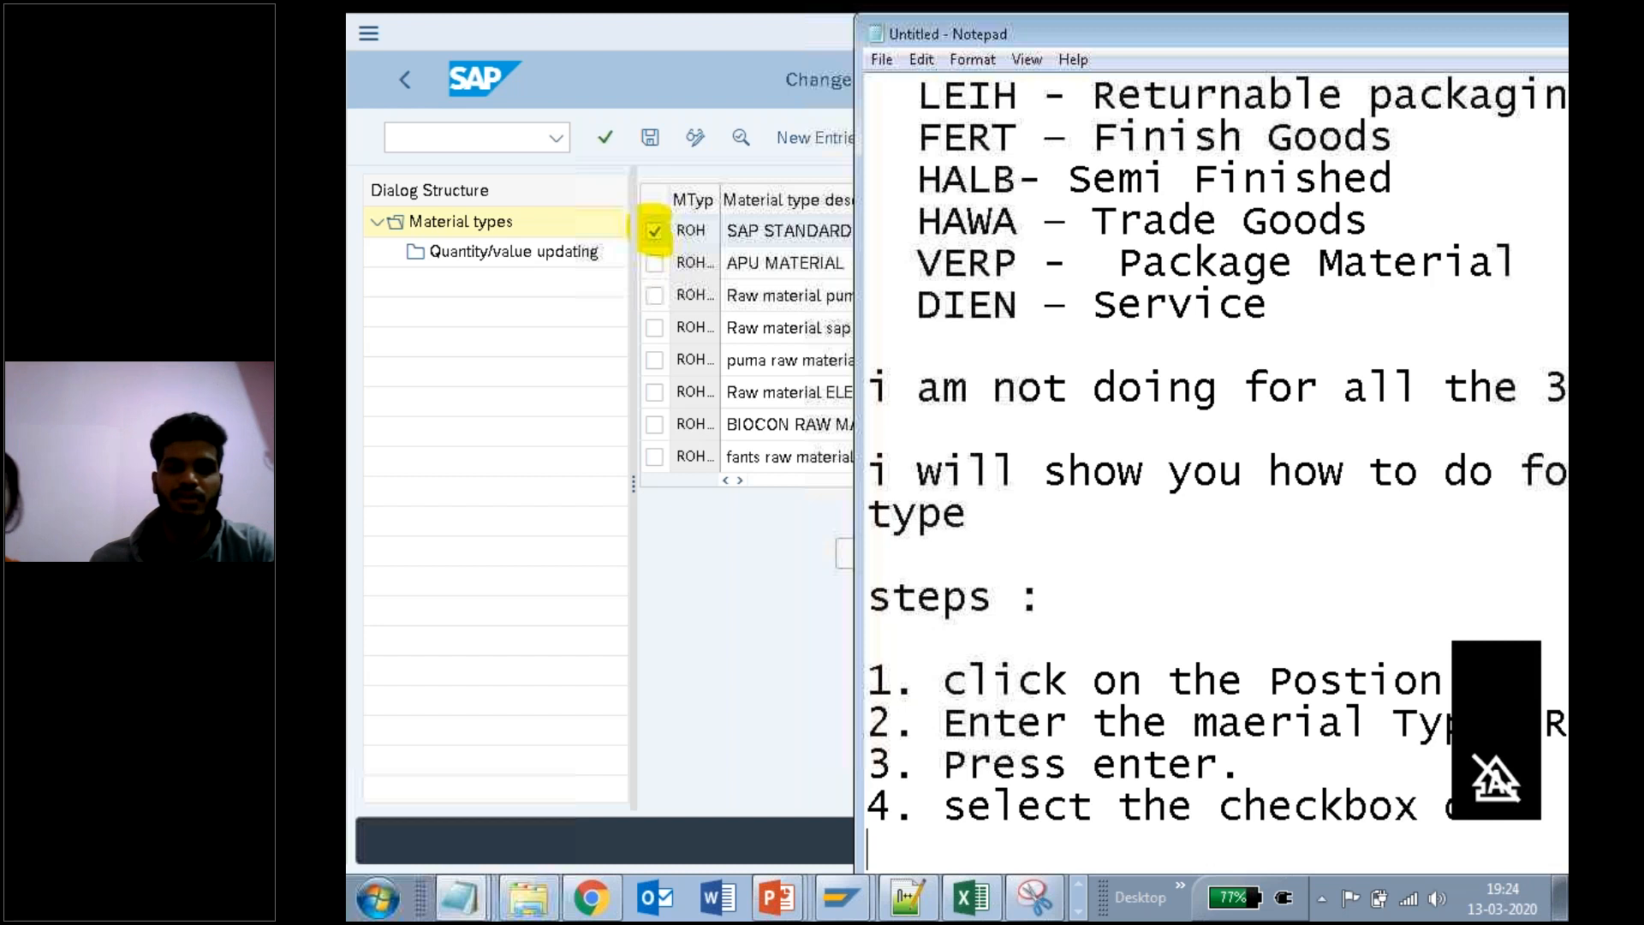
{"action": "type", "text": "5."}
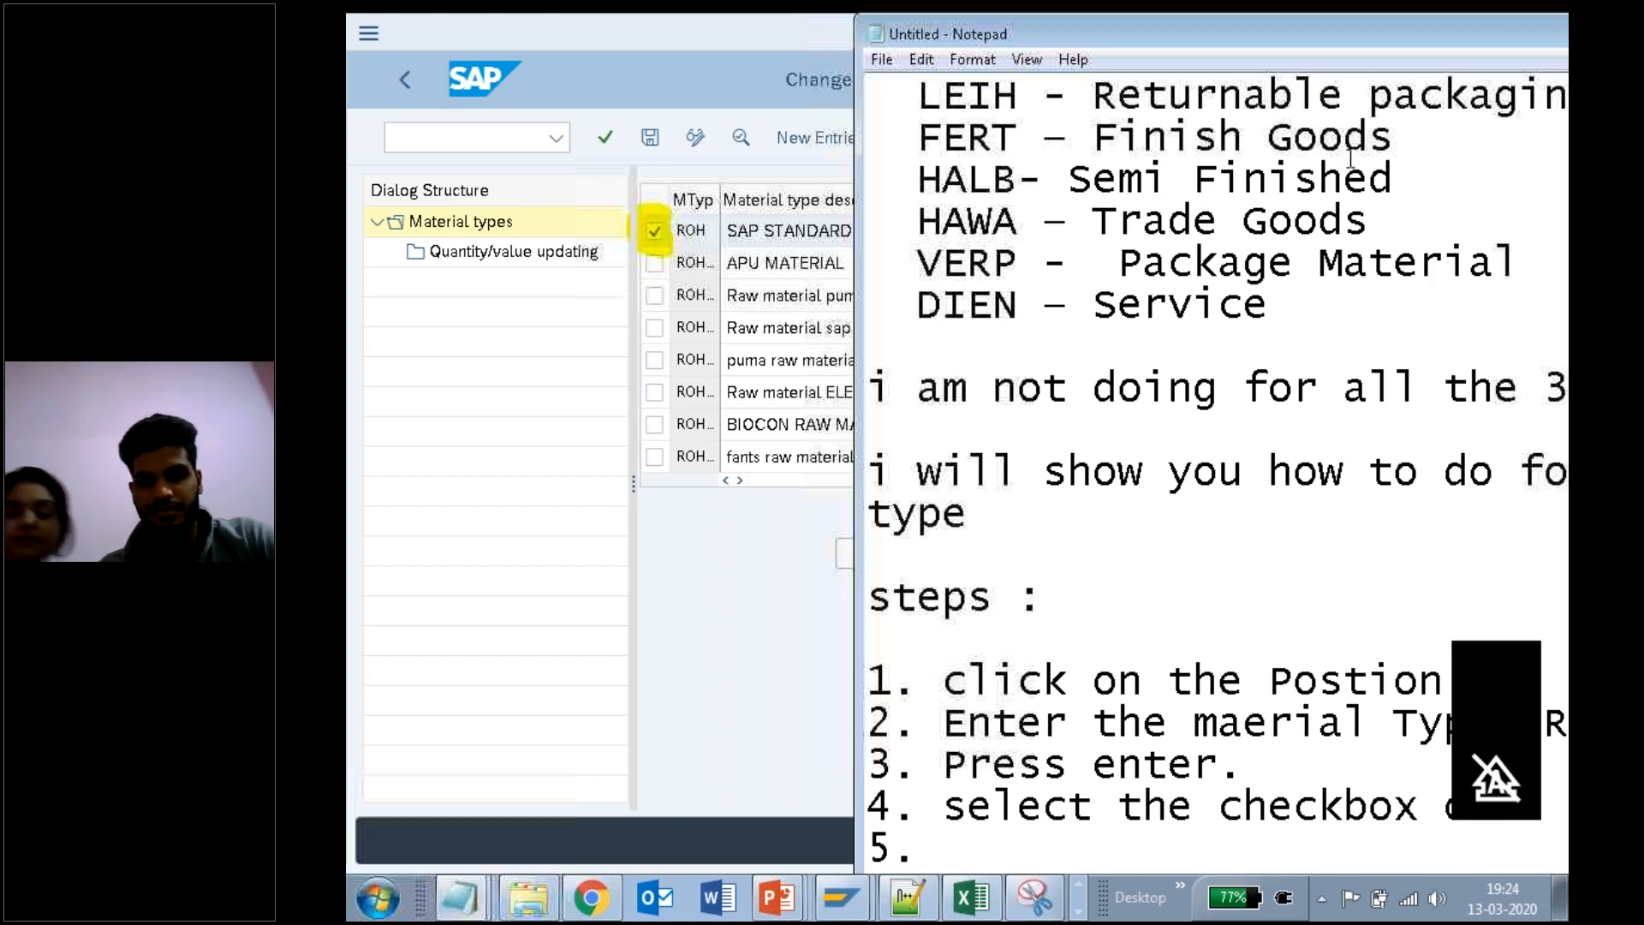
{"action": "left_click_drag", "start_coordinate": [1292, 47], "coordinate": [1133, 66]}
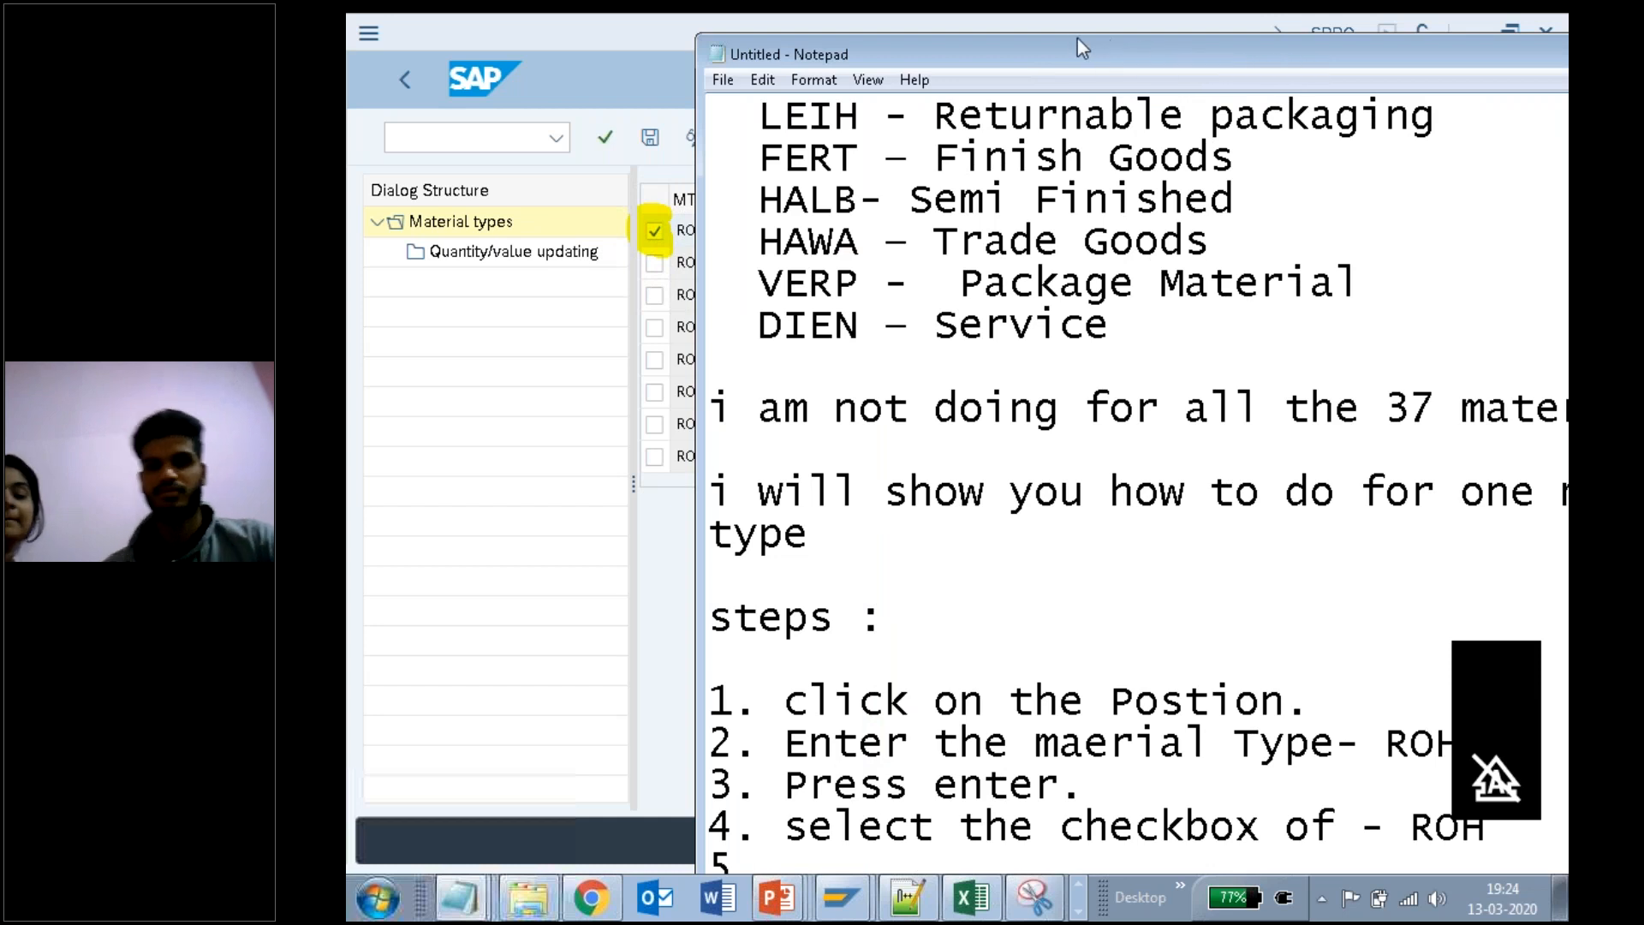
{"action": "left_click_drag", "start_coordinate": [1070, 38], "coordinate": [852, 16]}
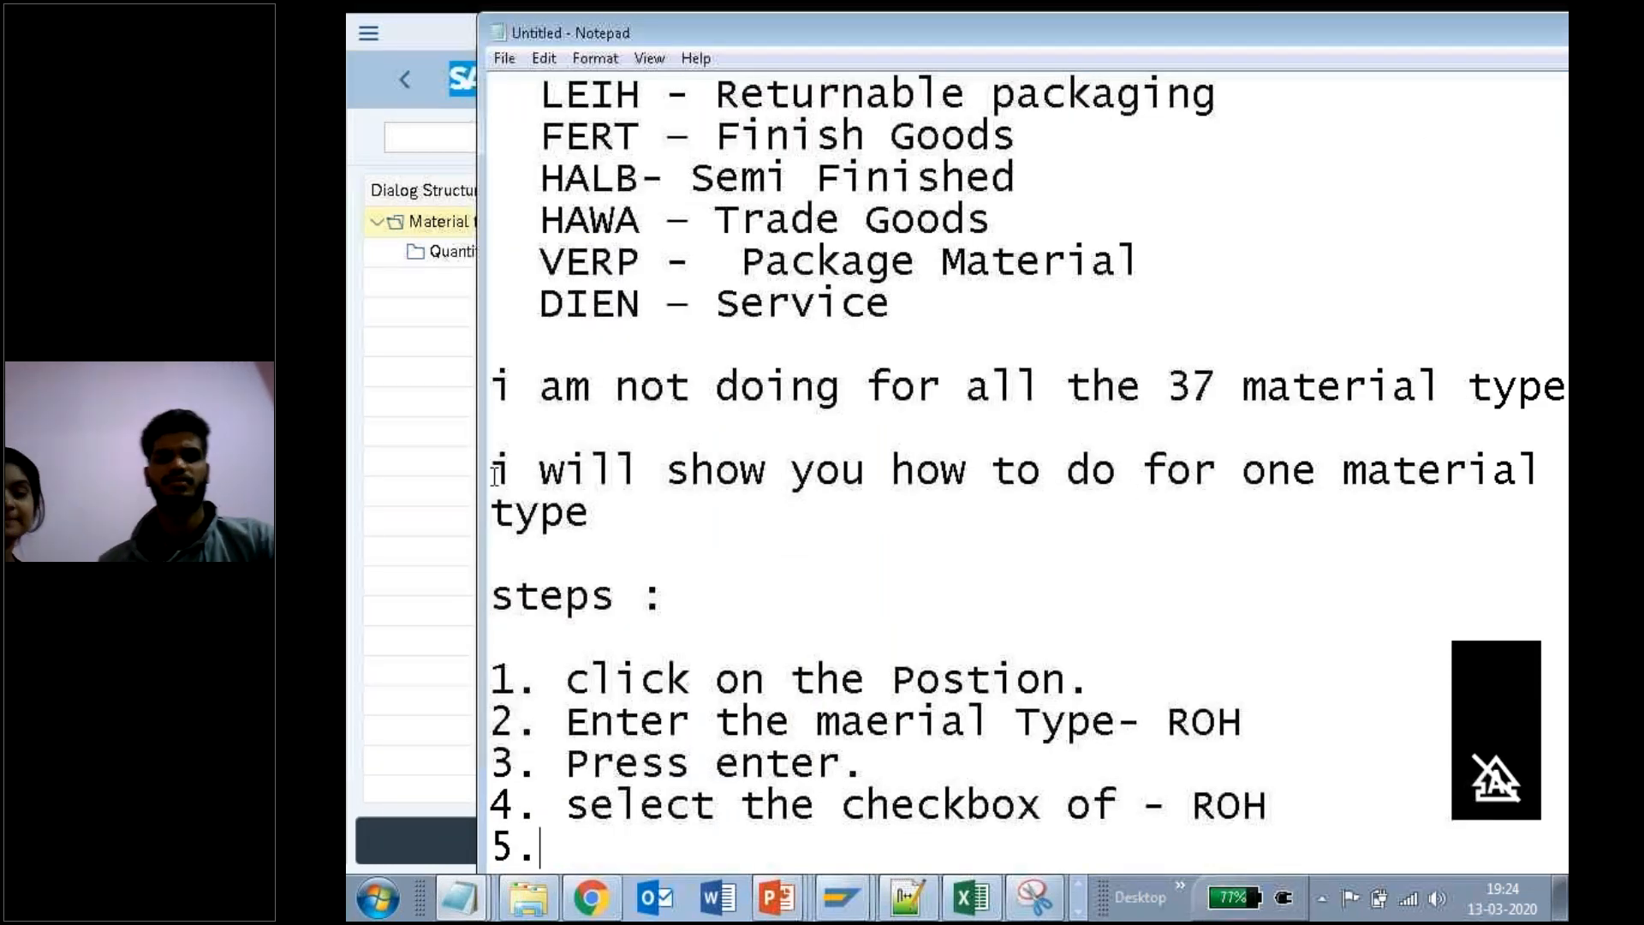
Step: Switch to the SAP Material types overview and point out the copy function for the selected ROH row
{"action": "left_click", "coordinate": [455, 557]}
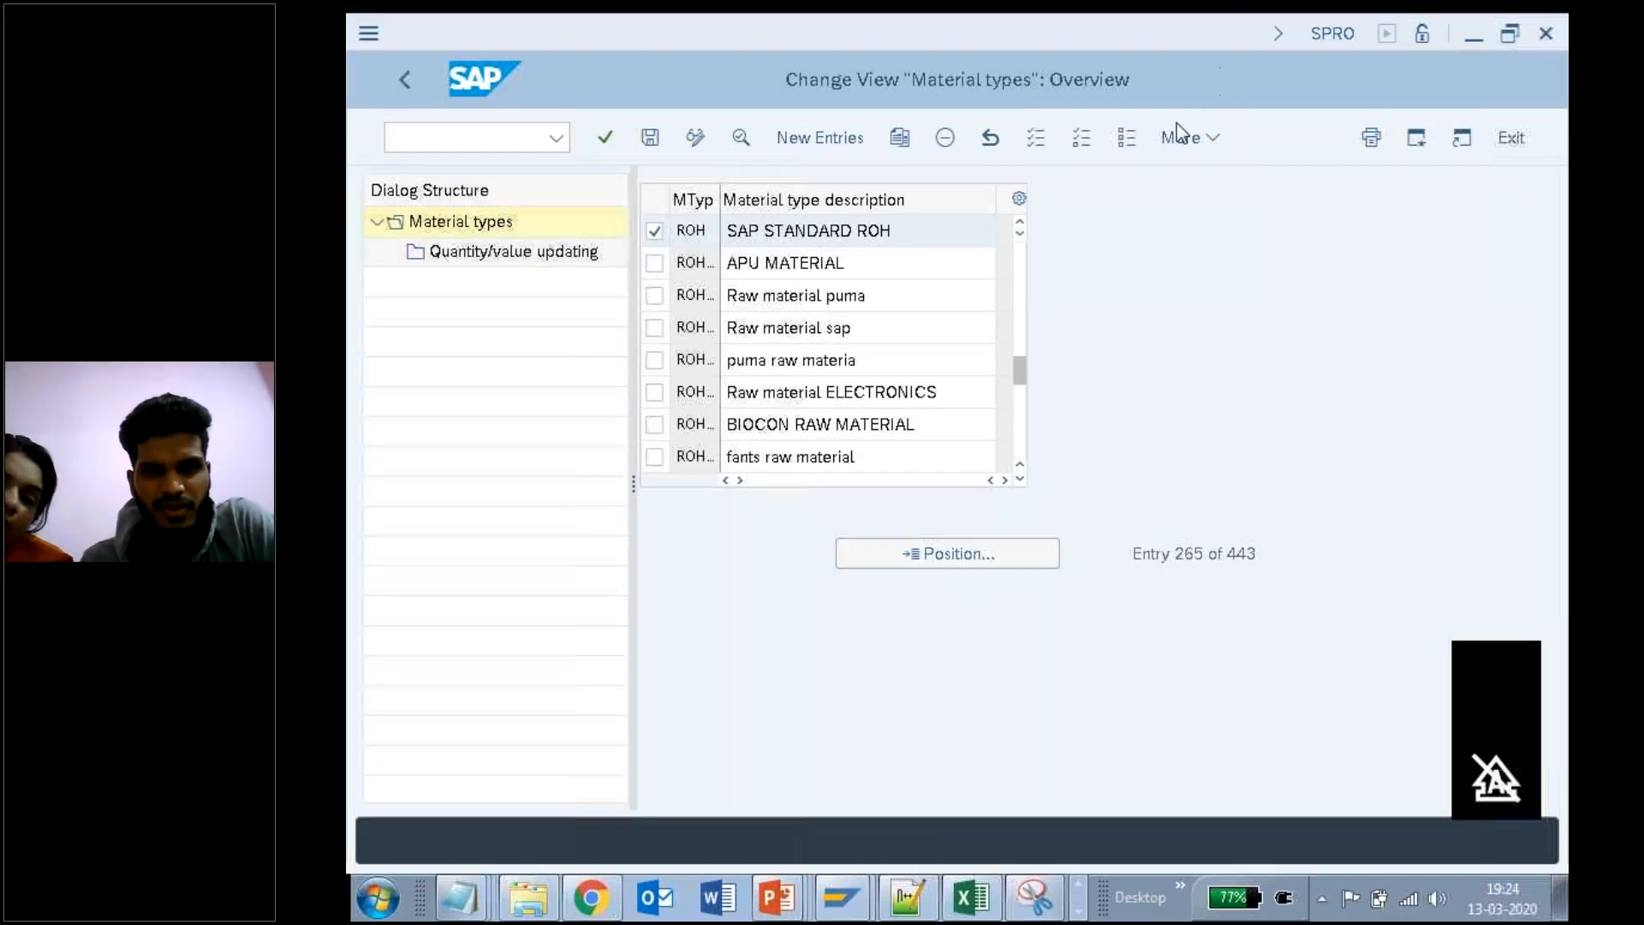
{"action": "mouse_move", "coordinate": [886, 125]}
{"action": "left_mouse_down"}
{"action": "mouse_move", "coordinate": [933, 163]}
{"action": "mouse_move", "coordinate": [893, 126]}
{"action": "left_mouse_up"}
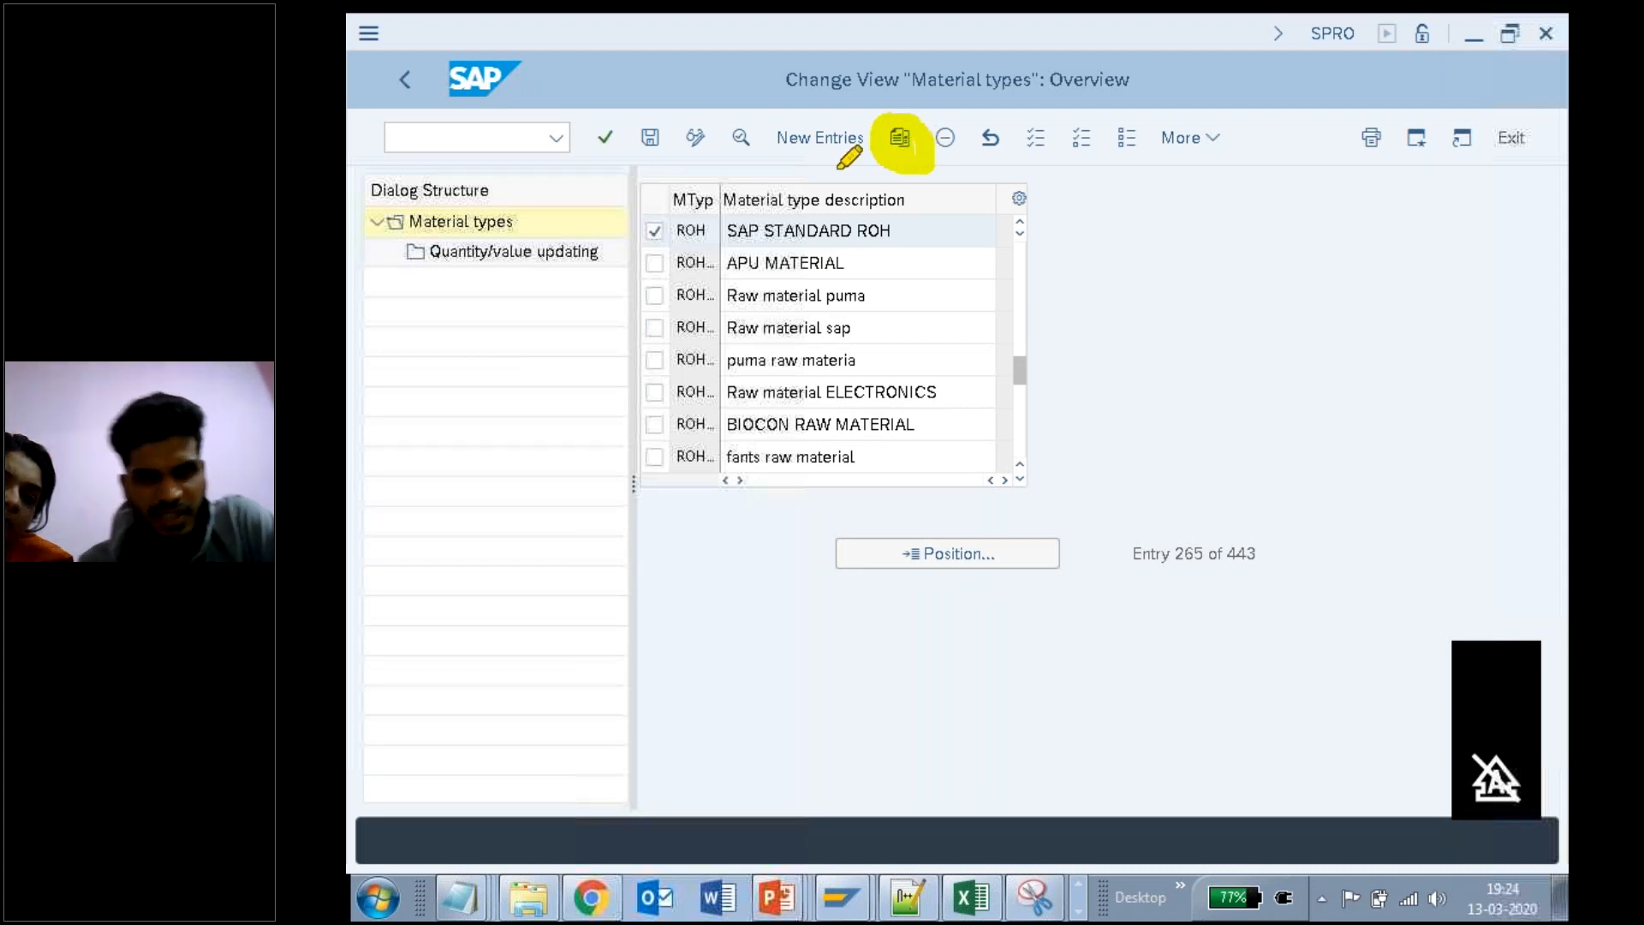
Step: Return to the notes and write instruction 5 as "click on Copy AS."
{"action": "left_click", "coordinate": [454, 911]}
{"action": "left_click", "coordinate": [632, 833]}
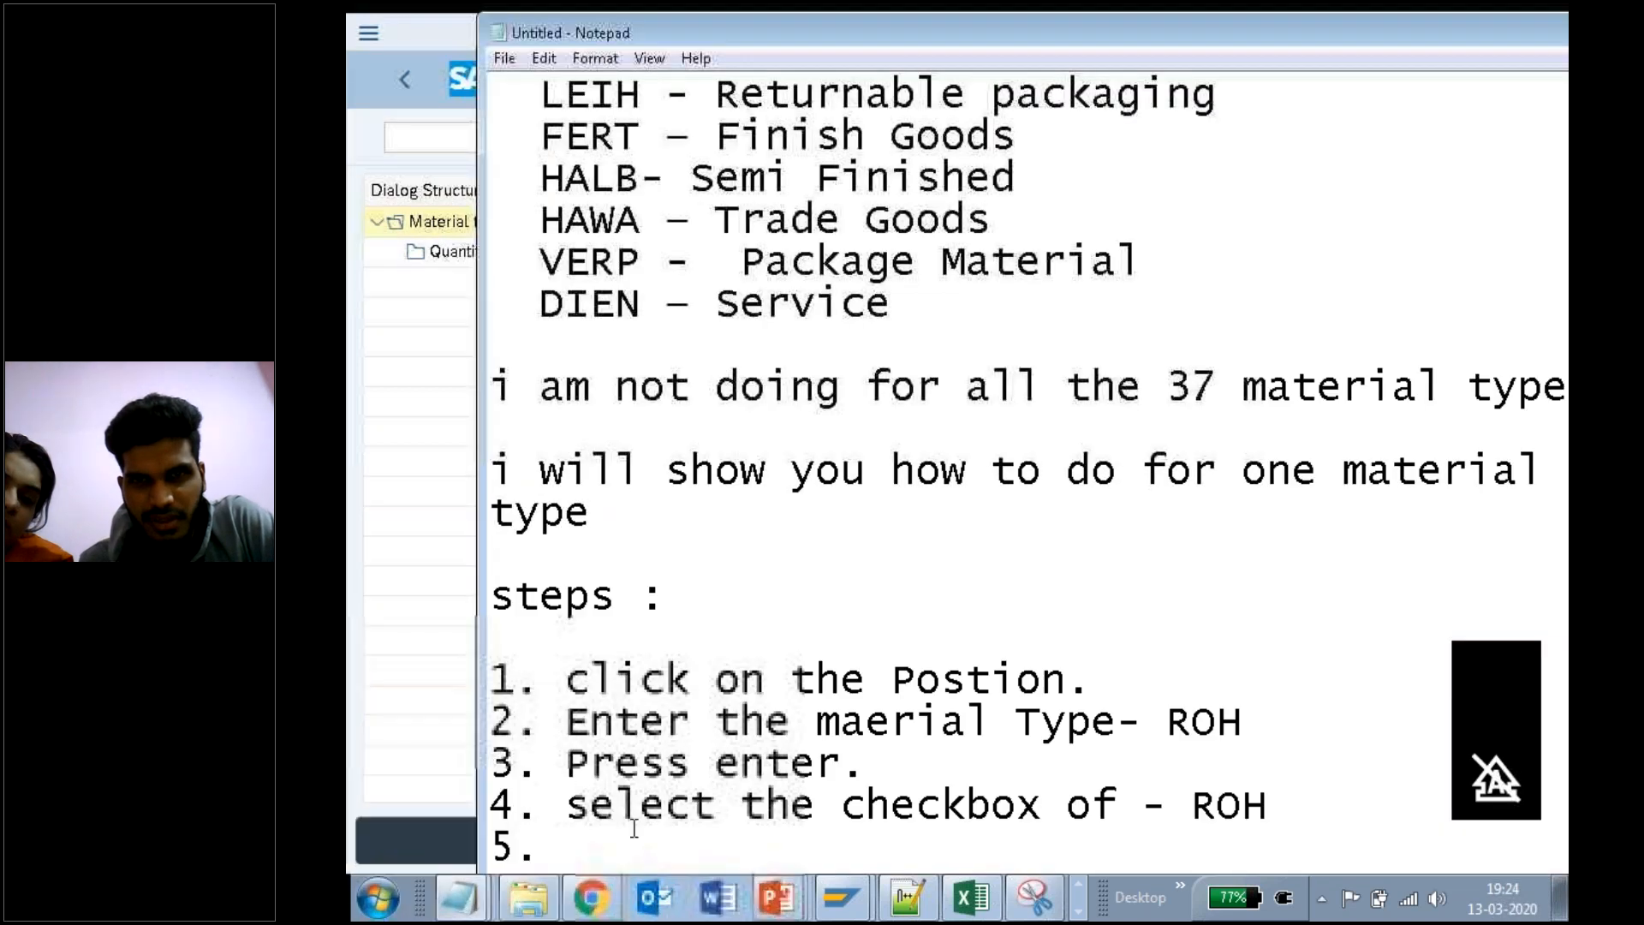
{"action": "type", "text": "c"}
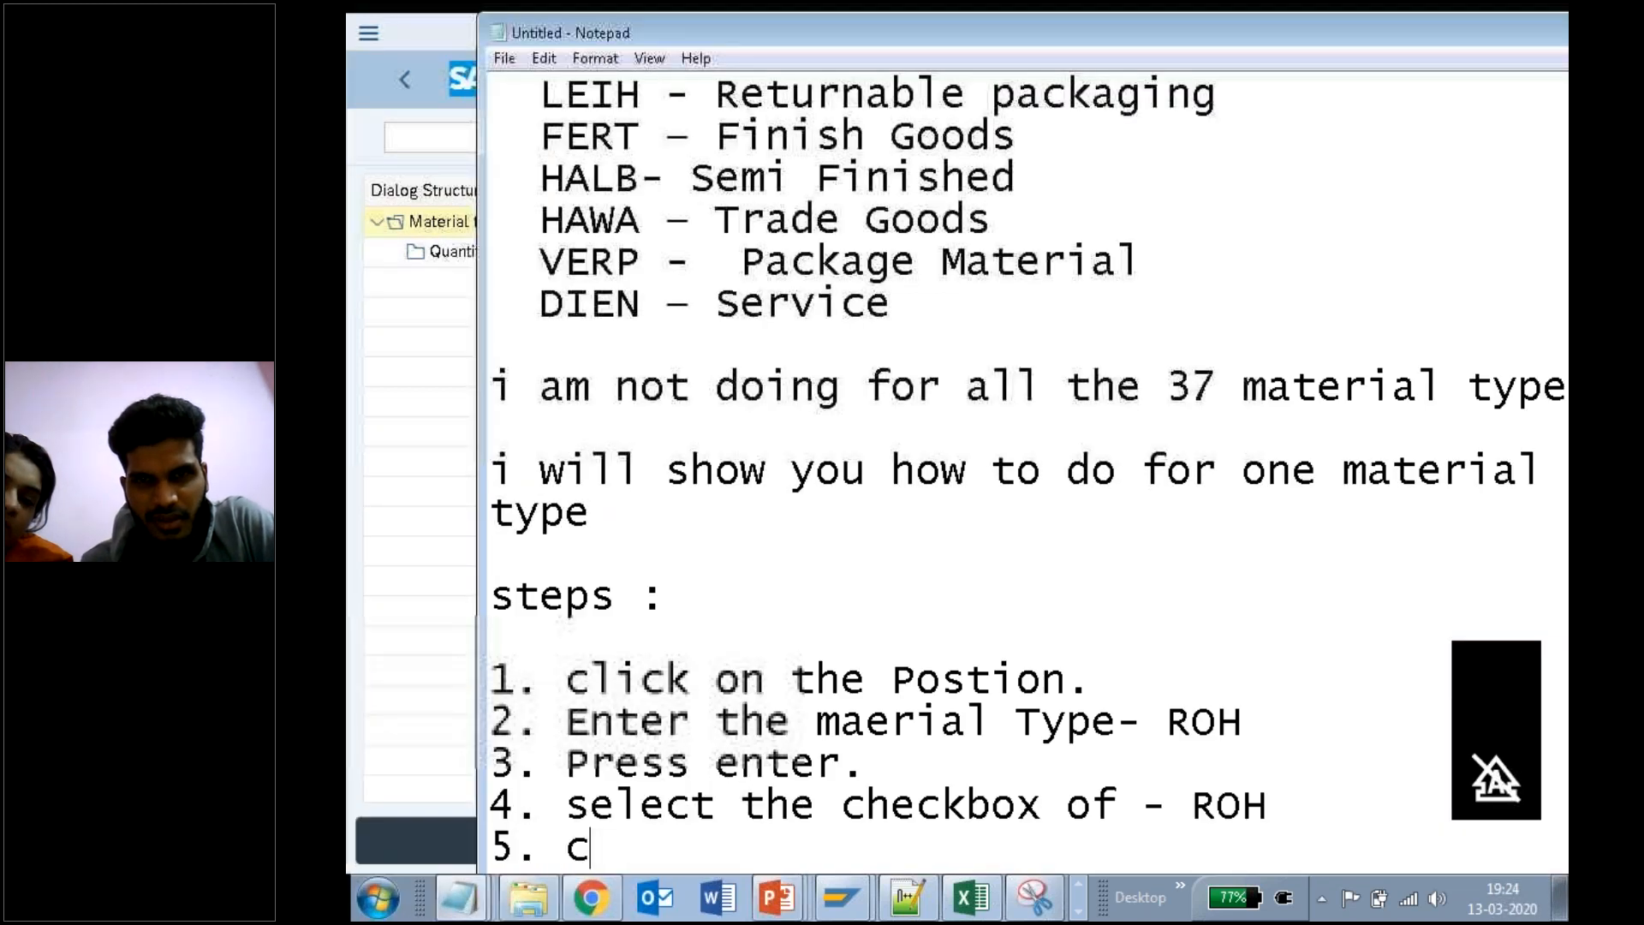
{"action": "type", "text": "likc o"}
{"action": "key", "text": "BackSpace"}
{"action": "key", "text": "BackSpace"}
{"action": "key", "text": "BackSpace"}
{"action": "key", "text": "BackSpace"}
{"action": "type", "text": "cl"}
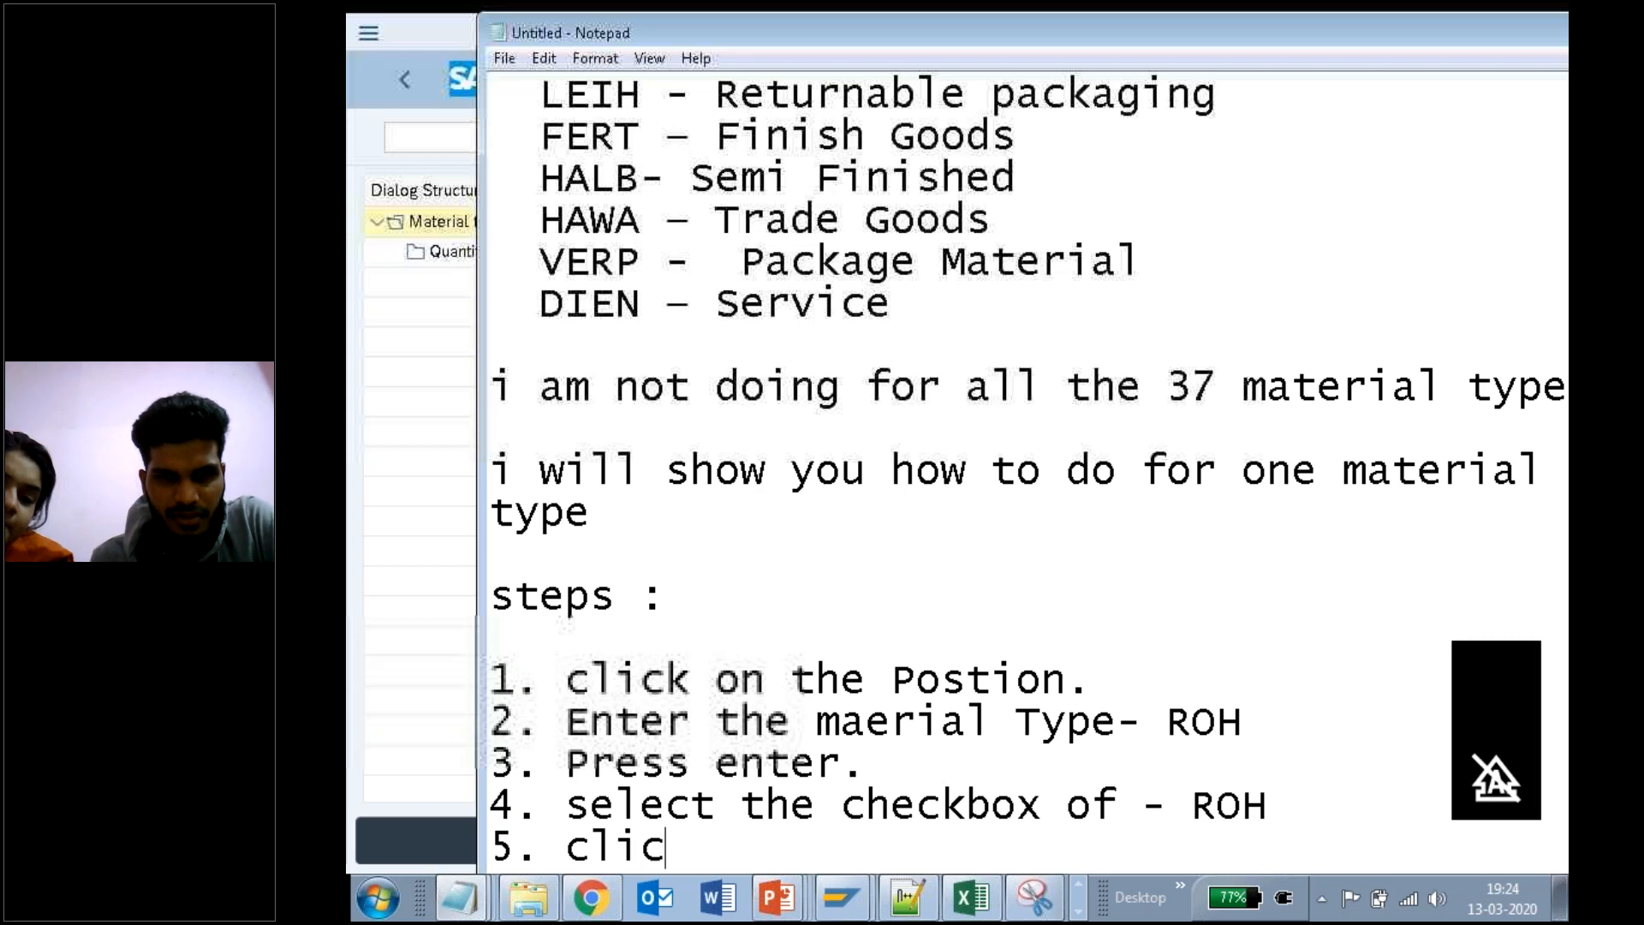
{"action": "key", "text": "BackSpace"}
{"action": "type", "text": "k on  "}
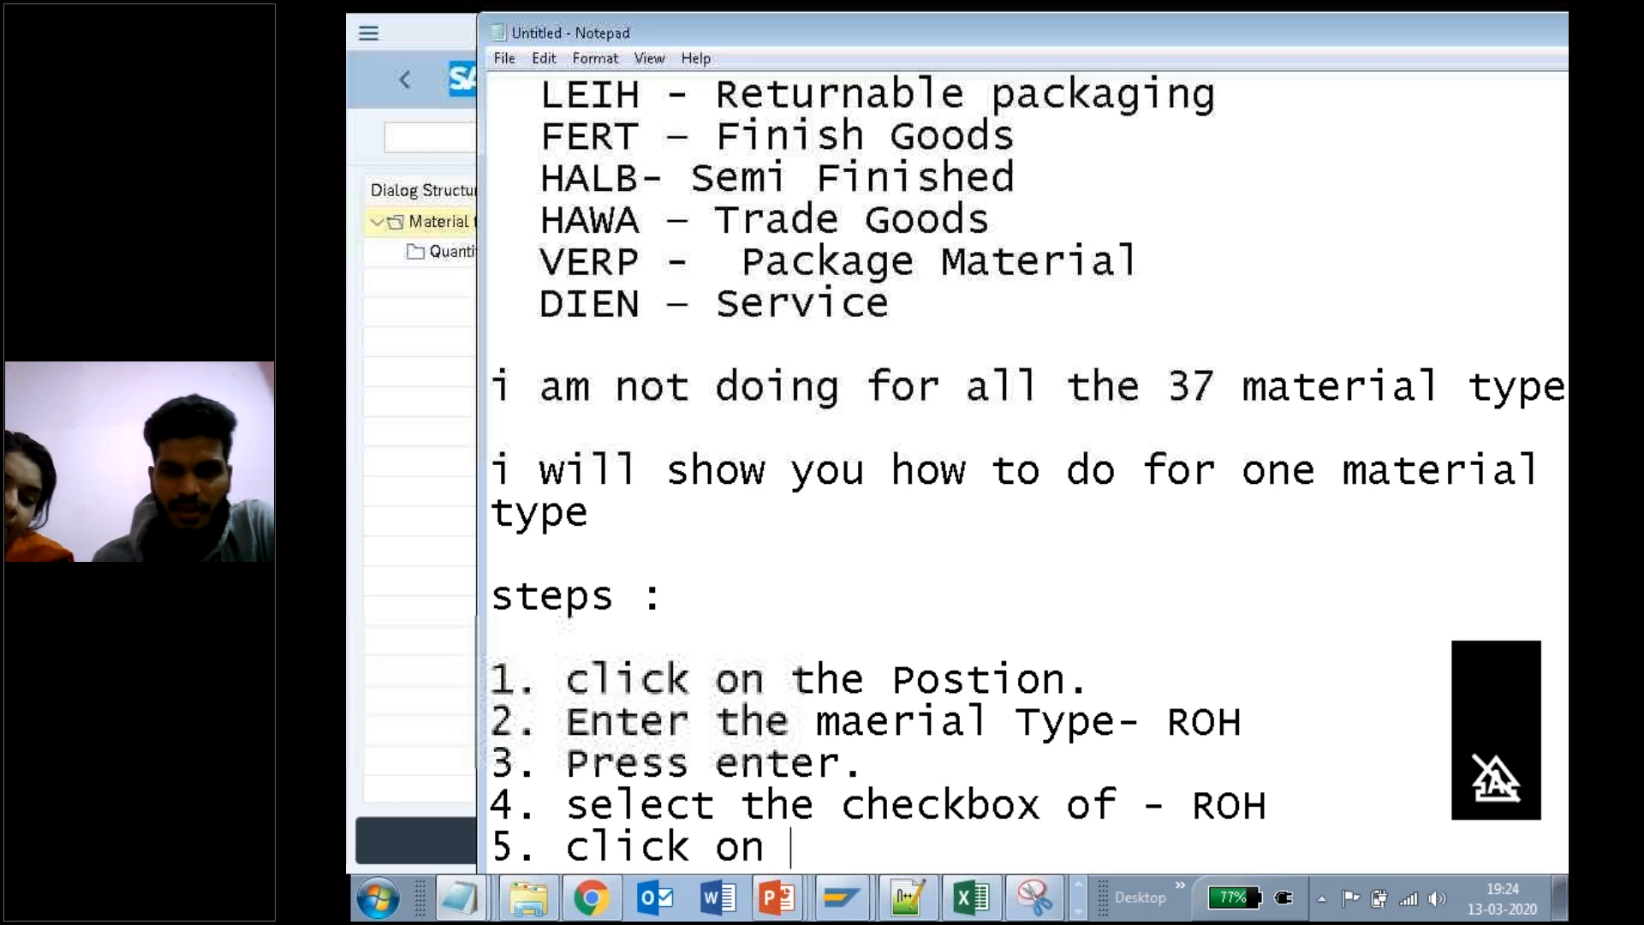
{"action": "type", "text": "Copy A"}
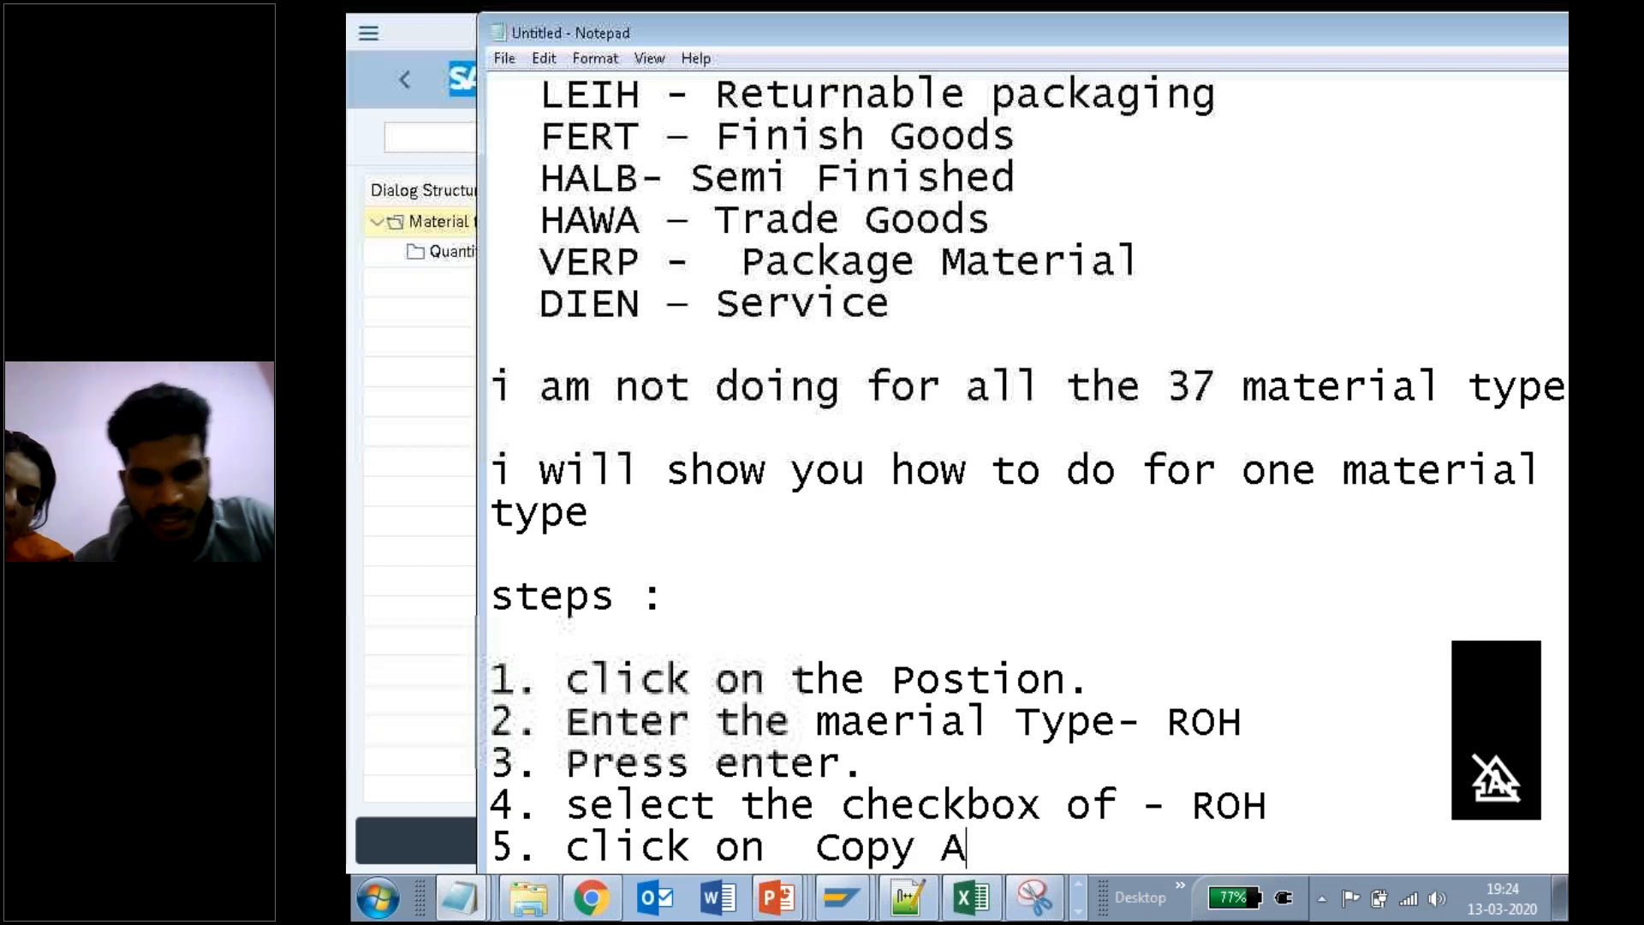
{"action": "type", "text": "S."}
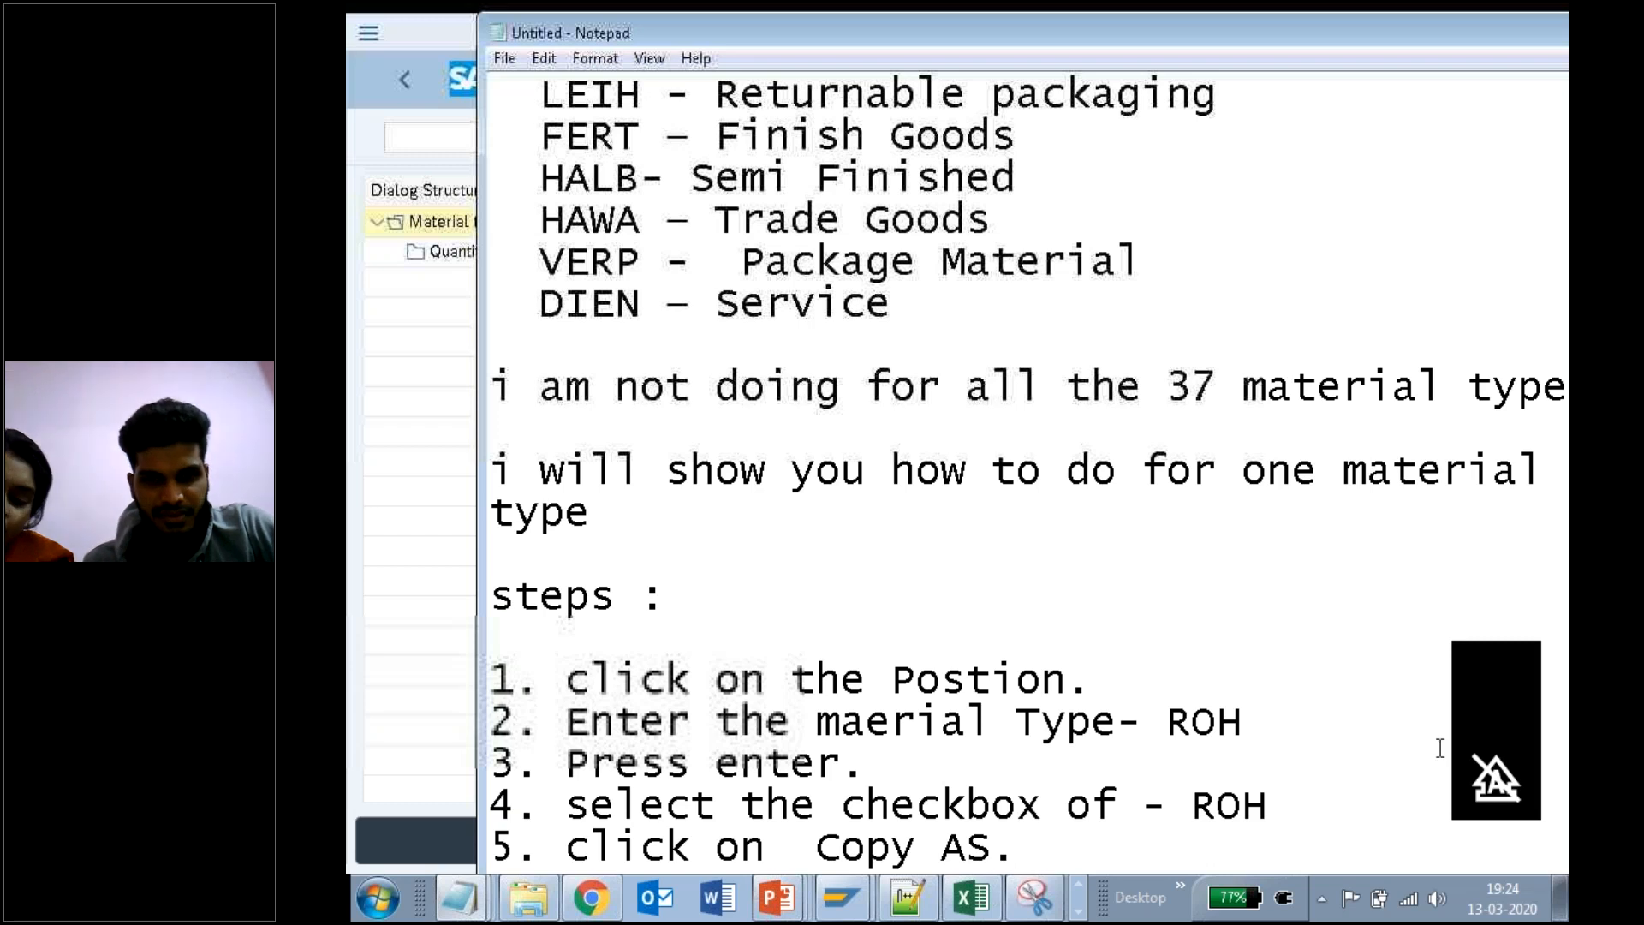
Step: Shift the notes window down, reduce the SAP window from full screen, and resize it to keep the material types list and Copy As function accessible
{"action": "left_click_drag", "start_coordinate": [1334, 32], "coordinate": [1241, 192]}
{"action": "left_click", "coordinate": [1268, 103]}
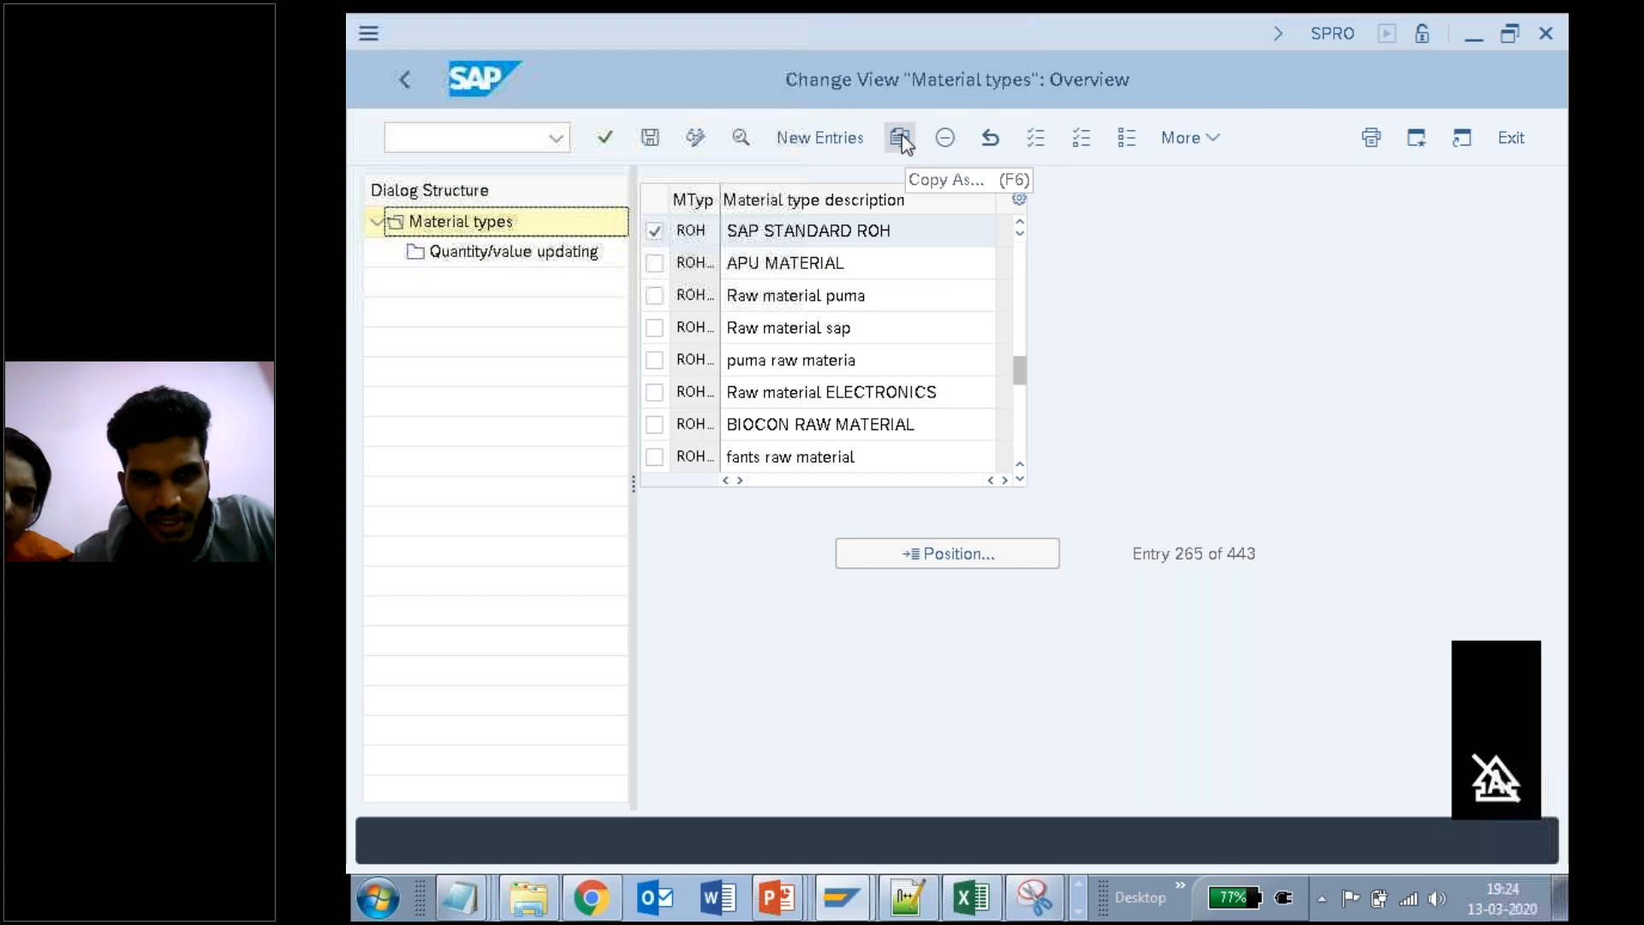
{"action": "left_click", "coordinate": [1534, 40]}
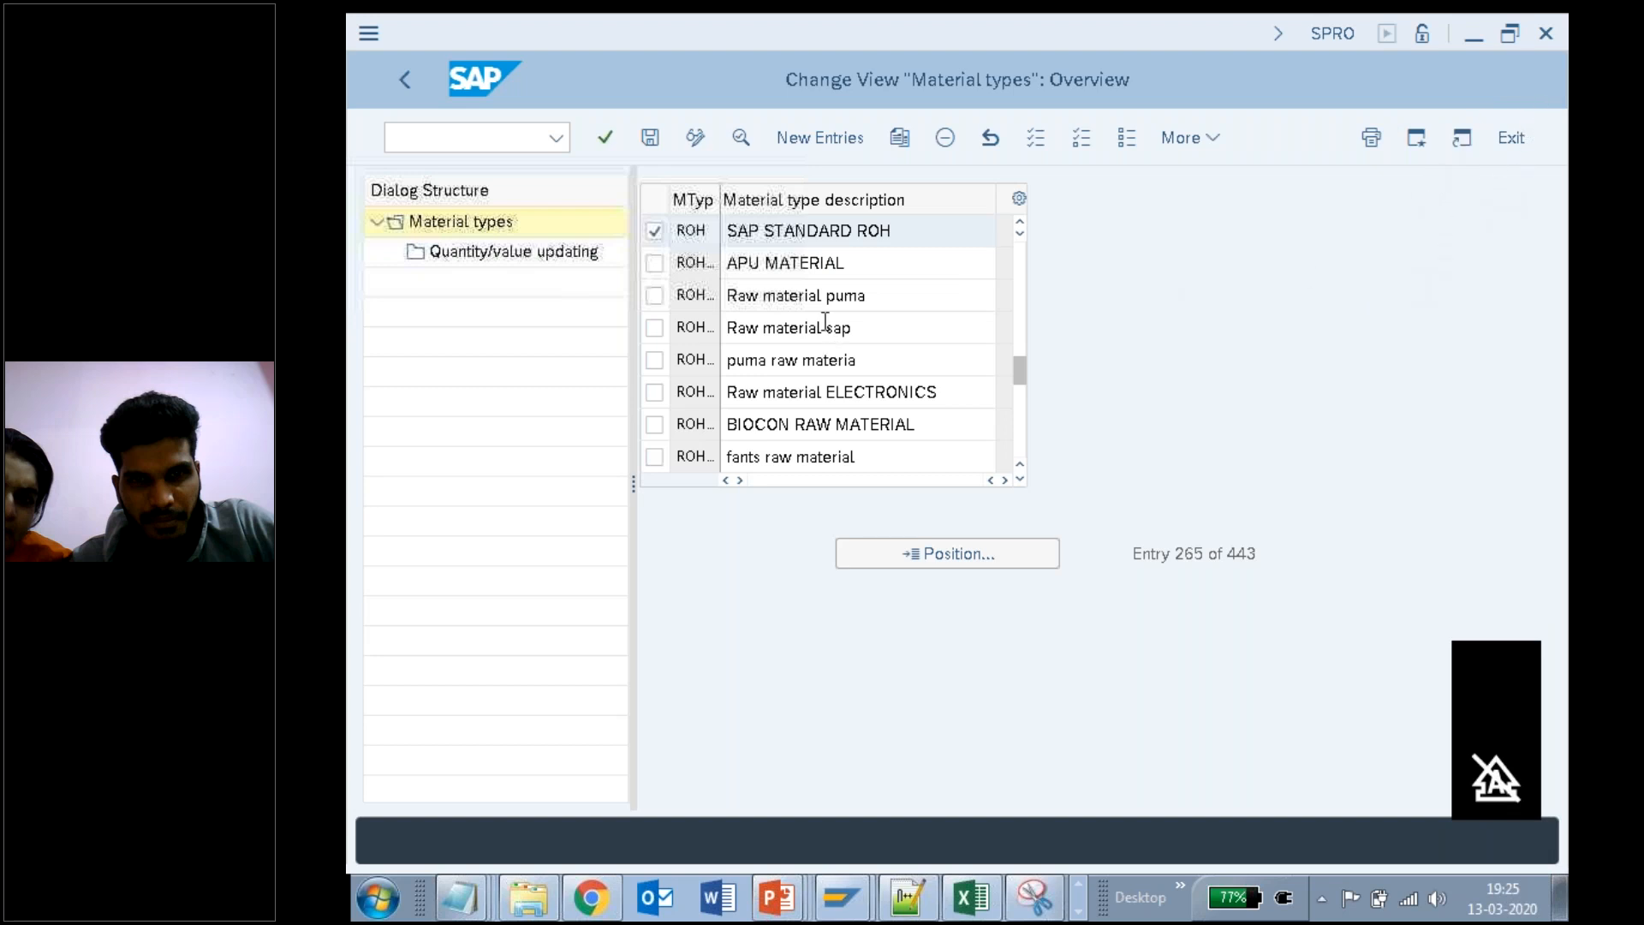
{"action": "left_click", "coordinate": [562, 35]}
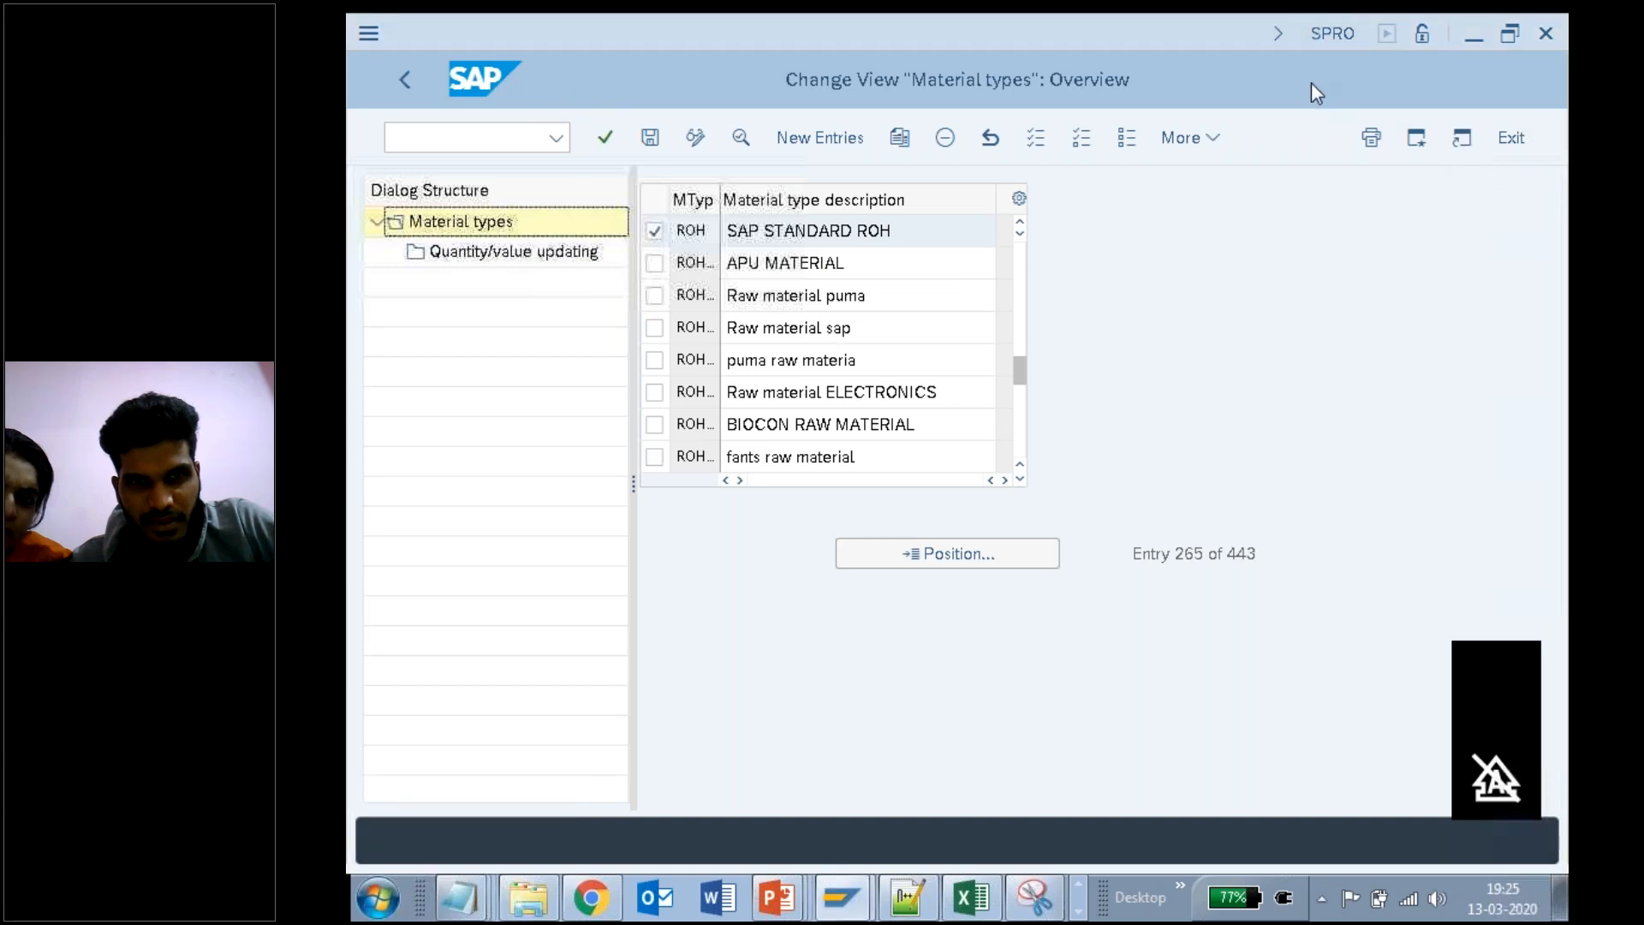
{"action": "left_click", "coordinate": [1152, 103]}
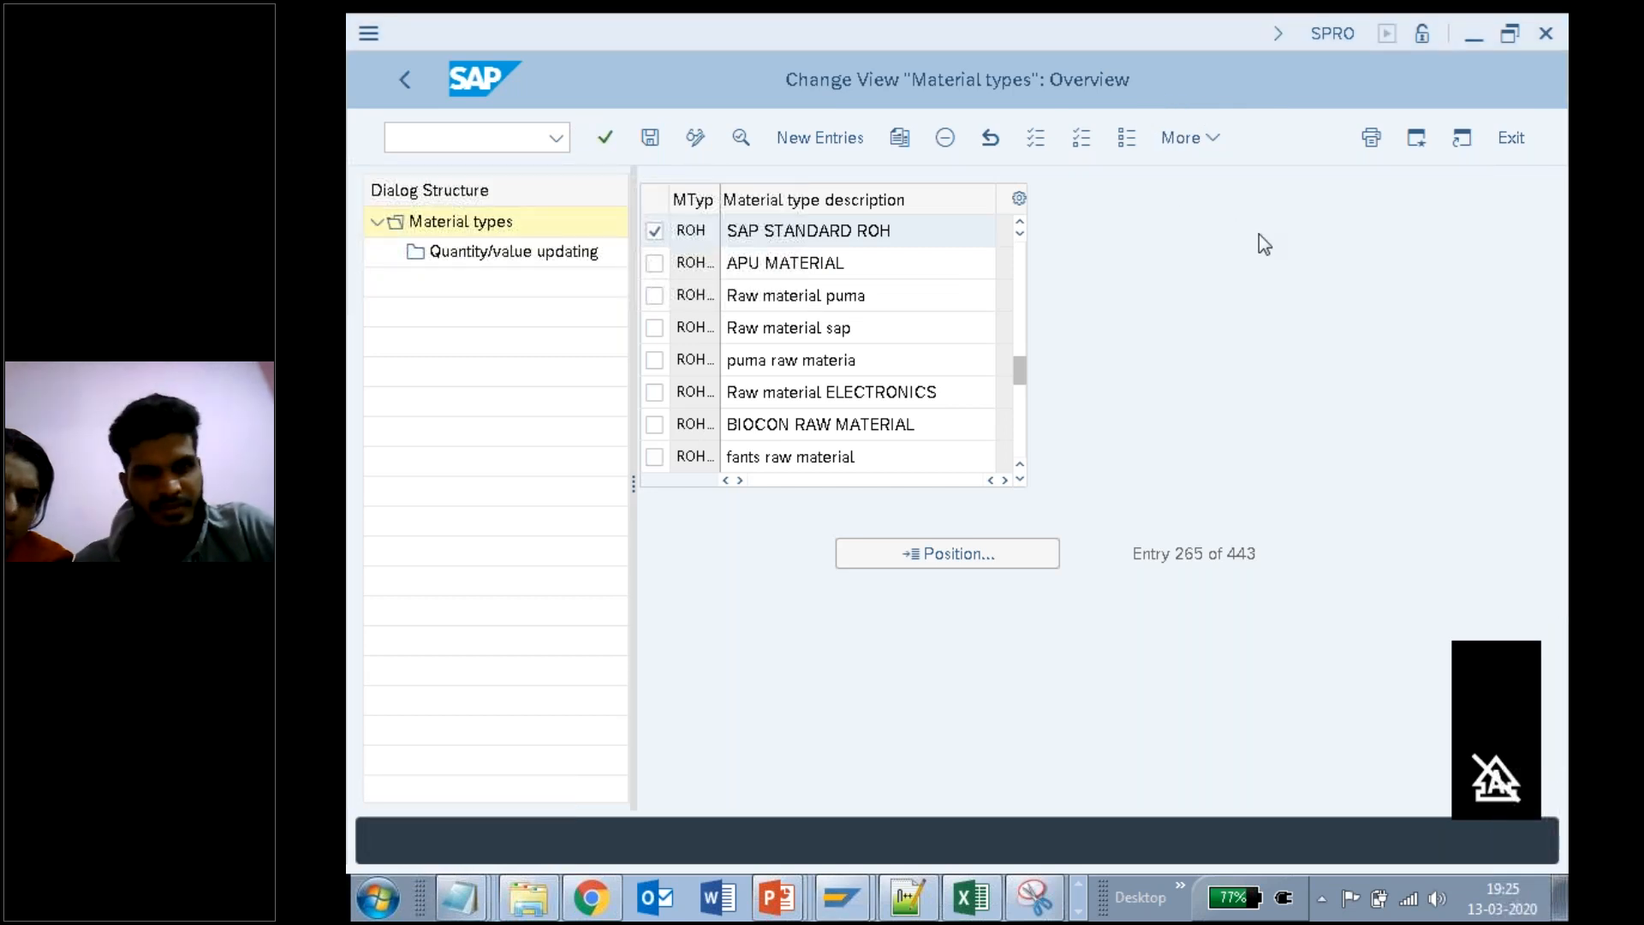
{"action": "left_click", "coordinate": [568, 34]}
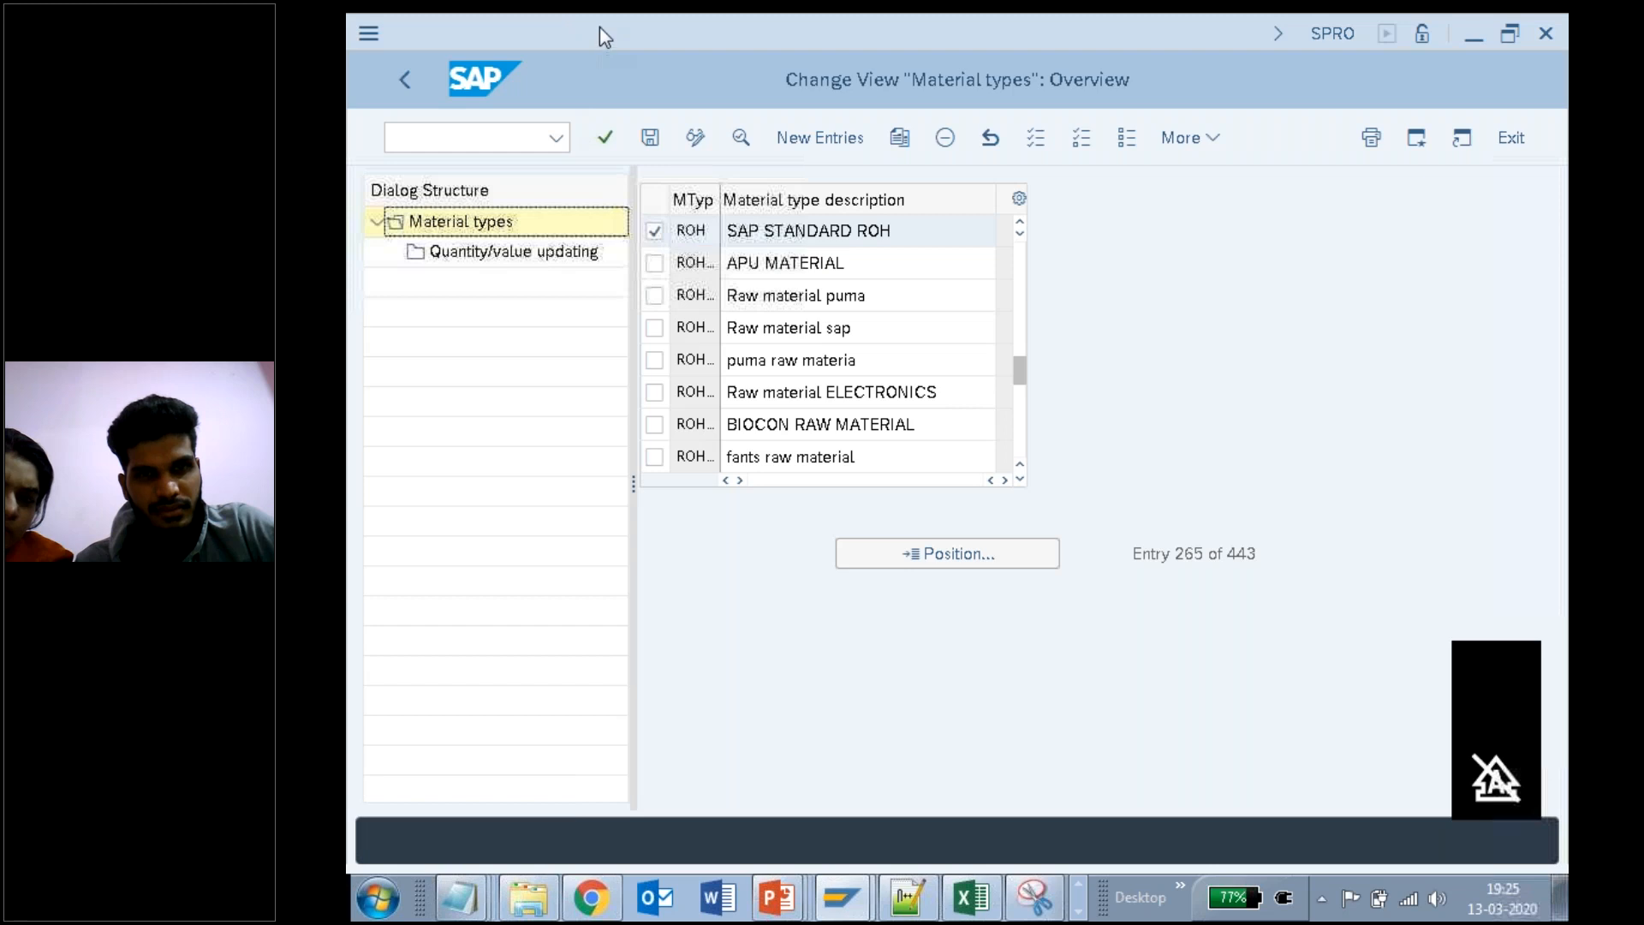
{"action": "double_click", "coordinate": [599, 28]}
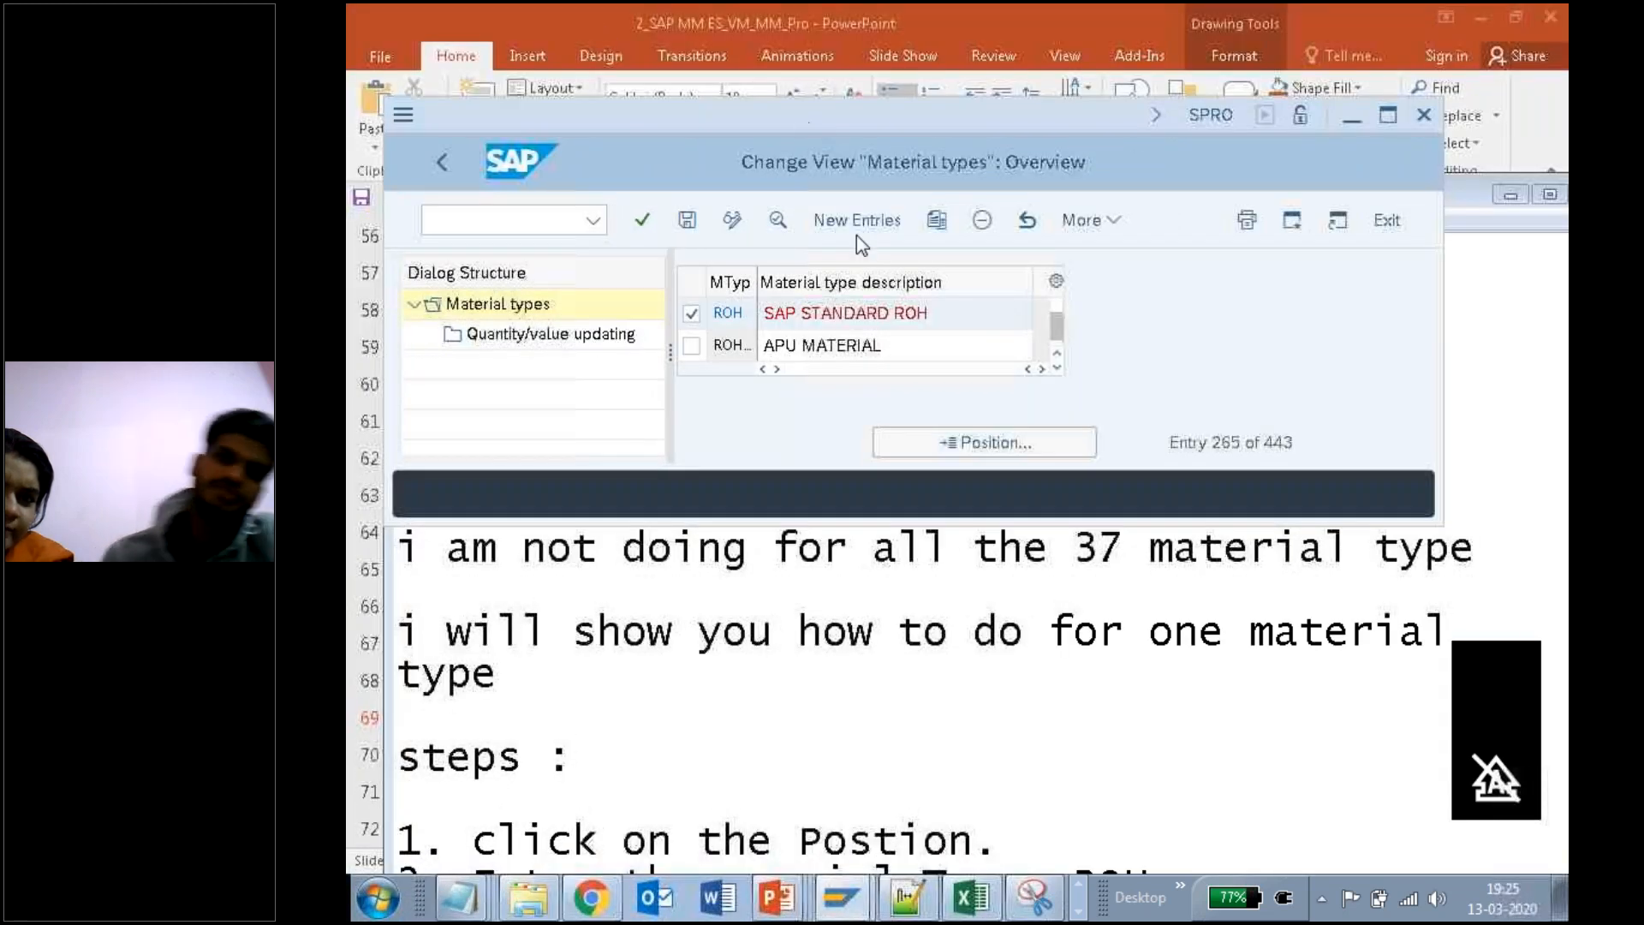
{"action": "left_click_drag", "start_coordinate": [921, 797], "coordinate": [922, 848]}
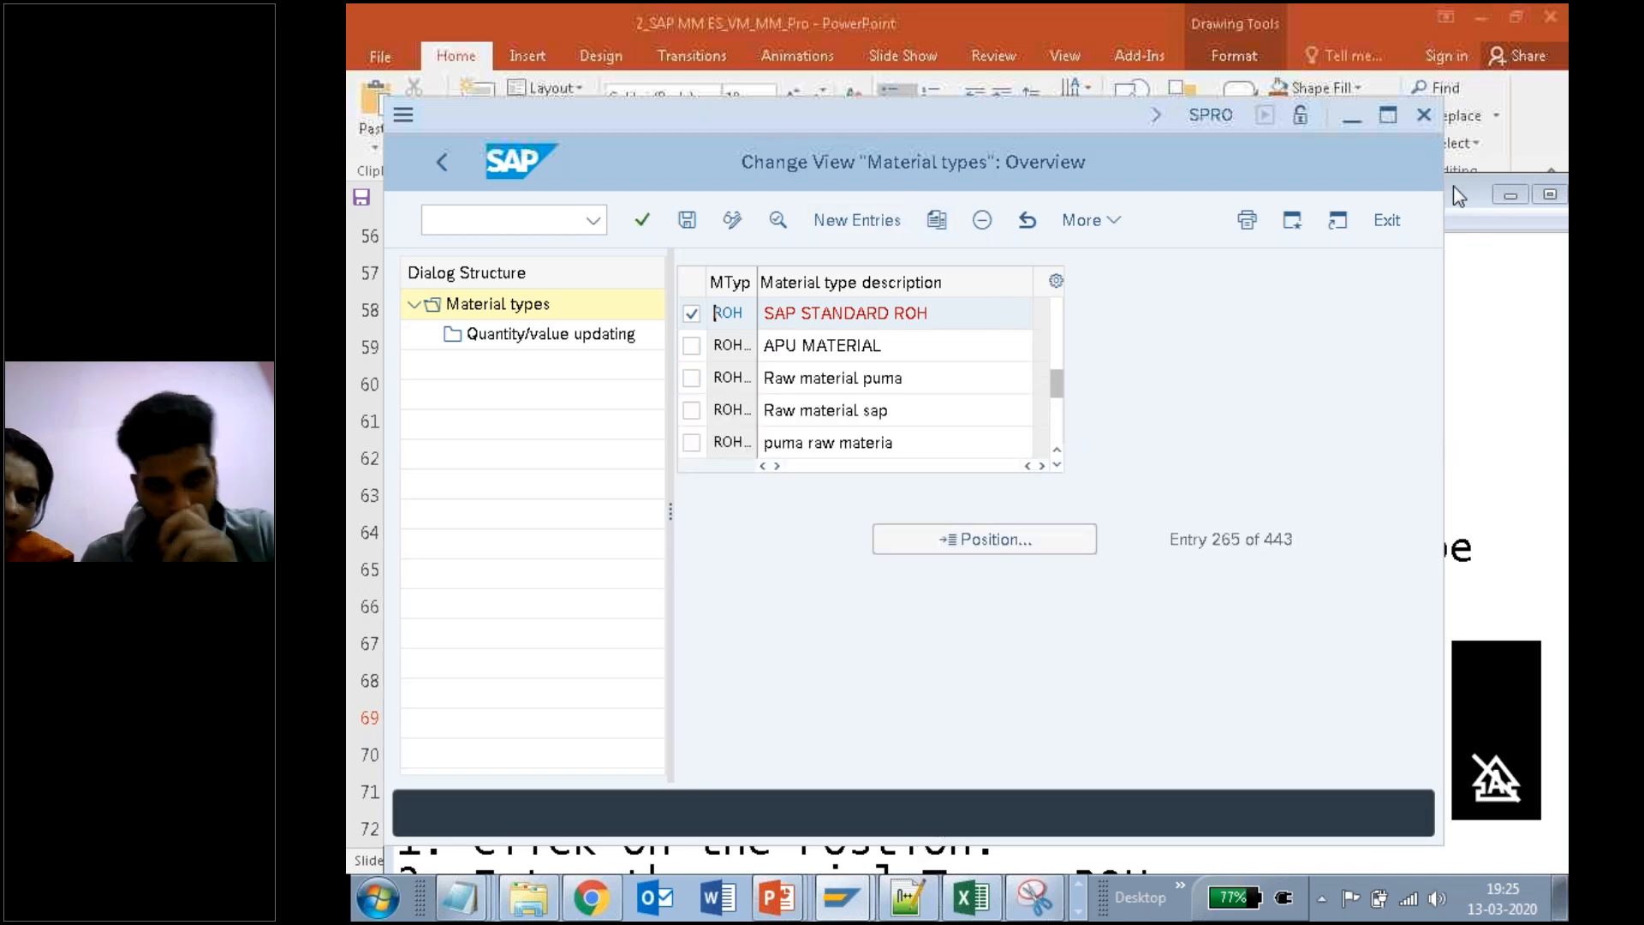
{"action": "left_click_drag", "start_coordinate": [1549, 192], "coordinate": [1554, 193]}
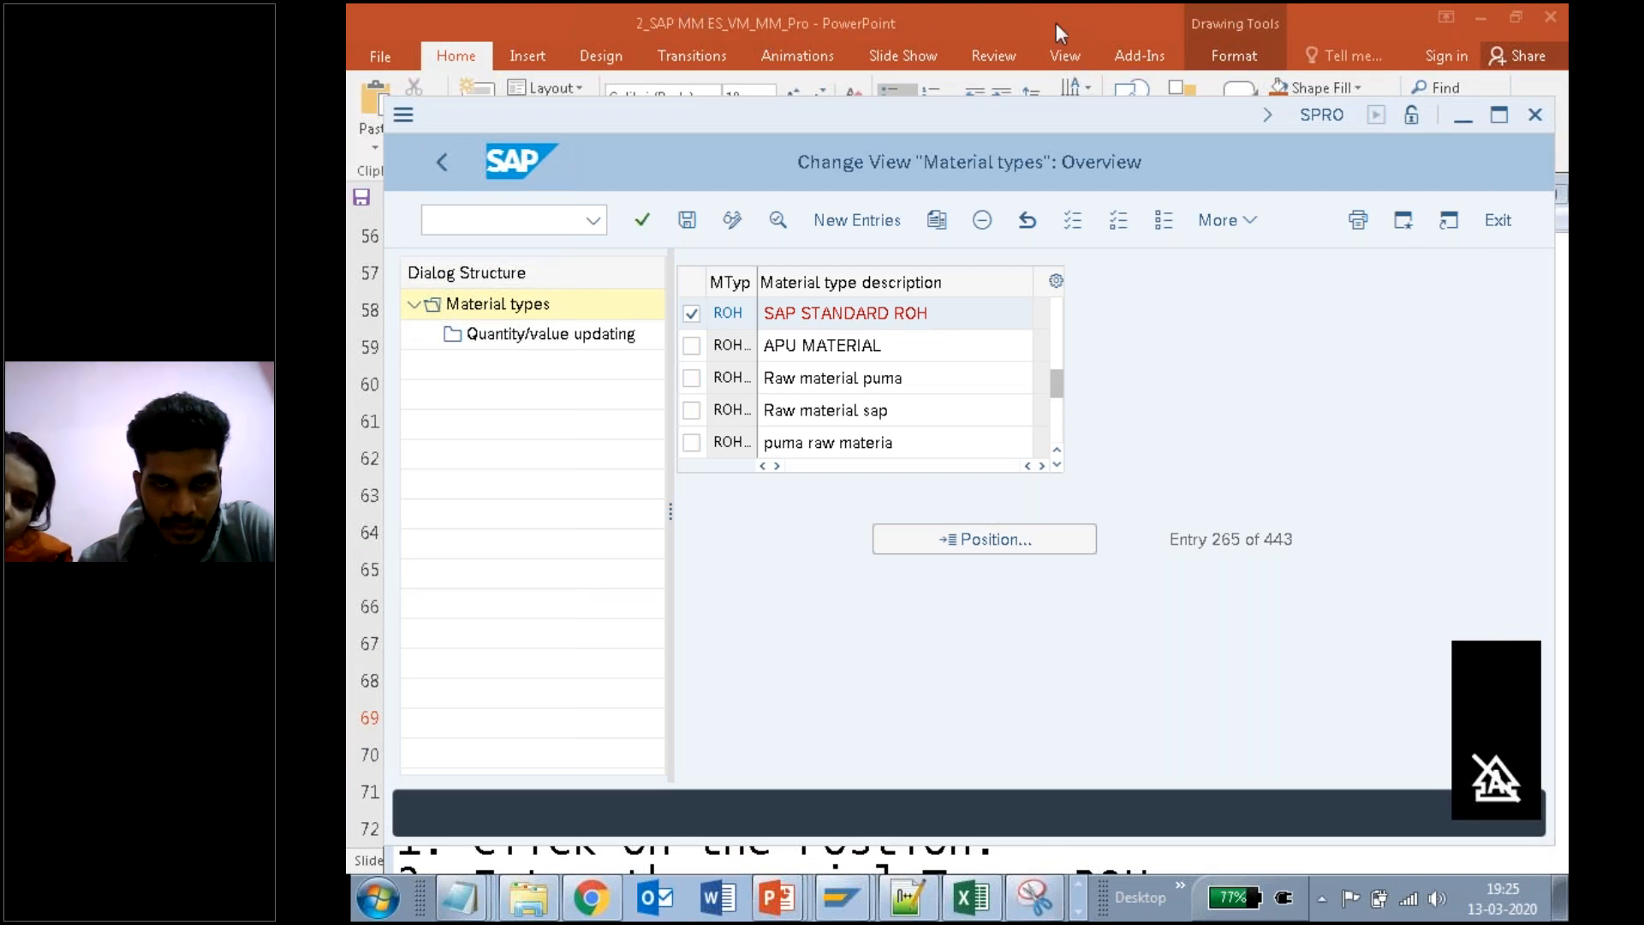
{"action": "mouse_move", "coordinate": [919, 202]}
{"action": "left_mouse_down"}
{"action": "mouse_move", "coordinate": [925, 235]}
{"action": "mouse_move", "coordinate": [945, 219]}
{"action": "mouse_move", "coordinate": [921, 224]}
{"action": "left_mouse_up"}
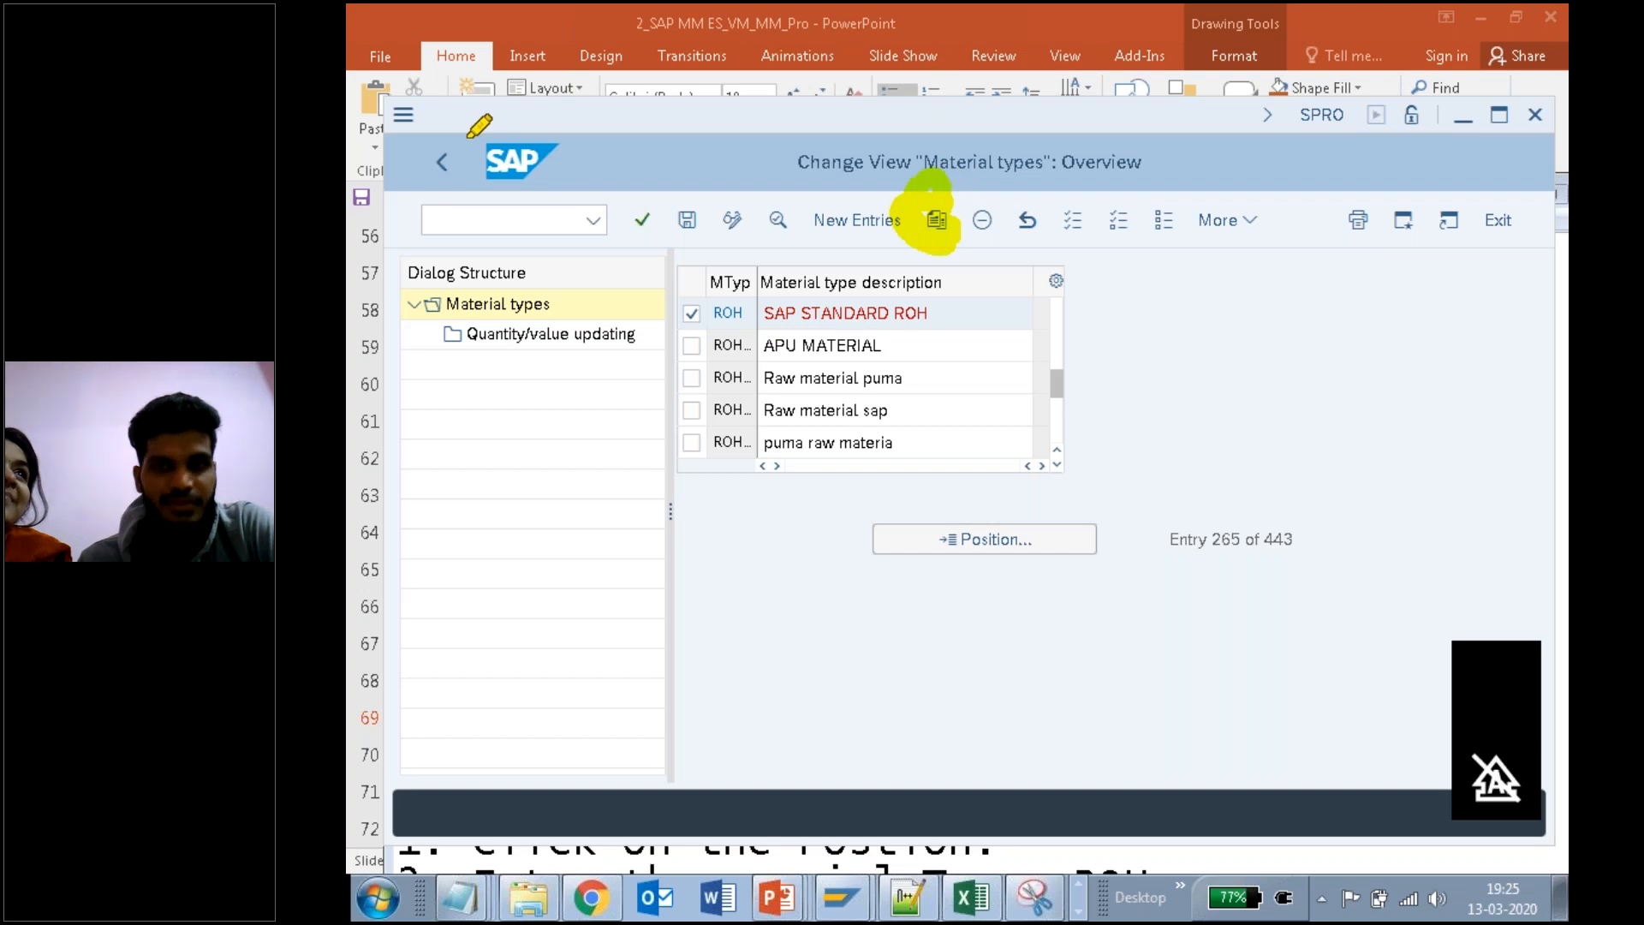
Step: Place the notes below the SAP material types list, showing instructions 4 and 5, and start Copy As for the selected ROH entry
{"action": "mouse_move", "coordinate": [457, 891]}
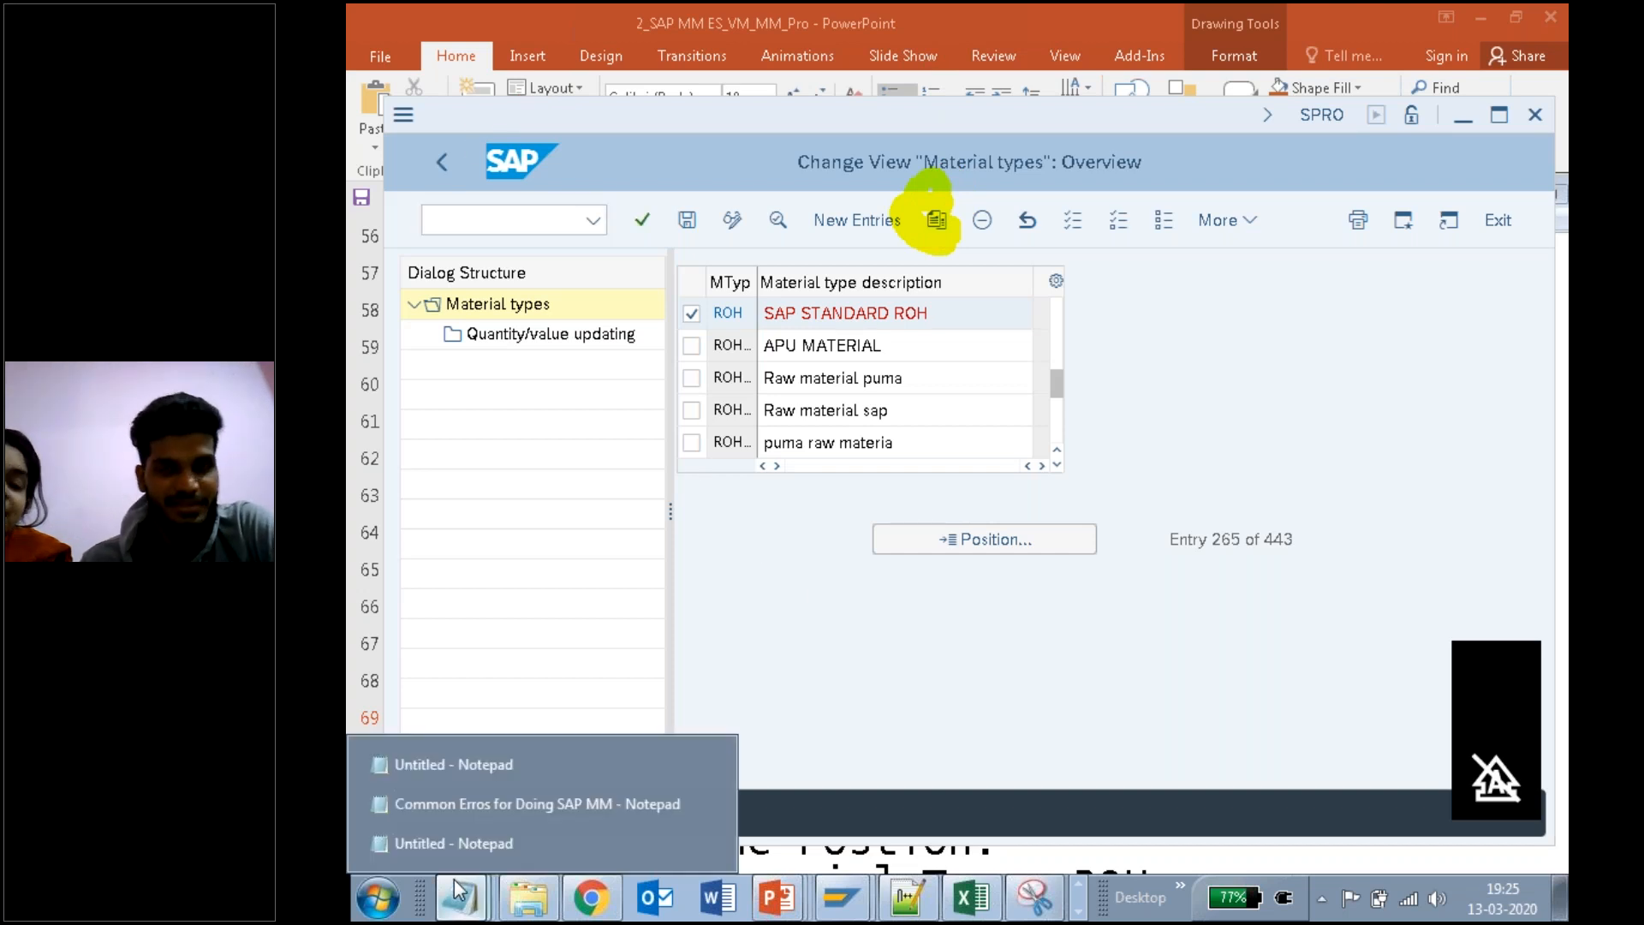
{"action": "left_click", "coordinate": [454, 843]}
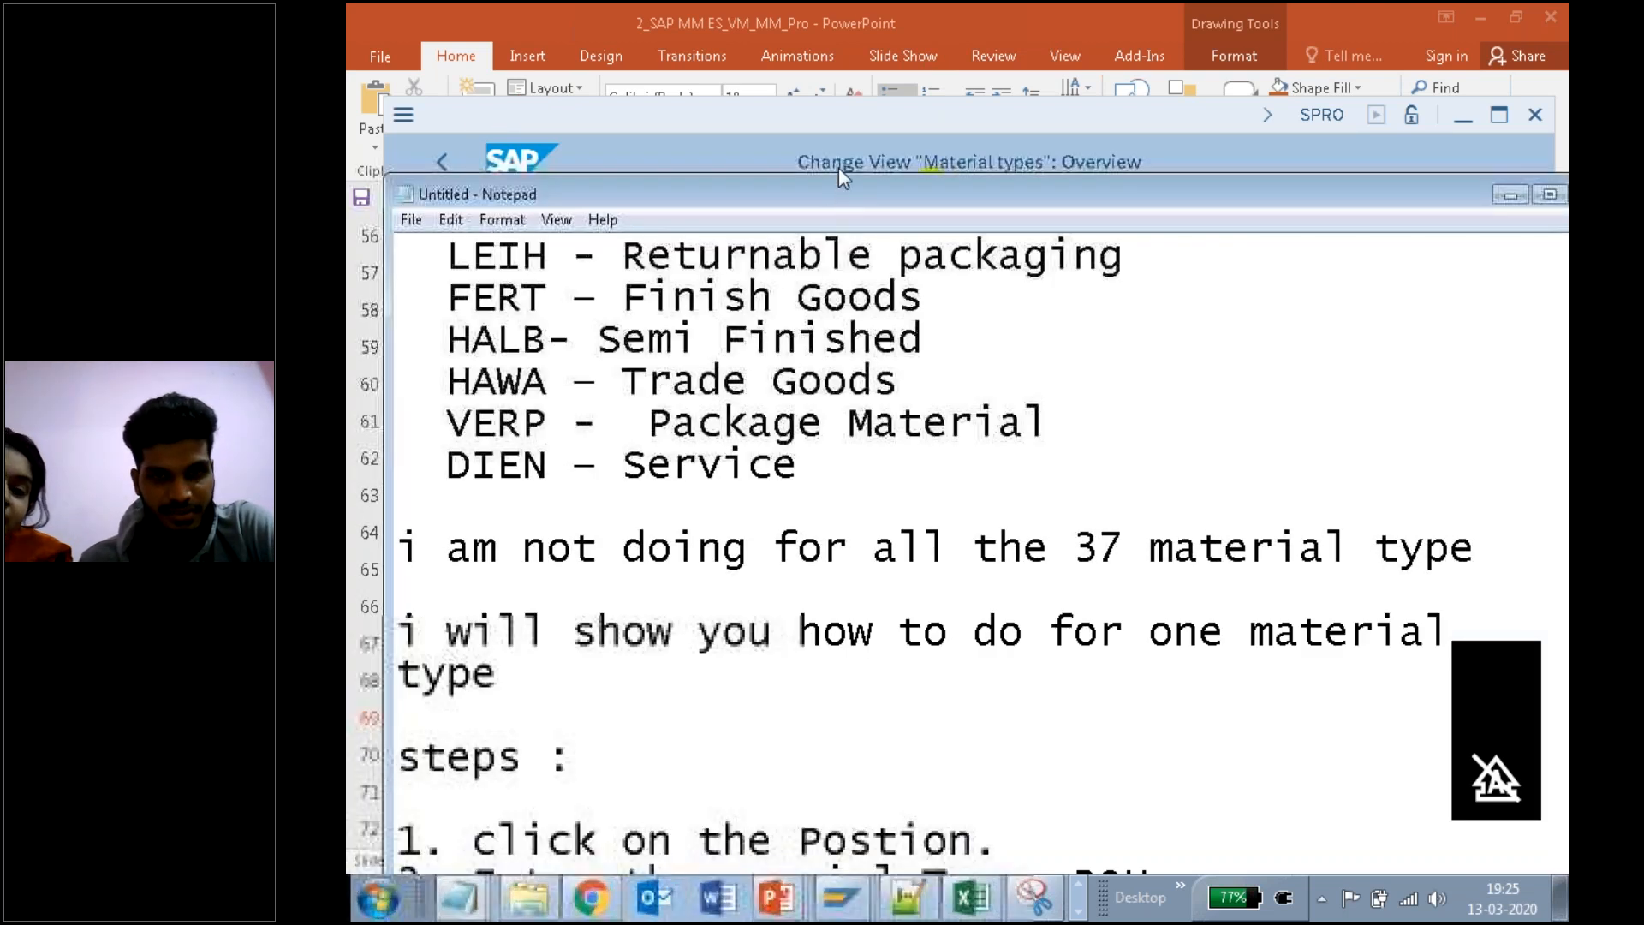
{"action": "left_click_drag", "start_coordinate": [844, 189], "coordinate": [1046, 138]}
{"action": "scroll", "coordinate": [1045, 660], "scroll_direction": "down", "scroll_amount": 6}
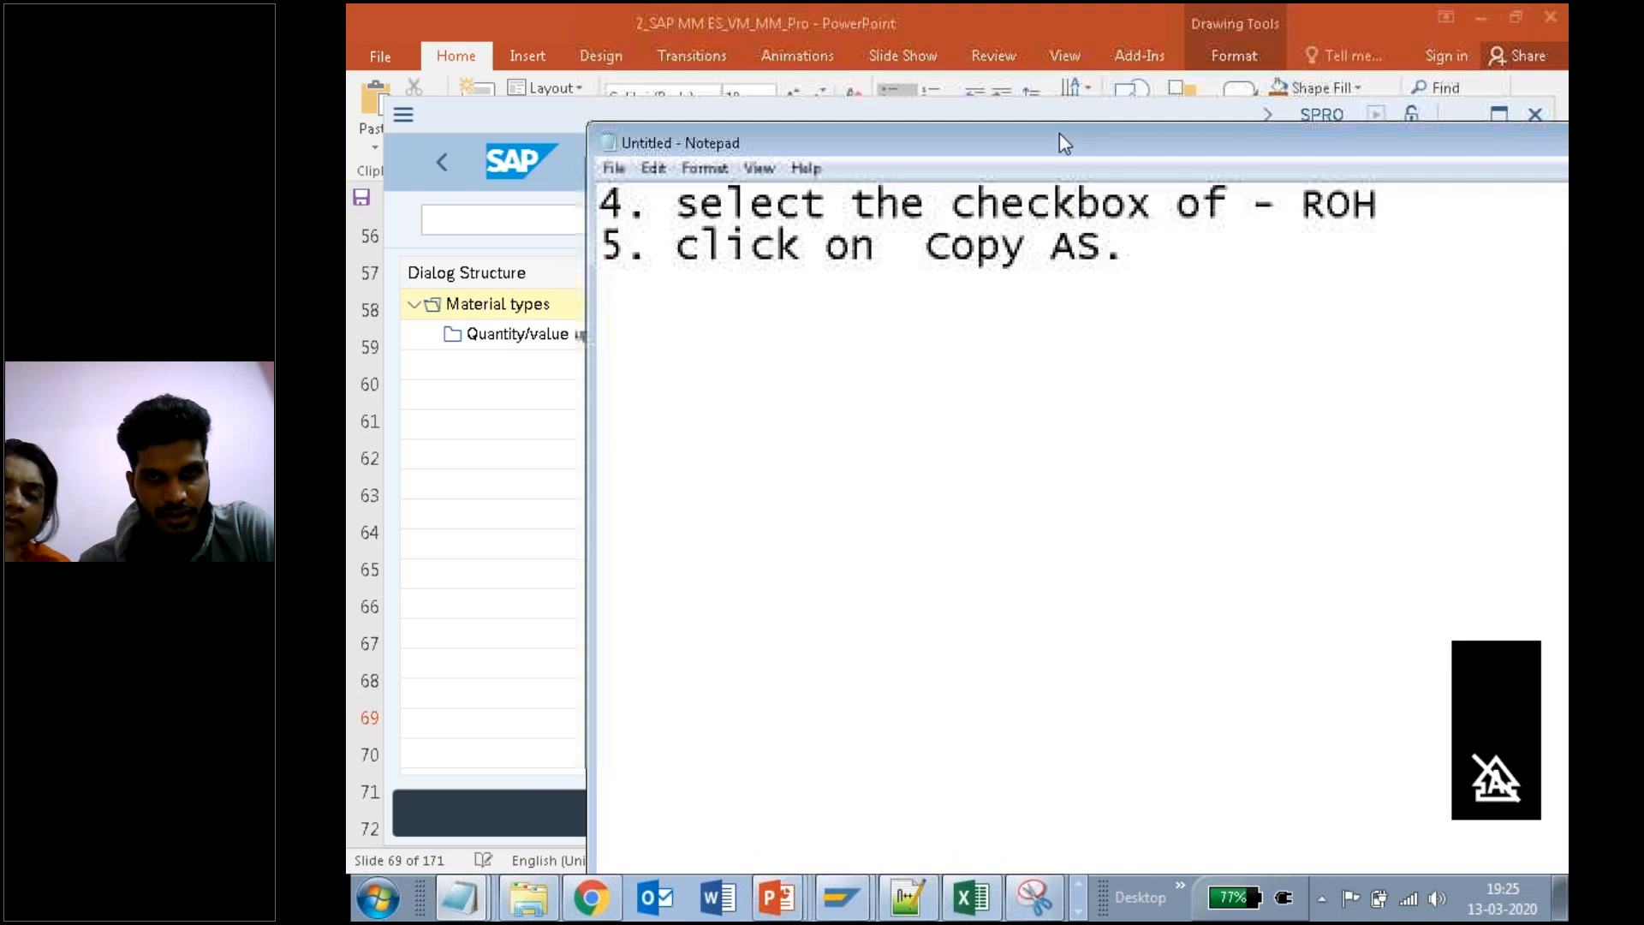
{"action": "left_click_drag", "start_coordinate": [1053, 138], "coordinate": [887, 520]}
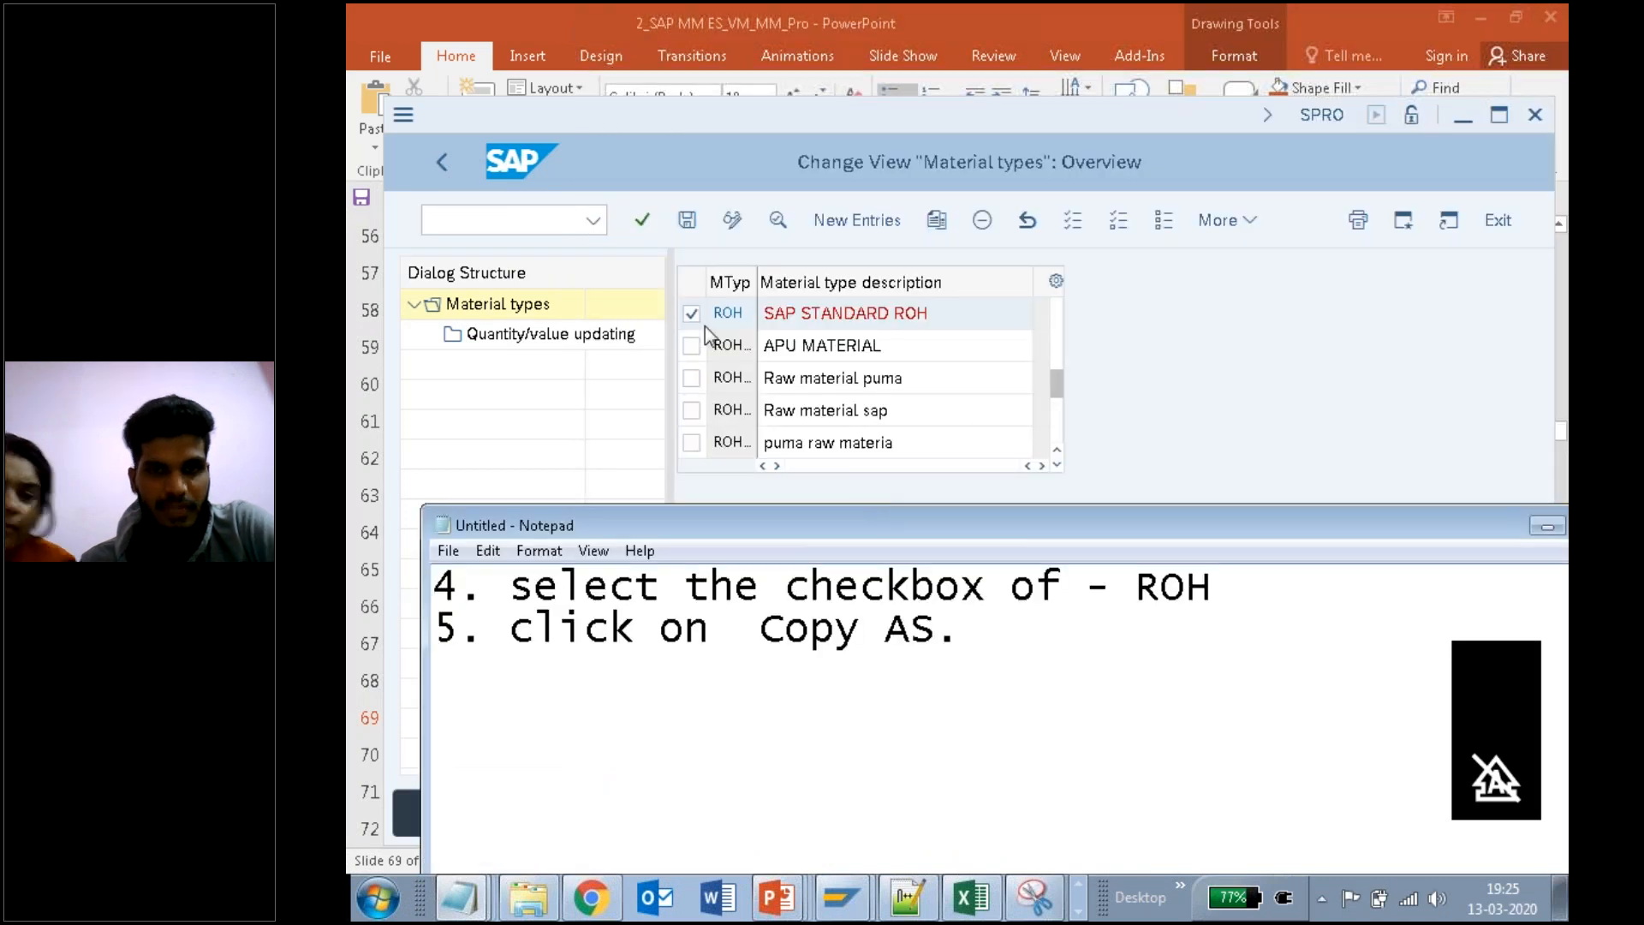
{"action": "left_click", "coordinate": [937, 221]}
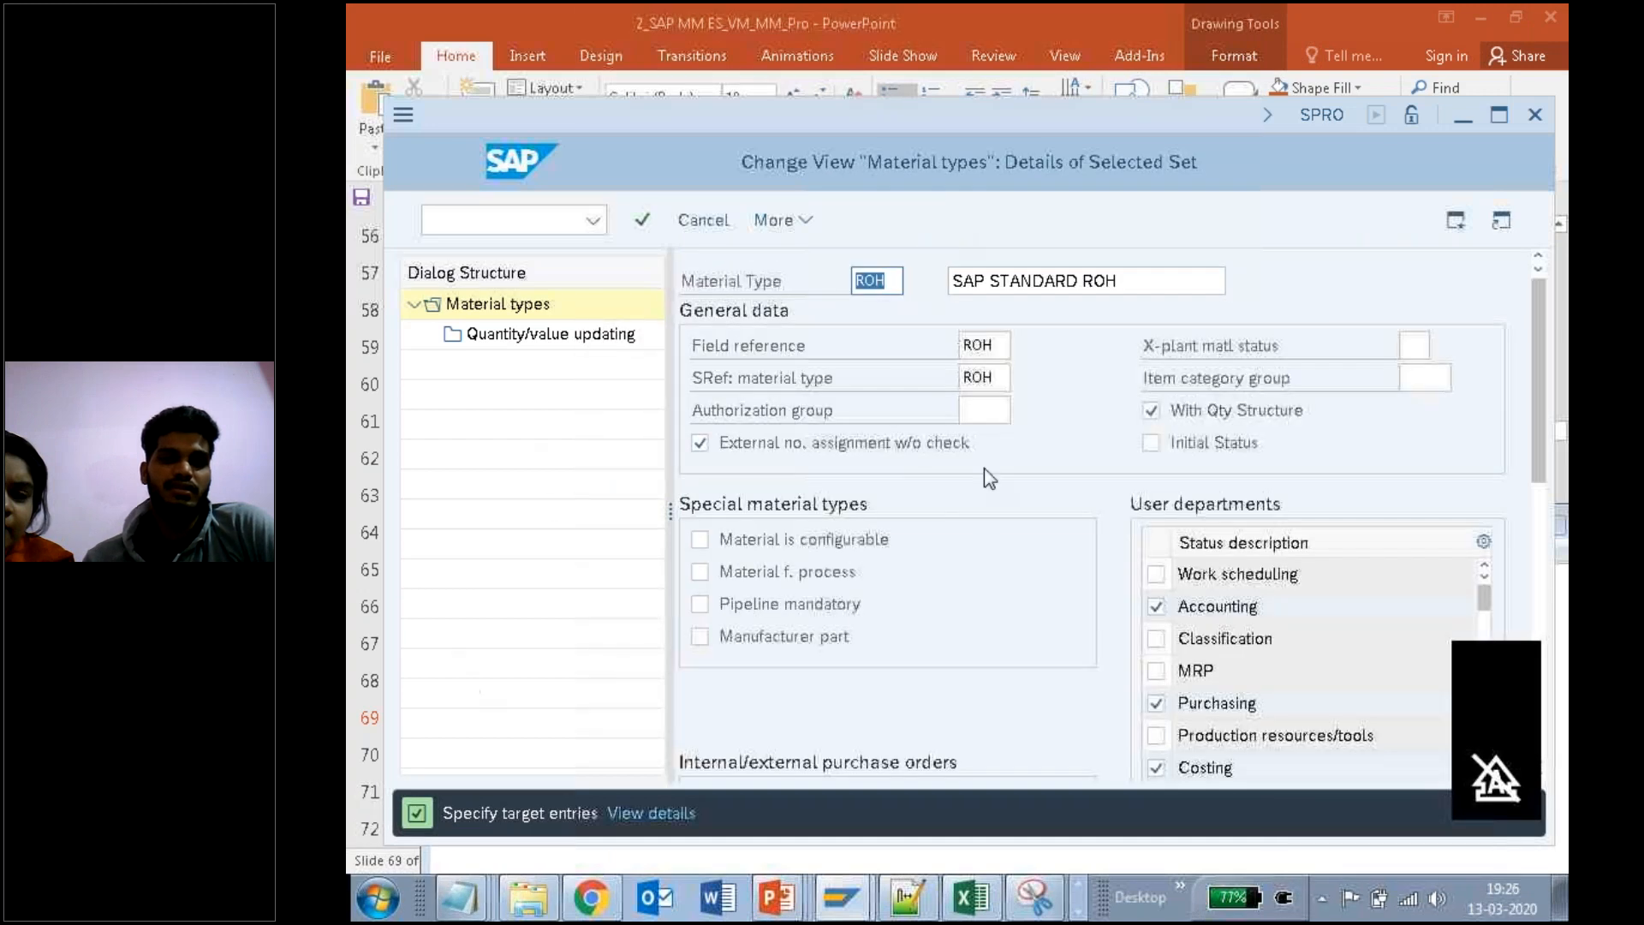
Step: Return to the notes and write instruction 6 as "U should not disturb the orginal one - ROH"
{"action": "mouse_move", "coordinate": [459, 897]}
{"action": "left_click", "coordinate": [497, 820]}
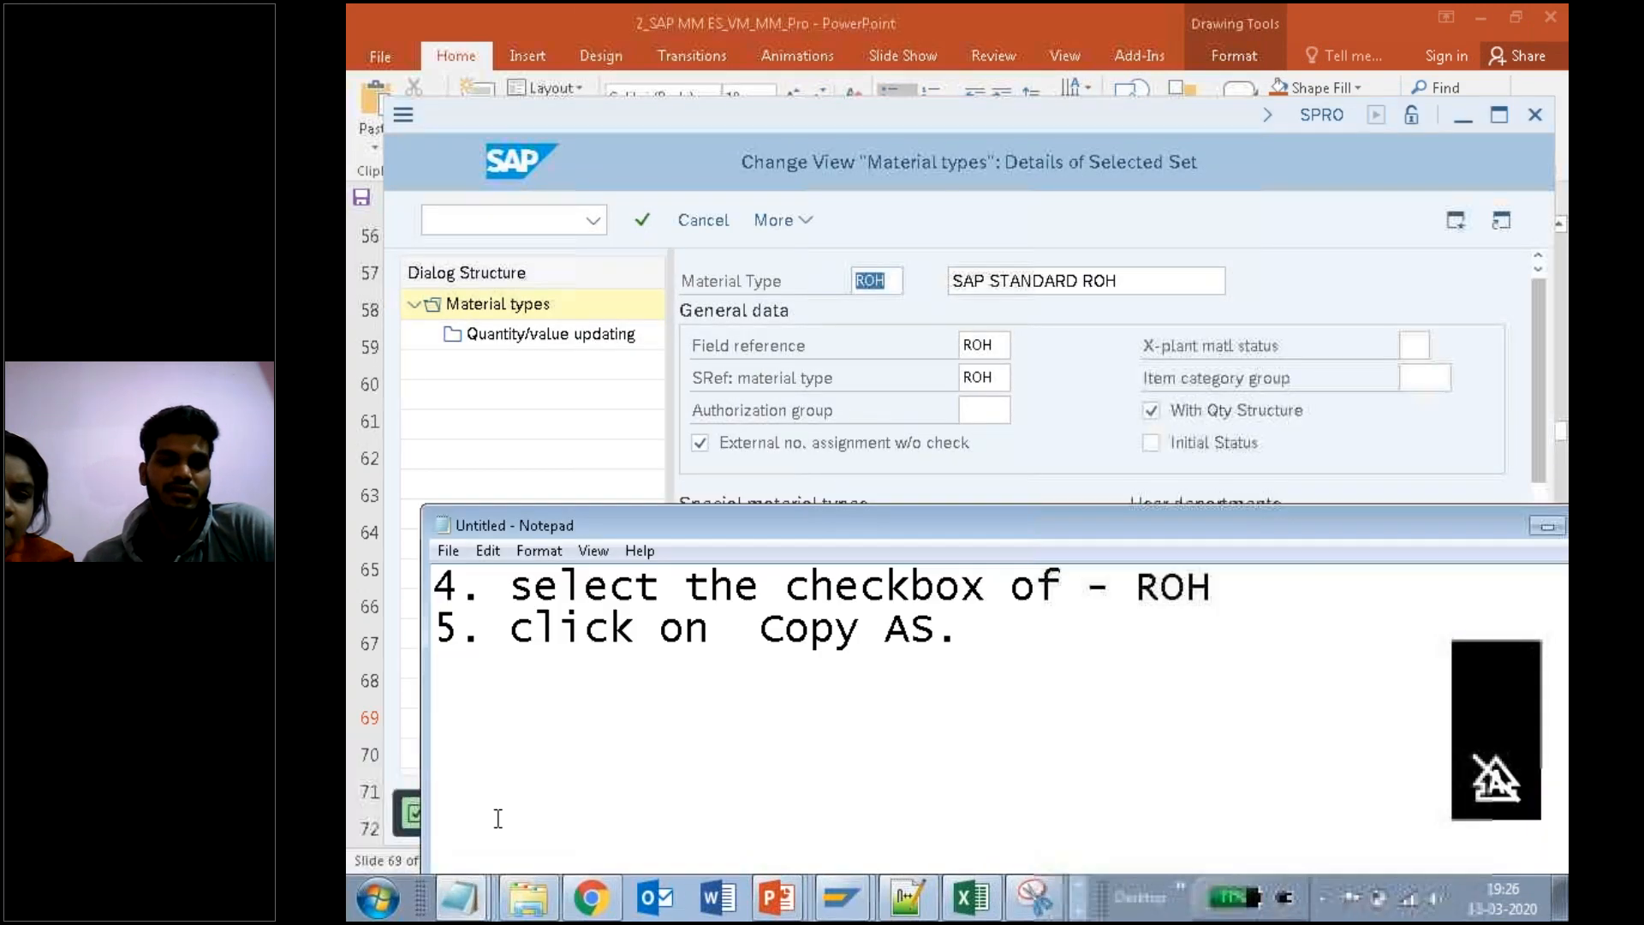
{"action": "left_click", "coordinate": [993, 645]}
{"action": "key", "text": "Return"}
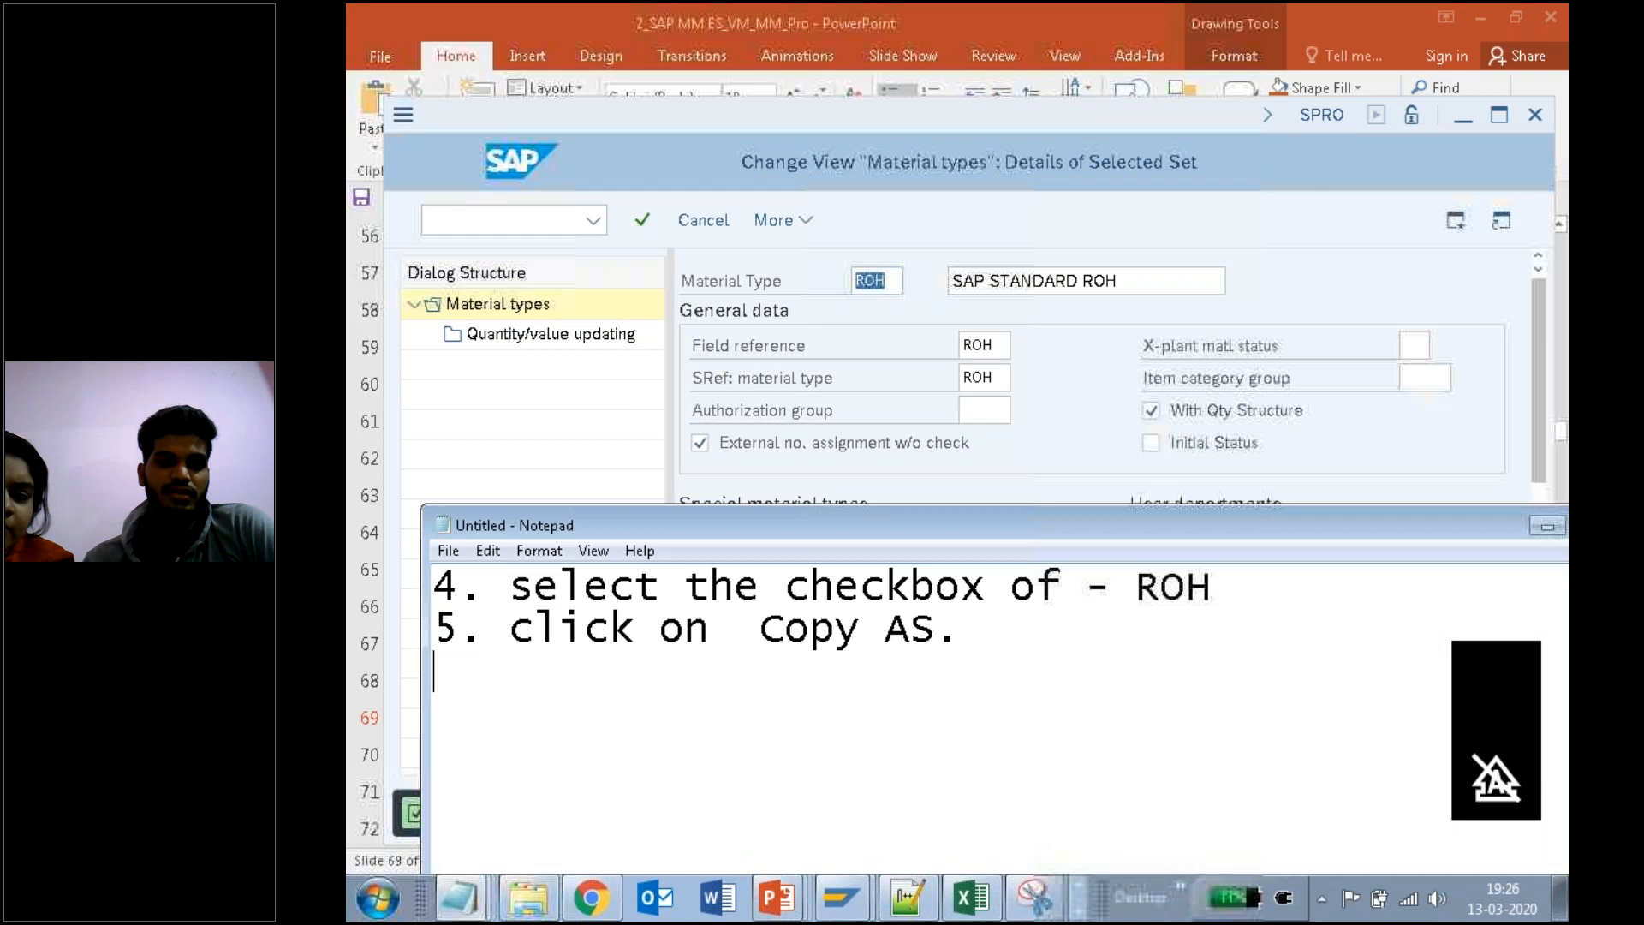
{"action": "type", "text": "6. "}
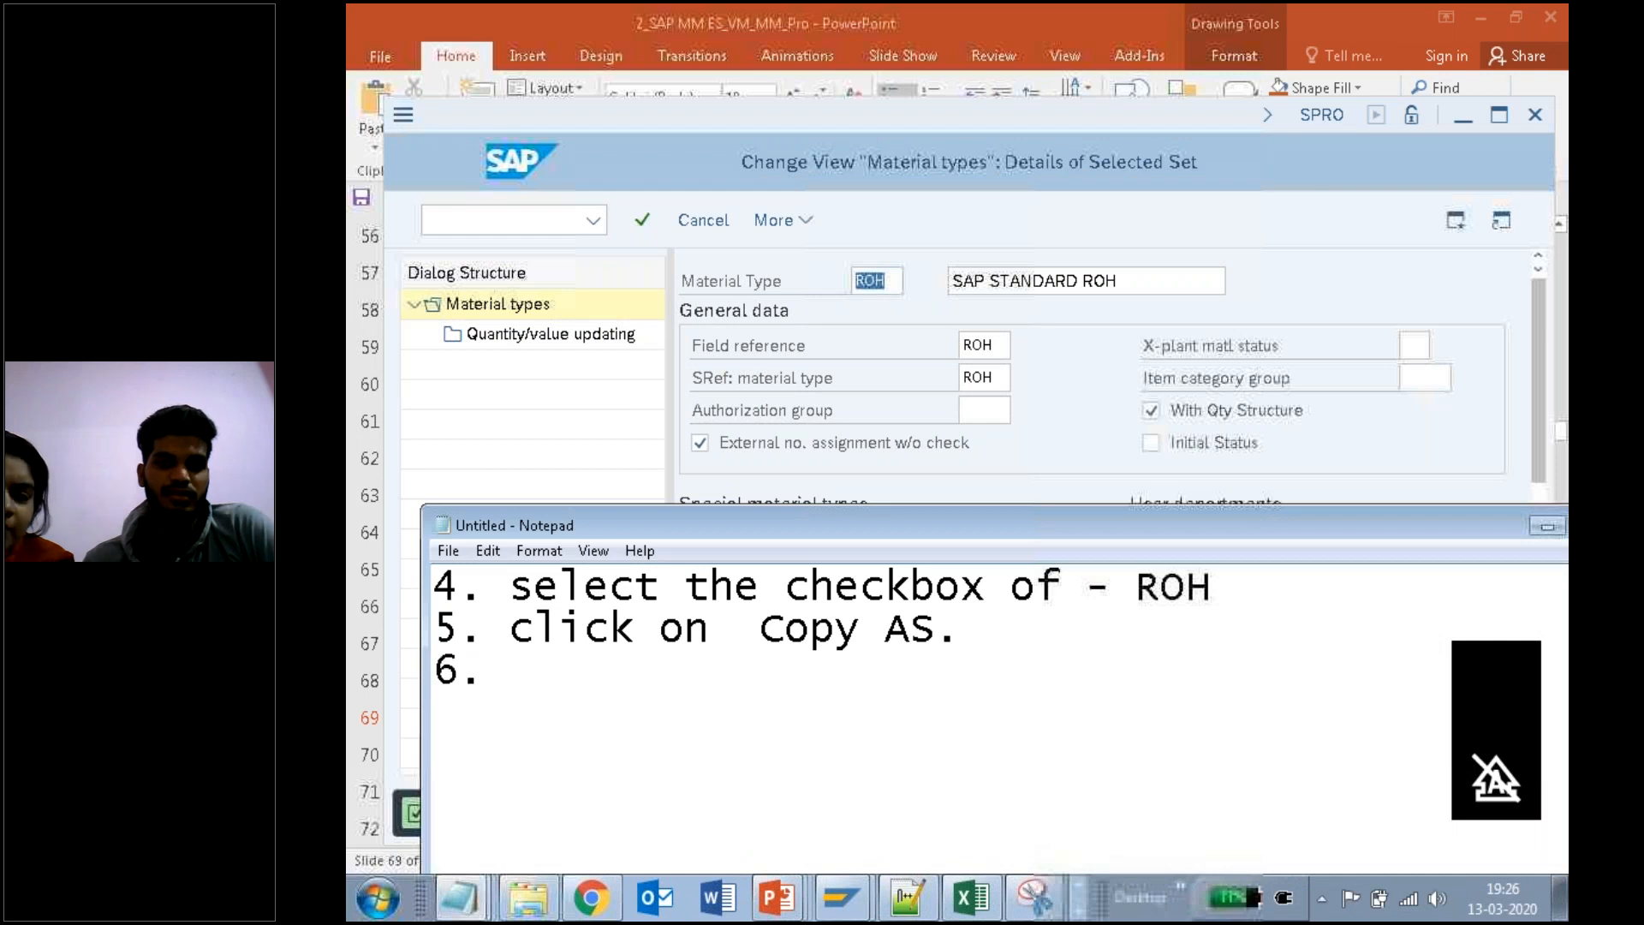
{"action": "type", "text": "U ar"}
{"action": "key", "text": "BackSpace"}
{"action": "key", "text": "BackSpace"}
{"action": "type", "text": "should not"}
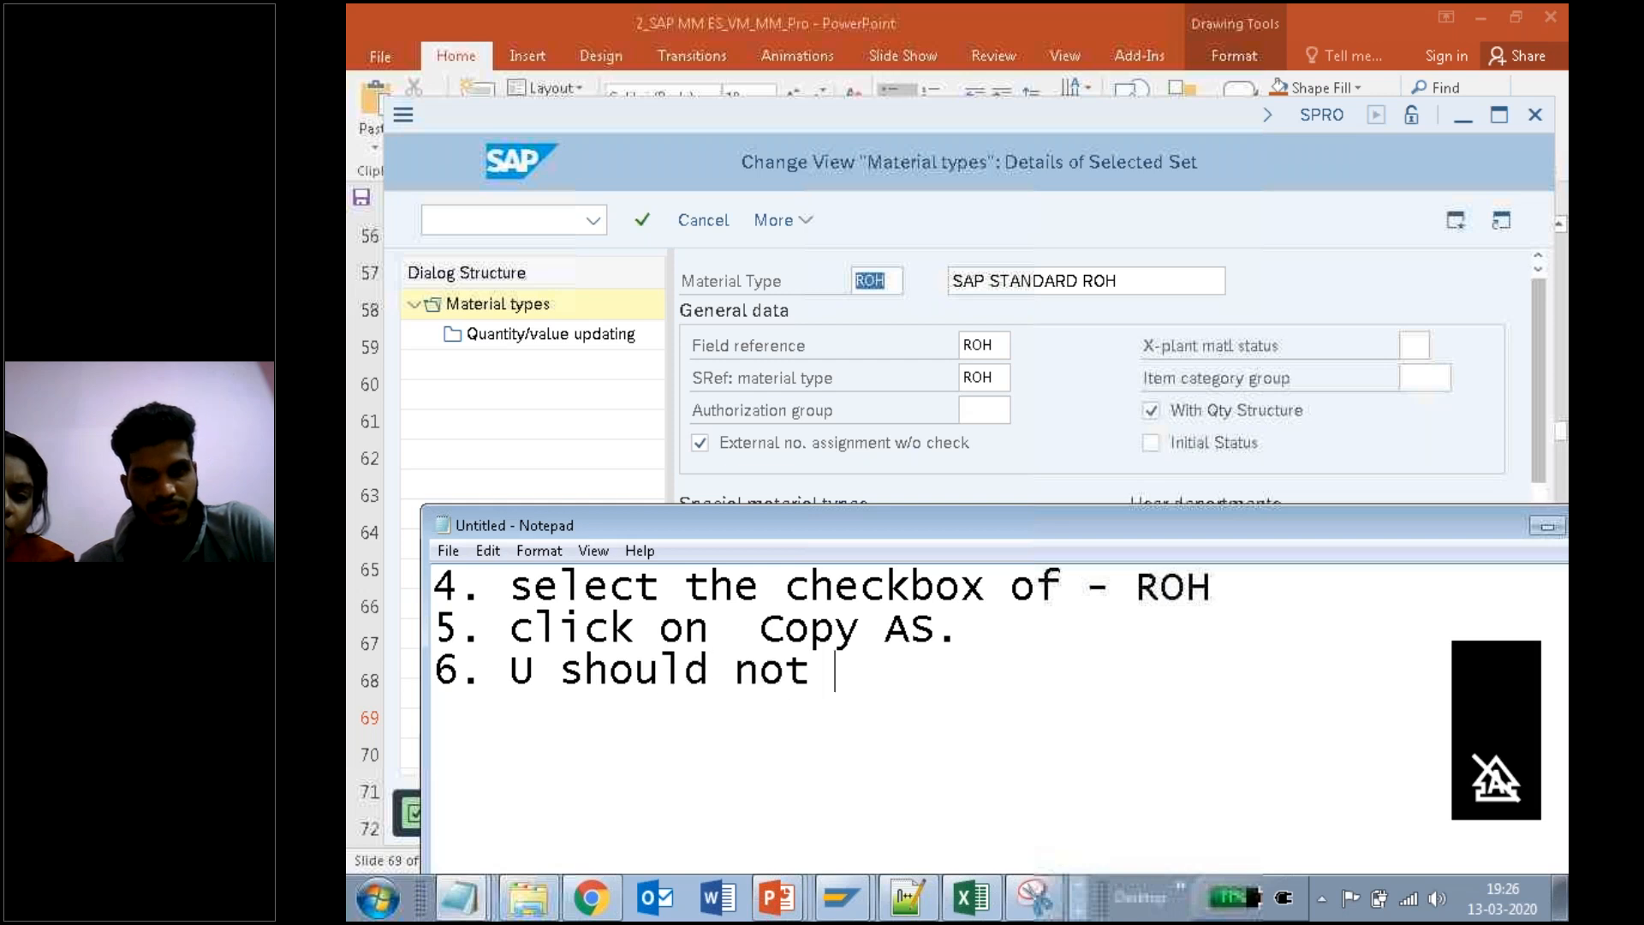
{"action": "type", "text": " dis"}
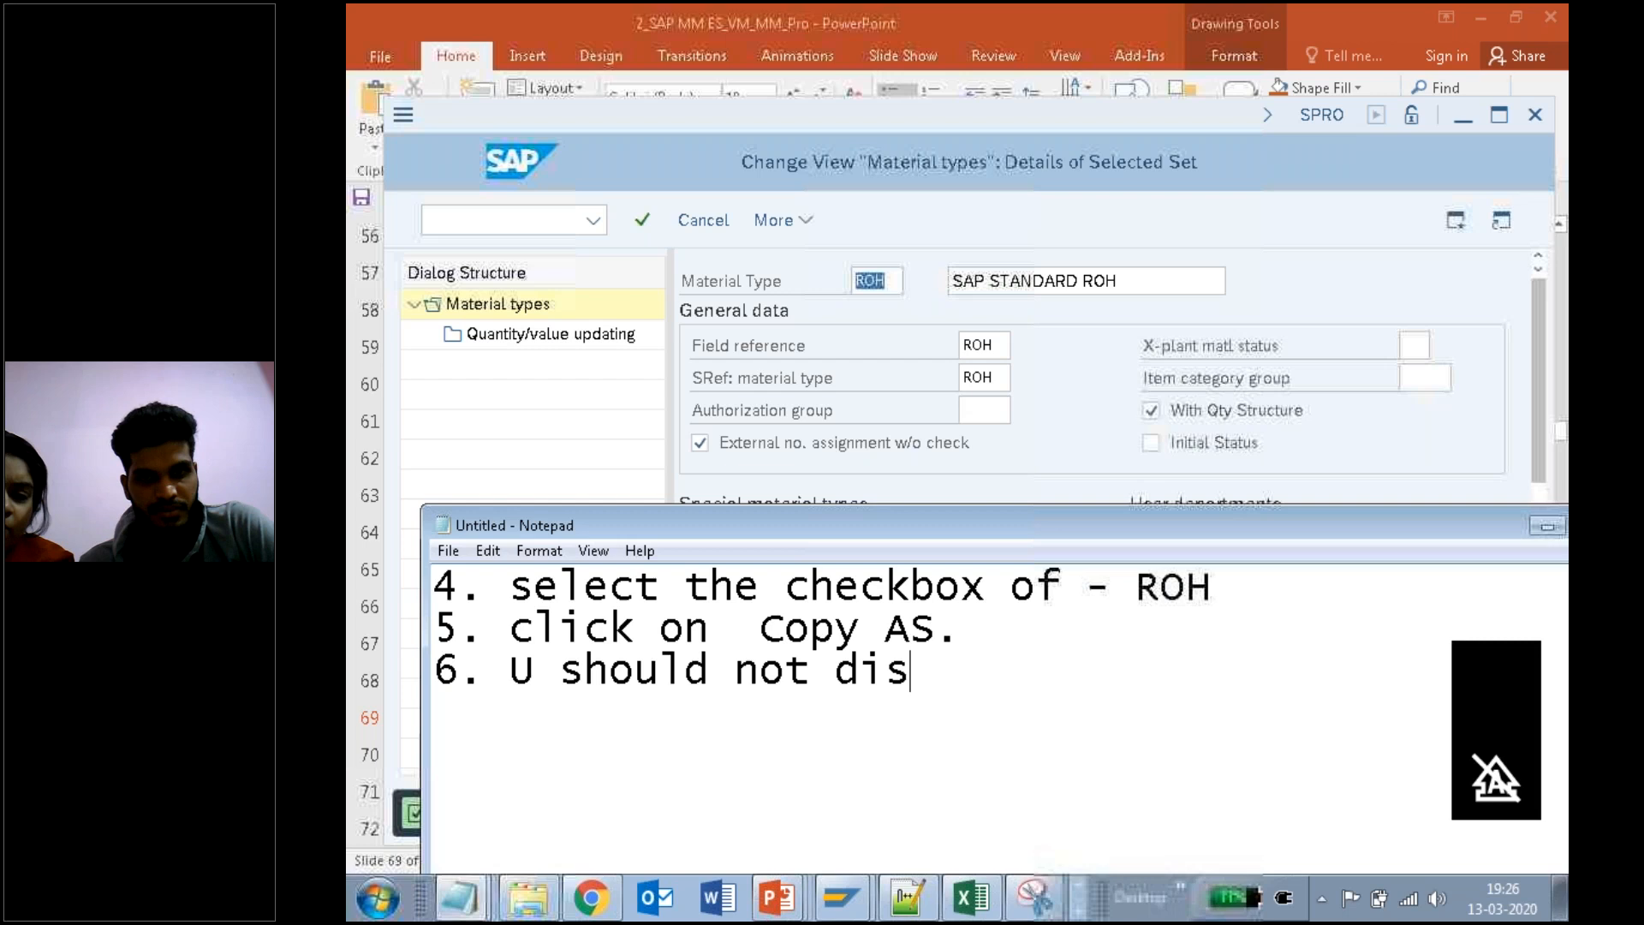
{"action": "type", "text": "turn t"}
{"action": "key", "text": "BackSpace"}
{"action": "key", "text": "BackSpace"}
{"action": "key", "text": "BackSpace"}
{"action": "type", "text": "b the orginal"}
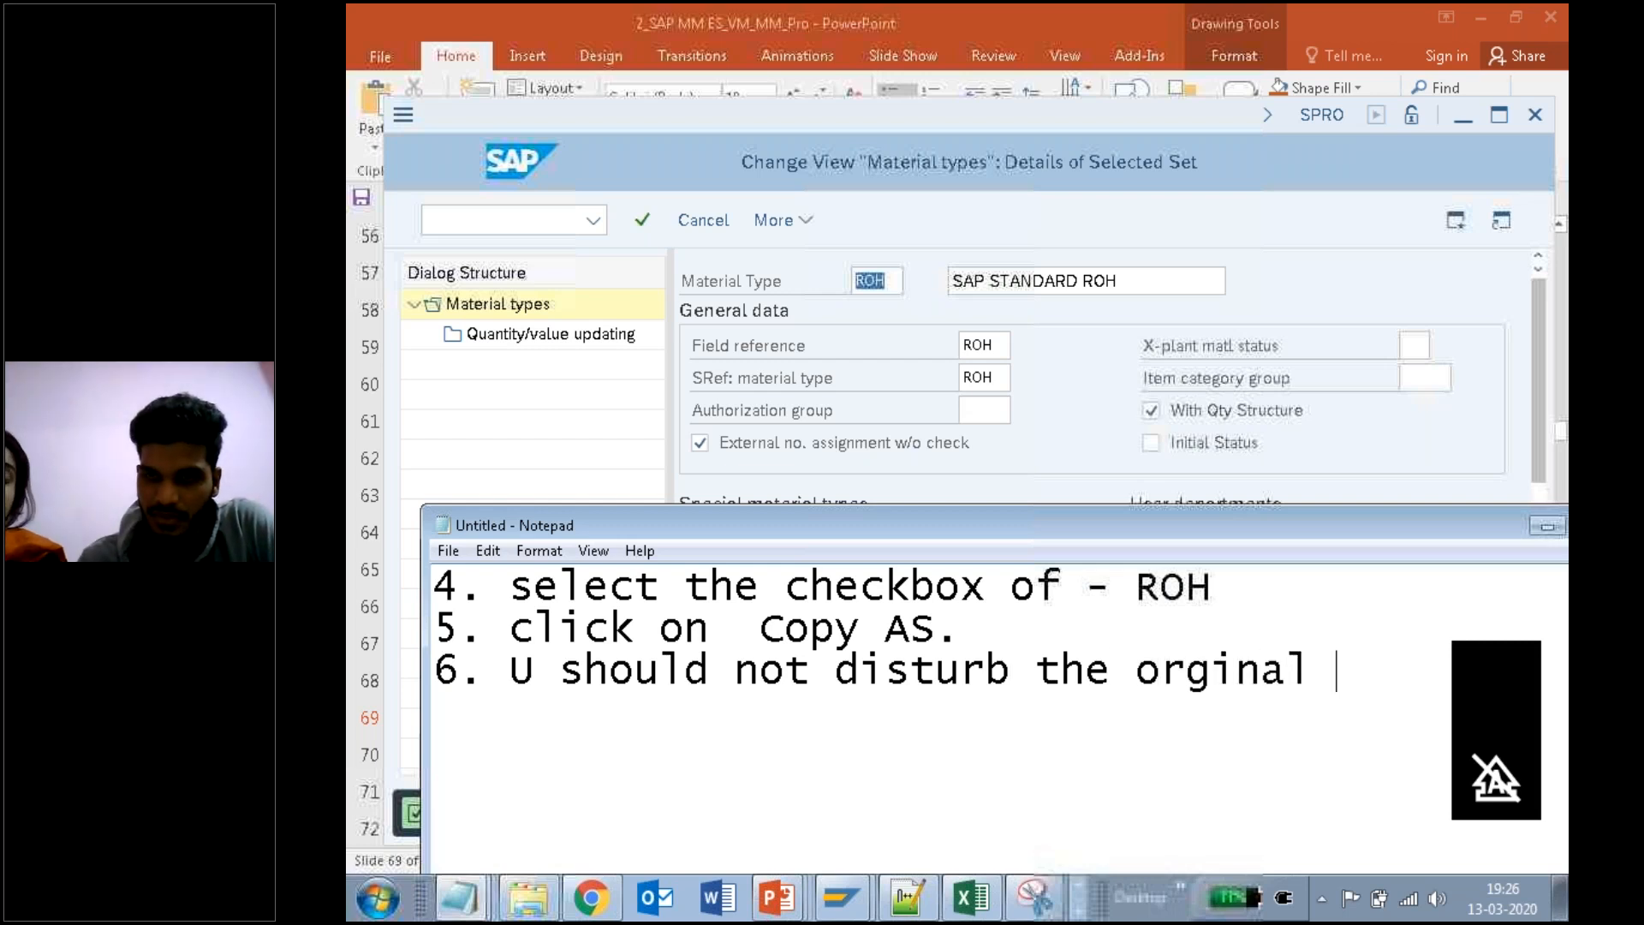
{"action": "type", "text": " one "}
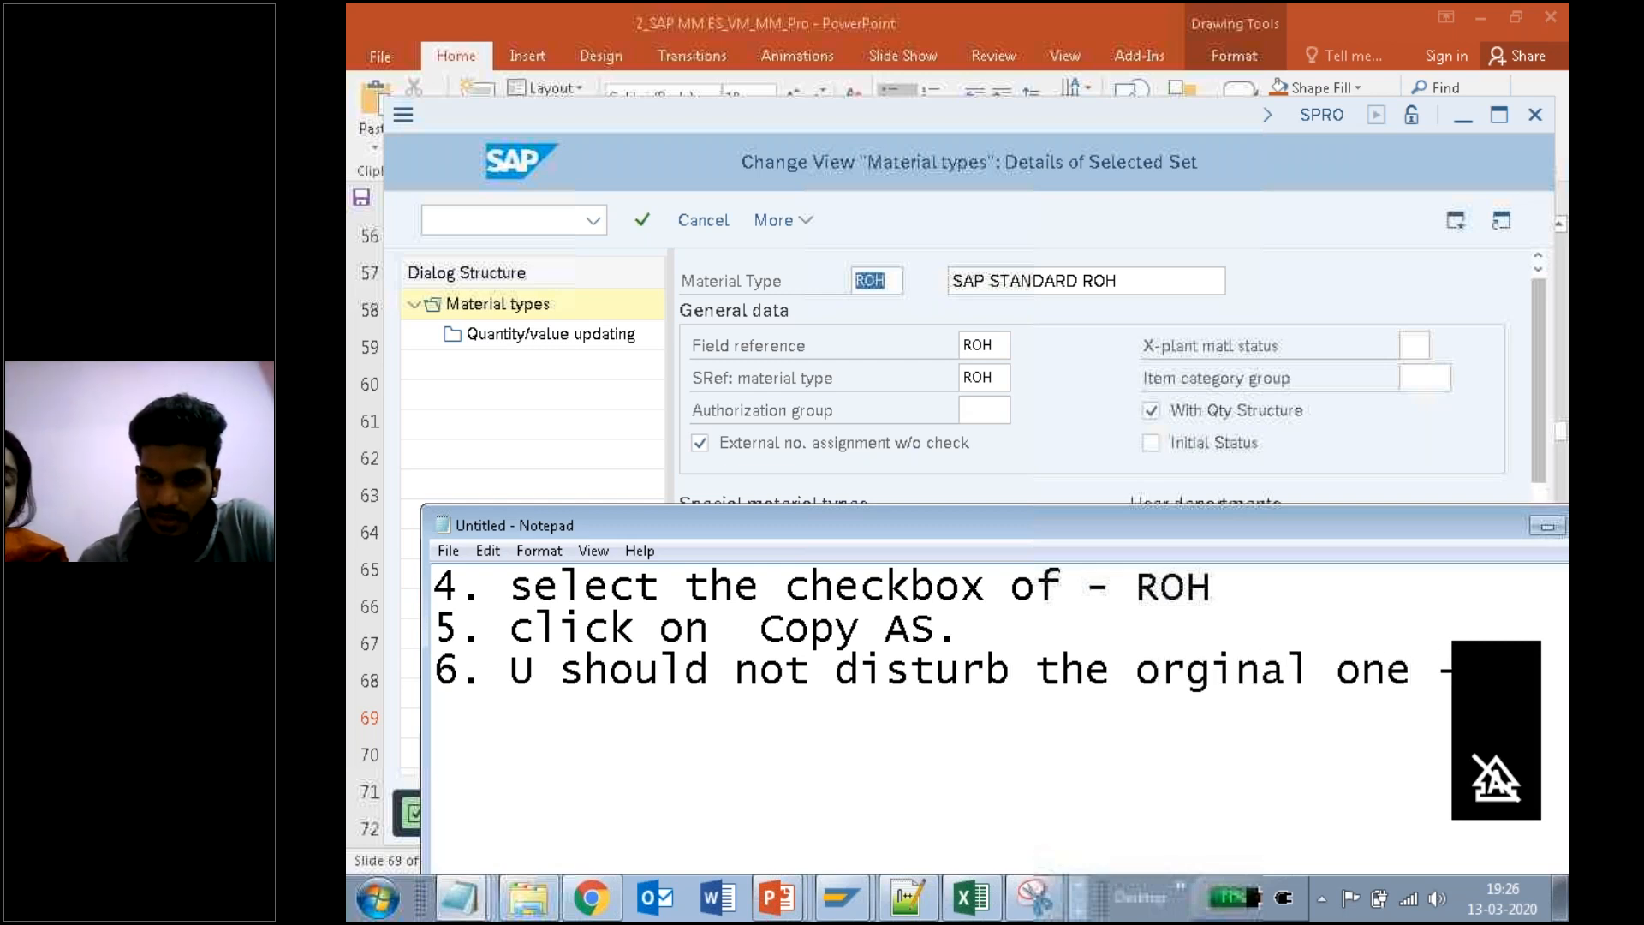
{"action": "type", "text": "- ROH "}
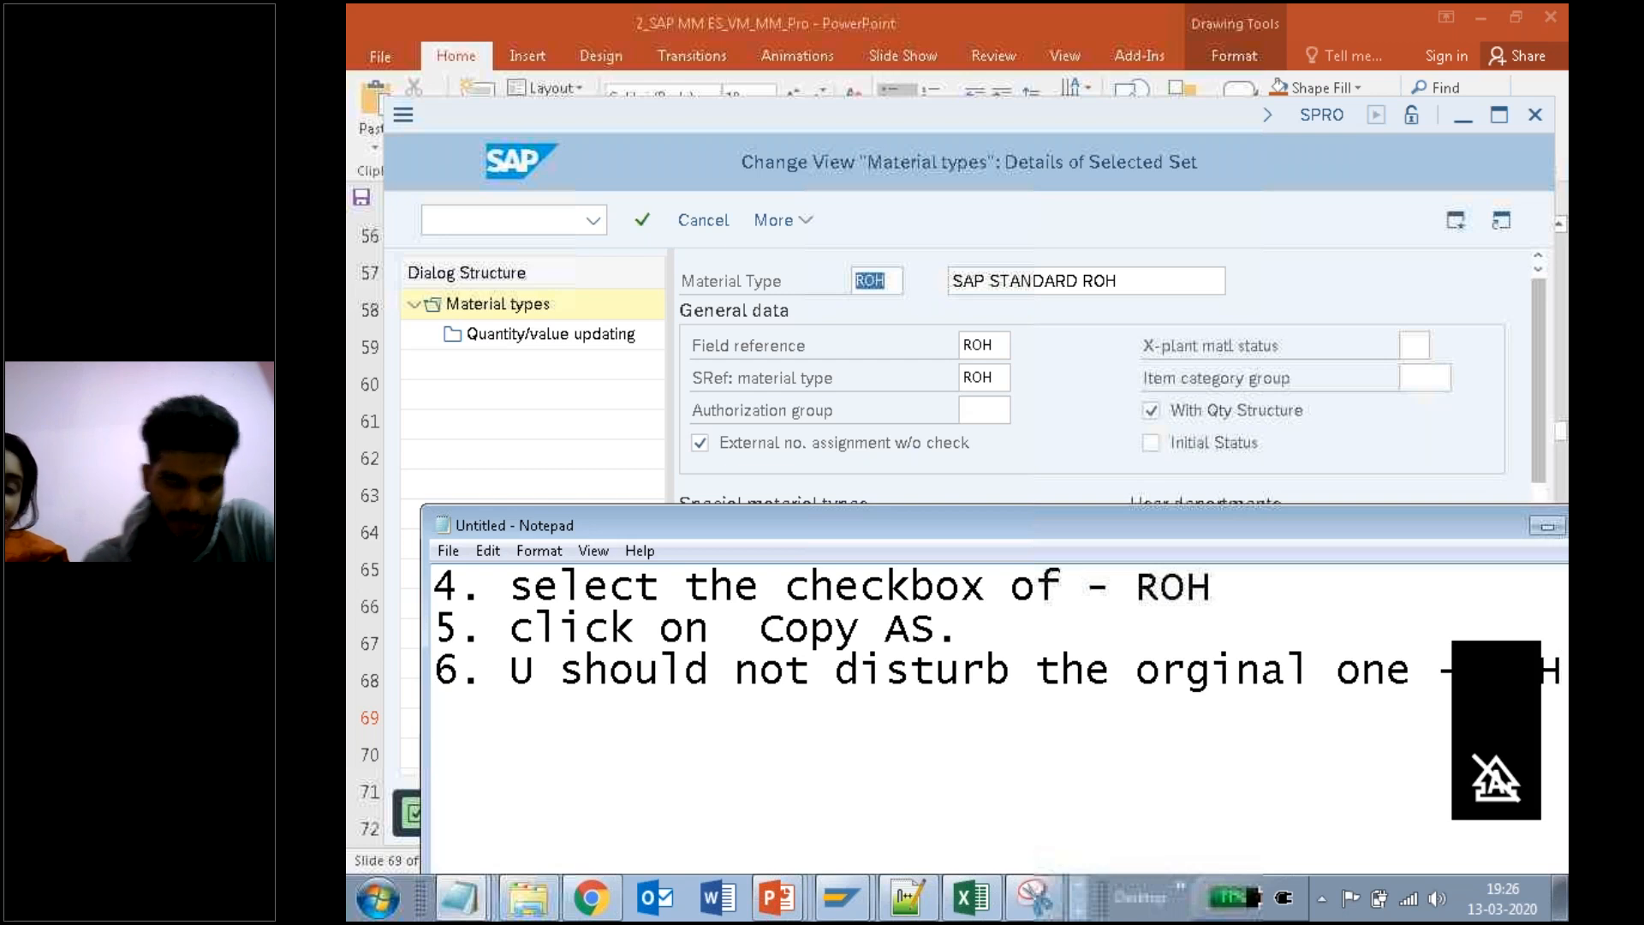
Step: Add instruction 7 to the notes as "ROH- material type"
{"action": "type", "text": "7. "}
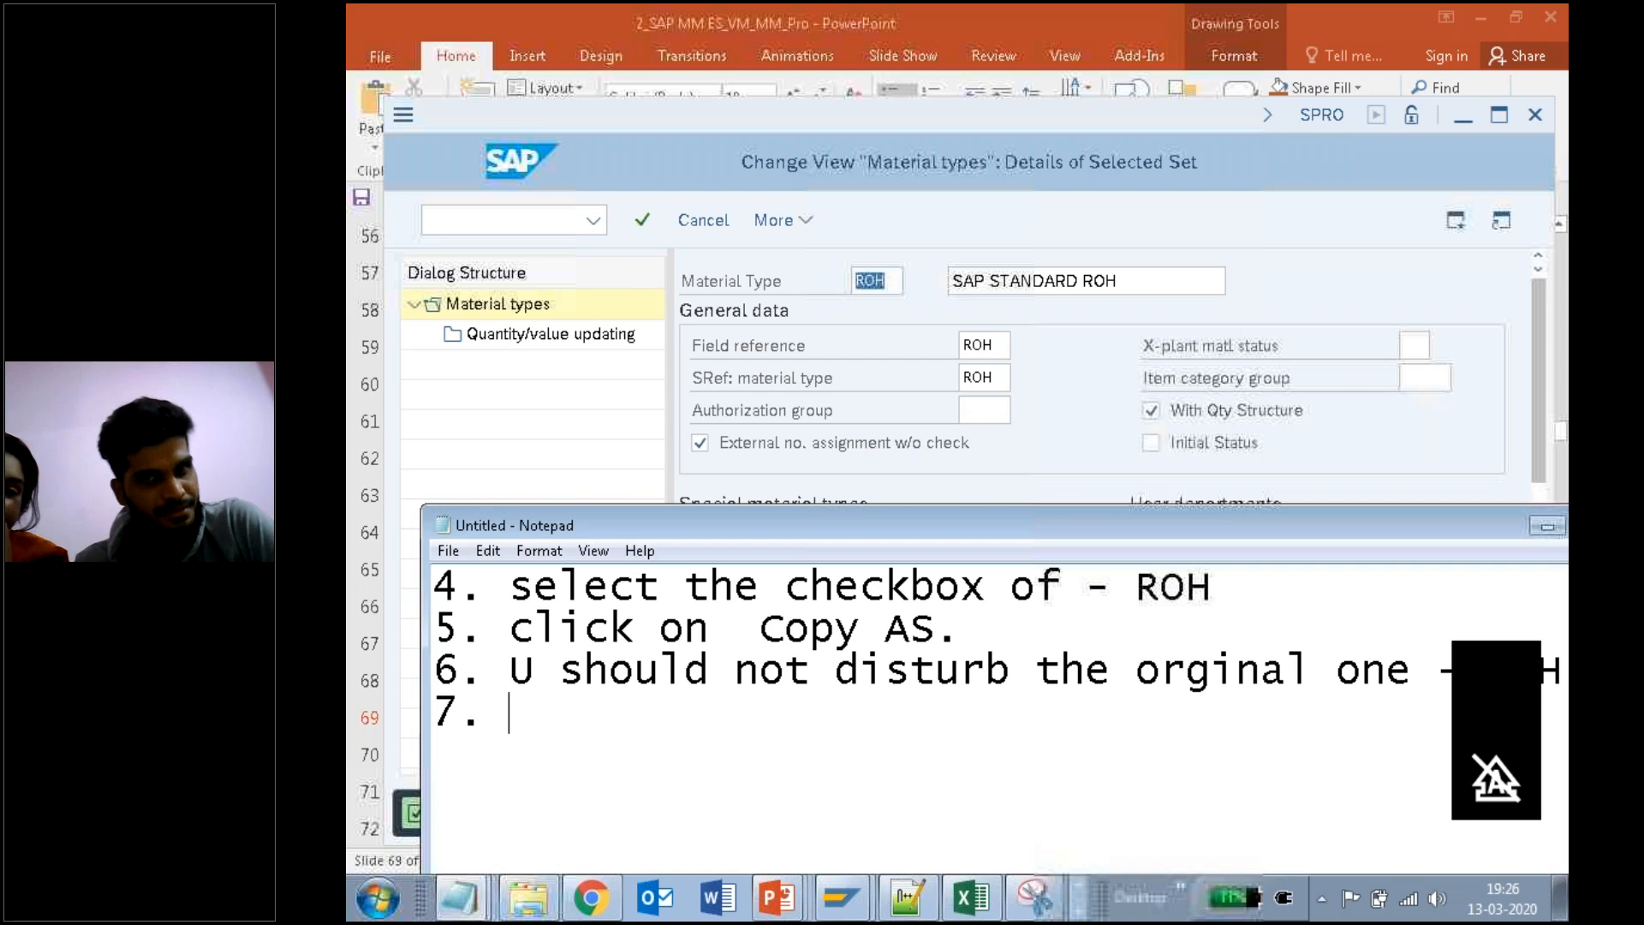
{"action": "type", "text": "ROH-"}
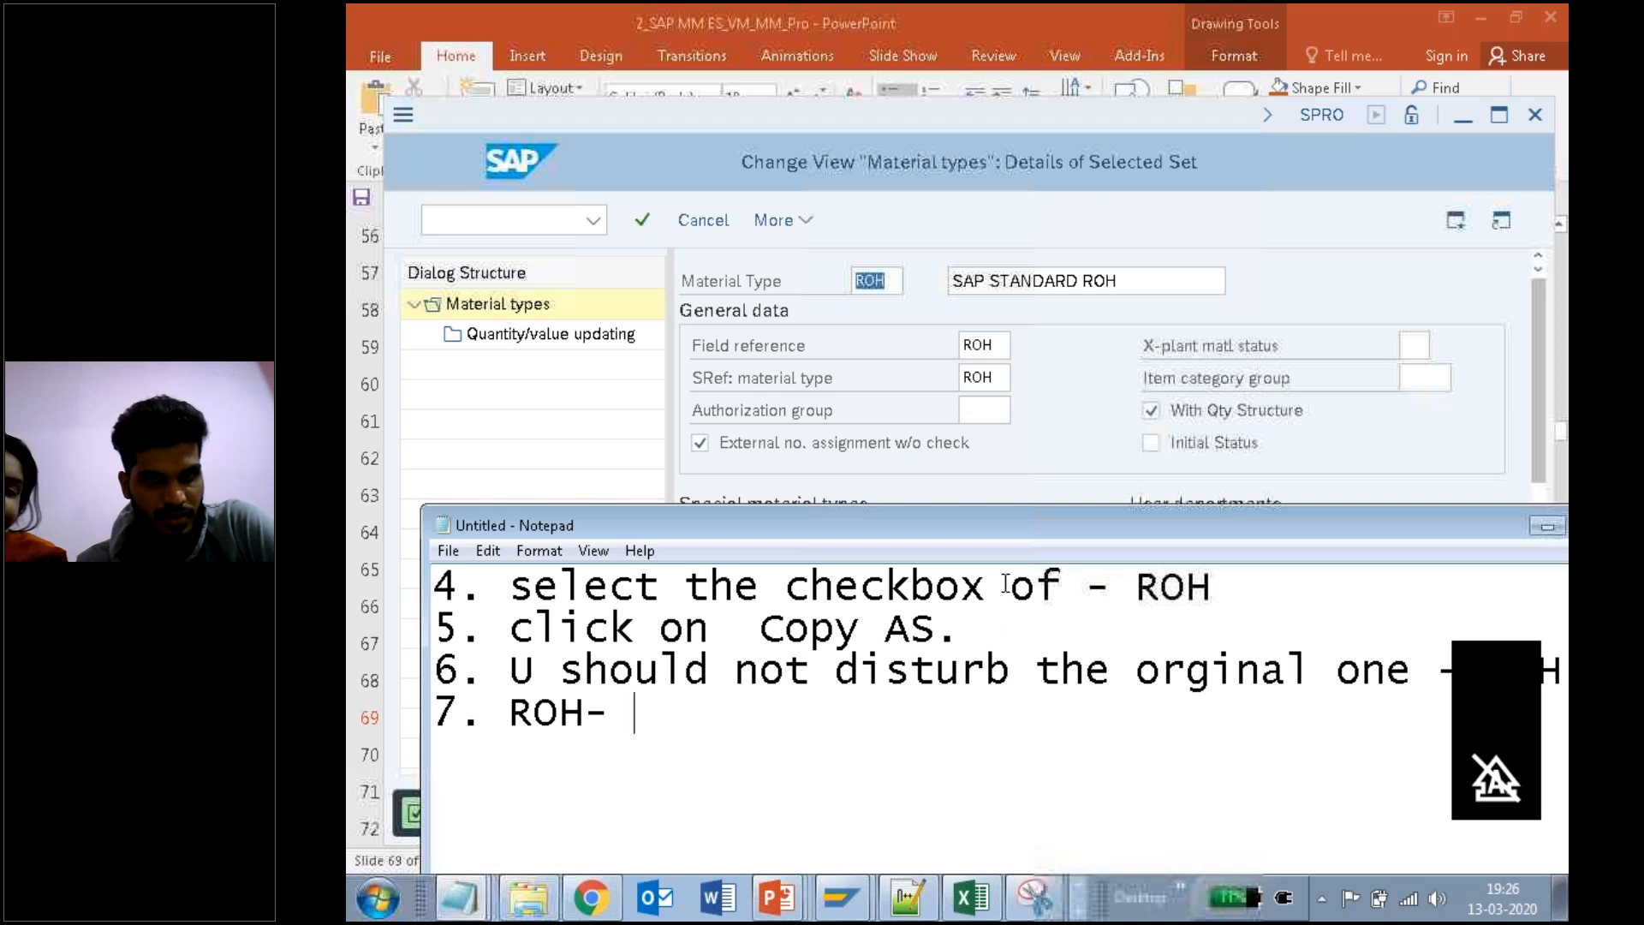
{"action": "left_click", "coordinate": [895, 274]}
{"action": "left_click", "coordinate": [635, 723]}
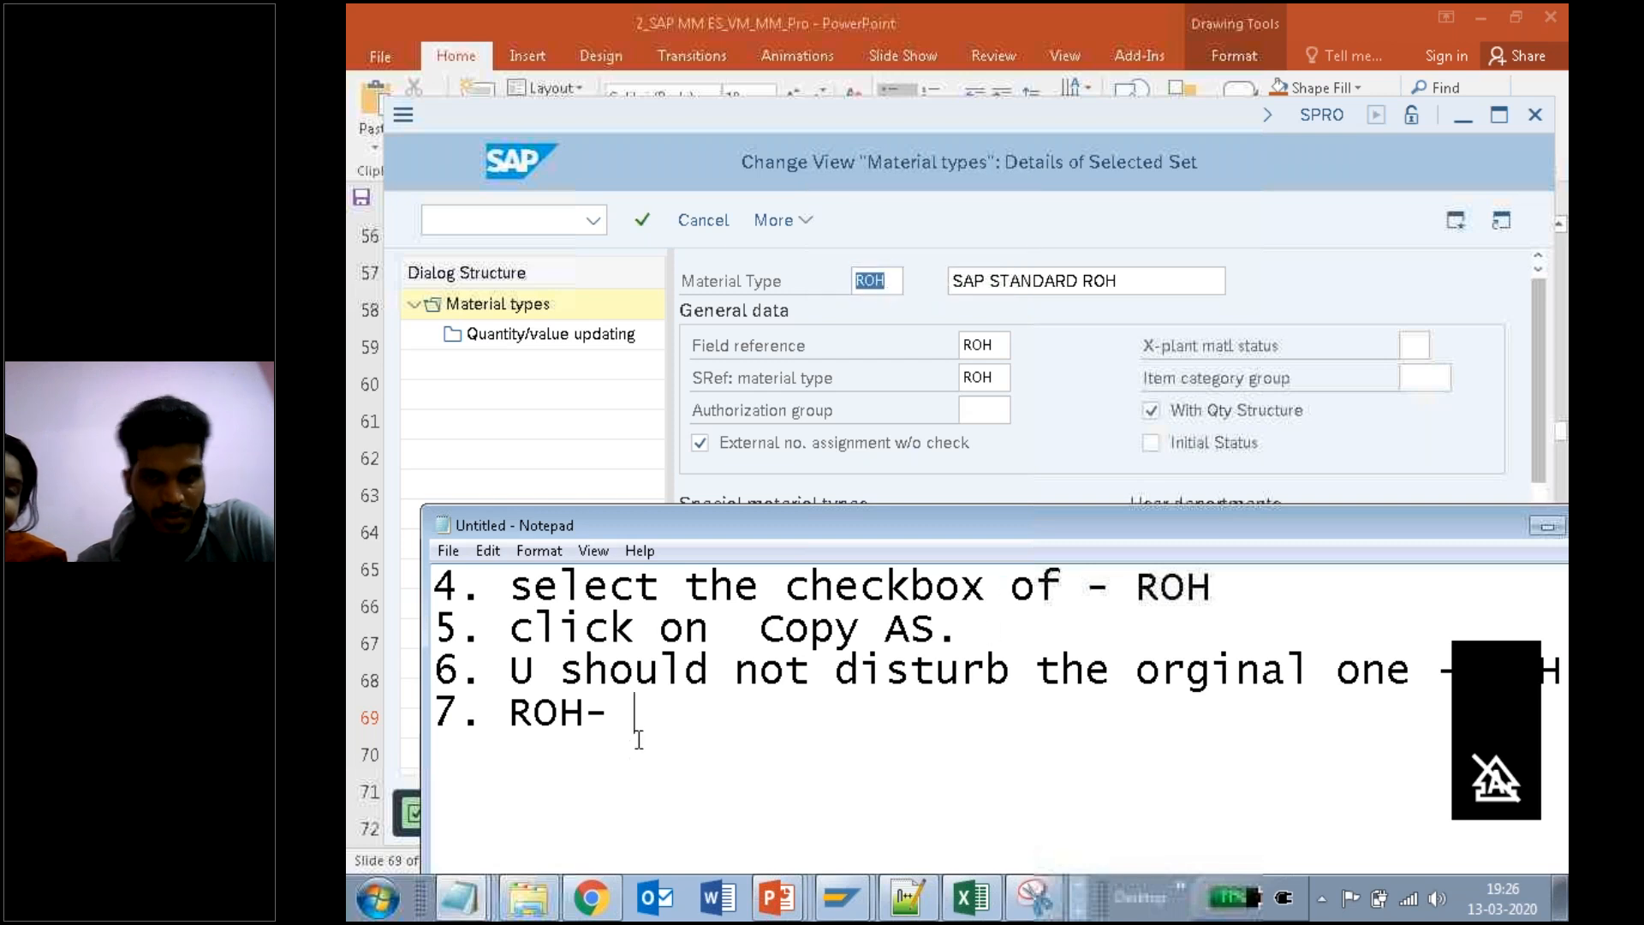
{"action": "type", "text": "material type"}
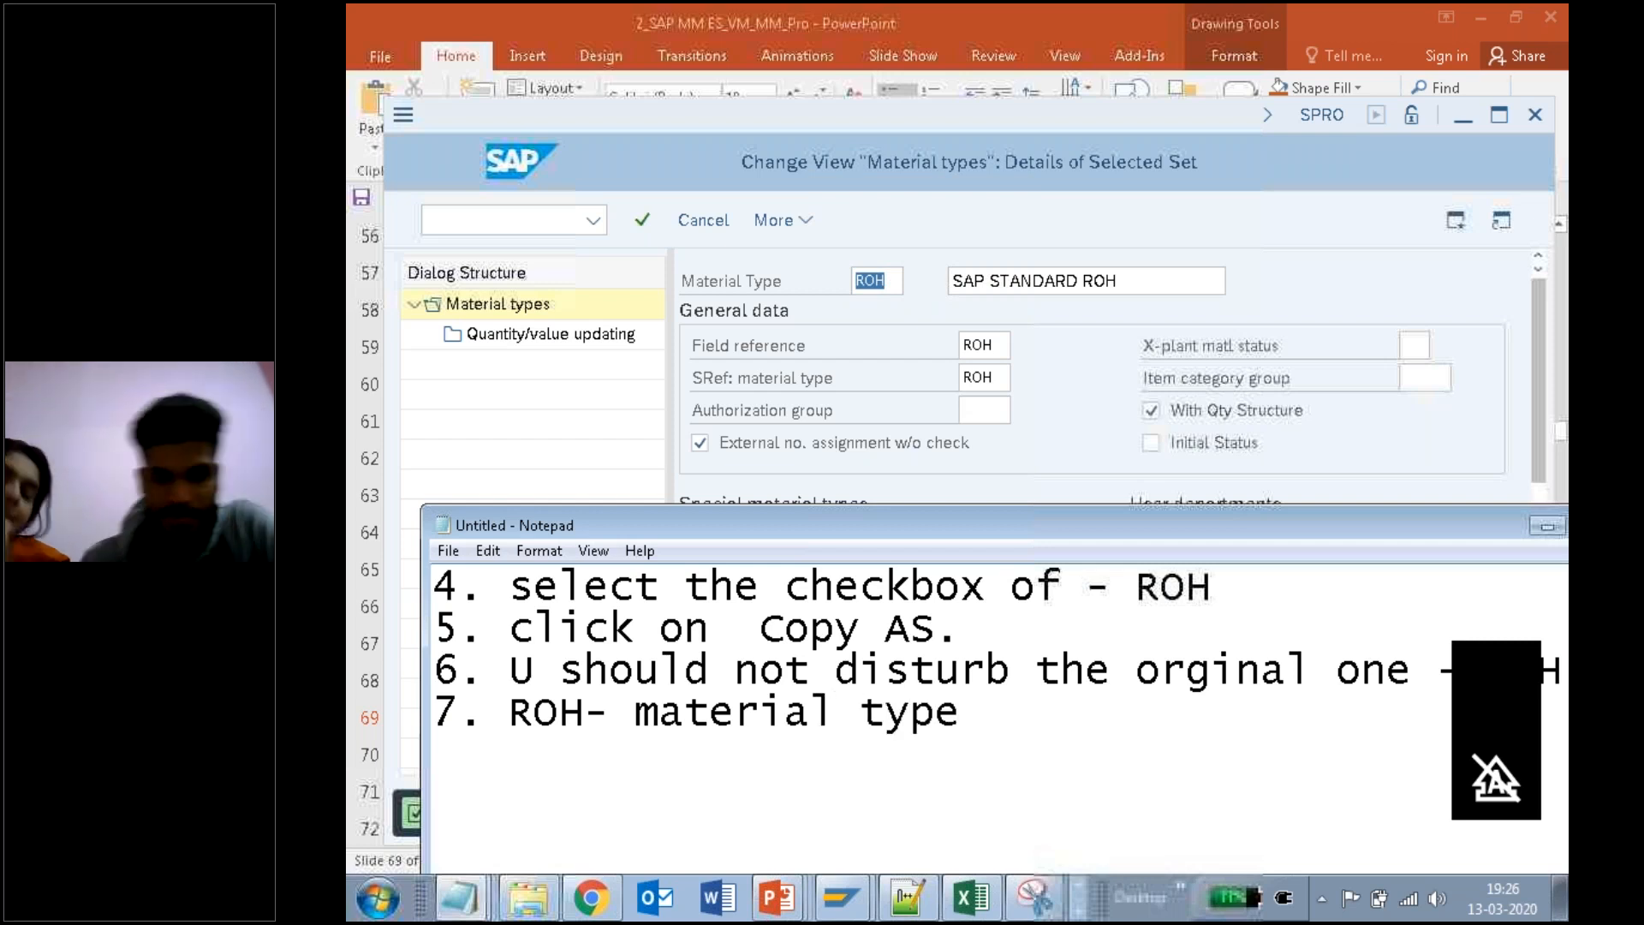
Step: Switch to the SAP details of the copied entry and replace the Material Type ROH with tik1
{"action": "left_click", "coordinate": [875, 285]}
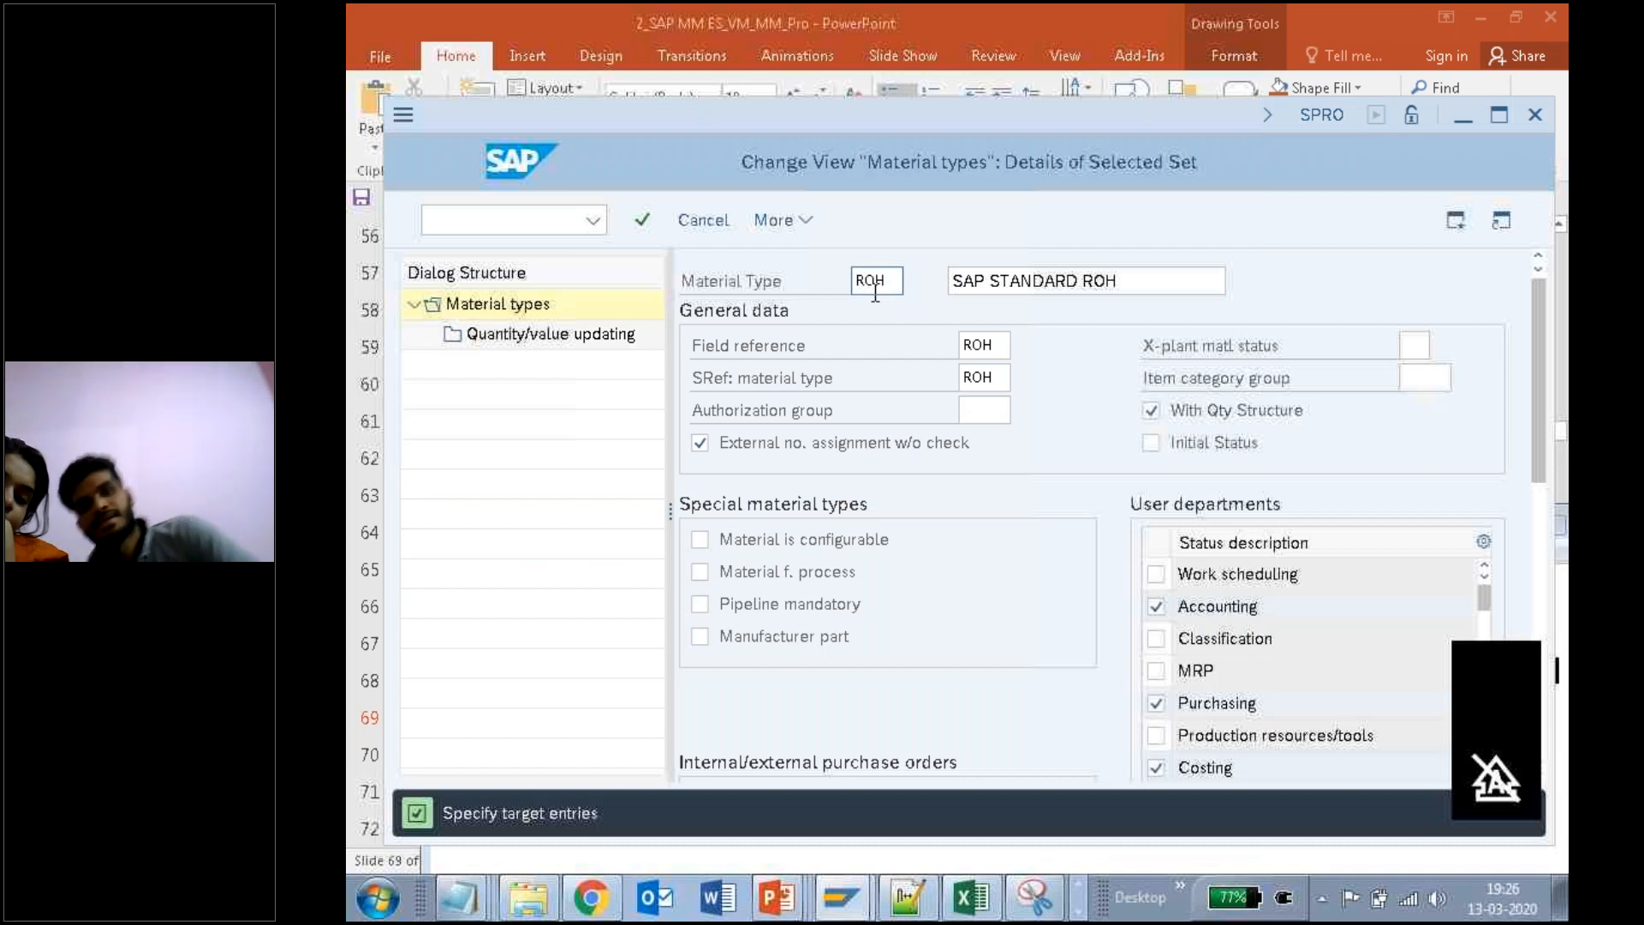
{"action": "key", "text": "BackSpace"}
{"action": "key", "text": "BackSpace"}
{"action": "key", "text": "BackSpace"}
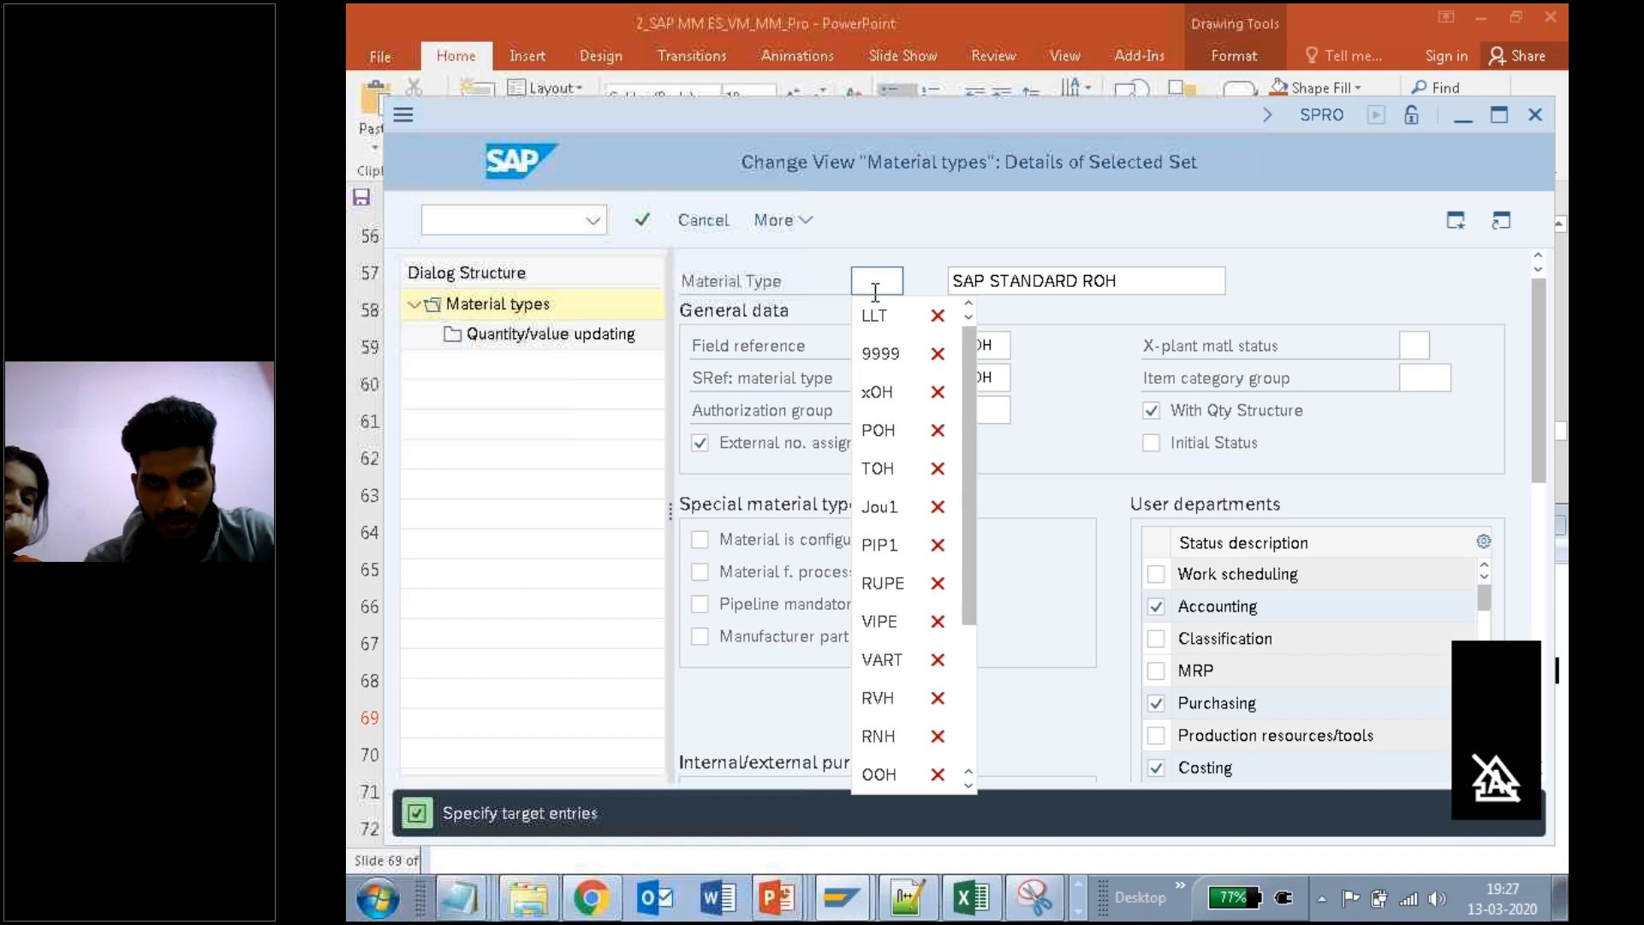
{"action": "type", "text": "tik1"}
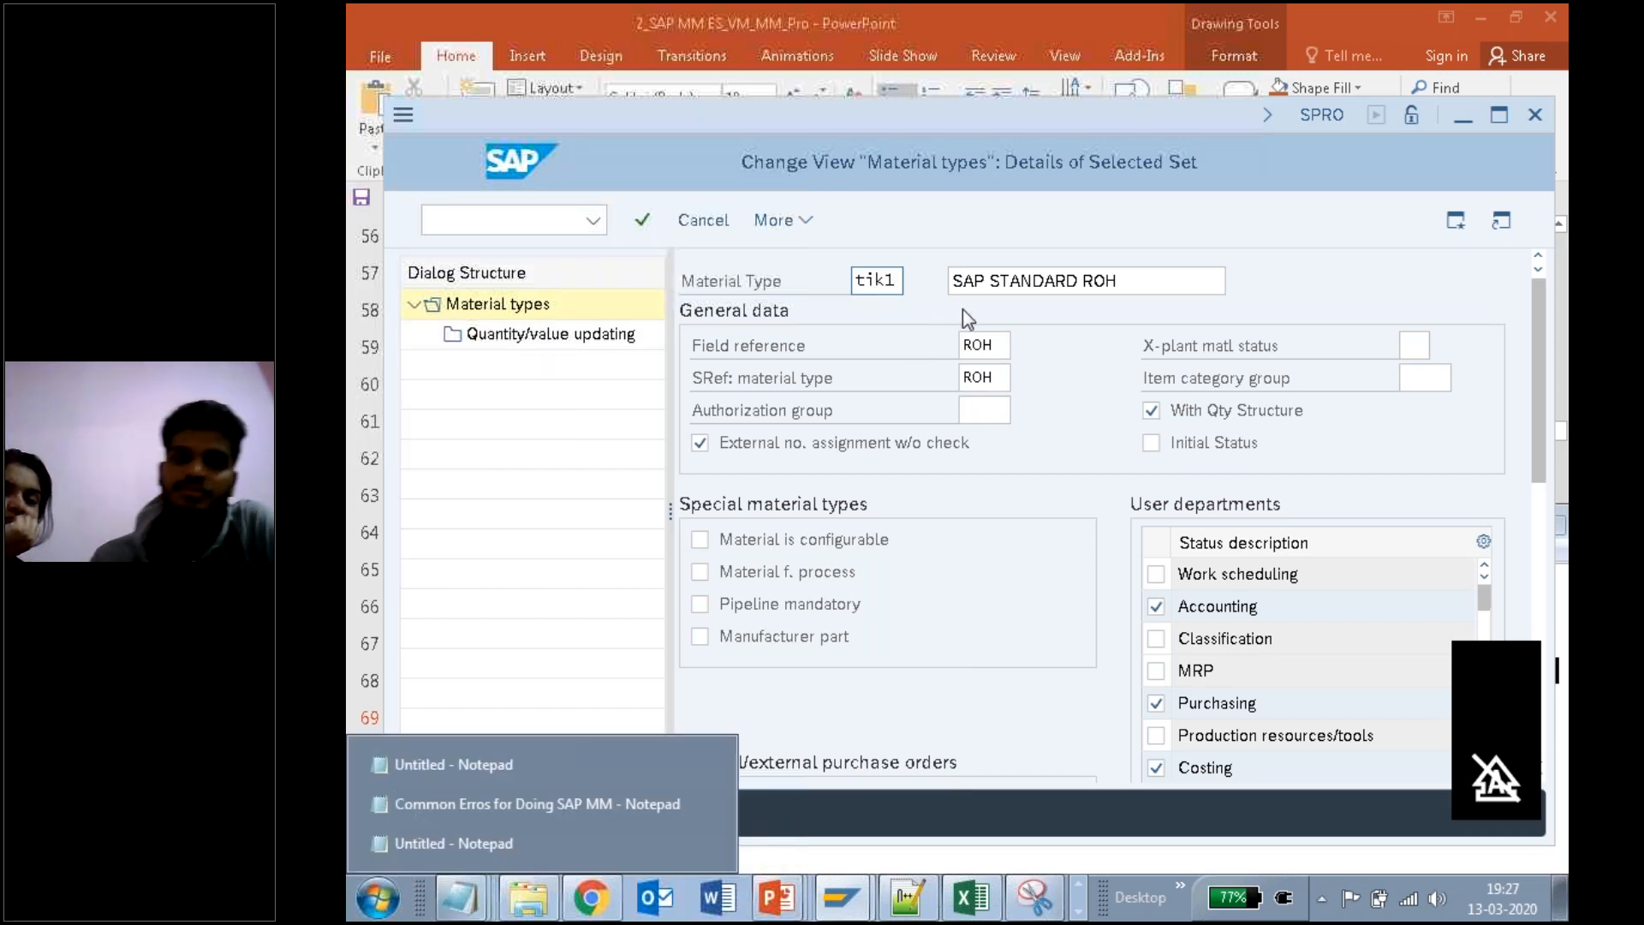
Step: Replace the new material type's description with "Tik1 - Raw Material"
{"action": "left_click_drag", "start_coordinate": [1126, 278], "coordinate": [936, 286]}
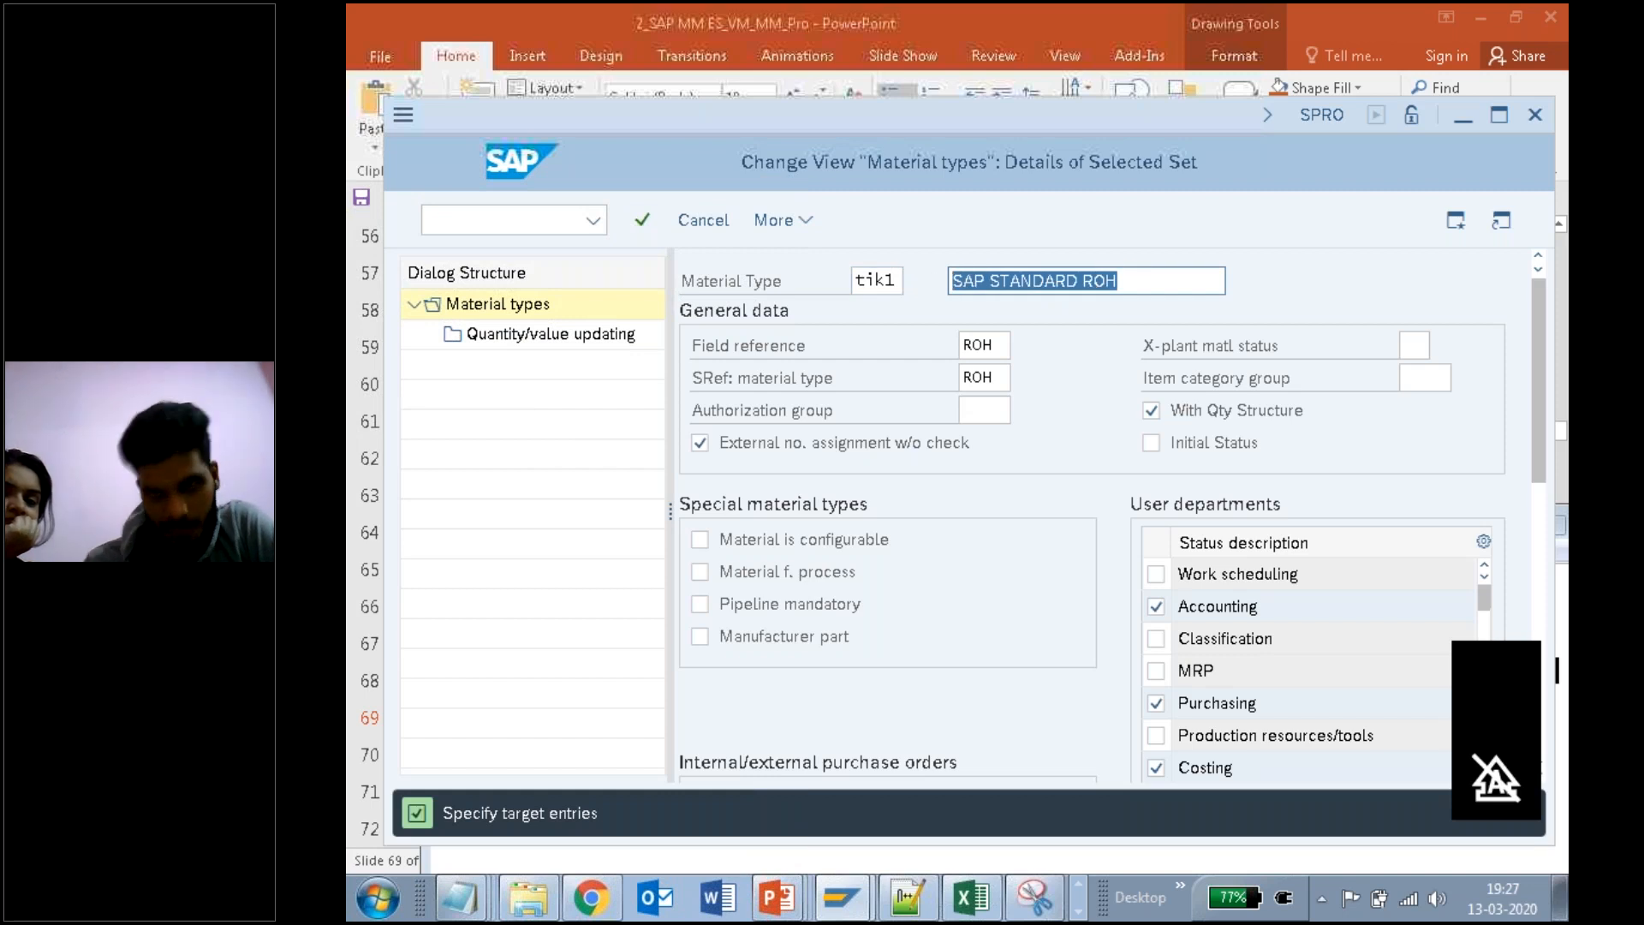
{"action": "type", "text": "Tik"}
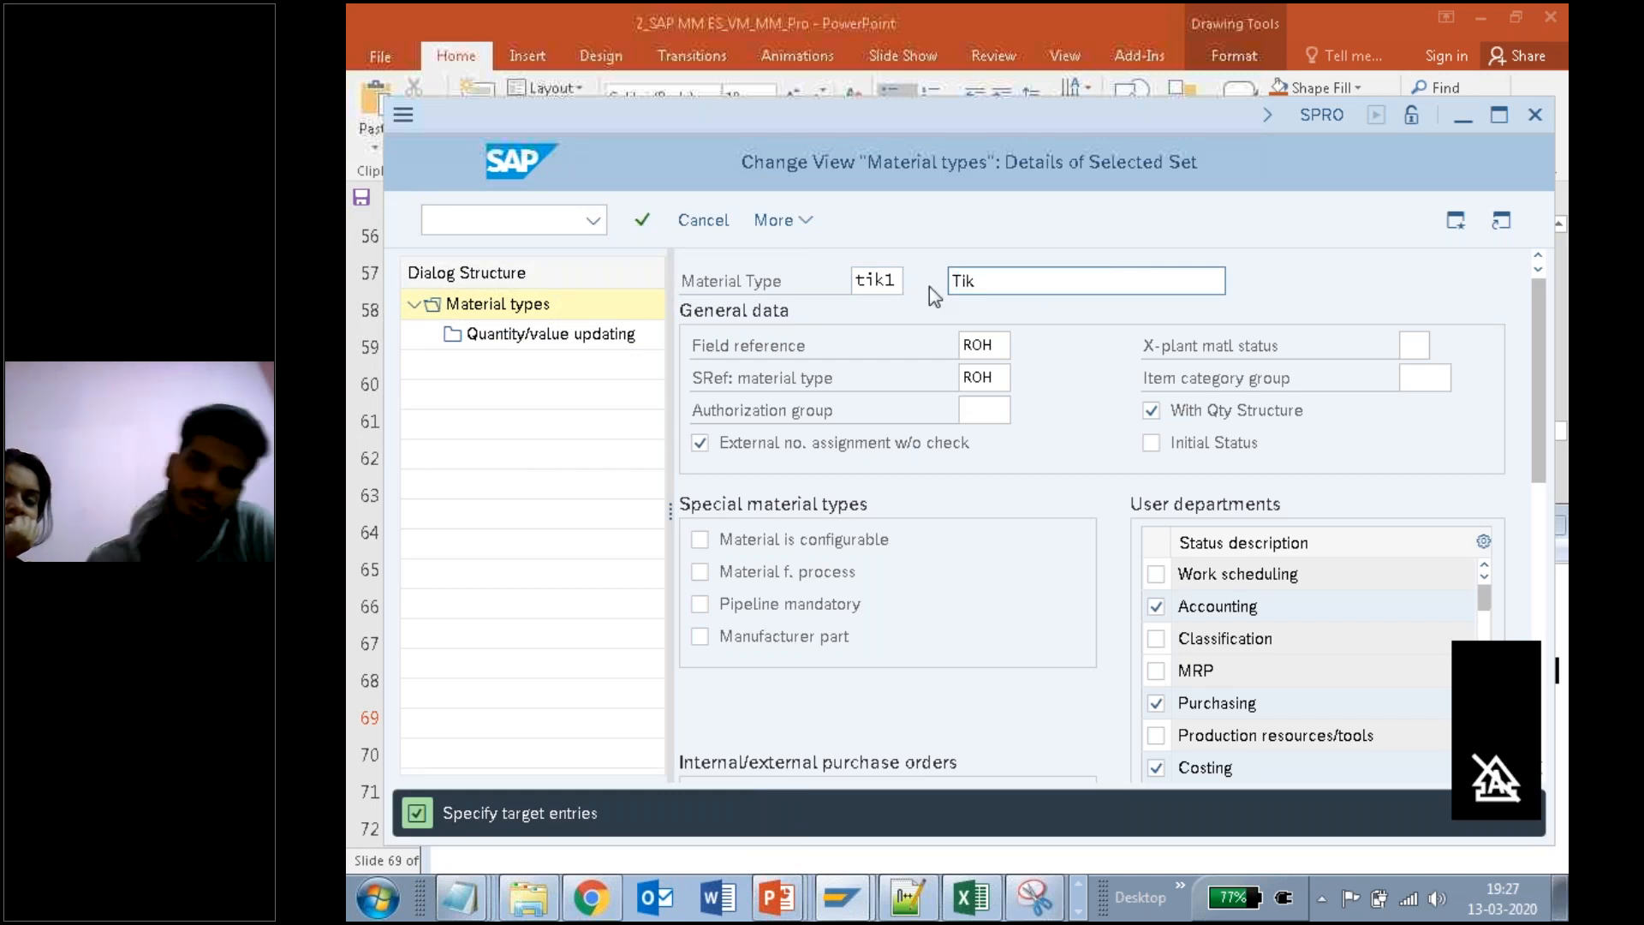
{"action": "type", "text": "1 - Raw MAt"}
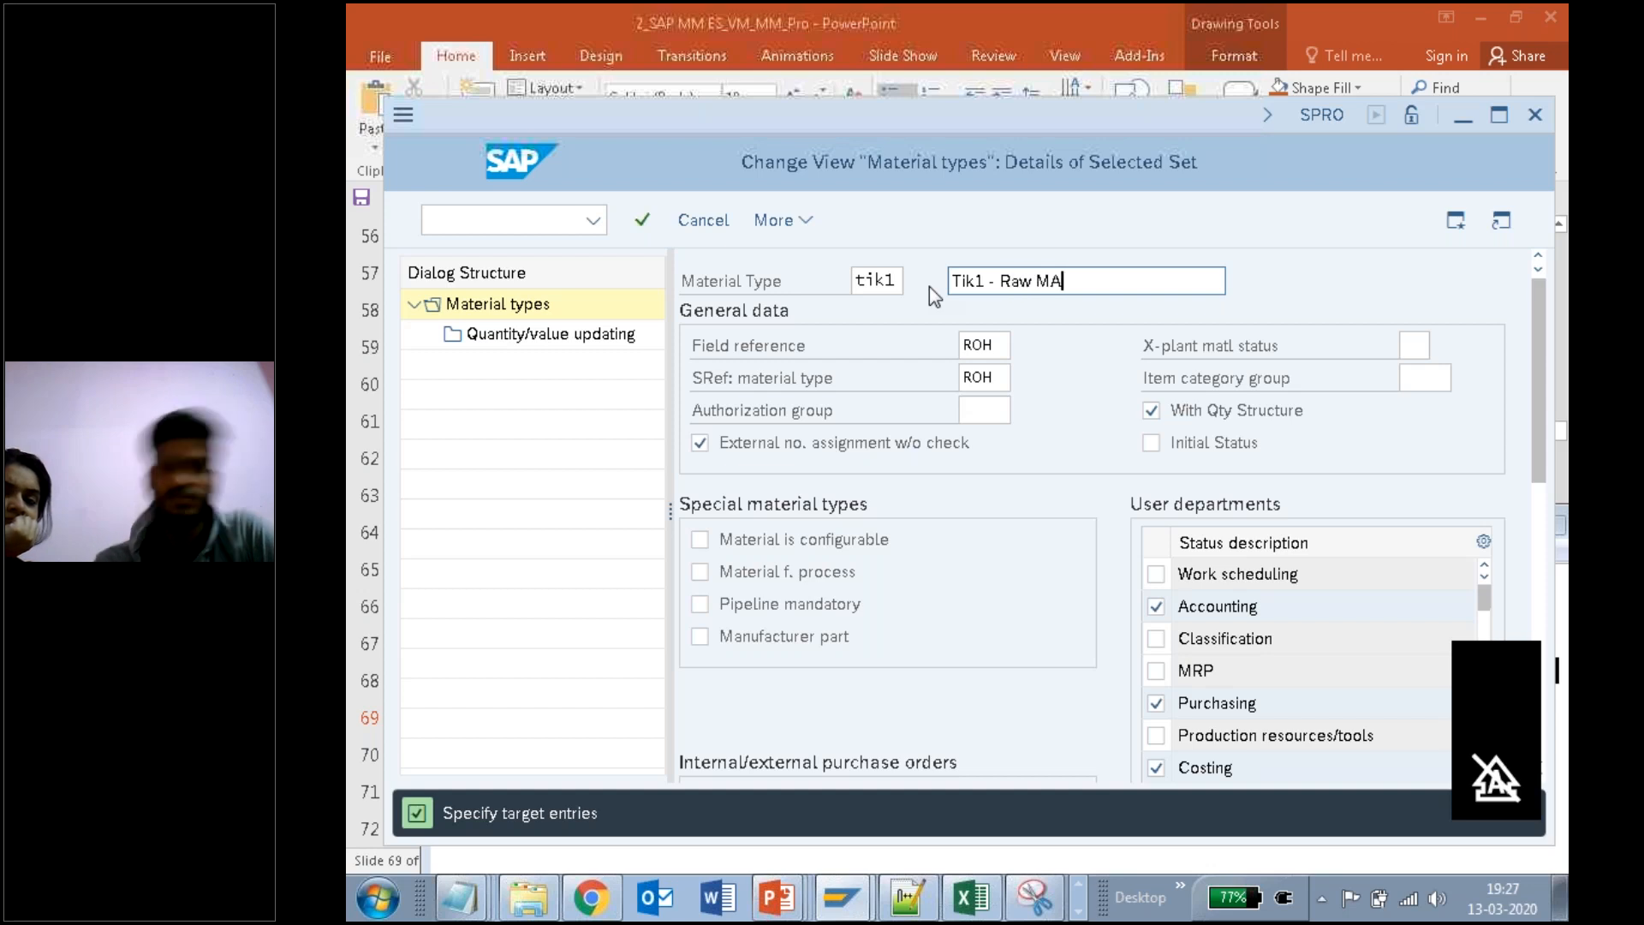
{"action": "key", "text": "BackSpace"}
{"action": "key", "text": "BackSpace"}
{"action": "type", "text": "ateia"}
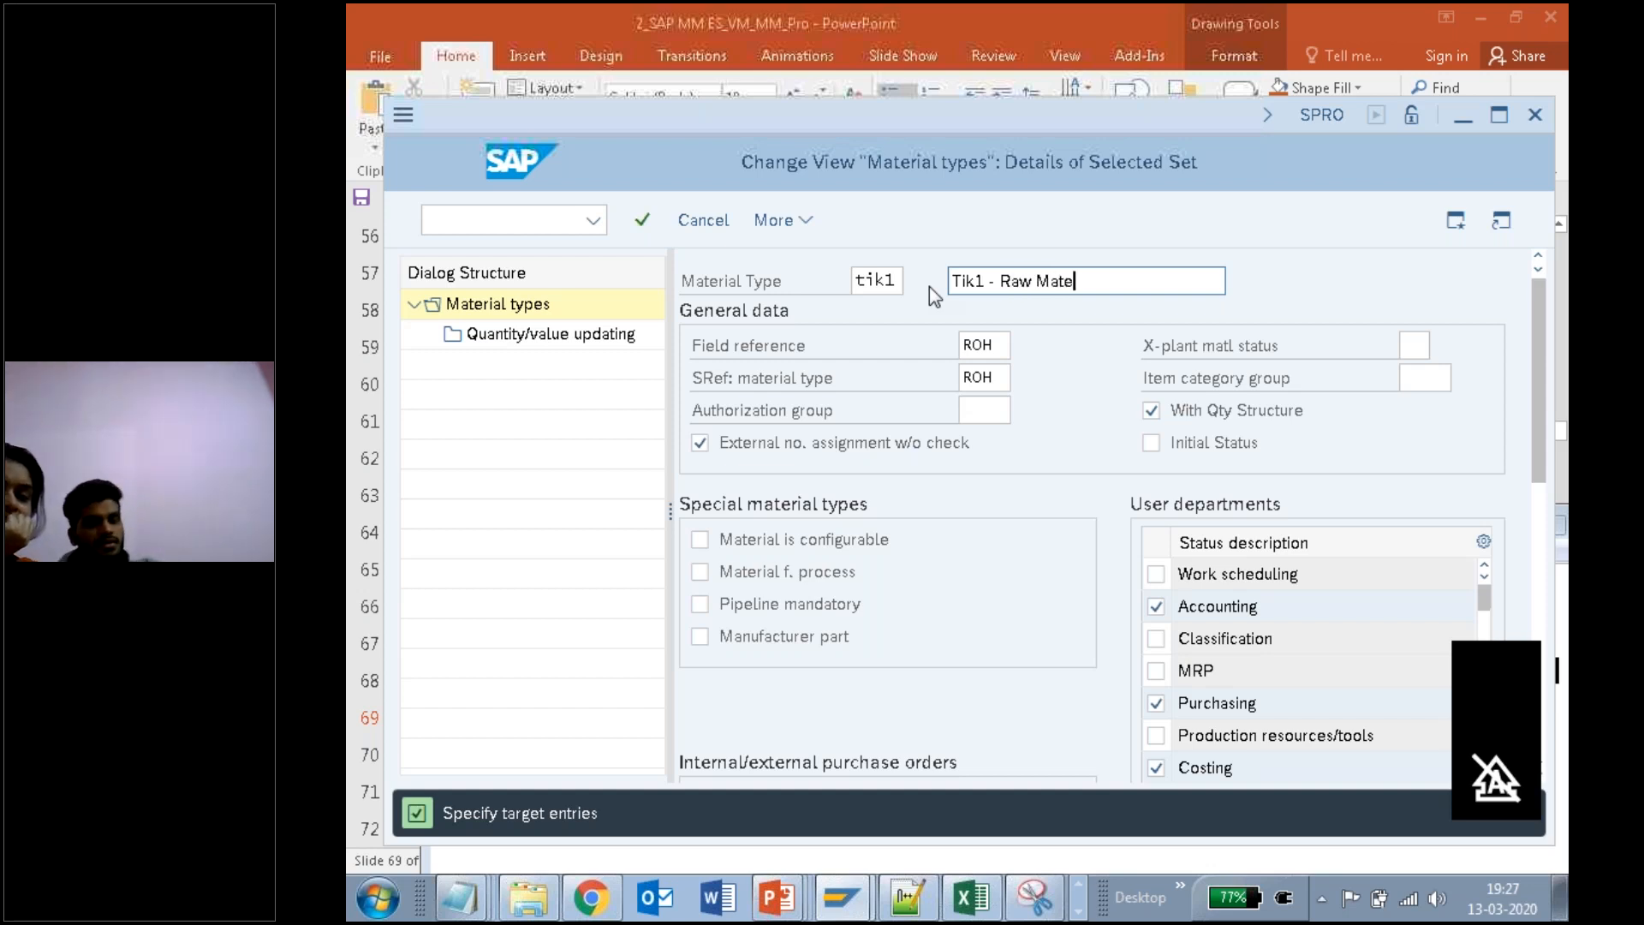
{"action": "key", "text": "BackSpace"}
{"action": "key", "text": "BackSpace"}
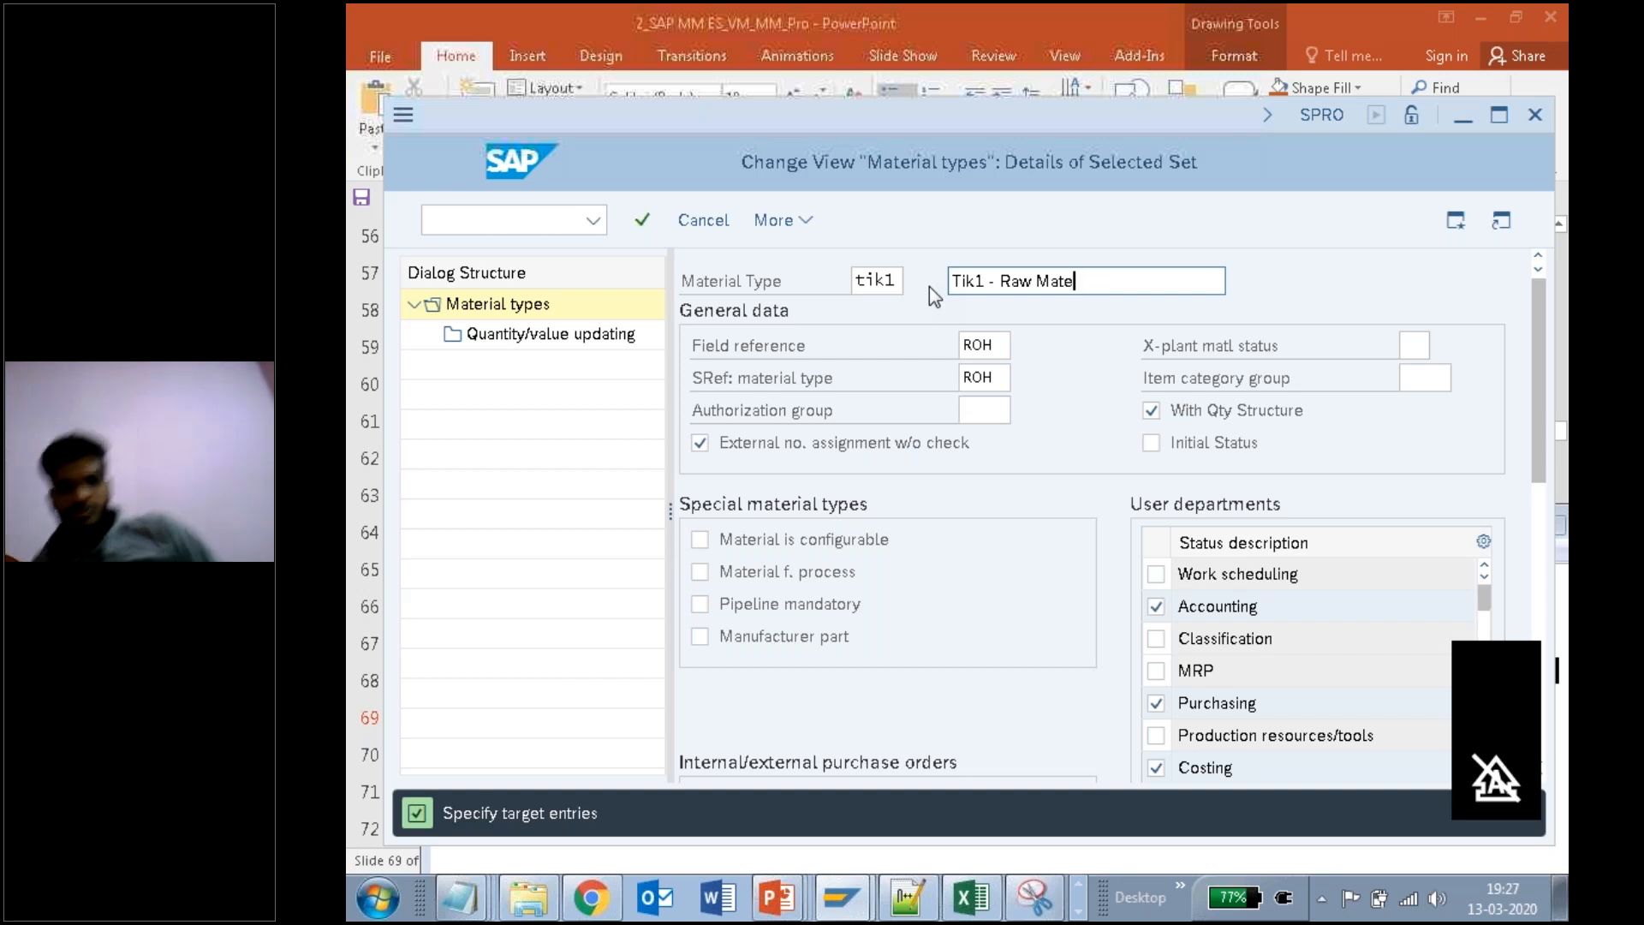
{"action": "type", "text": "rial"}
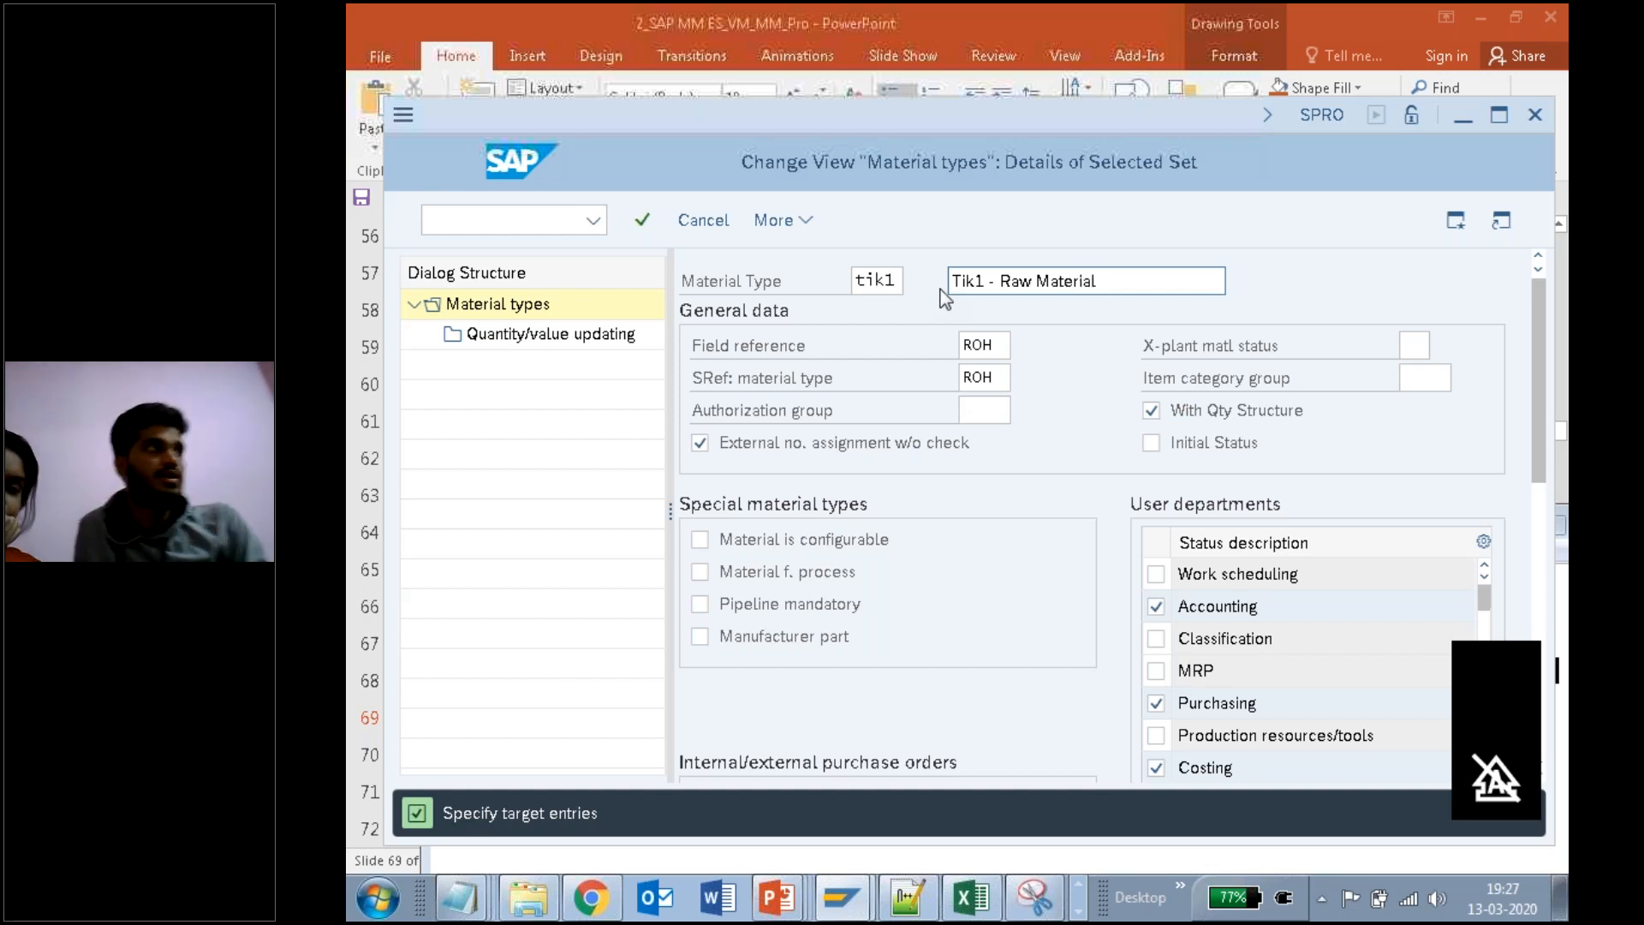
{"action": "left_click_drag", "start_coordinate": [987, 281], "coordinate": [953, 278]}
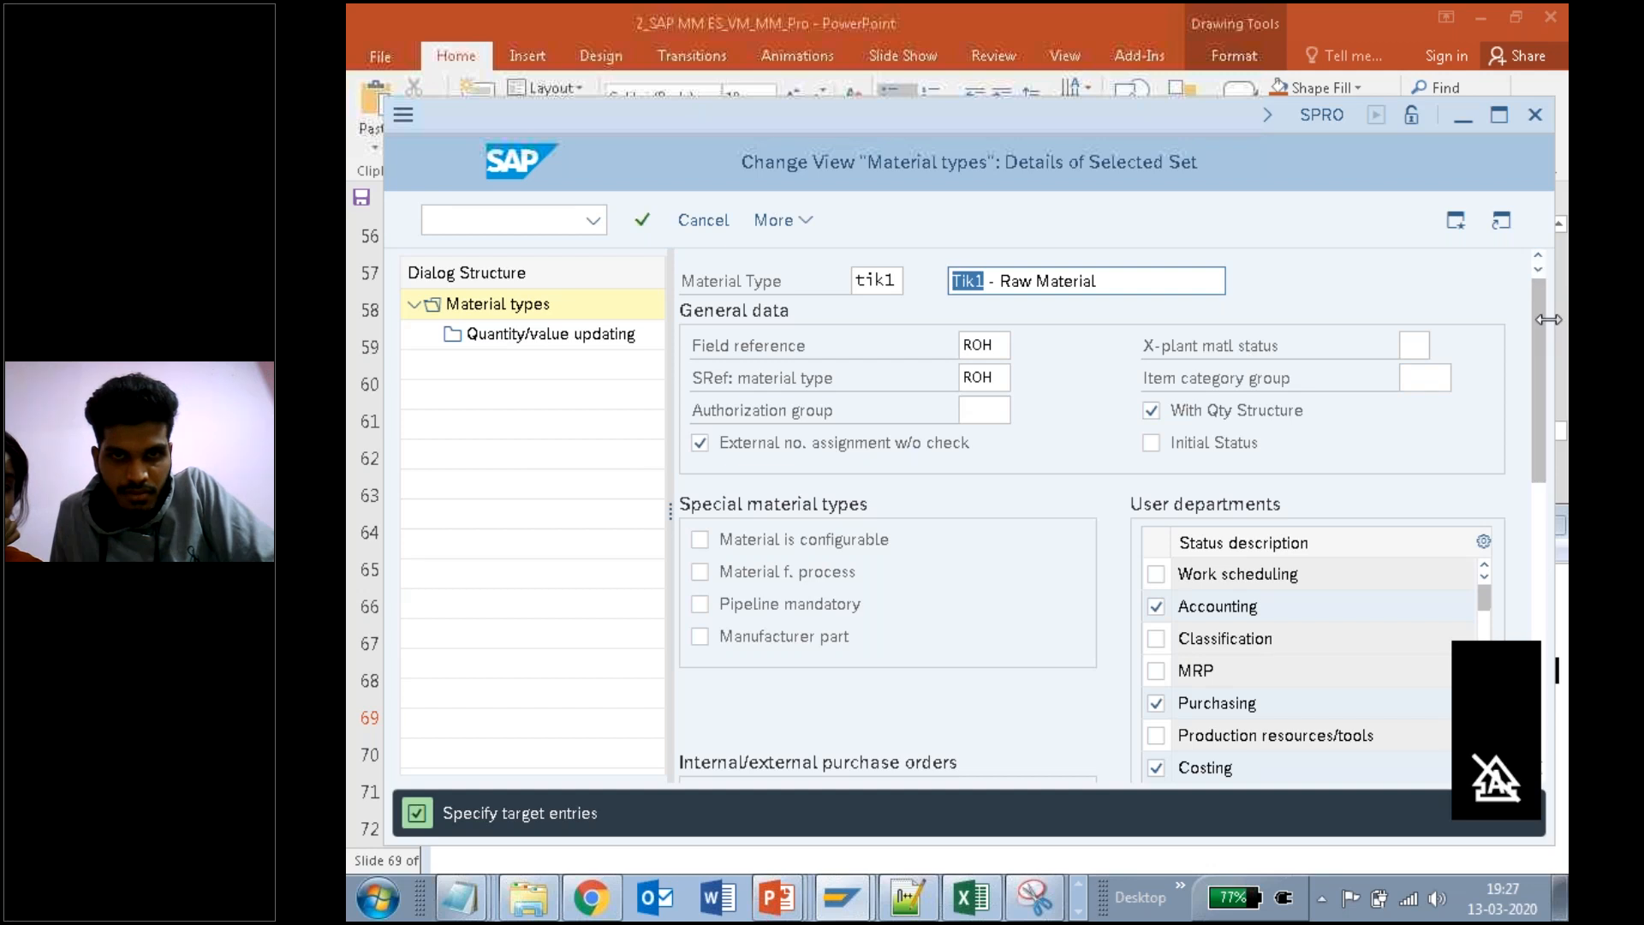
Step: Examine the new material type's settings, including its purchase order options and the full list of user departments
{"action": "scroll", "coordinate": [1539, 331], "scroll_direction": "down", "scroll_amount": 5}
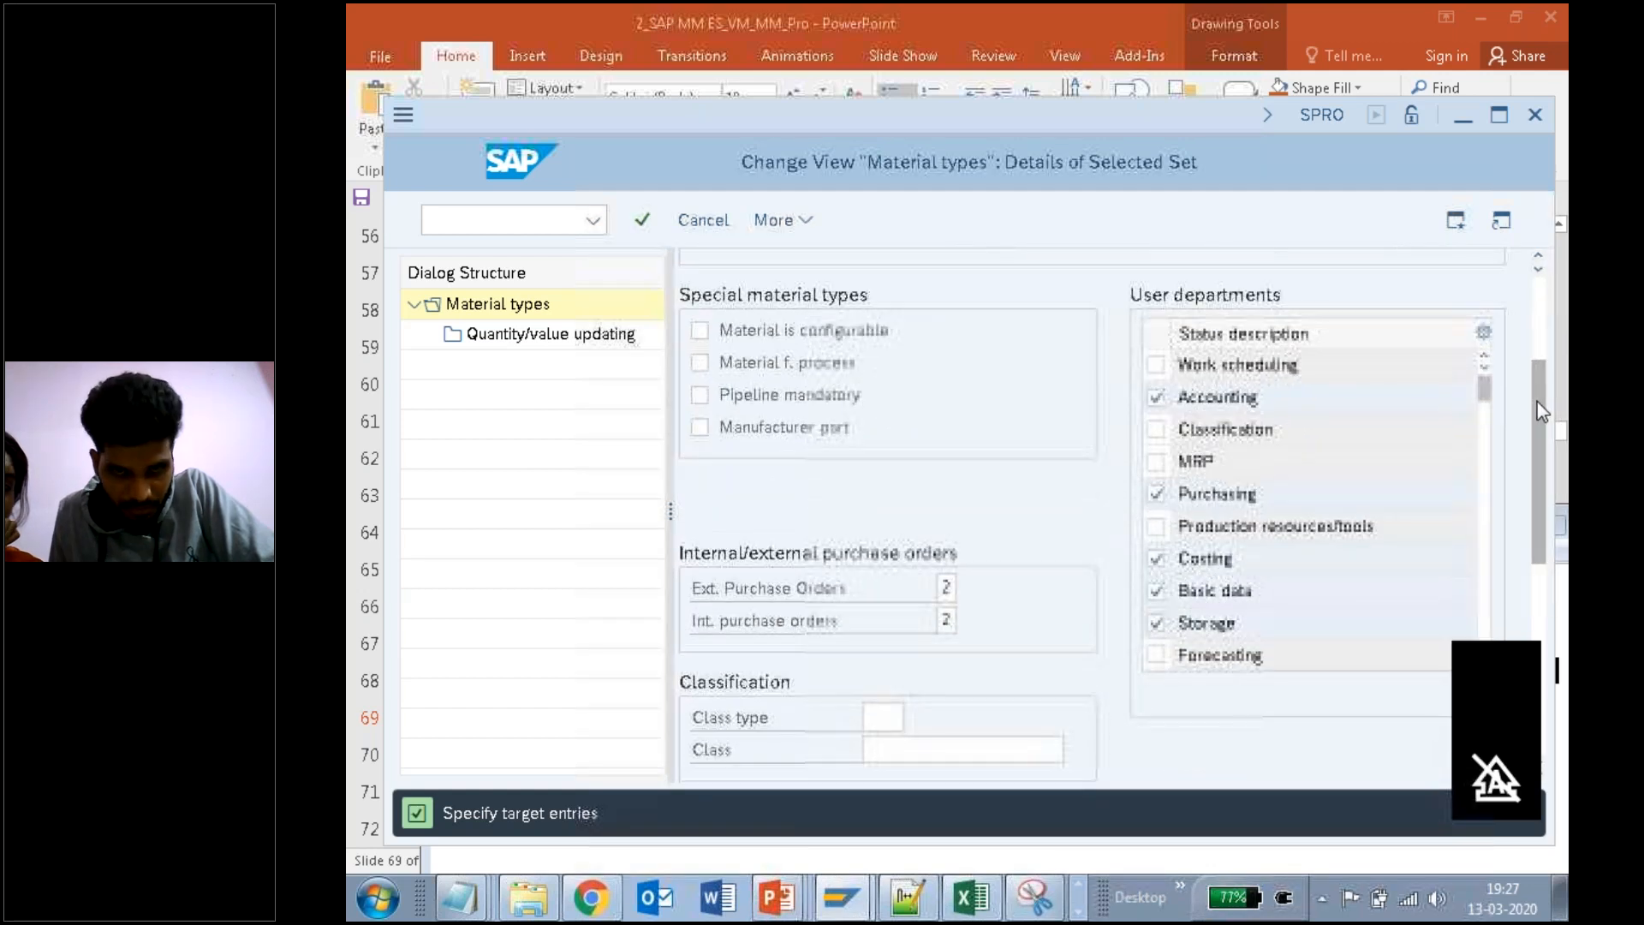
{"action": "scroll", "coordinate": [1491, 665], "scroll_direction": "down", "scroll_amount": 5}
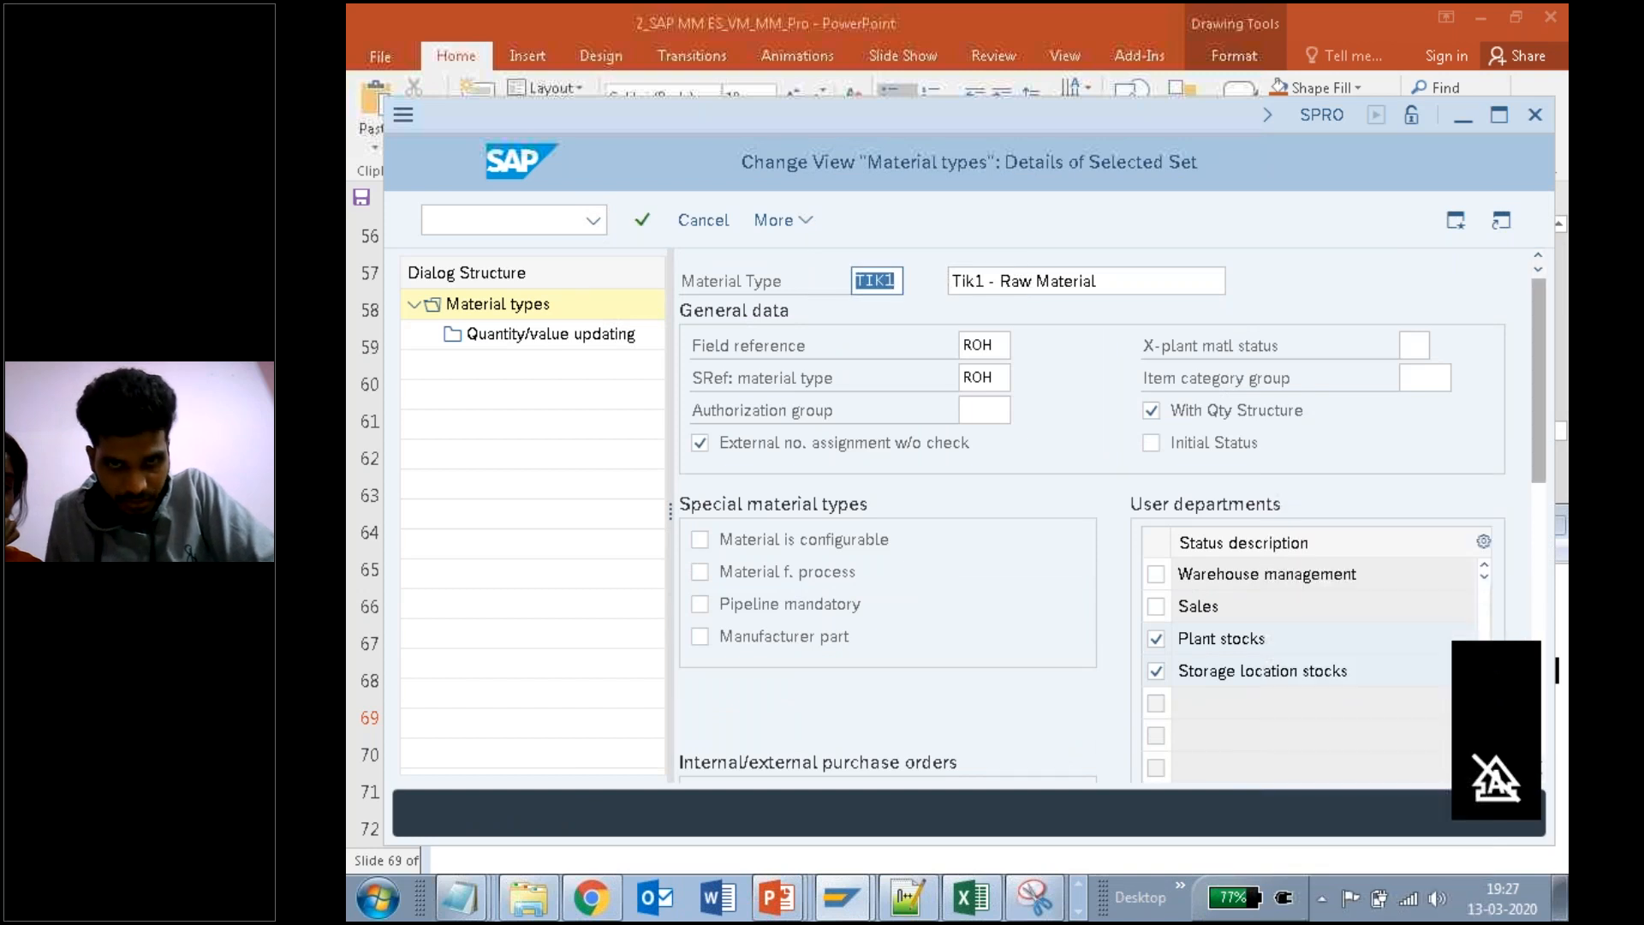
{"action": "scroll", "coordinate": [1538, 454], "scroll_direction": "down", "scroll_amount": 4}
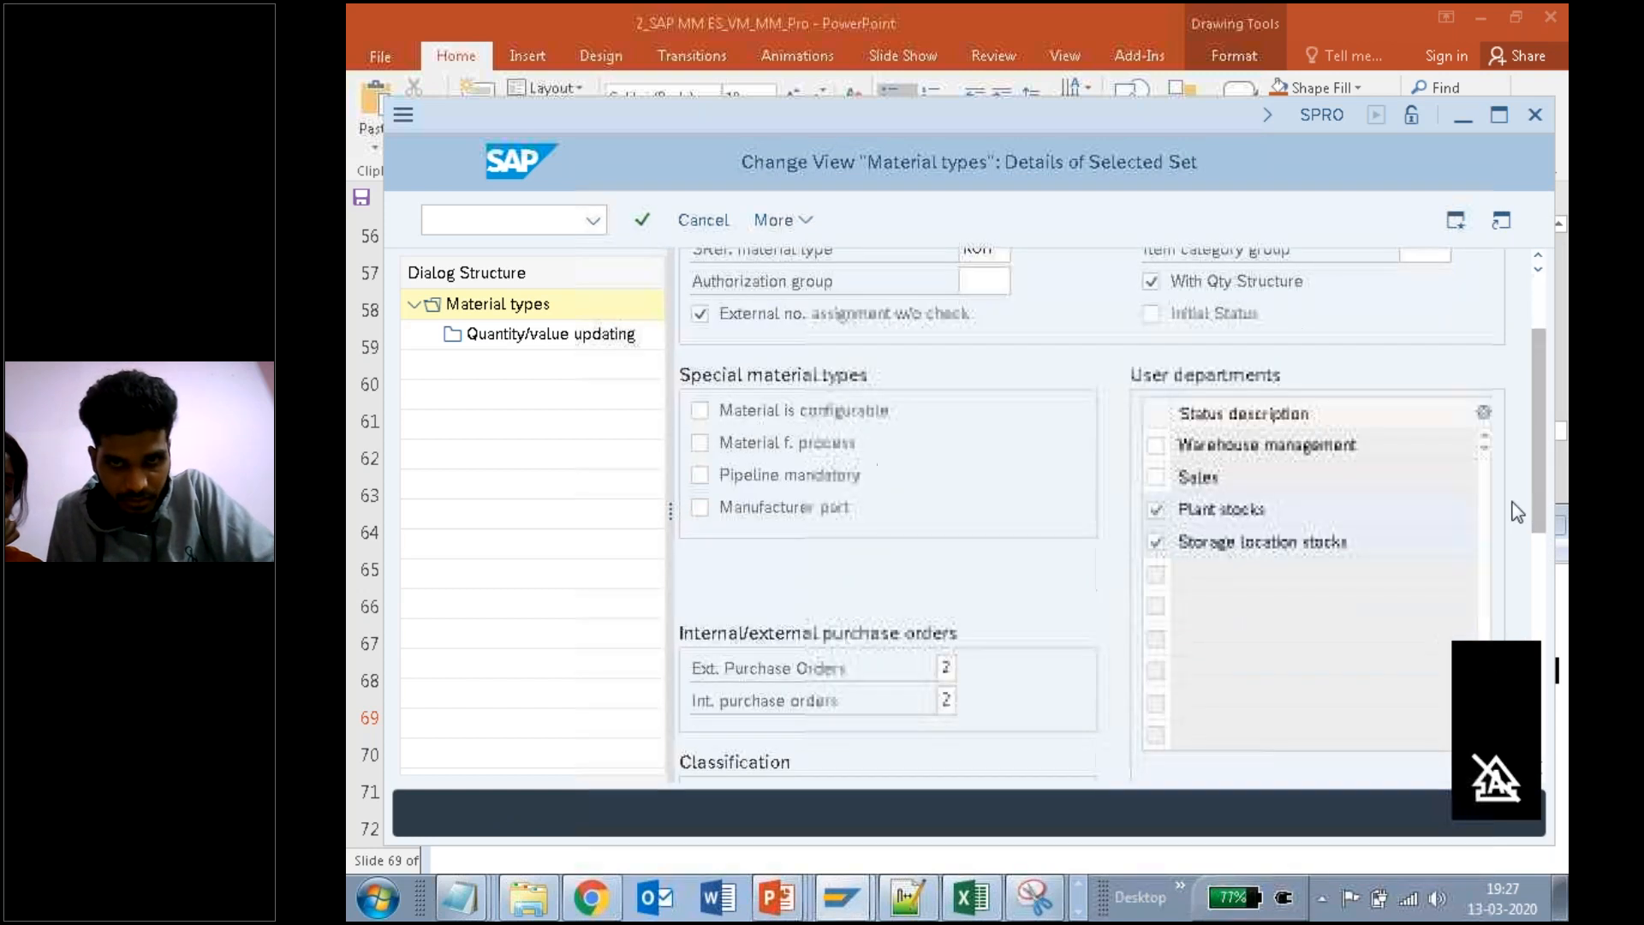
{"action": "left_click", "coordinate": [1488, 442]}
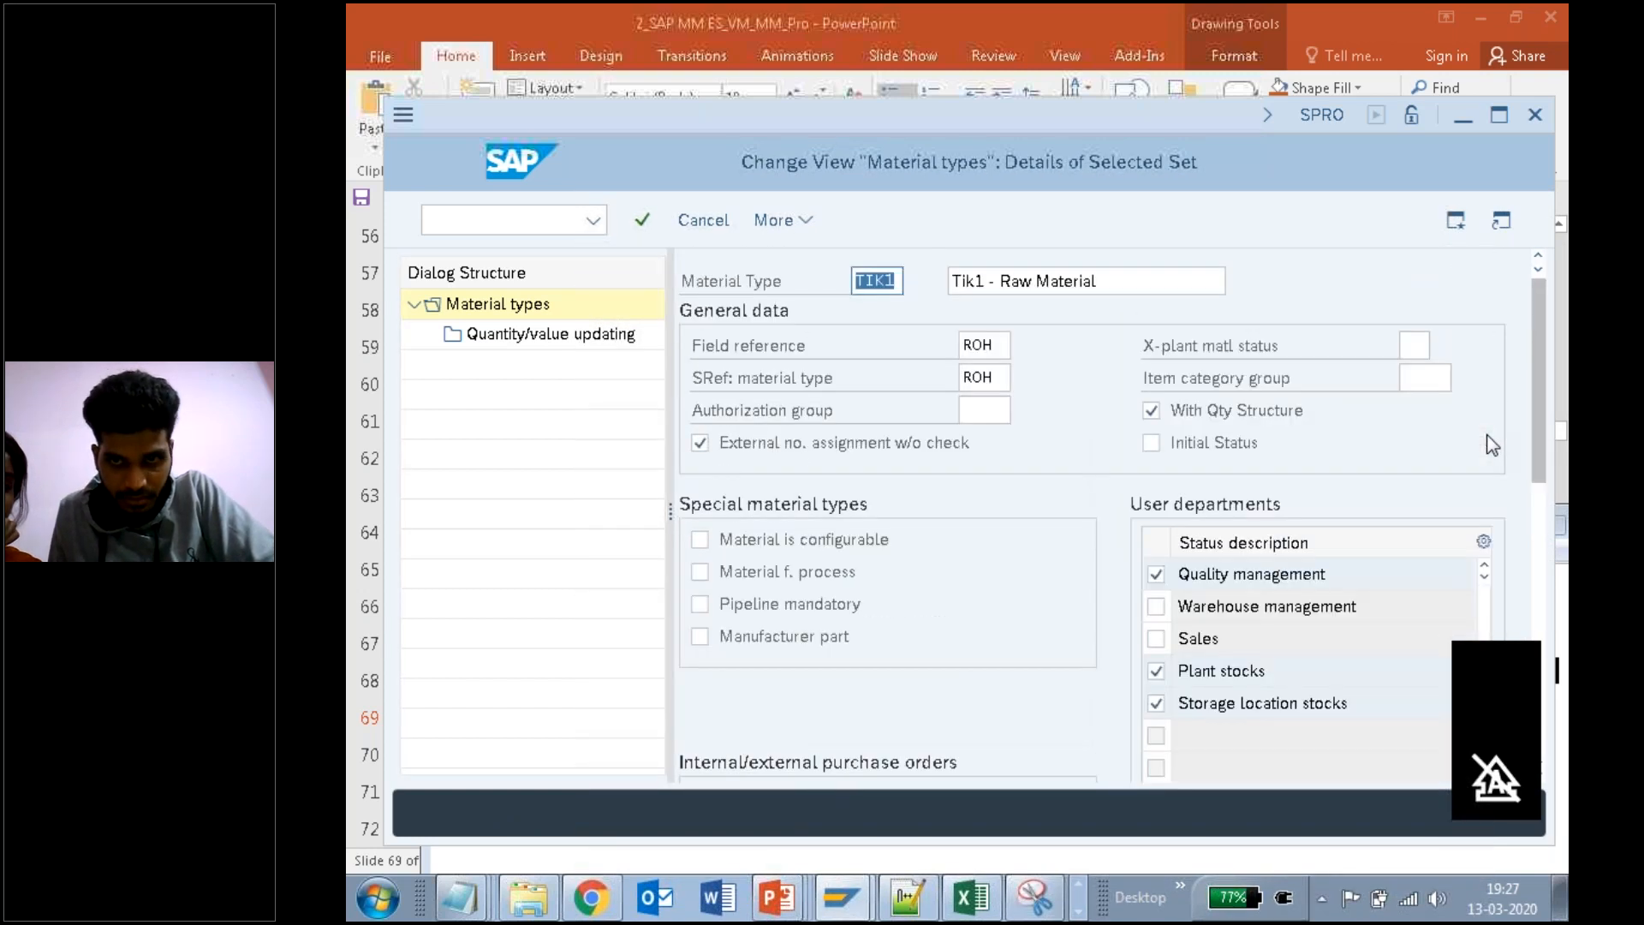
{"action": "left_click", "coordinate": [1484, 568]}
{"action": "left_click", "coordinate": [1484, 568]}
{"action": "left_click", "coordinate": [1484, 568]}
{"action": "left_click", "coordinate": [1484, 568]}
{"action": "left_click", "coordinate": [1484, 568]}
{"action": "left_click", "coordinate": [1484, 568]}
{"action": "left_click", "coordinate": [1484, 568]}
{"action": "left_click", "coordinate": [1484, 568]}
{"action": "left_click", "coordinate": [1484, 568]}
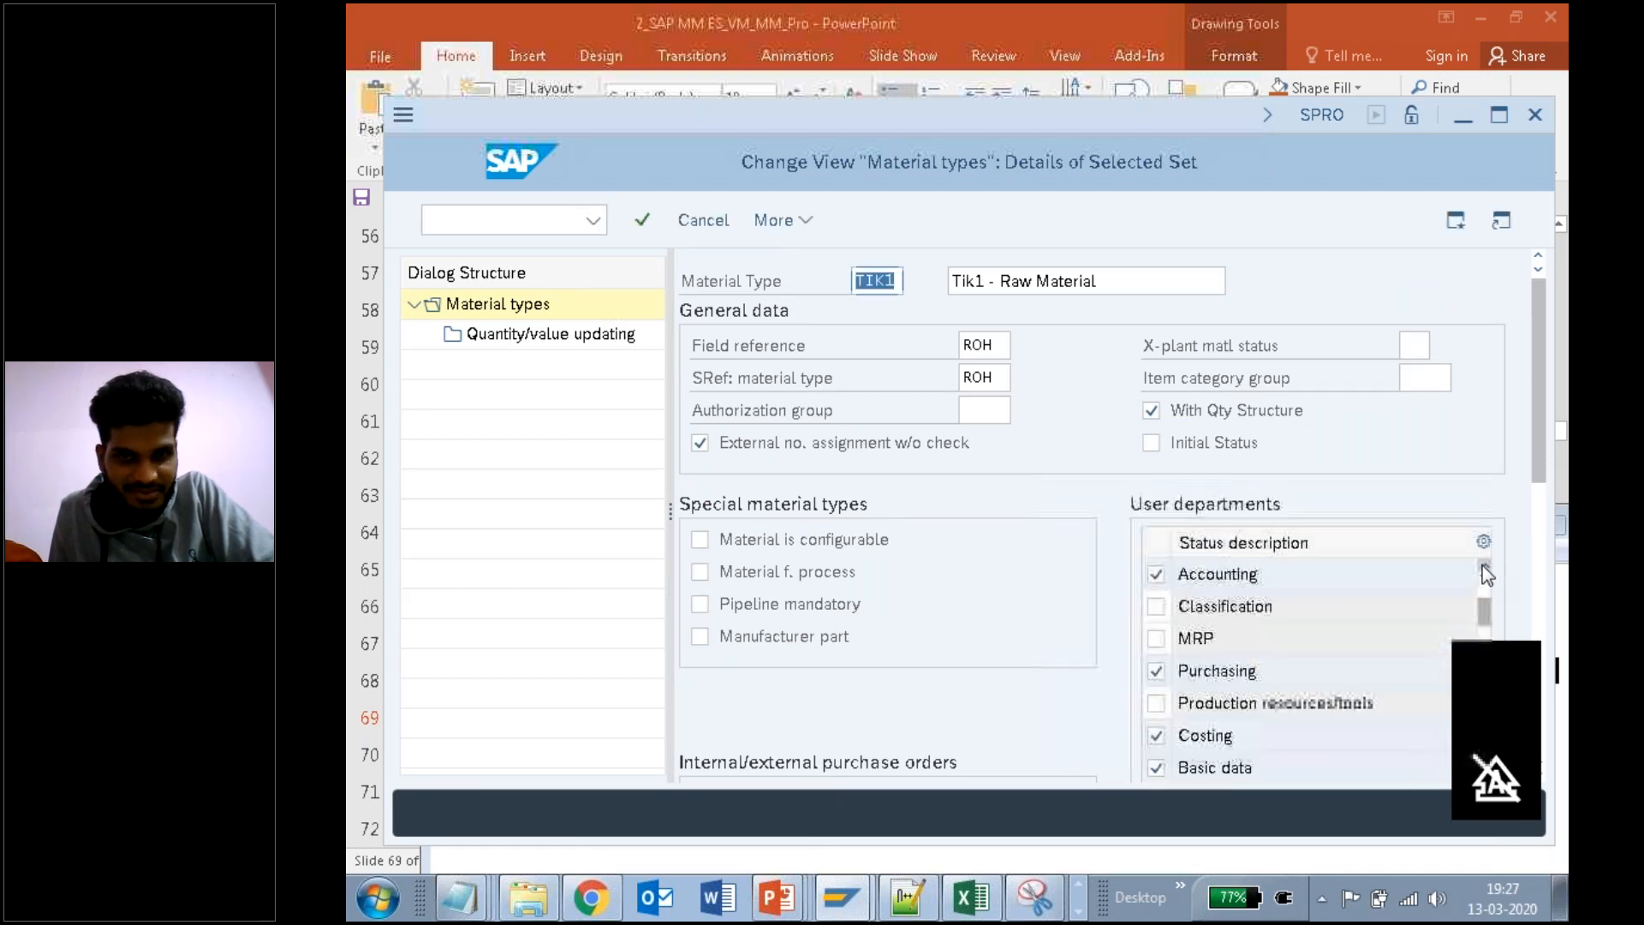
{"action": "left_click", "coordinate": [1484, 567]}
{"action": "left_click_drag", "start_coordinate": [1545, 400], "coordinate": [1334, 291]}
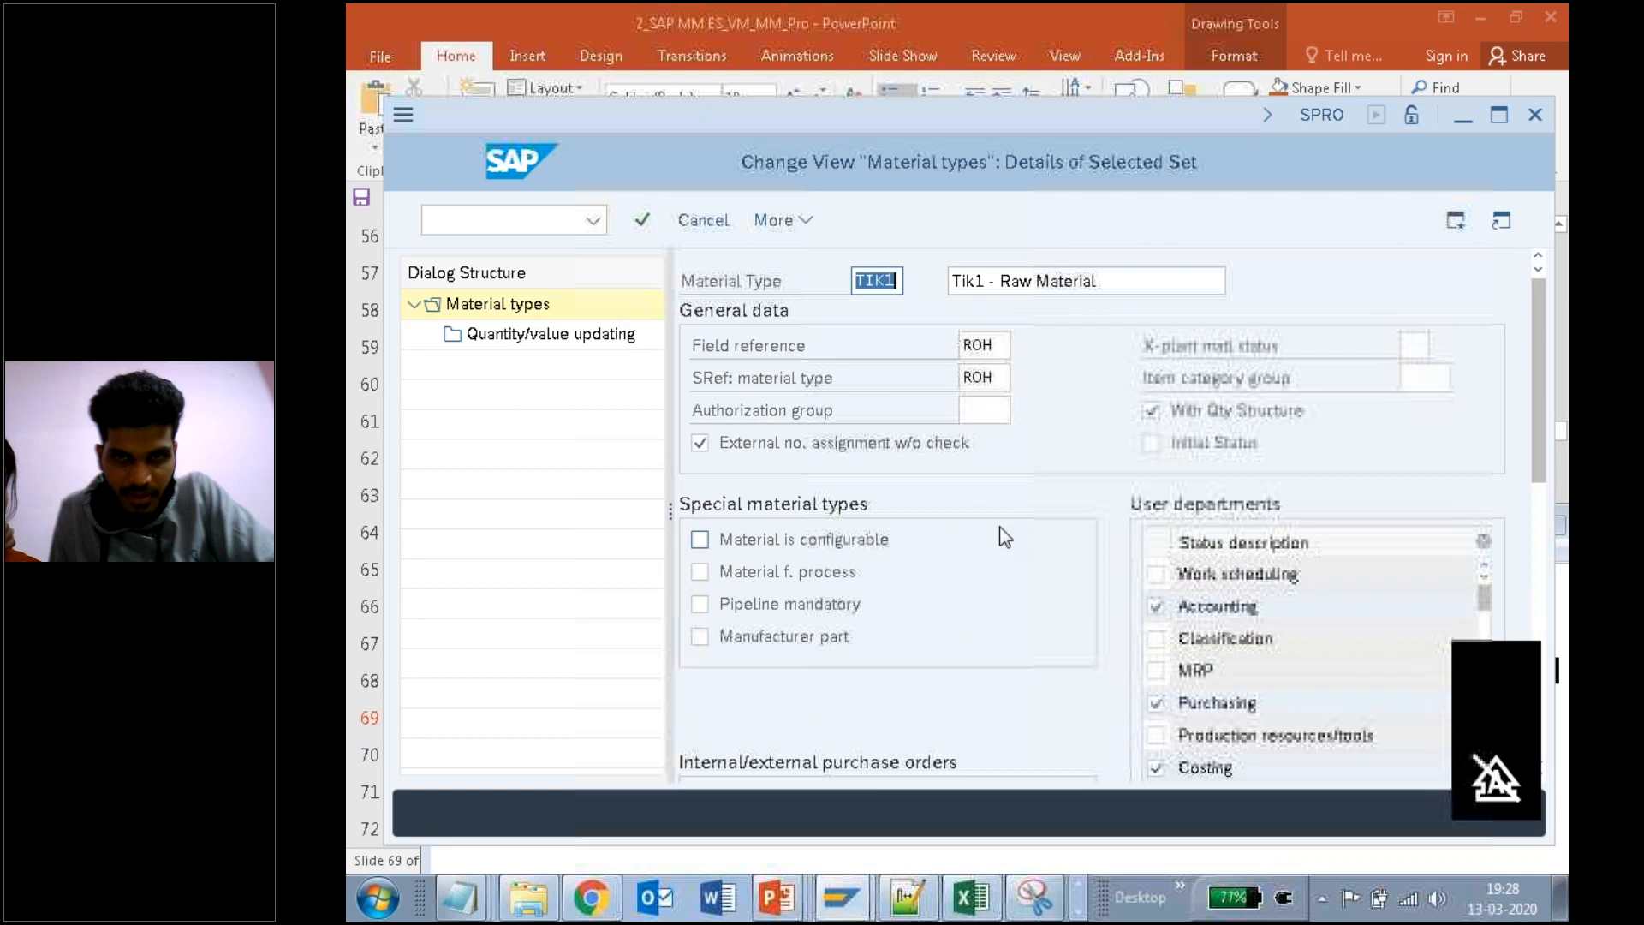
Step: Confirm the copied material type entry in SAP and add instruction 8 to the Notepad notes as "Press enter."
{"action": "key", "text": "Return"}
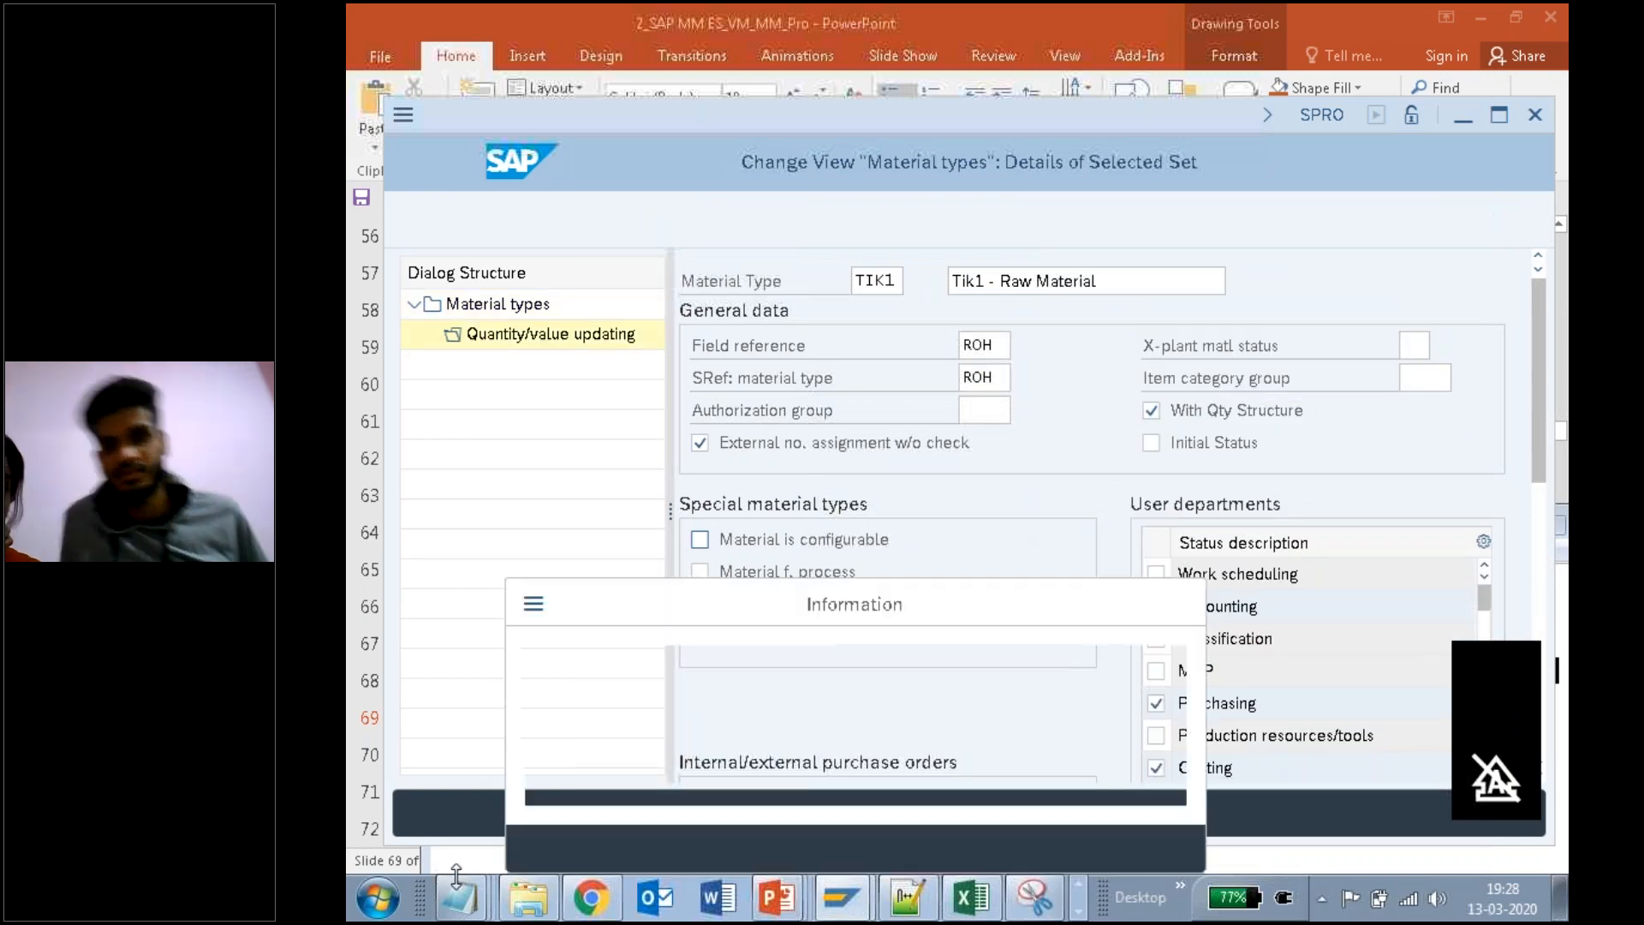
{"action": "mouse_move", "coordinate": [462, 896]}
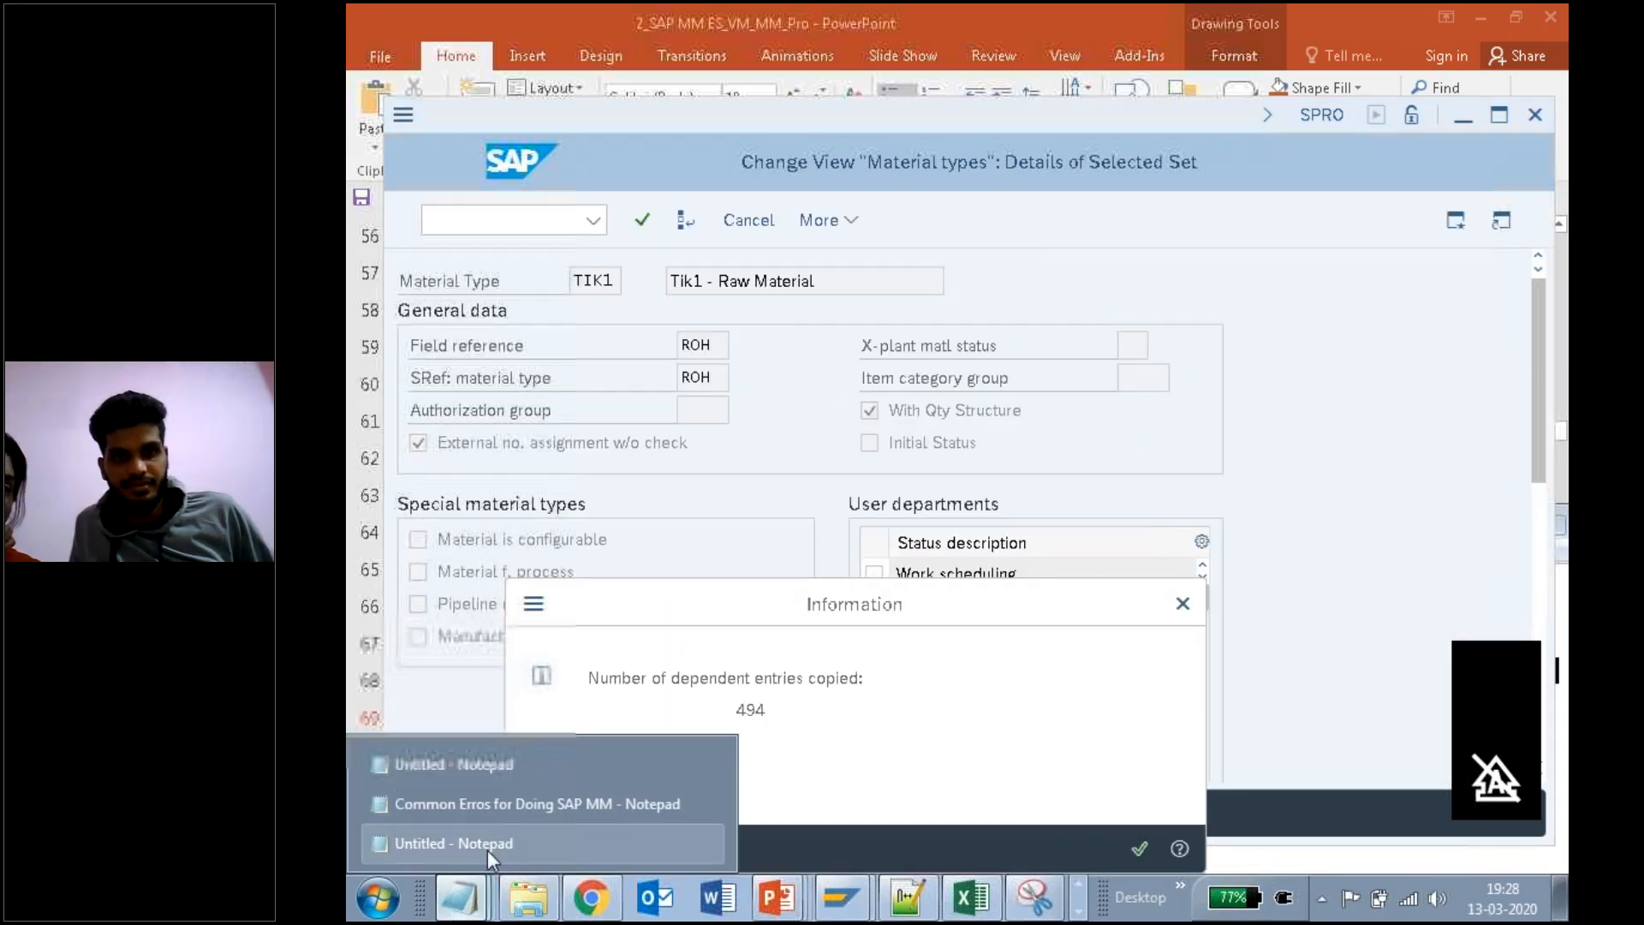
{"action": "left_click", "coordinate": [486, 849]}
{"action": "key", "text": "Return"}
{"action": "type", "text": "8. Press "}
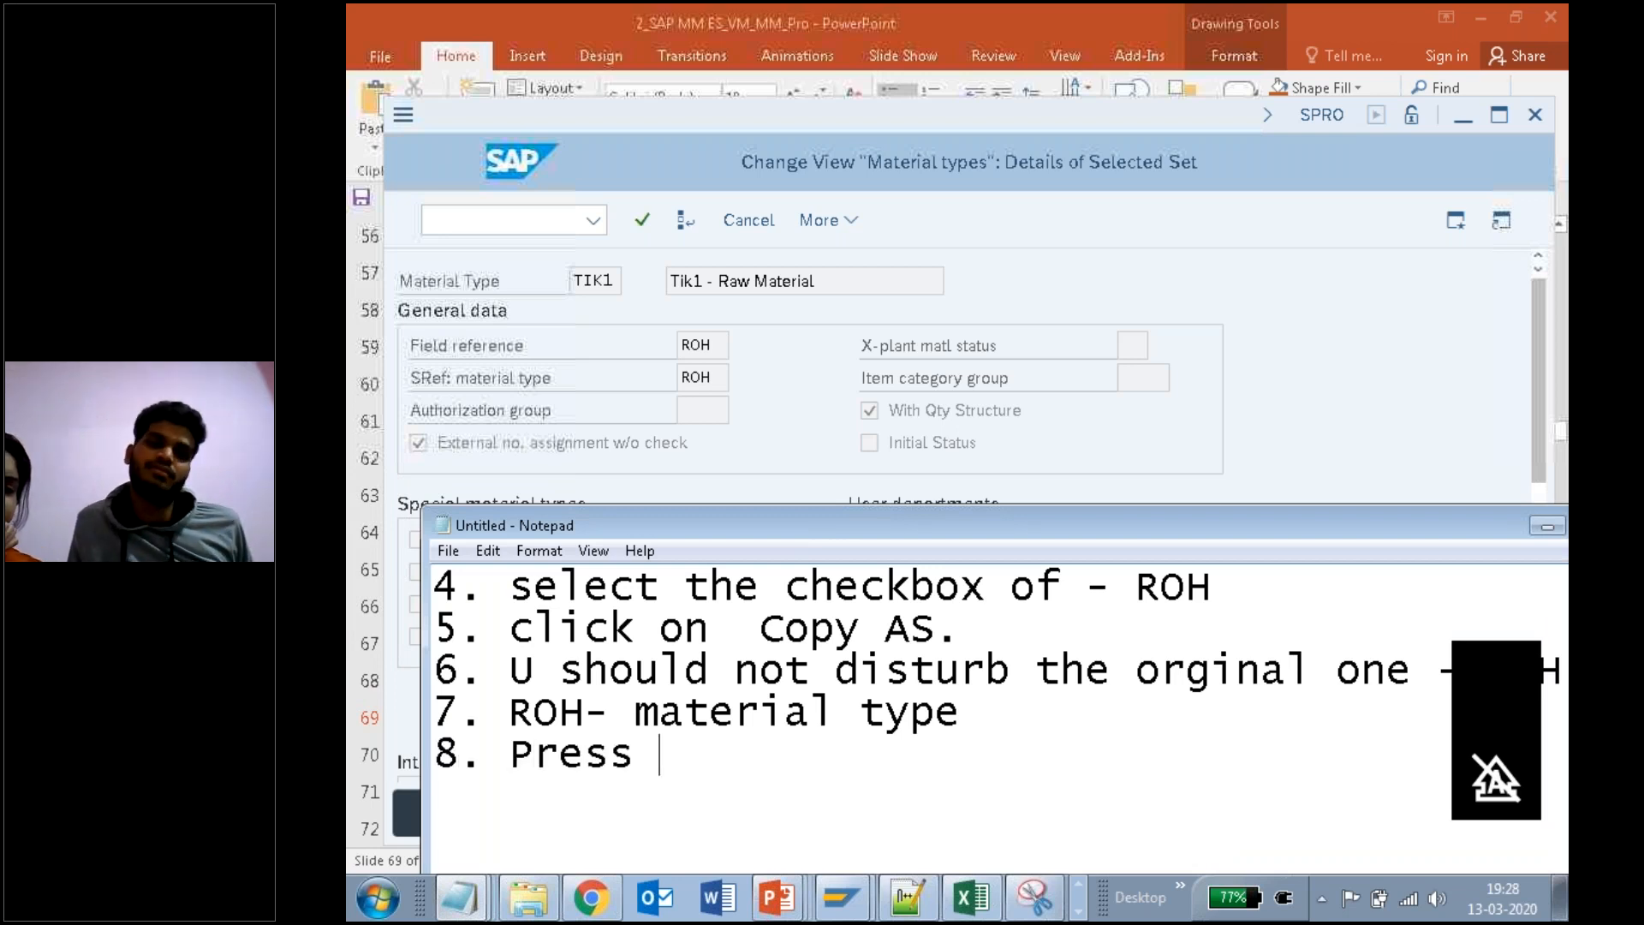
{"action": "type", "text": "enter."}
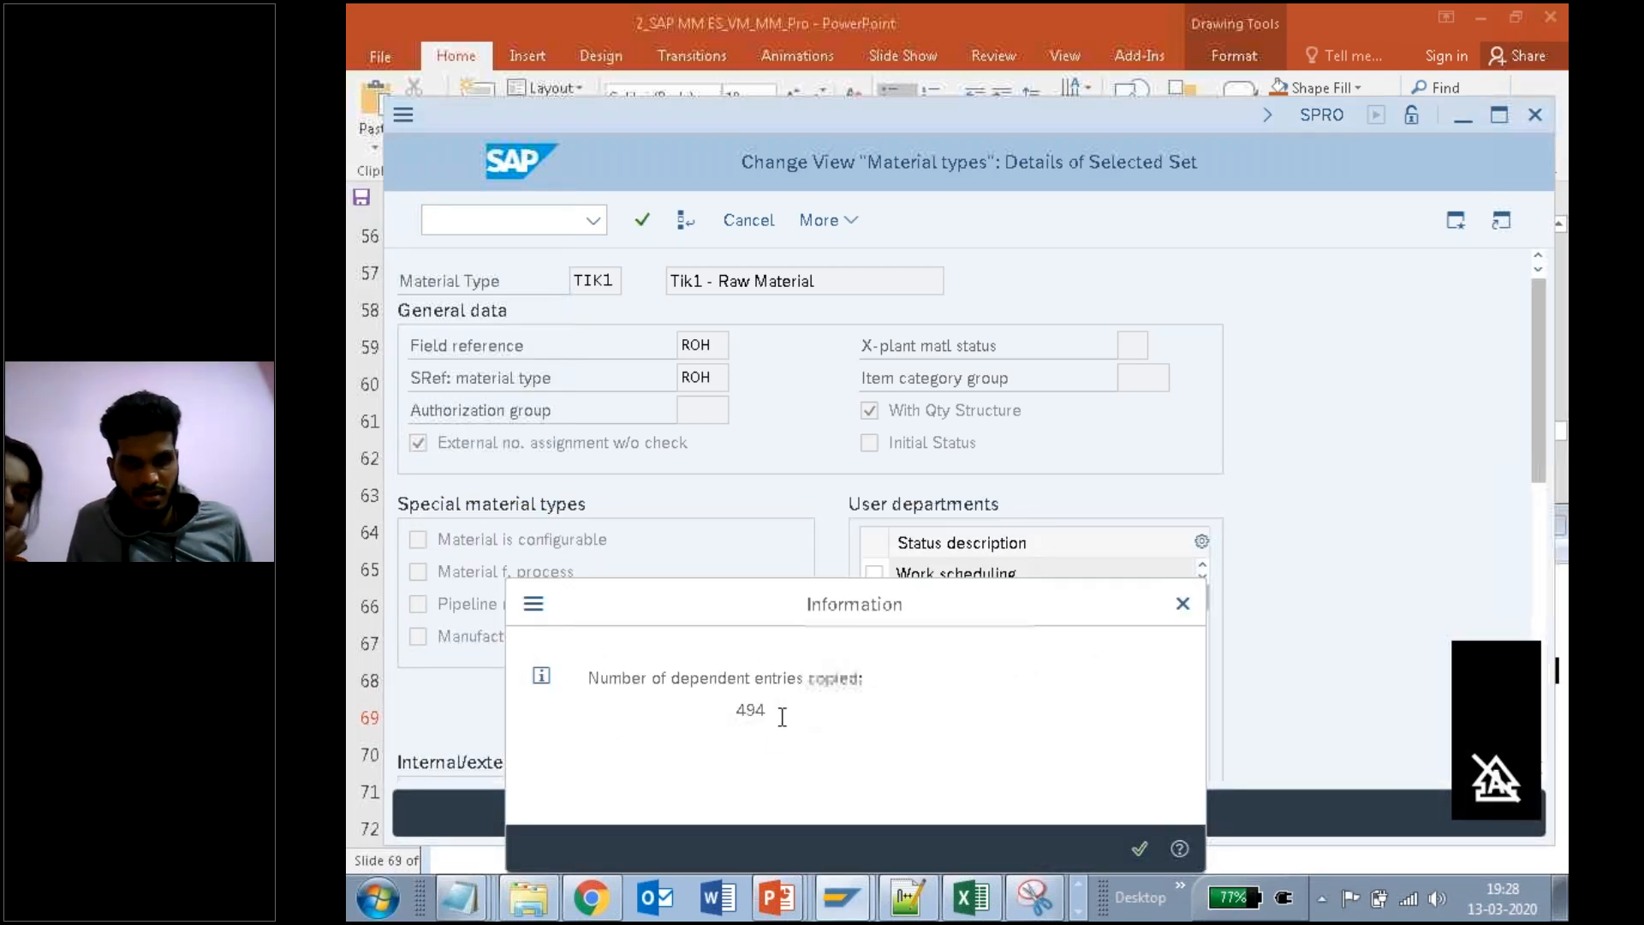
Step: Acknowledge the SAP message about copied dependent entries and select the TIK1 entry in the material types list
{"action": "left_click", "coordinate": [1127, 842]}
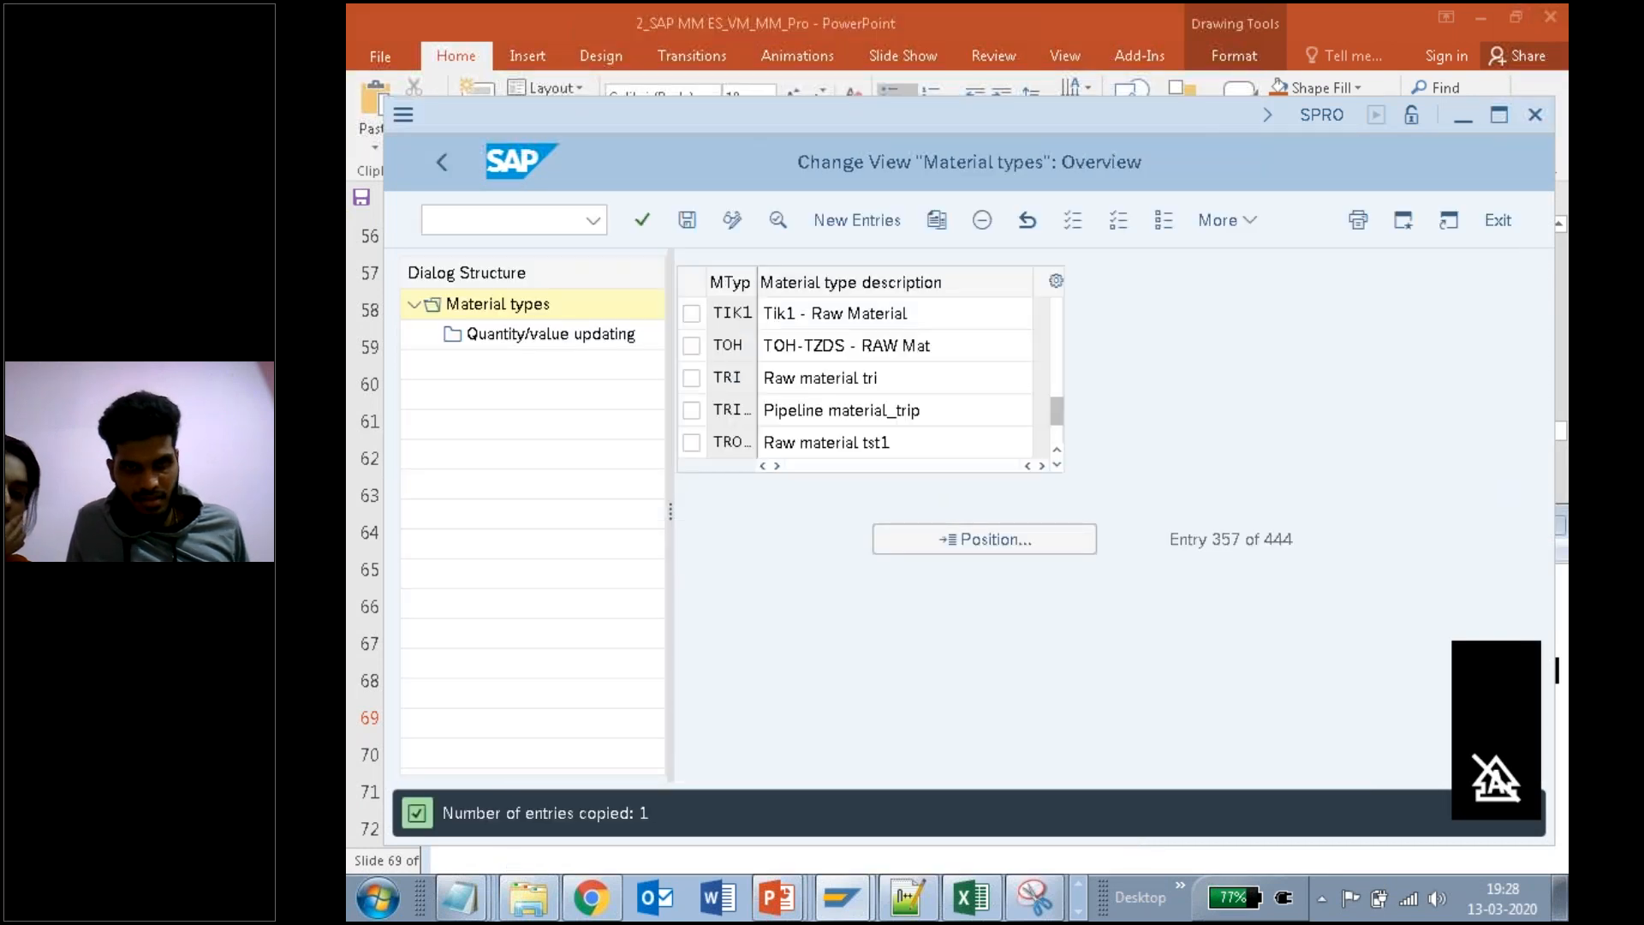
{"action": "left_click", "coordinate": [691, 314]}
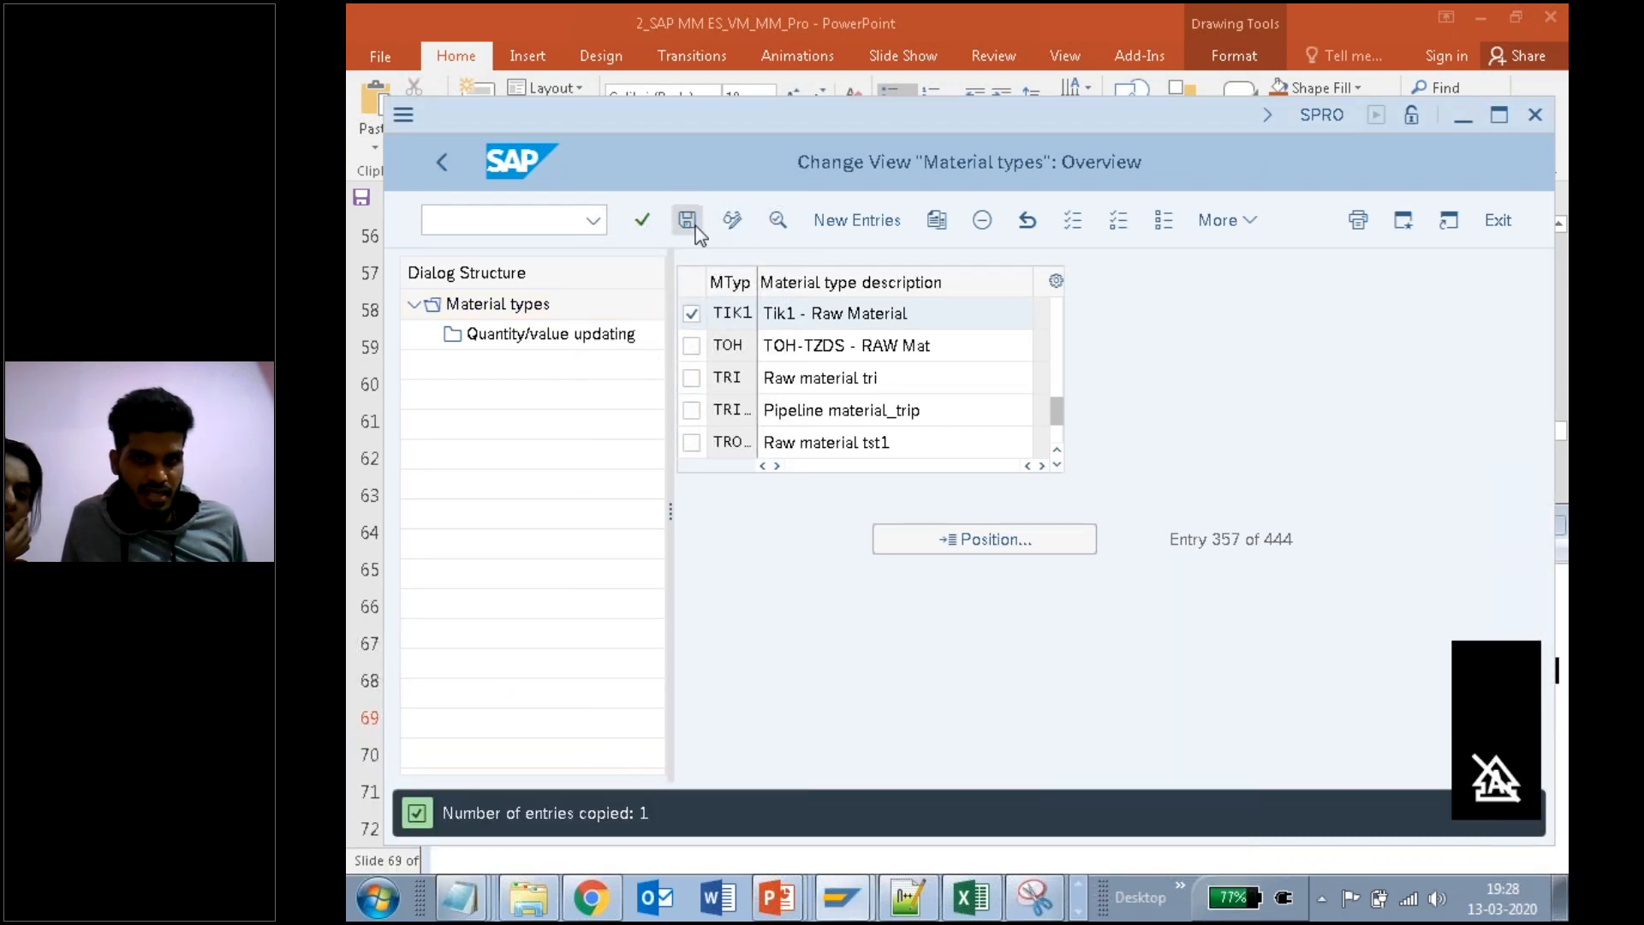
Step: Switch to the Notepad notes and add instruction 9 as "click on SAVE."
{"action": "mouse_move", "coordinate": [460, 897]}
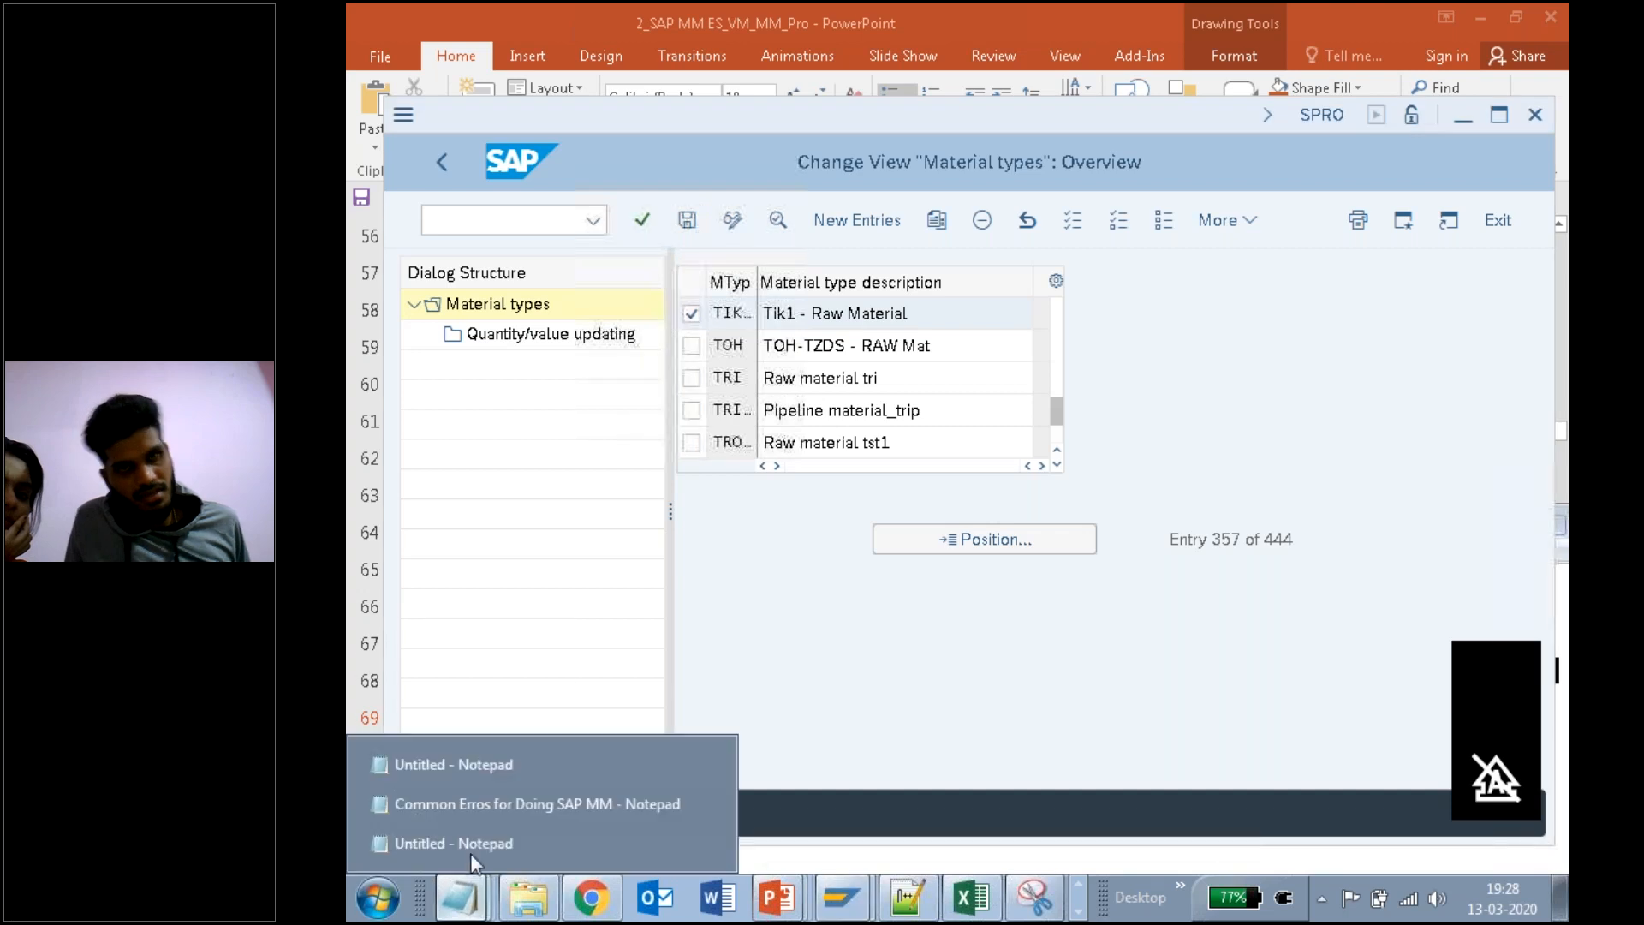
{"action": "left_click", "coordinate": [411, 846]}
{"action": "left_click", "coordinate": [985, 747]}
{"action": "key", "text": "Return"}
{"action": "type", "text": "9. clik"}
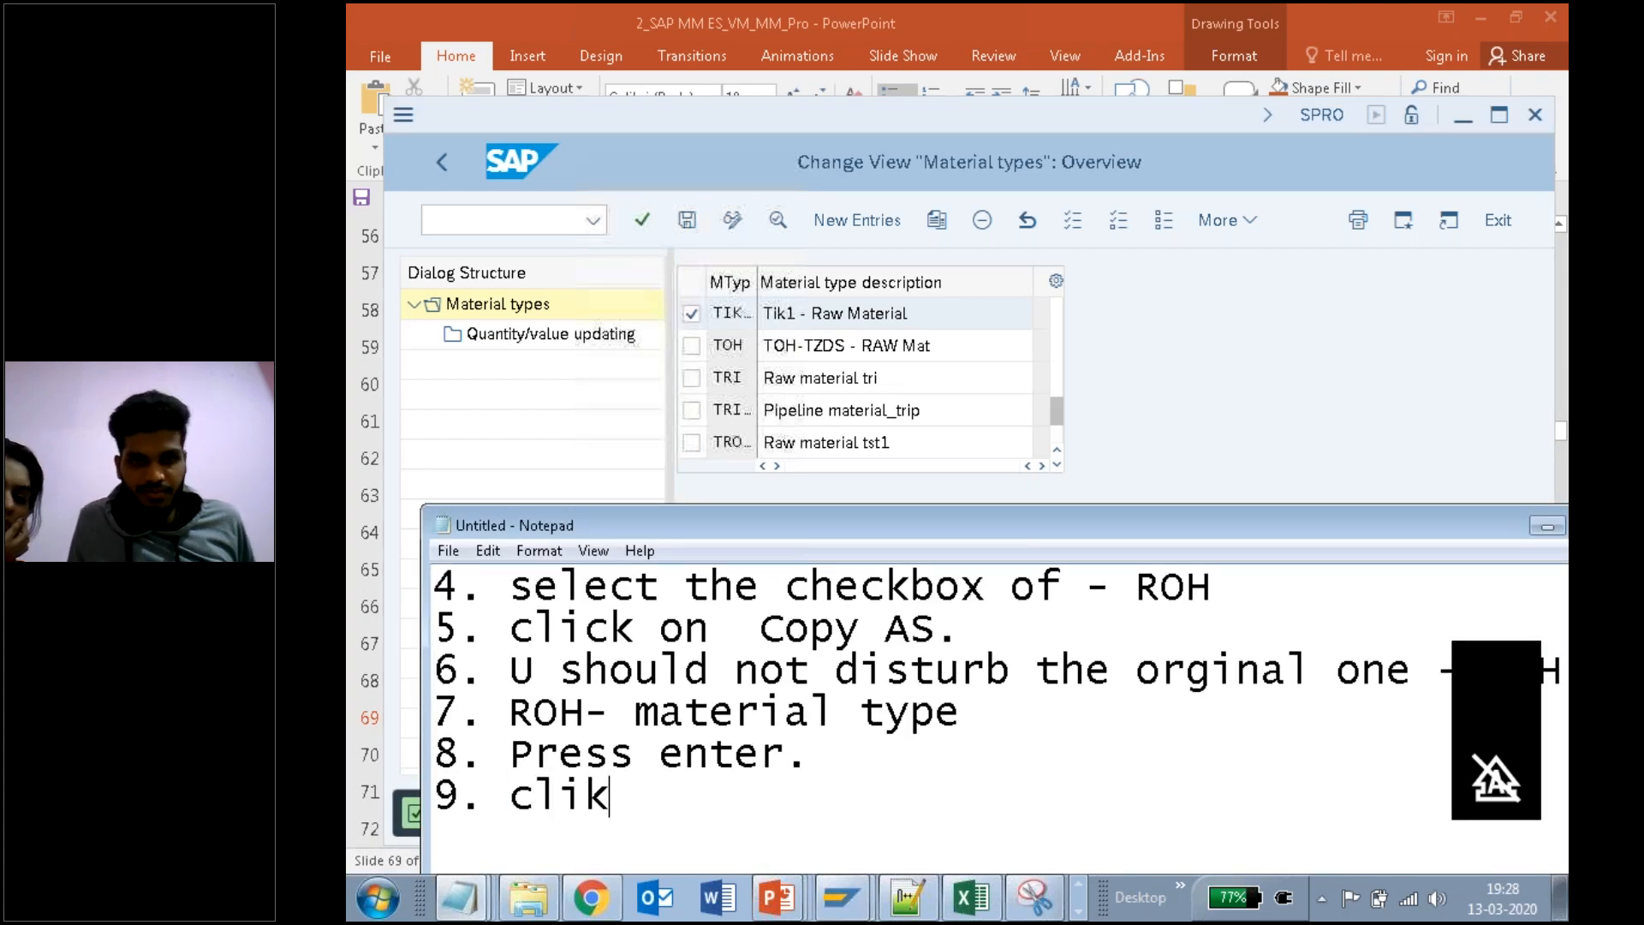
{"action": "key", "text": "BackSpace"}
{"action": "key", "text": "BackSpace"}
{"action": "type", "text": "ck on "}
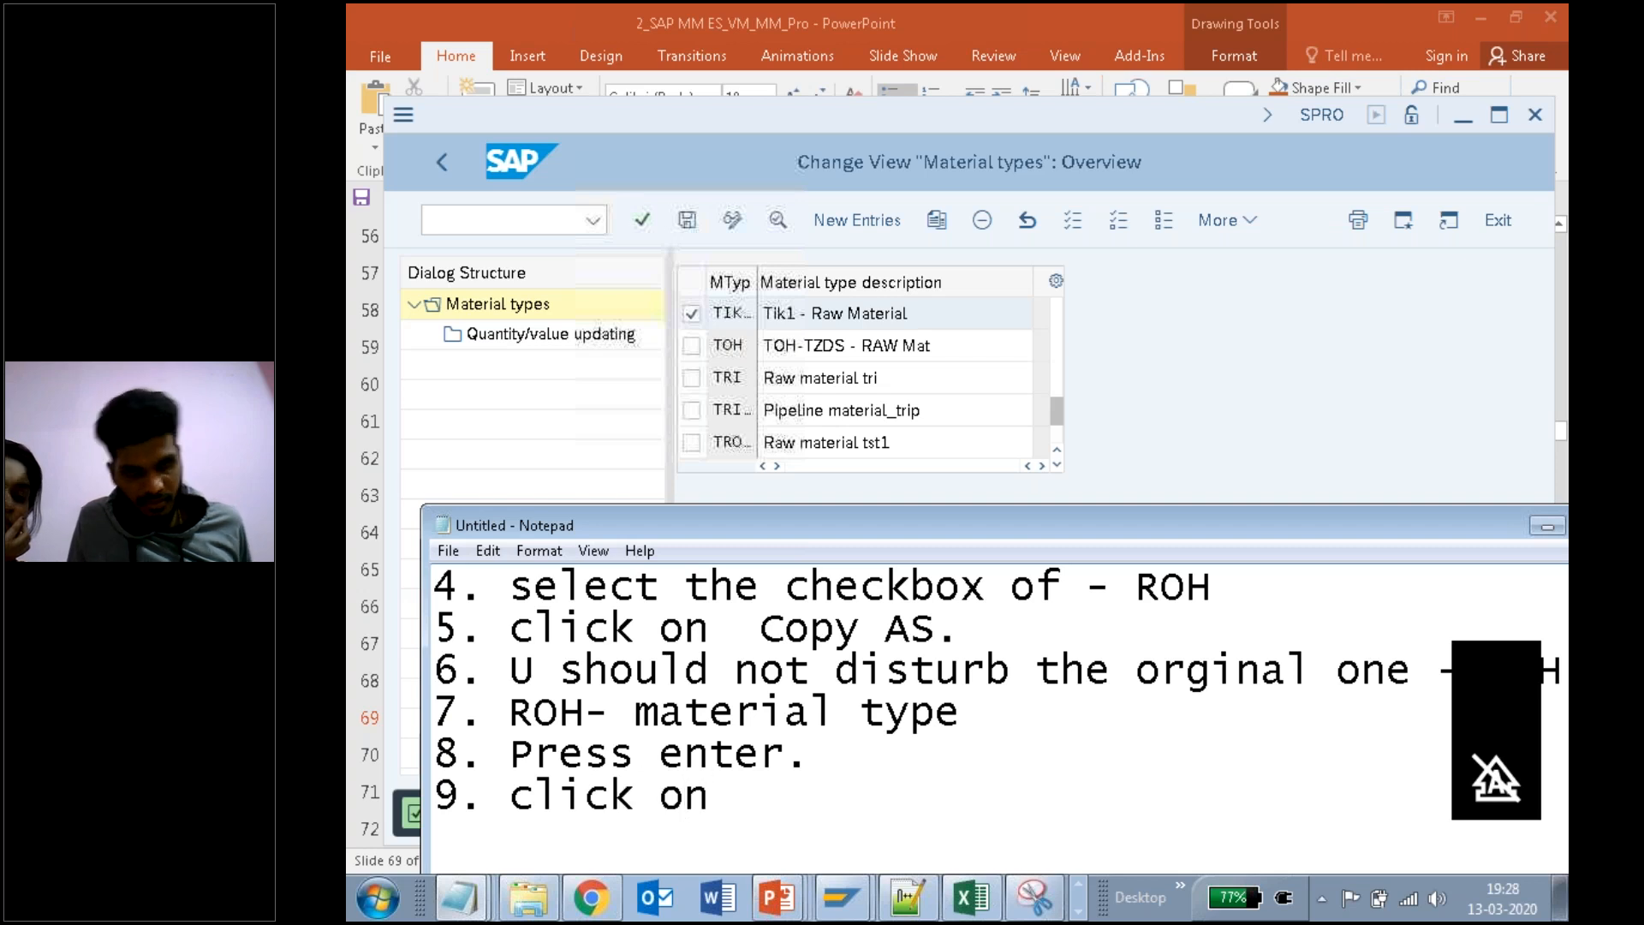
{"action": "type", "text": "SAVE."}
Step: Begin instruction 10 in the notes with "What is ur material Type -"
{"action": "key", "text": "Return"}
{"action": "type", "text": "10. "}
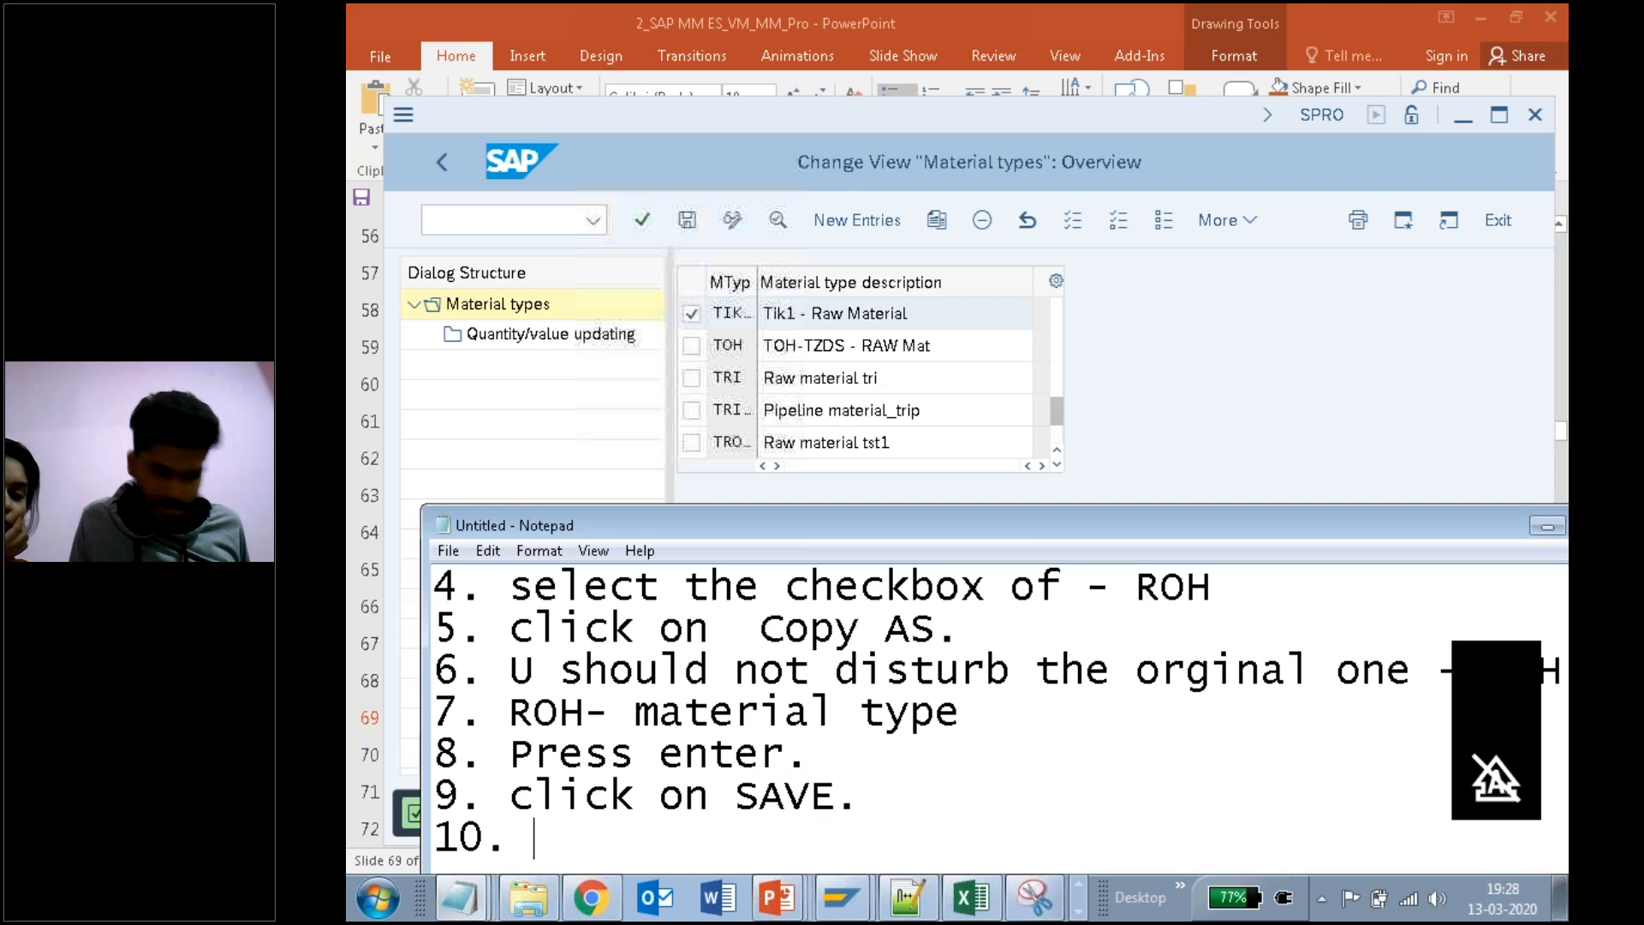
{"action": "type", "text": "What is ur material Type -"}
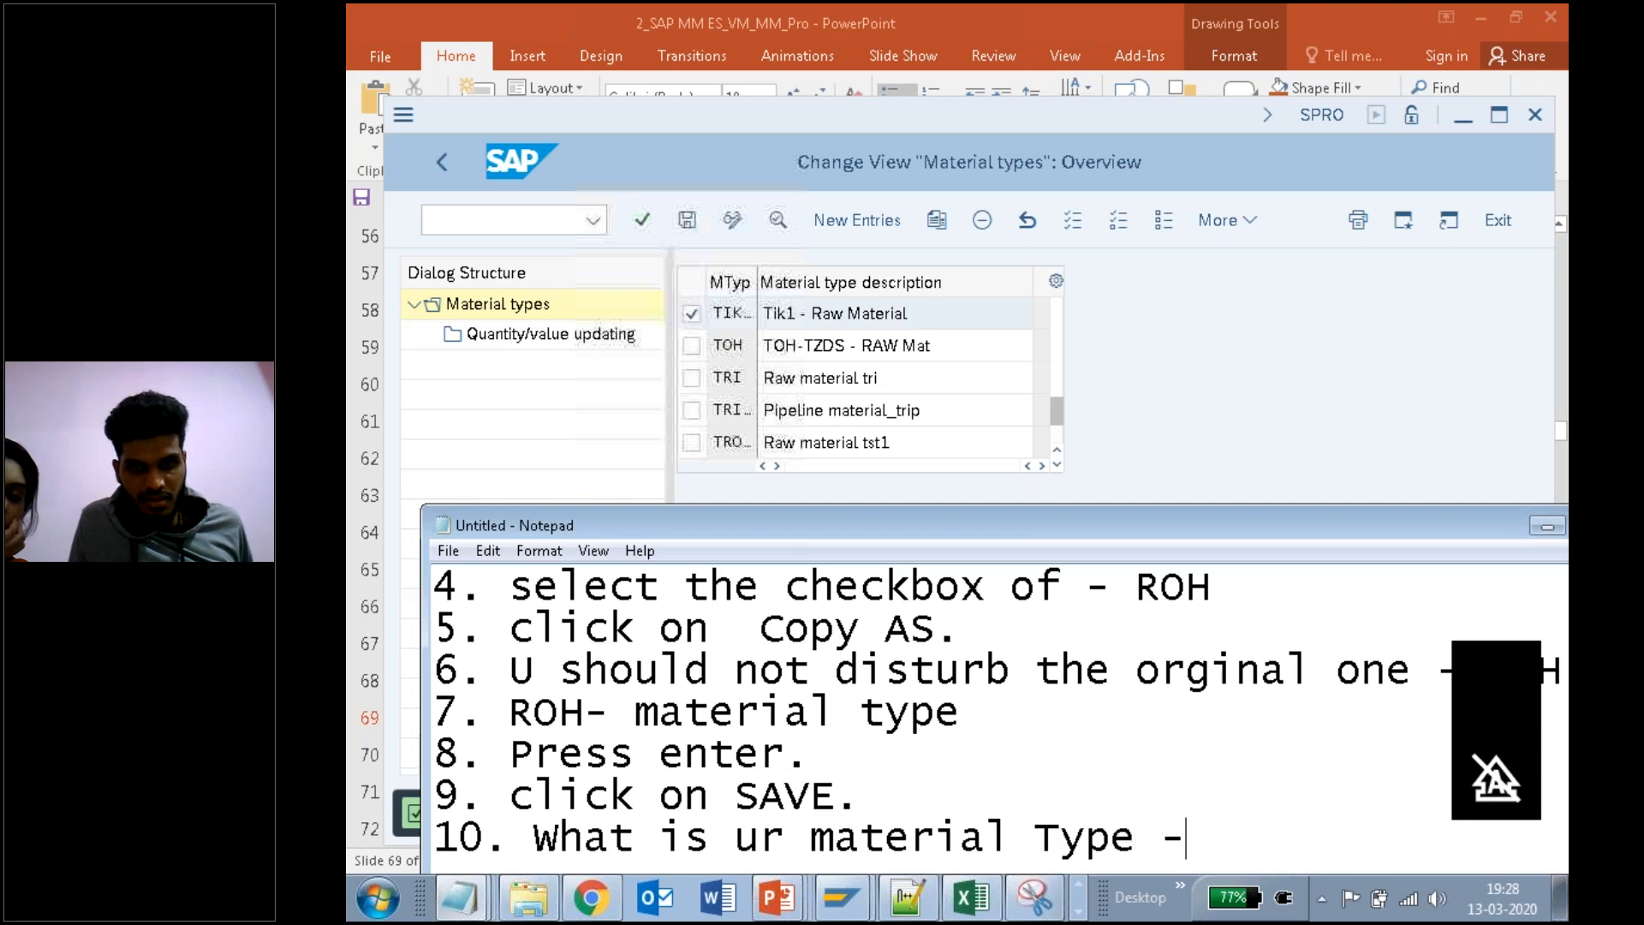
Step: Save the new TIK1 material type in SAP
{"action": "left_click", "coordinate": [691, 217]}
{"action": "left_click", "coordinate": [921, 605]}
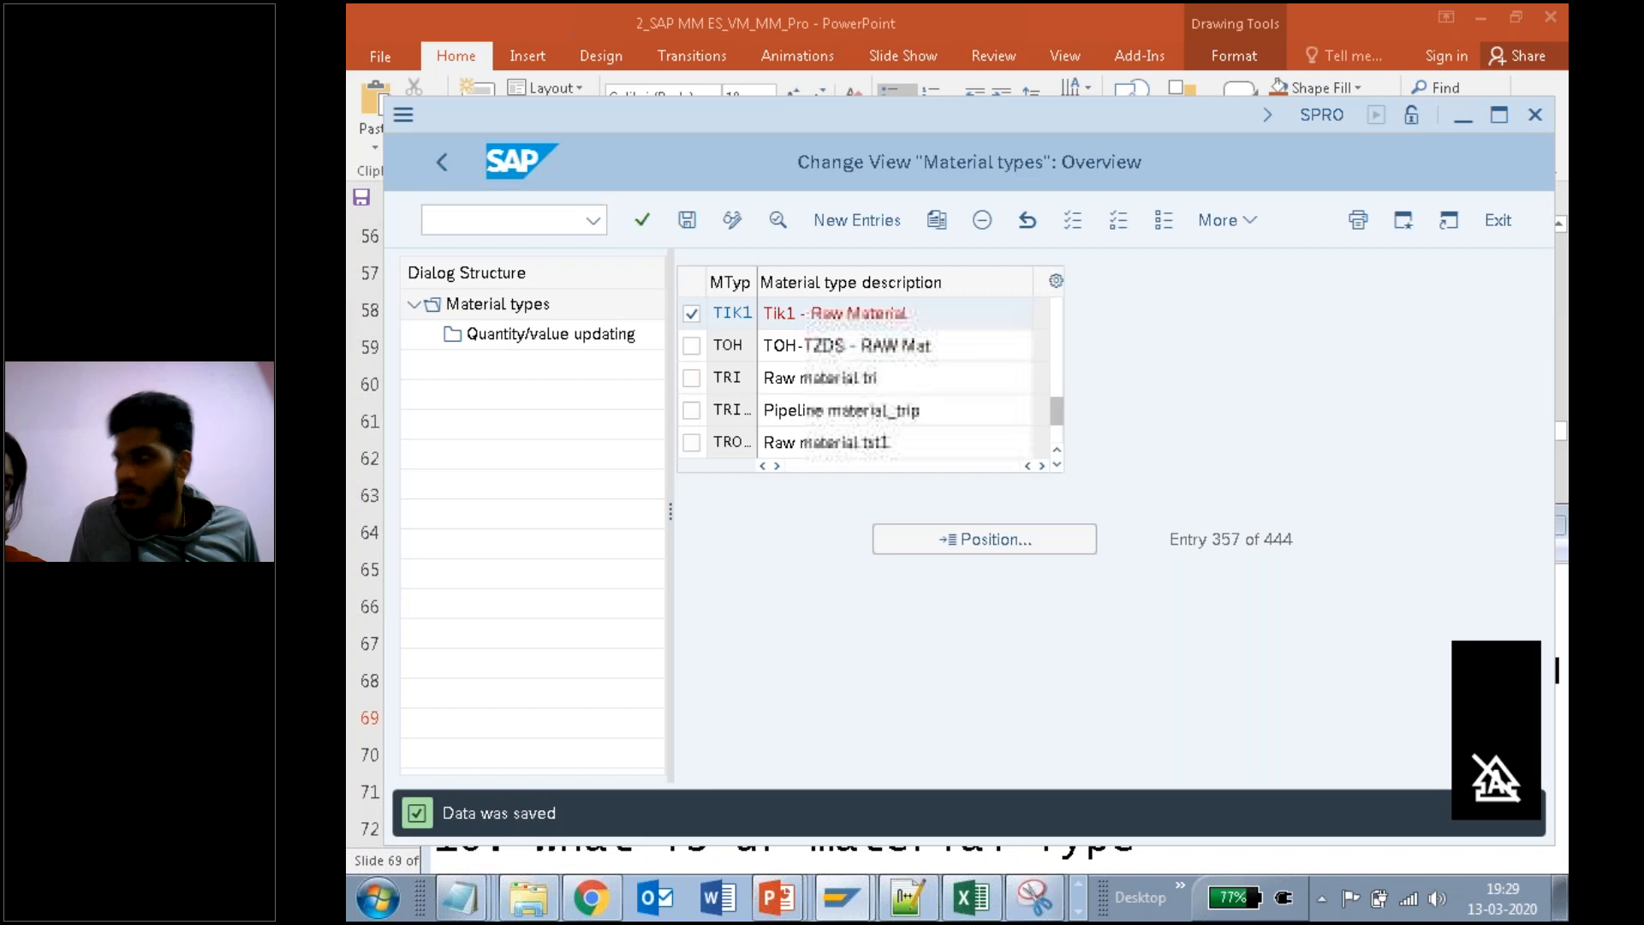
Step: Return to the Notepad notes and complete instruction 10 with the quoted material type "Tik1'
{"action": "left_click", "coordinate": [460, 898]}
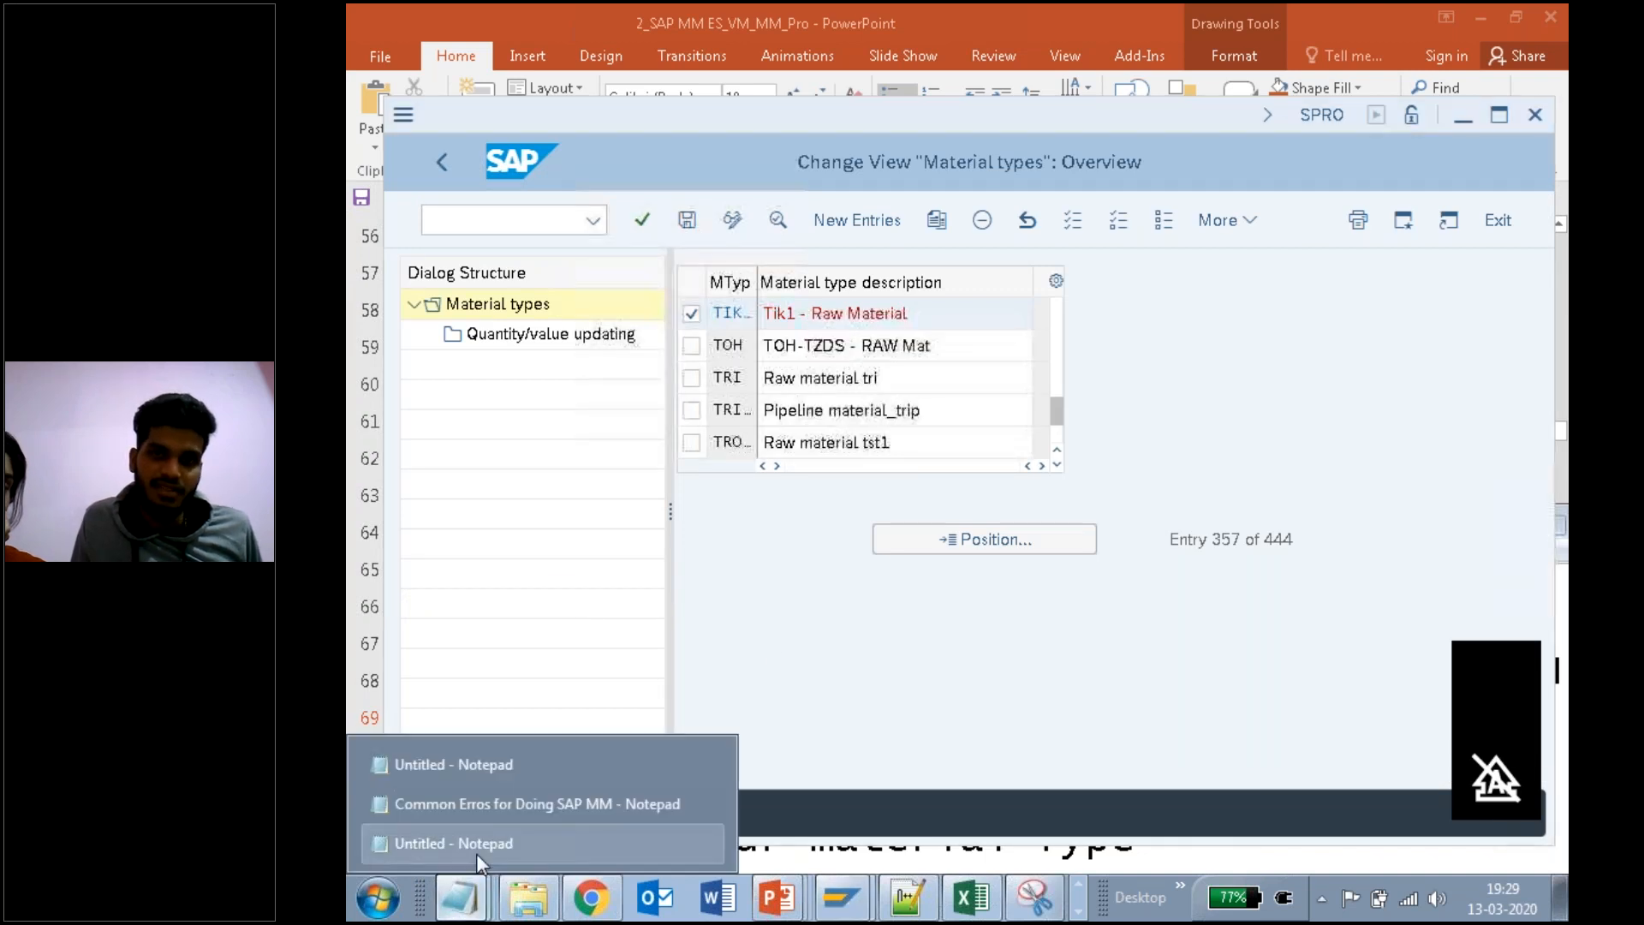
{"action": "left_click", "coordinate": [476, 853]}
{"action": "type", "text": "Tik1"}
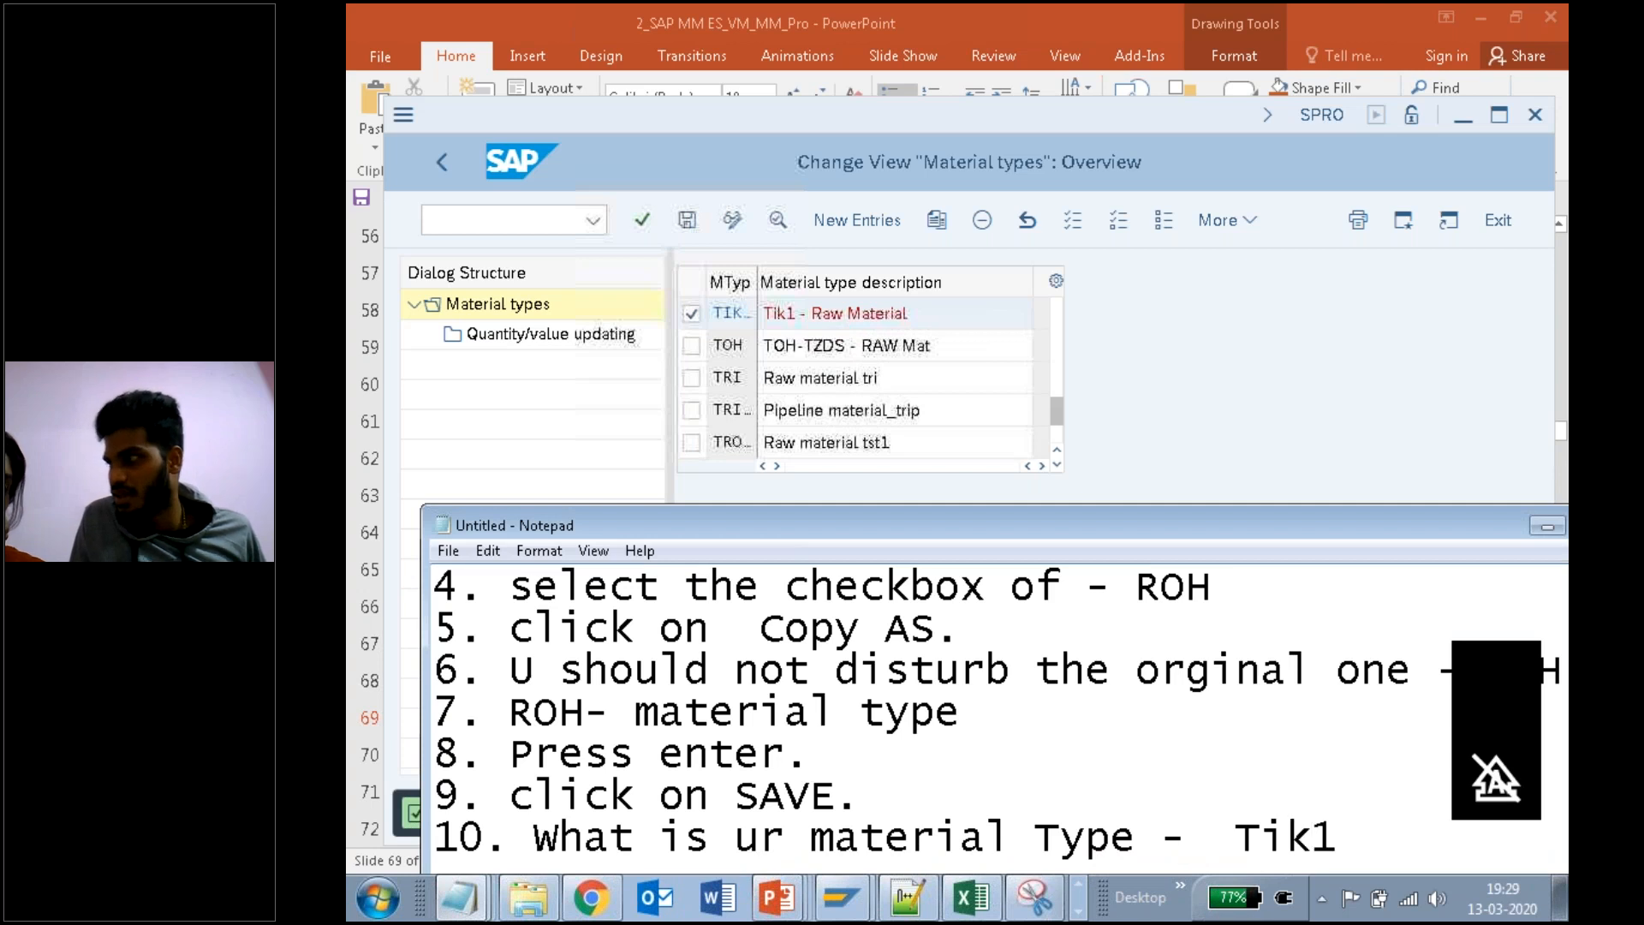
{"action": "type", "text": "'"}
{"action": "key", "text": "Left"}
{"action": "key", "text": "Left"}
{"action": "key", "text": "Left"}
{"action": "key", "text": "Left"}
{"action": "key", "text": "Left"}
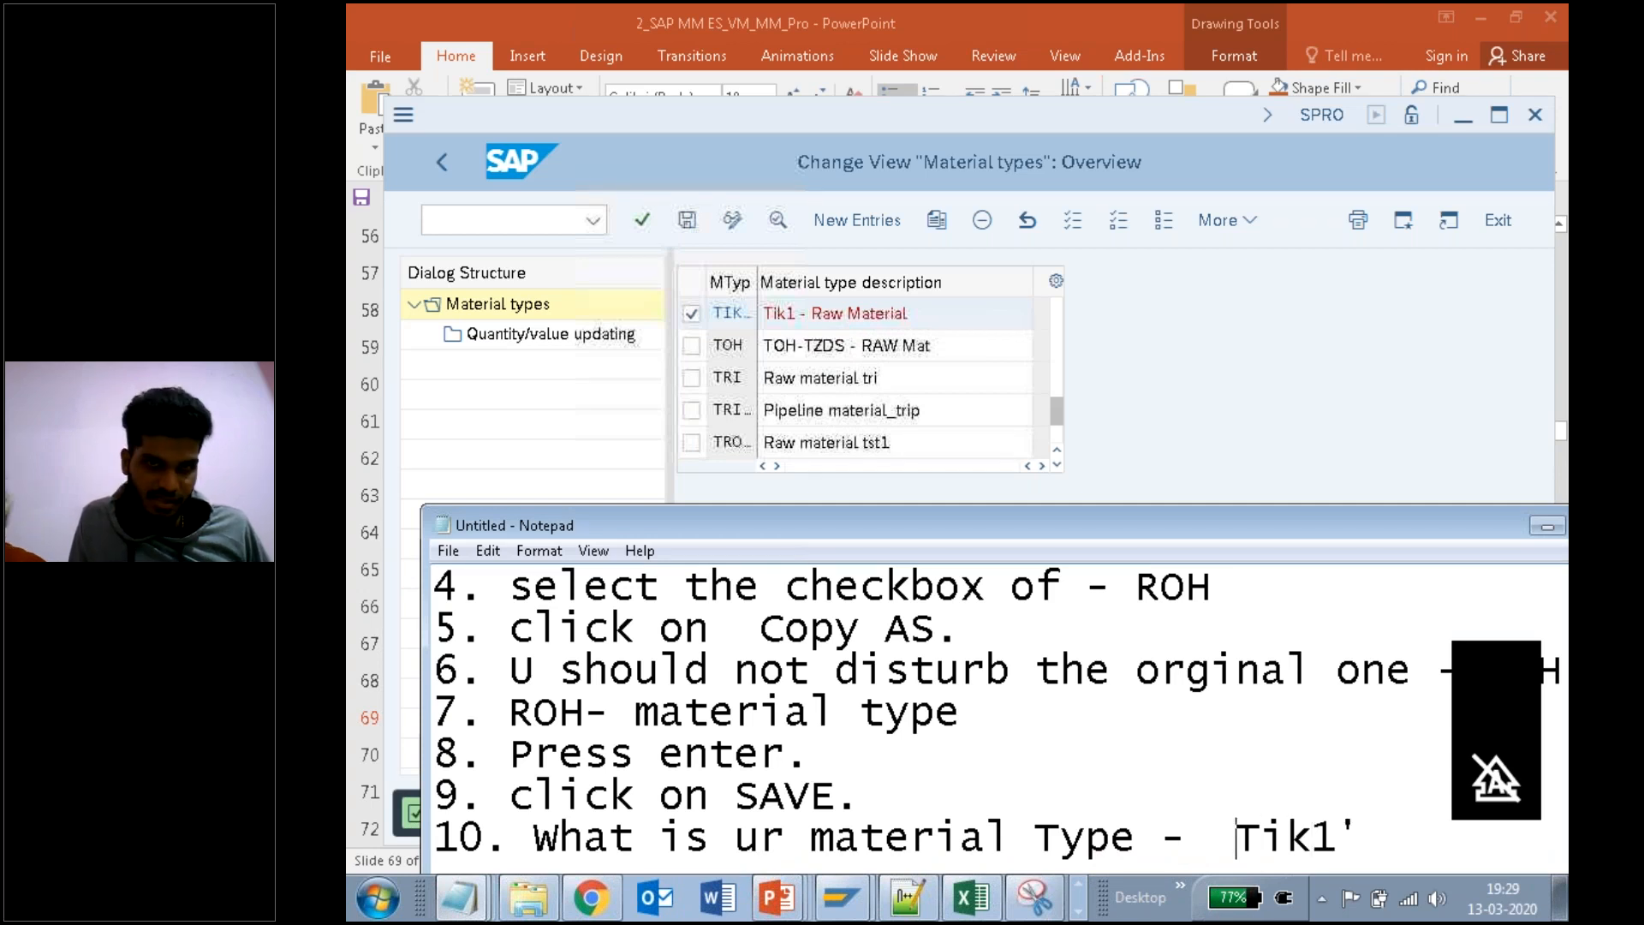
{"action": "type", "text": "\""}
{"action": "key", "text": "End"}
{"action": "key", "text": "BackSpace"}
{"action": "type", "text": "'"}
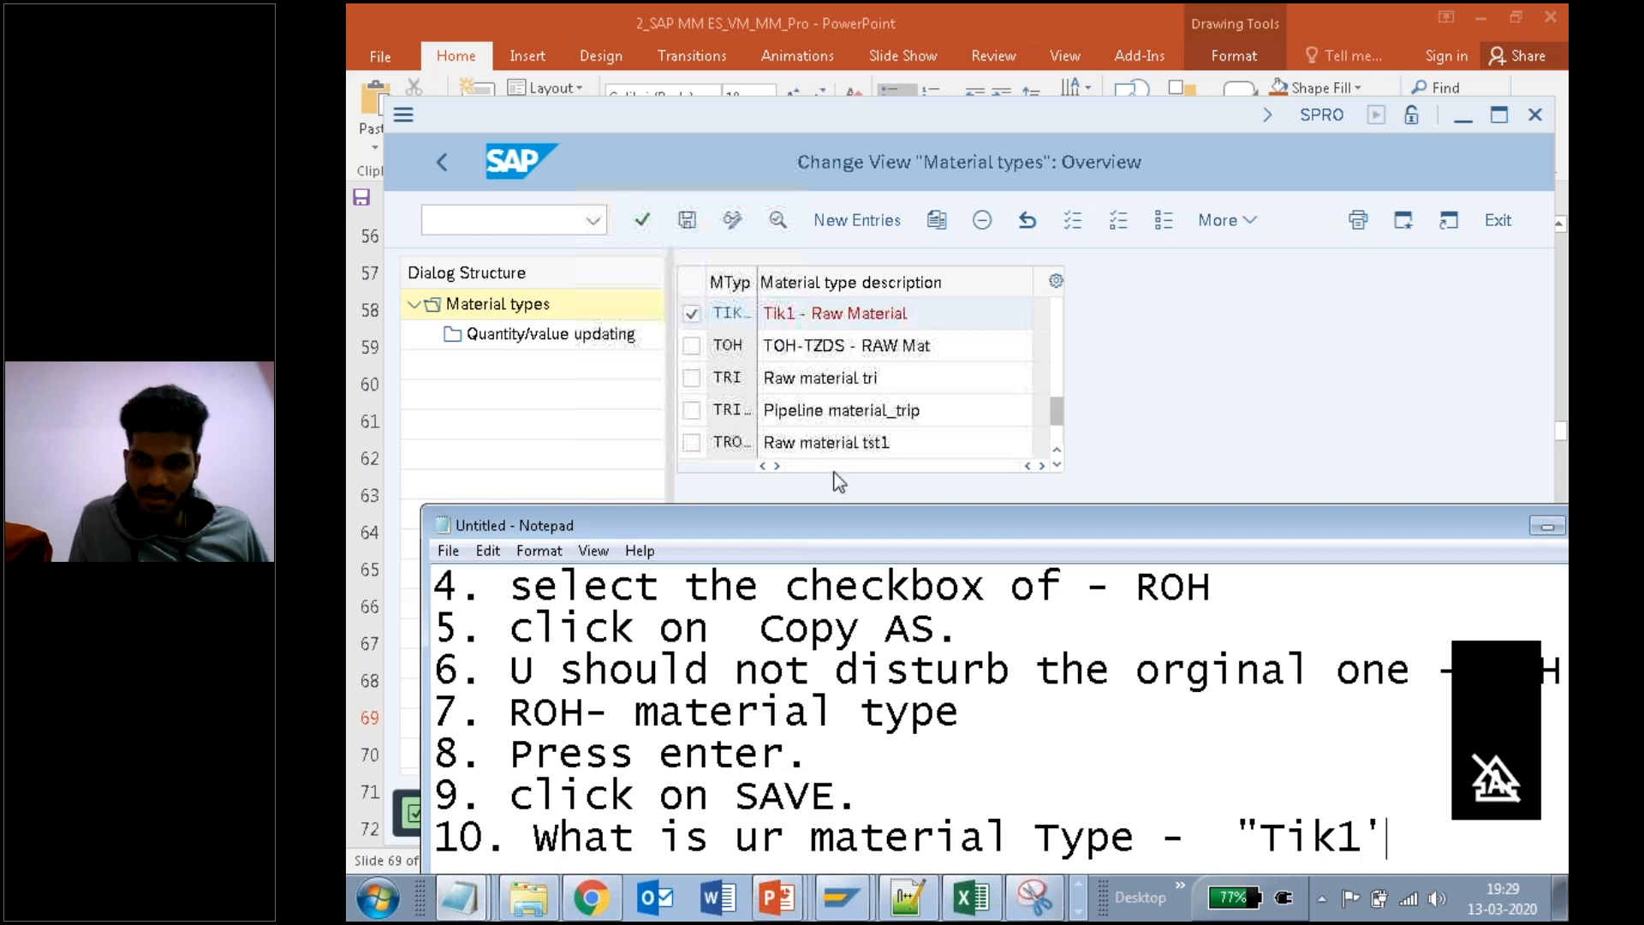
Step: Switch to SAP and open Quantity/value updating for the selected TIK1 material type
{"action": "left_click", "coordinate": [838, 477]}
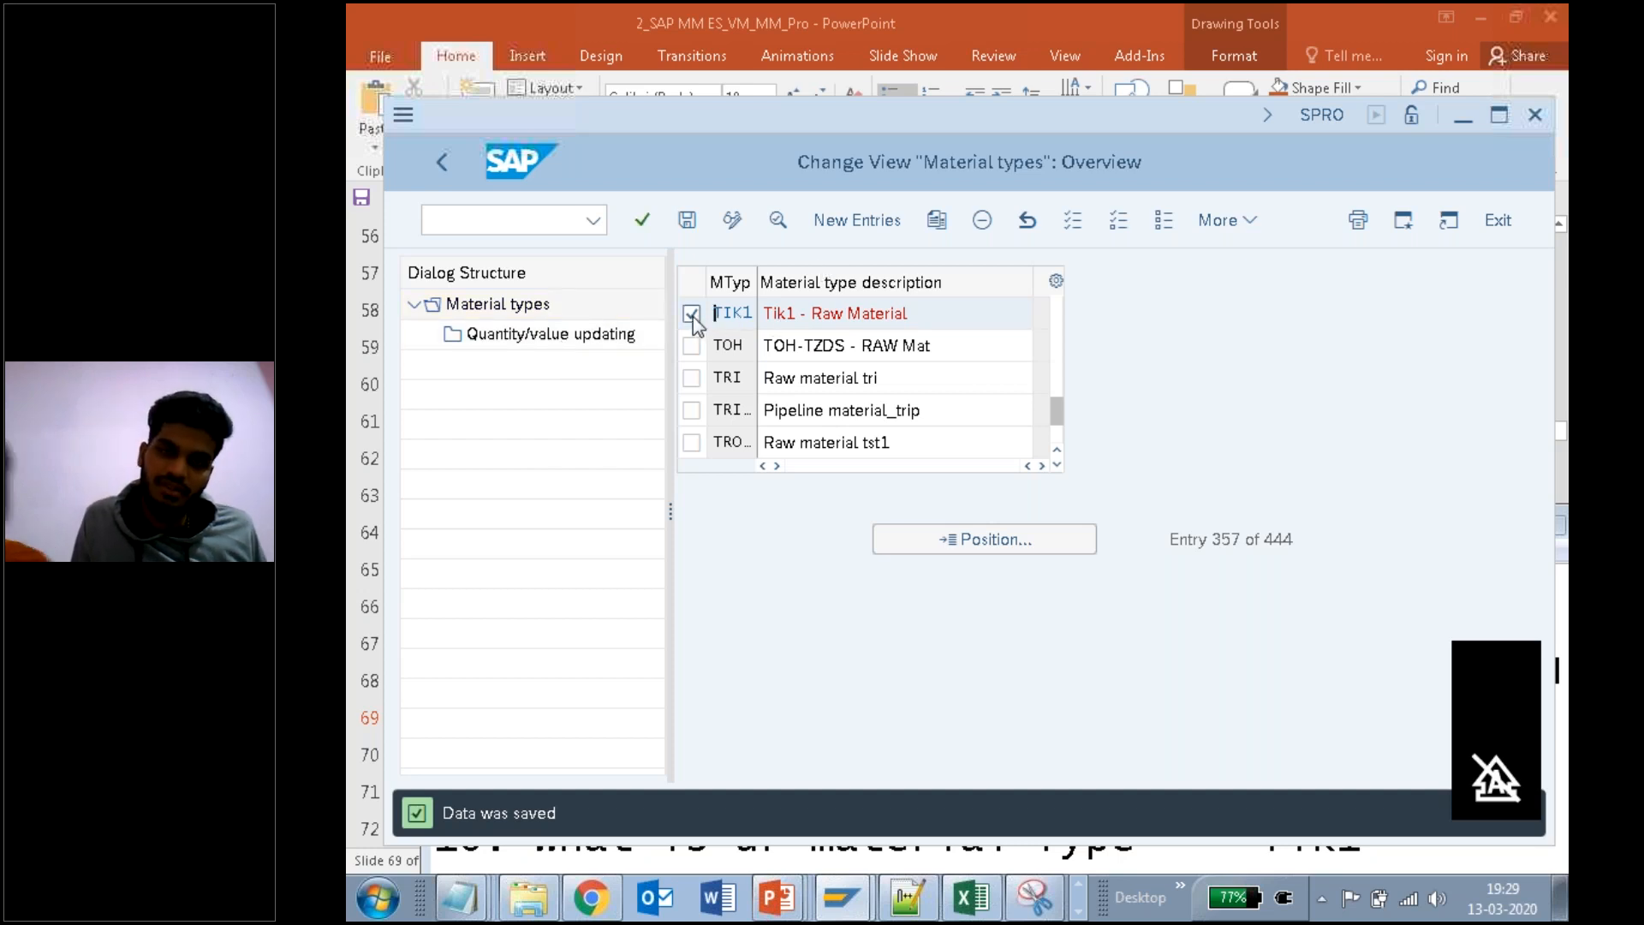
{"action": "left_click", "coordinate": [565, 342]}
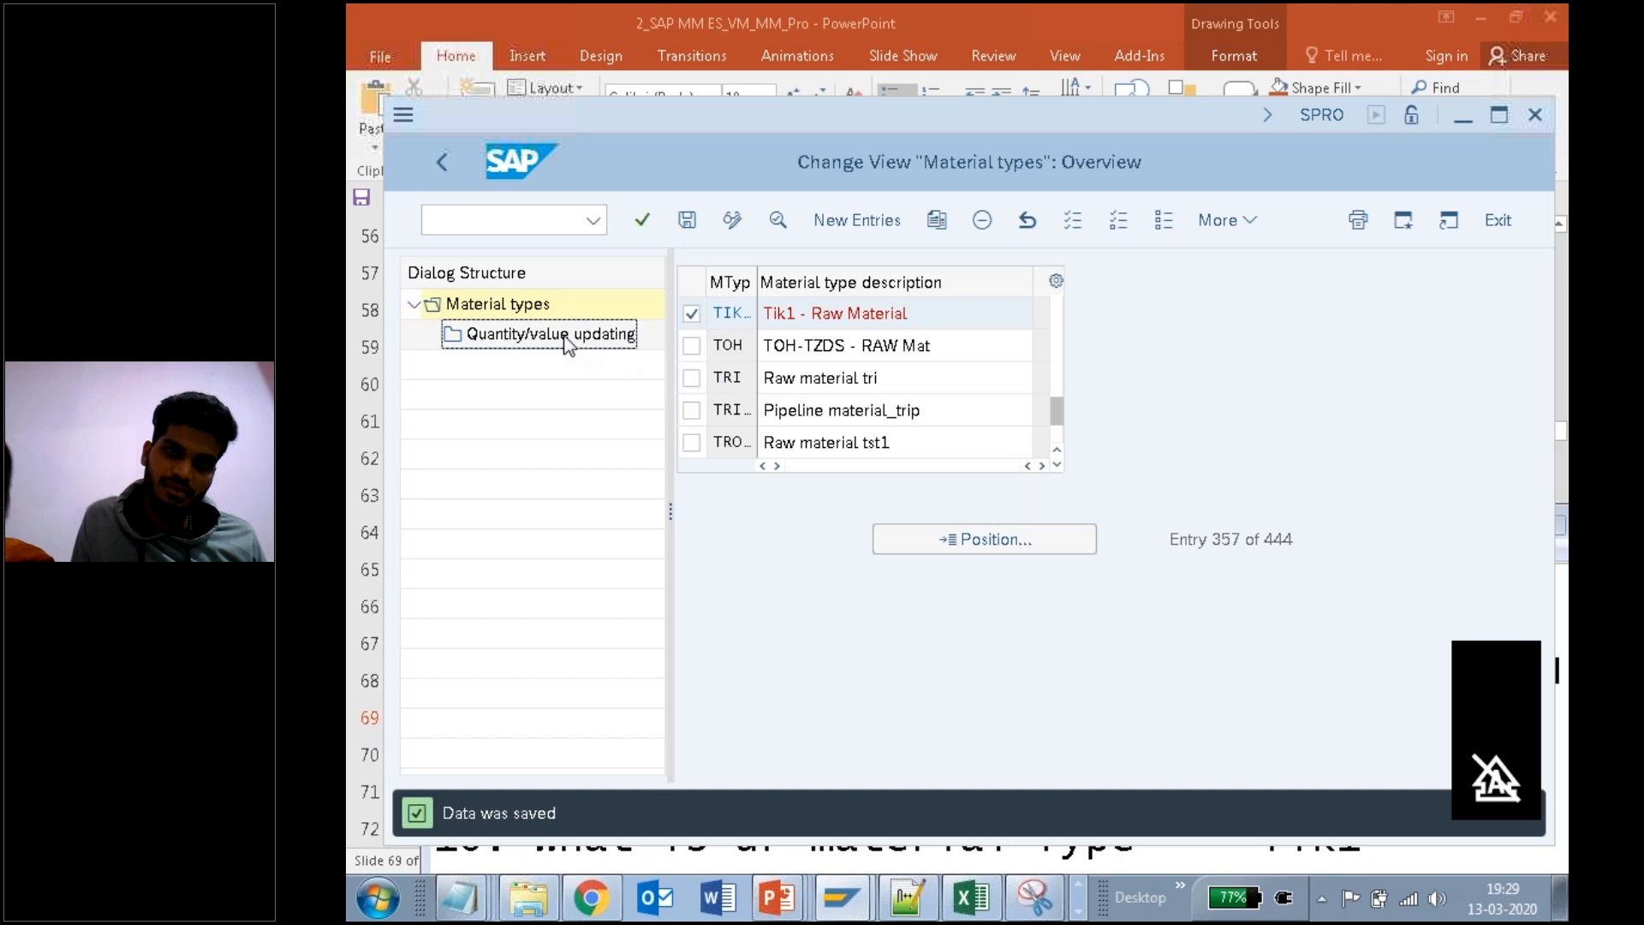
Step: Switch to the Notepad notes, move their window so the SAP screen's upper part is uncovered, and start line 11 below instruction 10
{"action": "mouse_move", "coordinate": [462, 910]}
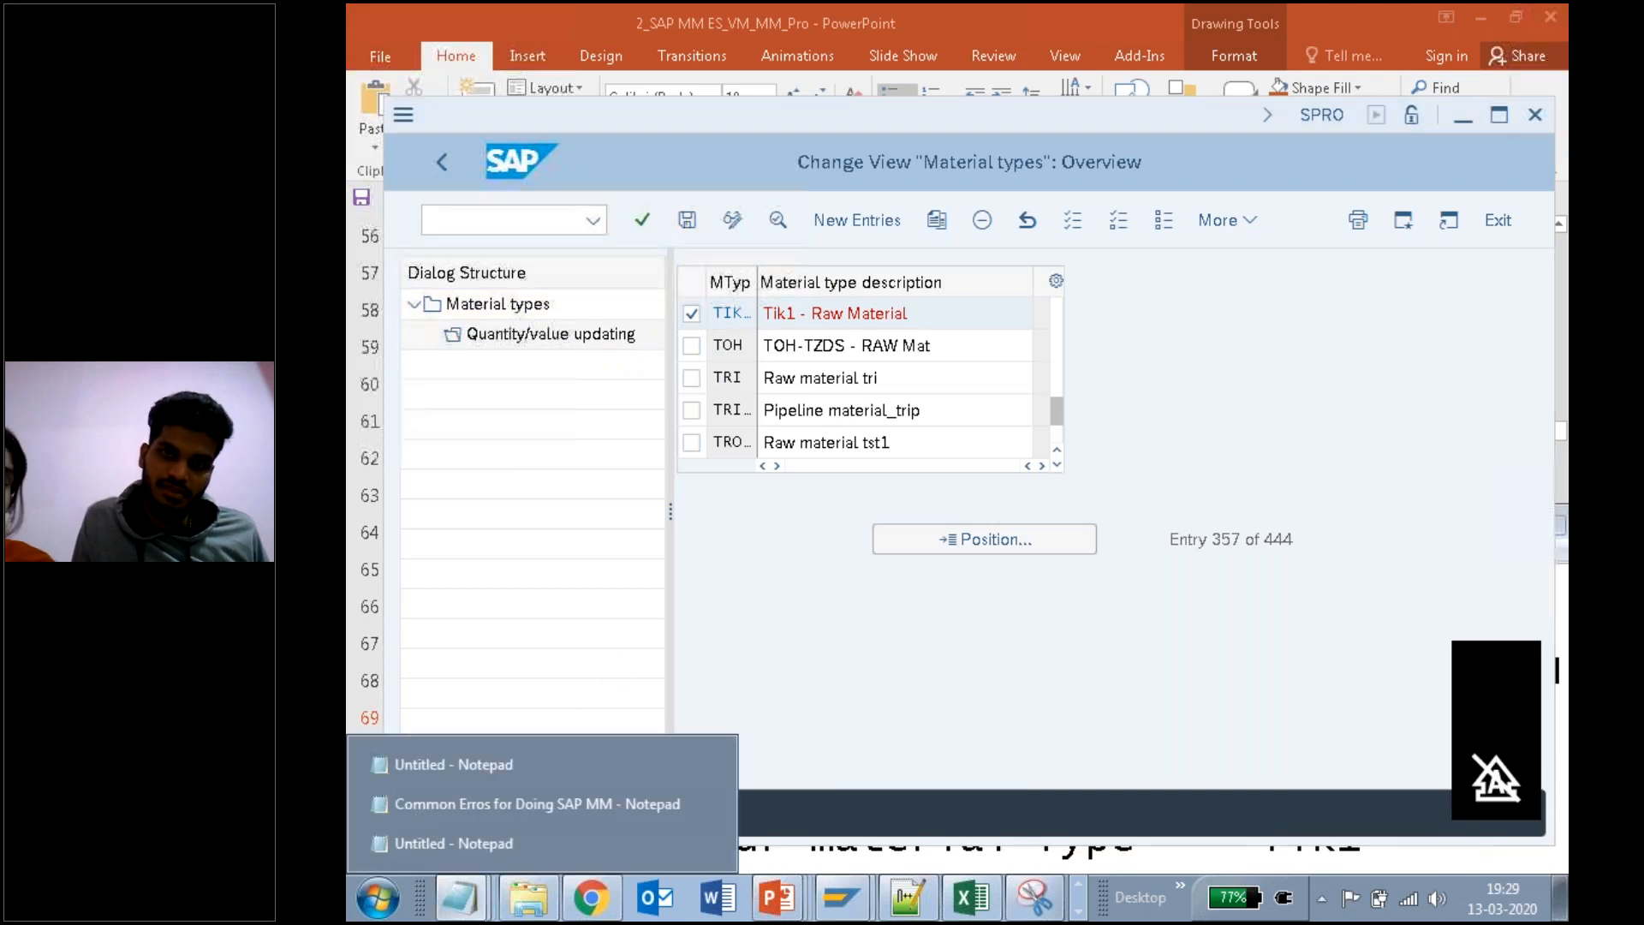
{"action": "left_click", "coordinate": [454, 844]}
{"action": "left_click_drag", "start_coordinate": [1075, 524], "coordinate": [1068, 372]}
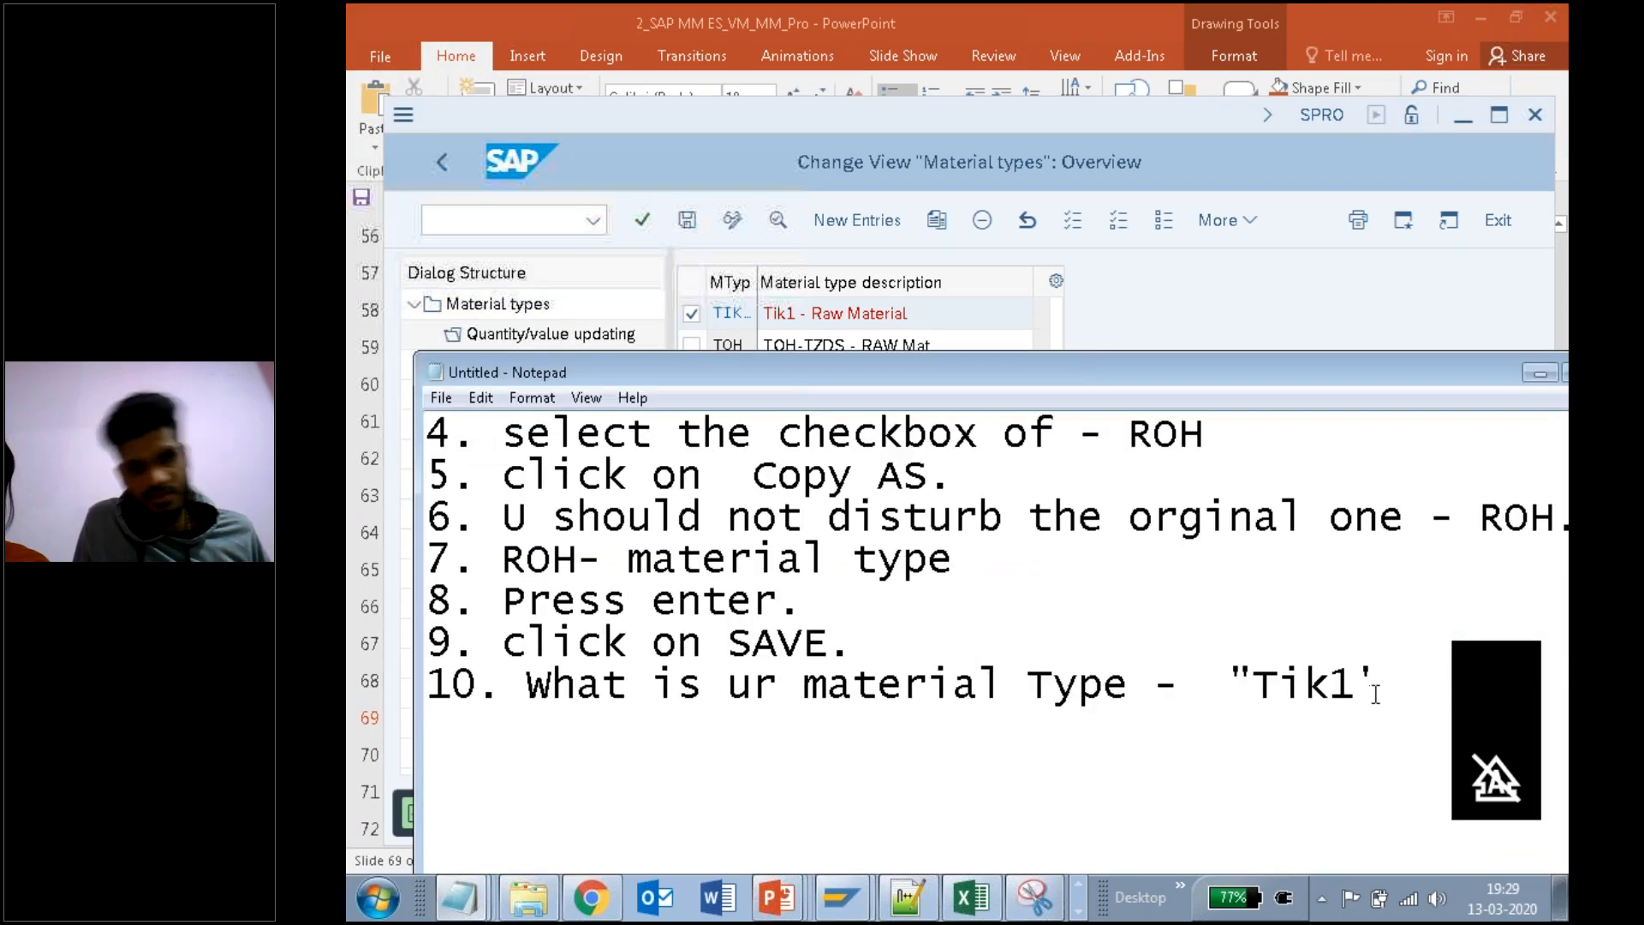
{"action": "left_click", "coordinate": [1383, 685]}
{"action": "key", "text": "Return"}
{"action": "type", "text": "11"}
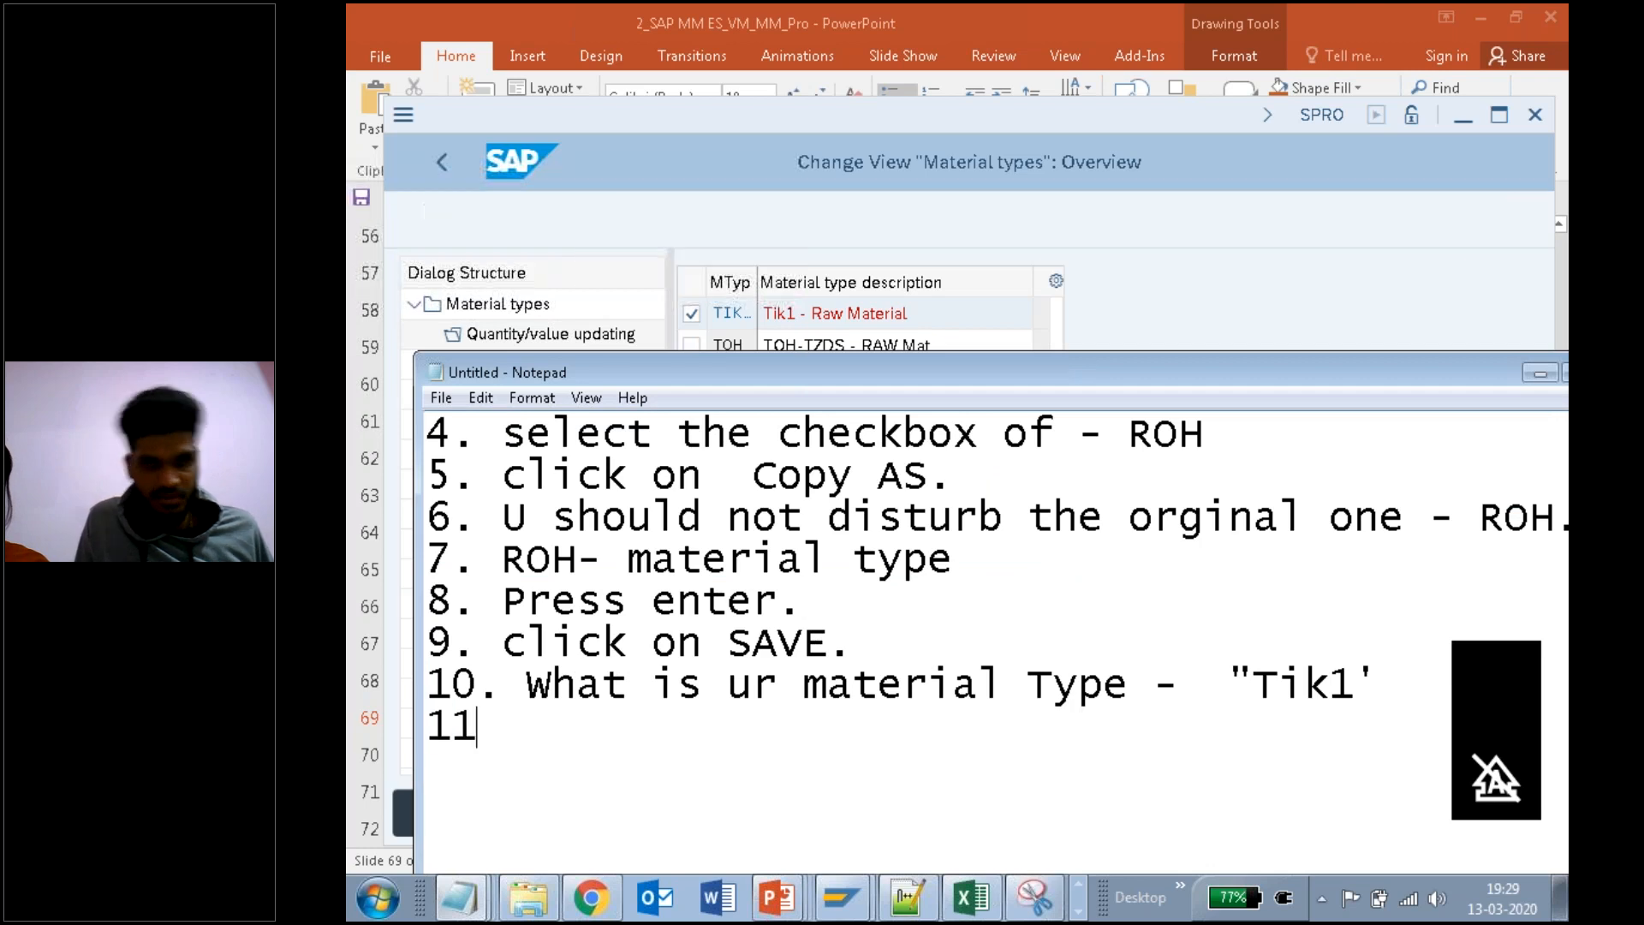
Step: Write instruction 11 as "Click on the Quantity/ Value udapting" and start line 12
{"action": "type", "text": ". Clikc on"}
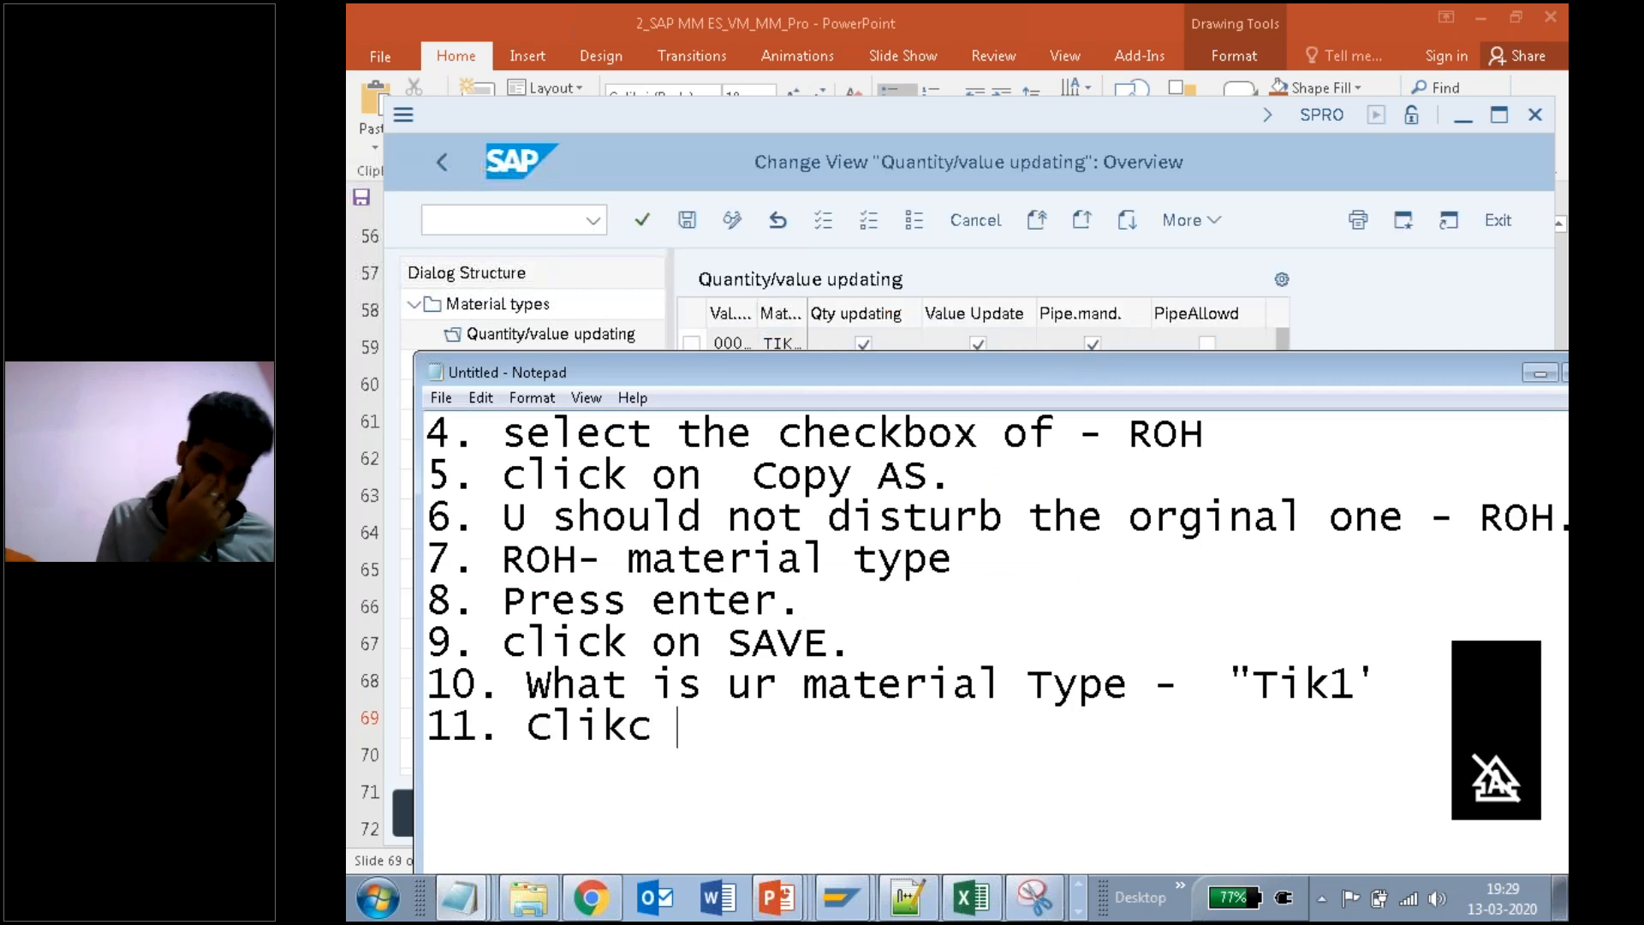
{"action": "key", "text": "BackSpace"}
{"action": "key", "text": "BackSpace"}
{"action": "key", "text": "BackSpace"}
{"action": "key", "text": "BackSpace"}
{"action": "key", "text": "BackSpace"}
{"action": "type", "text": "ck"}
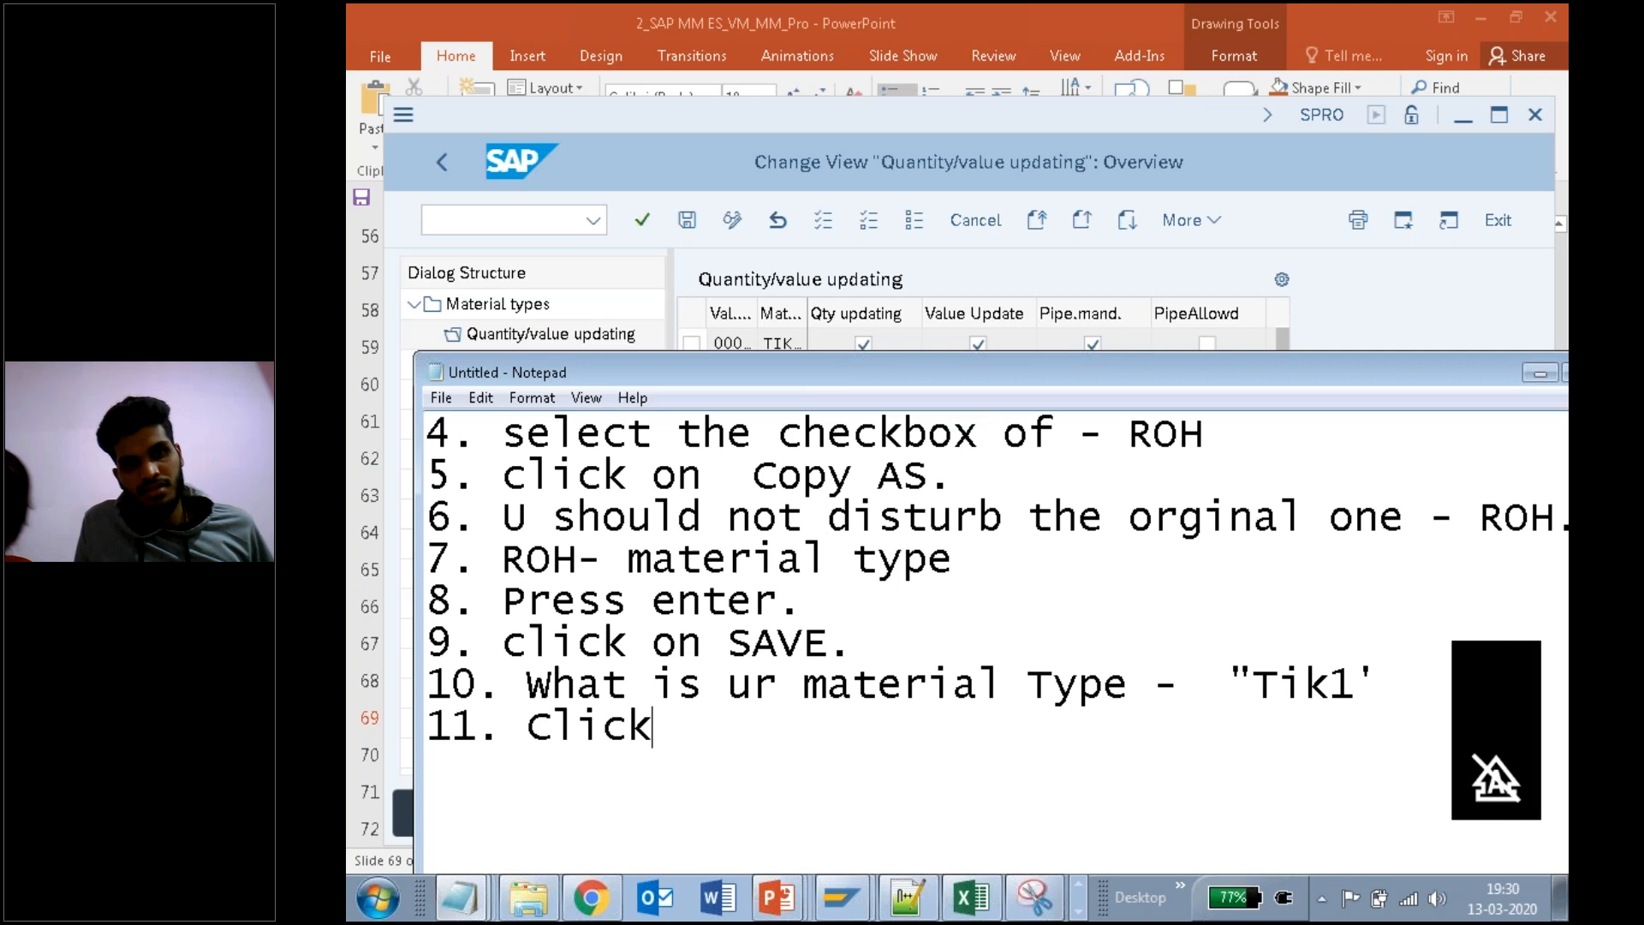
{"action": "type", "text": " on the Qu"}
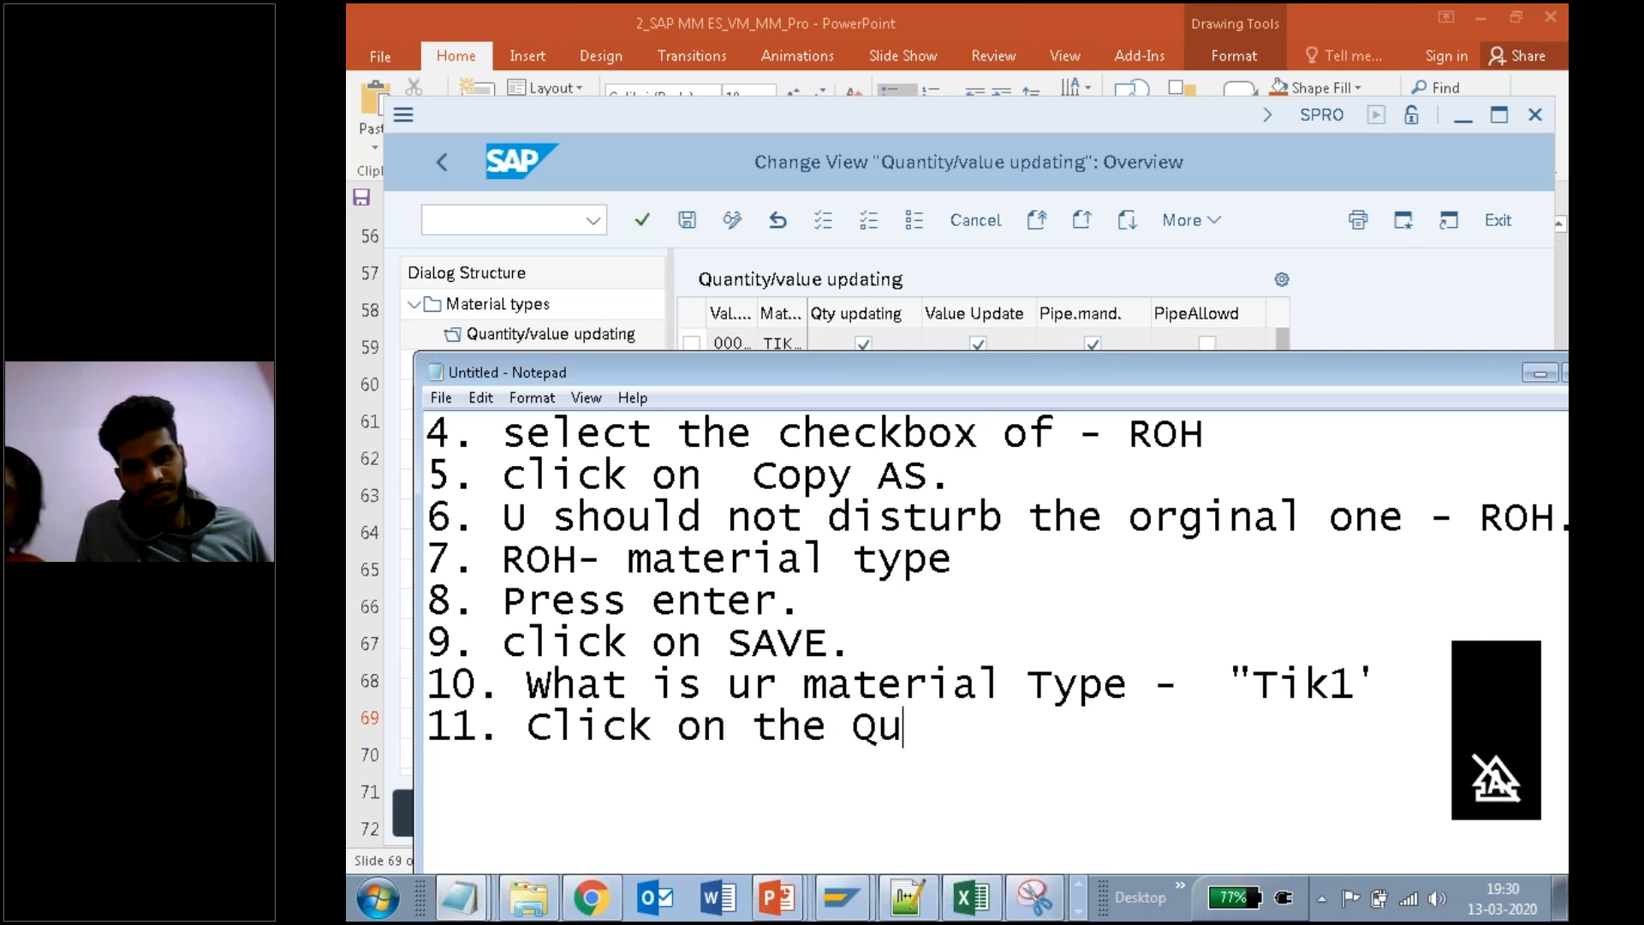
{"action": "type", "text": "antity/ Value "}
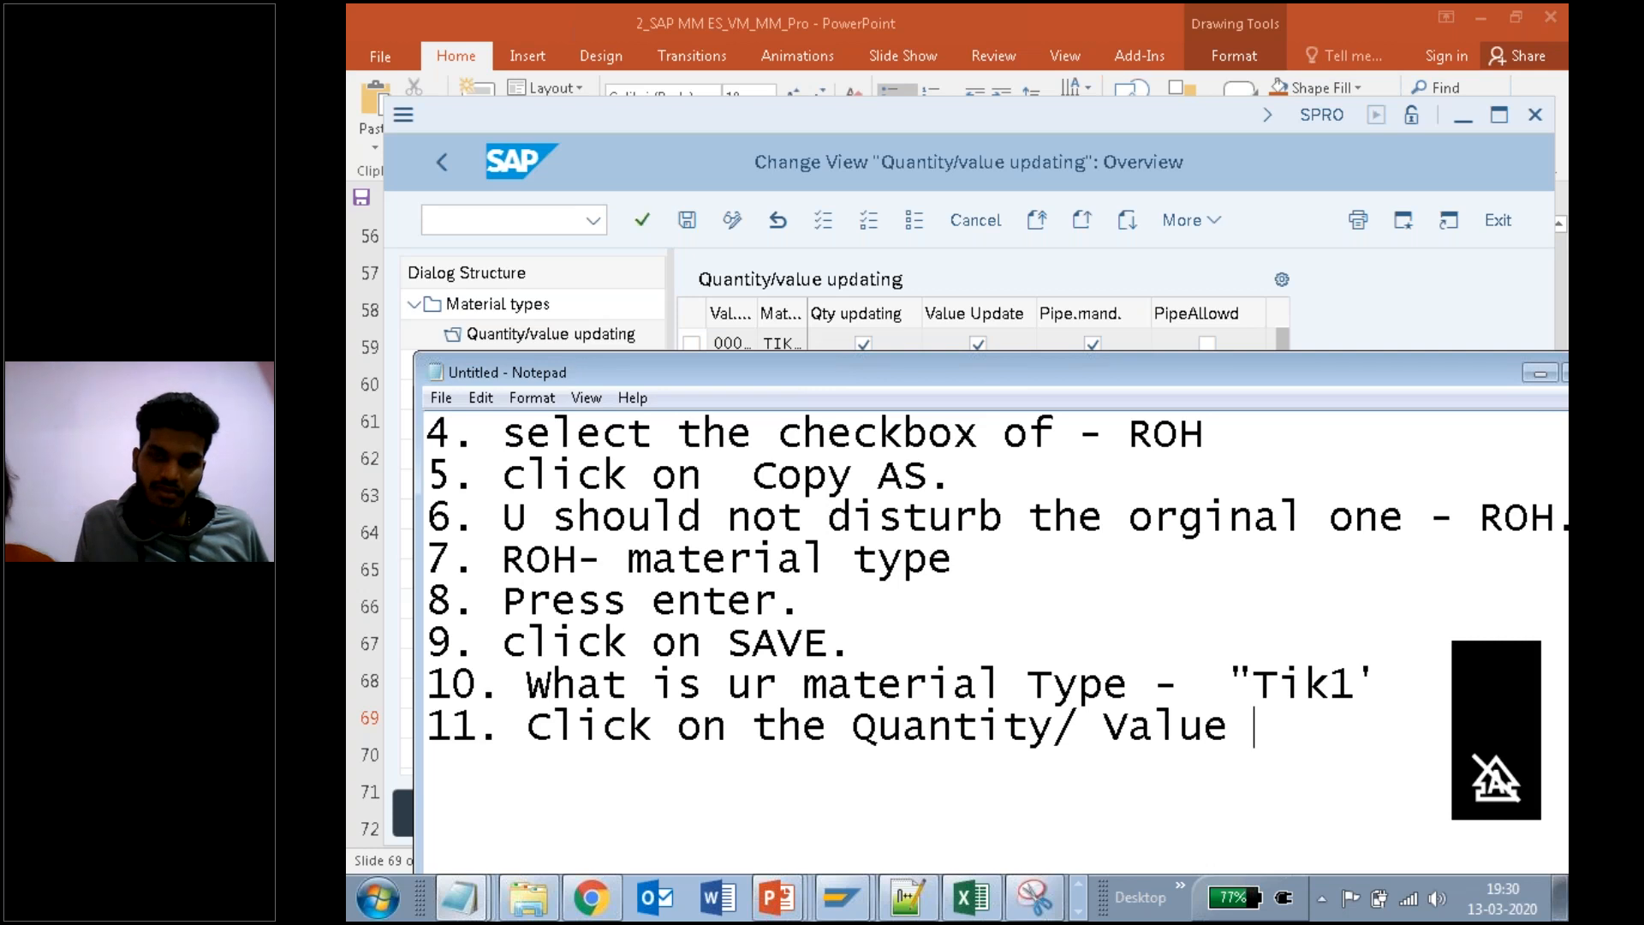
{"action": "type", "text": "udapte"}
{"action": "key", "text": "BackSpace"}
{"action": "type", "text": "ing"}
{"action": "key", "text": "Return"}
{"action": "type", "text": "12."}
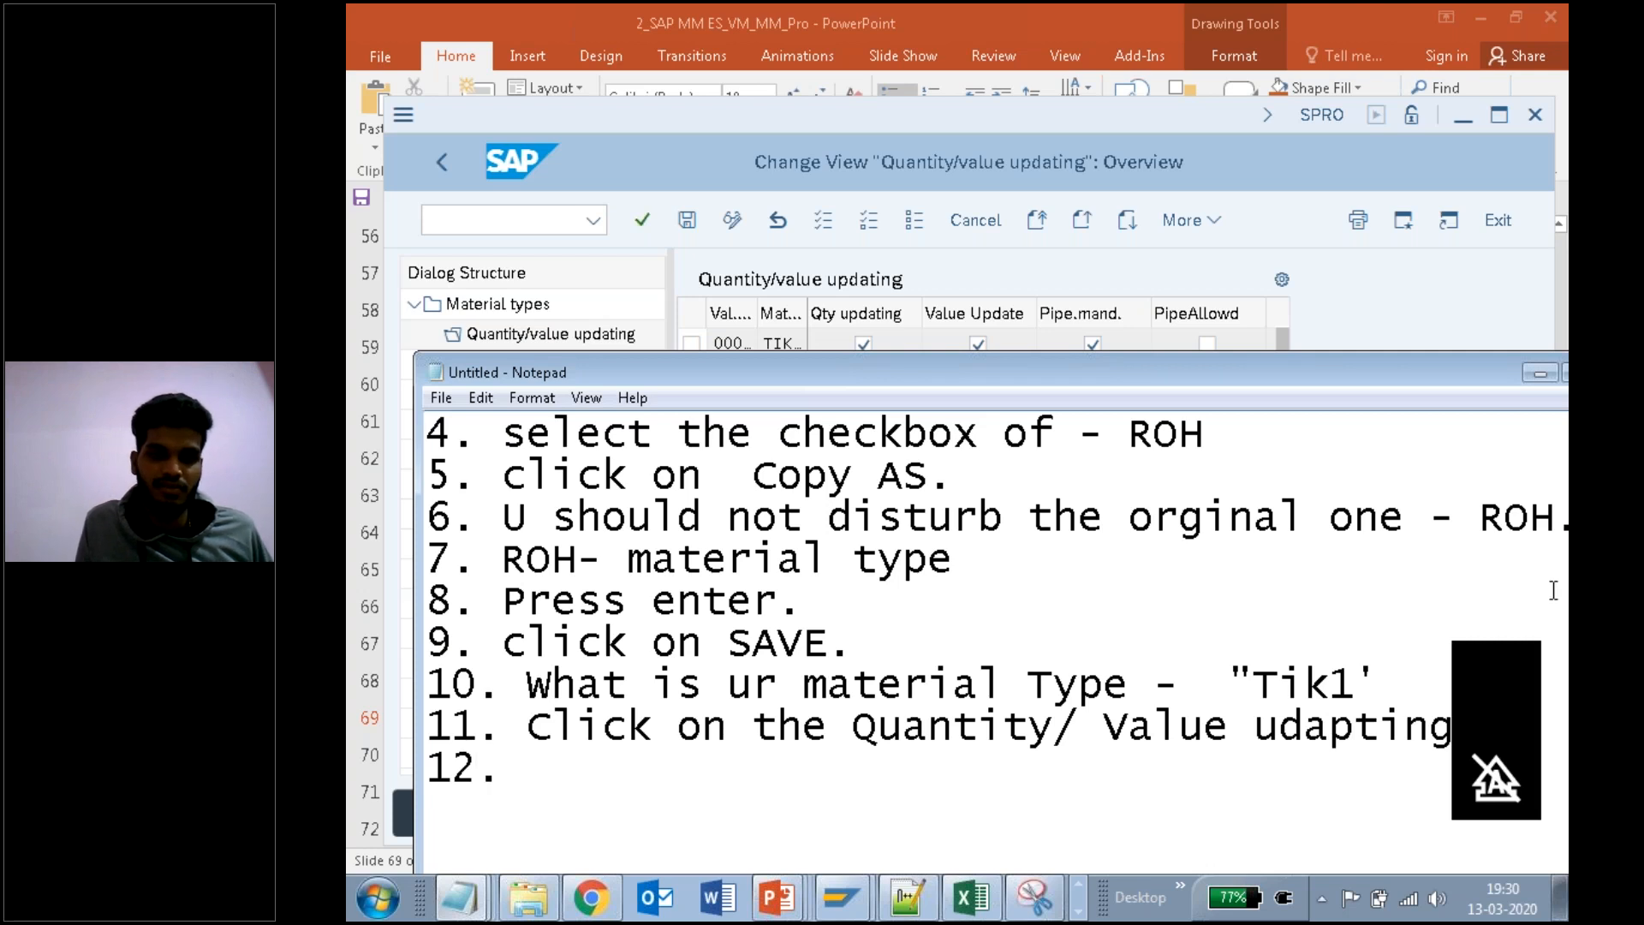
Step: Return to SAP and open the Position entry dialog for Quantity/value updating
{"action": "left_click", "coordinate": [1411, 278]}
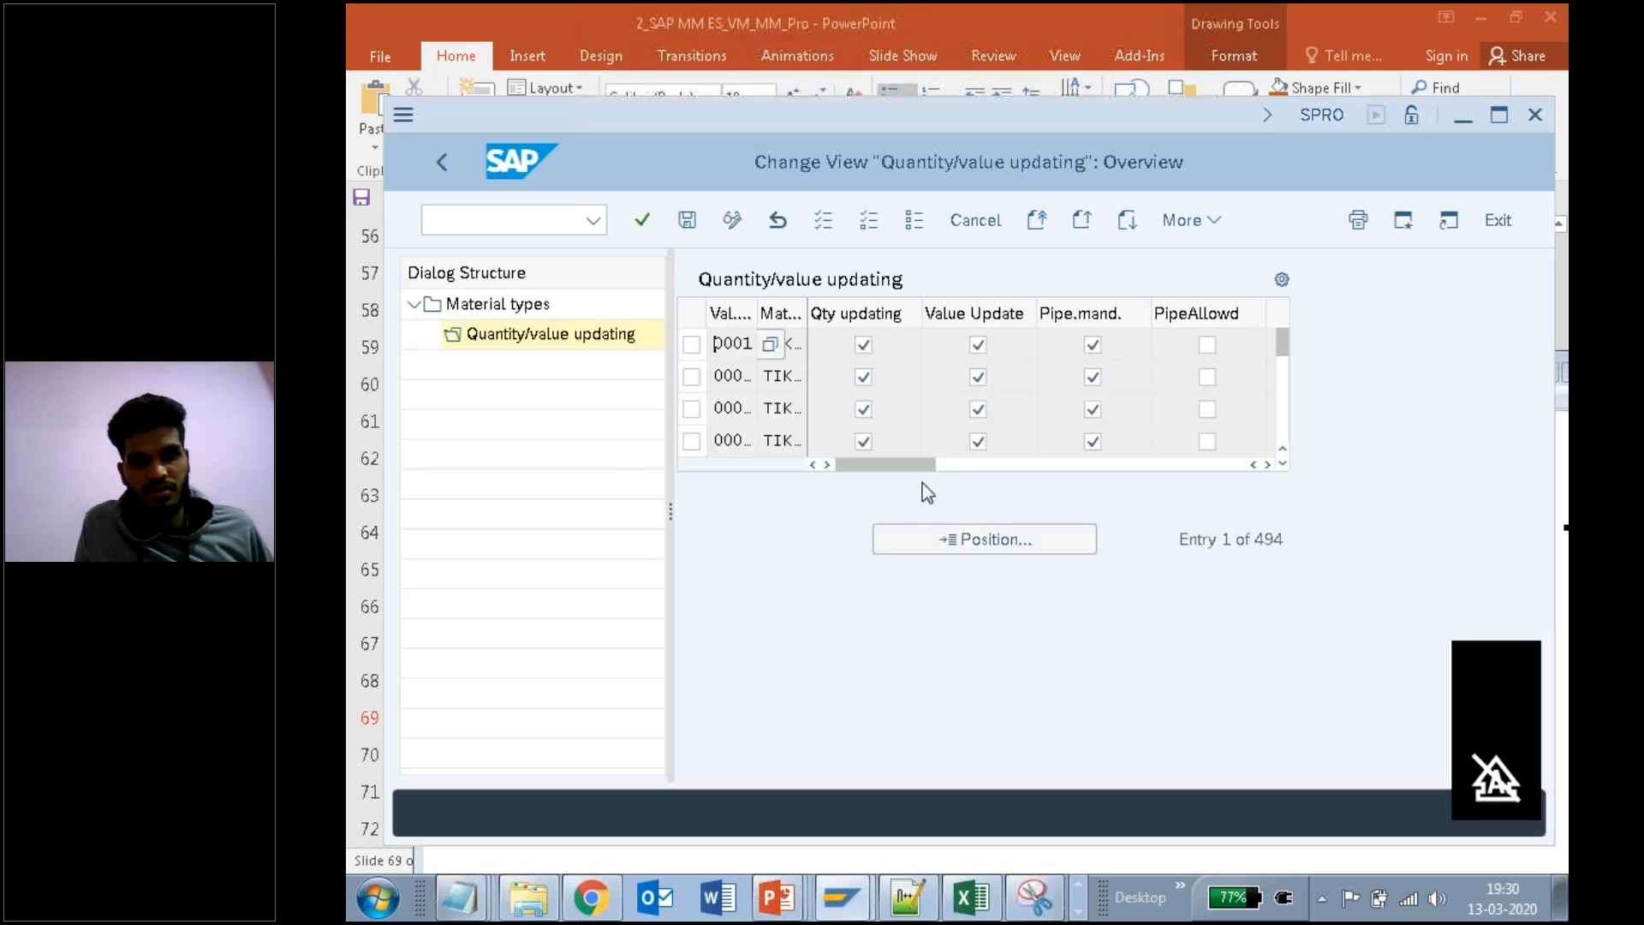
{"action": "left_click", "coordinate": [1030, 555]}
Step: Switch to the Notepad notes, write instruction 12 as "click on postion." and start line 13
{"action": "mouse_move", "coordinate": [460, 896]}
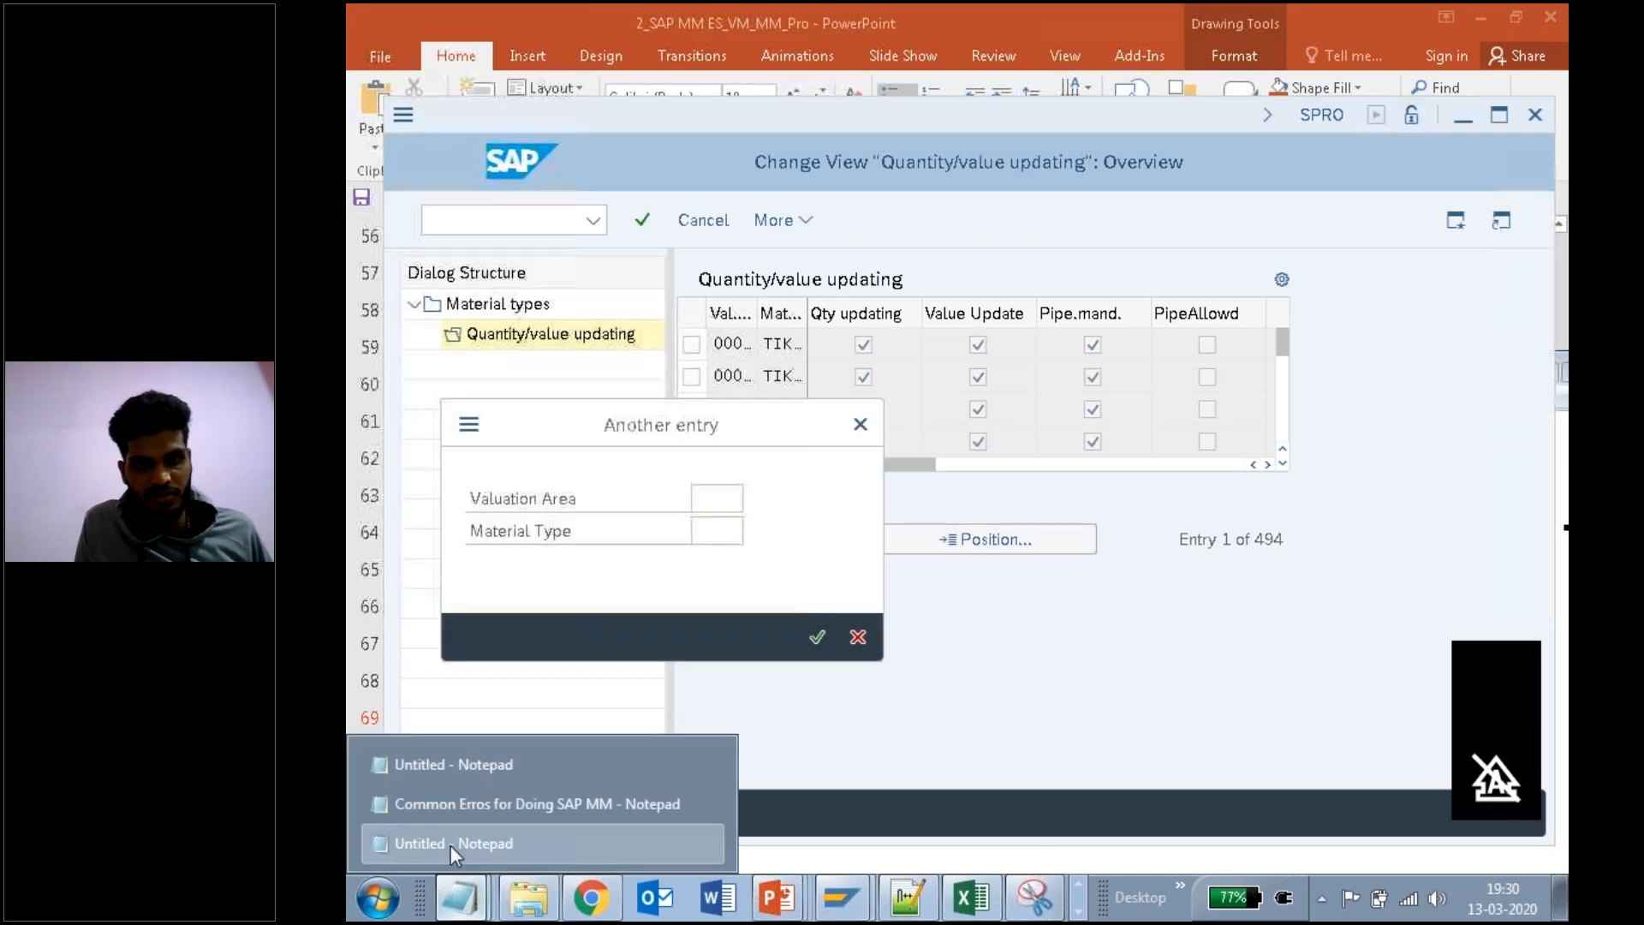
{"action": "left_click", "coordinate": [452, 846]}
{"action": "type", "text": "clikc"}
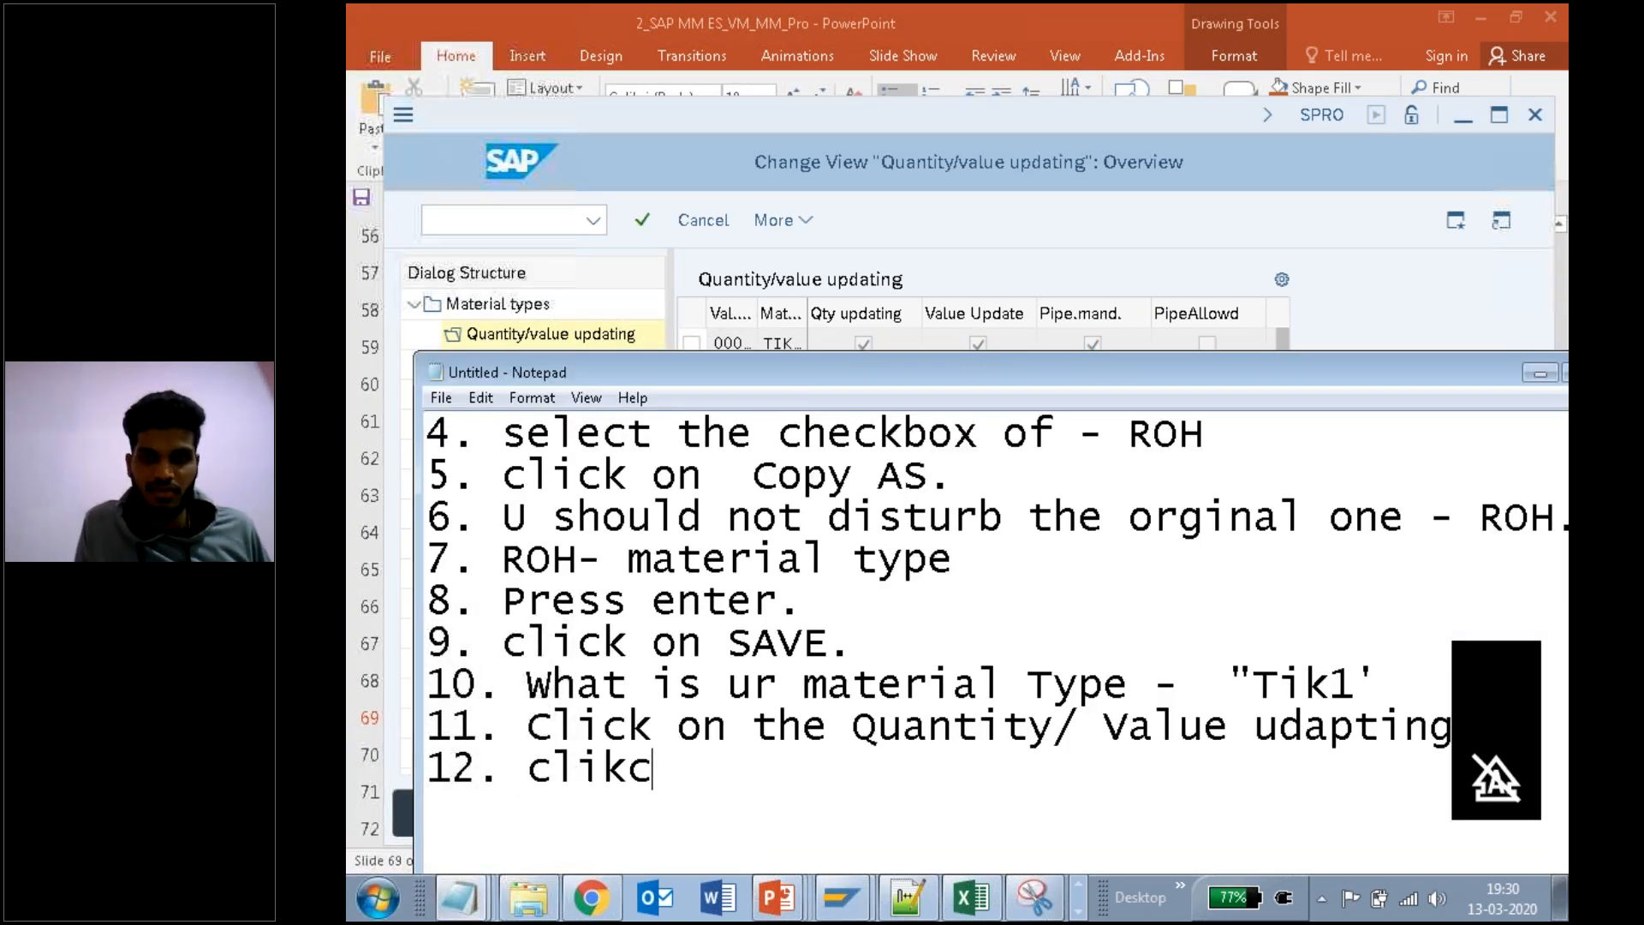
{"action": "key", "text": "BackSpace"}
{"action": "key", "text": "BackSpace"}
{"action": "type", "text": "ck on "}
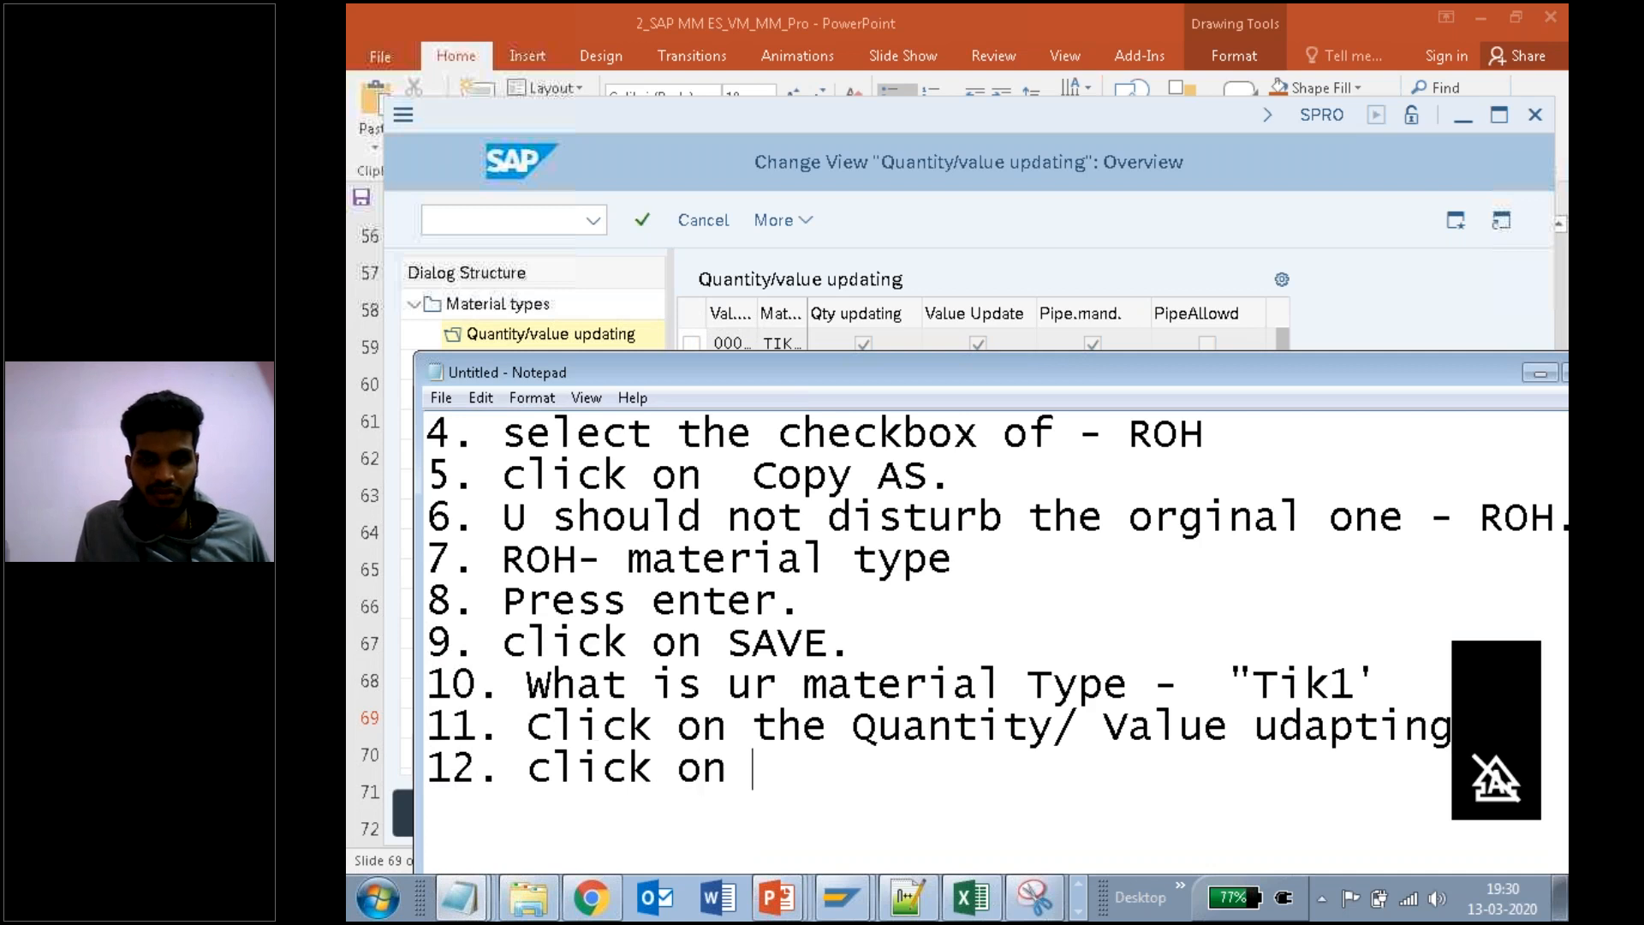
{"action": "type", "text": "postion."}
{"action": "key", "text": "Return"}
{"action": "type", "text": "13."}
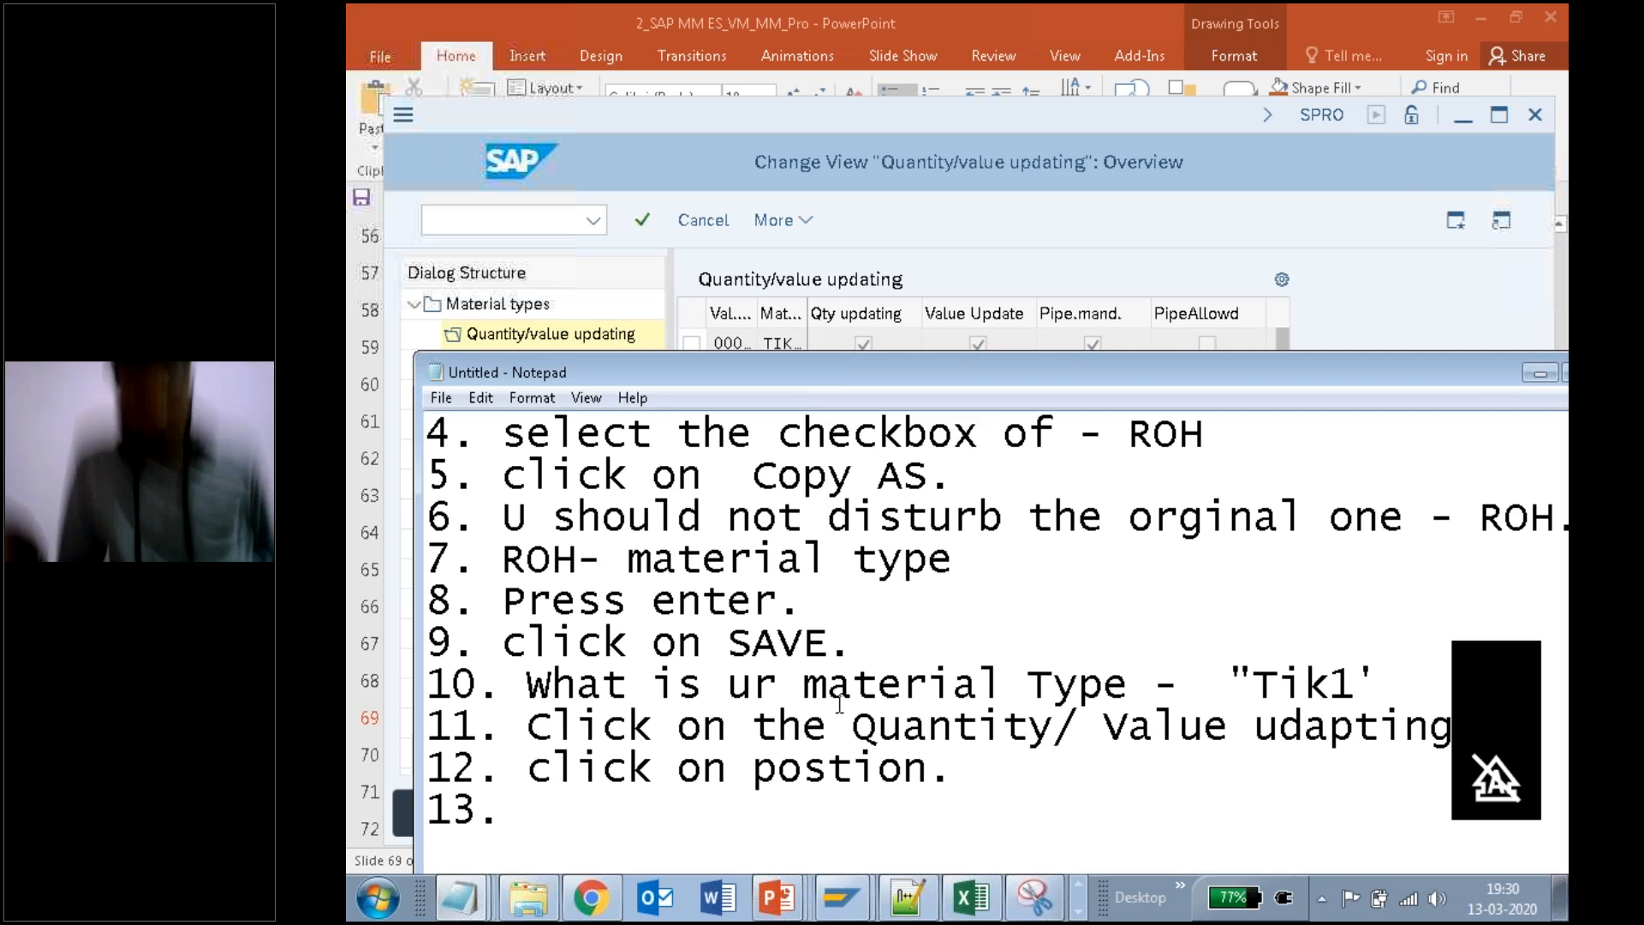
Step: Switch back to SAP and enter tik1 as the Valuation Area of the entry to find
{"action": "left_click", "coordinate": [995, 219]}
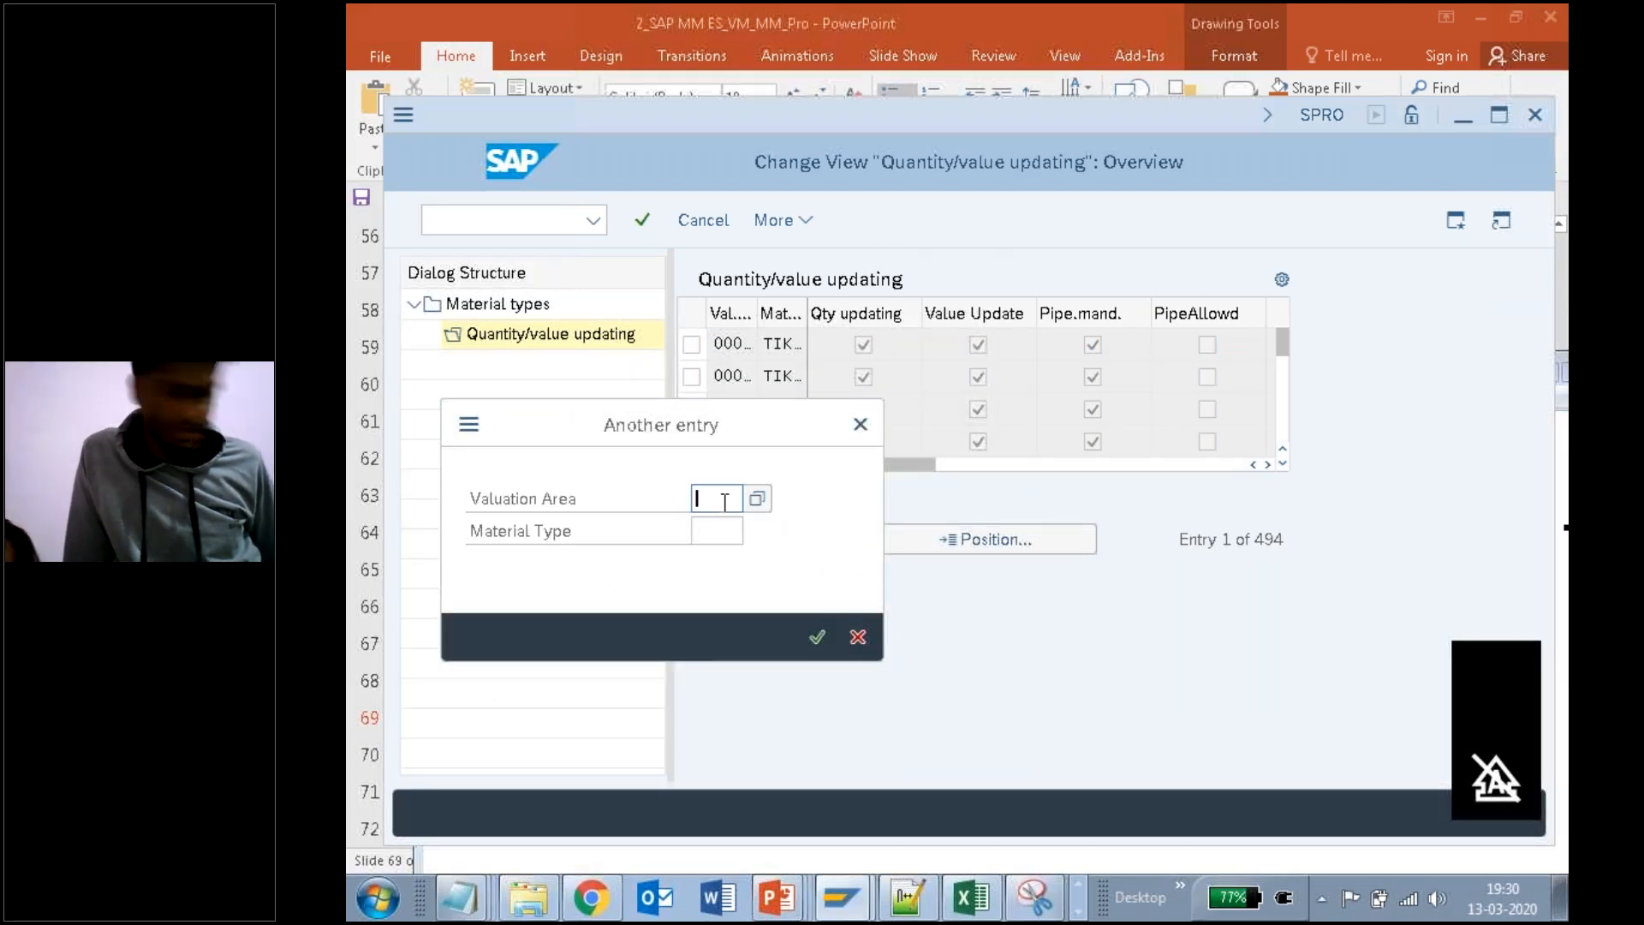
{"action": "type", "text": "tik1"}
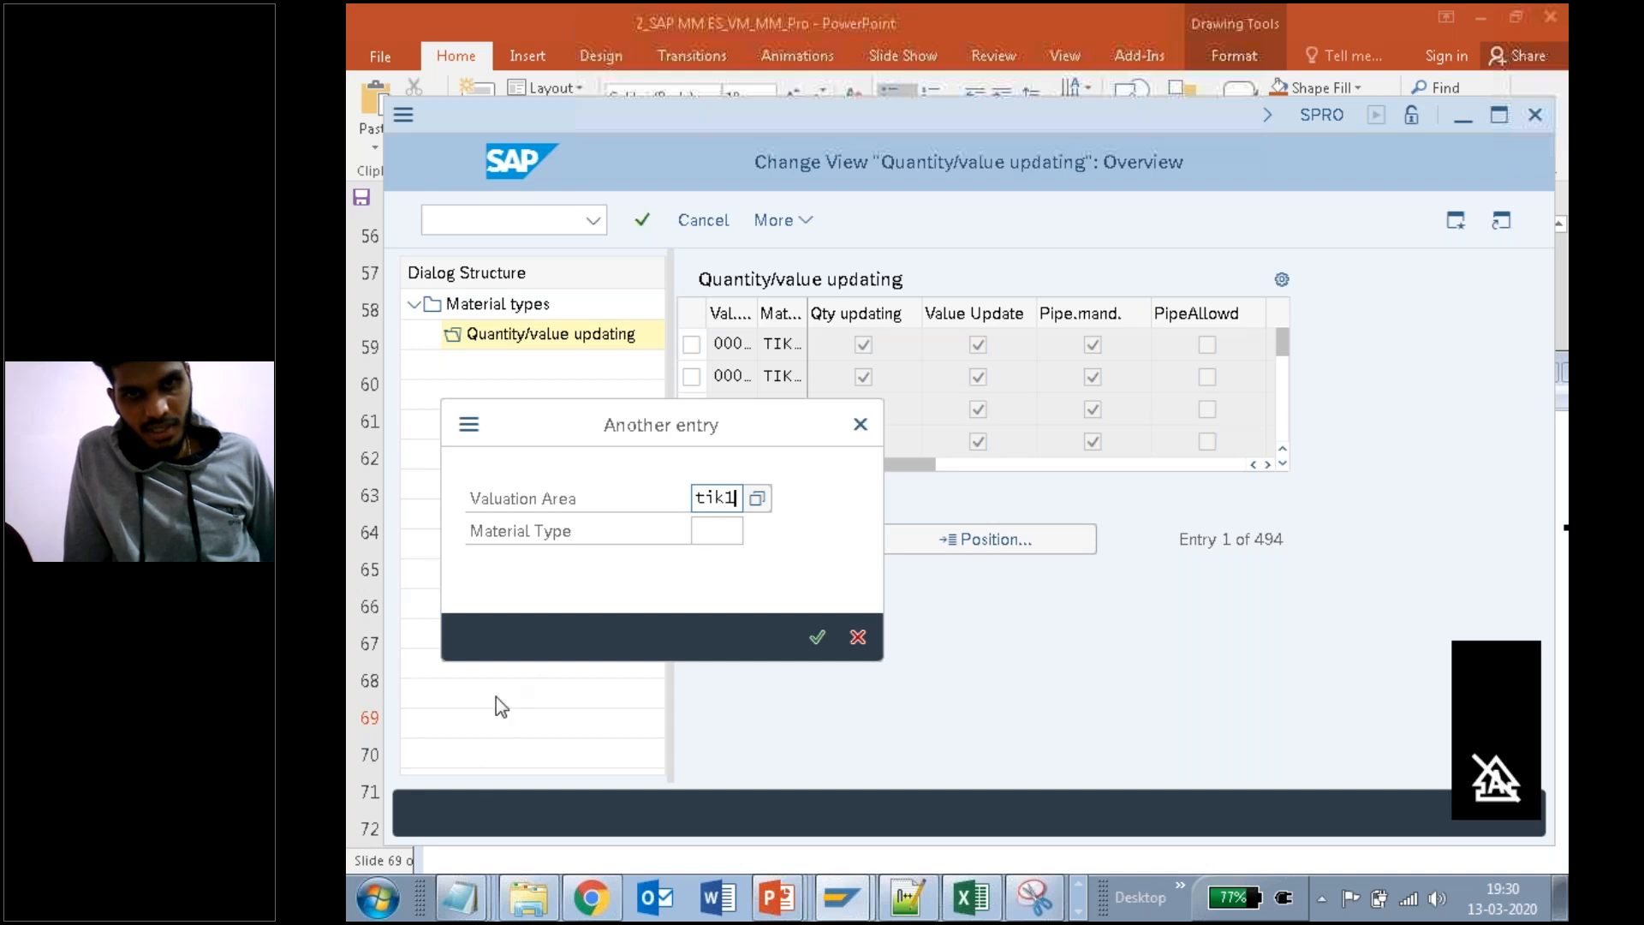
Step: Return to the Notepad notes, write instruction 13 as "valuaion Area = company Code." and start line 14
{"action": "mouse_move", "coordinate": [459, 899]}
{"action": "left_click", "coordinate": [481, 856]}
{"action": "type", "text": "C"}
{"action": "key", "text": "BackSpace"}
{"action": "type", "text": "valuaion Area -"}
{"action": "key", "text": "BackSpace"}
{"action": "type", "text": "= c"}
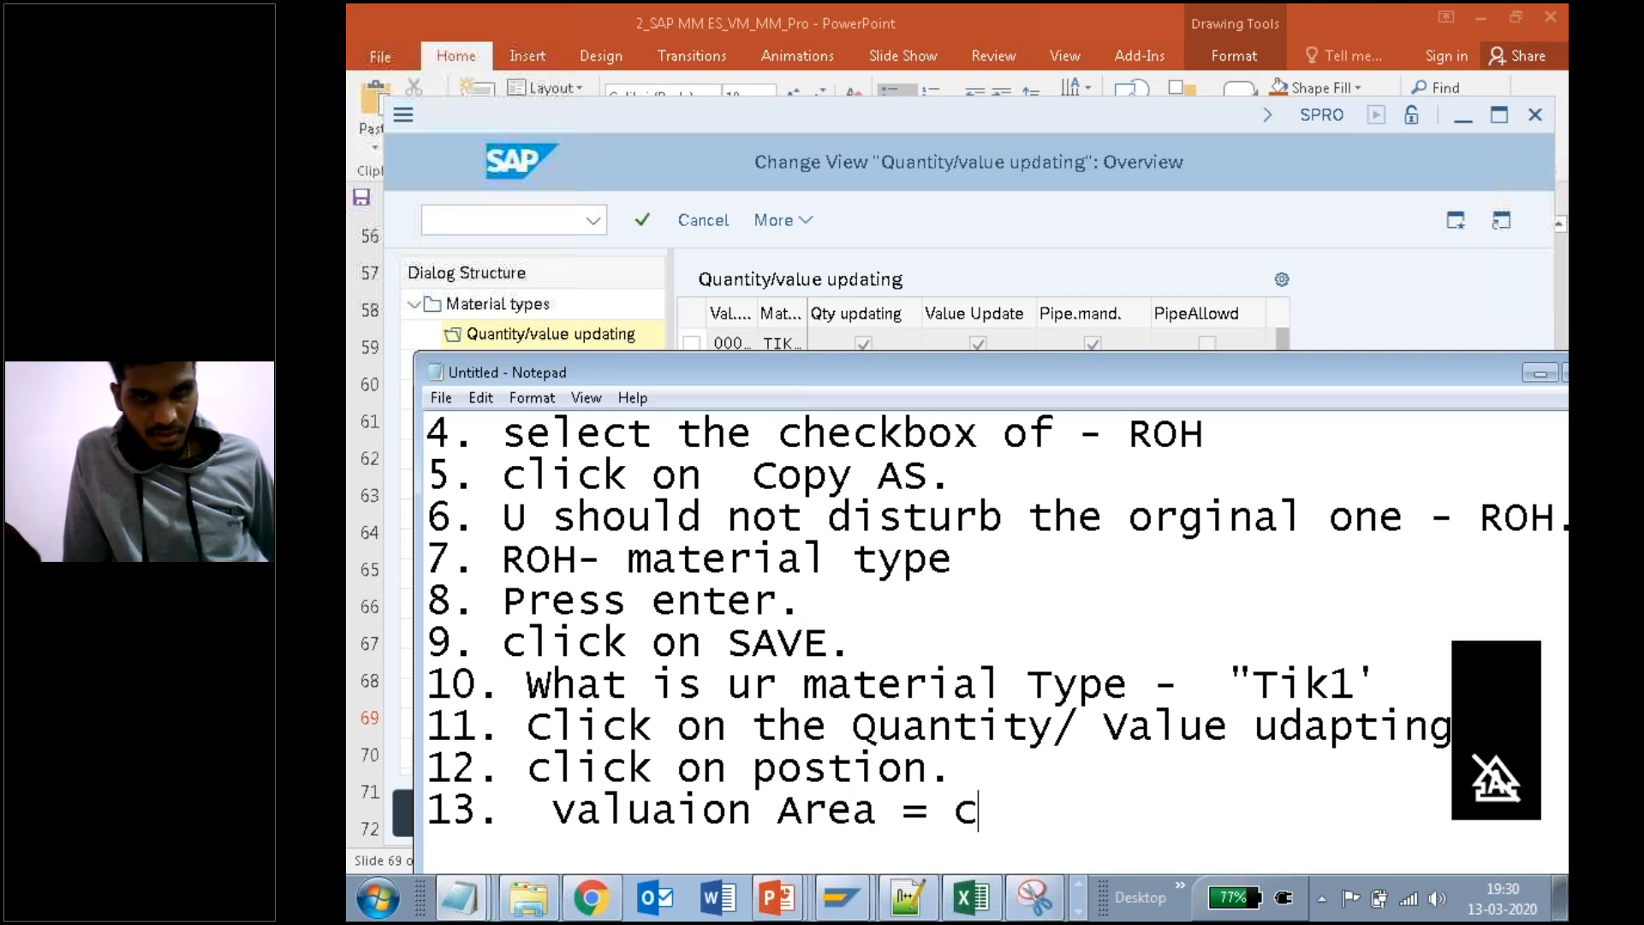
{"action": "type", "text": "ompany Code."}
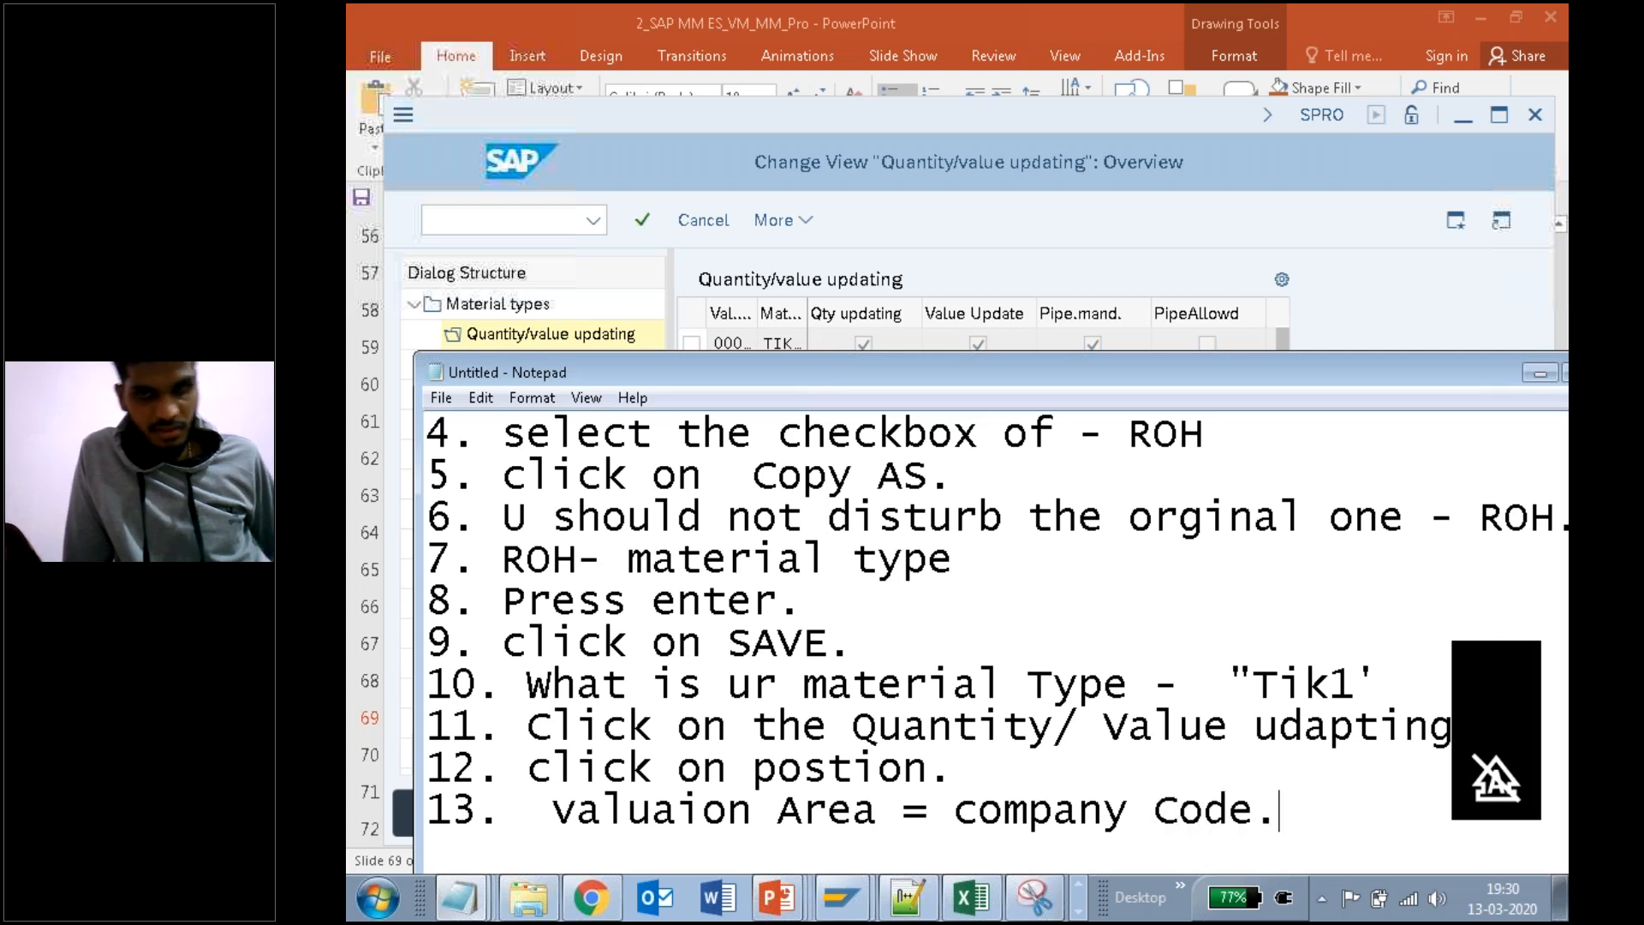
{"action": "key", "text": "Return"}
{"action": "type", "text": "14."}
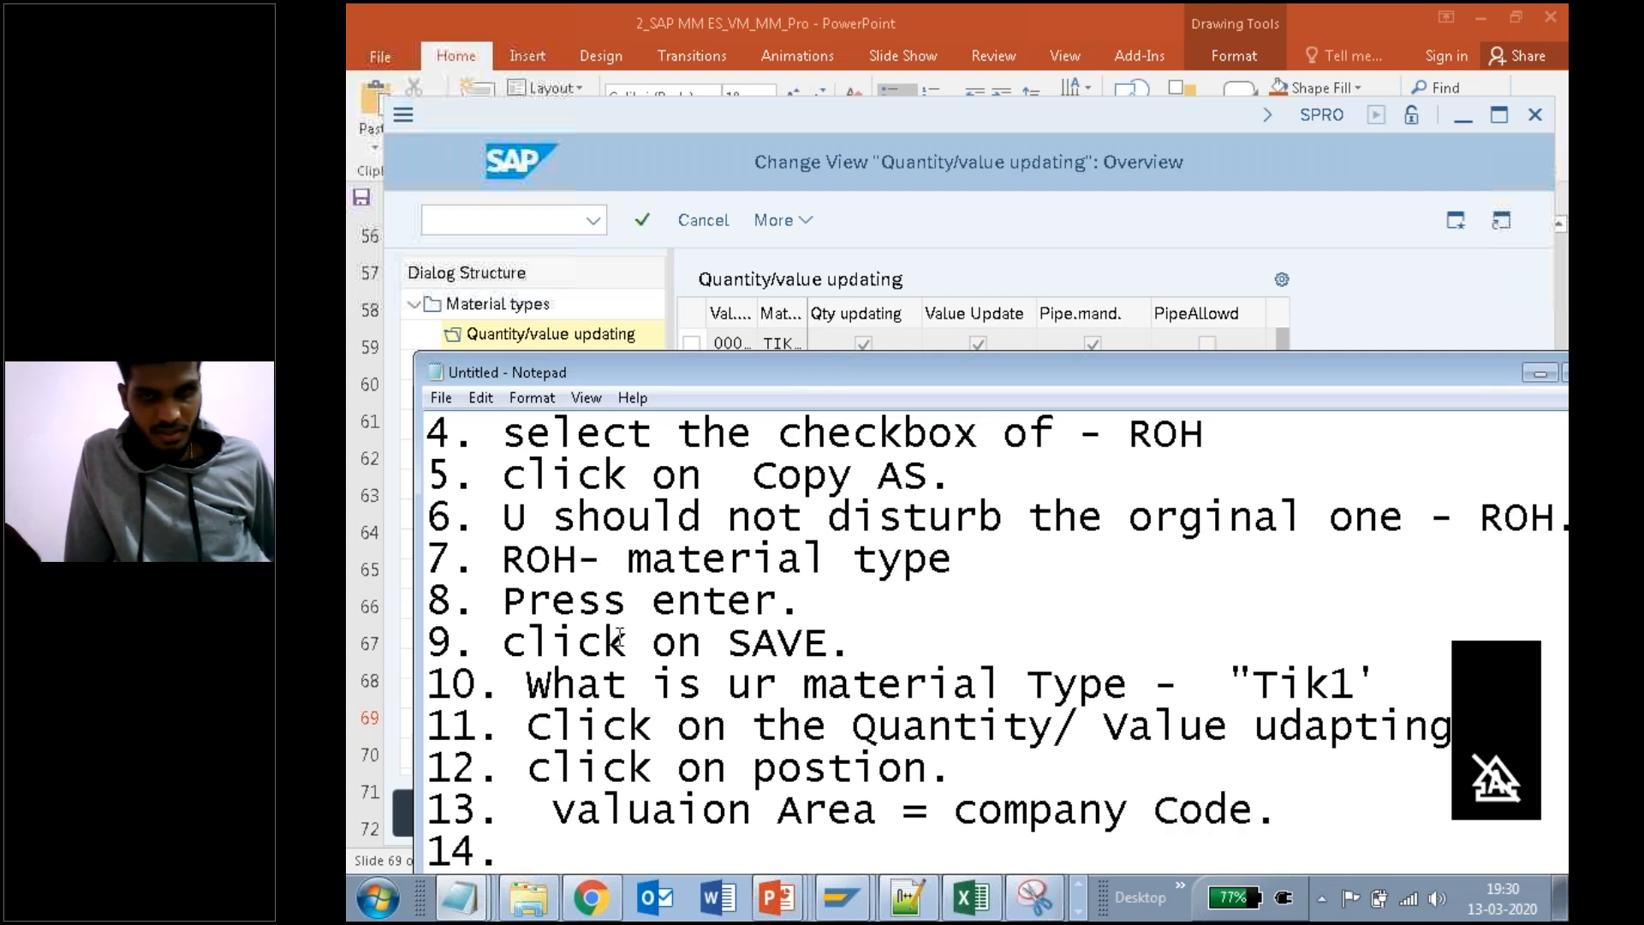
Step: Position the quantity/value updating list at valuation area tik1 and material type tik1
{"action": "left_click", "coordinate": [968, 247]}
{"action": "left_click", "coordinate": [725, 528]}
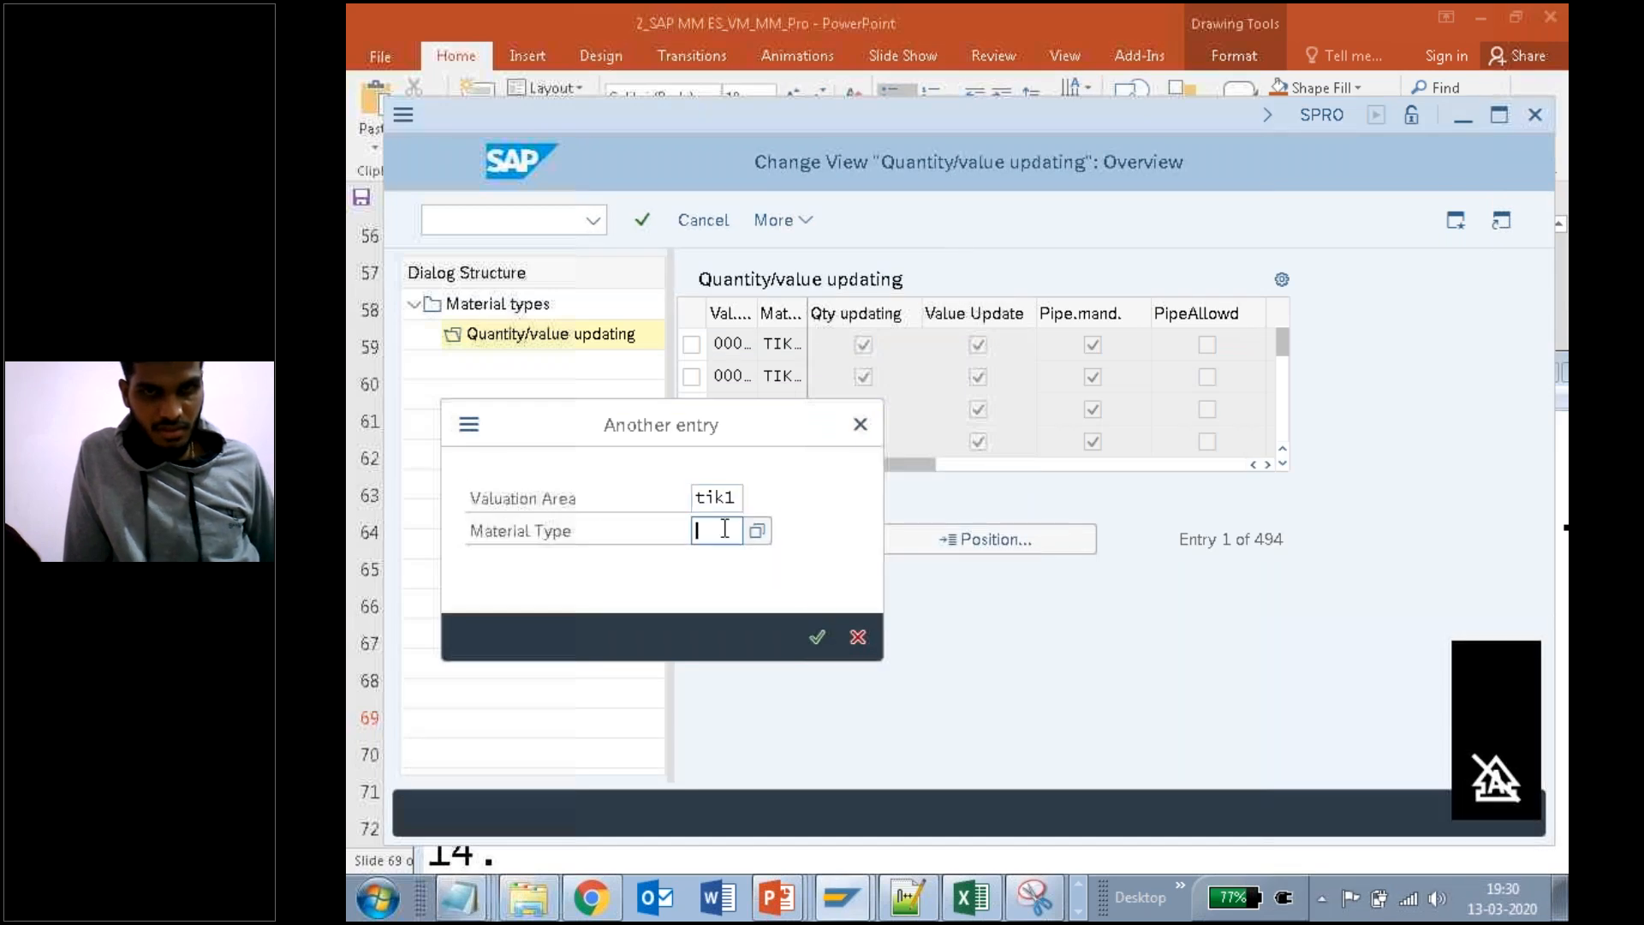
{"action": "type", "text": "tikl"}
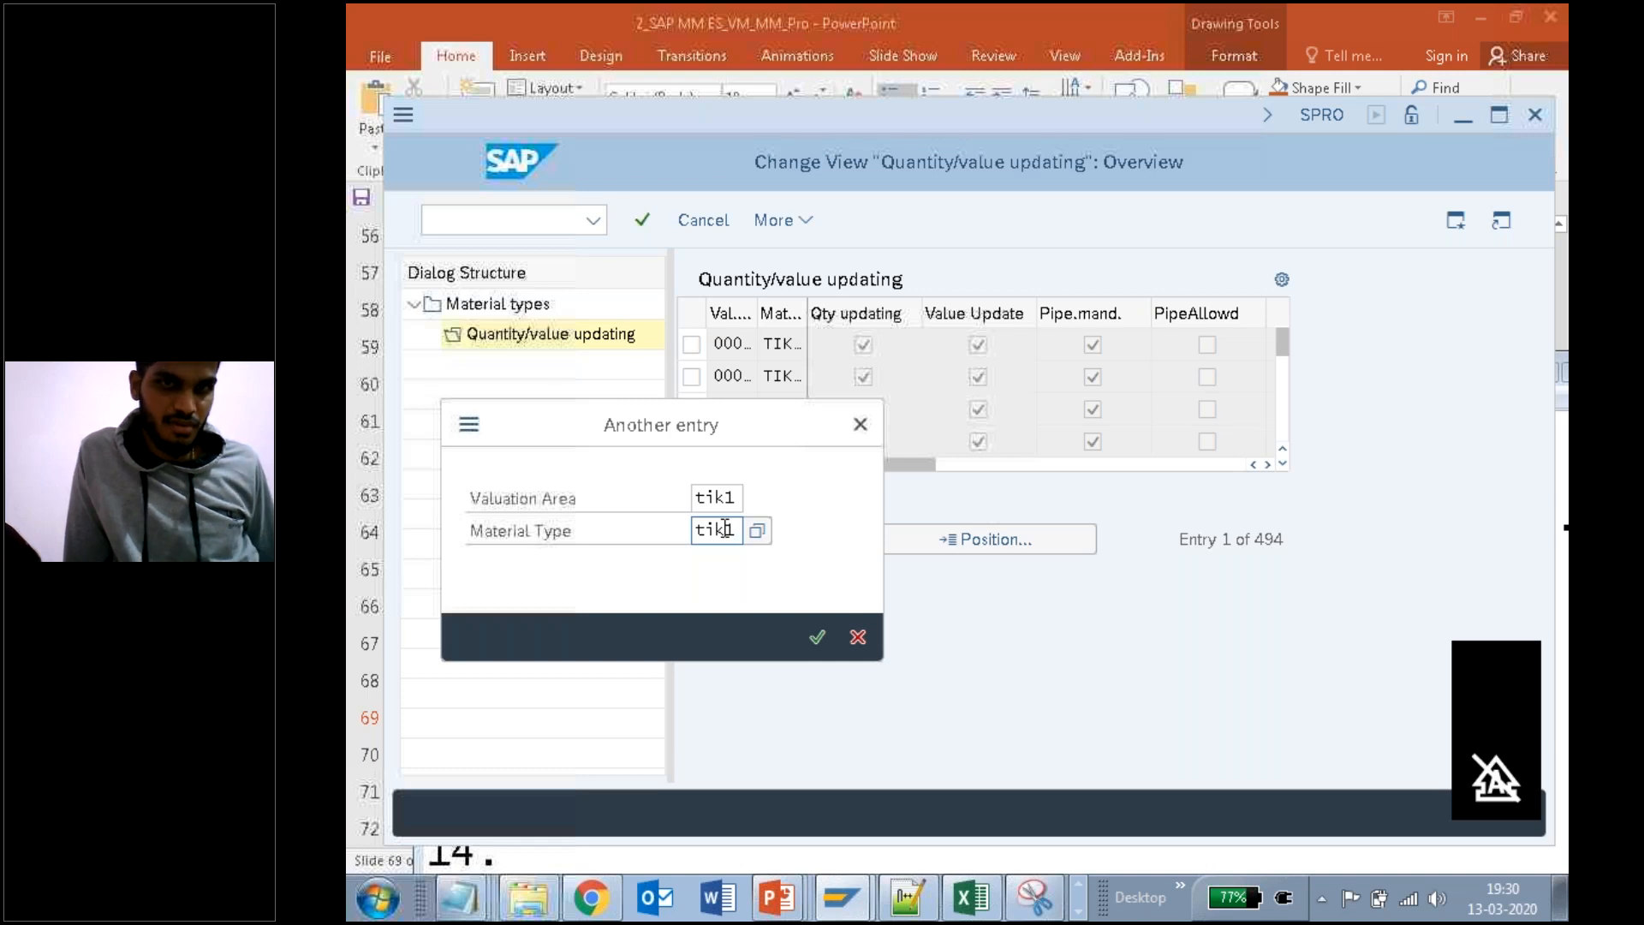
{"action": "key", "text": "Return"}
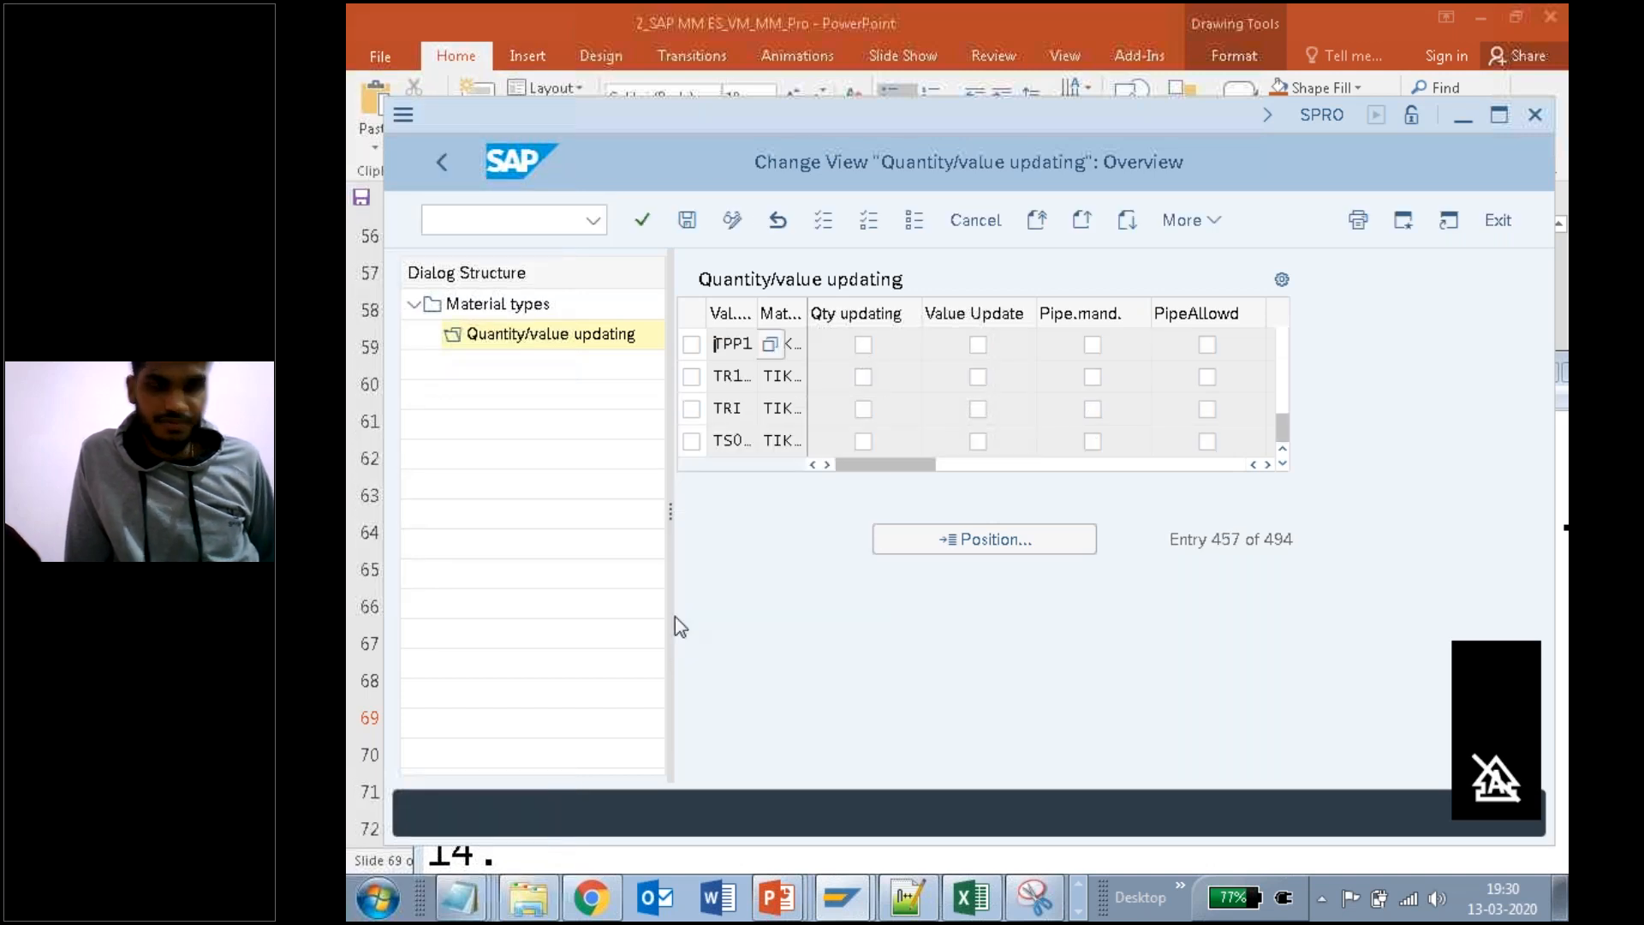
Step: Switch to the Notepad notes and complete line 14 with "MAterial Type = tik1"
{"action": "mouse_move", "coordinate": [460, 898]}
{"action": "left_click", "coordinate": [476, 845]}
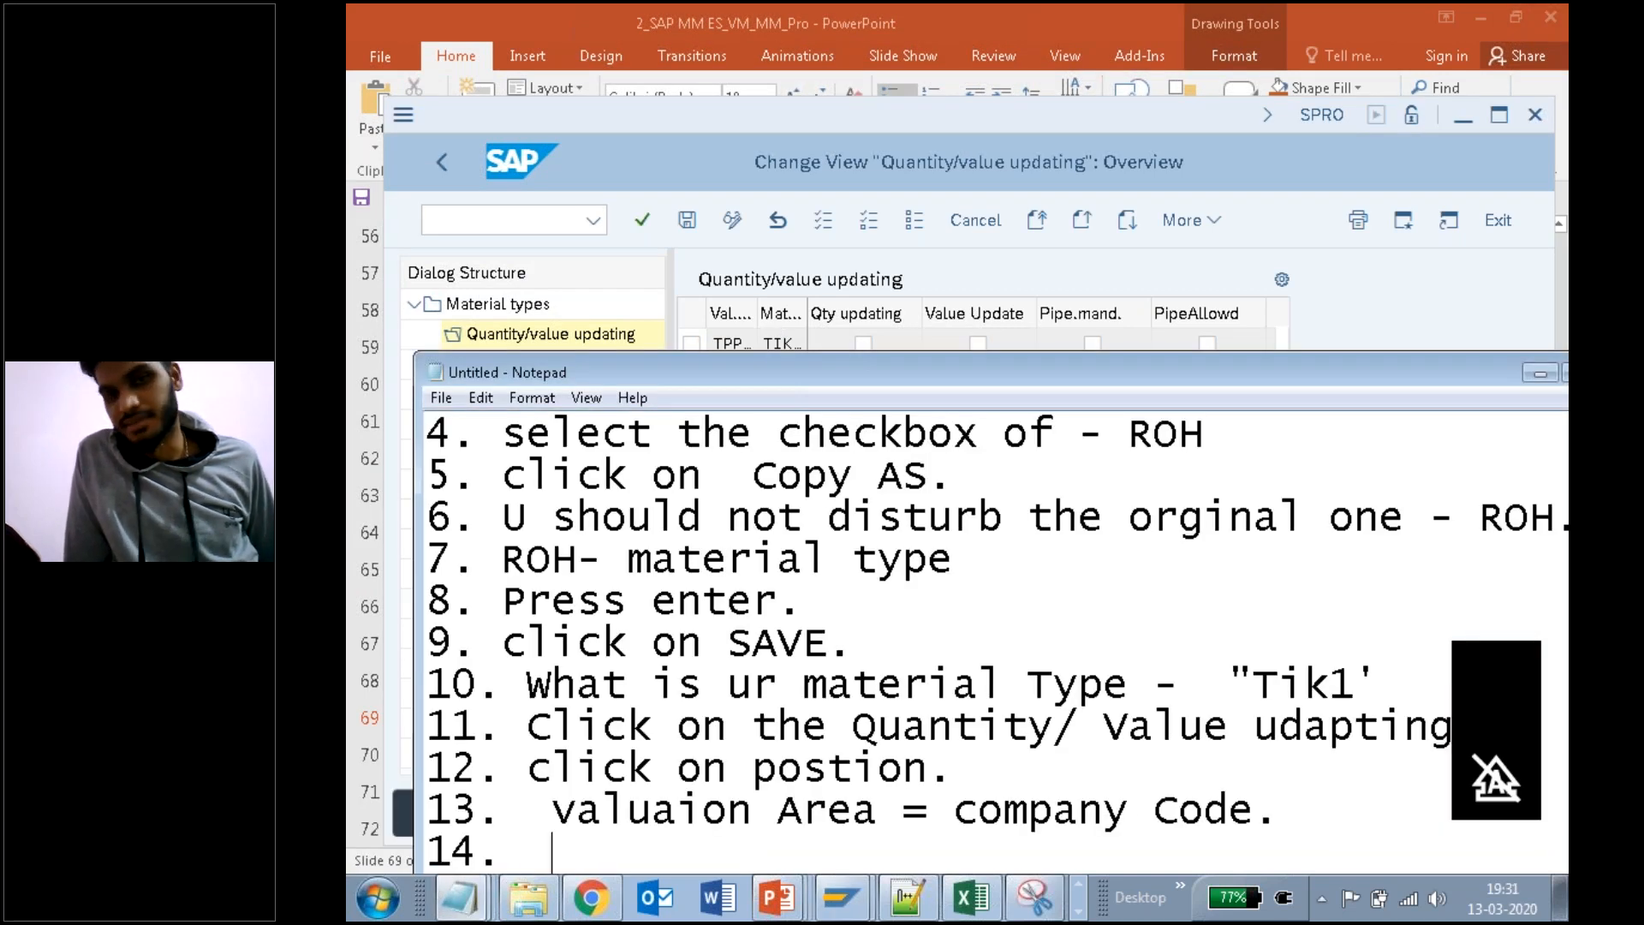
{"action": "type", "text": "MAter"}
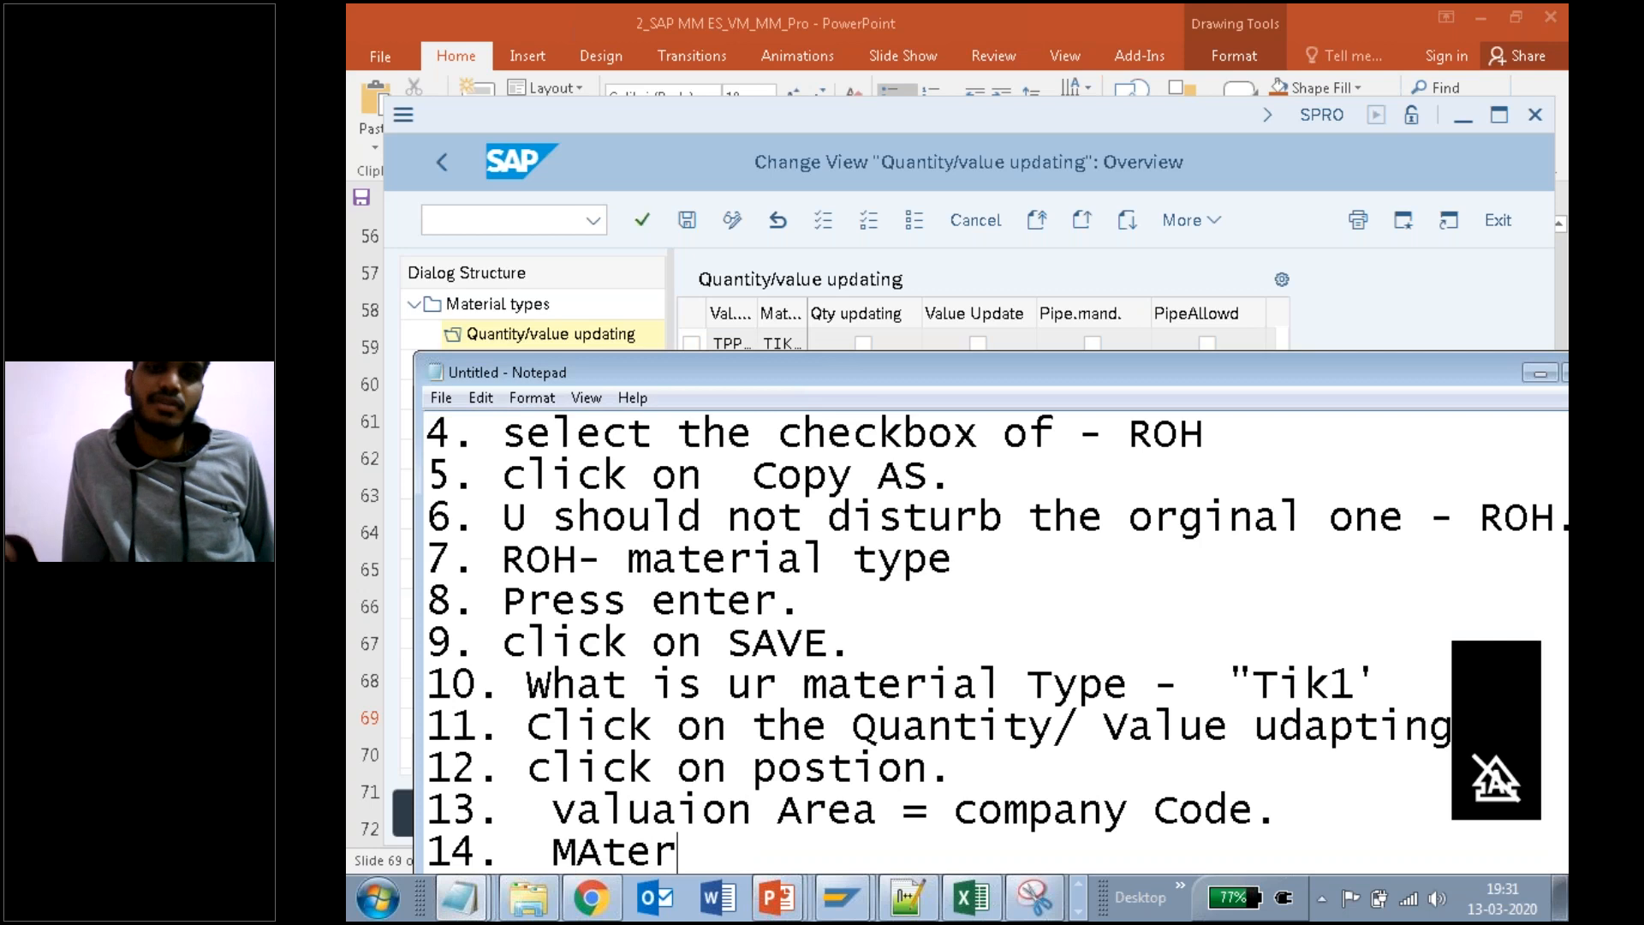
{"action": "type", "text": "ial Type "}
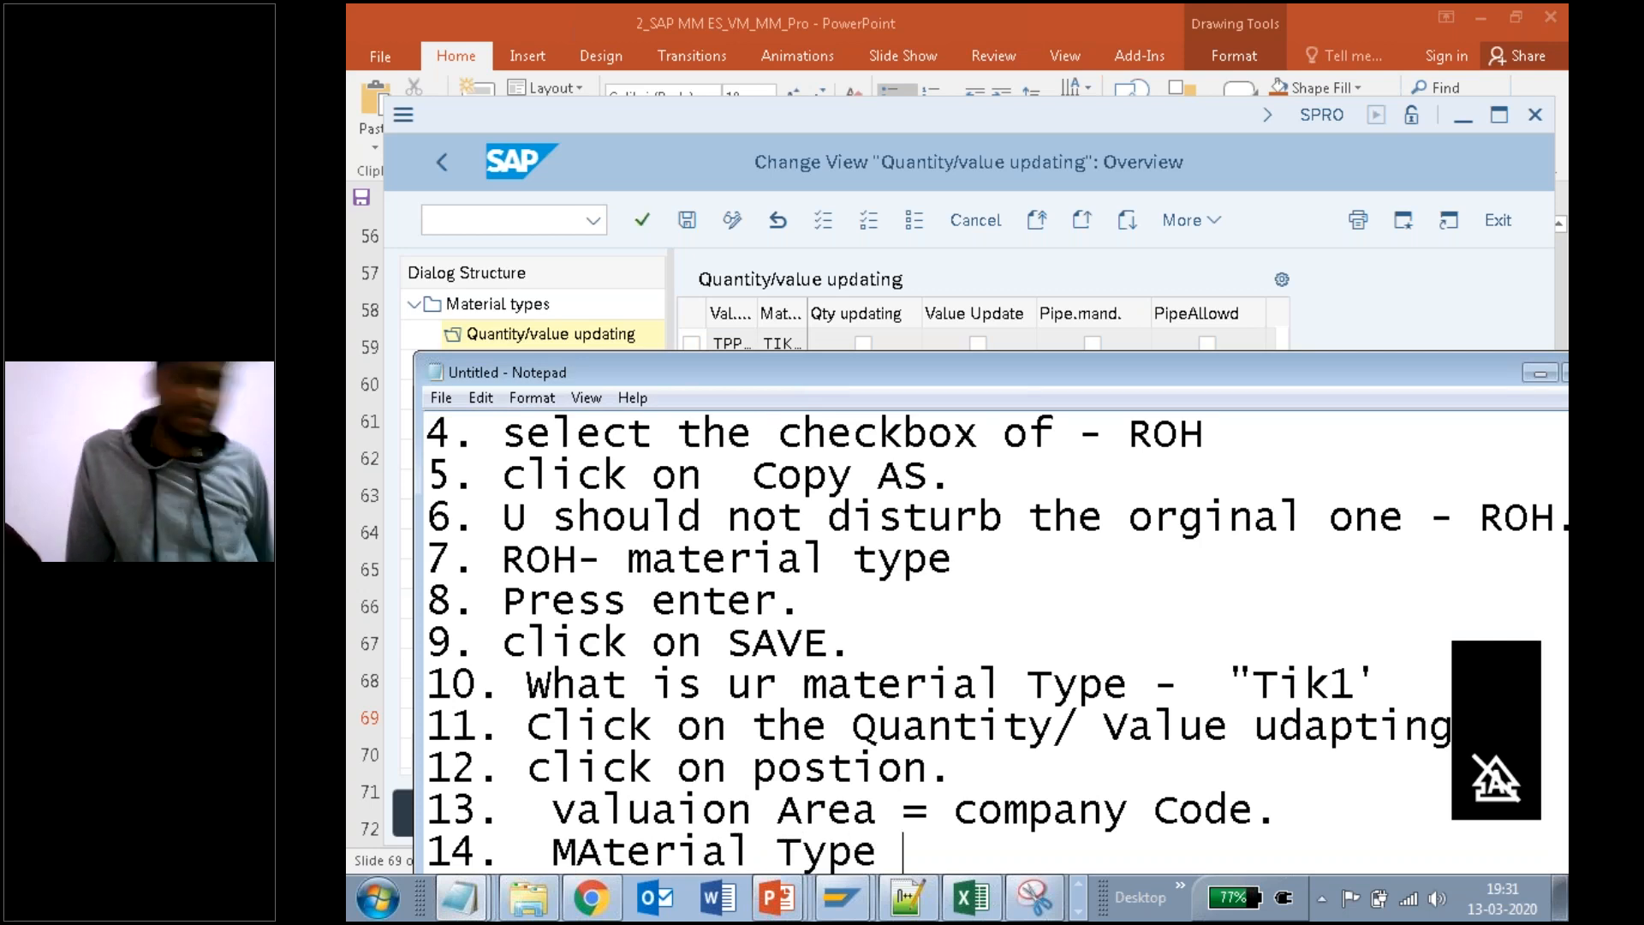
{"action": "type", "text": "= ti"}
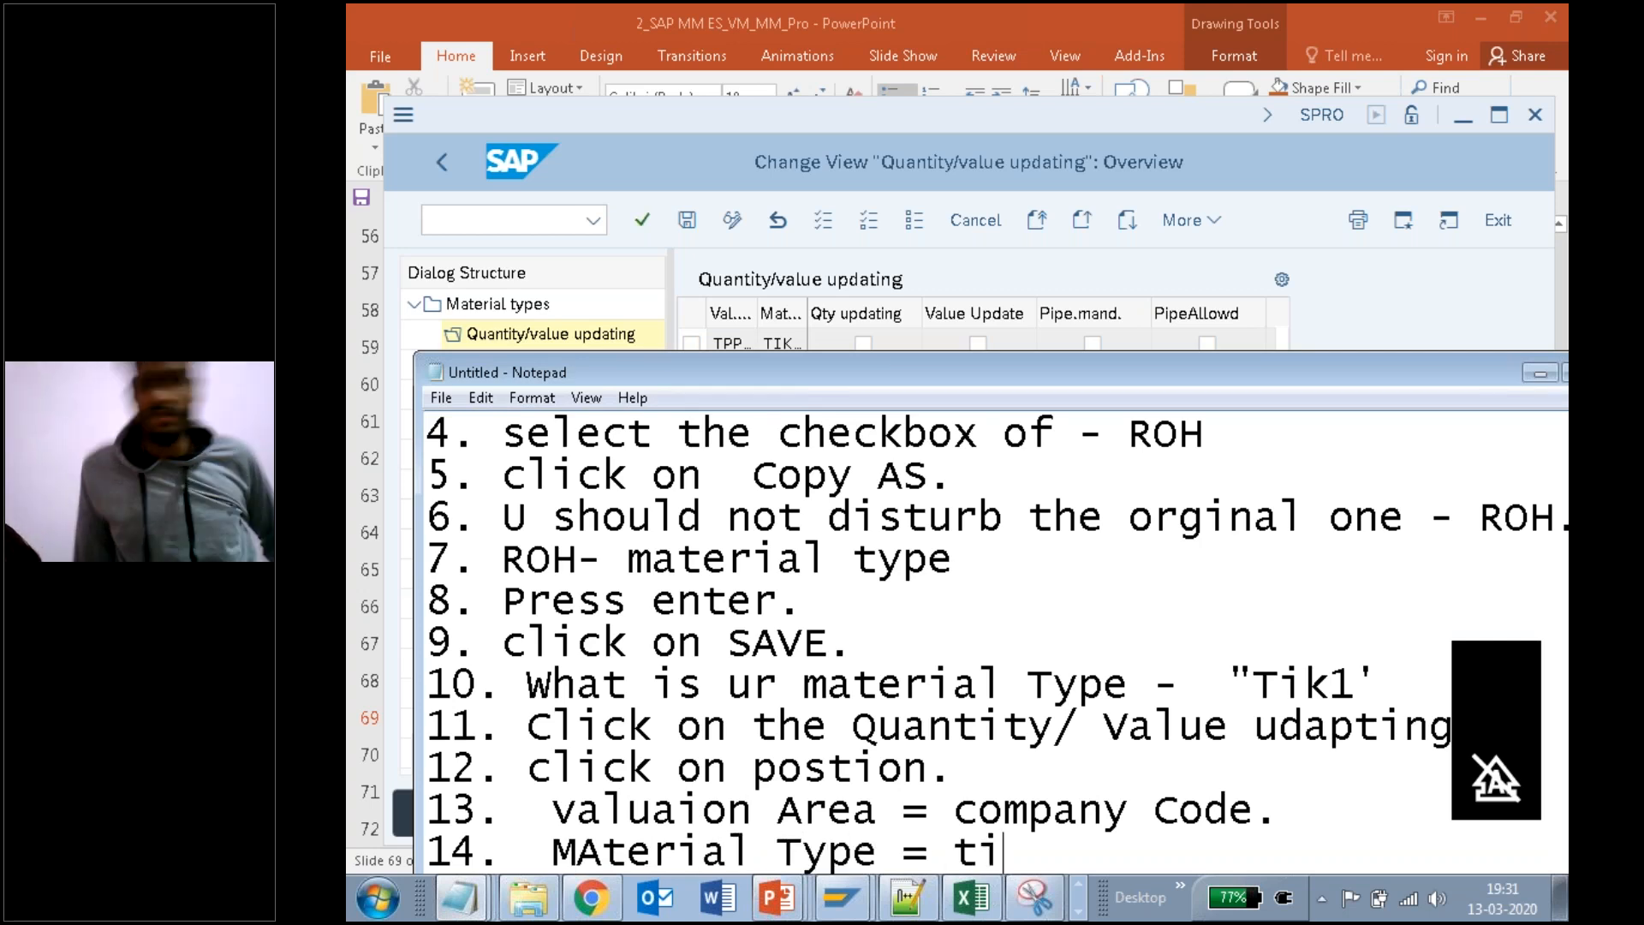
{"action": "type", "text": "k1"}
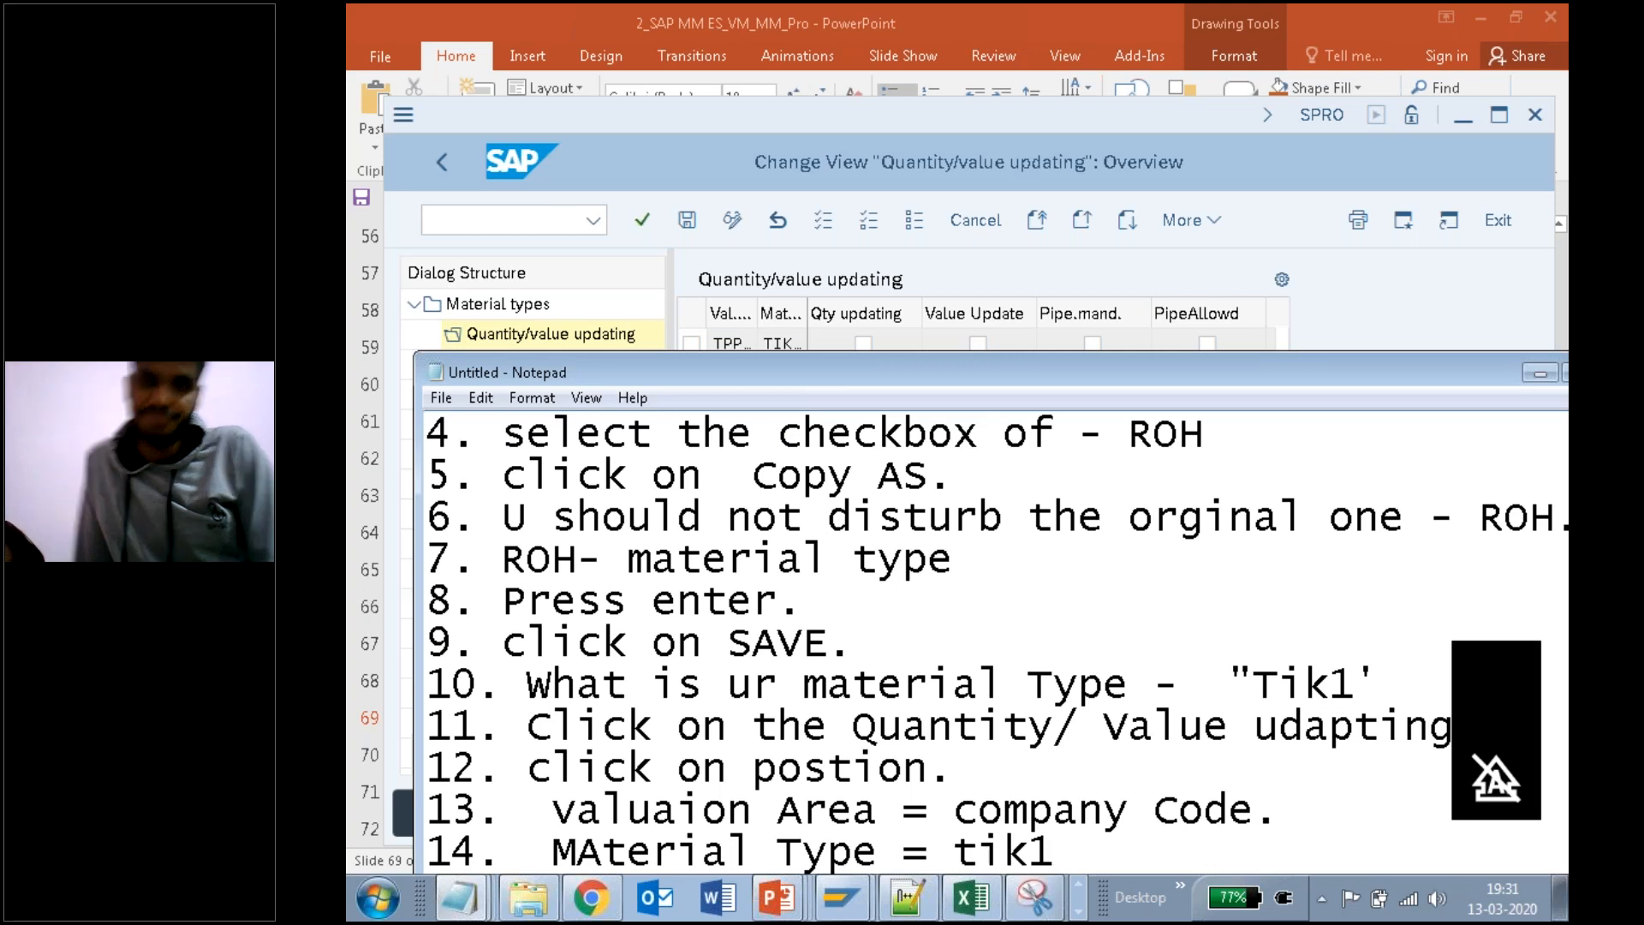
Step: Add line 15 "click the check boxes." to the notes and start line 16
{"action": "left_click_drag", "start_coordinate": [1024, 372], "coordinate": [1031, 283]}
{"action": "left_click", "coordinate": [1110, 723]}
{"action": "left_click", "coordinate": [1114, 764]}
{"action": "key", "text": "Return"}
{"action": "key", "text": "Return"}
{"action": "type", "text": "15.  "}
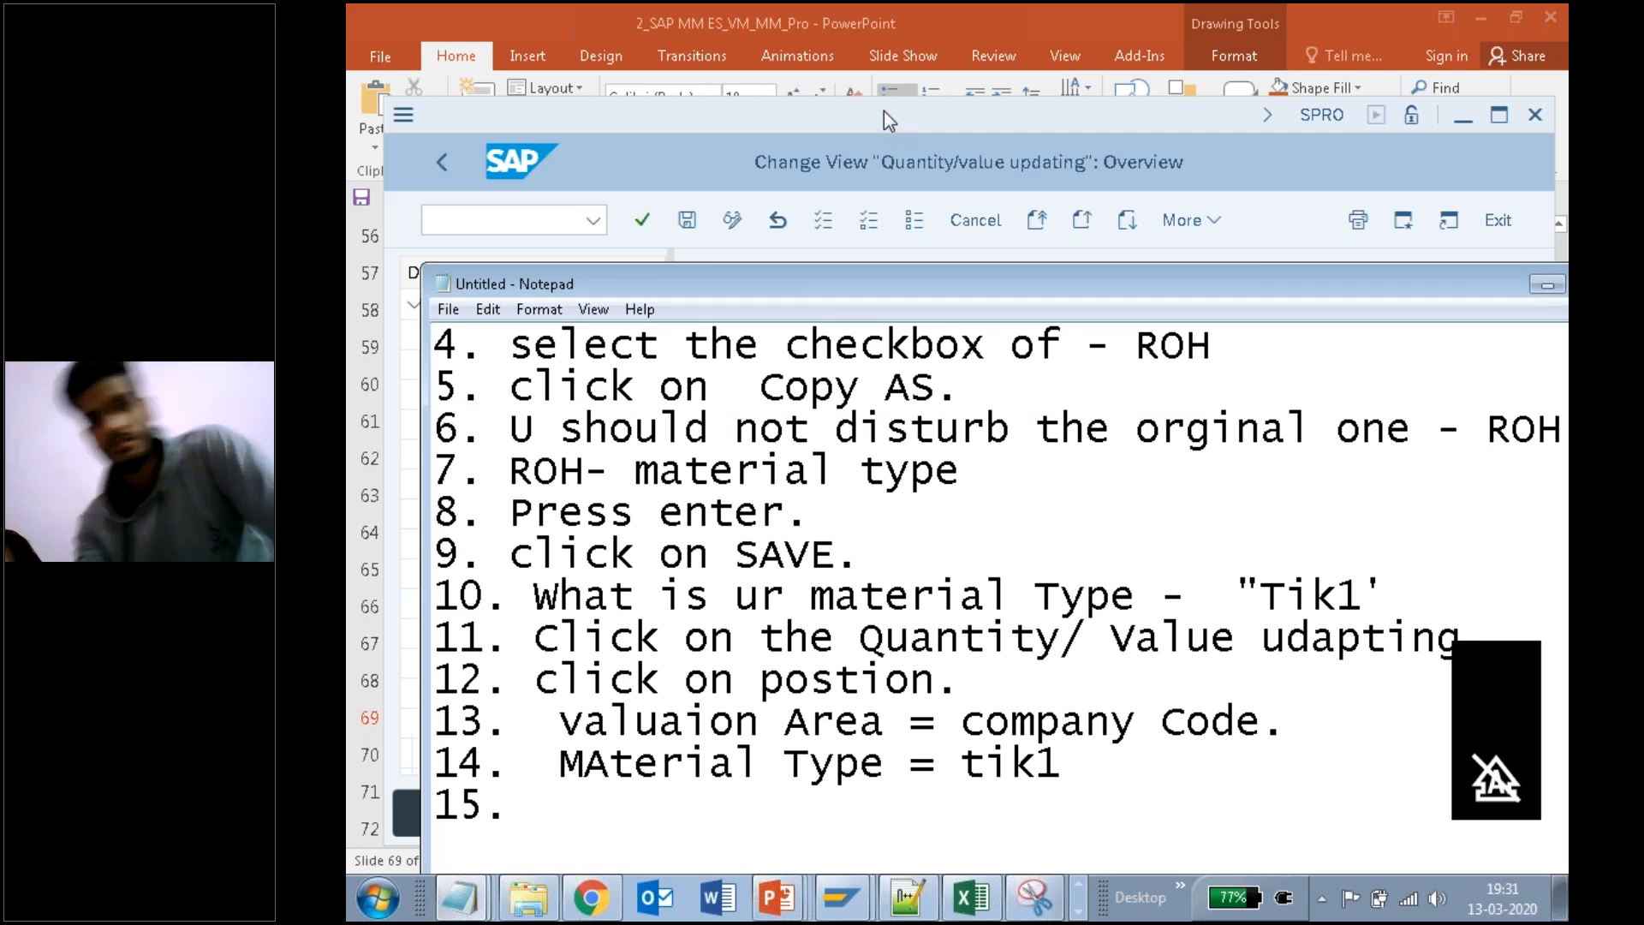
{"action": "type", "text": "clikc"}
{"action": "key", "text": "BackSpace"}
{"action": "key", "text": "BackSpace"}
{"action": "key", "text": "BackSpace"}
{"action": "type", "text": "ck the check boxes."}
{"action": "key", "text": "Return"}
{"action": "type", "text": "16."}
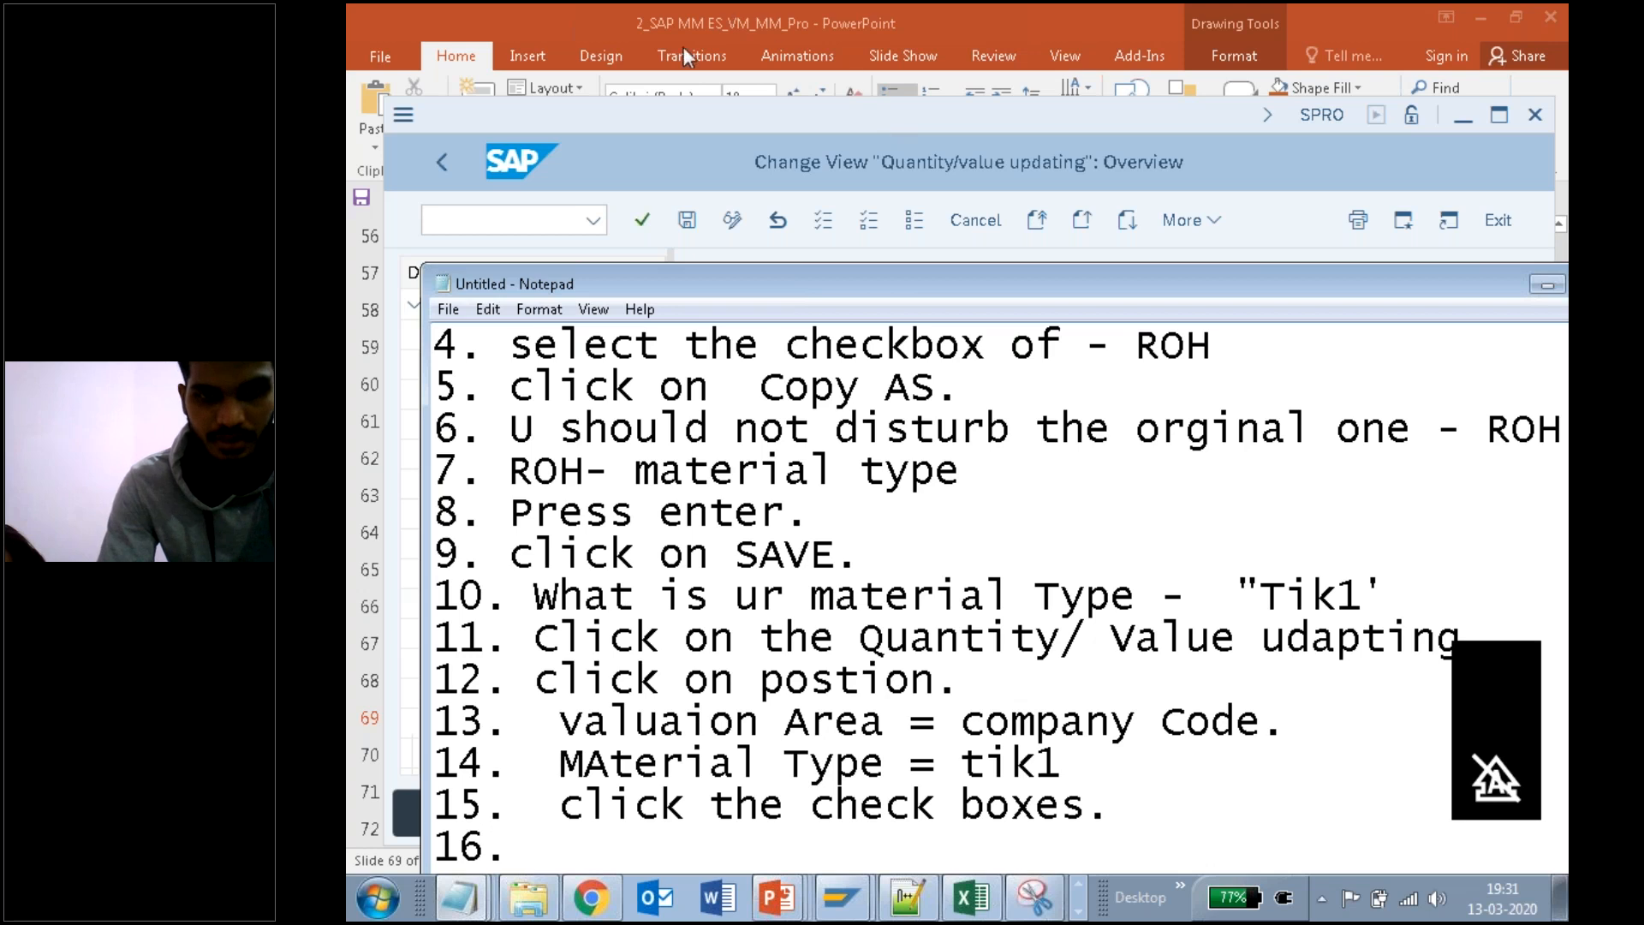
Step: Switch back to SAP and widen the valuation area and material type columns to show their full values
{"action": "left_click", "coordinate": [659, 146]}
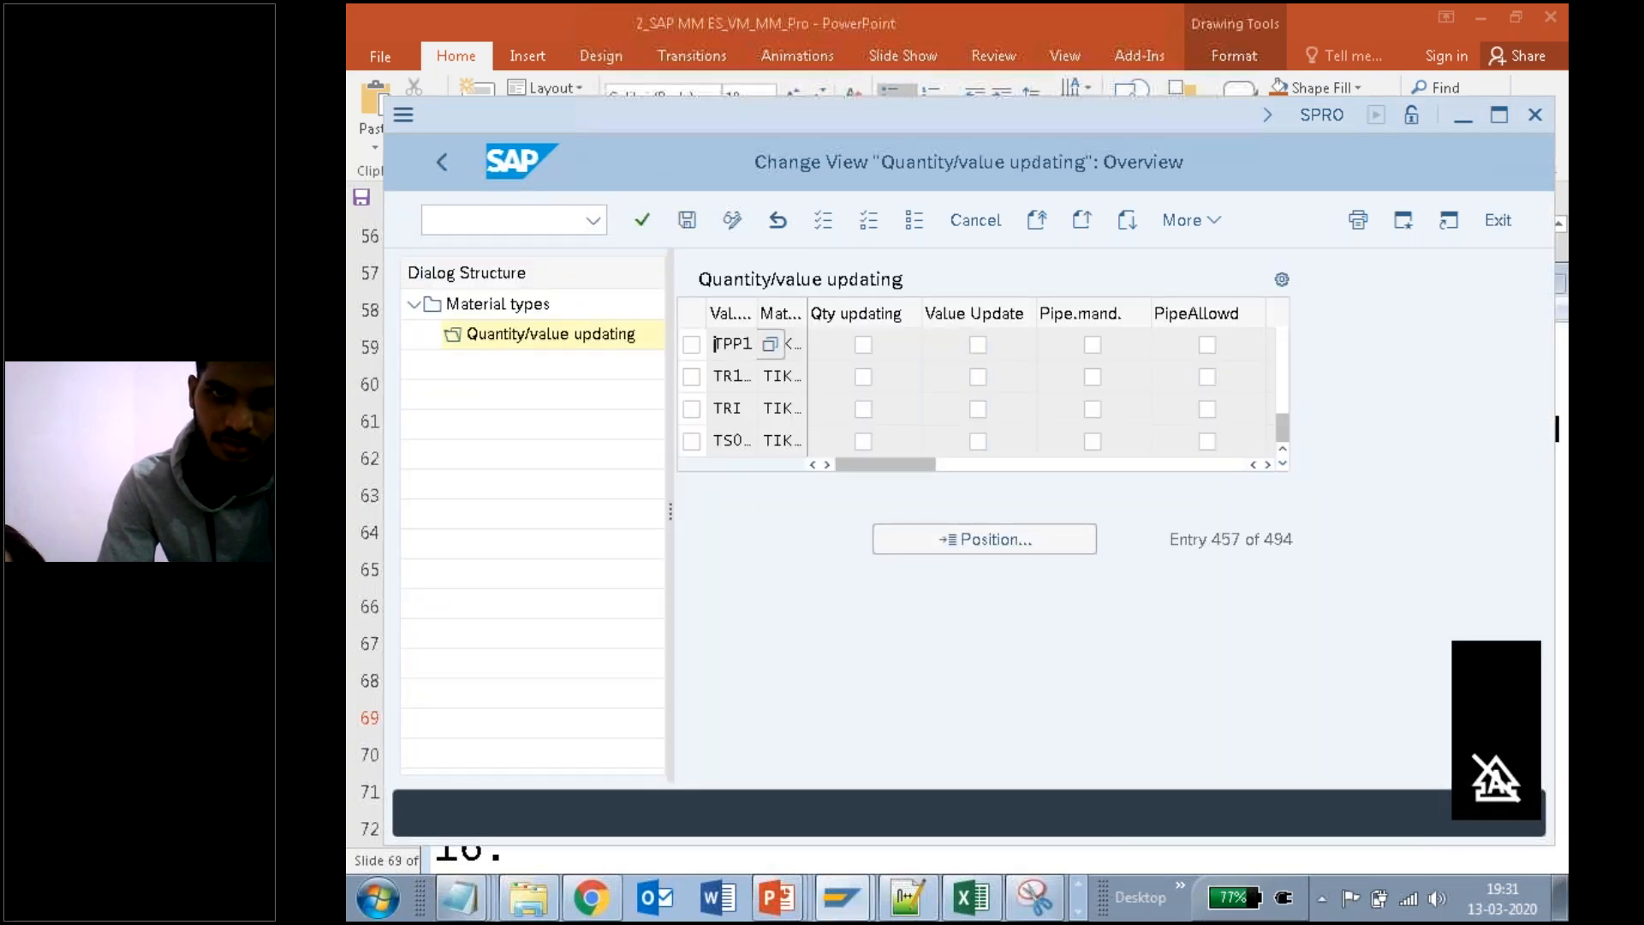
{"action": "left_click_drag", "start_coordinate": [754, 310], "coordinate": [895, 312]}
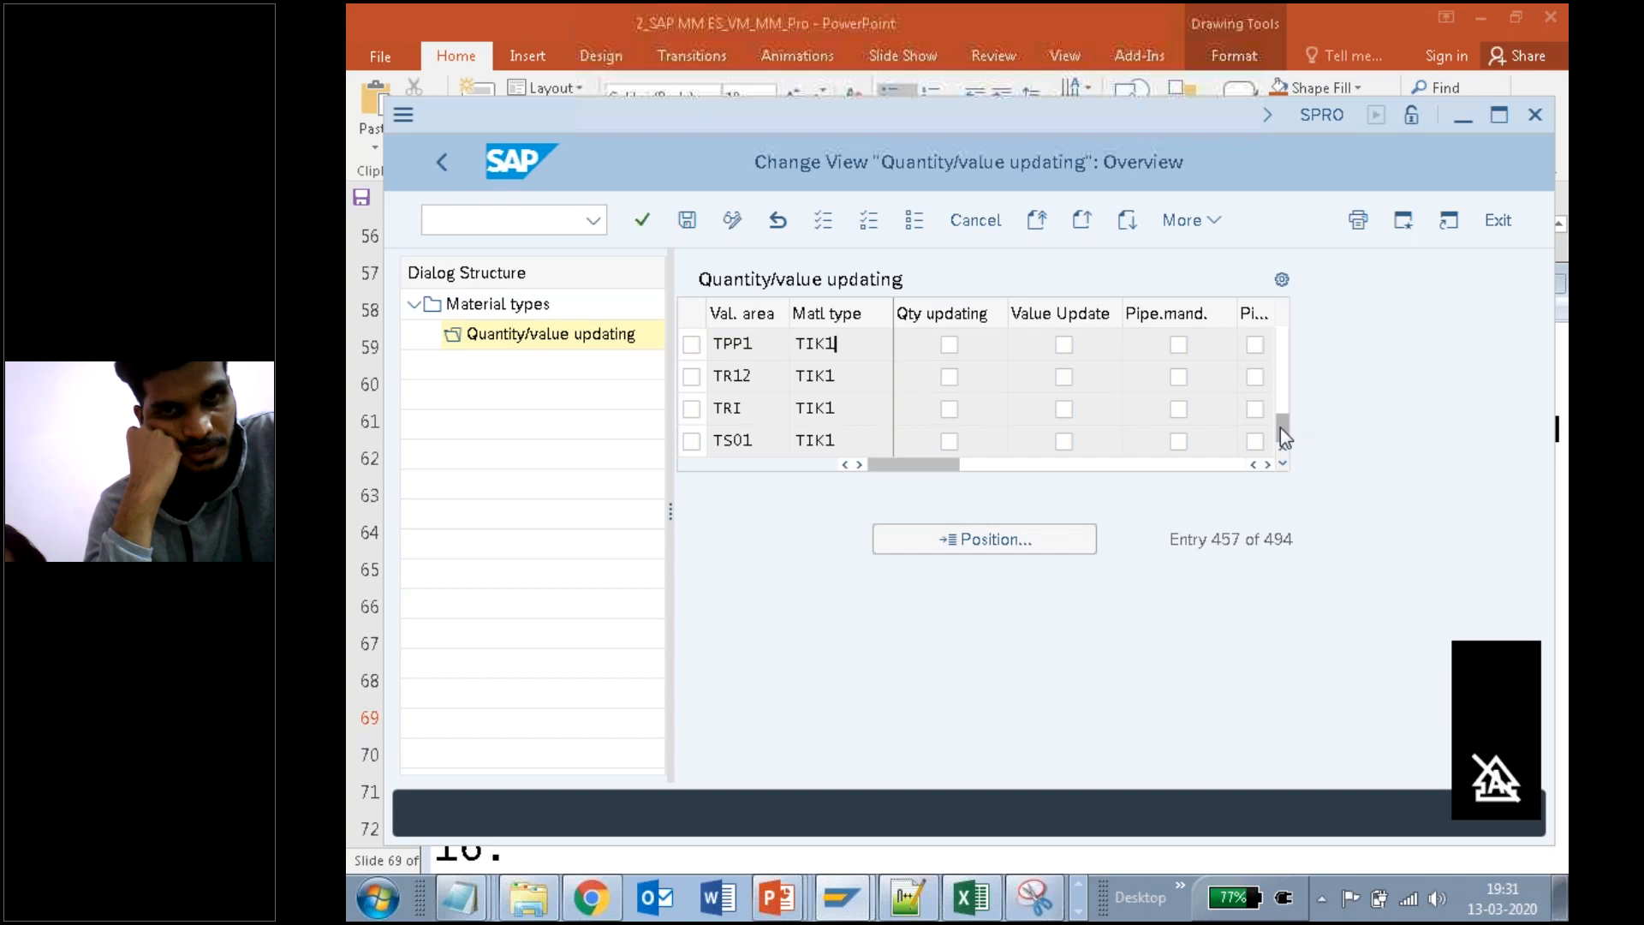
Step: Look through the valuation areas listed for material type TIK1 towards the end of the quantity/value updating table
{"action": "left_click_drag", "start_coordinate": [1281, 429], "coordinate": [1281, 418]}
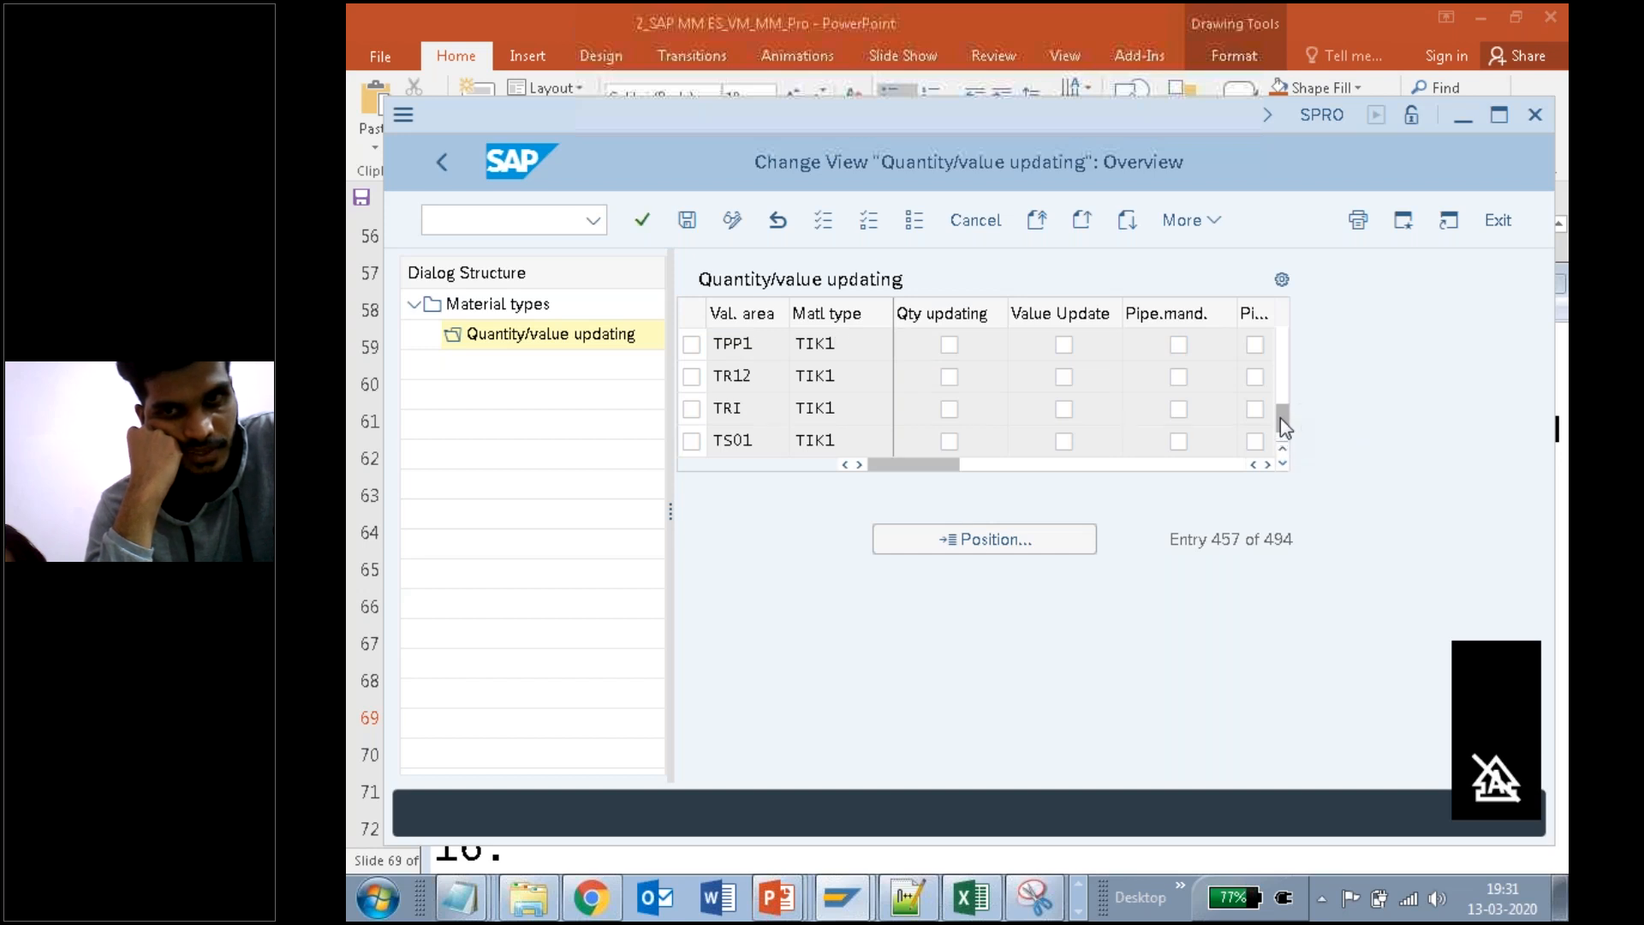
{"action": "left_click", "coordinate": [1283, 464]}
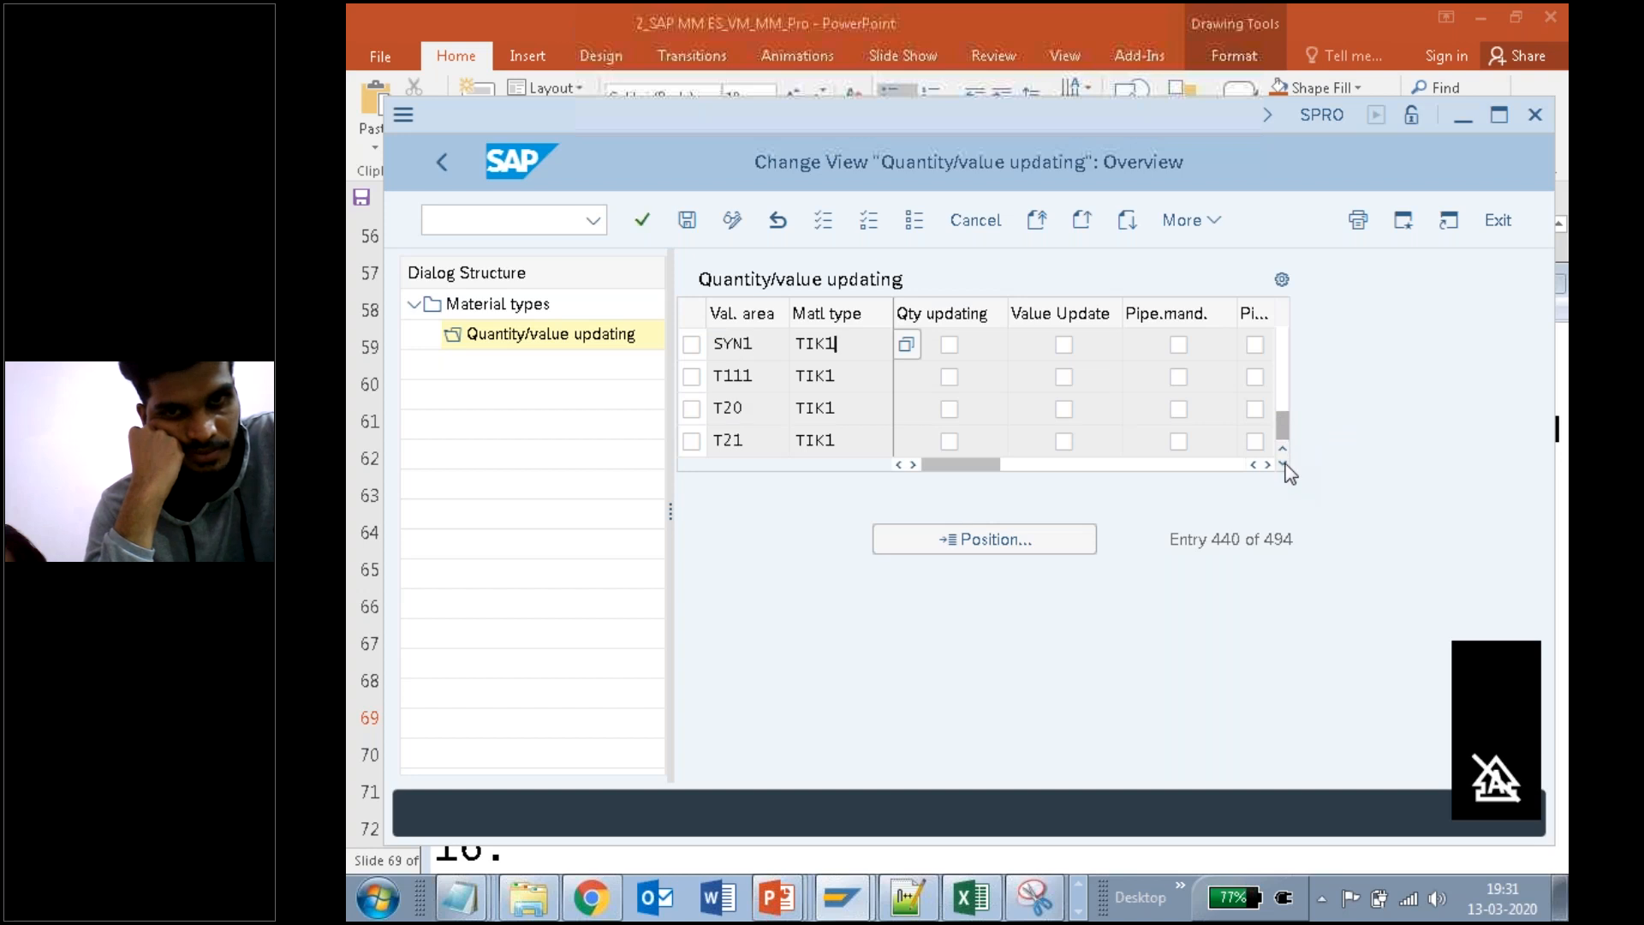
{"action": "left_click", "coordinate": [1282, 464]}
{"action": "left_click", "coordinate": [1283, 464]}
{"action": "left_click", "coordinate": [1282, 465]}
{"action": "left_click", "coordinate": [1283, 464]}
{"action": "left_click", "coordinate": [1282, 464]}
{"action": "left_click", "coordinate": [1283, 464]}
{"action": "left_click", "coordinate": [1283, 464]}
{"action": "left_click", "coordinate": [1282, 464]}
{"action": "left_click", "coordinate": [1282, 464]}
{"action": "left_click", "coordinate": [1283, 464]}
{"action": "left_click", "coordinate": [1282, 464]}
{"action": "left_click", "coordinate": [1283, 464]}
{"action": "left_click", "coordinate": [1283, 464]}
{"action": "left_click", "coordinate": [1283, 464]}
{"action": "left_click", "coordinate": [1282, 464]}
{"action": "left_click", "coordinate": [1283, 464]}
{"action": "left_click", "coordinate": [1282, 464]}
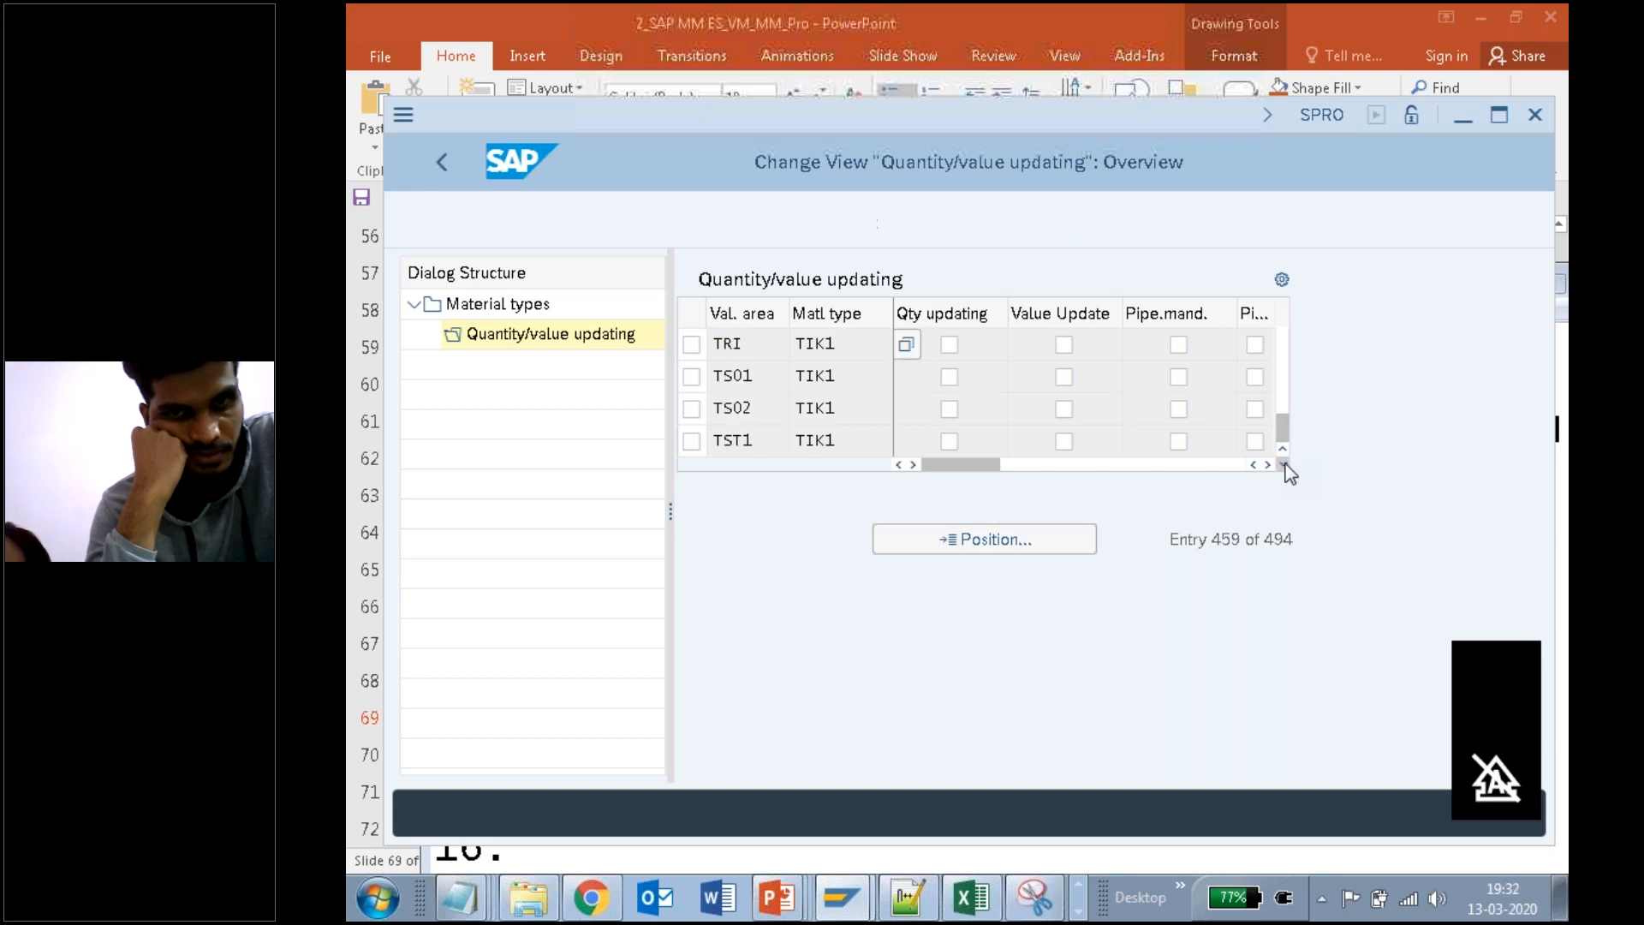
{"action": "left_click", "coordinate": [1282, 464]}
{"action": "left_click", "coordinate": [1283, 464]}
{"action": "left_click", "coordinate": [1282, 464]}
{"action": "left_click", "coordinate": [1282, 464]}
{"action": "left_click", "coordinate": [1282, 464]}
{"action": "left_click", "coordinate": [1282, 464]}
{"action": "left_click", "coordinate": [1283, 464]}
{"action": "left_click", "coordinate": [1282, 465]}
{"action": "left_click", "coordinate": [1282, 464]}
{"action": "left_click", "coordinate": [1282, 464]}
{"action": "left_click", "coordinate": [1283, 464]}
{"action": "left_click", "coordinate": [1283, 464]}
{"action": "left_click", "coordinate": [1282, 464]}
{"action": "left_click", "coordinate": [1283, 464]}
{"action": "left_click", "coordinate": [1282, 464]}
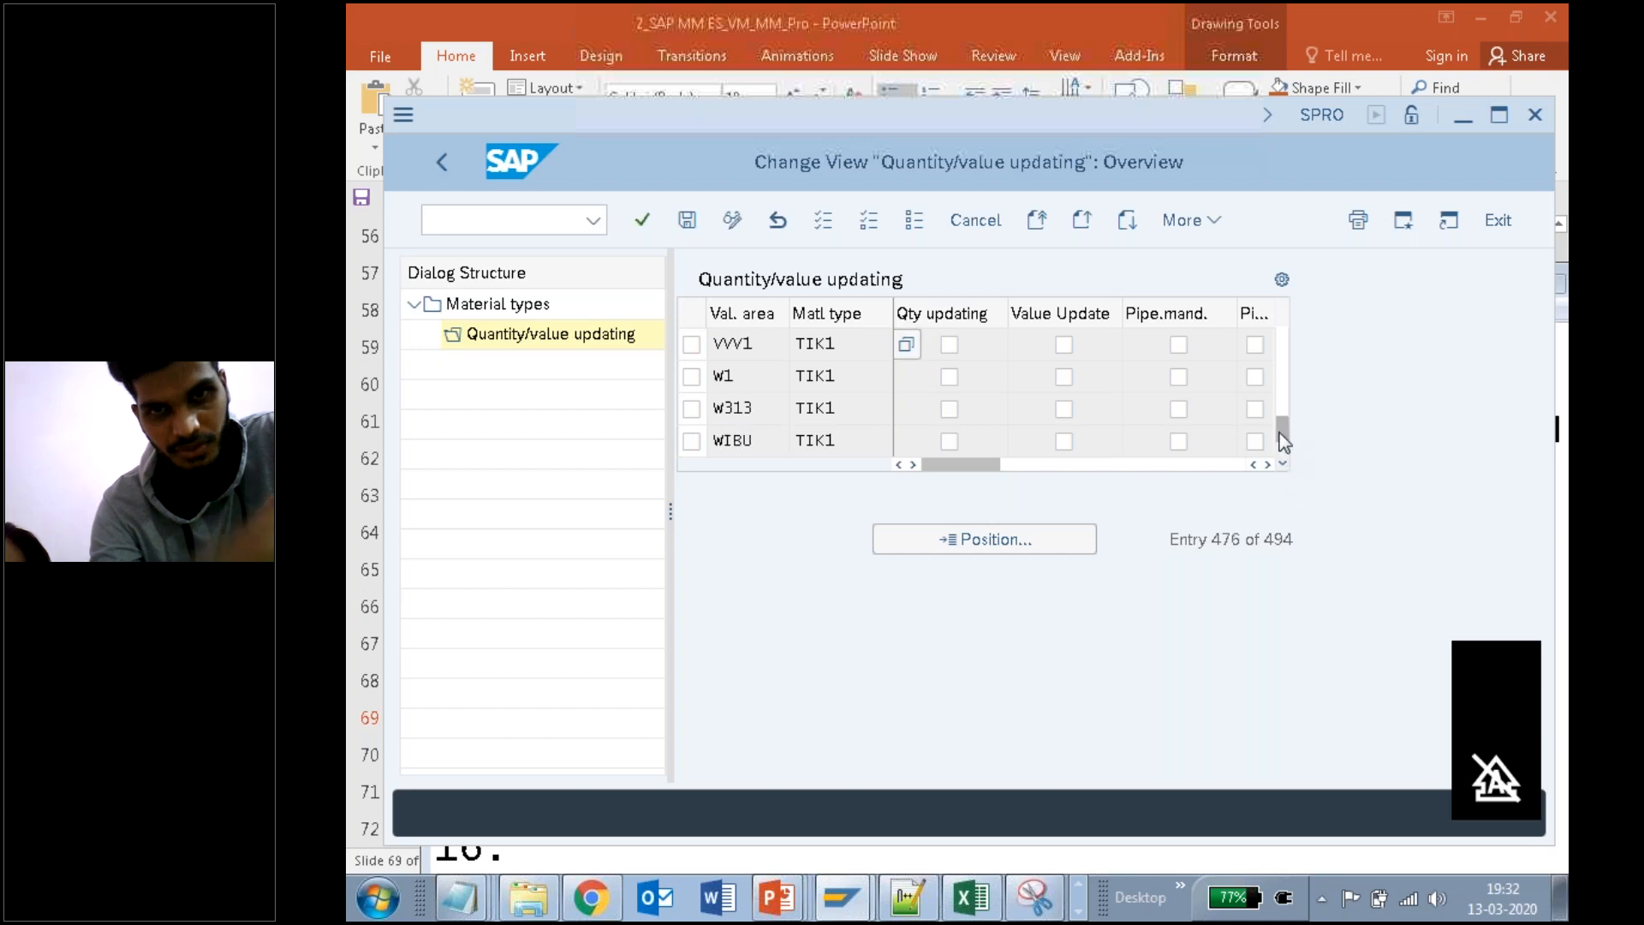
Step: Jump back to the entry position for valuation area tik1 with material type tik1
{"action": "left_click_drag", "start_coordinate": [1281, 426], "coordinate": [1289, 355]}
{"action": "left_click", "coordinate": [976, 548]}
{"action": "type", "text": "tik1"}
{"action": "key", "text": "Tab"}
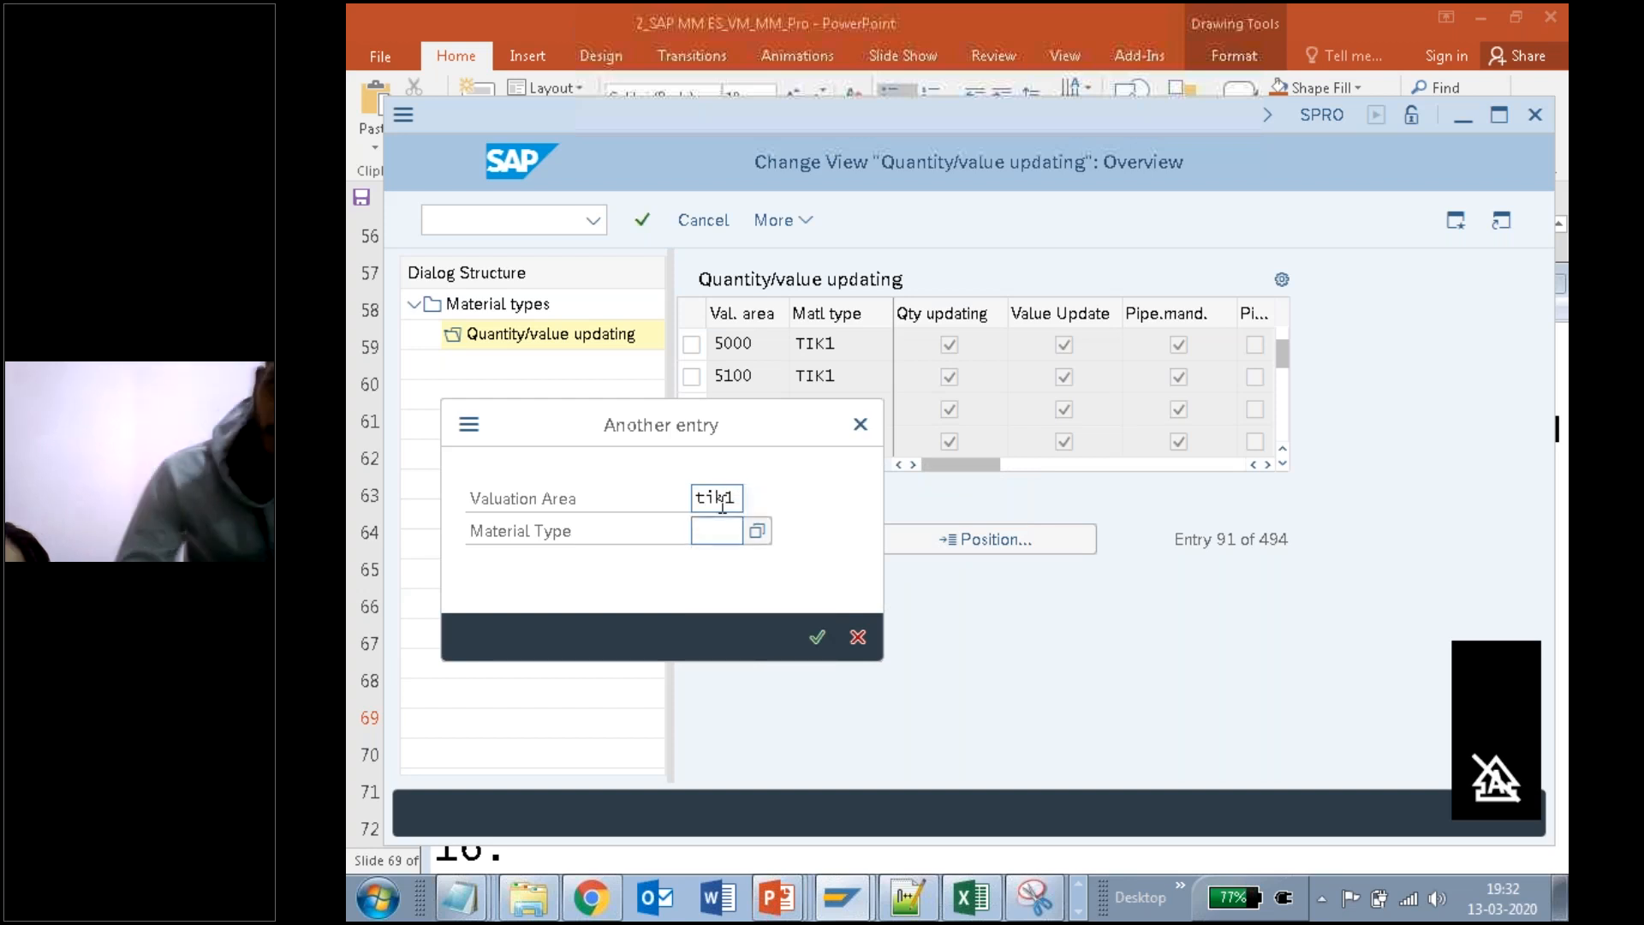
{"action": "type", "text": "tik1"}
{"action": "key", "text": "Return"}
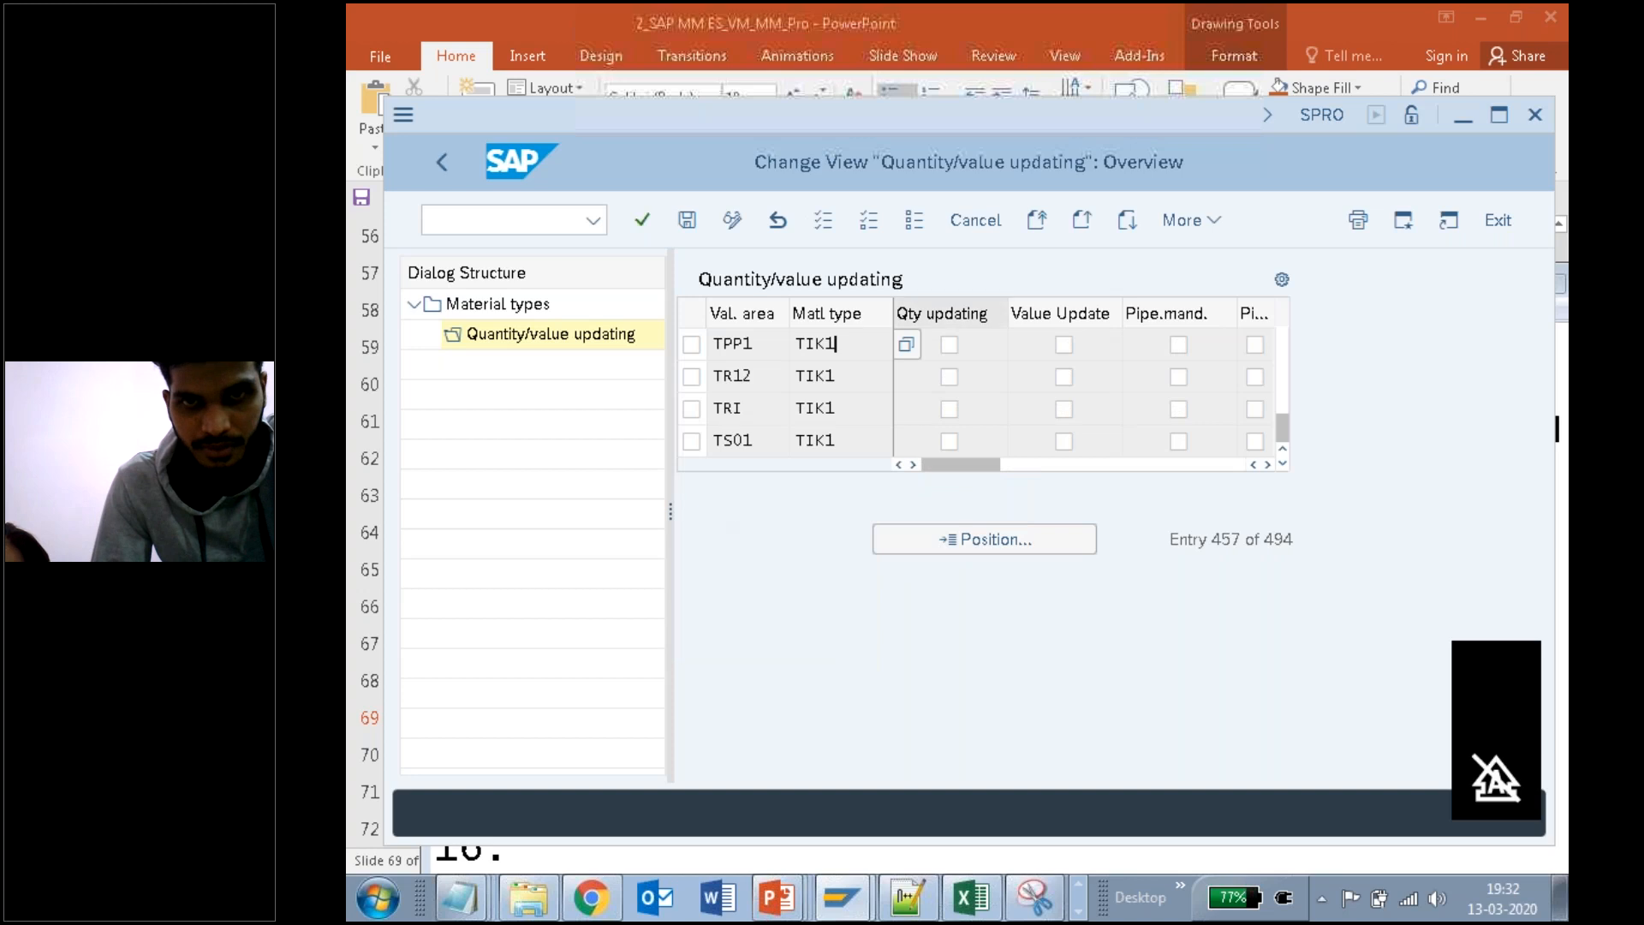
Step: Enable Qty updating and Value Update for valuation area TPP1 with material type TIK1, save, and return to the IMG structure
{"action": "left_click", "coordinate": [945, 347]}
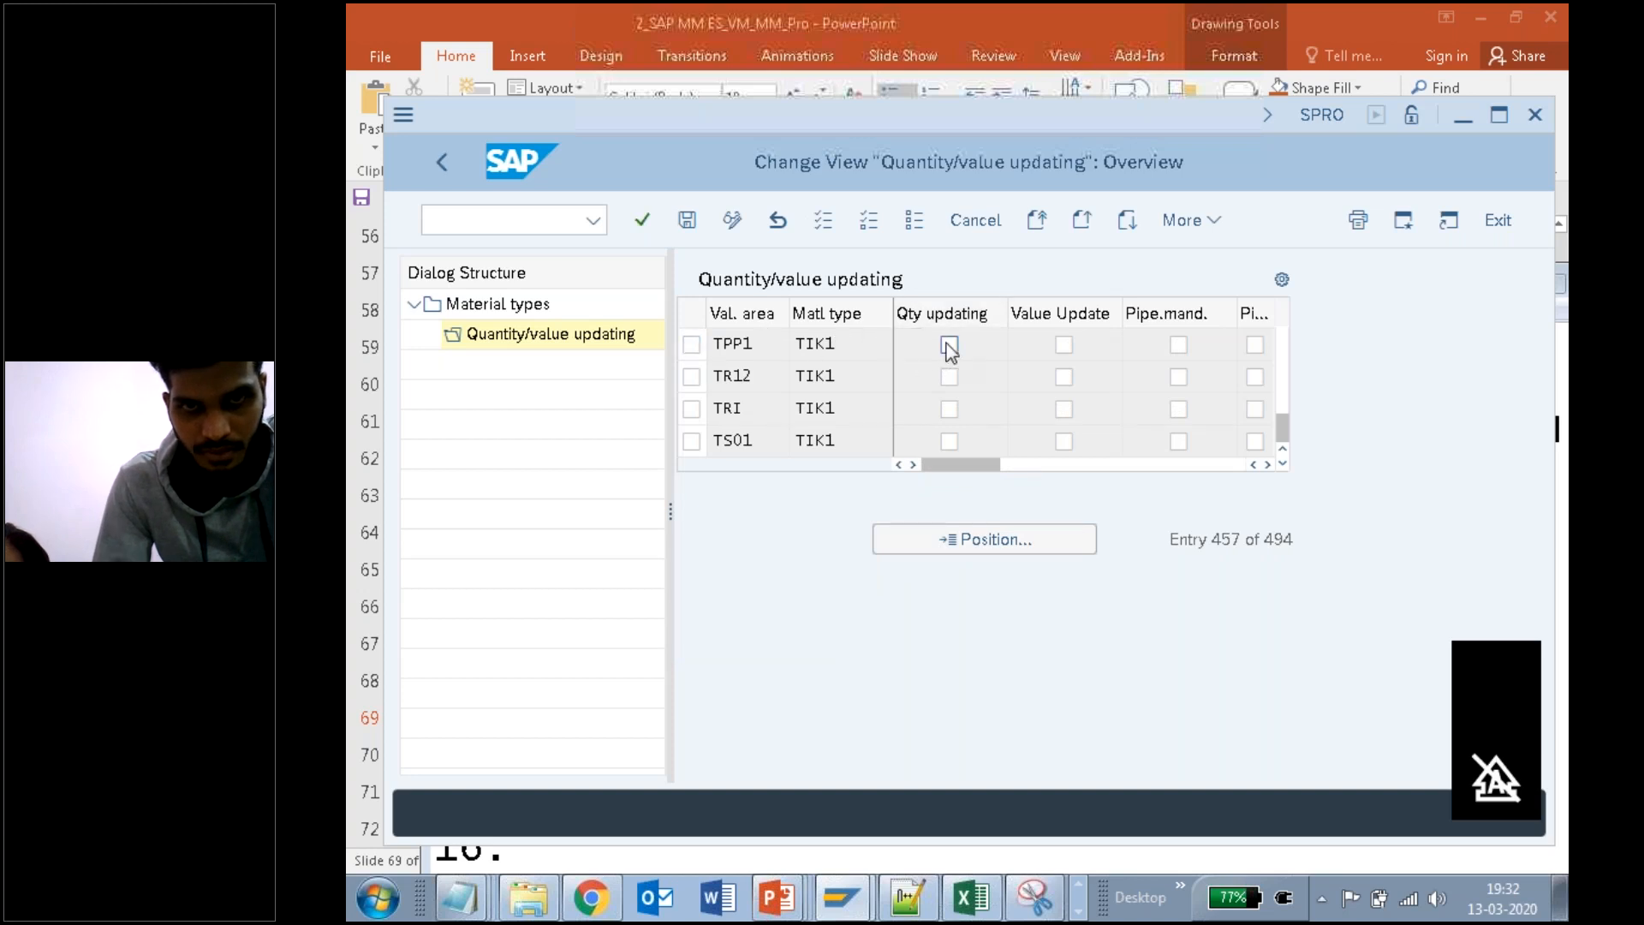
{"action": "left_click", "coordinate": [1064, 345]}
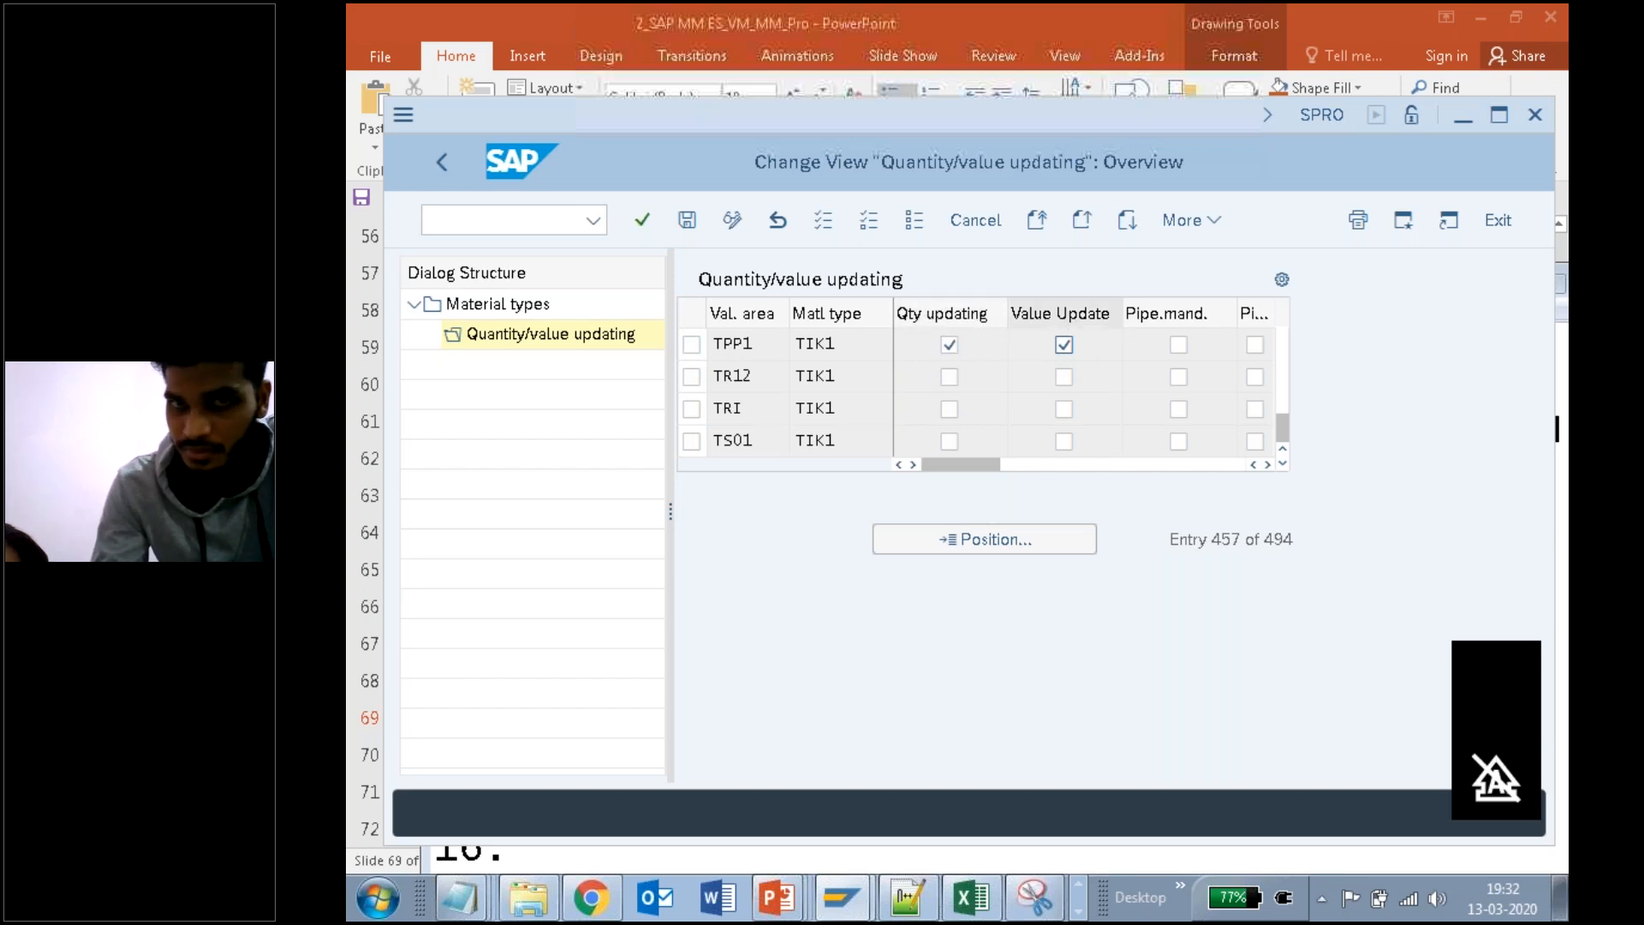
{"action": "left_click", "coordinate": [687, 221]}
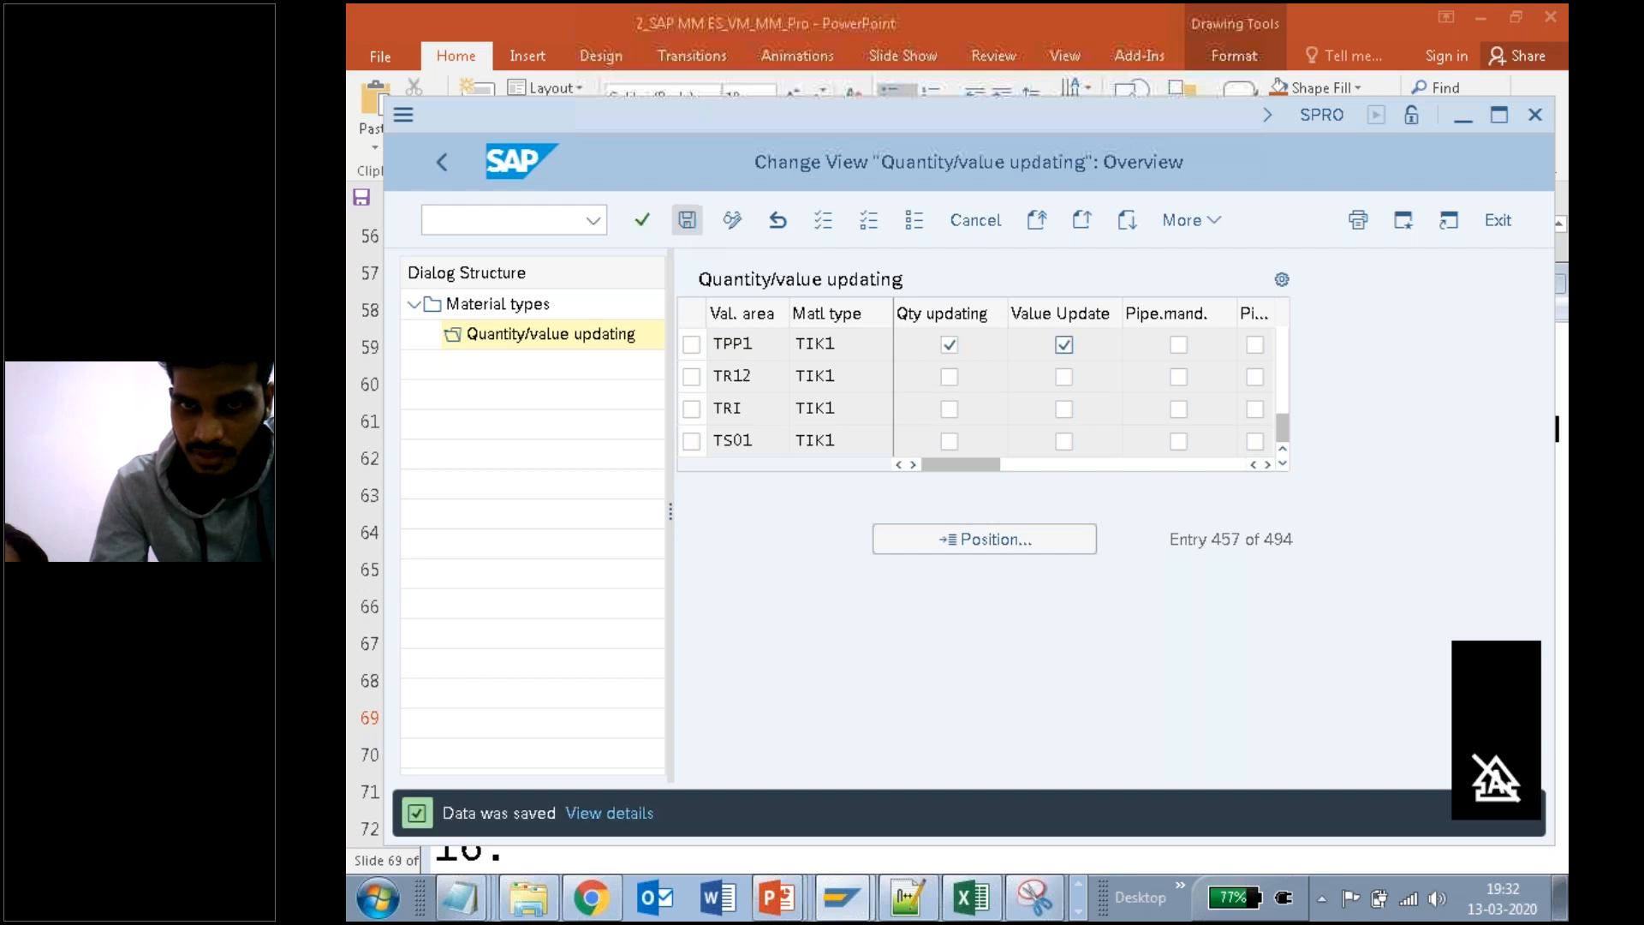
{"action": "left_click", "coordinate": [687, 221]}
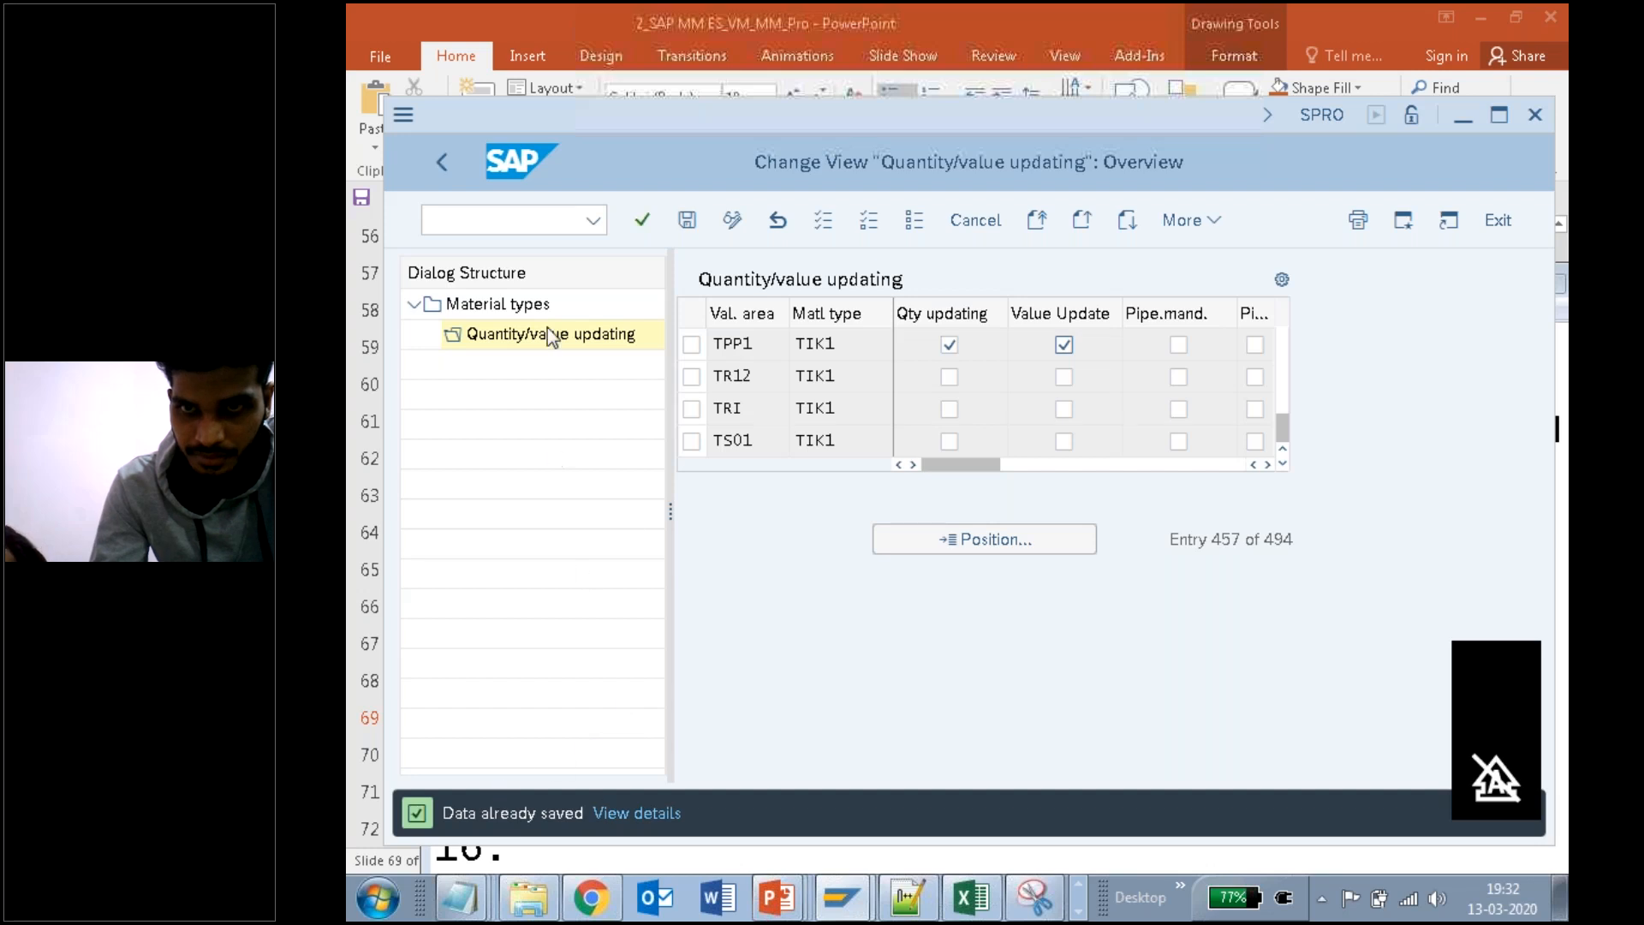
{"action": "left_click", "coordinate": [439, 165]}
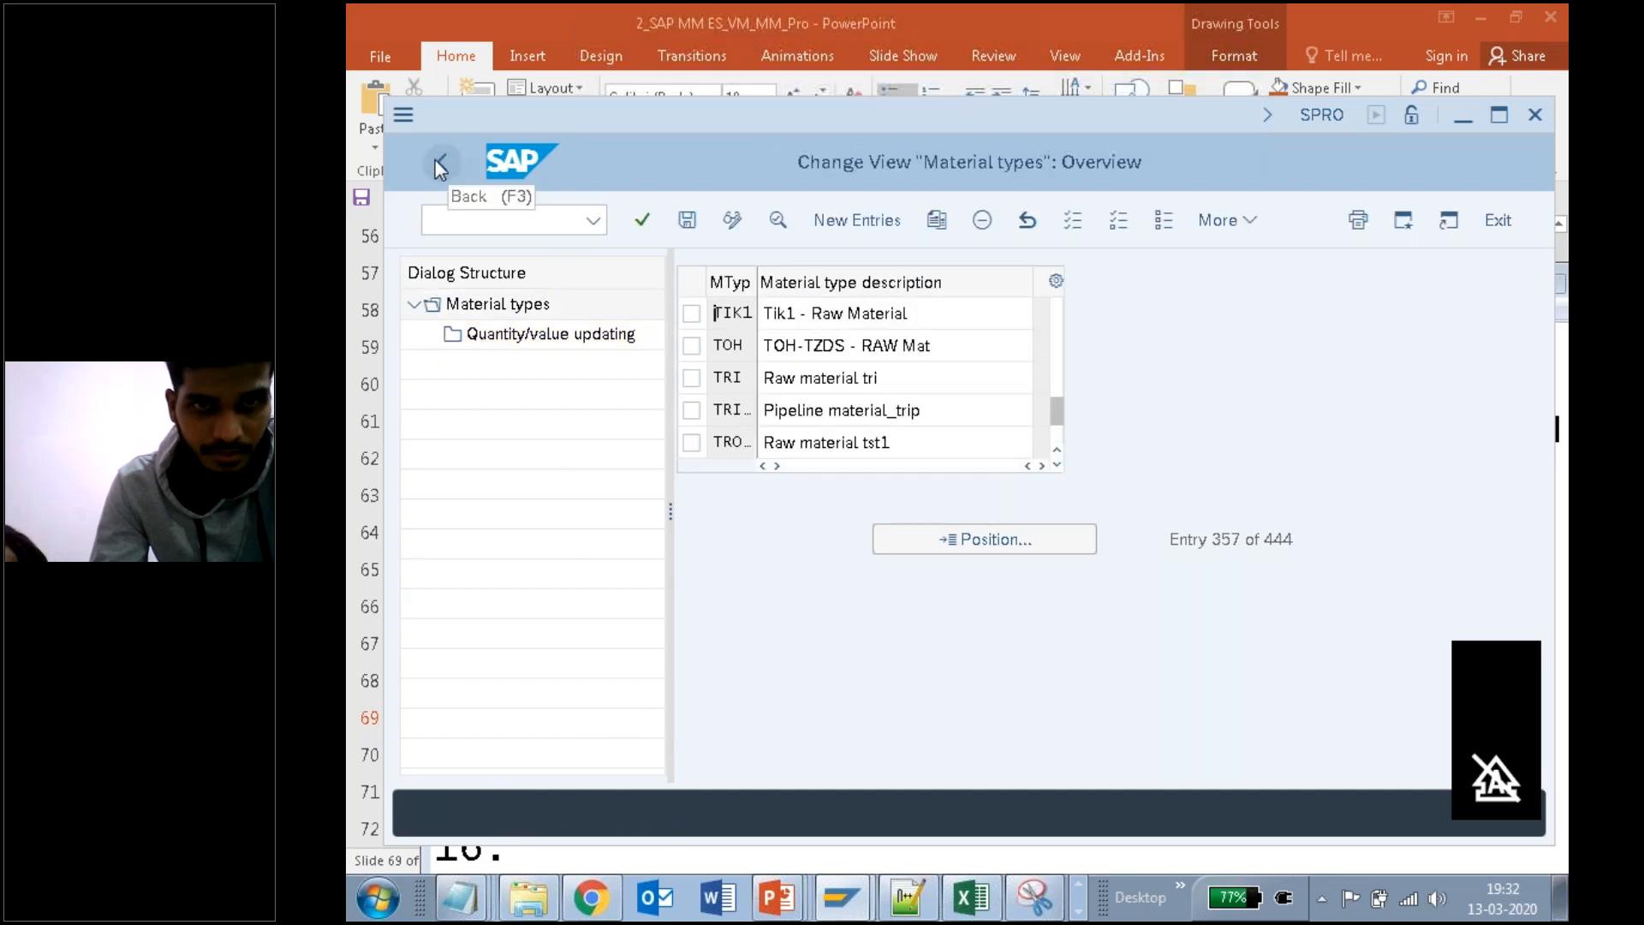
{"action": "left_click", "coordinate": [440, 165]}
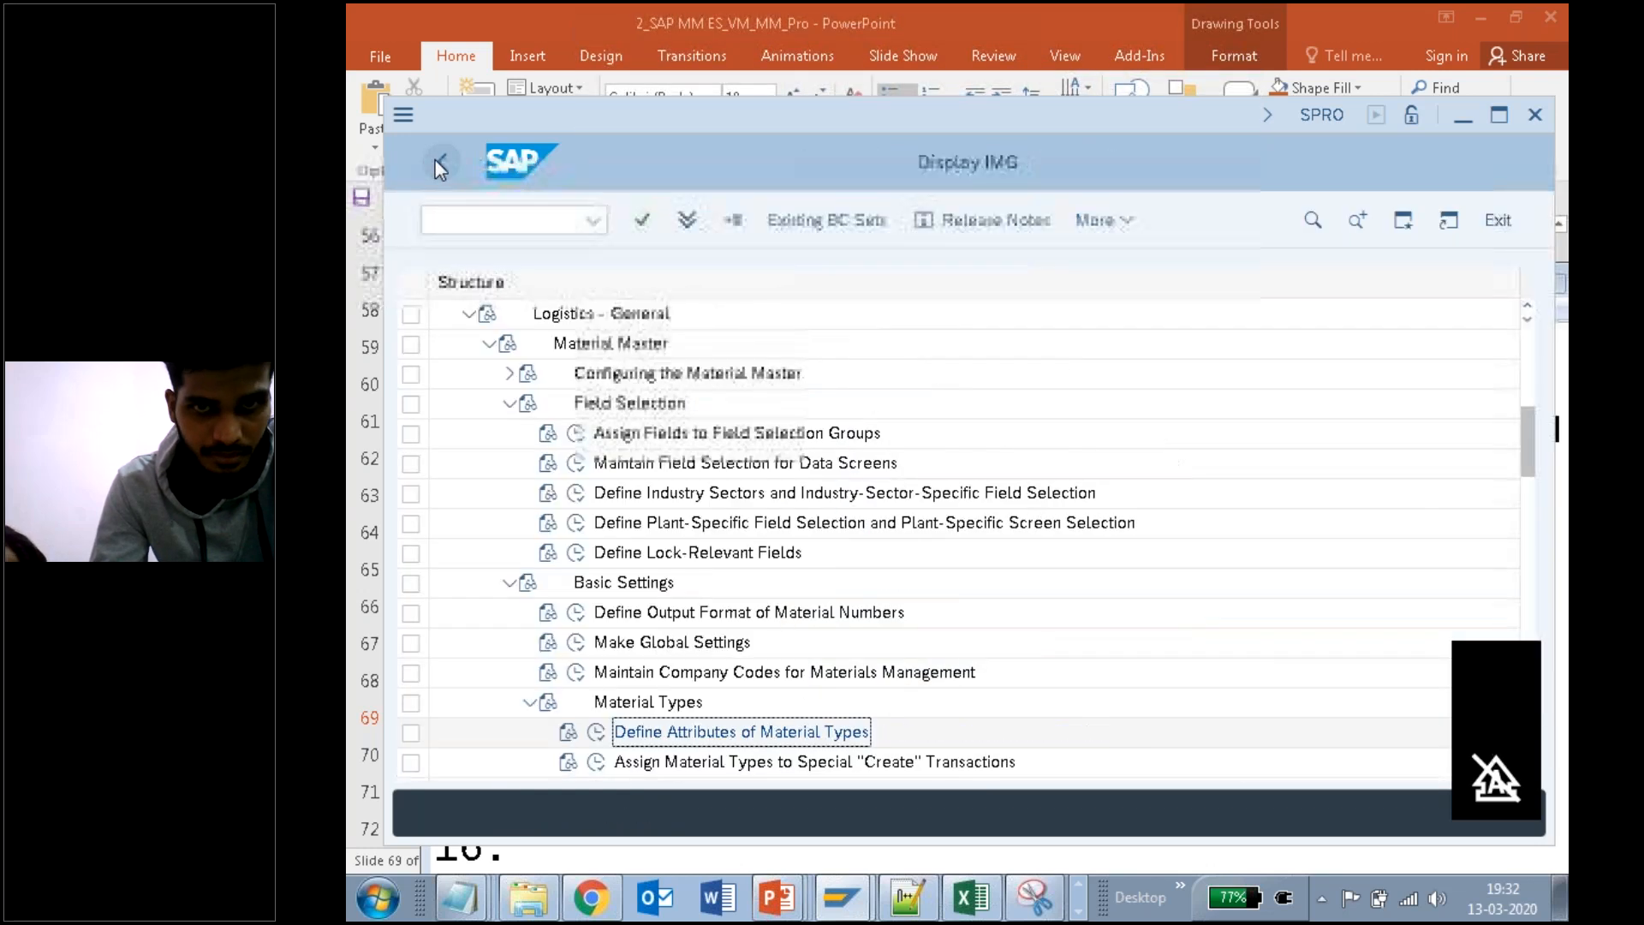
Step: In the Notepad notes, complete line 16 with "click on the SAVE." and add a dashed separator line below it
{"action": "left_click", "coordinate": [461, 897]}
{"action": "left_click", "coordinate": [496, 840]}
{"action": "left_click_drag", "start_coordinate": [905, 288], "coordinate": [904, 179]}
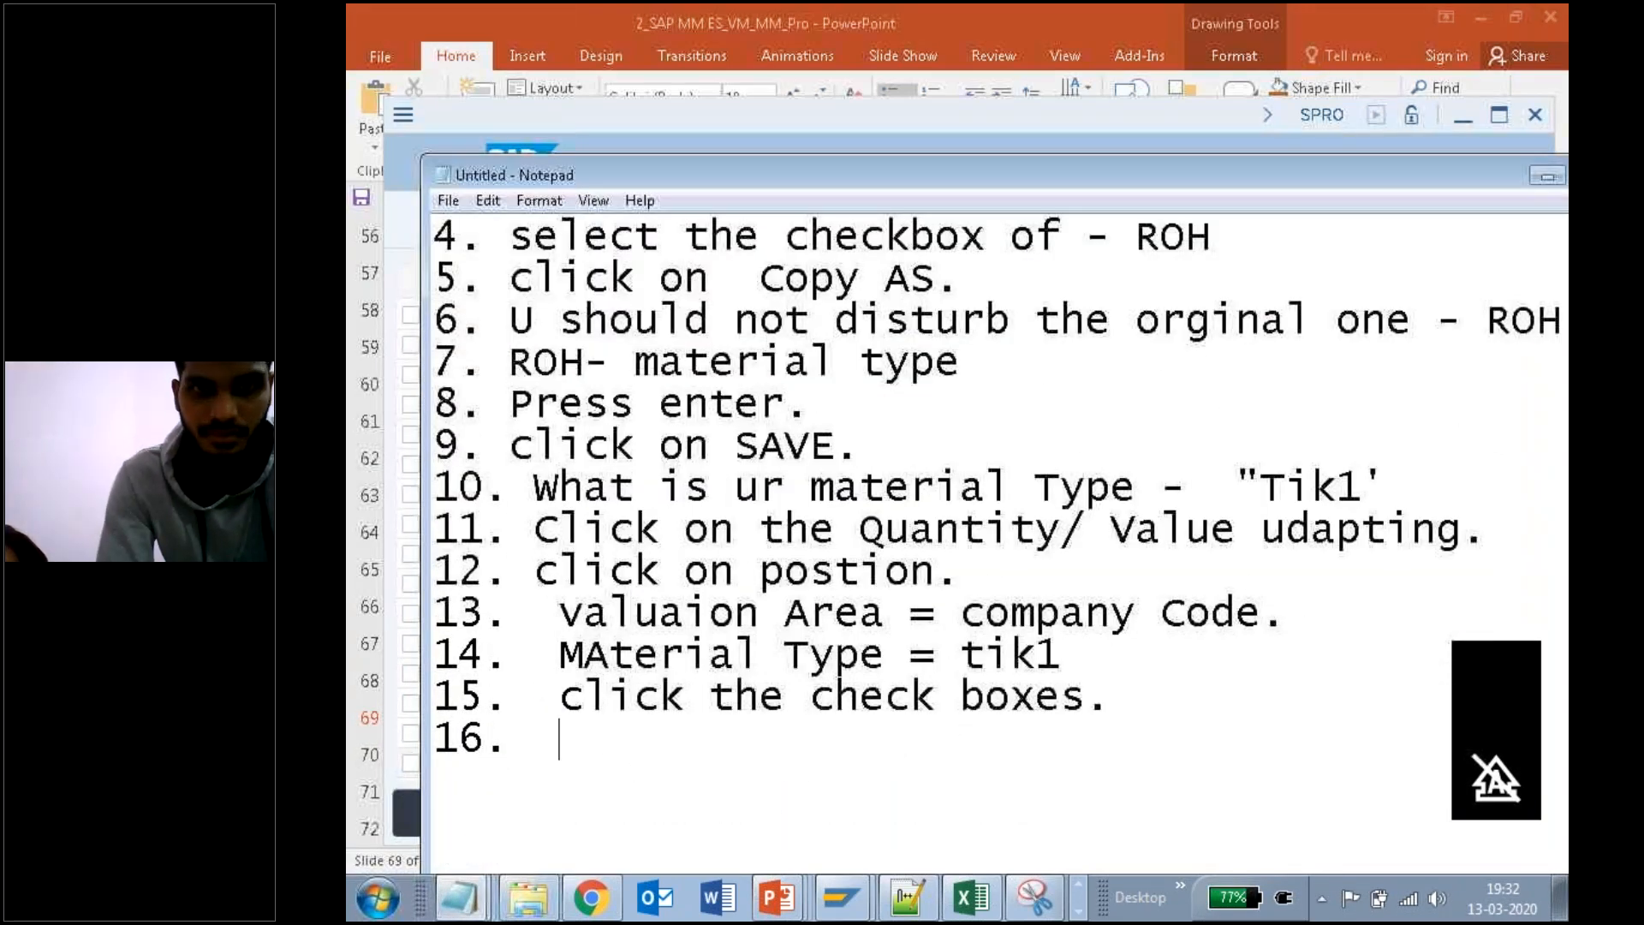
{"action": "type", "text": "click on "}
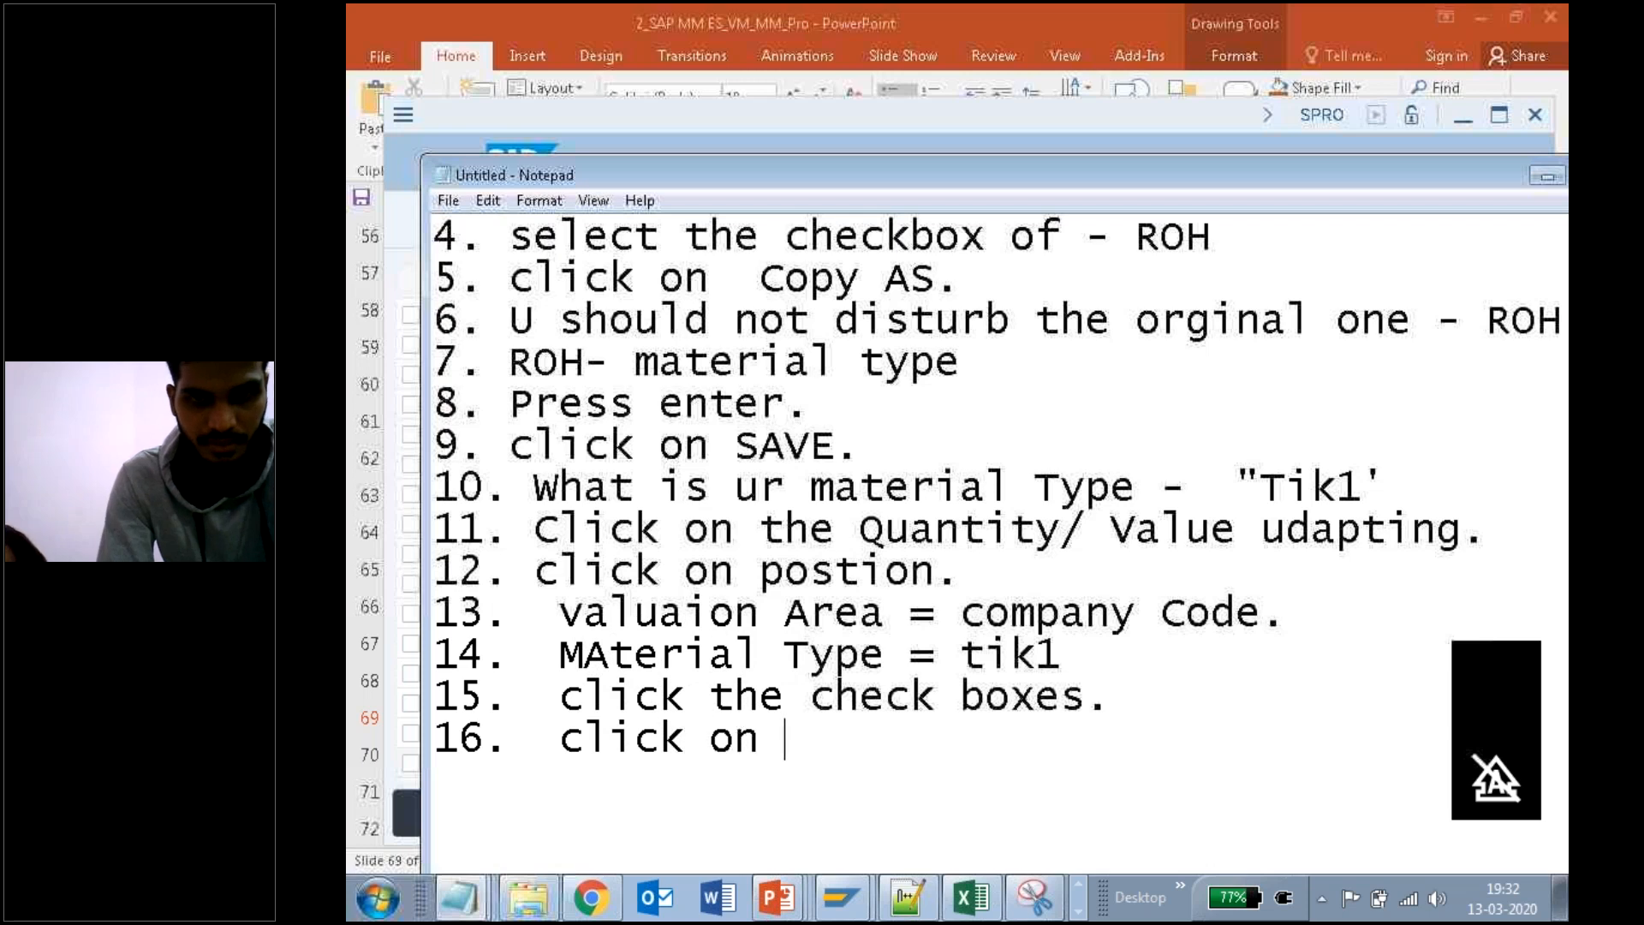
{"action": "type", "text": "the SAVE"}
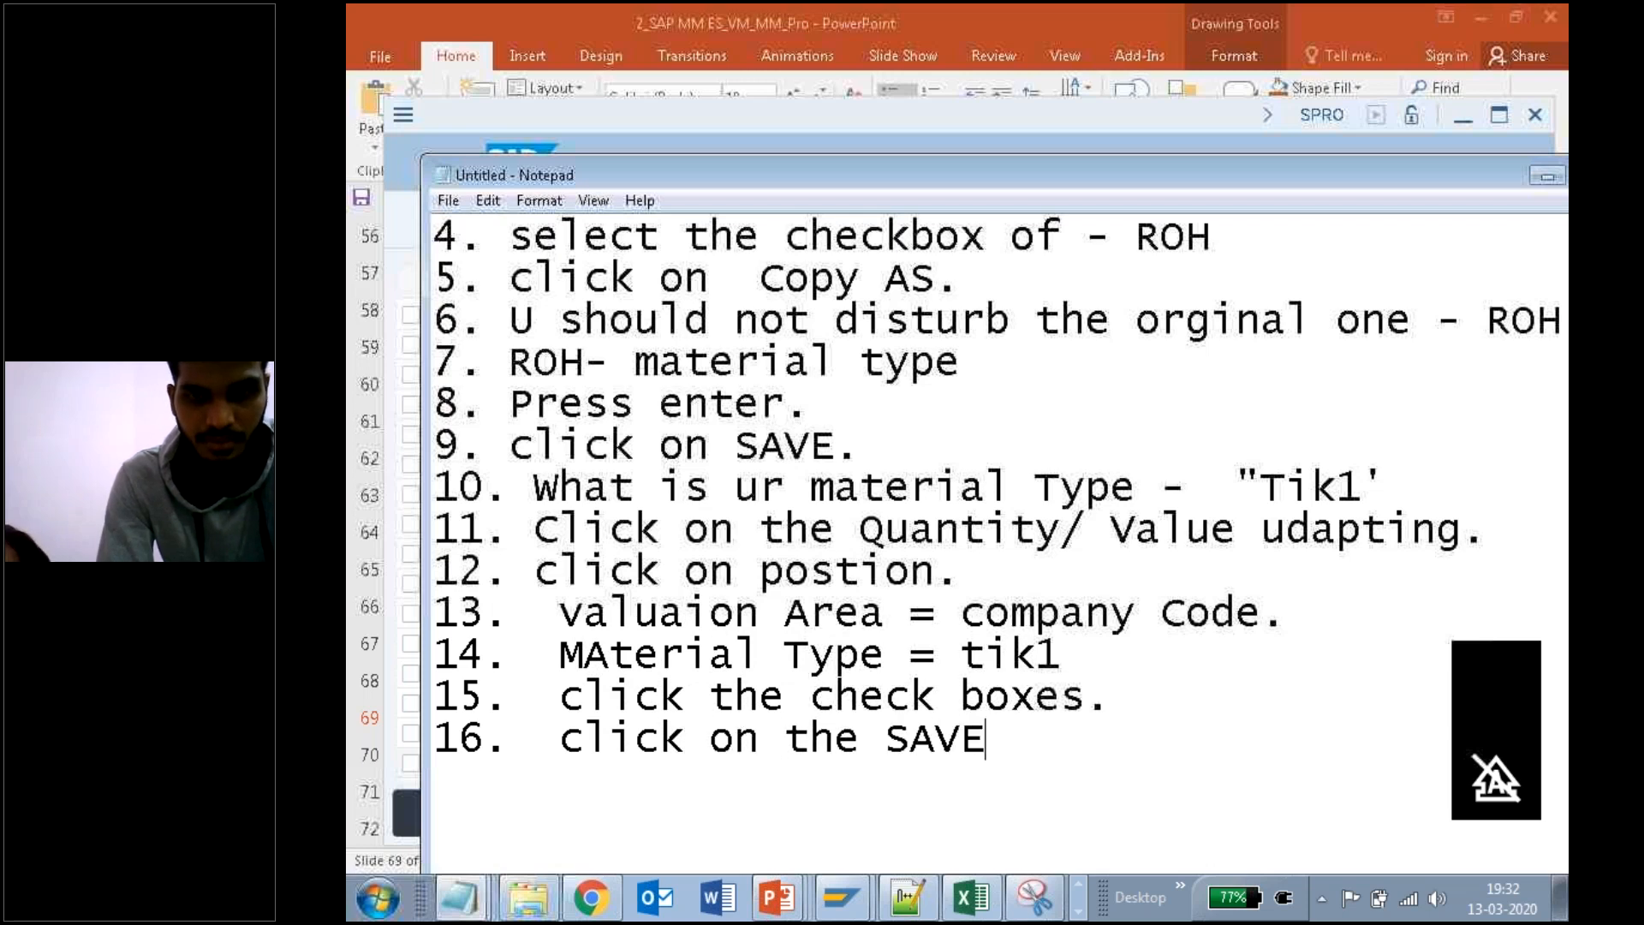
{"action": "type", "text": ". ---------------------------------------------"}
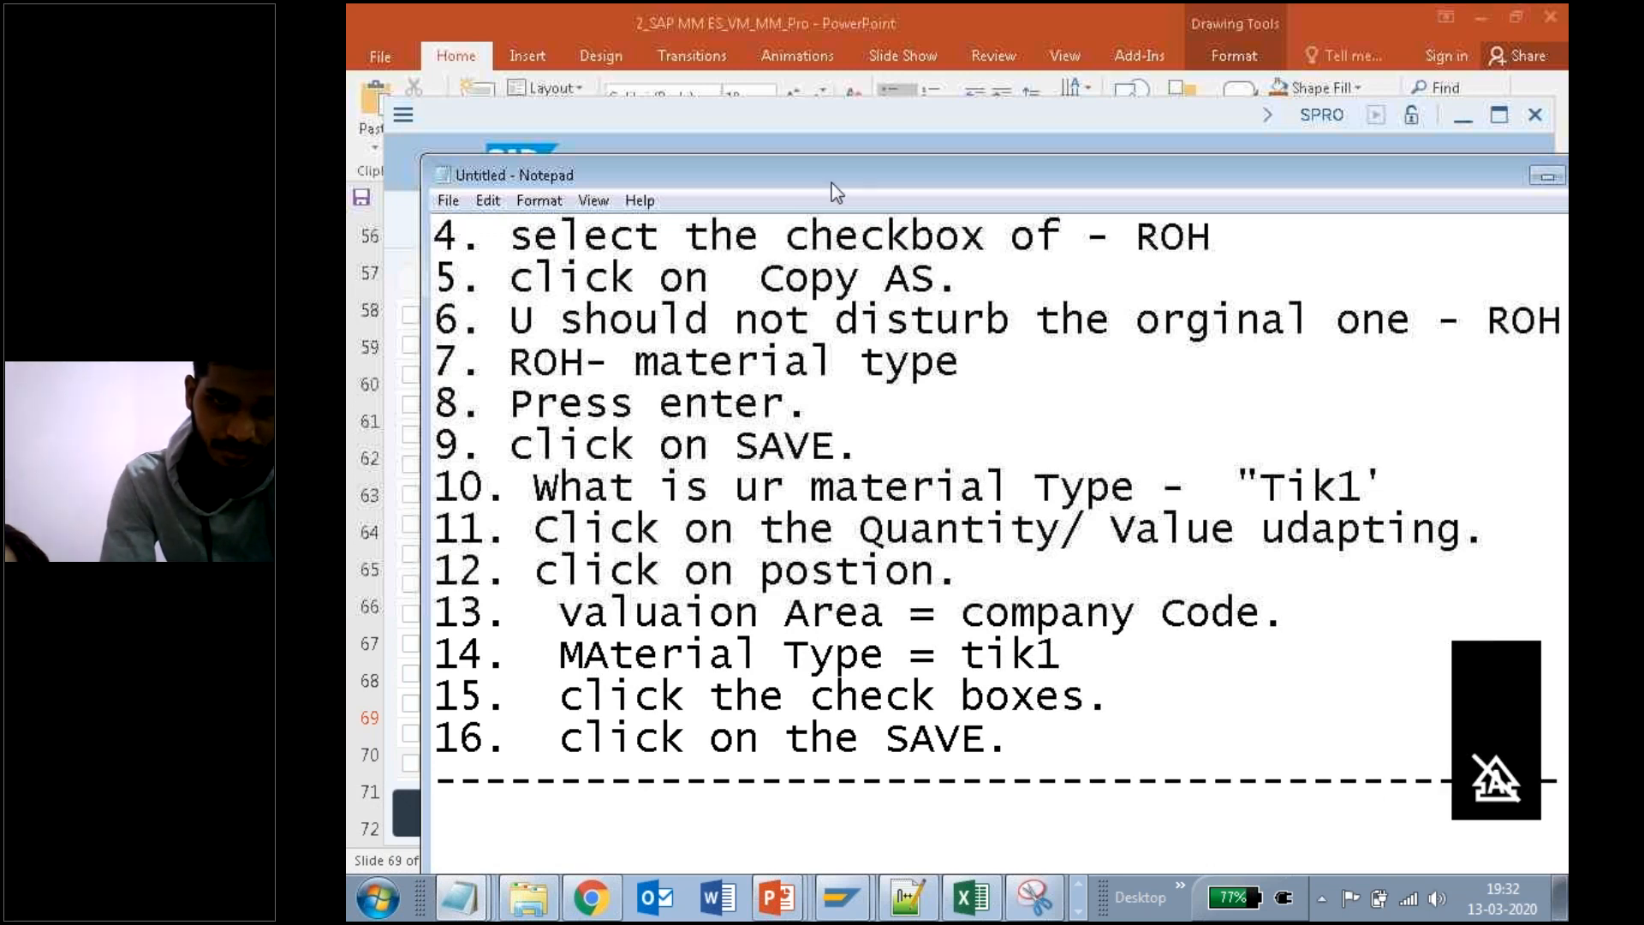
Step: Copy the line "step 3: no Range for the Material. - MMNR" from the overview at the start of the notes
{"action": "scroll", "coordinate": [844, 388], "scroll_direction": "up", "scroll_amount": 10}
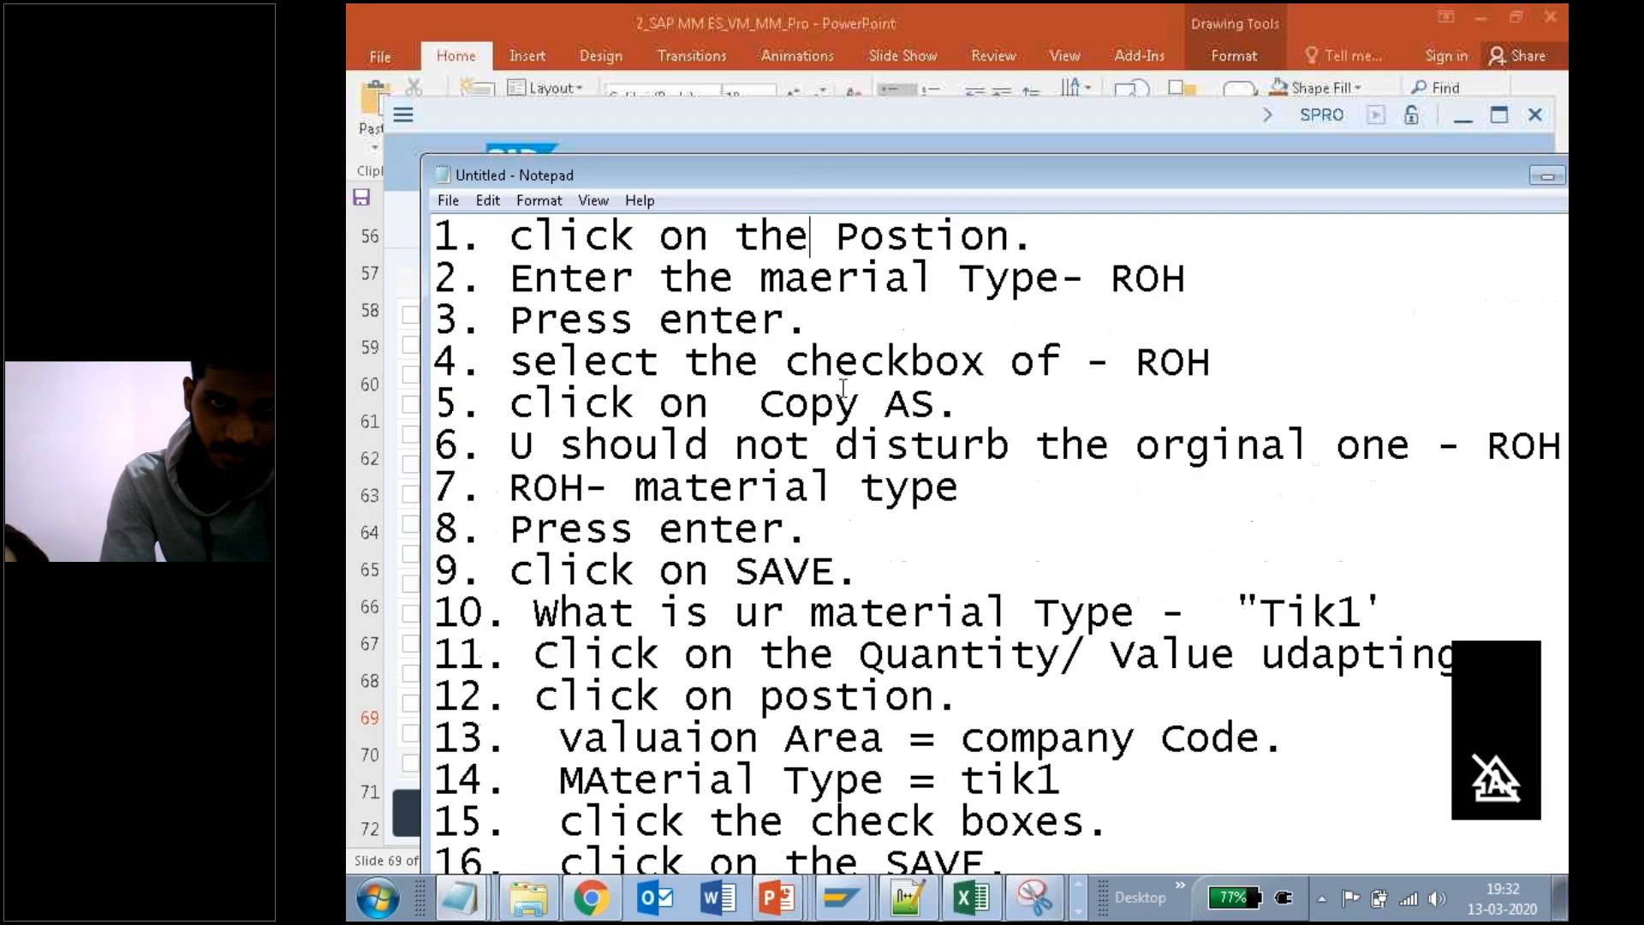
{"action": "scroll", "coordinate": [843, 388], "scroll_direction": "up", "scroll_amount": 8}
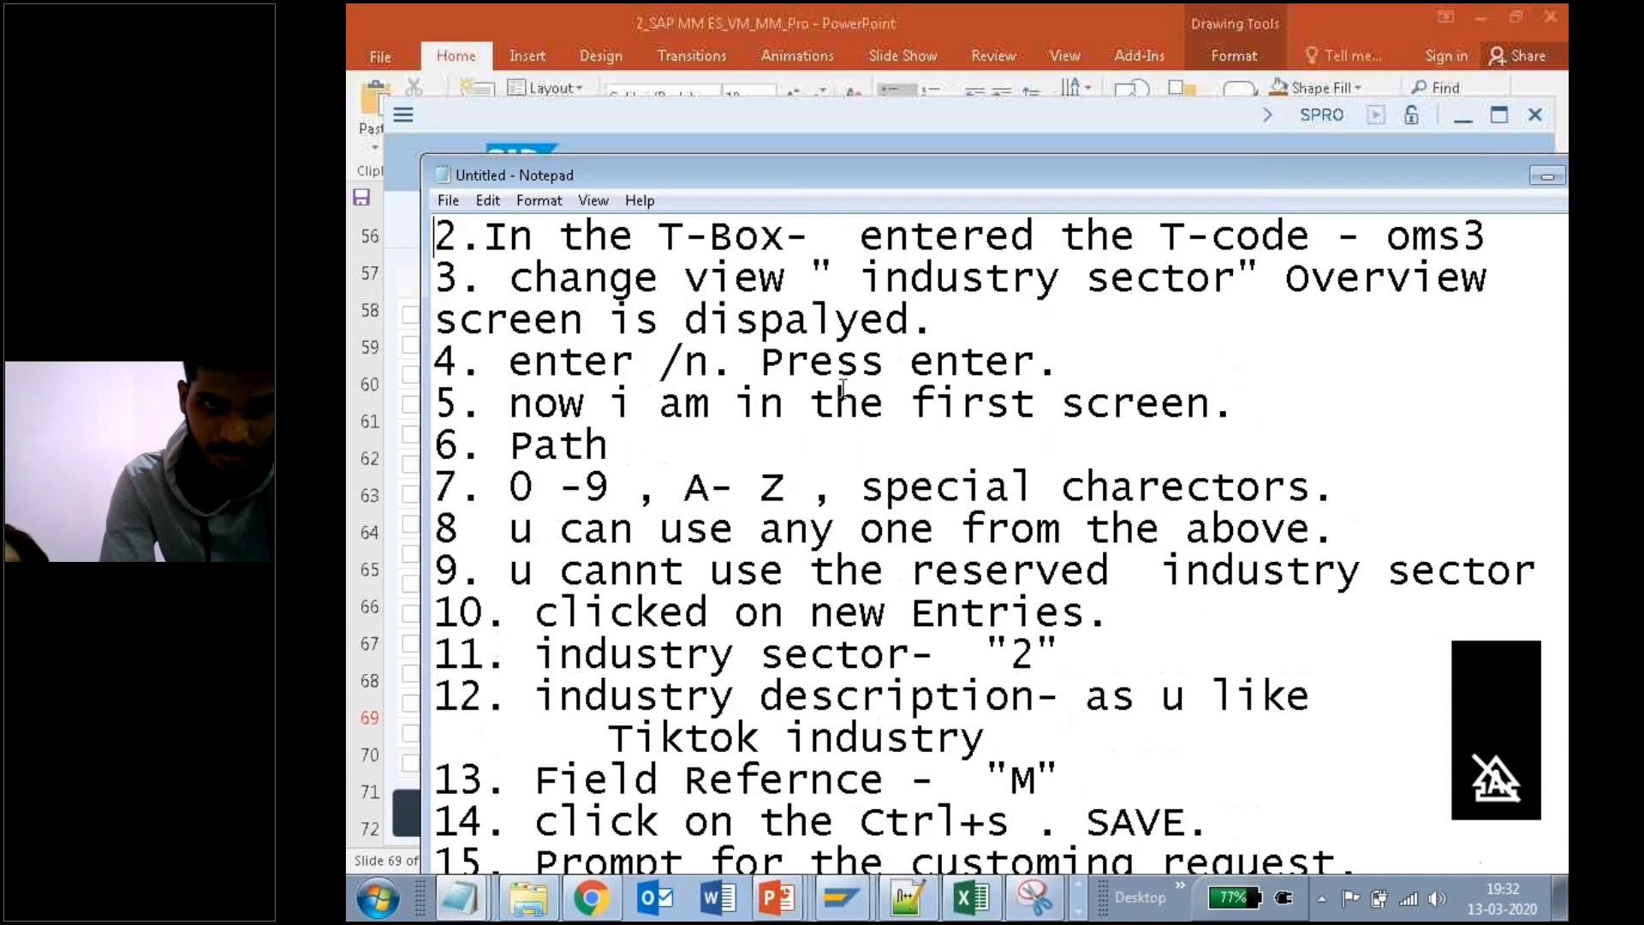
{"action": "scroll", "coordinate": [843, 388], "scroll_direction": "up", "scroll_amount": 3}
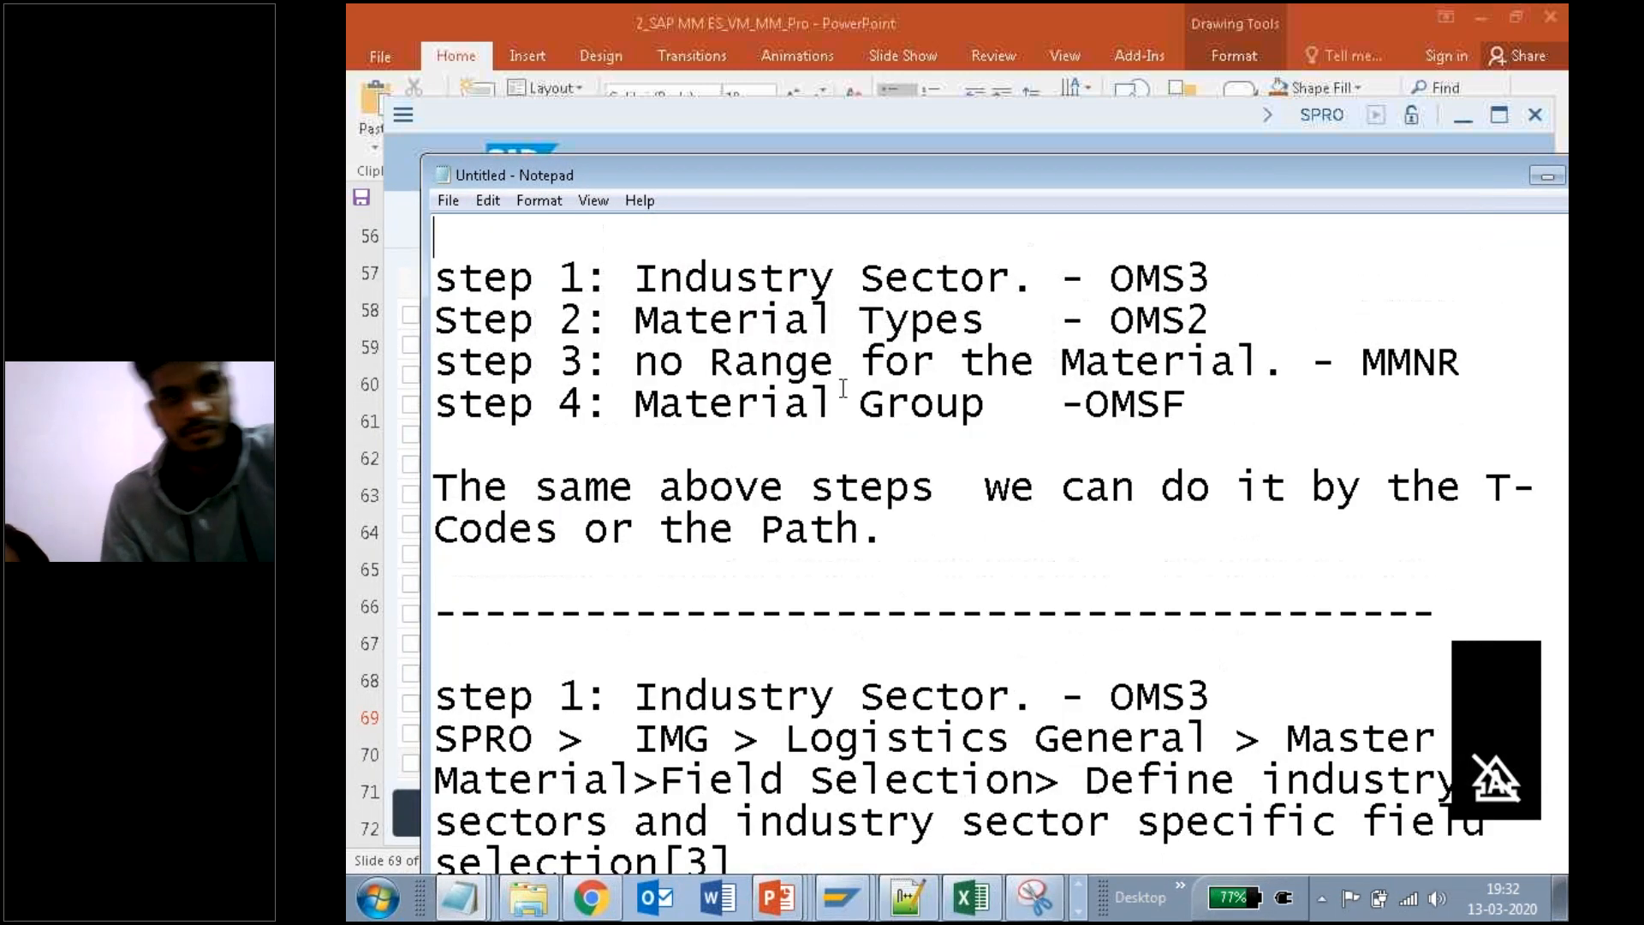
{"action": "left_click_drag", "start_coordinate": [1484, 451], "coordinate": [375, 447]}
{"action": "key", "text": "ctrl+c"}
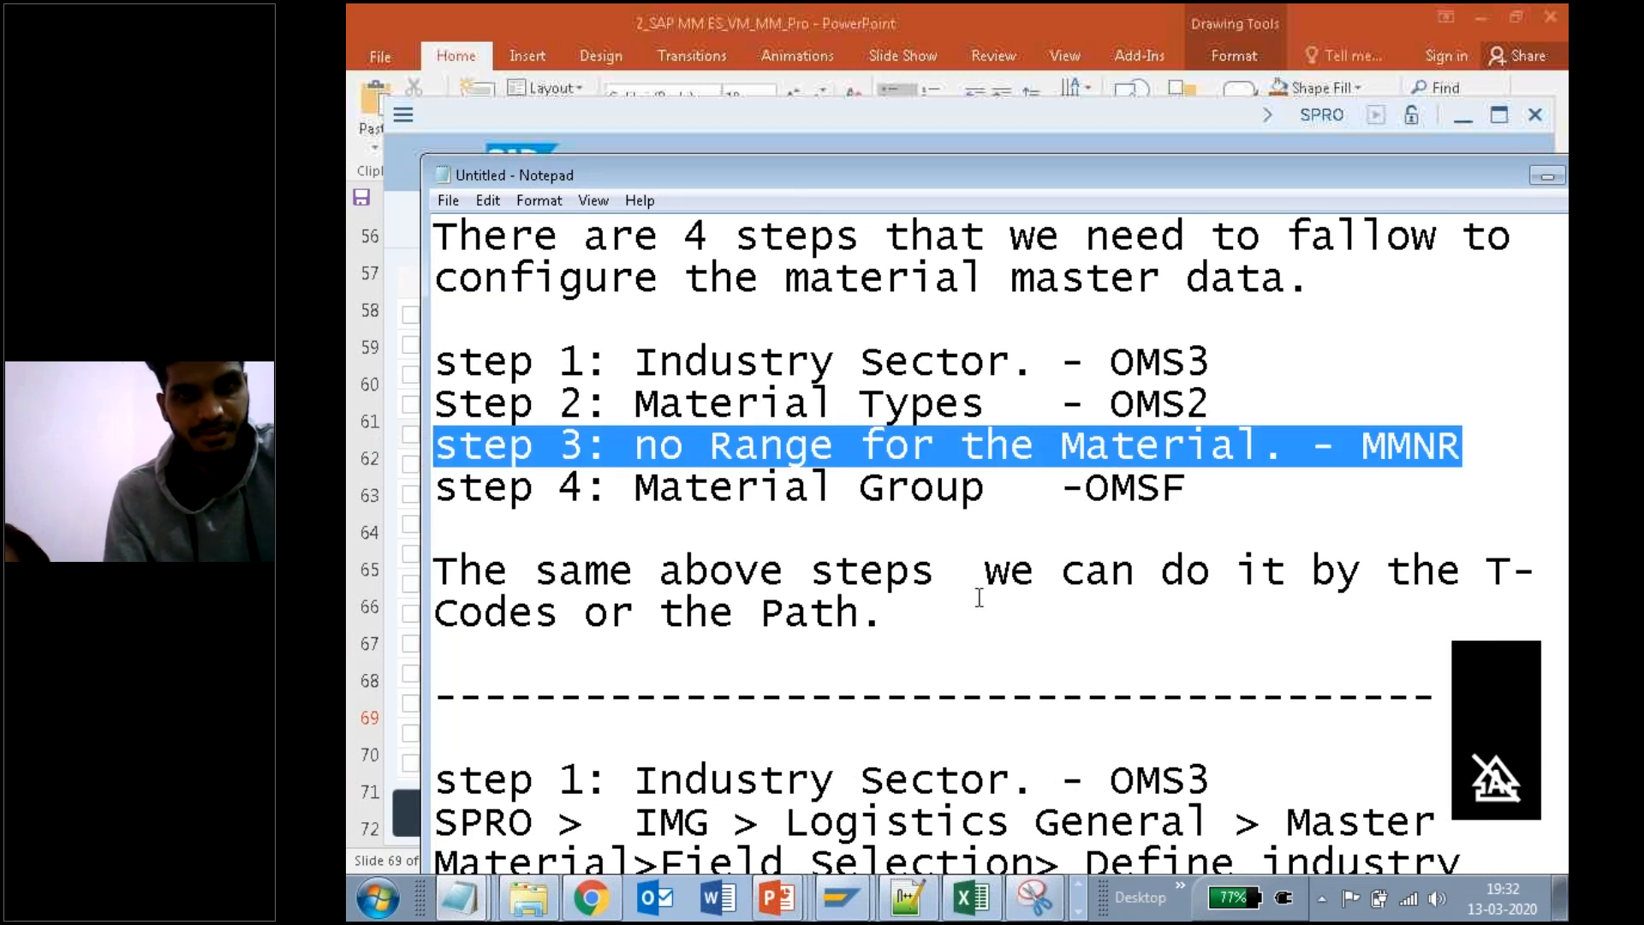
Step: Change "no" to "number" in the step 3 line of the notes overview
{"action": "left_click", "coordinate": [683, 450]}
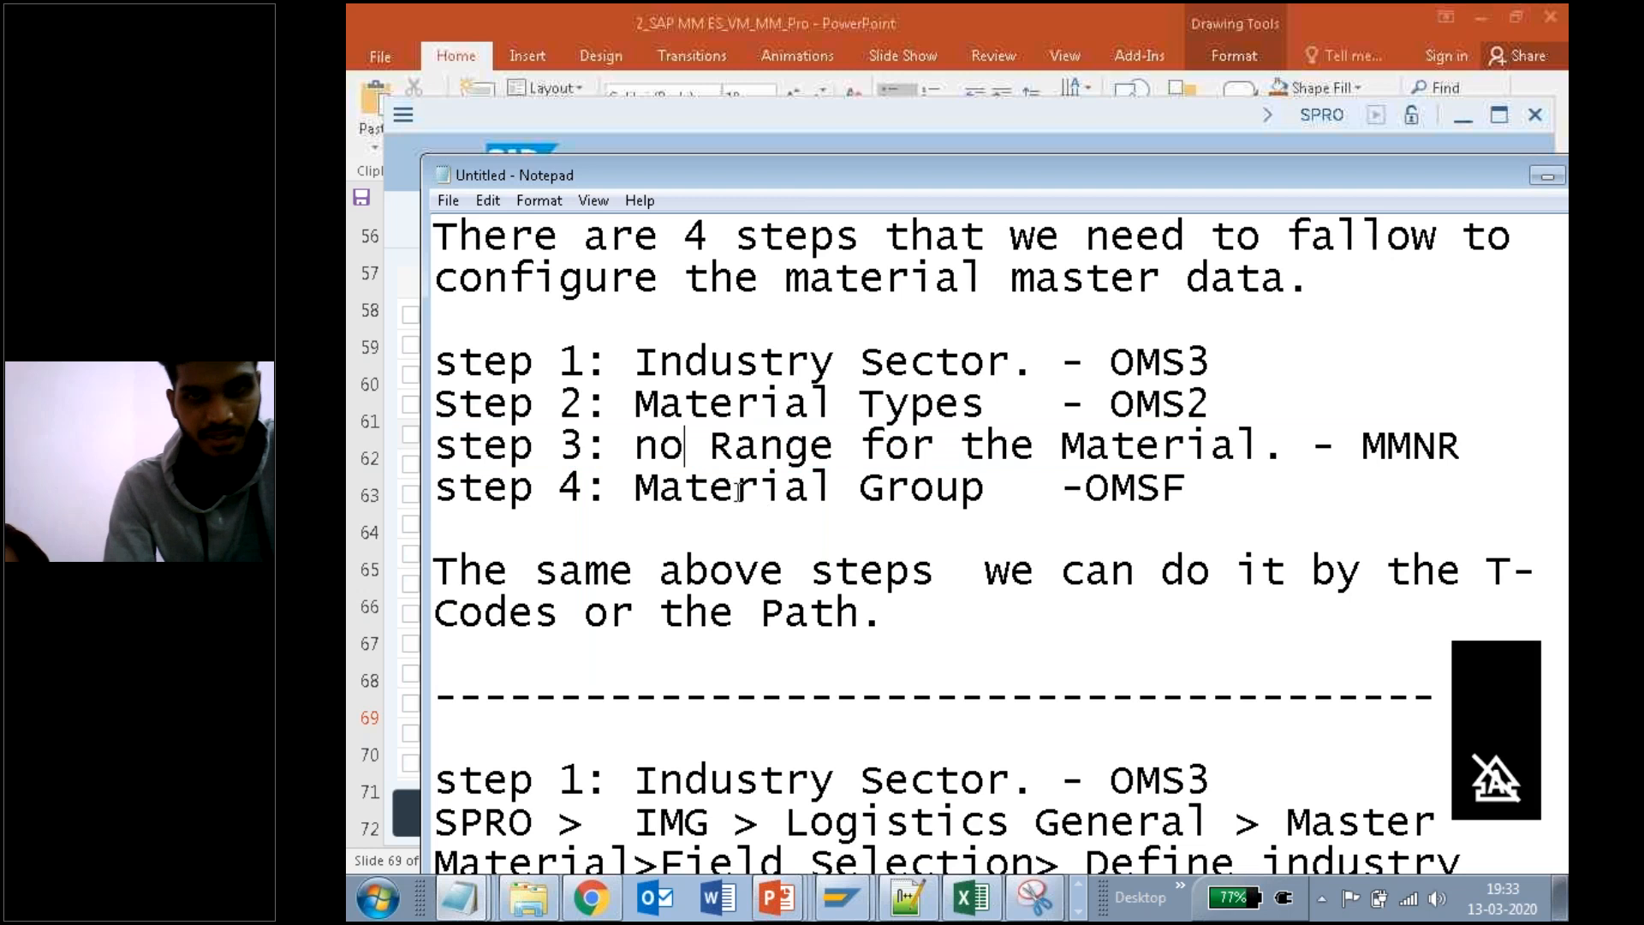
{"action": "key", "text": "BackSpace"}
{"action": "type", "text": "umber"}
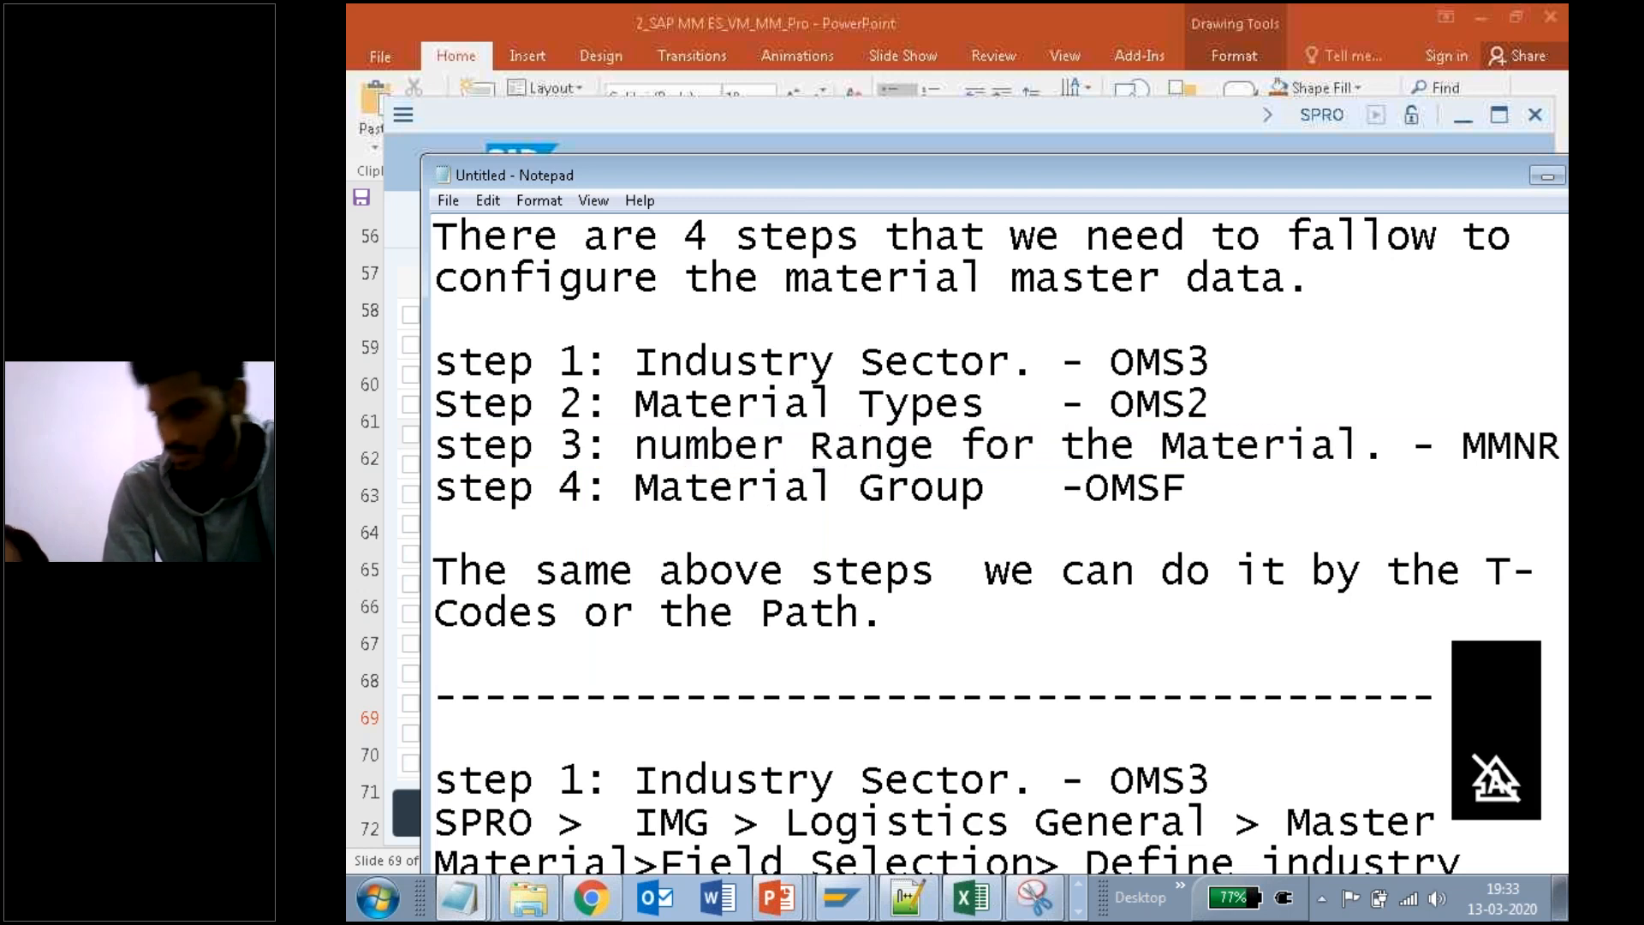
{"action": "scroll", "coordinate": [785, 488], "scroll_direction": "down", "scroll_amount": 10}
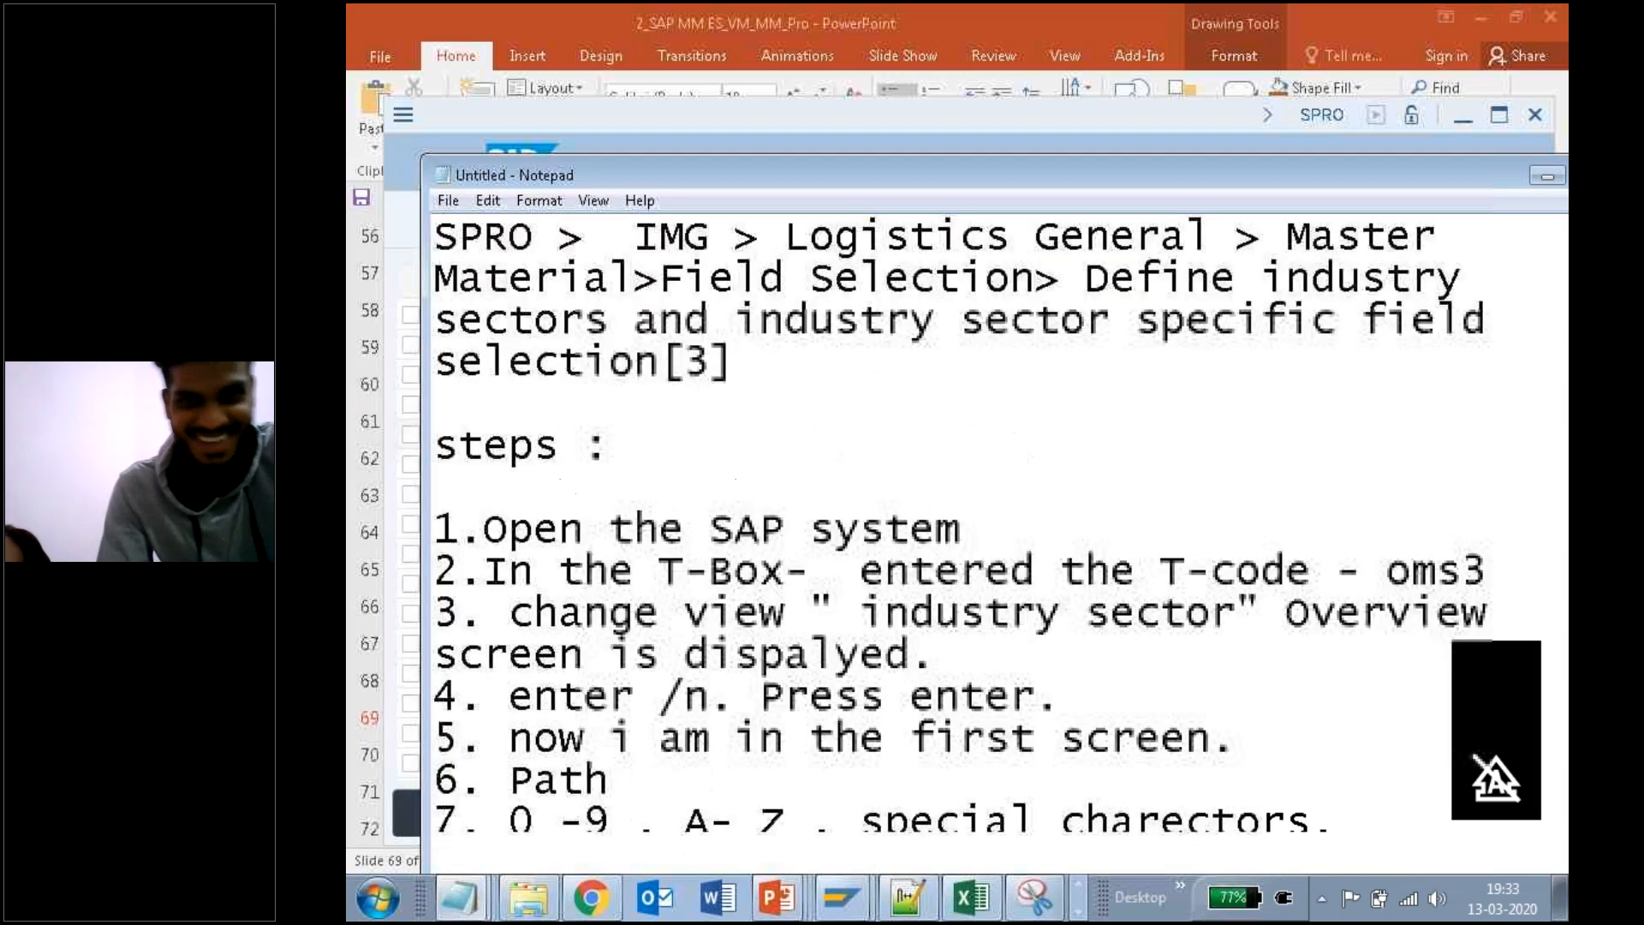
Step: Paste the step 3 line below the dashed separator at the end of the notes and change "no" to "number" in it
{"action": "scroll", "coordinate": [998, 543], "scroll_direction": "down", "scroll_amount": 8}
{"action": "key", "text": "Up"}
{"action": "key", "text": "Up"}
{"action": "key", "text": "Up"}
{"action": "key", "text": "Up"}
{"action": "key", "text": "Up"}
{"action": "key", "text": "Up"}
{"action": "key", "text": "Up"}
{"action": "key", "text": "Up"}
{"action": "key", "text": "Up"}
{"action": "key", "text": "Up"}
{"action": "key", "text": "Up"}
{"action": "key", "text": "Up"}
{"action": "key", "text": "Down"}
{"action": "key", "text": "Down"}
{"action": "key", "text": "Down"}
{"action": "key", "text": "Down"}
{"action": "key", "text": "ctrl+v"}
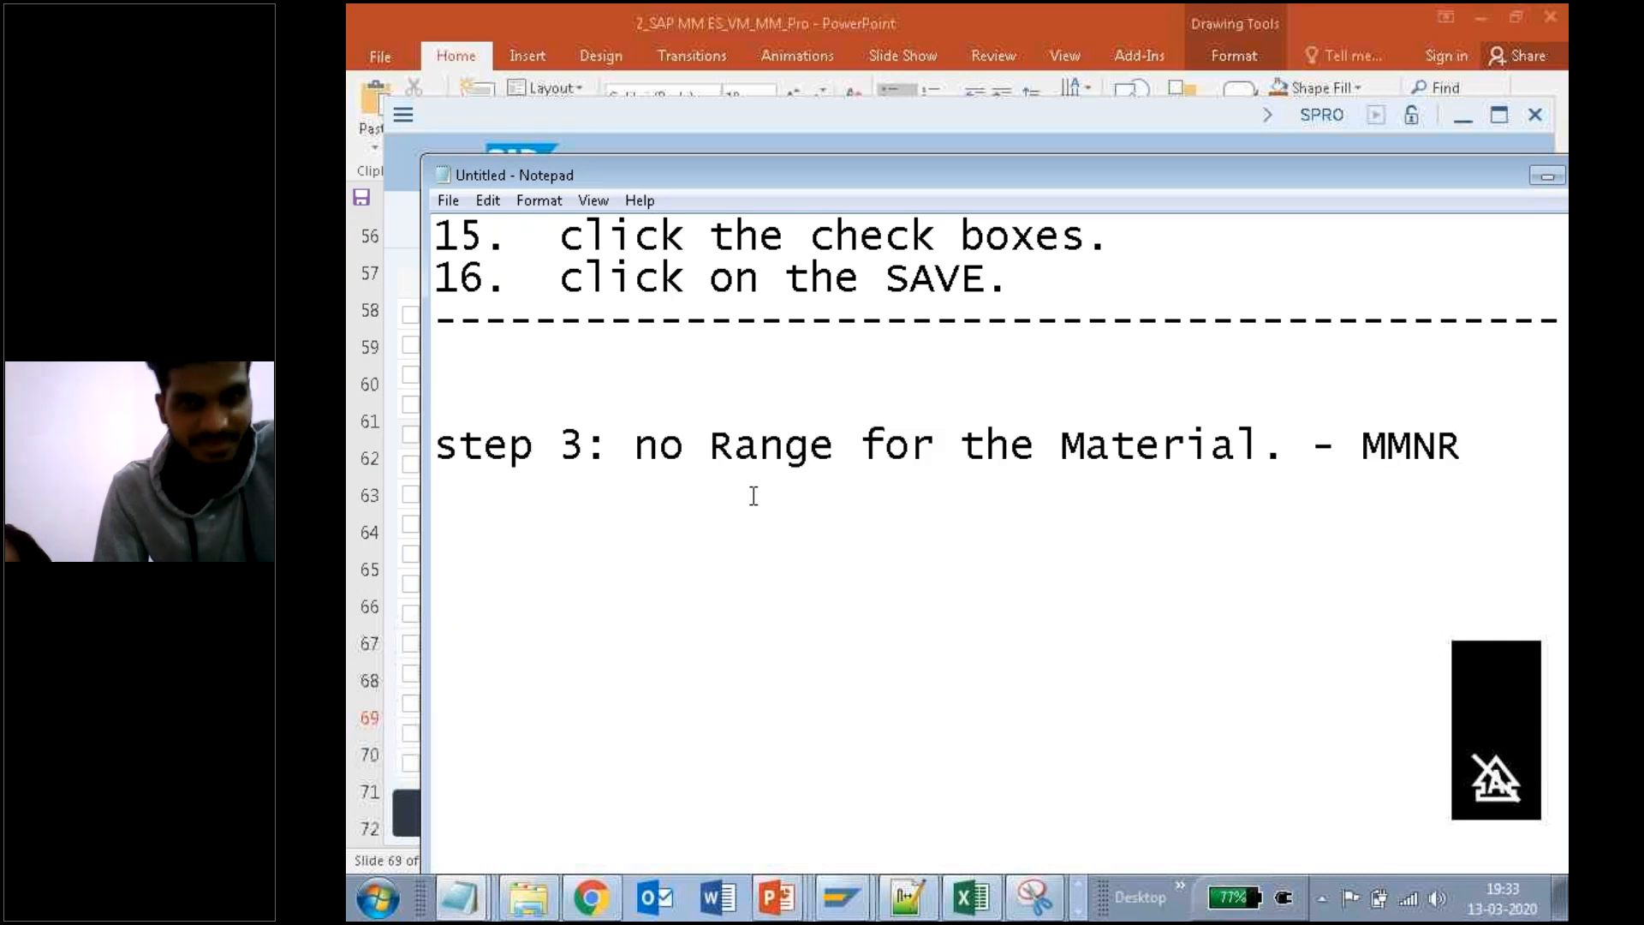
{"action": "key", "text": "BackSpace"}
{"action": "type", "text": "umber"}
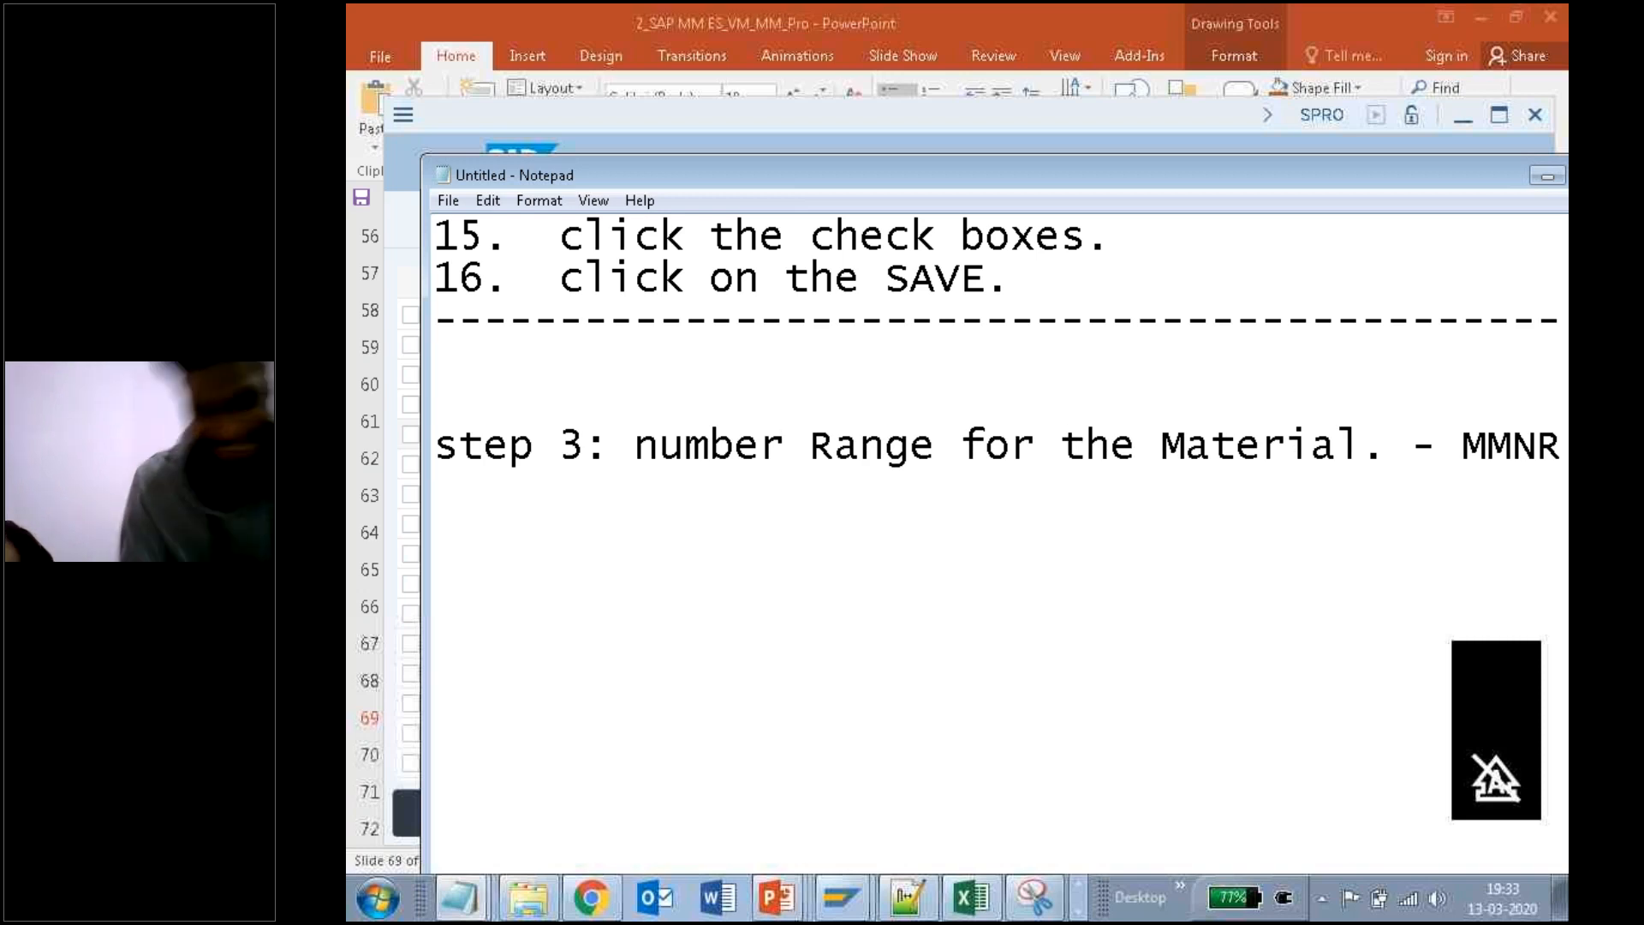
{"action": "key", "text": "Return"}
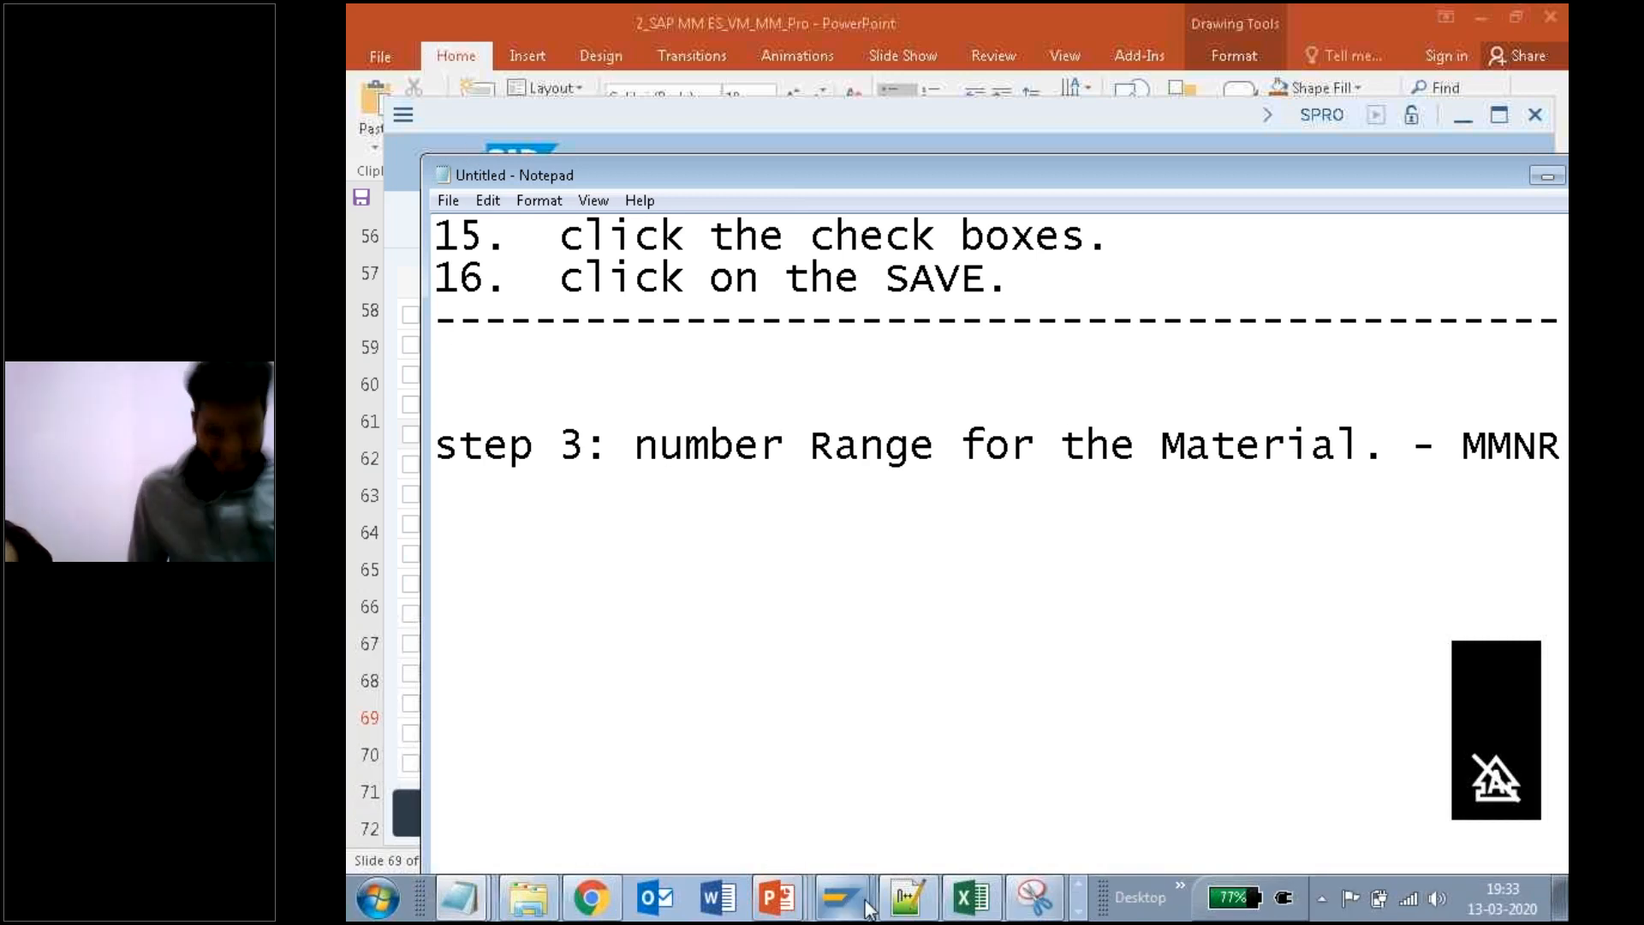
Step: Switch to SAP, leave the IMG structure with /n, and open transaction MMNR
{"action": "mouse_move", "coordinate": [869, 908]}
{"action": "left_click", "coordinate": [844, 844]}
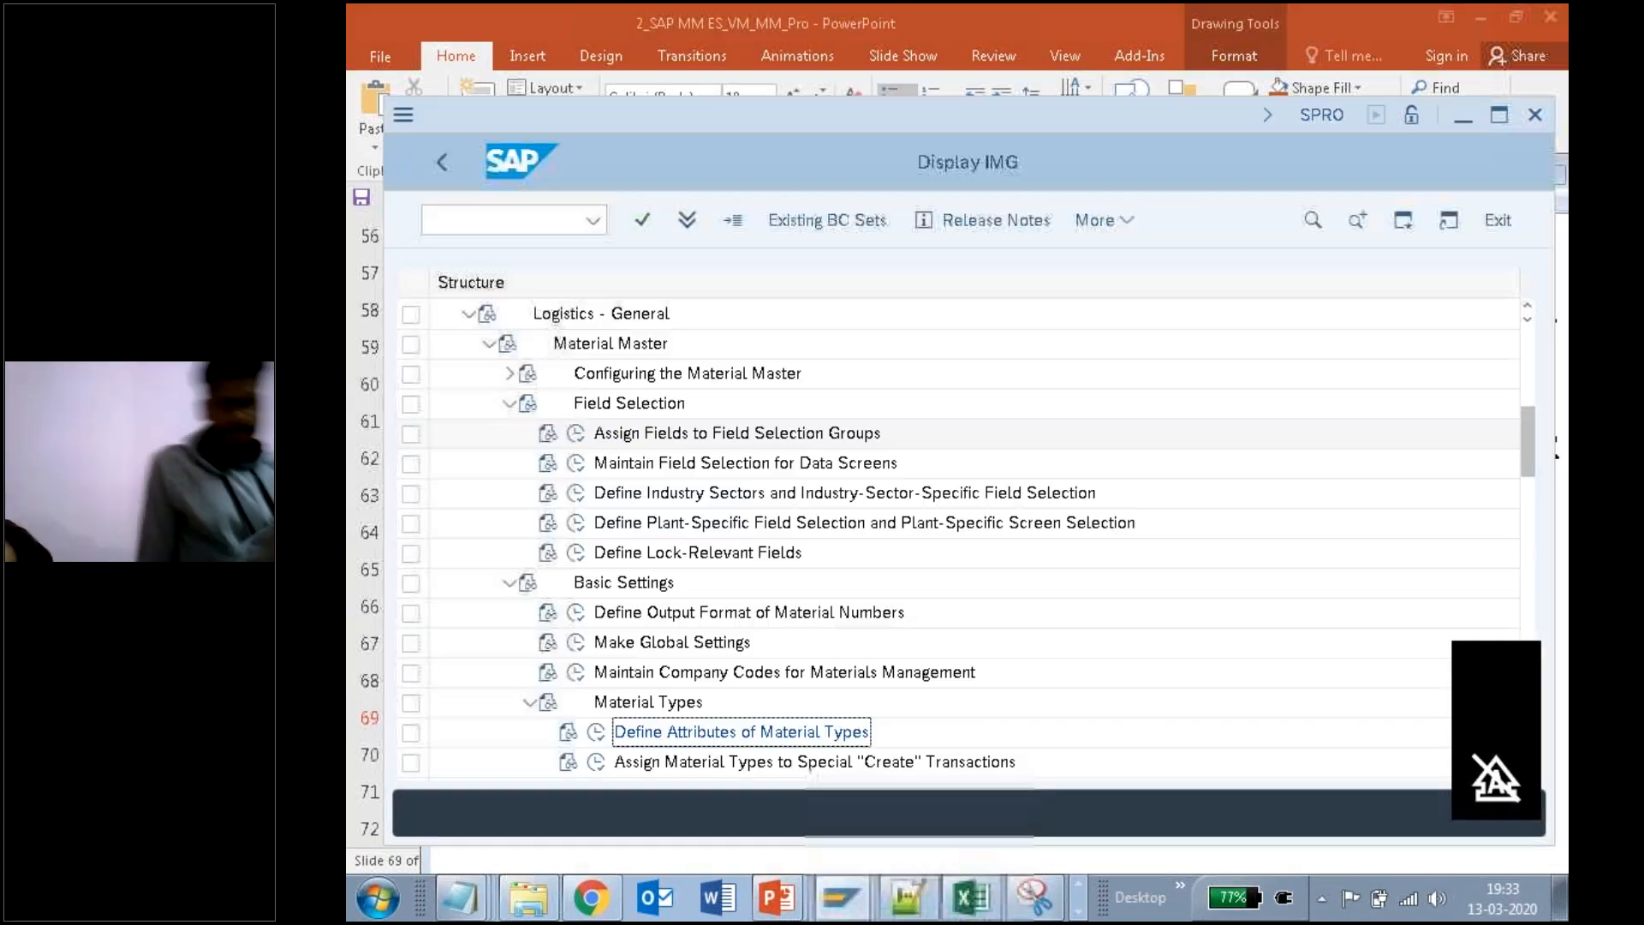
{"action": "left_click", "coordinate": [504, 215]}
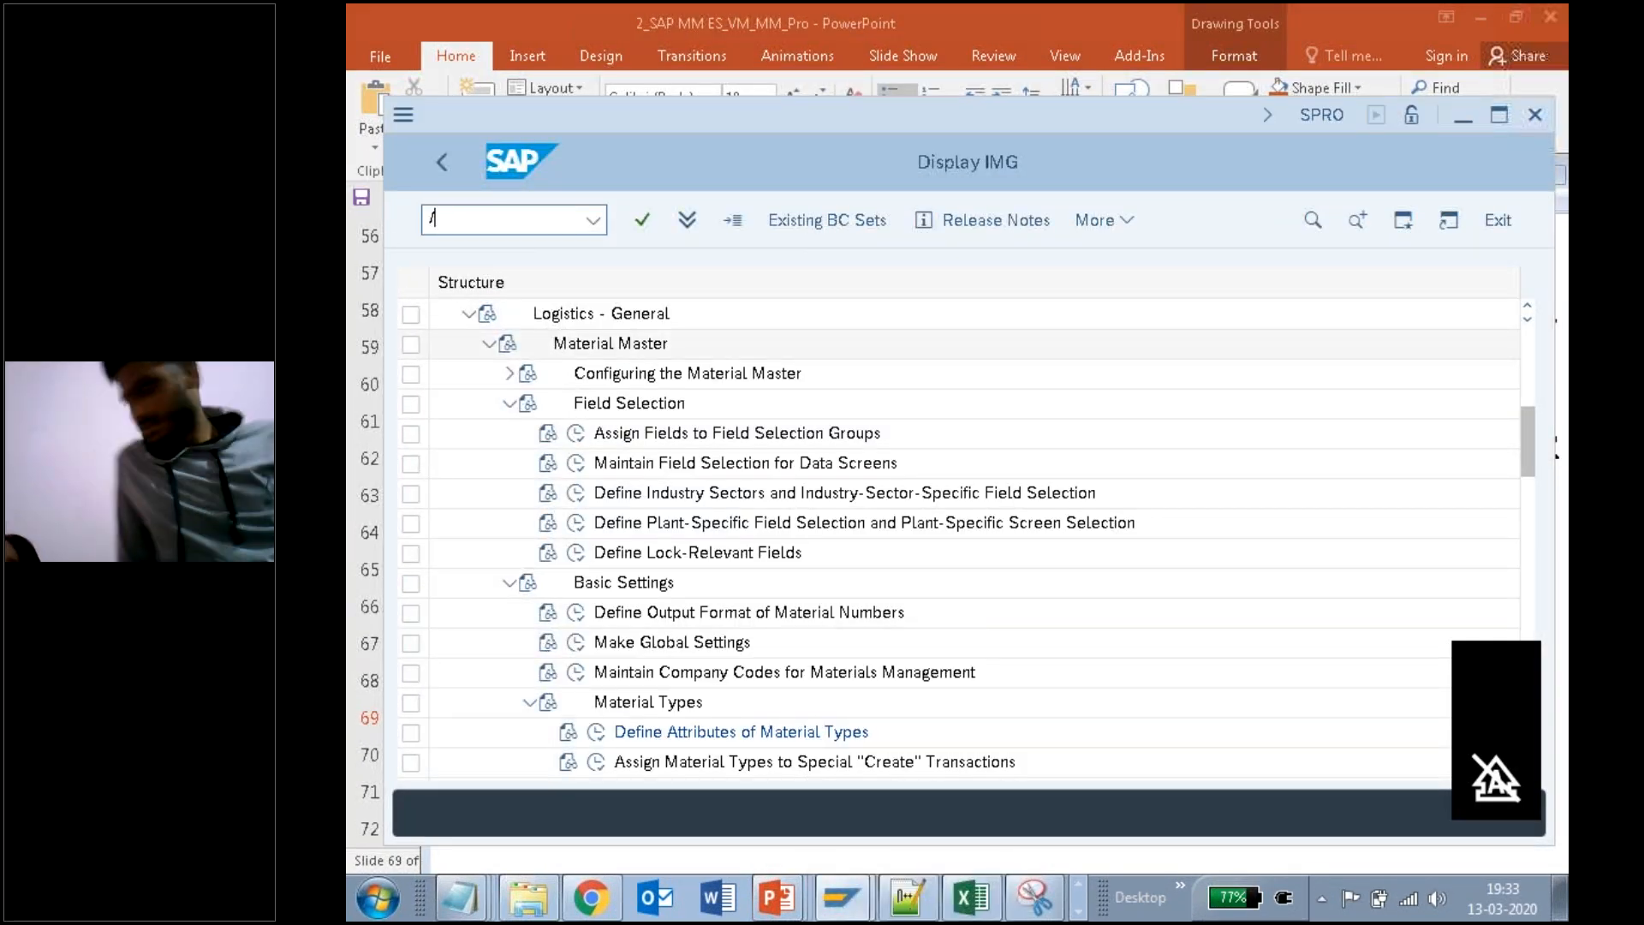
{"action": "type", "text": "/n"}
{"action": "key", "text": "Return"}
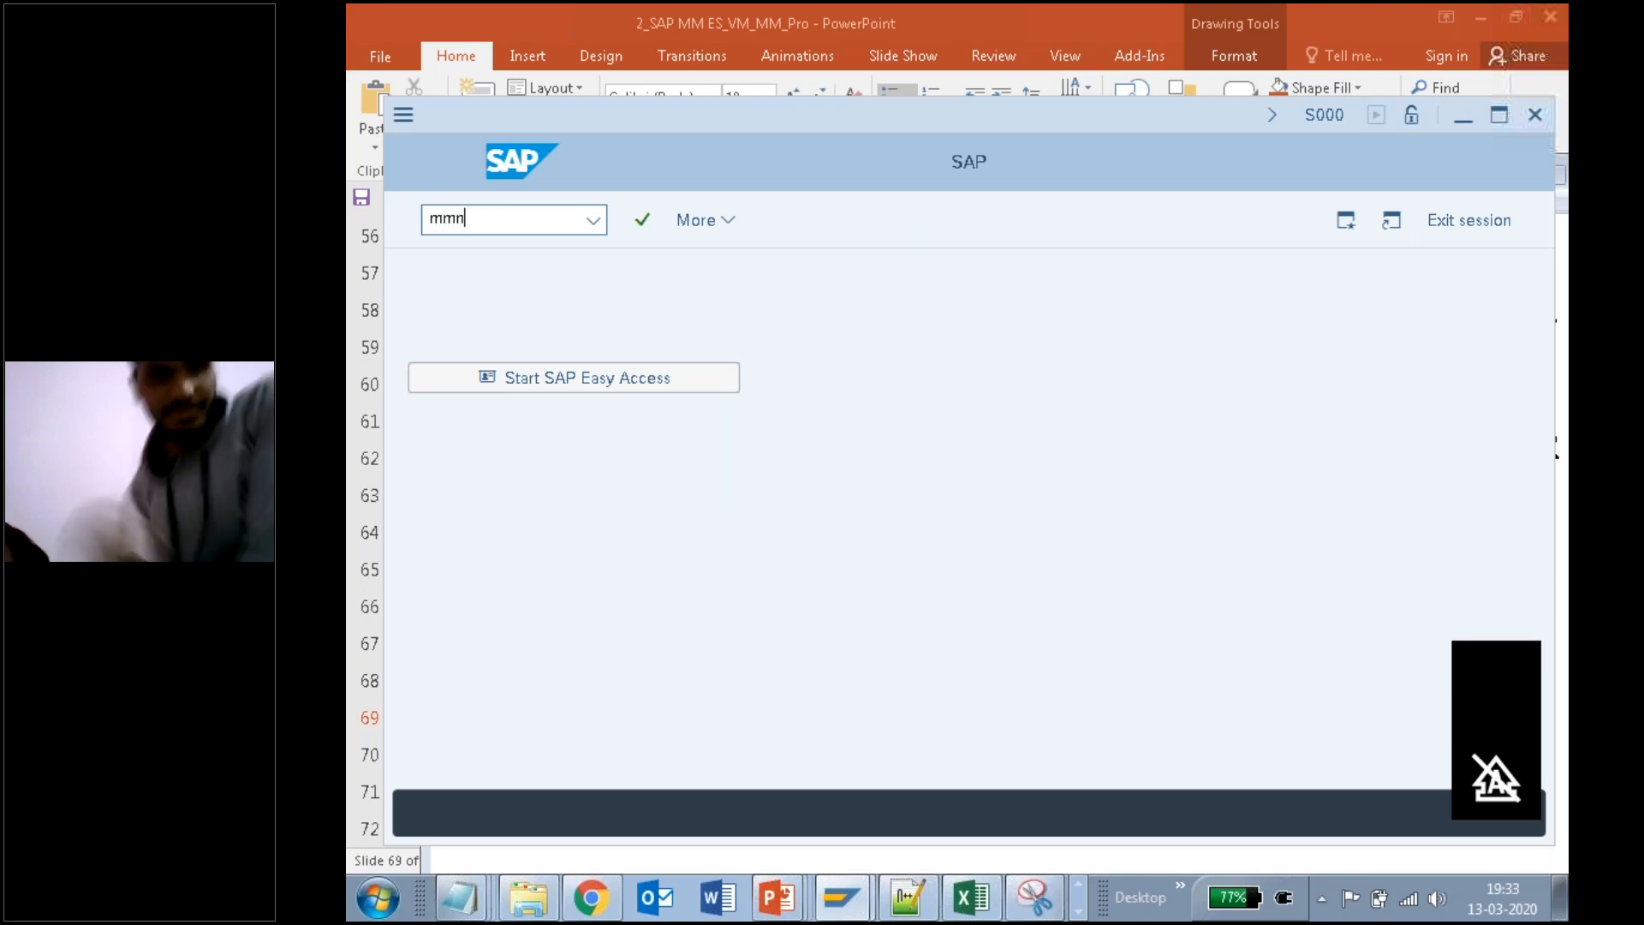
{"action": "key", "text": "Return"}
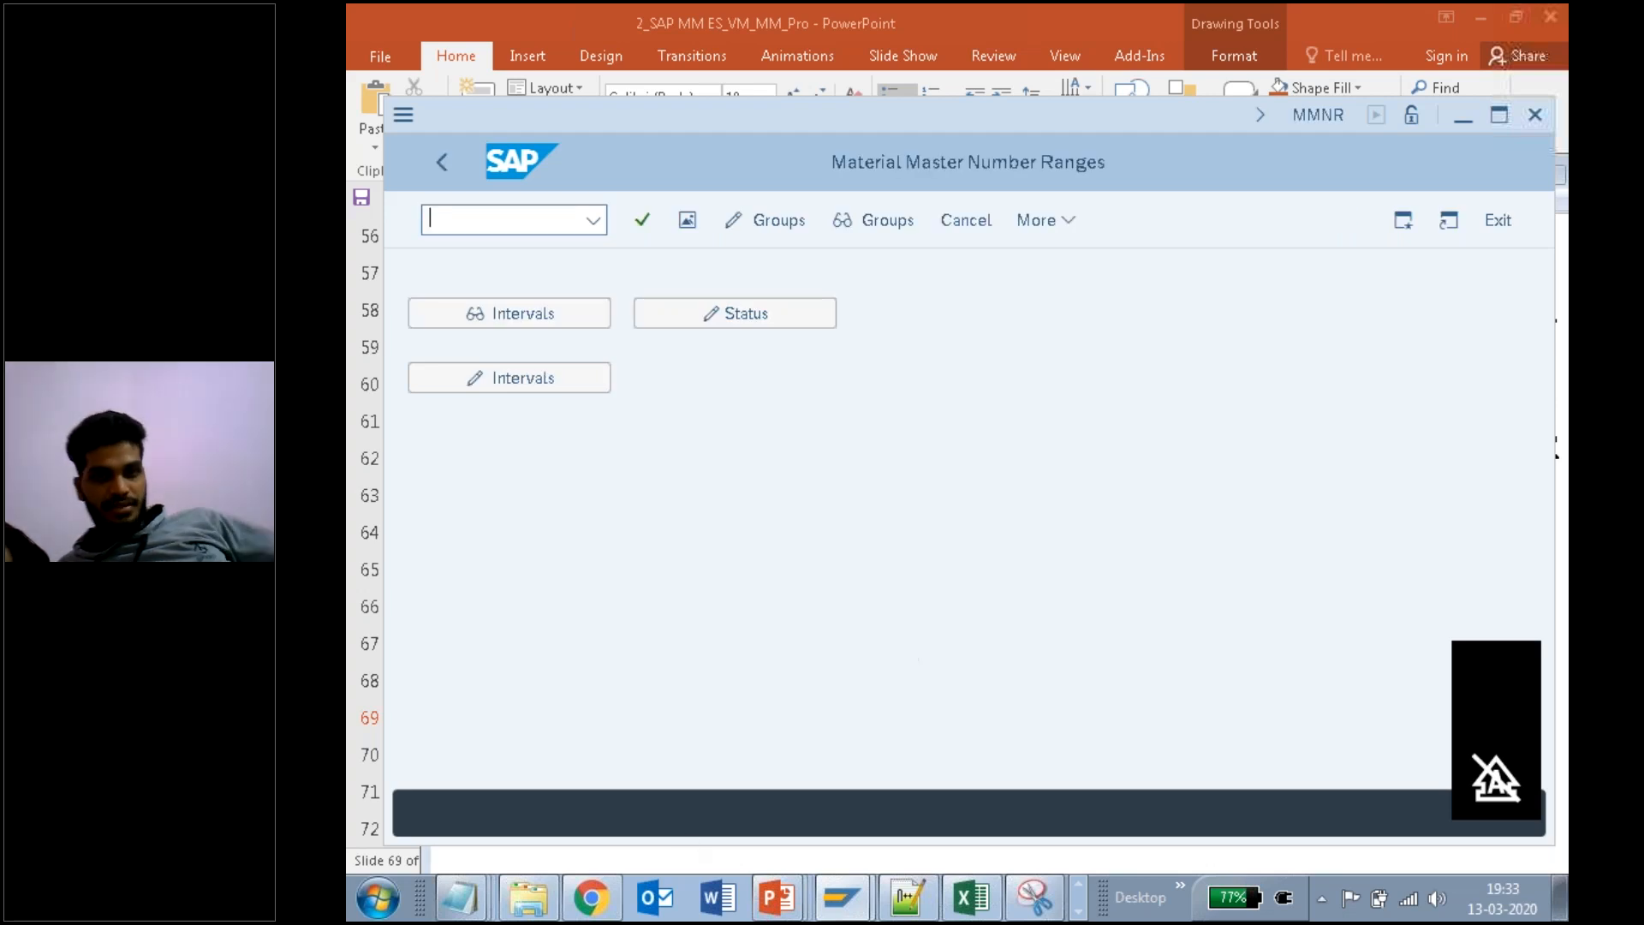
Step: Move the Notepad window down so the Material Master Number Ranges commands in SAP stay visible above it
{"action": "left_click", "coordinate": [463, 899]}
{"action": "left_click", "coordinate": [454, 844]}
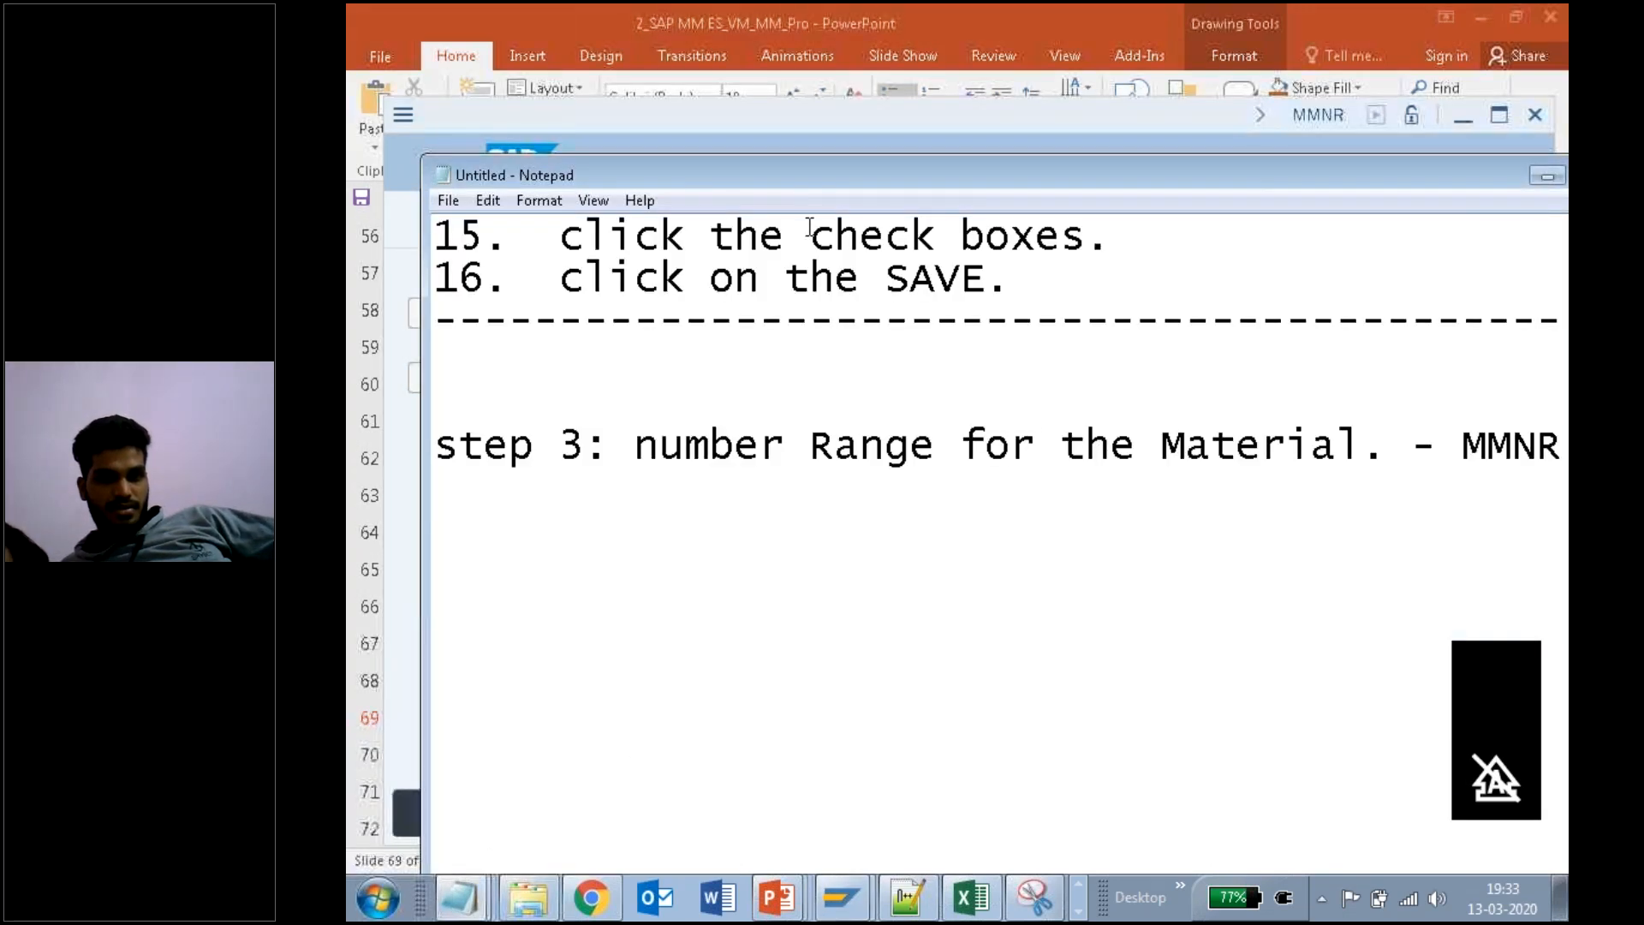
{"action": "left_click_drag", "start_coordinate": [833, 165], "coordinate": [811, 333]}
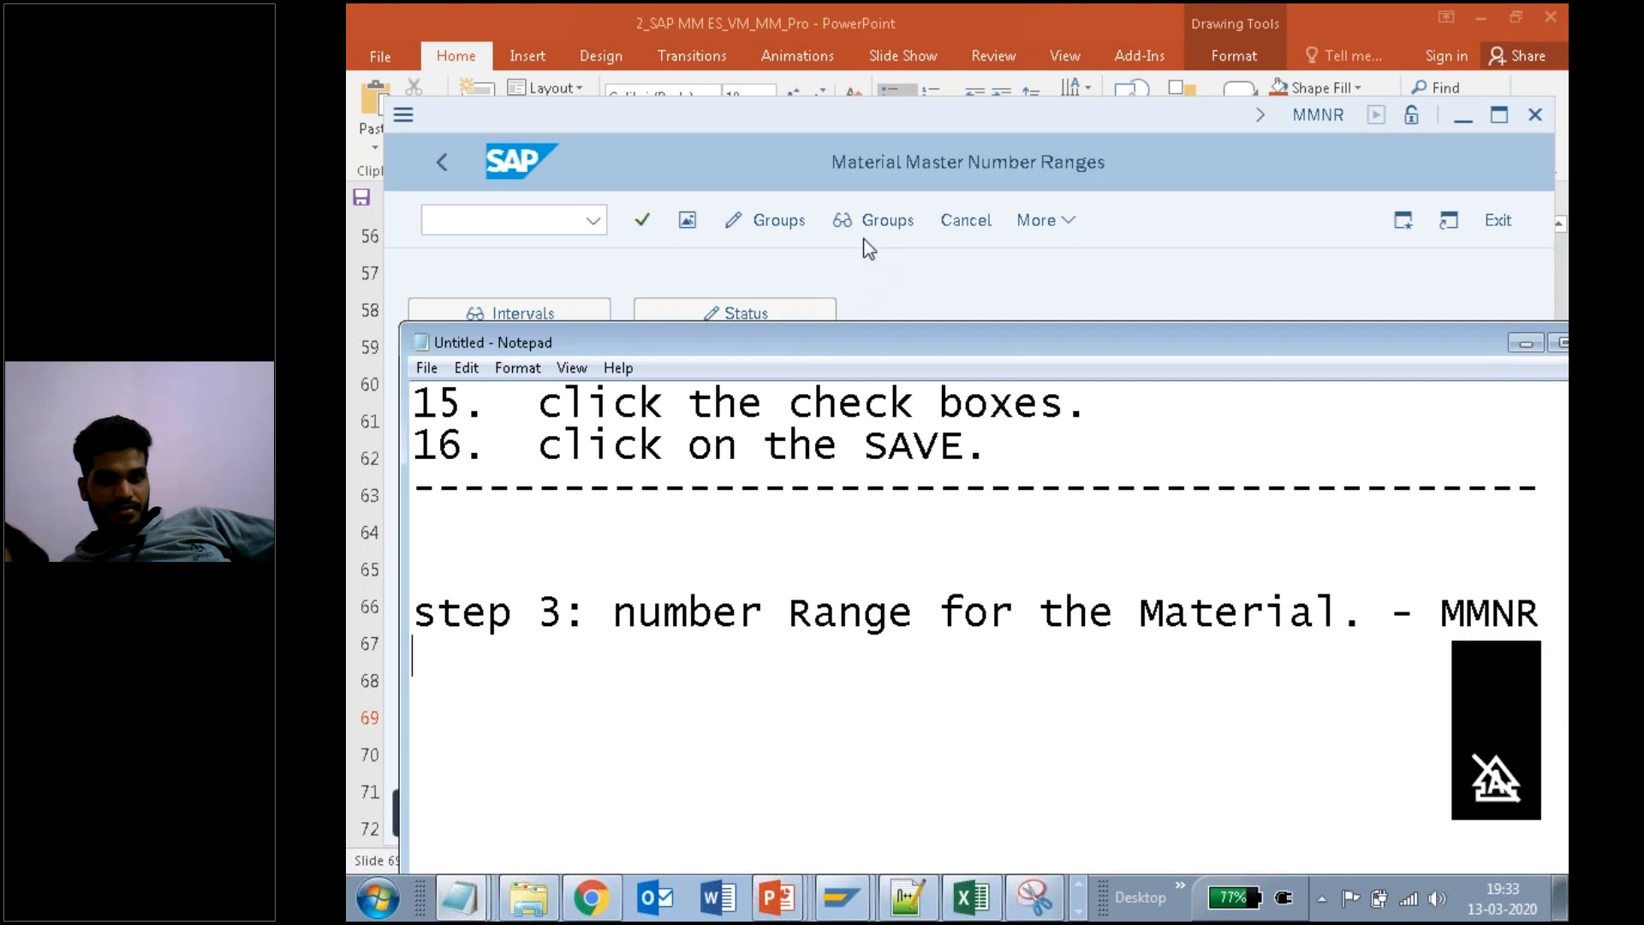
{"action": "left_click", "coordinate": [775, 252]}
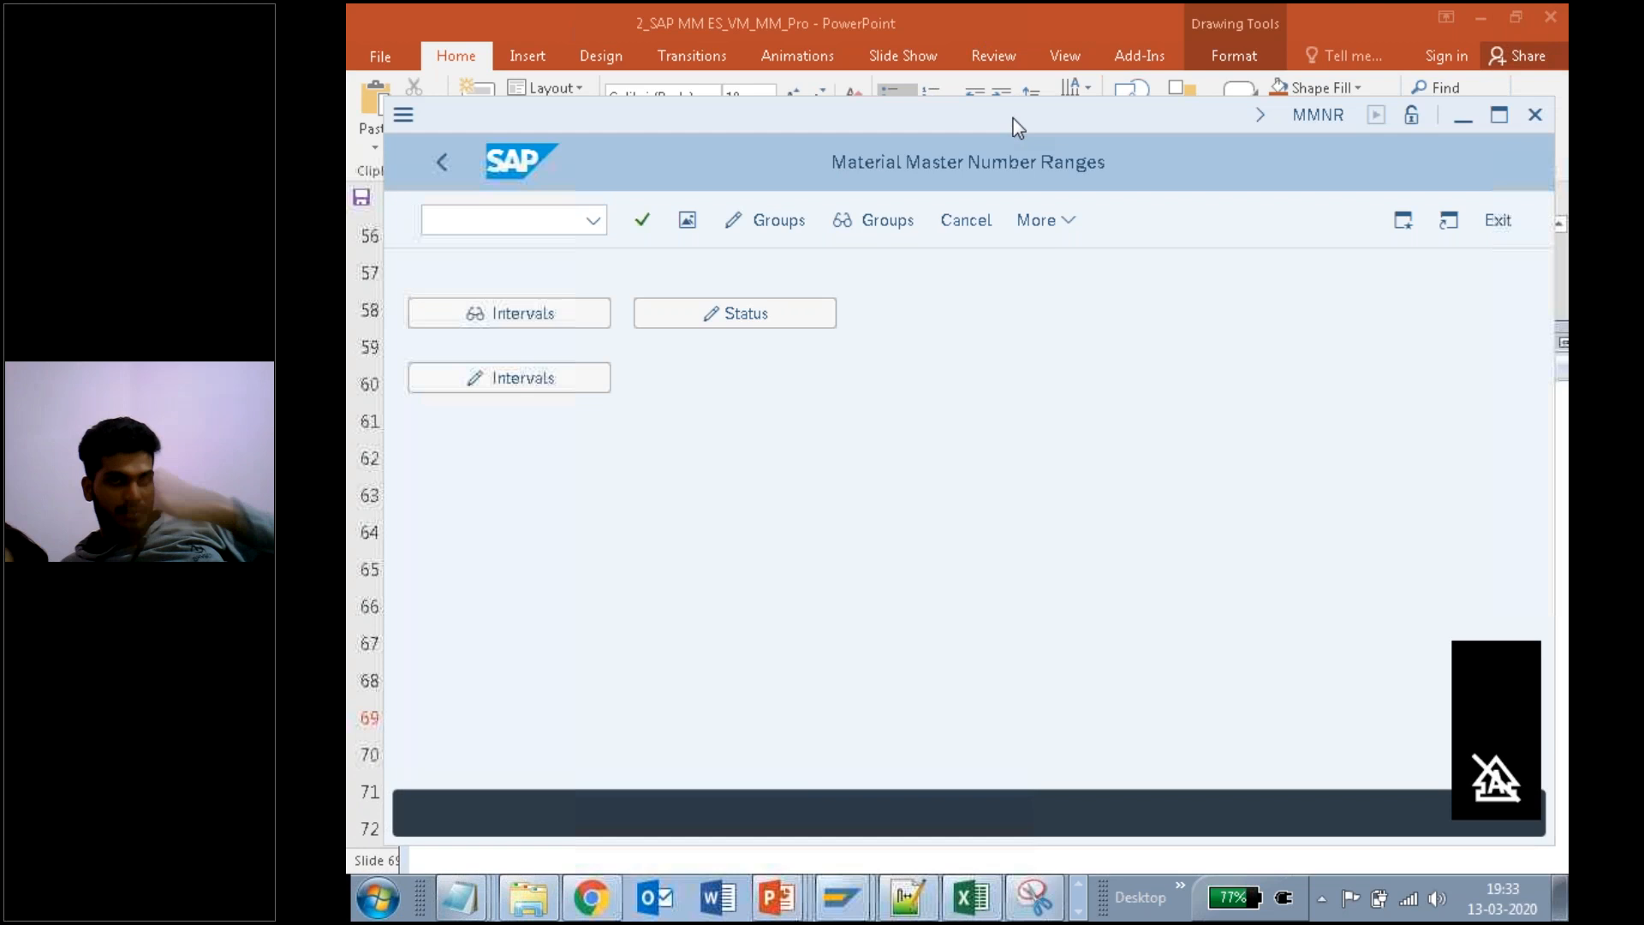
{"action": "mouse_move", "coordinate": [805, 235]}
{"action": "left_mouse_down"}
{"action": "mouse_move", "coordinate": [800, 217]}
{"action": "mouse_move", "coordinate": [724, 244]}
{"action": "mouse_move", "coordinate": [742, 214]}
{"action": "mouse_move", "coordinate": [796, 220]}
{"action": "mouse_move", "coordinate": [754, 231]}
{"action": "left_mouse_up"}
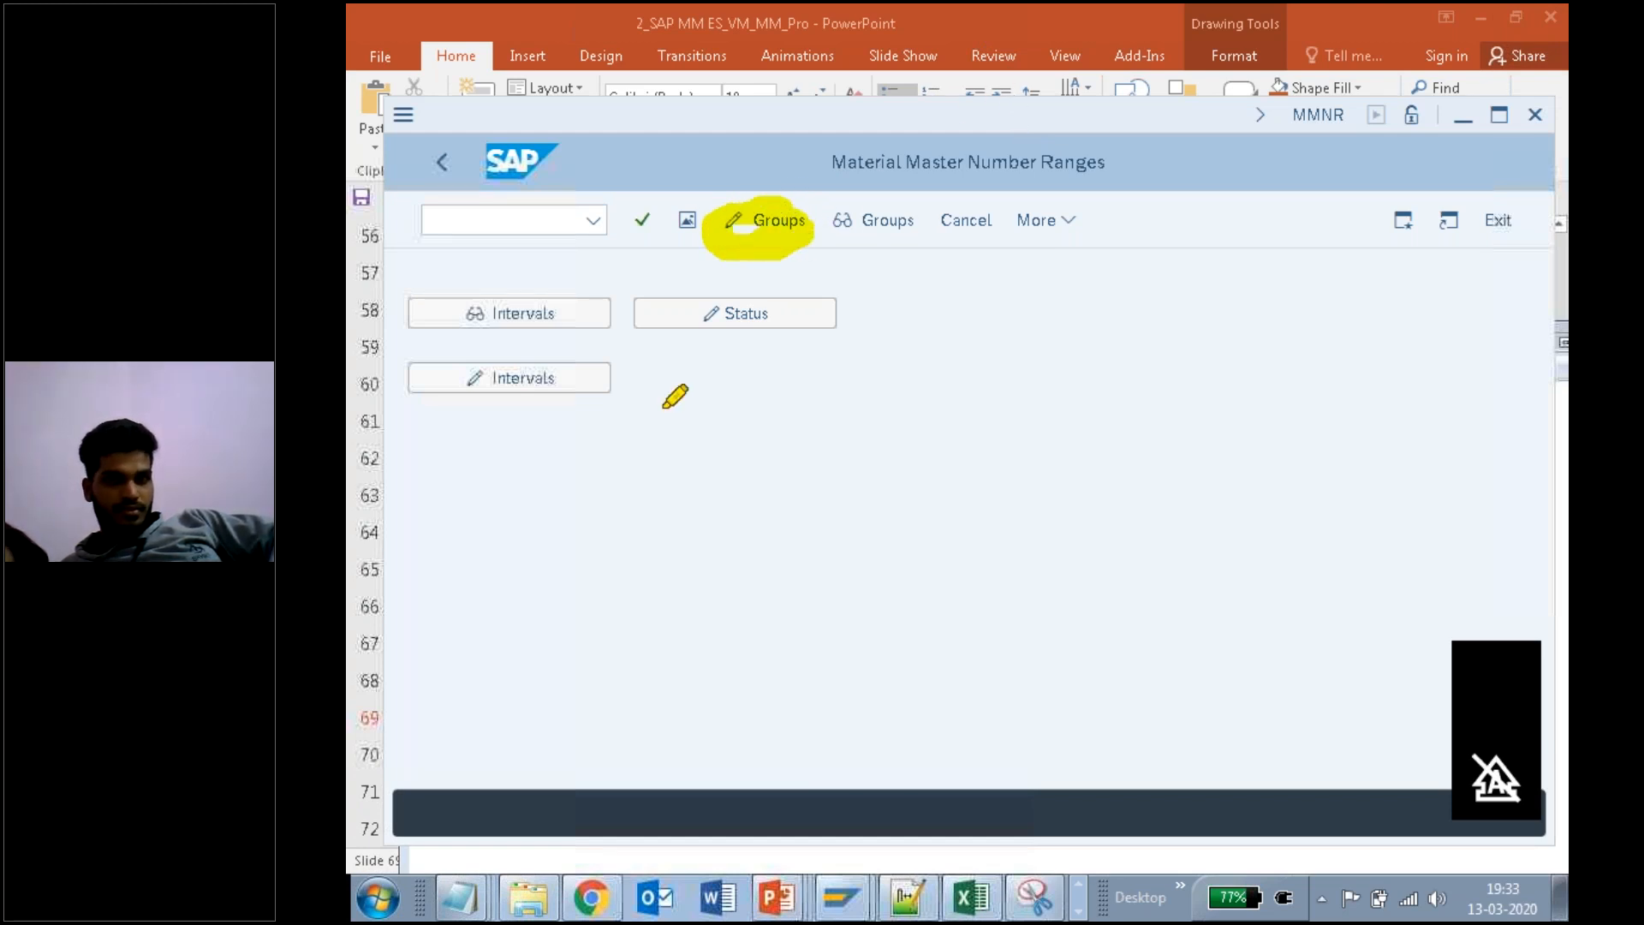
Step: In the Notepad notes under step 3, write line 1 "click on the Groups." and start line 2
{"action": "left_click", "coordinate": [469, 882]}
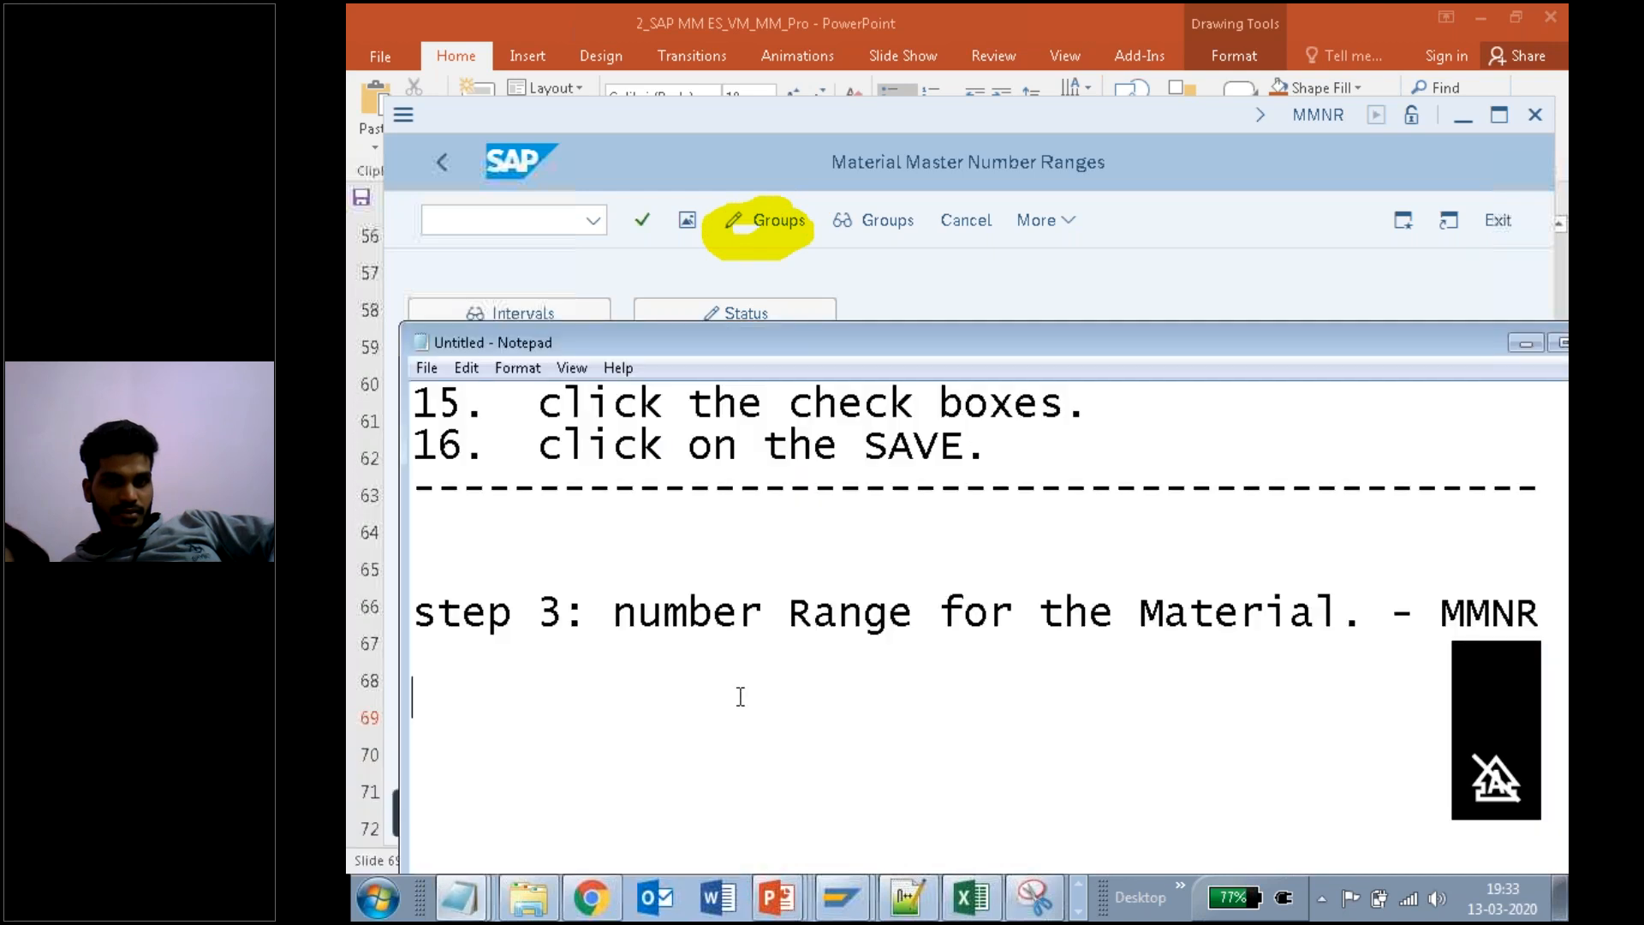
{"action": "left_click", "coordinate": [740, 696]}
{"action": "type", "text": "1. clikc"}
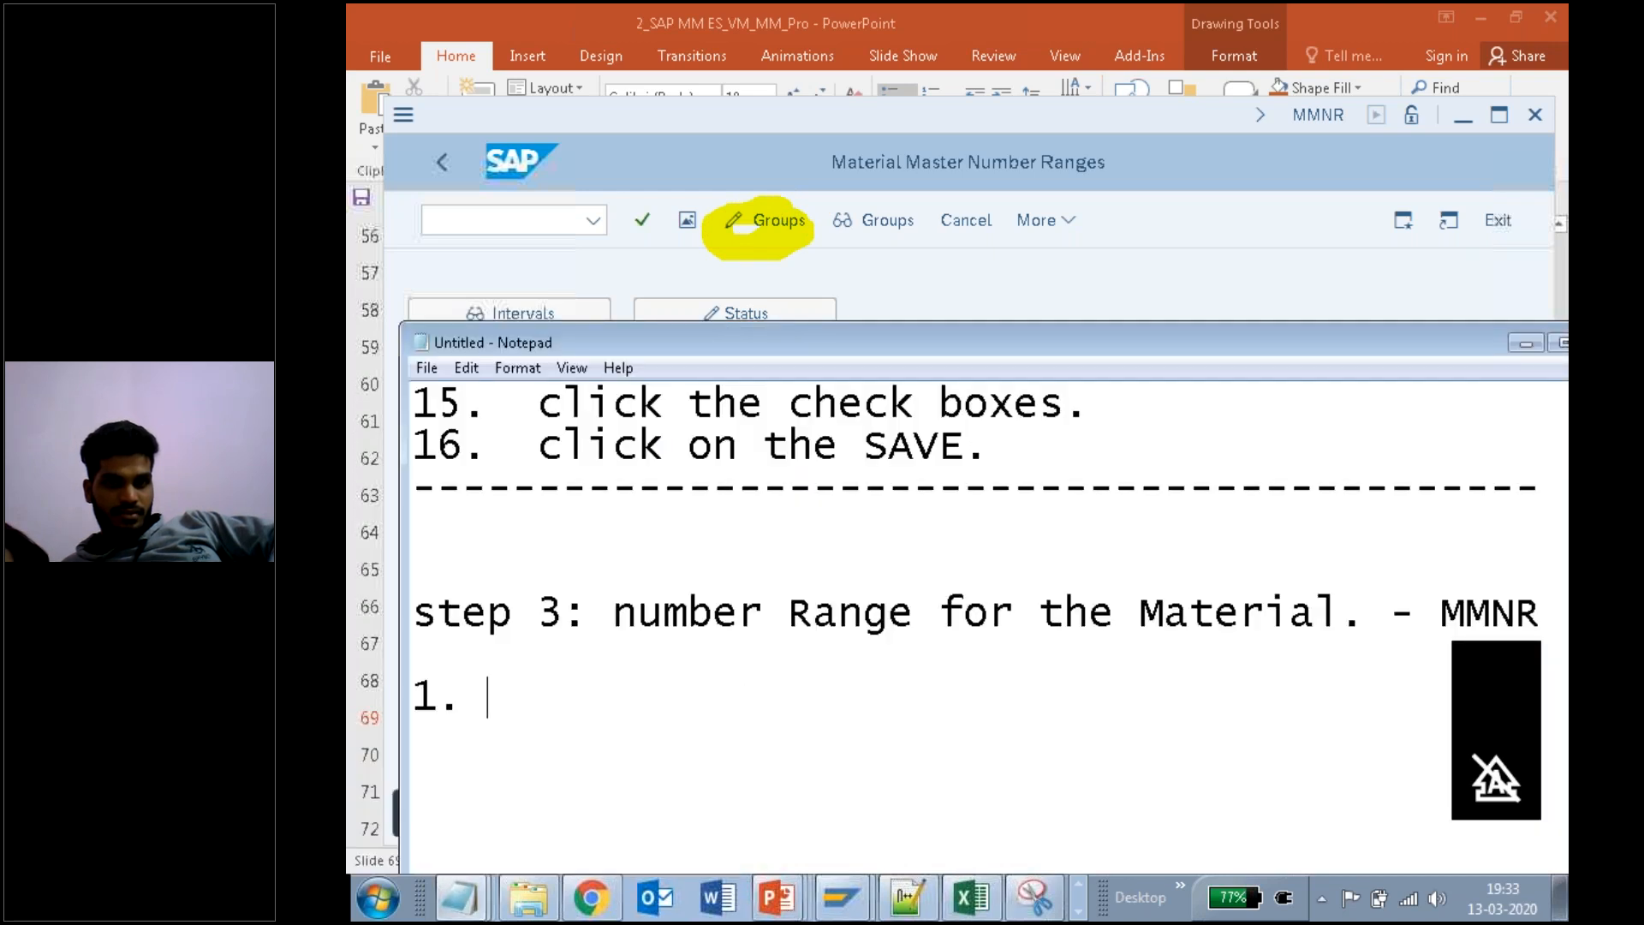
{"action": "key", "text": "BackSpace"}
{"action": "key", "text": "BackSpace"}
{"action": "type", "text": "c"}
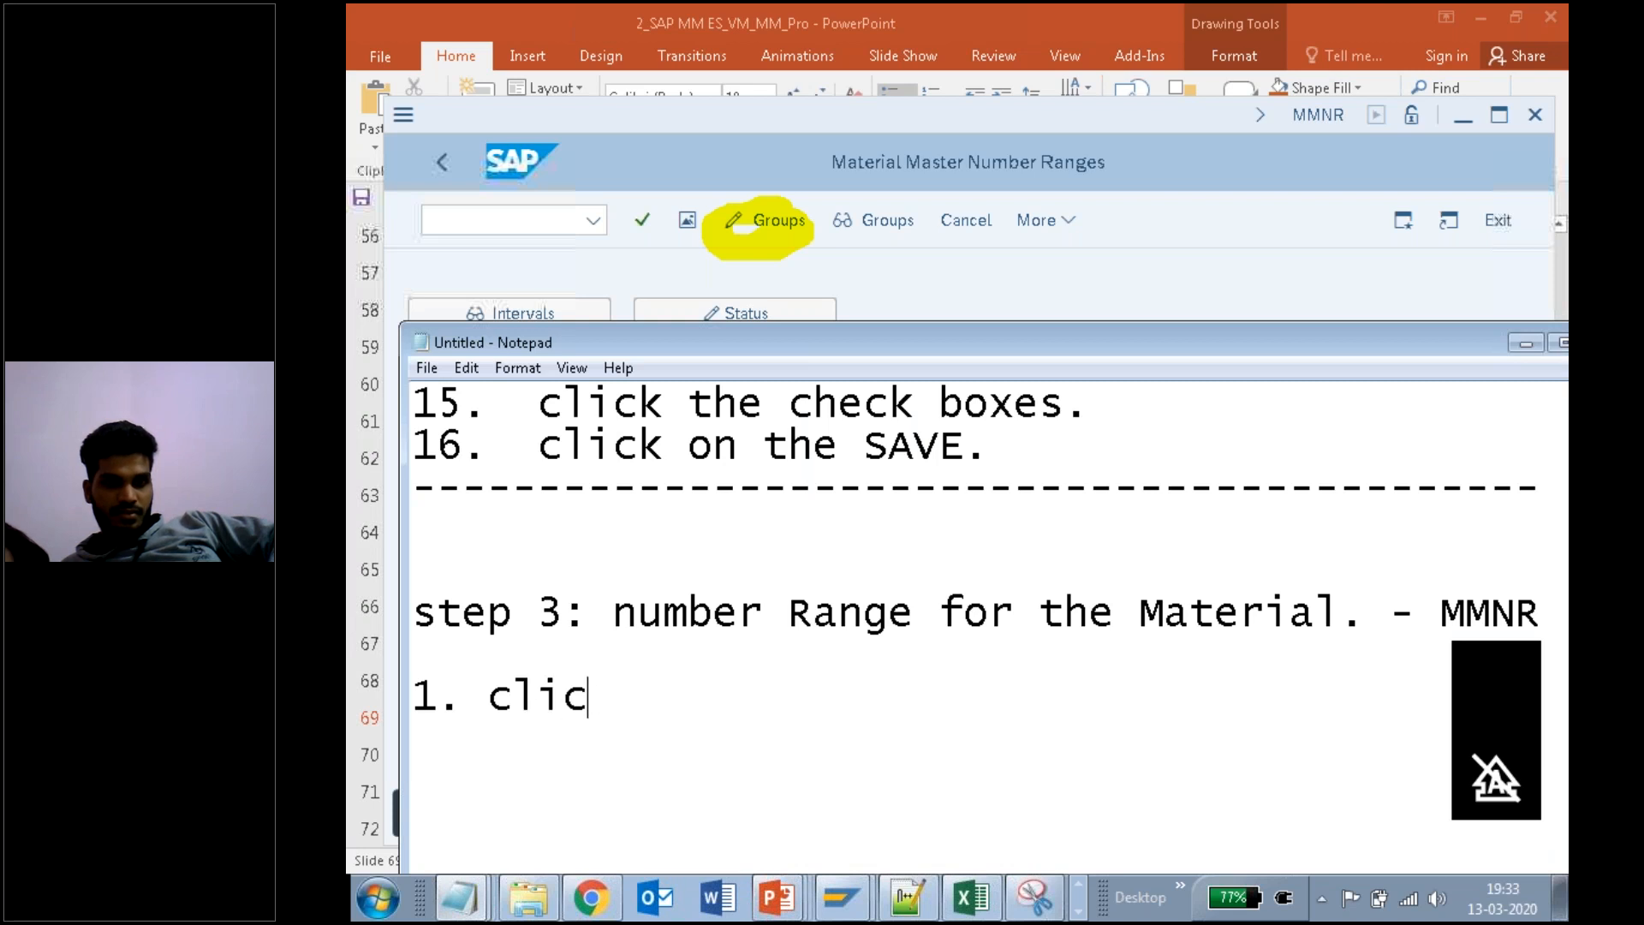
{"action": "type", "text": "k on the Groups"}
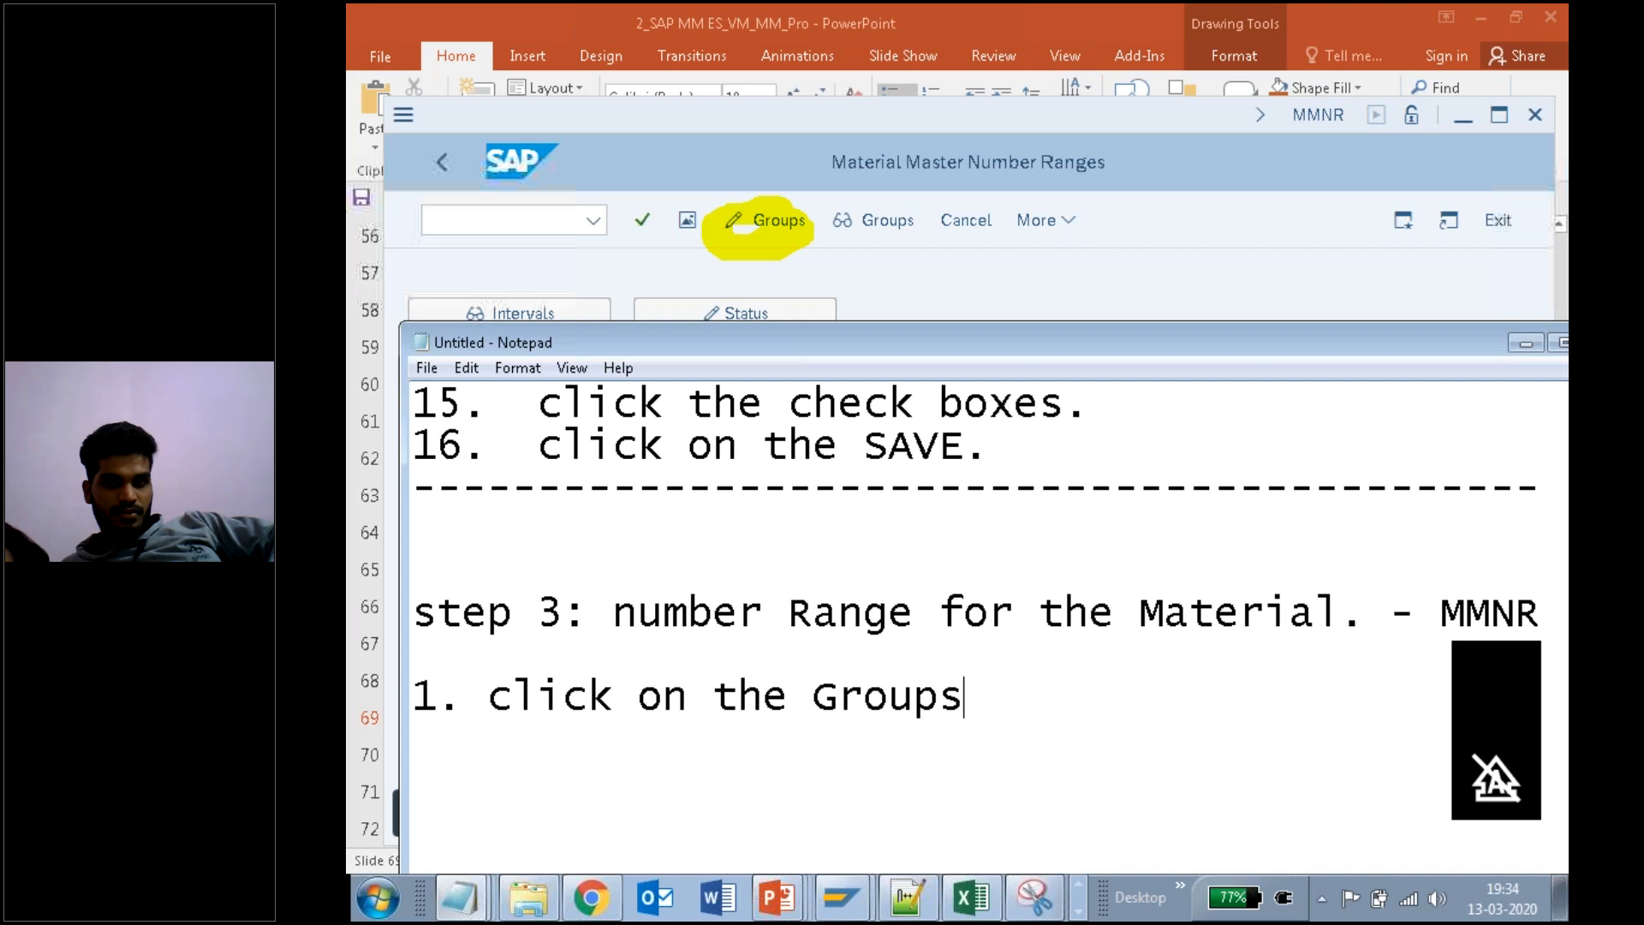
{"action": "type", "text": "."}
{"action": "key", "text": "Return"}
{"action": "type", "text": "2."}
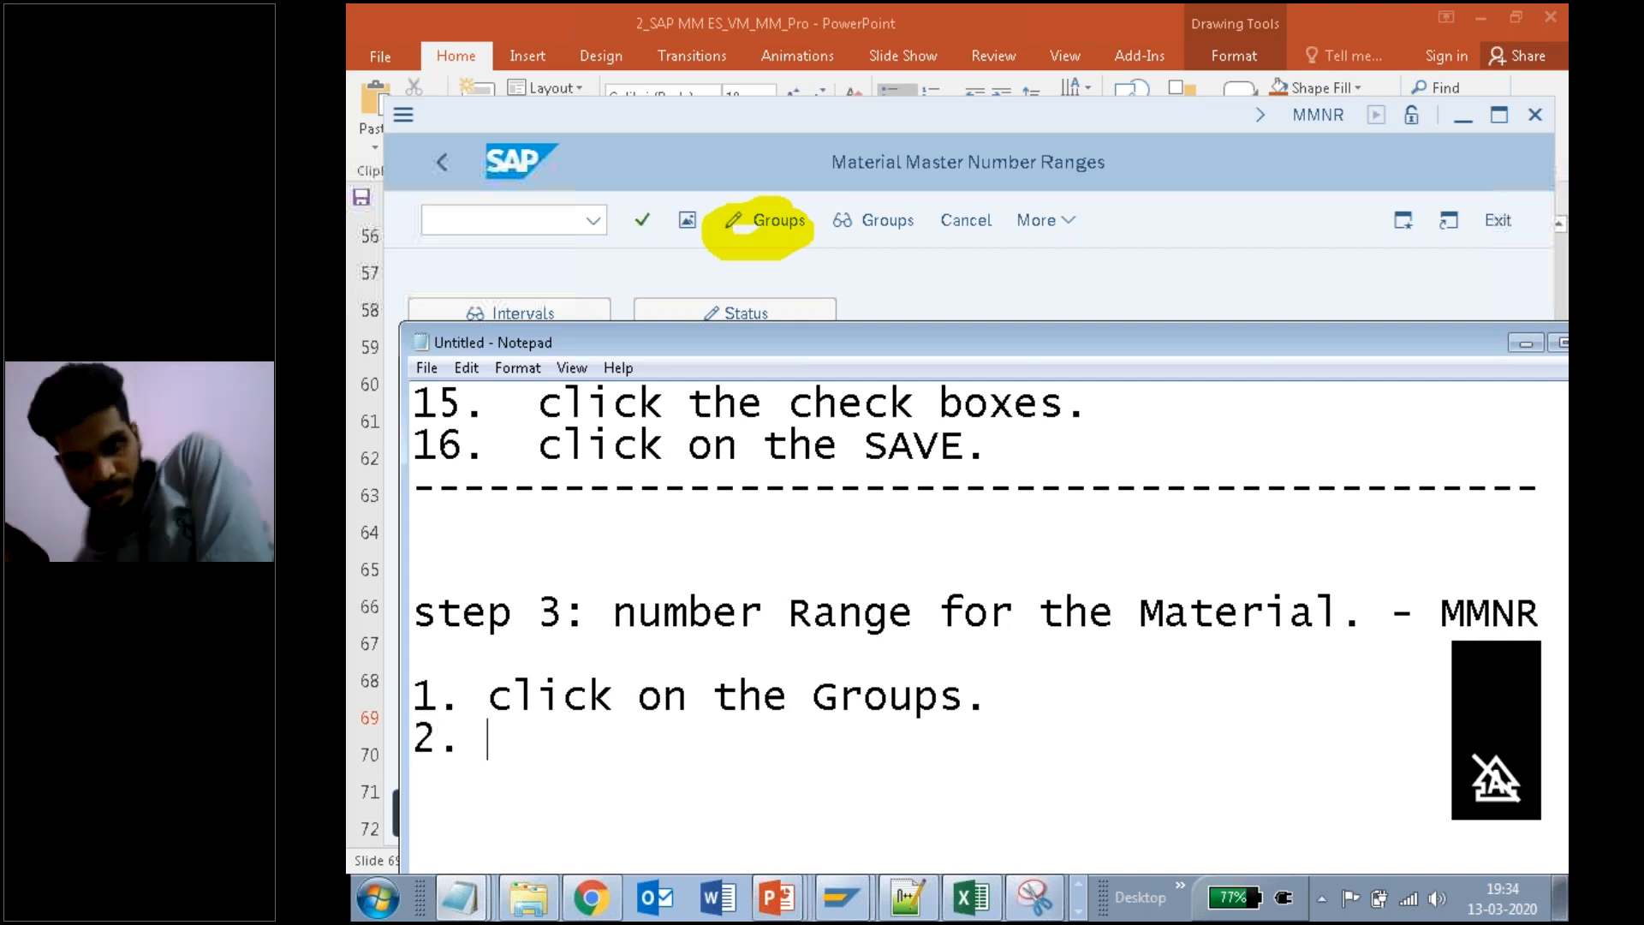
Step: In SAP, open the material master number range groups for maintenance and look up the command for inserting a group
{"action": "left_click", "coordinate": [993, 279]}
{"action": "left_click", "coordinate": [743, 219]}
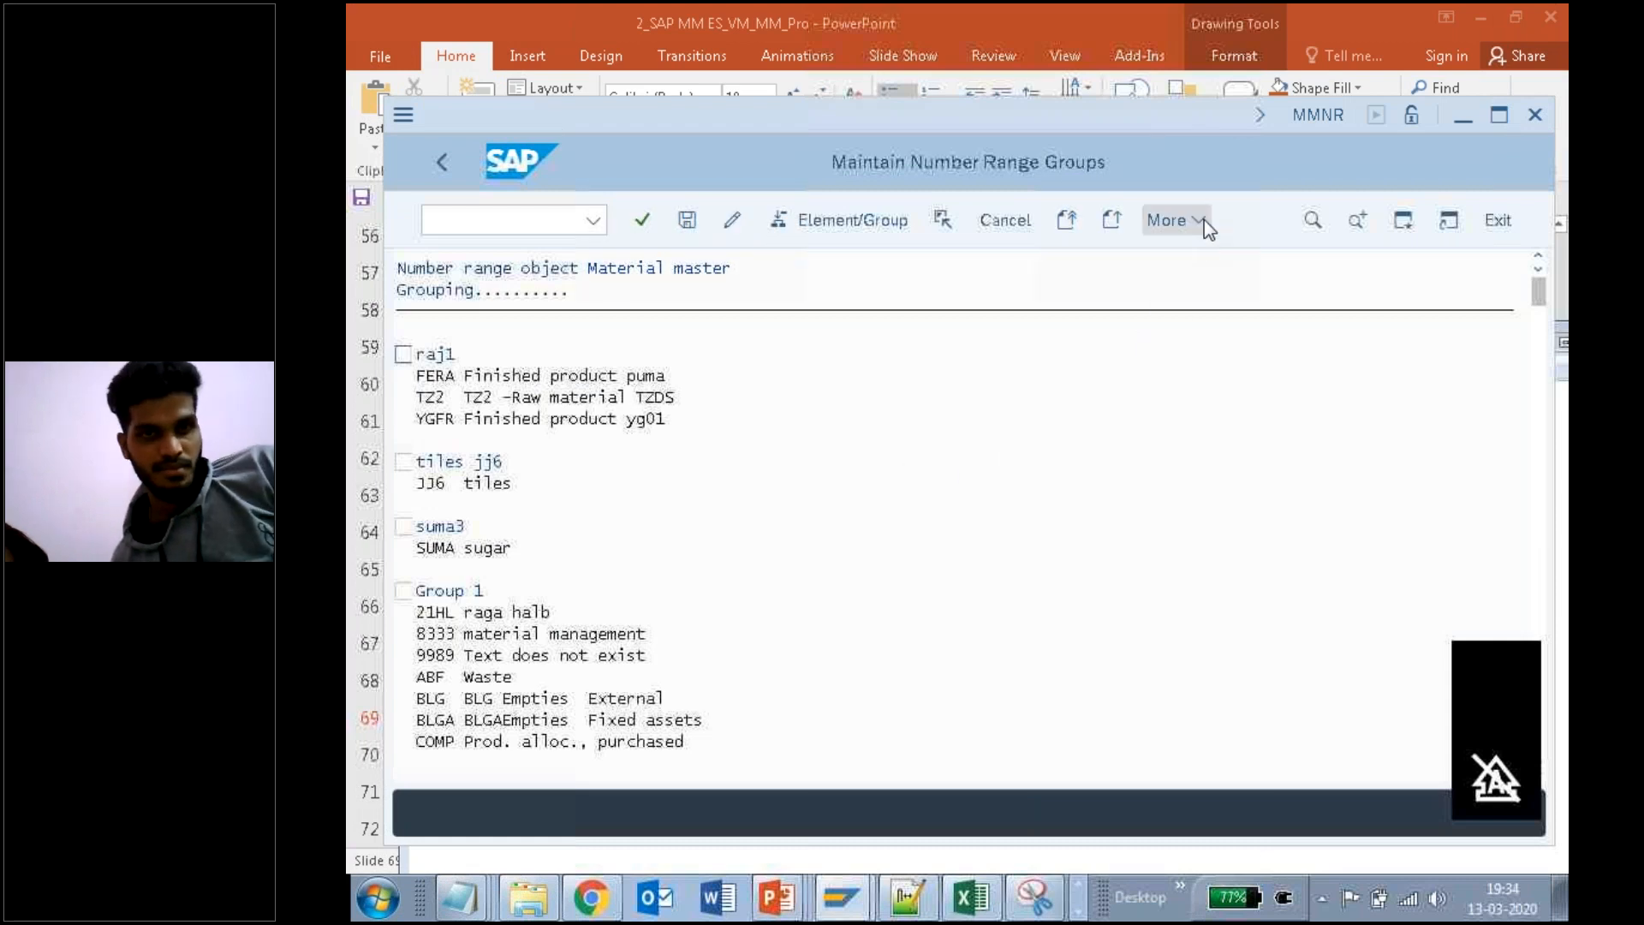
{"action": "left_click", "coordinate": [1204, 219]}
{"action": "mouse_move", "coordinate": [1207, 456]}
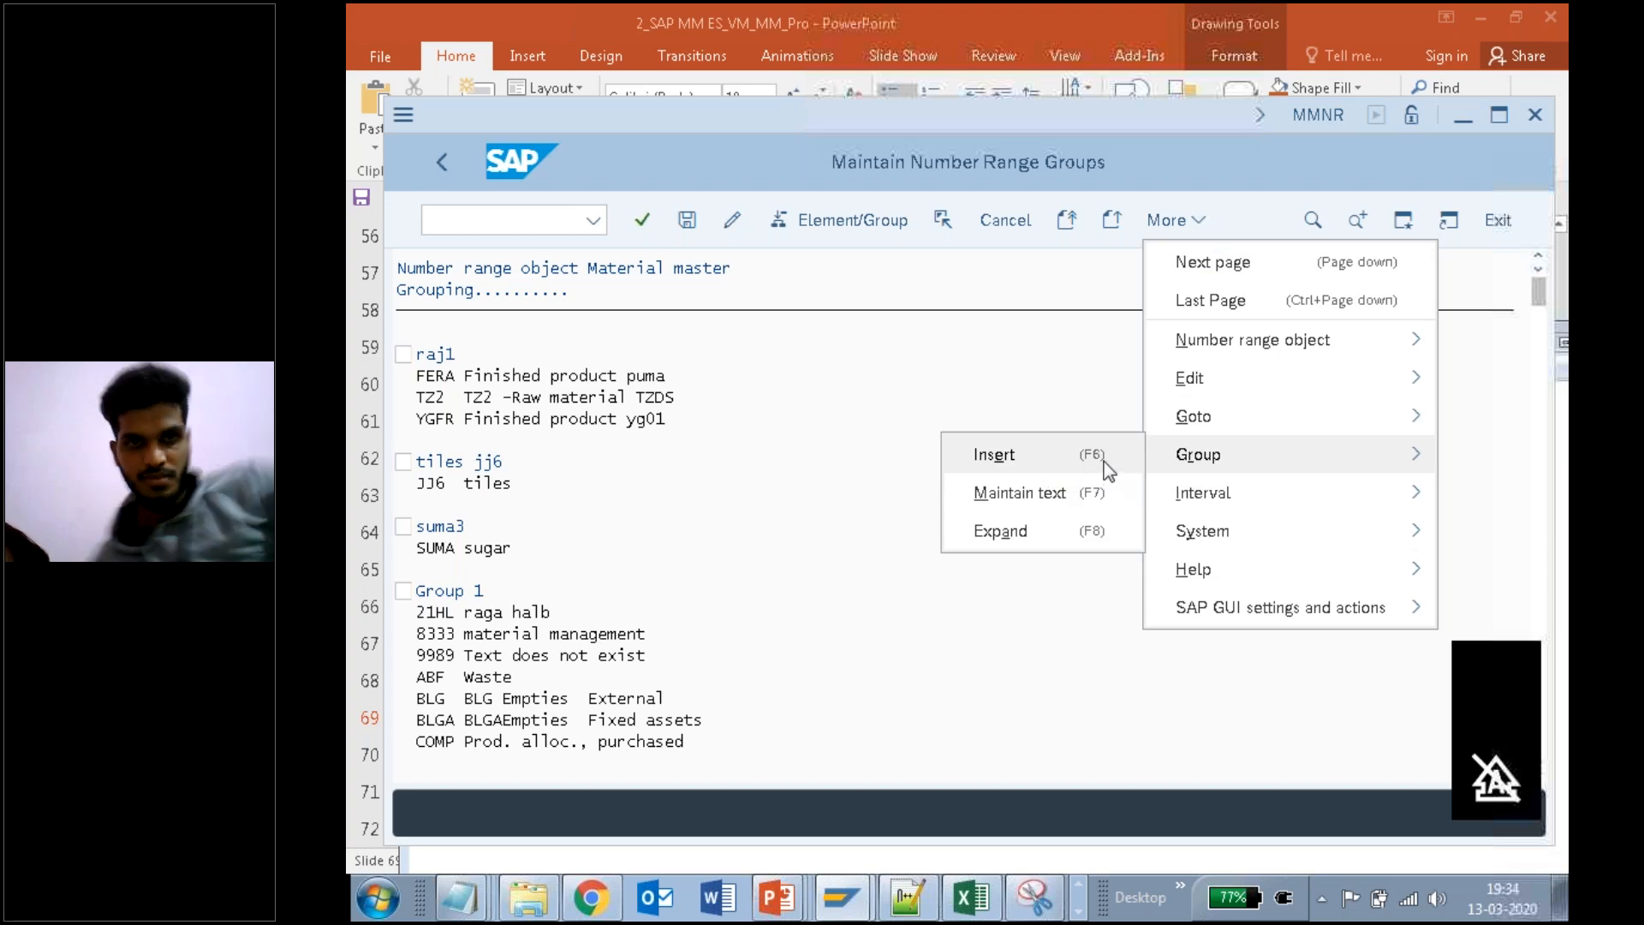
{"action": "left_click", "coordinate": [879, 464]}
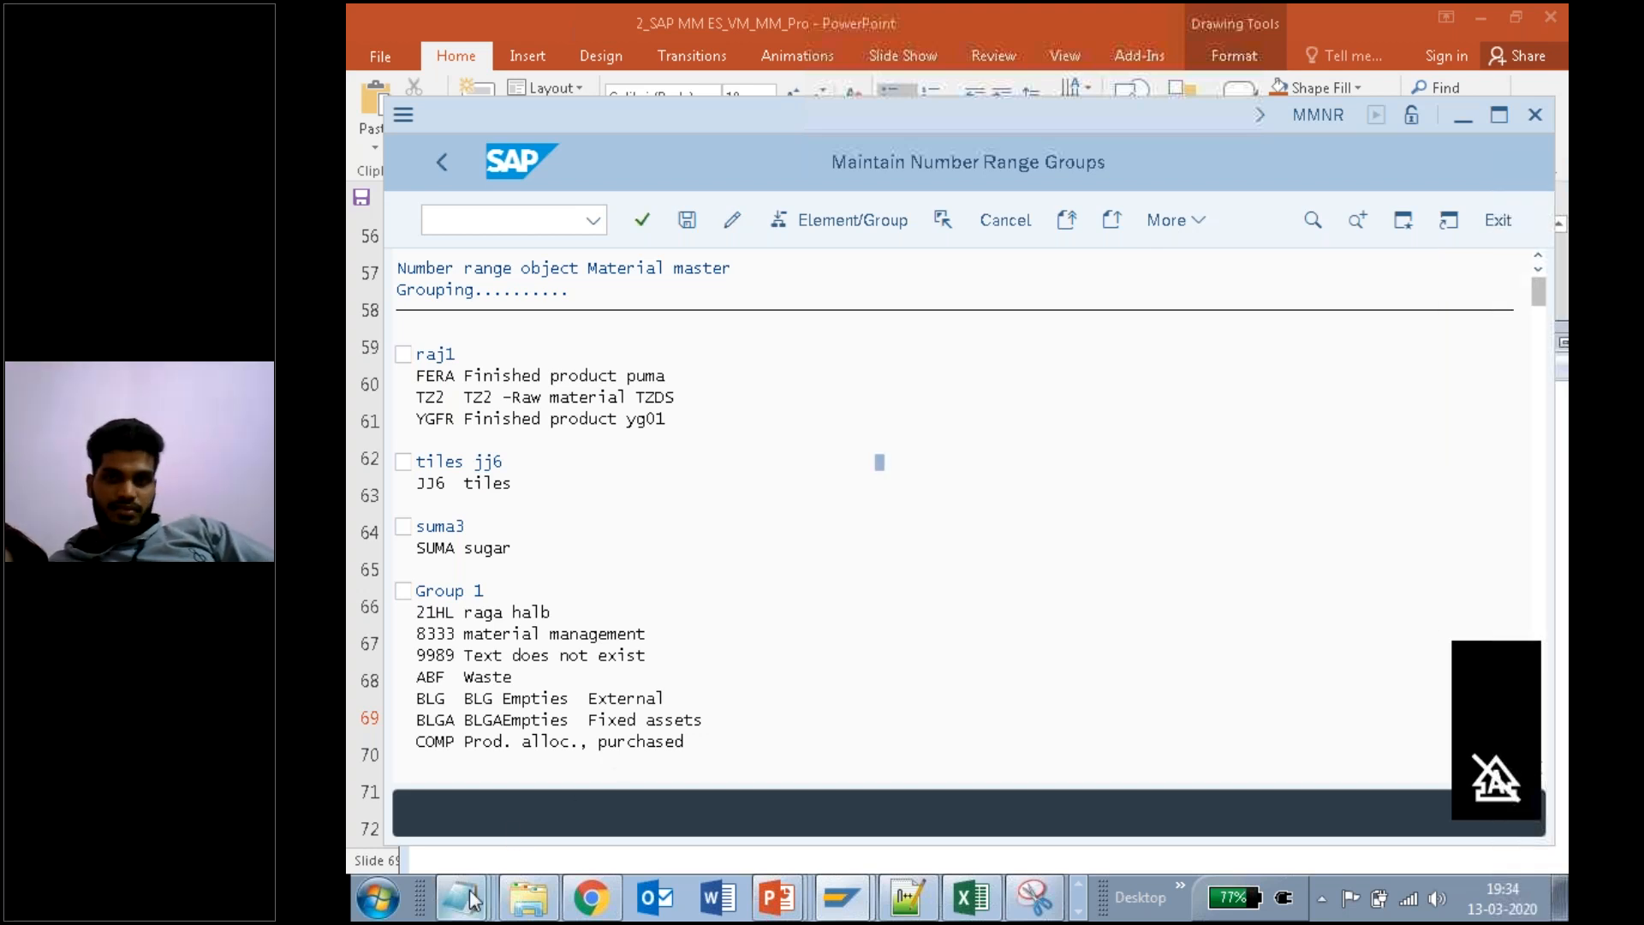
Step: In the Notepad notes, complete line 2 with "Go to More > Group >Intert or press F6" and start line 3
{"action": "mouse_move", "coordinate": [460, 897]}
{"action": "left_click", "coordinate": [472, 835]}
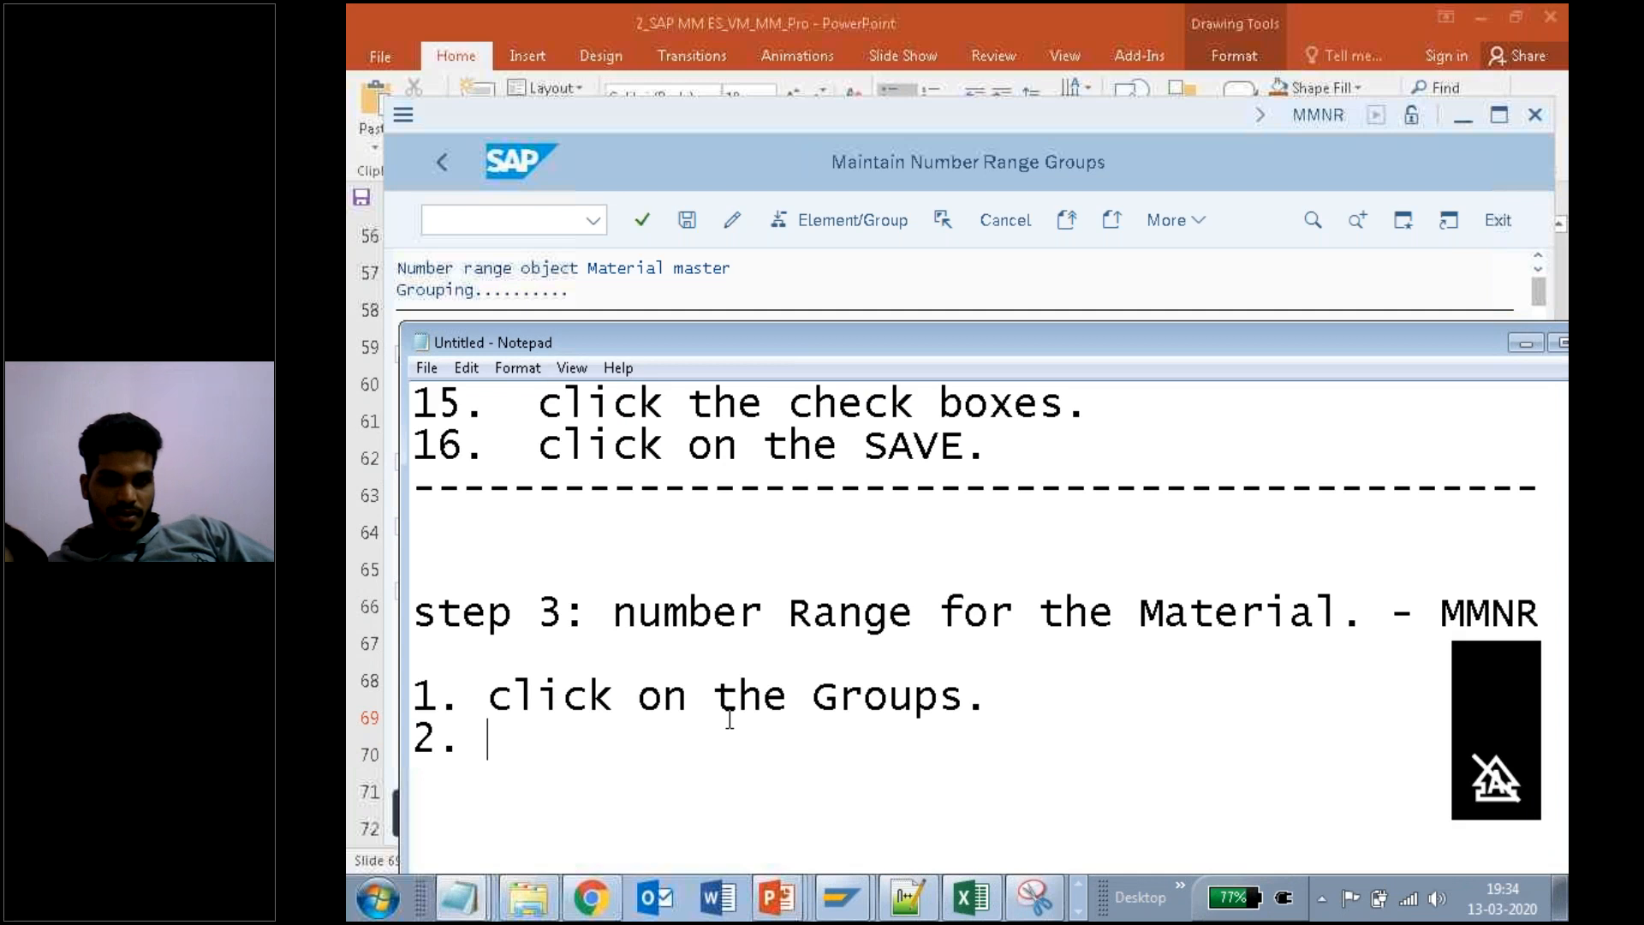
{"action": "type", "text": "Go to"}
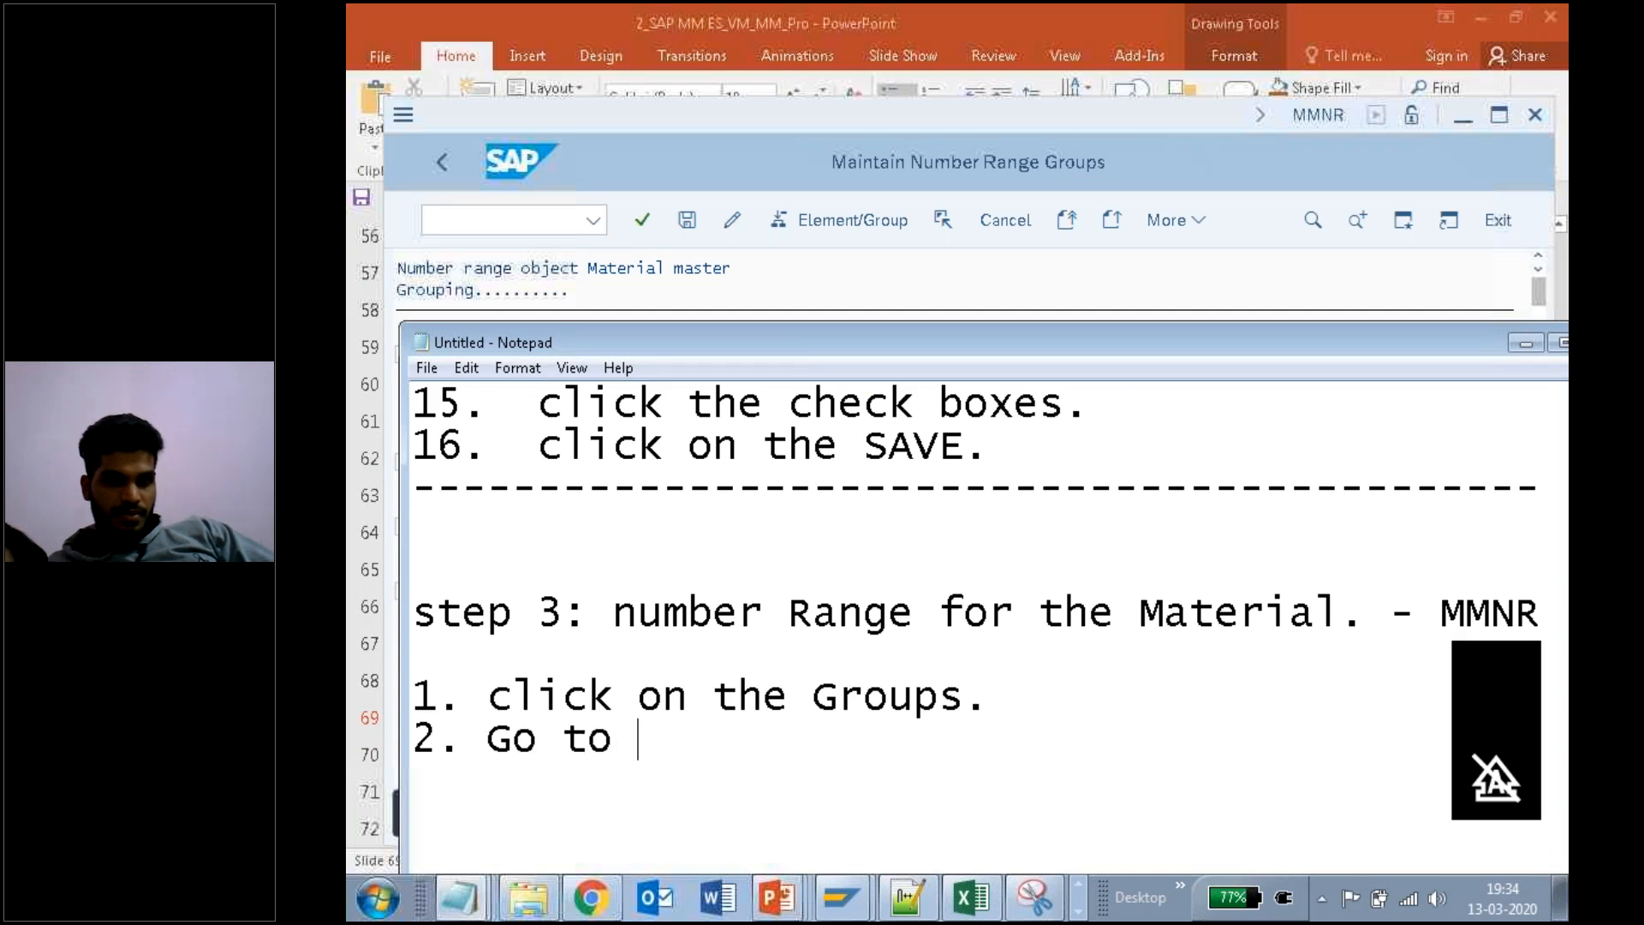
{"action": "type", "text": " More > "}
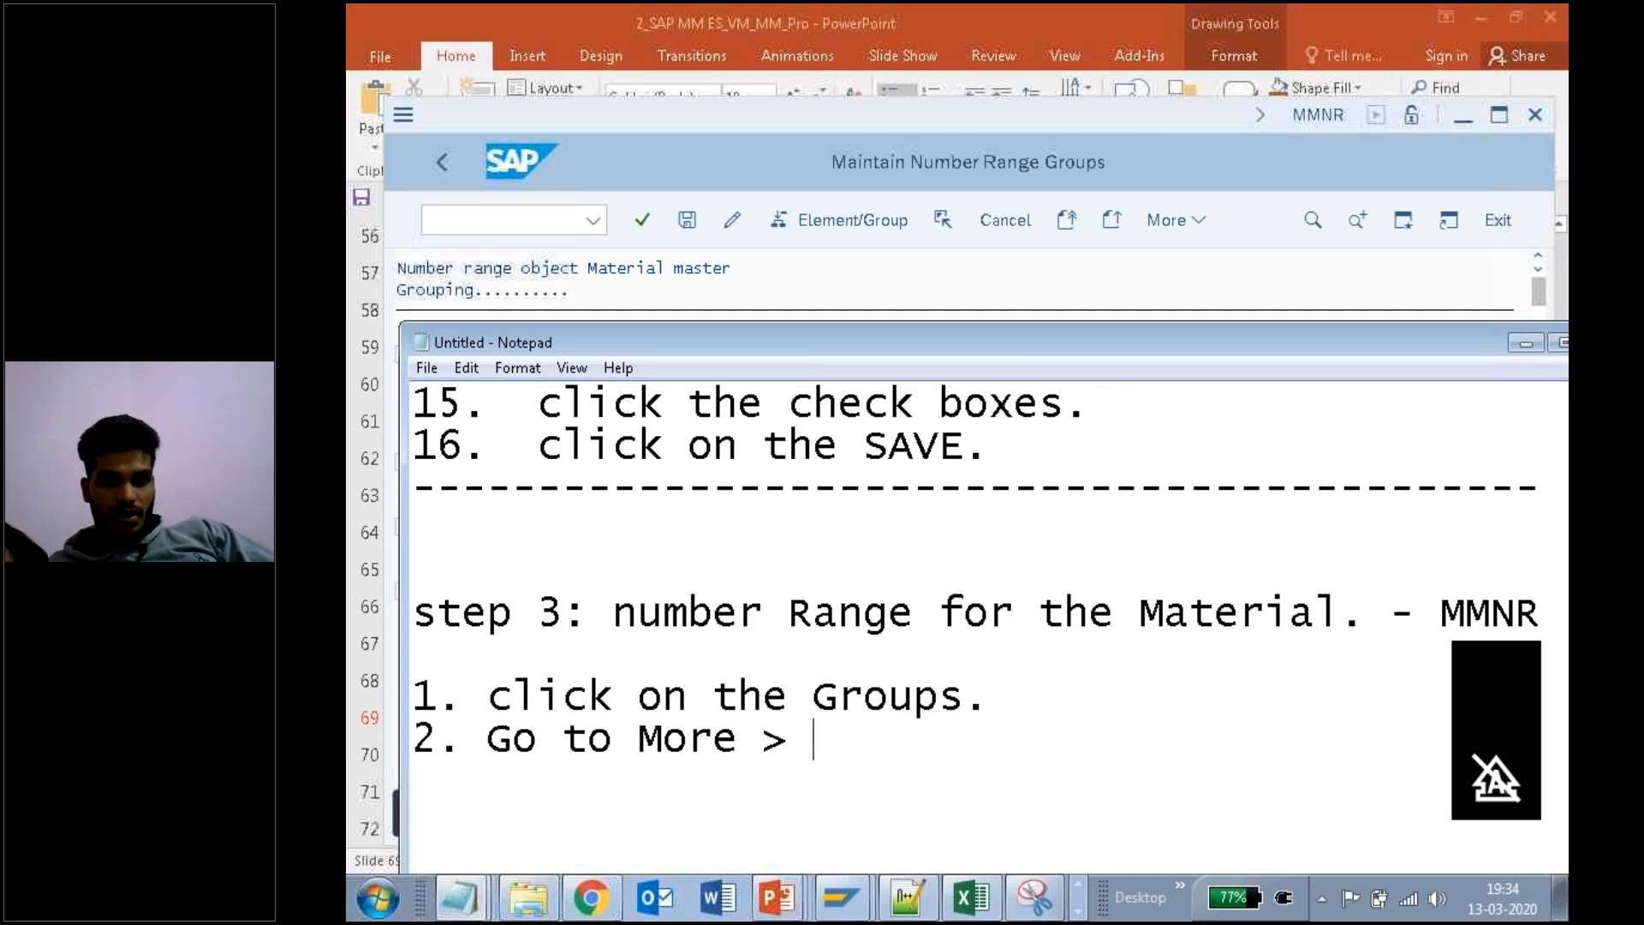
{"action": "type", "text": "Group >Inter"}
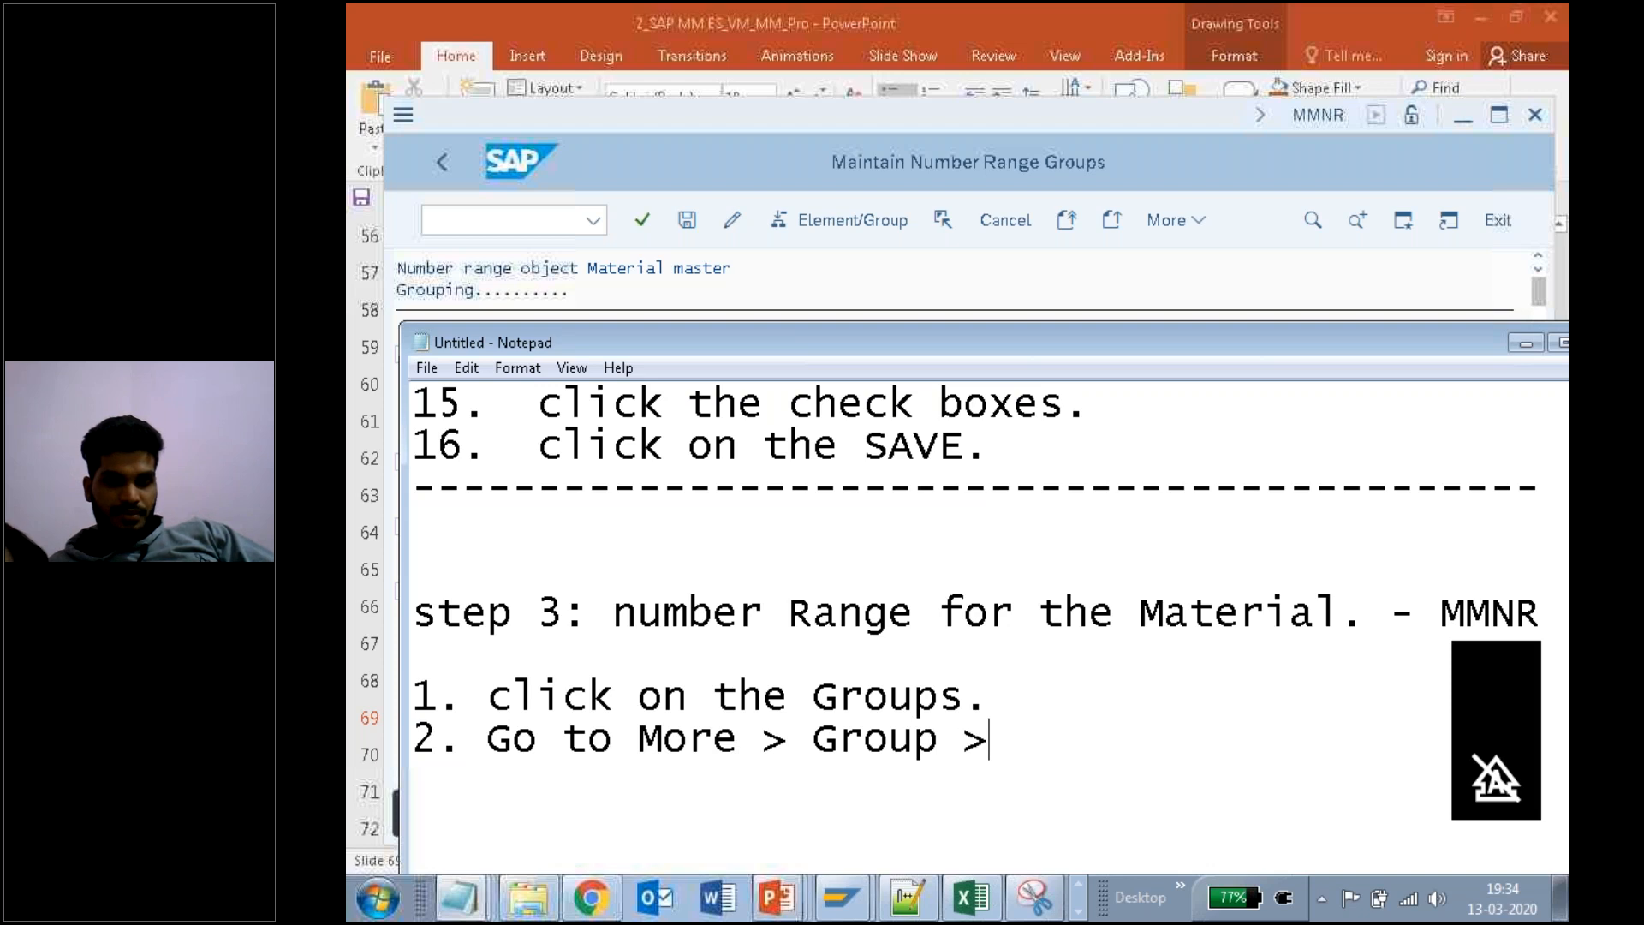
{"action": "key", "text": "BackSpace"}
{"action": "key", "text": "BackSpace"}
{"action": "type", "text": "ster"}
{"action": "key", "text": "BackSpace"}
{"action": "key", "text": "BackSpace"}
{"action": "key", "text": "BackSpace"}
{"action": "key", "text": "BackSpace"}
{"action": "type", "text": "ert"}
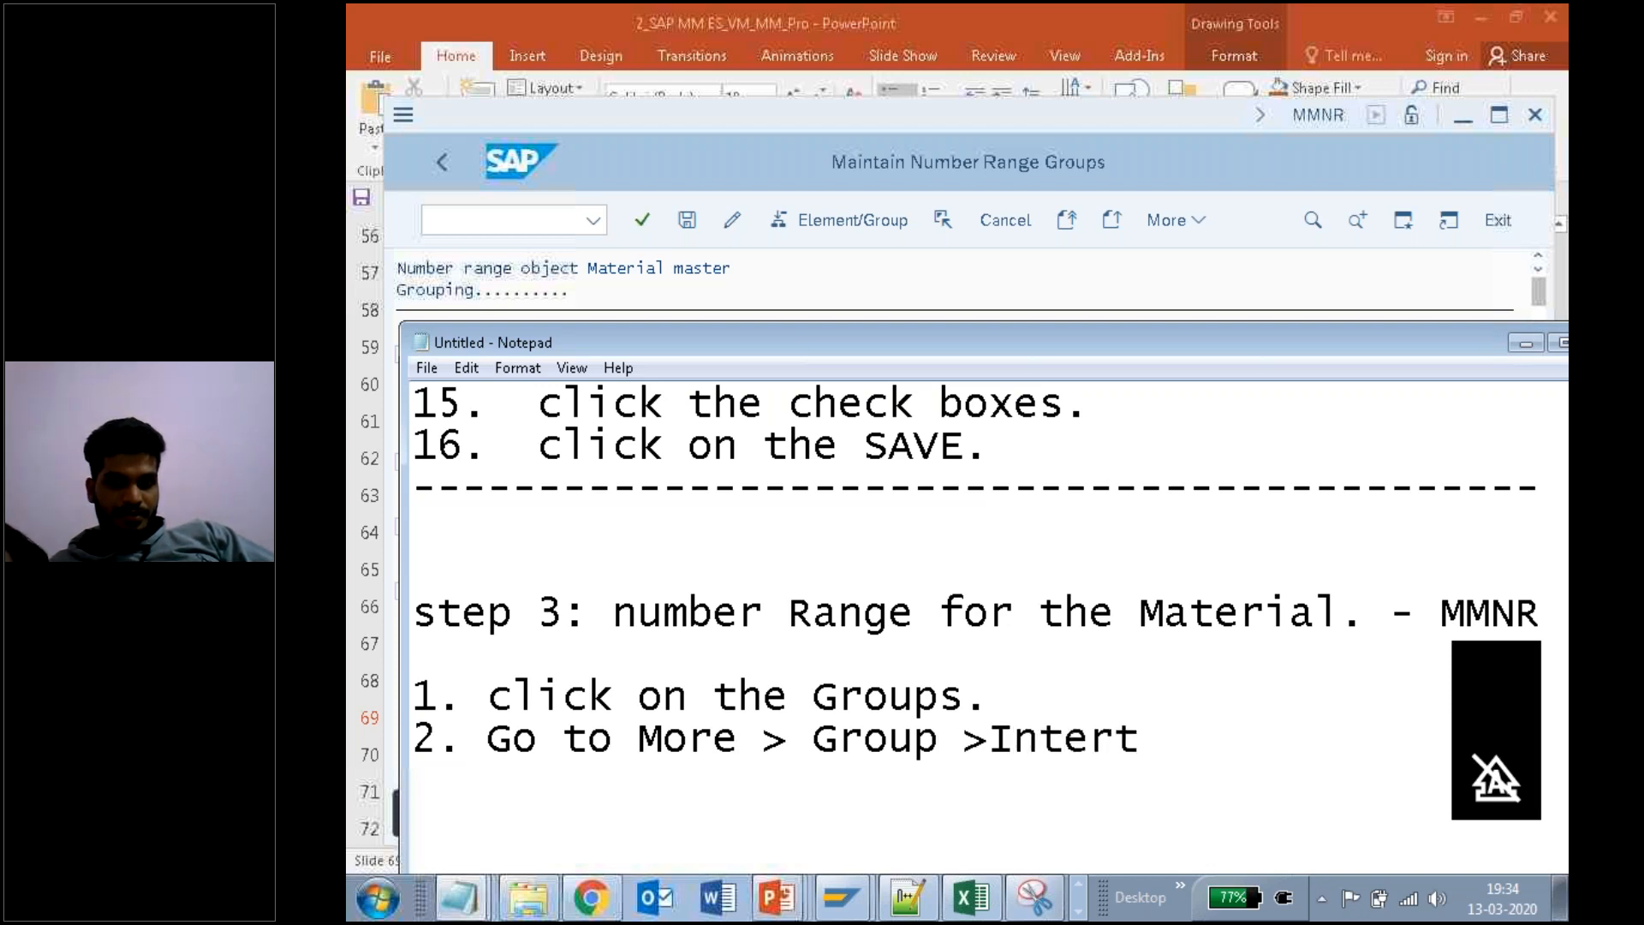
{"action": "type", "text": "  or pre"}
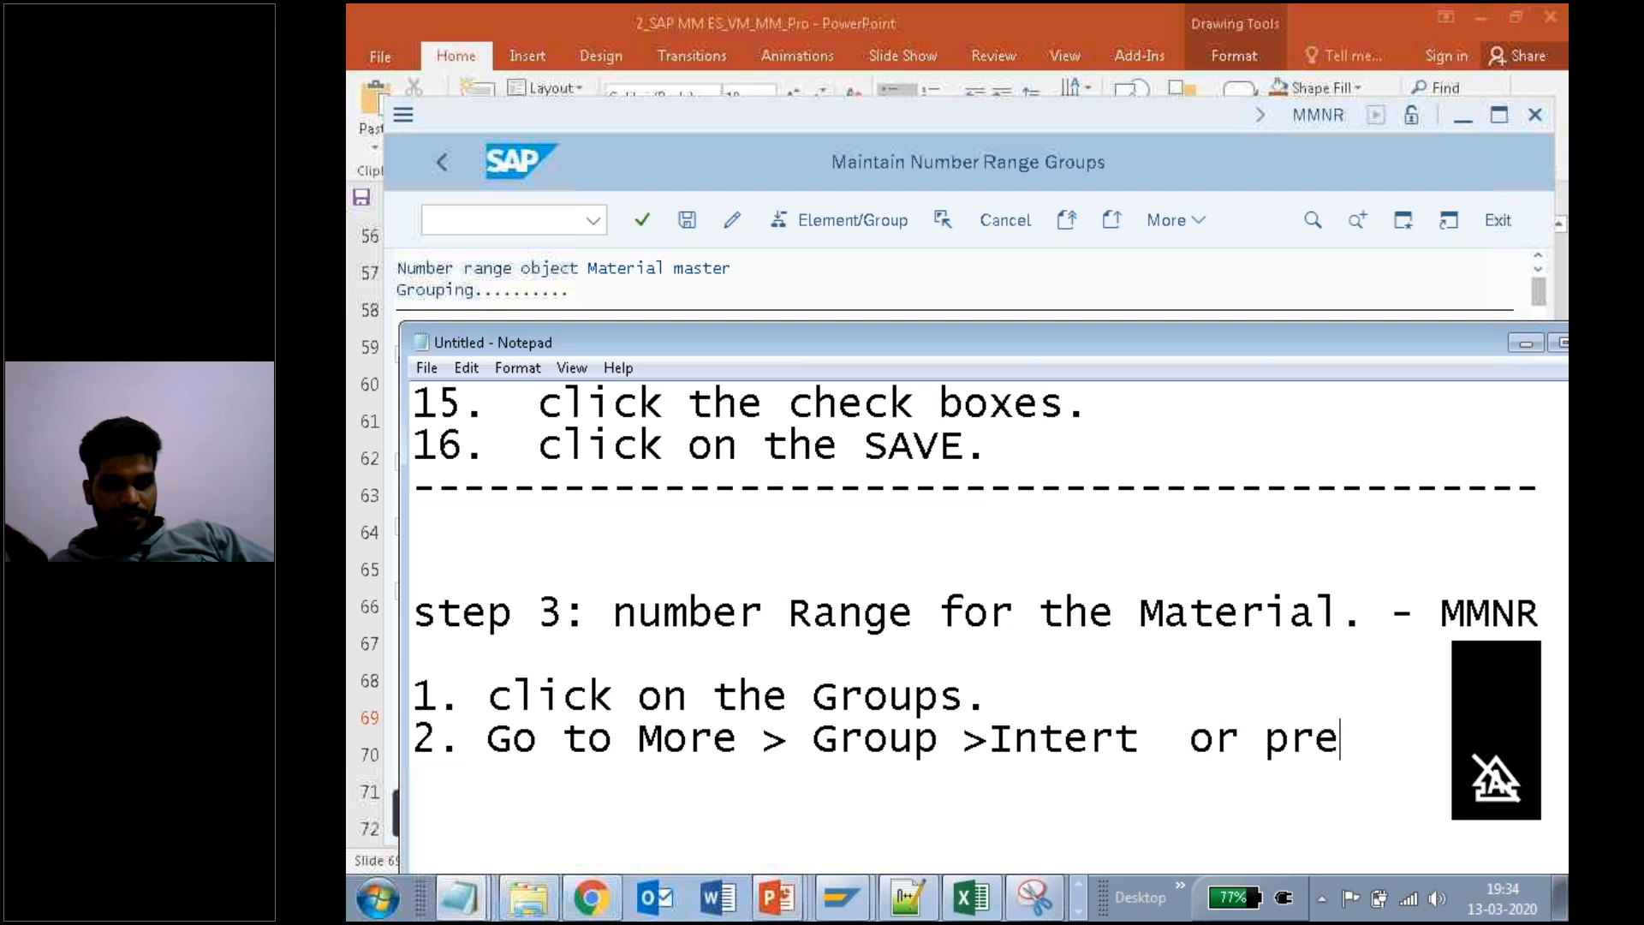
{"action": "type", "text": "ss F6"}
{"action": "key", "text": "Return"}
{"action": "type", "text": "3."}
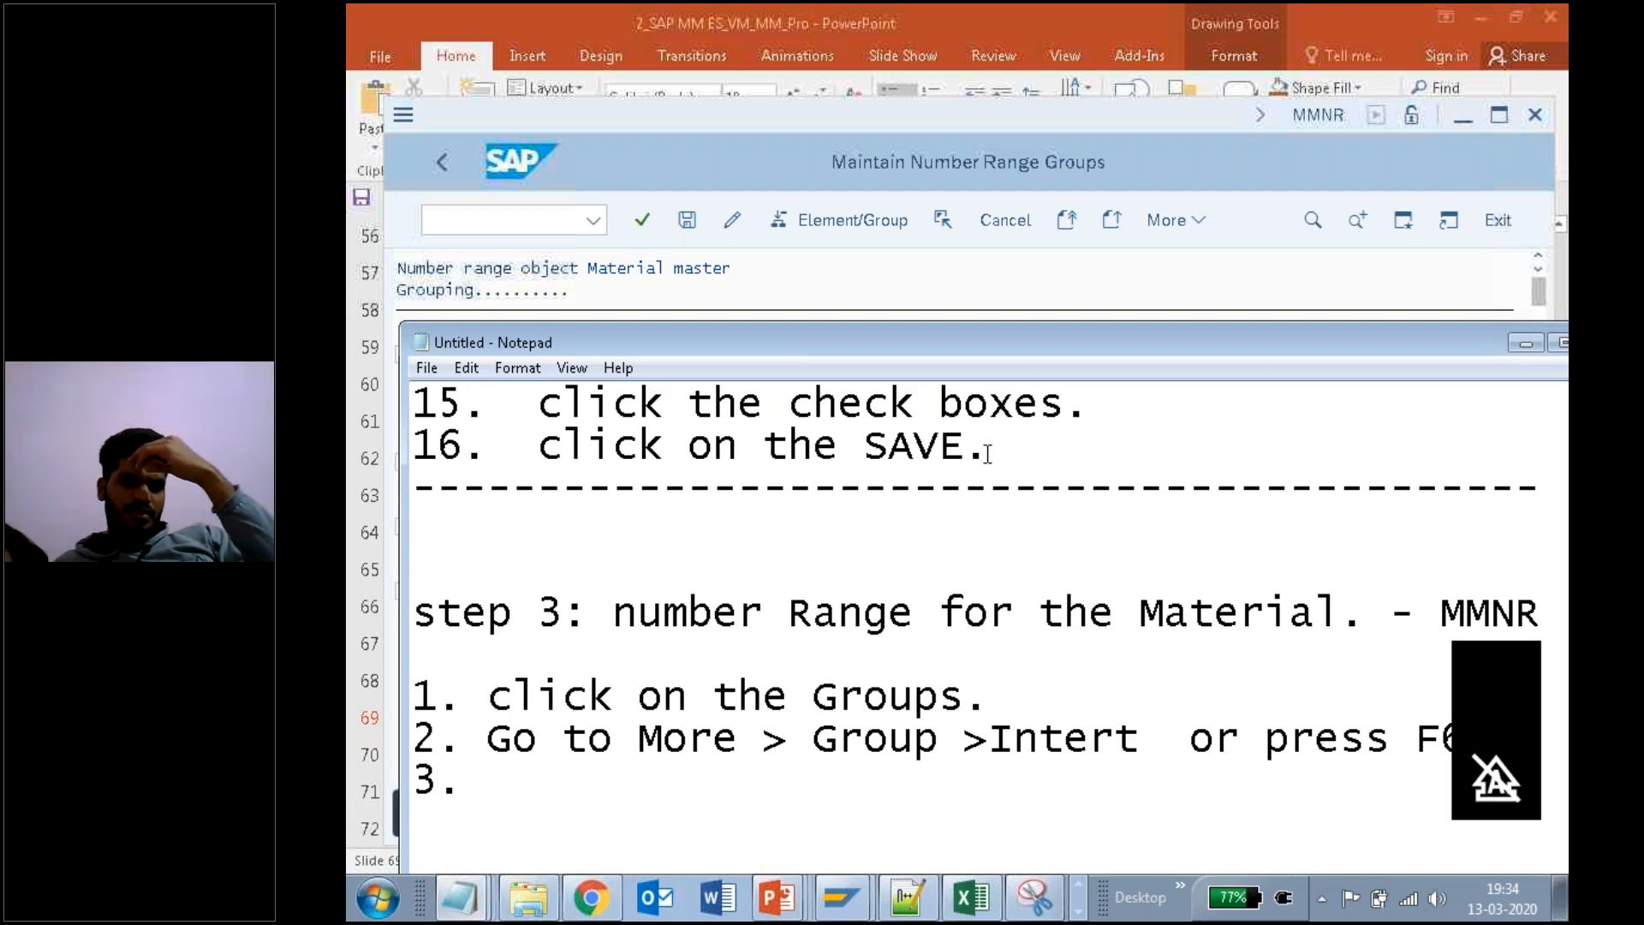
Step: In SAP, start inserting a new group on the Maintain Number Range Groups screen
{"action": "left_click", "coordinate": [1026, 296]}
{"action": "left_click", "coordinate": [1194, 221]}
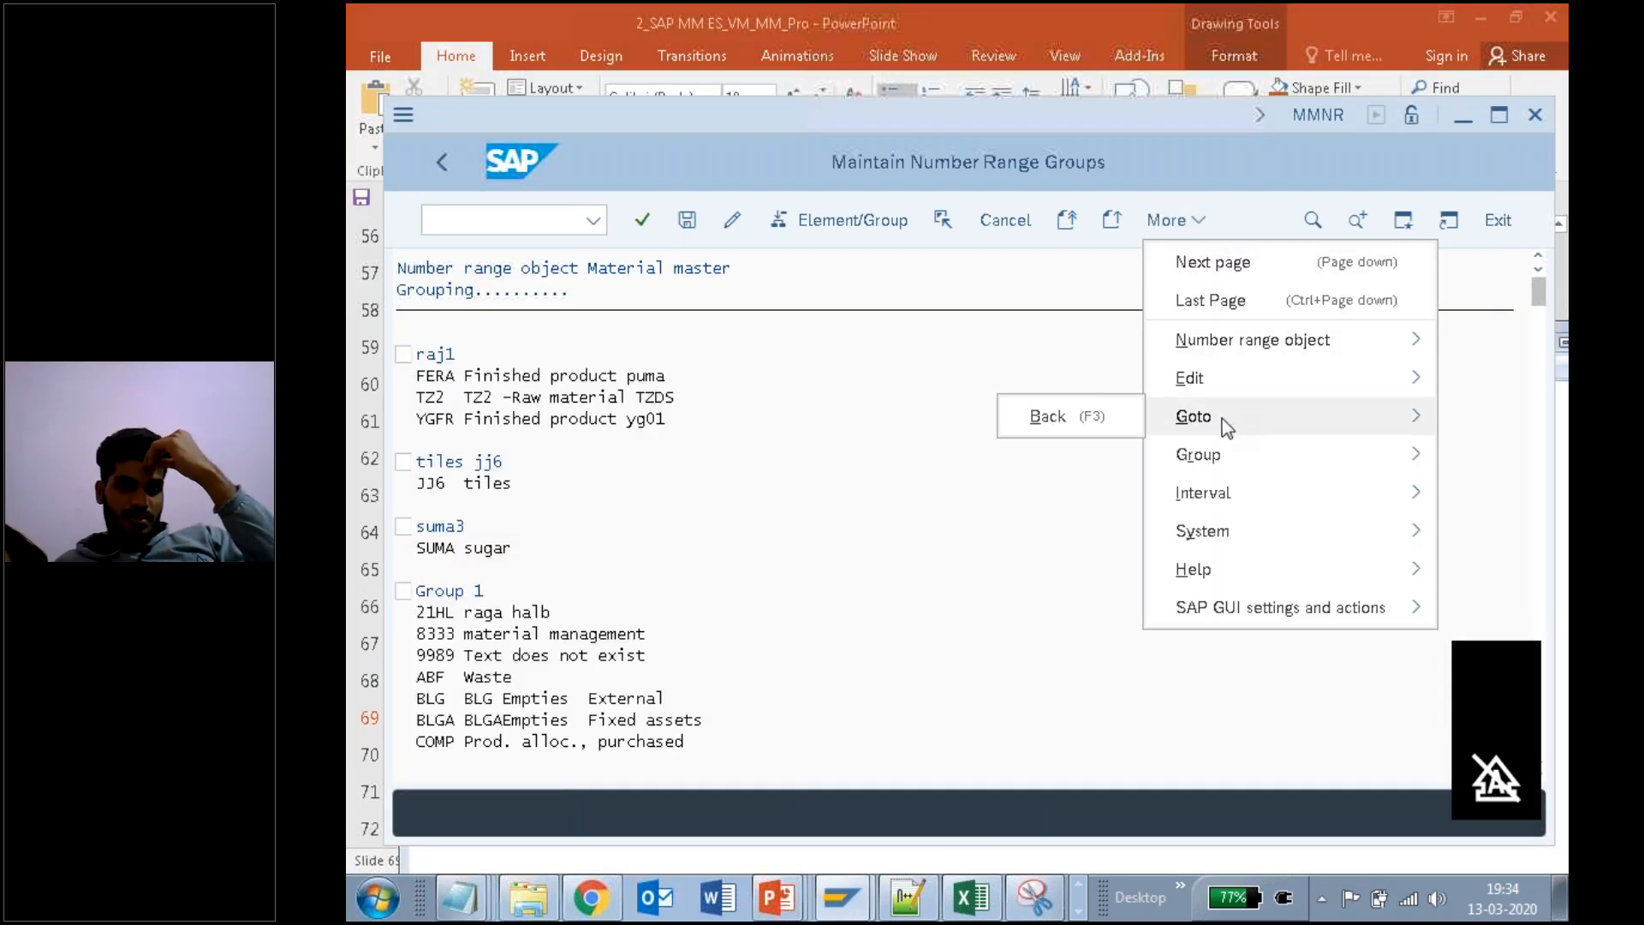
{"action": "mouse_move", "coordinate": [1219, 455]}
{"action": "left_click", "coordinate": [1034, 461]}
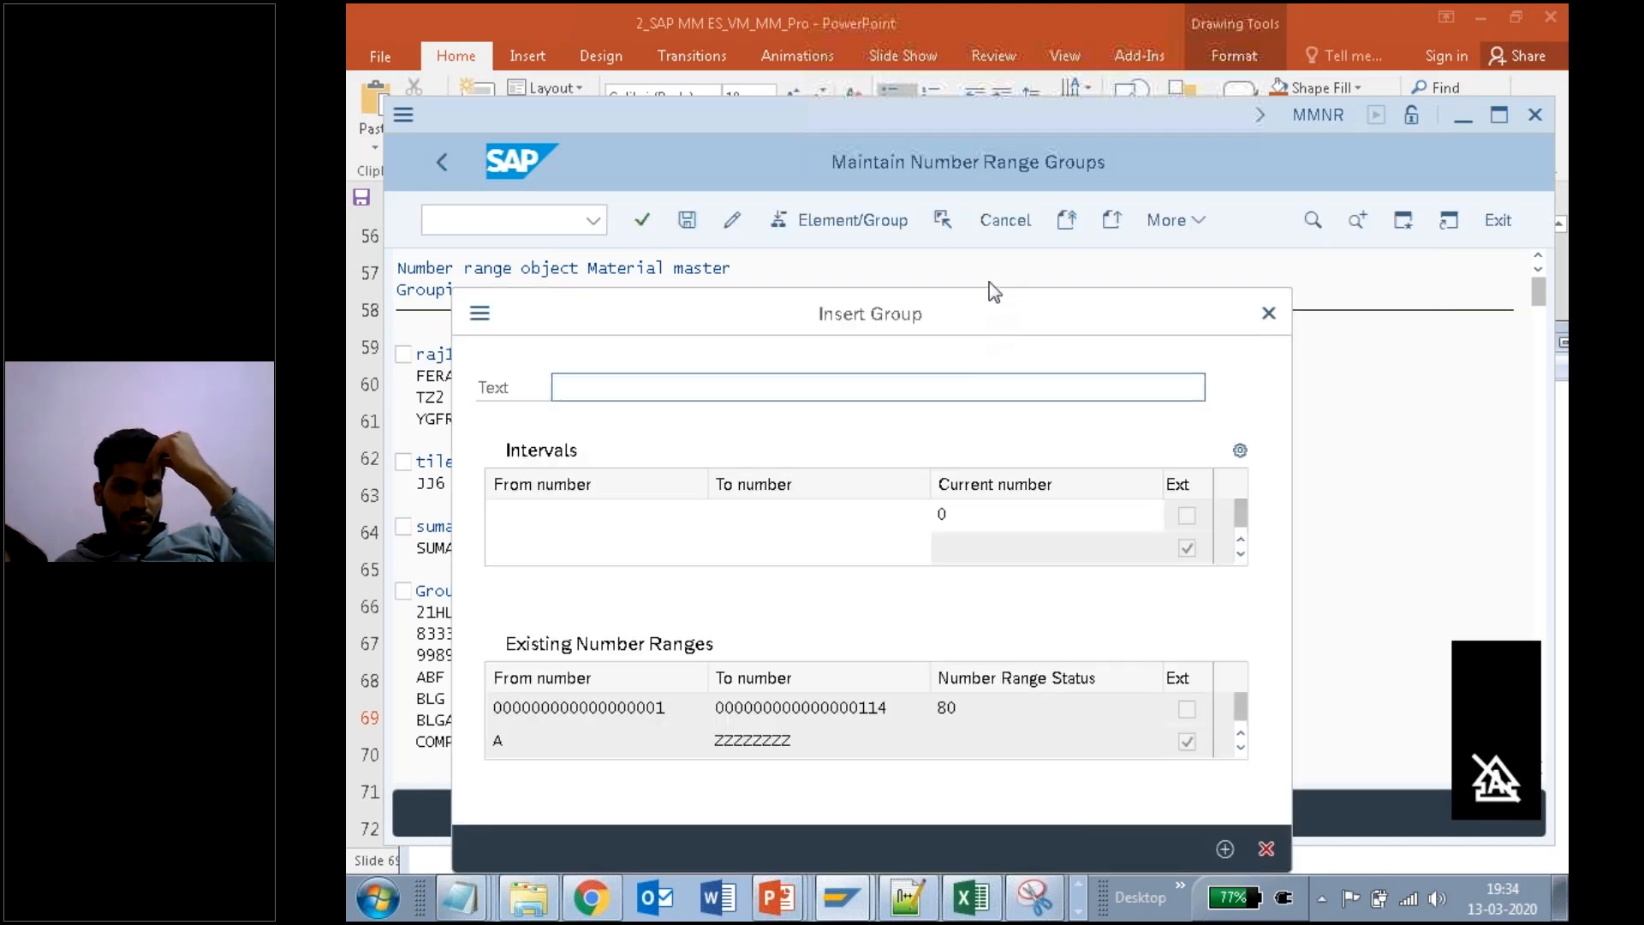
{"action": "mouse_move", "coordinate": [609, 899]}
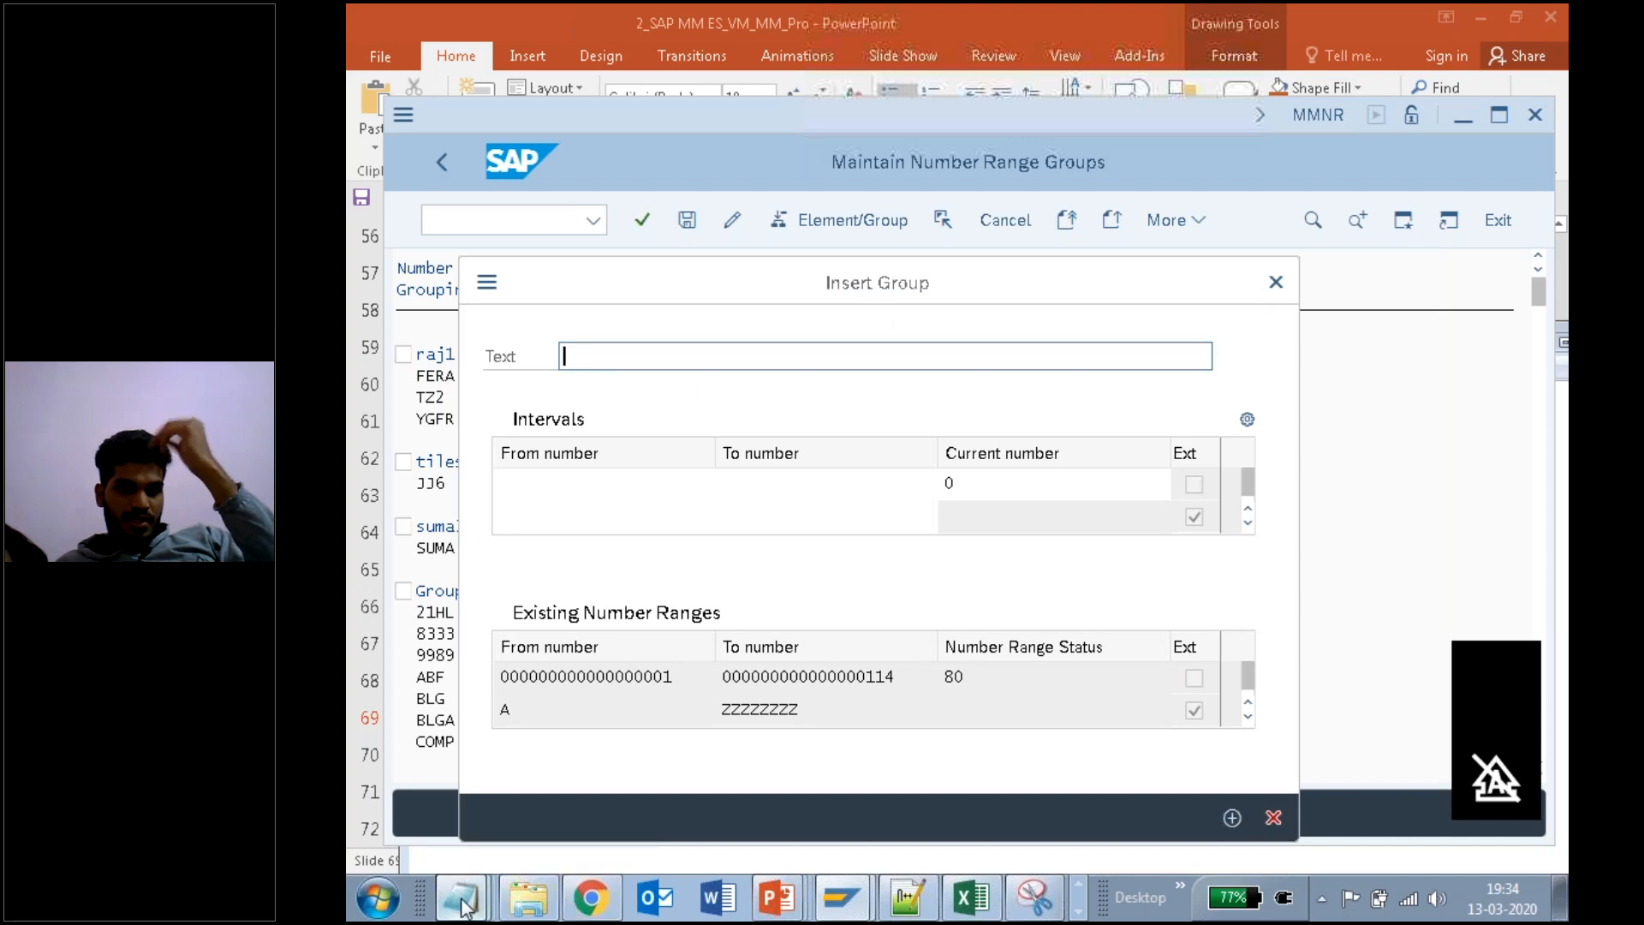
Step: In the Notepad notes, complete line 3 with "inster group name - Tik1 Group"
{"action": "mouse_move", "coordinate": [463, 903]}
{"action": "left_click", "coordinate": [471, 852]}
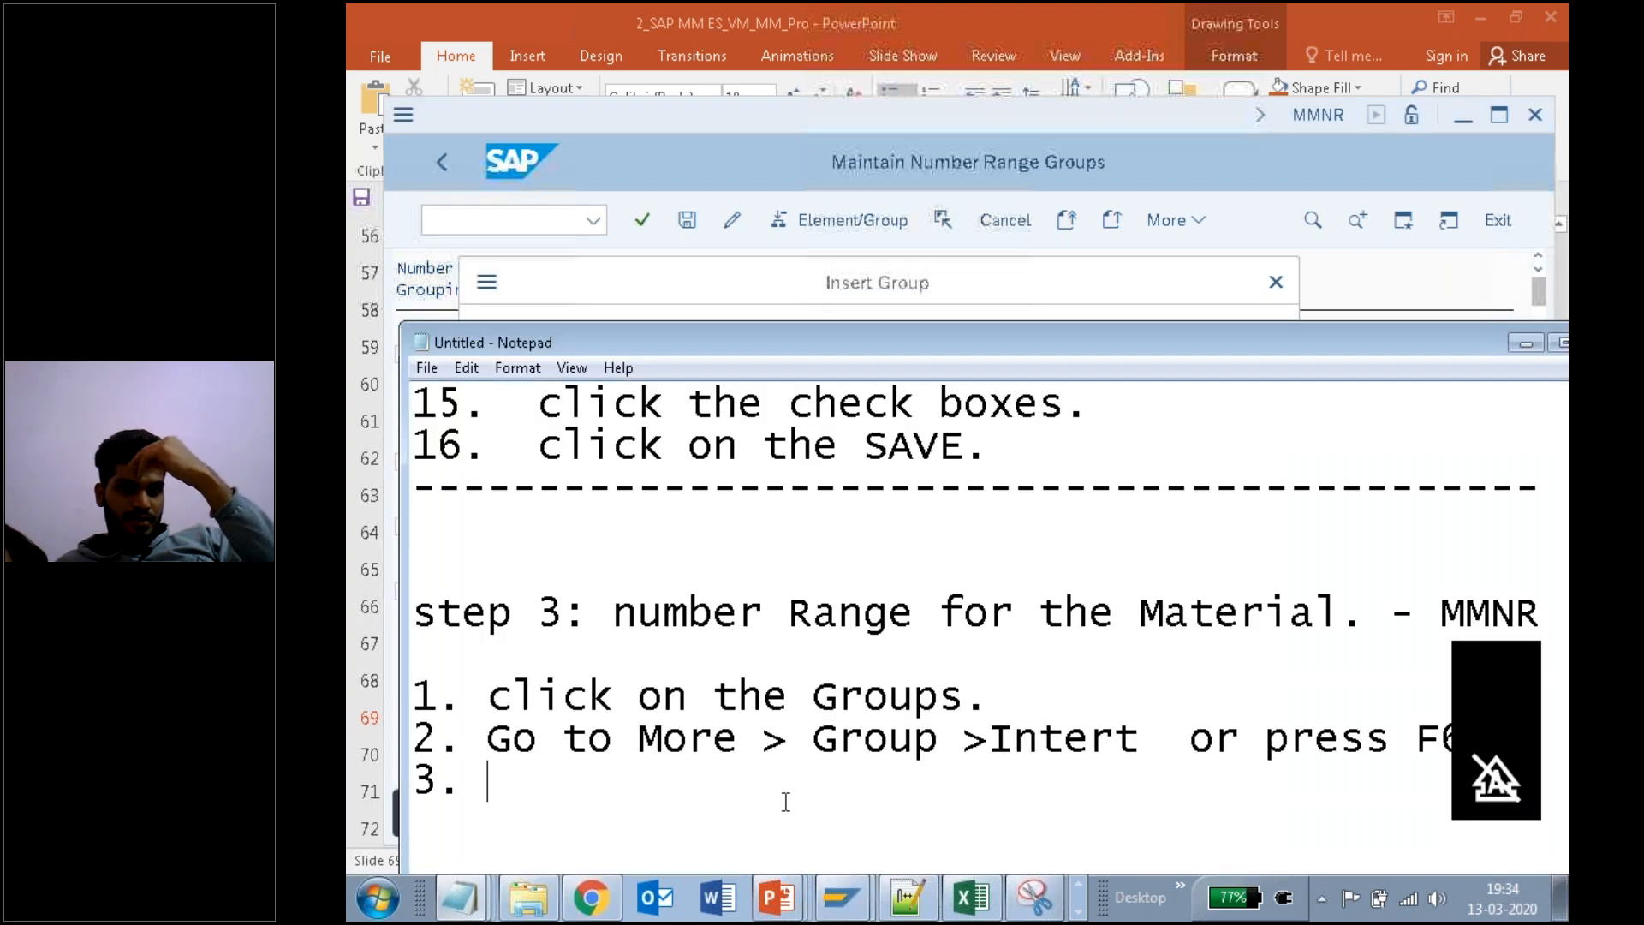
{"action": "type", "text": "inster g"}
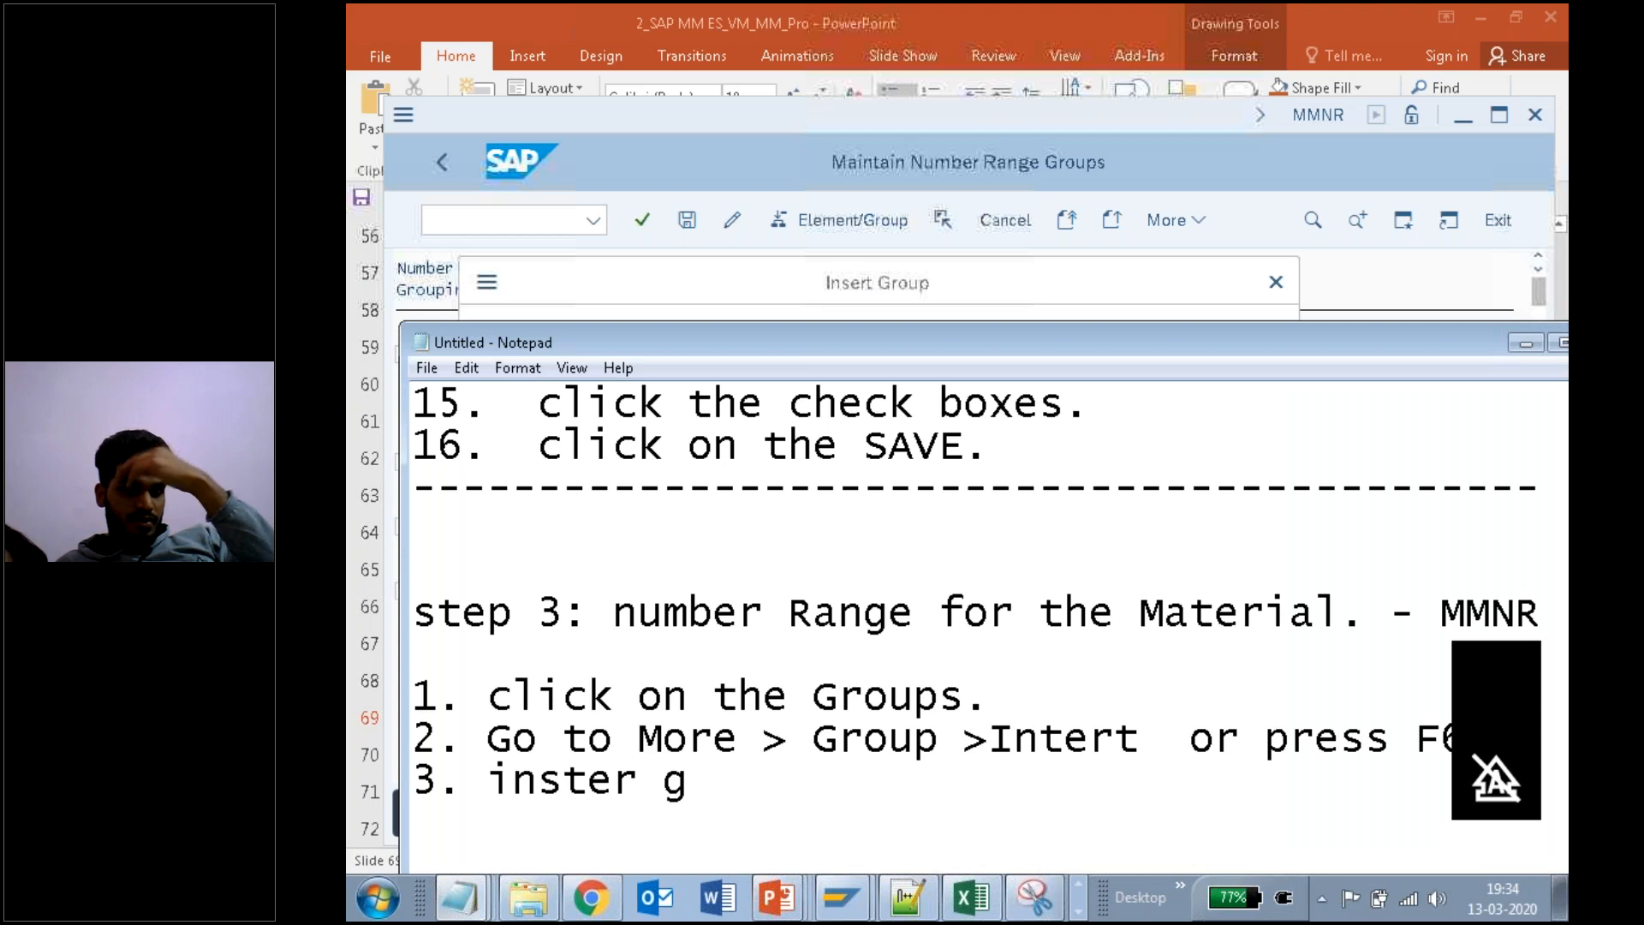
{"action": "type", "text": "roup name "}
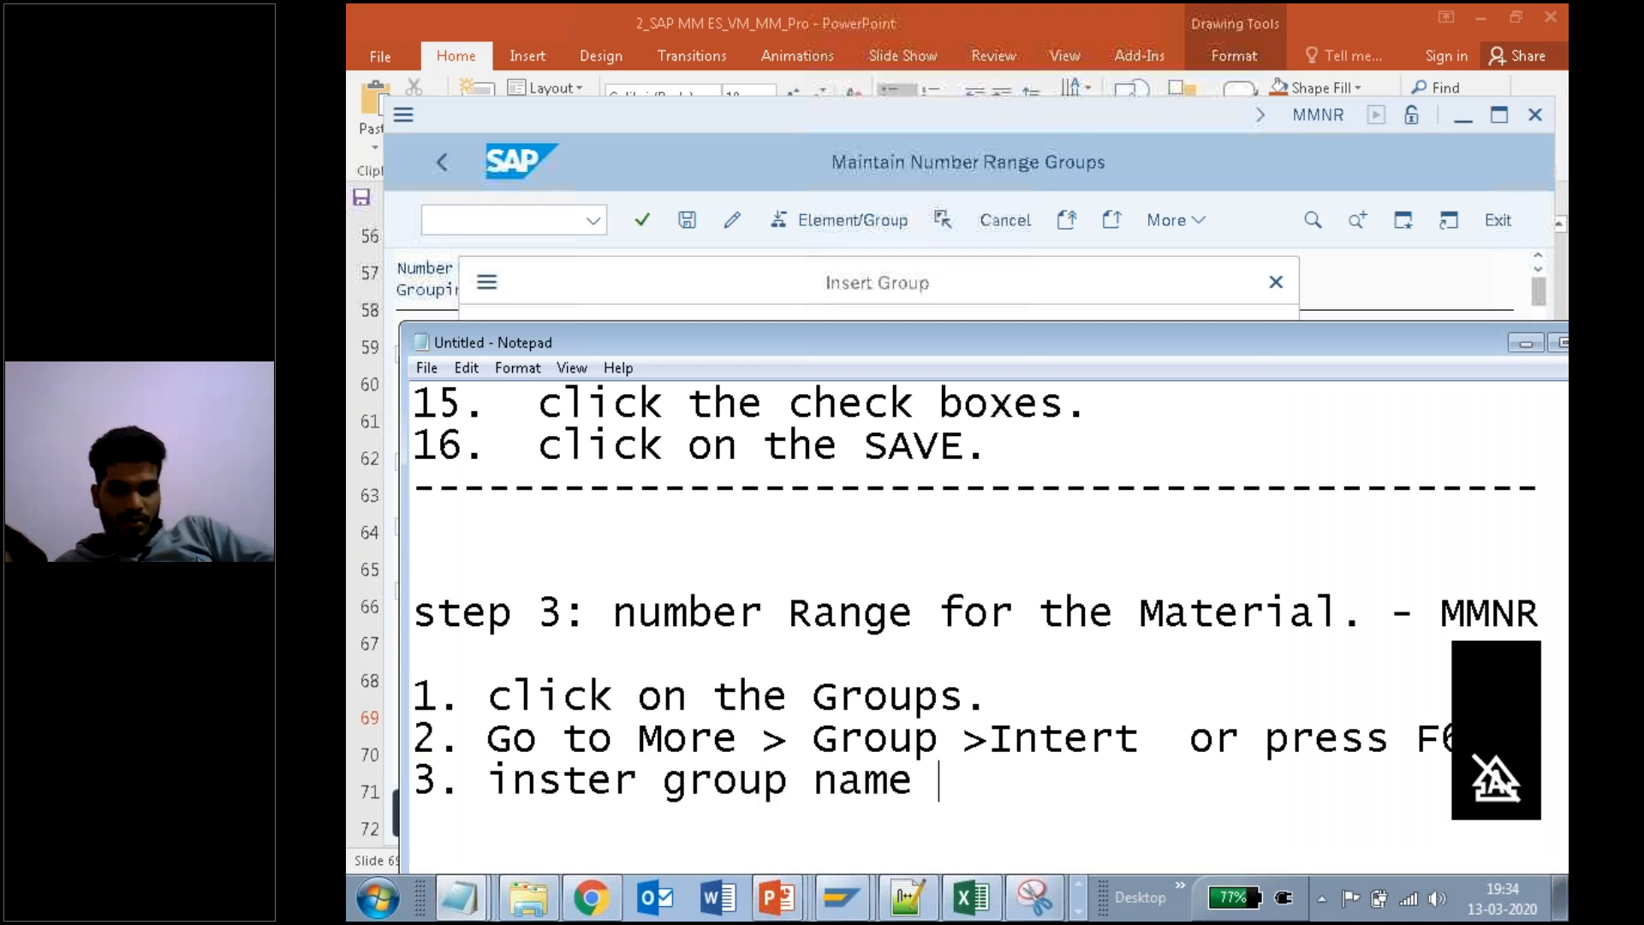
{"action": "type", "text": " -  Tik1"}
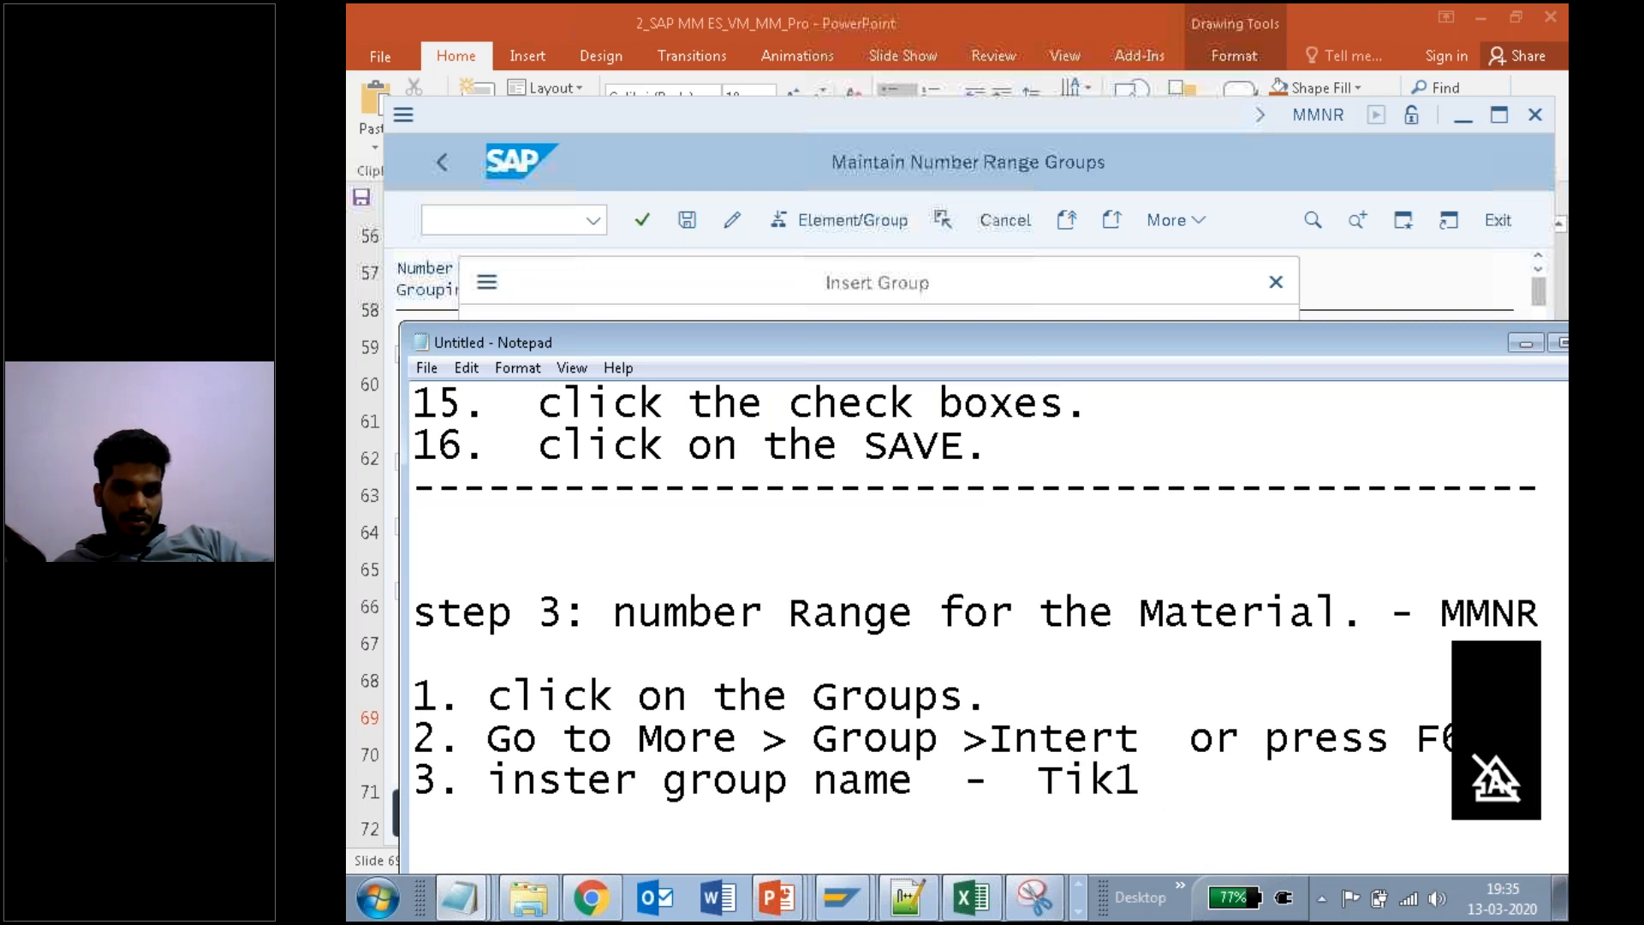
{"action": "type", "text": " Group"}
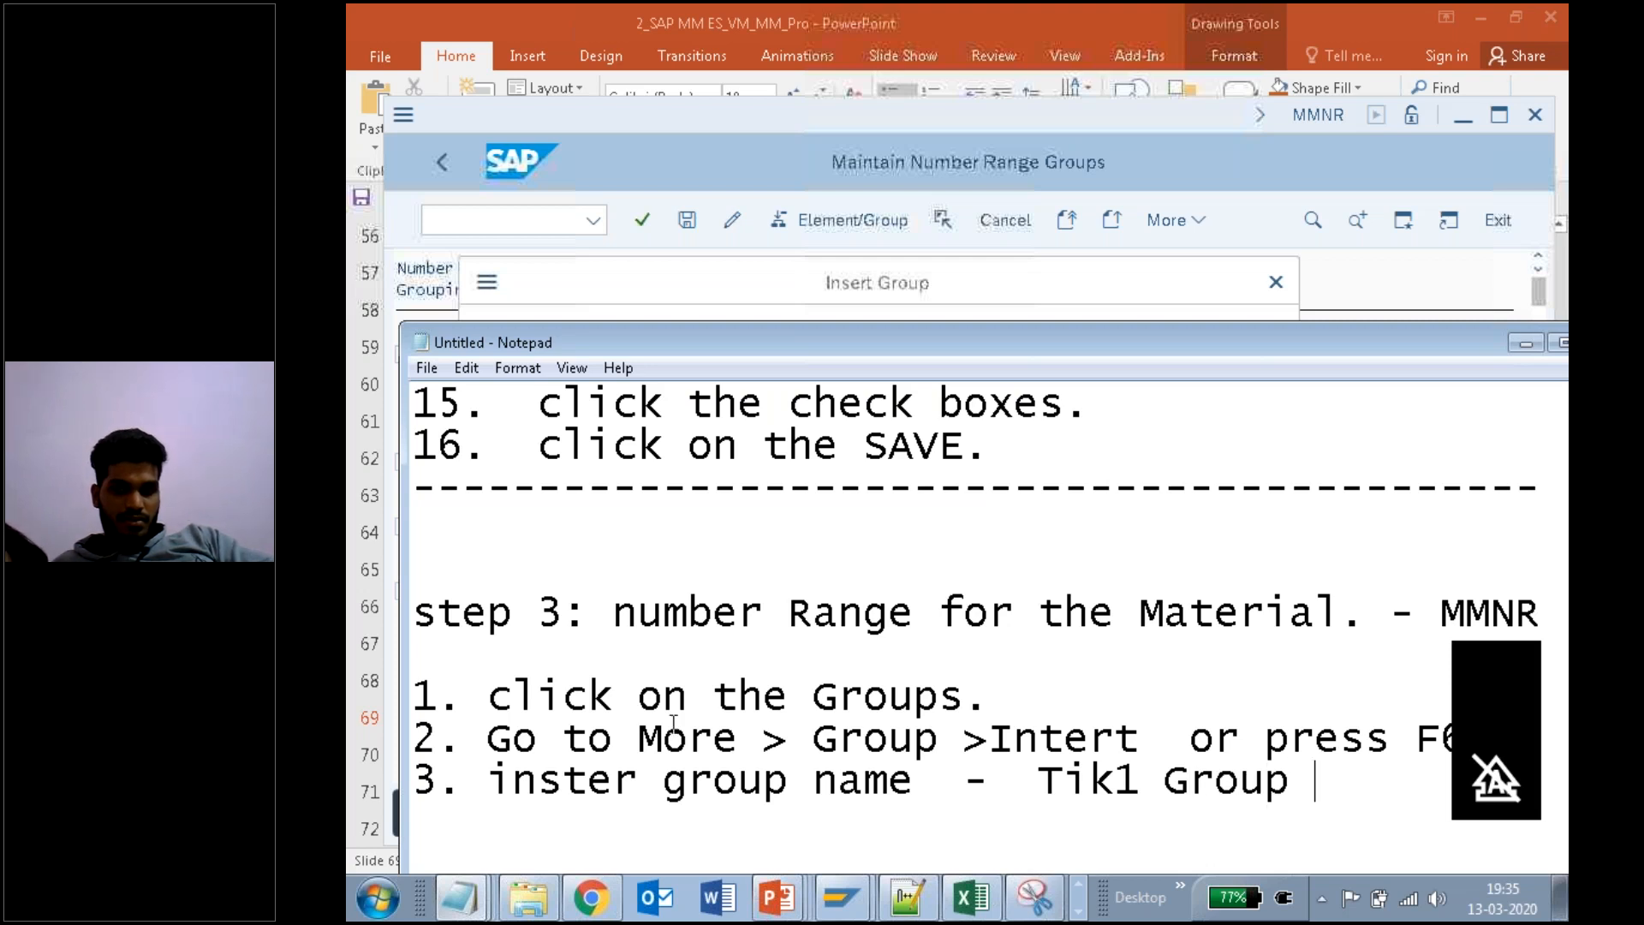
Step: In SAP, enter "Tik1 Group" as the text of the new group in the Insert Group dialog
{"action": "left_click", "coordinate": [653, 280]}
{"action": "type", "text": "tik"}
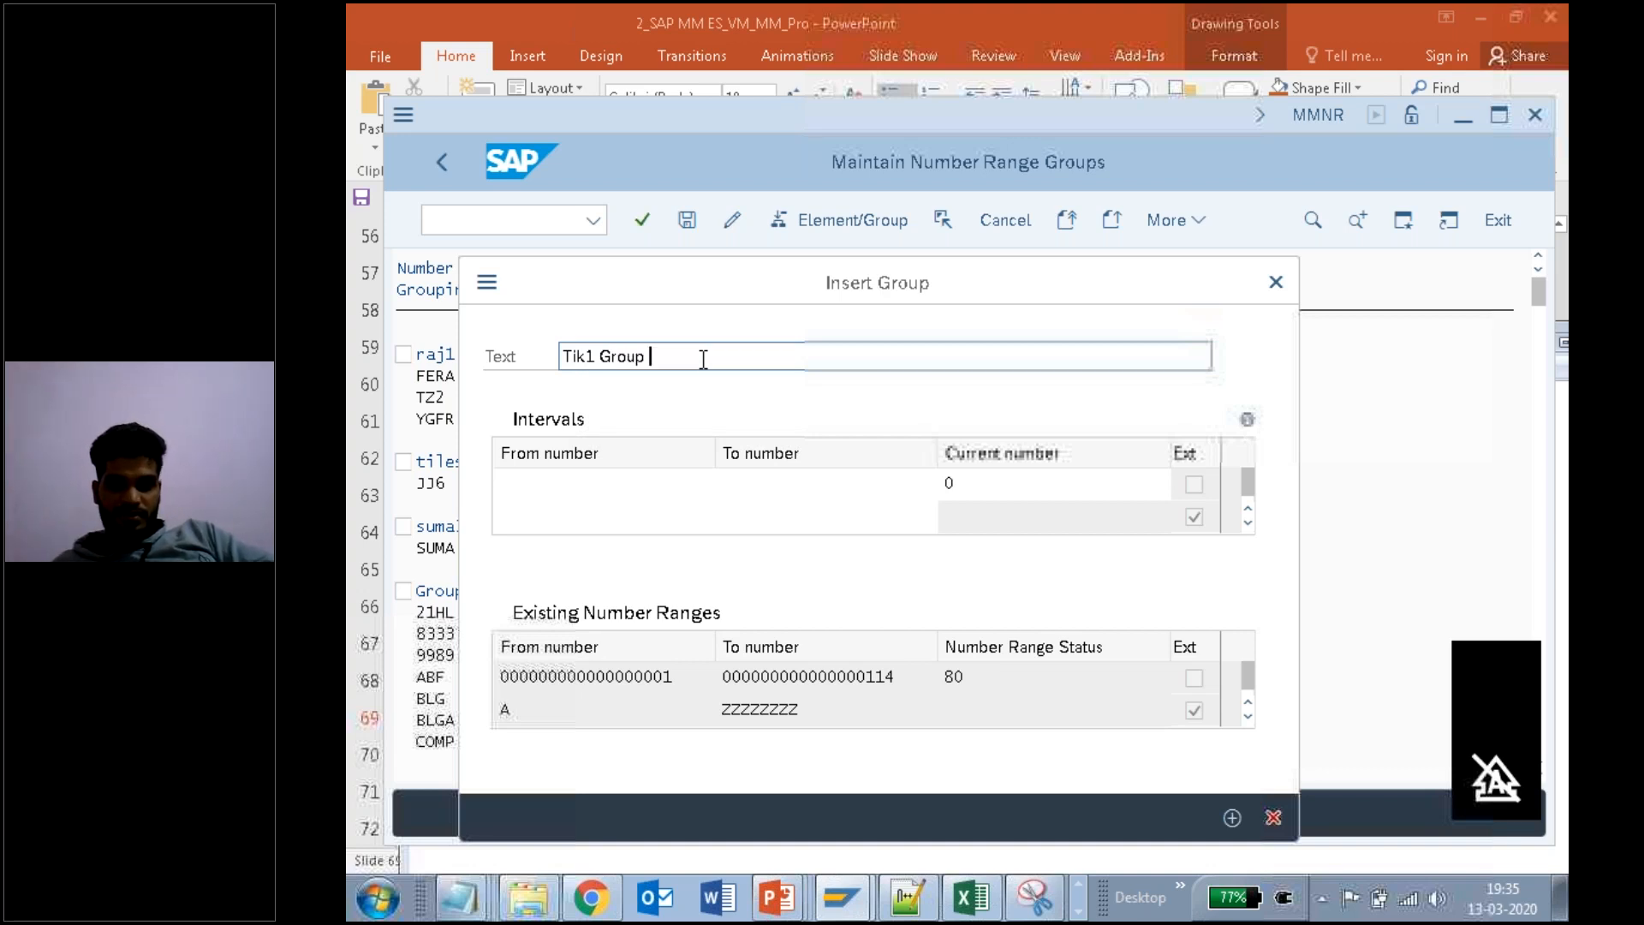
{"action": "left_click", "coordinate": [587, 484]}
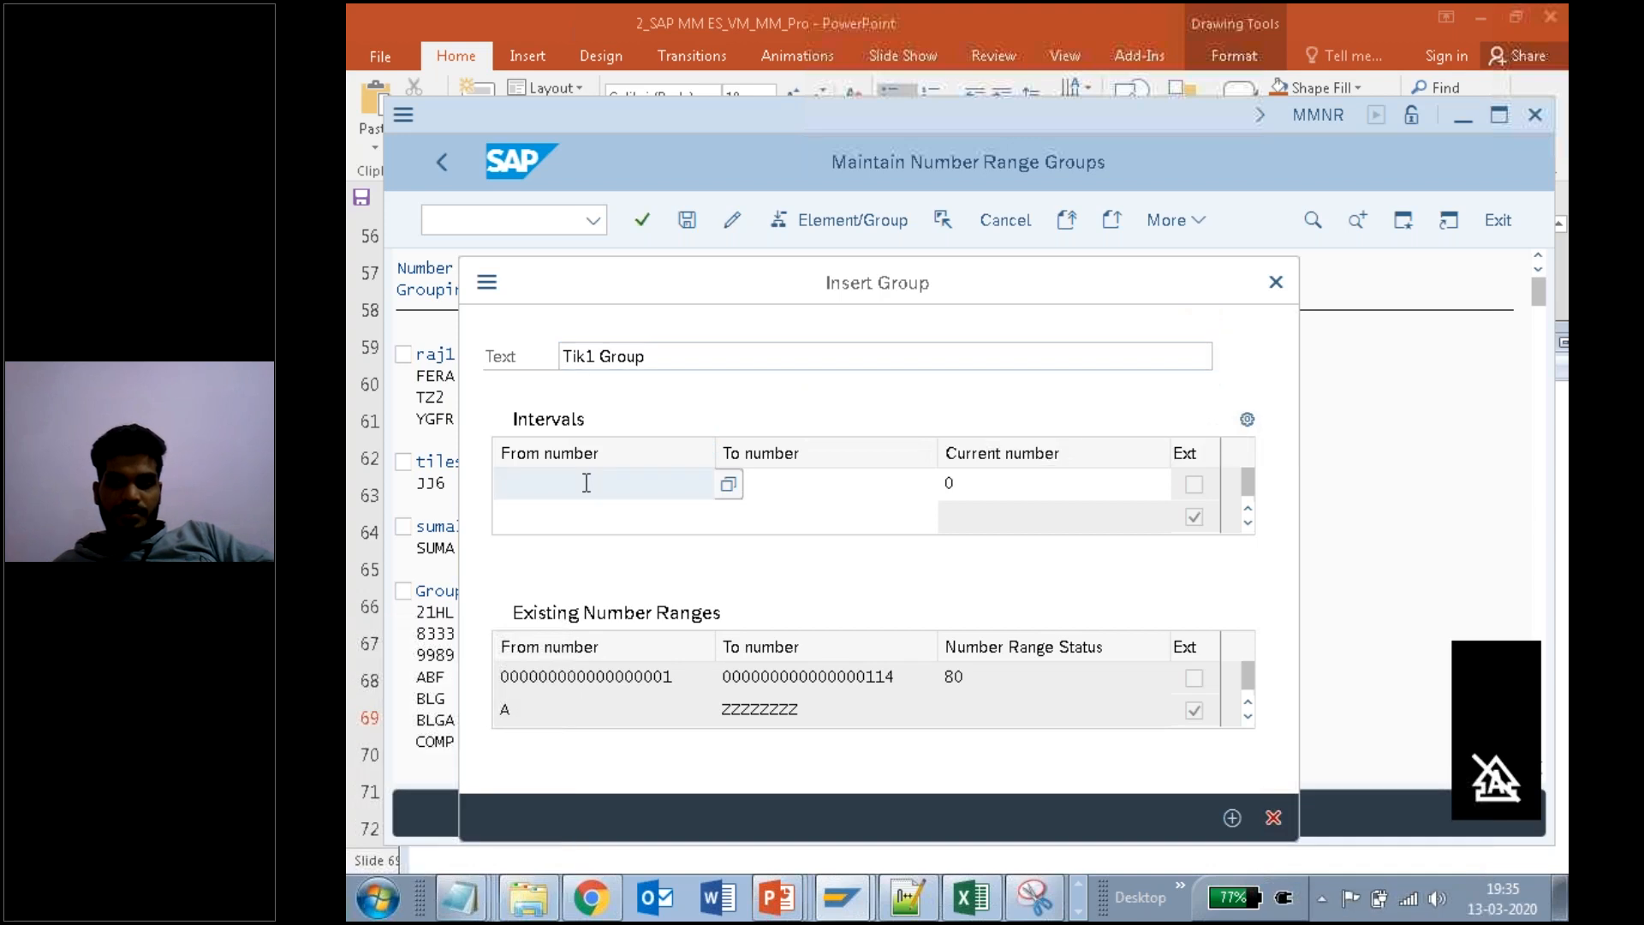
Step: In the Notepad notes, add line 4 with the text "Provide the From & To"
{"action": "mouse_move", "coordinate": [460, 898]}
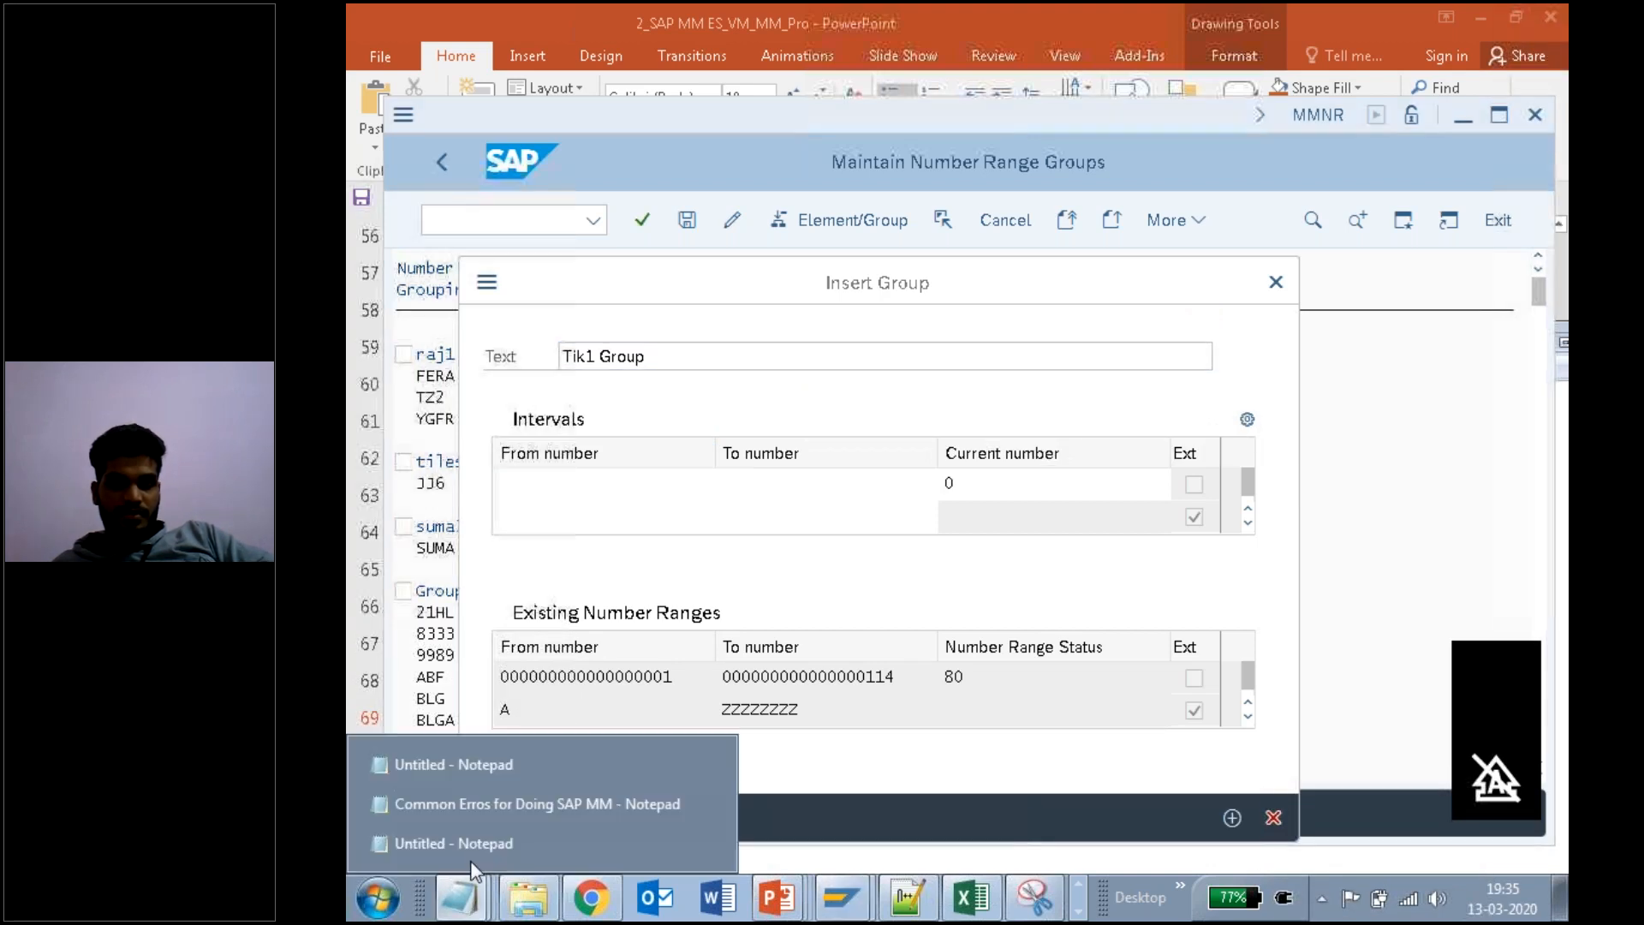
{"action": "left_click", "coordinate": [558, 831]}
{"action": "key", "text": "Return"}
{"action": "type", "text": "4. "}
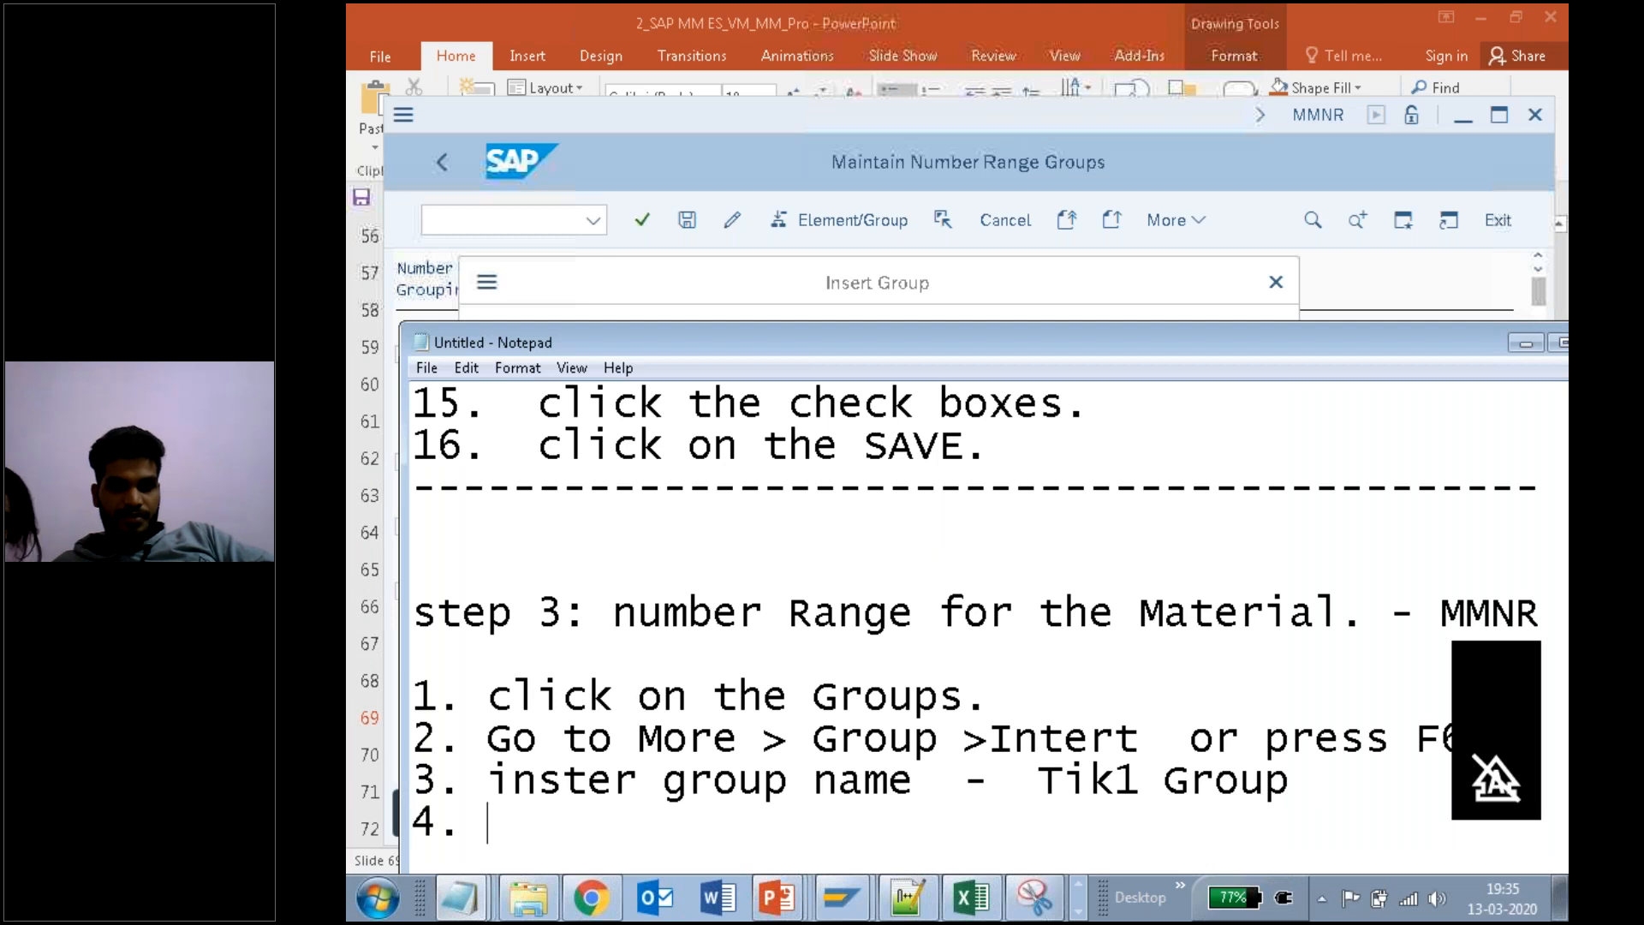
{"action": "type", "text": "Pro"}
{"action": "type", "text": "e t"}
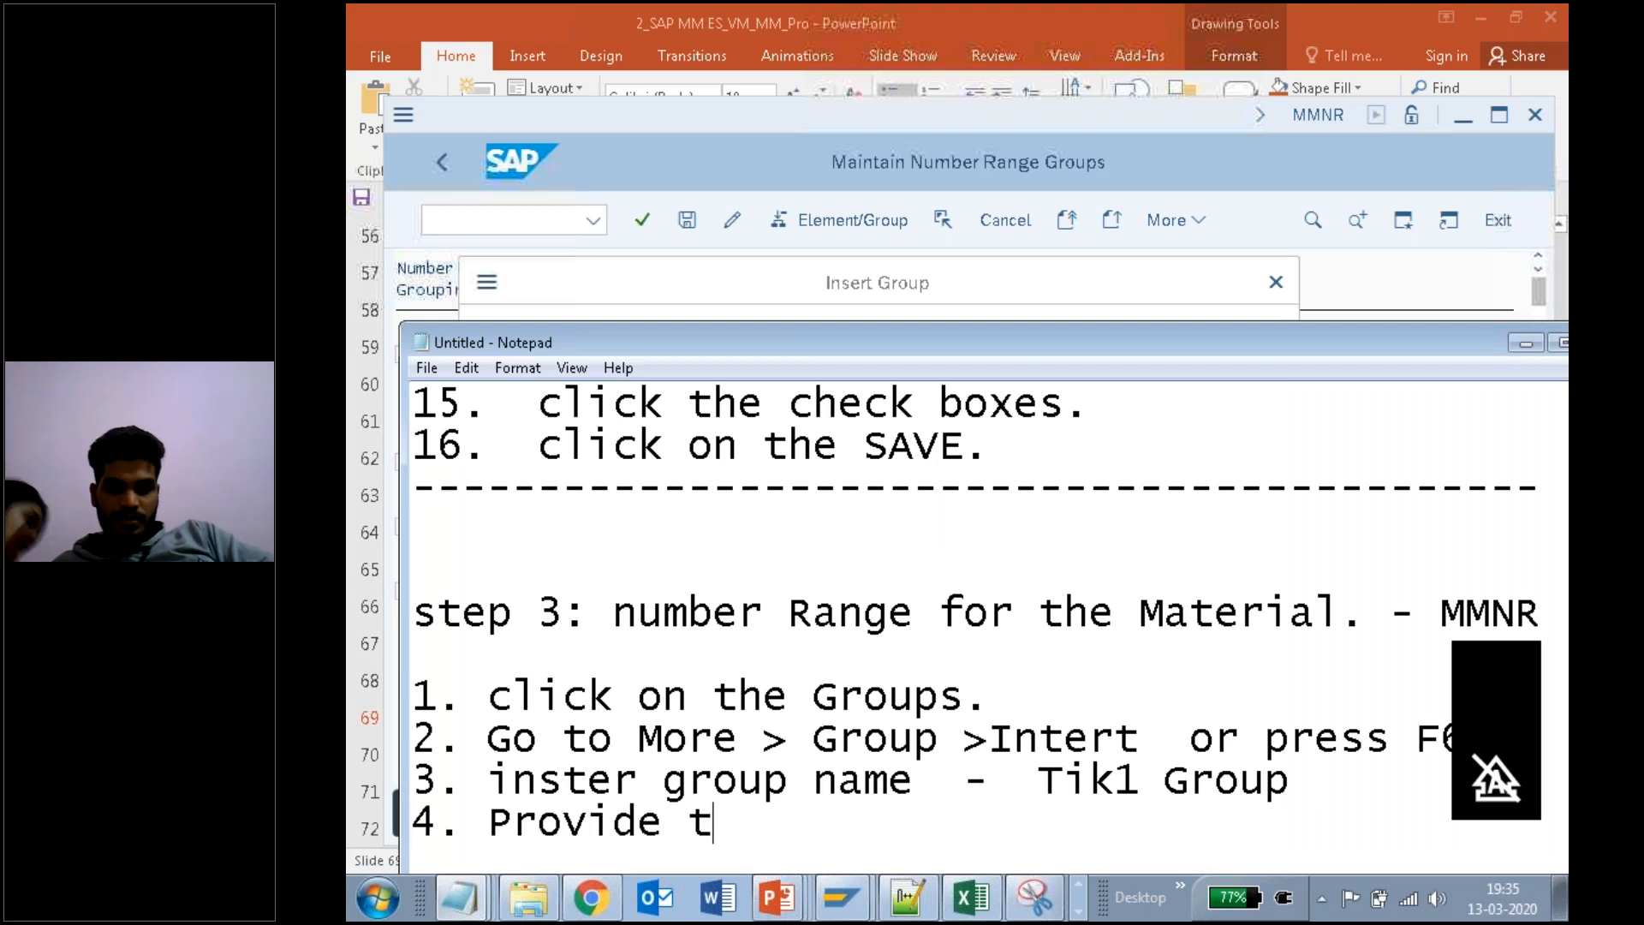
{"action": "type", "text": "he From  "}
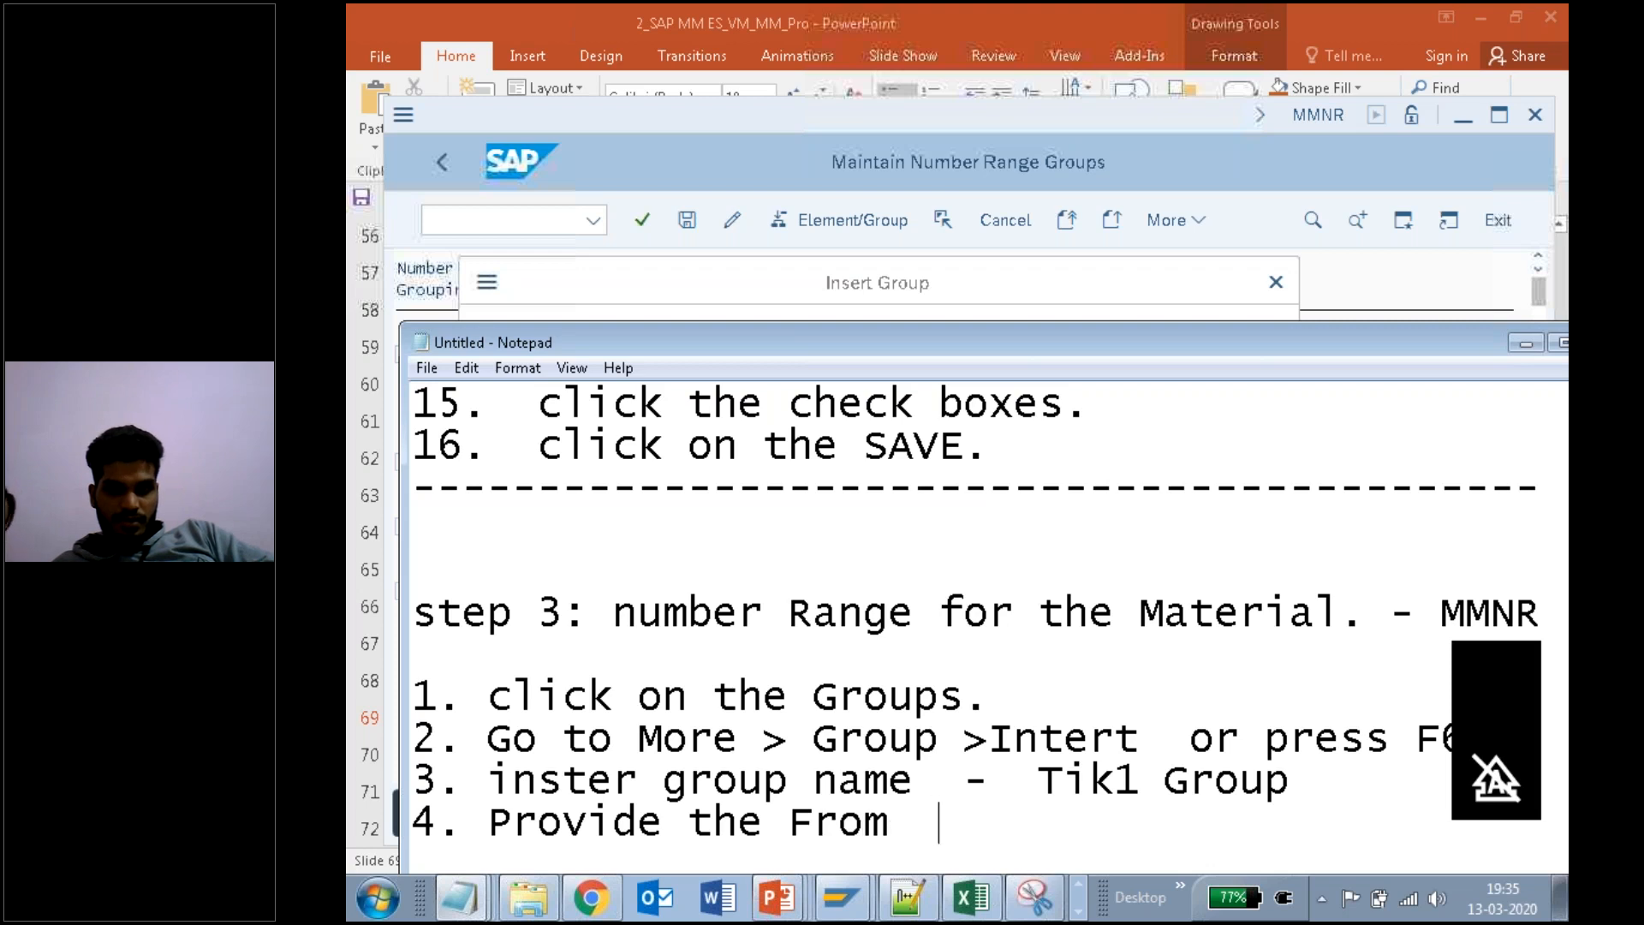
{"action": "type", "text": "& To"}
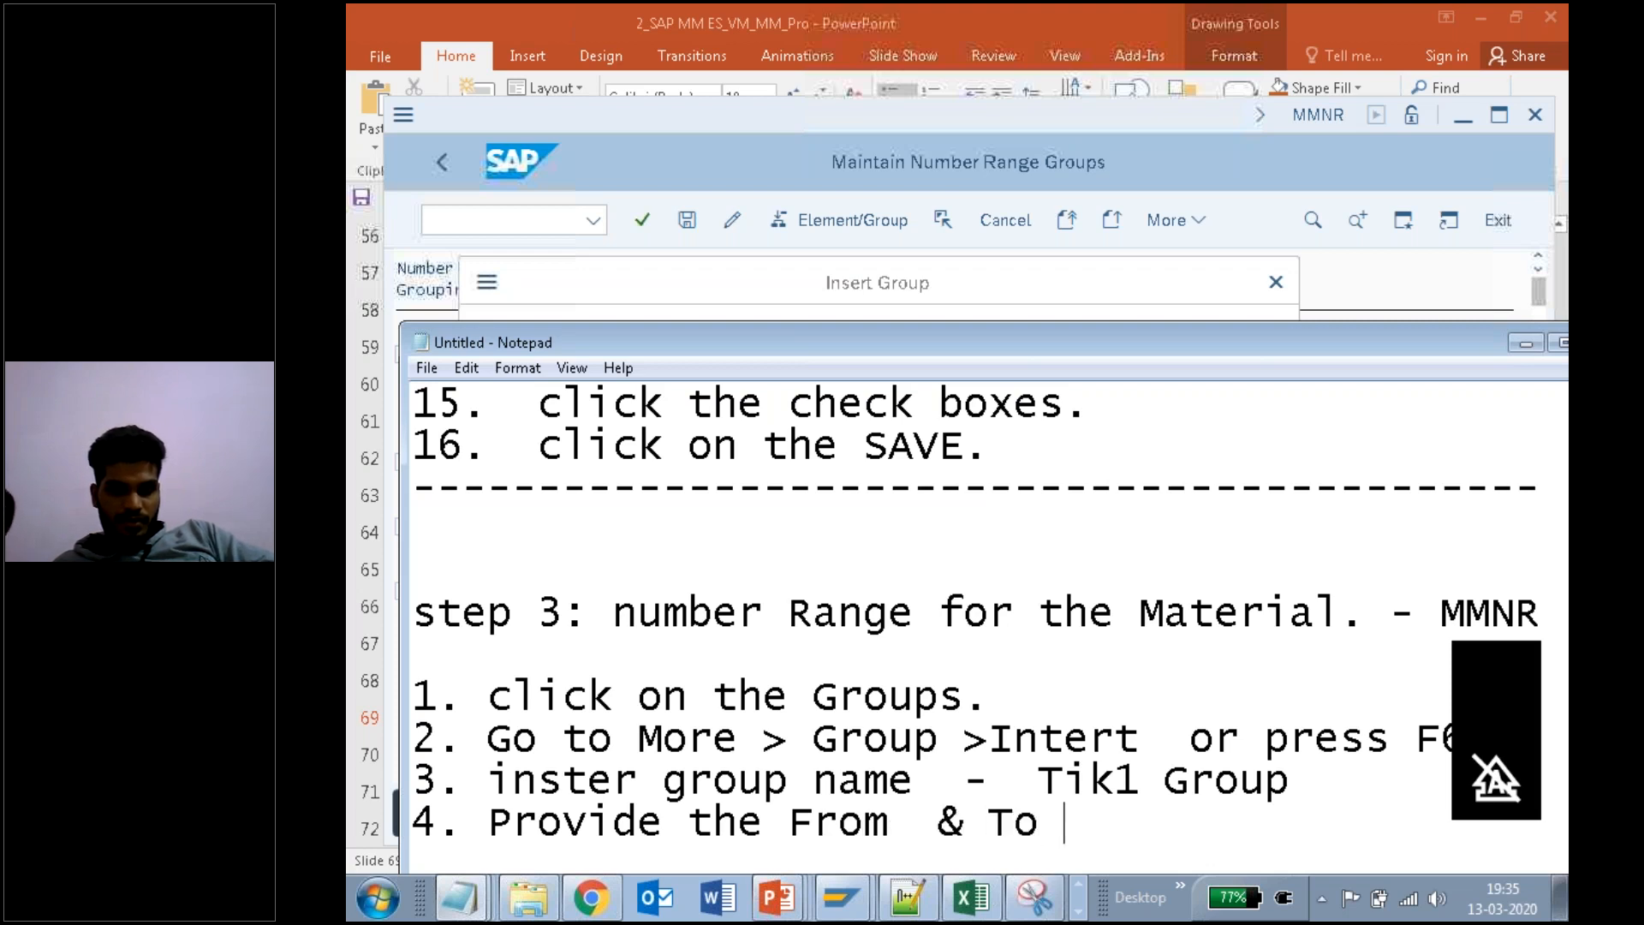
Step: Break line 4 of the notes so that "& To" stands on its own line, and move the Notepad window slightly higher
{"action": "key", "text": "Left"}
{"action": "key", "text": "Left"}
{"action": "key", "text": "Left"}
{"action": "key", "text": "Left"}
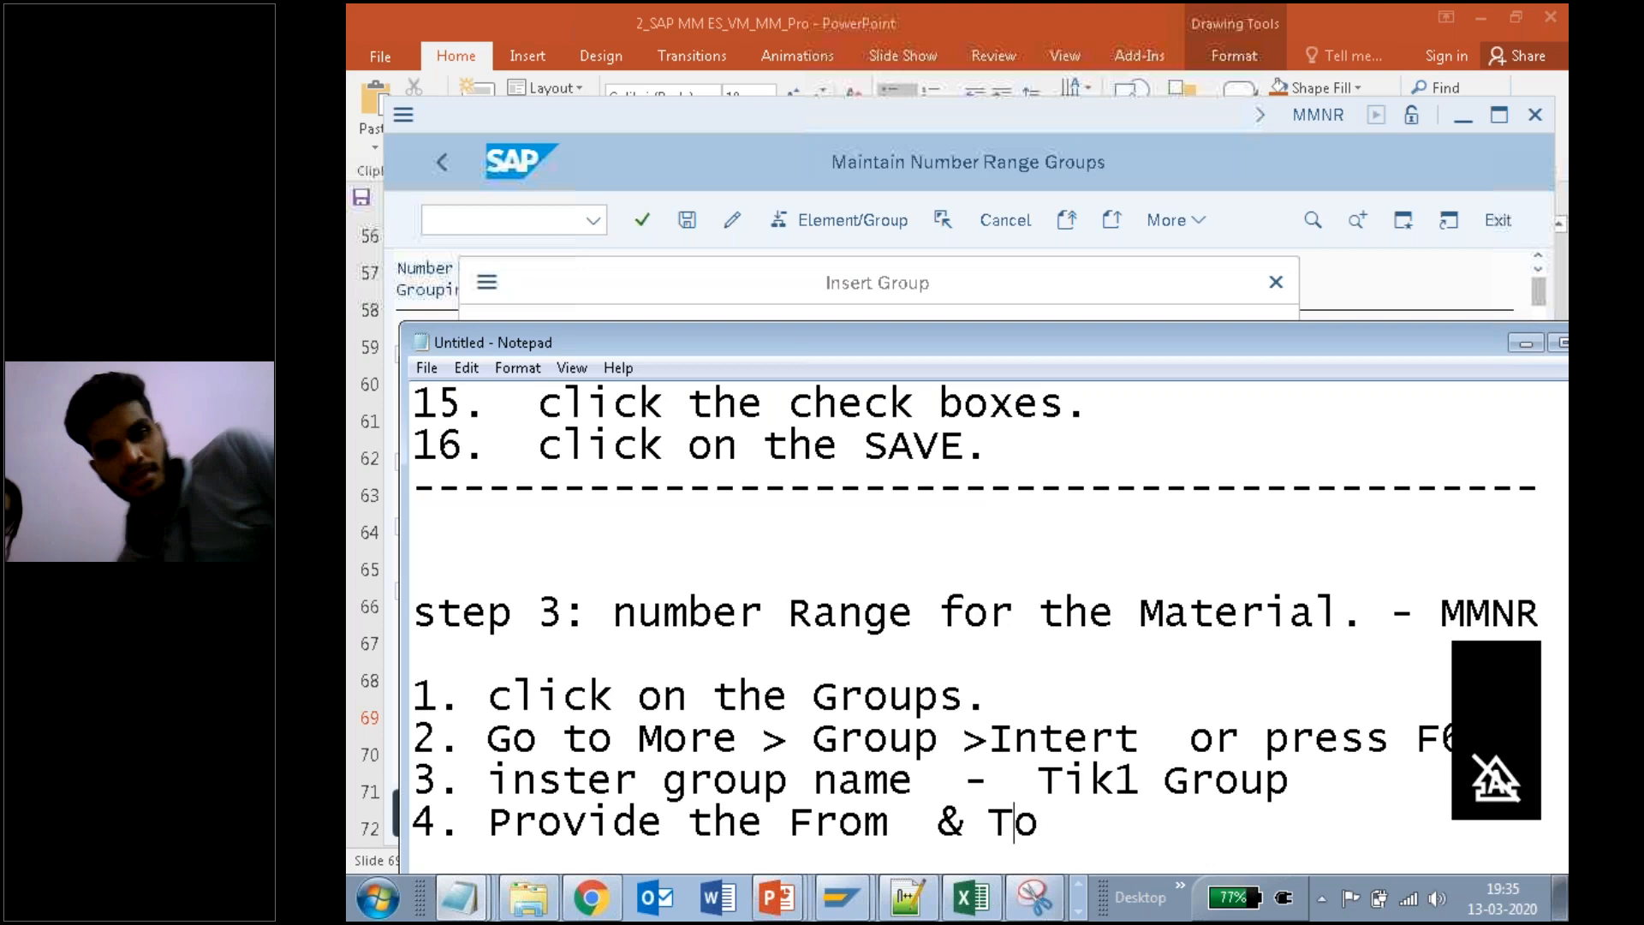
{"action": "key", "text": "Return"}
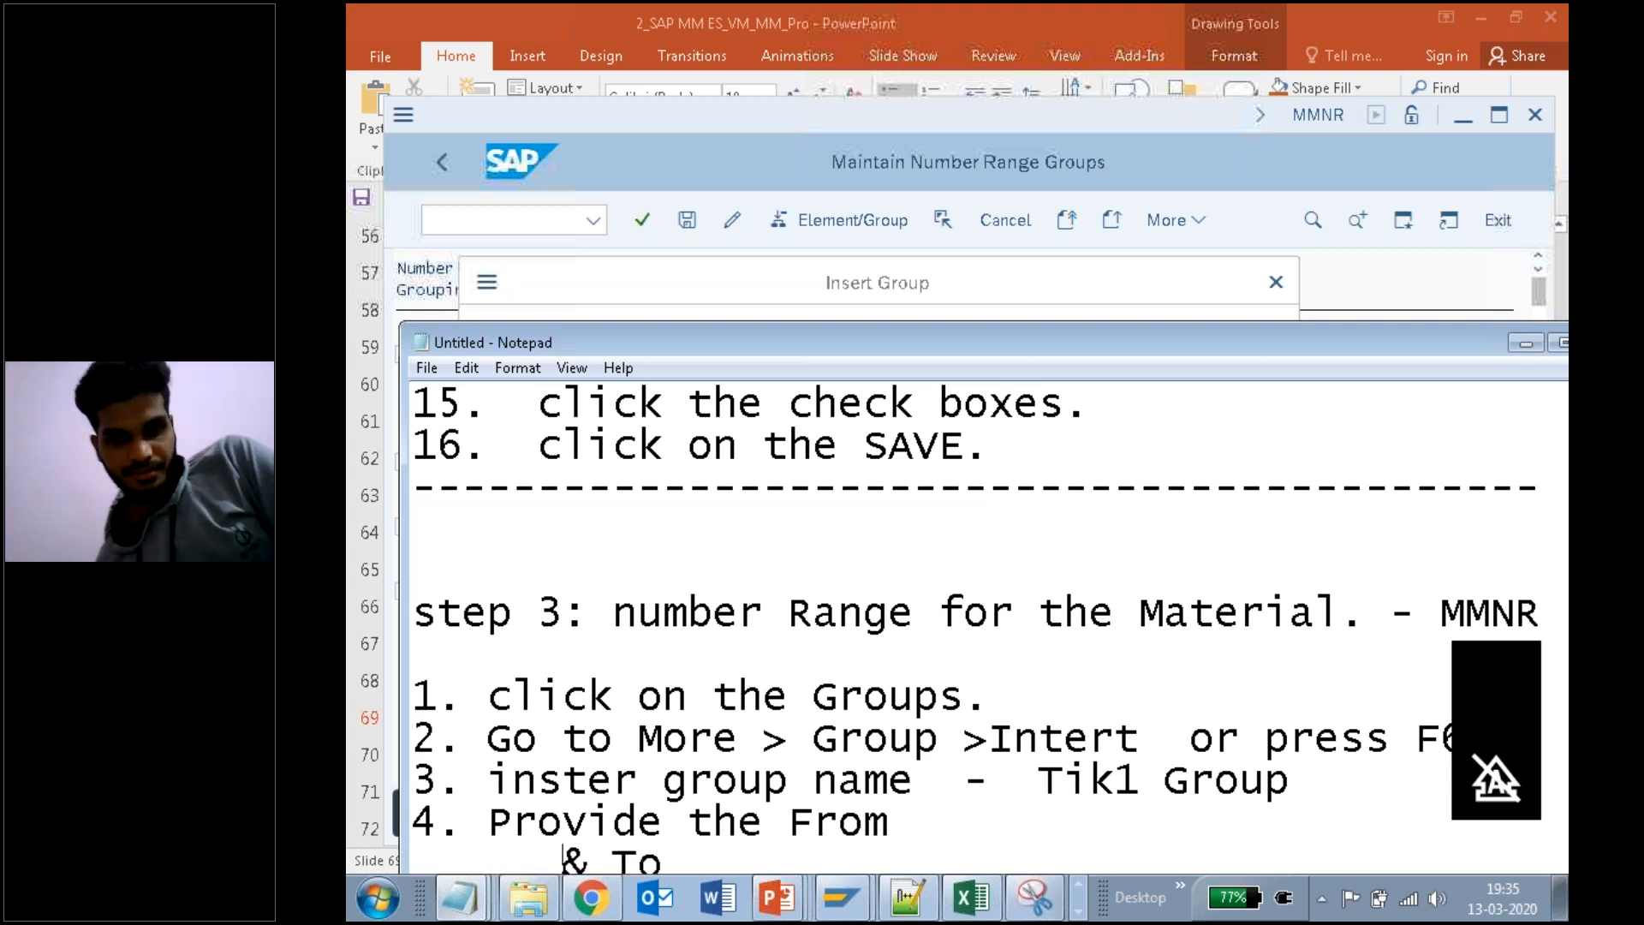
{"action": "left_click_drag", "start_coordinate": [1188, 339], "coordinate": [1191, 290]}
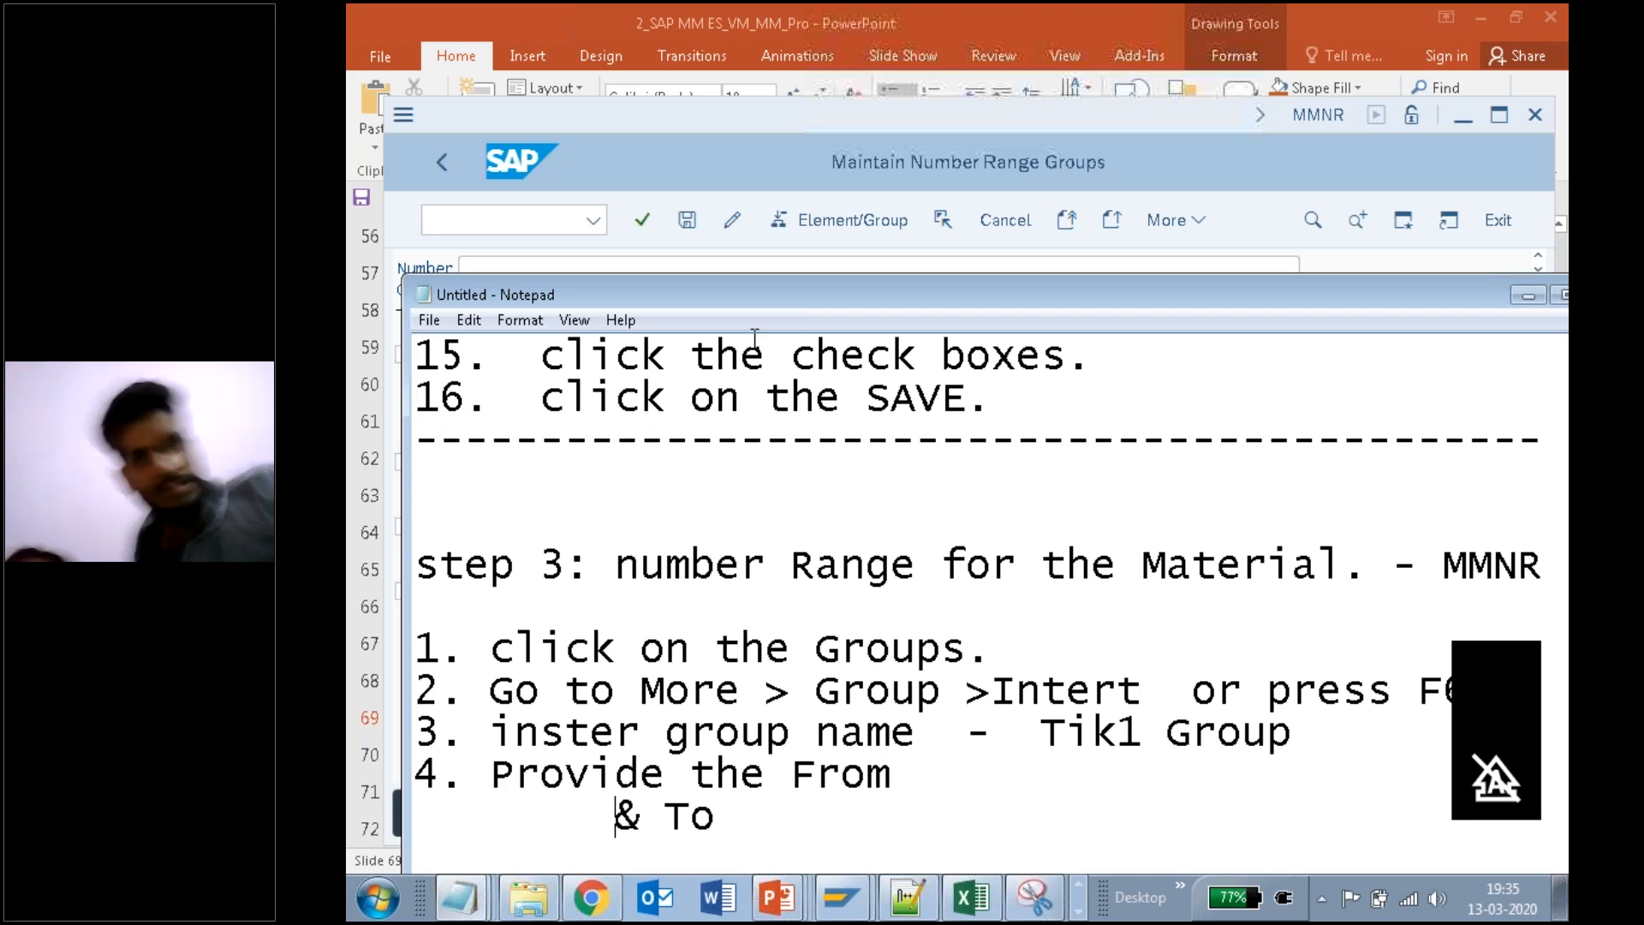
Step: In SAP, examine the Existing Number Ranges list down to its last entries for a free interval
{"action": "left_click", "coordinate": [737, 130]}
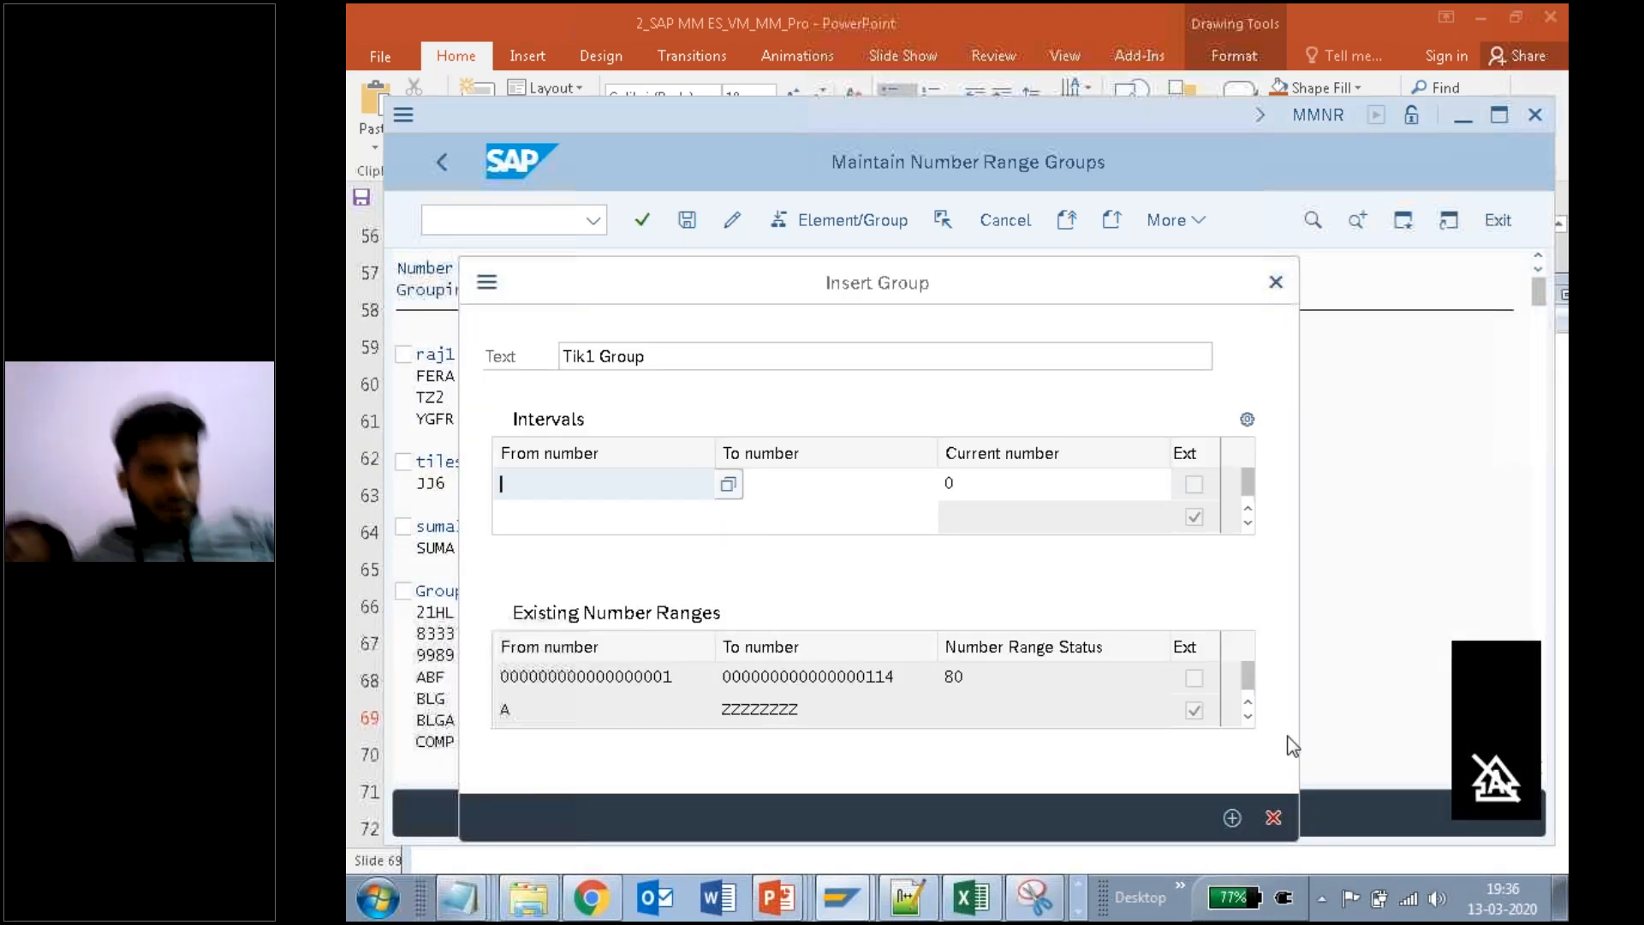
{"action": "left_click", "coordinate": [1248, 714]}
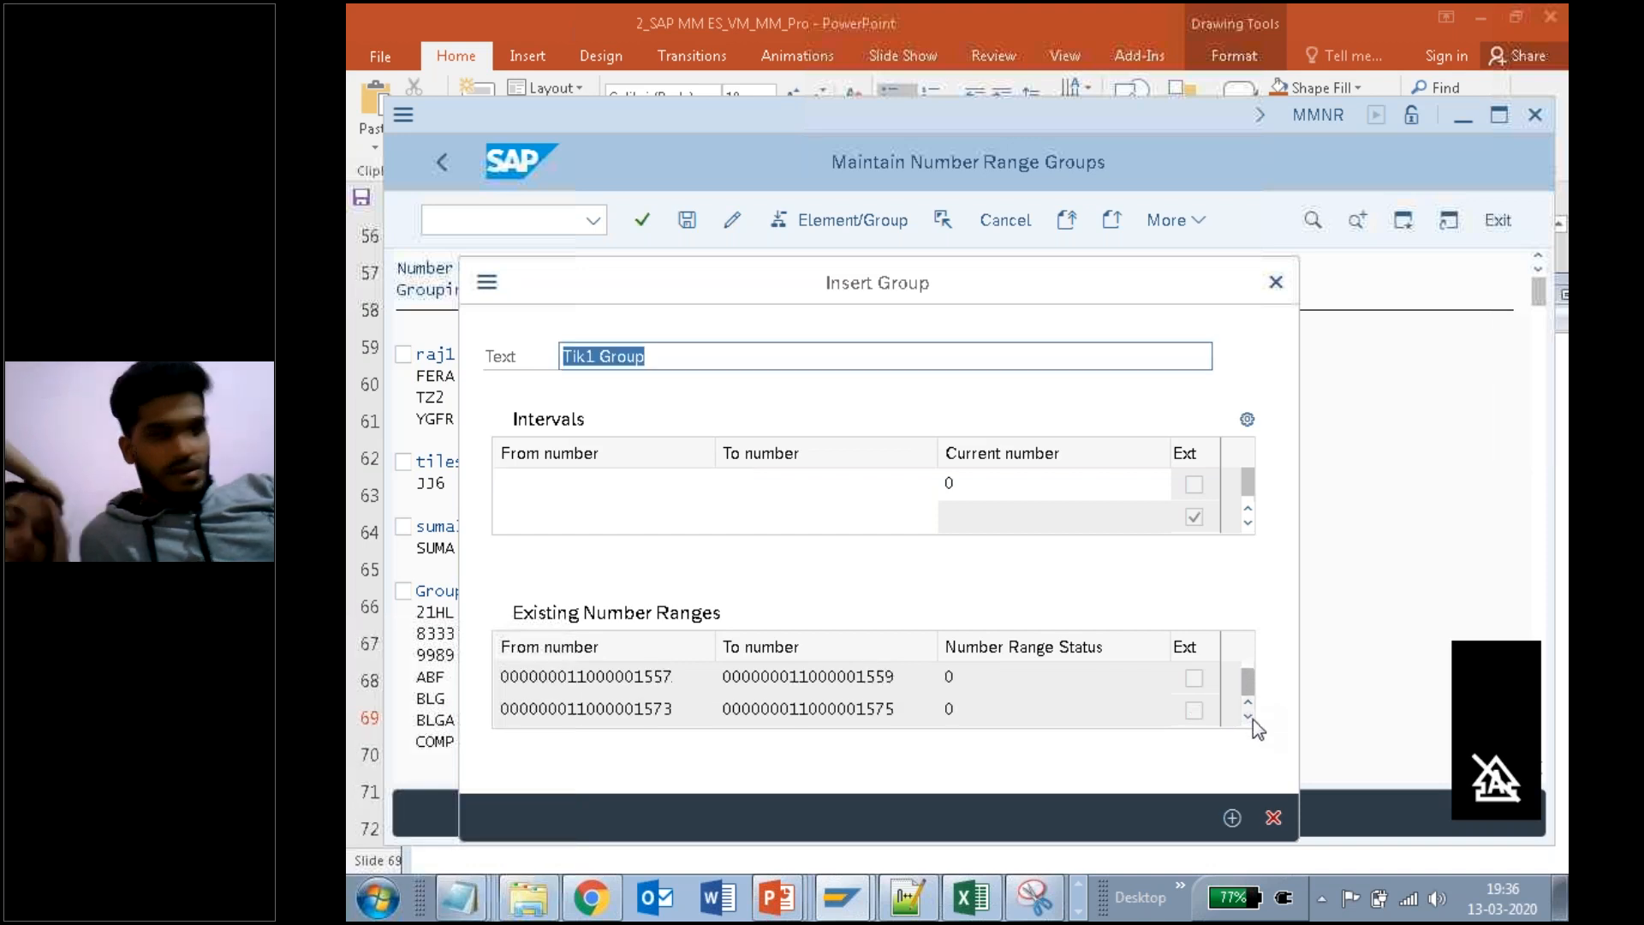
{"action": "left_click", "coordinate": [1249, 714]}
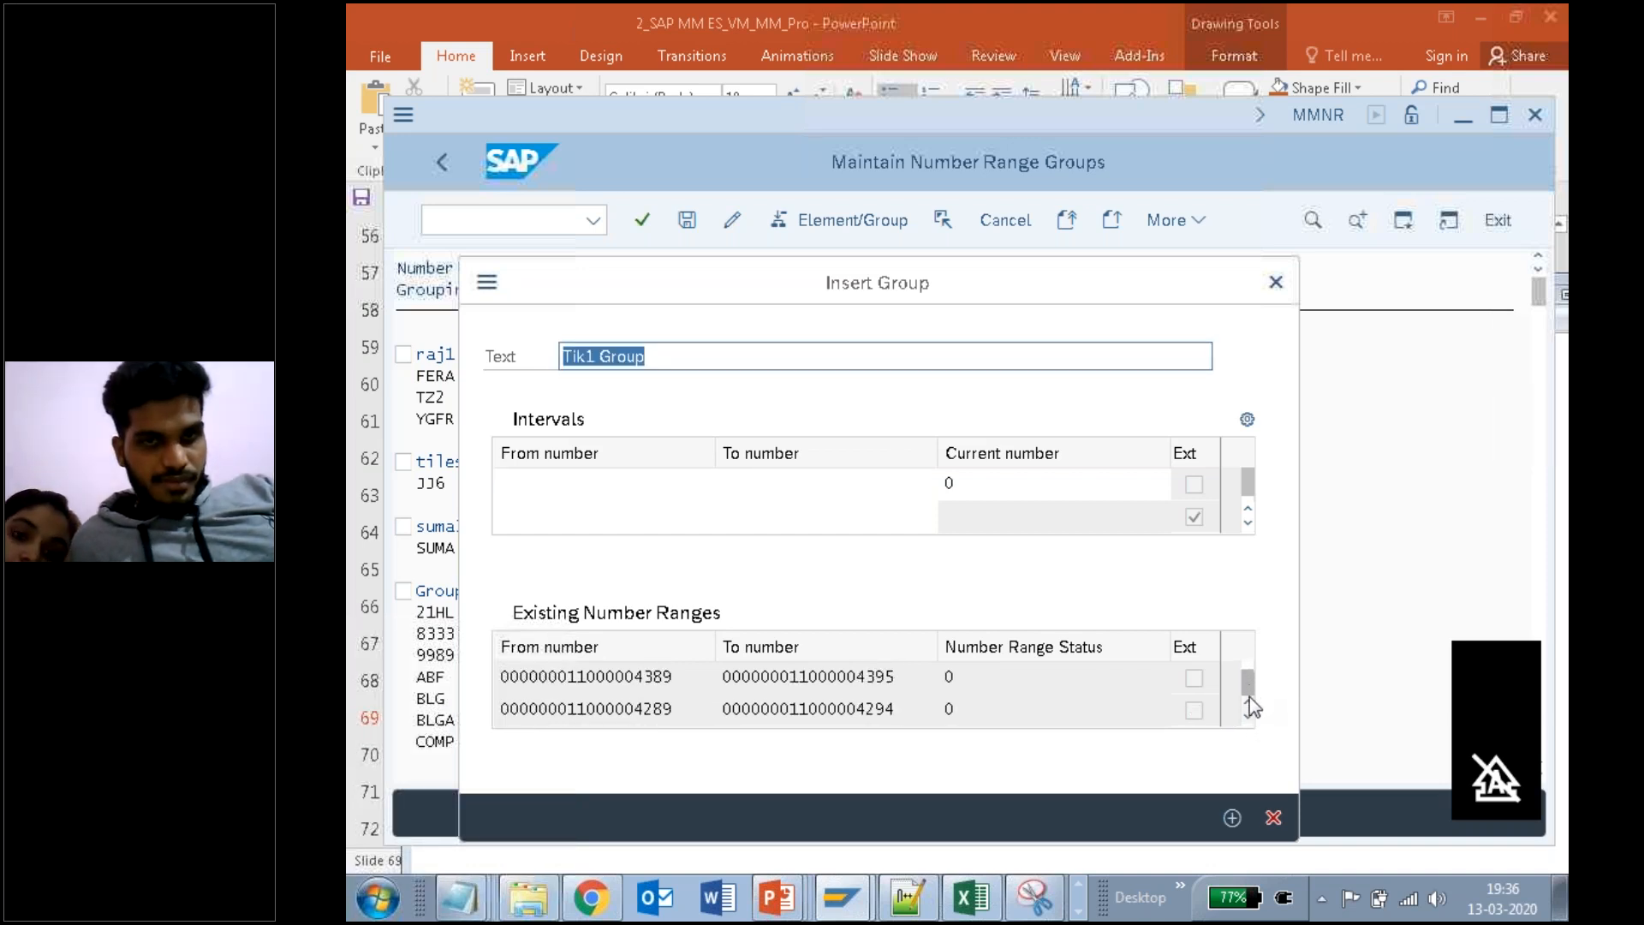
{"action": "left_click", "coordinate": [1249, 718]}
{"action": "left_click", "coordinate": [1248, 718]}
{"action": "left_click", "coordinate": [1248, 718]}
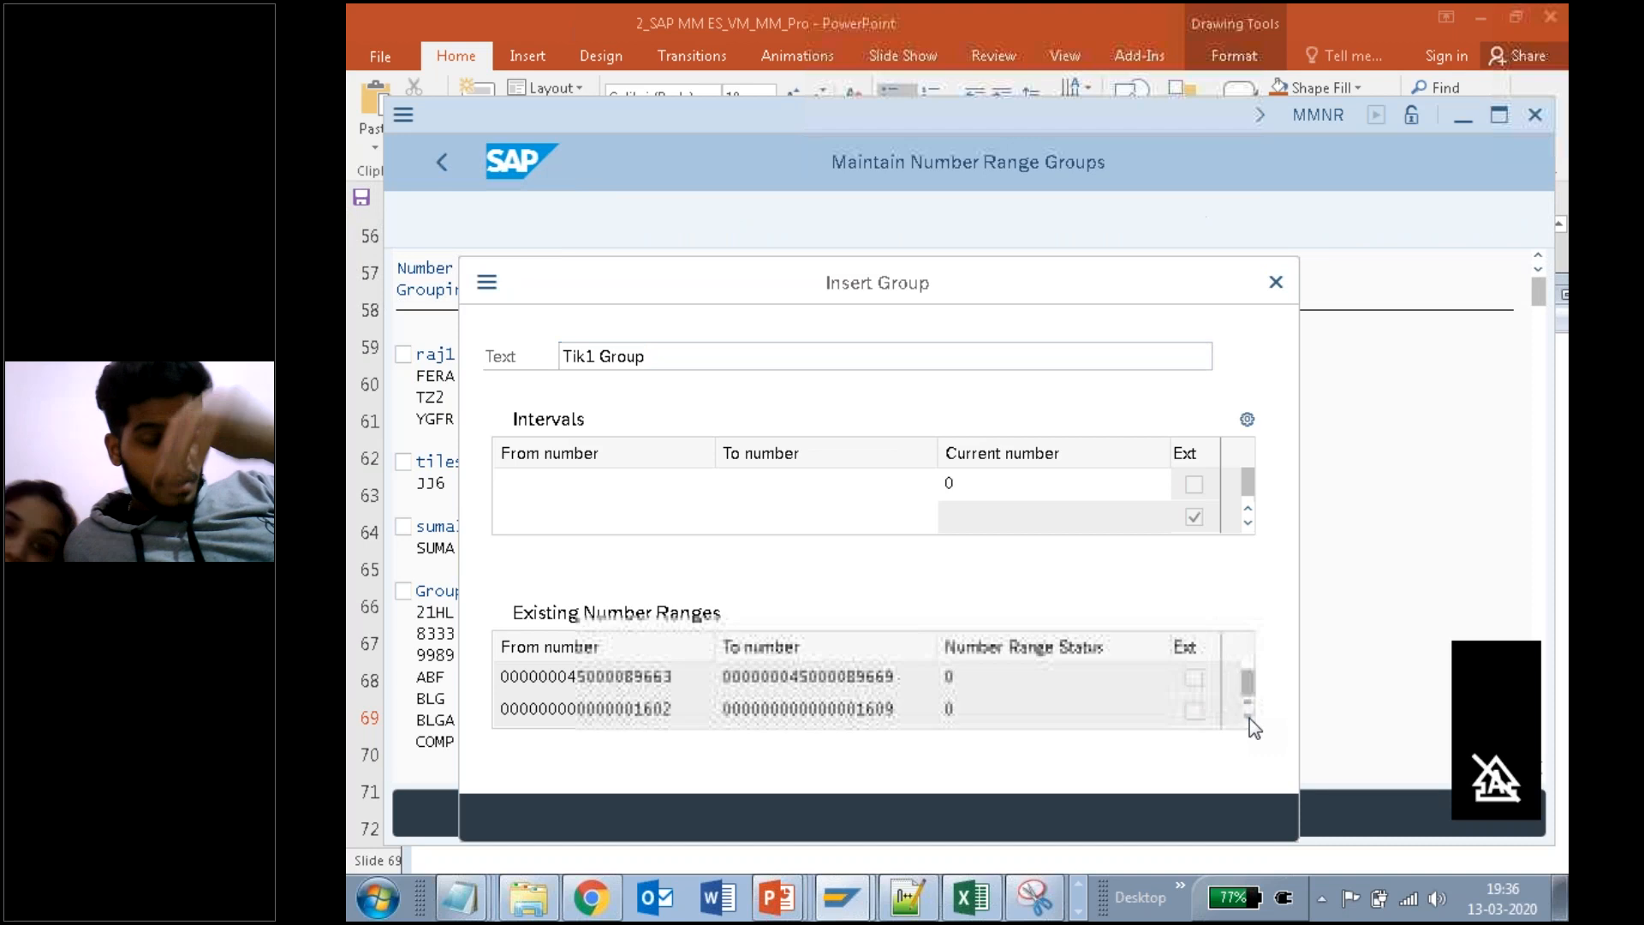
{"action": "left_click", "coordinate": [1248, 717]}
{"action": "left_click", "coordinate": [1248, 718]}
{"action": "left_click", "coordinate": [1248, 717]}
{"action": "left_click", "coordinate": [1249, 717]}
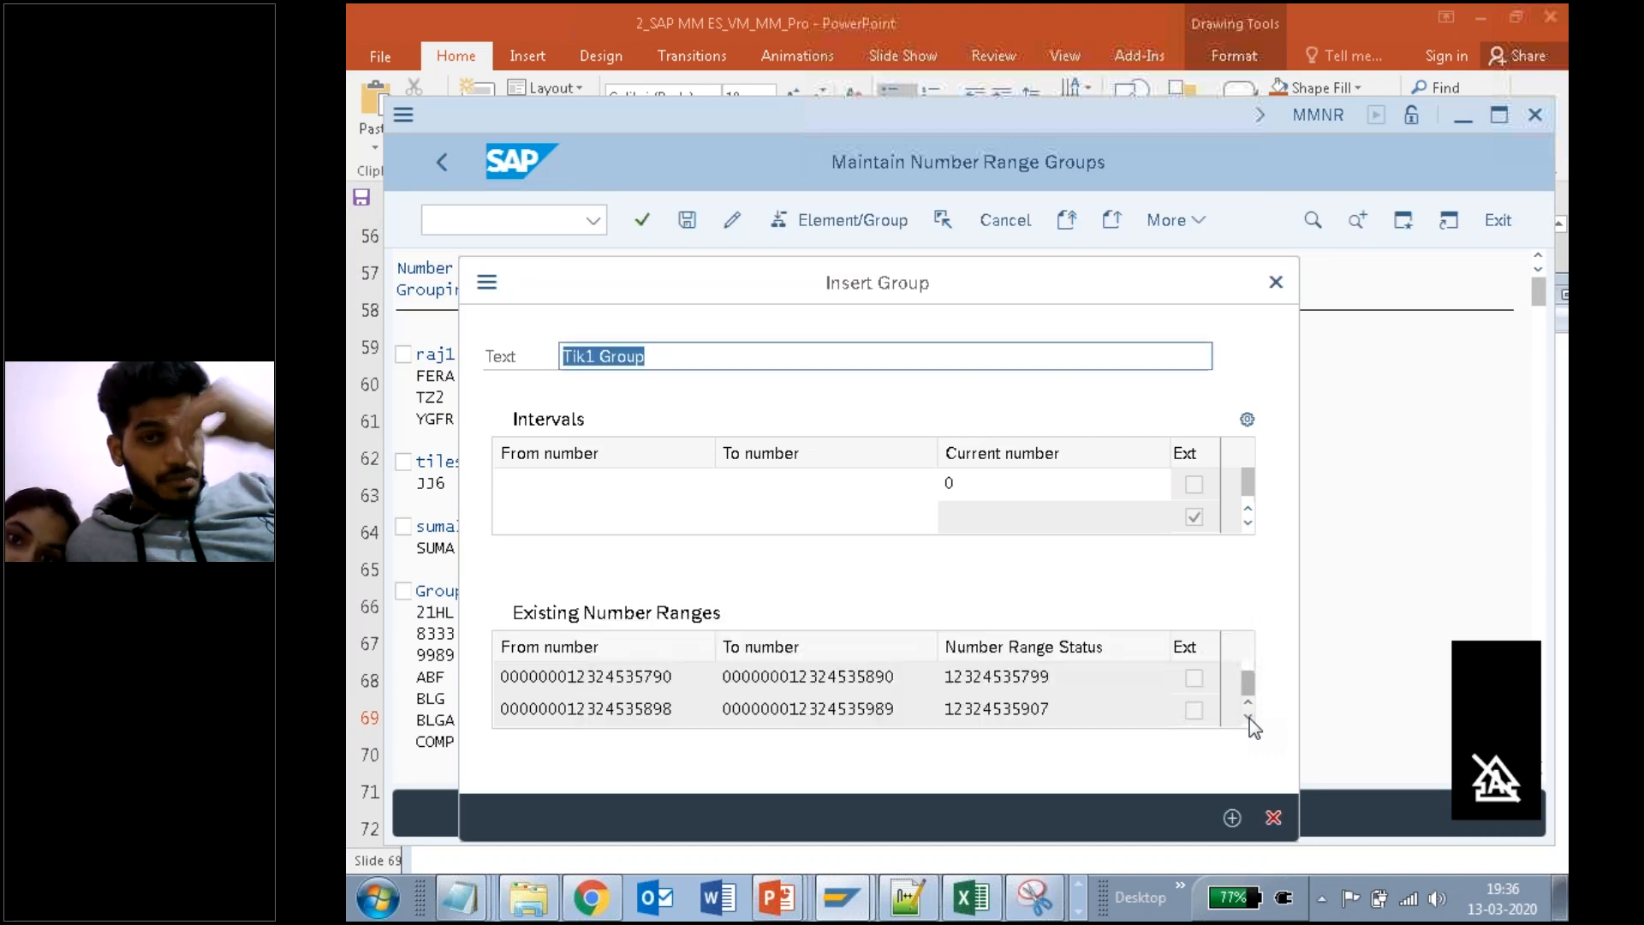
{"action": "left_click", "coordinate": [1248, 718]}
{"action": "left_click", "coordinate": [1248, 717]}
{"action": "left_click", "coordinate": [1248, 717]}
{"action": "left_click", "coordinate": [1248, 718]}
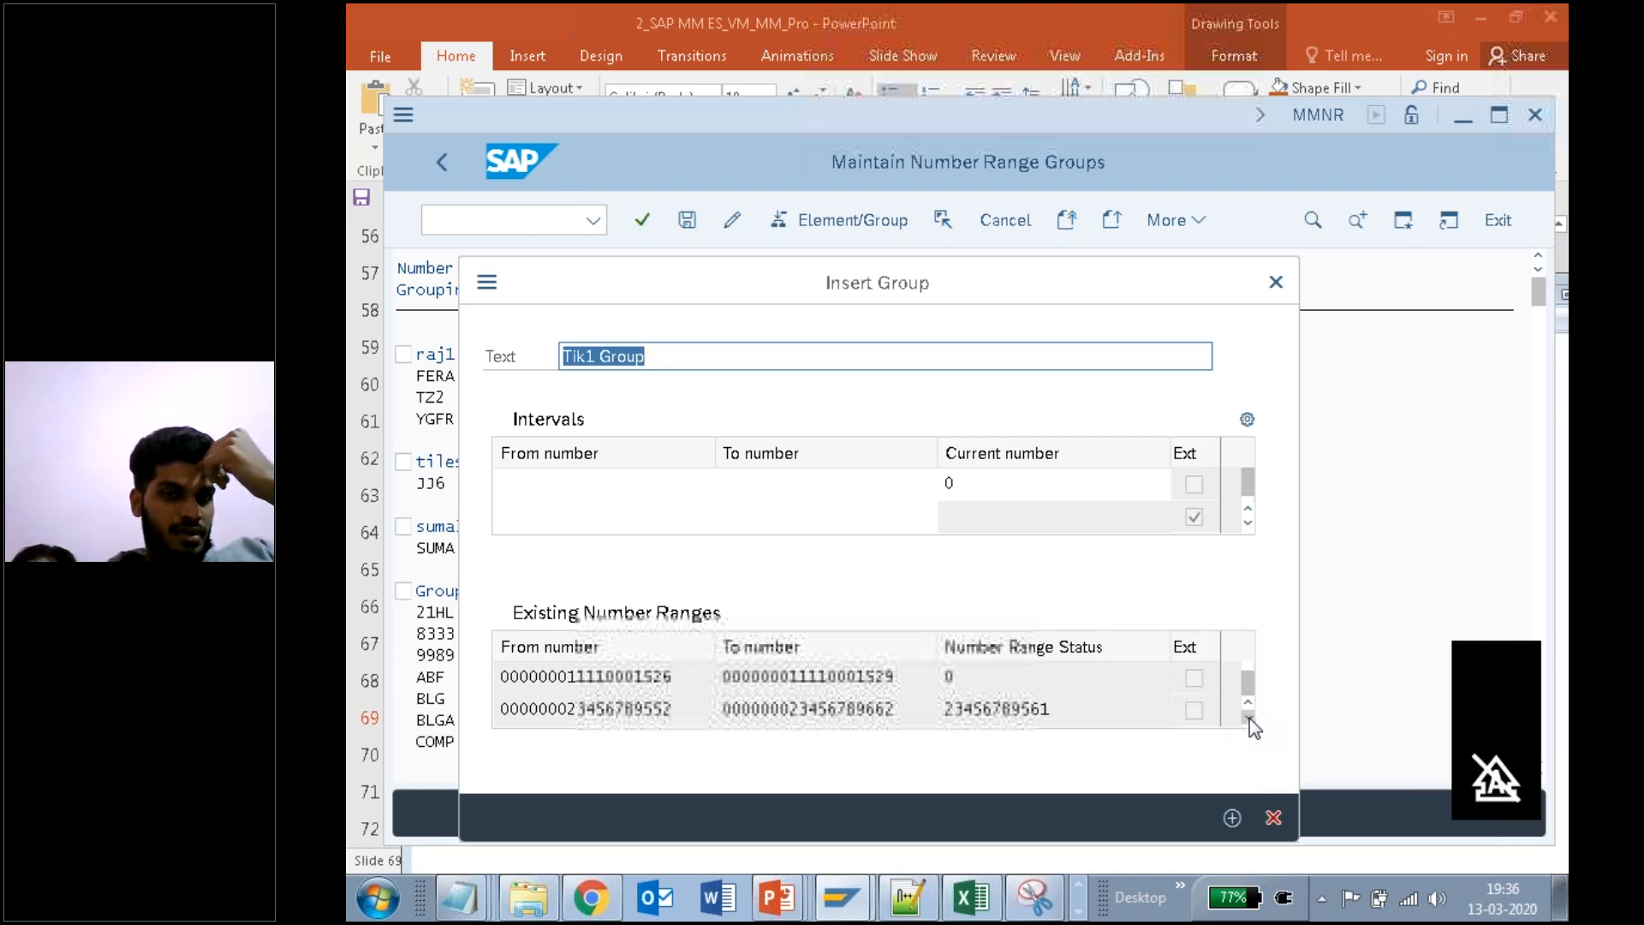
{"action": "left_click", "coordinate": [1248, 718]}
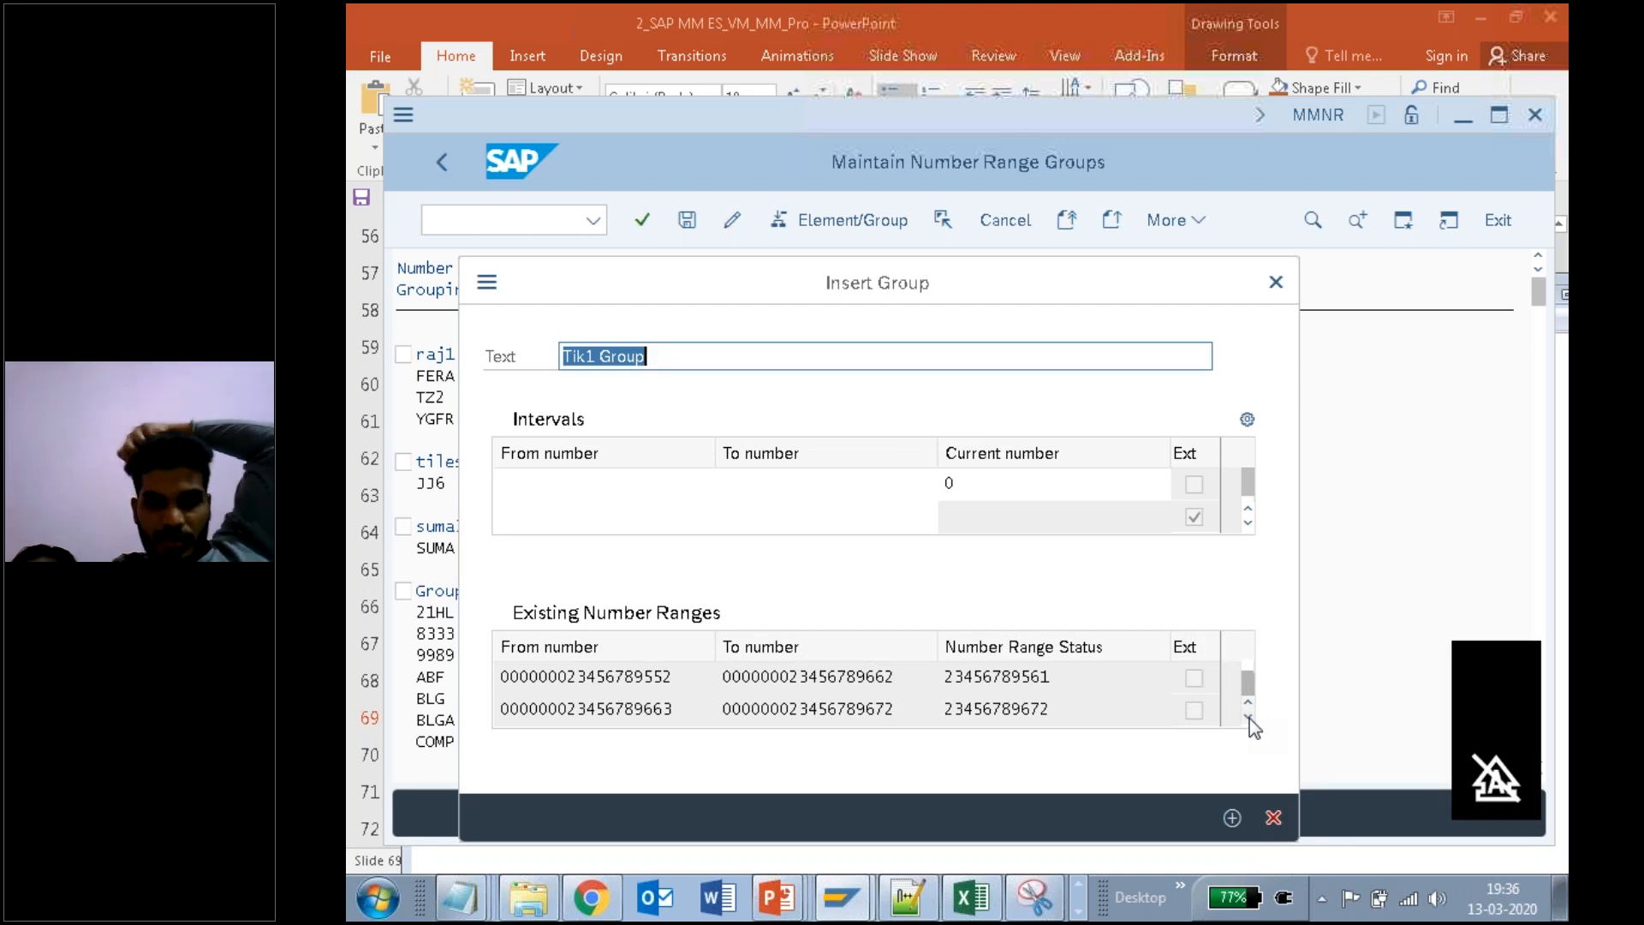
{"action": "left_click", "coordinate": [1248, 718]}
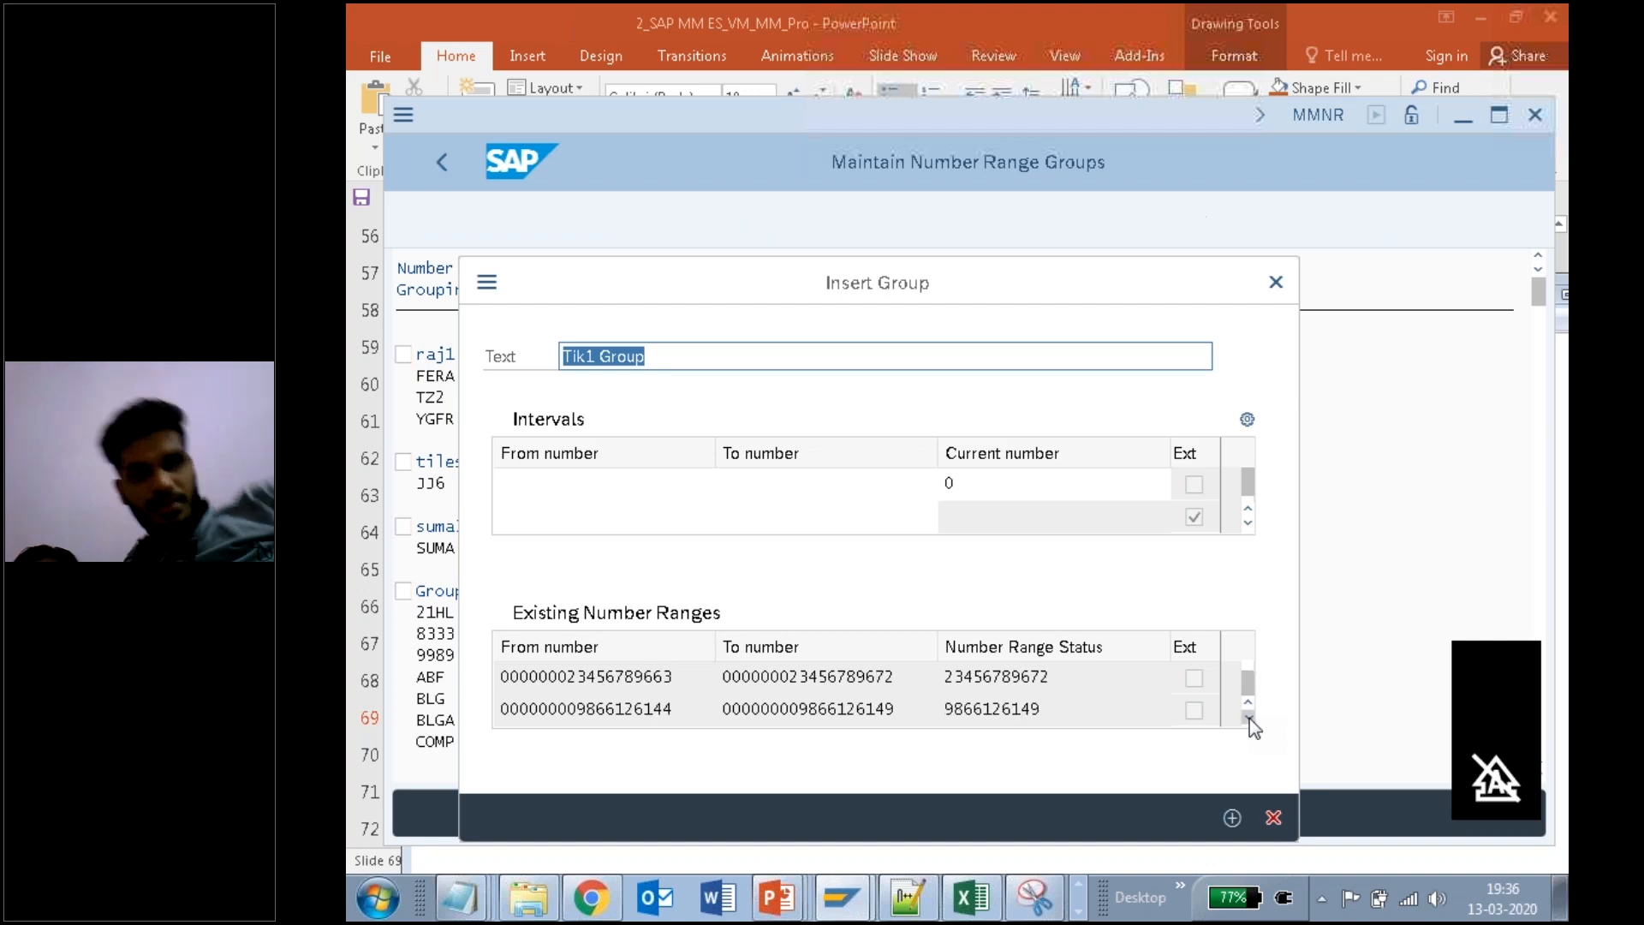
{"action": "left_click", "coordinate": [1248, 717]}
{"action": "left_click", "coordinate": [1248, 717]}
{"action": "left_click", "coordinate": [1248, 717]}
{"action": "left_click", "coordinate": [1248, 718]}
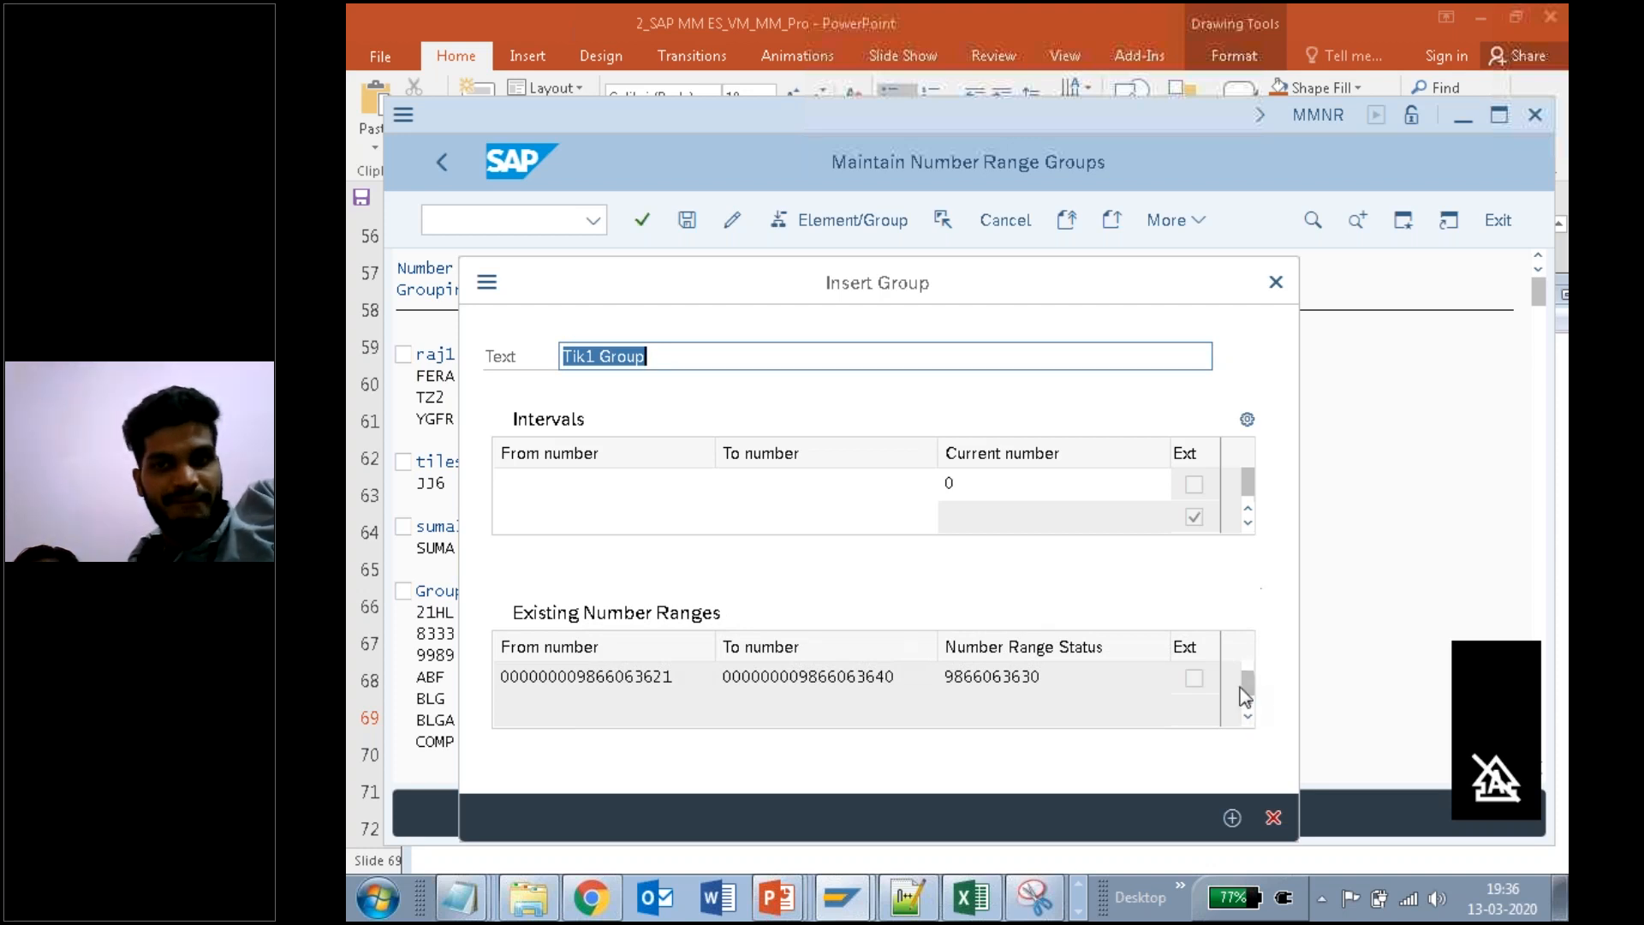
{"action": "left_click", "coordinate": [1250, 701]}
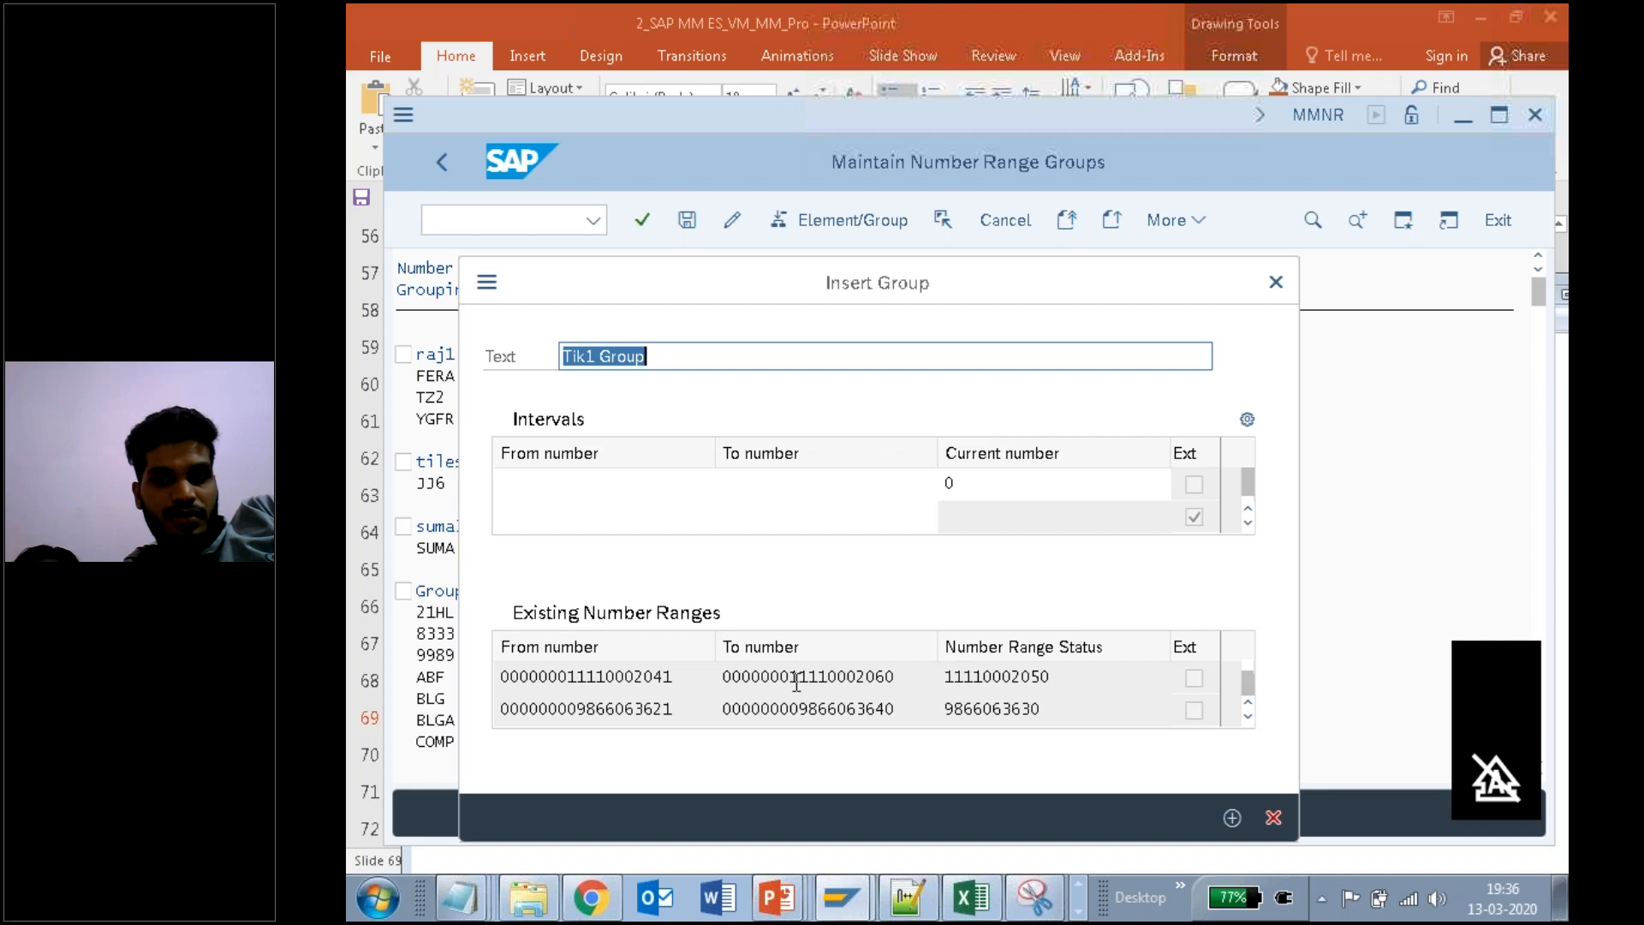
{"action": "left_click_drag", "start_coordinate": [789, 677], "coordinate": [906, 681]}
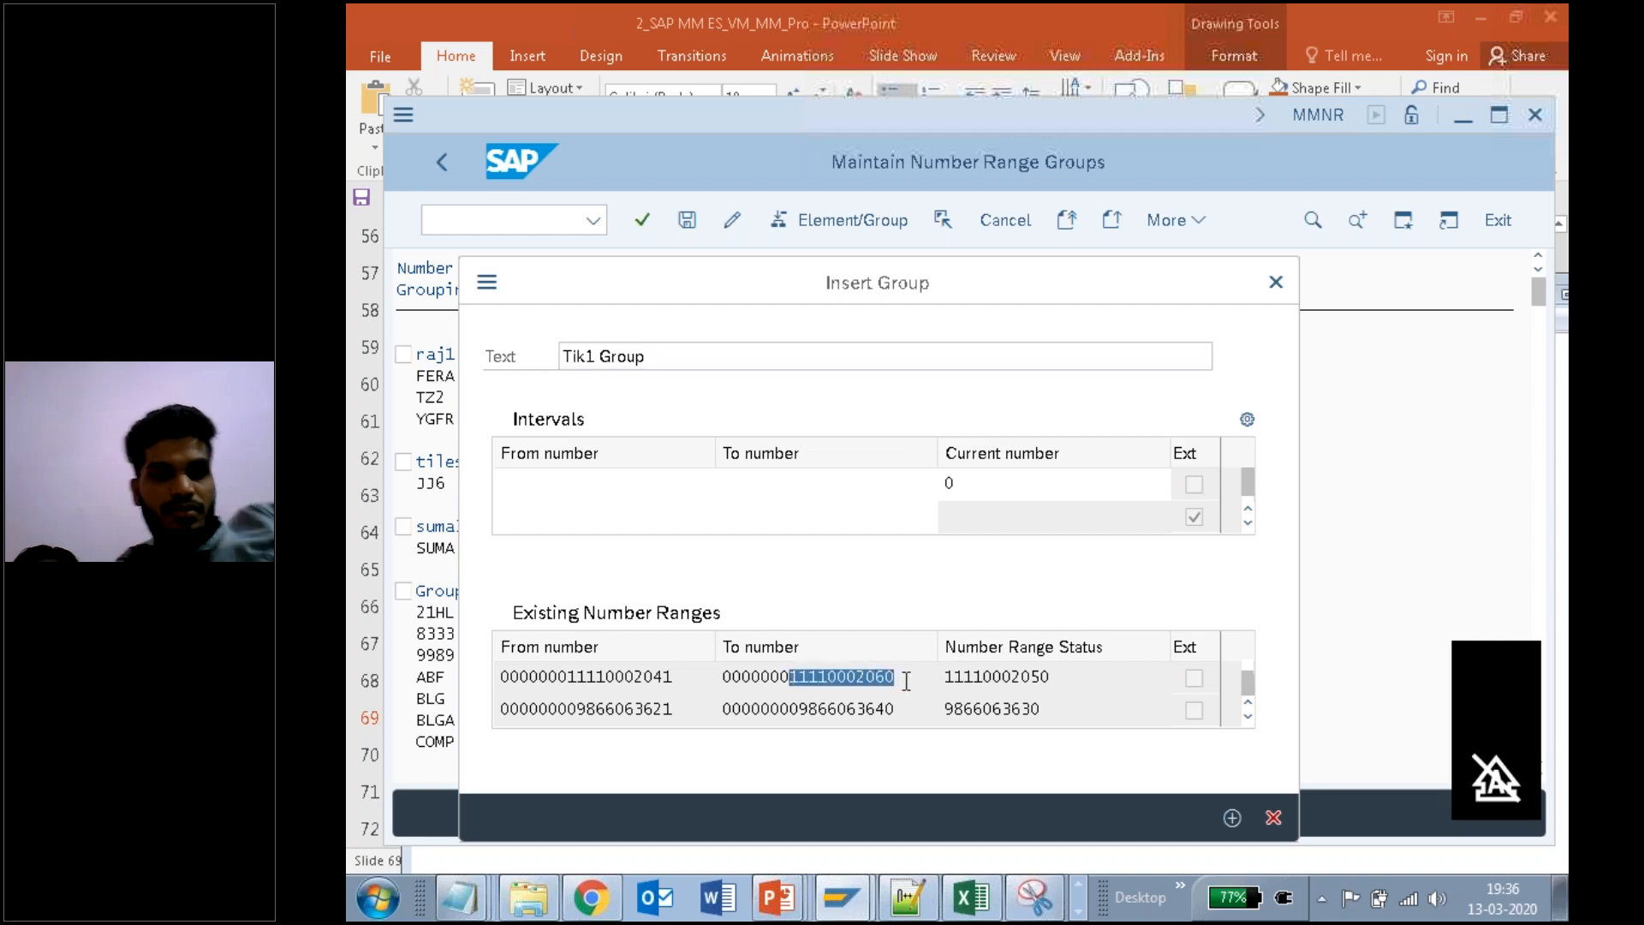
{"action": "left_click", "coordinate": [874, 677]}
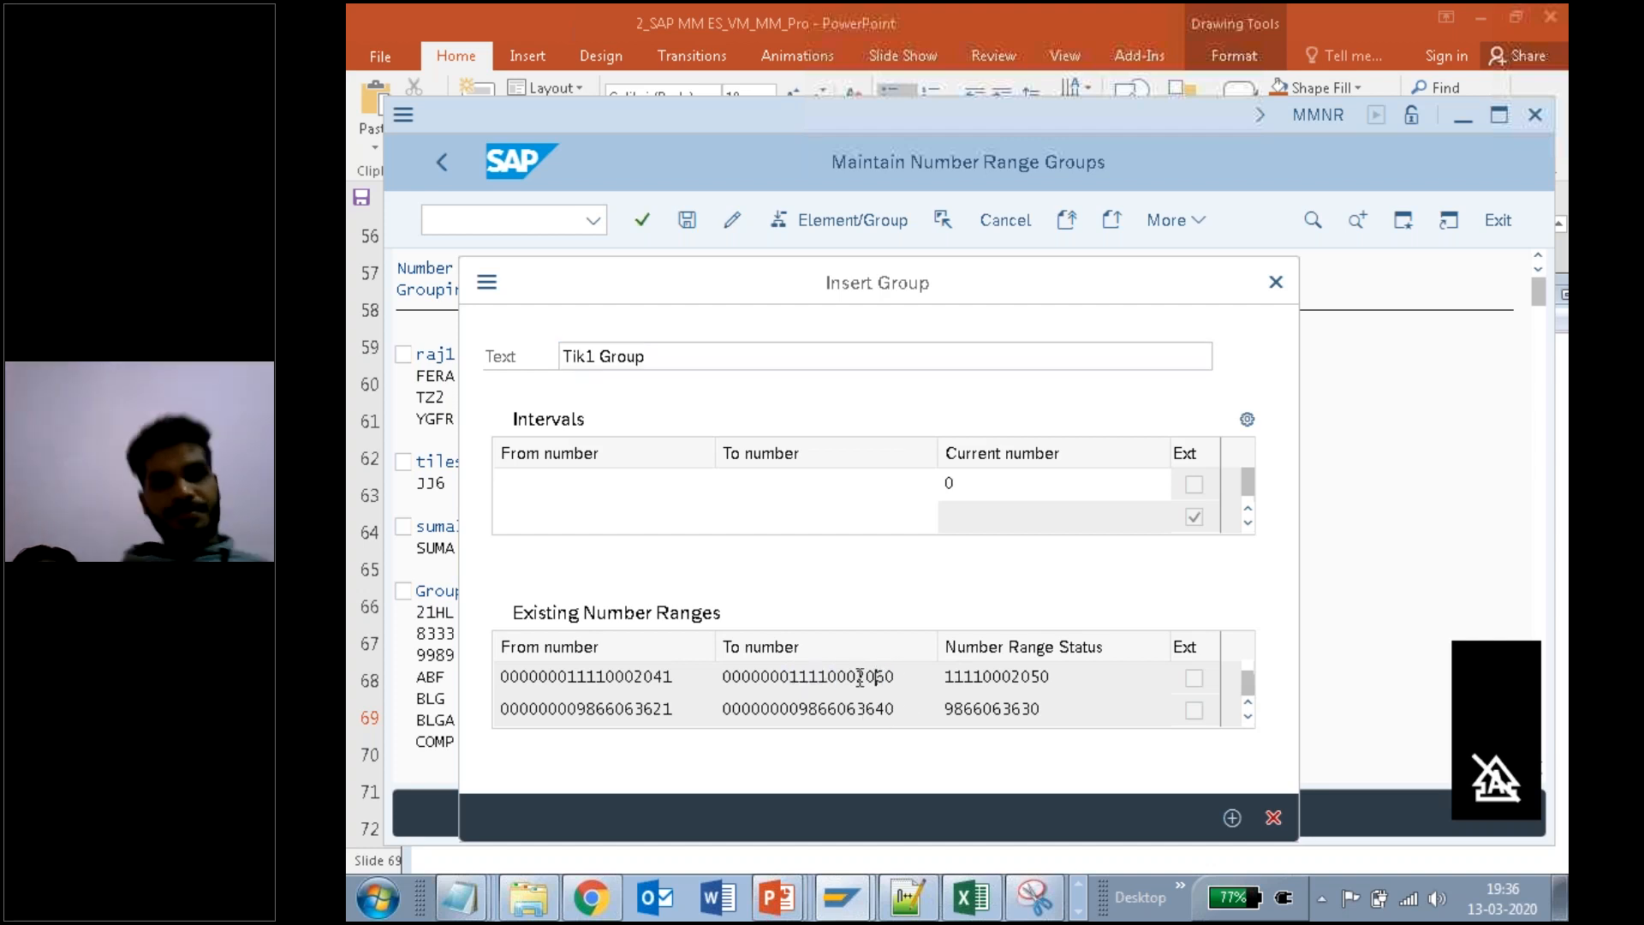
{"action": "left_click_drag", "start_coordinate": [788, 676], "coordinate": [911, 678]}
{"action": "key", "text": "ctrl+c"}
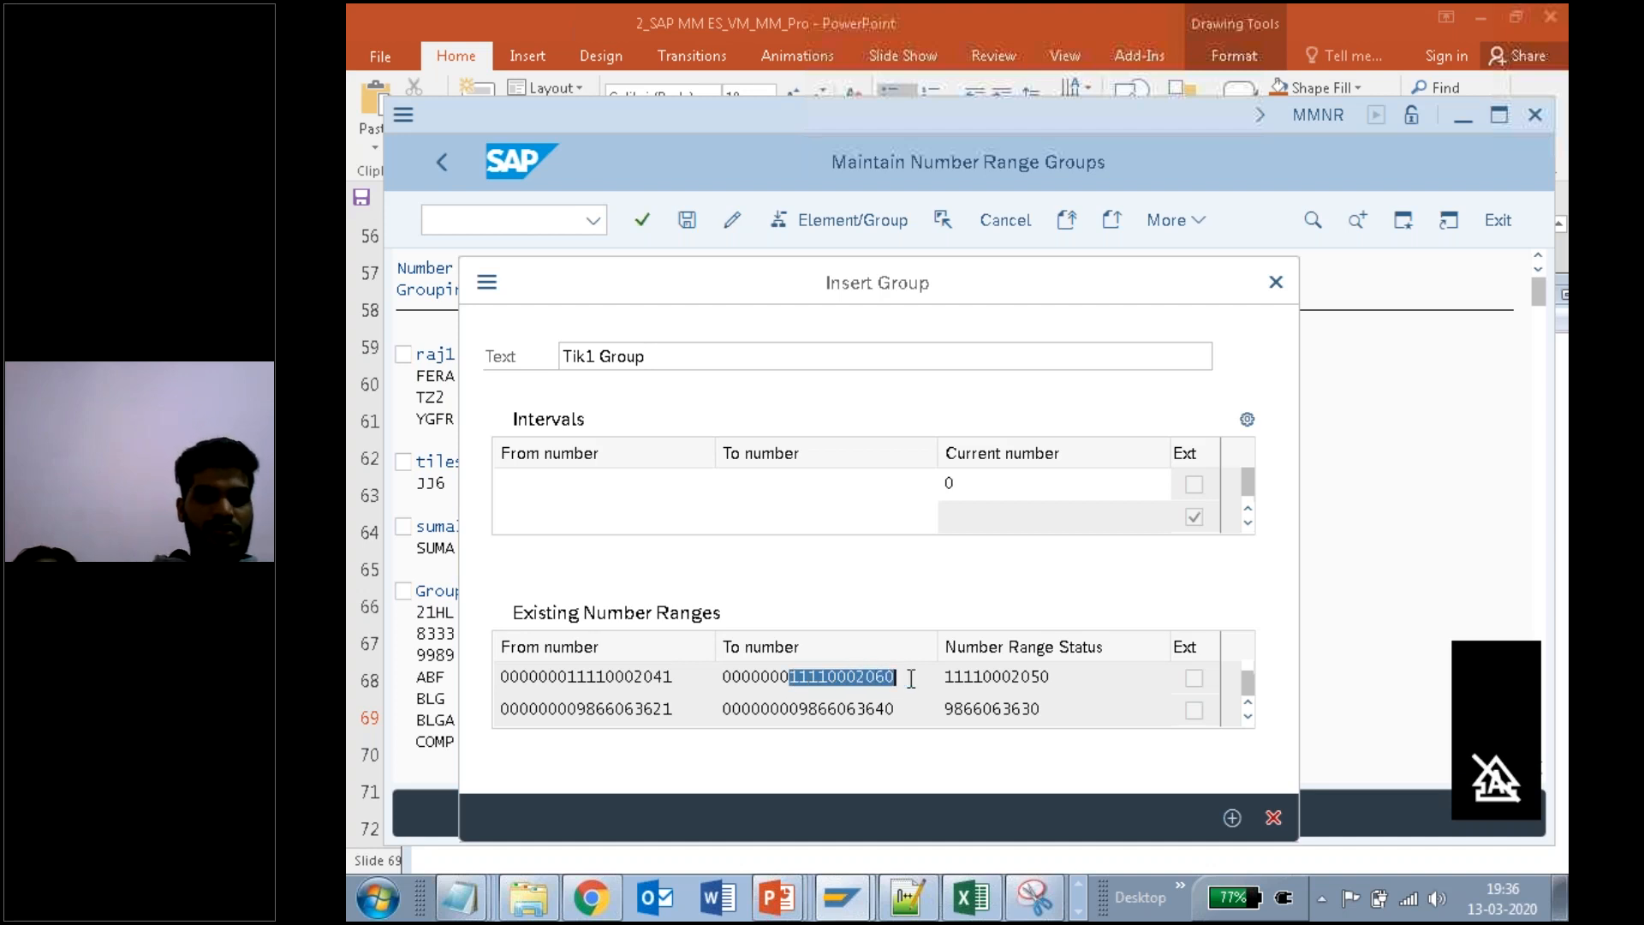
{"action": "left_click", "coordinate": [609, 487]}
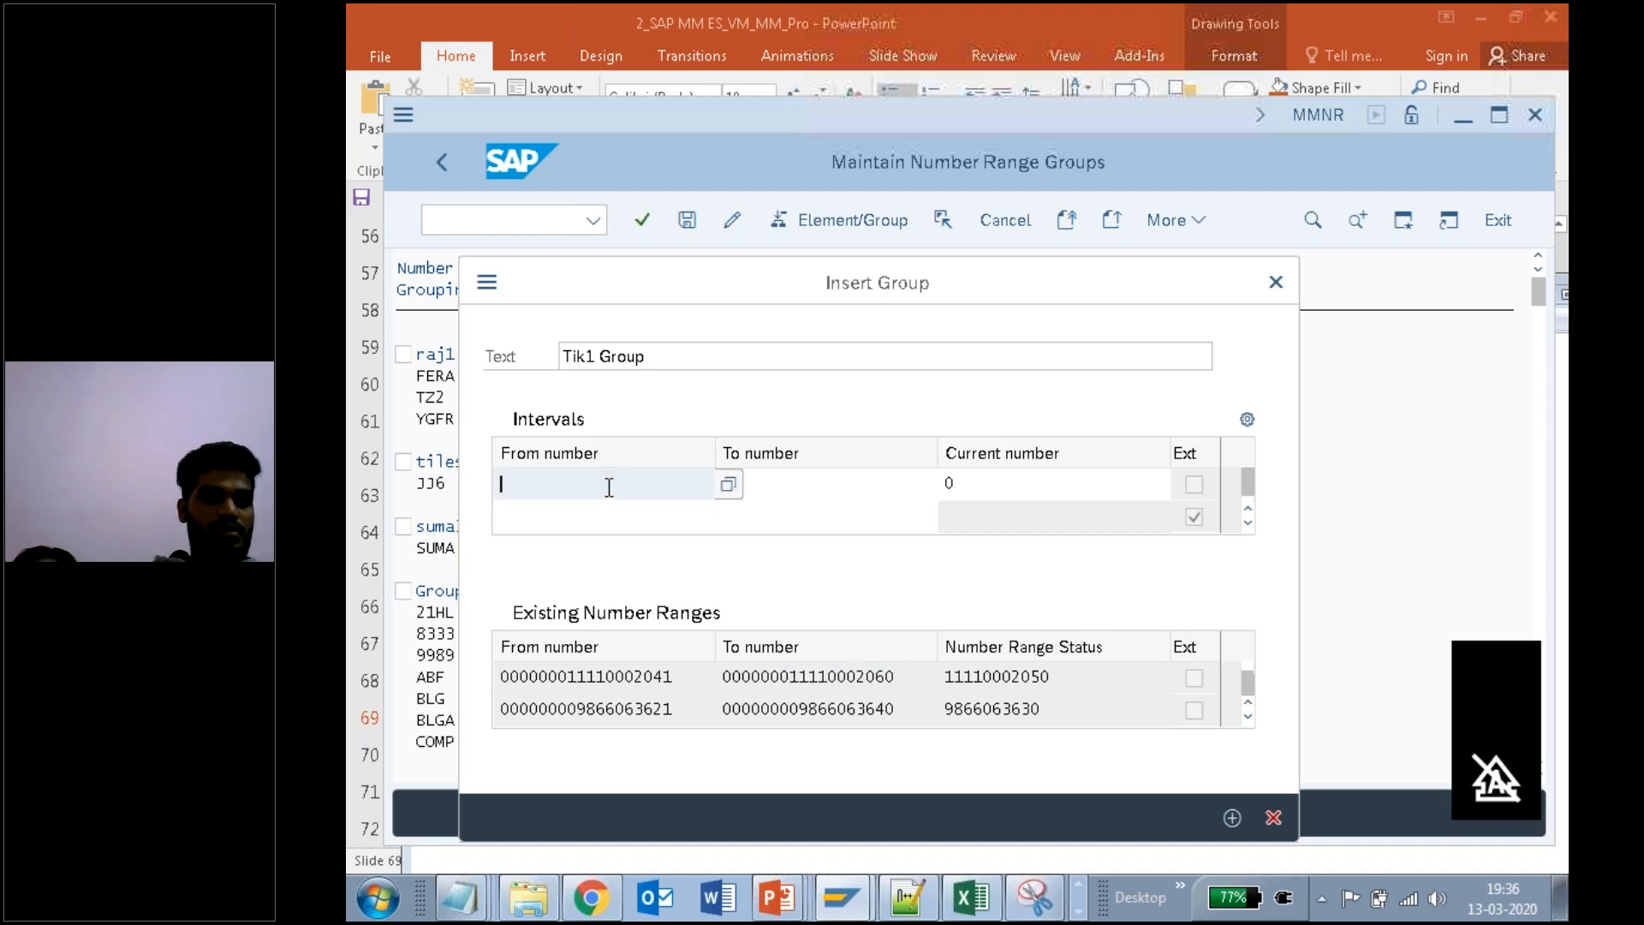
{"action": "key", "text": "ctrl+v"}
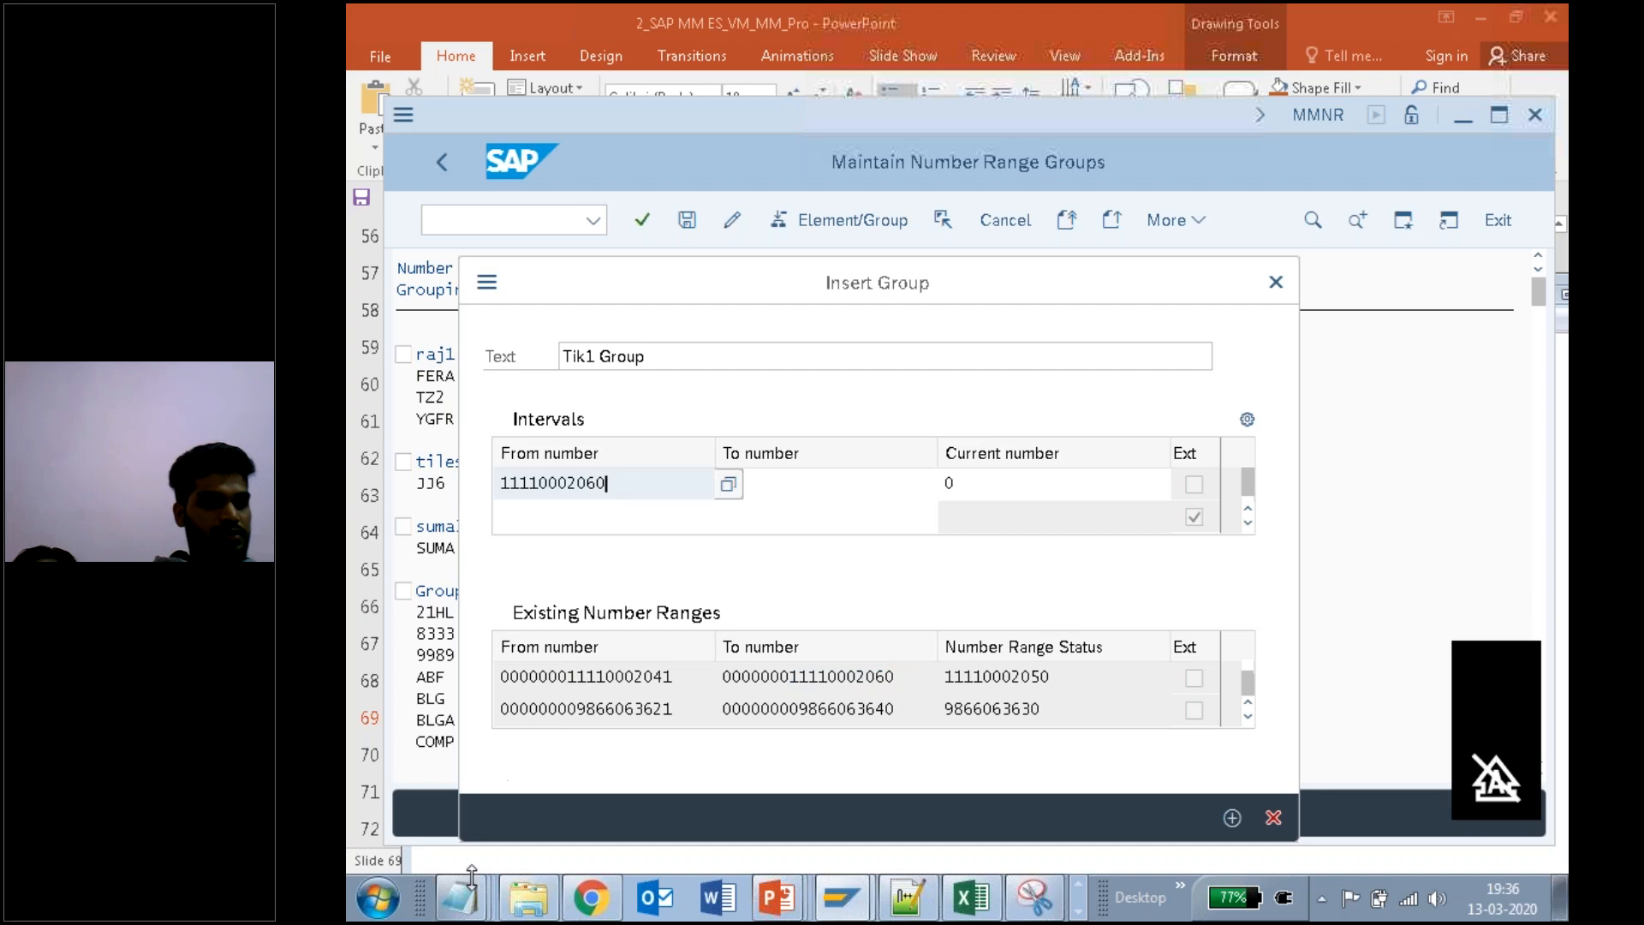
{"action": "left_click", "coordinate": [463, 897]}
{"action": "left_click", "coordinate": [635, 807]}
{"action": "left_click", "coordinate": [949, 775]}
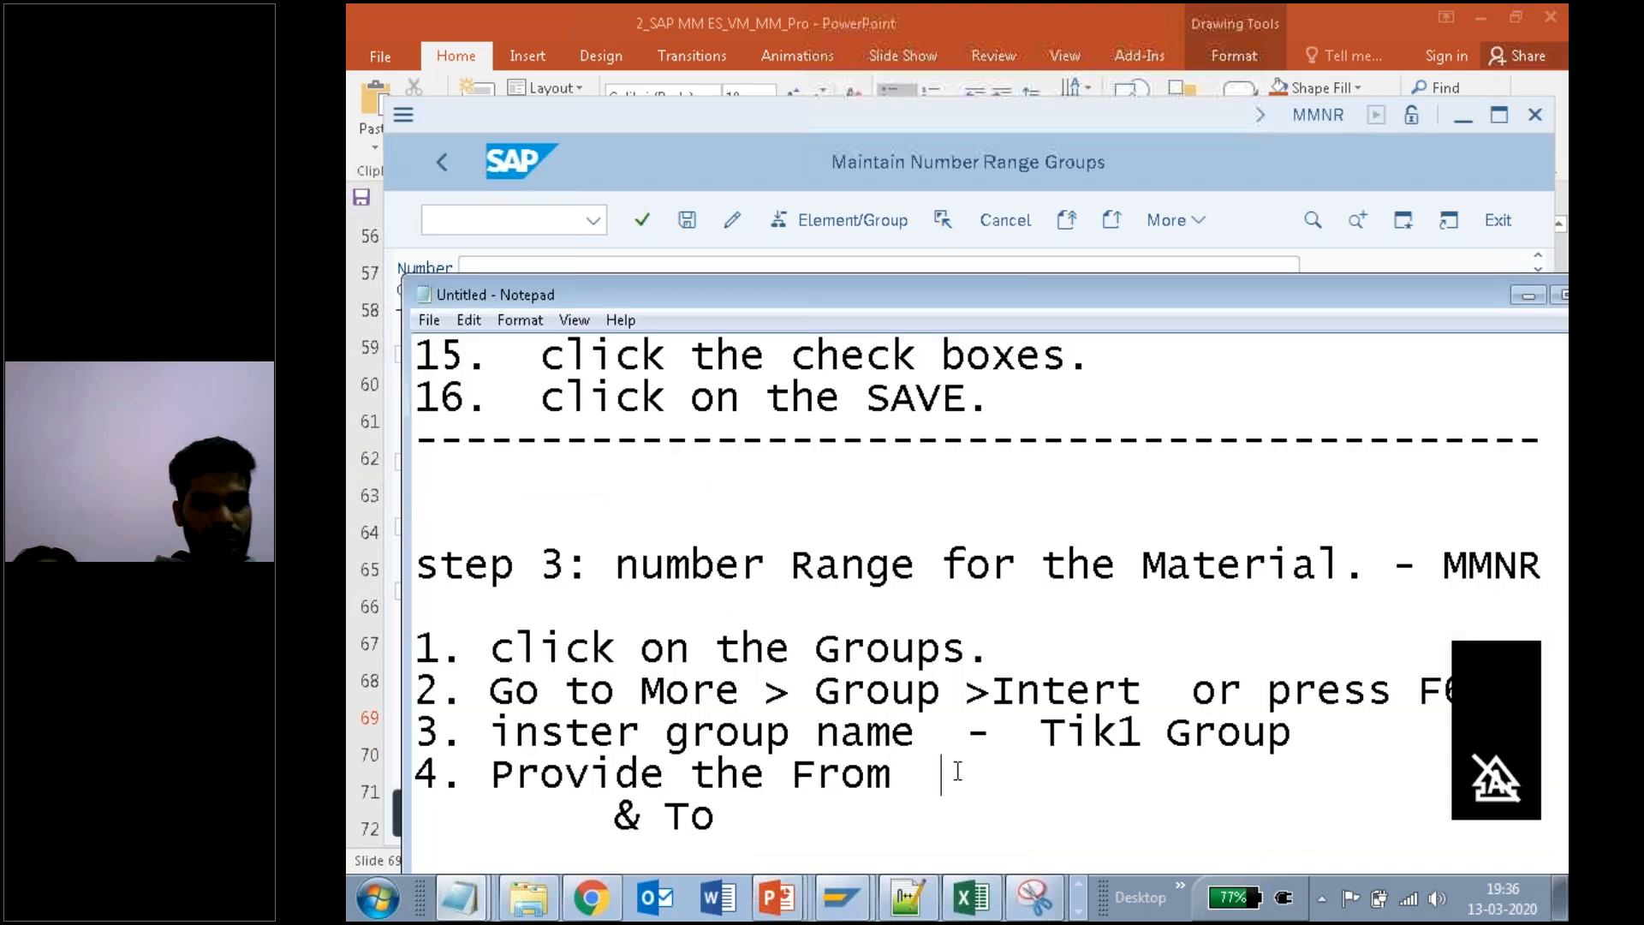
{"action": "key", "text": "ctrl+v"}
{"action": "left_click", "coordinate": [853, 805]}
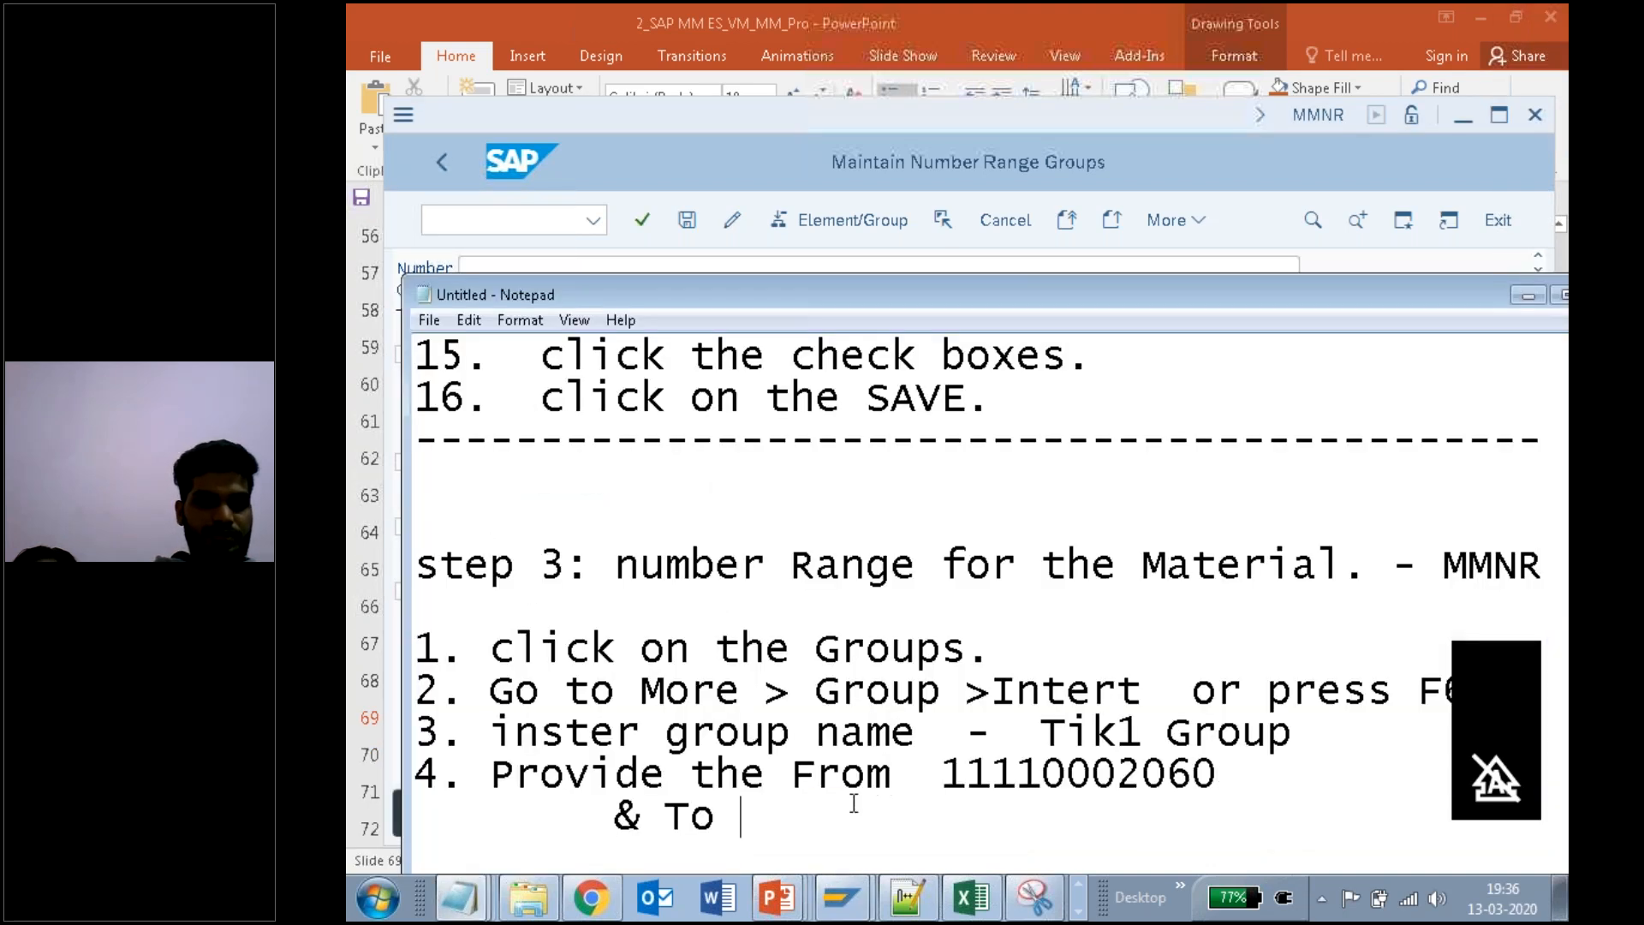
{"action": "key", "text": "ctrl+v"}
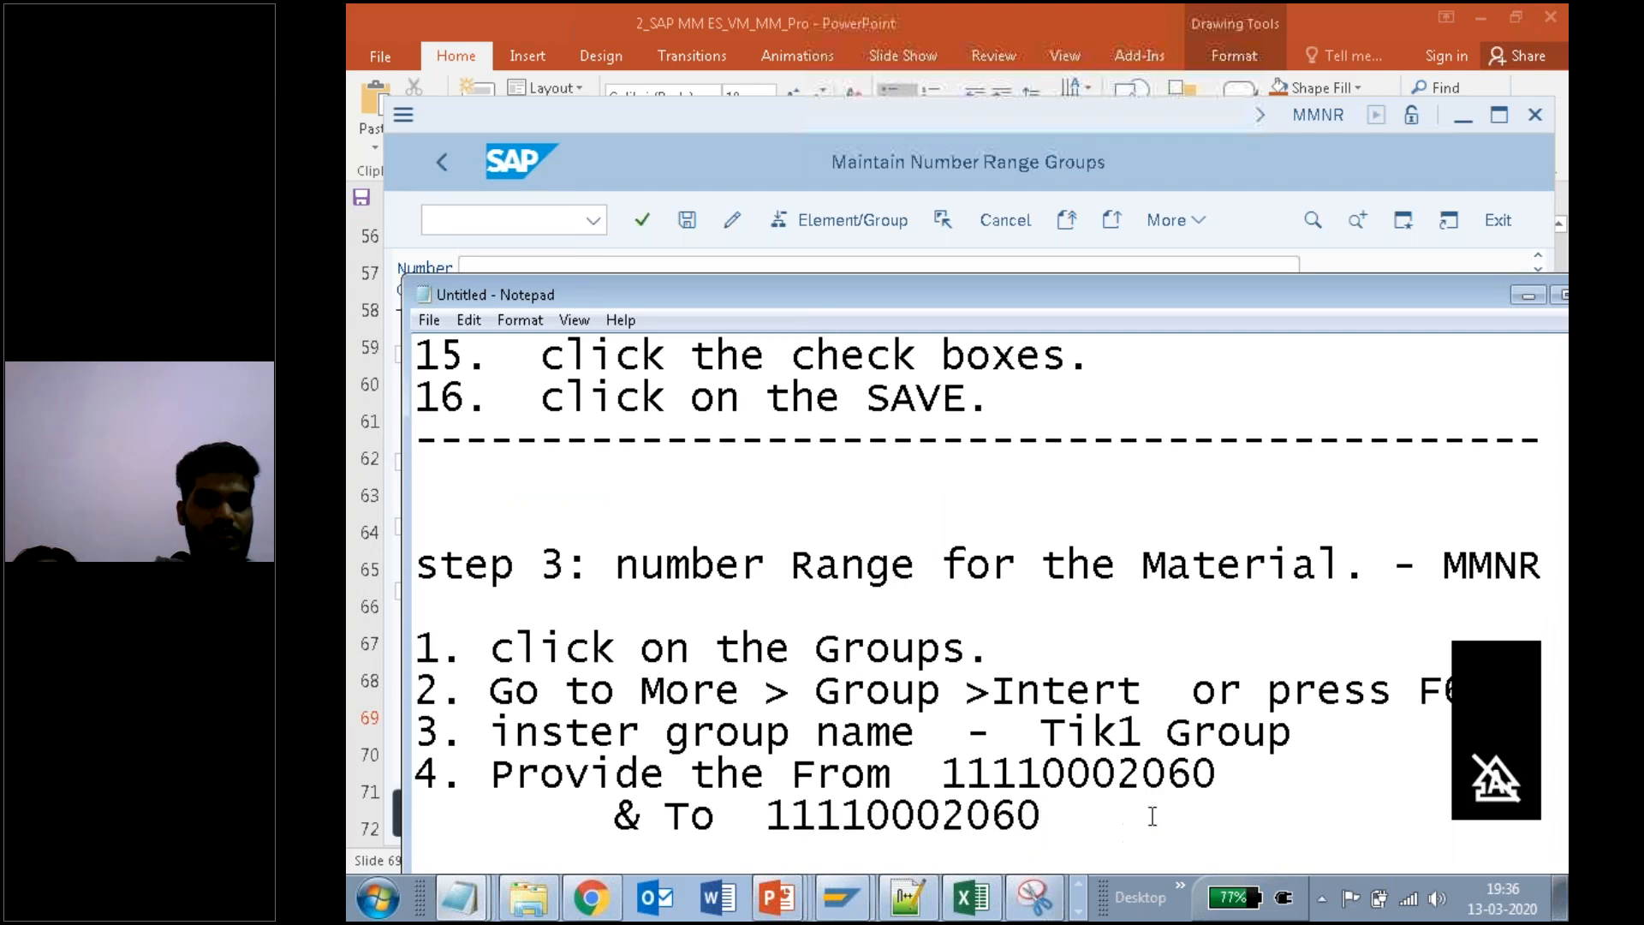
{"action": "key", "text": "BackSpace"}
{"action": "key", "text": "BackSpace"}
{"action": "type", "text": "80"}
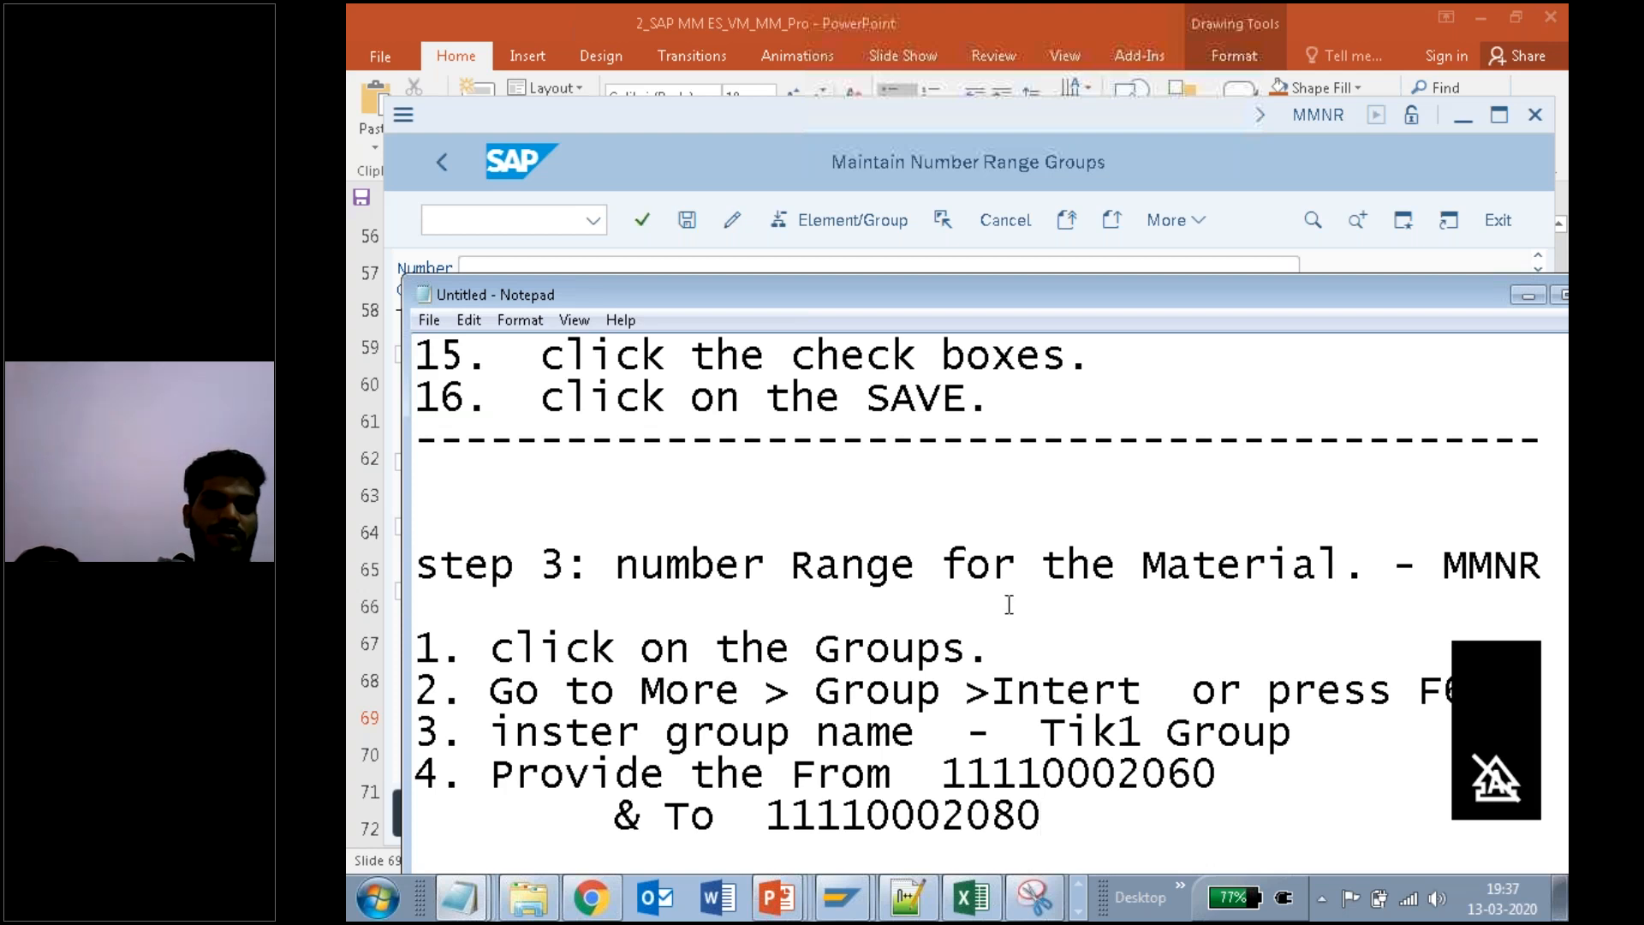
{"action": "left_click", "coordinate": [765, 107]}
{"action": "left_click", "coordinate": [836, 474]}
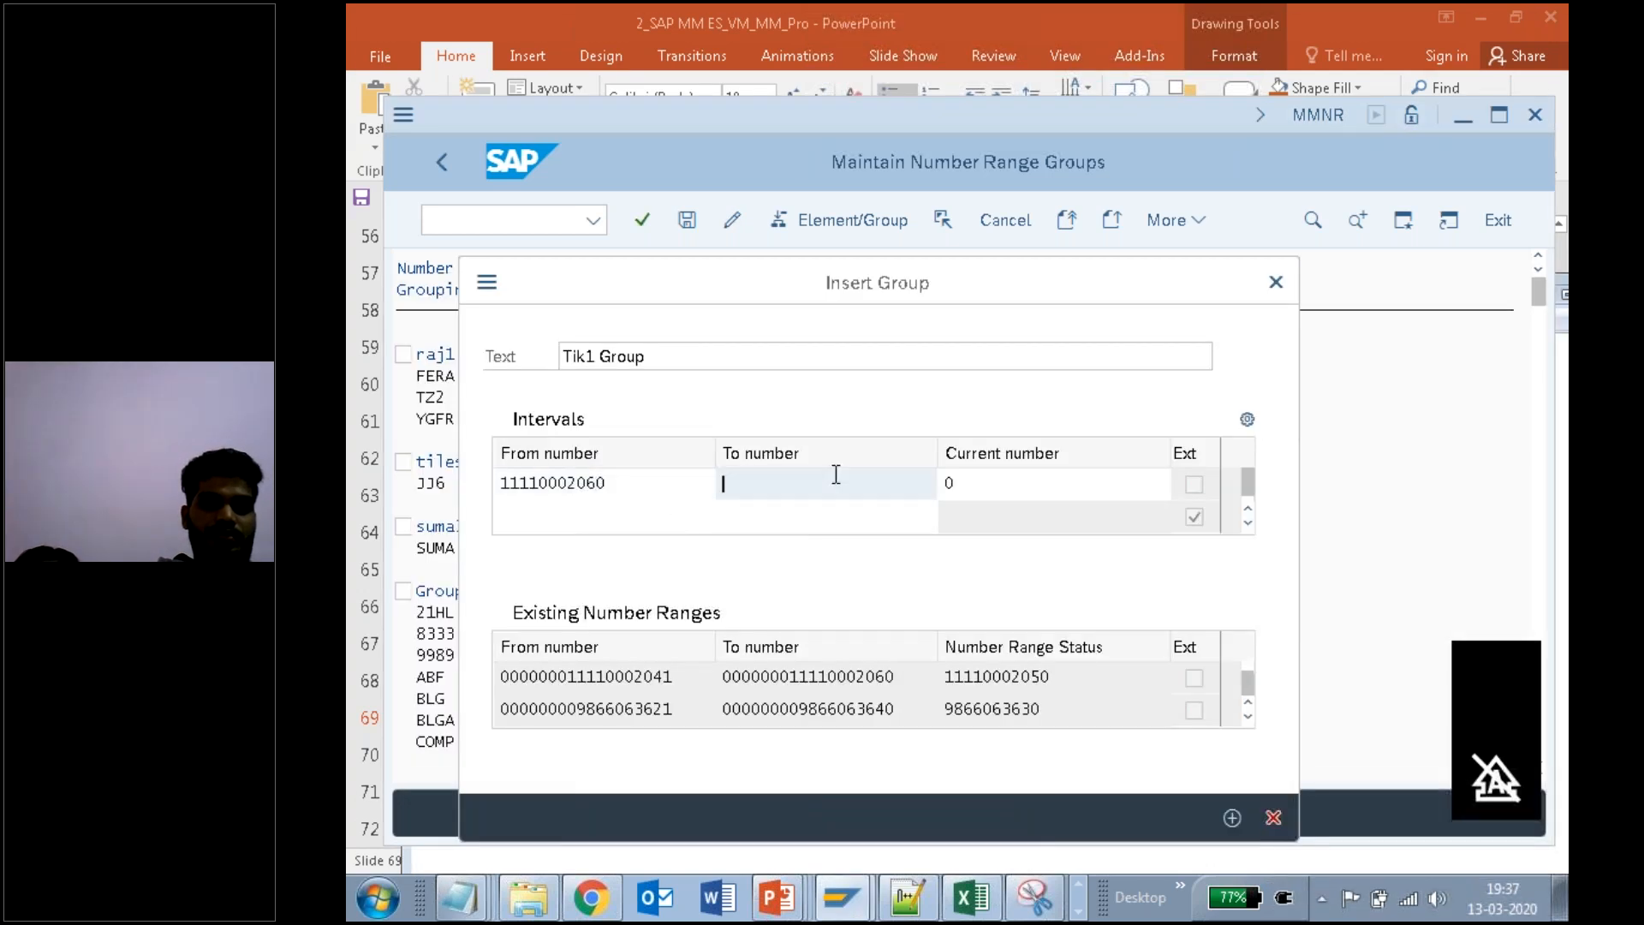
{"action": "key", "text": "ctrl+v"}
{"action": "key", "text": "BackSpace"}
{"action": "key", "text": "BackSpace"}
{"action": "type", "text": "80"}
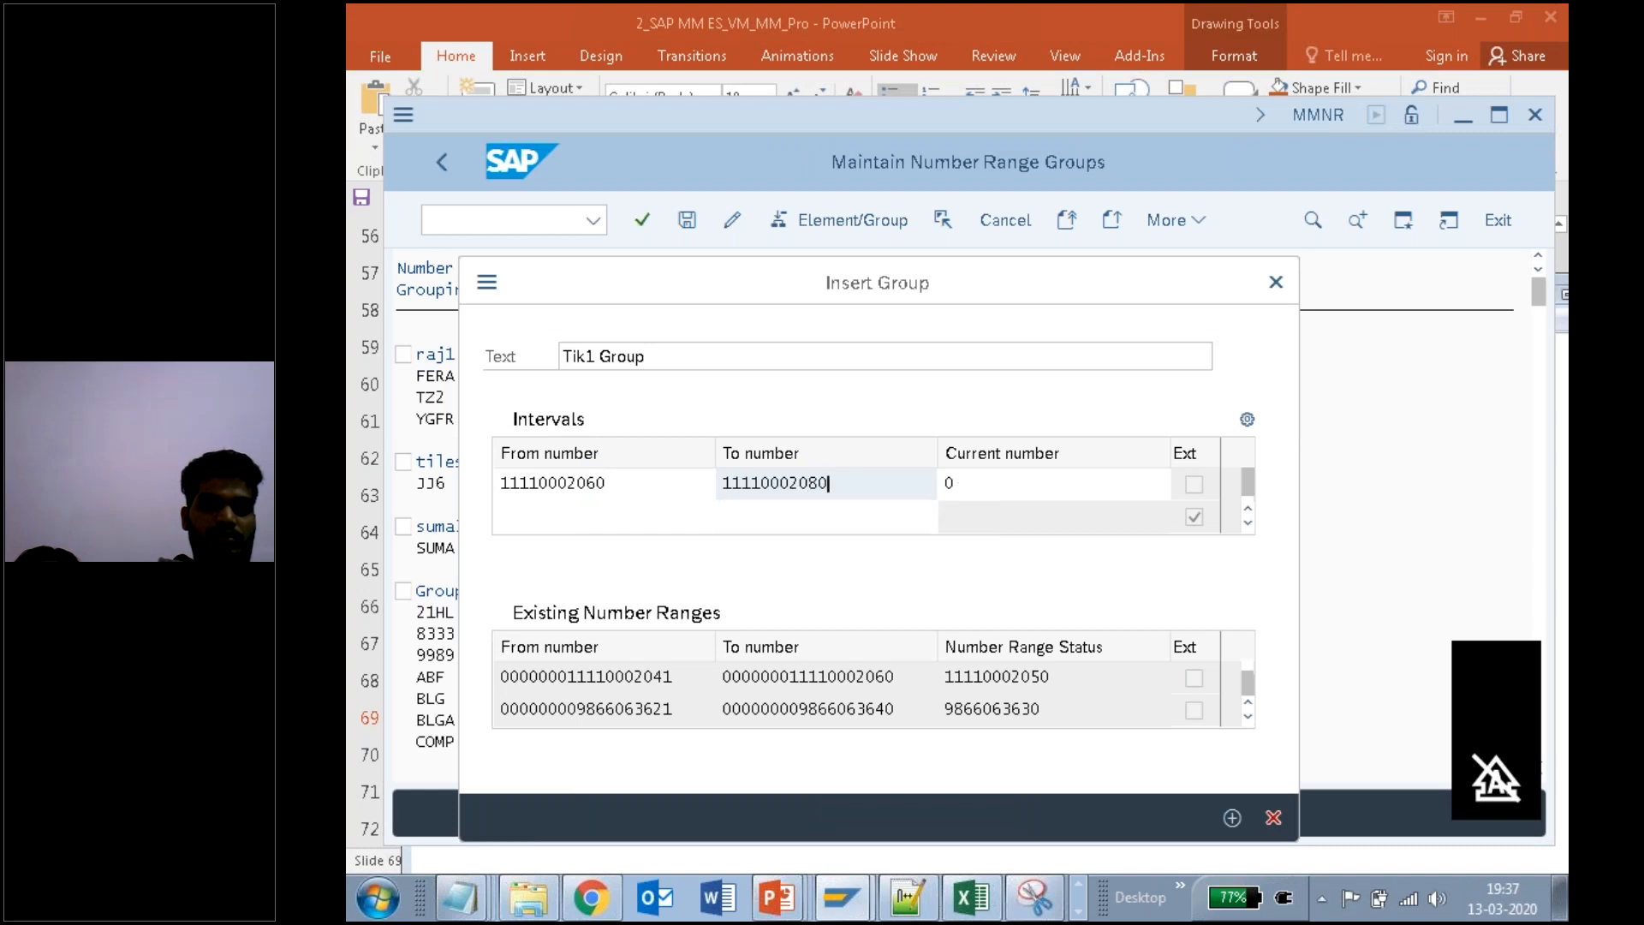
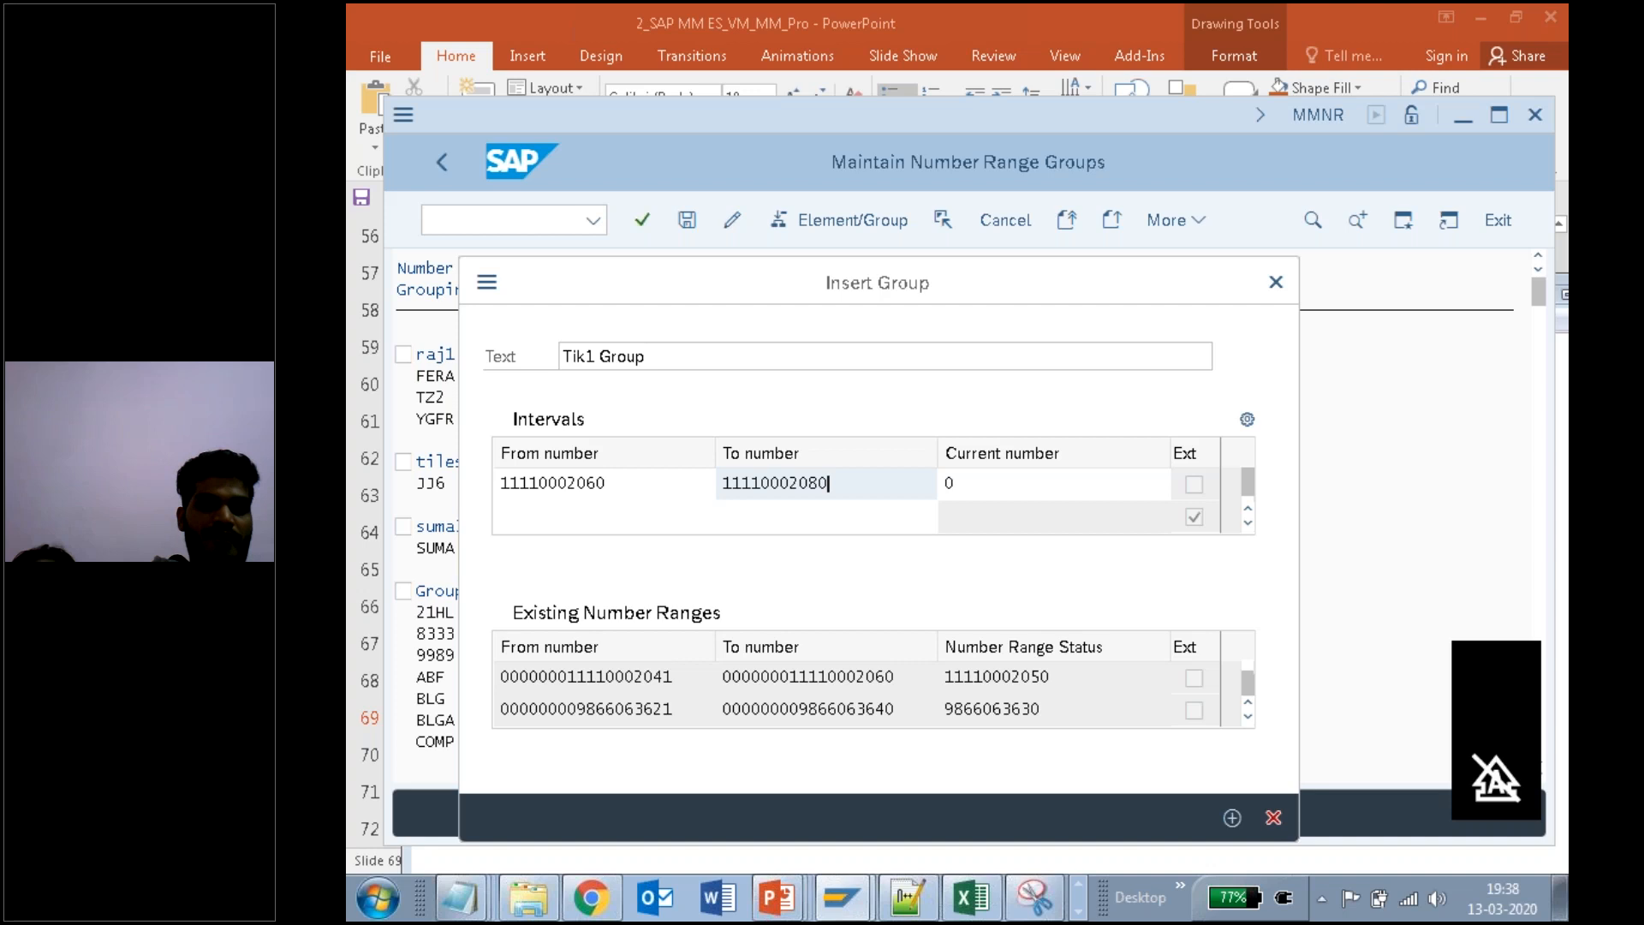
Step: Try to dismiss the browser news notification covering the Insert Group dialog
{"action": "left_click", "coordinate": [673, 485]}
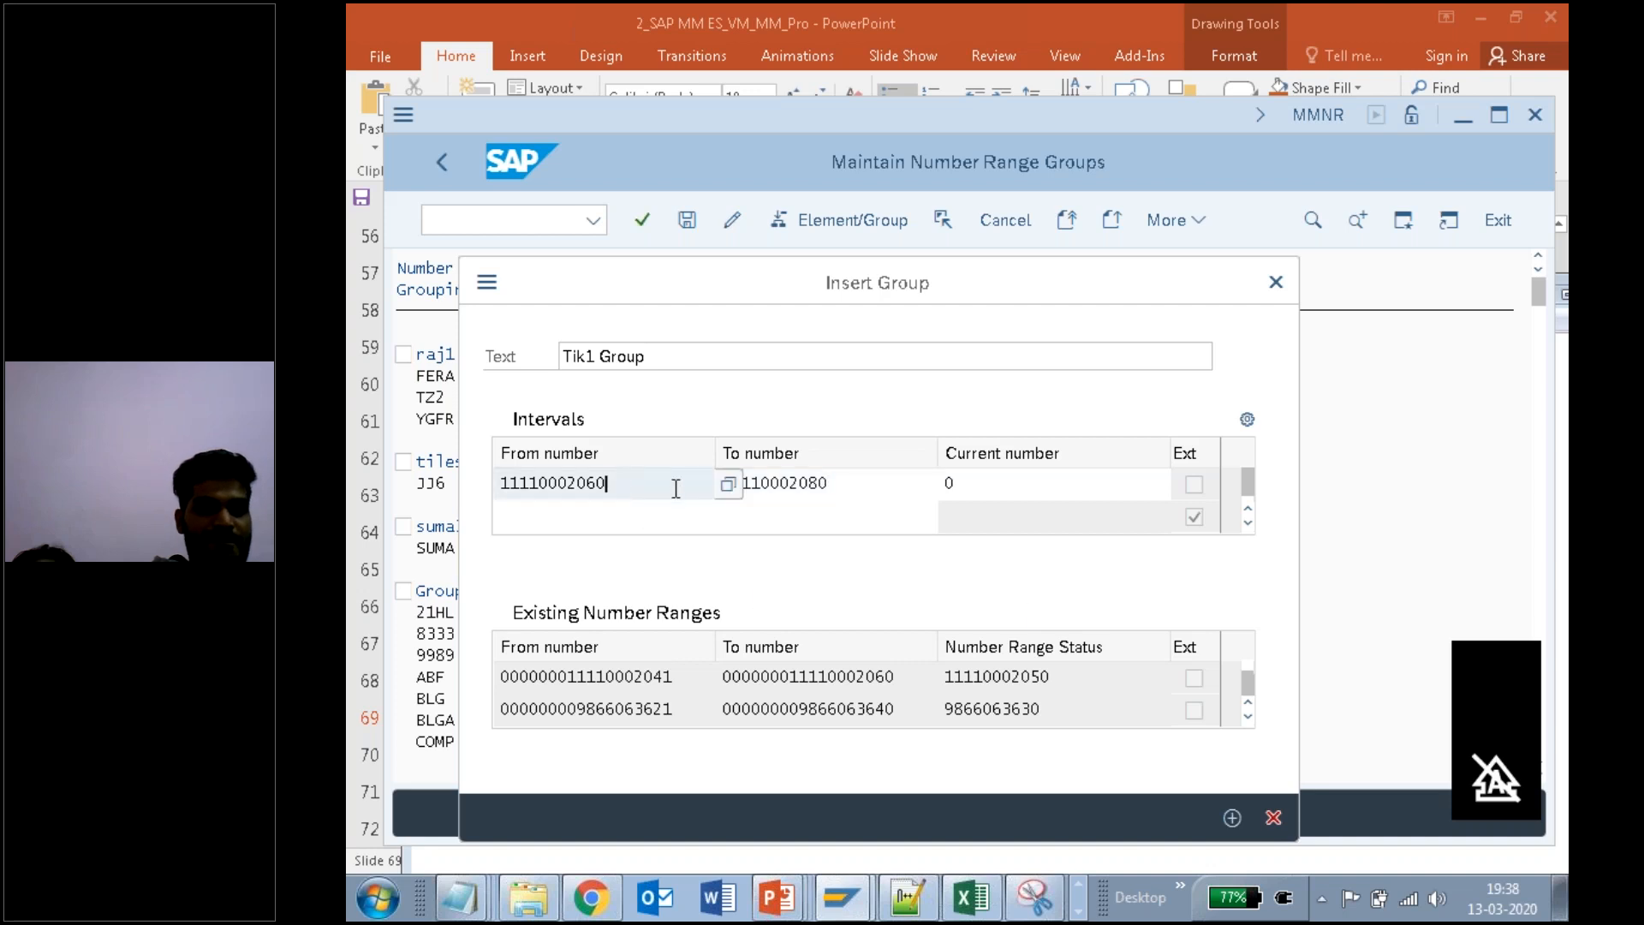
{"action": "left_click", "coordinate": [866, 484]}
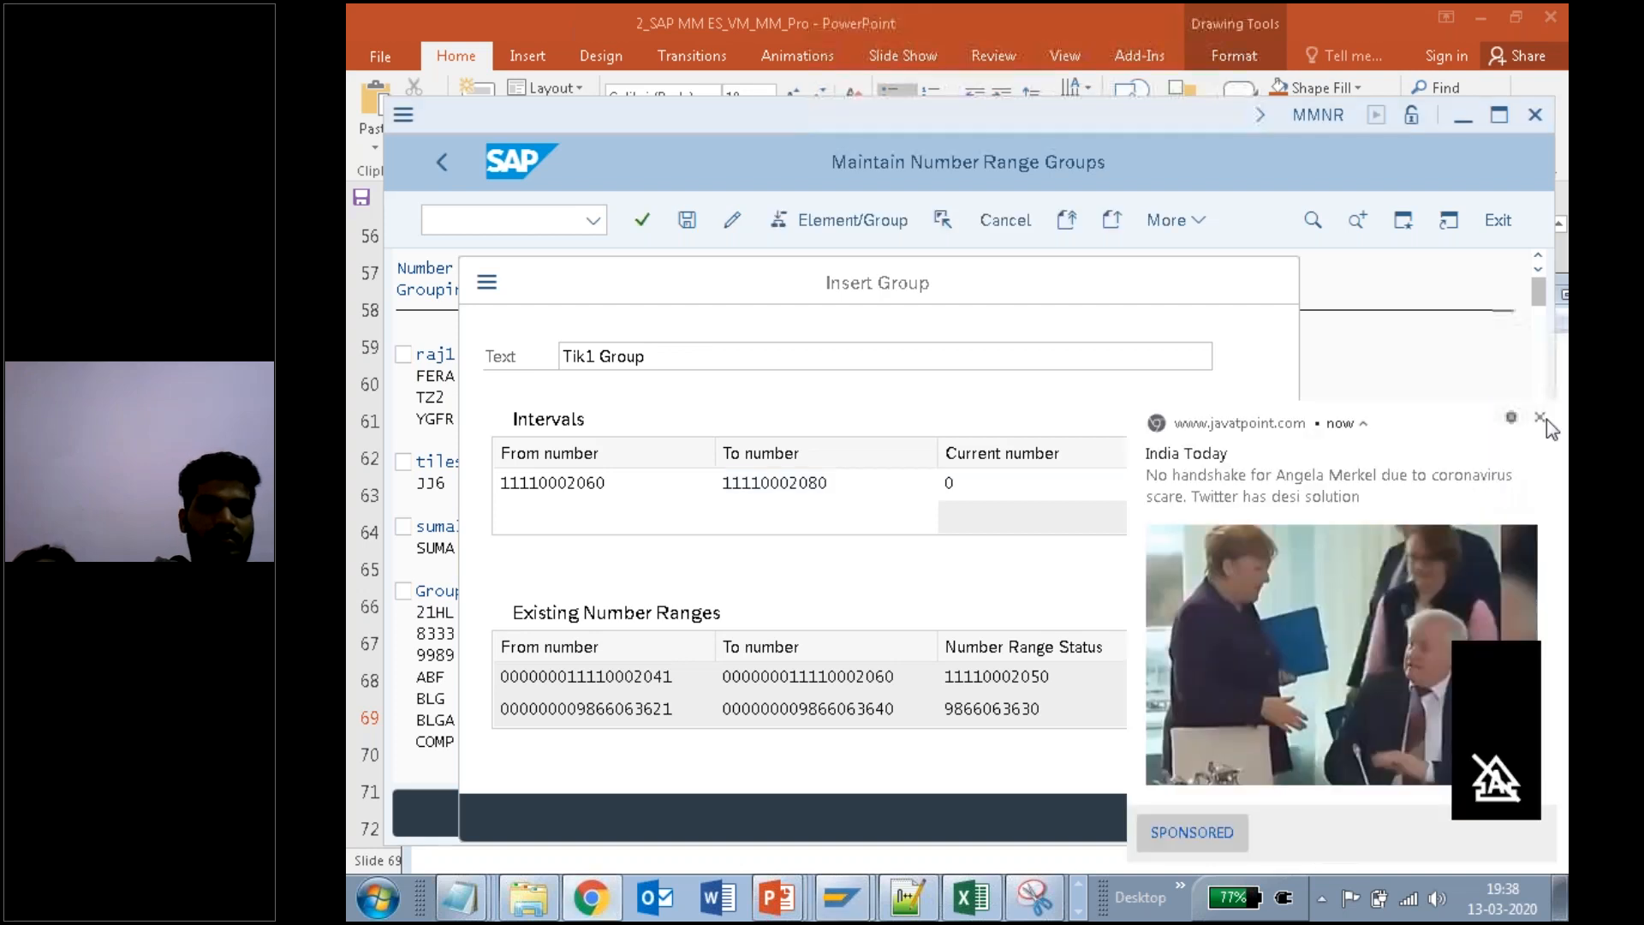
{"action": "left_click", "coordinate": [1546, 418]}
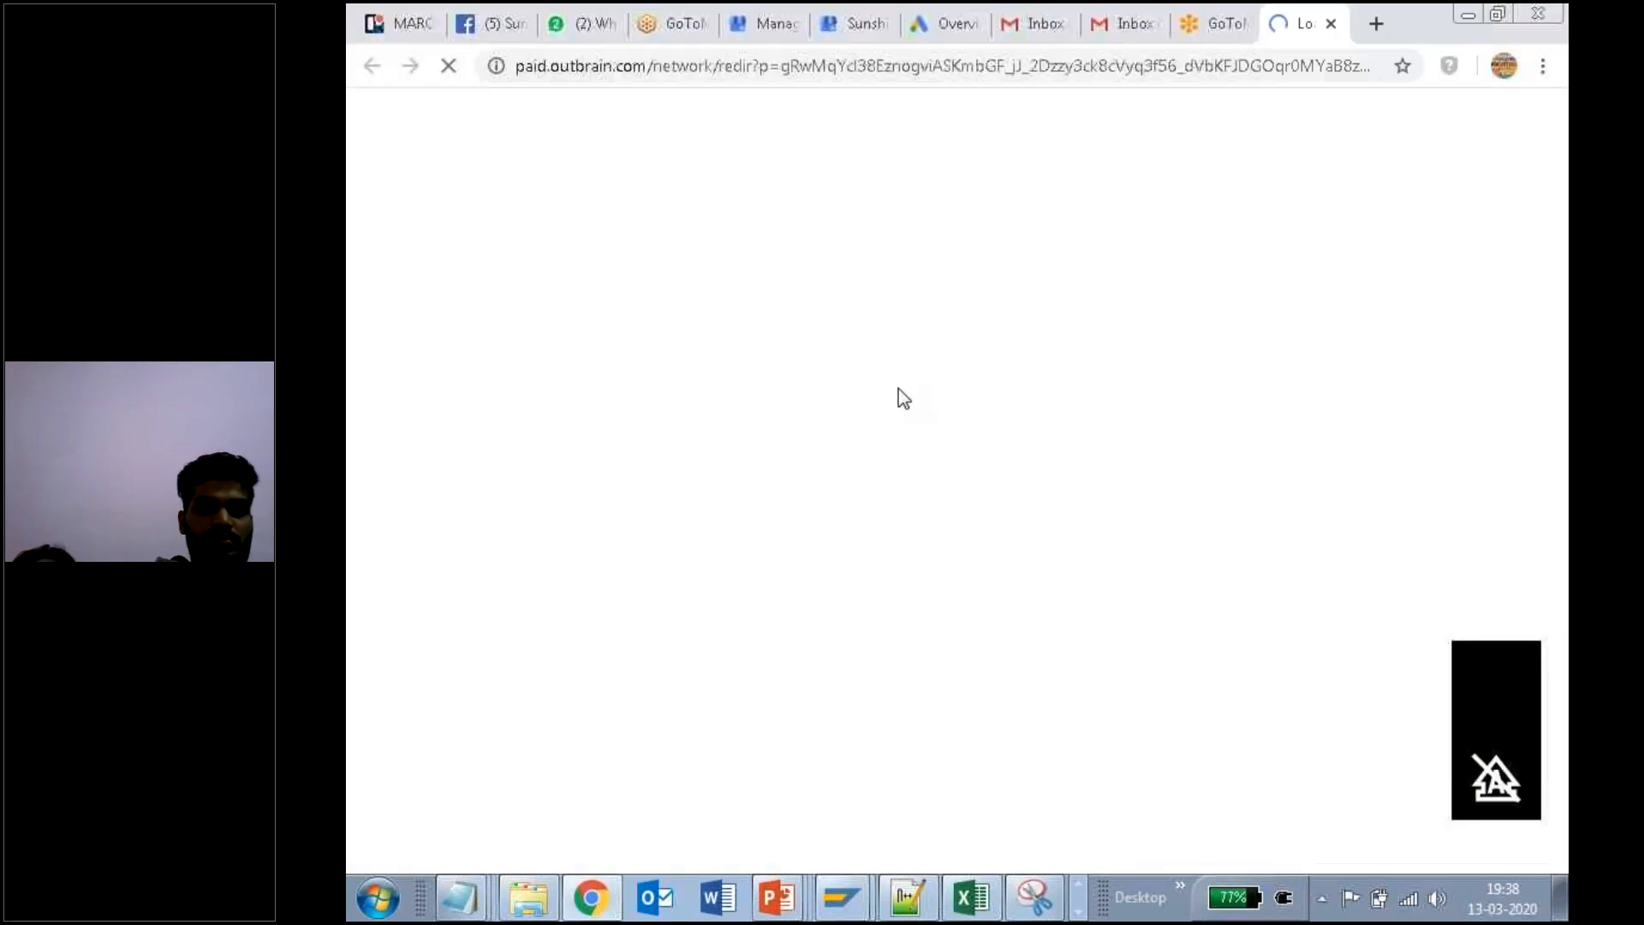
{"action": "mouse_move", "coordinate": [843, 899]}
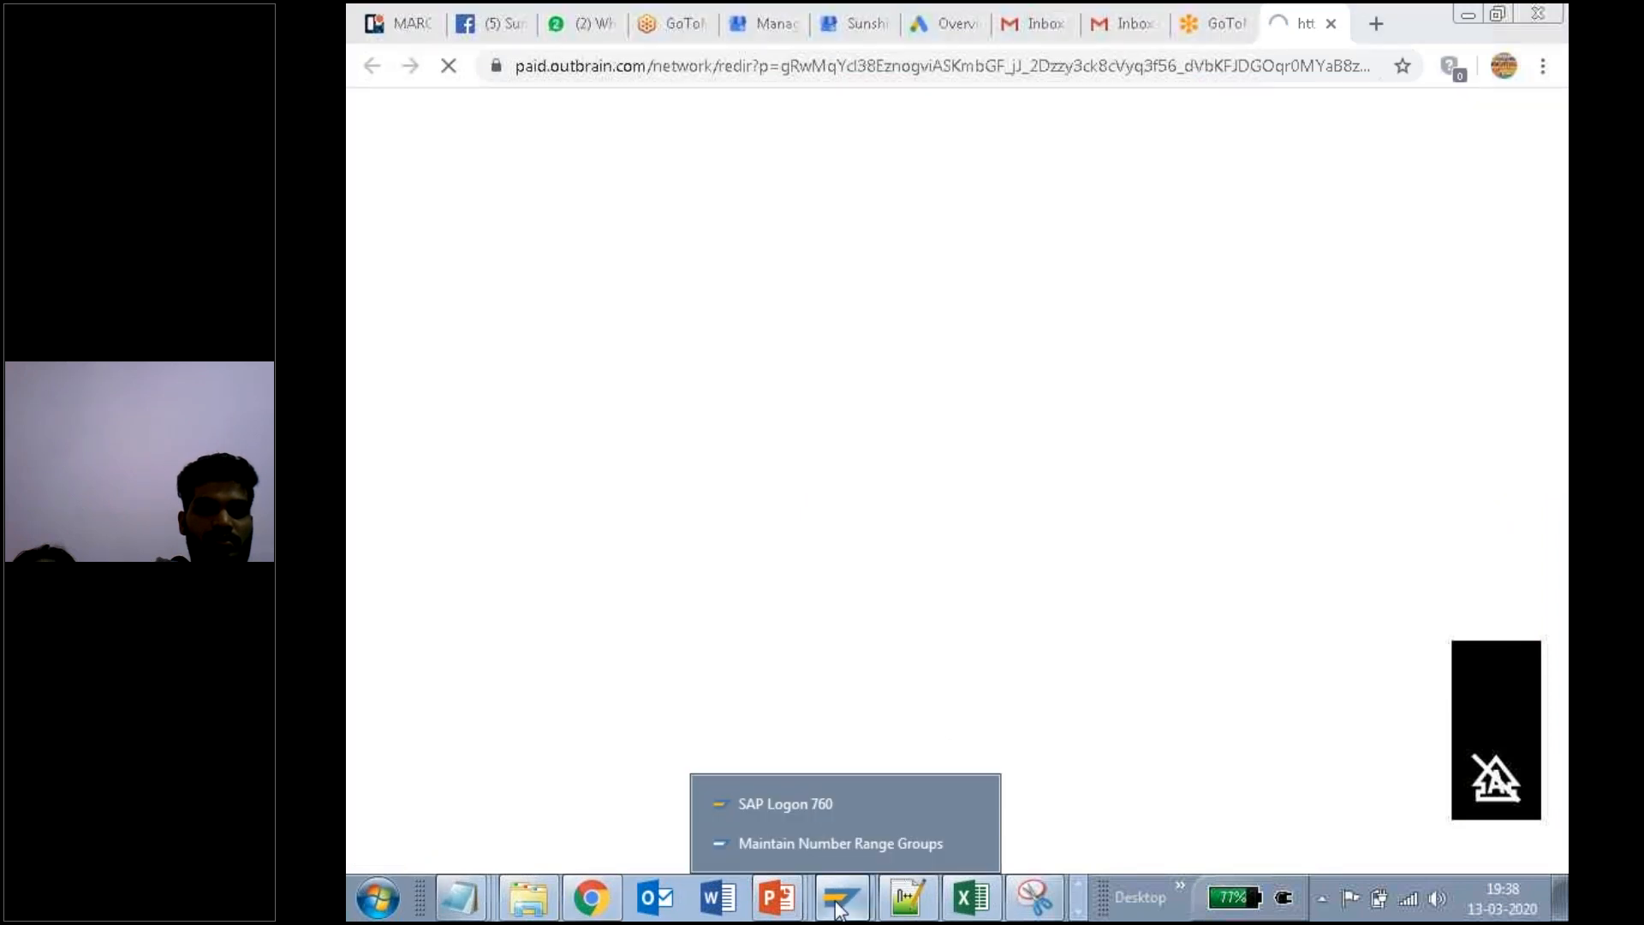
{"action": "left_click", "coordinate": [835, 834]}
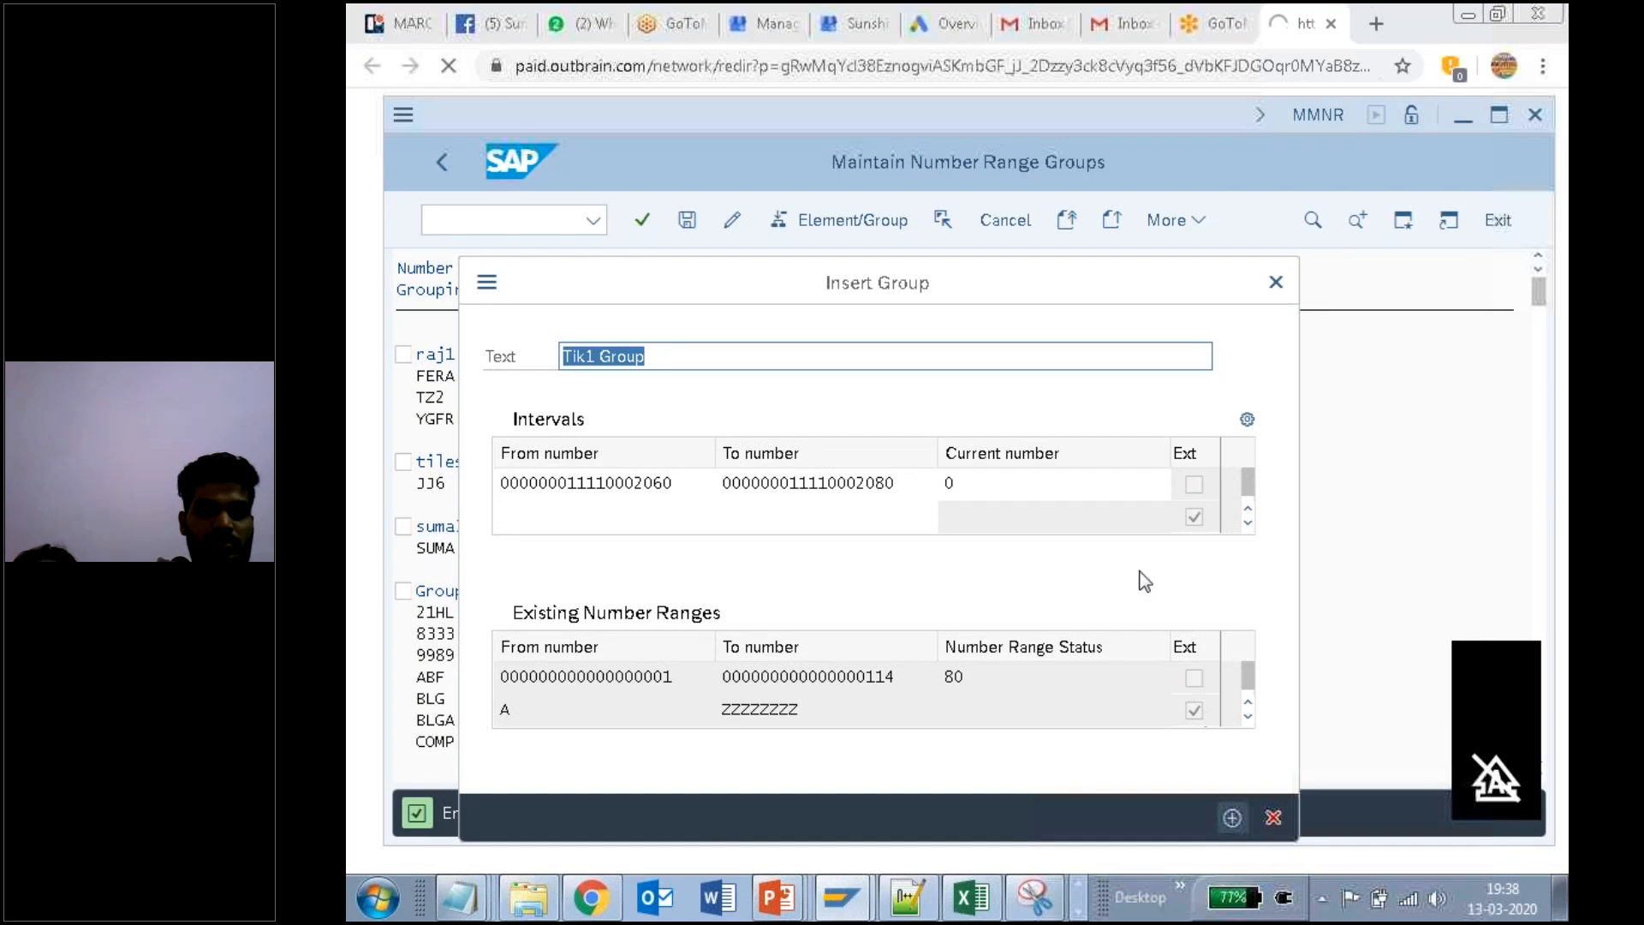
{"action": "left_click_drag", "start_coordinate": [995, 269], "coordinate": [1009, 147]}
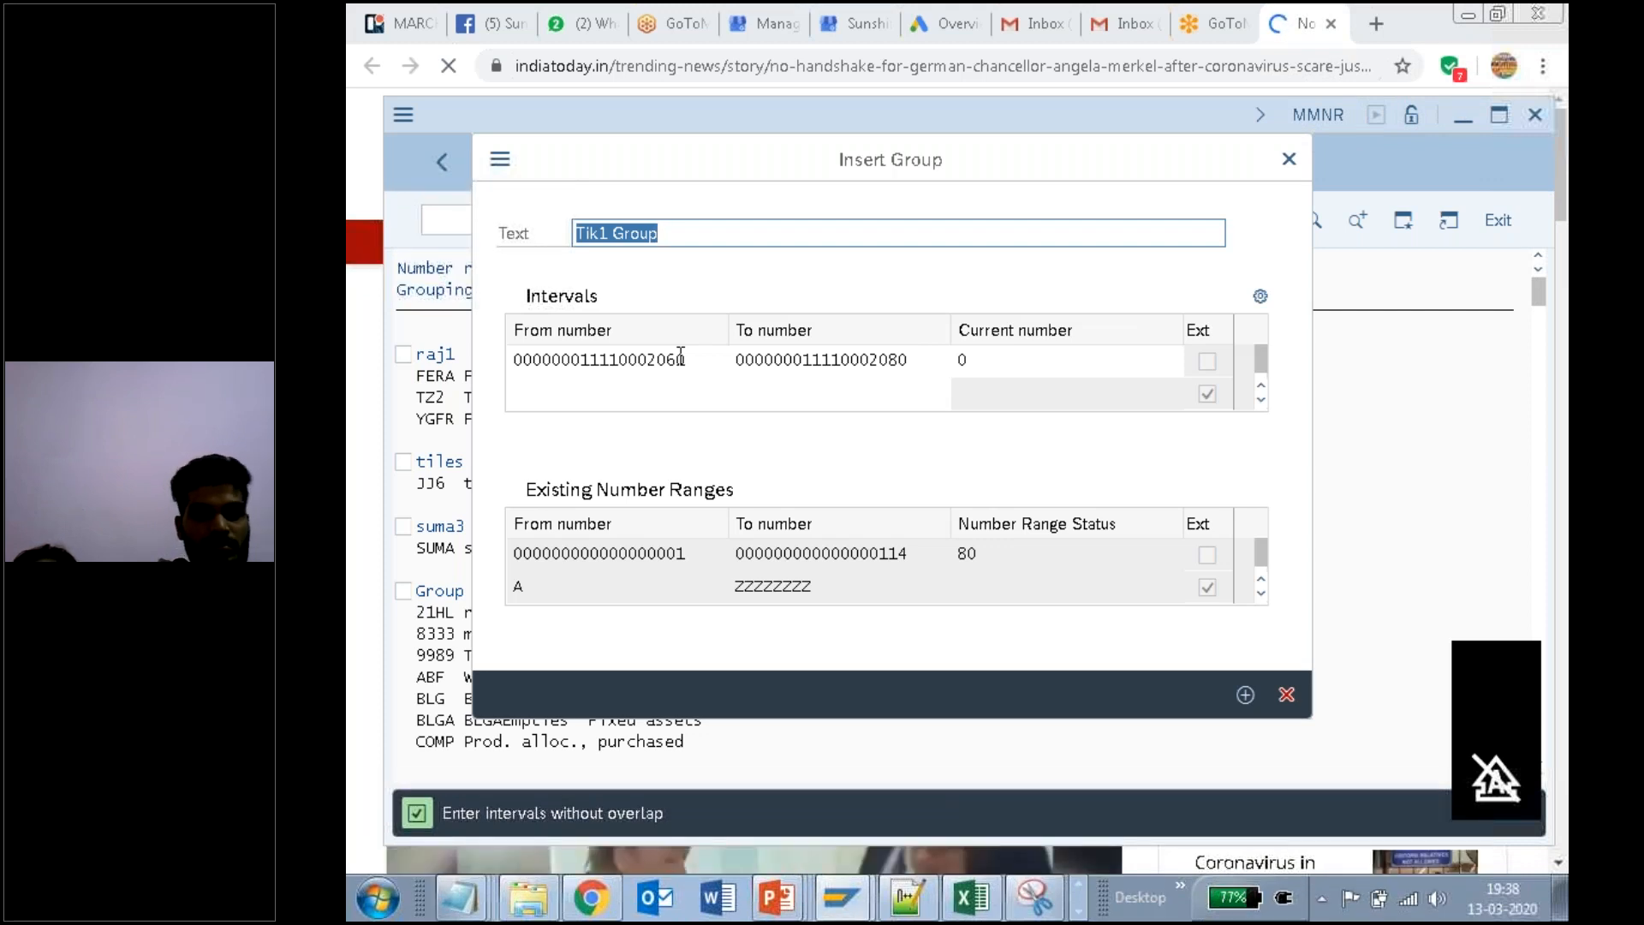
{"action": "left_click", "coordinate": [695, 360]}
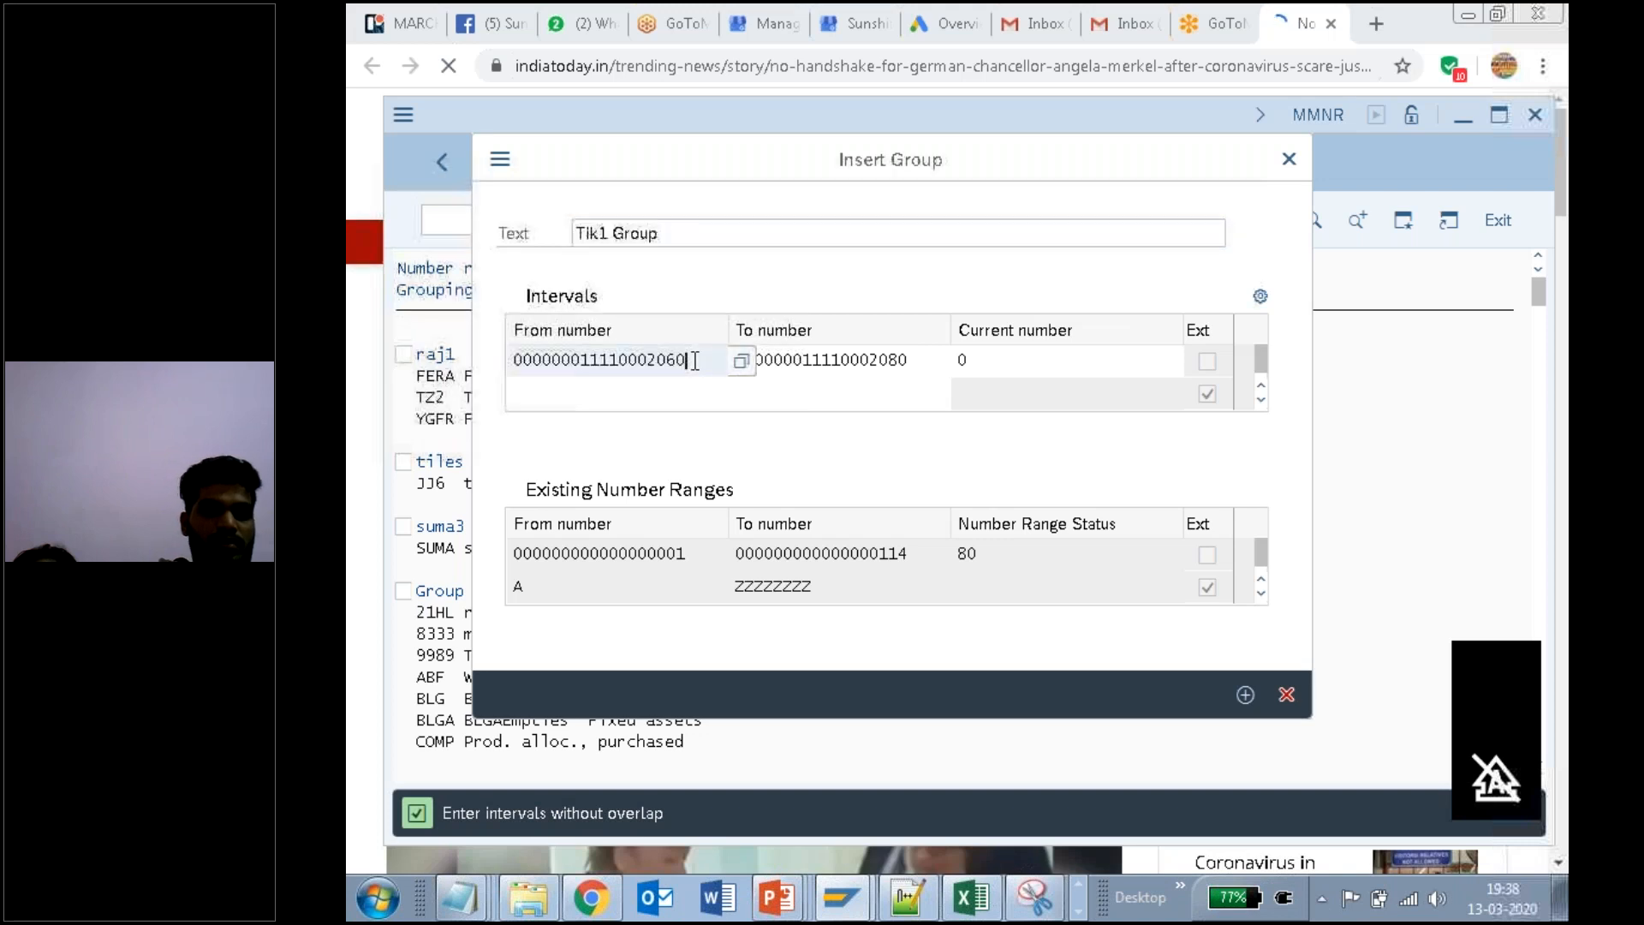
{"action": "key", "text": "BackSpace"}
{"action": "type", "text": "1"}
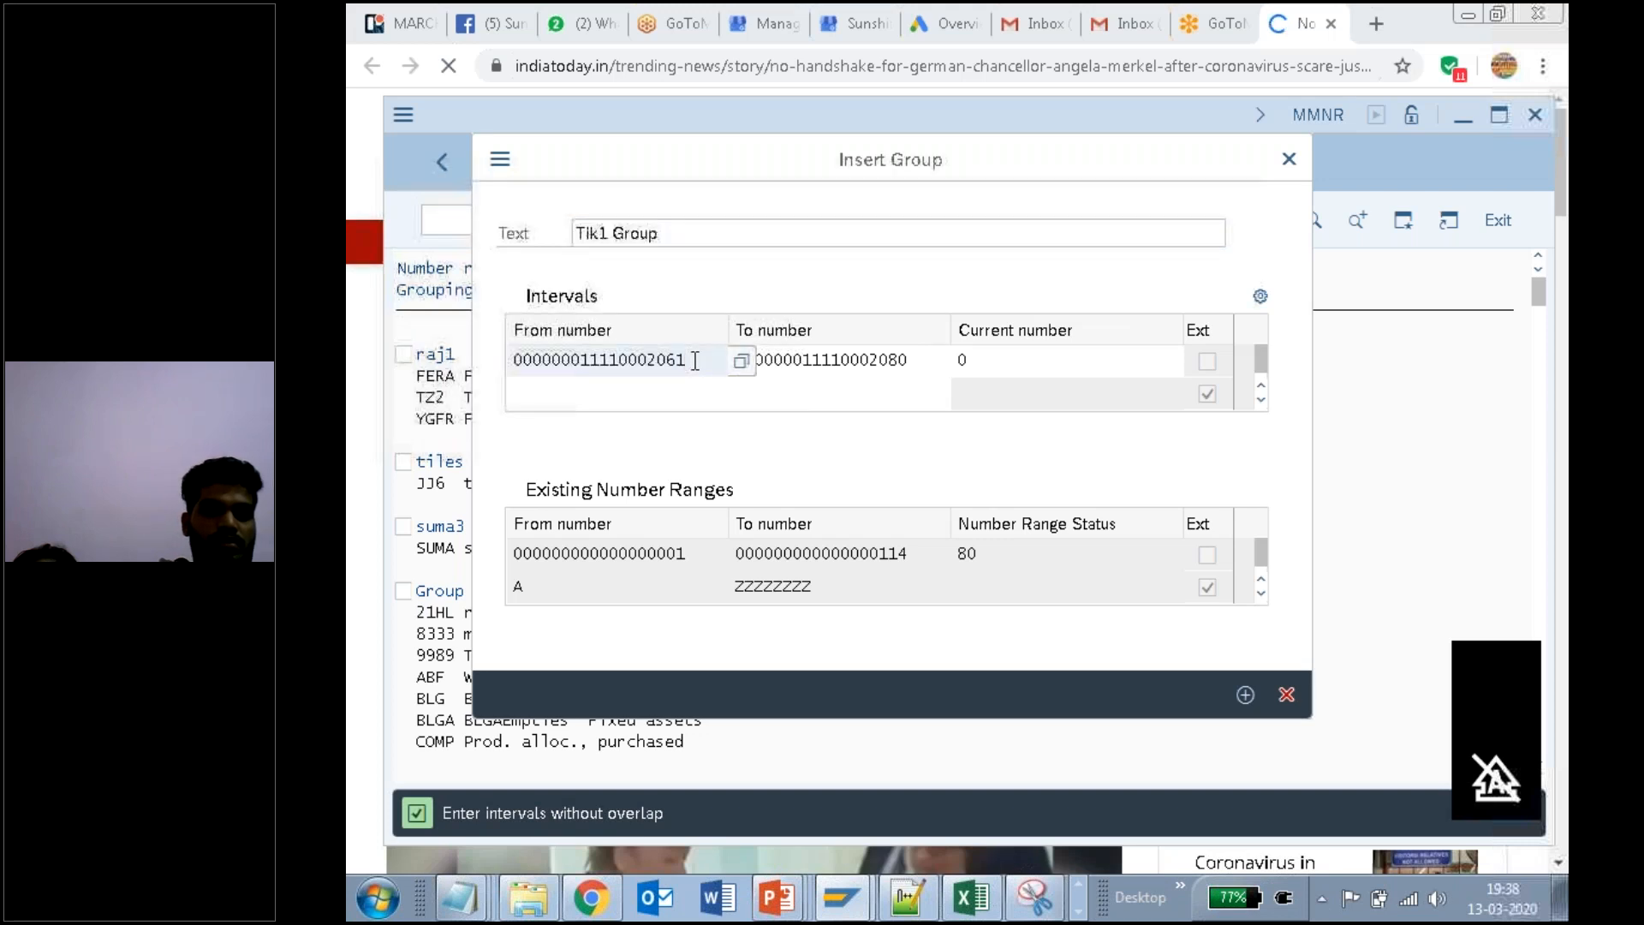
{"action": "left_click", "coordinate": [1244, 693]}
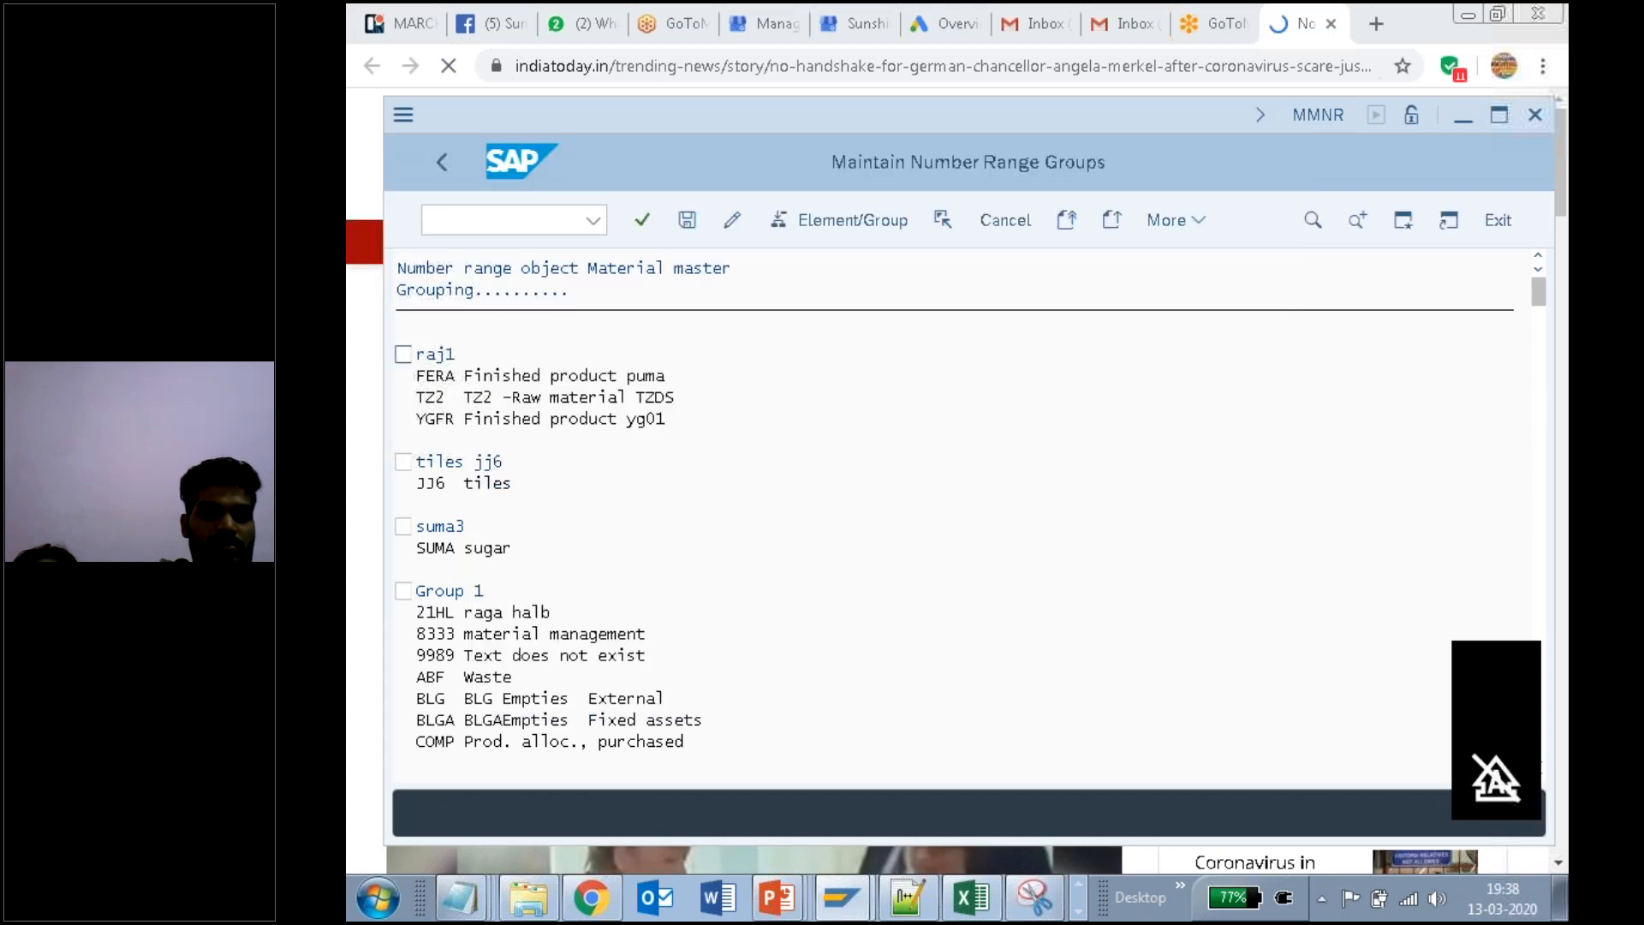
{"action": "left_click", "coordinate": [460, 897]}
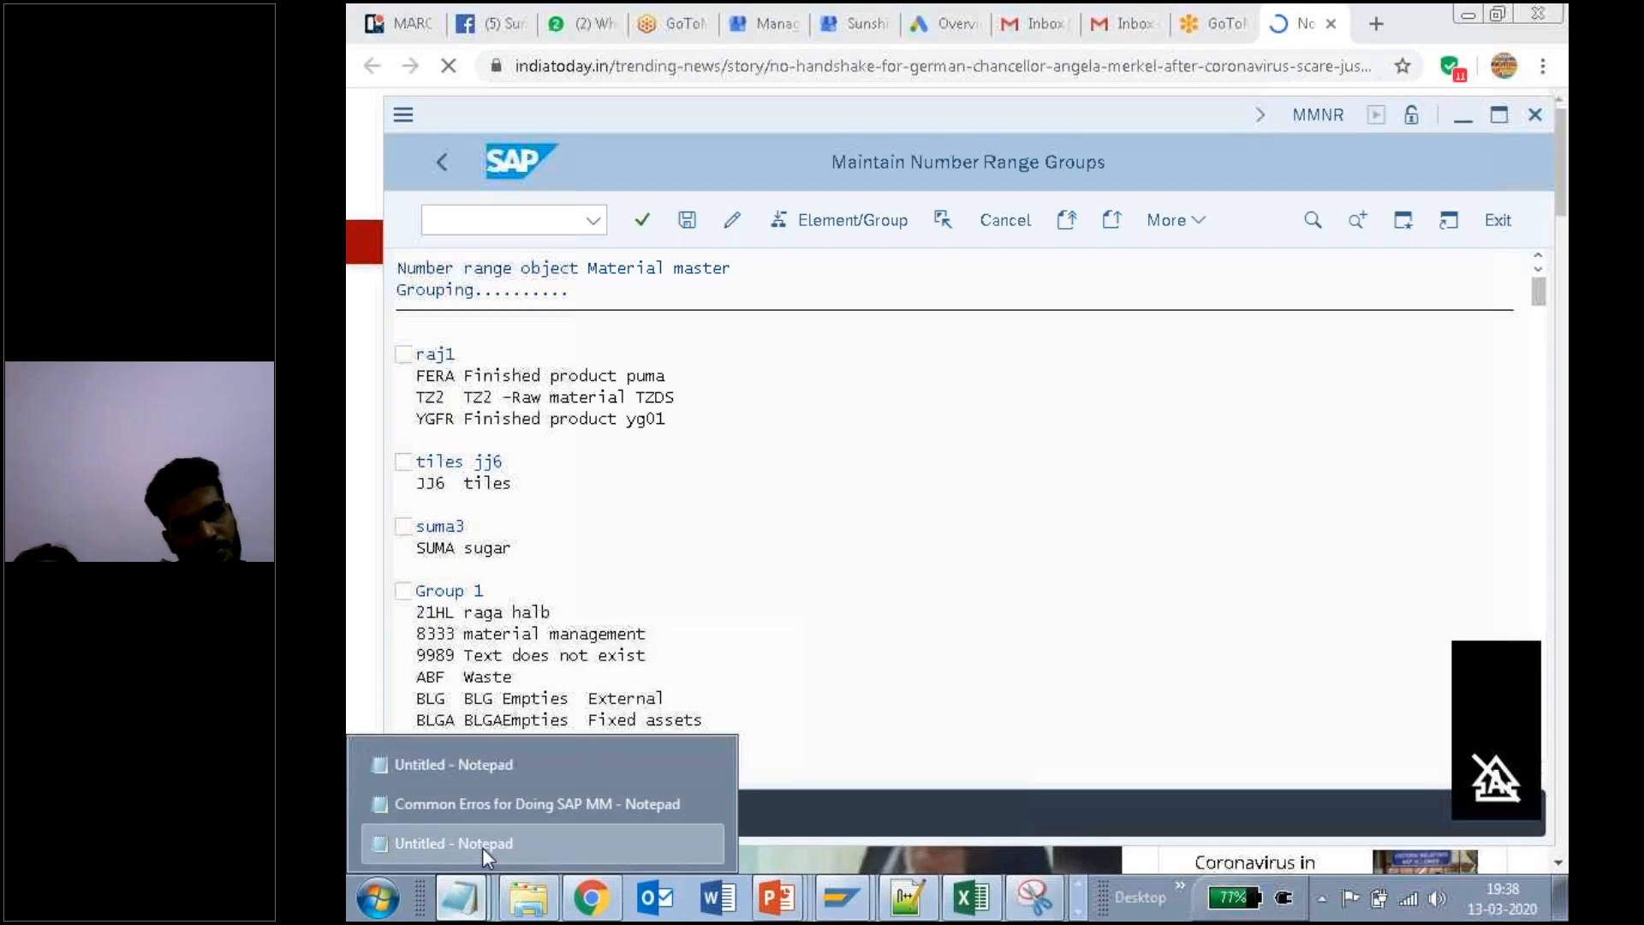
{"action": "left_click", "coordinate": [428, 843]}
{"action": "key", "text": "BackSpace"}
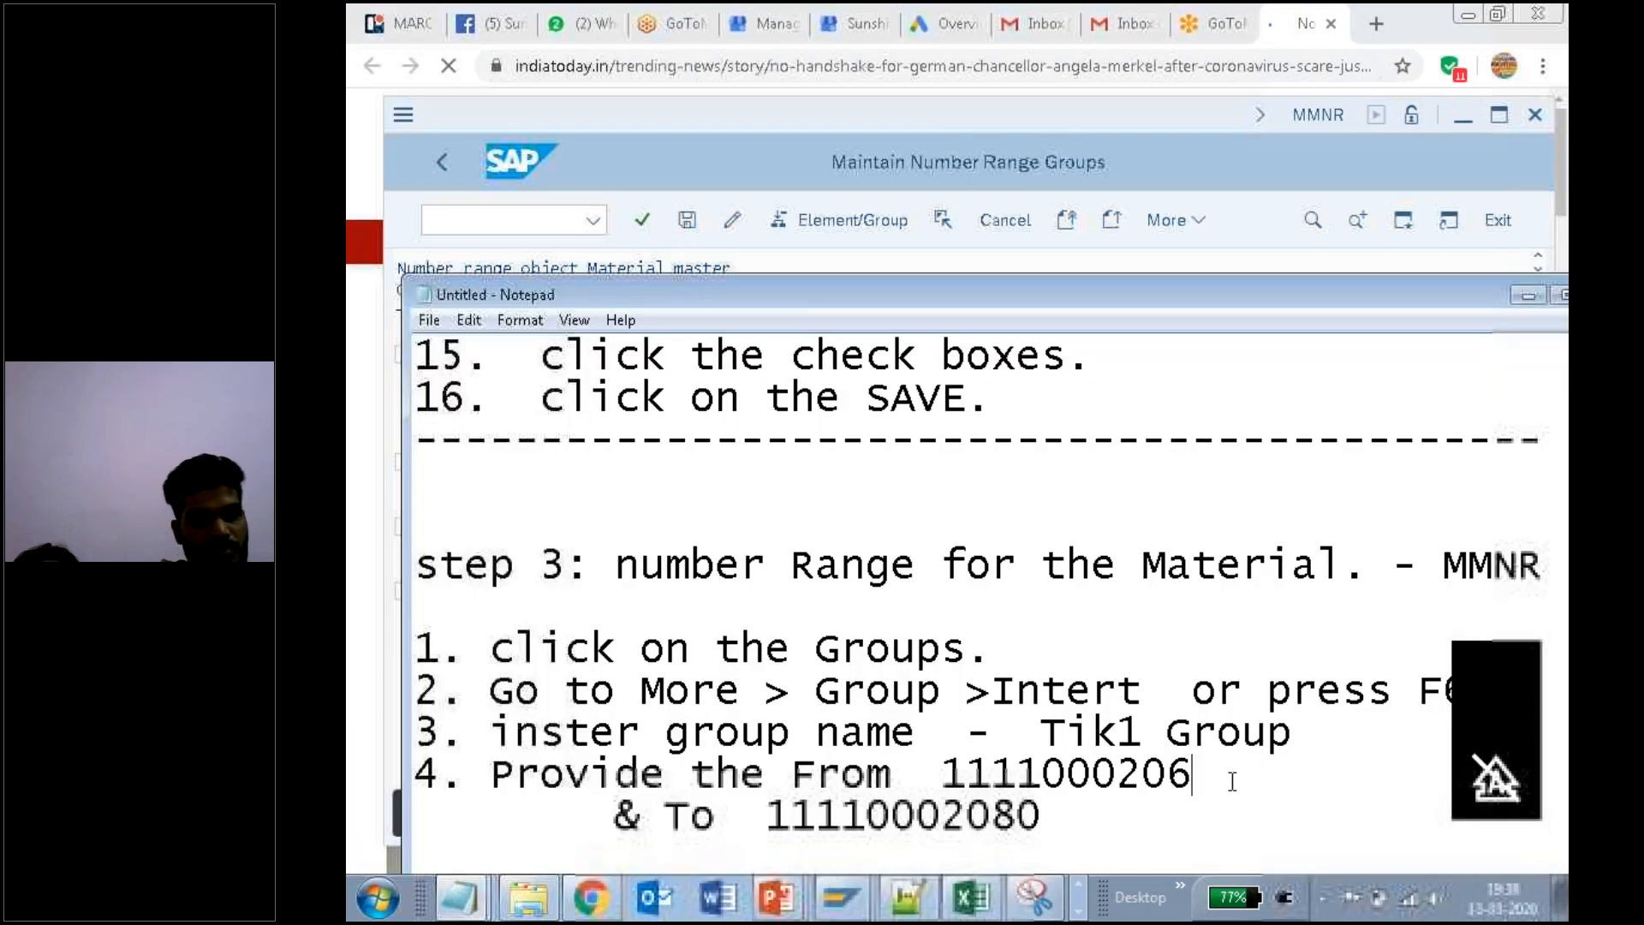
{"action": "type", "text": "1"}
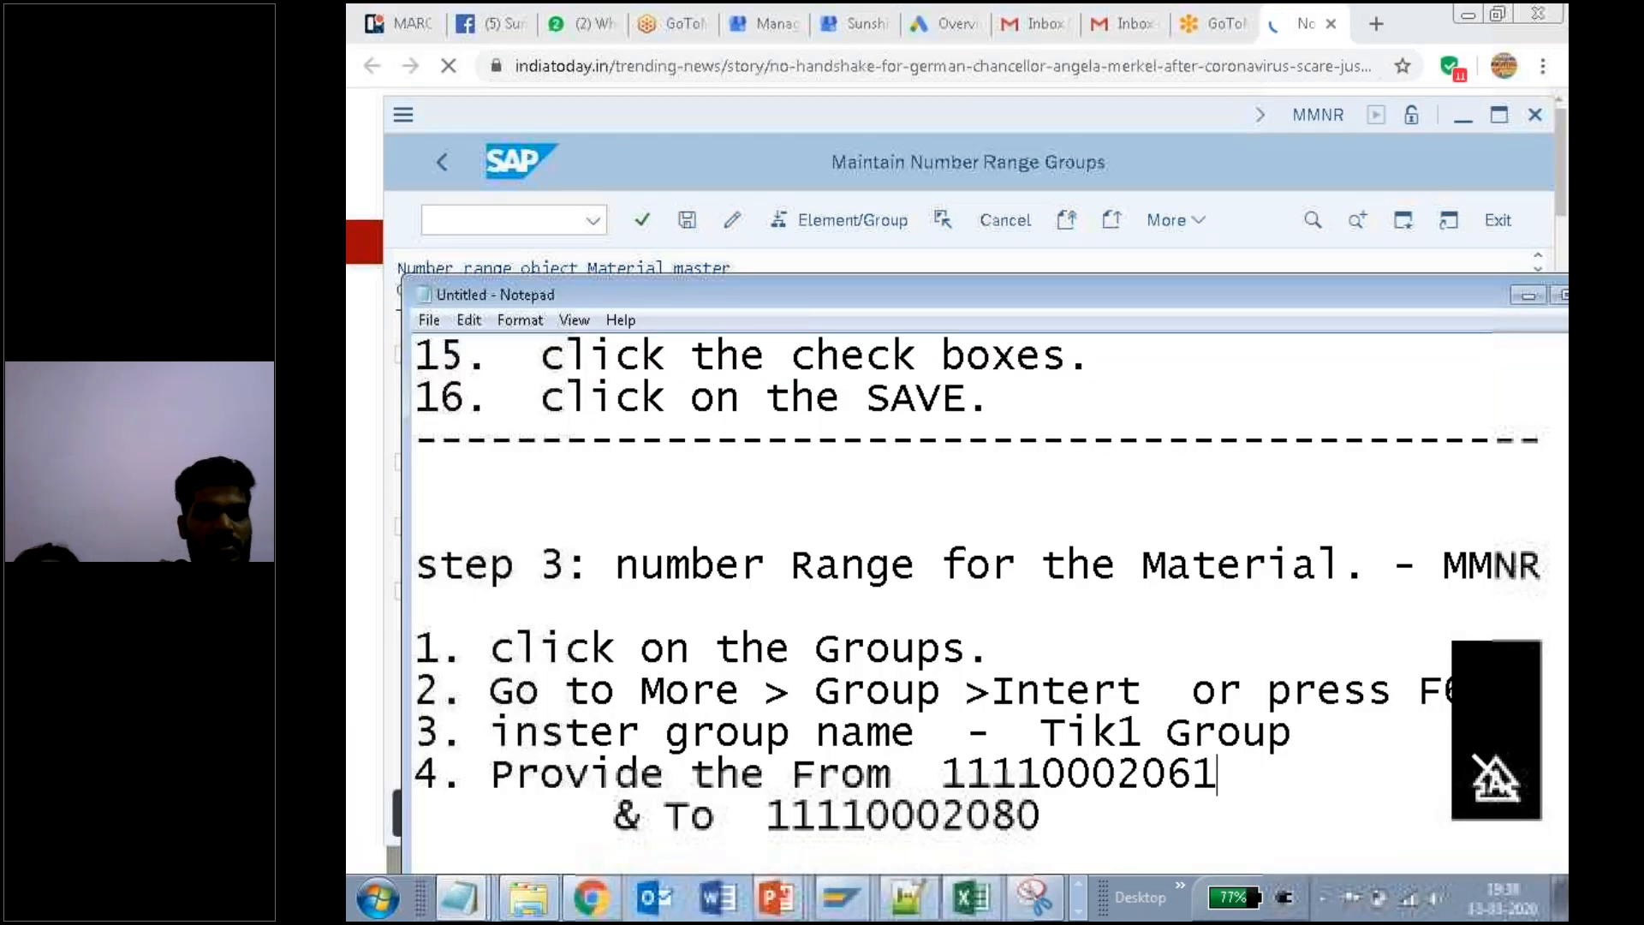
{"action": "left_click", "coordinate": [1069, 809]}
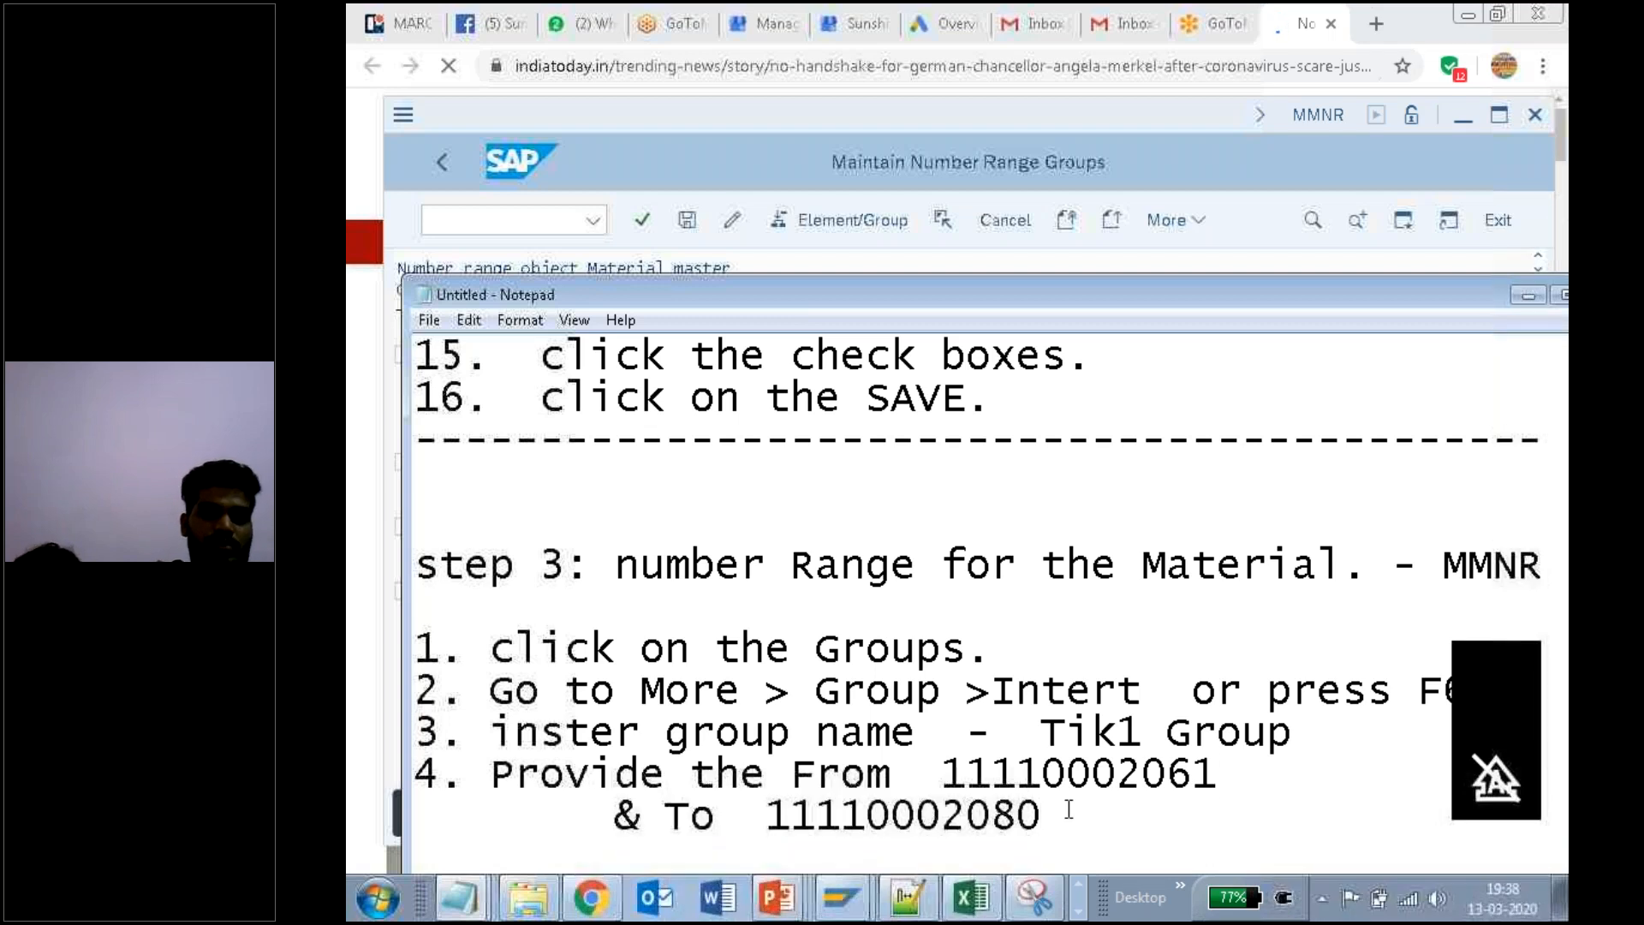
Step: Save the number range group changes in SAP and record this in the Notepad notes as line 5, "clikc on save."
{"action": "left_click", "coordinate": [1194, 155]}
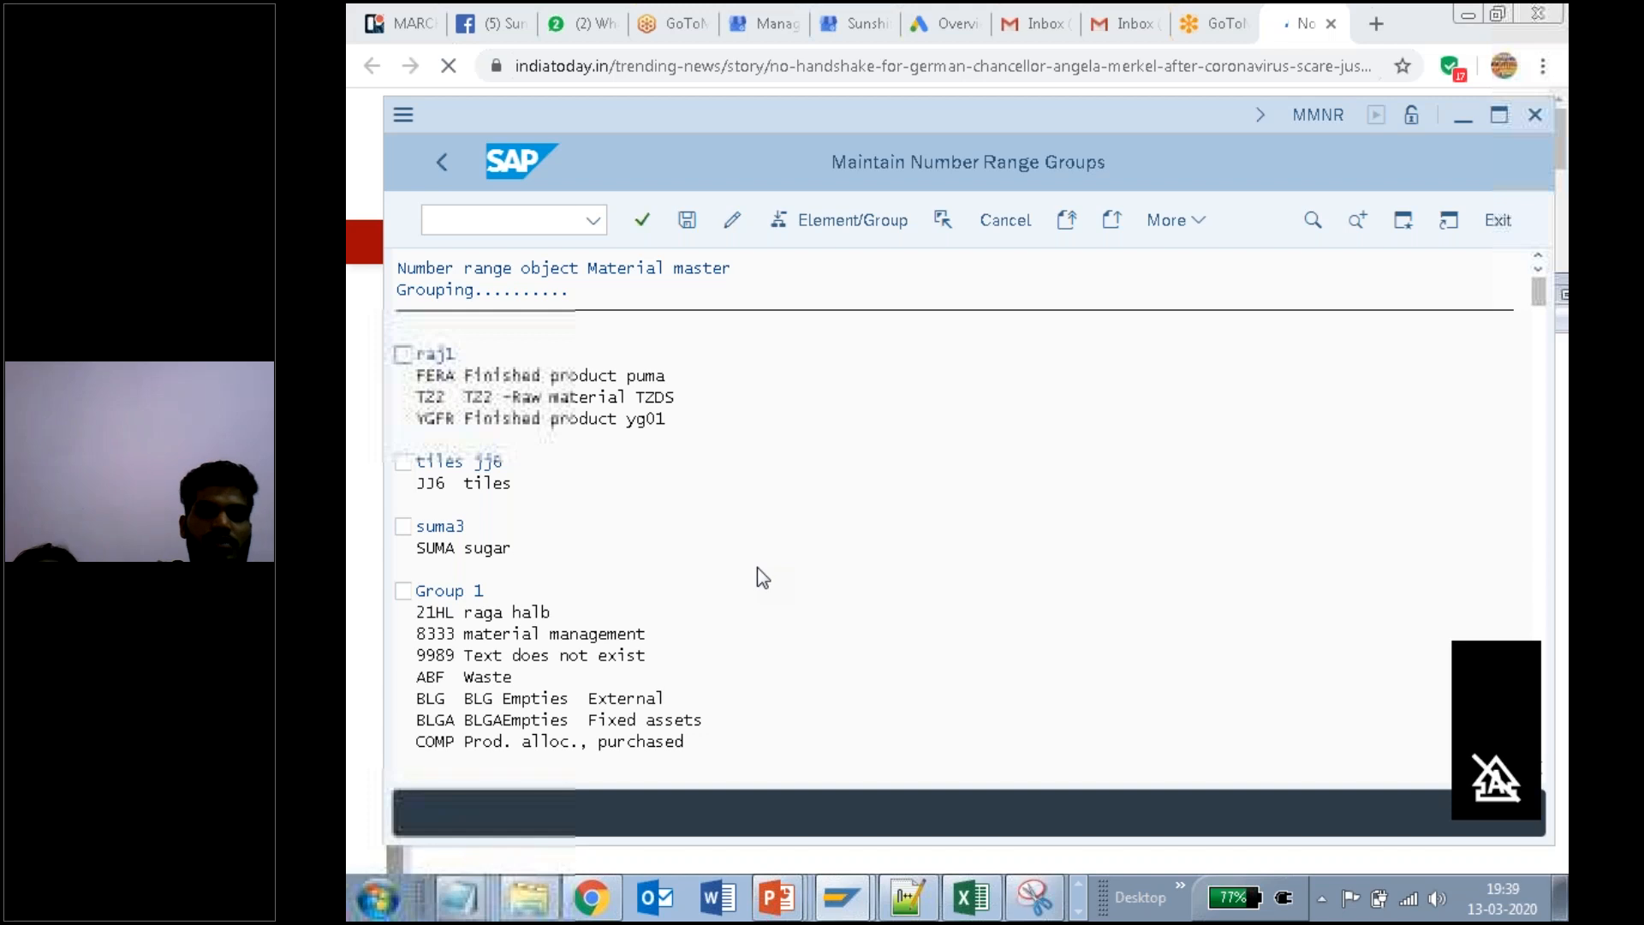
{"action": "left_click", "coordinate": [689, 220]}
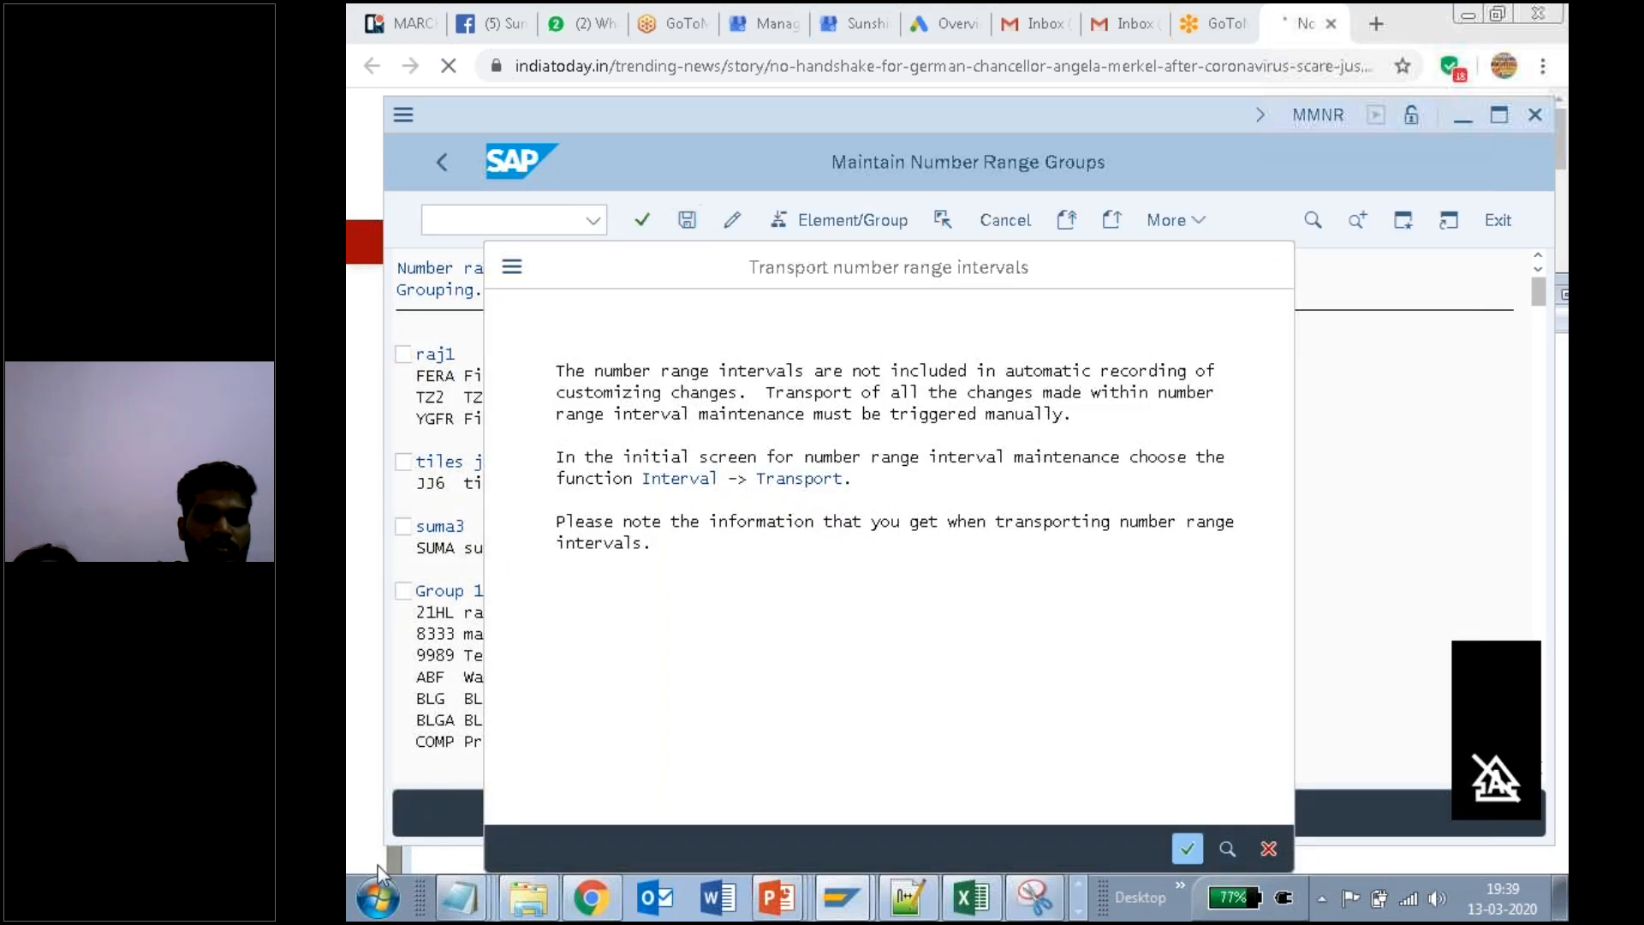
{"action": "left_click", "coordinate": [473, 908]}
{"action": "type", "text": "5. clikc on save."}
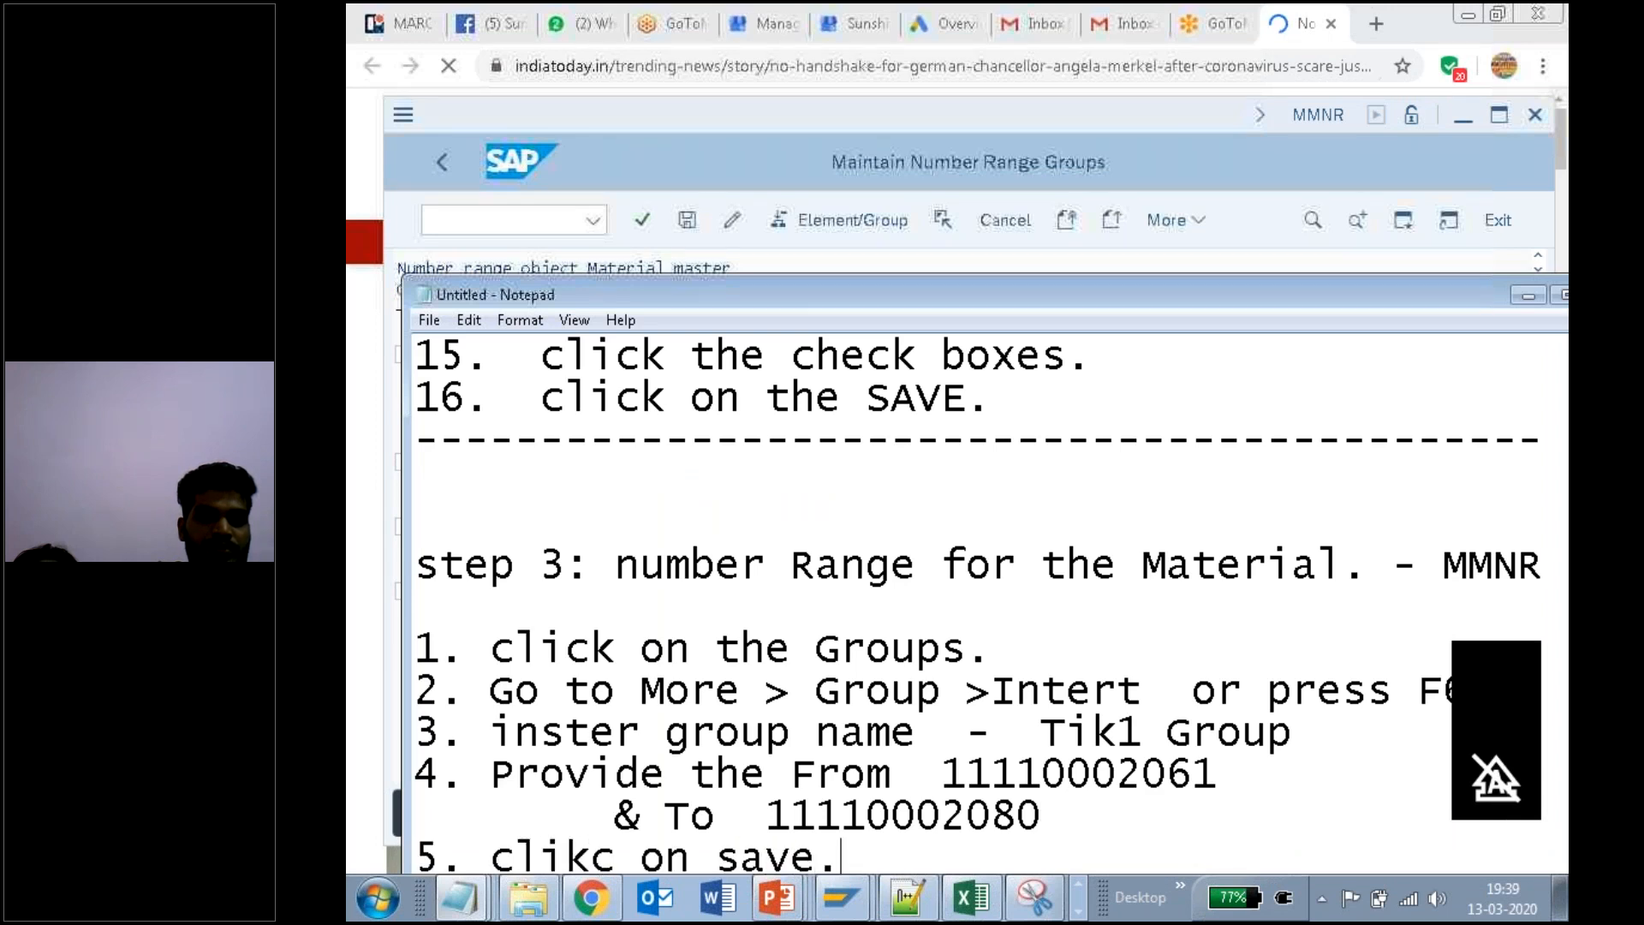
{"action": "key", "text": "Return"}
{"action": "key", "text": "Return"}
{"action": "key", "text": "Return"}
{"action": "key", "text": "Return"}
{"action": "key", "text": "Return"}
{"action": "key", "text": "Return"}
{"action": "key", "text": "Return"}
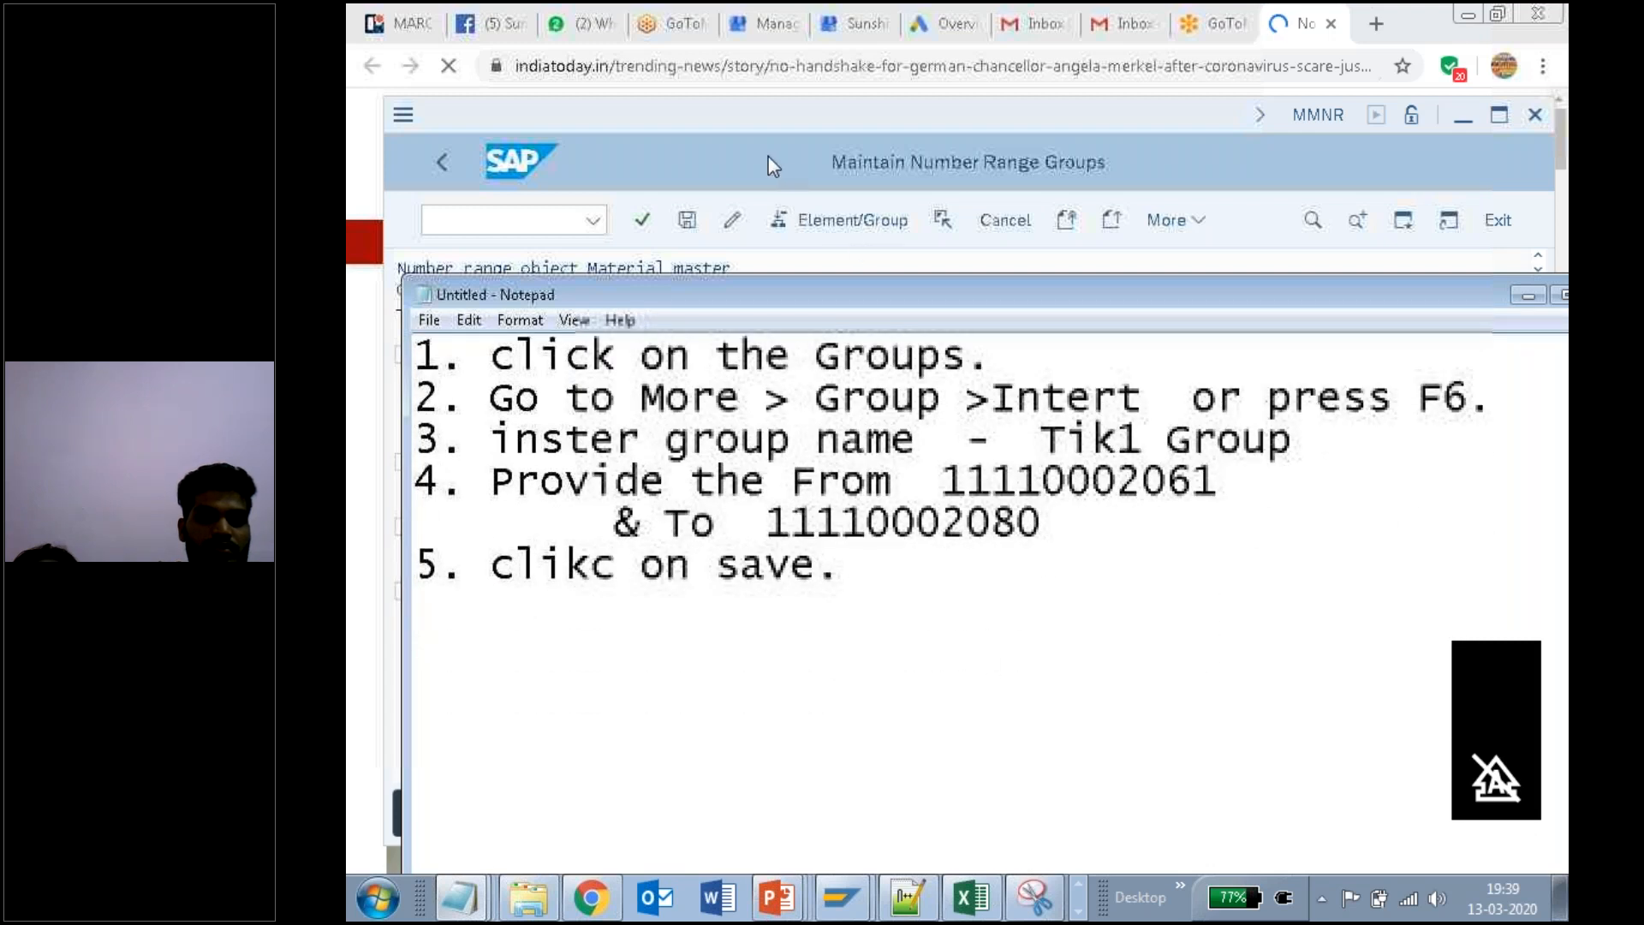
Step: Add line 6 to the Notepad notes, "use find or ctrl+F", referring to SAP's search function
{"action": "left_click", "coordinate": [503, 606]}
{"action": "type", "text": "6."}
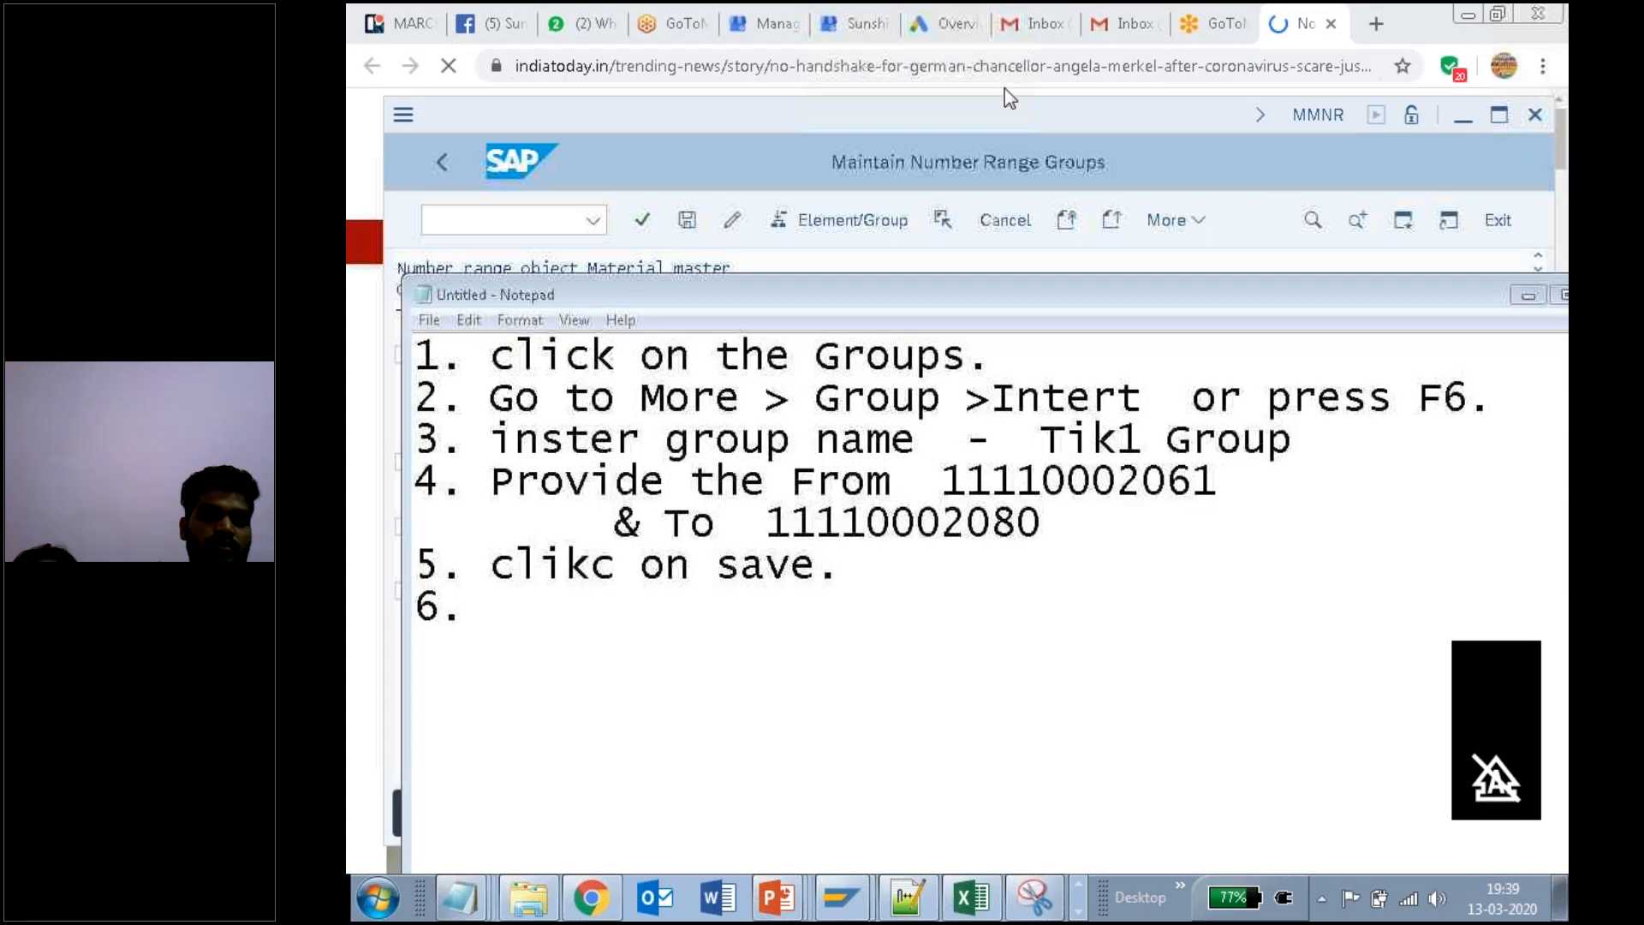
{"action": "left_click", "coordinate": [1221, 160]}
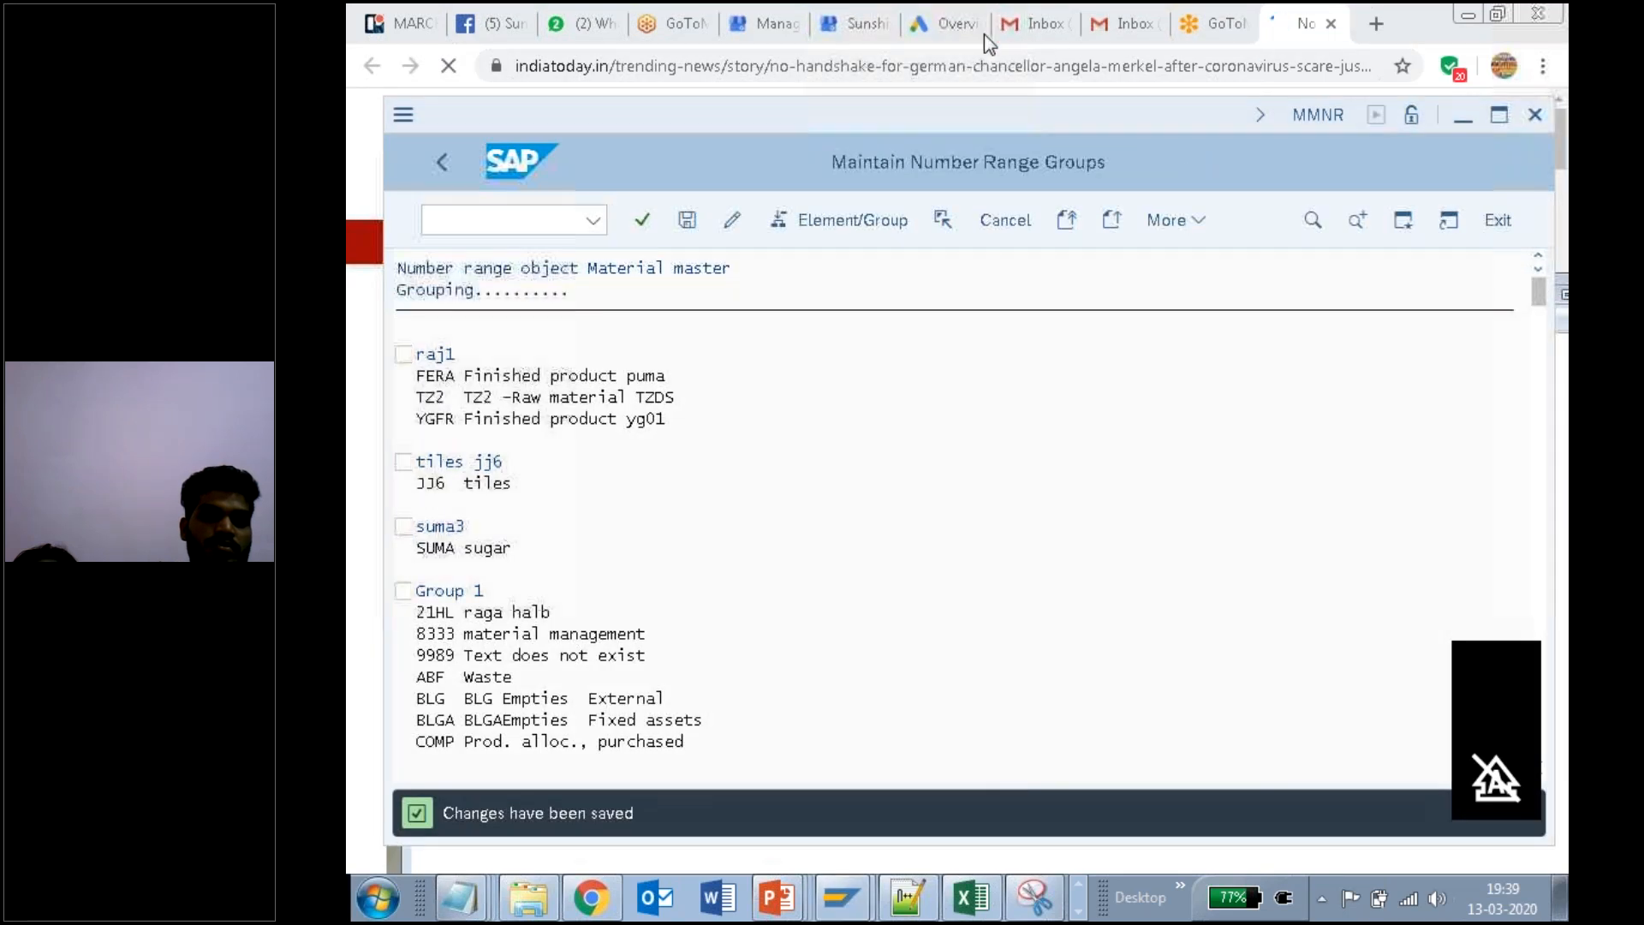
{"action": "mouse_move", "coordinate": [1291, 205]}
{"action": "left_mouse_down"}
{"action": "mouse_move", "coordinate": [1291, 222]}
{"action": "mouse_move", "coordinate": [1315, 211]}
{"action": "left_mouse_up"}
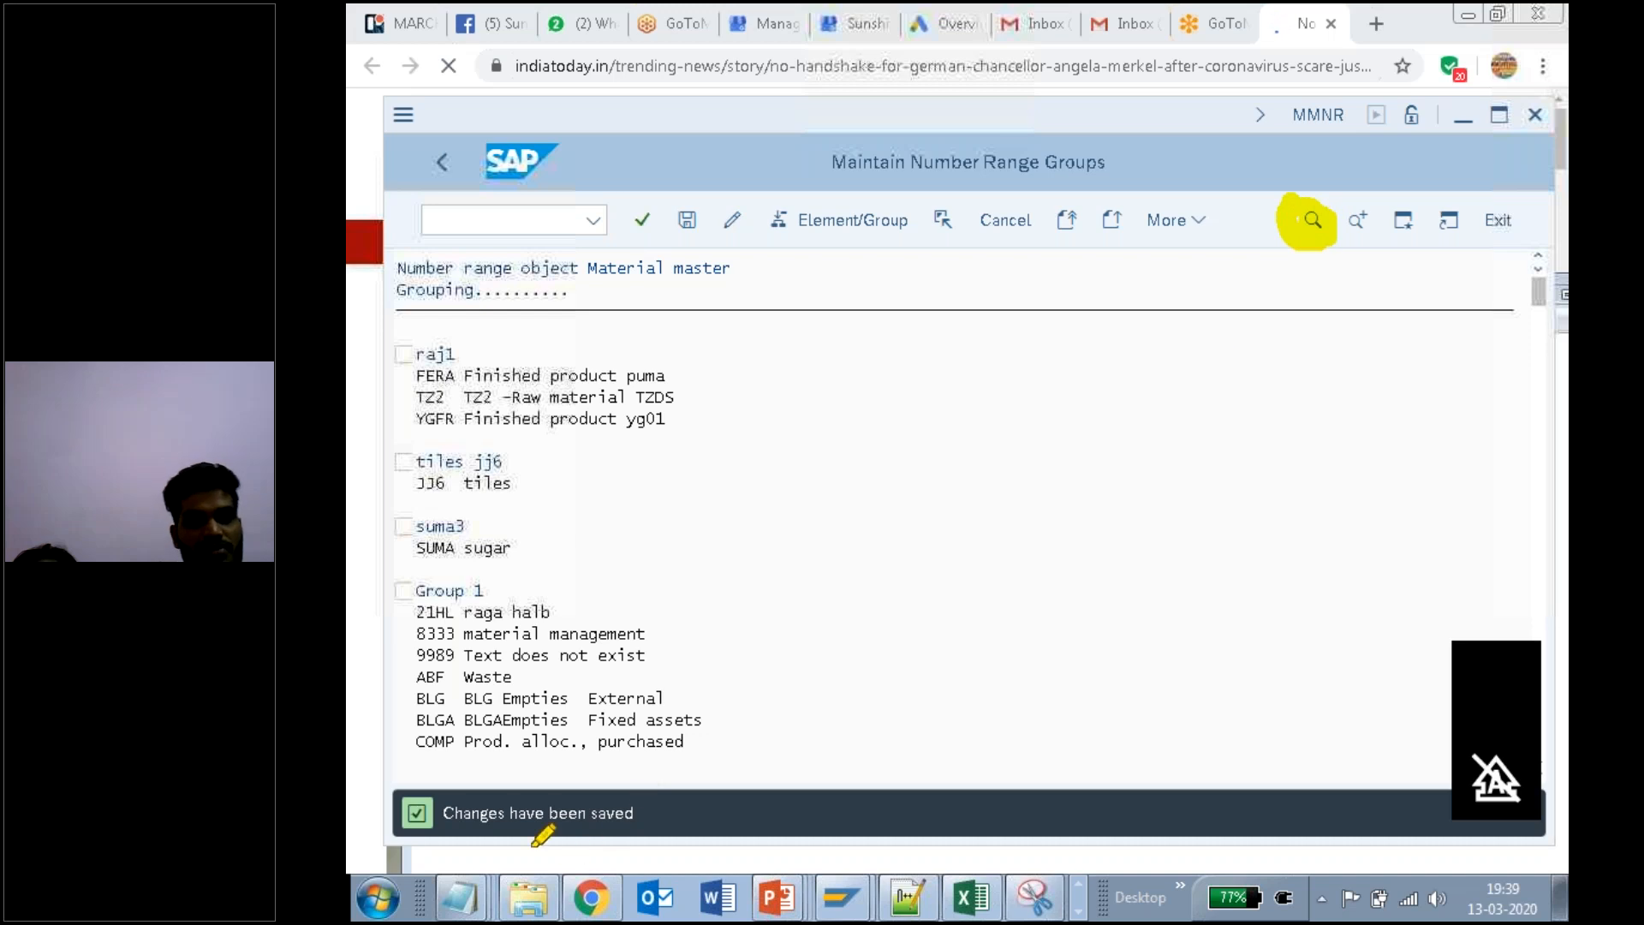
{"action": "mouse_move", "coordinate": [462, 899]}
{"action": "left_click", "coordinate": [475, 844]}
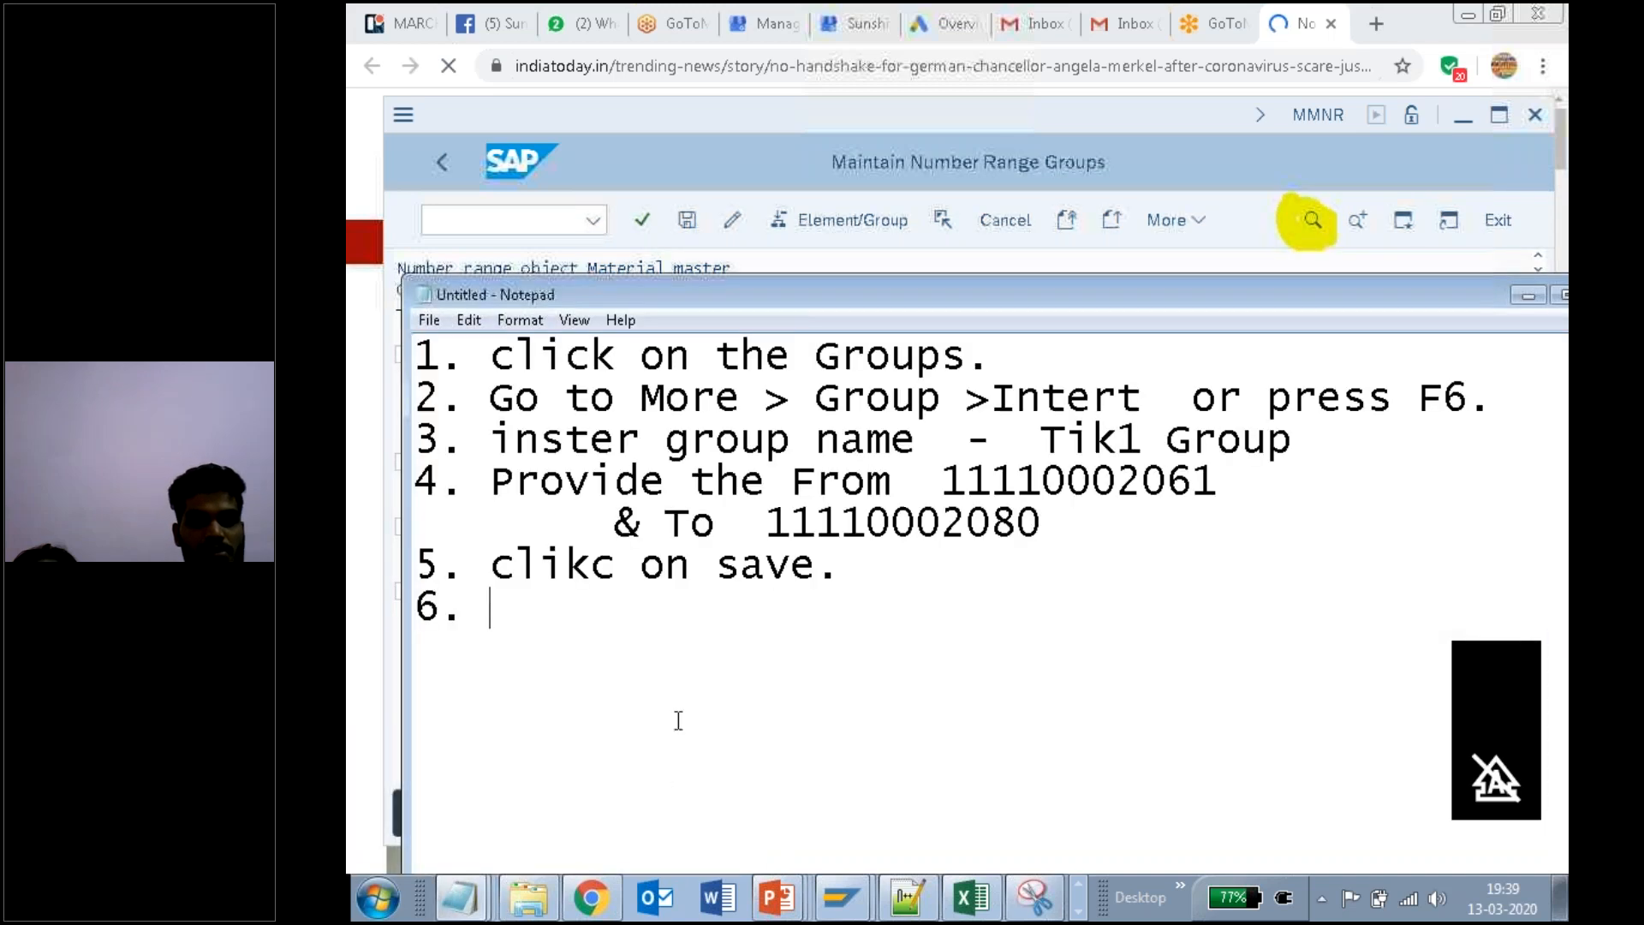
{"action": "type", "text": "use"}
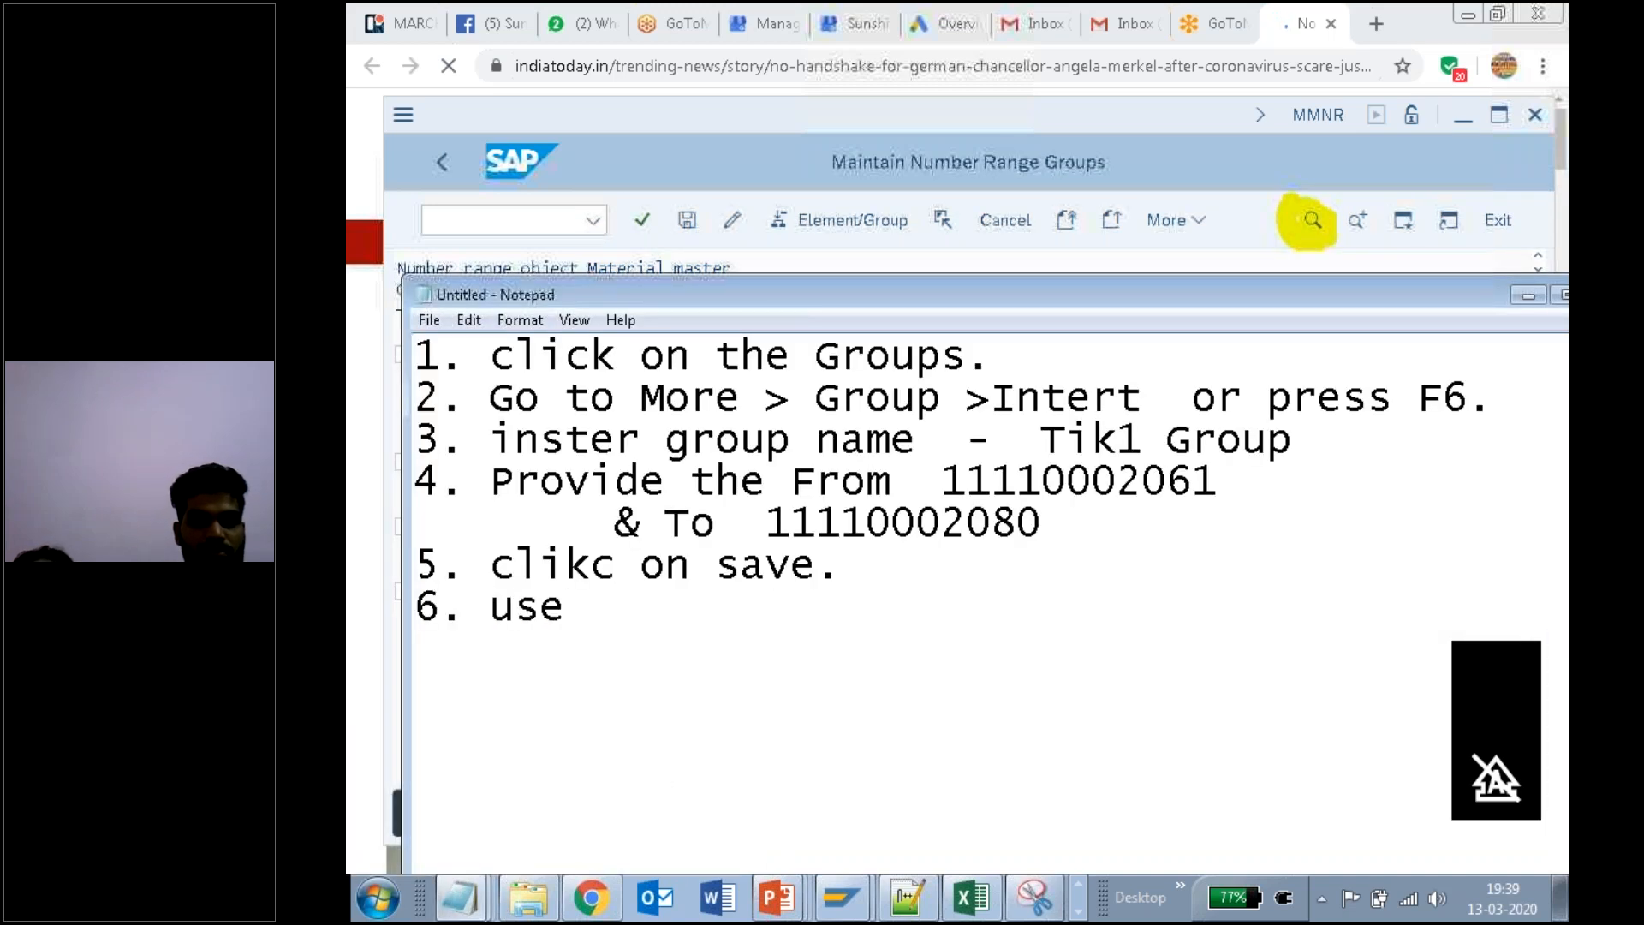
{"action": "type", "text": "  find  or "}
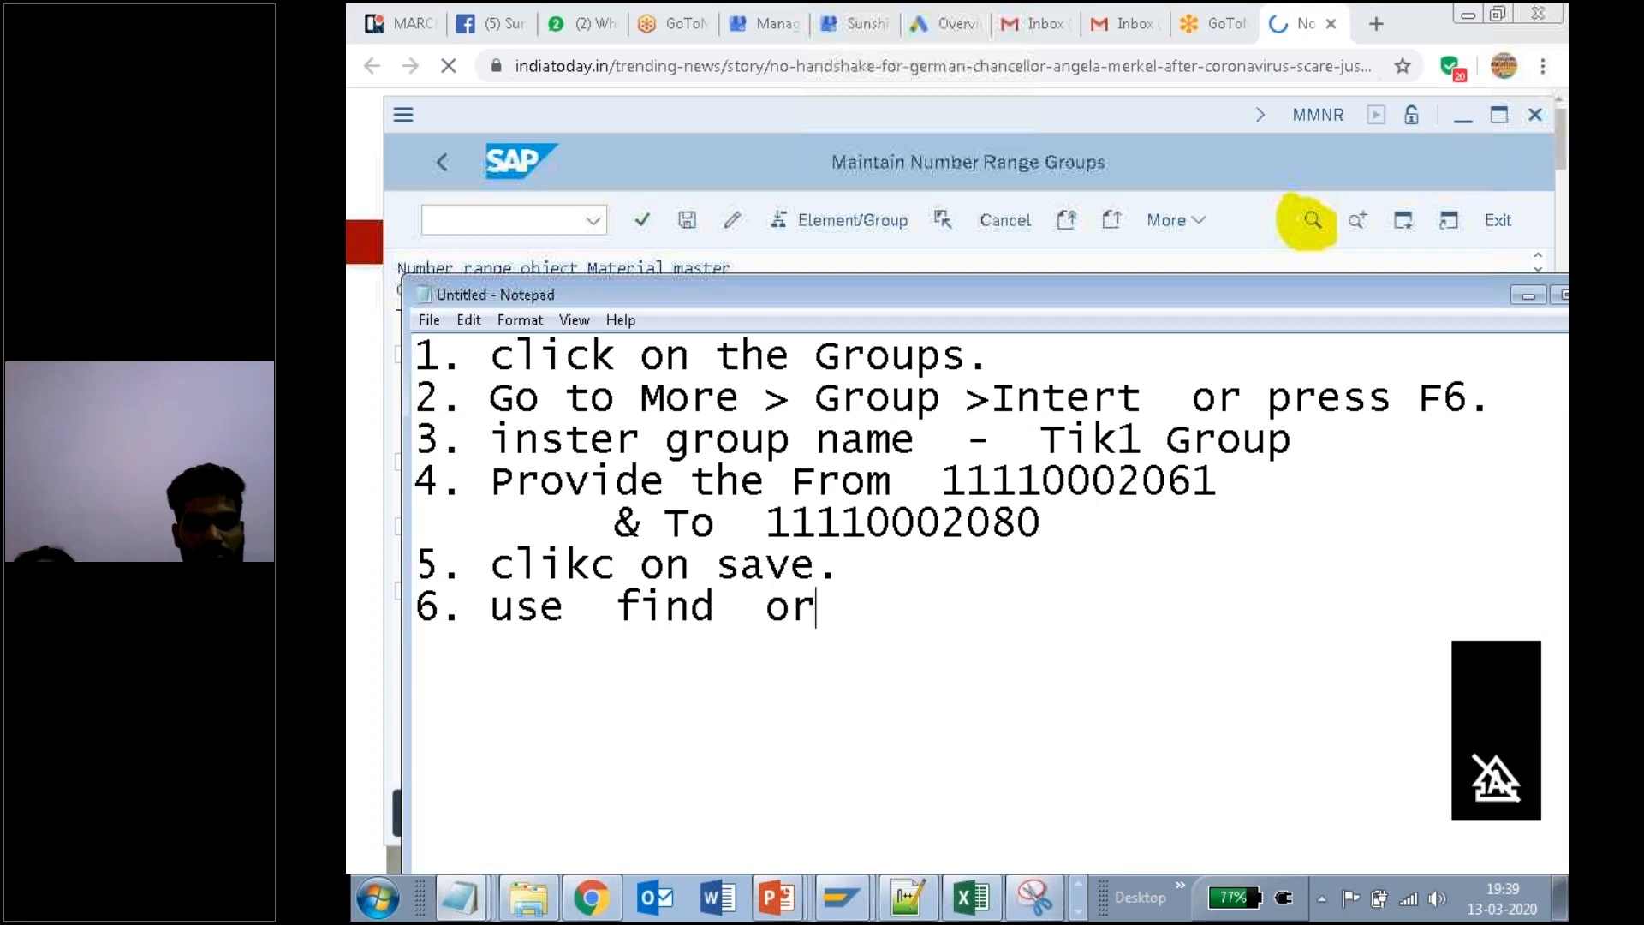
{"action": "type", "text": "ctrl"}
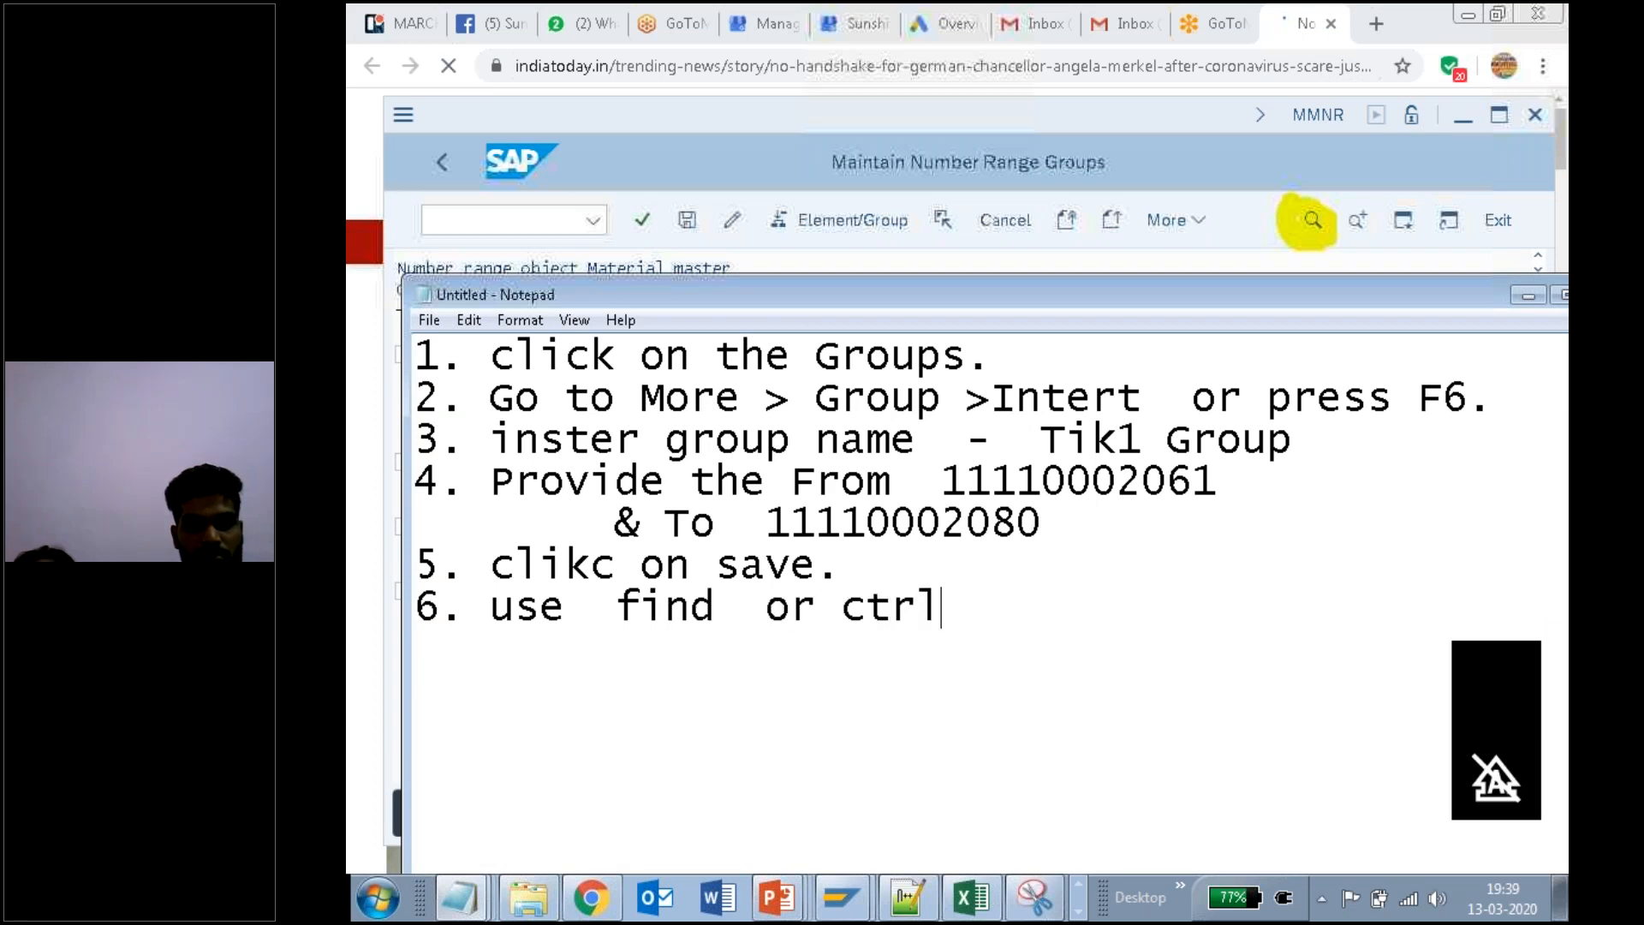
{"action": "type", "text": "+F"}
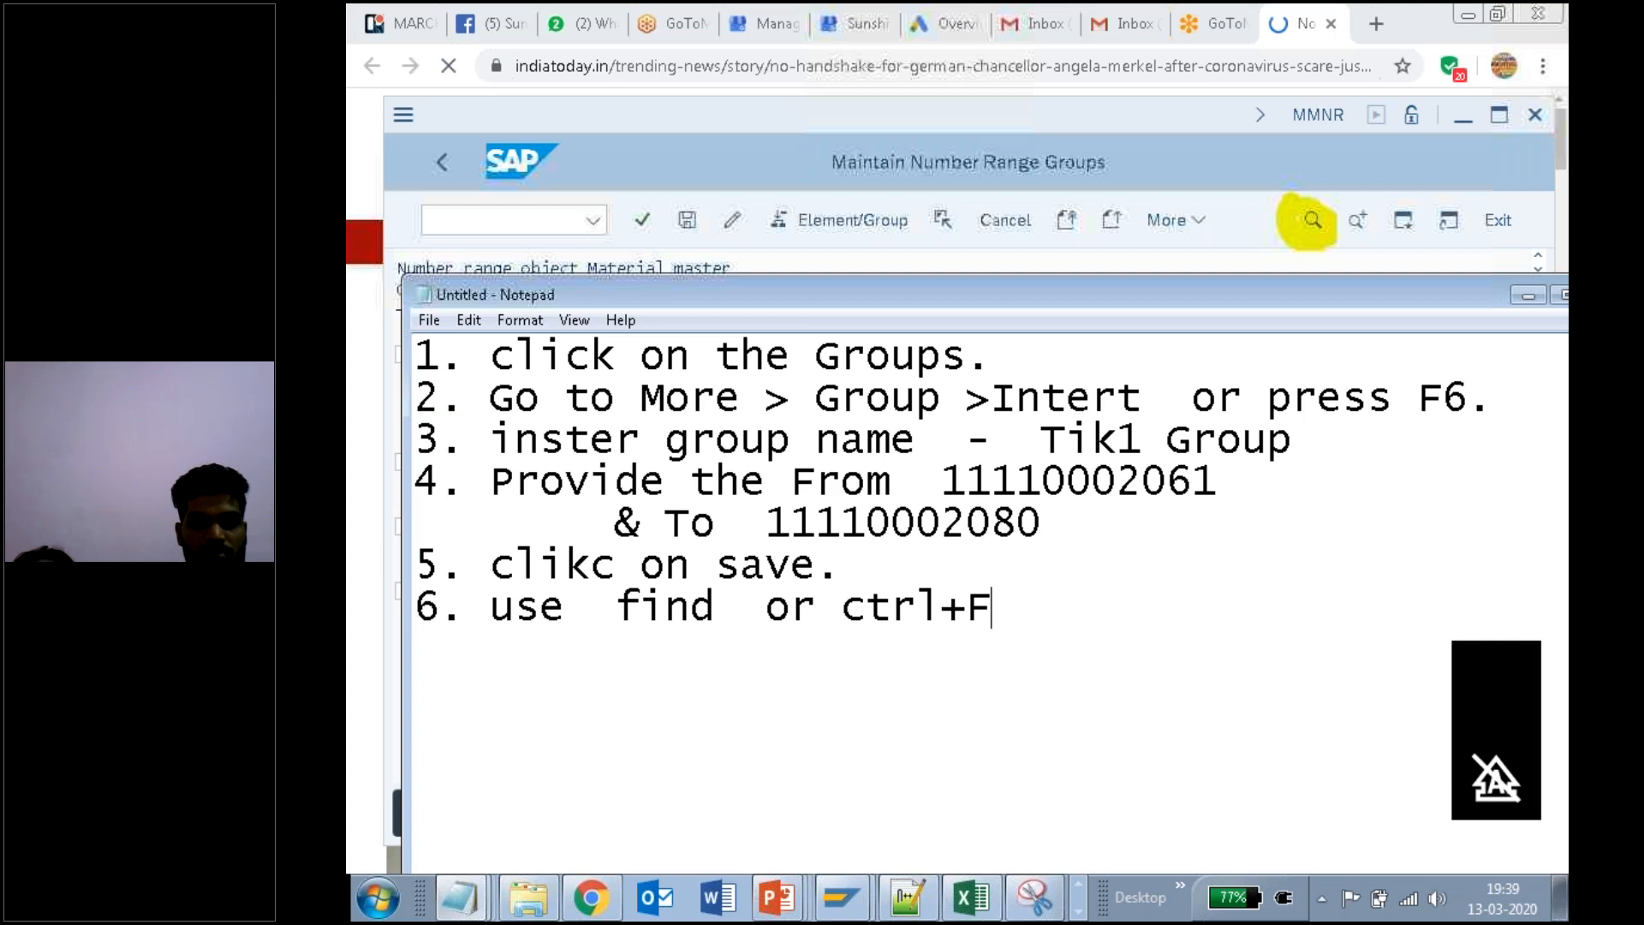
Step: In SAP, search the number range groups for tik1 and jump to the TIK1 raw material entry
{"action": "left_click", "coordinate": [697, 131]}
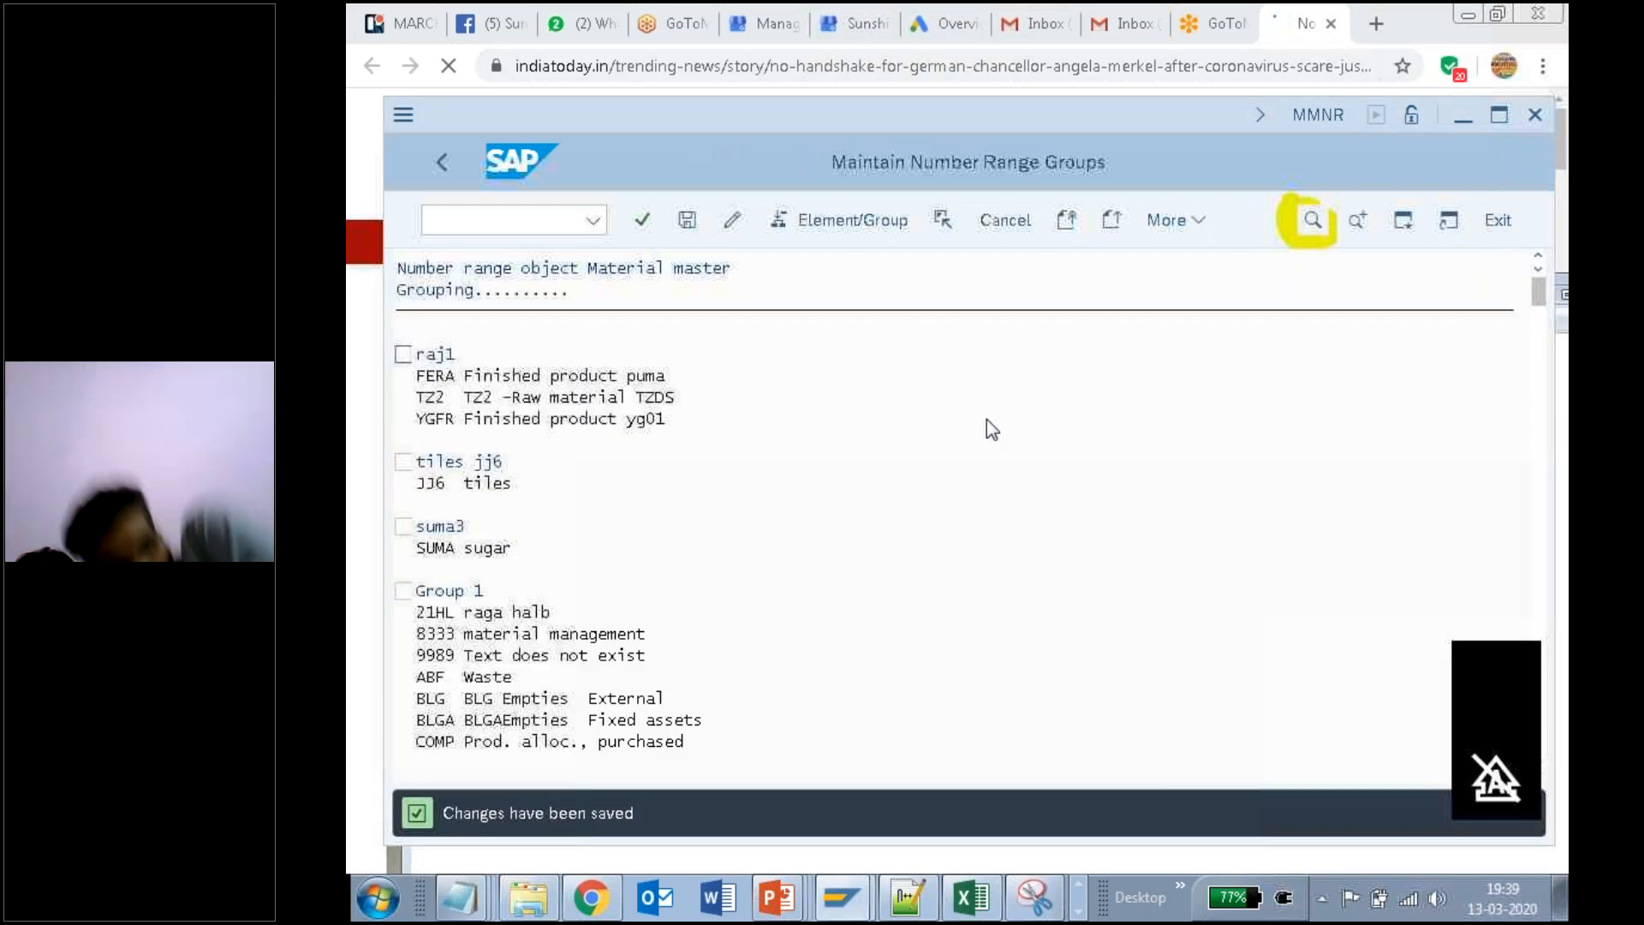
{"action": "key", "text": "ctrl+f"}
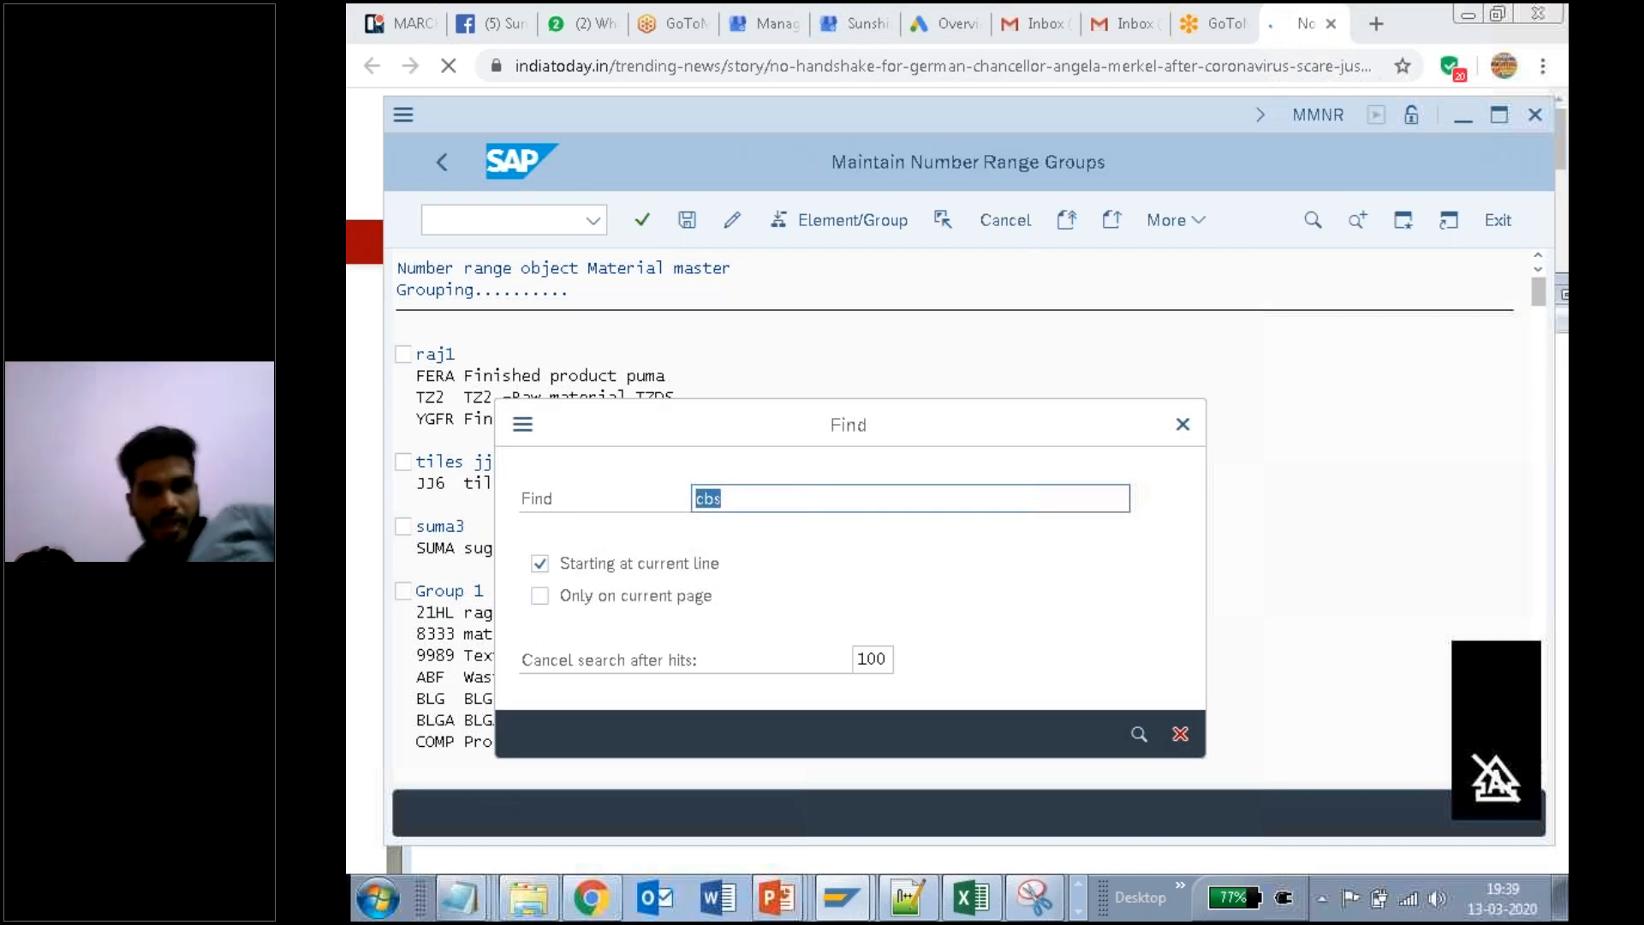
{"action": "key", "text": "BackSpace"}
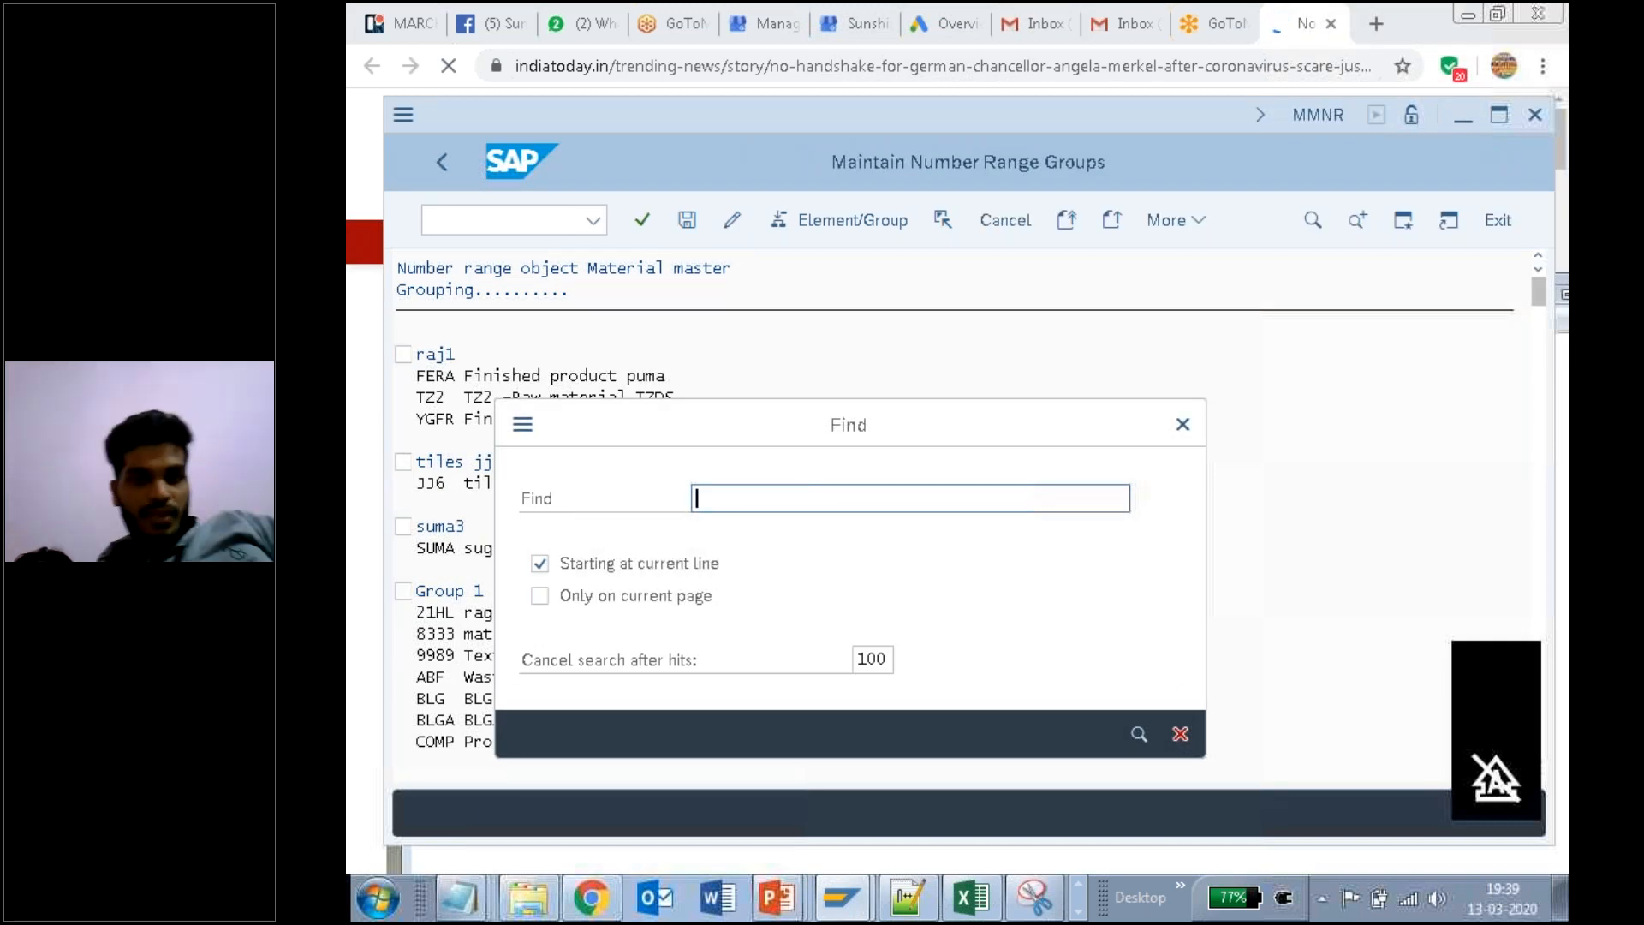
{"action": "type", "text": "tik1"}
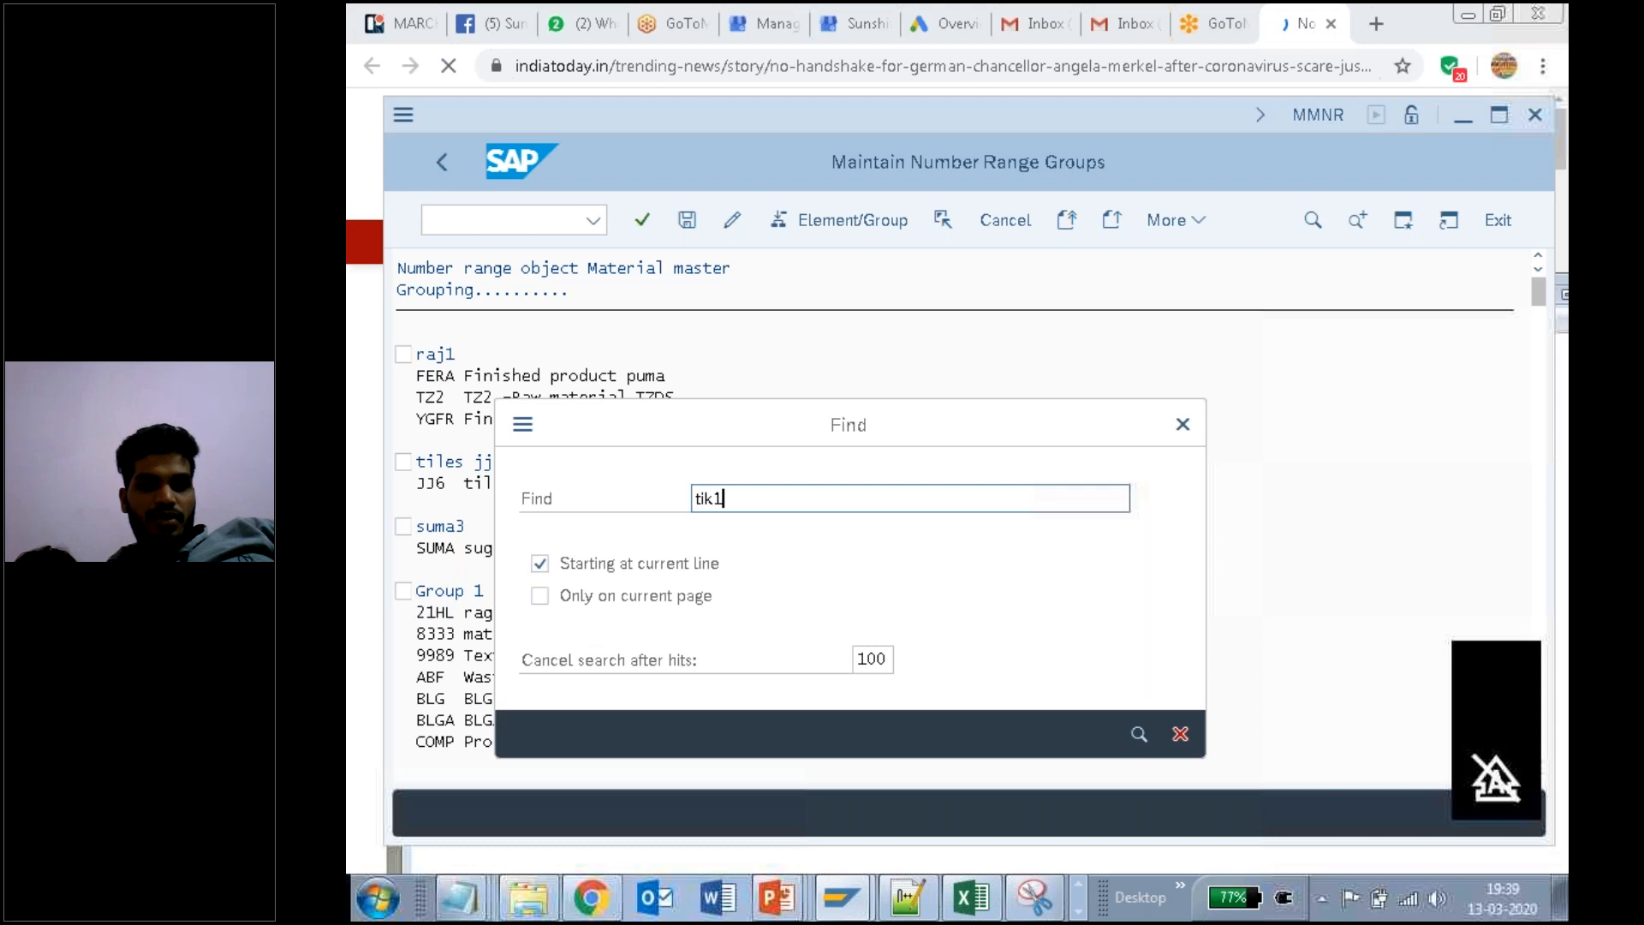
{"action": "key", "text": "Return"}
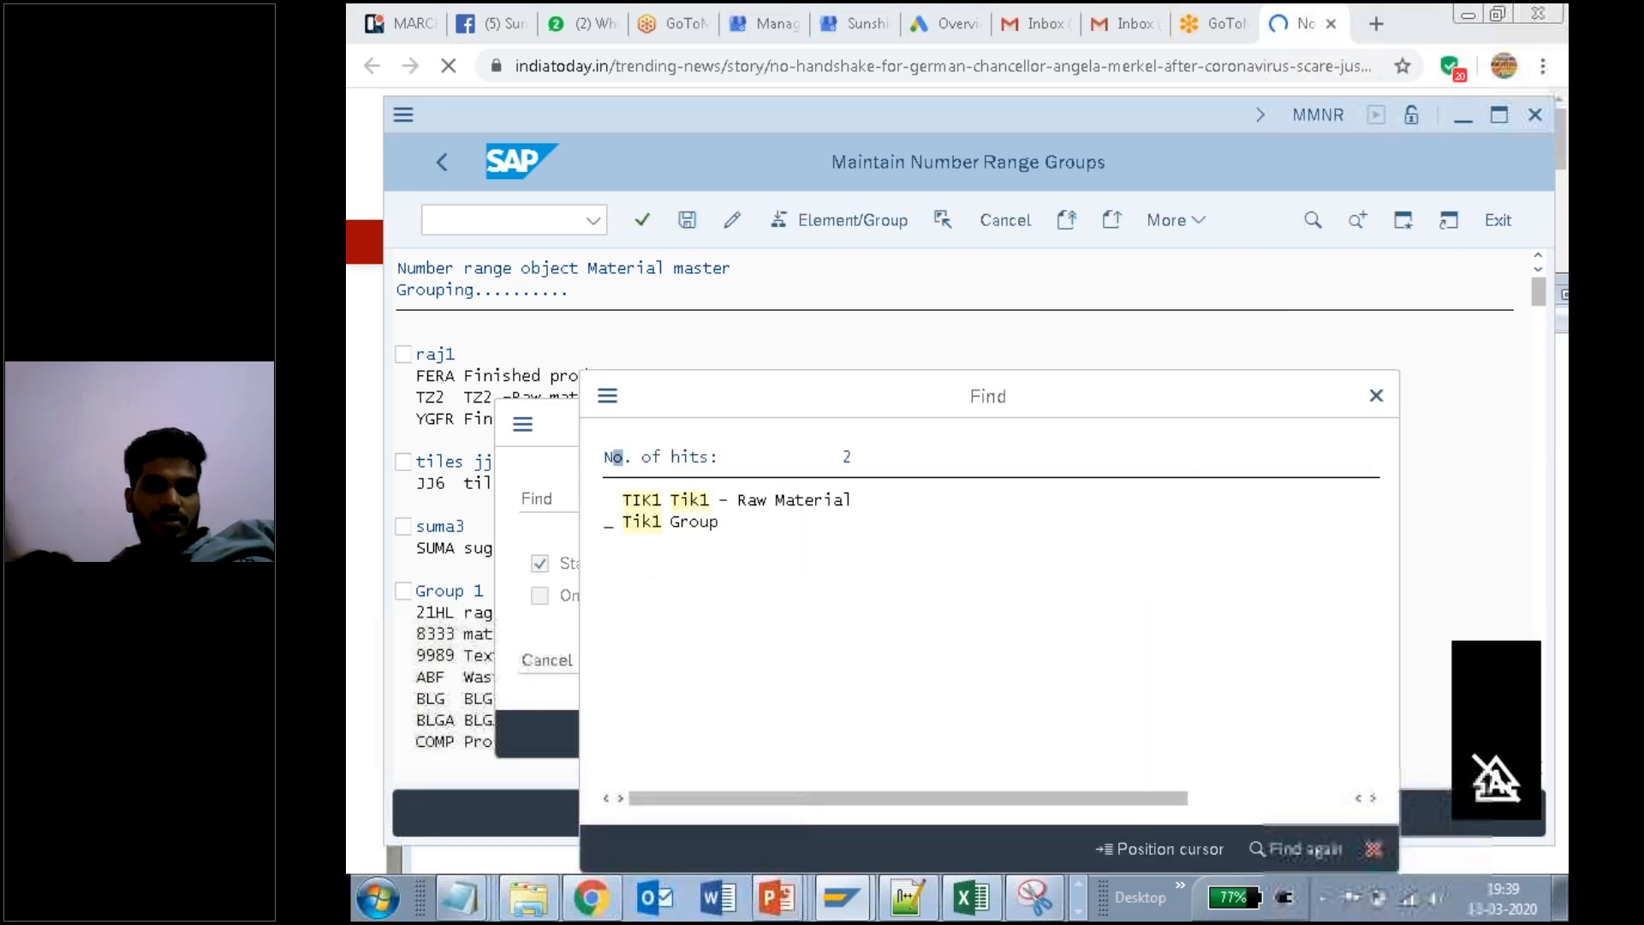
{"action": "left_click_drag", "start_coordinate": [995, 383], "coordinate": [1024, 260]}
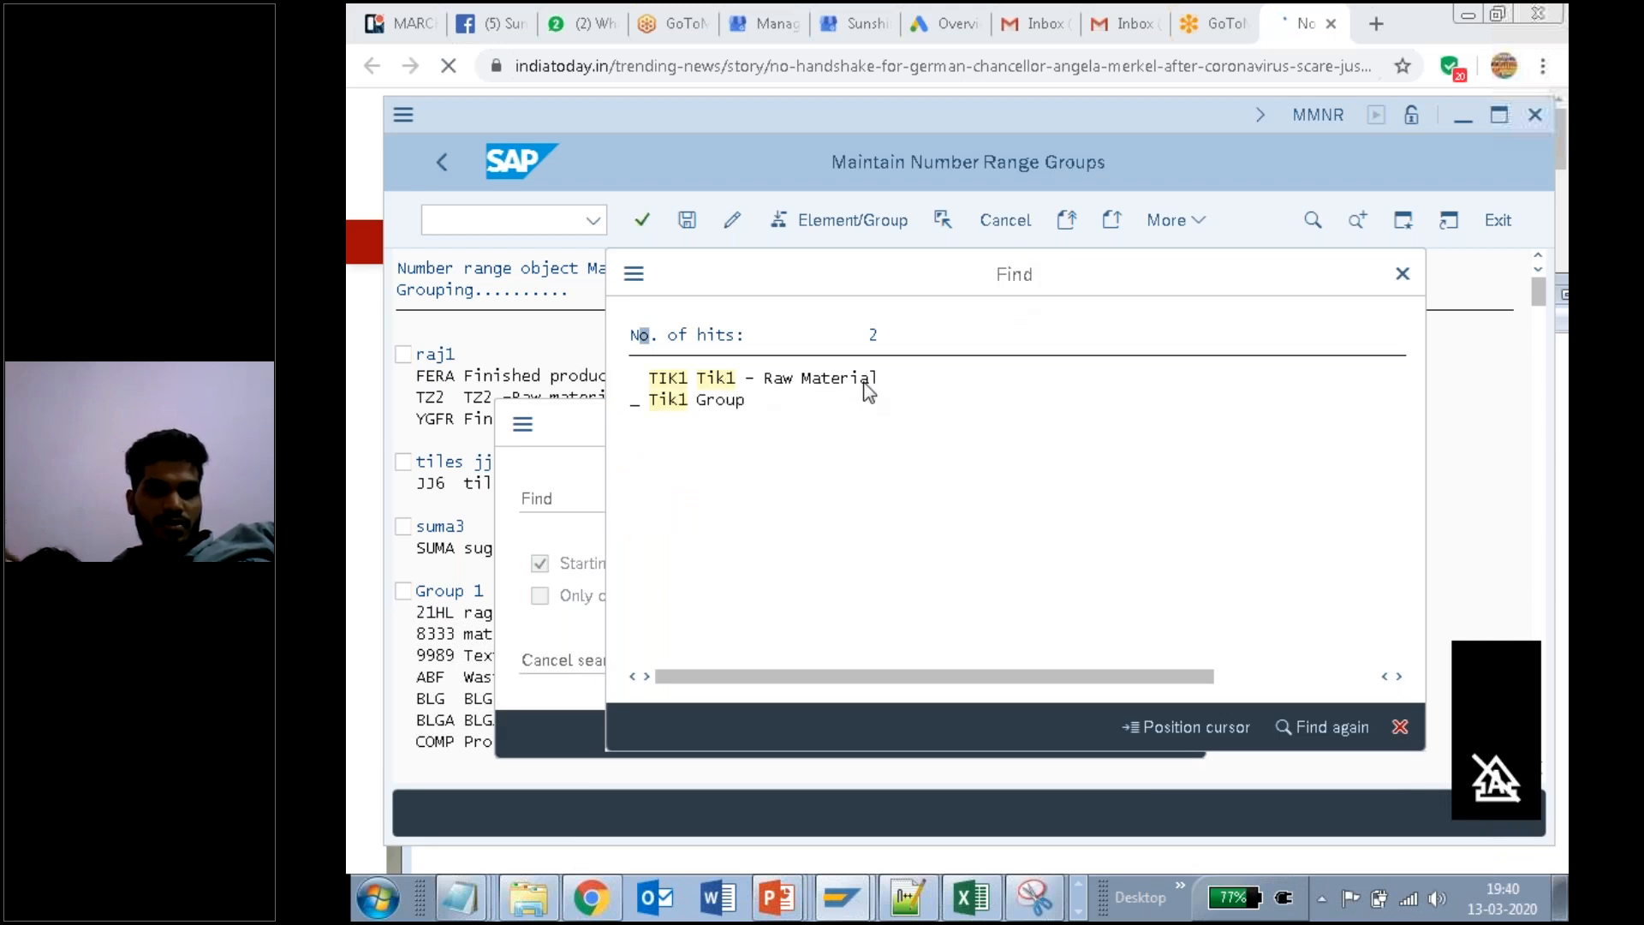
{"action": "left_click", "coordinate": [711, 383]}
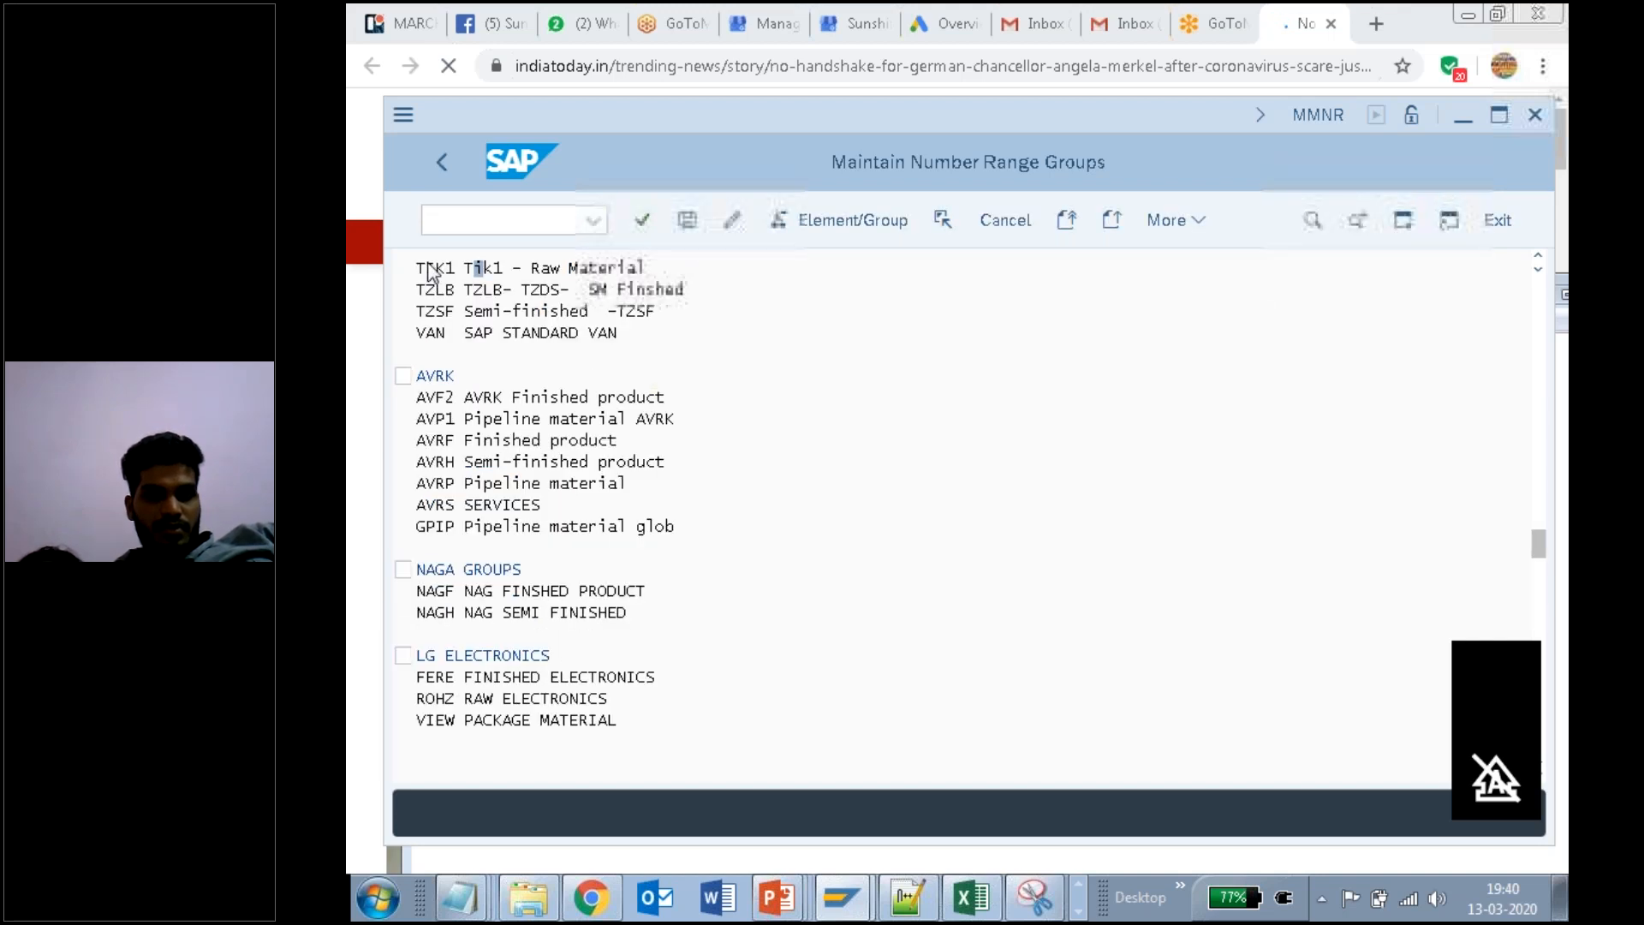
Step: Select the TIK1 material type and mark Tik1 Group, near the end of the group list, as its target
{"action": "left_click", "coordinate": [440, 269]}
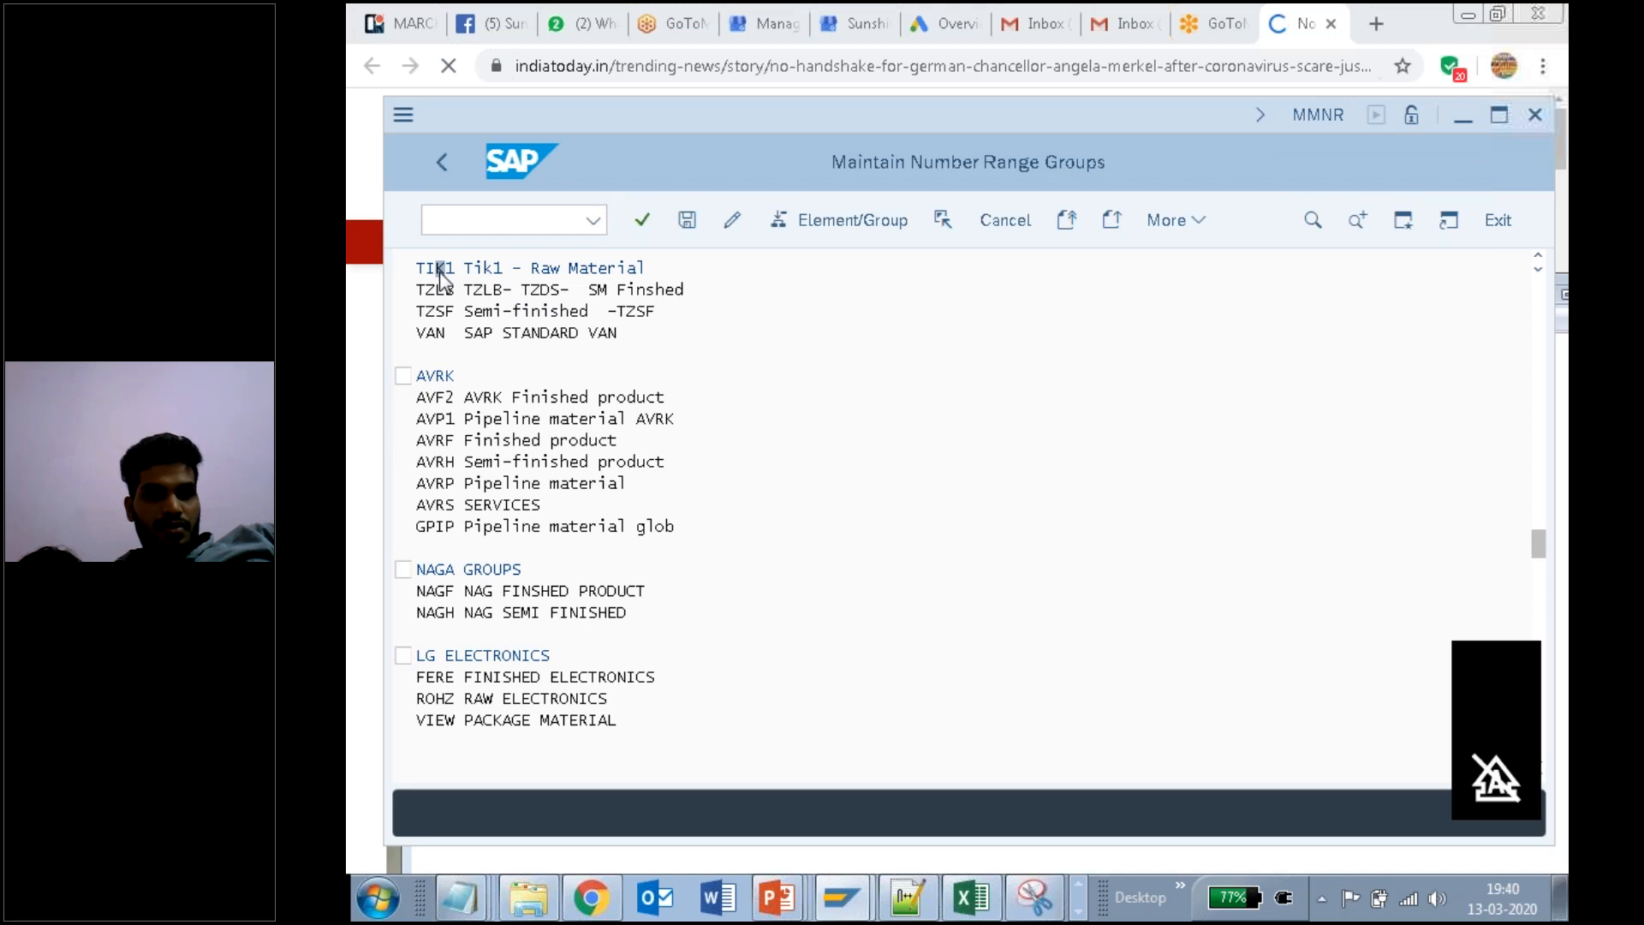
{"action": "left_click_drag", "start_coordinate": [1539, 543], "coordinate": [1540, 745]}
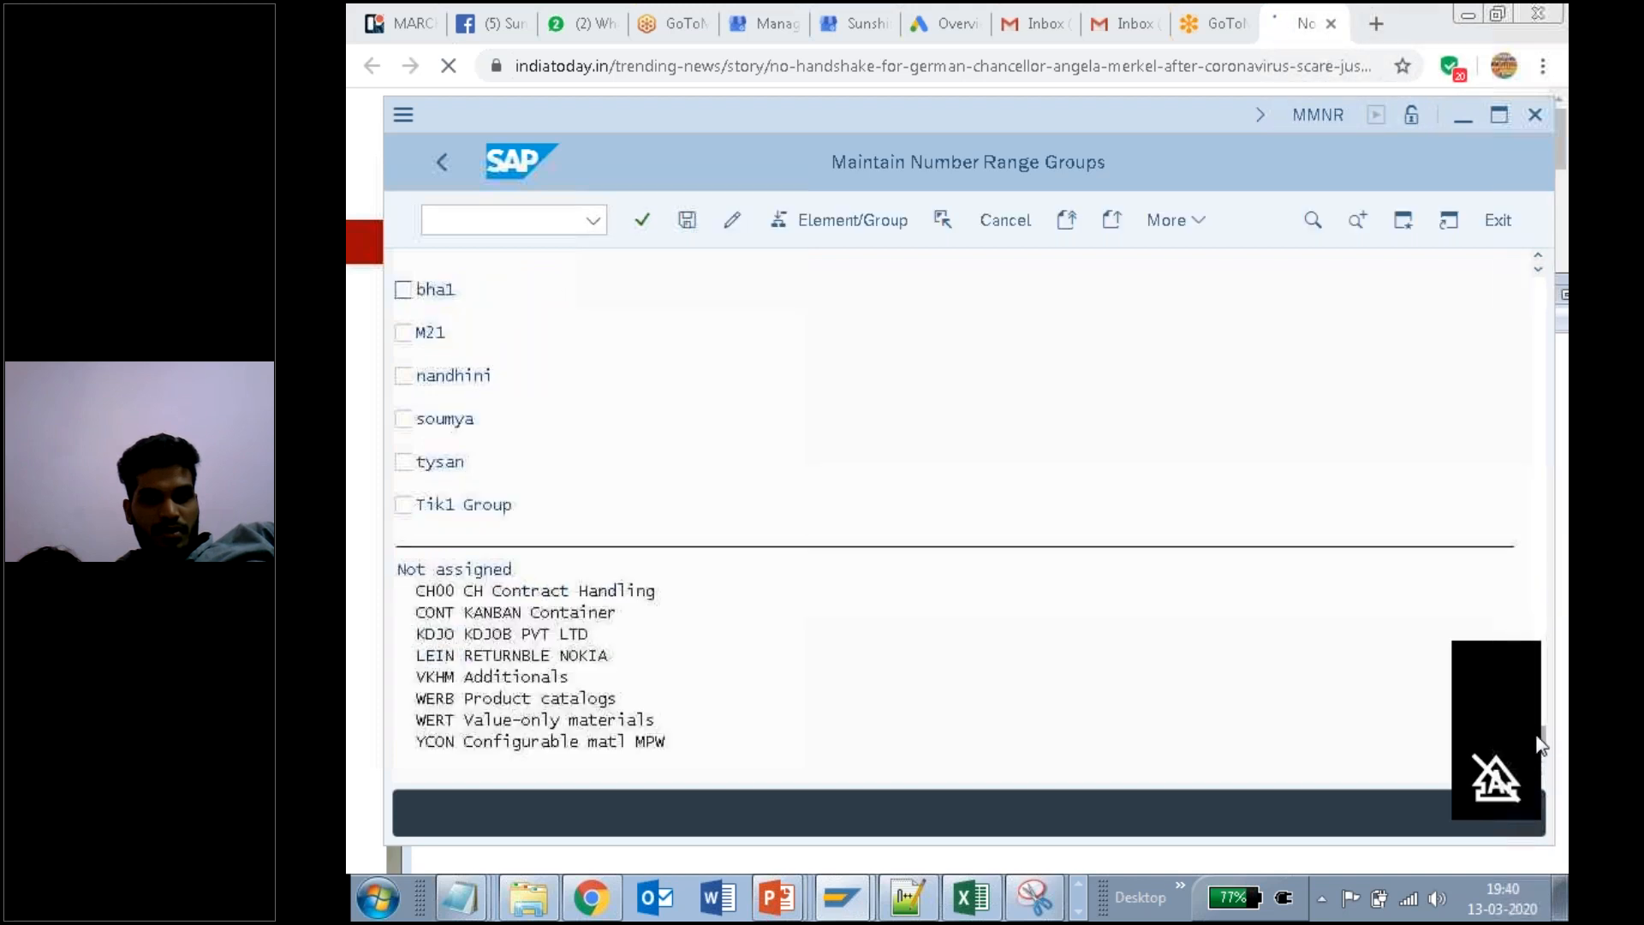
{"action": "left_click", "coordinate": [406, 506]}
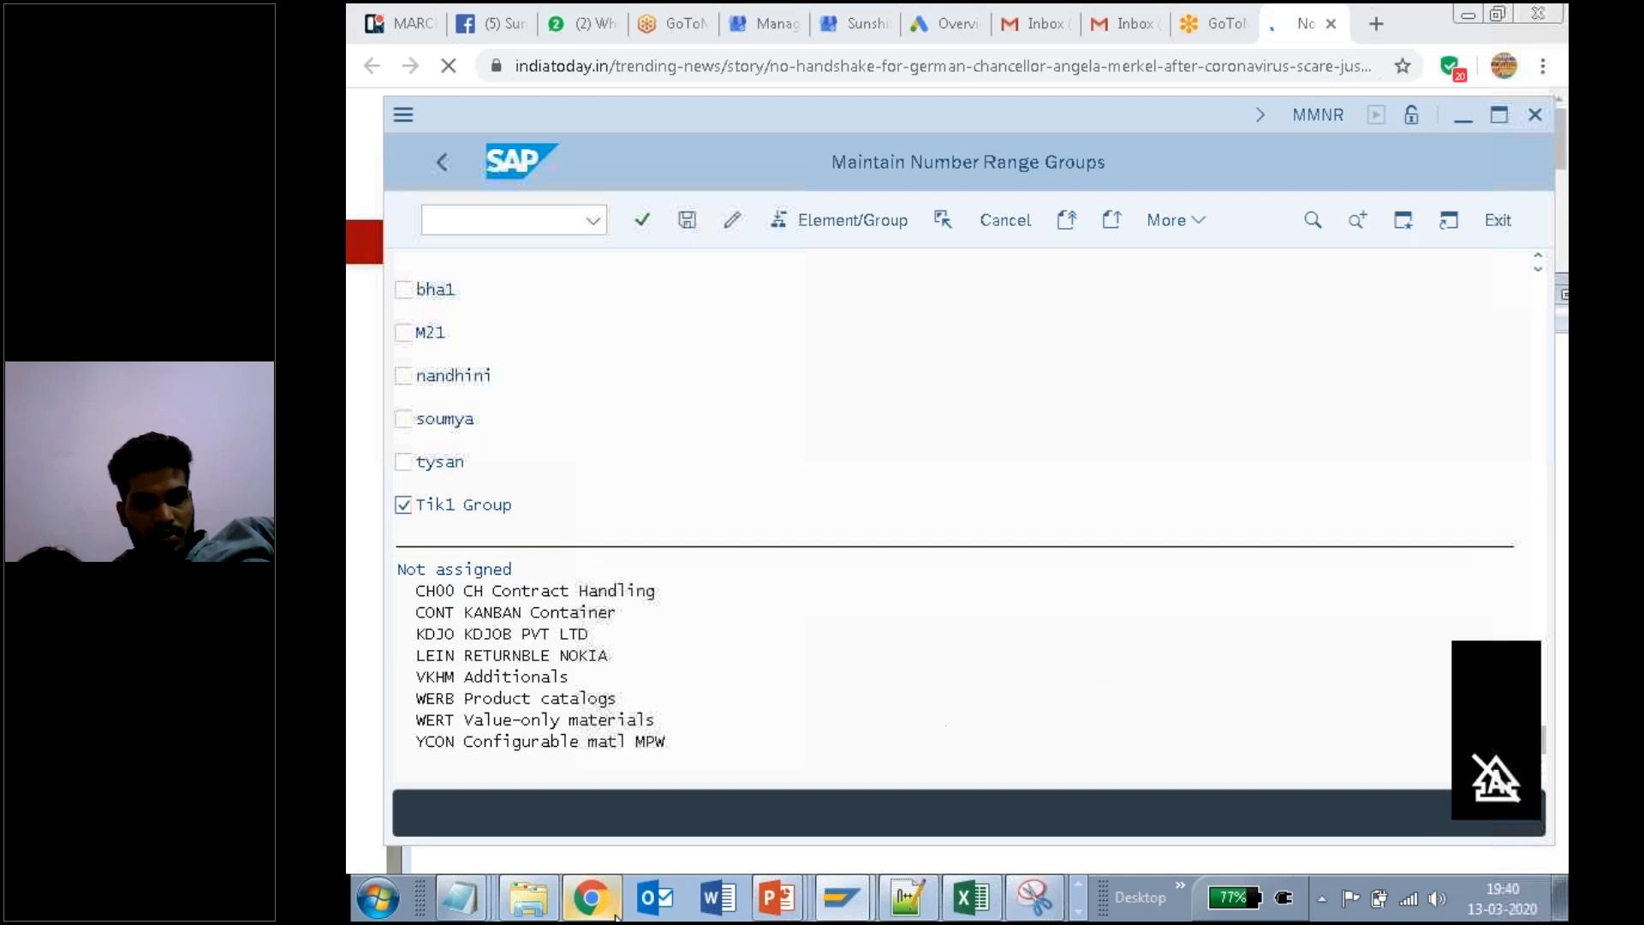
Step: In the Notepad notes, add line 7, "I am bring the", continued on the following line as "ROH- Raw material - Tik1"
{"action": "left_click", "coordinate": [460, 897]}
{"action": "left_click", "coordinate": [475, 842]}
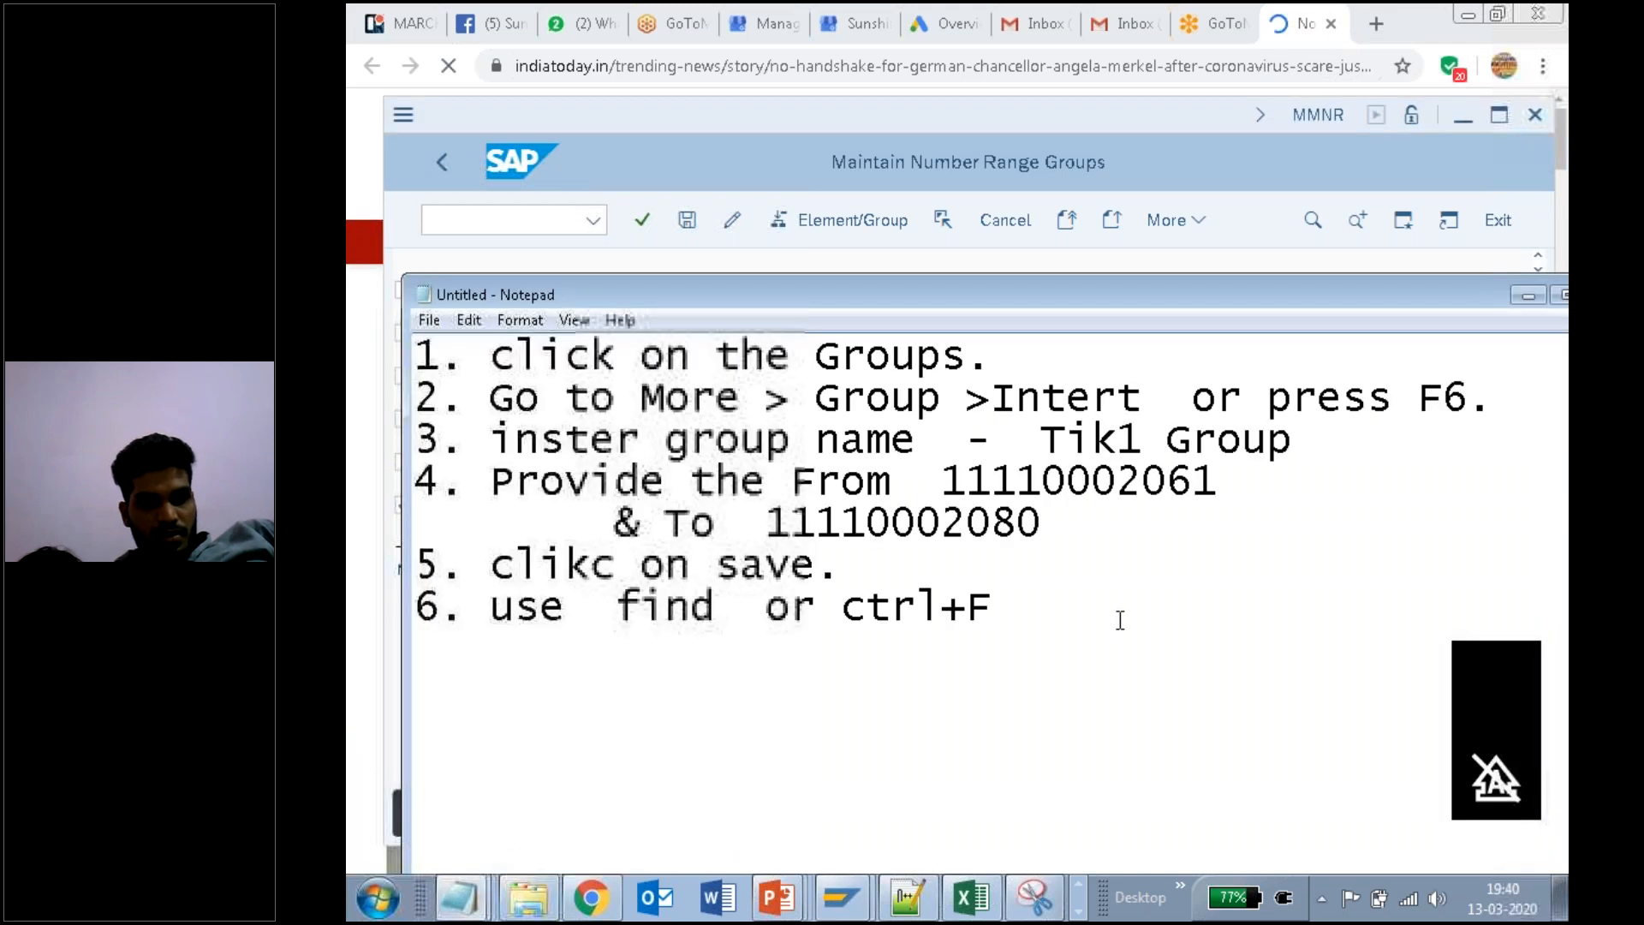
{"action": "key", "text": "Return"}
{"action": "type", "text": "7. "}
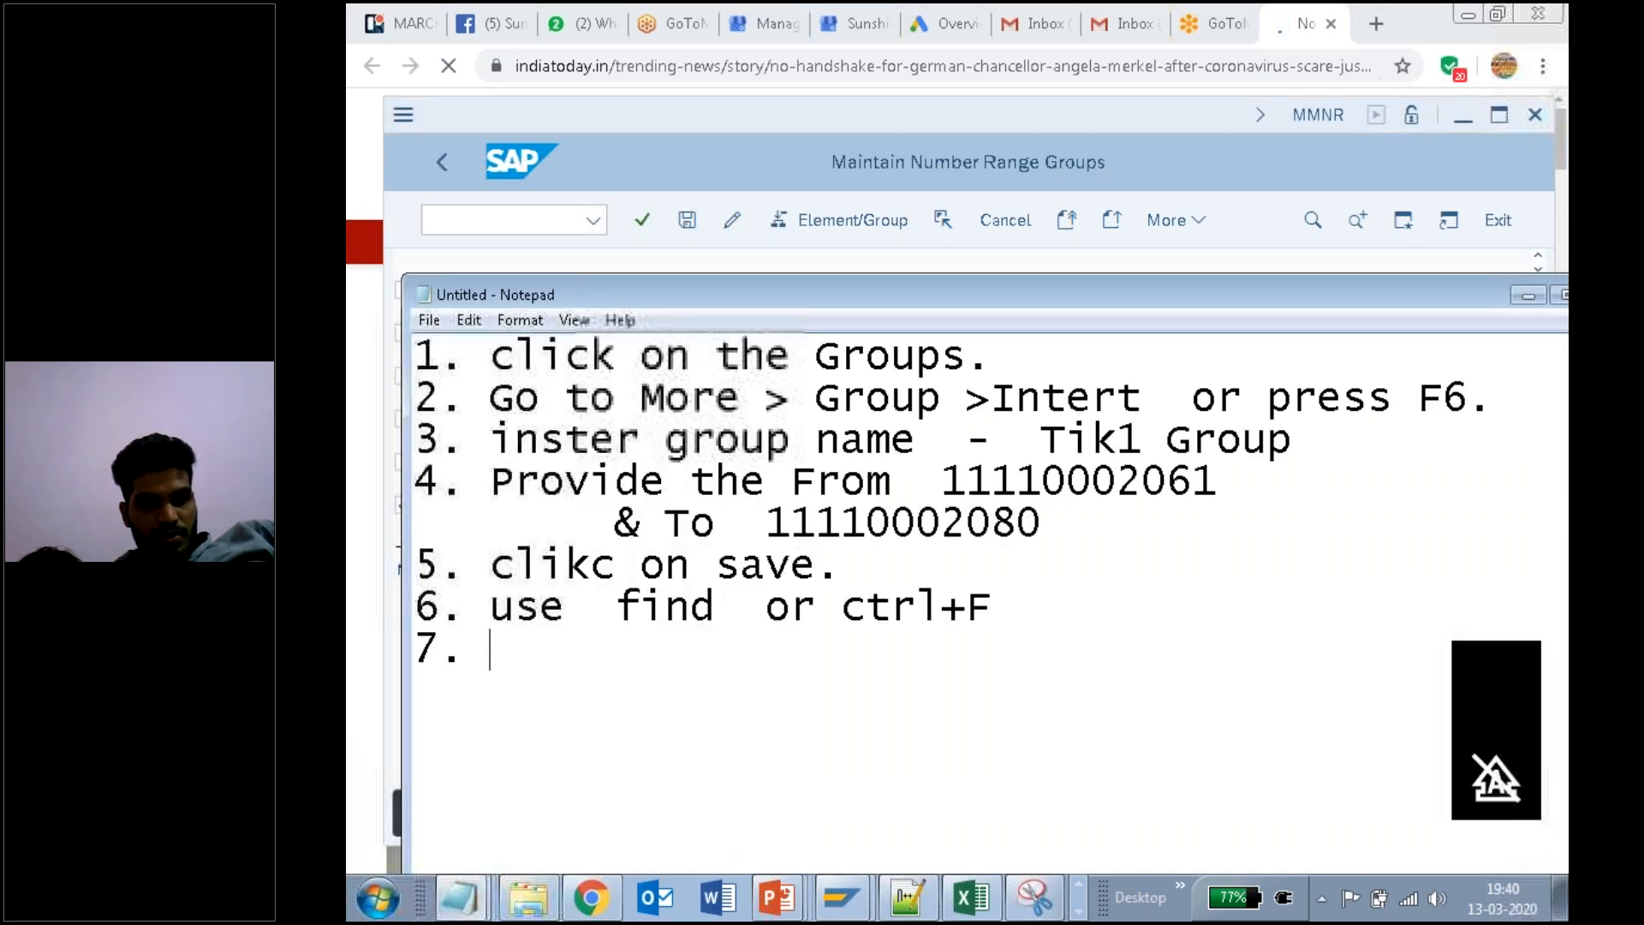
{"action": "type", "text": "I am bring the "}
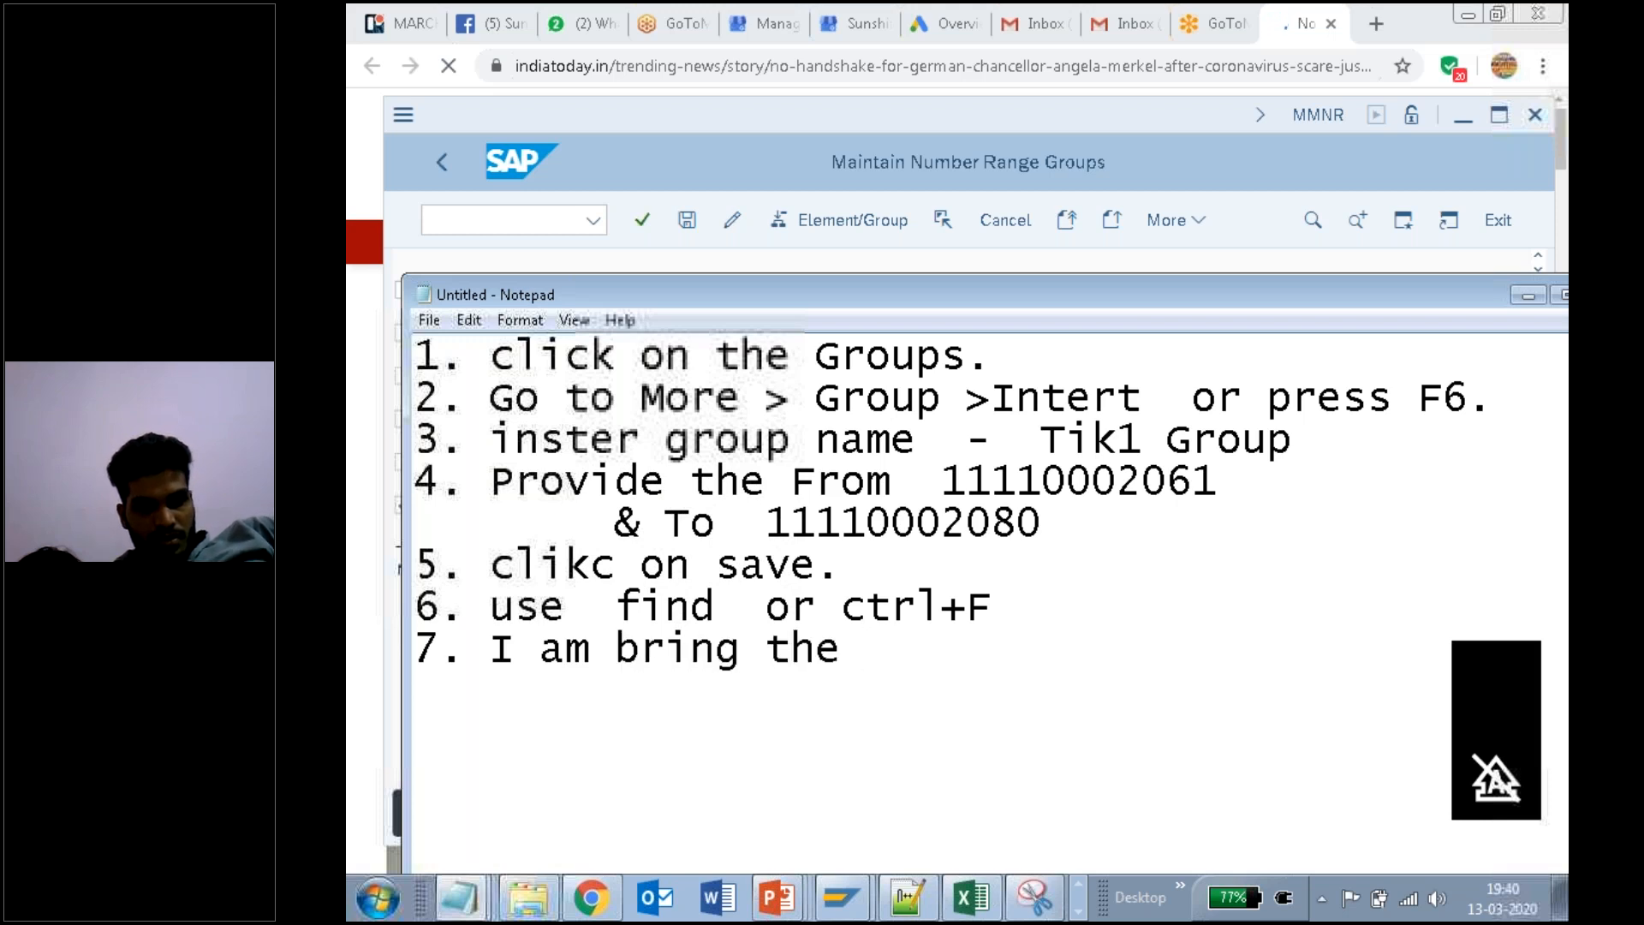
{"action": "type", "text": "ROH- Ra"}
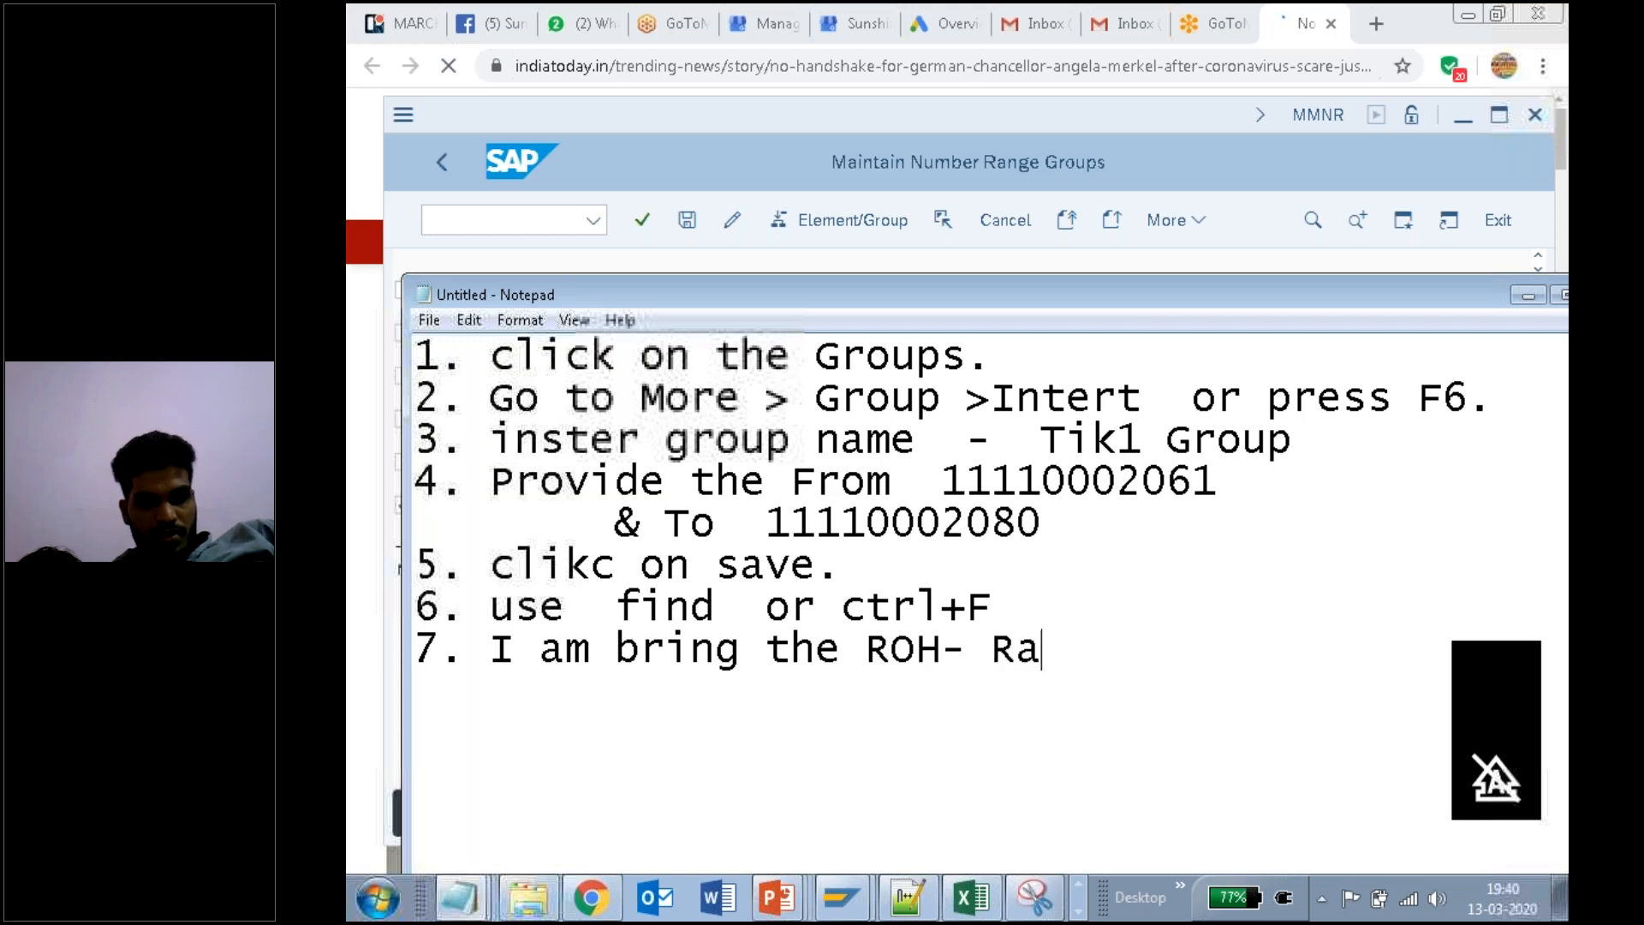
{"action": "type", "text": "w maeria"}
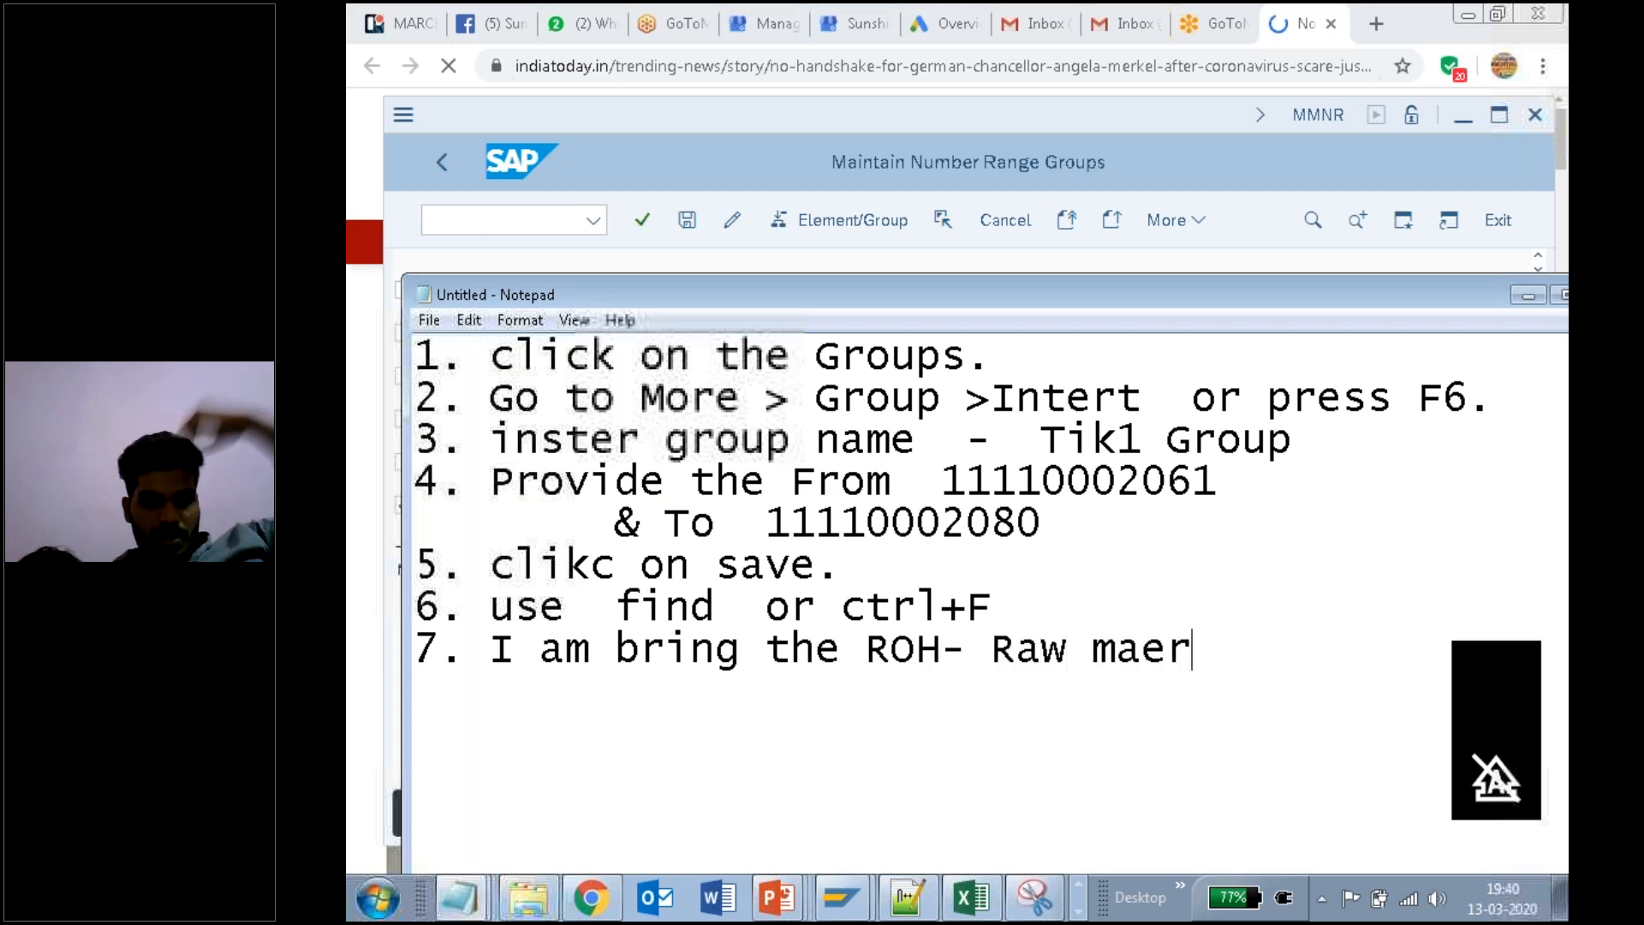
{"action": "key", "text": "BackSpace"}
{"action": "key", "text": "BackSpace"}
{"action": "key", "text": "BackSpace"}
{"action": "key", "text": "BackSpace"}
{"action": "type", "text": "t"}
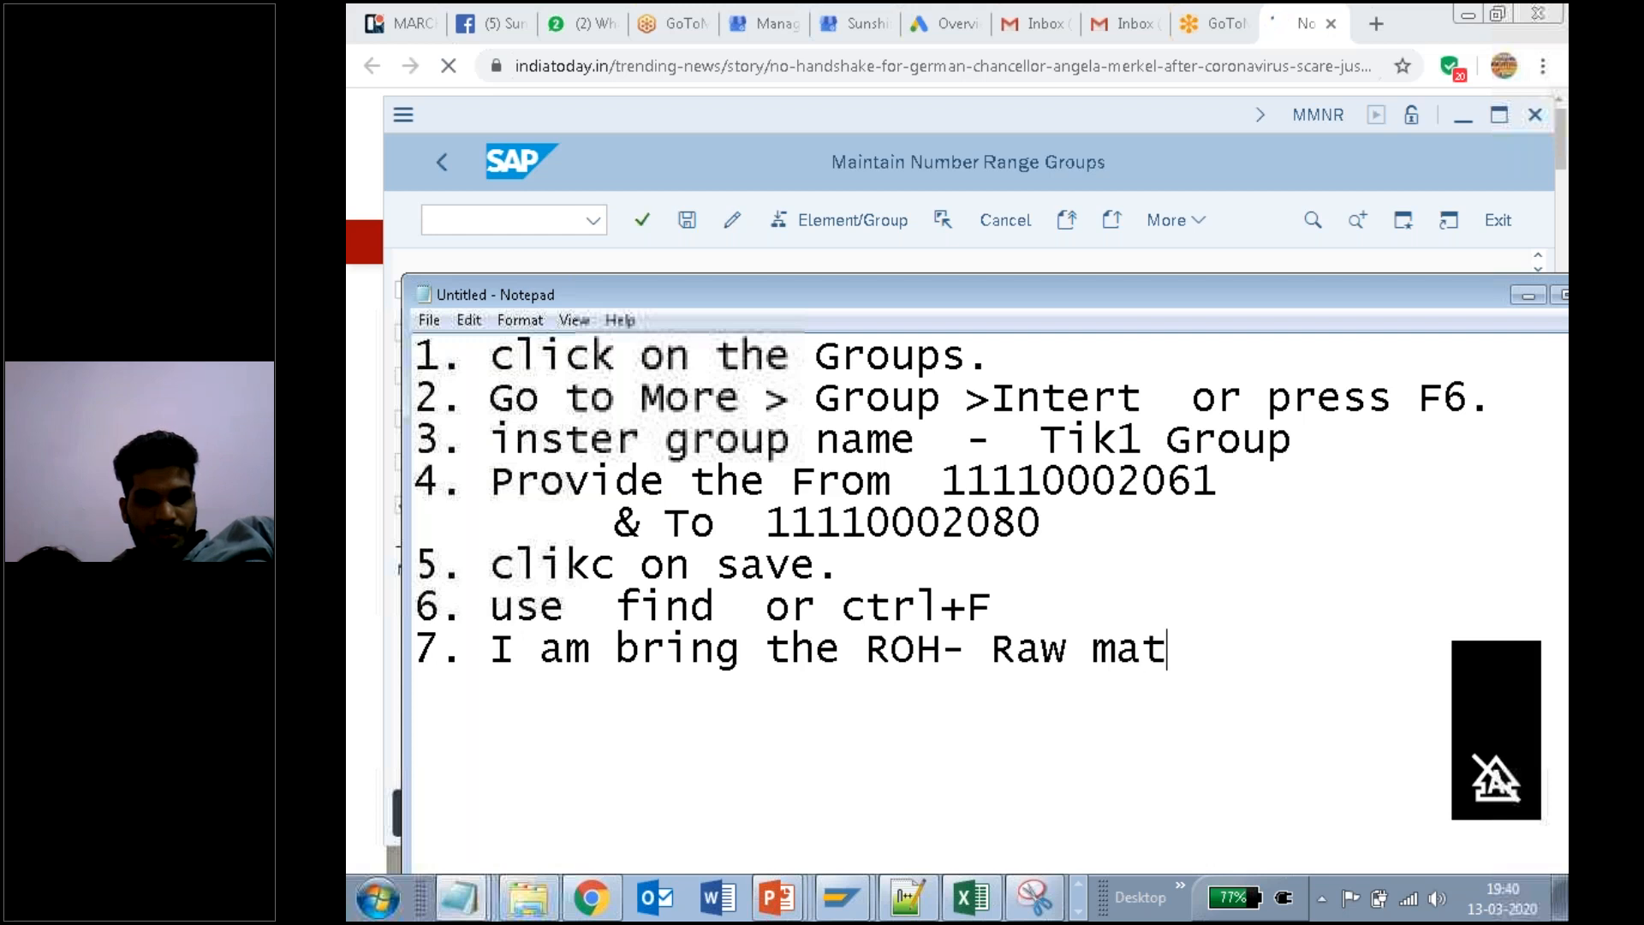
{"action": "type", "text": "erial "}
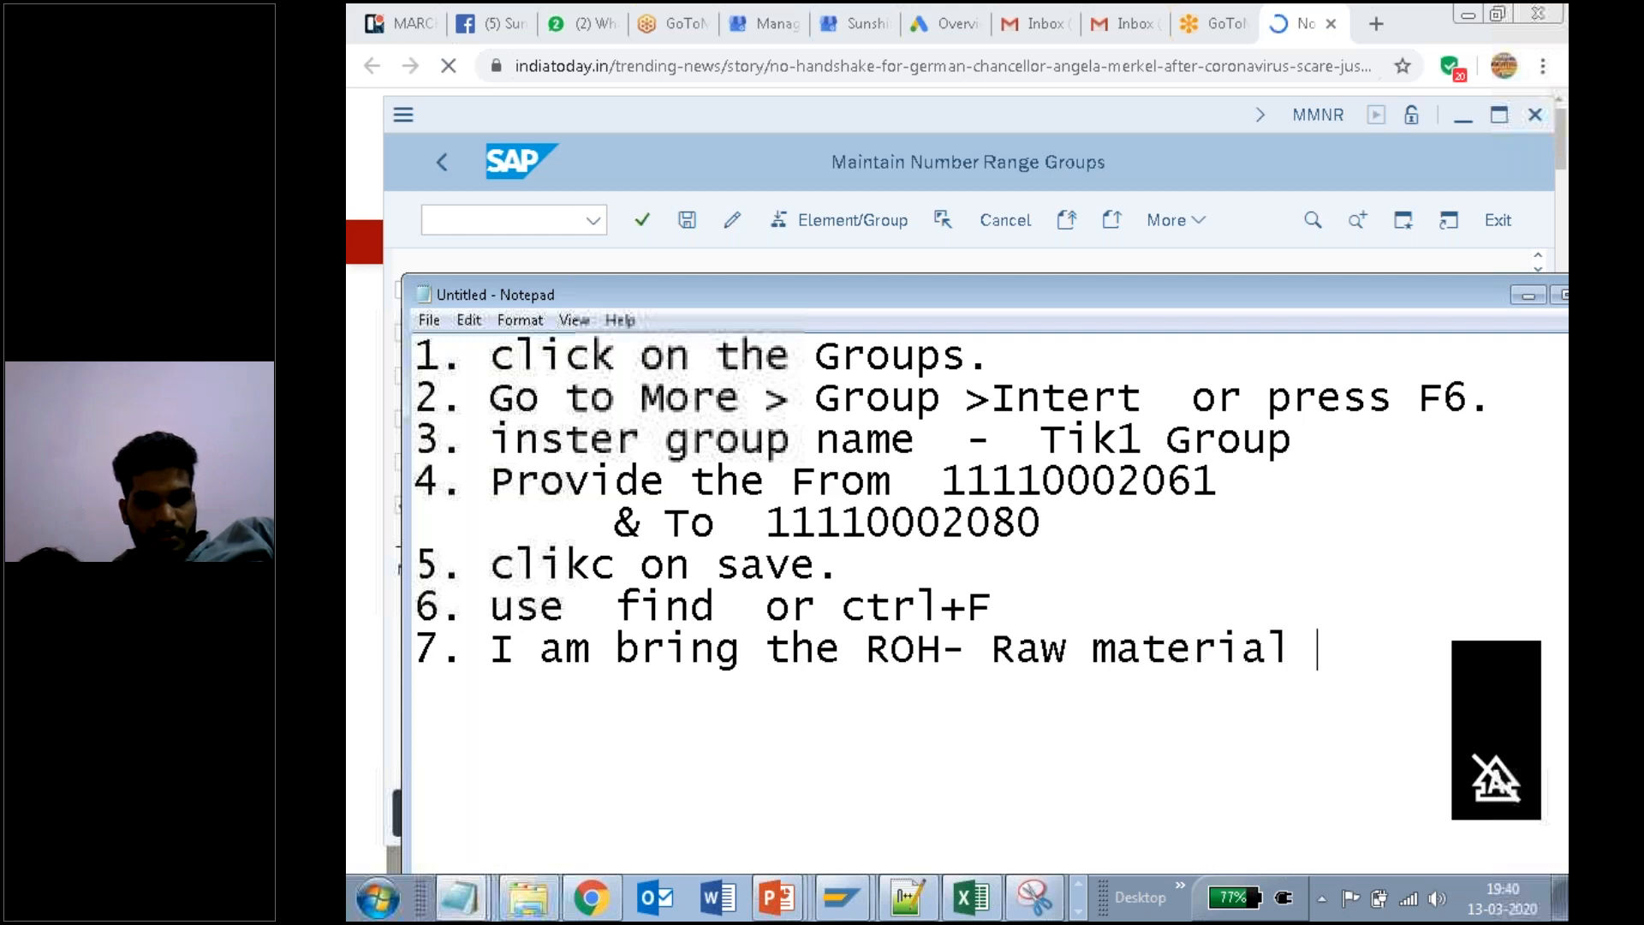
{"action": "type", "text": "-"}
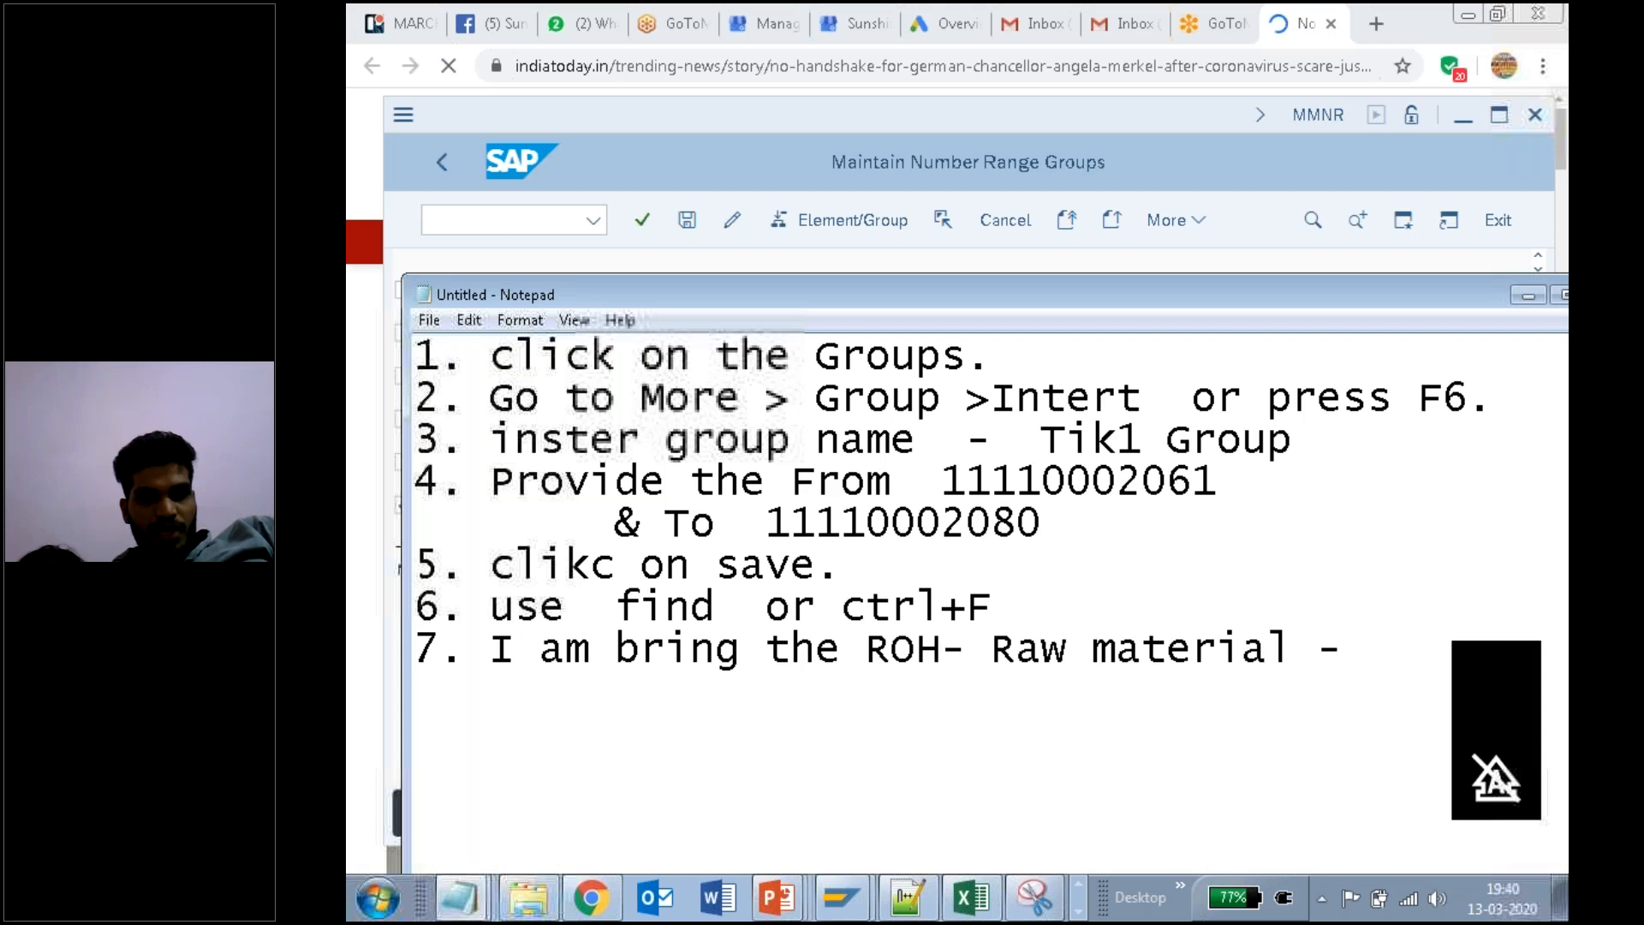
{"action": "key", "text": "Return"}
{"action": "type", "text": "Tik1"}
{"action": "key", "text": "Return"}
{"action": "key", "text": "BackSpace"}
Step: Add line 8 to the Notepad notes, "Group Name - Tik1"
{"action": "type", "text": "8."}
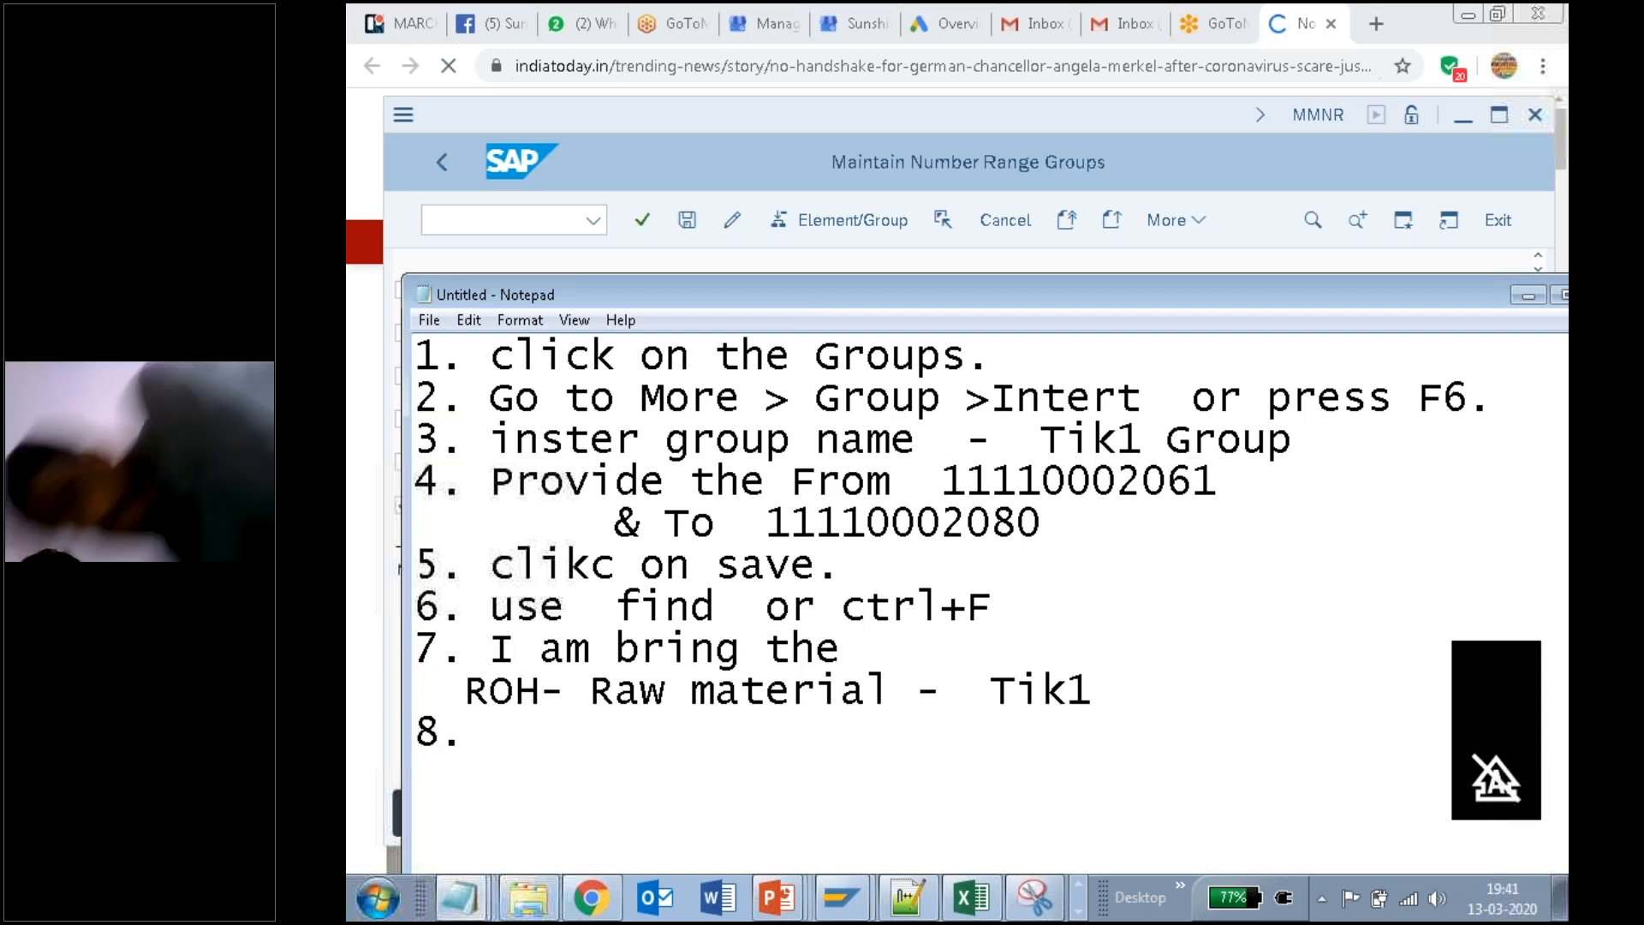
{"action": "type", "text": " Group Name "}
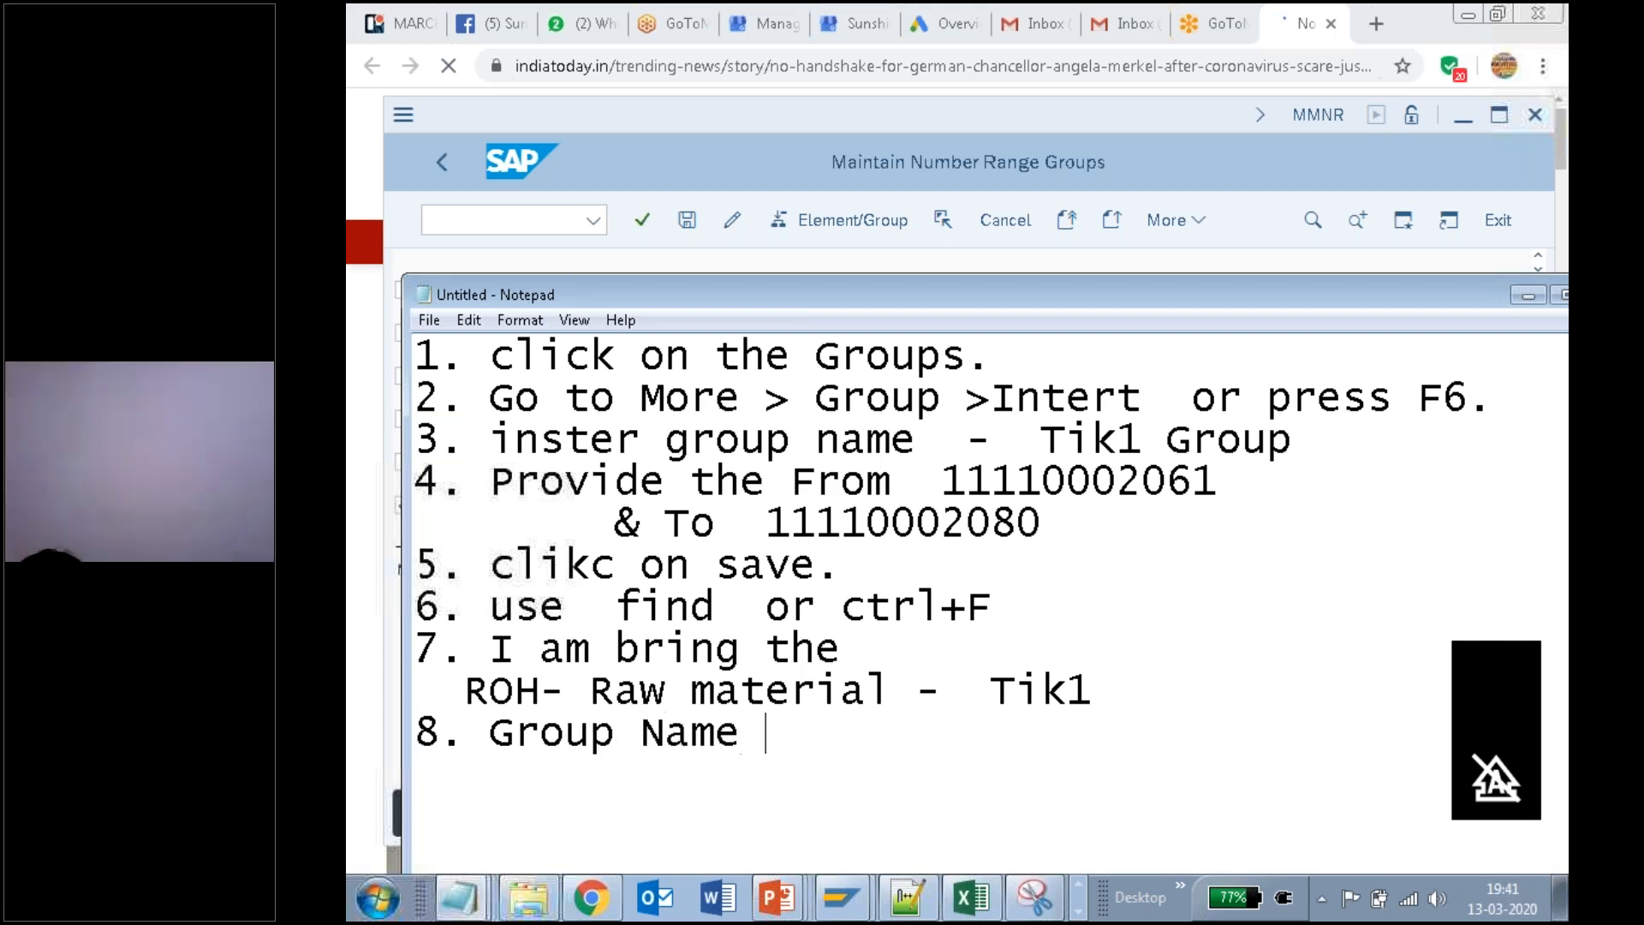
{"action": "type", "text": "- Tik"}
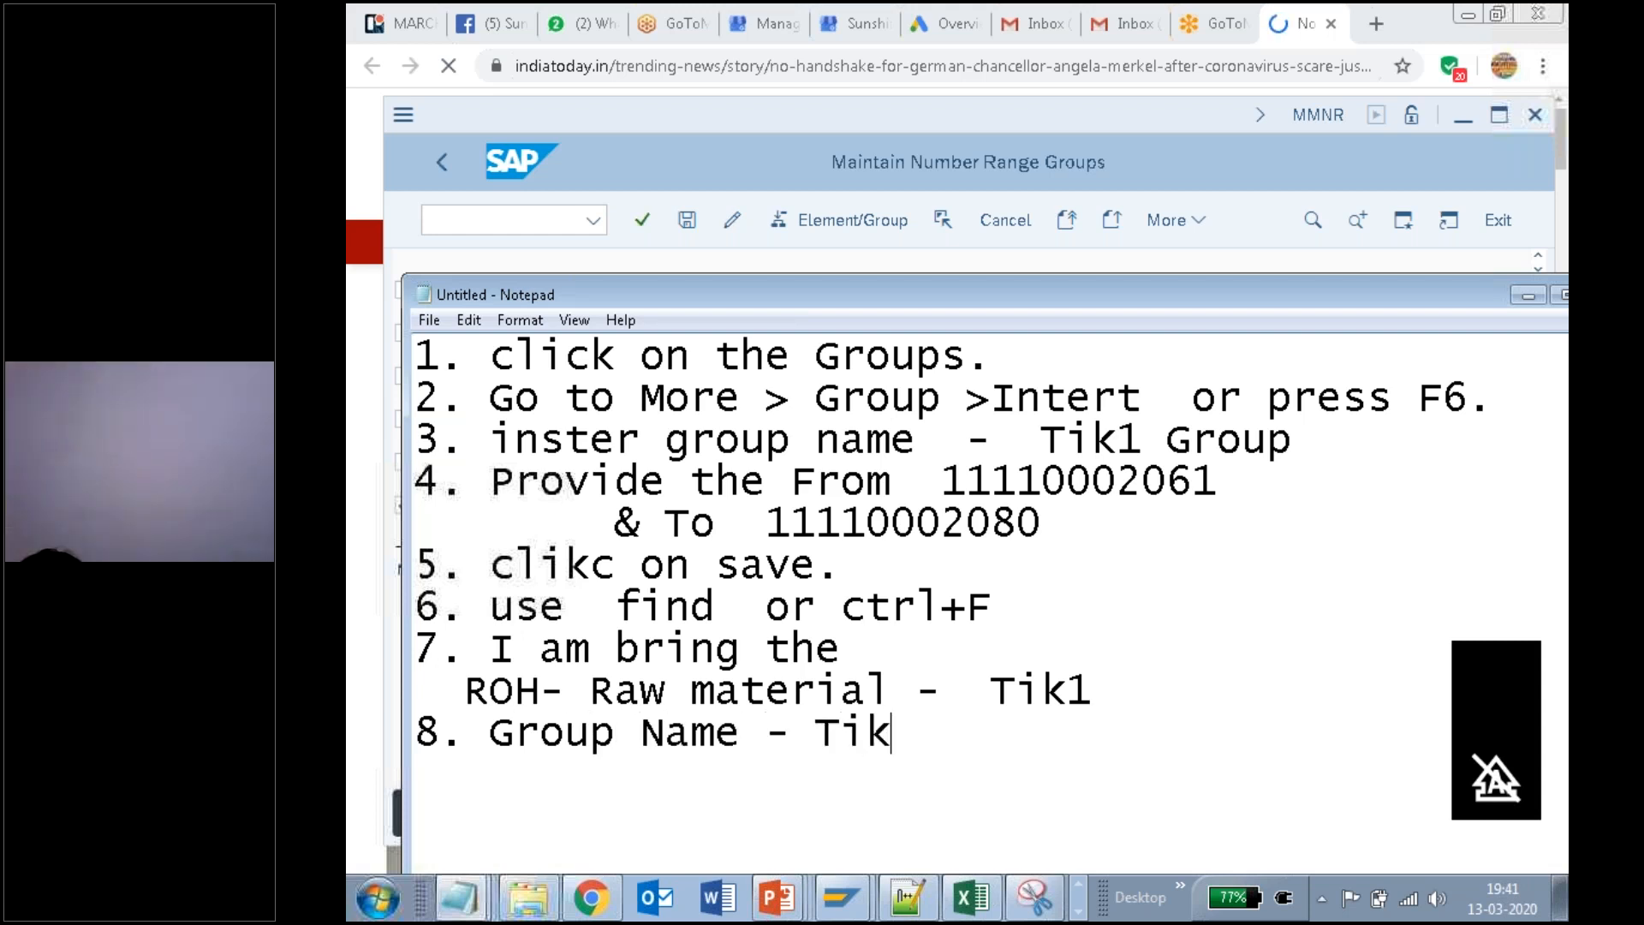
{"action": "type", "text": "1"}
Step: Check the group name in line 3 of the notes and complete line 8 by appending "group" after Tik1
{"action": "key", "text": "Up"}
{"action": "key", "text": "Up"}
{"action": "key", "text": "Up"}
{"action": "key", "text": "Up"}
{"action": "key", "text": "Up"}
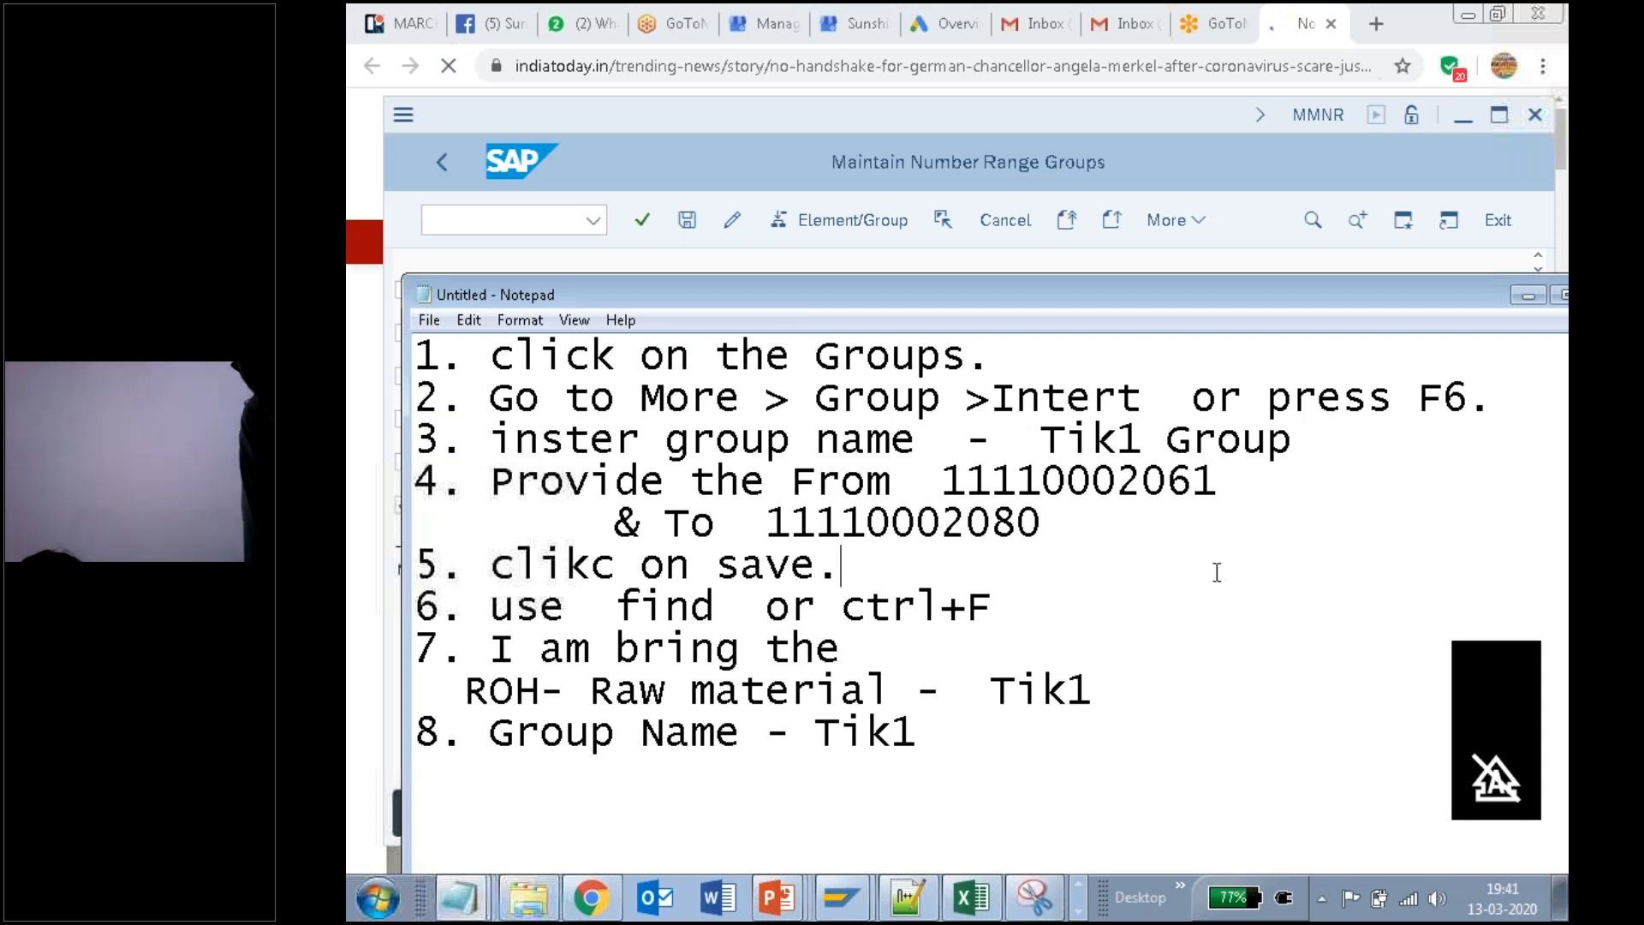
{"action": "key", "text": "Up"}
{"action": "key", "text": "Up"}
{"action": "key", "text": "Up"}
{"action": "key", "text": "Up"}
{"action": "key", "text": "Up"}
{"action": "key", "text": "Up"}
{"action": "key", "text": "Up"}
{"action": "key", "text": "Up"}
{"action": "key", "text": "Up"}
{"action": "key", "text": "Up"}
{"action": "key", "text": "Up"}
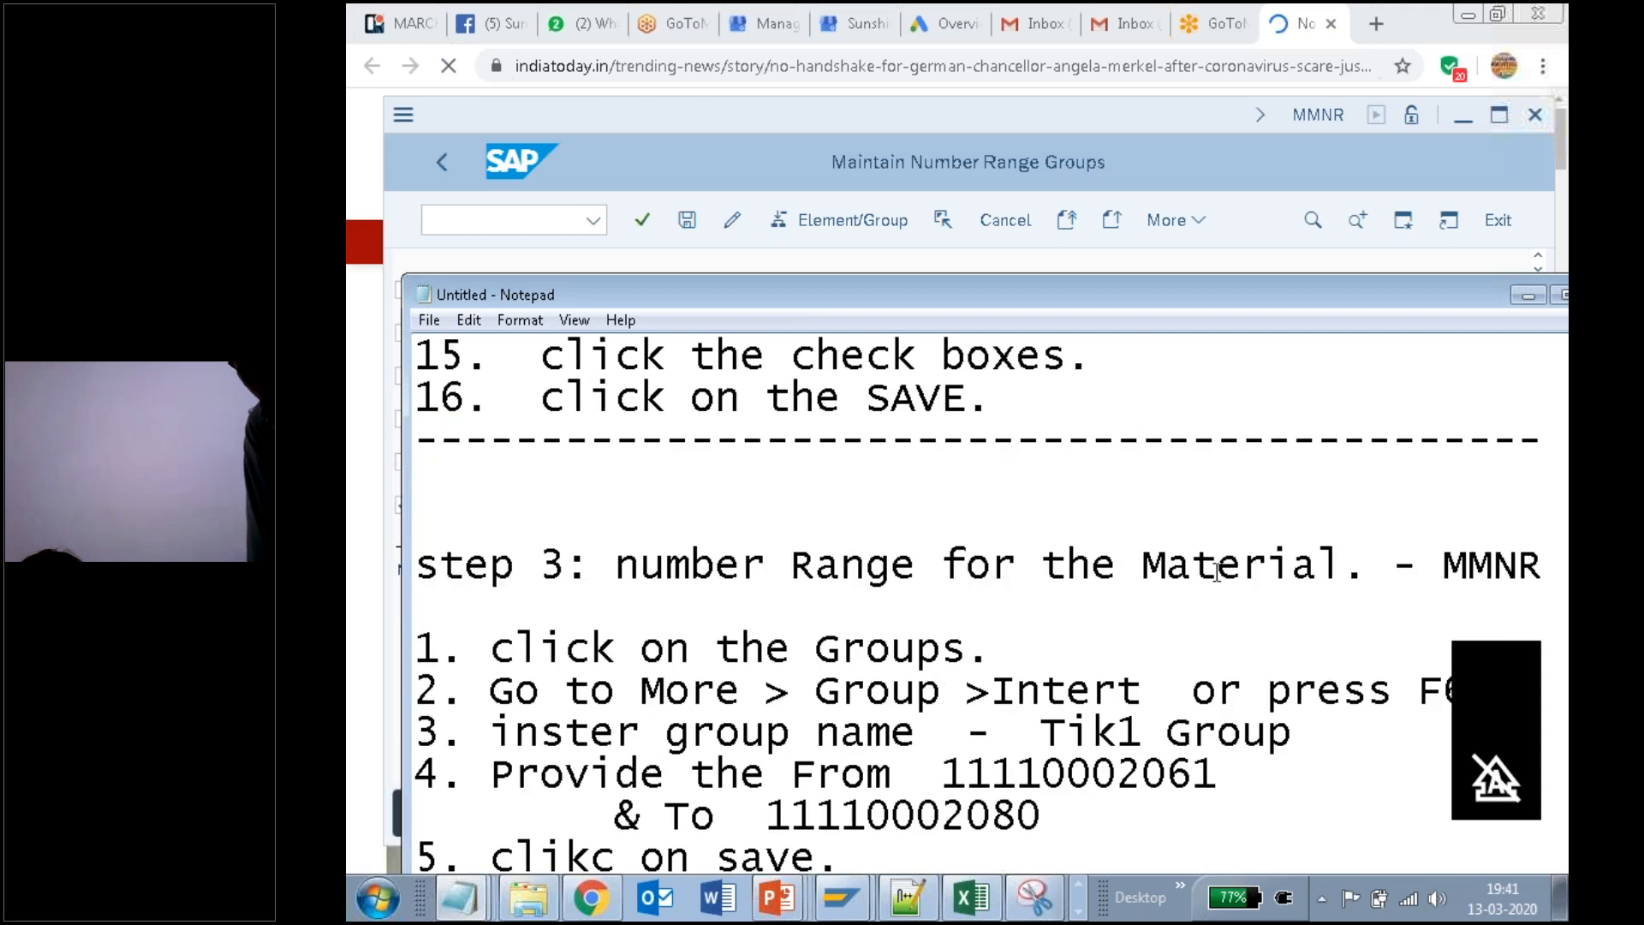
{"action": "left_click_drag", "start_coordinate": [1319, 733], "coordinate": [1040, 733]}
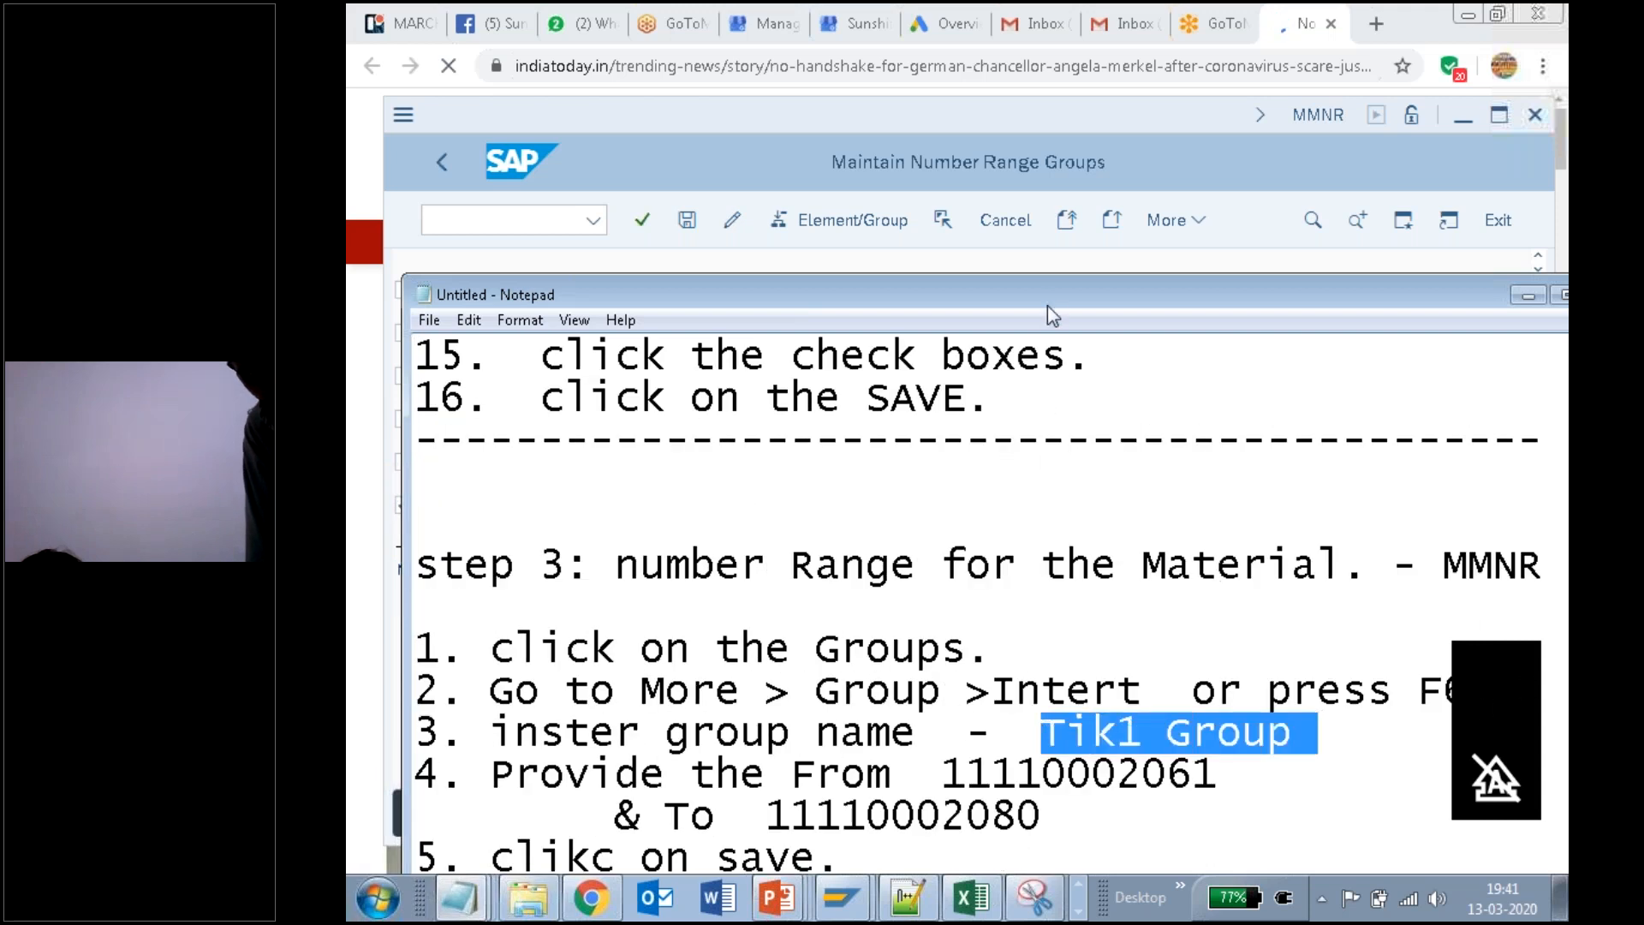
{"action": "left_click_drag", "start_coordinate": [1051, 294], "coordinate": [944, 130]}
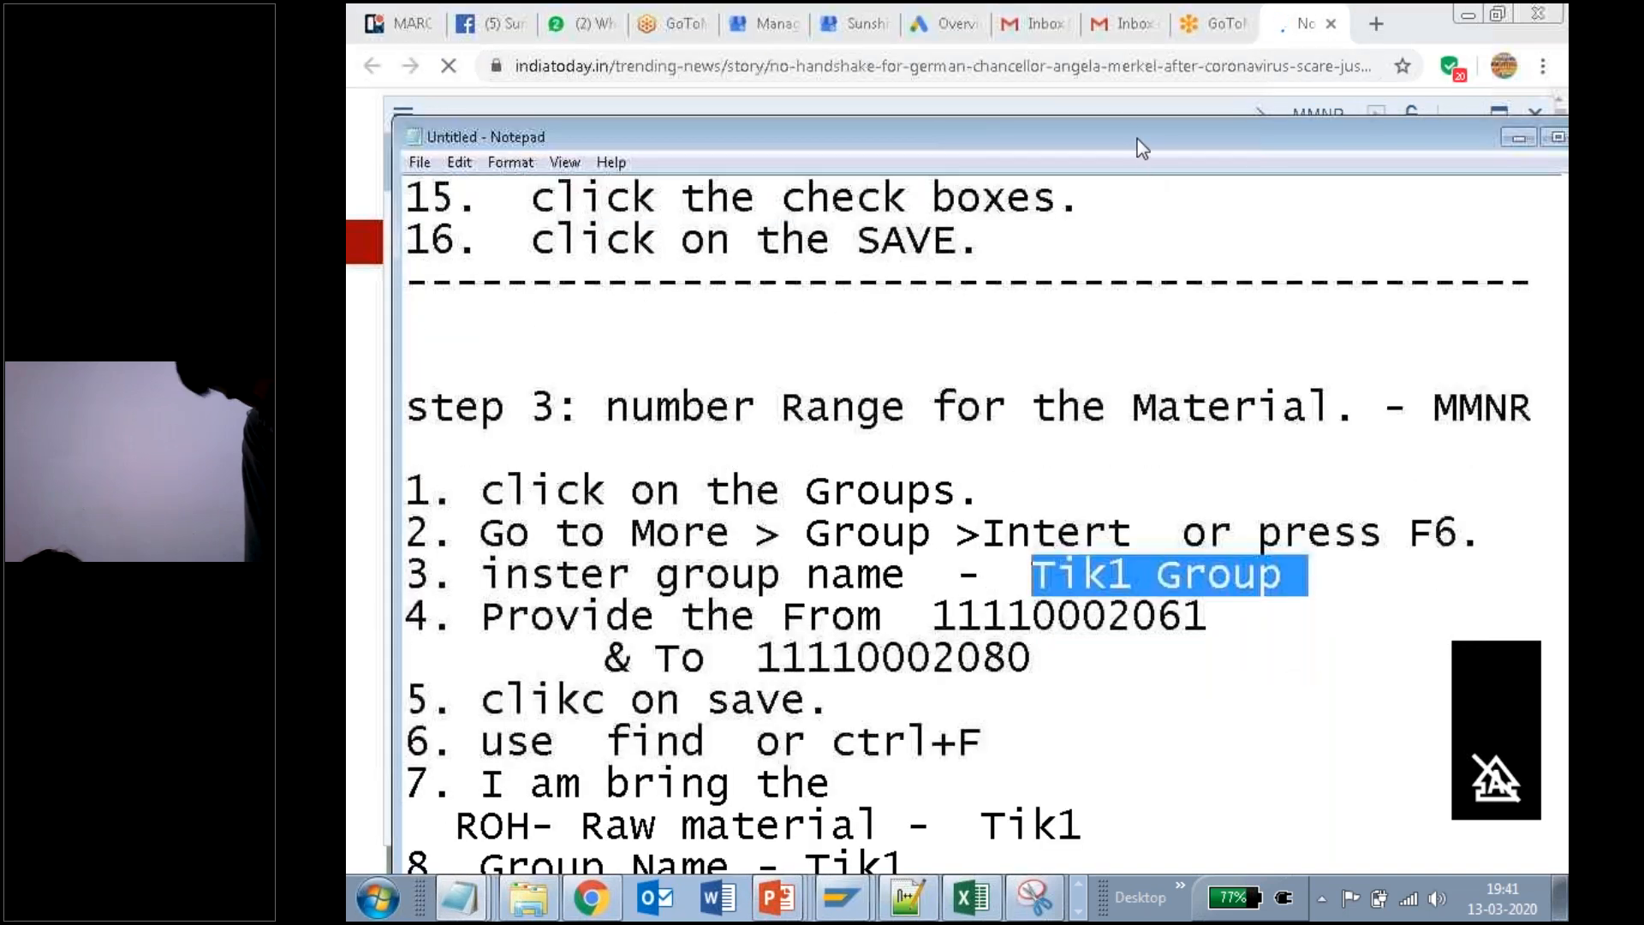
{"action": "left_click_drag", "start_coordinate": [1132, 101], "coordinate": [1126, 64]}
{"action": "left_click", "coordinate": [973, 836]}
{"action": "type", "text": "group"}
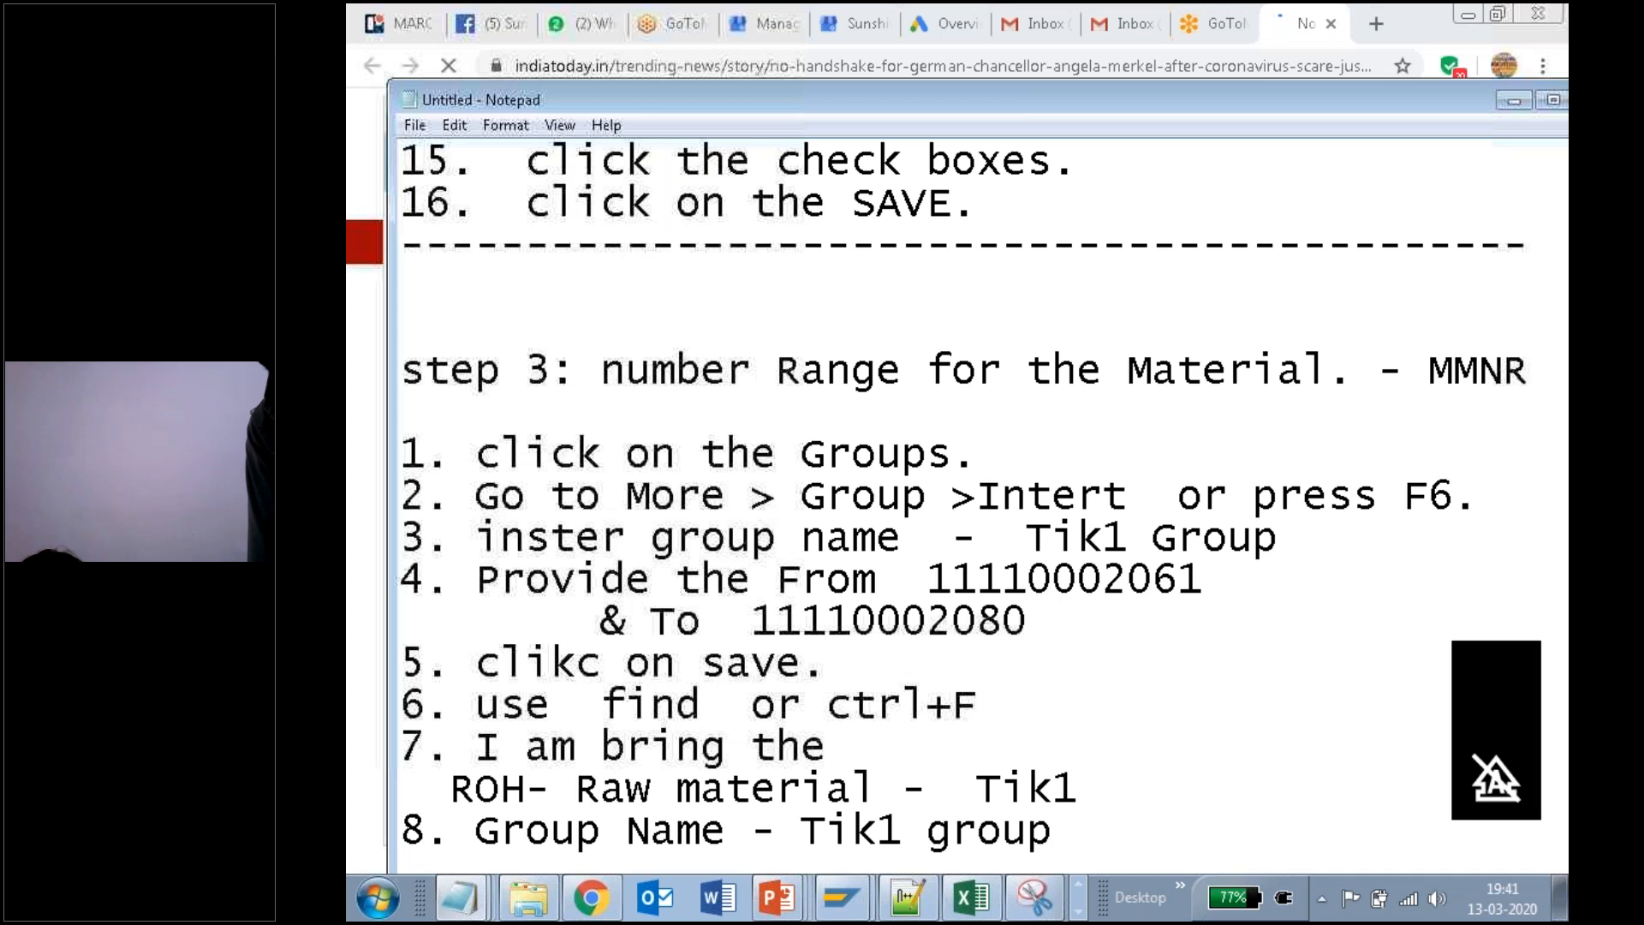
Step: Copy Tik1 from the raw material line and build the indented sub-line "-Tik1 - ROH" beneath line 8
{"action": "scroll", "coordinate": [588, 591], "scroll_direction": "down", "scroll_amount": 2}
{"action": "left_click_drag", "start_coordinate": [450, 580], "coordinate": [975, 572]}
{"action": "key", "text": "ctrl+c"}
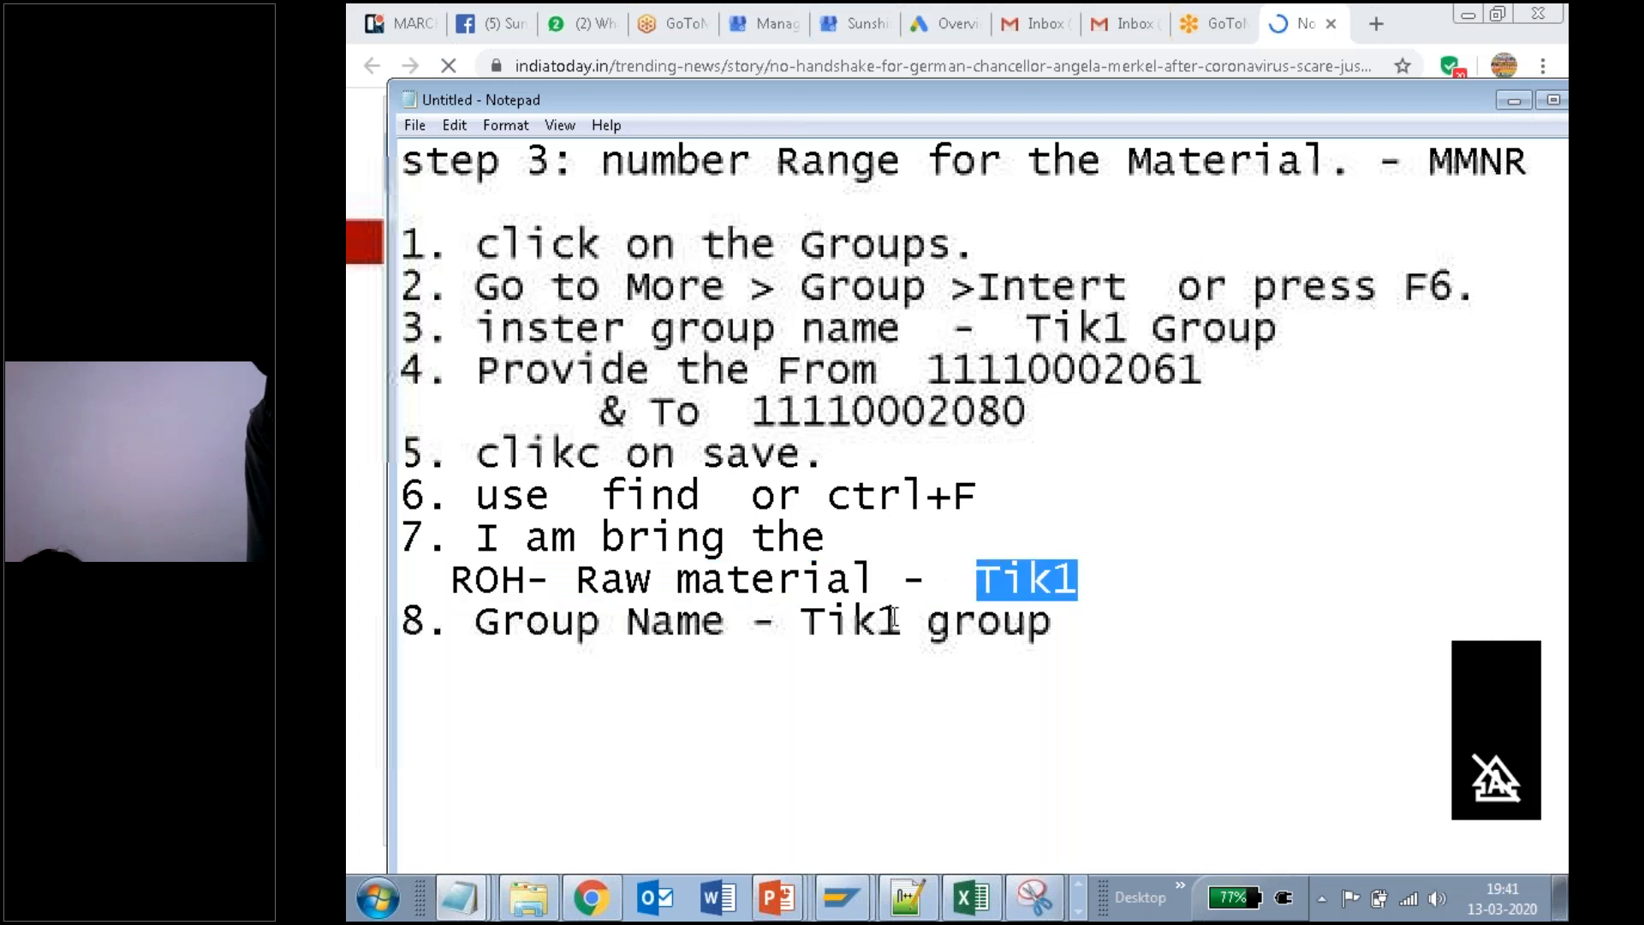
{"action": "left_click", "coordinate": [753, 672]}
{"action": "key", "text": "ctrl+v"}
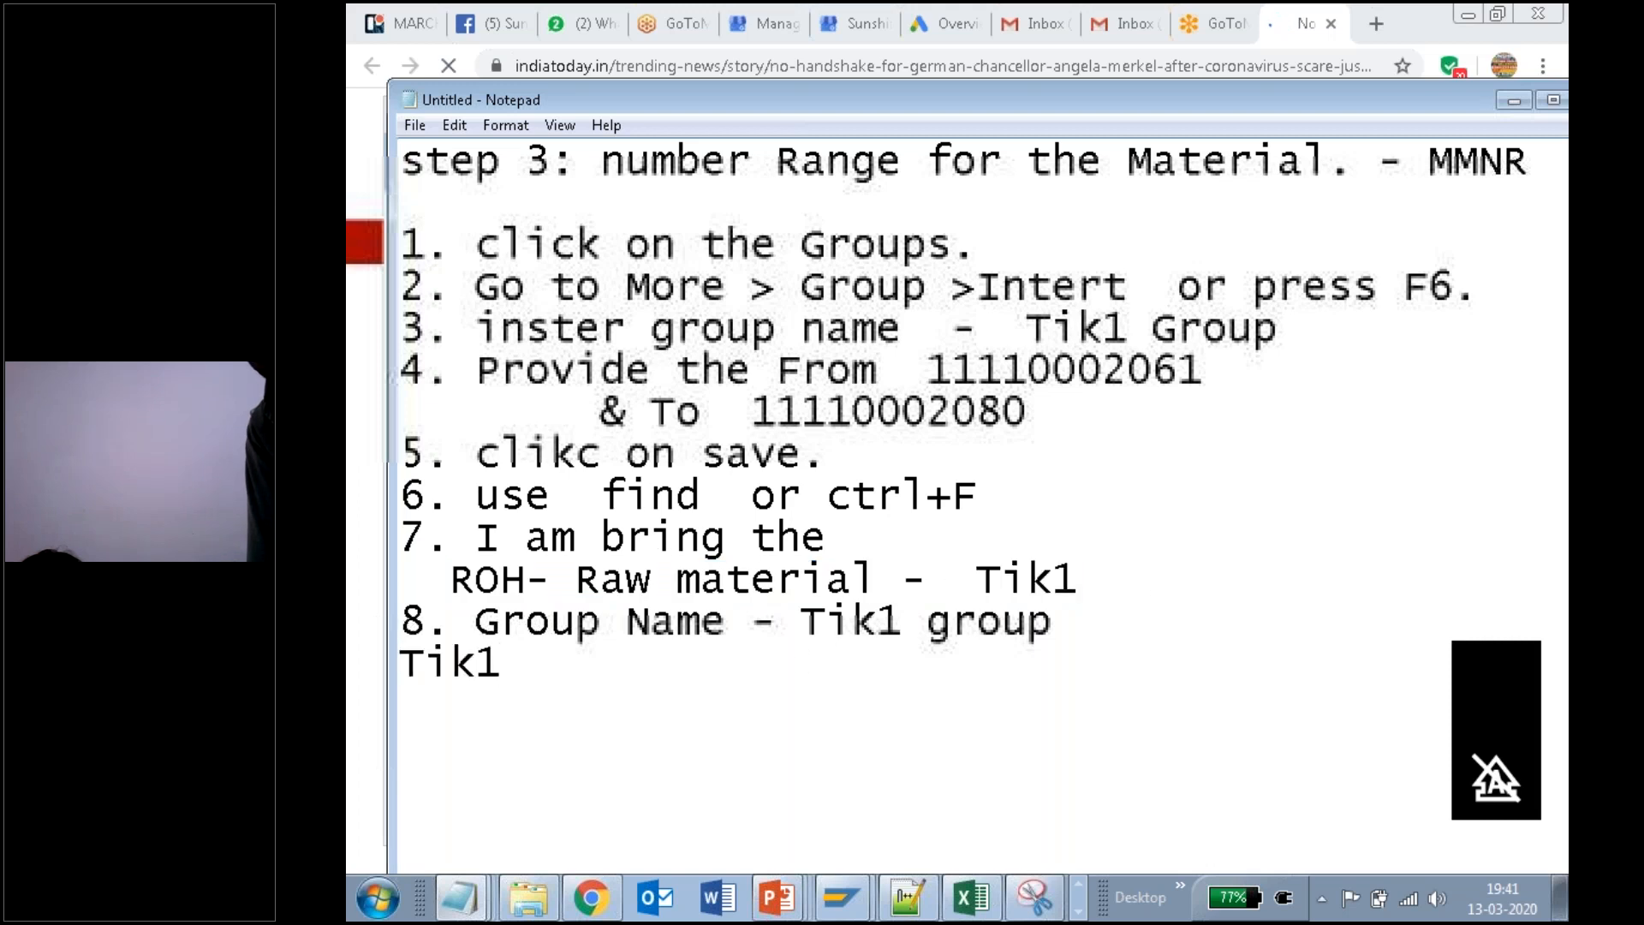
{"action": "key", "text": "Tab"}
{"action": "key", "text": "Tab"}
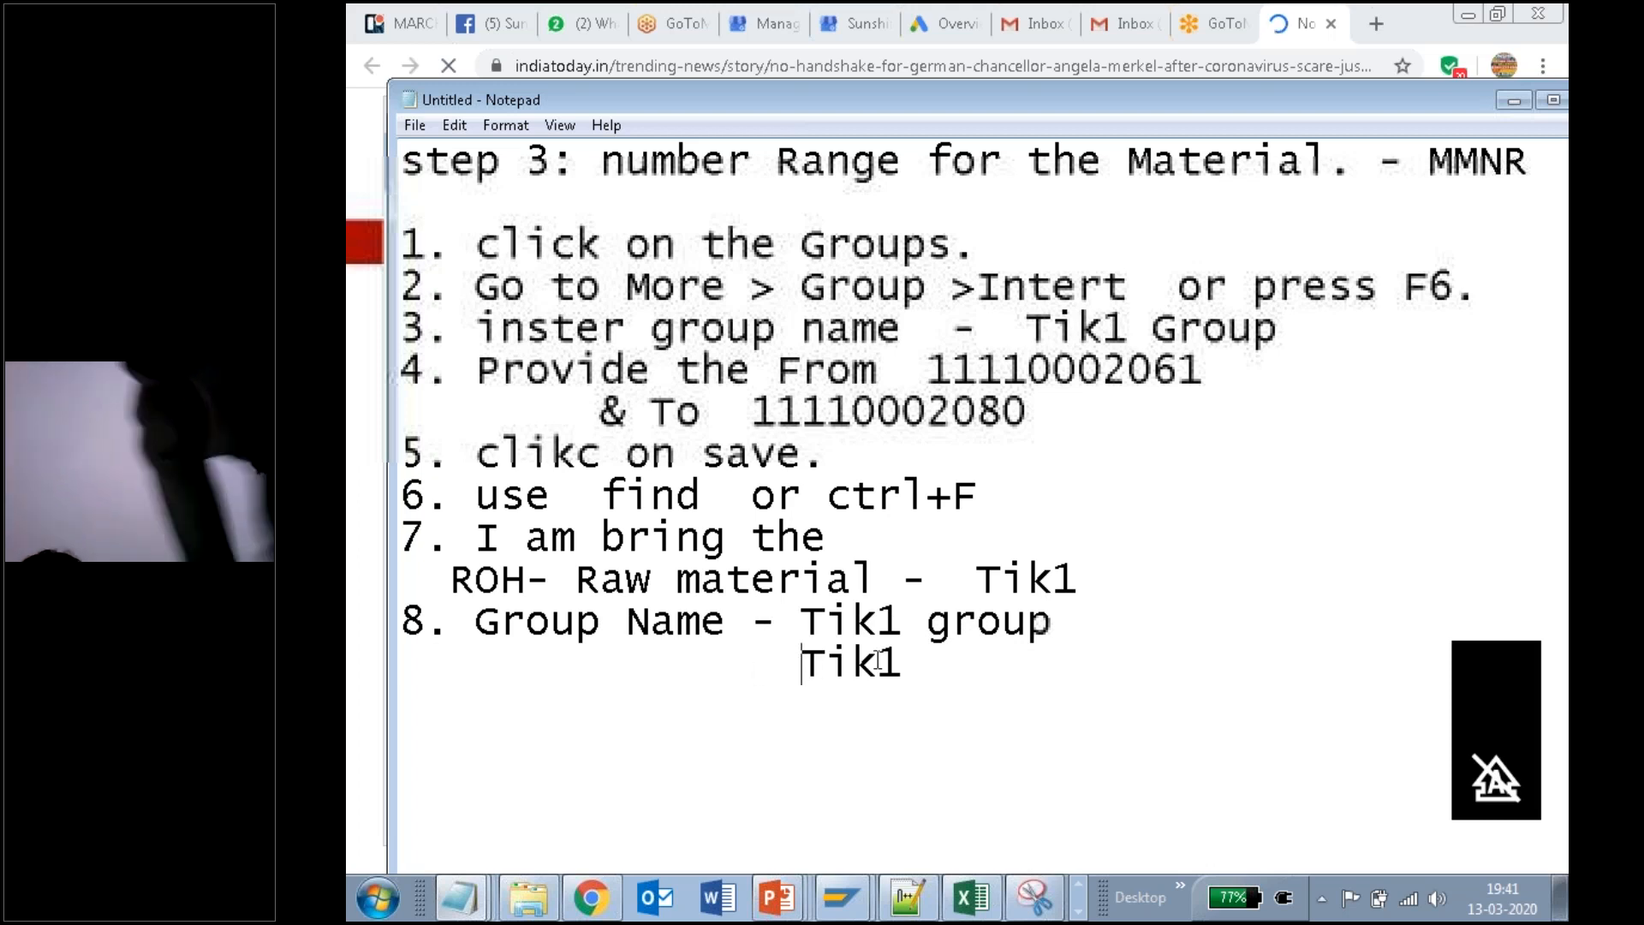
{"action": "key", "text": "BackSpace"}
{"action": "type", "text": "-"}
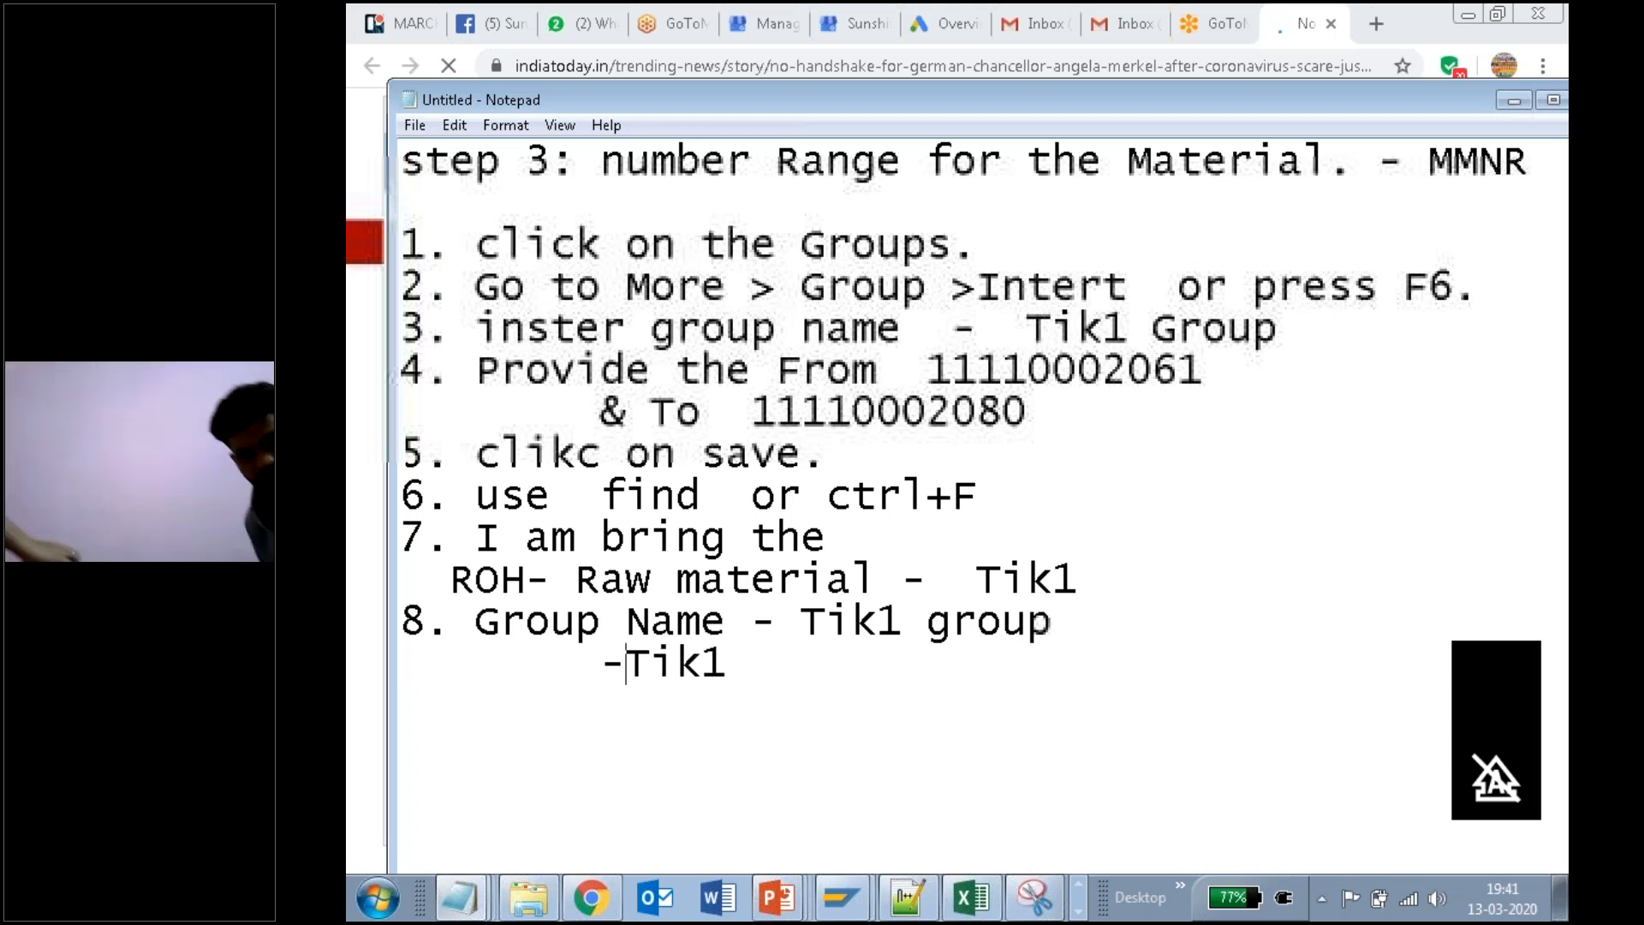
{"action": "key", "text": "End"}
{"action": "type", "text": "- ROH"}
{"action": "key", "text": "Return"}
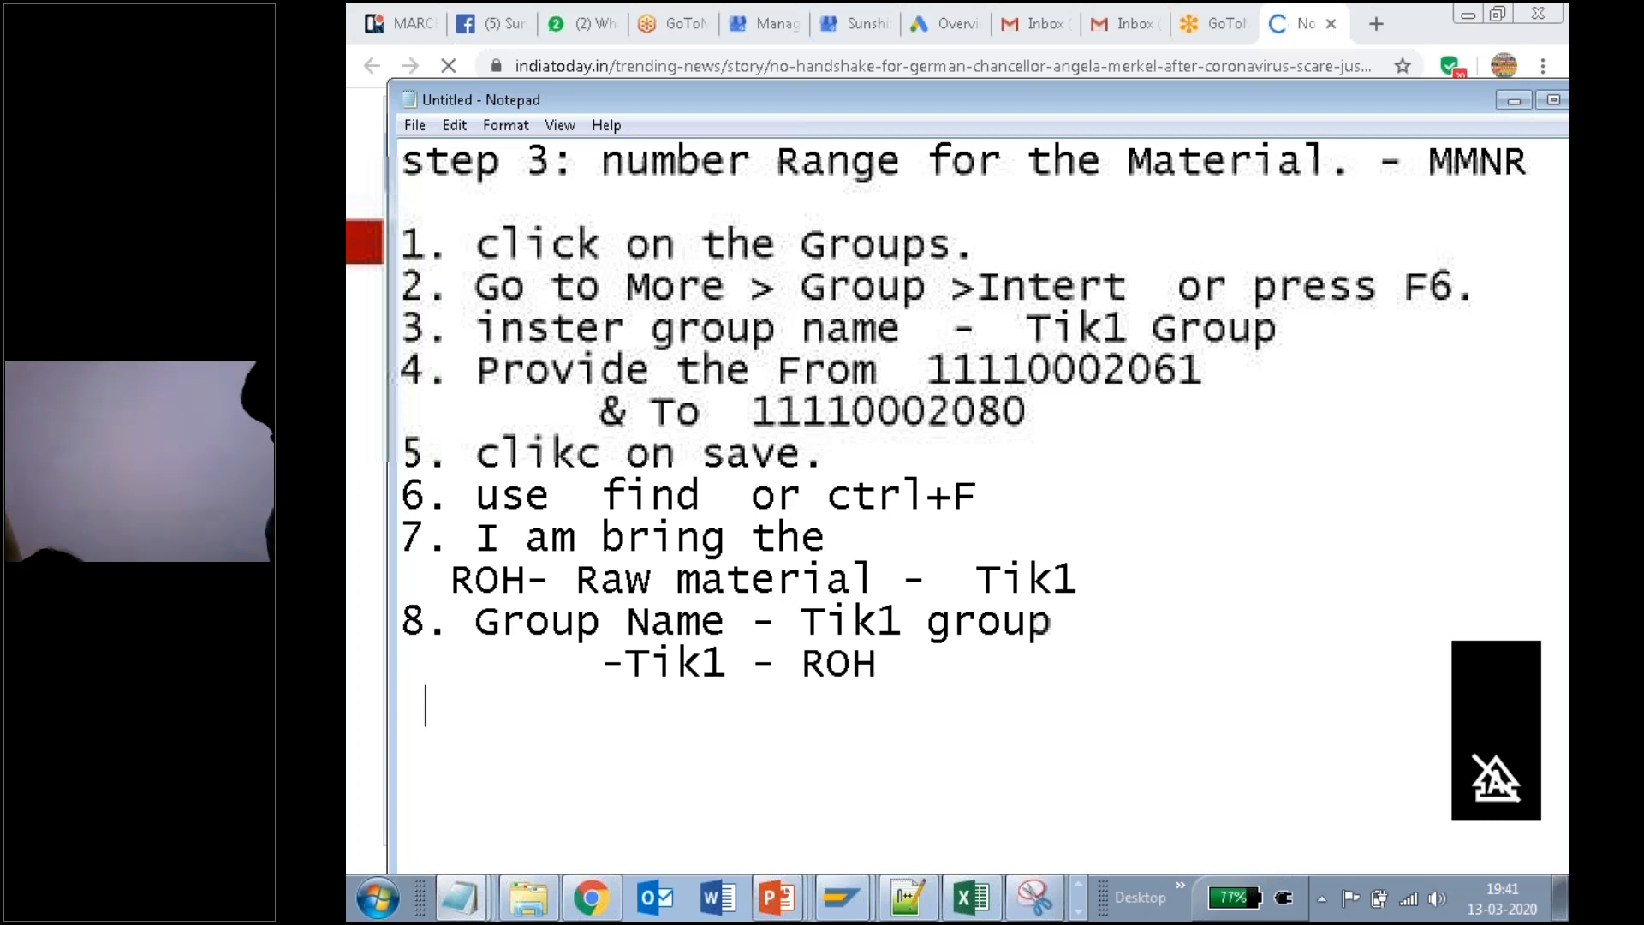
Step: Add line 9 to the Notepad notes, "how to bring"
{"action": "key", "text": "BackSpace"}
{"action": "type", "text": "9. ho"}
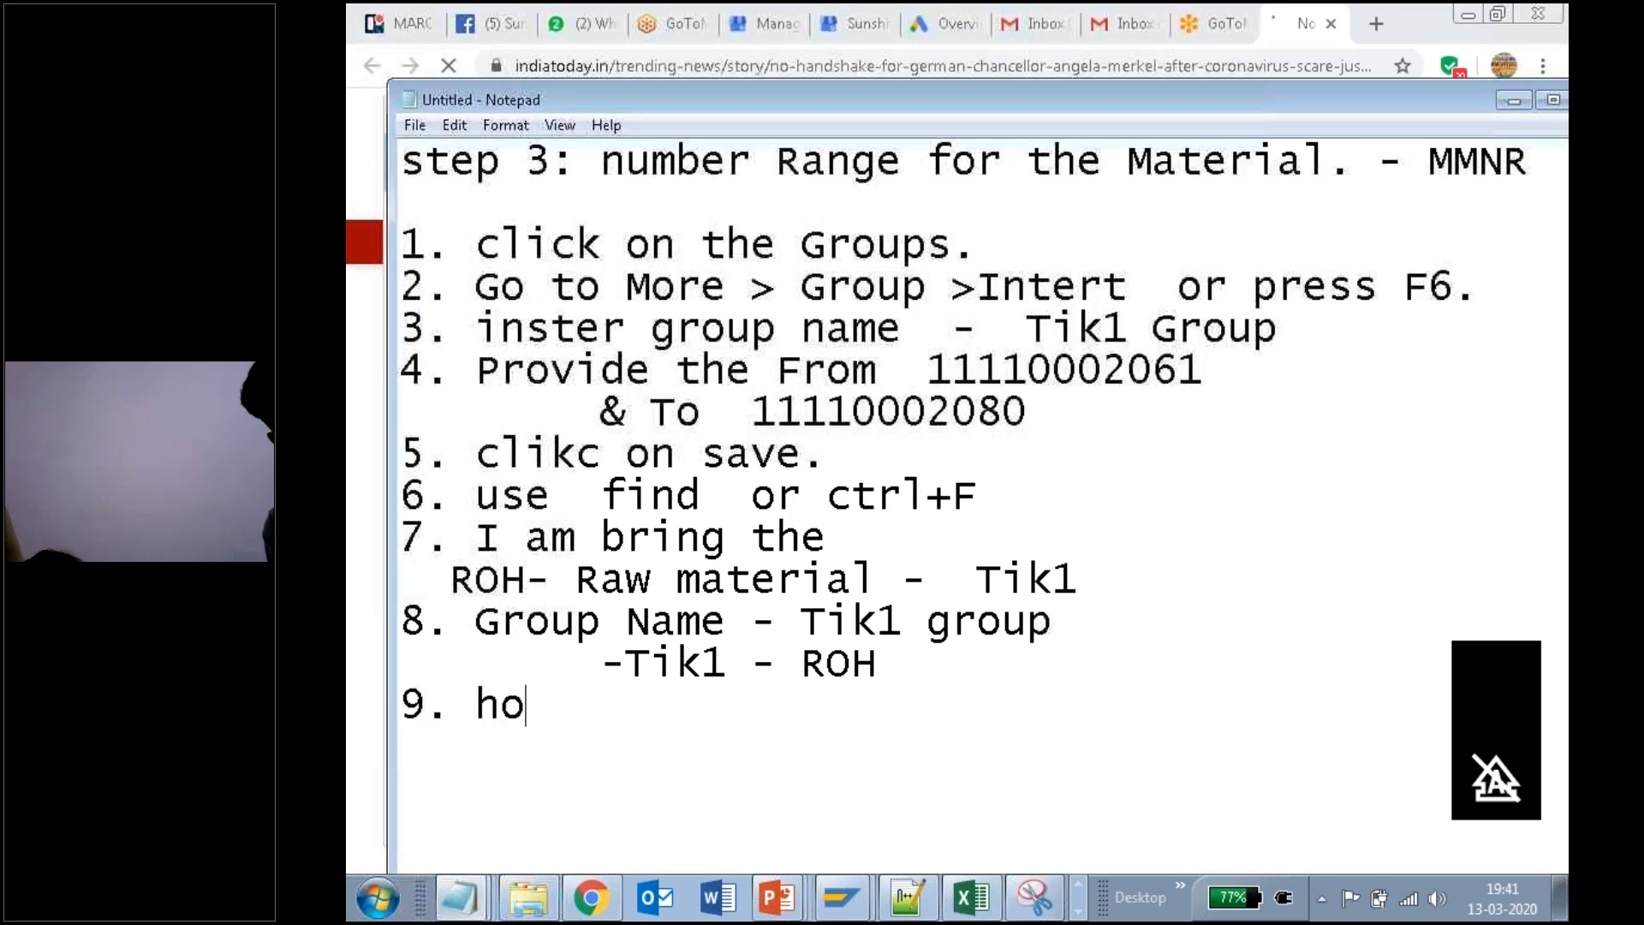
{"action": "type", "text": "w to bring"}
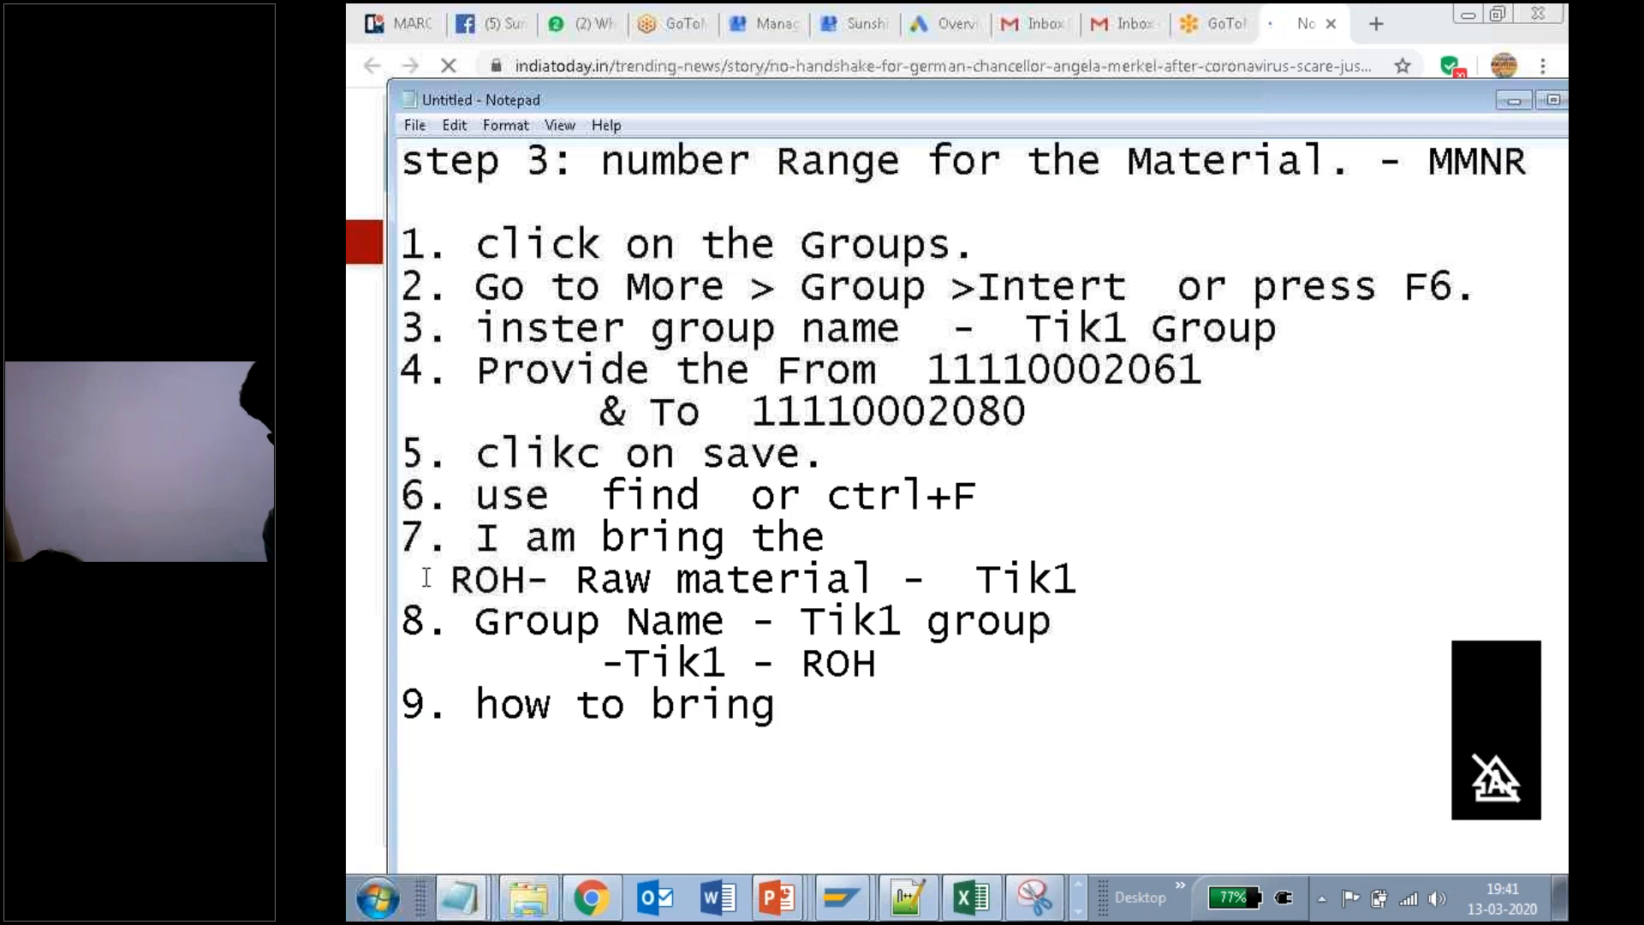
Step: Switch to SAP's Maintain Number Range Groups window and assign the selected TIK1 material type to Tik1 Group with Element/Group
{"action": "left_click", "coordinate": [371, 570]}
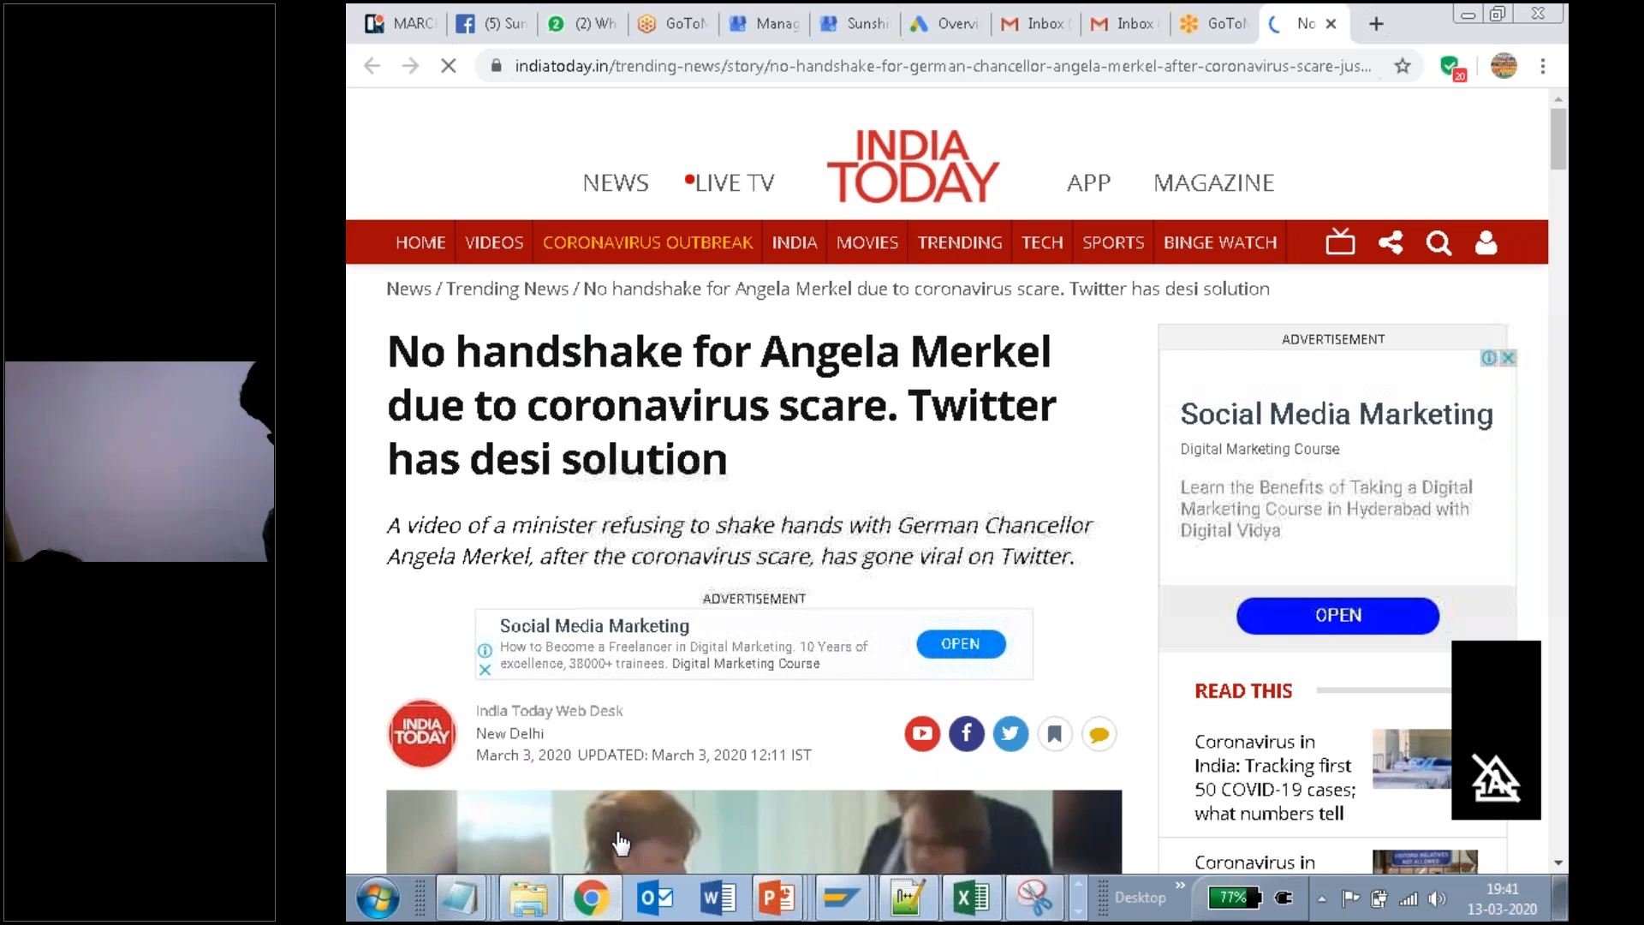
{"action": "mouse_move", "coordinate": [843, 895]}
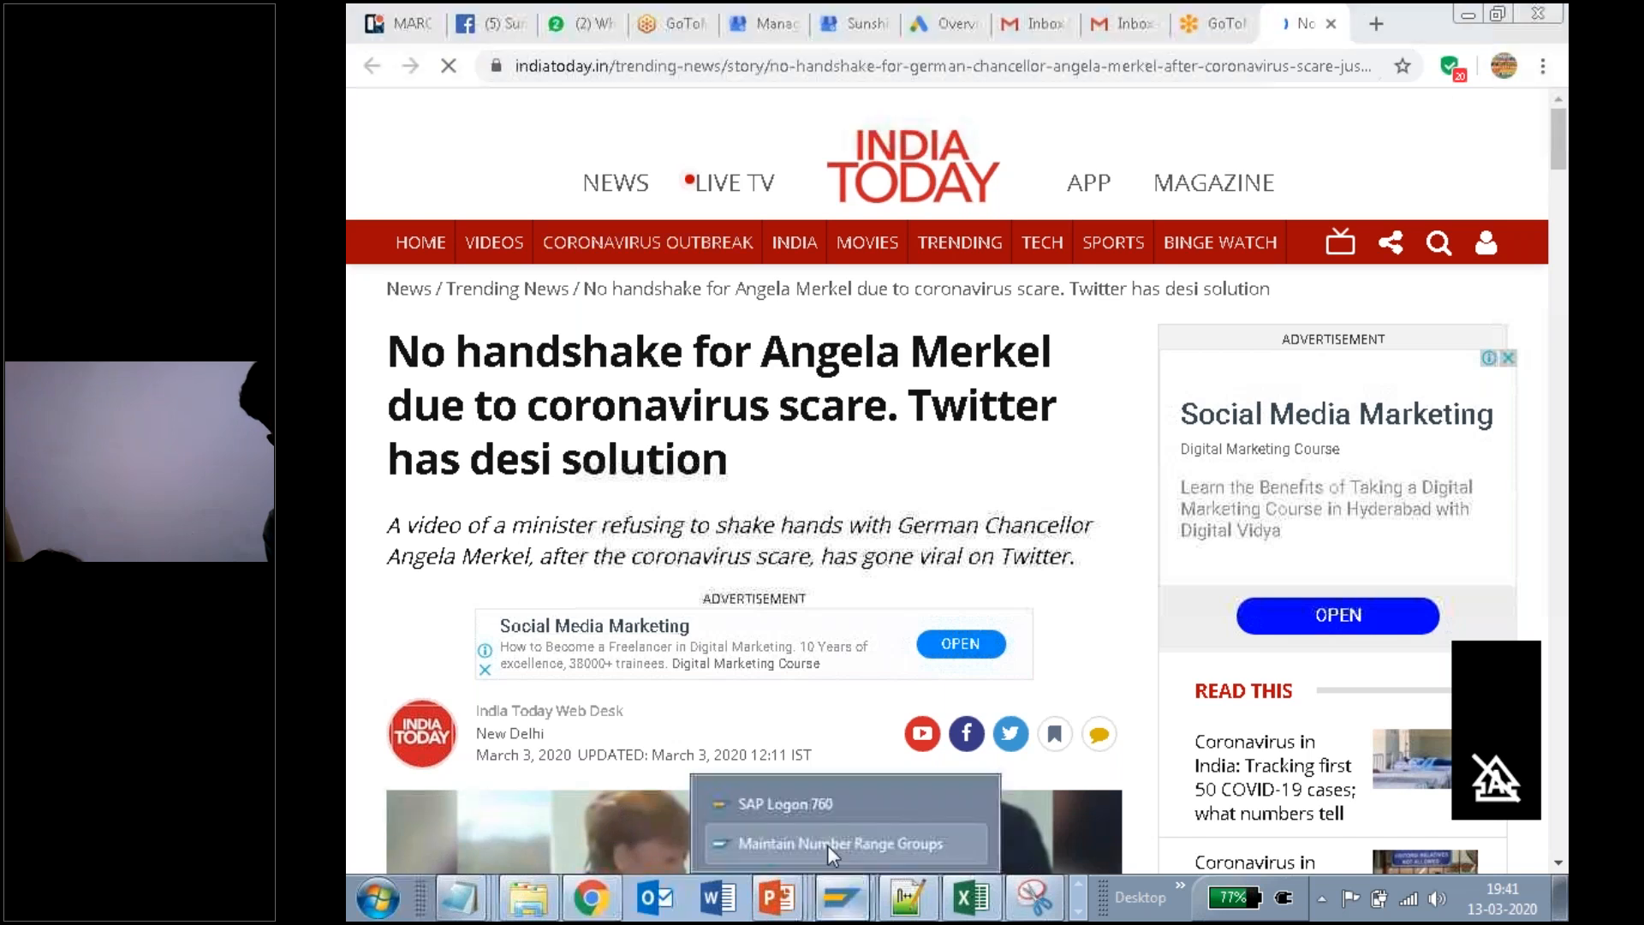
{"action": "left_click", "coordinate": [827, 845]}
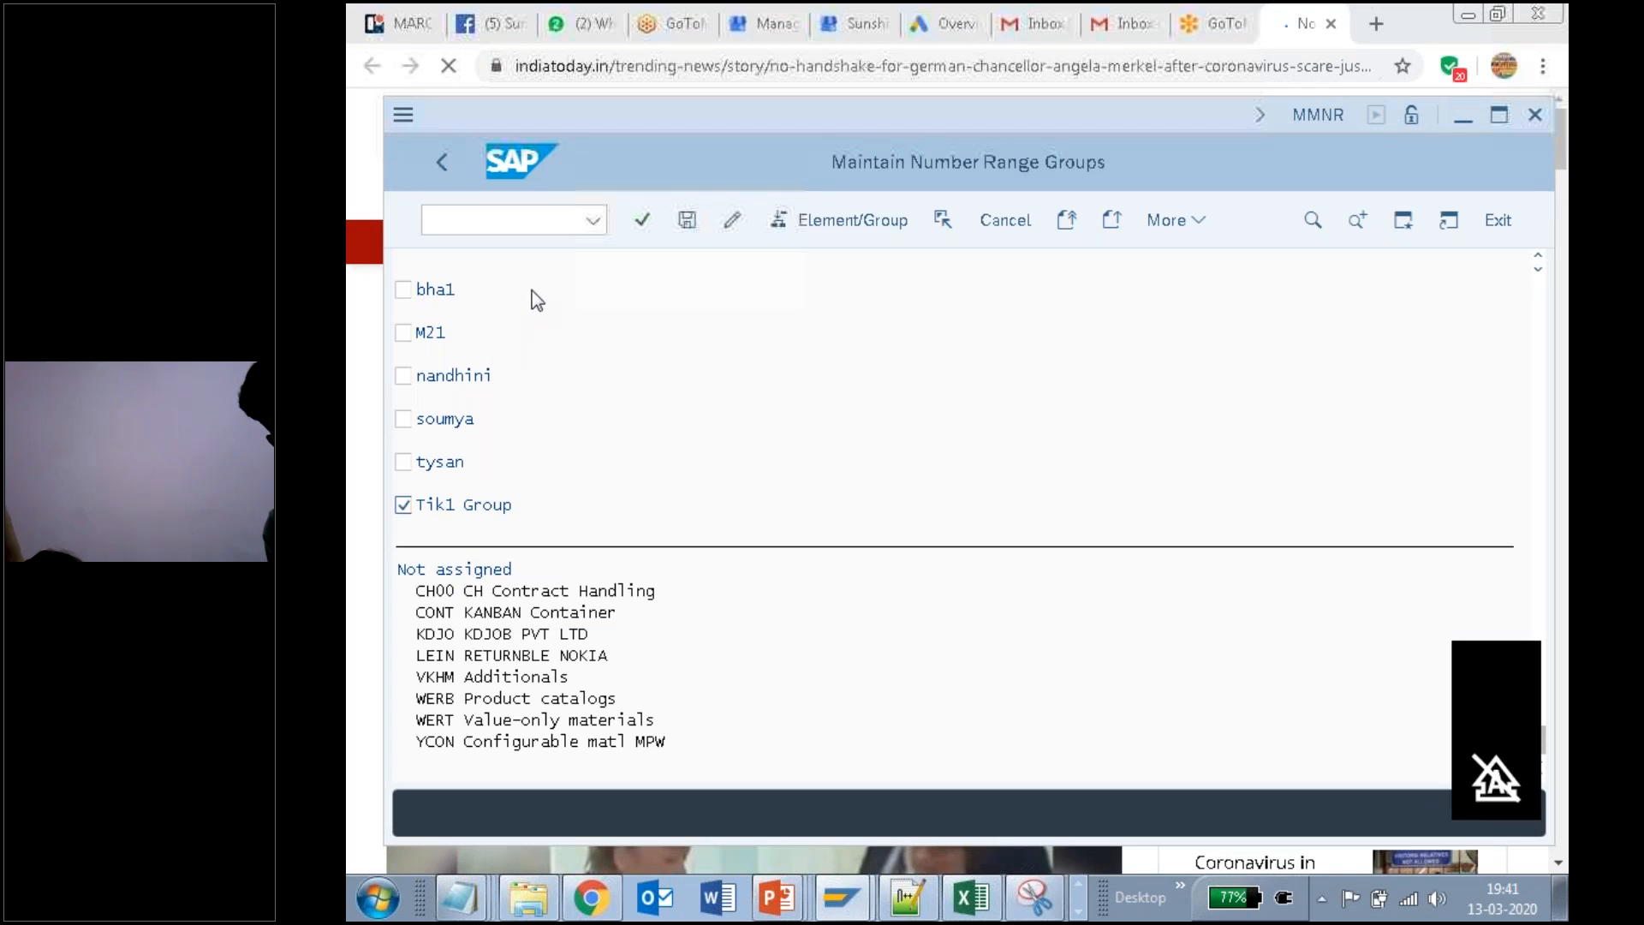
{"action": "left_click", "coordinate": [850, 223]}
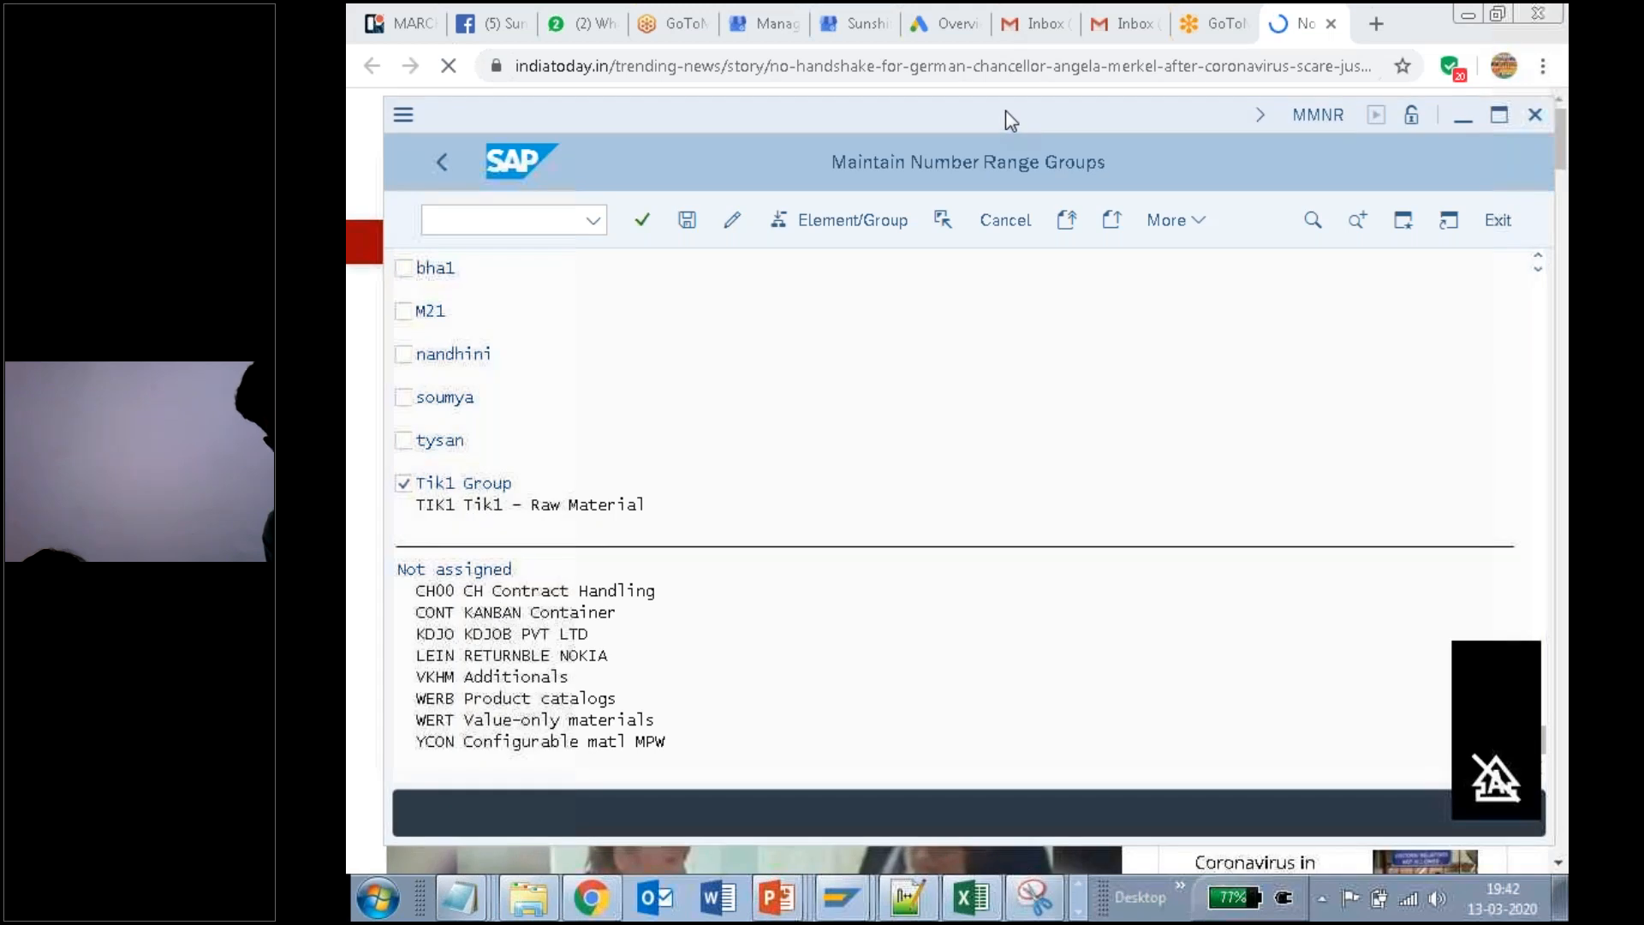
Step: Annotate the Tik1 Group entry by circling it, labelling its name Group and its TIK1 line Material type Raw, and circling the Group label
{"action": "mouse_move", "coordinate": [380, 462]}
{"action": "left_mouse_down"}
{"action": "mouse_move", "coordinate": [420, 524]}
{"action": "mouse_move", "coordinate": [507, 526]}
{"action": "mouse_move", "coordinate": [704, 454]}
{"action": "mouse_move", "coordinate": [382, 450]}
{"action": "mouse_move", "coordinate": [366, 467]}
{"action": "left_mouse_up"}
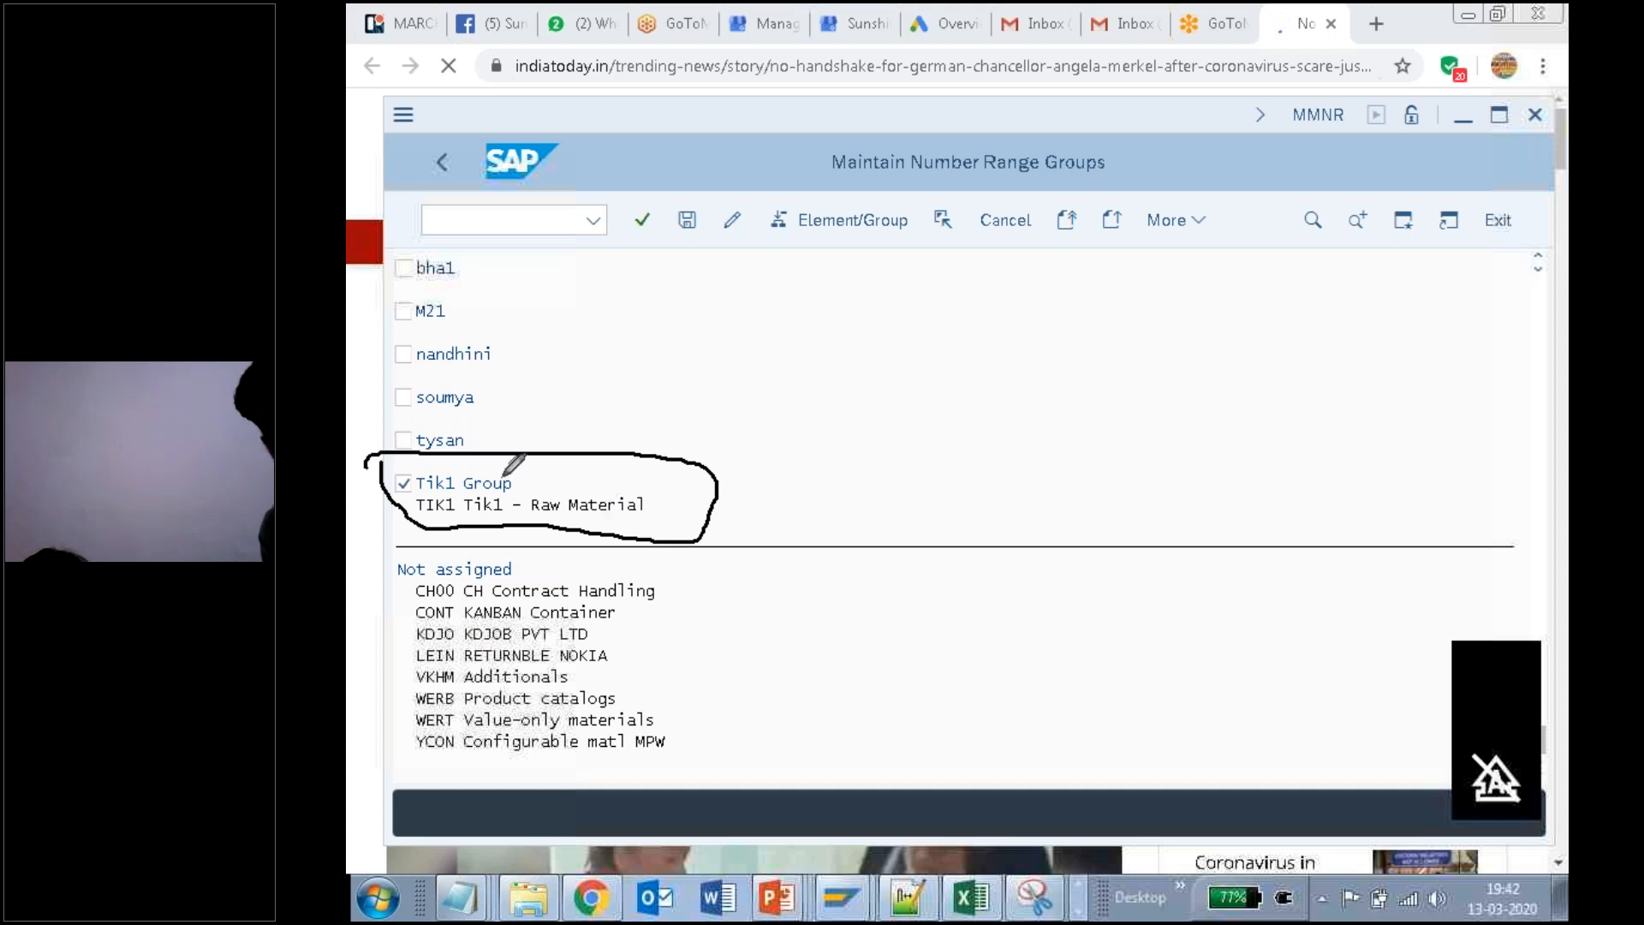
{"action": "left_click_drag", "start_coordinate": [498, 476], "coordinate": [634, 376]}
{"action": "mouse_move", "coordinate": [679, 319]}
{"action": "left_mouse_down"}
{"action": "mouse_move", "coordinate": [677, 351]}
{"action": "mouse_move", "coordinate": [697, 347]}
{"action": "mouse_move", "coordinate": [709, 381]}
{"action": "mouse_move", "coordinate": [718, 323]}
{"action": "mouse_move", "coordinate": [755, 342]}
{"action": "mouse_move", "coordinate": [766, 325]}
{"action": "mouse_move", "coordinate": [777, 355]}
{"action": "mouse_move", "coordinate": [784, 319]}
{"action": "mouse_move", "coordinate": [767, 312]}
{"action": "left_mouse_up"}
{"action": "left_click_drag", "start_coordinate": [654, 496], "coordinate": [827, 464]}
{"action": "mouse_move", "coordinate": [831, 373]}
{"action": "left_mouse_down"}
{"action": "mouse_move", "coordinate": [852, 441]}
{"action": "mouse_move", "coordinate": [929, 355]}
{"action": "mouse_move", "coordinate": [906, 367]}
{"action": "mouse_move", "coordinate": [943, 380]}
{"action": "mouse_move", "coordinate": [1006, 341]}
{"action": "mouse_move", "coordinate": [976, 369]}
{"action": "mouse_move", "coordinate": [1000, 279]}
{"action": "mouse_move", "coordinate": [1010, 322]}
{"action": "mouse_move", "coordinate": [1068, 341]}
{"action": "mouse_move", "coordinate": [1061, 302]}
{"action": "mouse_move", "coordinate": [1104, 361]}
{"action": "left_mouse_up"}
{"action": "mouse_move", "coordinate": [1091, 297]}
{"action": "left_mouse_down"}
{"action": "mouse_move", "coordinate": [1103, 320]}
{"action": "mouse_move", "coordinate": [1123, 298]}
{"action": "mouse_move", "coordinate": [1138, 322]}
{"action": "left_mouse_up"}
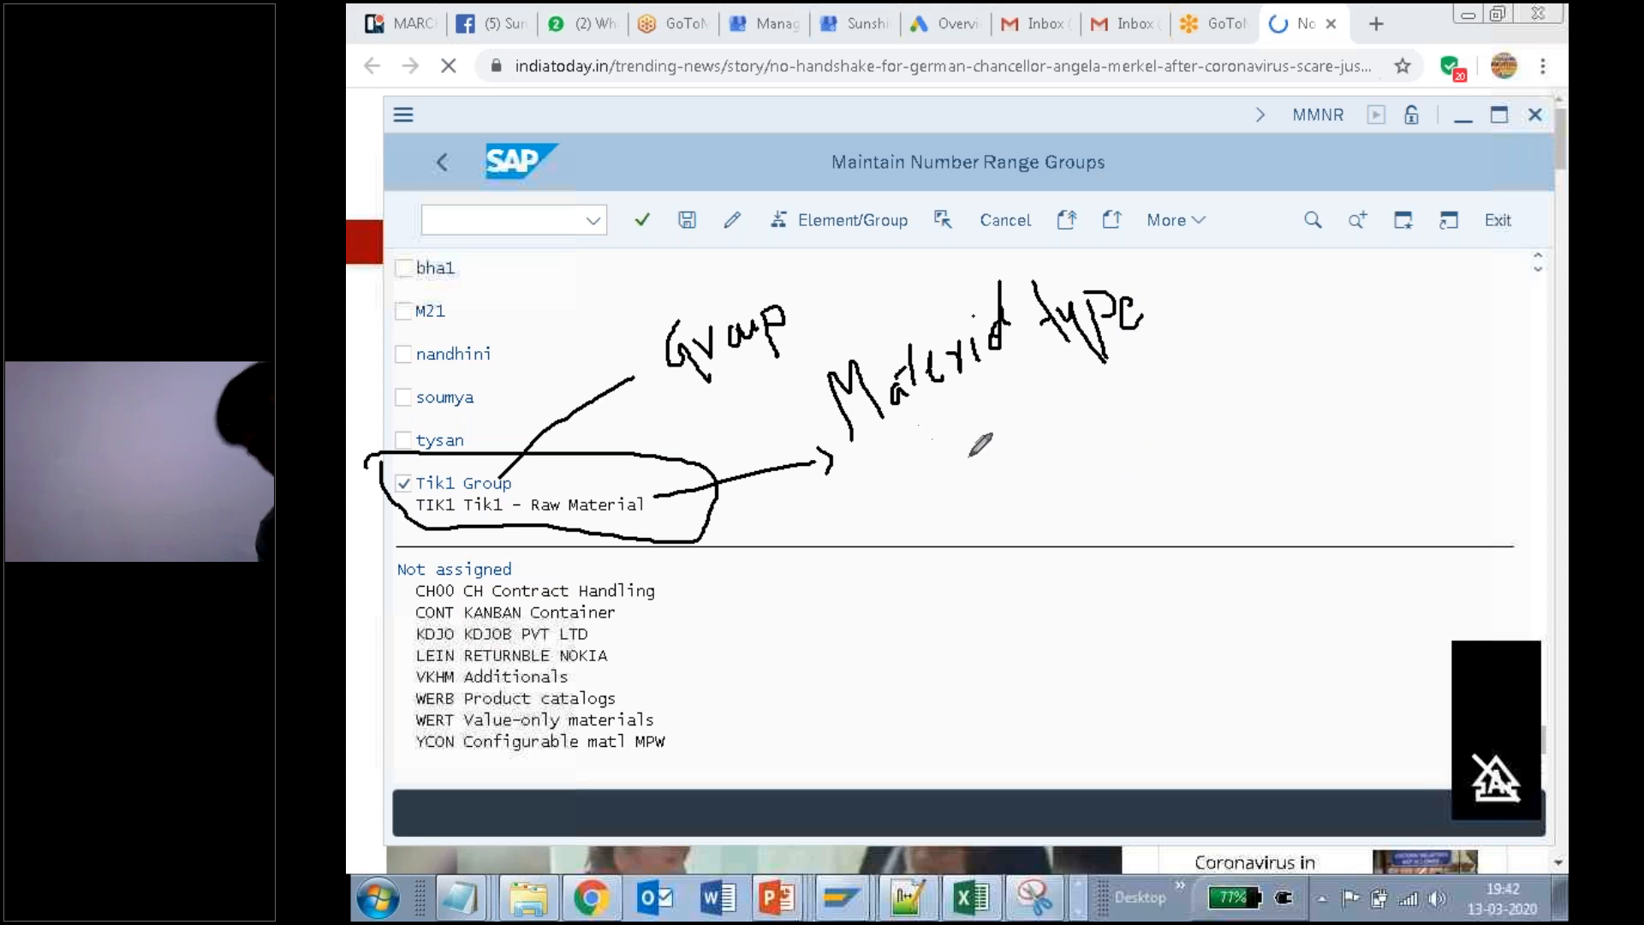
{"action": "mouse_move", "coordinate": [959, 423]}
{"action": "left_mouse_down"}
{"action": "mouse_move", "coordinate": [974, 455]}
{"action": "mouse_move", "coordinate": [1010, 416]}
{"action": "mouse_move", "coordinate": [1061, 394]}
{"action": "mouse_move", "coordinate": [1074, 407]}
{"action": "mouse_move", "coordinate": [1054, 409]}
{"action": "left_mouse_up"}
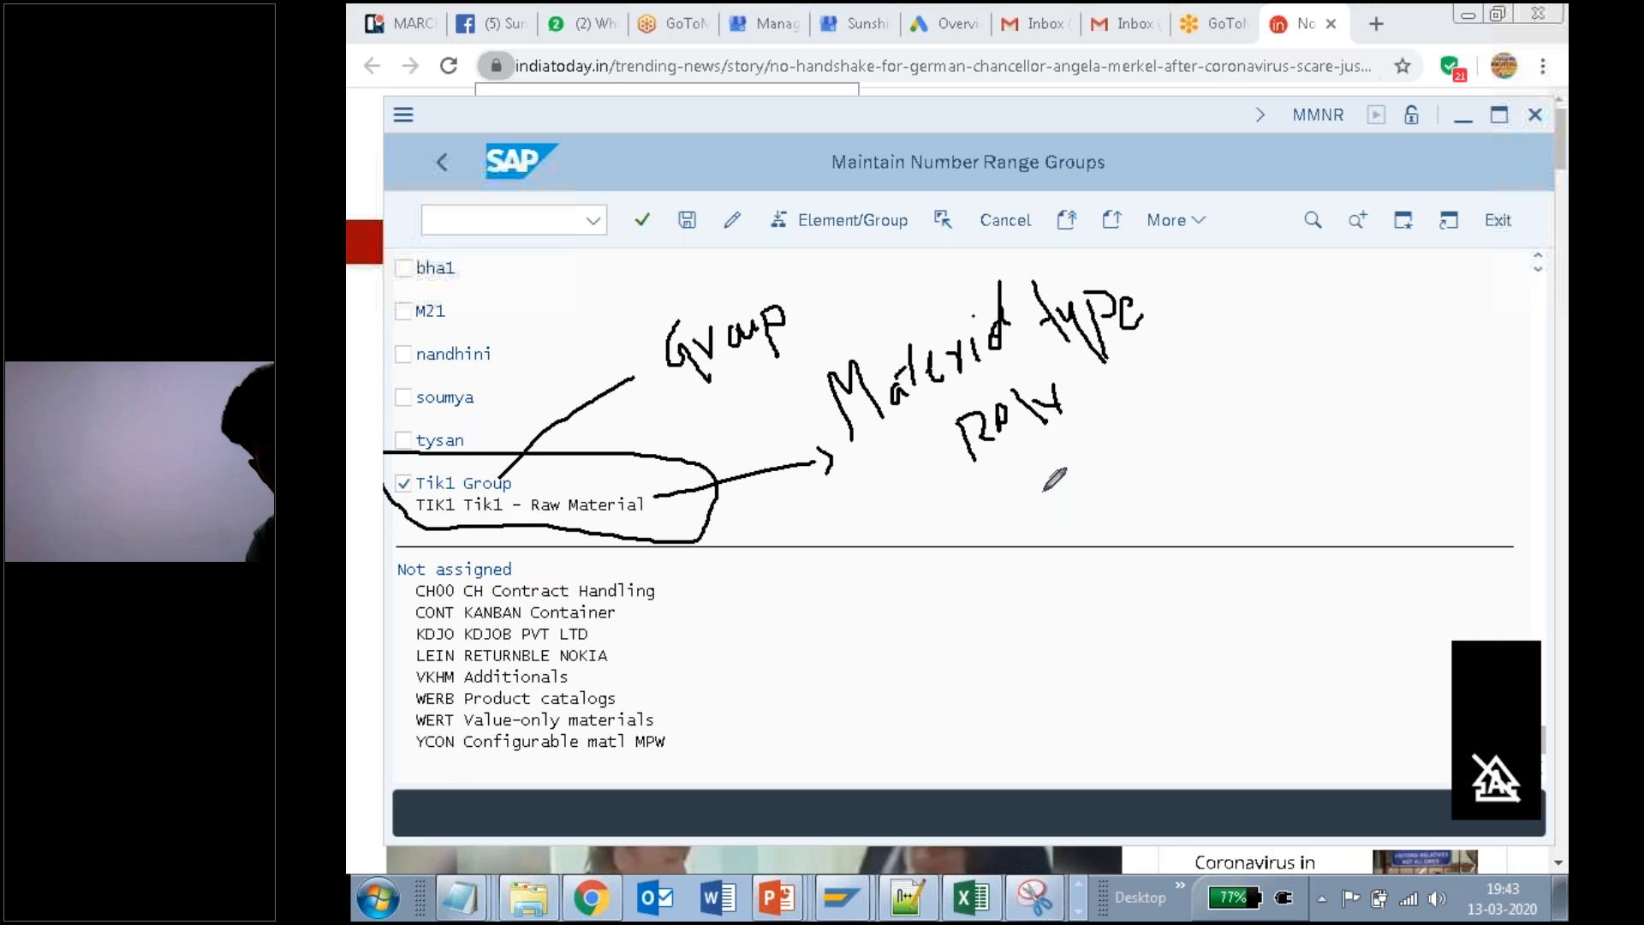
{"action": "mouse_move", "coordinate": [729, 279]}
{"action": "left_mouse_down"}
{"action": "mouse_move", "coordinate": [579, 336]}
{"action": "mouse_move", "coordinate": [826, 310]}
{"action": "mouse_move", "coordinate": [709, 279]}
{"action": "left_mouse_up"}
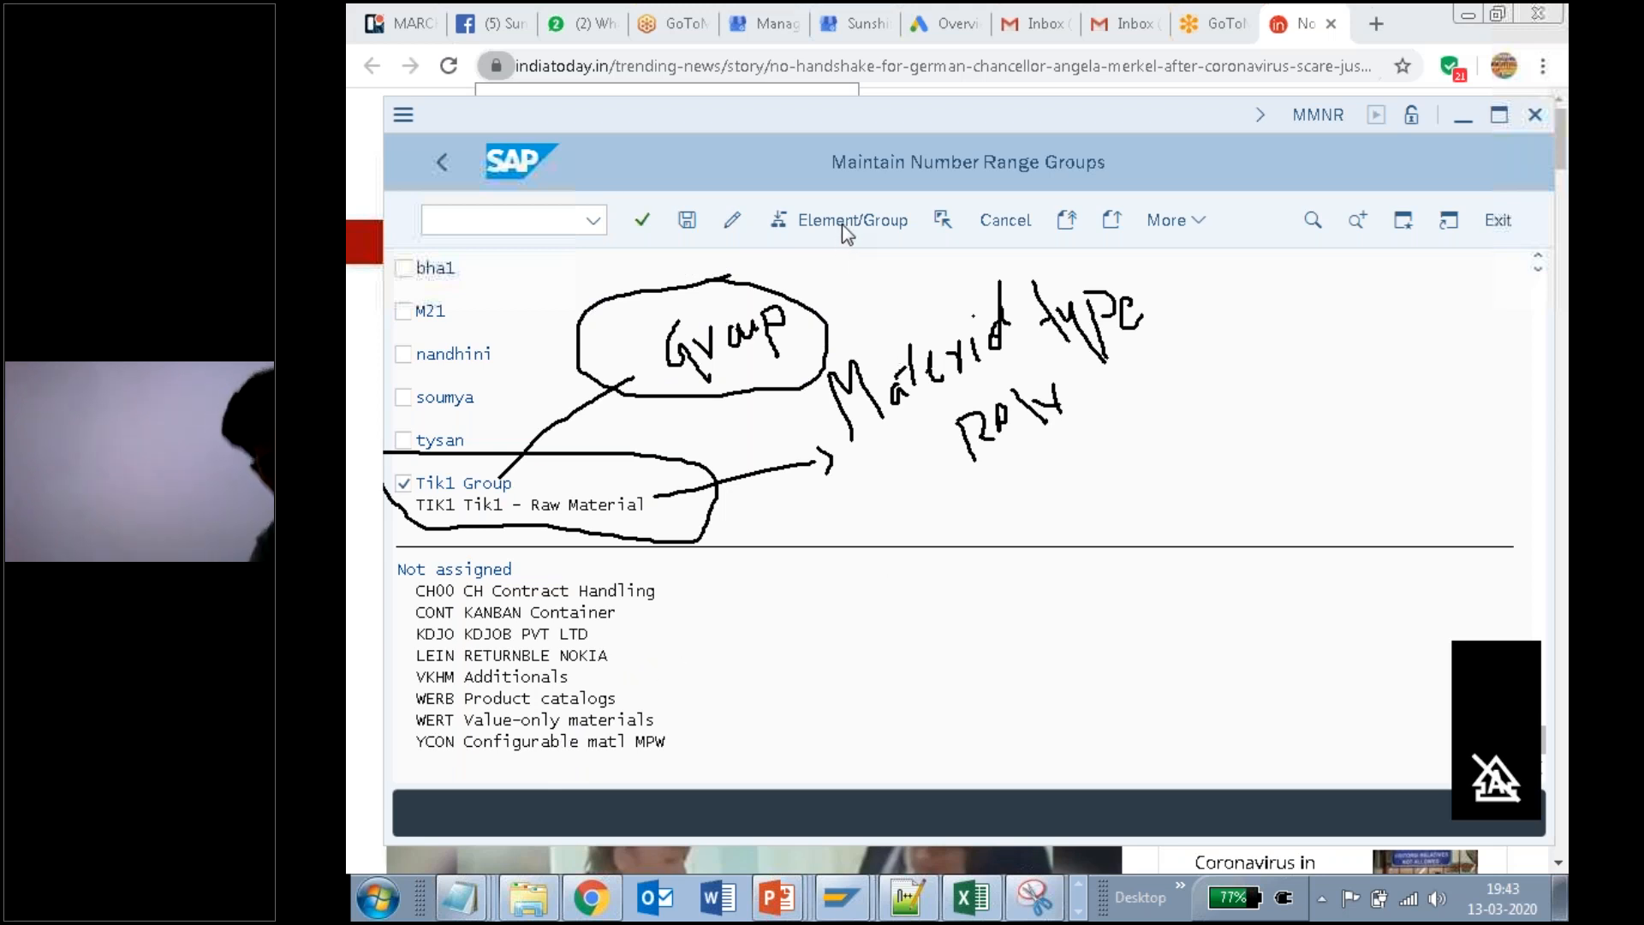
Step: Switch to the untitled Notepad notes and add line 10, "Click on the material group.", and line 11, "clikc on save."
{"action": "mouse_move", "coordinate": [461, 901]}
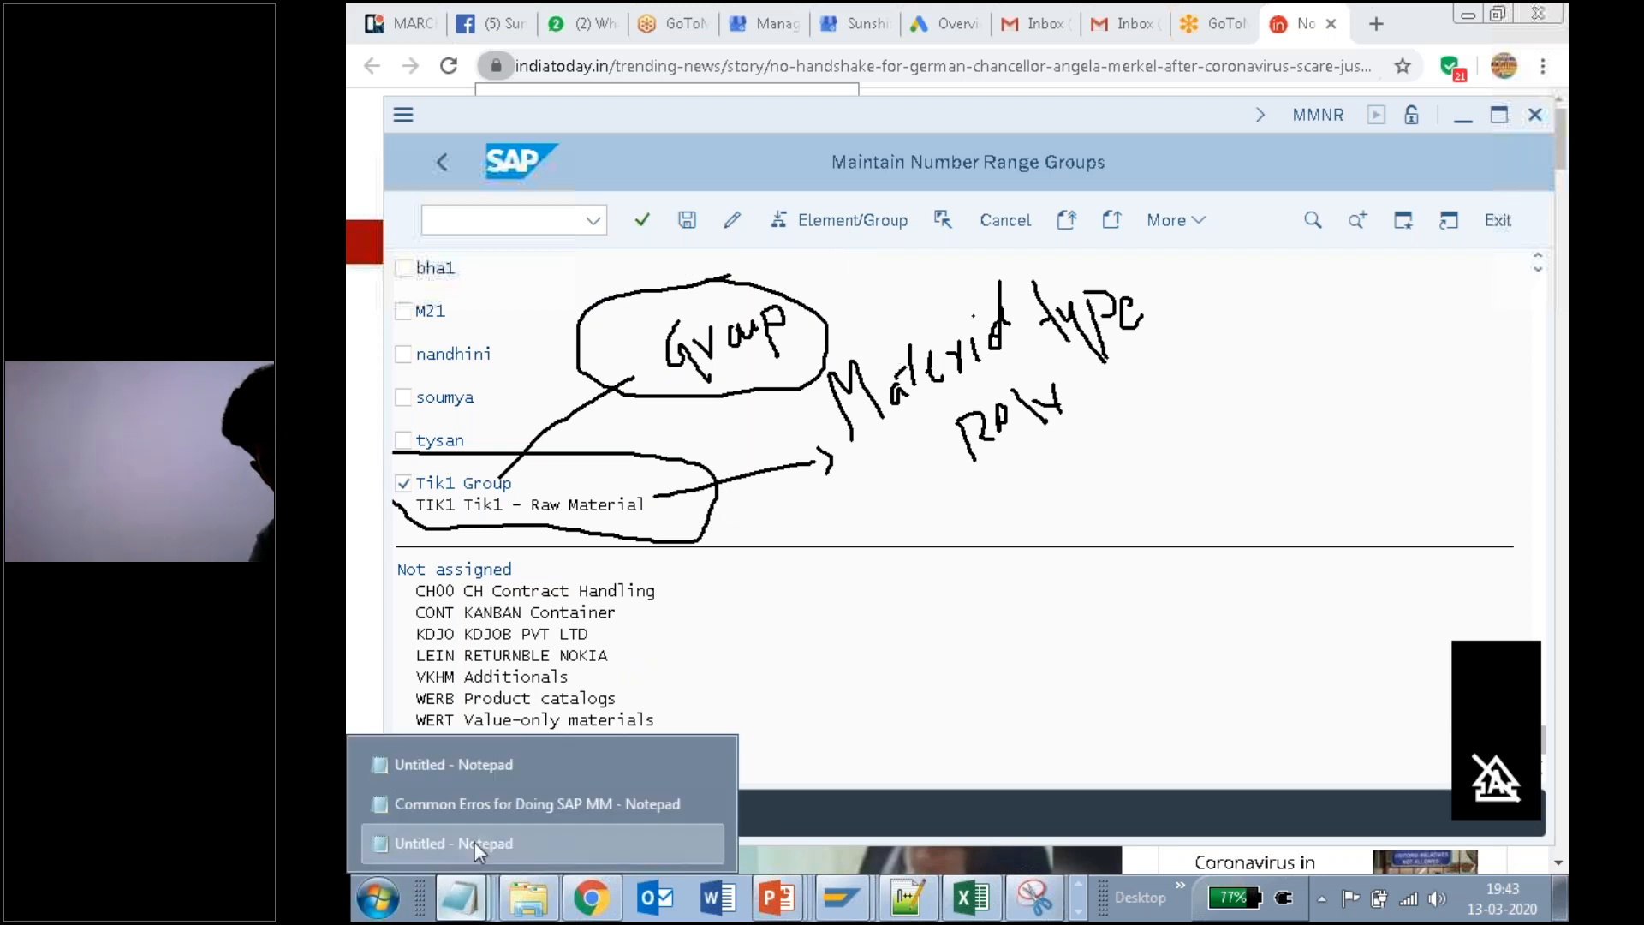
{"action": "left_click", "coordinate": [474, 841]}
{"action": "type", "text": "10"}
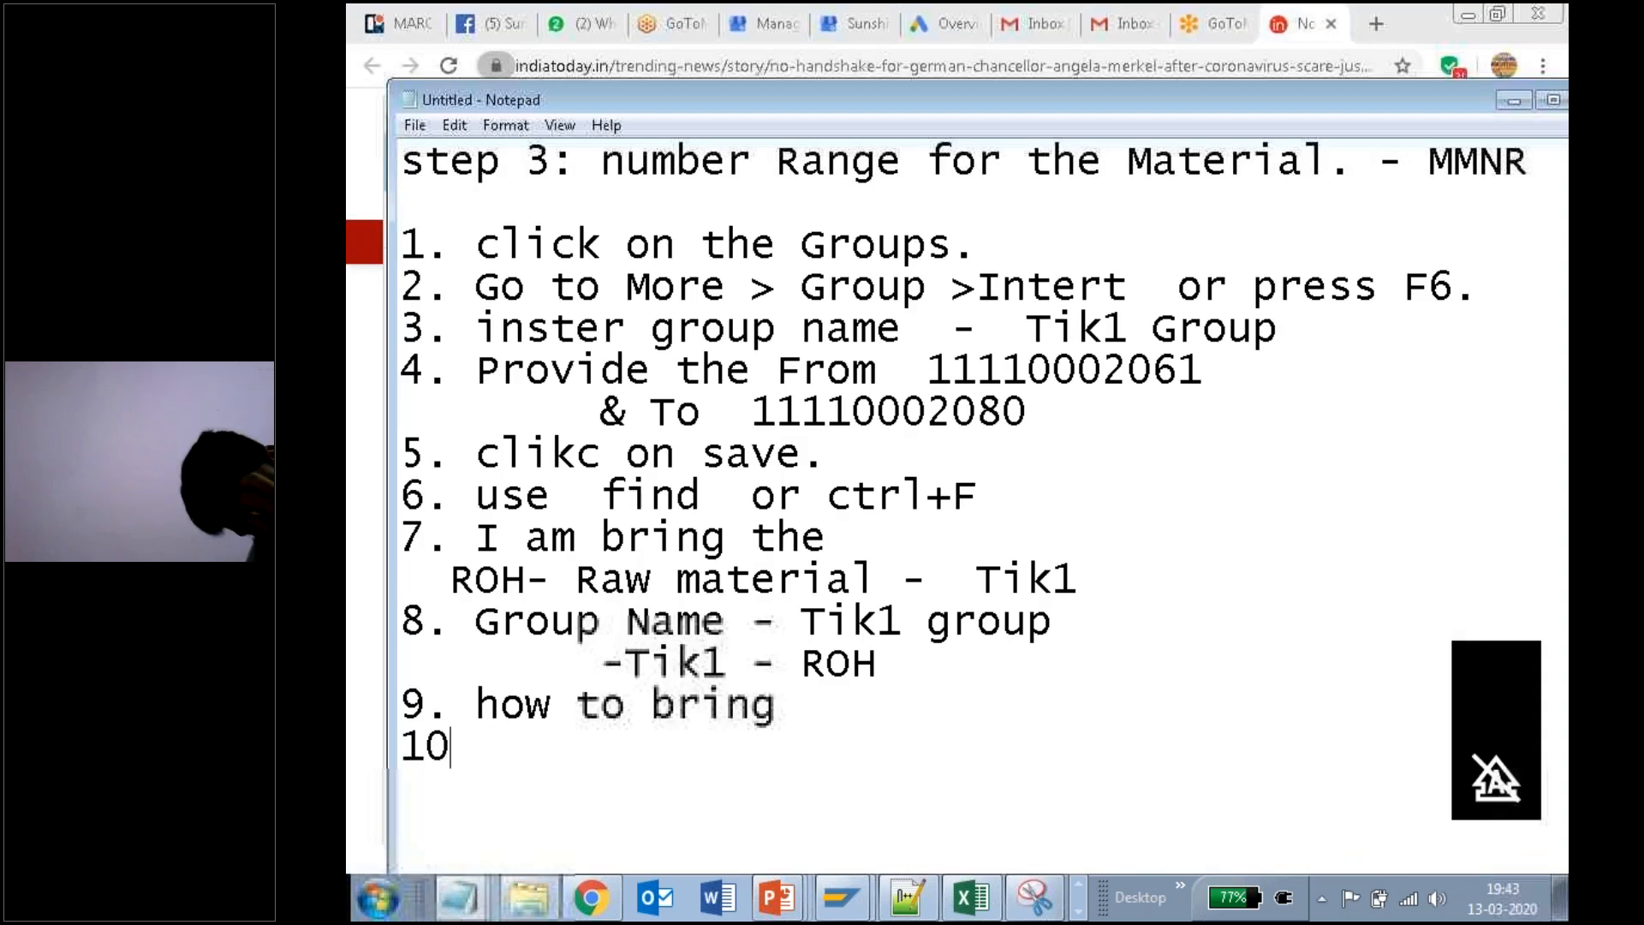
{"action": "type", "text": ". Click on th"}
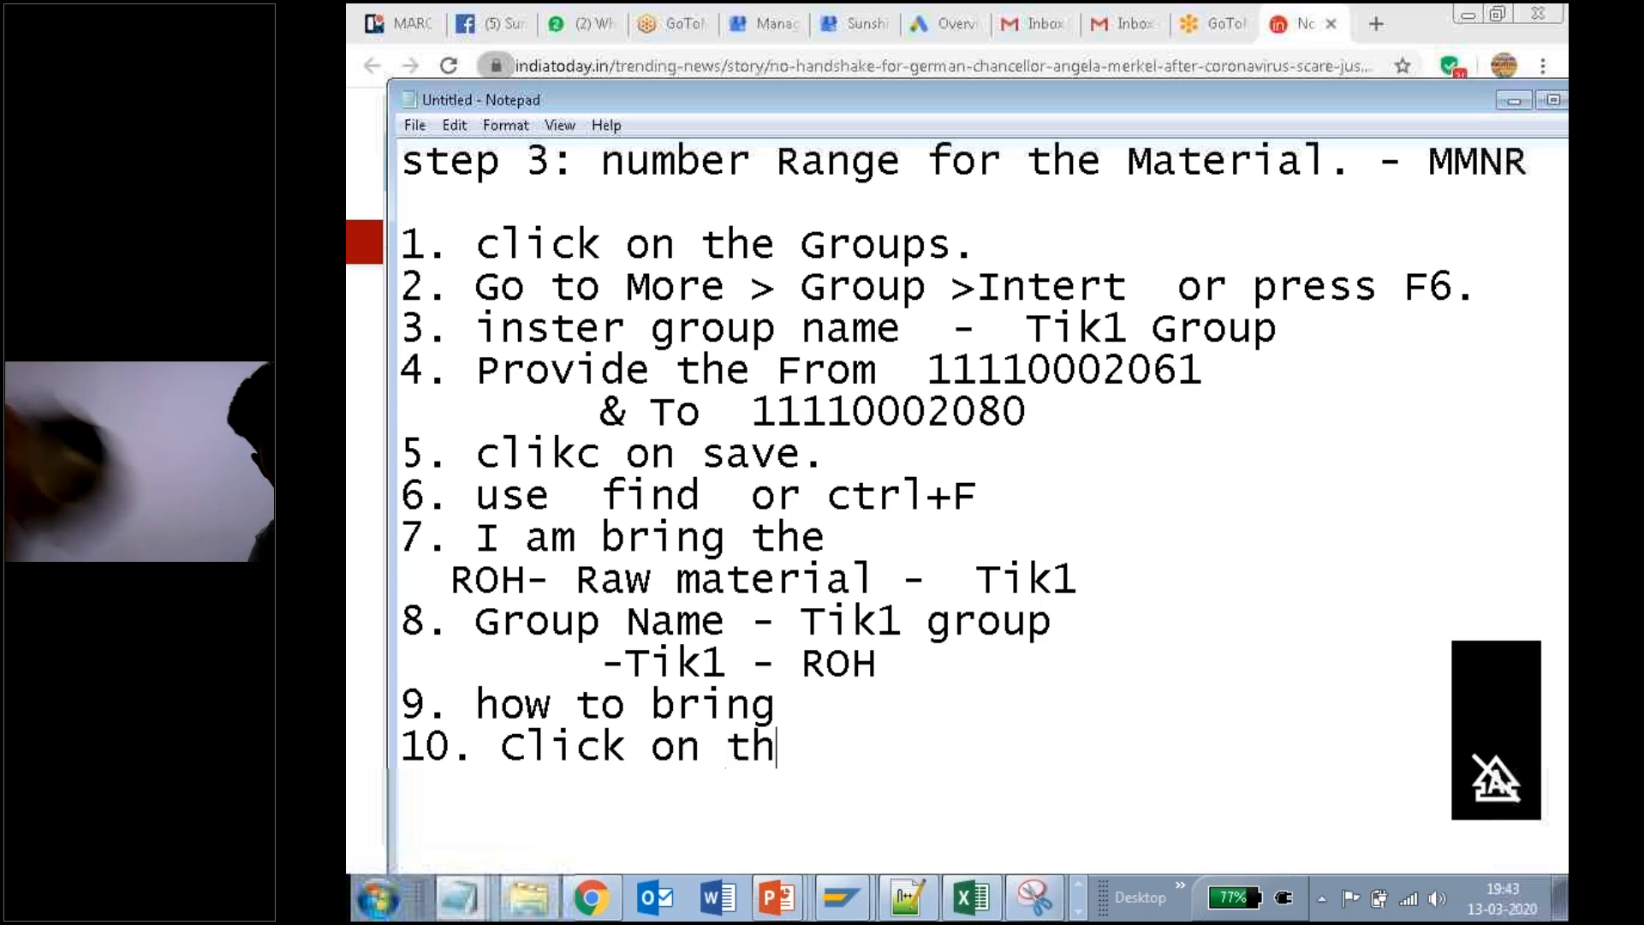
{"action": "type", "text": "e material gr"}
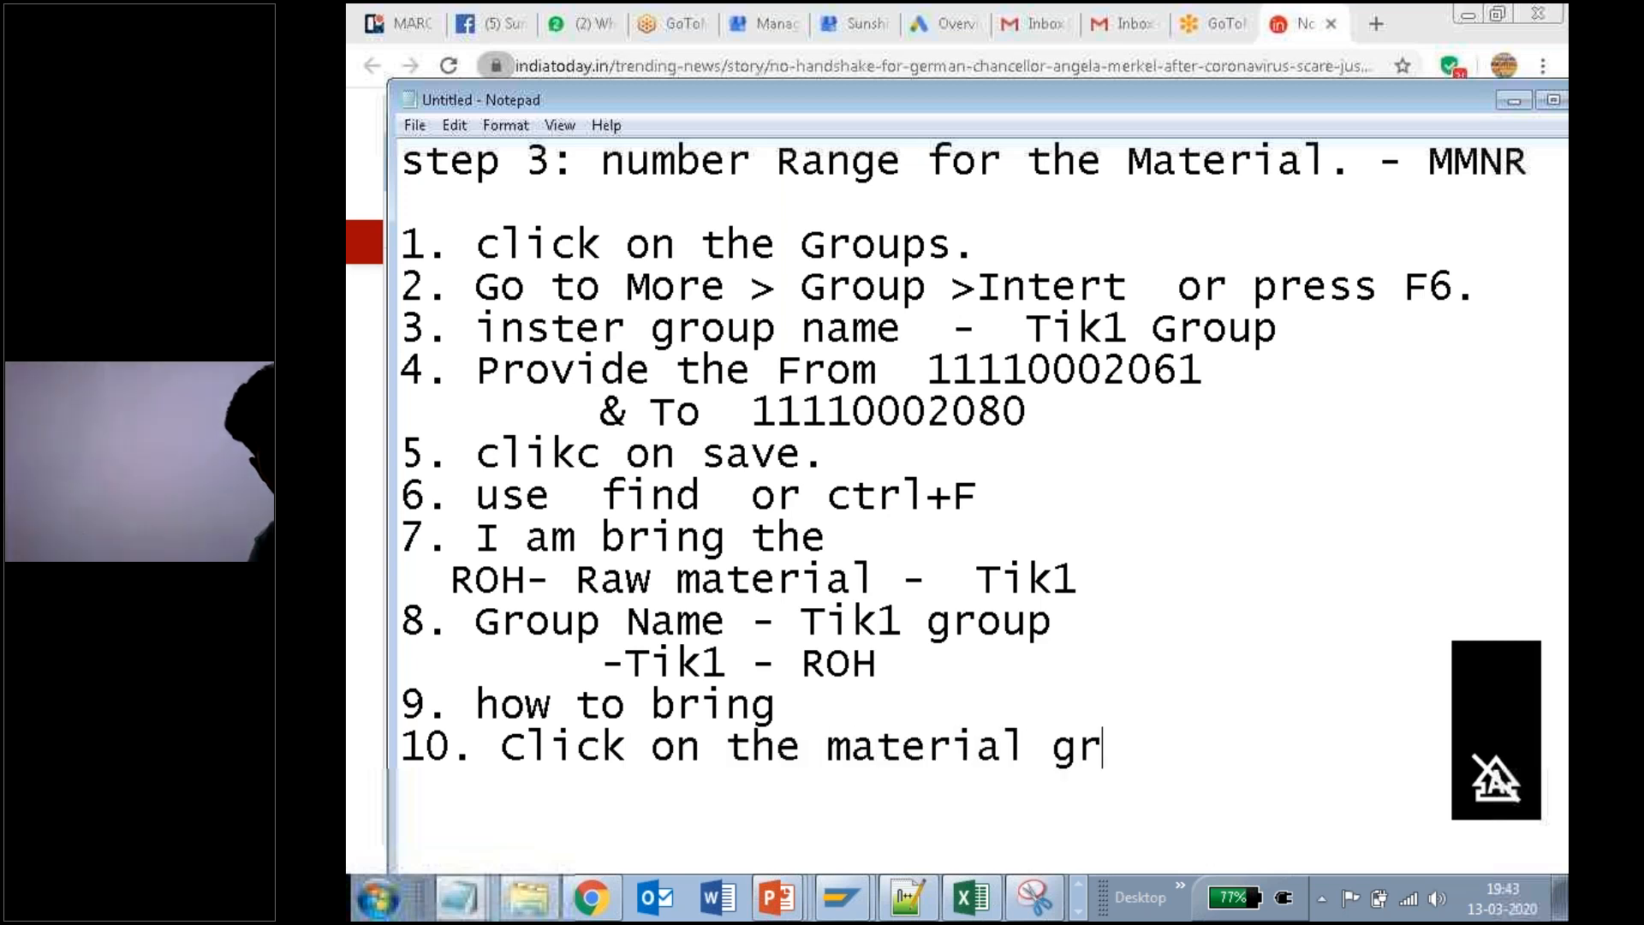
{"action": "type", "text": "oup."}
{"action": "key", "text": "Return"}
{"action": "type", "text": "11.  clikc on save."}
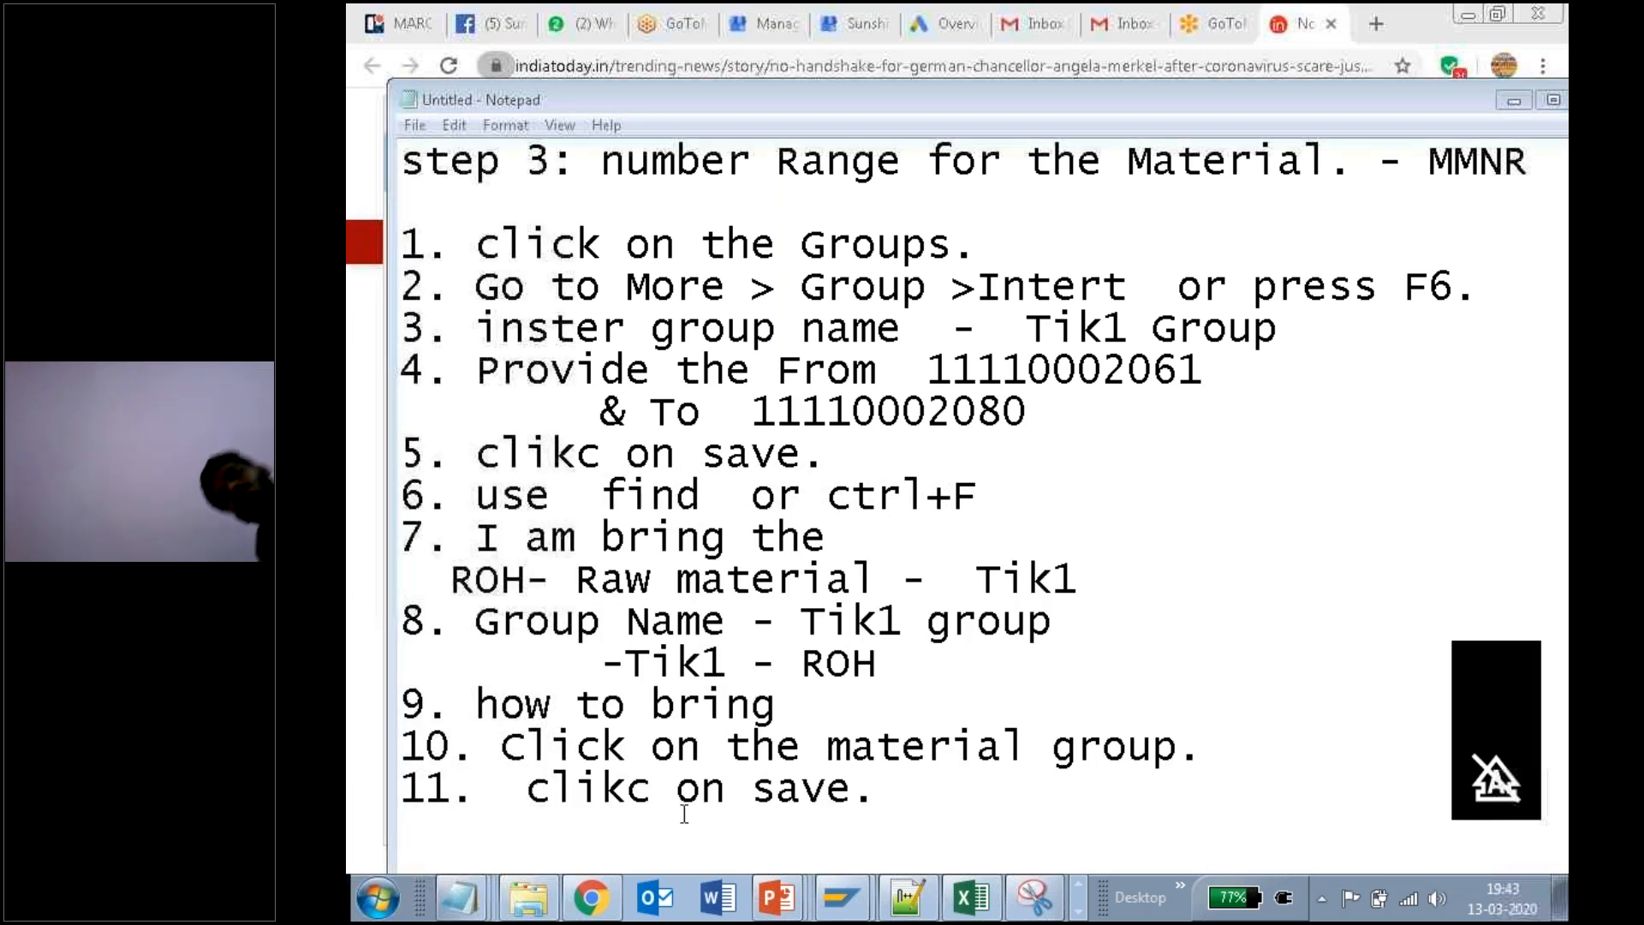
Step: Switch to SAP's Maintain Number Range Groups window and save the Tik1 Group assignment
{"action": "mouse_move", "coordinate": [842, 898]}
{"action": "left_click", "coordinate": [865, 845]}
{"action": "left_click", "coordinate": [687, 221]}
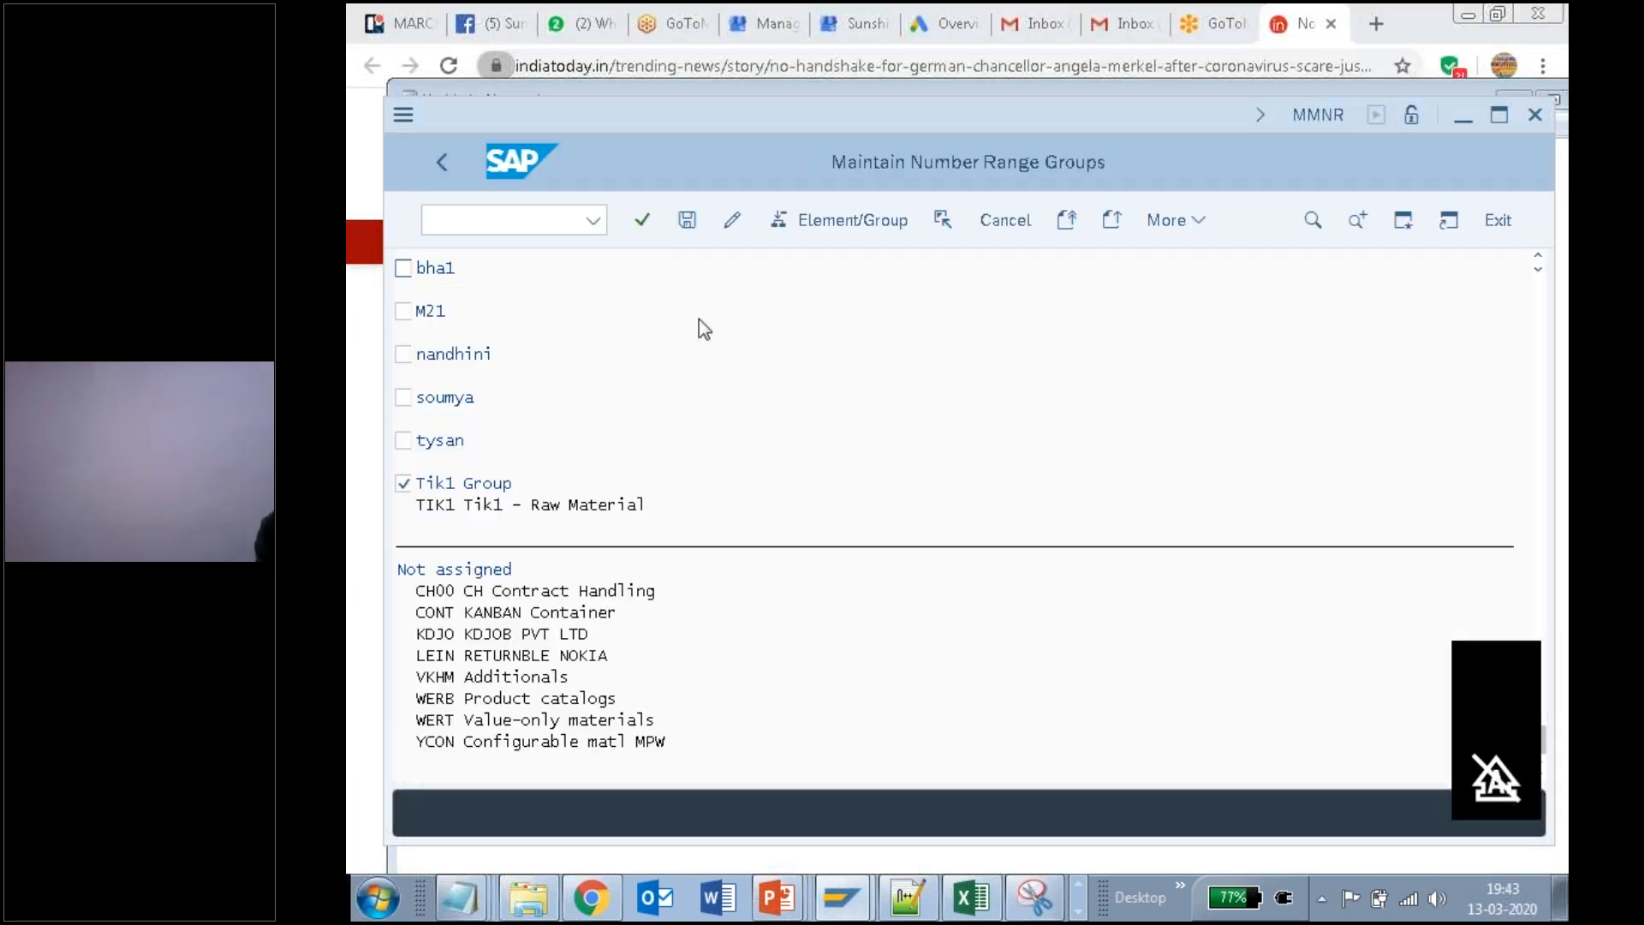
{"action": "left_click", "coordinate": [687, 221]}
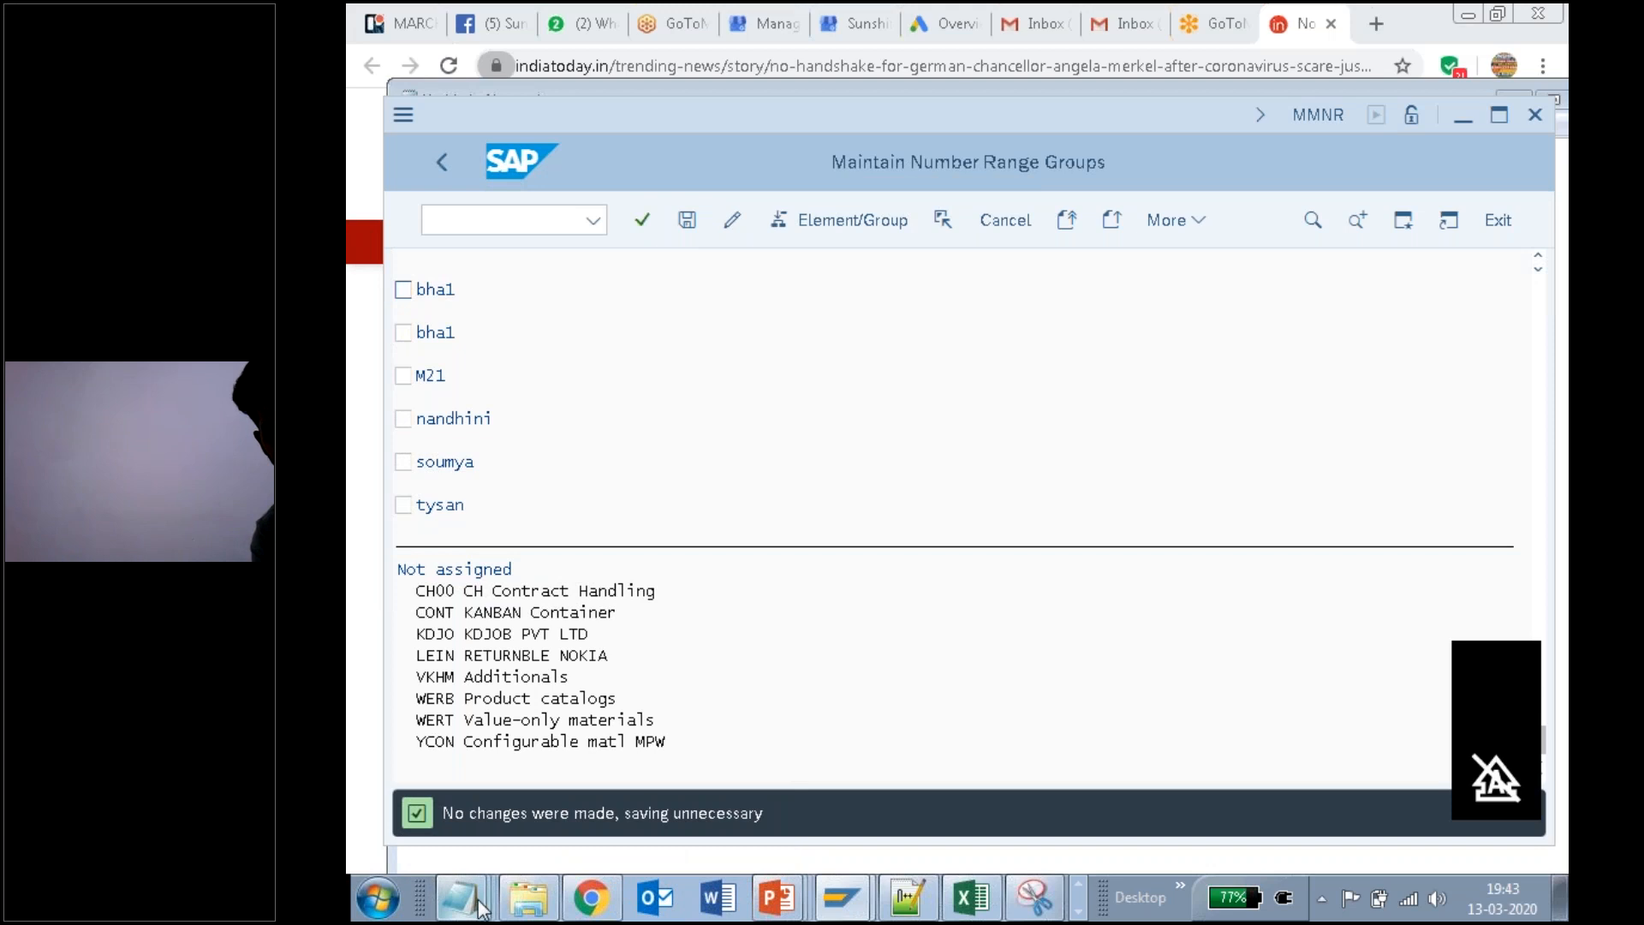
Step: Switch back to the Notepad notes and close the step 3 section with a dashed separator line beneath line 11
{"action": "mouse_move", "coordinate": [461, 897]}
{"action": "left_click", "coordinate": [422, 844]}
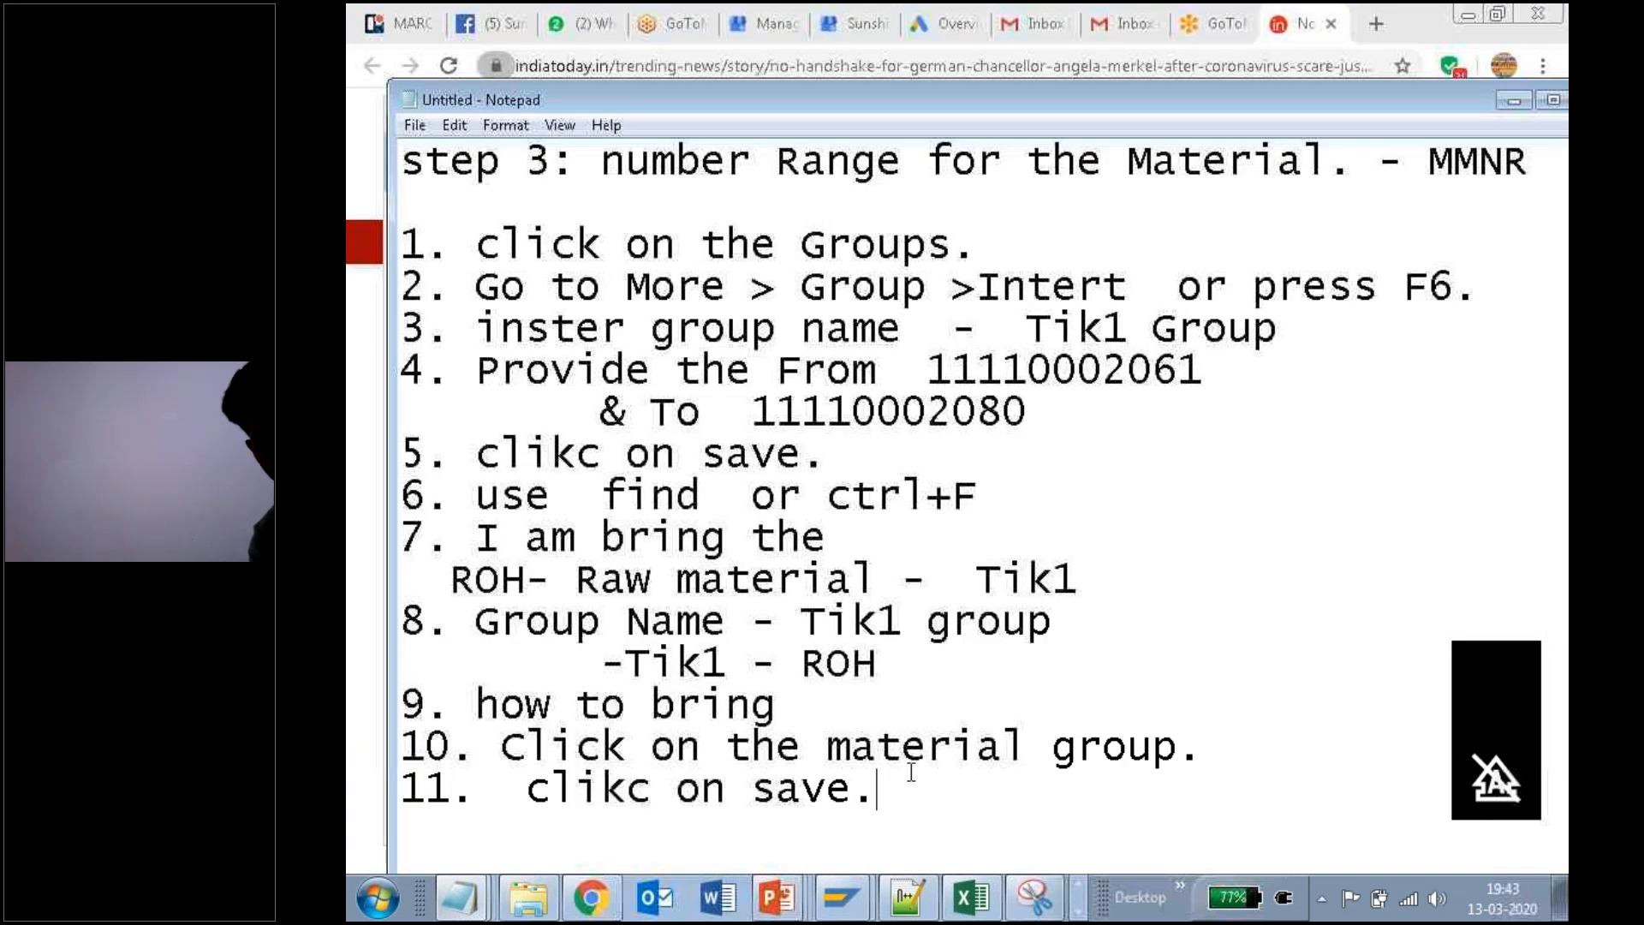
{"action": "type", "text": "-----------------------------------------"}
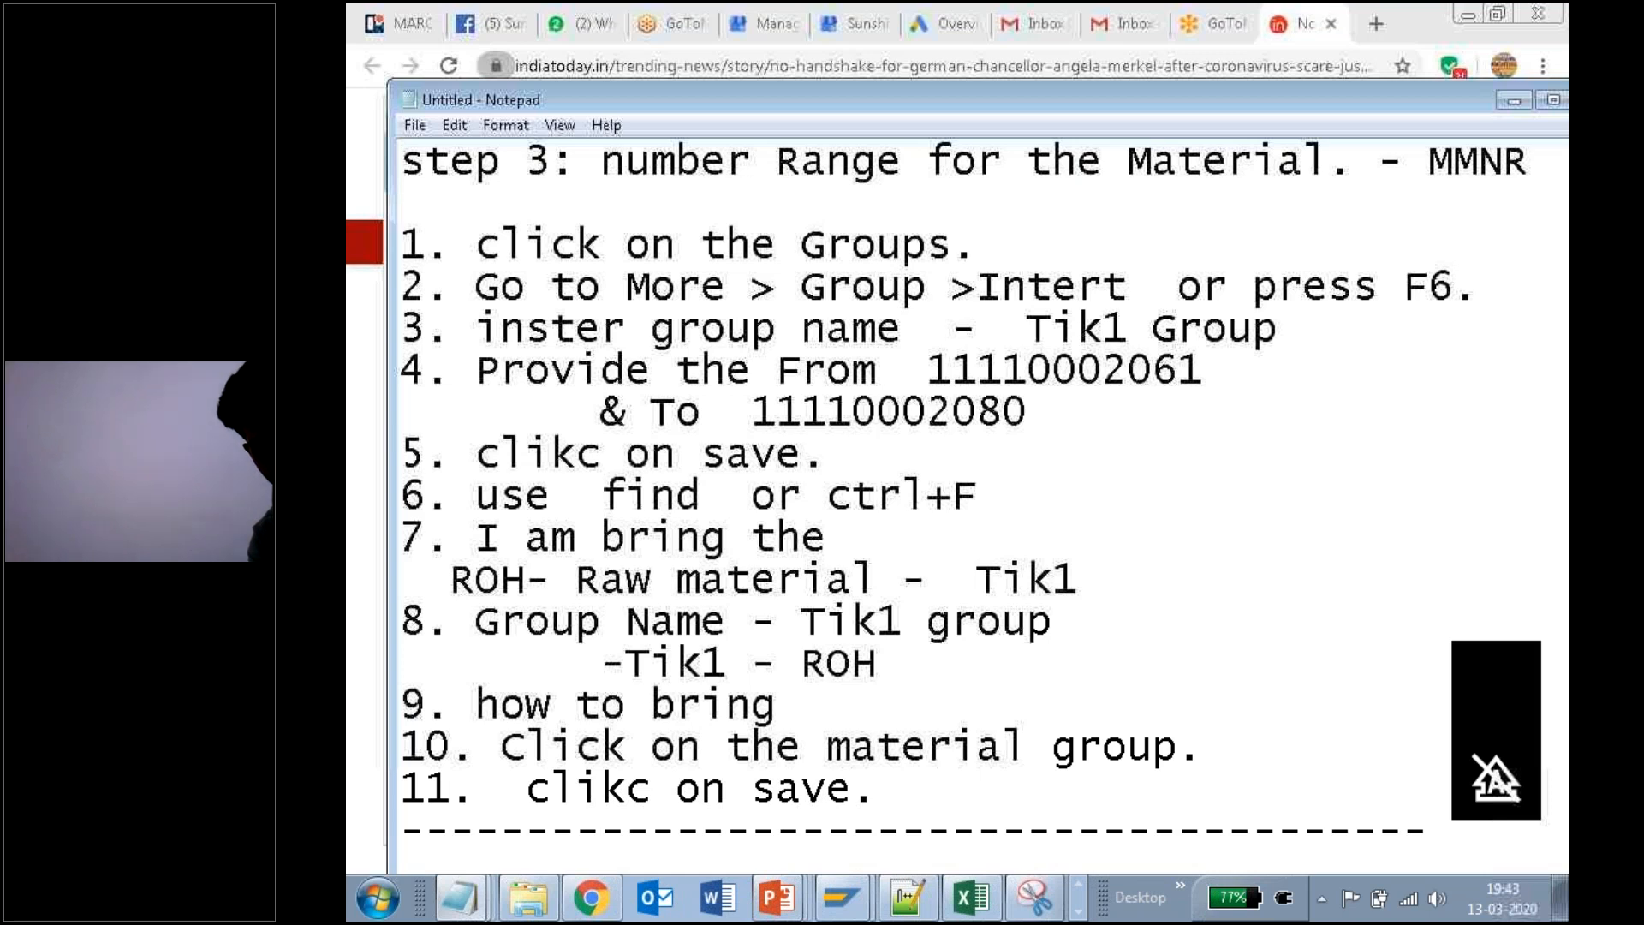
{"action": "key", "text": "Return"}
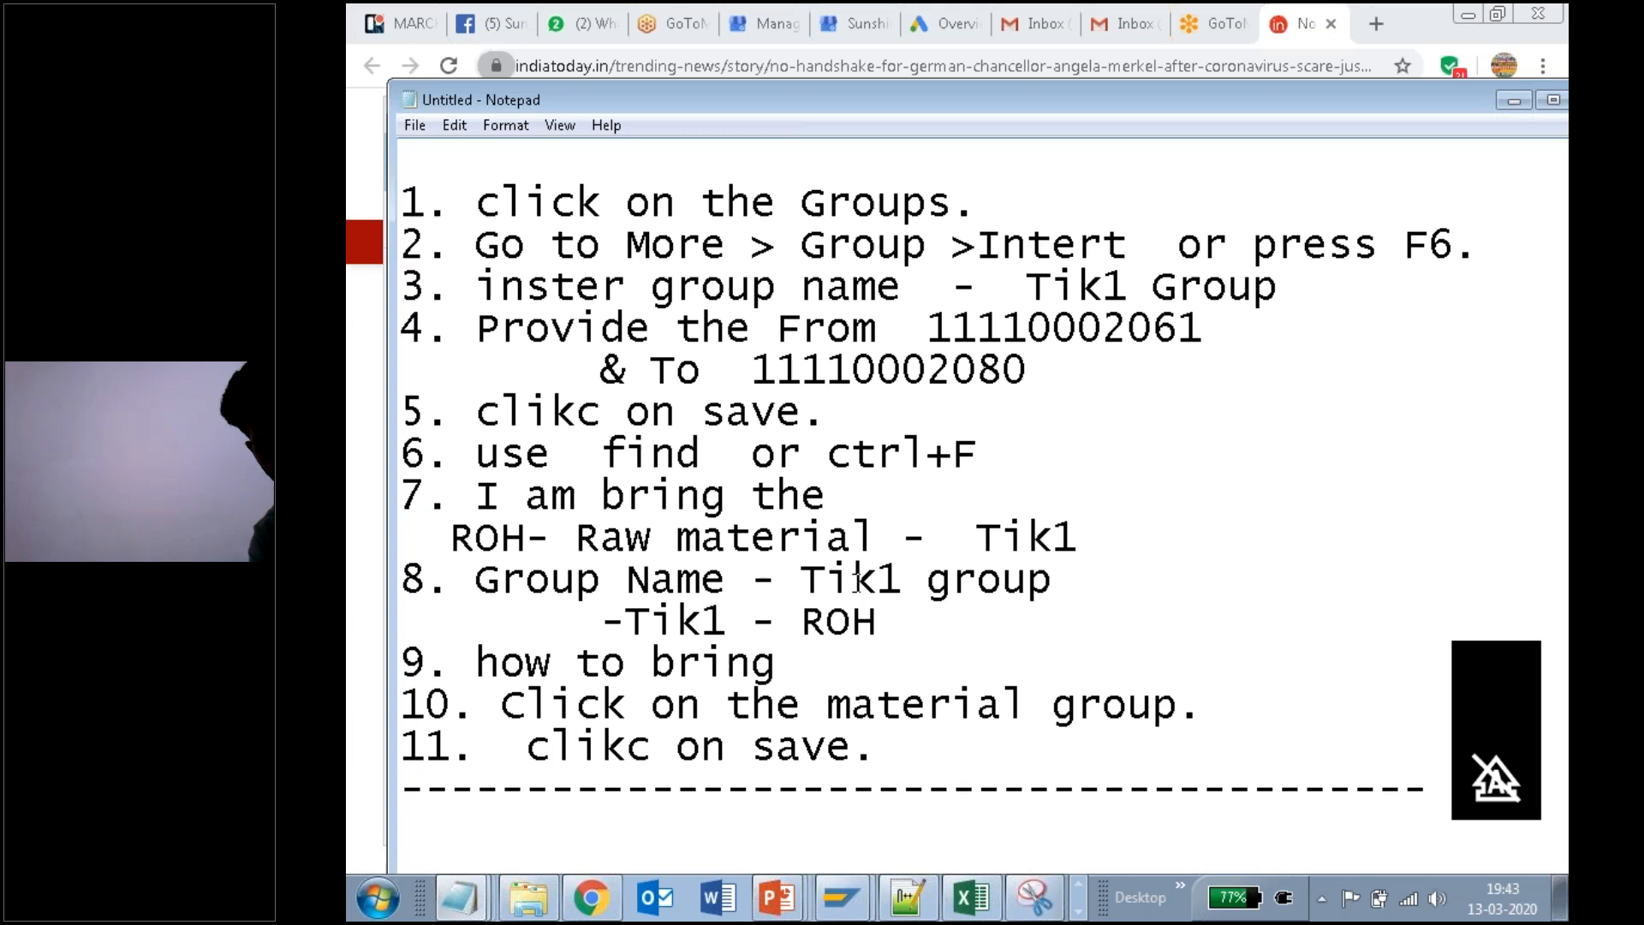
Step: Review the notes back up to the step overview and highlight the "step 4: Material Group -OMSF" line
{"action": "scroll", "coordinate": [857, 582], "scroll_direction": "up", "scroll_amount": 6}
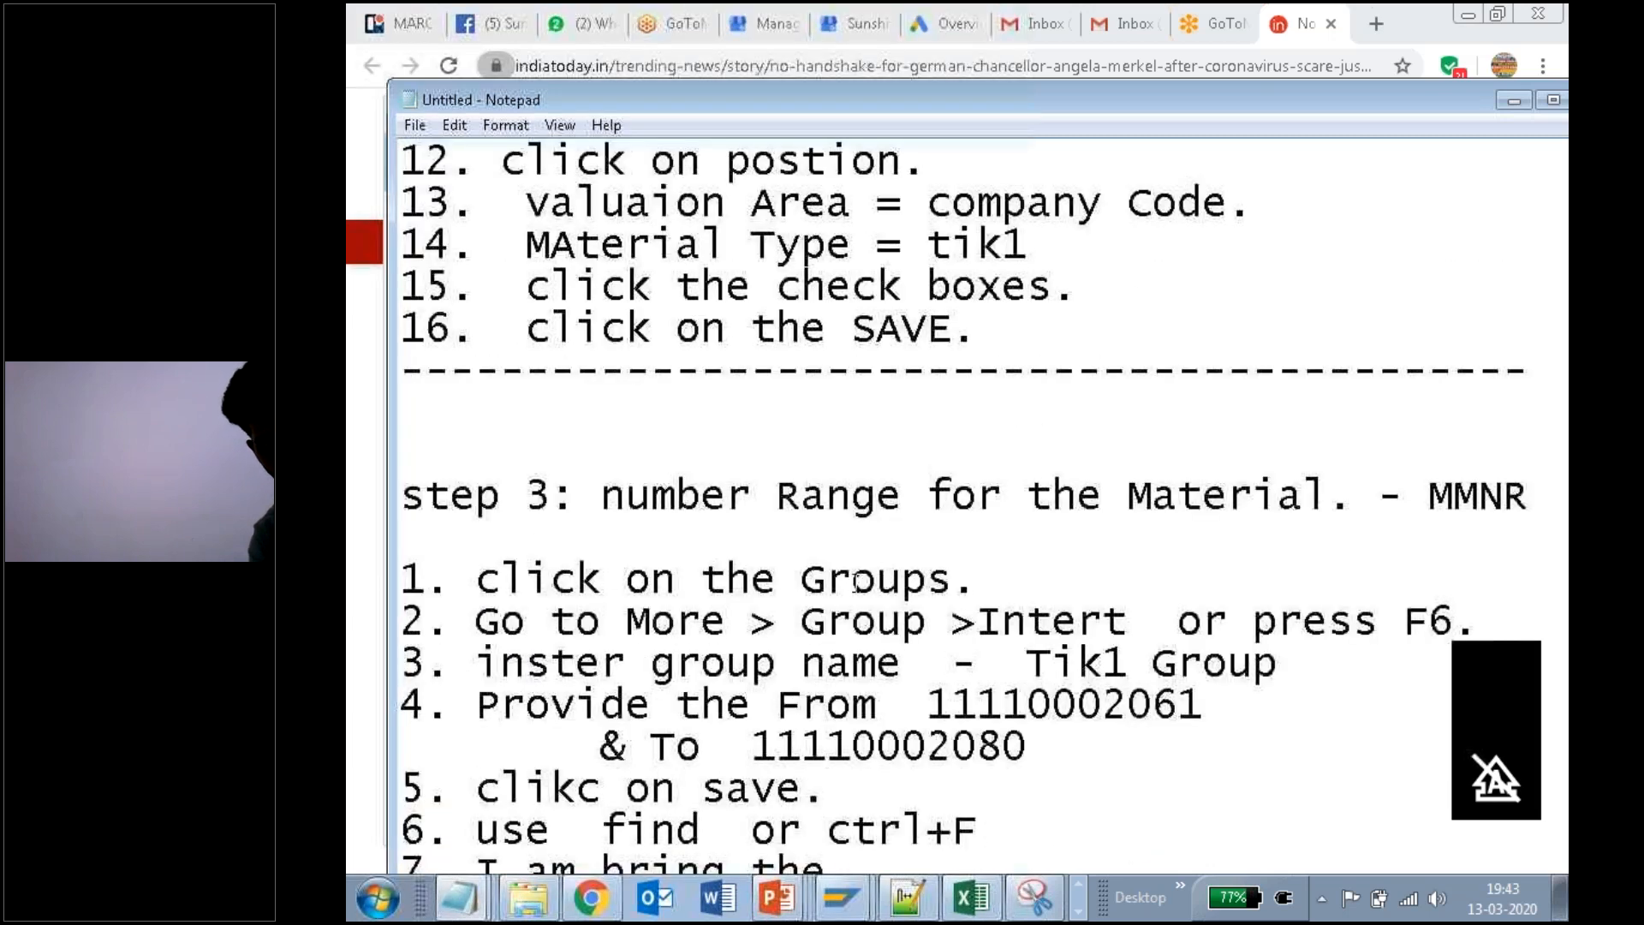
{"action": "scroll", "coordinate": [856, 582], "scroll_direction": "up", "scroll_amount": 14}
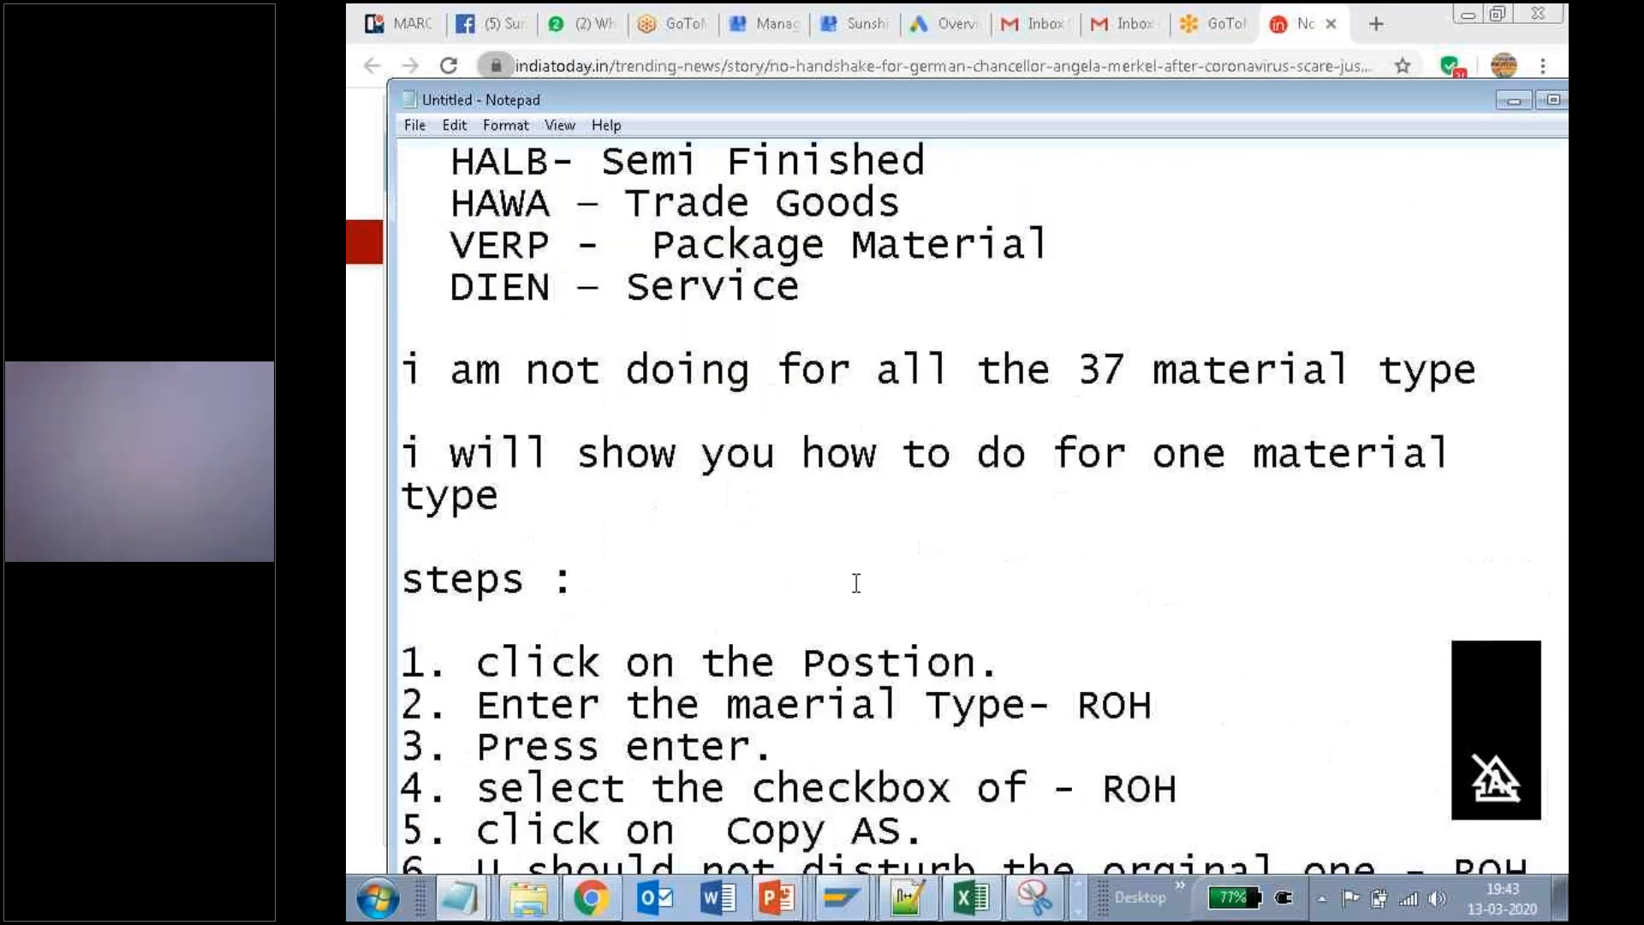
{"action": "scroll", "coordinate": [856, 582], "scroll_direction": "up", "scroll_amount": 7}
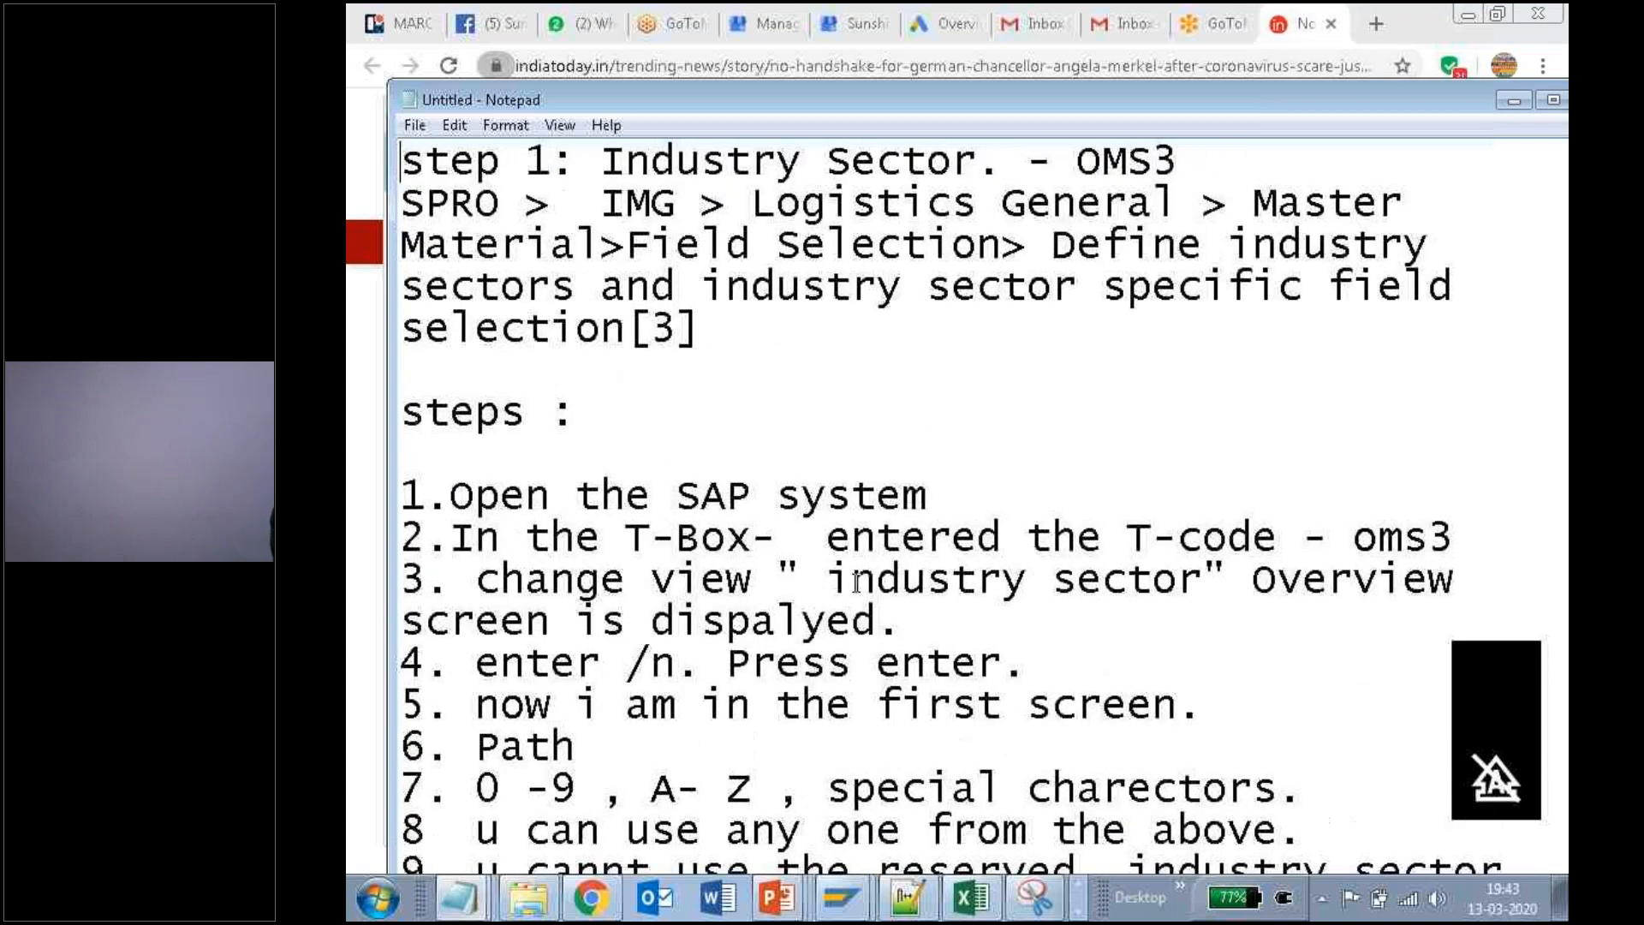
{"action": "scroll", "coordinate": [856, 582], "scroll_direction": "up", "scroll_amount": 3}
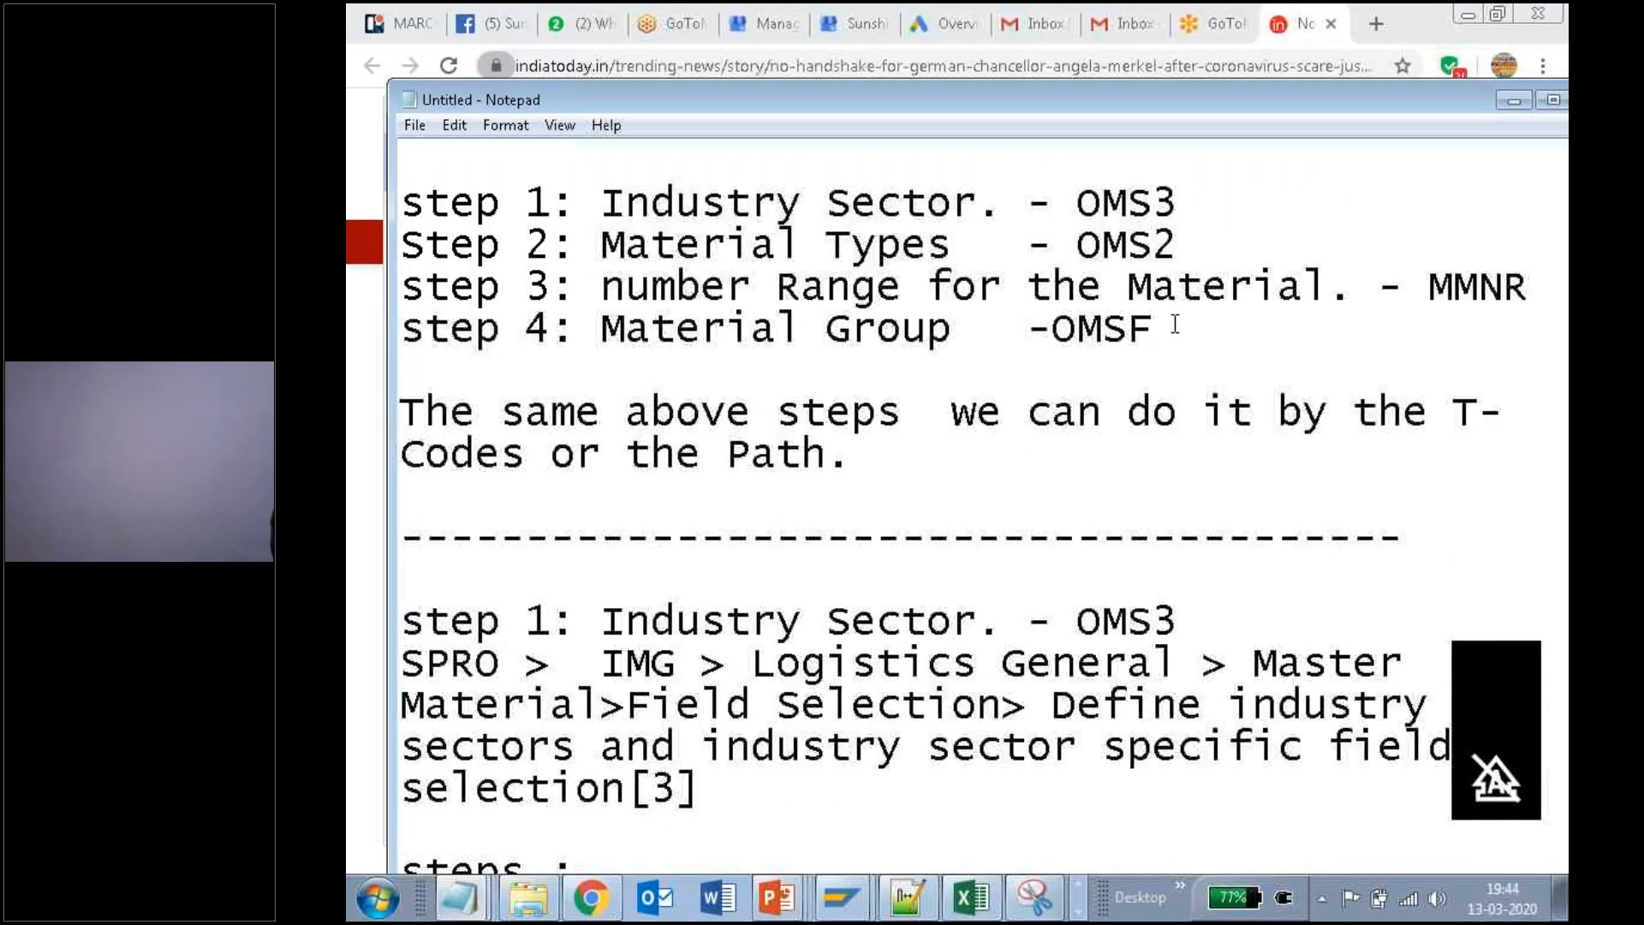
{"action": "left_click_drag", "start_coordinate": [1175, 325], "coordinate": [385, 341]}
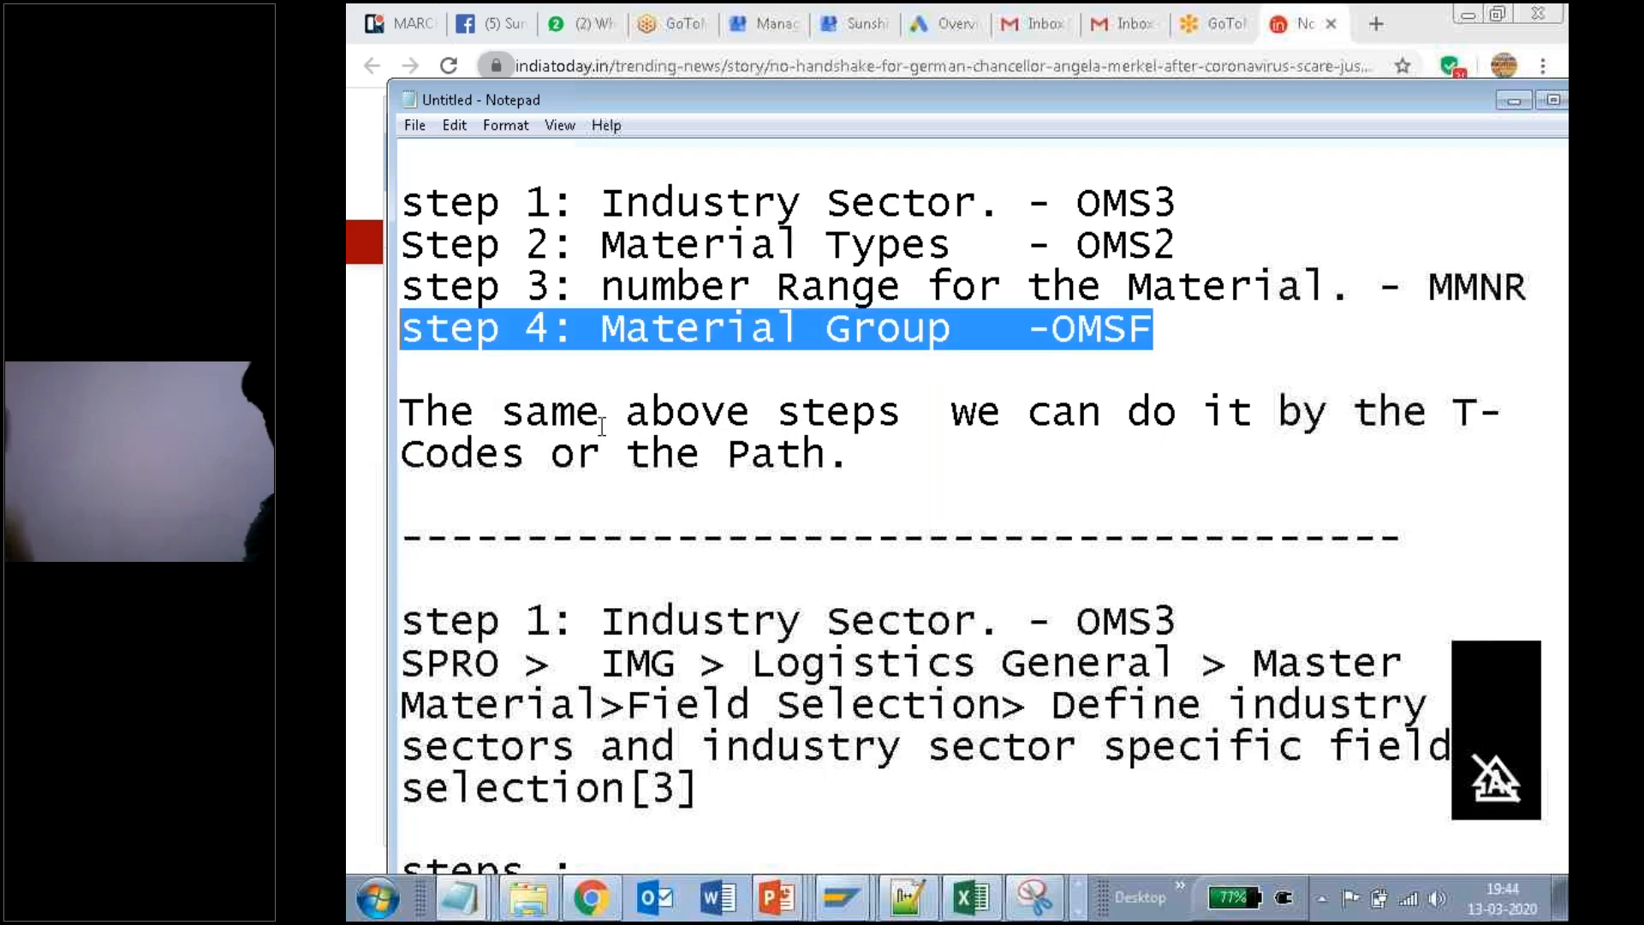
{"action": "left_click", "coordinate": [624, 445]}
{"action": "scroll", "coordinate": [623, 444], "scroll_direction": "down", "scroll_amount": 3}
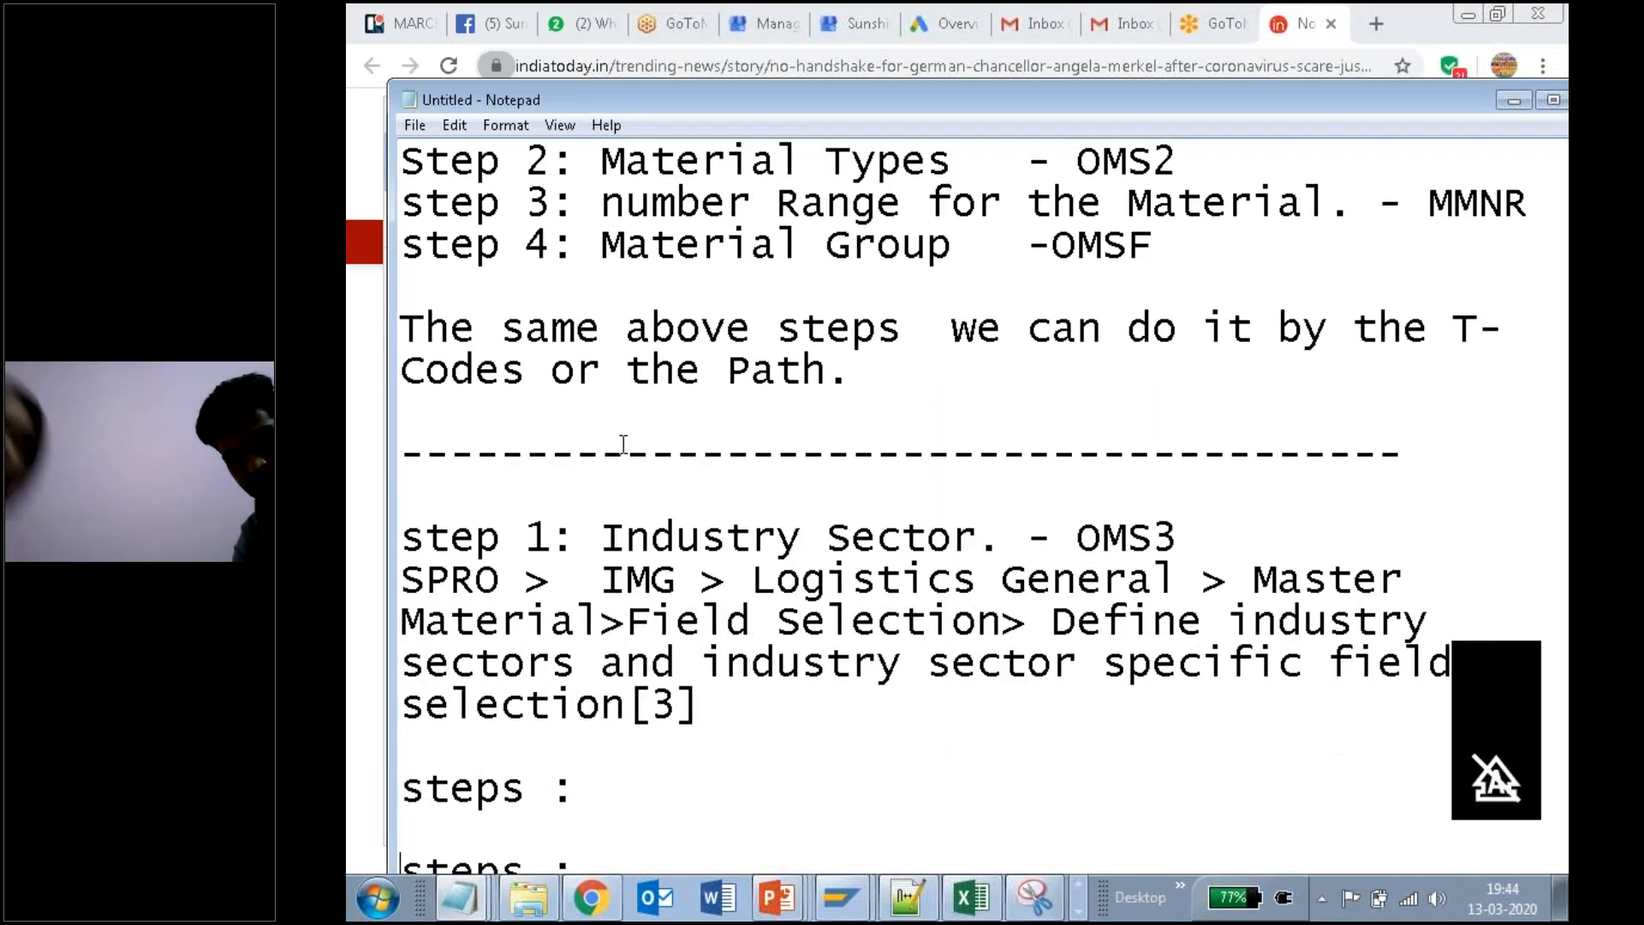
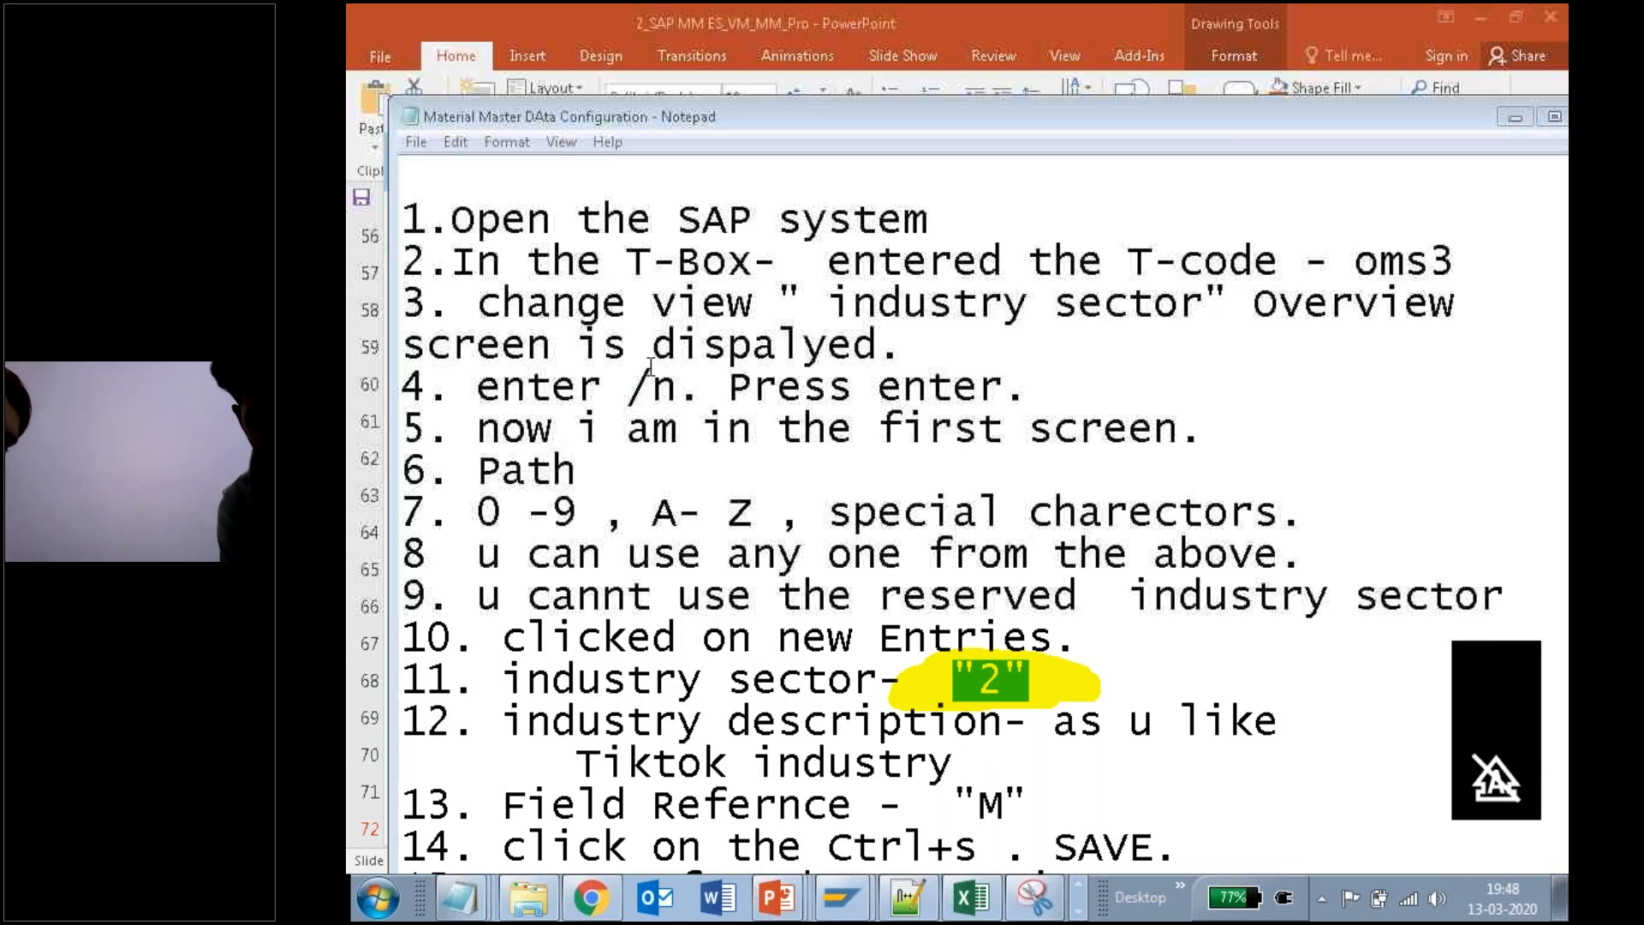
Step: Switch to SAP's Create Material (Initial Screen) and set the industry sector to 2 Tiktok industry
{"action": "left_click", "coordinate": [843, 896]}
{"action": "mouse_move", "coordinate": [844, 897]}
{"action": "left_click", "coordinate": [843, 841]}
{"action": "left_click", "coordinate": [668, 347]}
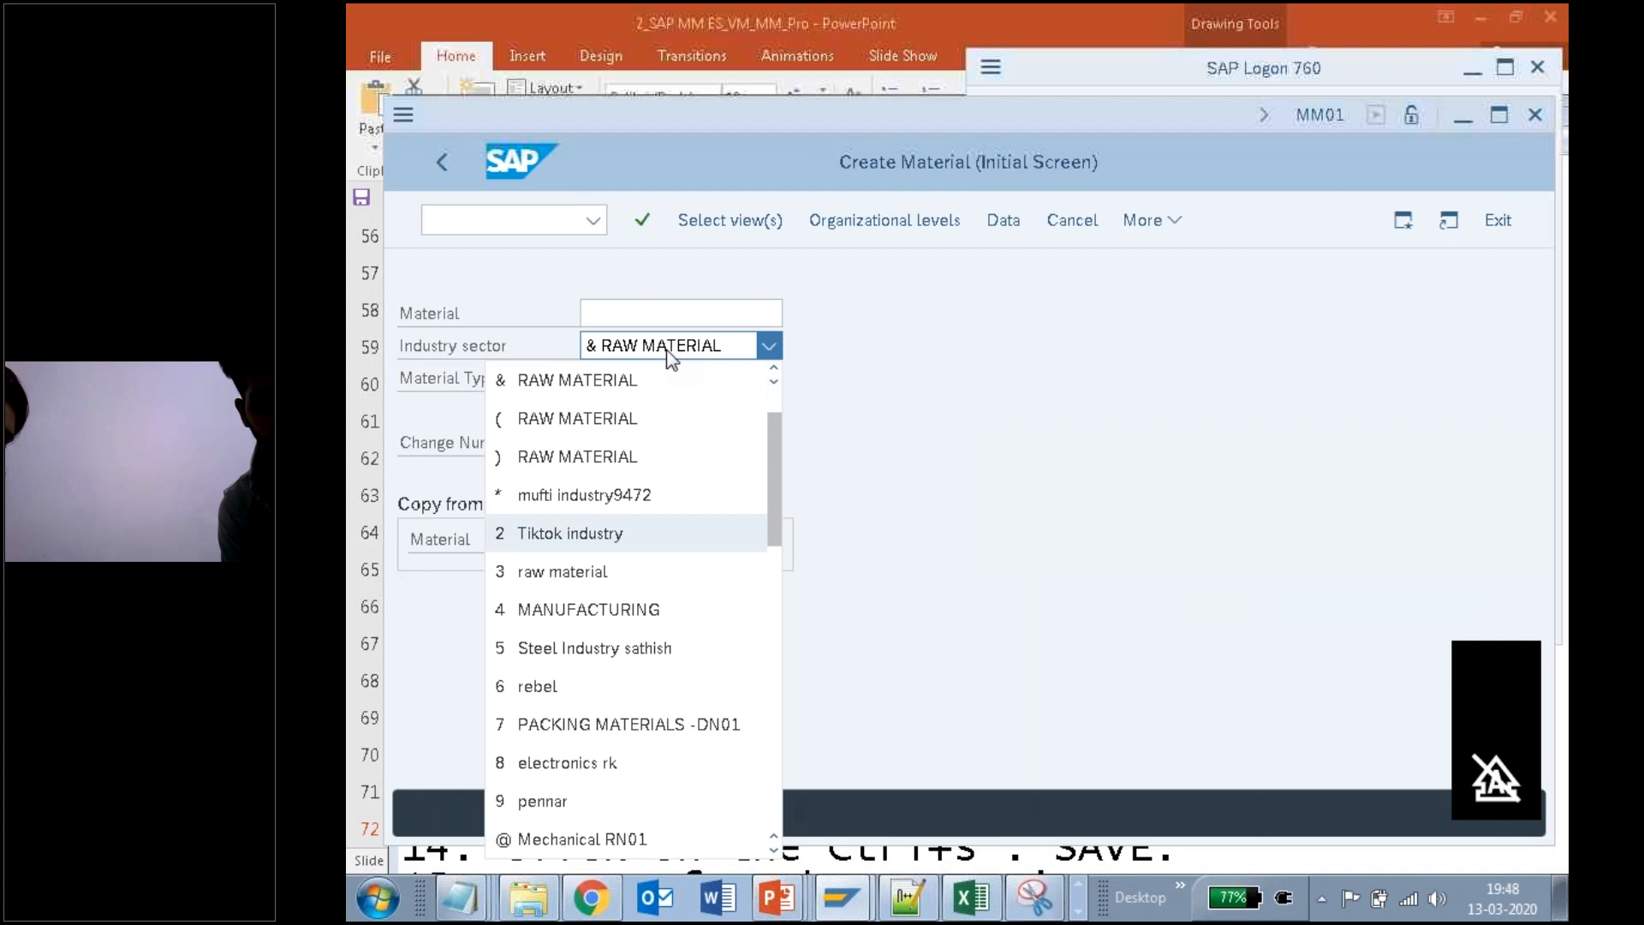
{"action": "key", "text": "Return"}
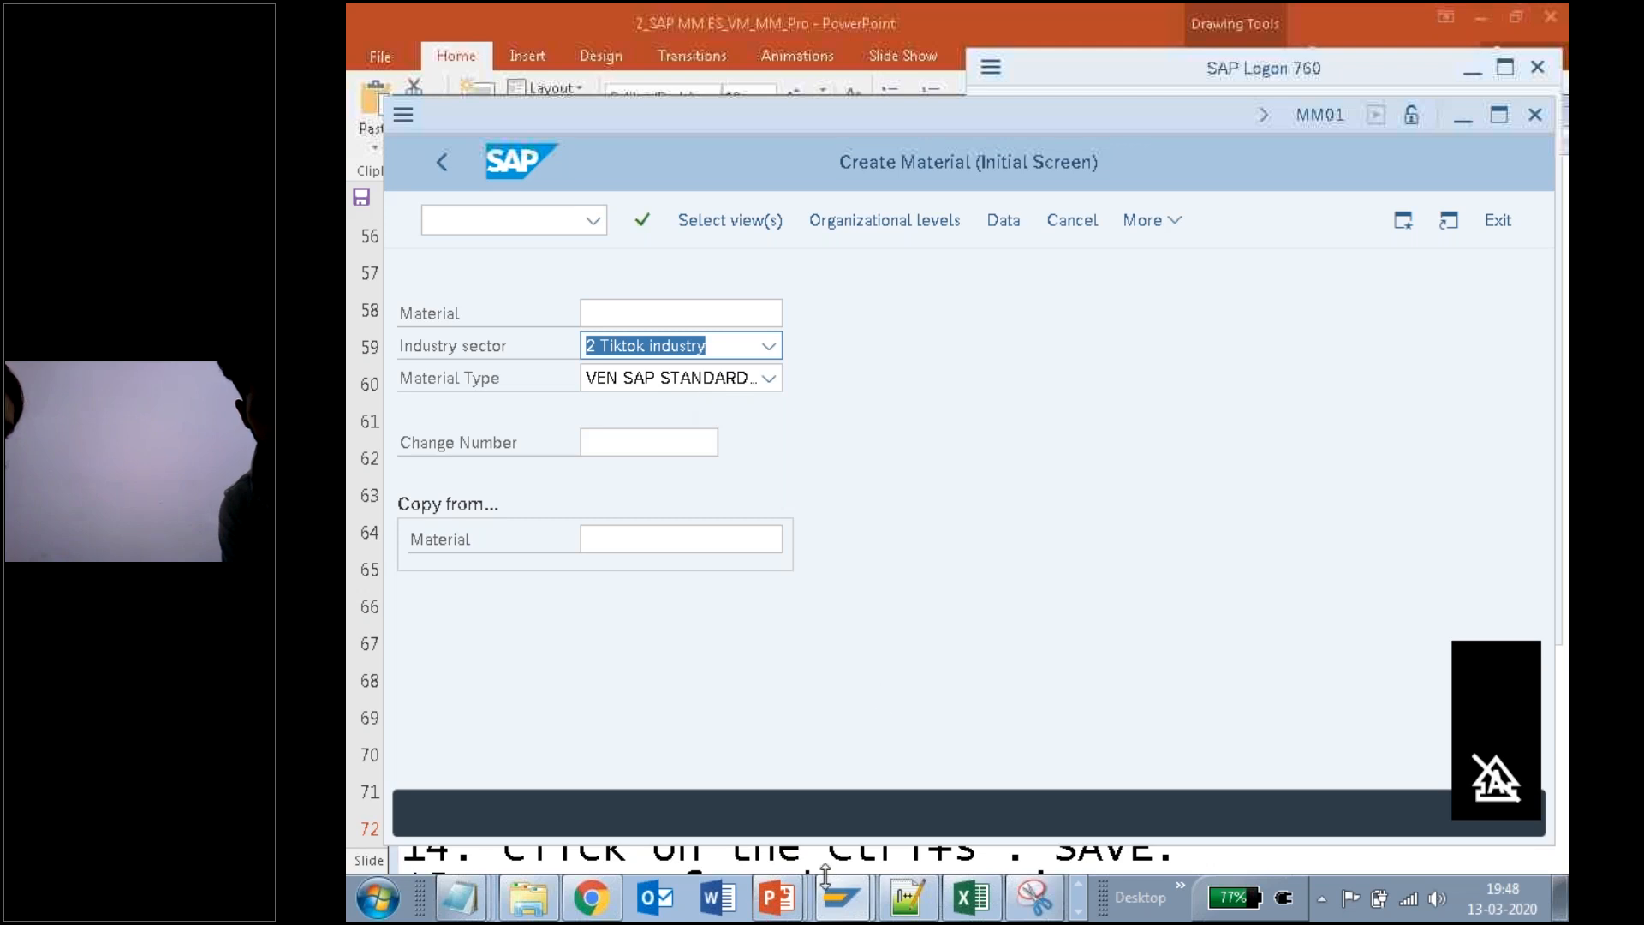
Step: Switch to the Material Master DAta Configuration notes and append "-2" to the step 1 overview line and "-tik1" to the step 2 line
{"action": "left_click", "coordinate": [454, 899]}
{"action": "left_click", "coordinate": [479, 841]}
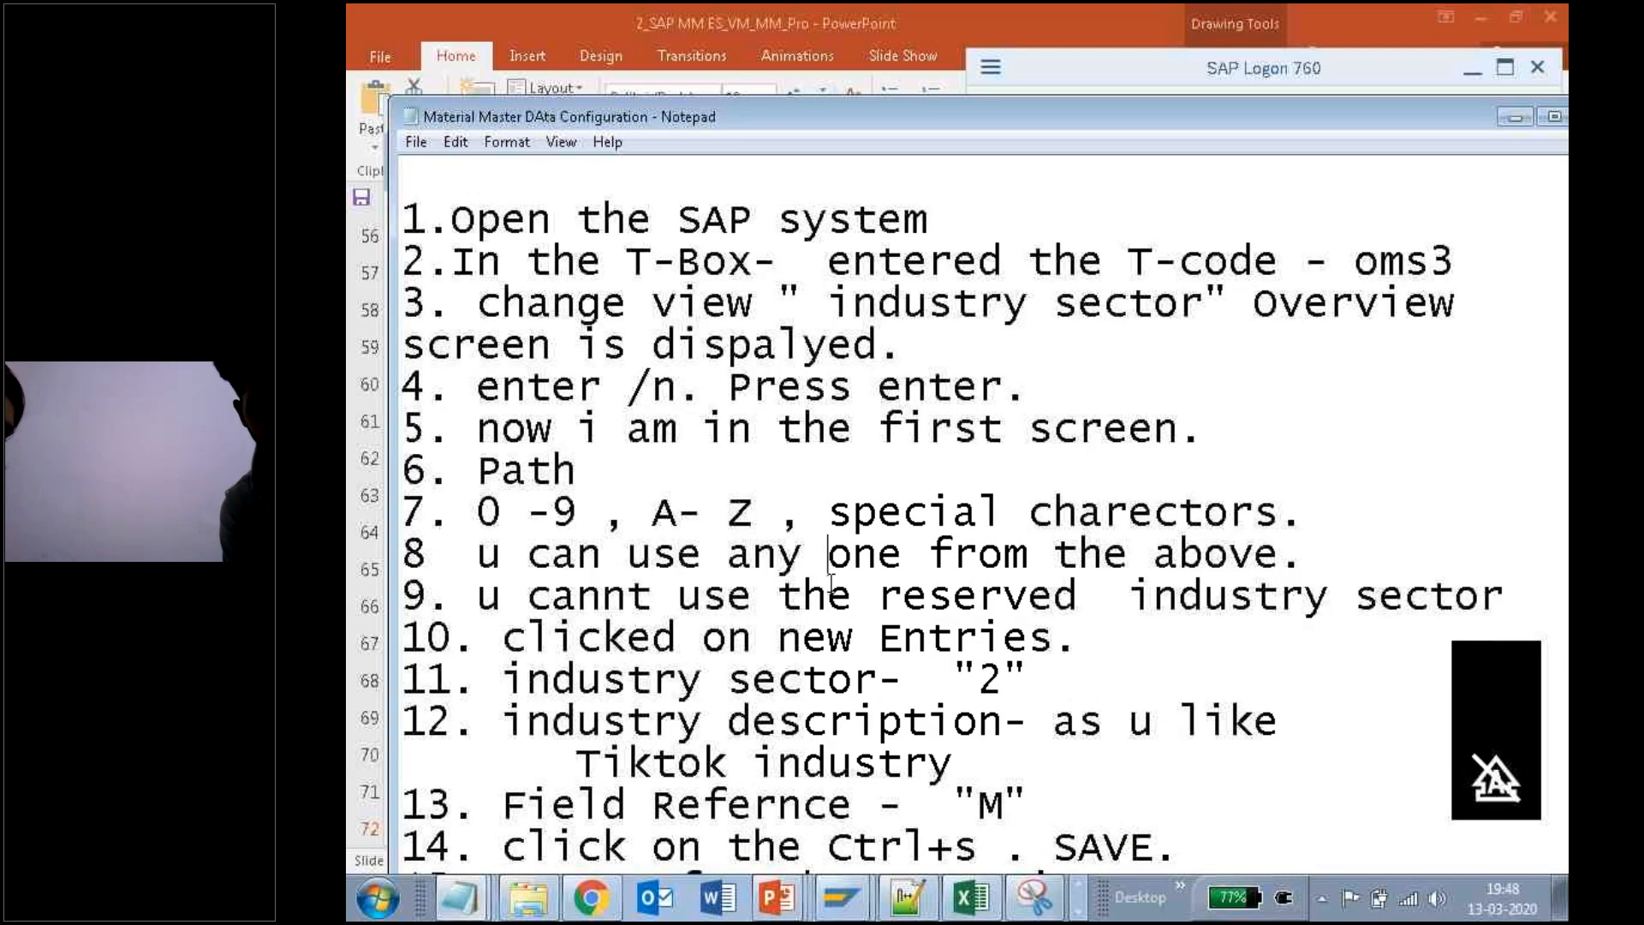
{"action": "scroll", "coordinate": [829, 591], "scroll_direction": "up", "scroll_amount": 4}
{"action": "scroll", "coordinate": [830, 582], "scroll_direction": "up", "scroll_amount": 2}
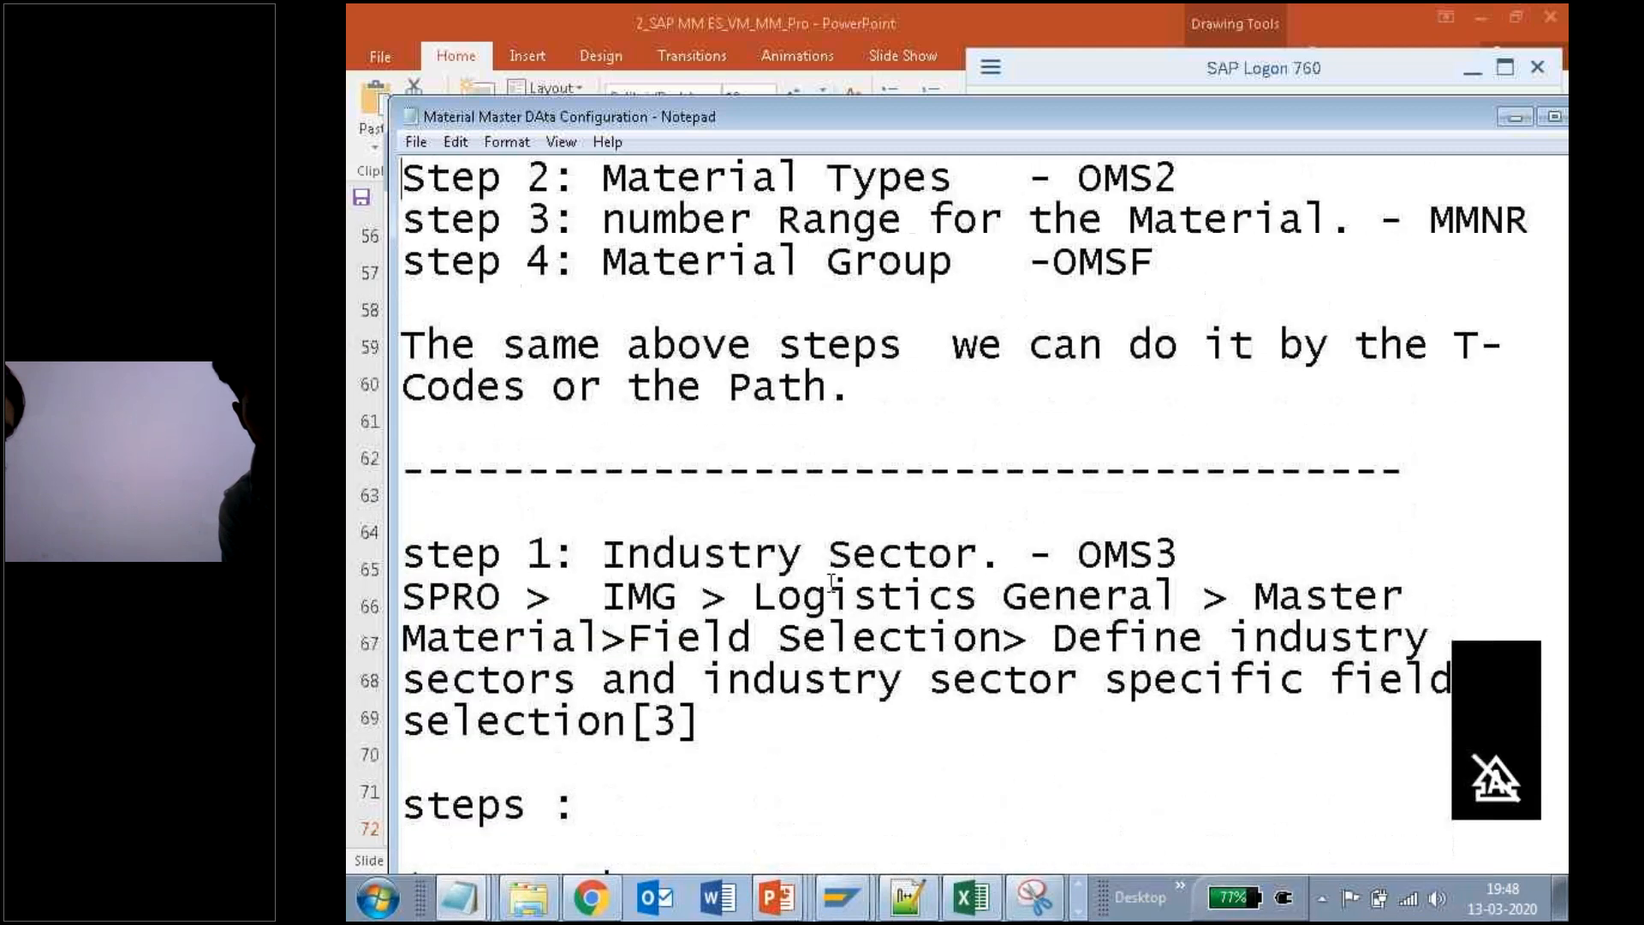
{"action": "left_click", "coordinate": [953, 218]}
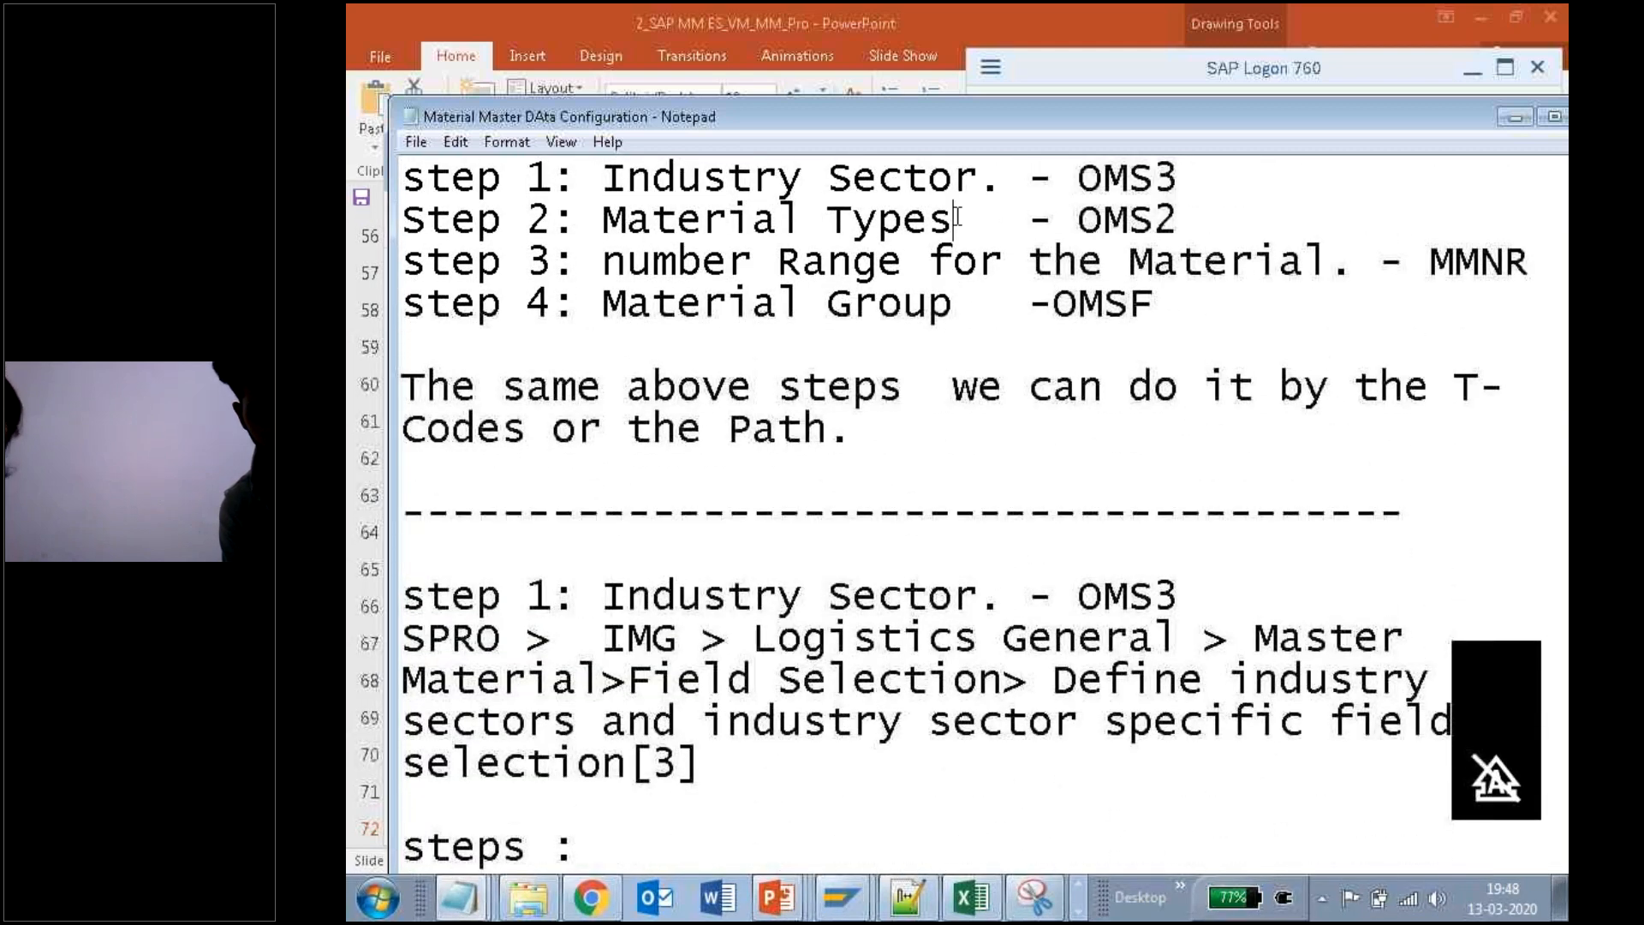
{"action": "key", "text": "Up"}
{"action": "key", "text": "End"}
{"action": "type", "text": "-2"}
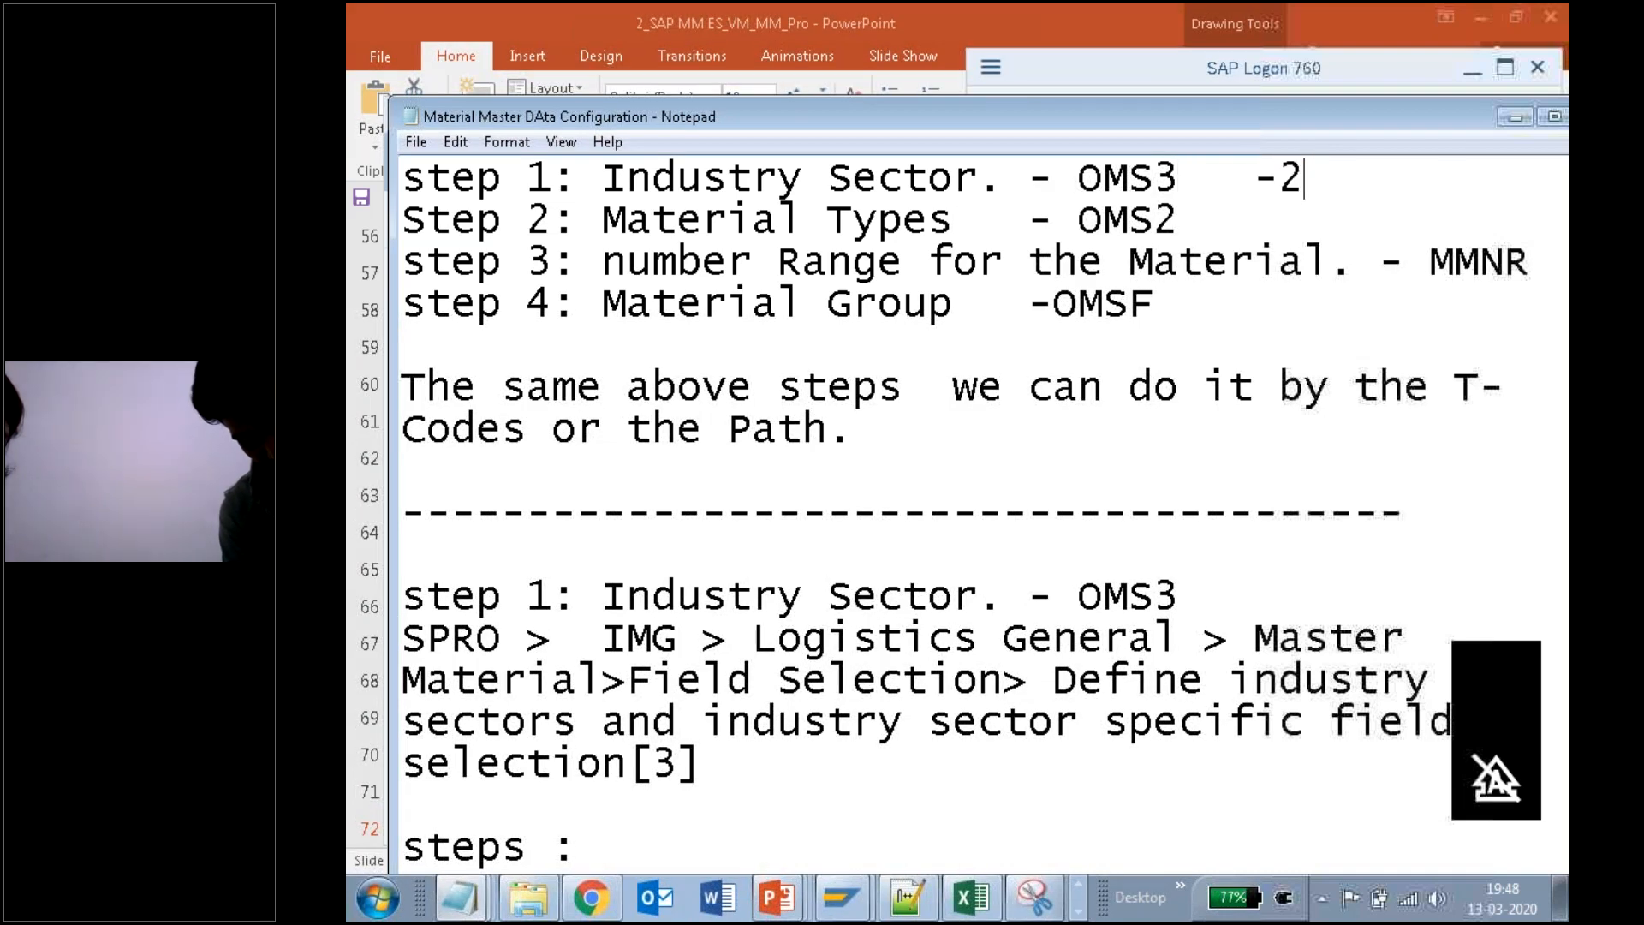
{"action": "left_click", "coordinate": [1236, 227]}
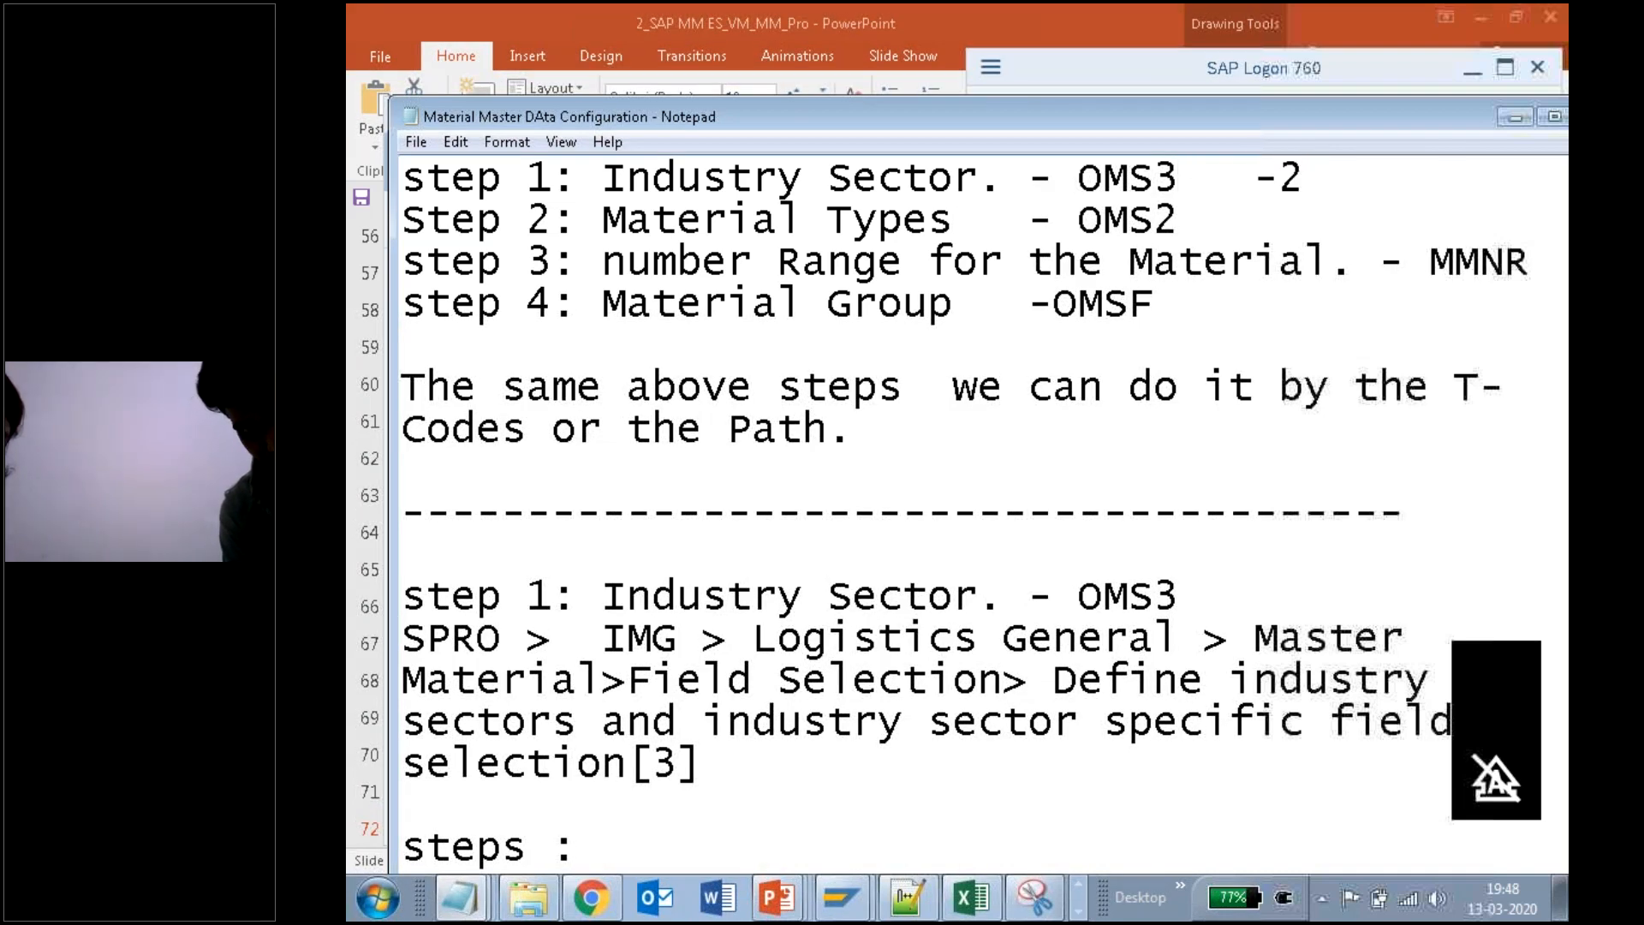
{"action": "type", "text": "-ti"}
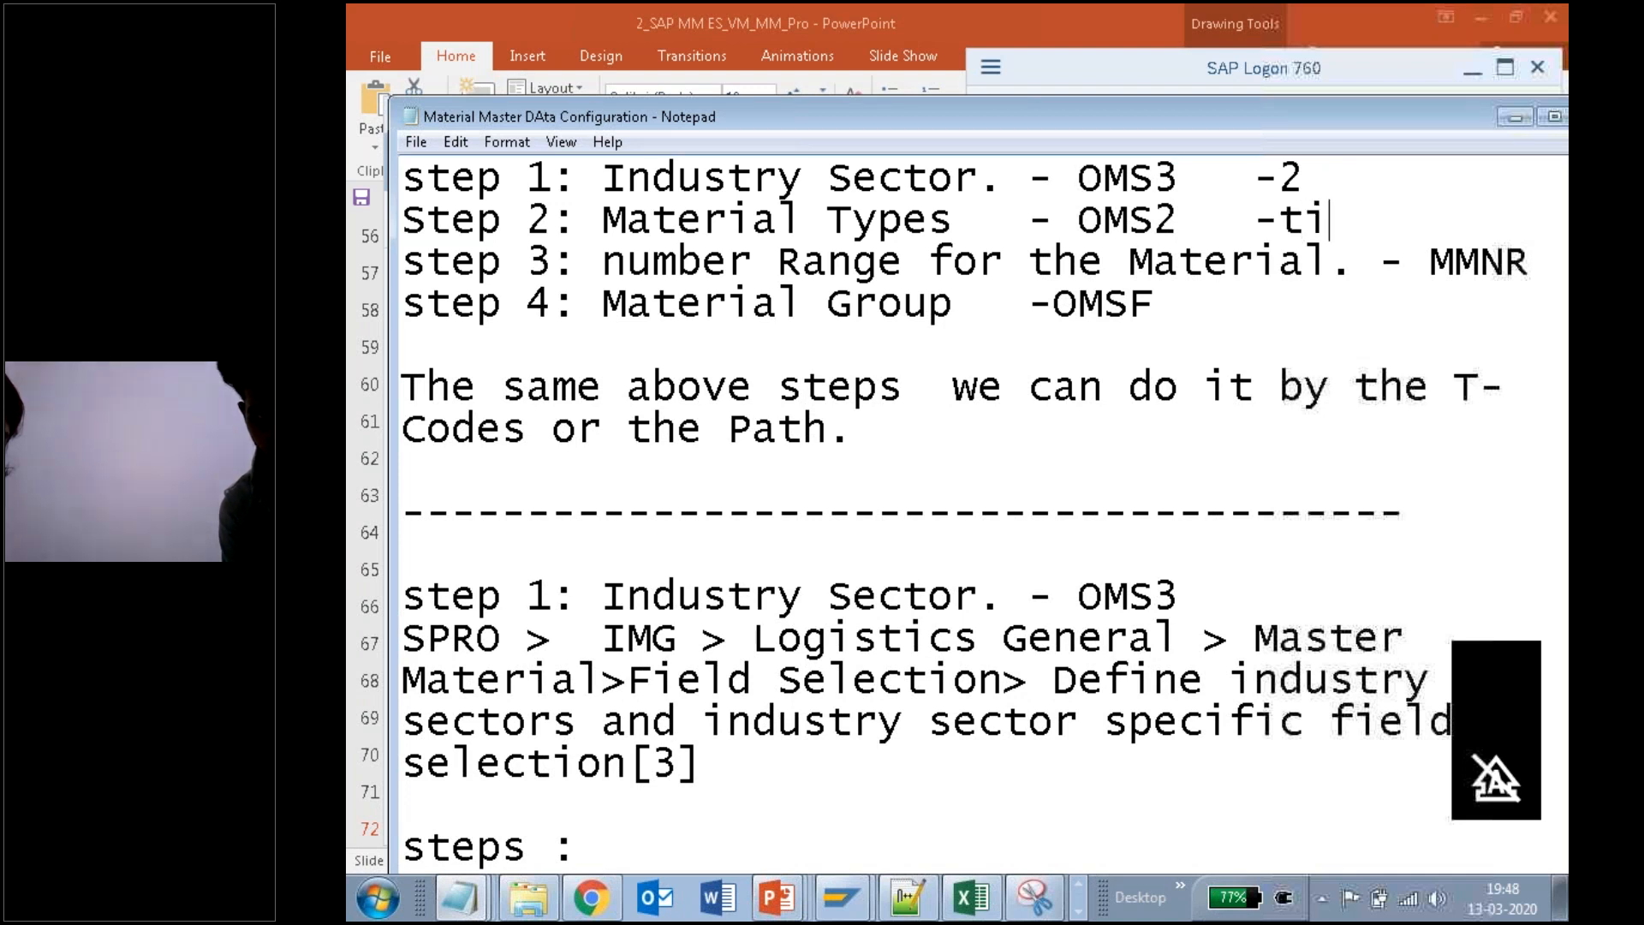
{"action": "type", "text": "k1"}
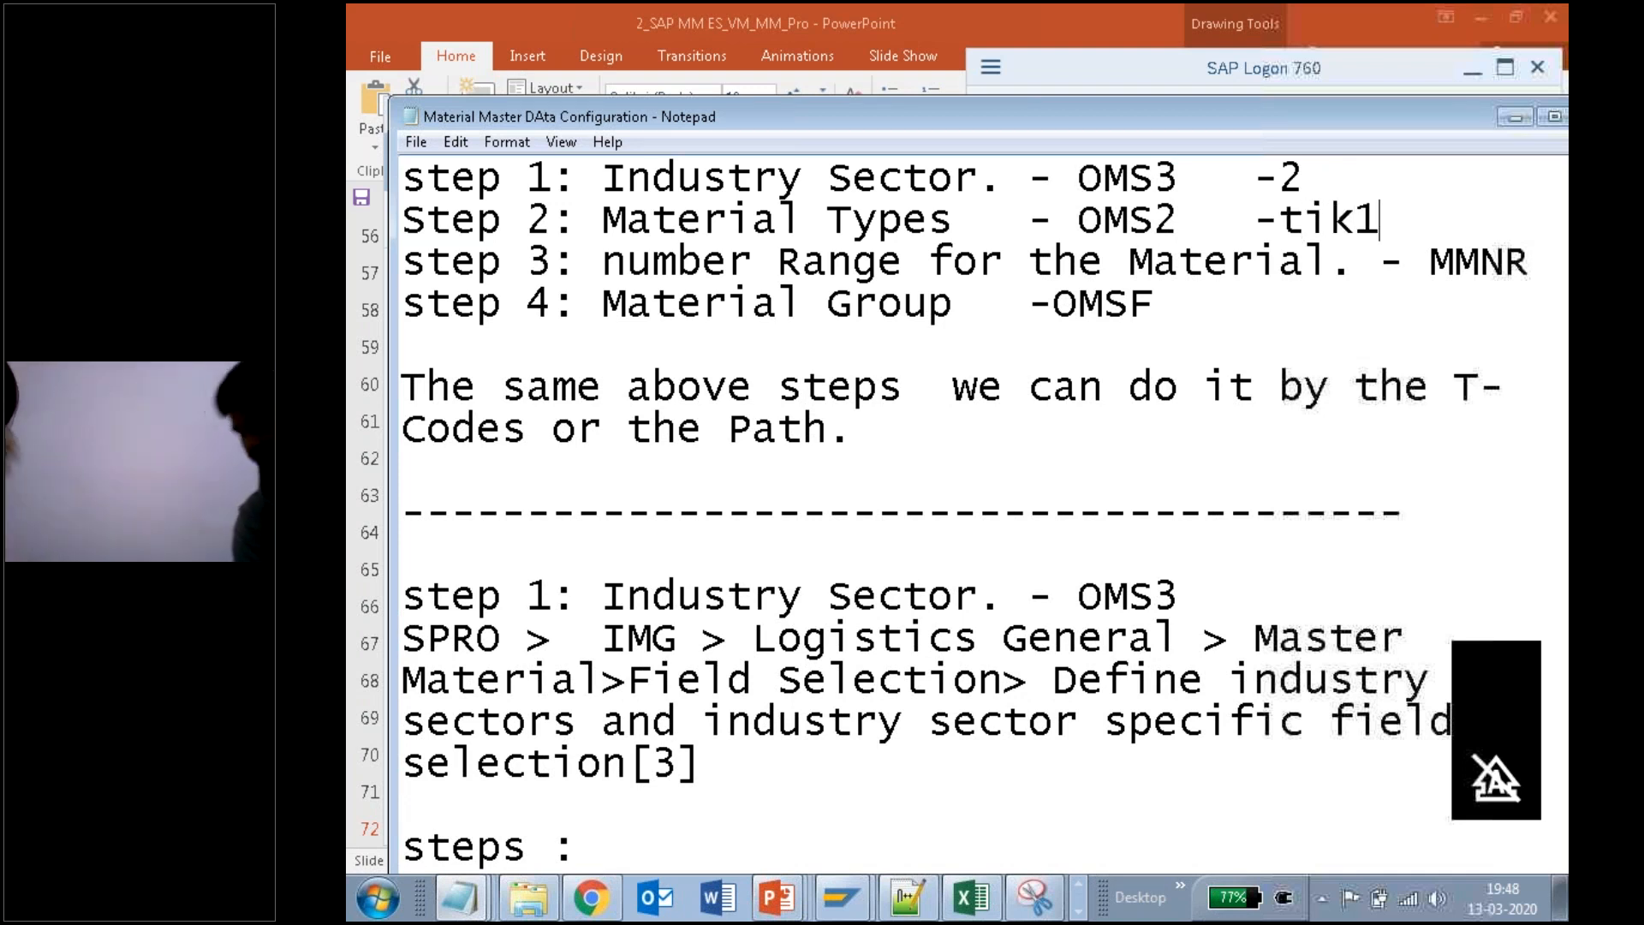
Step: Find the material type name in line 10 of the Step 2: Material Types notes, select it and circle it in yellow
{"action": "key", "text": "Down"}
{"action": "key", "text": "Down"}
{"action": "key", "text": "Down"}
{"action": "key", "text": "Down"}
{"action": "key", "text": "Down"}
{"action": "key", "text": "Down"}
{"action": "key", "text": "Down"}
{"action": "key", "text": "Down"}
{"action": "key", "text": "Down"}
{"action": "key", "text": "Down"}
{"action": "key", "text": "Down"}
{"action": "key", "text": "Down"}
{"action": "key", "text": "Down"}
{"action": "key", "text": "Down"}
{"action": "key", "text": "Down"}
{"action": "key", "text": "Down"}
{"action": "key", "text": "Down"}
{"action": "key", "text": "Down"}
{"action": "key", "text": "Down"}
{"action": "key", "text": "Down"}
{"action": "key", "text": "Down"}
{"action": "key", "text": "Down"}
{"action": "key", "text": "Down"}
{"action": "key", "text": "Down"}
{"action": "key", "text": "Down"}
{"action": "key", "text": "Down"}
{"action": "key", "text": "Down"}
{"action": "key", "text": "Down"}
{"action": "key", "text": "Down"}
{"action": "key", "text": "Down"}
{"action": "key", "text": "Down"}
{"action": "key", "text": "Down"}
{"action": "key", "text": "Down"}
{"action": "key", "text": "Down"}
{"action": "key", "text": "Down"}
{"action": "key", "text": "Down"}
{"action": "key", "text": "Down"}
{"action": "key", "text": "Down"}
{"action": "key", "text": "Down"}
{"action": "key", "text": "Down"}
{"action": "key", "text": "Down"}
{"action": "key", "text": "Down"}
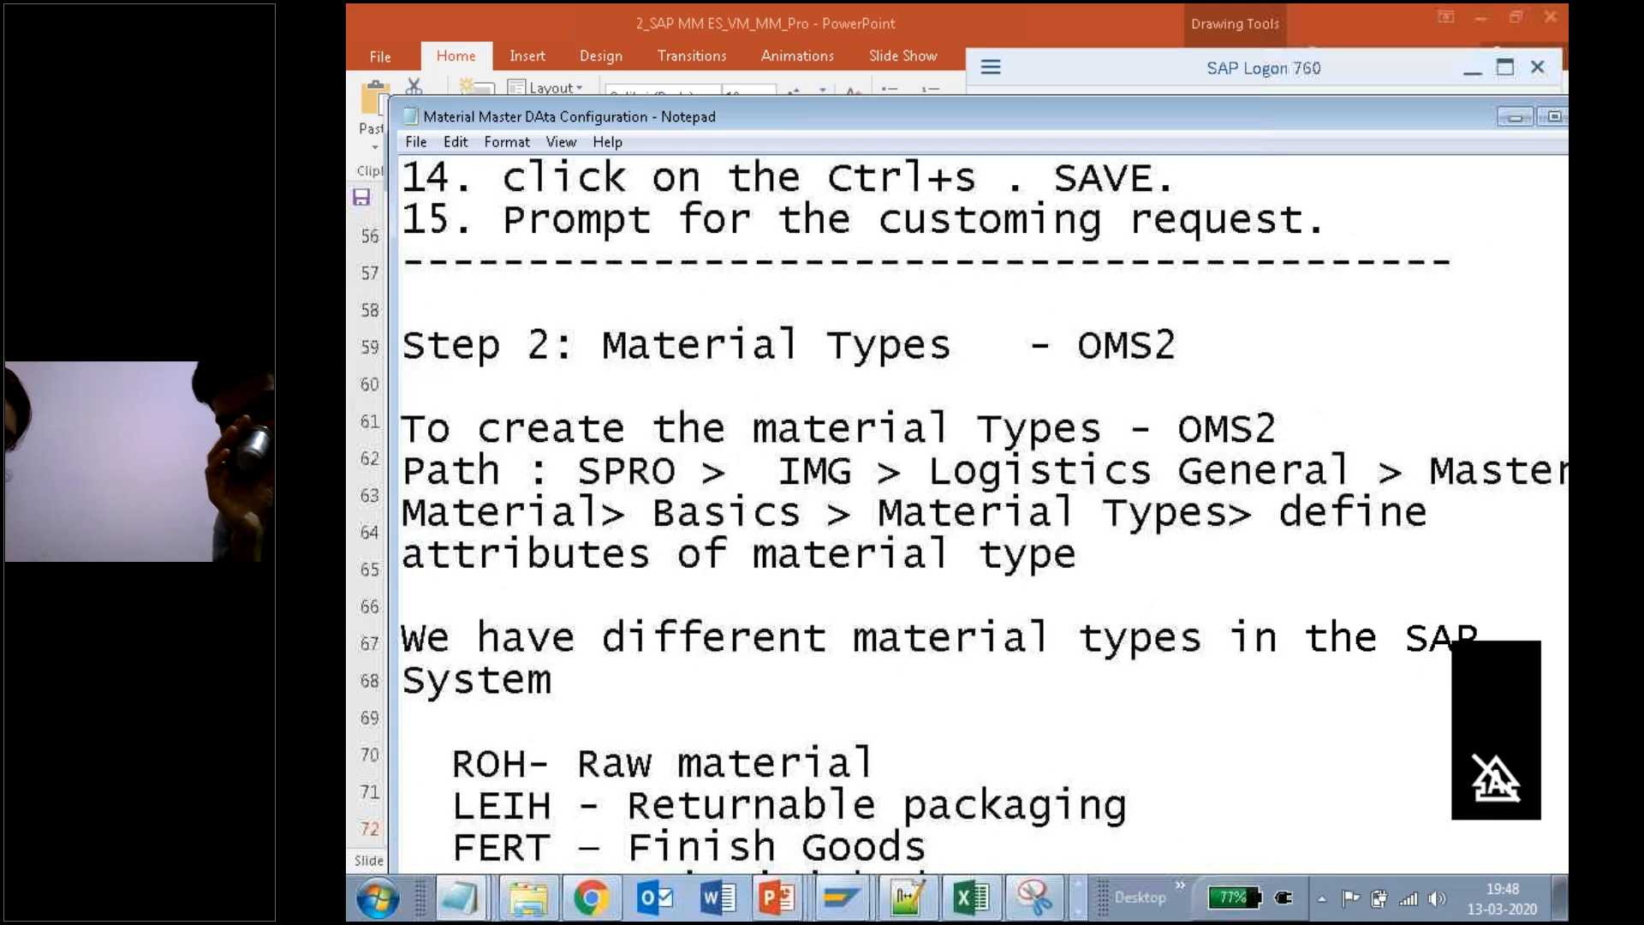
{"action": "key", "text": "Down"}
{"action": "key", "text": "Down"}
{"action": "key", "text": "Down"}
{"action": "key", "text": "Down"}
{"action": "key", "text": "Down"}
{"action": "key", "text": "Down"}
{"action": "key", "text": "Down"}
{"action": "key", "text": "Down"}
{"action": "key", "text": "Down"}
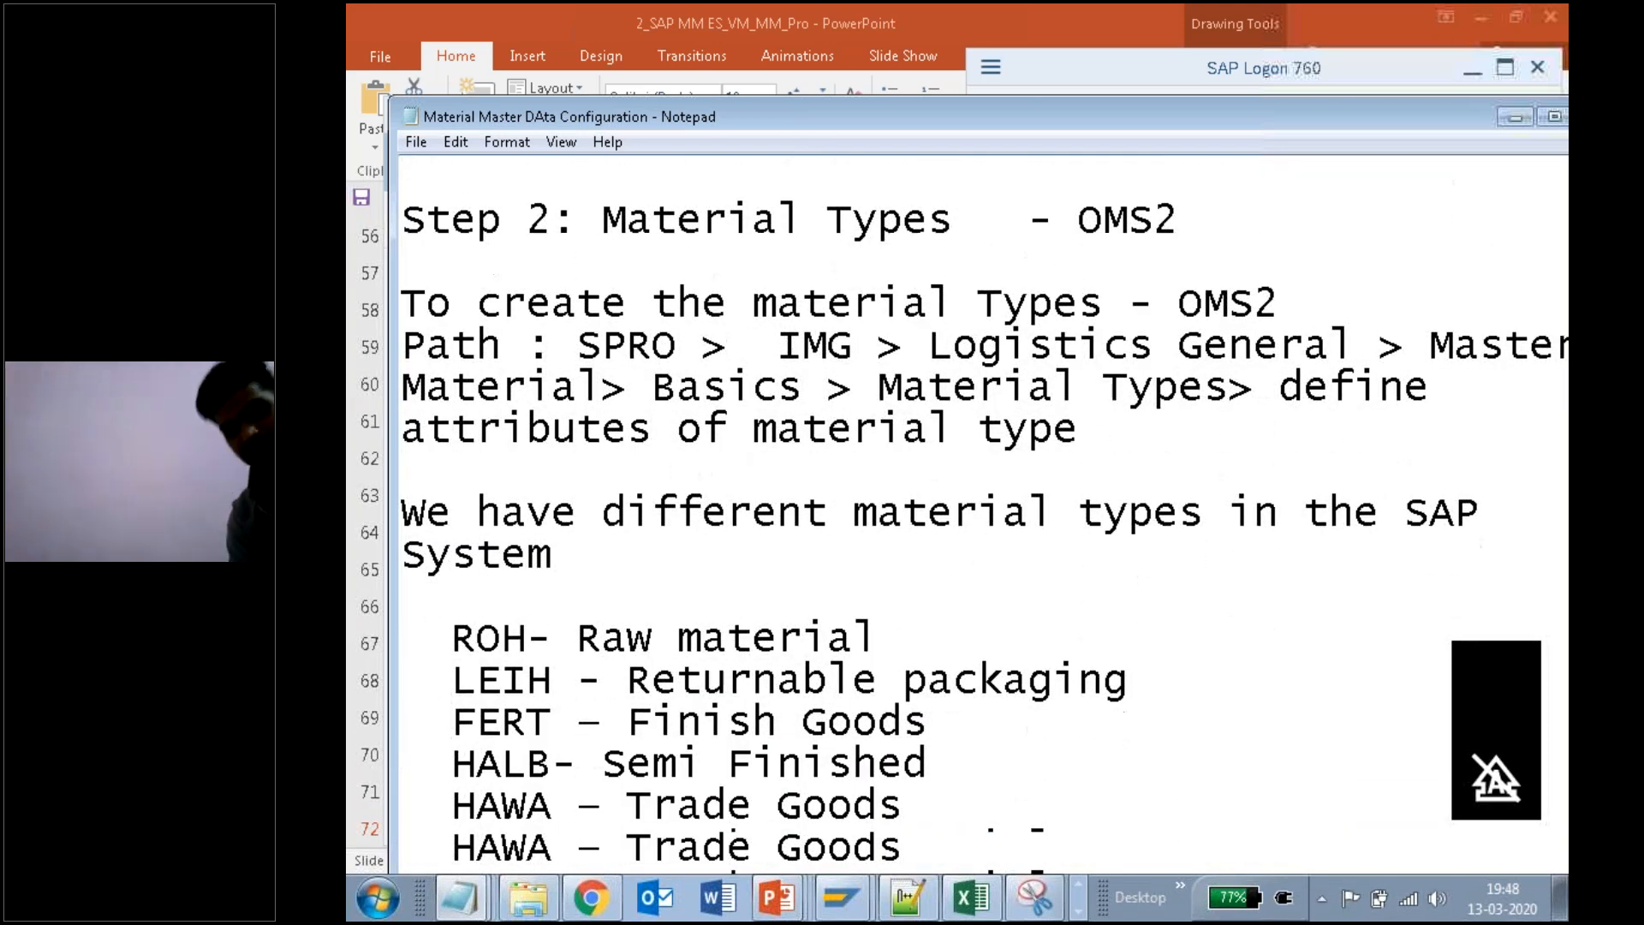
{"action": "key", "text": "Down"}
{"action": "key", "text": "Down"}
{"action": "key", "text": "Down"}
{"action": "key", "text": "Down"}
{"action": "key", "text": "Down"}
{"action": "key", "text": "Down"}
{"action": "key", "text": "Down"}
{"action": "key", "text": "Down"}
{"action": "key", "text": "Down"}
{"action": "key", "text": "Down"}
{"action": "key", "text": "Down"}
{"action": "key", "text": "Down"}
{"action": "key", "text": "Down"}
{"action": "key", "text": "Down"}
{"action": "key", "text": "Down"}
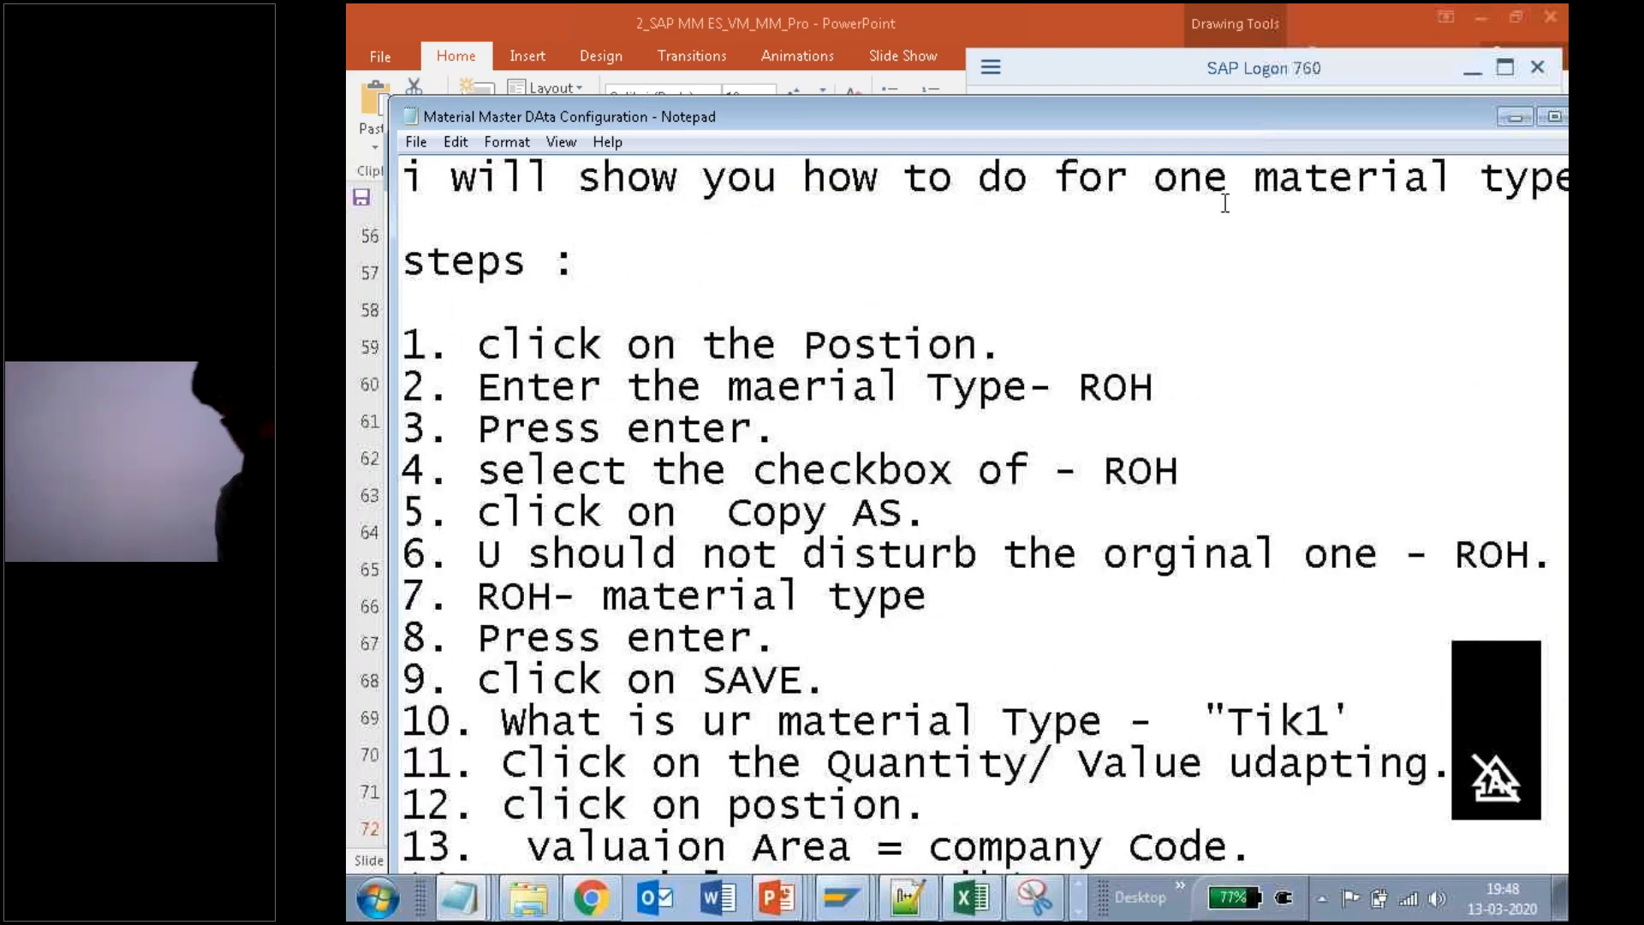
{"action": "left_click", "coordinate": [1361, 718]}
{"action": "key", "text": "shift+Home"}
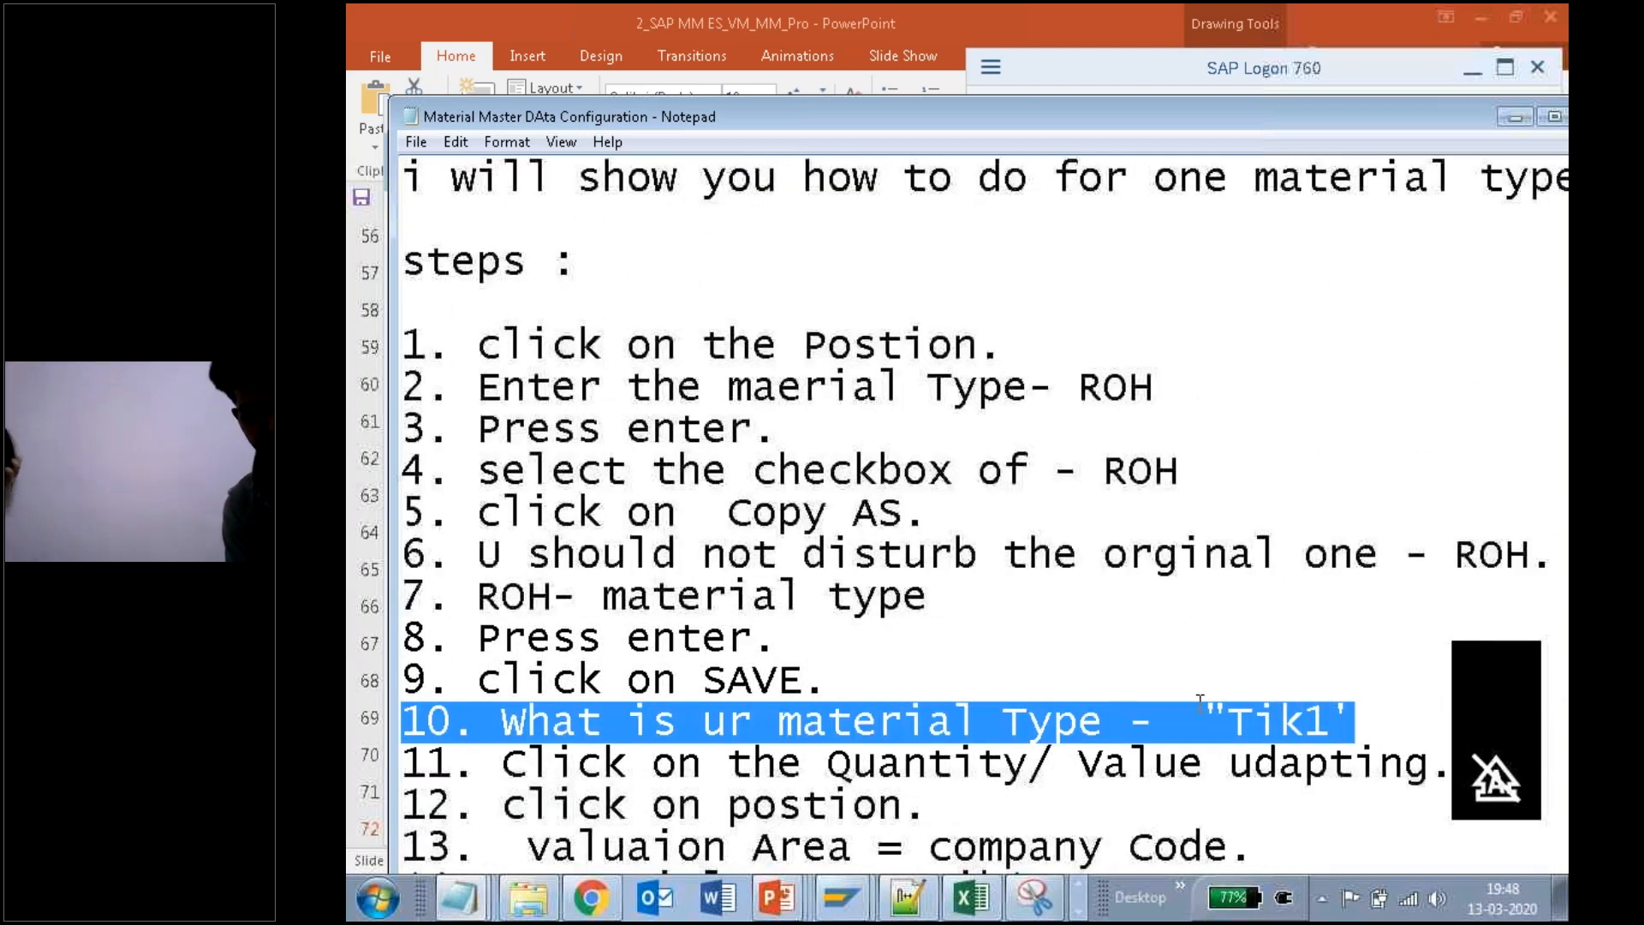
{"action": "left_click", "coordinate": [1207, 702], "text": "shift"}
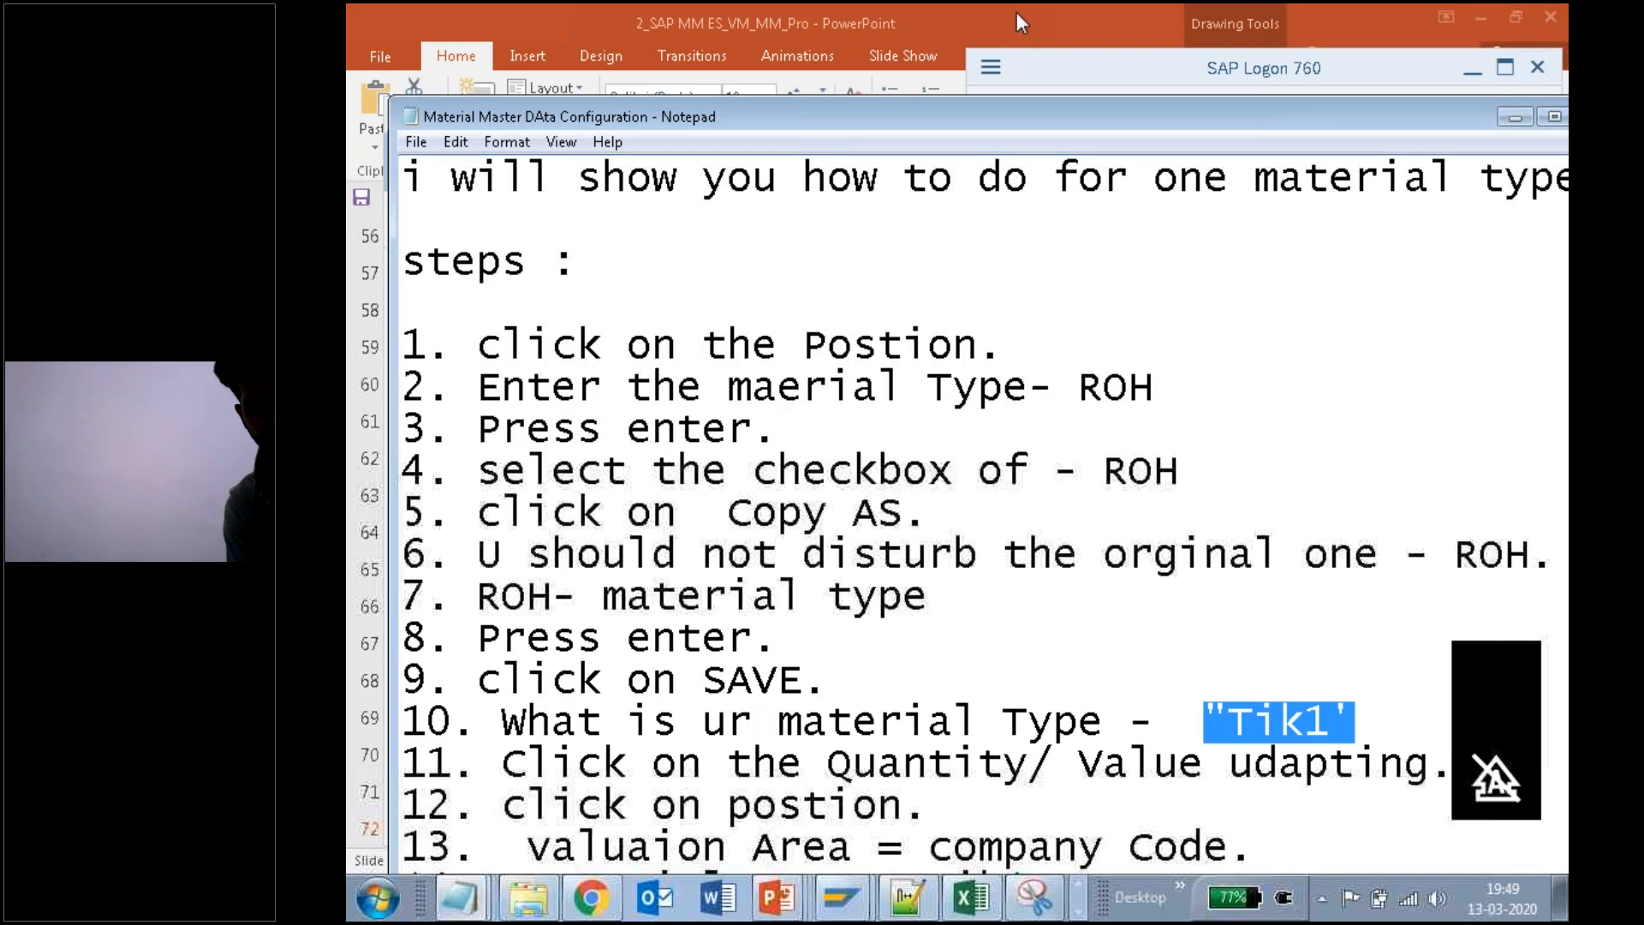
{"action": "mouse_move", "coordinate": [1368, 726]}
{"action": "left_mouse_down"}
{"action": "mouse_move", "coordinate": [1269, 701]}
{"action": "mouse_move", "coordinate": [1207, 736]}
{"action": "mouse_move", "coordinate": [1370, 727]}
{"action": "mouse_move", "coordinate": [1267, 673]}
{"action": "left_mouse_up"}
{"action": "mouse_move", "coordinate": [1270, 760]}
{"action": "left_mouse_down"}
{"action": "mouse_move", "coordinate": [1235, 710]}
{"action": "mouse_move", "coordinate": [1261, 752]}
{"action": "left_mouse_up"}
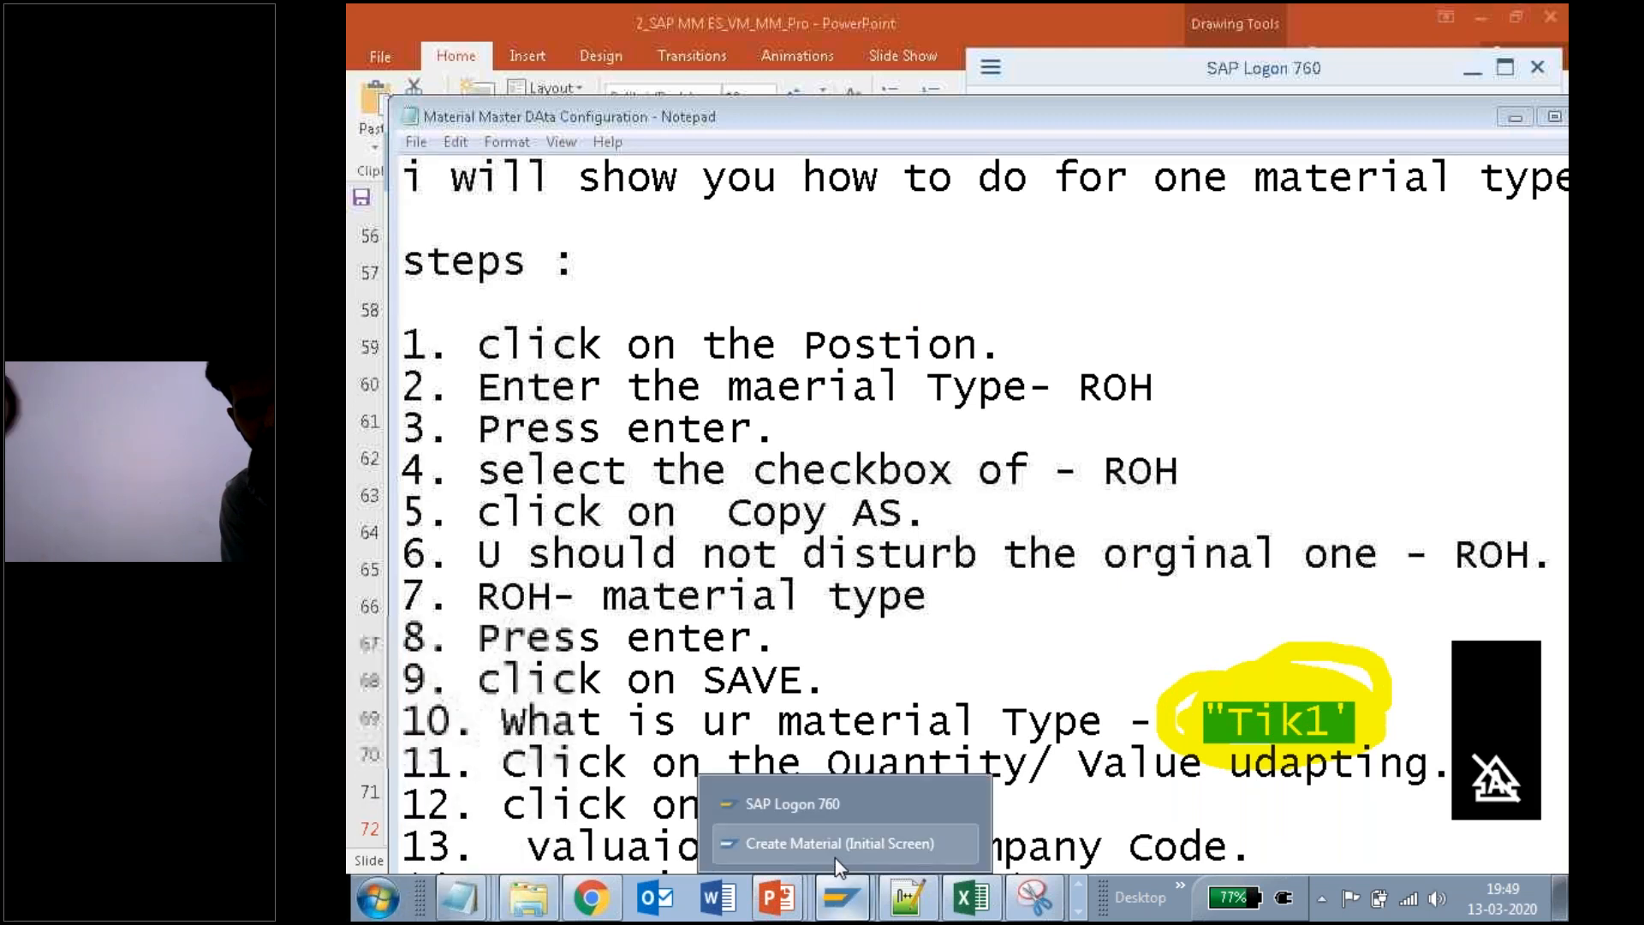
Step: Switch to SAP's Create Material (Initial Screen) and set the material type to TIK1 Tik1 - Raw Material
{"action": "left_click", "coordinate": [836, 859]}
{"action": "left_click", "coordinate": [678, 387]}
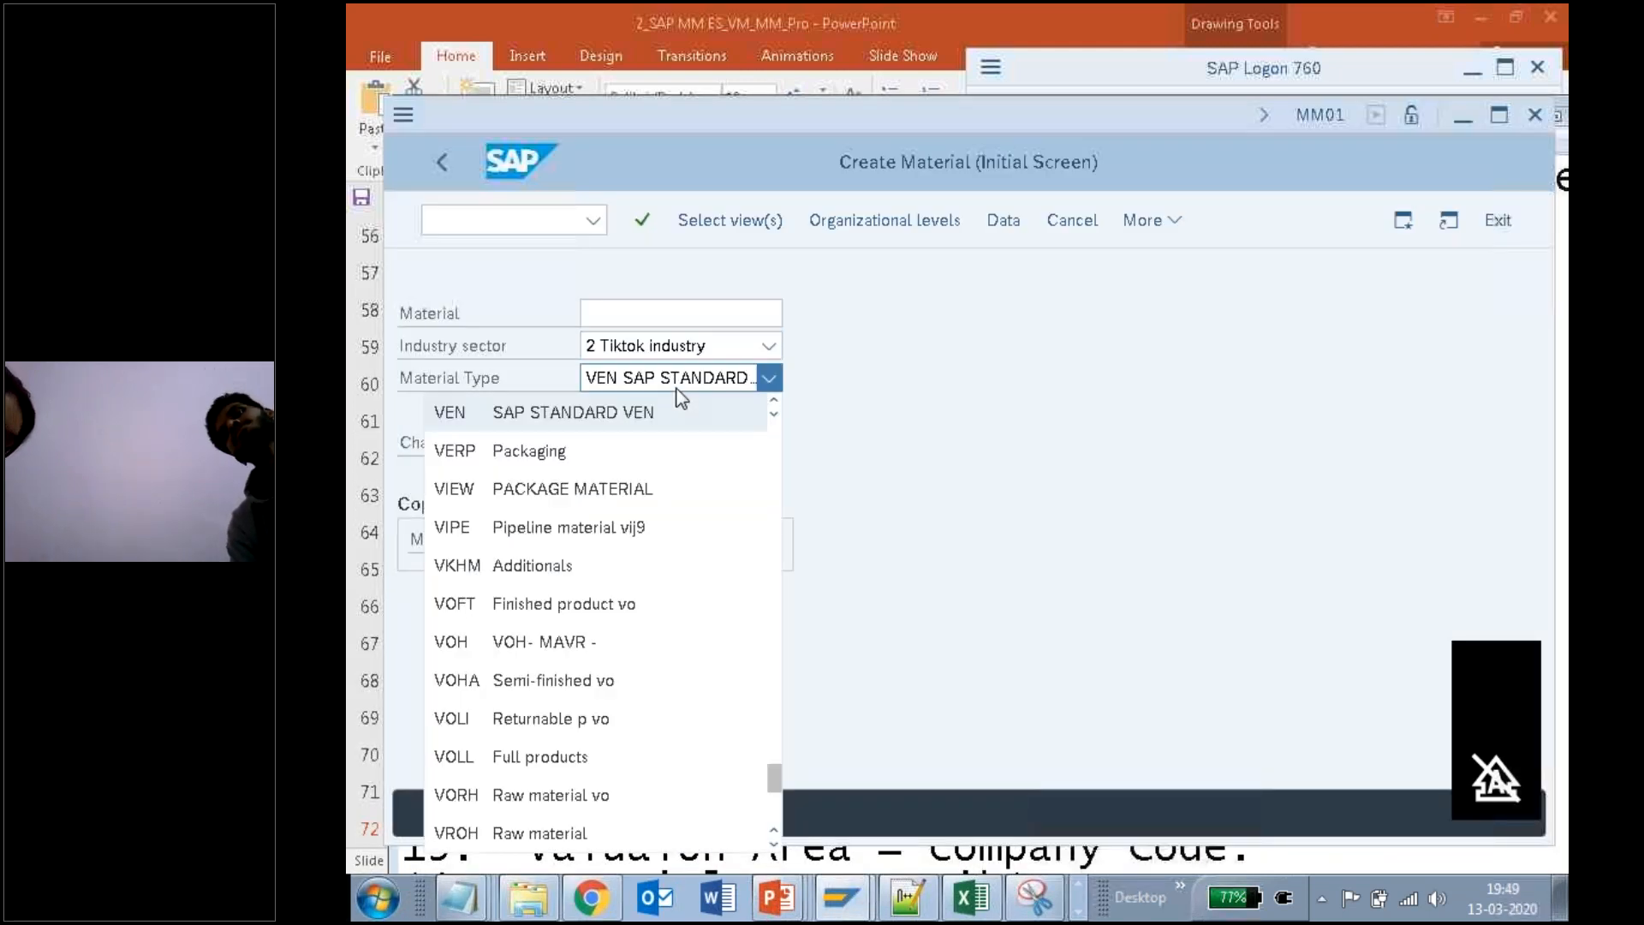
{"action": "type", "text": "ti"}
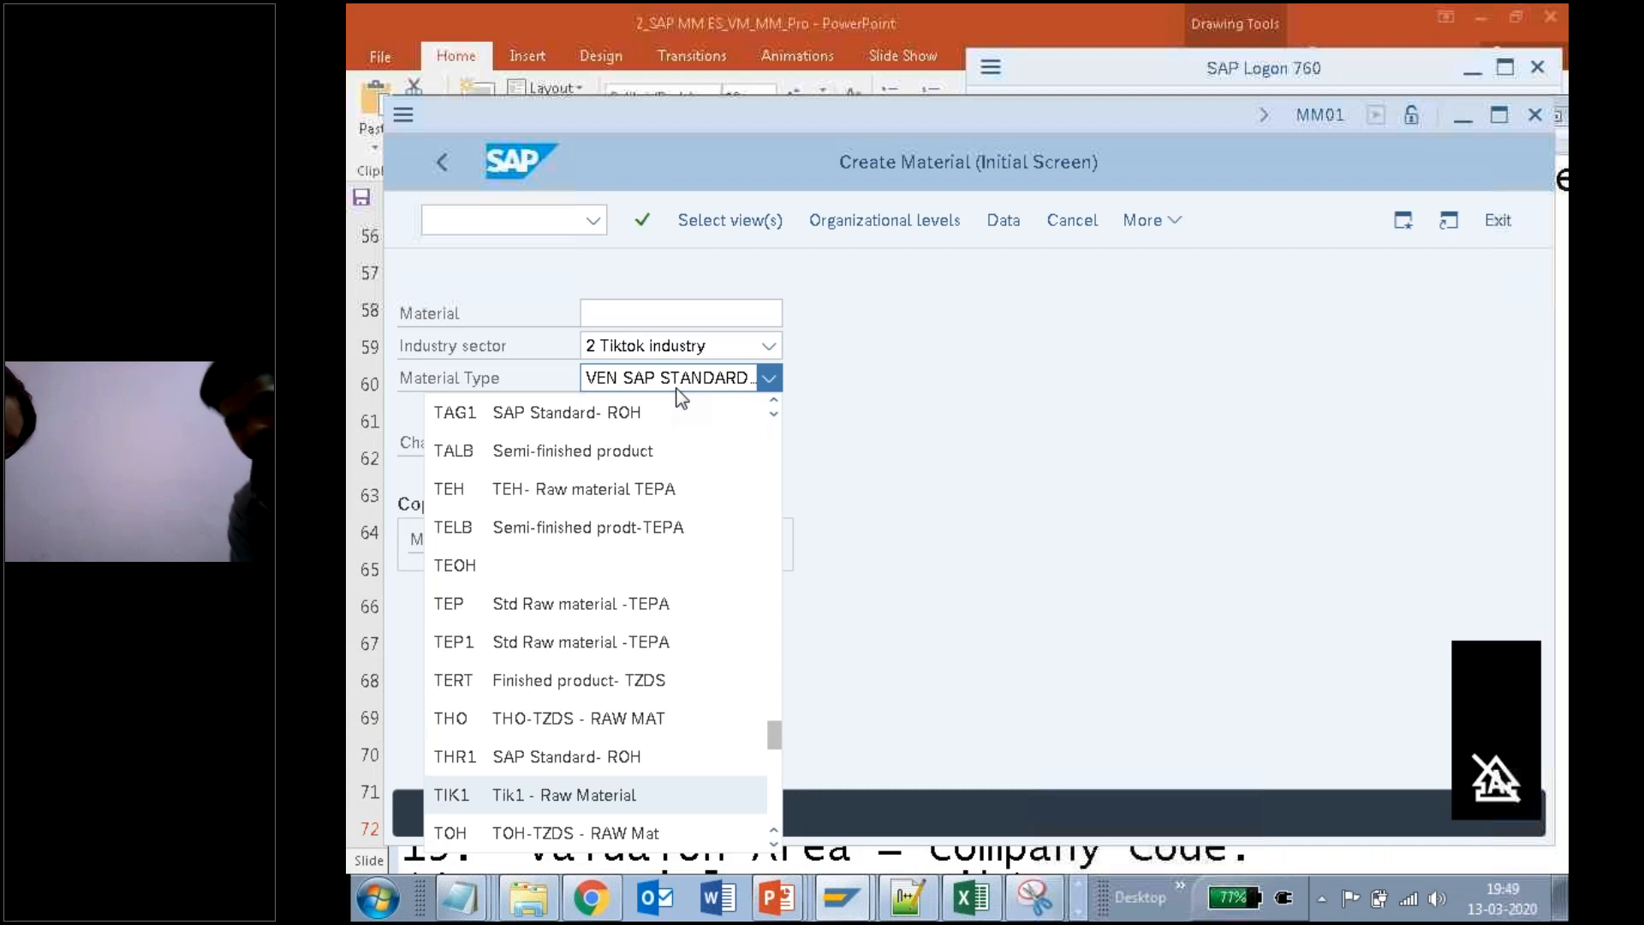
{"action": "left_click", "coordinate": [581, 797]}
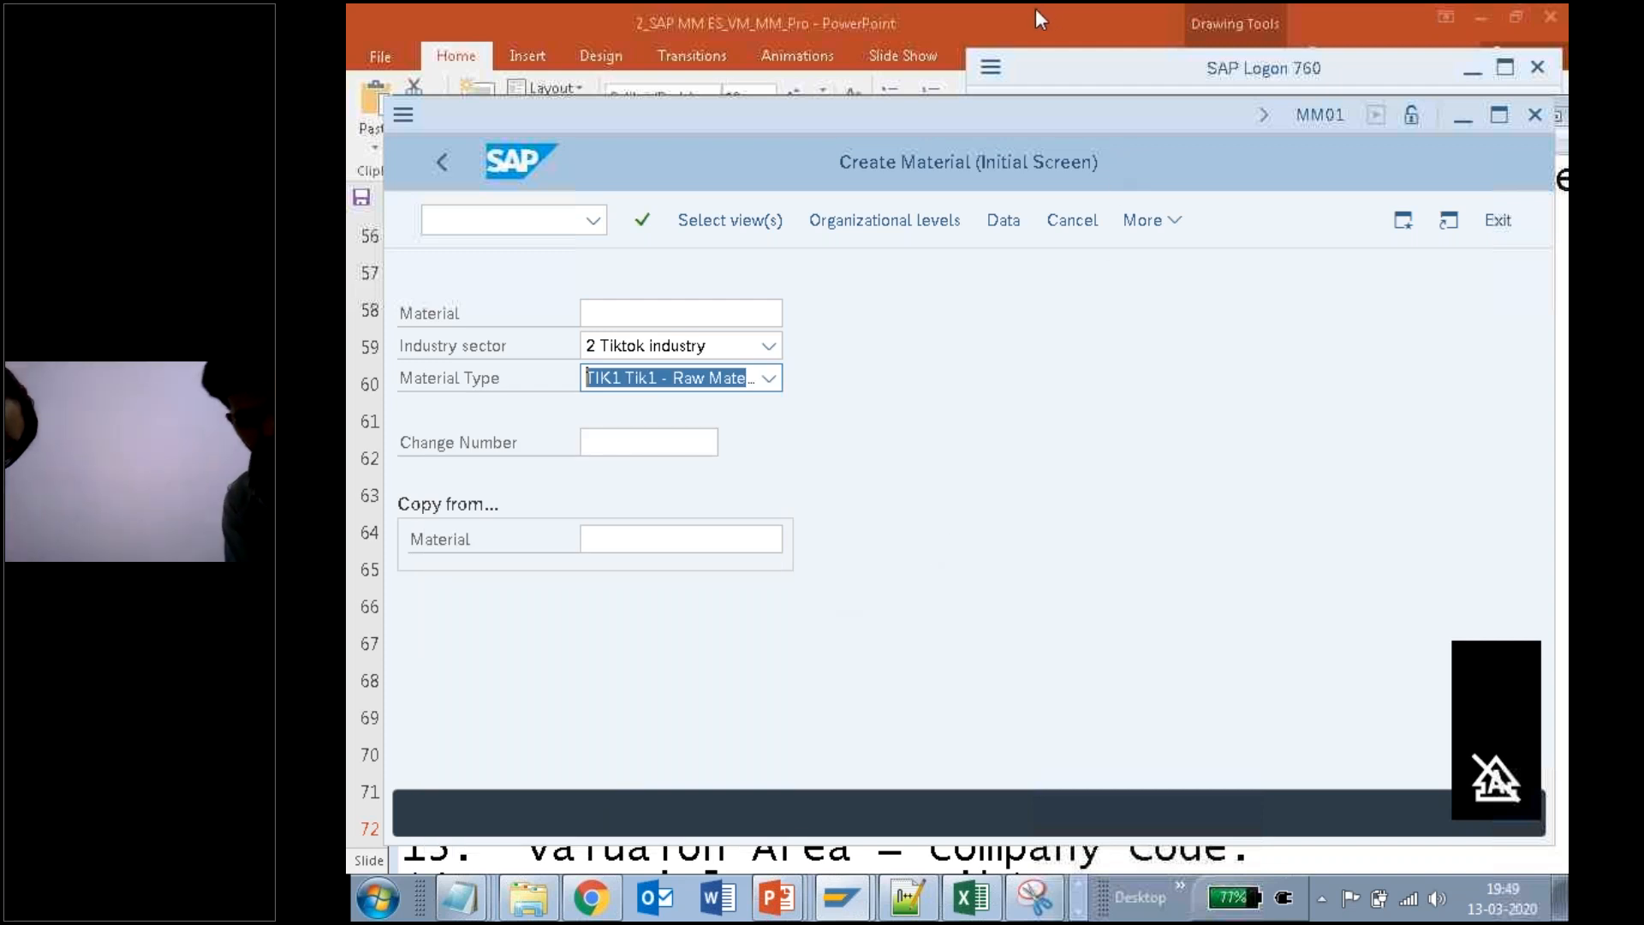
Step: Highlight the Industry sector row, the Material Type row and the Organizational levels command in yellow
{"action": "left_click_drag", "start_coordinate": [387, 353], "coordinate": [775, 348]}
{"action": "left_click_drag", "start_coordinate": [387, 381], "coordinate": [788, 361]}
{"action": "left_click_drag", "start_coordinate": [786, 215], "coordinate": [970, 220]}
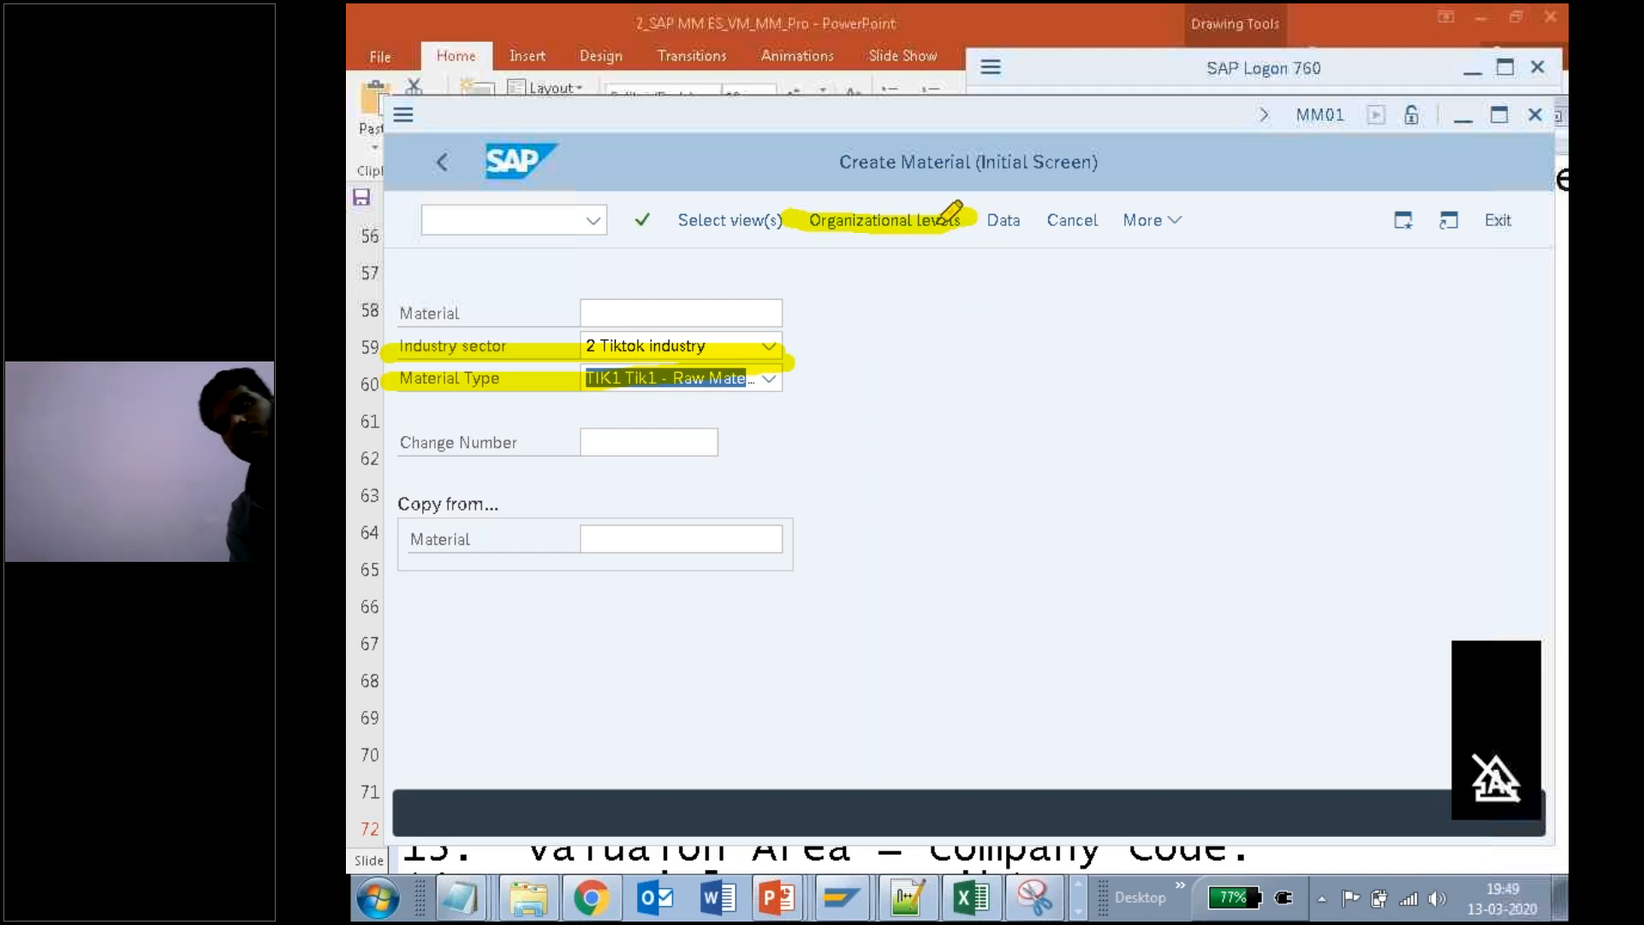
Step: Open the organizational levels, try plant tik1, replace it with aru1 and continue to the material's data
{"action": "left_click", "coordinate": [893, 230]}
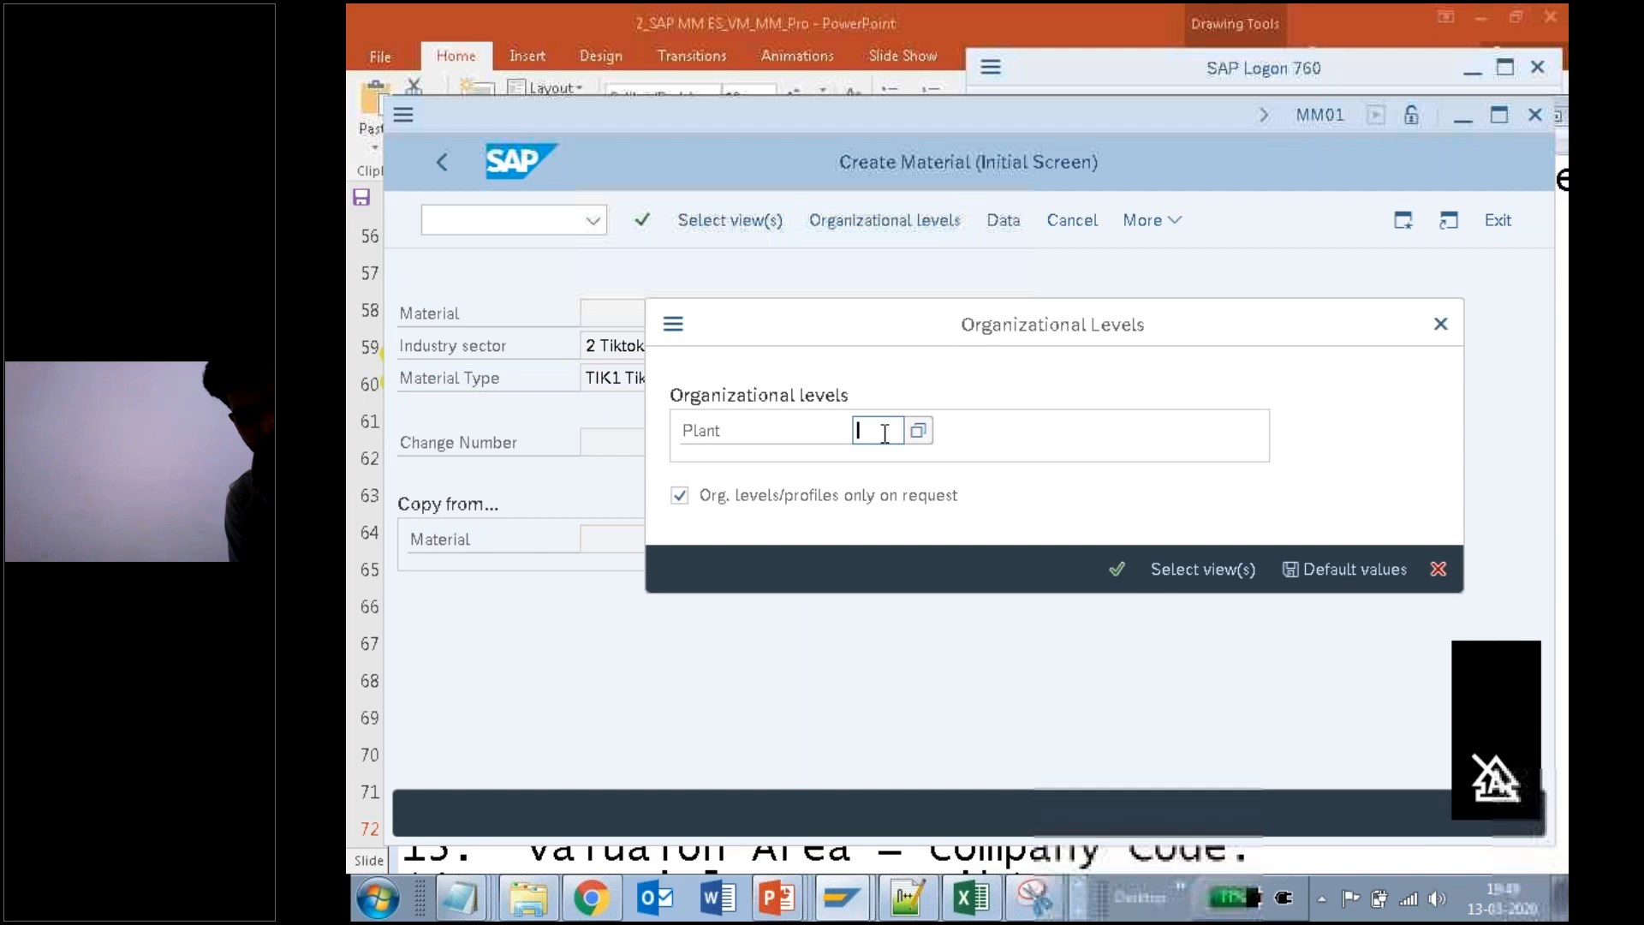
{"action": "type", "text": "tik1"}
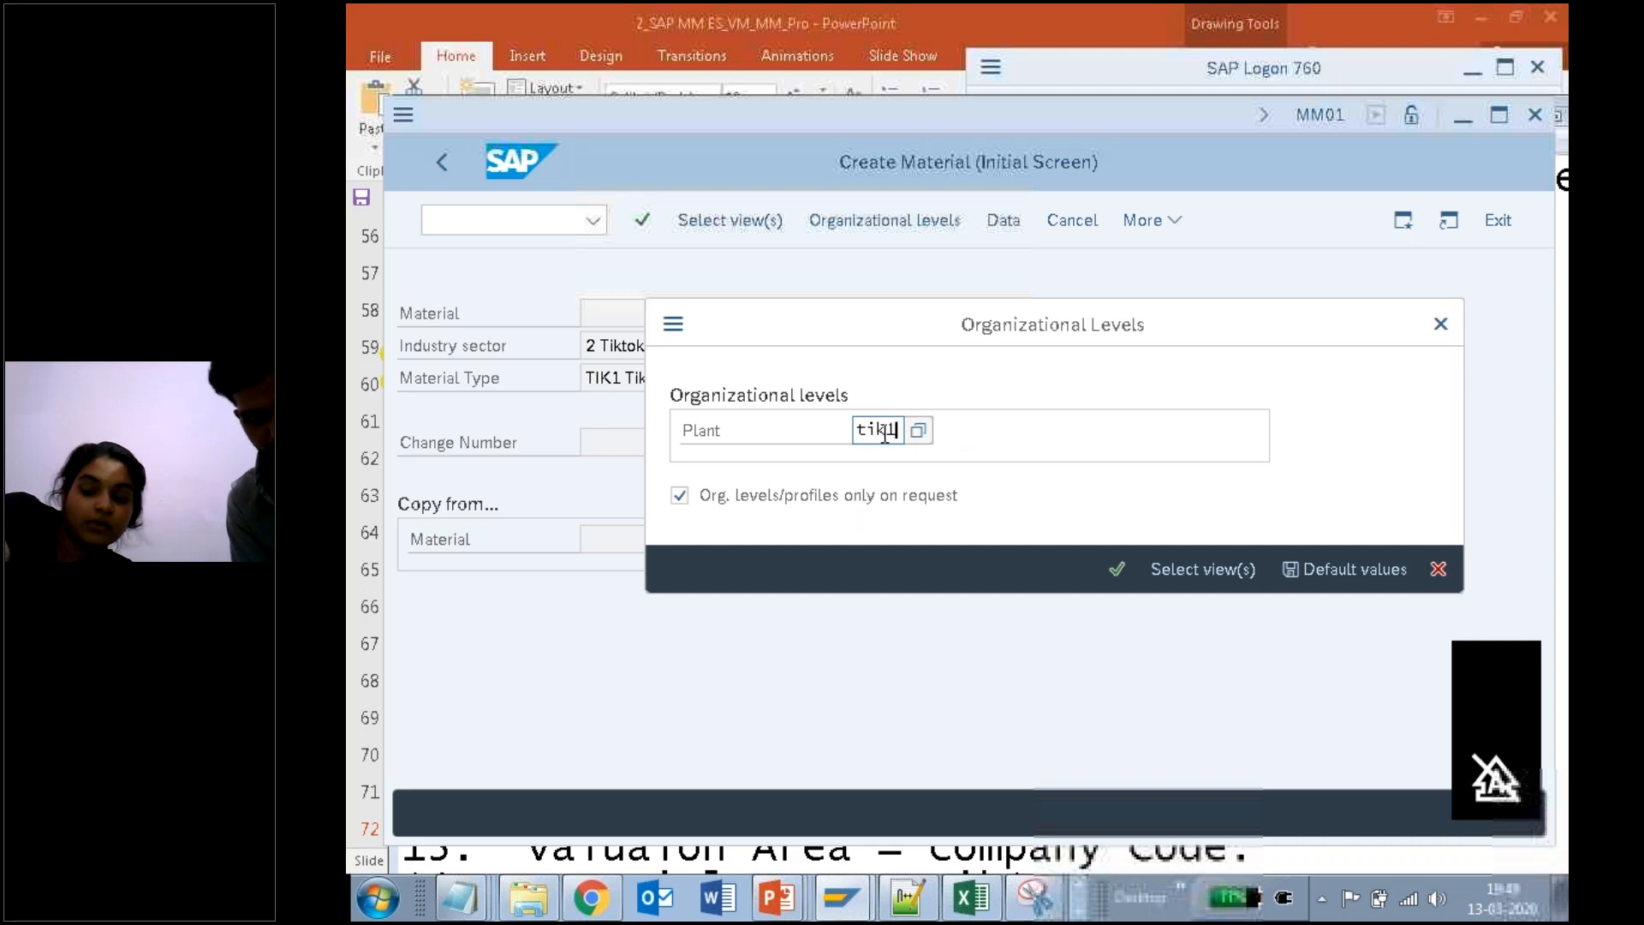
{"action": "left_click", "coordinate": [1115, 569]}
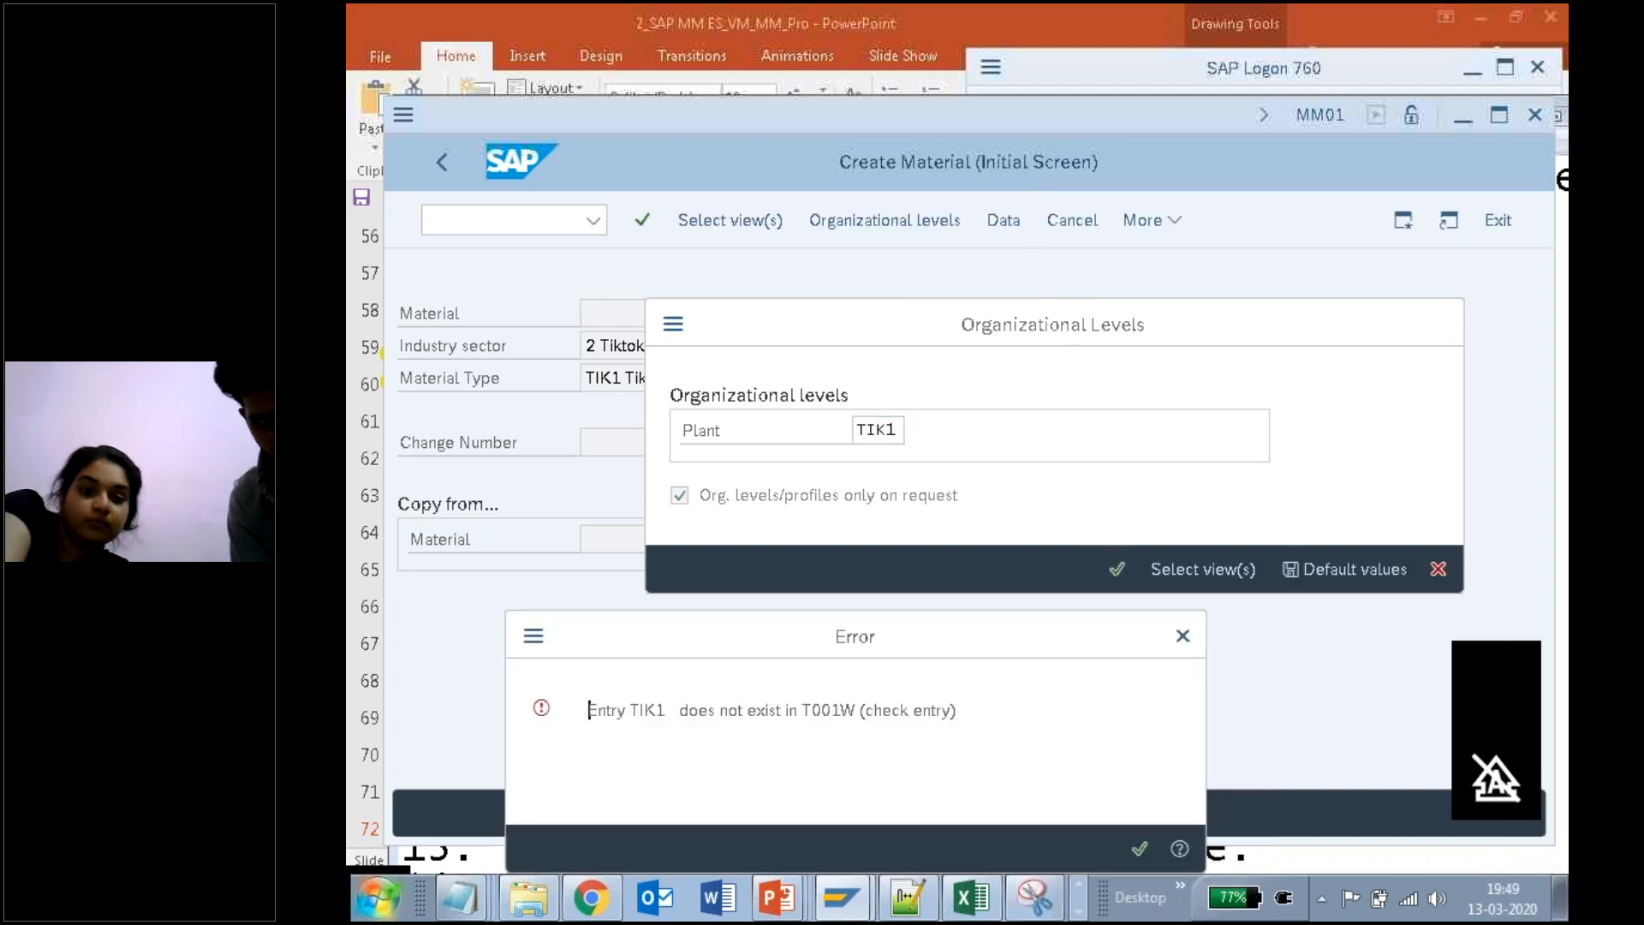
{"action": "left_click", "coordinate": [1182, 637]}
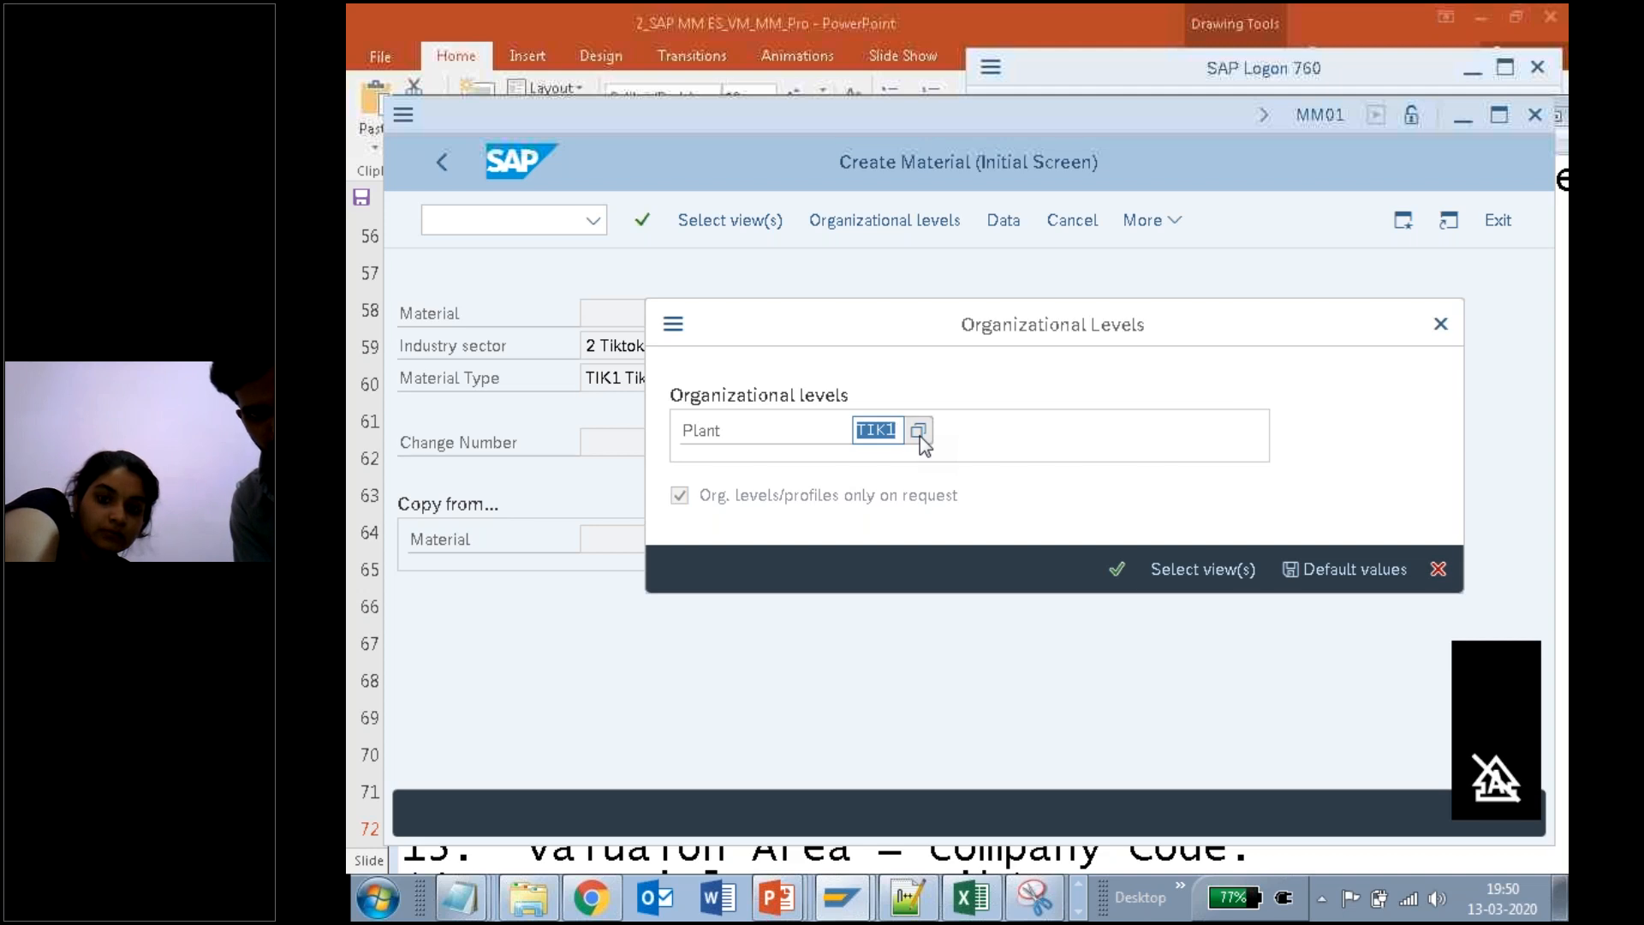
{"action": "type", "text": "aru1"}
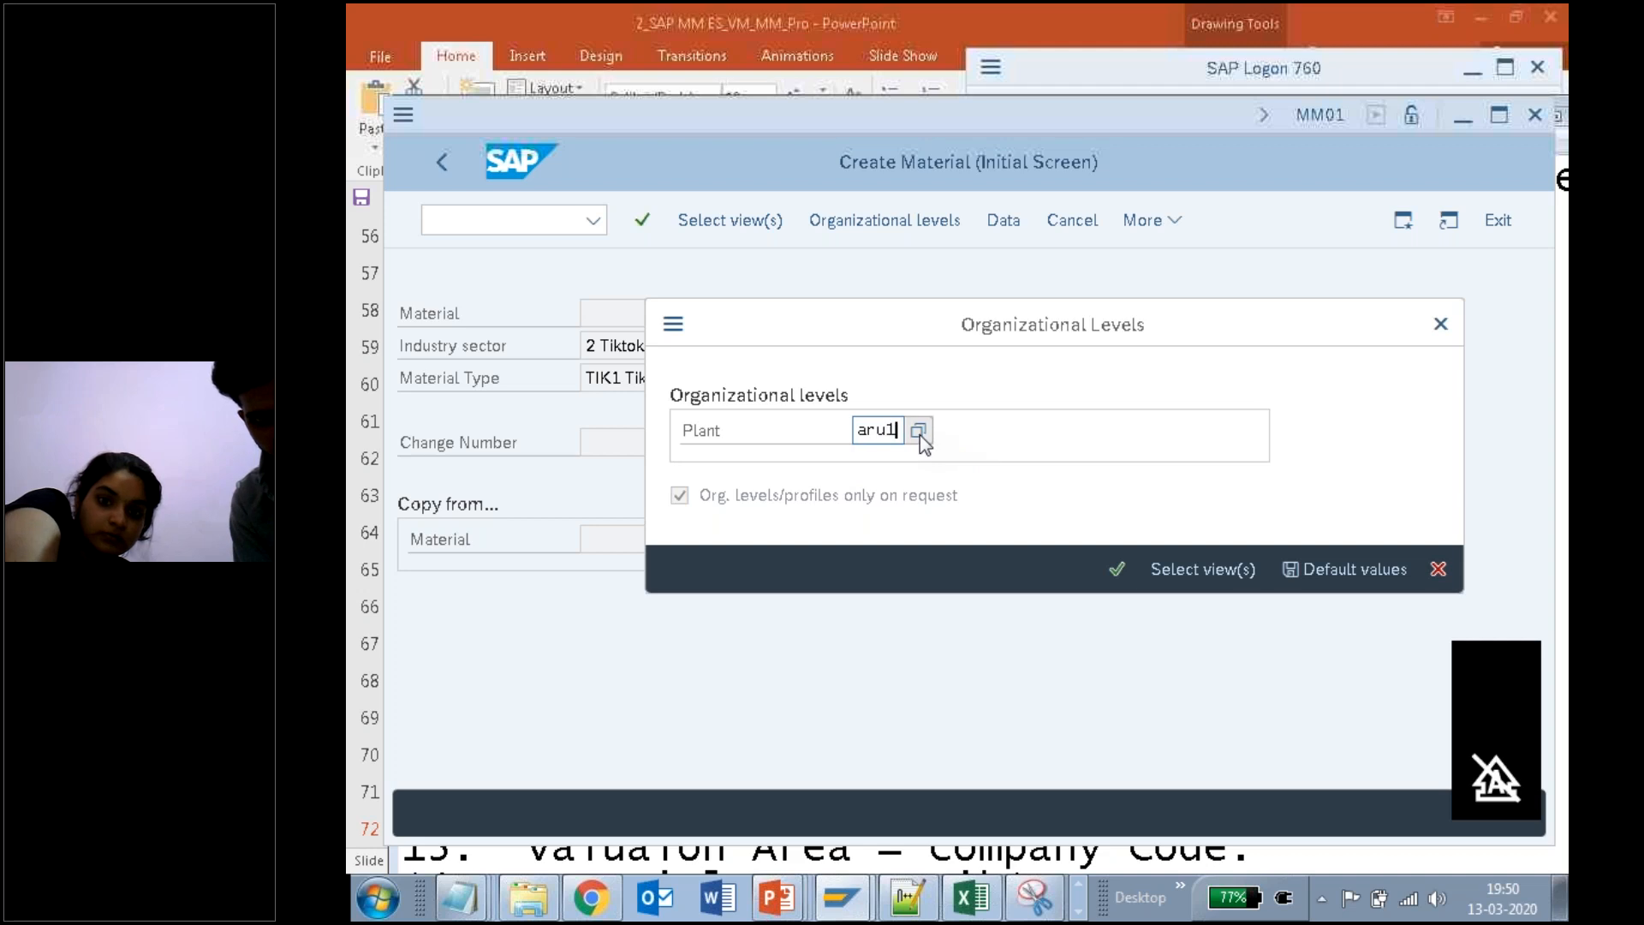
{"action": "left_click", "coordinate": [1116, 570]}
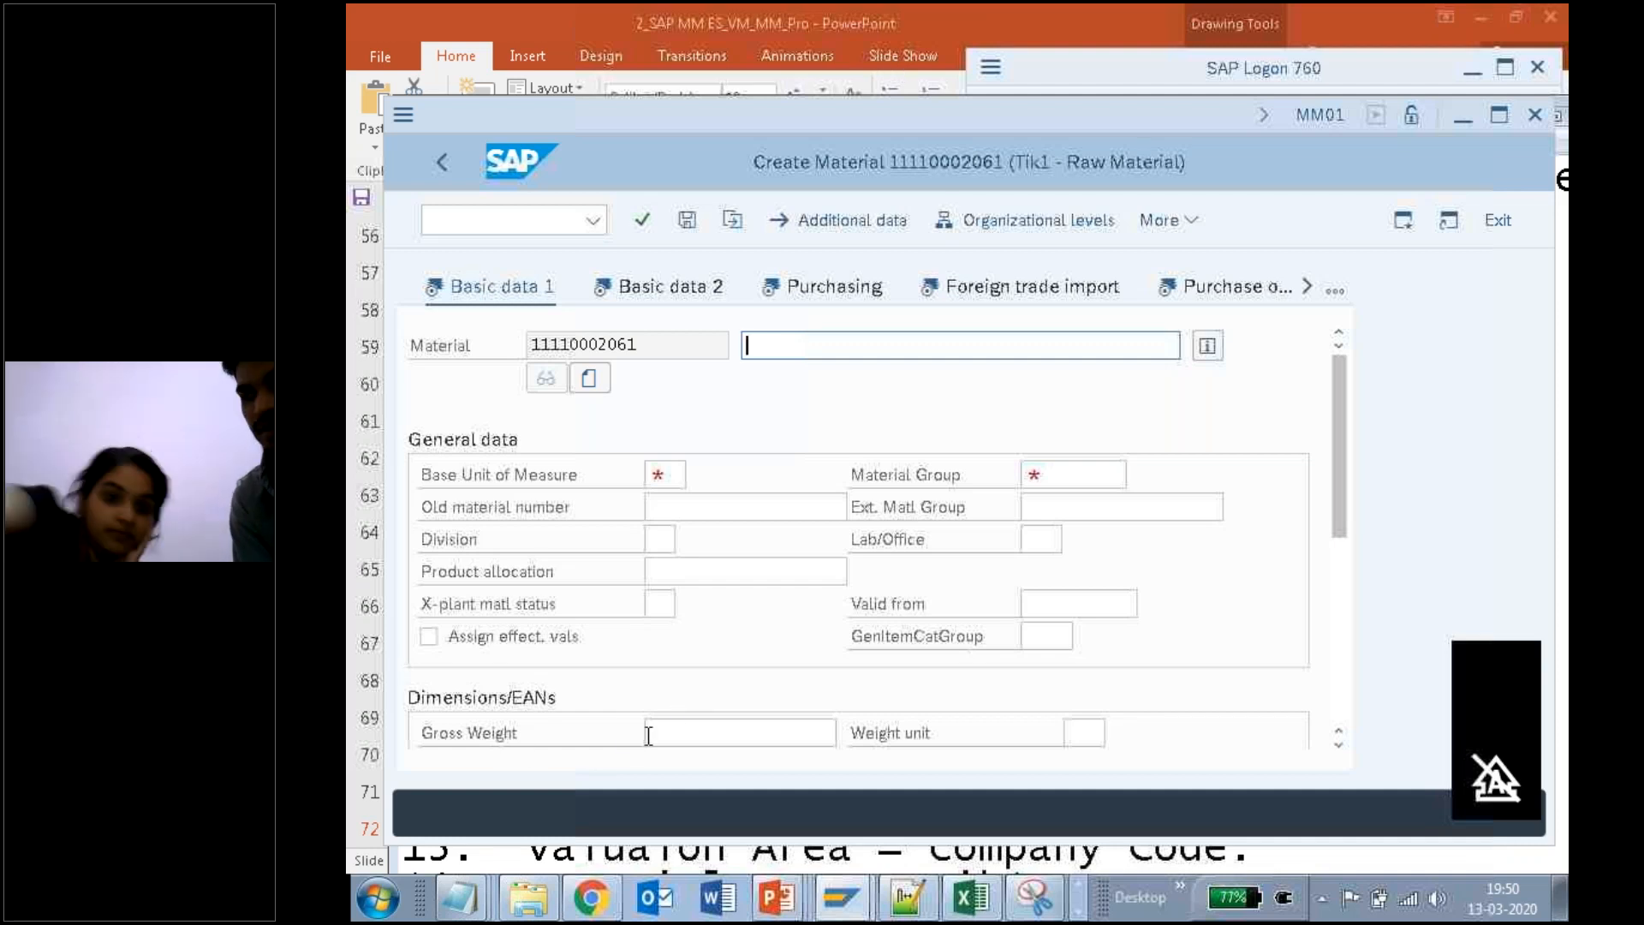
Step: Switch to the Material Master DAta Configuration notes and add the line "palnt - Aru1" below "MM01- creation of Material"
{"action": "left_click", "coordinate": [454, 894]}
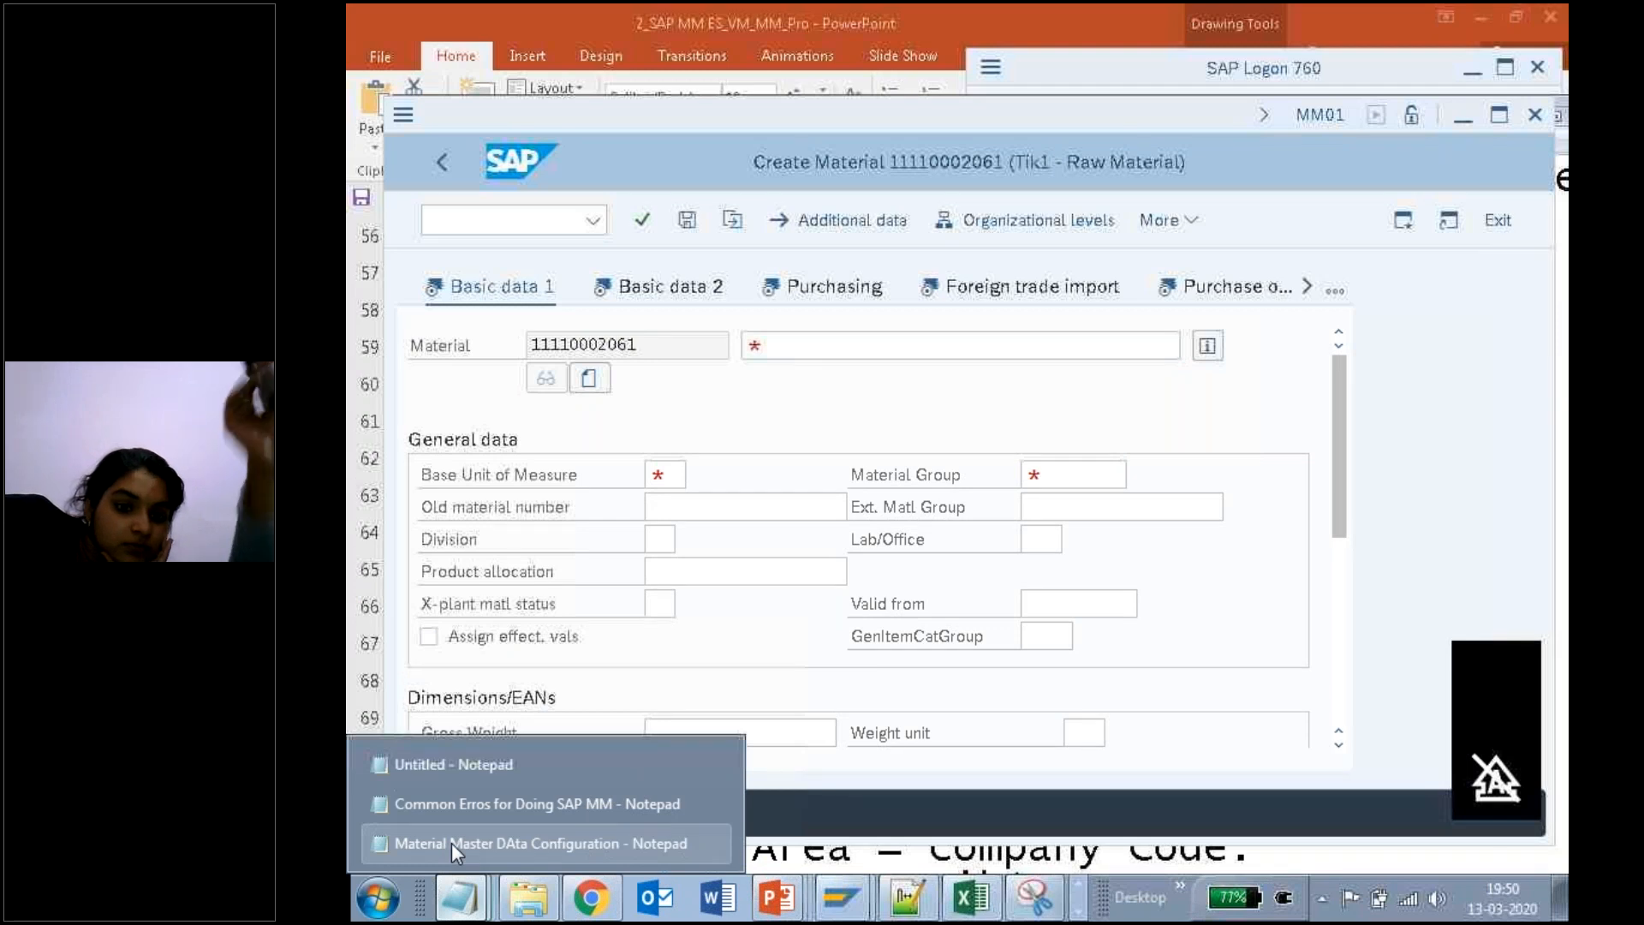
{"action": "left_click", "coordinate": [450, 843]}
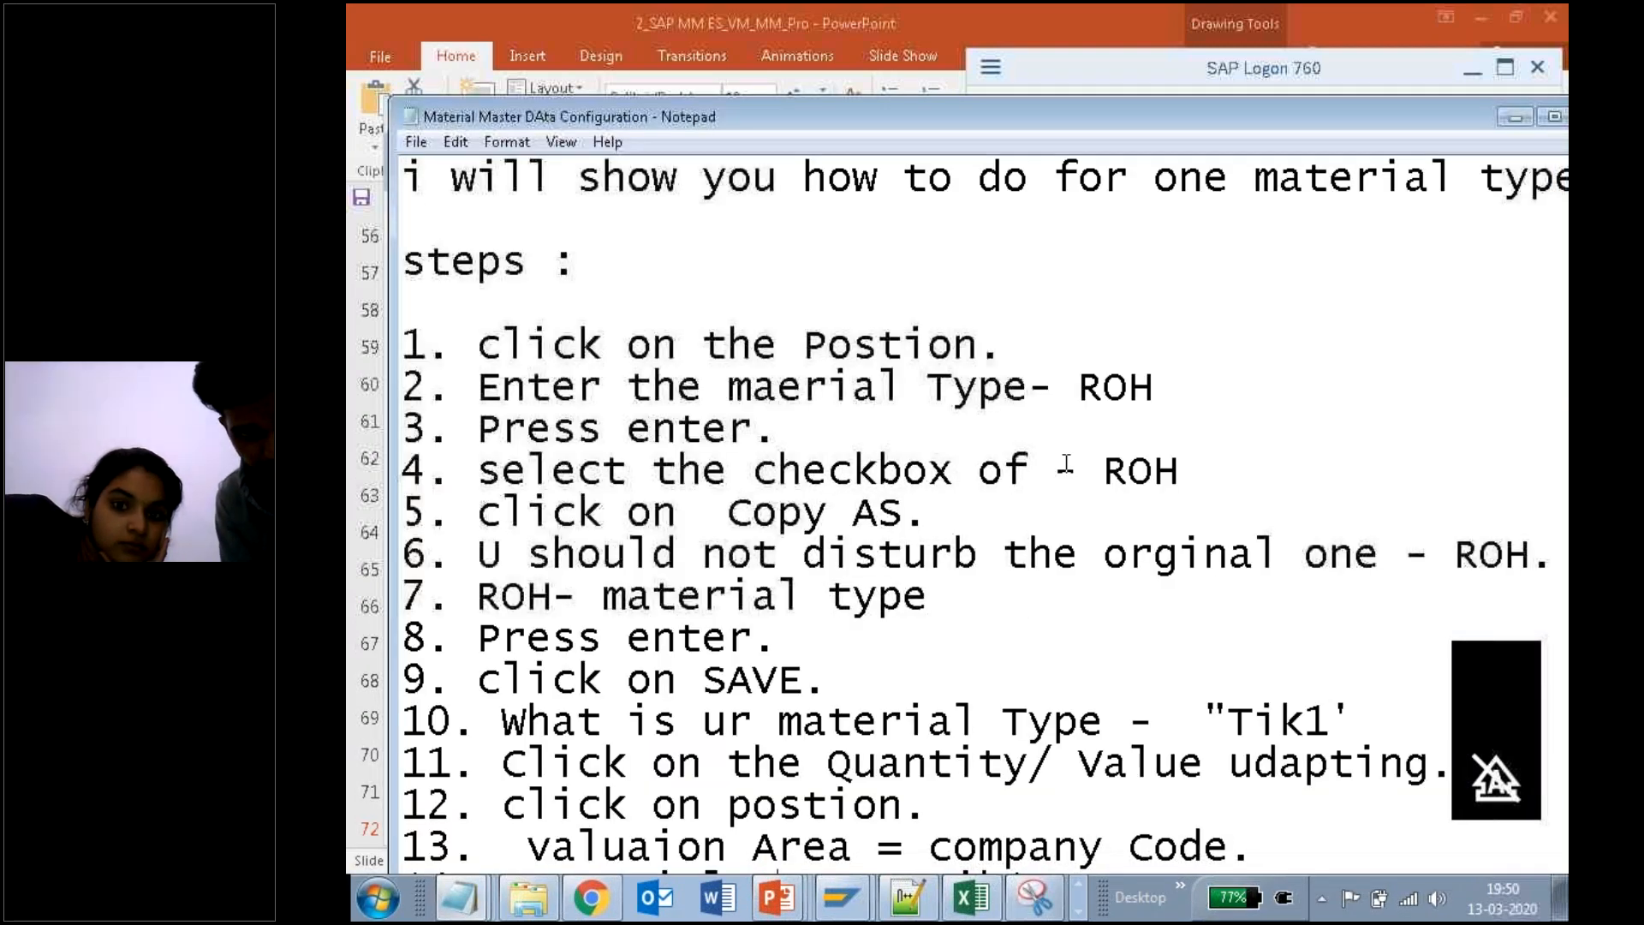
{"action": "scroll", "coordinate": [1066, 463], "scroll_direction": "down", "scroll_amount": 11}
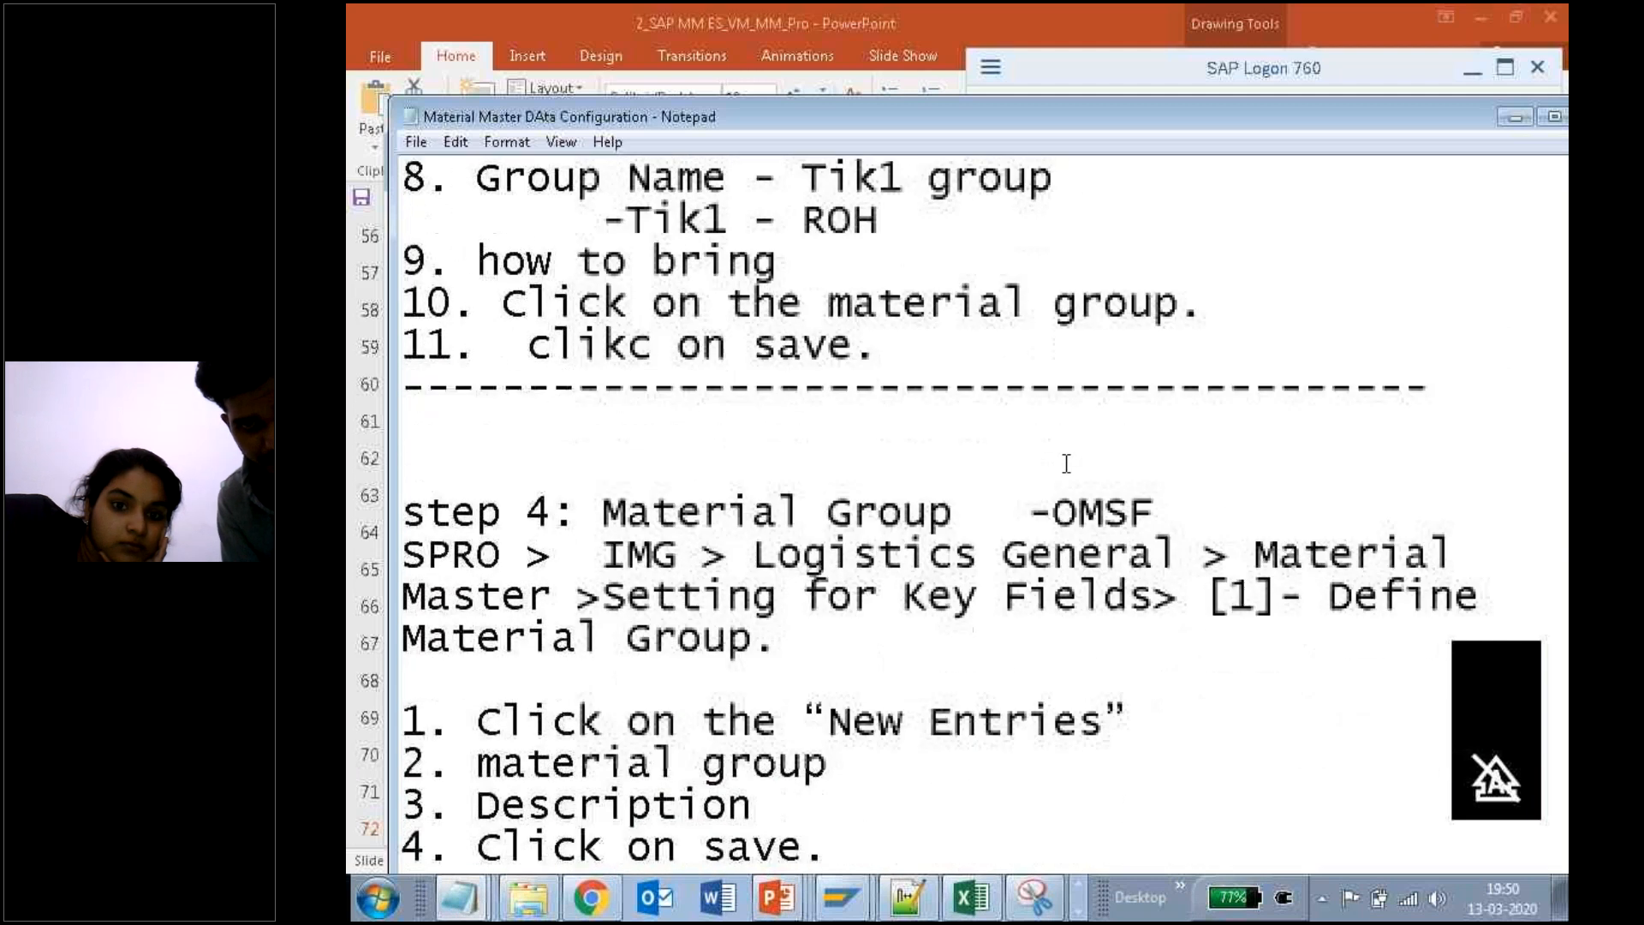
{"action": "scroll", "coordinate": [1066, 463], "scroll_direction": "down", "scroll_amount": 6}
{"action": "scroll", "coordinate": [1066, 463], "scroll_direction": "up", "scroll_amount": 1}
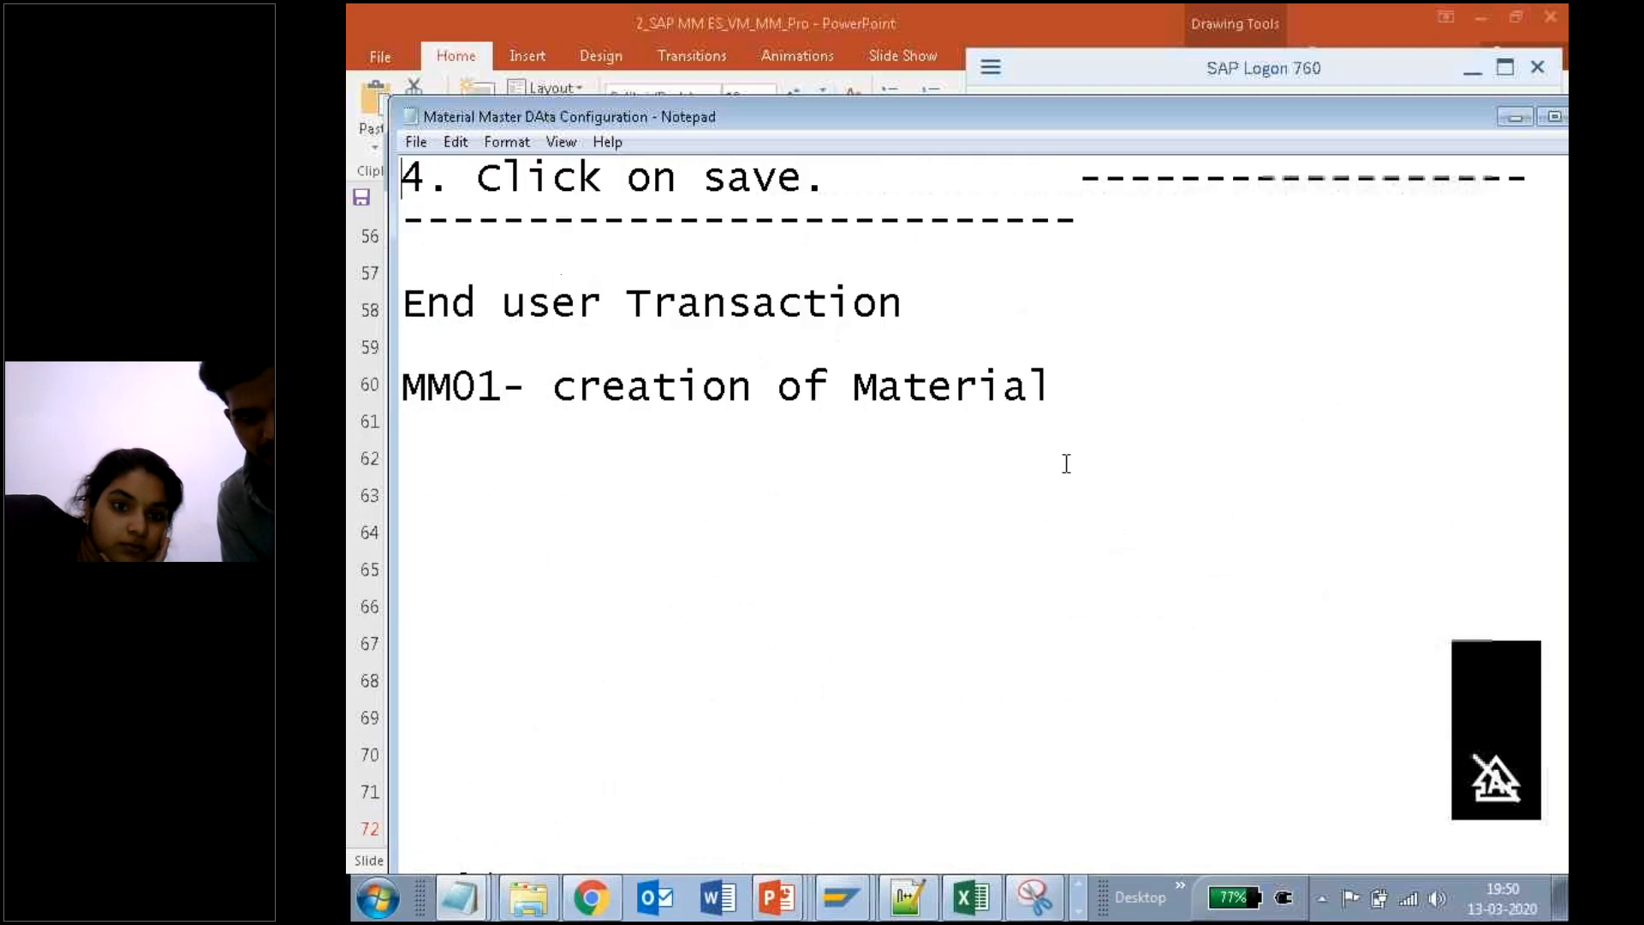
{"action": "left_click", "coordinate": [1066, 463]}
{"action": "type", "text": "palnt - Aru1"}
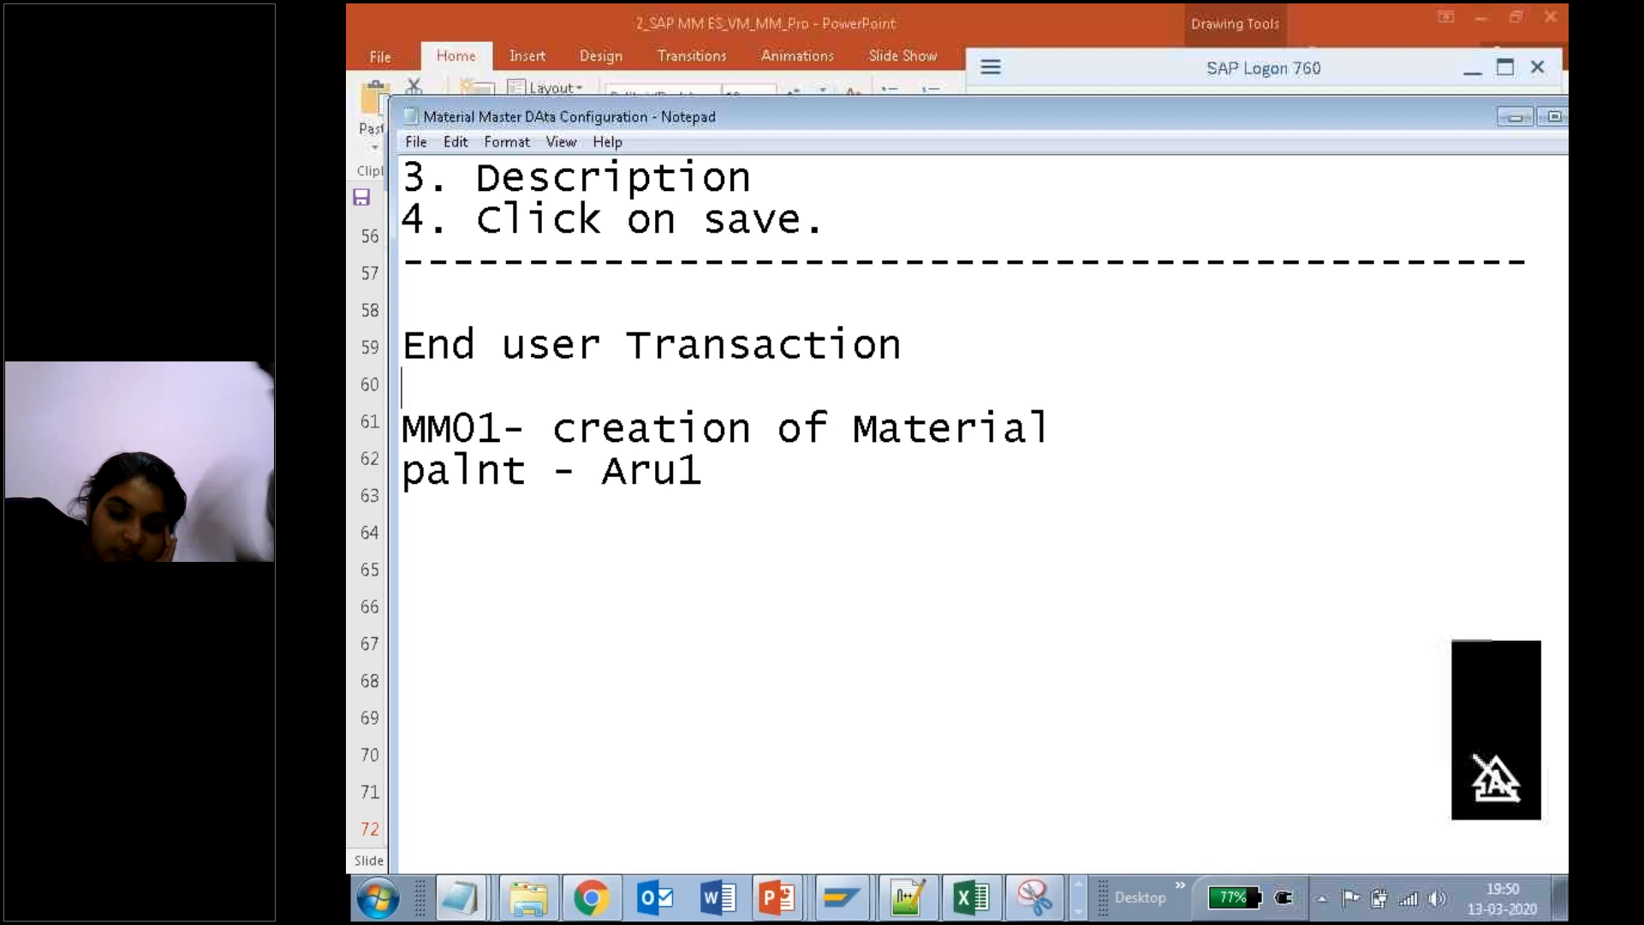
Step: Select the From number in line 4 of the number range notes and place the notes window beside SAP's material number for comparison
{"action": "key", "text": "Up"}
{"action": "key", "text": "Up"}
{"action": "key", "text": "Up"}
{"action": "key", "text": "Up"}
{"action": "key", "text": "Up"}
{"action": "key", "text": "Up"}
{"action": "key", "text": "Up"}
{"action": "key", "text": "Up"}
{"action": "key", "text": "Up"}
{"action": "key", "text": "Up"}
{"action": "key", "text": "Up"}
{"action": "key", "text": "Up"}
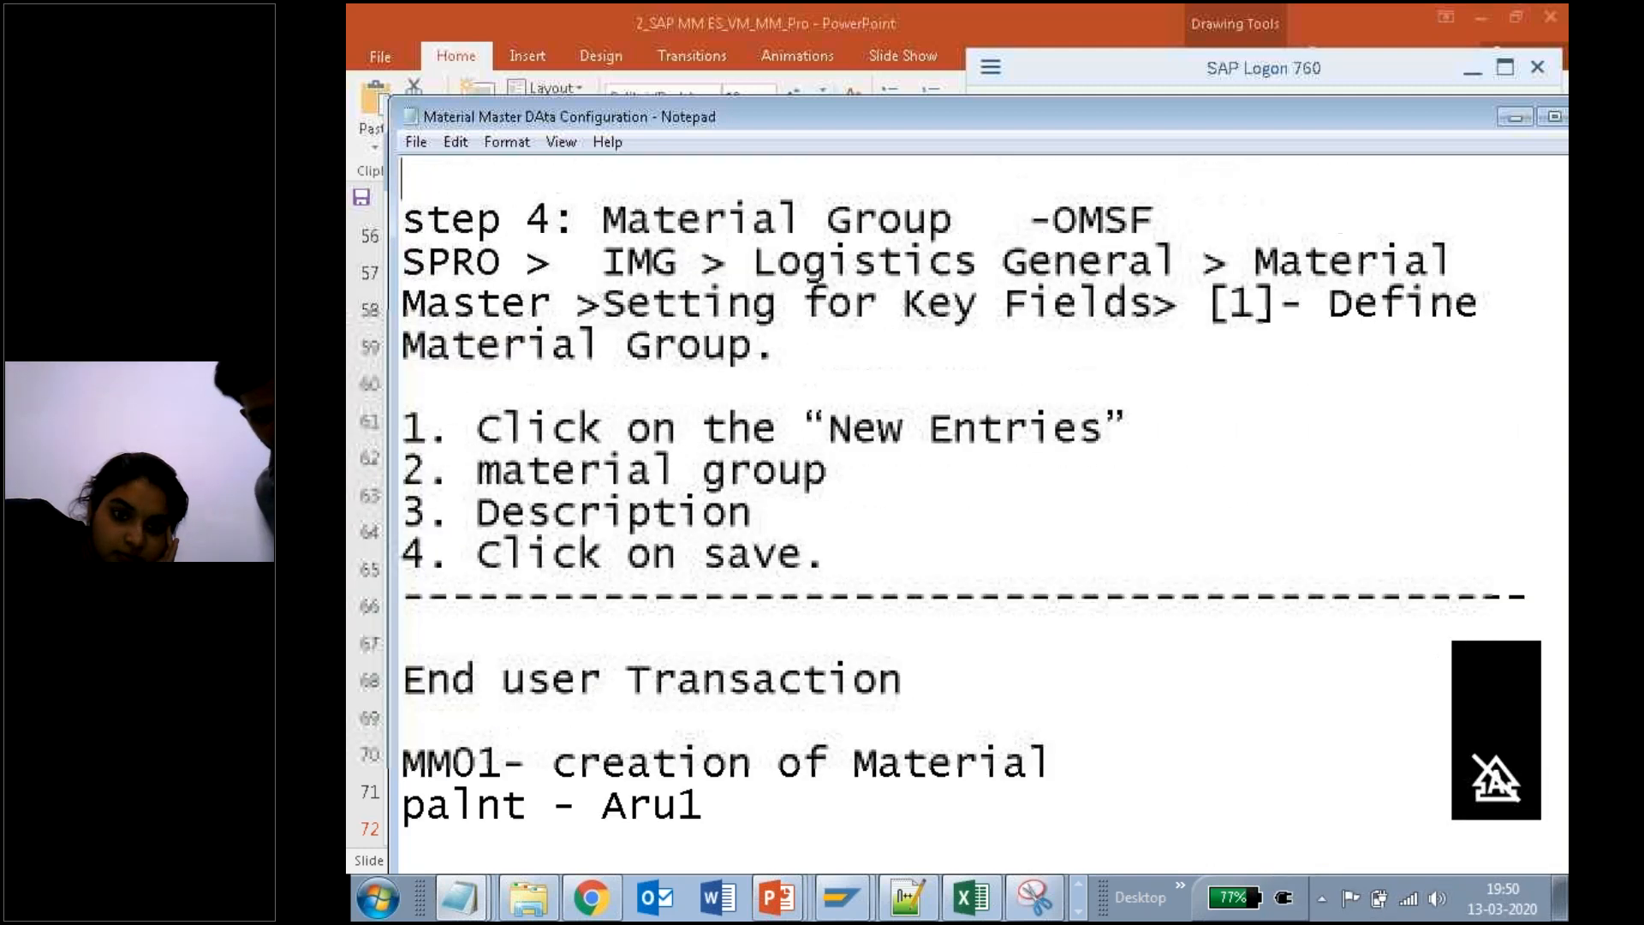
{"action": "key", "text": "Up"}
{"action": "key", "text": "Up"}
{"action": "key", "text": "Up"}
{"action": "key", "text": "Up"}
{"action": "key", "text": "Up"}
{"action": "key", "text": "Up"}
{"action": "key", "text": "Up"}
{"action": "key", "text": "Up"}
{"action": "key", "text": "Up"}
{"action": "key", "text": "Up"}
{"action": "key", "text": "Up"}
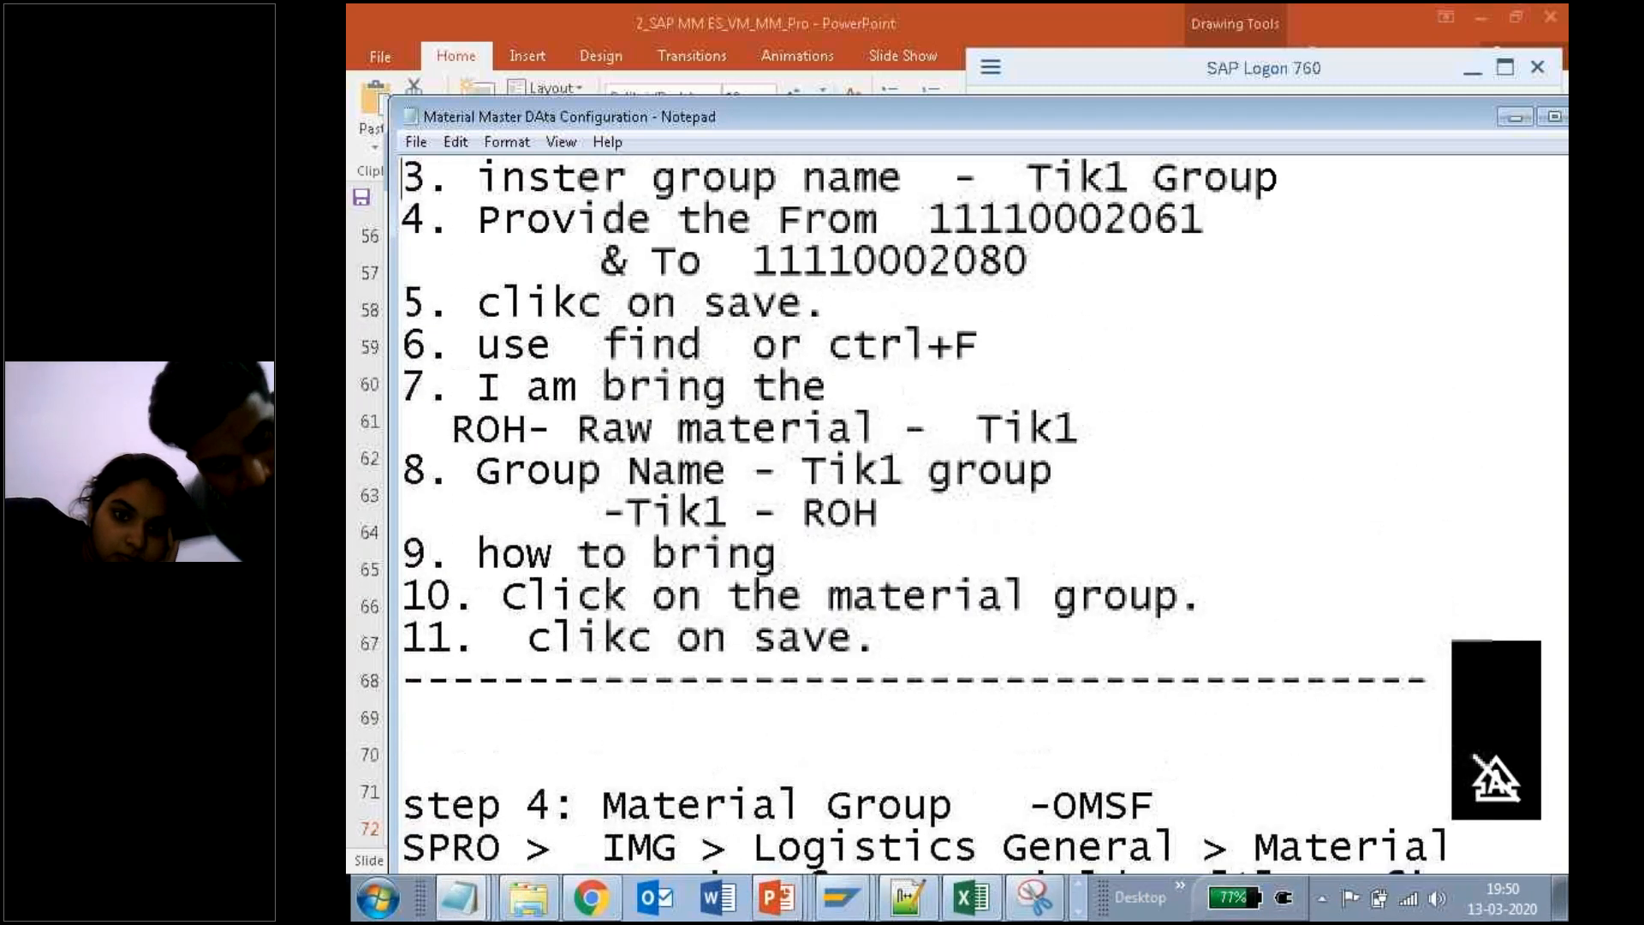
{"action": "left_click_drag", "start_coordinate": [928, 262], "coordinate": [1272, 262]}
{"action": "left_click_drag", "start_coordinate": [1062, 116], "coordinate": [1000, 389]}
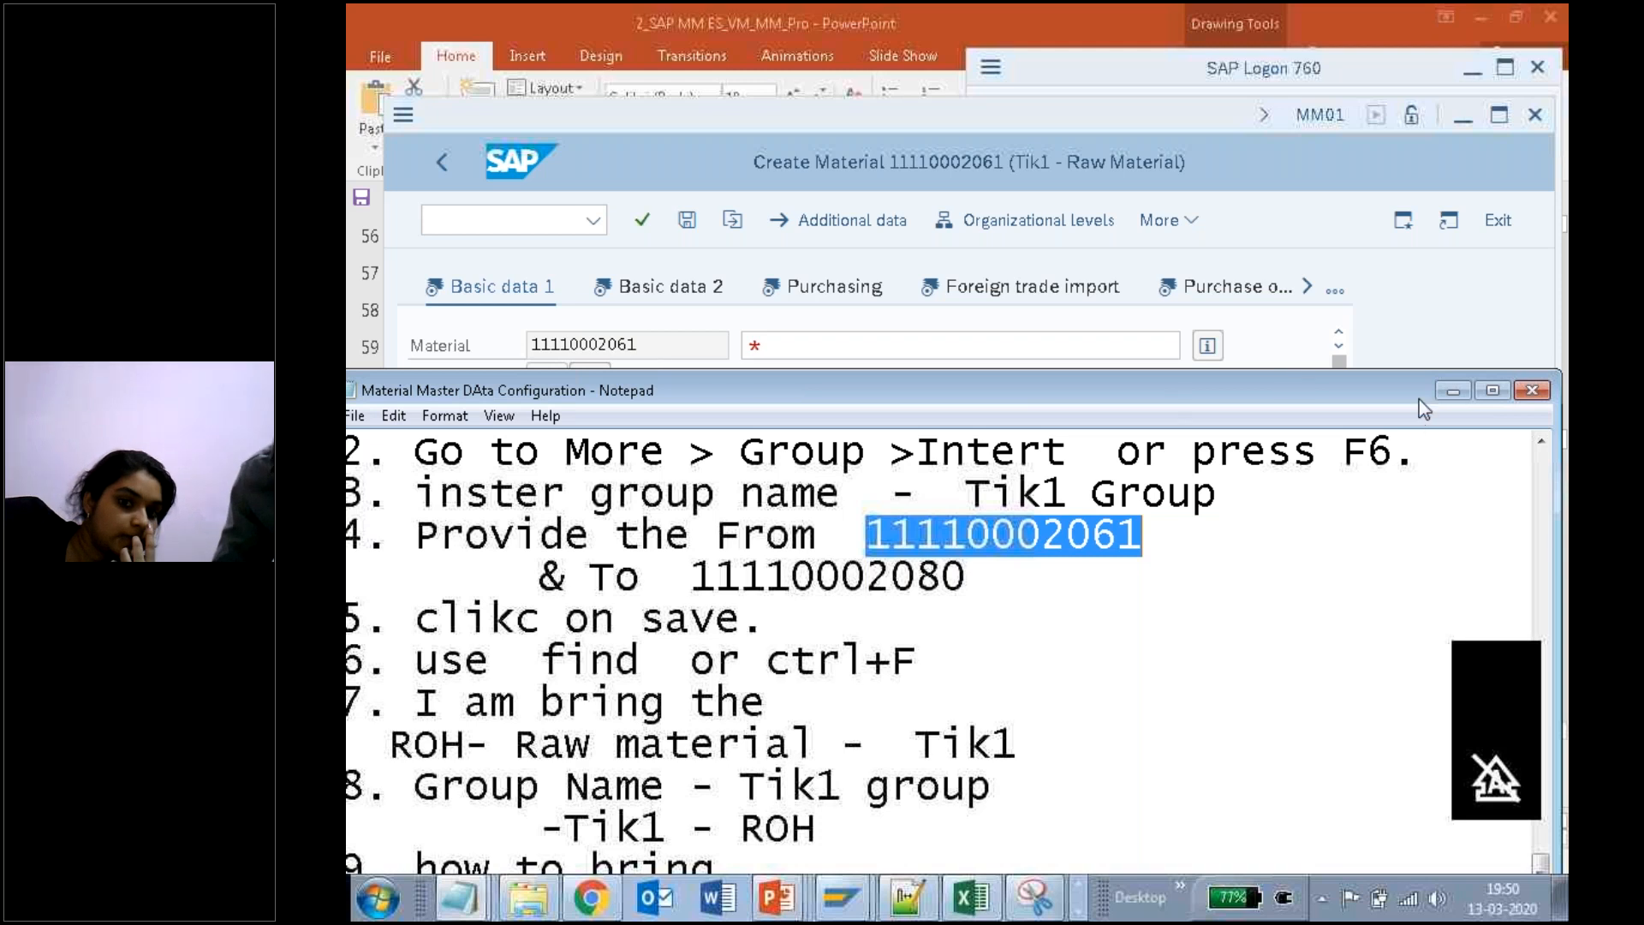
Step: Switch back to SAP's Create Material screen and set the material description to "Plastic - RAW MAT - Aru1 - Tik1"
{"action": "left_click", "coordinate": [1453, 391]}
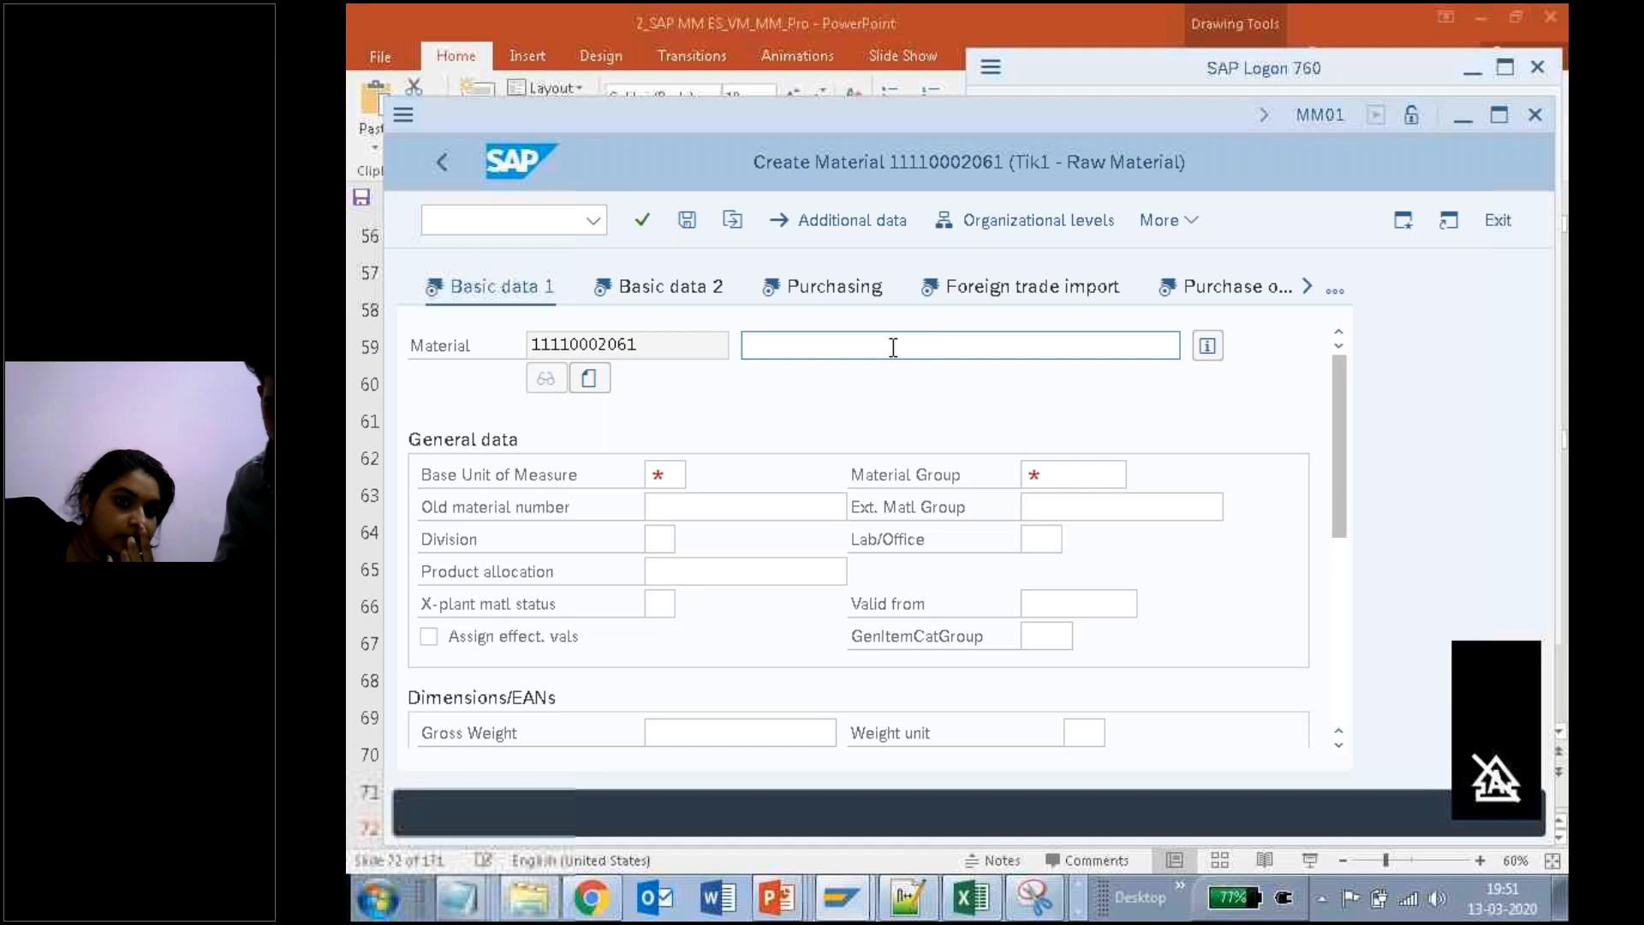
{"action": "type", "text": "Plast"}
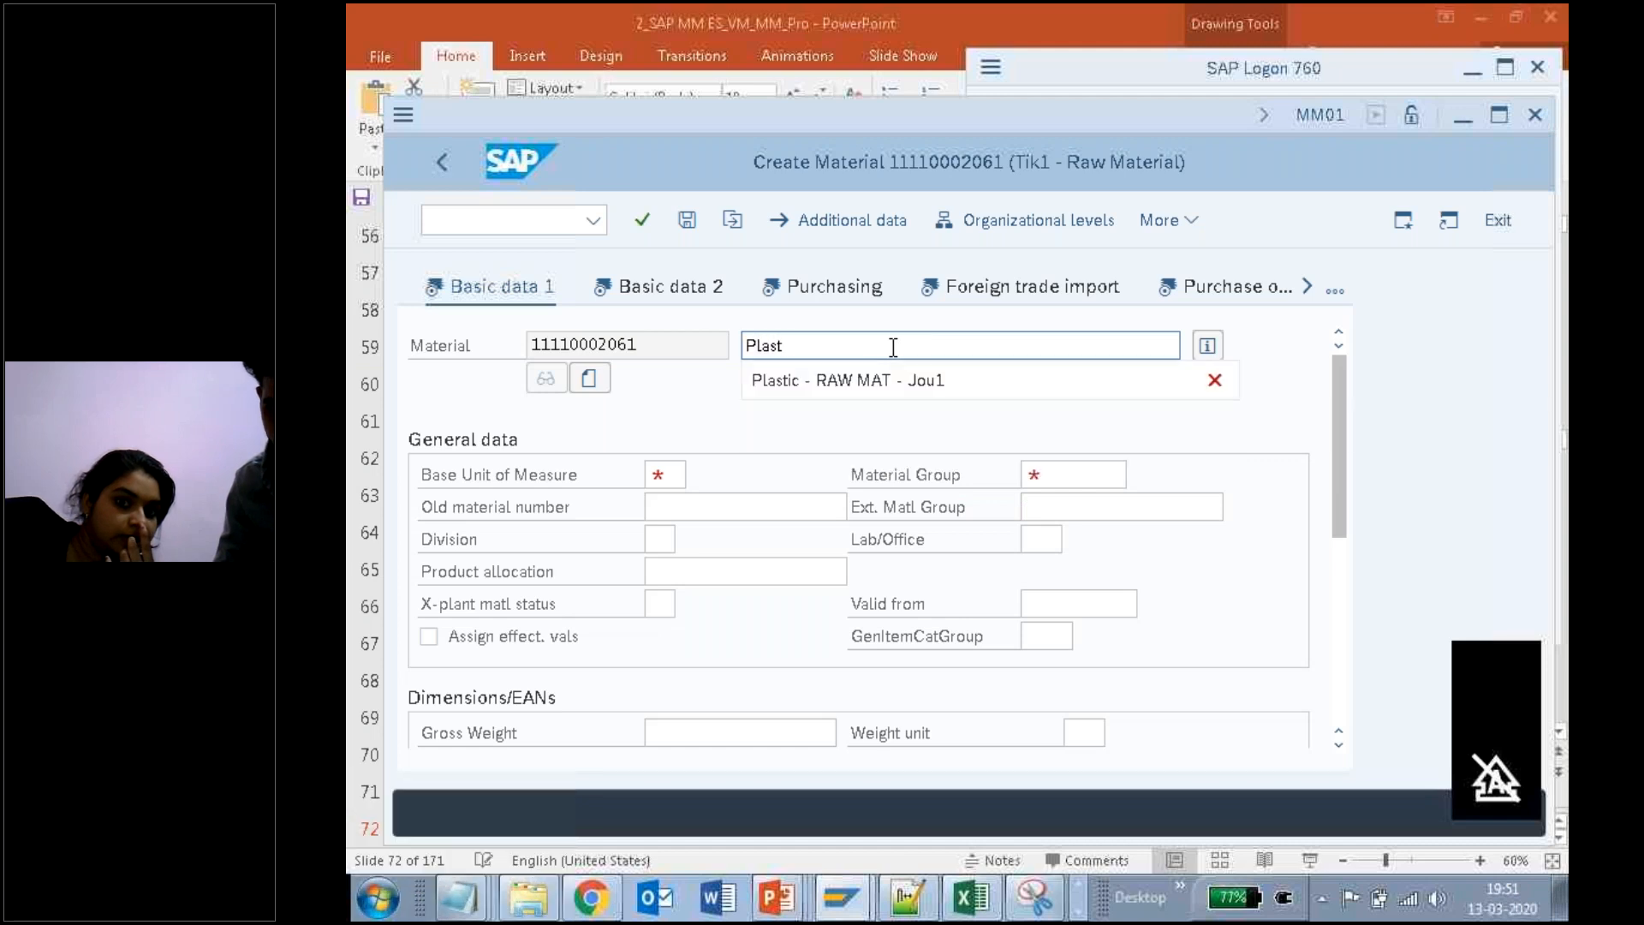
{"action": "key", "text": "Down"}
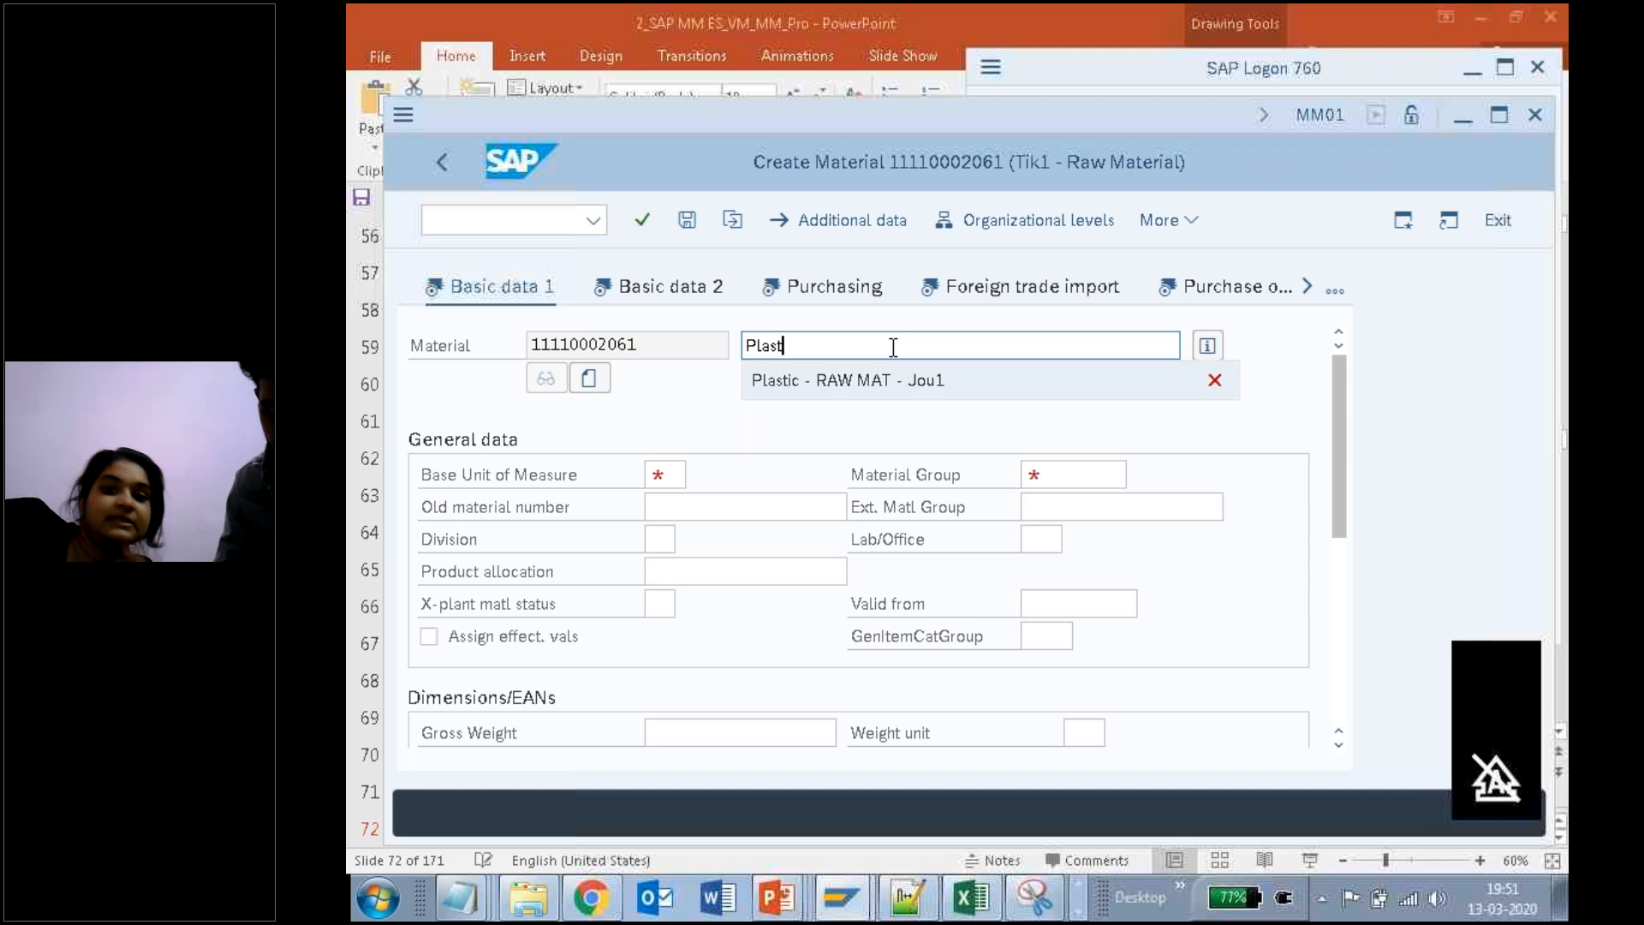
{"action": "key", "text": "Return"}
{"action": "key", "text": "BackSpace"}
{"action": "key", "text": "BackSpace"}
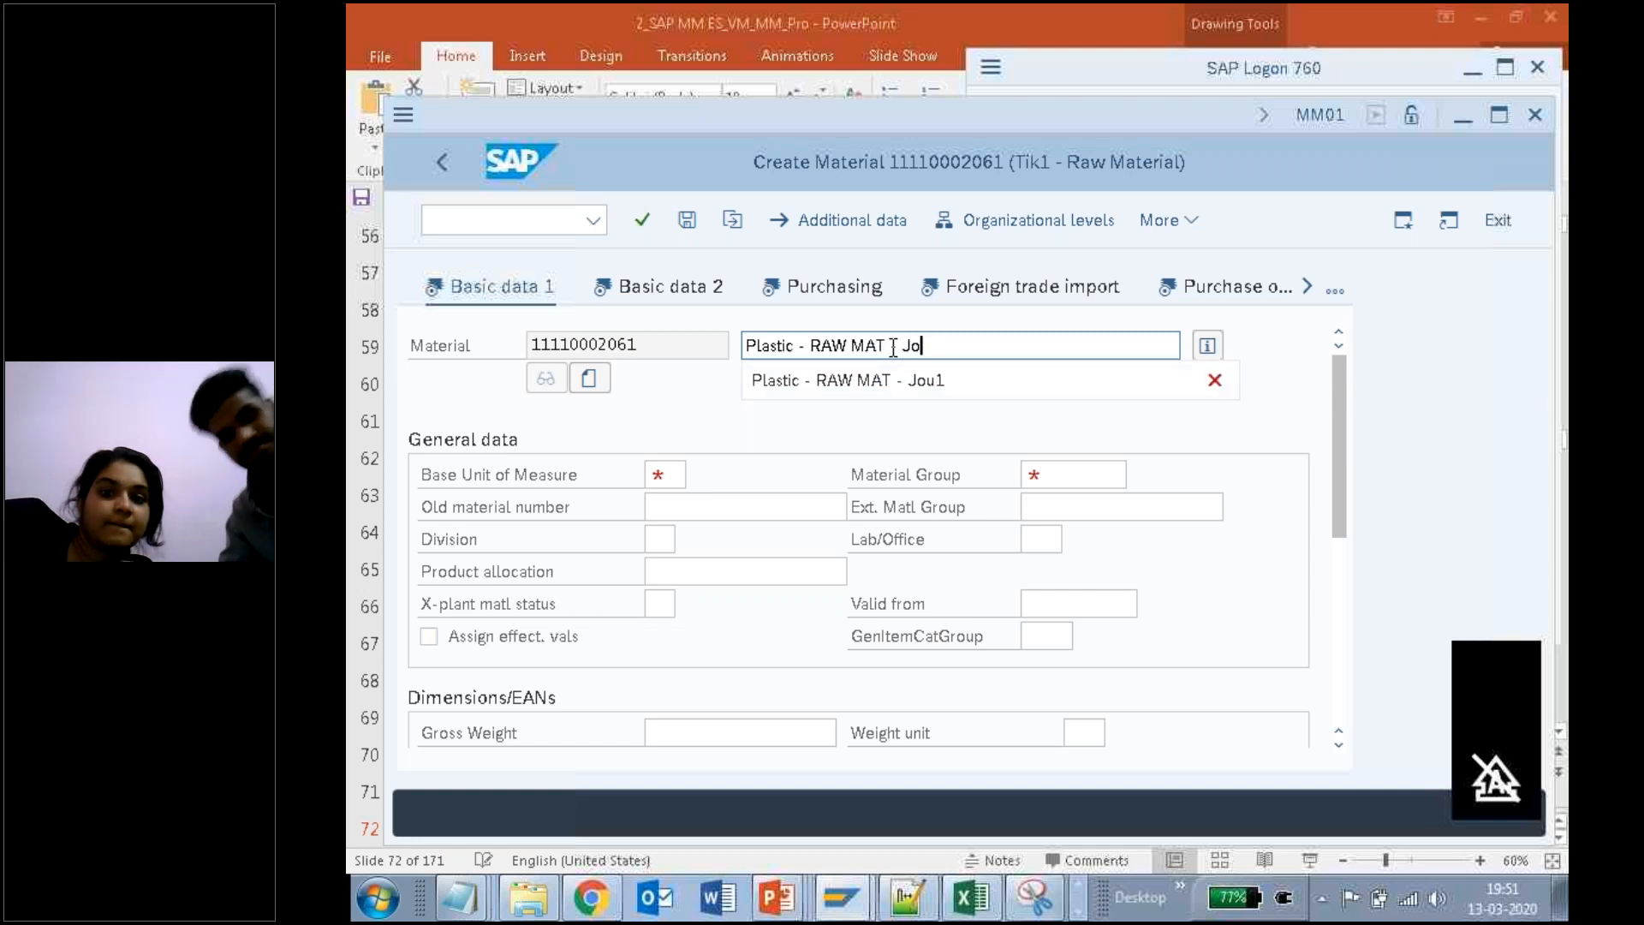
{"action": "key", "text": "BackSpace"}
{"action": "key", "text": "BackSpace"}
{"action": "key", "text": "BackSpace"}
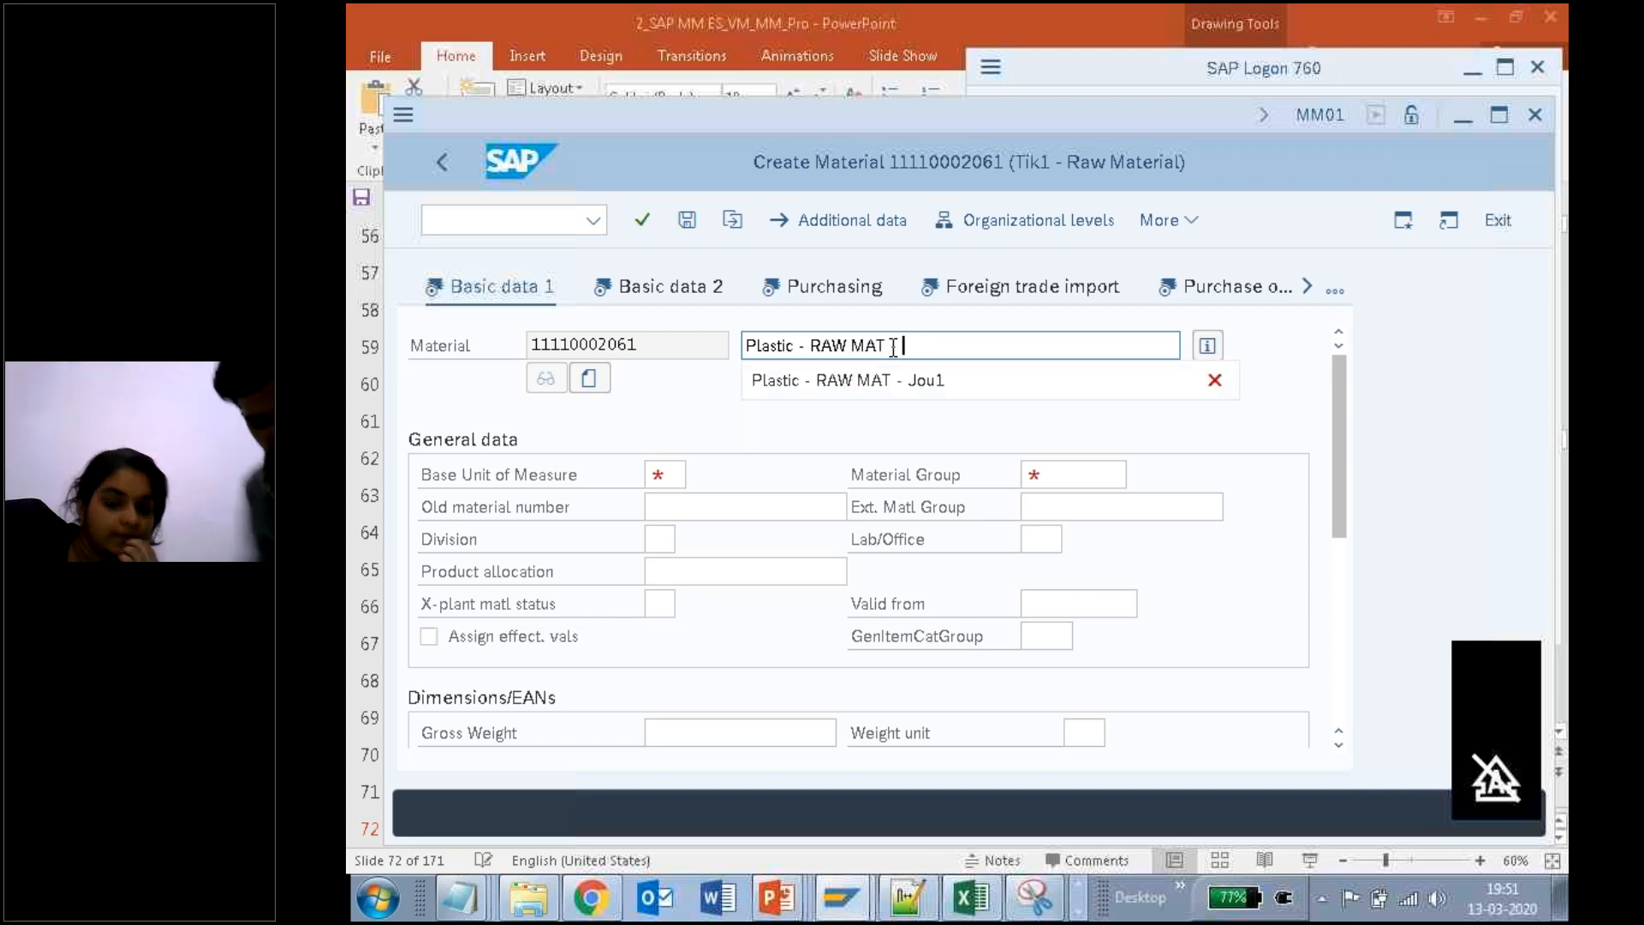
{"action": "type", "text": "Arun1"}
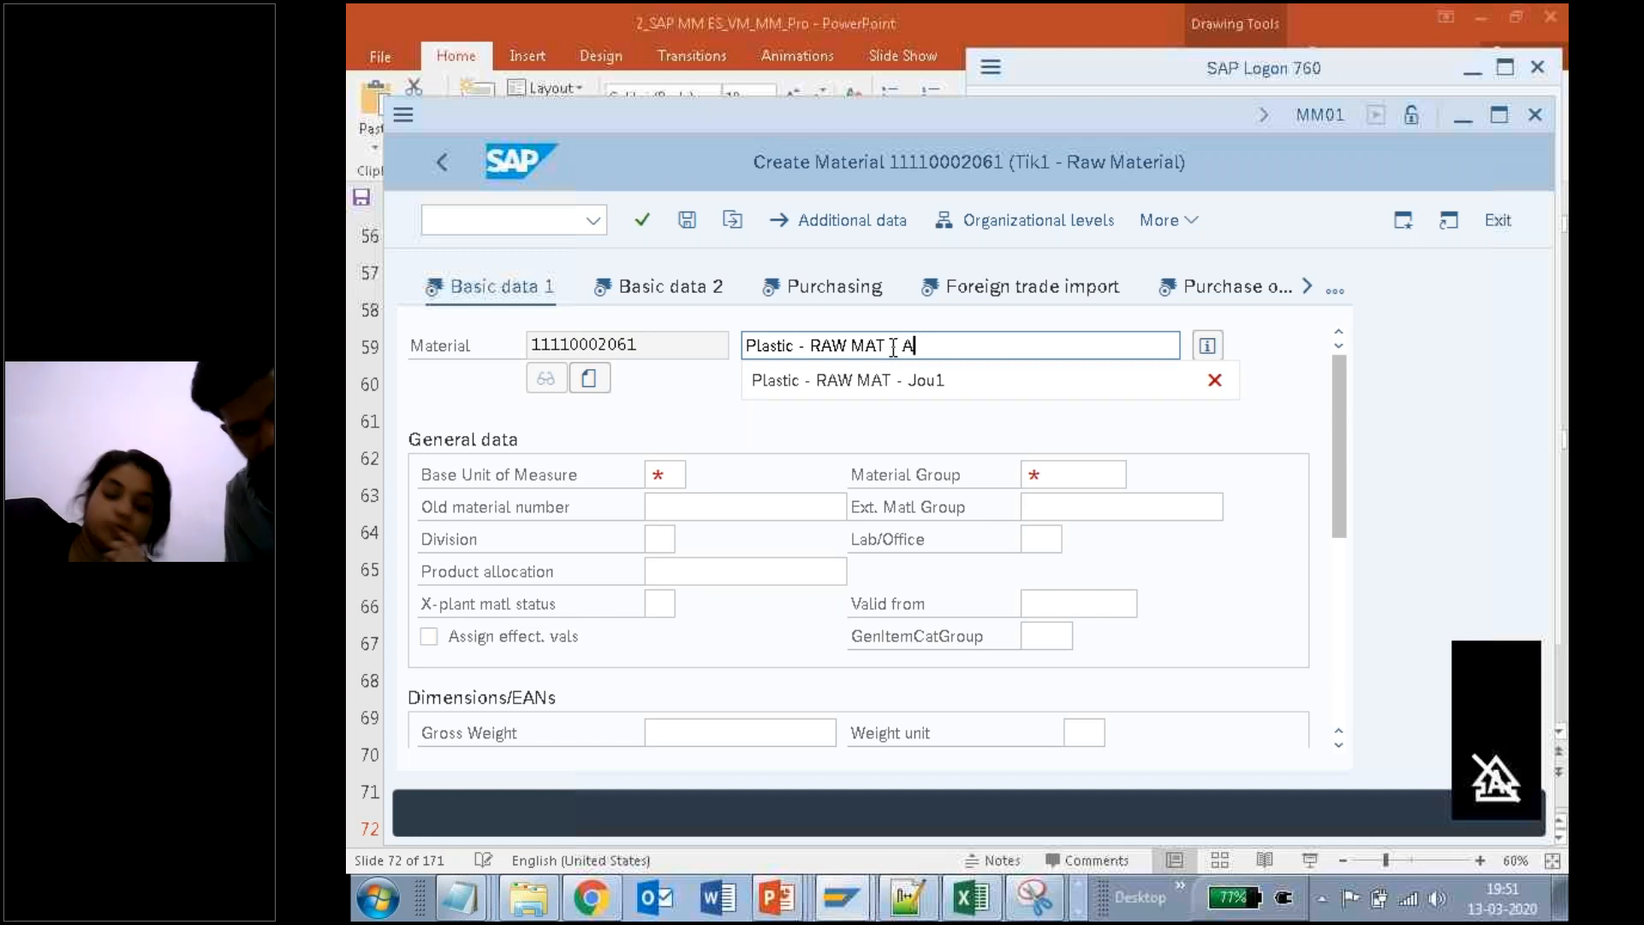
{"action": "key", "text": "BackSpace"}
{"action": "type", "text": "1"}
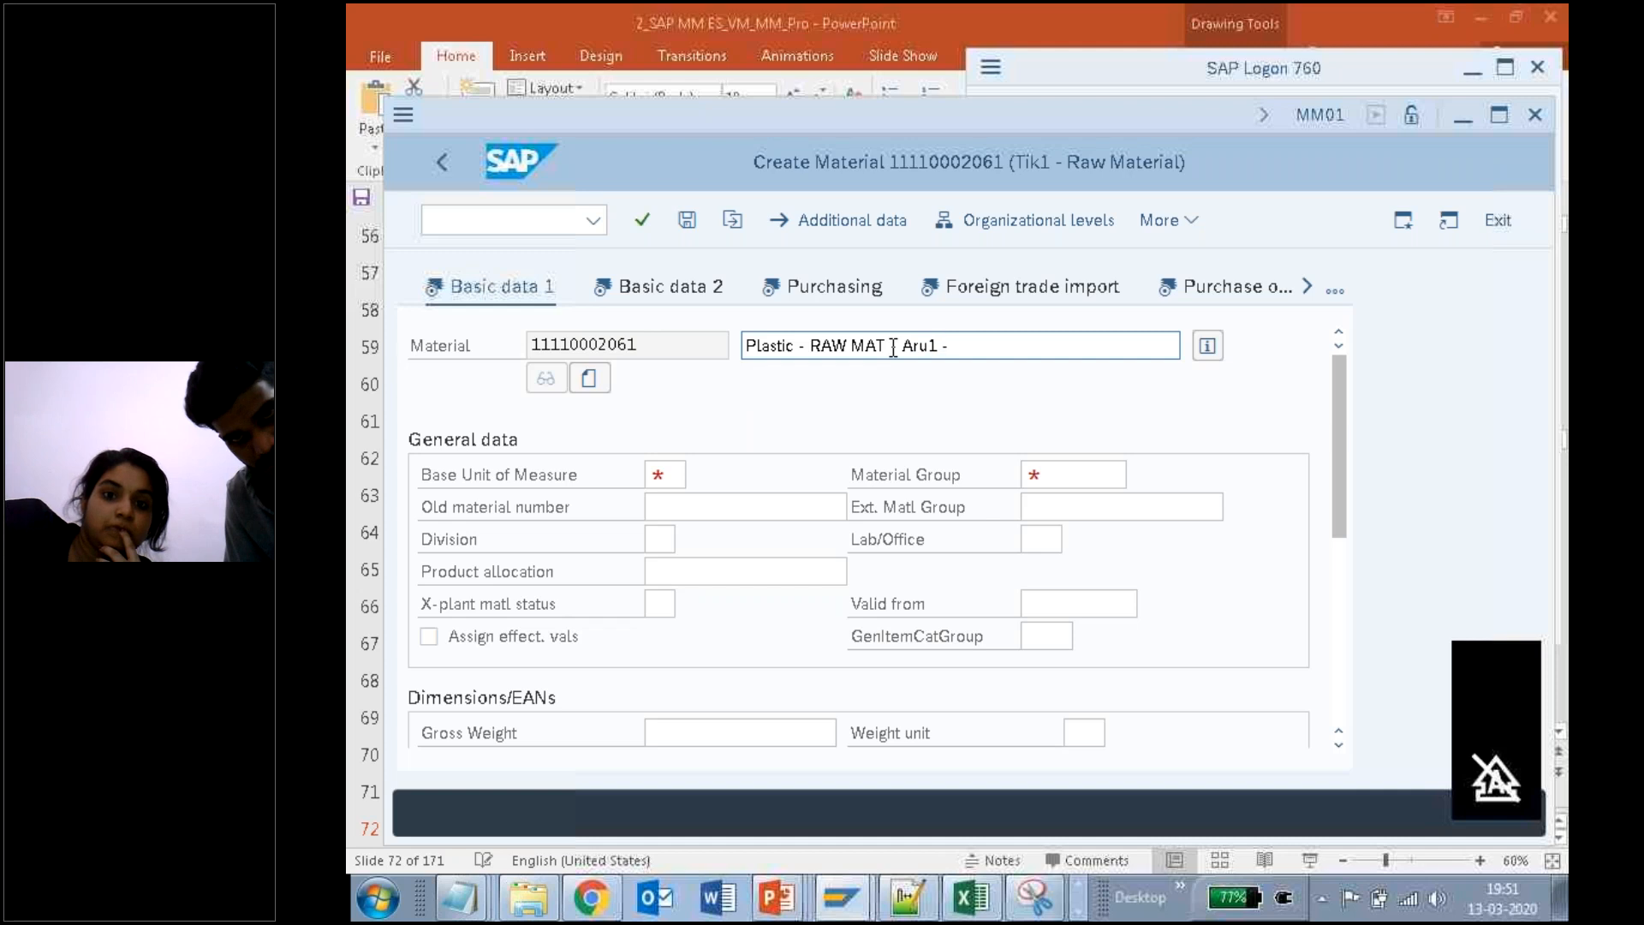
{"action": "type", "text": " - Tik1"}
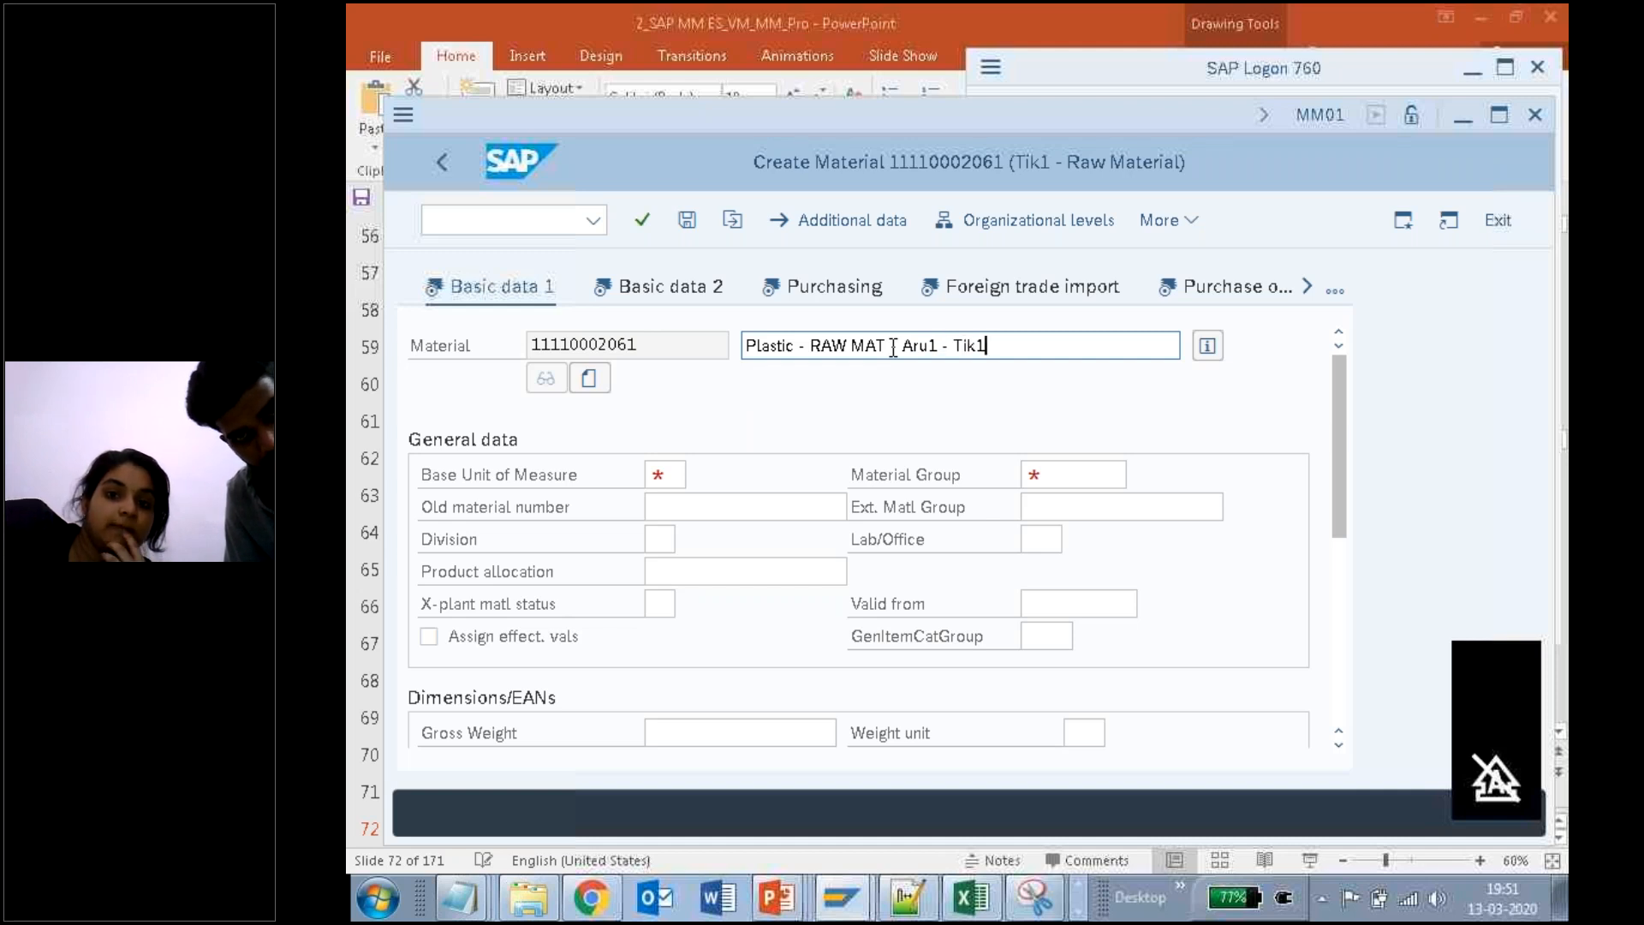
Step: Set the material's base unit of measure to kg and go to the Material Group entry
{"action": "left_click", "coordinate": [676, 475]}
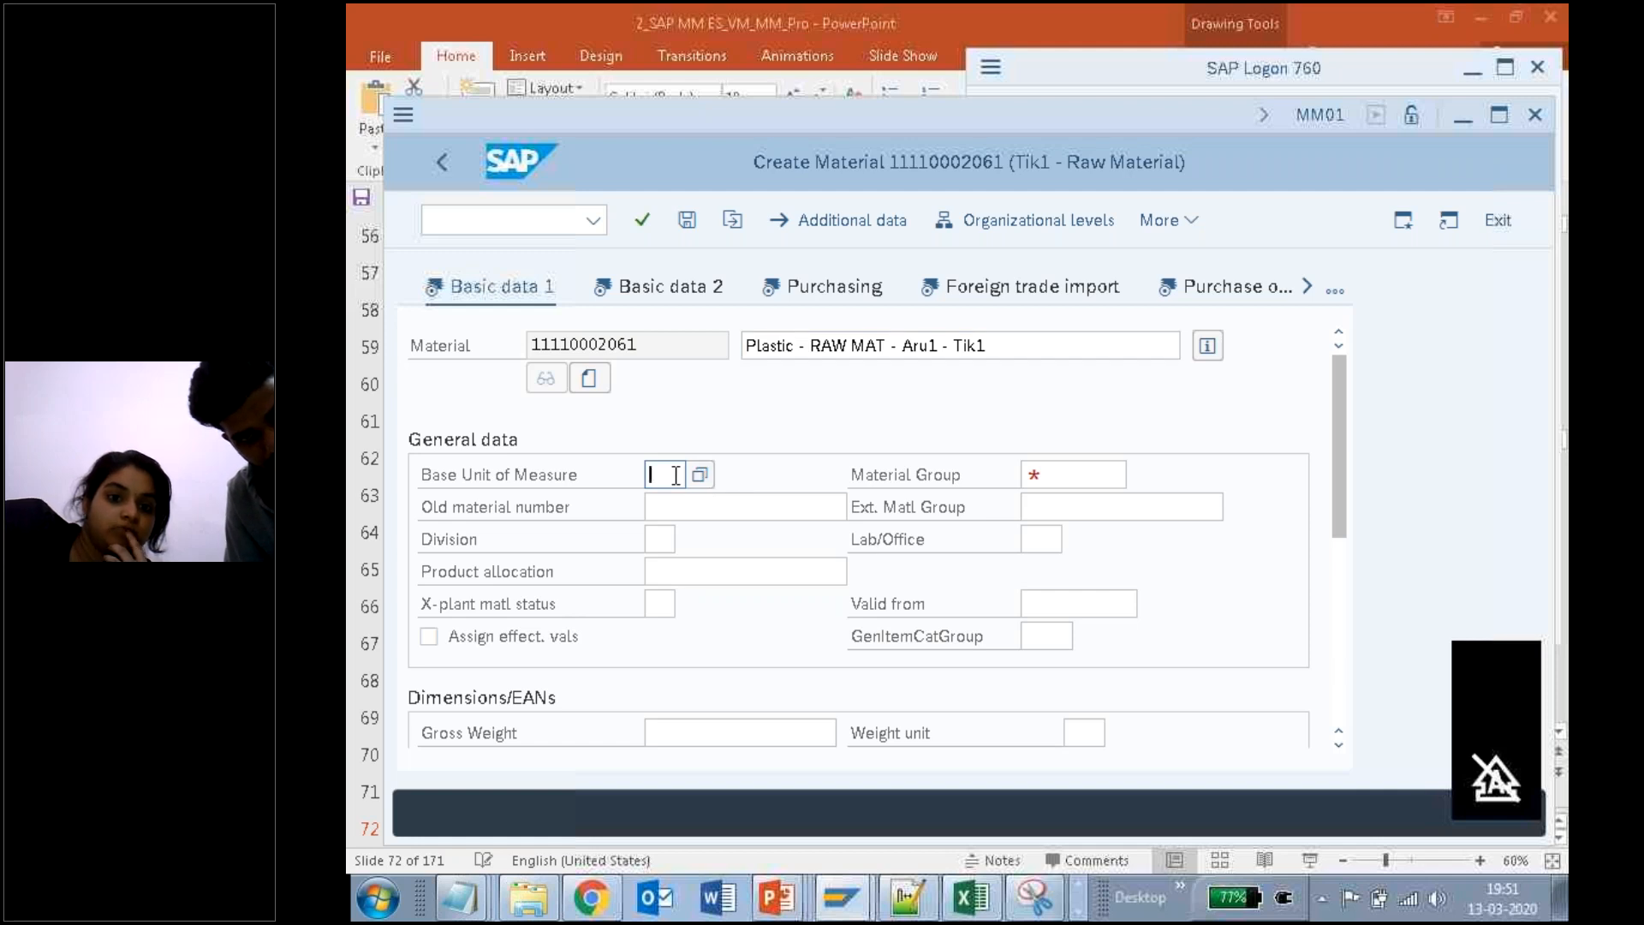
{"action": "type", "text": "kg"}
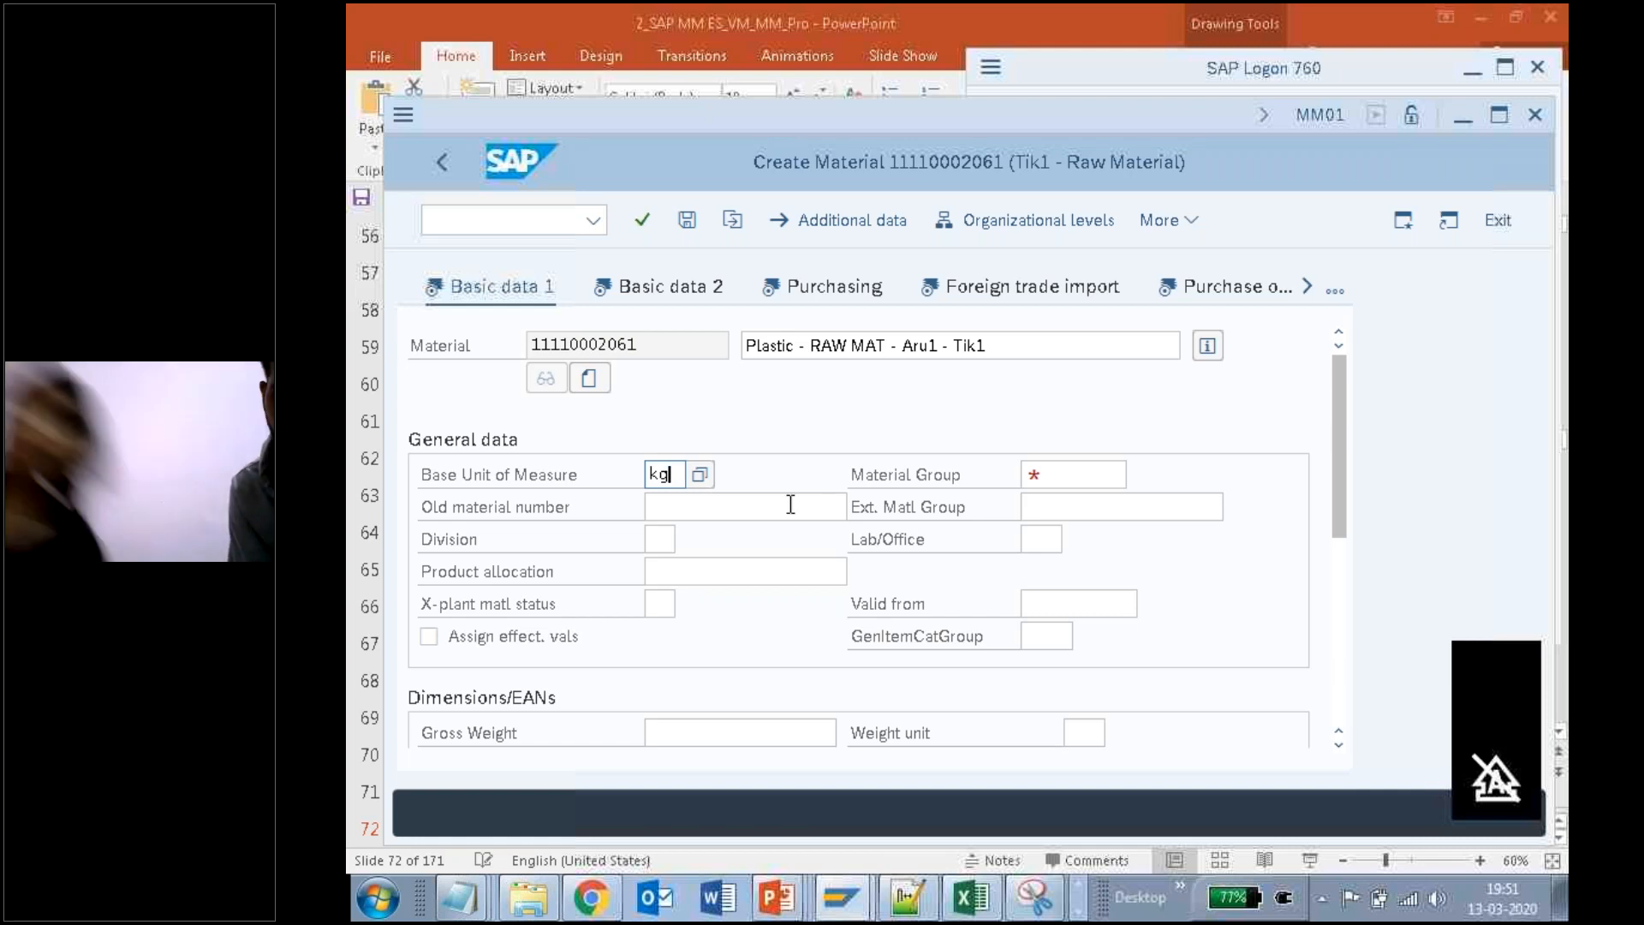
{"action": "left_click", "coordinate": [1108, 485]}
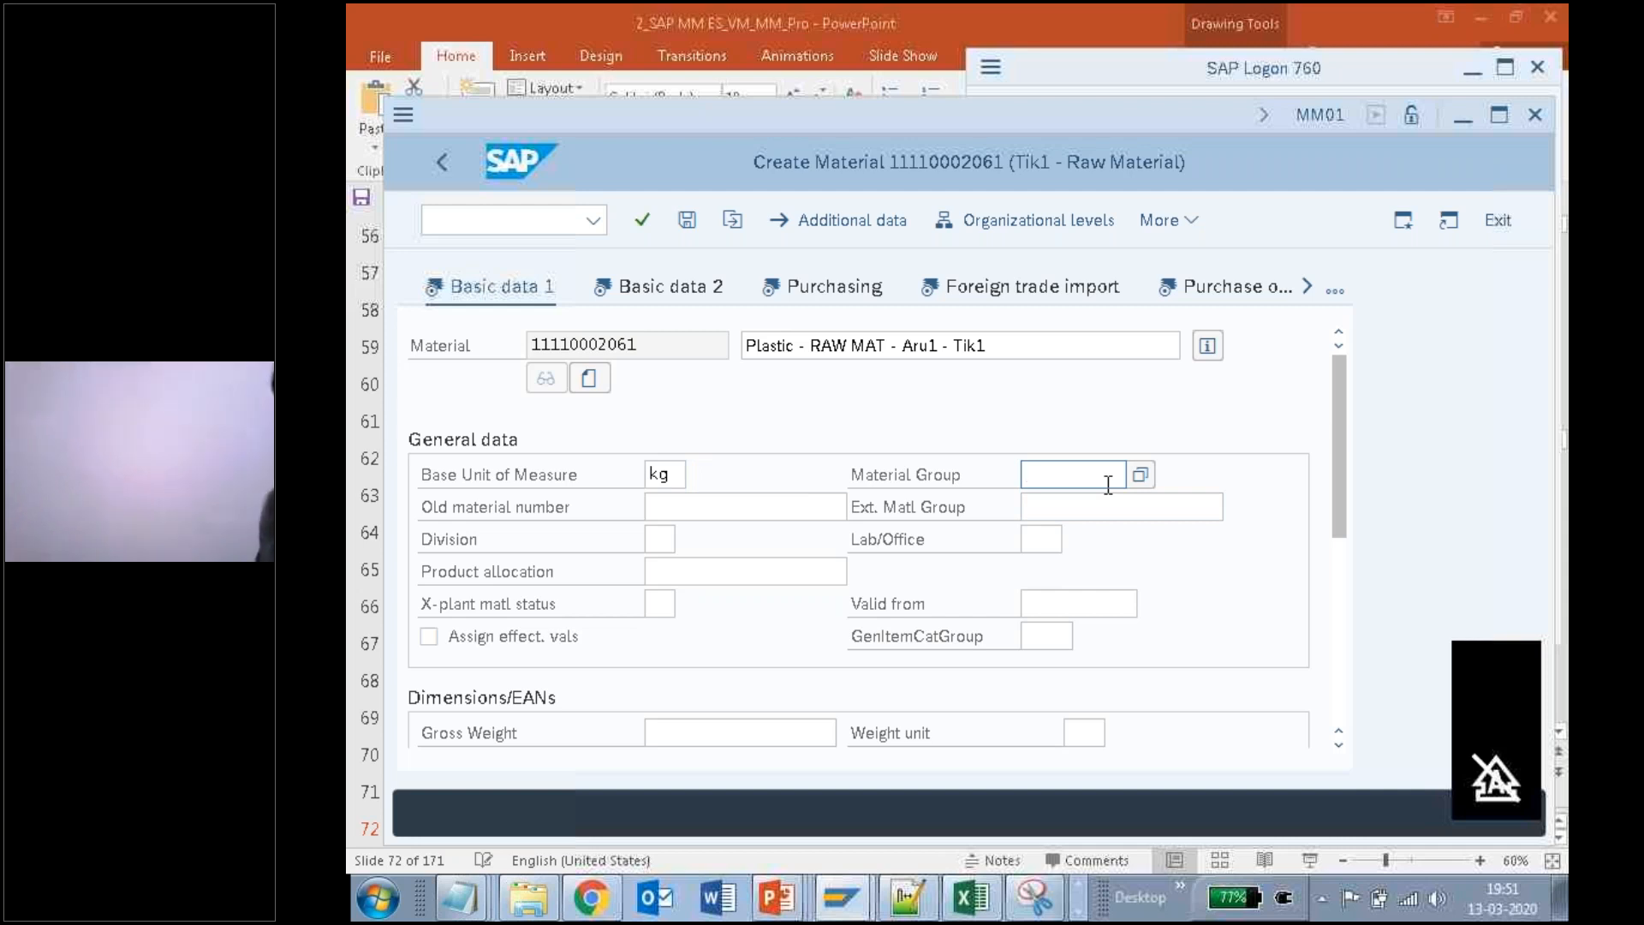
Step: Switch to the Material Master DAta Configuration notes and add a "tik1" line below the Step 4: Material Group instructions
{"action": "left_click", "coordinate": [460, 897]}
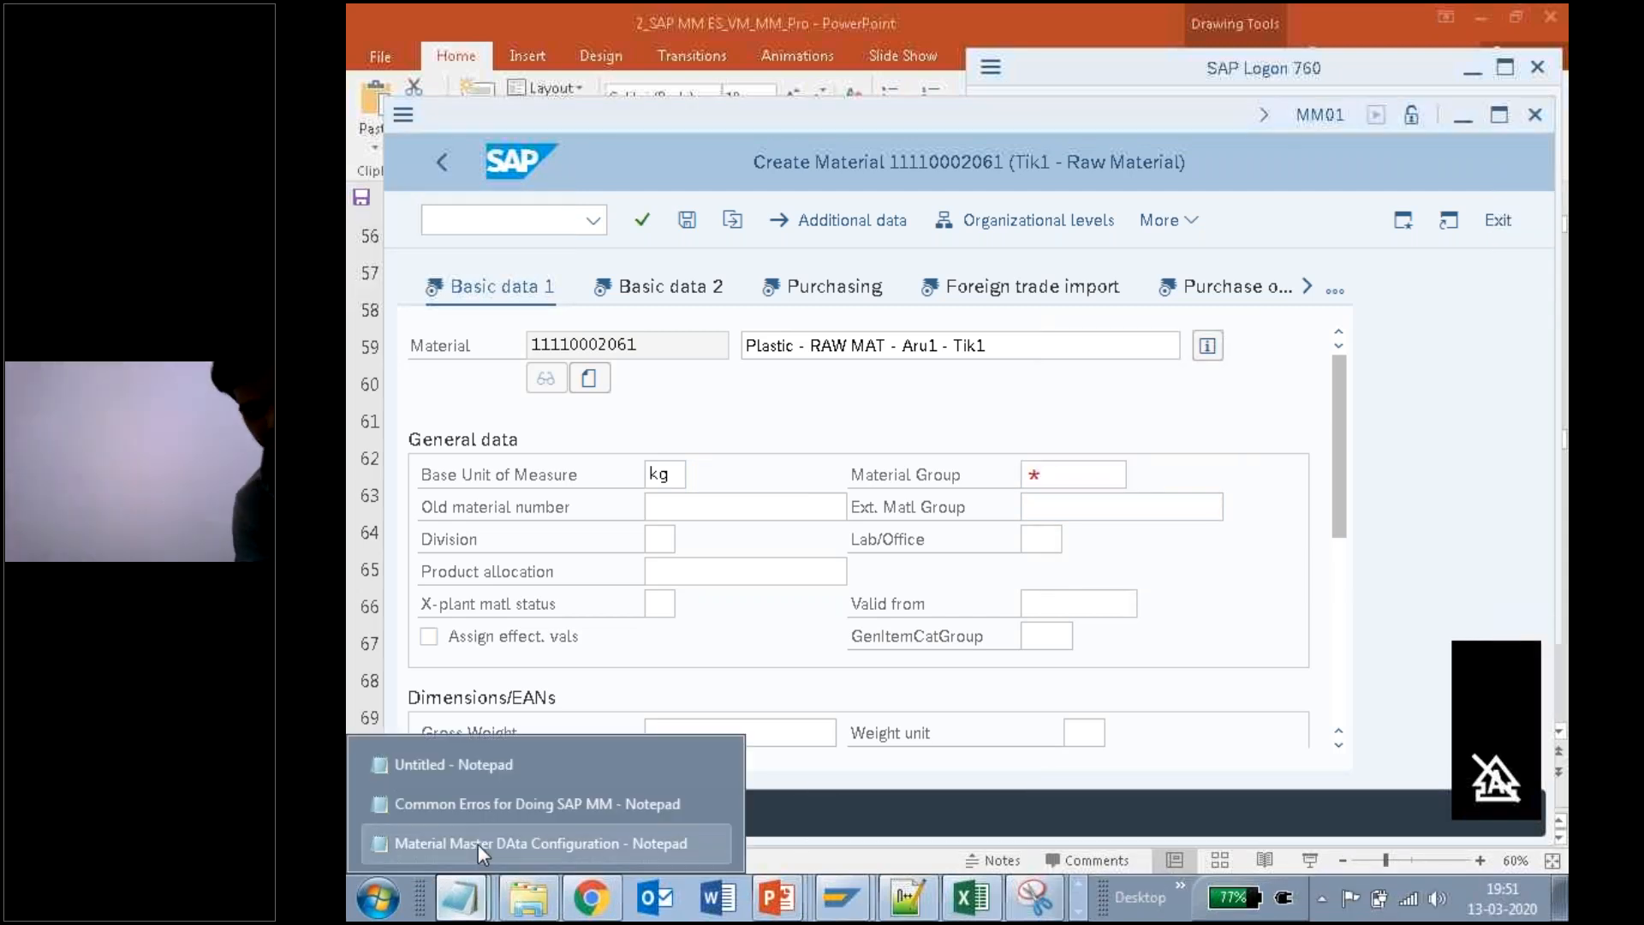
{"action": "left_click", "coordinate": [478, 842]}
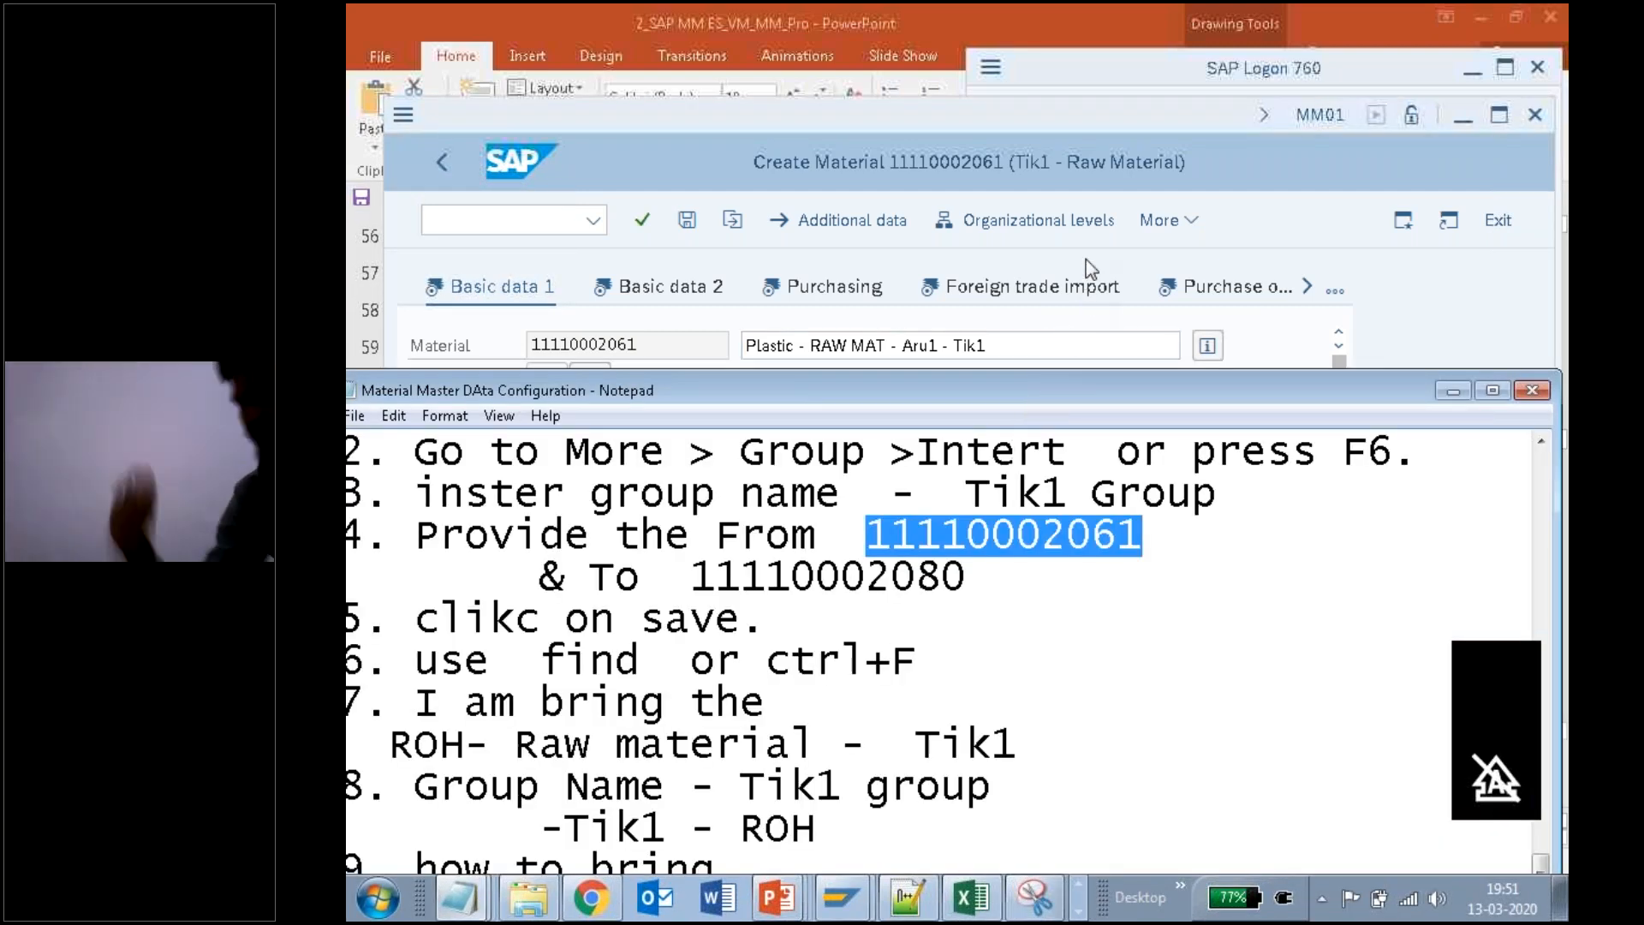
{"action": "left_click_drag", "start_coordinate": [1022, 401], "coordinate": [1091, 241]}
{"action": "left_click", "coordinate": [957, 498]}
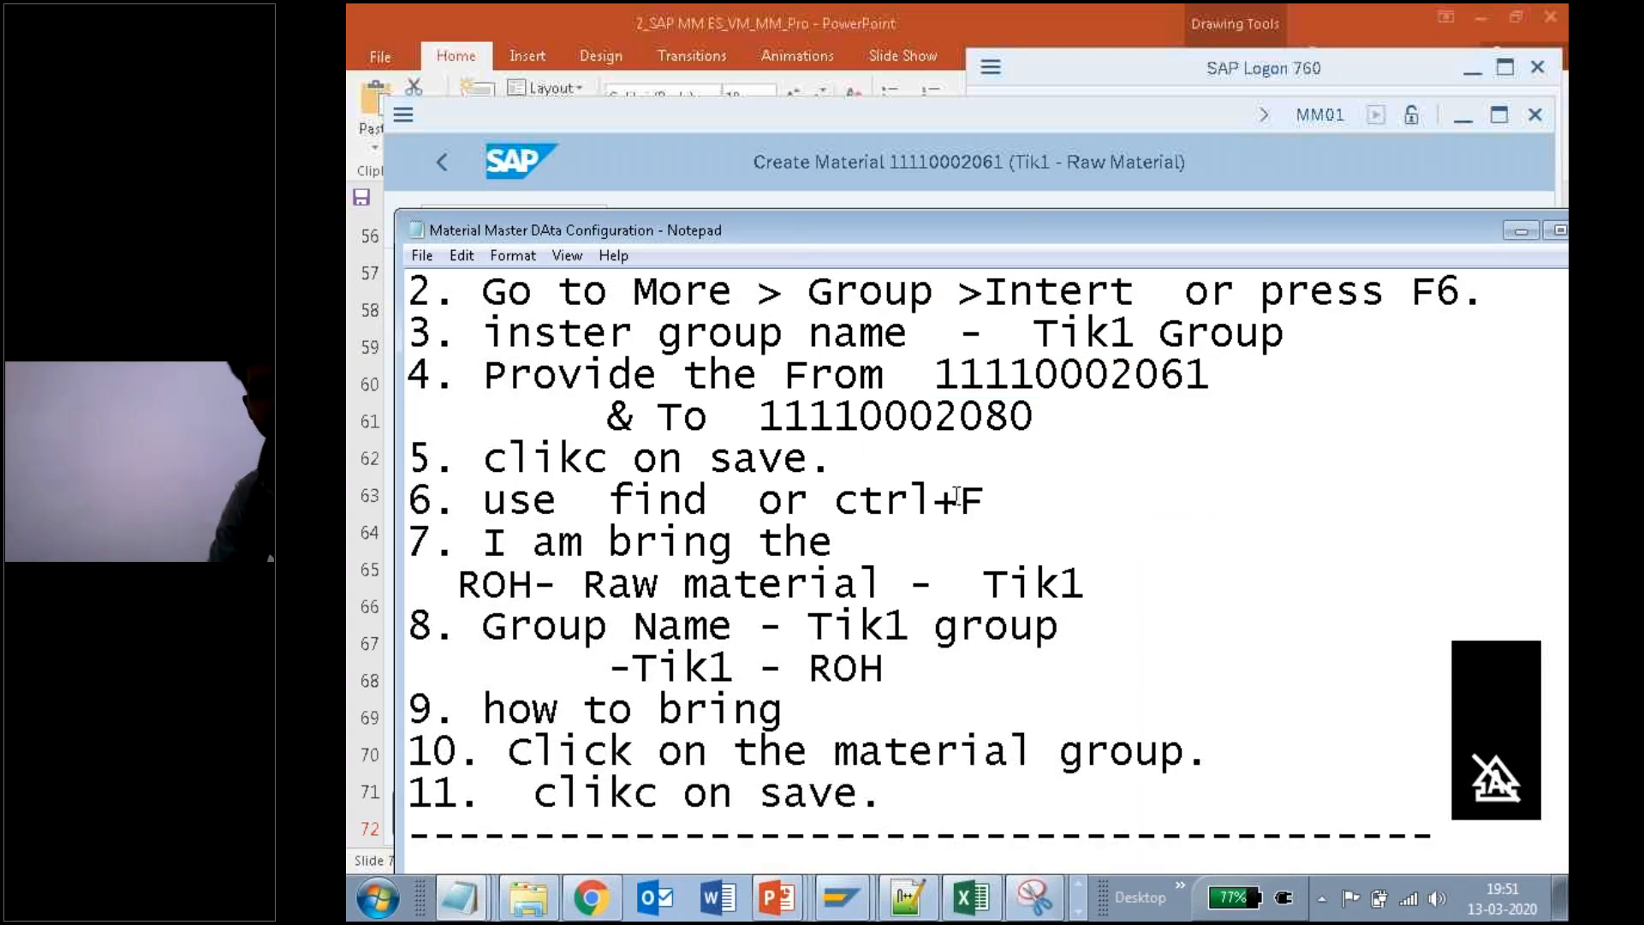
{"action": "scroll", "coordinate": [956, 499], "scroll_direction": "down", "scroll_amount": 7}
{"action": "left_click", "coordinate": [906, 438]}
{"action": "key", "text": "Up"}
{"action": "key", "text": "Up"}
{"action": "key", "text": "Up"}
{"action": "key", "text": "Up"}
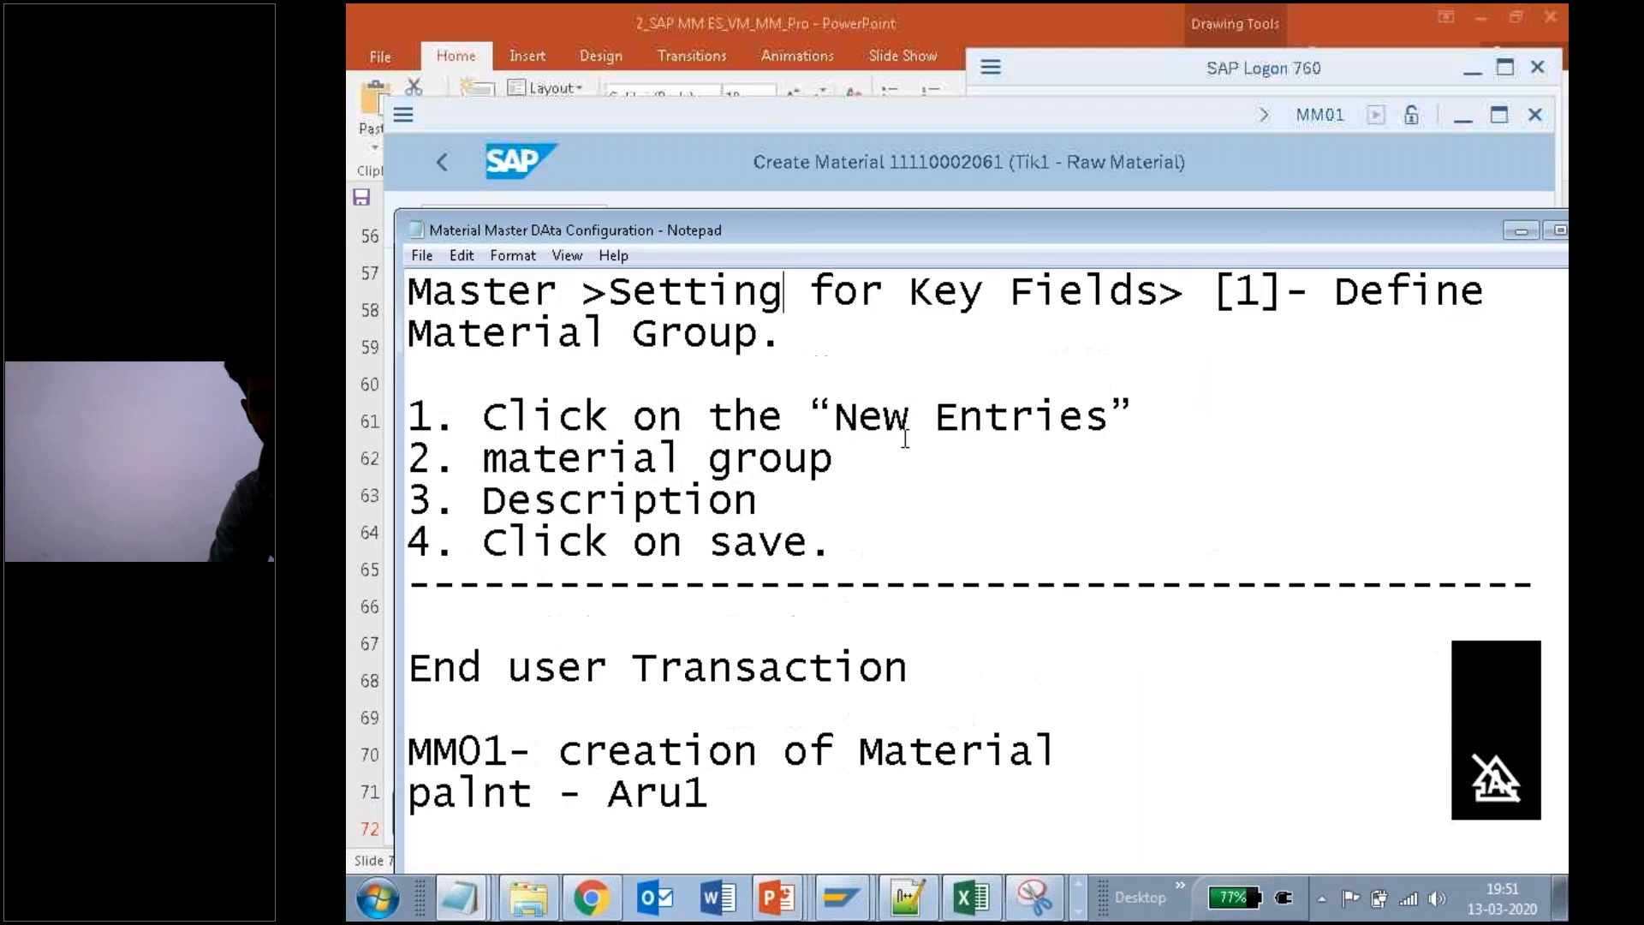
{"action": "key", "text": "Down"}
{"action": "key", "text": "Down"}
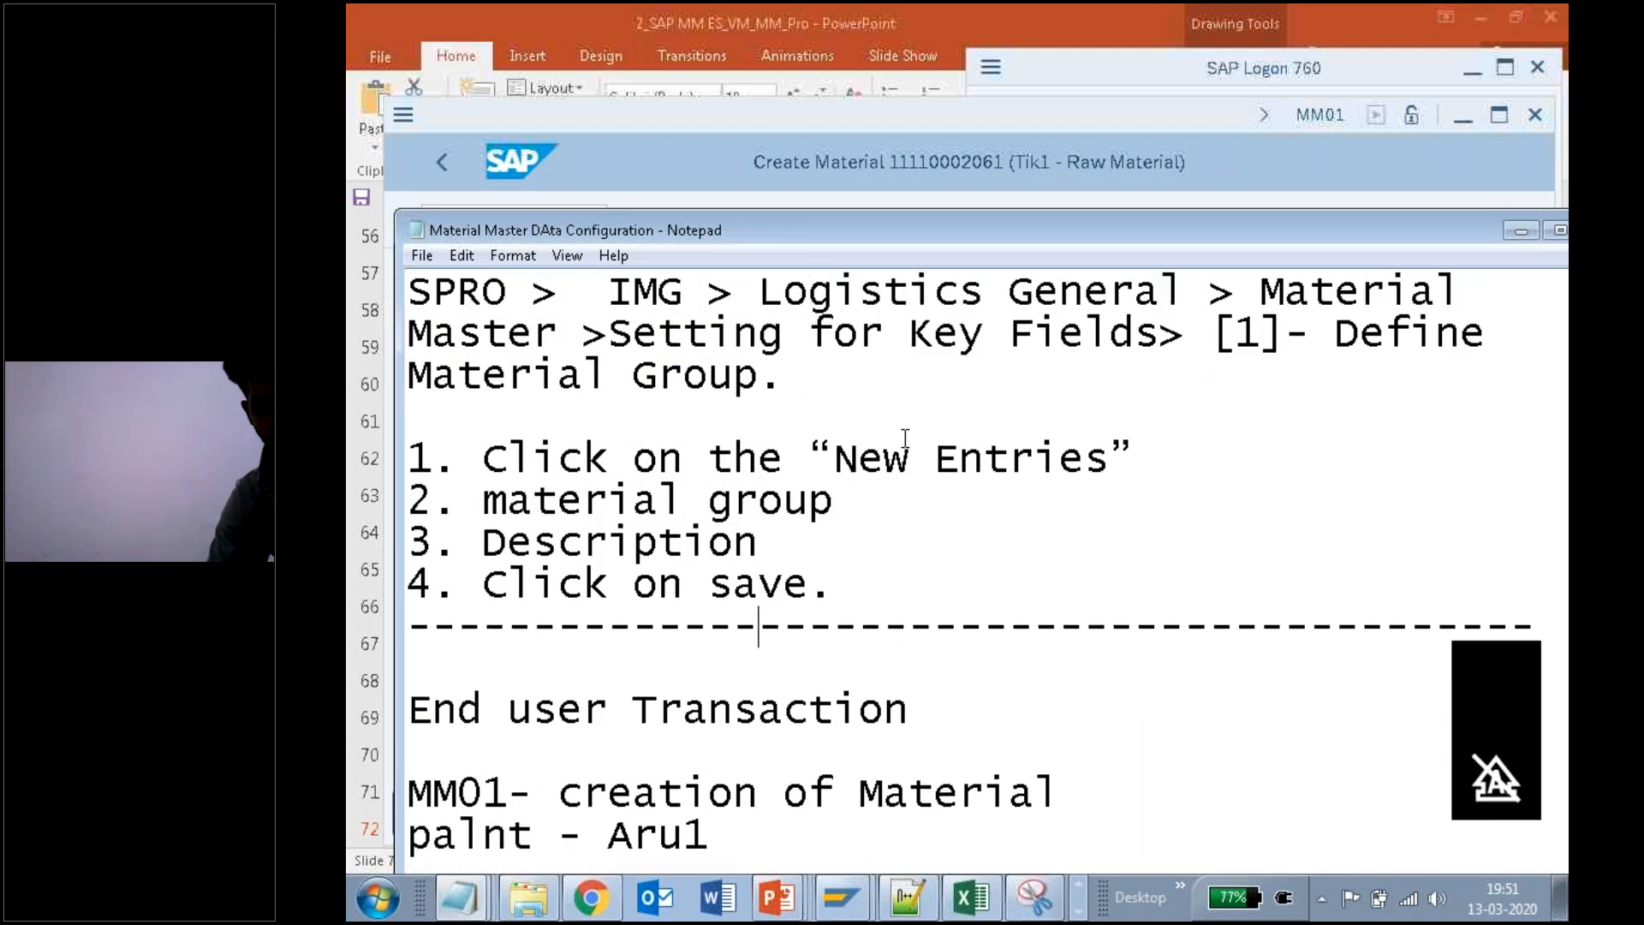
{"action": "key", "text": "Return"}
{"action": "key", "text": "Return"}
{"action": "type", "text": "tik1"}
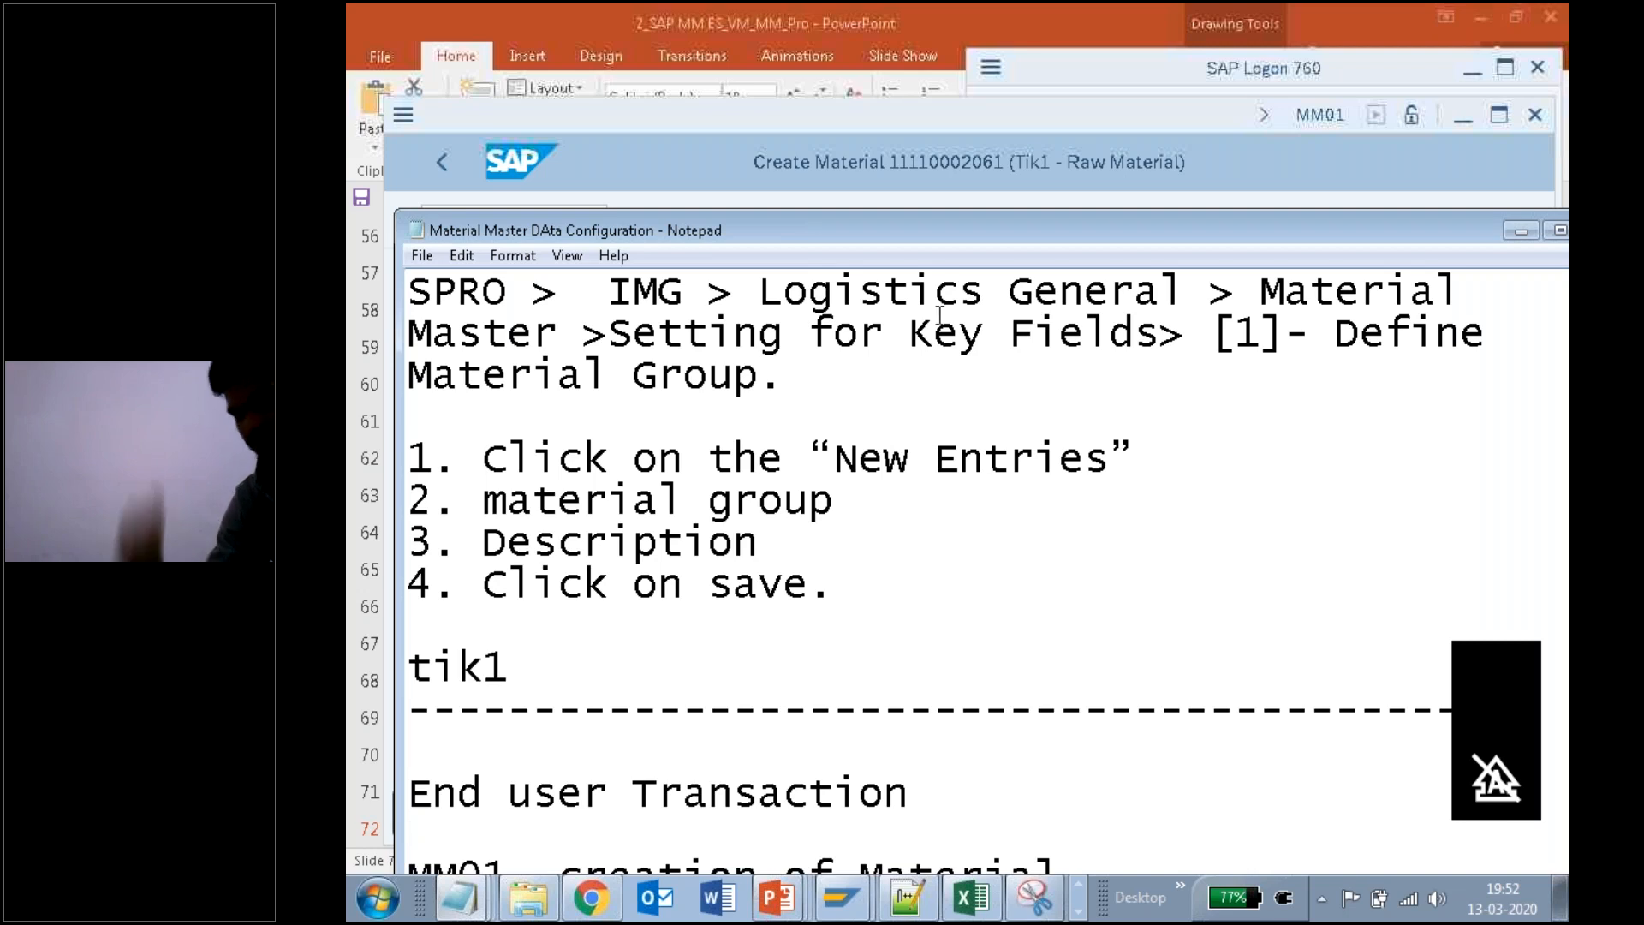
Step: Return to SAP's Create Material screen, set the material group to tik1 and advance through Basic data 2 to the Purchasing view
{"action": "left_click", "coordinate": [1509, 233]}
{"action": "left_click", "coordinate": [1072, 478]}
{"action": "type", "text": "tik1"}
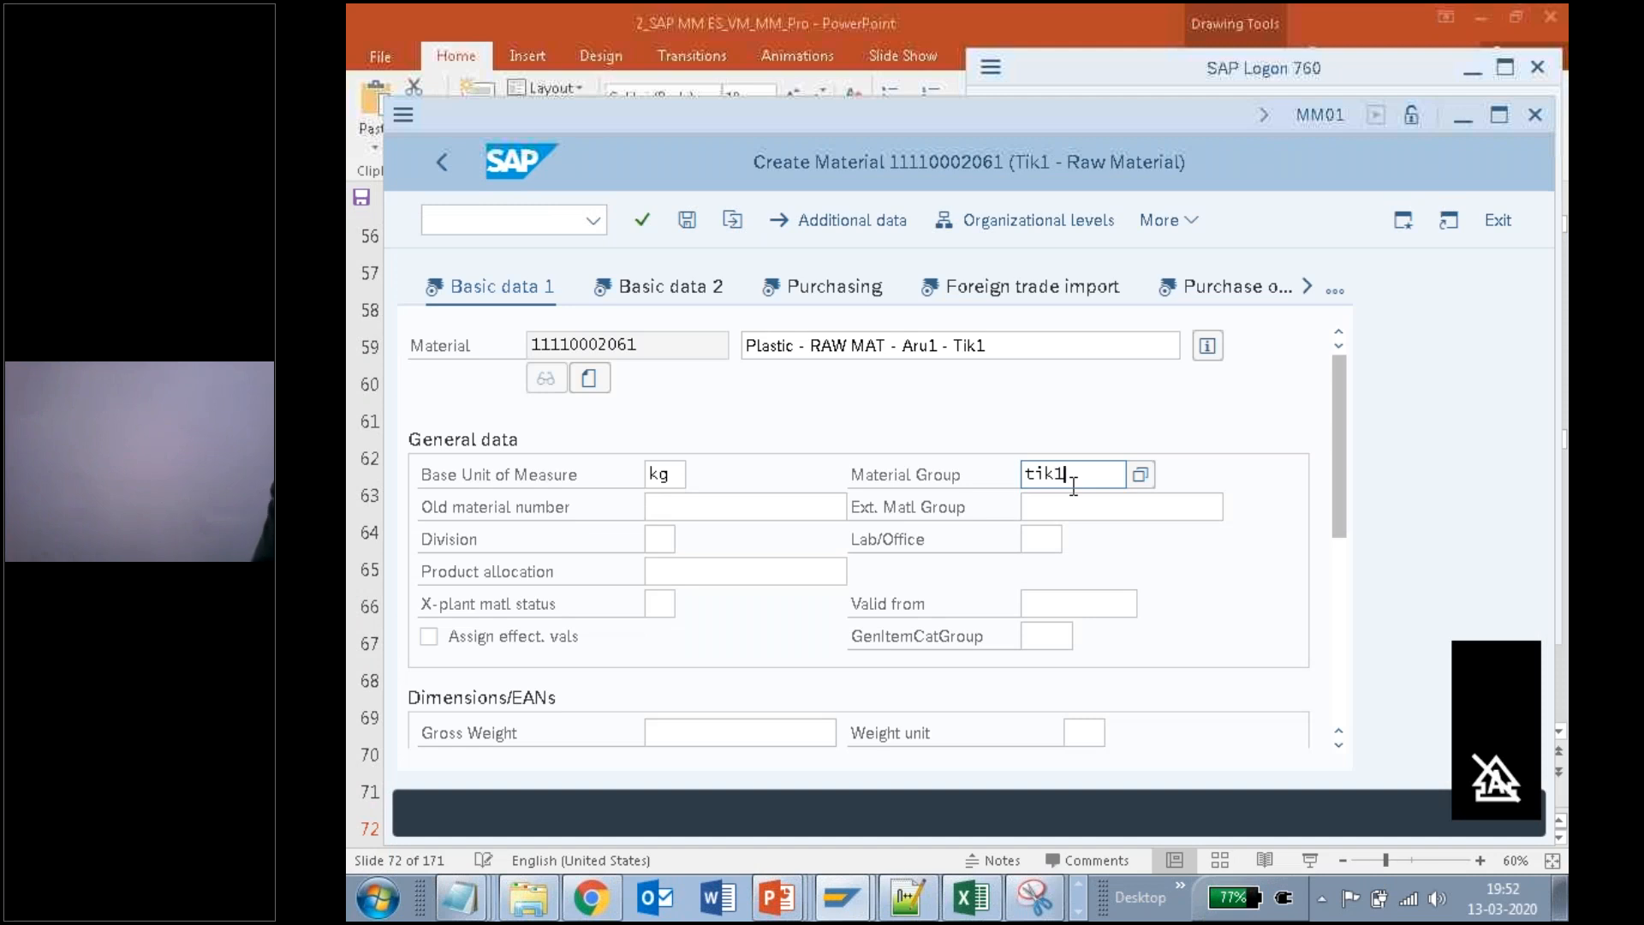
{"action": "key", "text": "Return"}
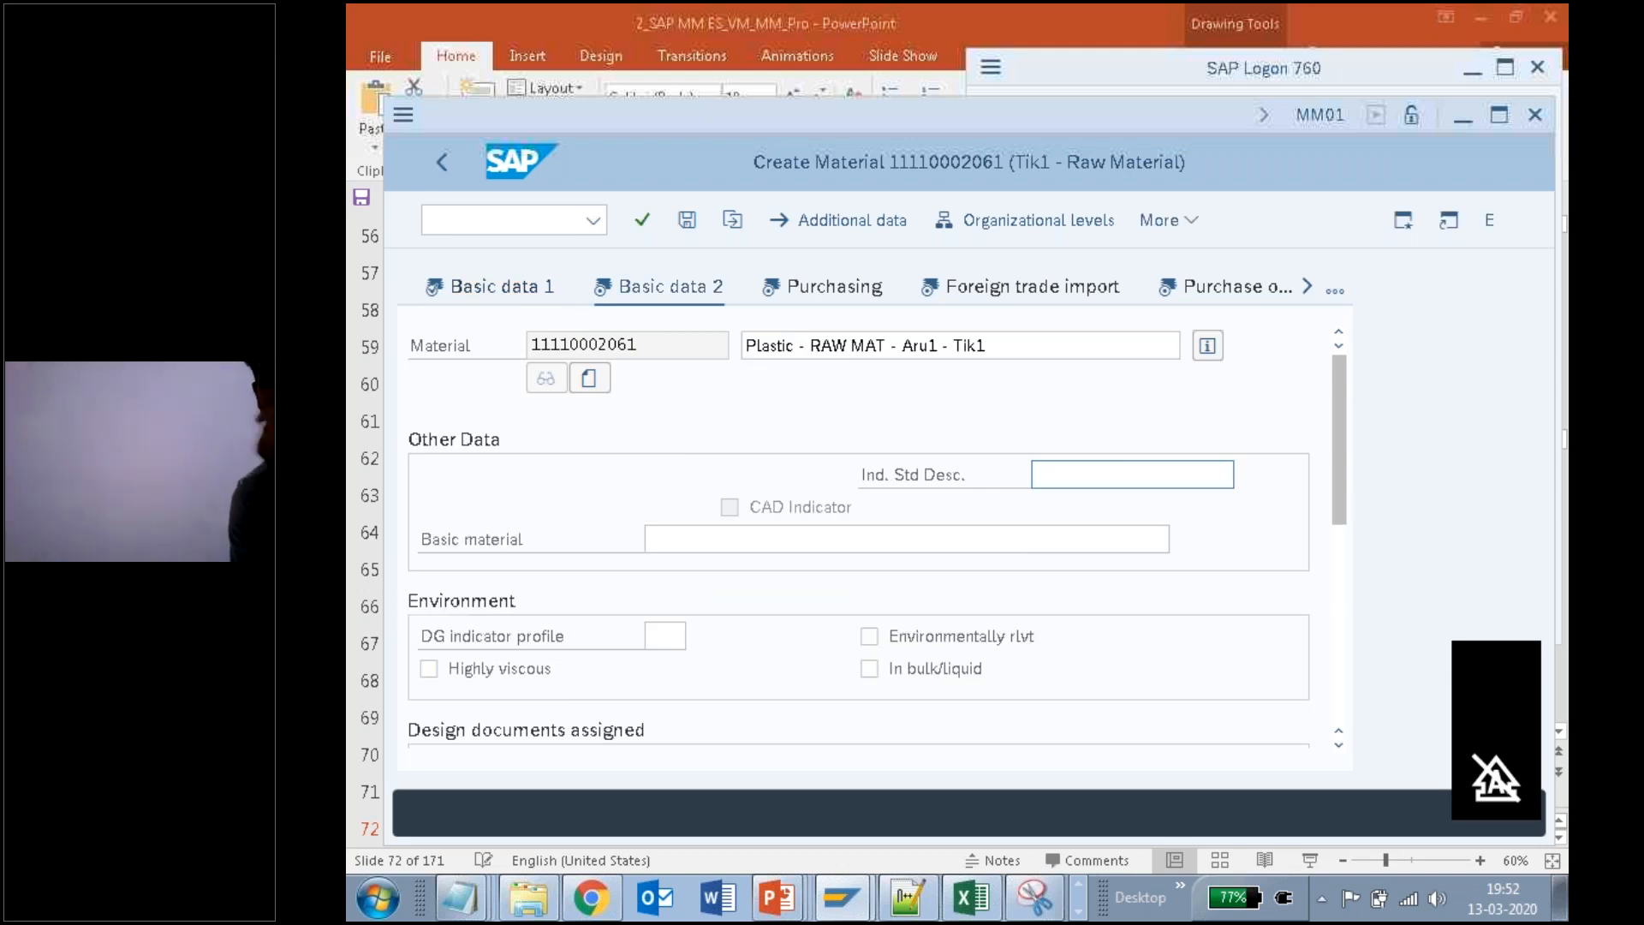
{"action": "key", "text": "Return"}
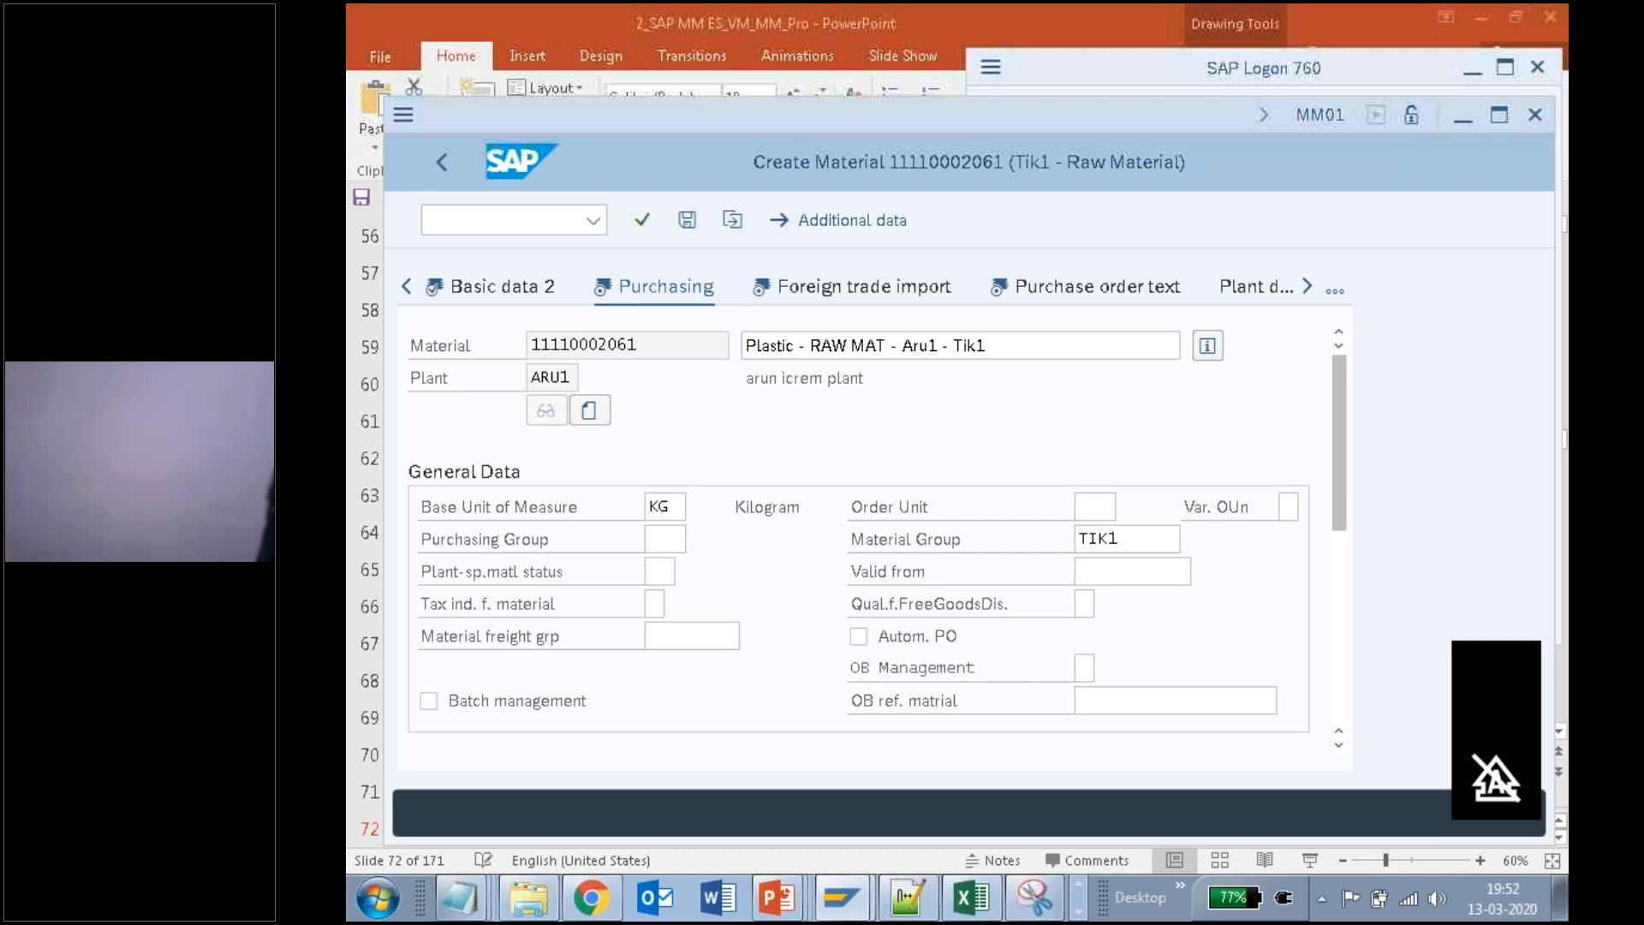
Step: Return to the material's Purchasing view and set the purchasing group to aru
{"action": "key", "text": "Return"}
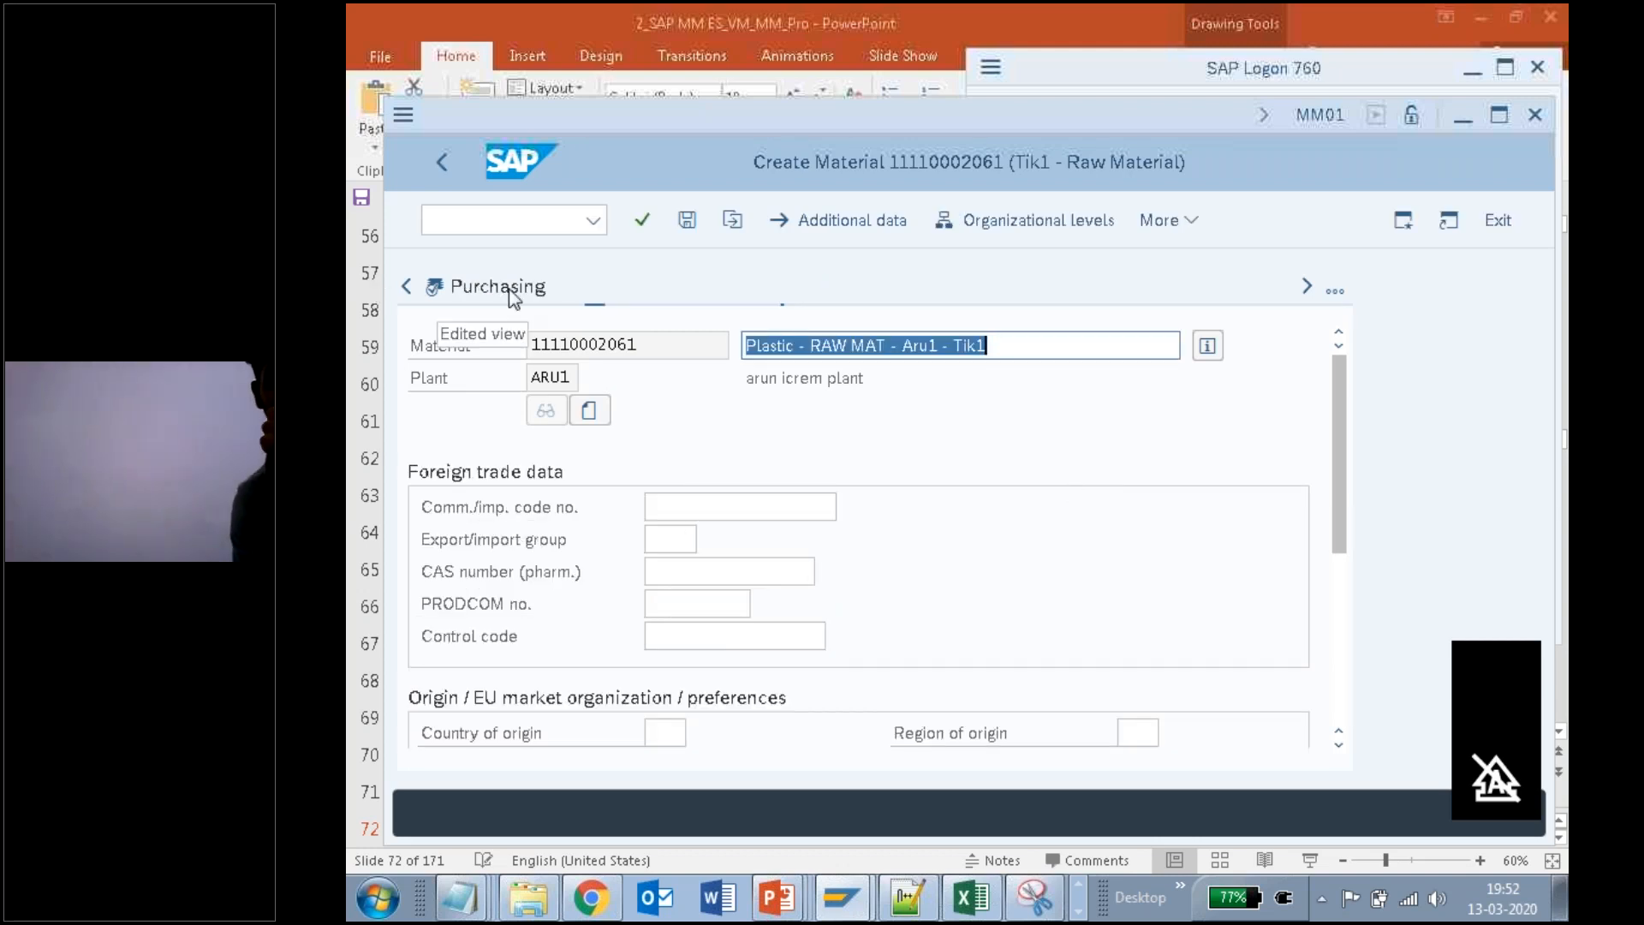
{"action": "left_click", "coordinate": [512, 291]}
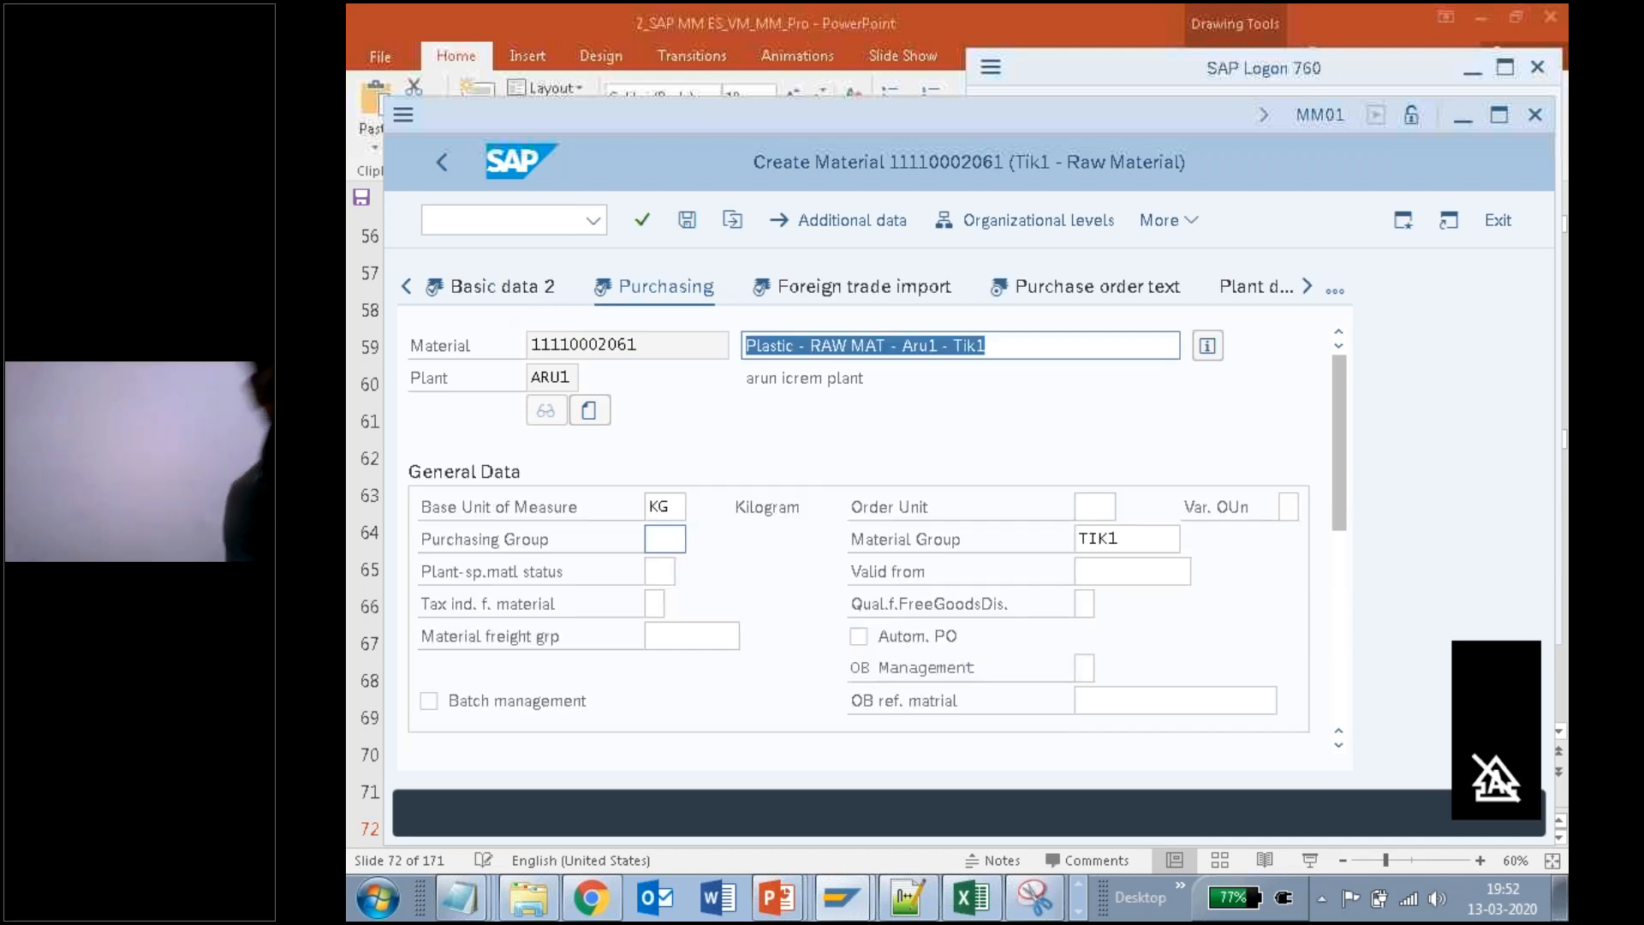
{"action": "left_click", "coordinate": [673, 540]}
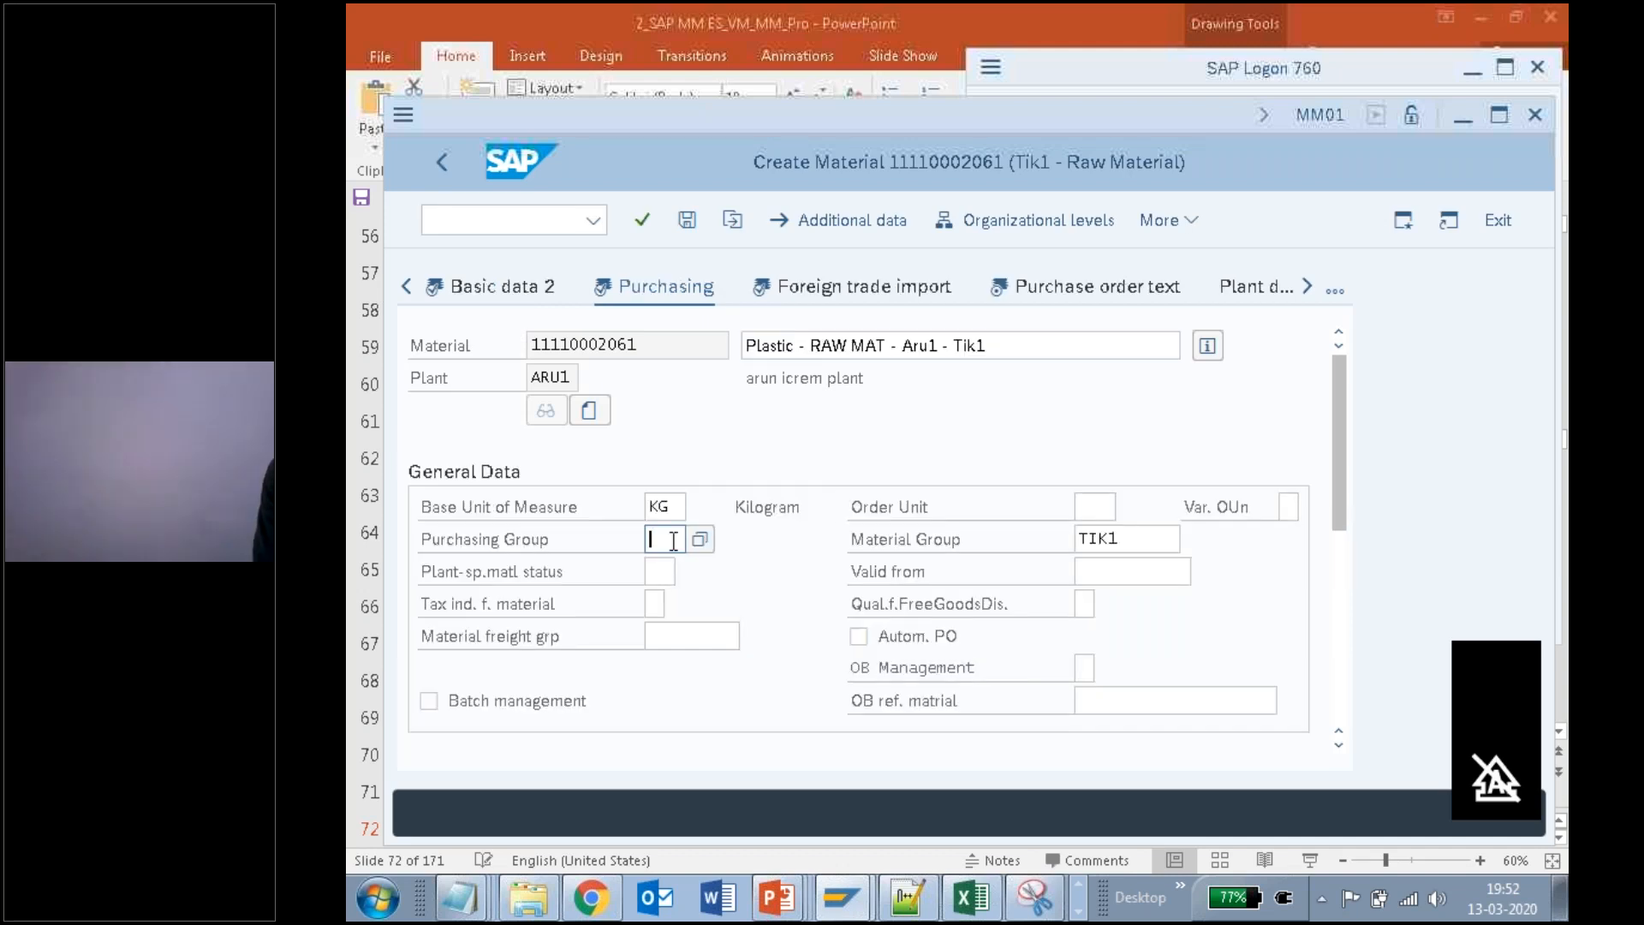
{"action": "type", "text": "ar1"}
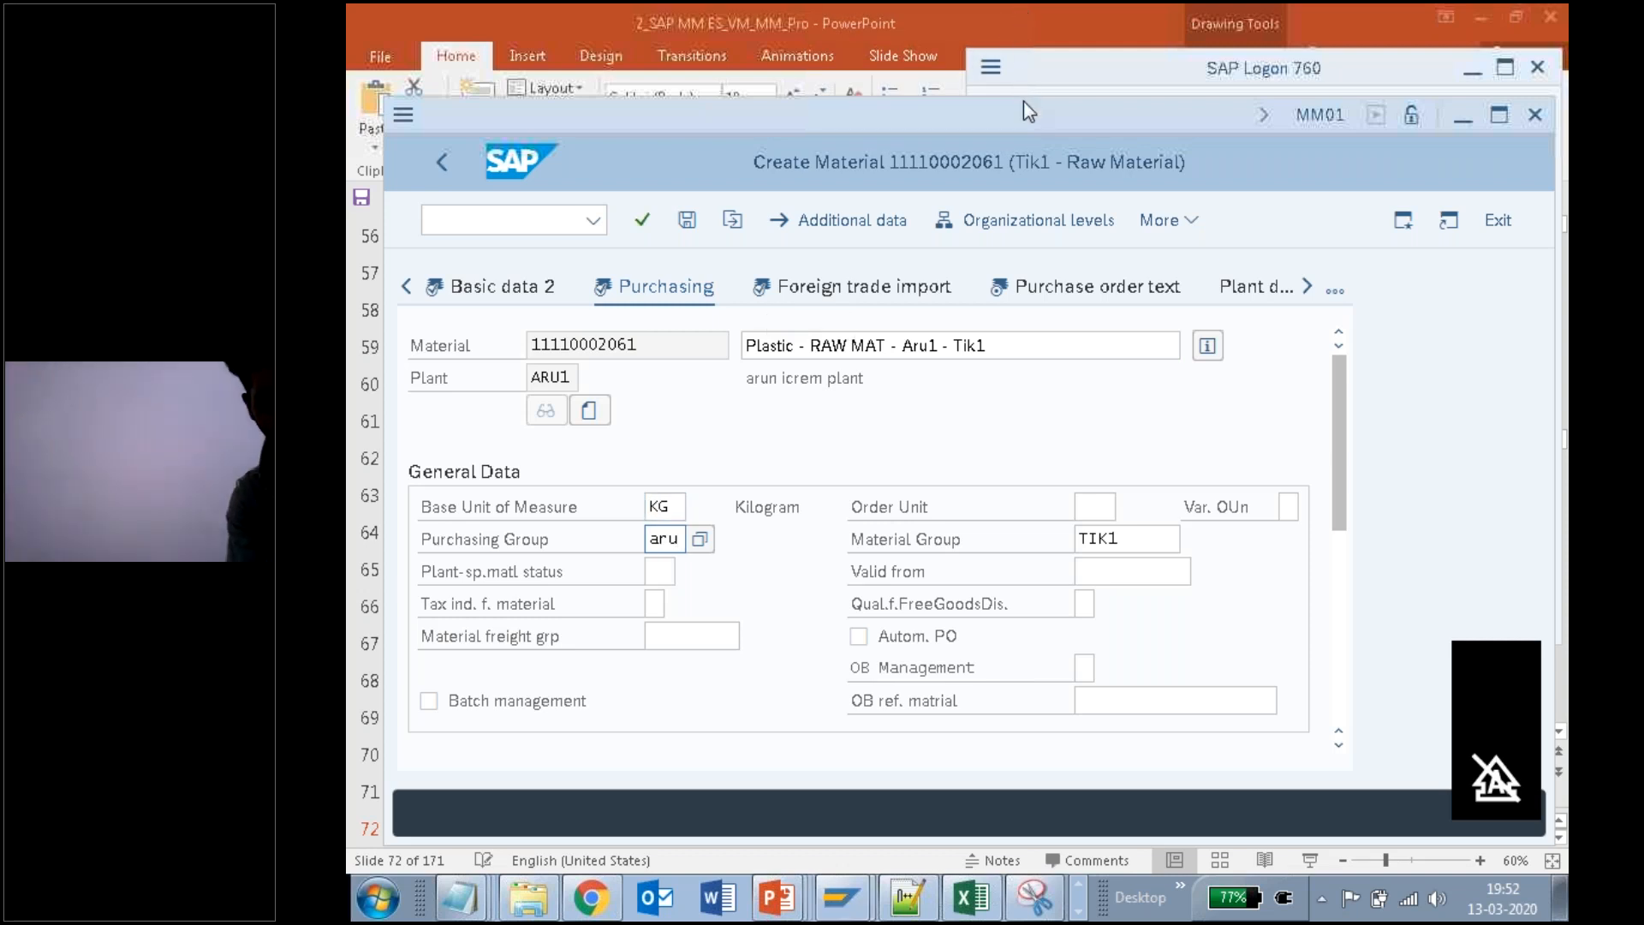
{"action": "key", "text": "Return"}
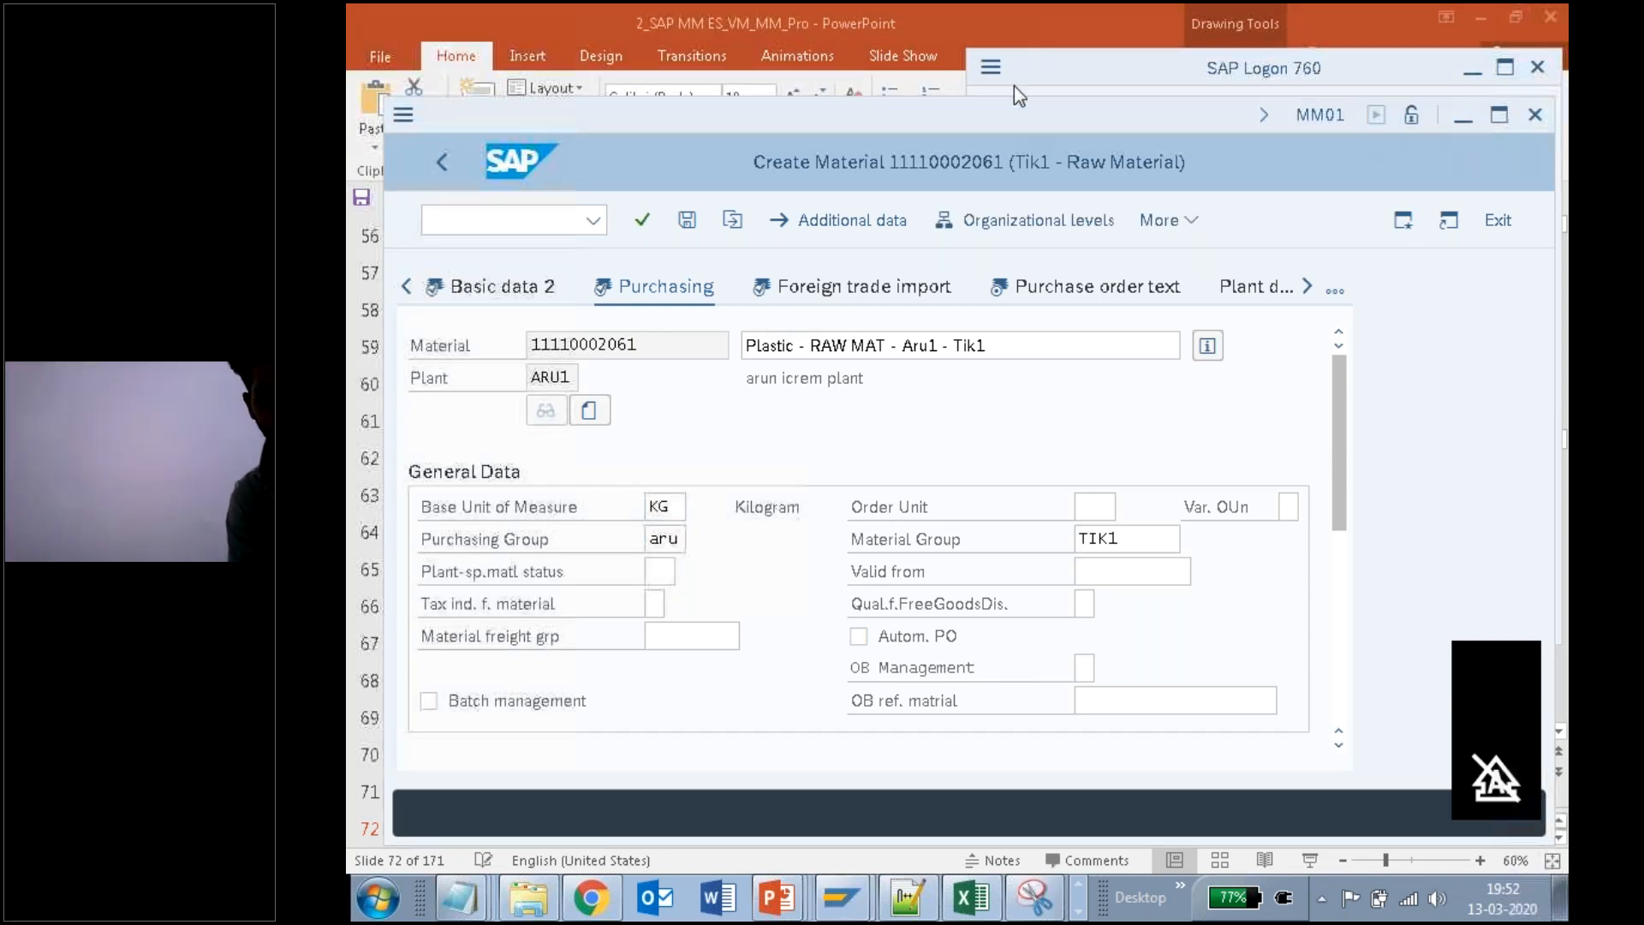
{"action": "mouse_move", "coordinate": [399, 541]}
{"action": "left_mouse_down"}
{"action": "mouse_move", "coordinate": [707, 539]}
{"action": "mouse_move", "coordinate": [391, 531]}
{"action": "left_mouse_up"}
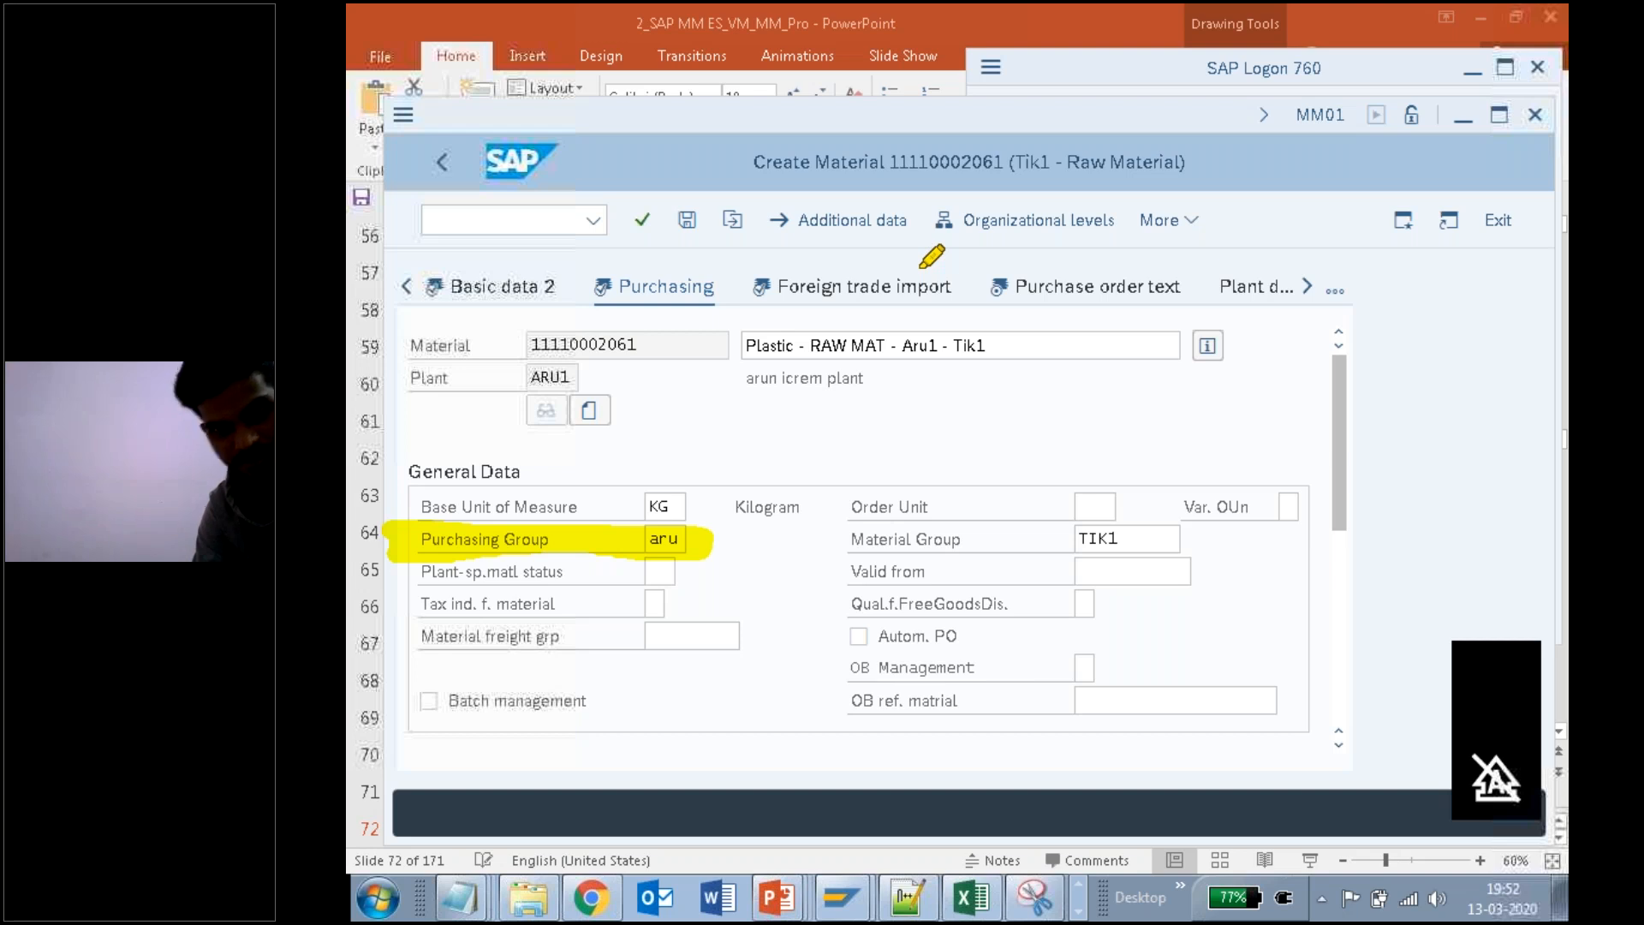
Step: Switch to the Material Master DAta Configuration notes, locate and select the "Pur Group." line, and return to SAP
{"action": "left_click", "coordinate": [459, 909]}
{"action": "left_click", "coordinate": [464, 849]}
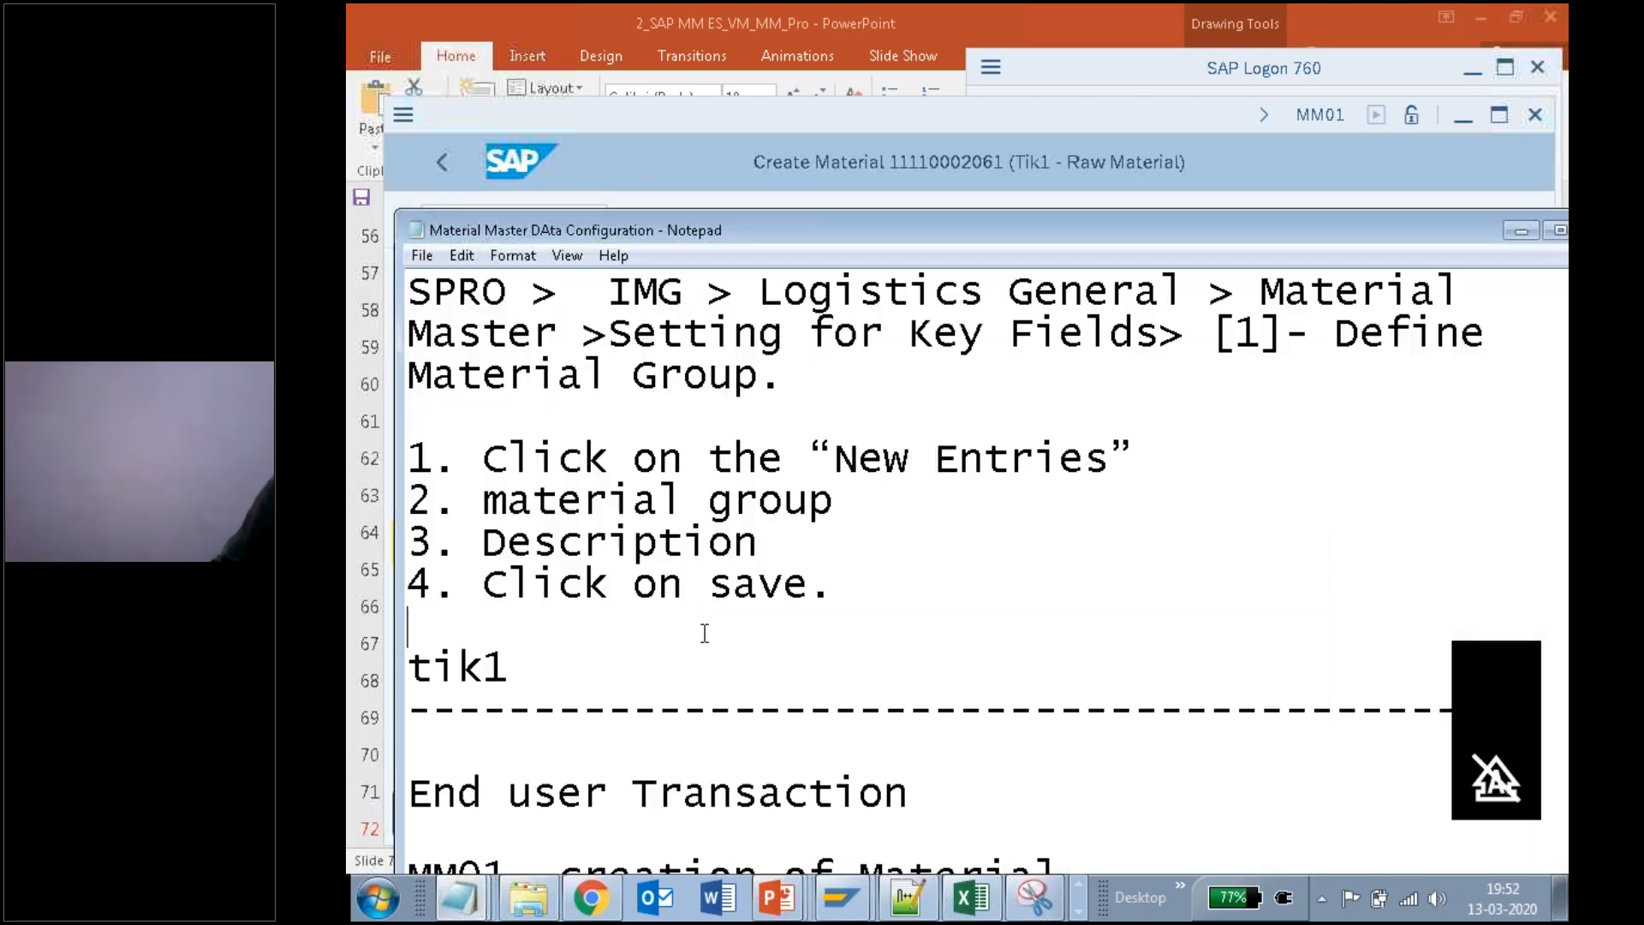
{"action": "scroll", "coordinate": [704, 633], "scroll_direction": "down", "scroll_amount": 1}
{"action": "scroll", "coordinate": [704, 633], "scroll_direction": "down", "scroll_amount": 5}
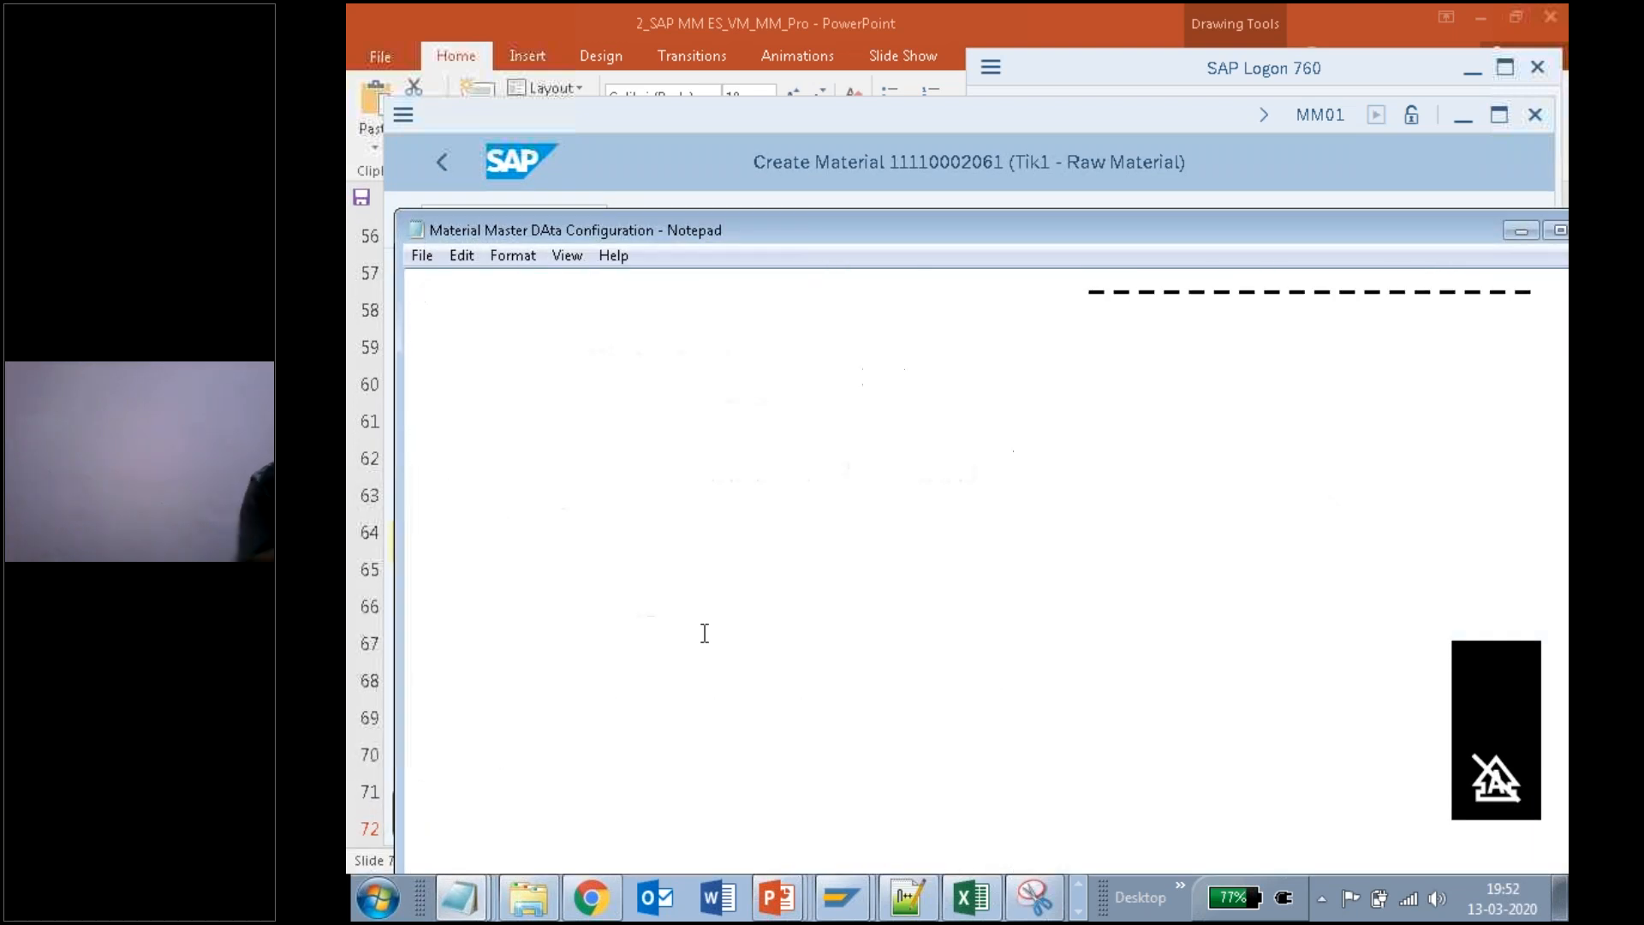
{"action": "scroll", "coordinate": [704, 633], "scroll_direction": "up", "scroll_amount": 5}
{"action": "scroll", "coordinate": [557, 454], "scroll_direction": "down", "scroll_amount": 1}
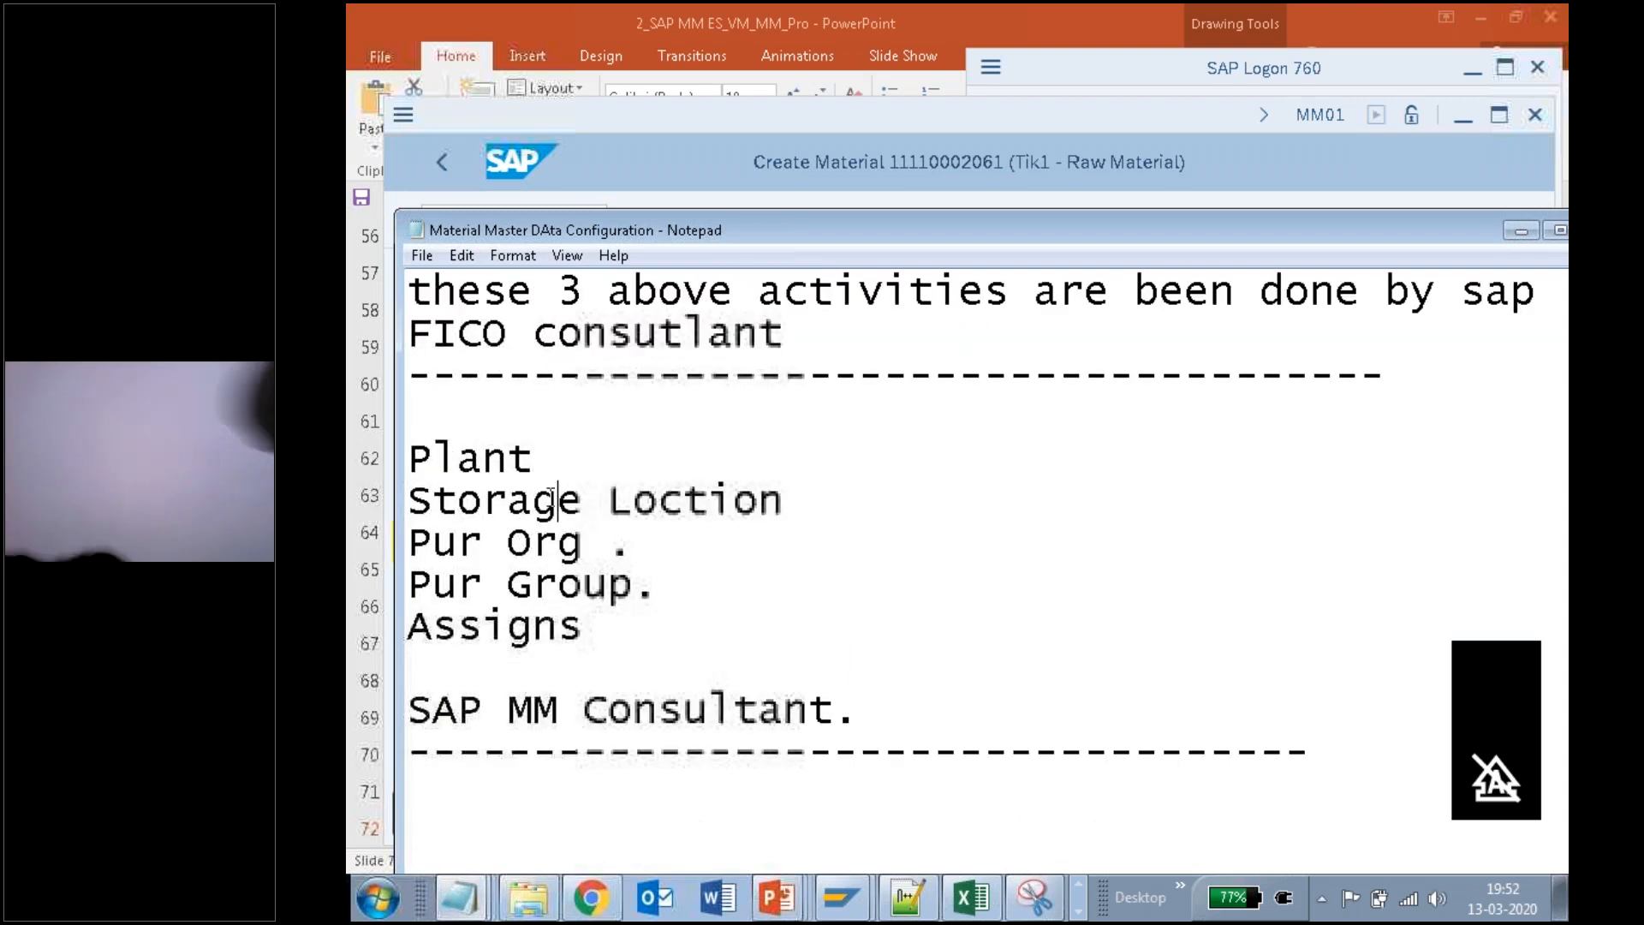
{"action": "left_click", "coordinate": [565, 572]}
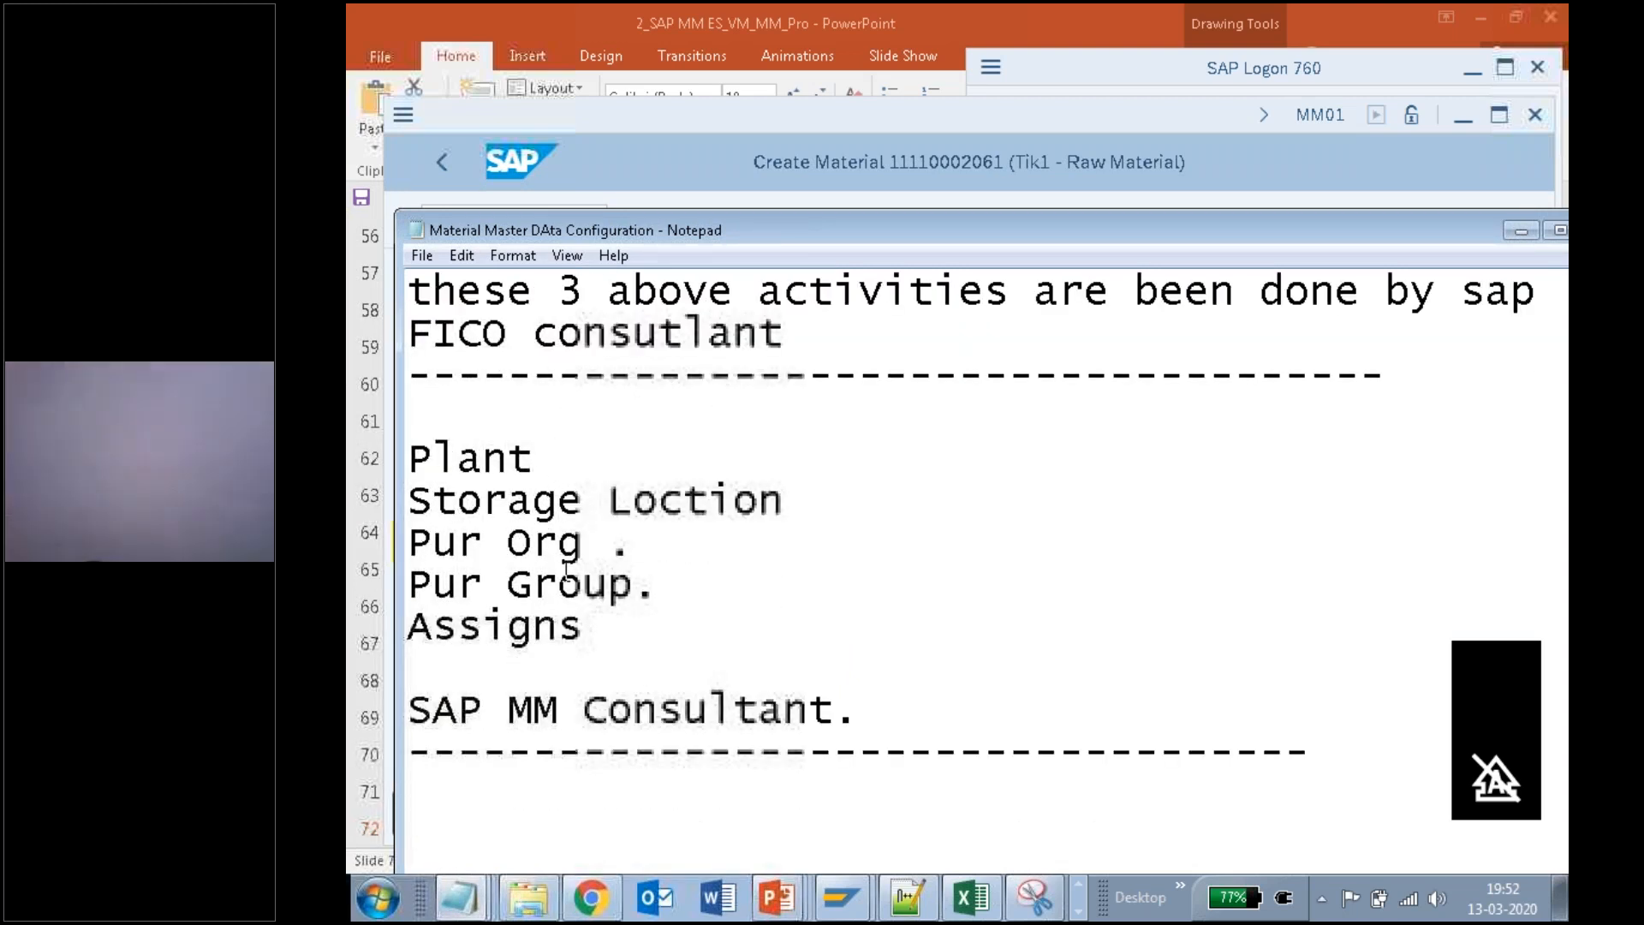
{"action": "left_click_drag", "start_coordinate": [679, 583], "coordinate": [406, 586]}
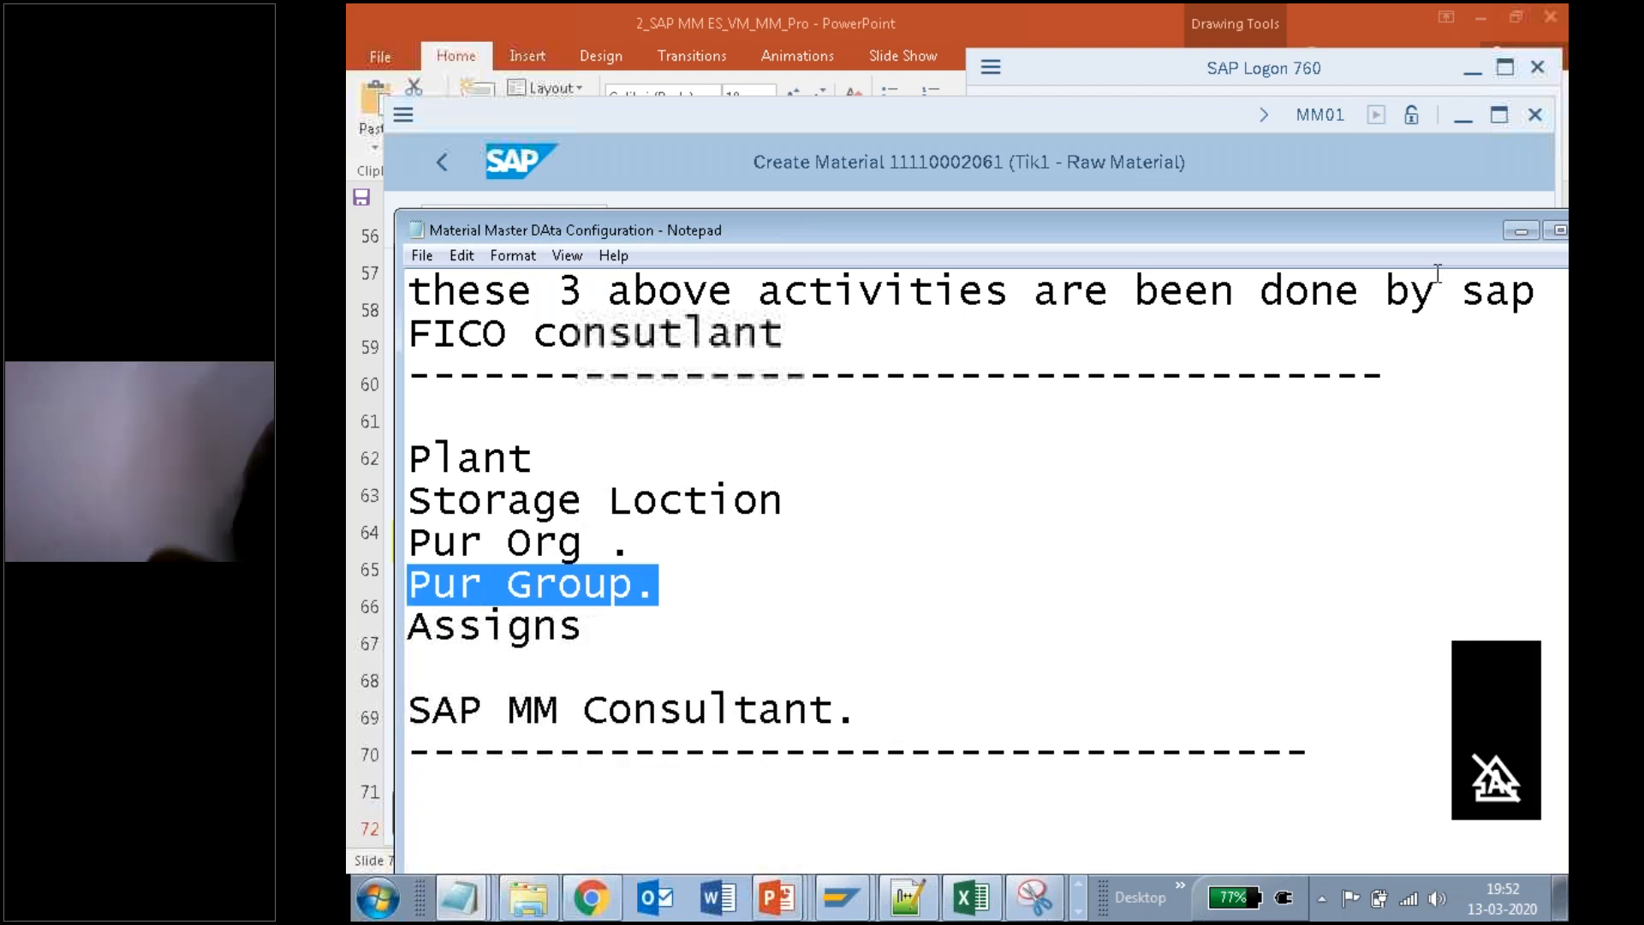
{"action": "left_click", "coordinate": [1520, 238]}
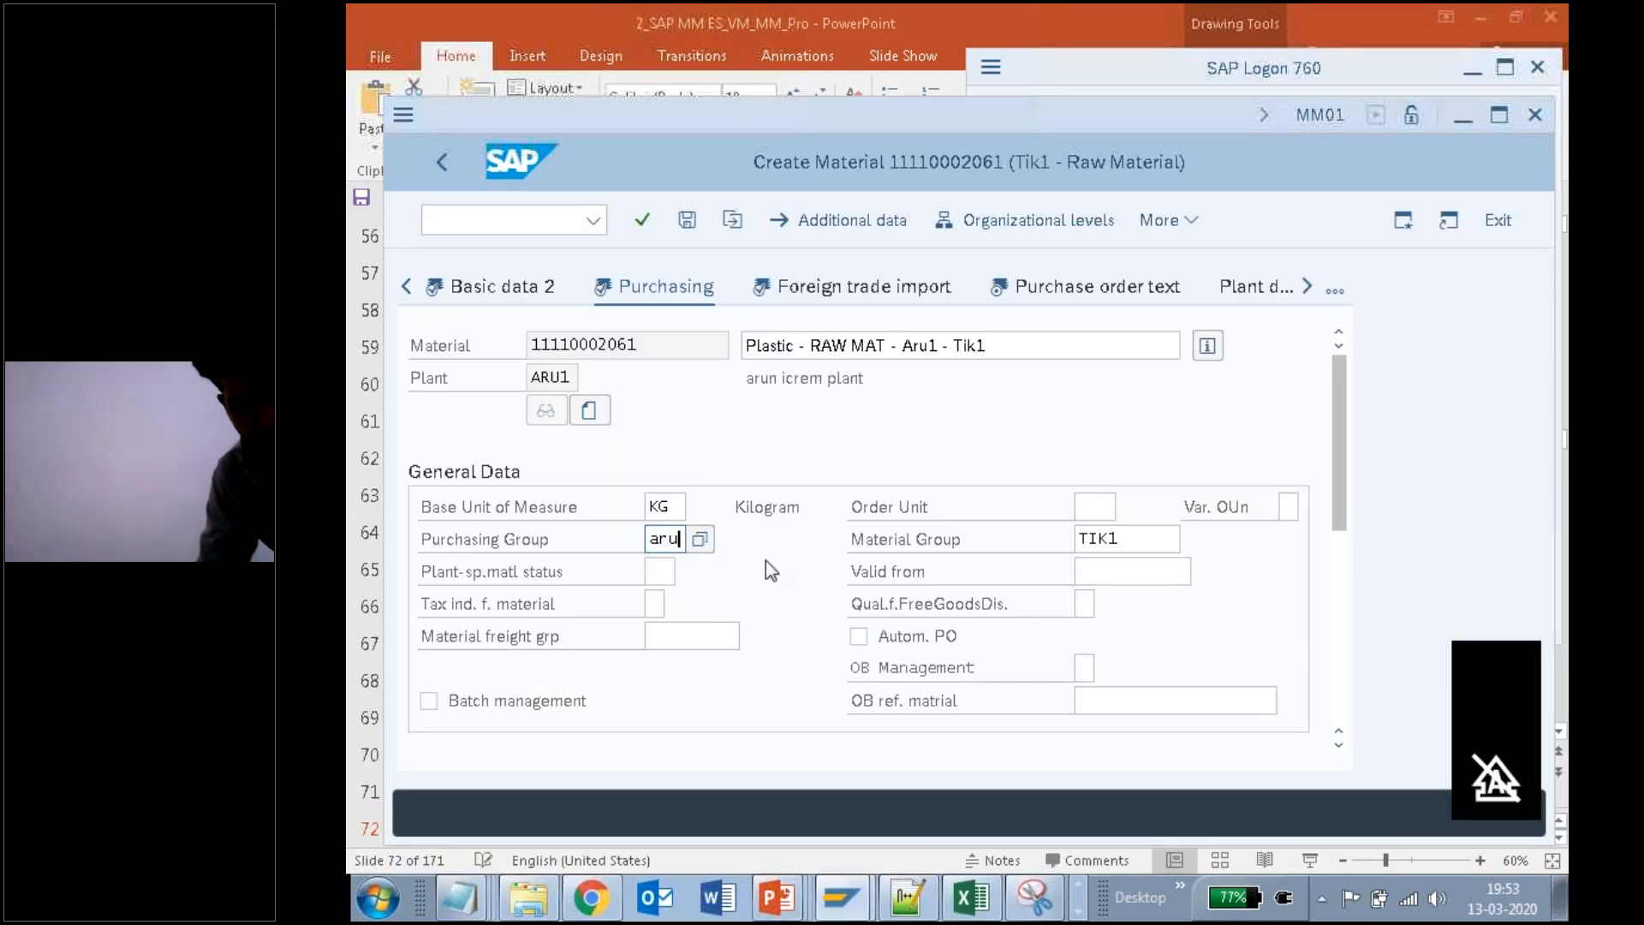
Step: Advance past Foreign trade import, enter "test" as the English purchase order text, and continue to the Accounting 1 view
{"action": "key", "text": "Return"}
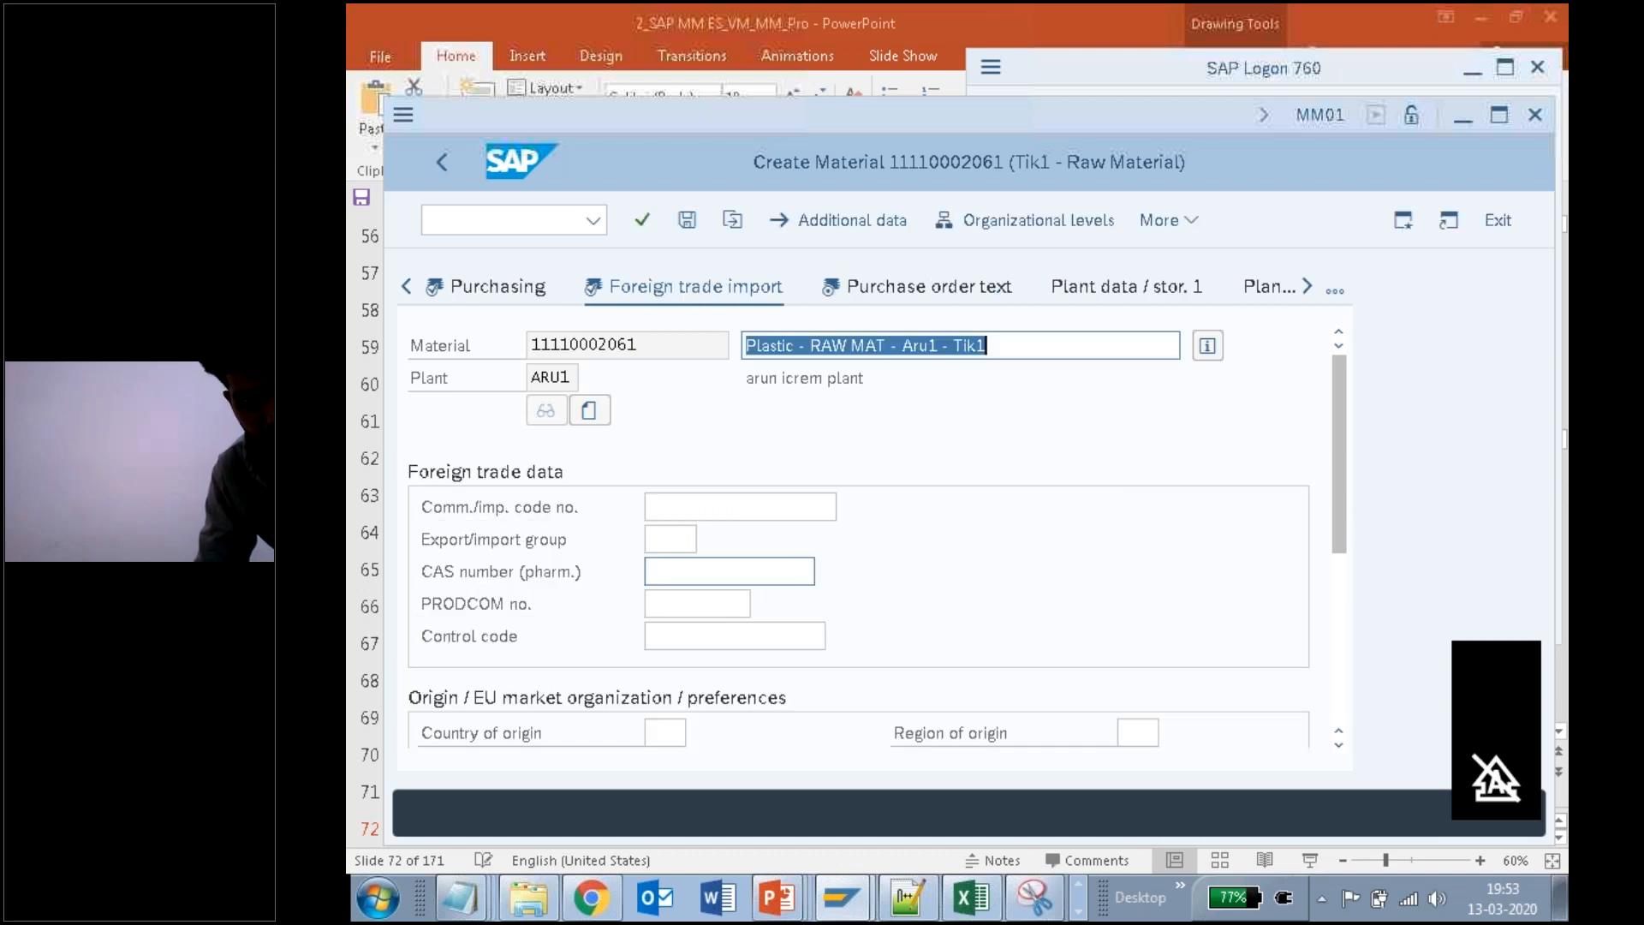
{"action": "key", "text": "Return"}
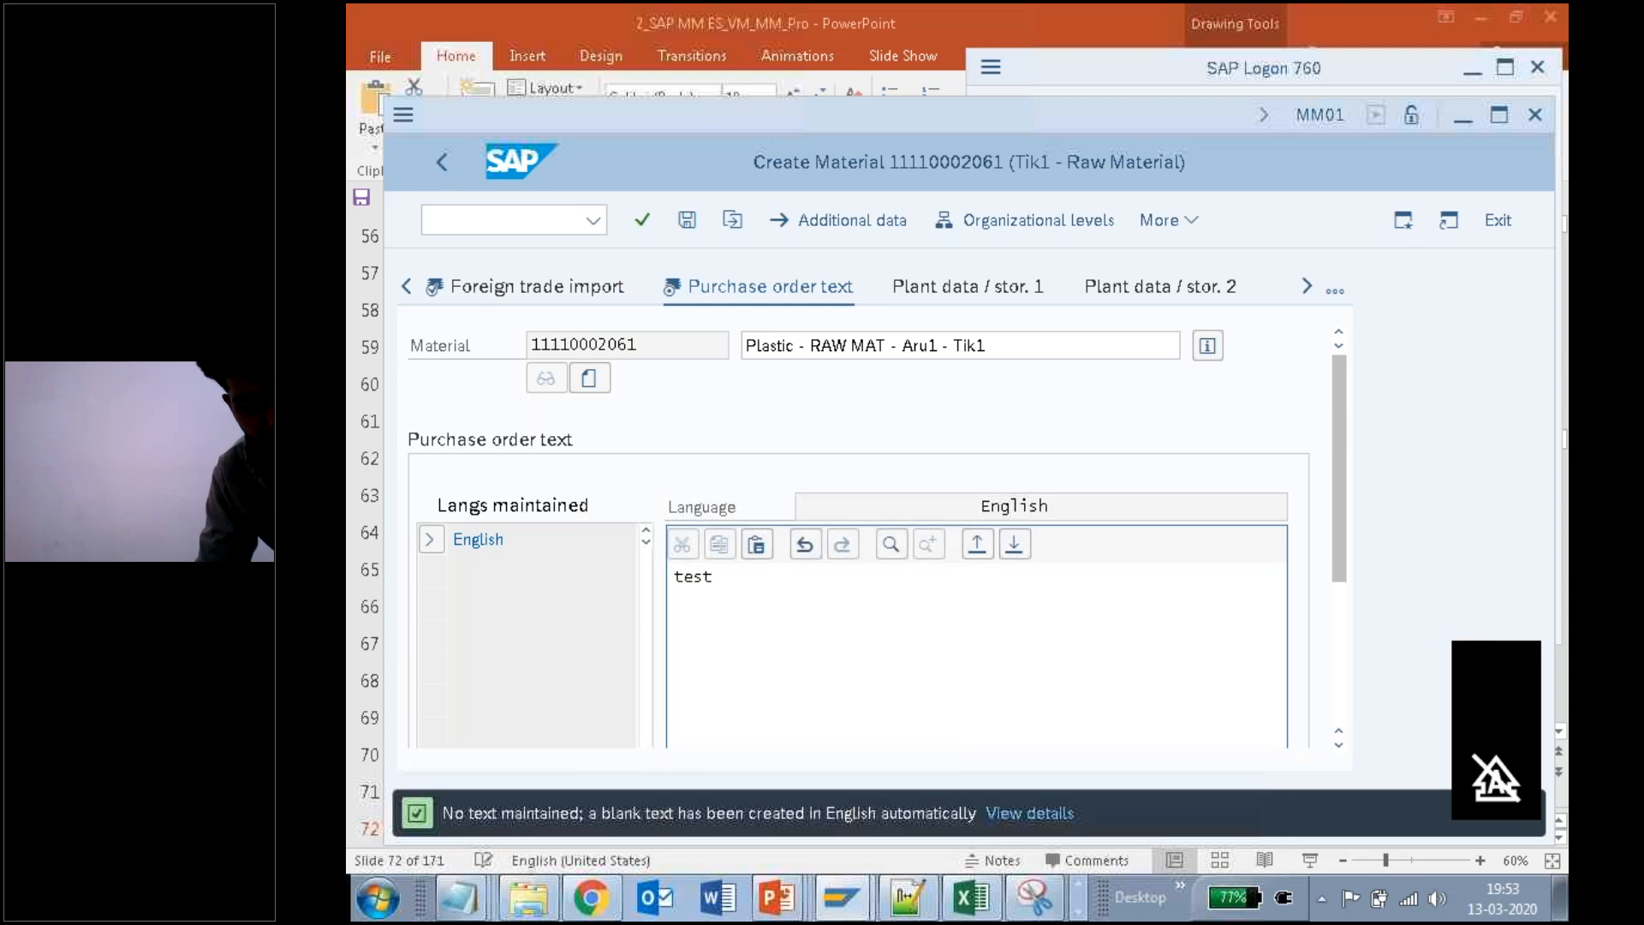
{"action": "key", "text": "Return"}
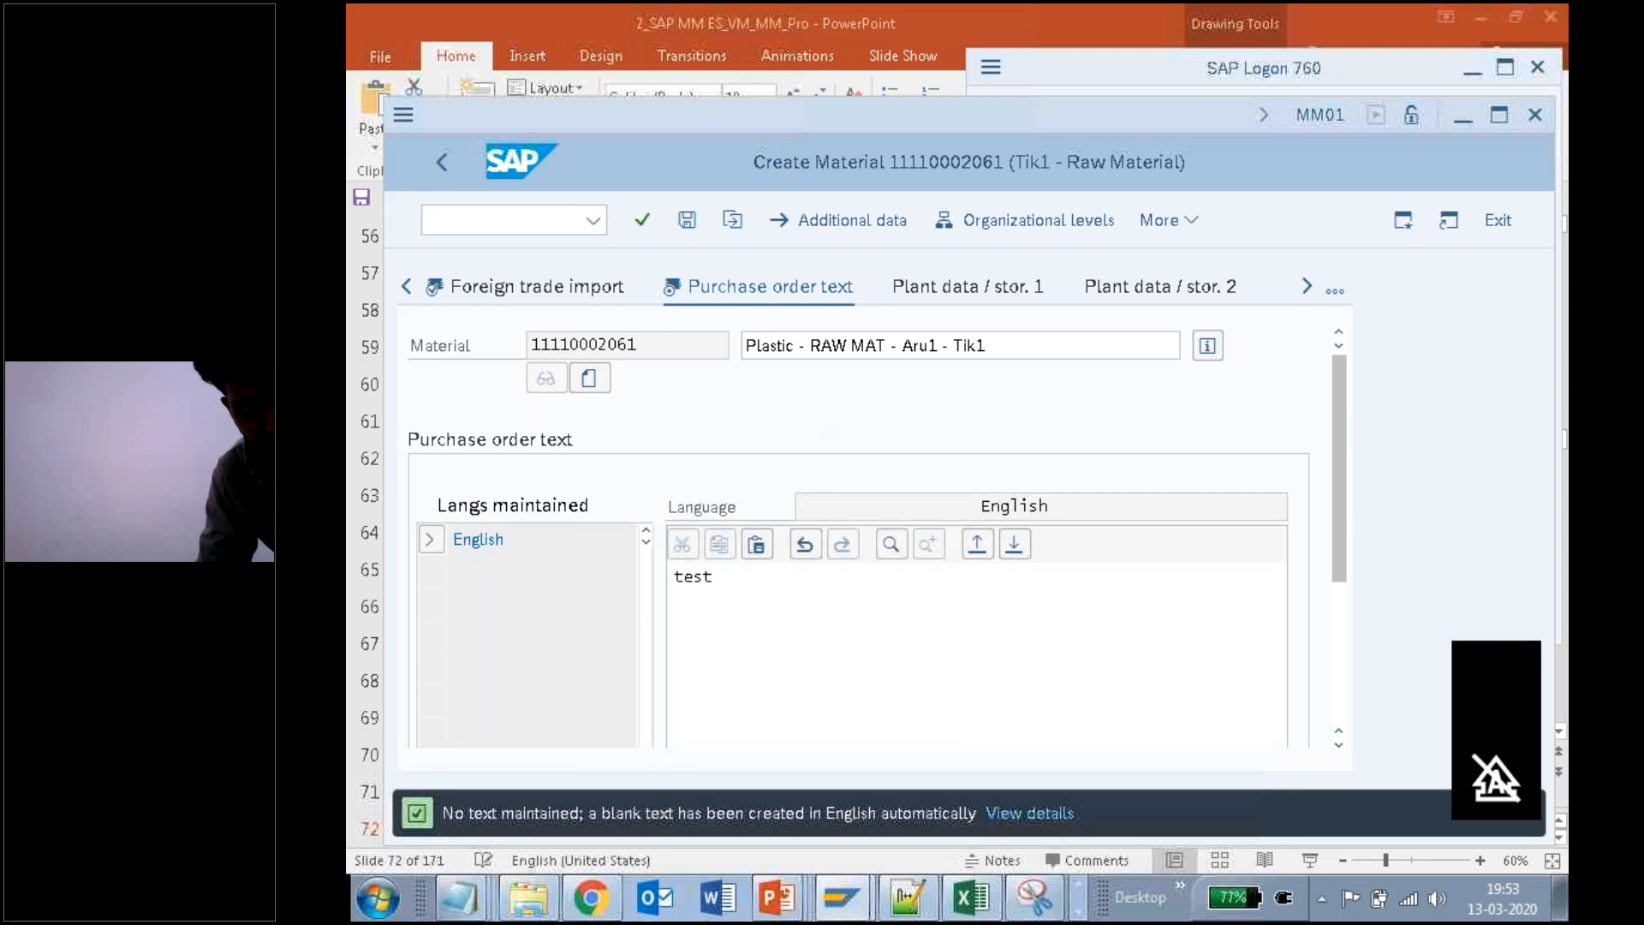
{"action": "key", "text": "Return"}
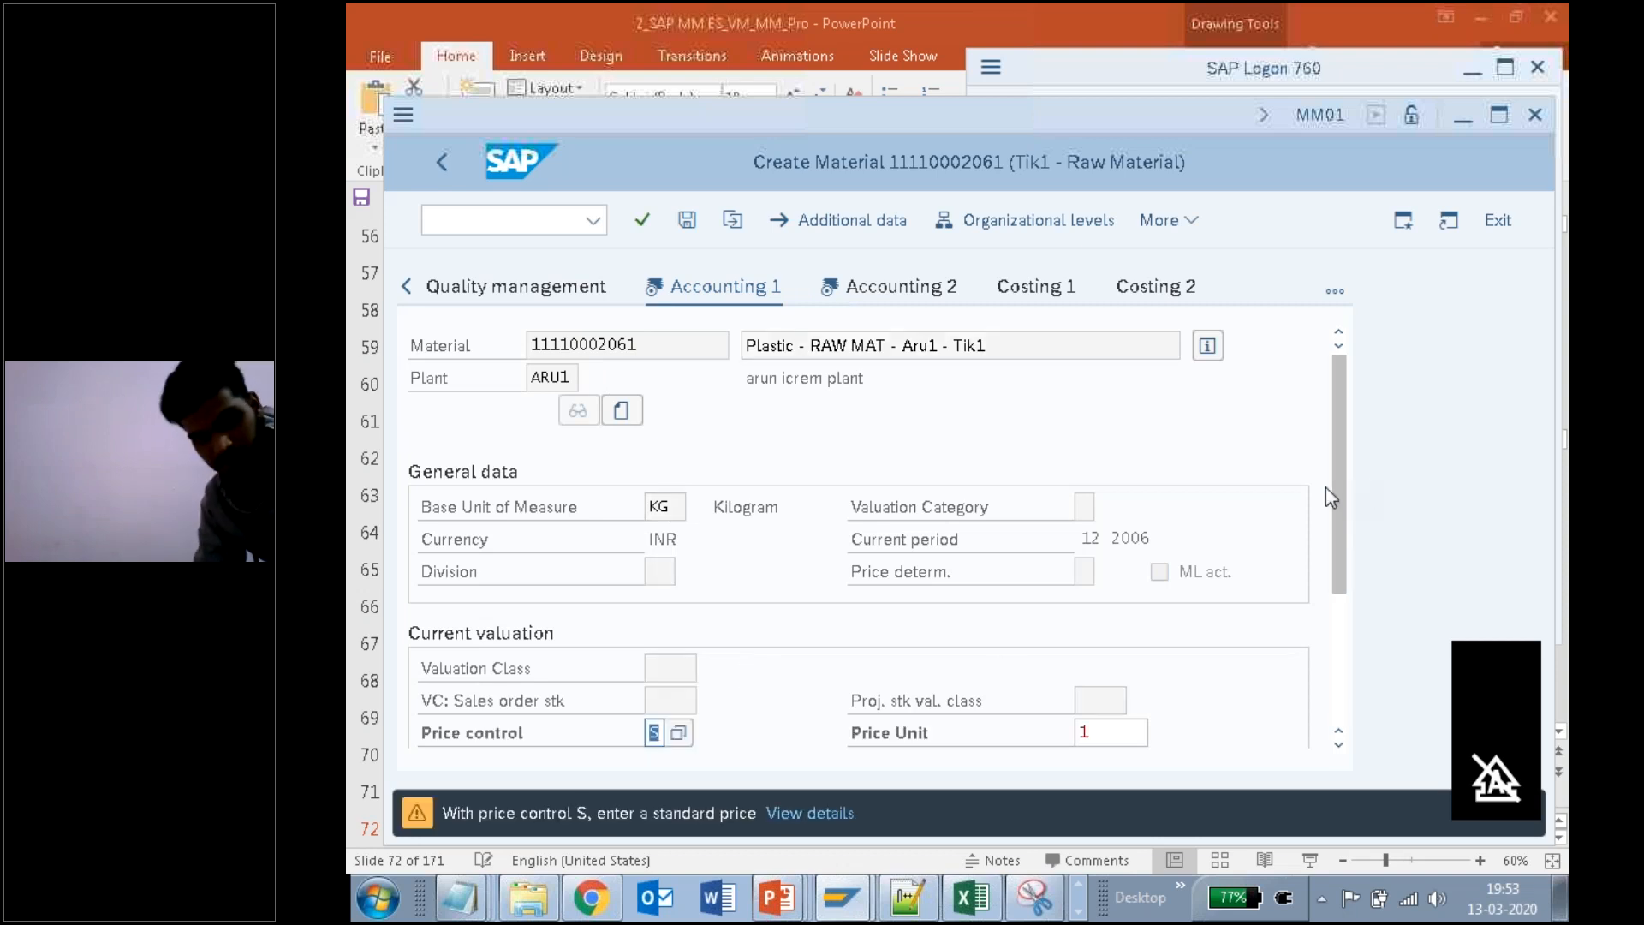
Step: Set the material's standard price to 10, advance past Accounting 2 and save the material
{"action": "scroll", "coordinate": [1339, 502], "scroll_direction": "down", "scroll_amount": 2}
{"action": "left_click", "coordinate": [753, 635]}
{"action": "left_click", "coordinate": [1111, 632]}
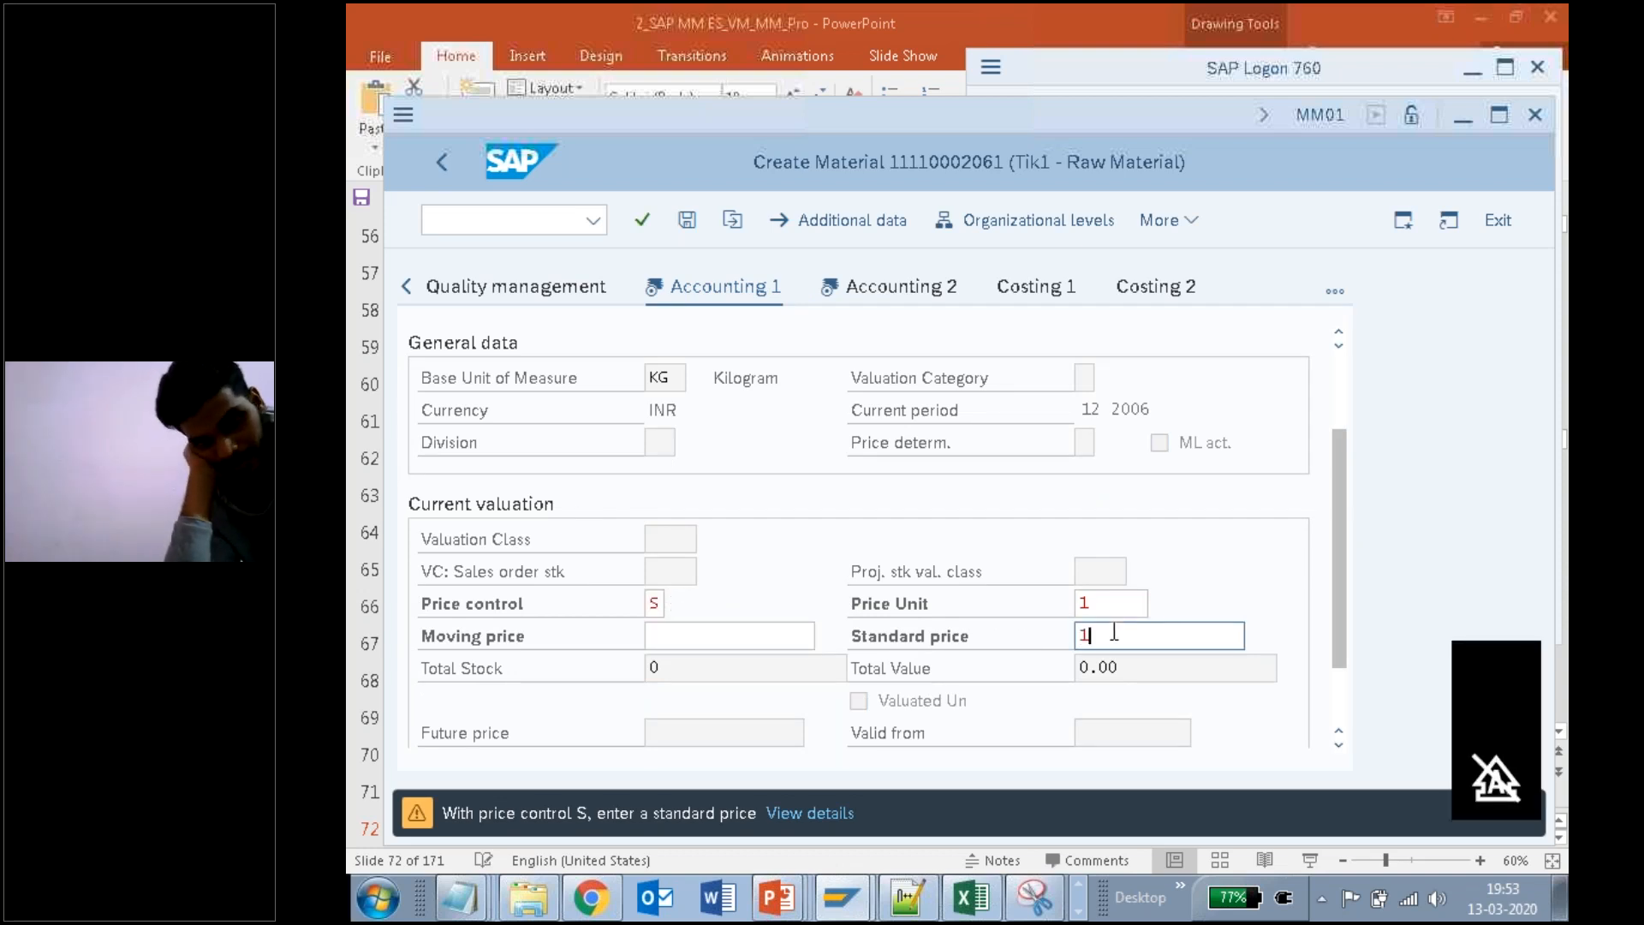
{"action": "type", "text": "10"}
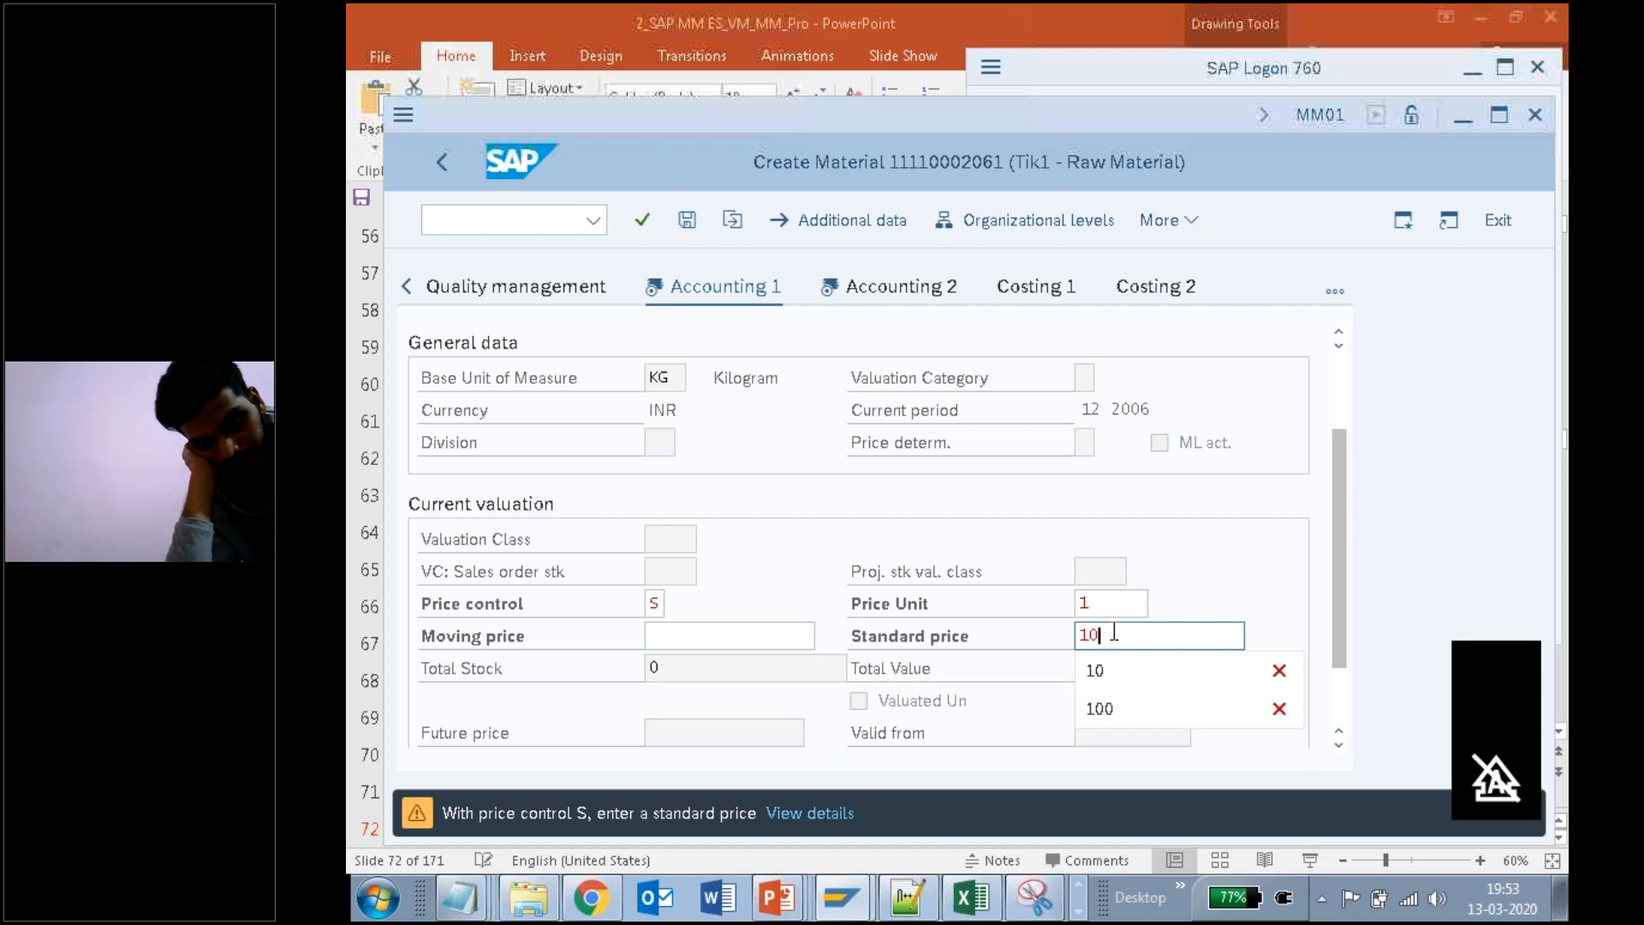
{"action": "key", "text": "Return"}
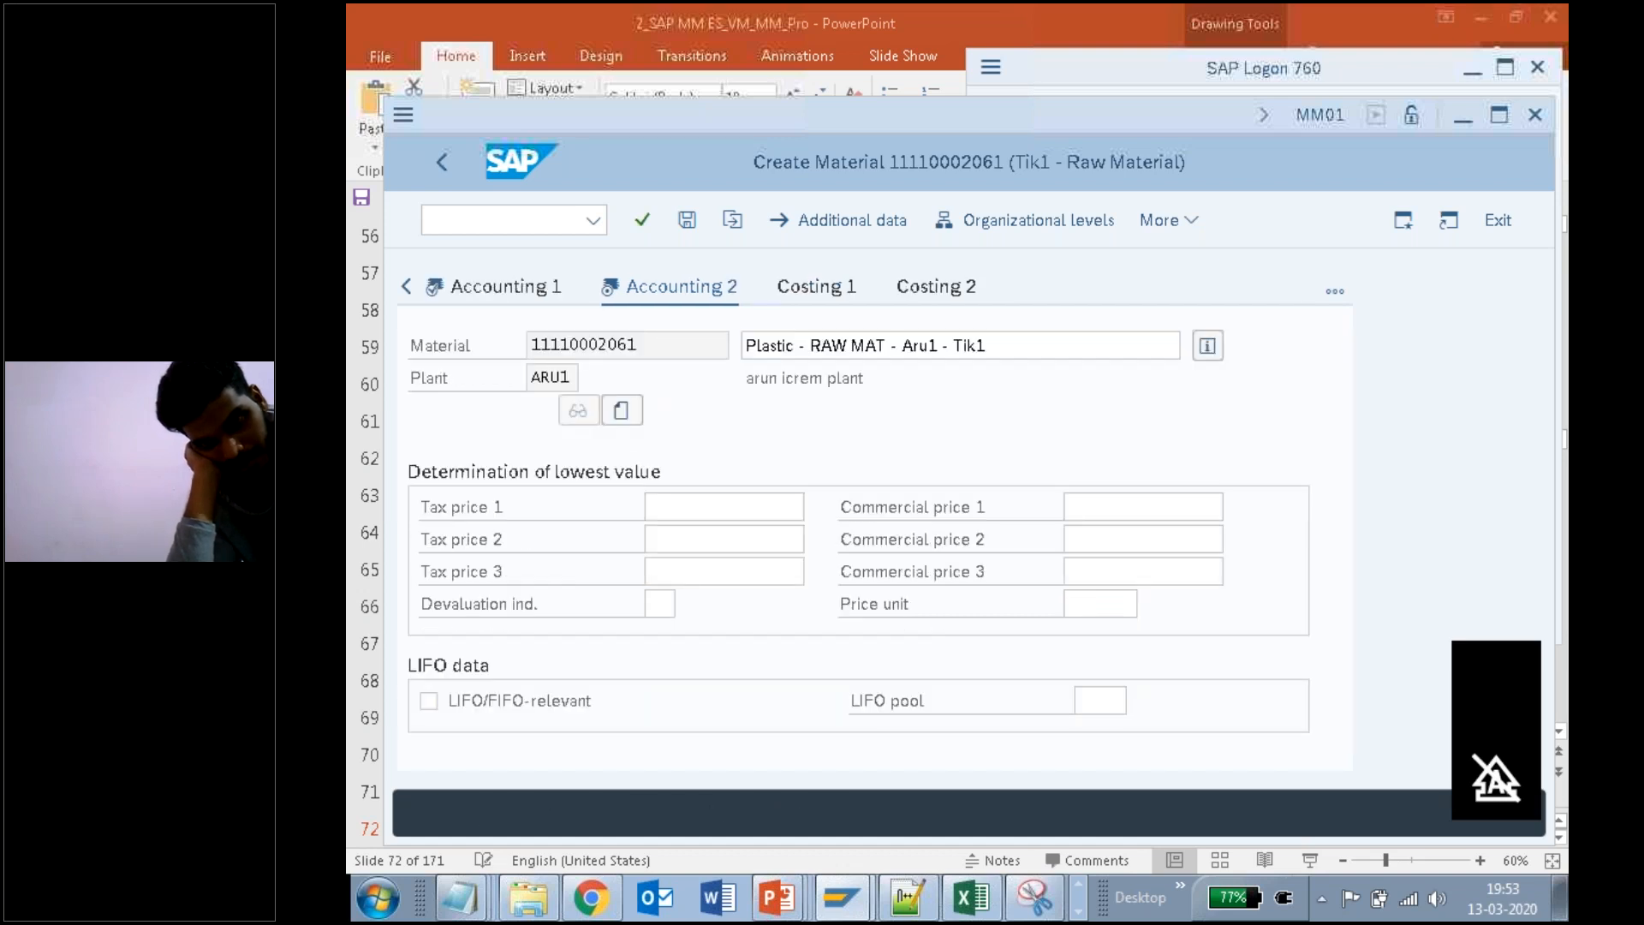
{"action": "key", "text": "Return"}
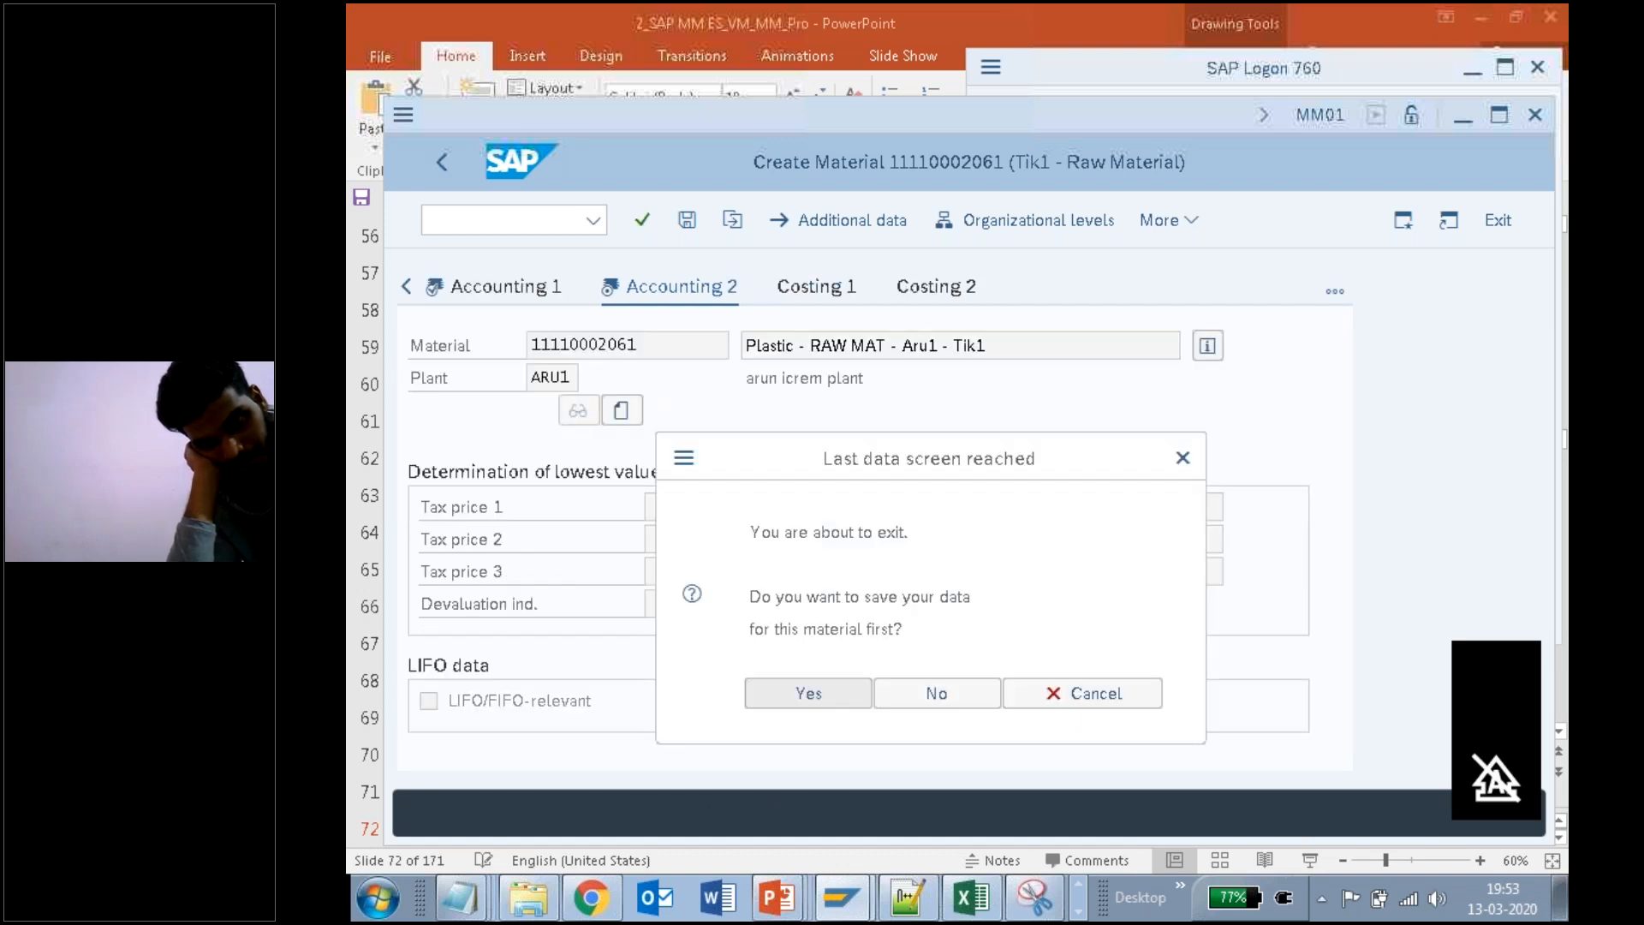
{"action": "left_click", "coordinate": [841, 695]}
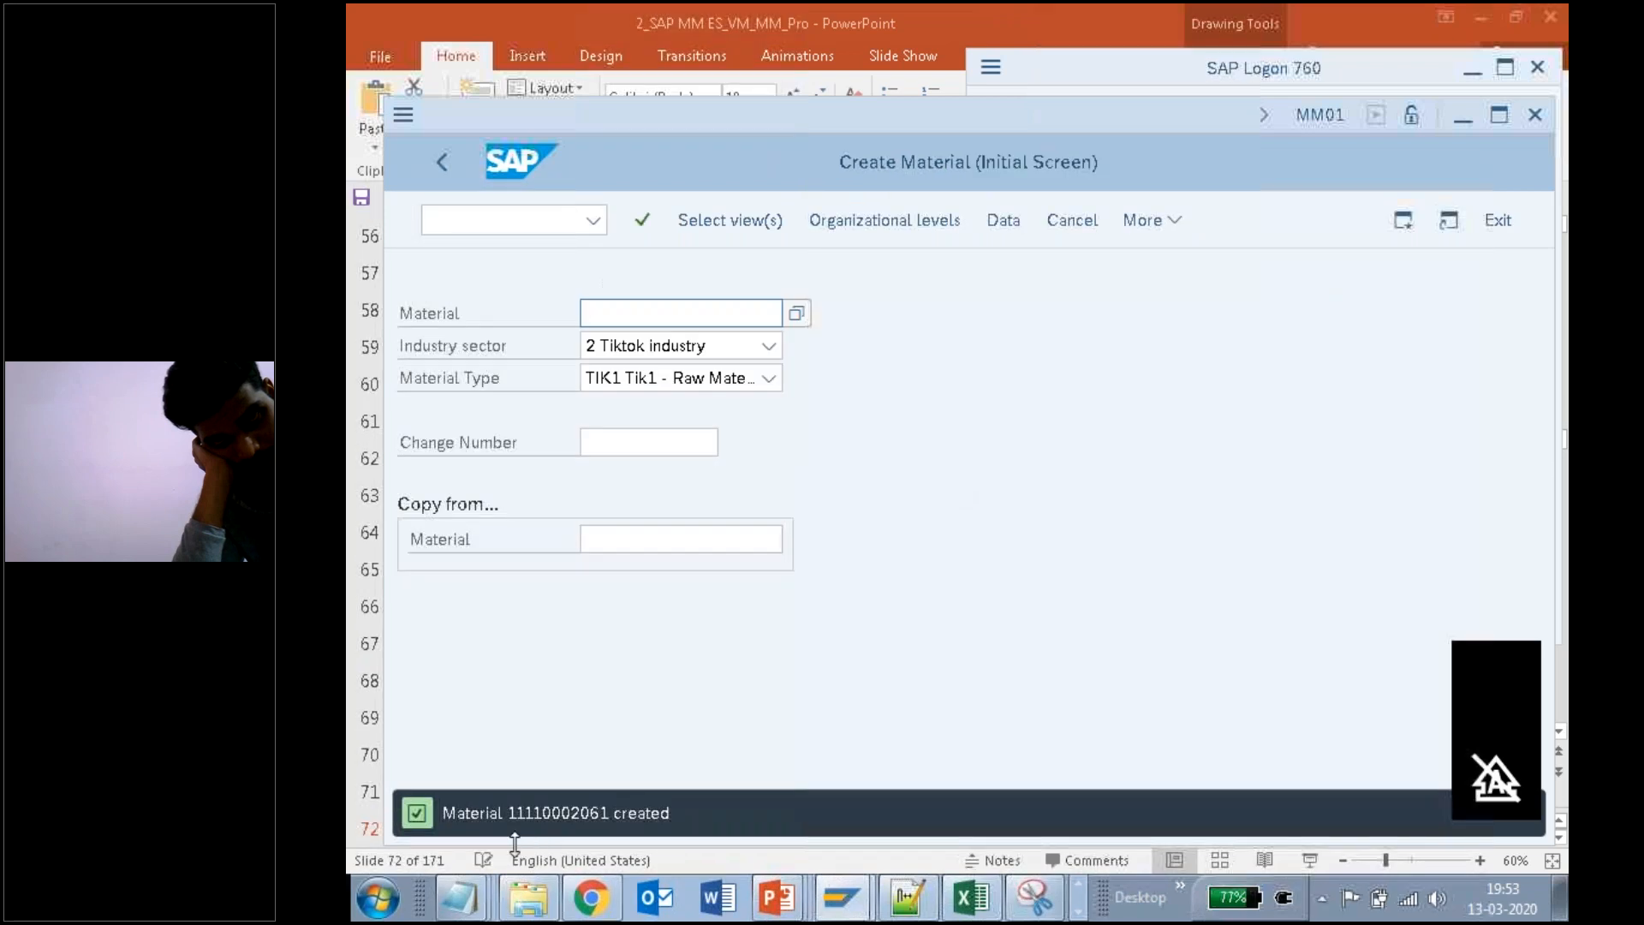
Step: Switch to the Material Master DAta Configuration notes and add a "-" after "MM01- creation of Material"
{"action": "double_click", "coordinate": [558, 814]}
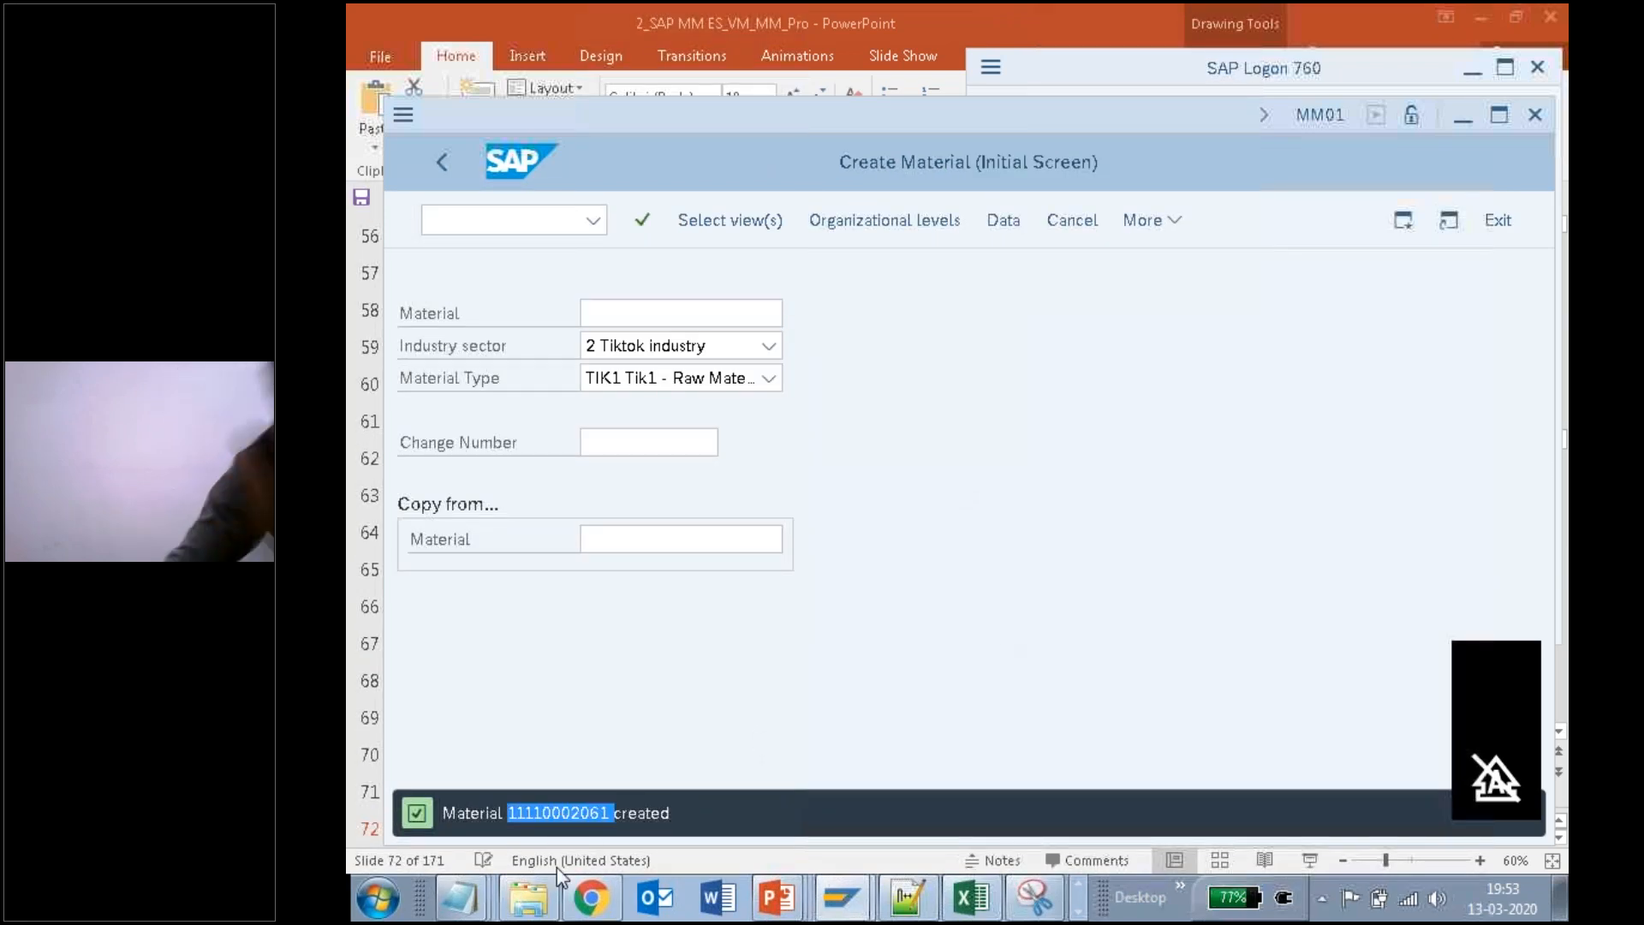
{"action": "mouse_move", "coordinate": [460, 897]}
{"action": "left_click", "coordinate": [471, 844]}
{"action": "left_click", "coordinate": [788, 595]}
{"action": "key", "text": "Up"}
{"action": "scroll", "coordinate": [790, 599], "scroll_direction": "up", "scroll_amount": 10}
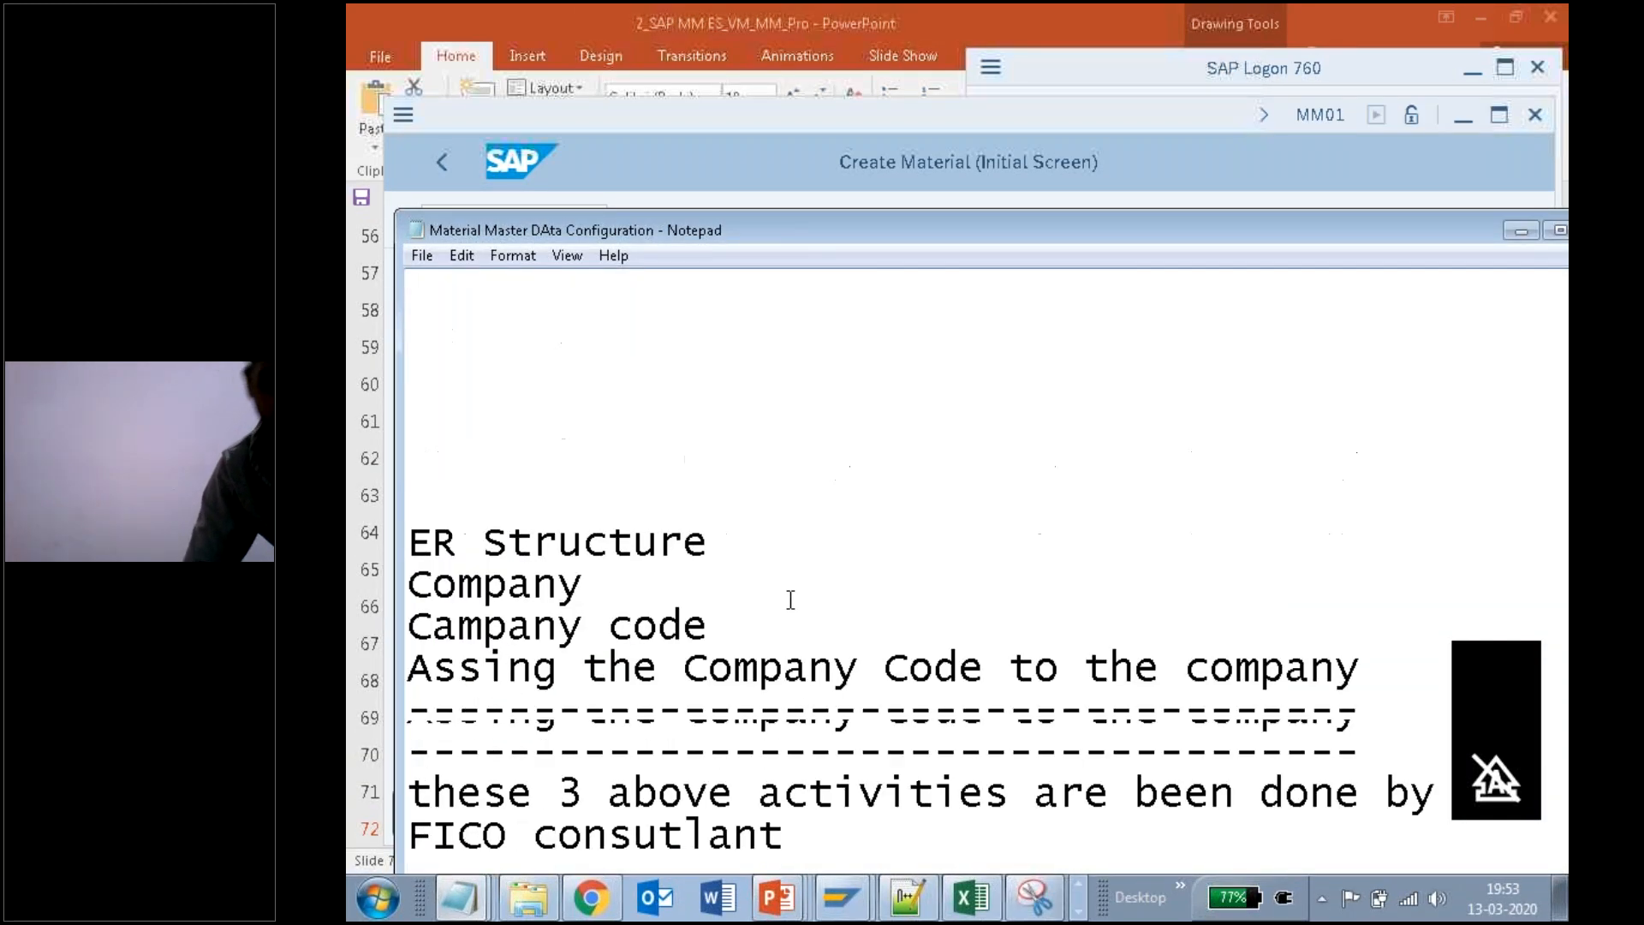
{"action": "scroll", "coordinate": [791, 599], "scroll_direction": "up", "scroll_amount": 5}
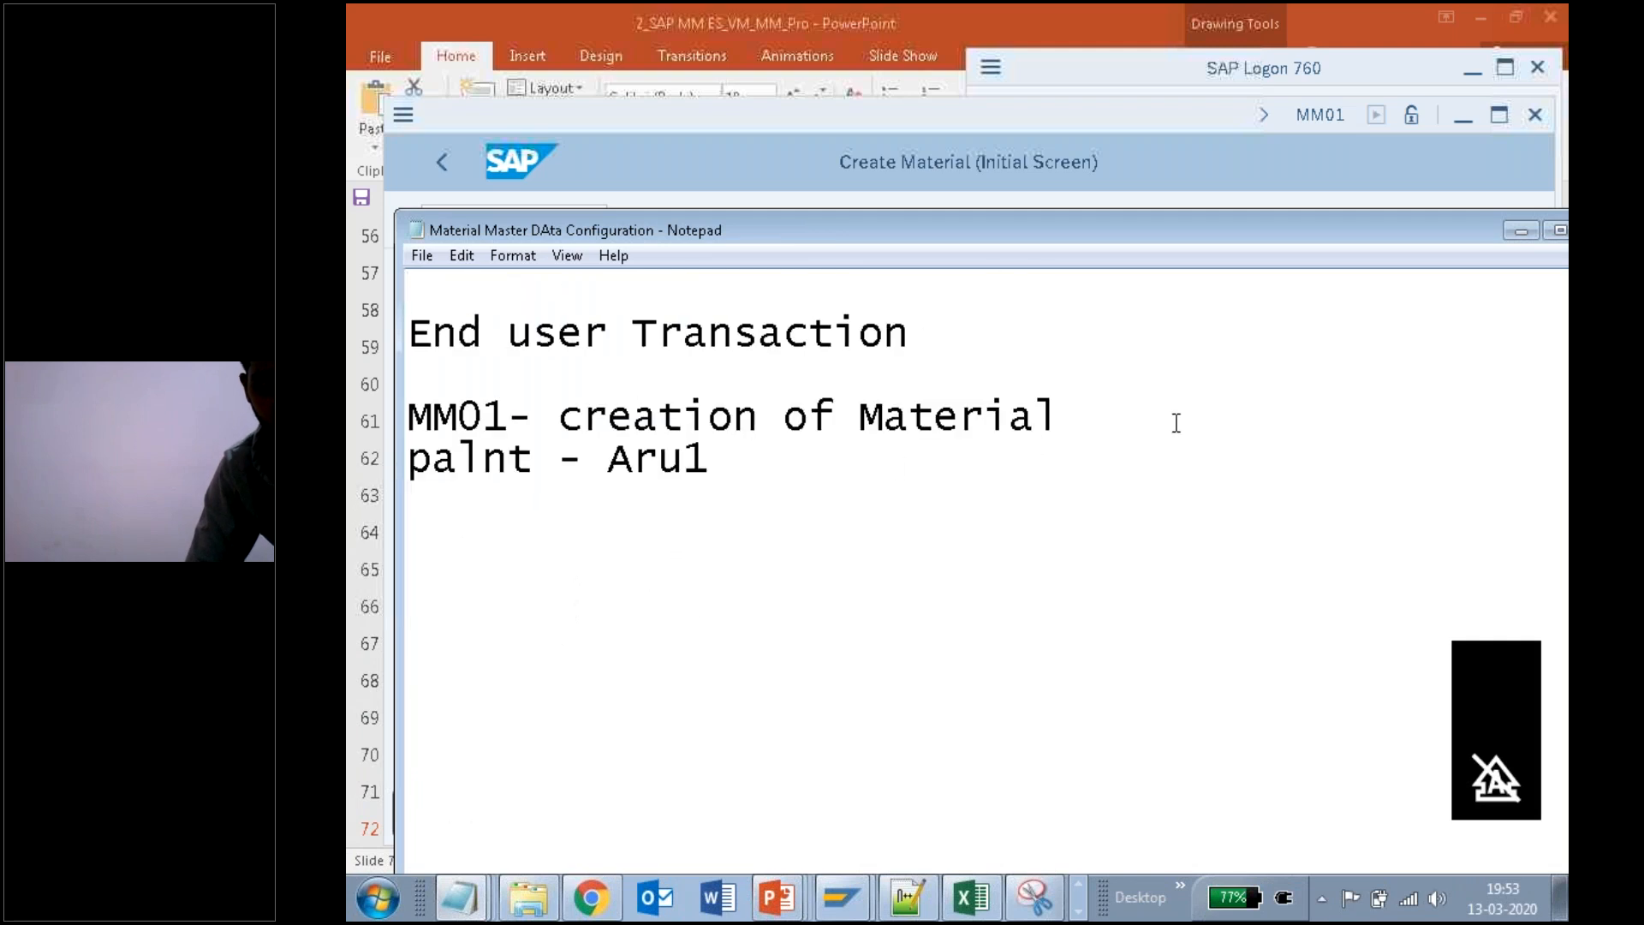
{"action": "type", "text": "-"}
{"action": "type", "text": "MM01"}
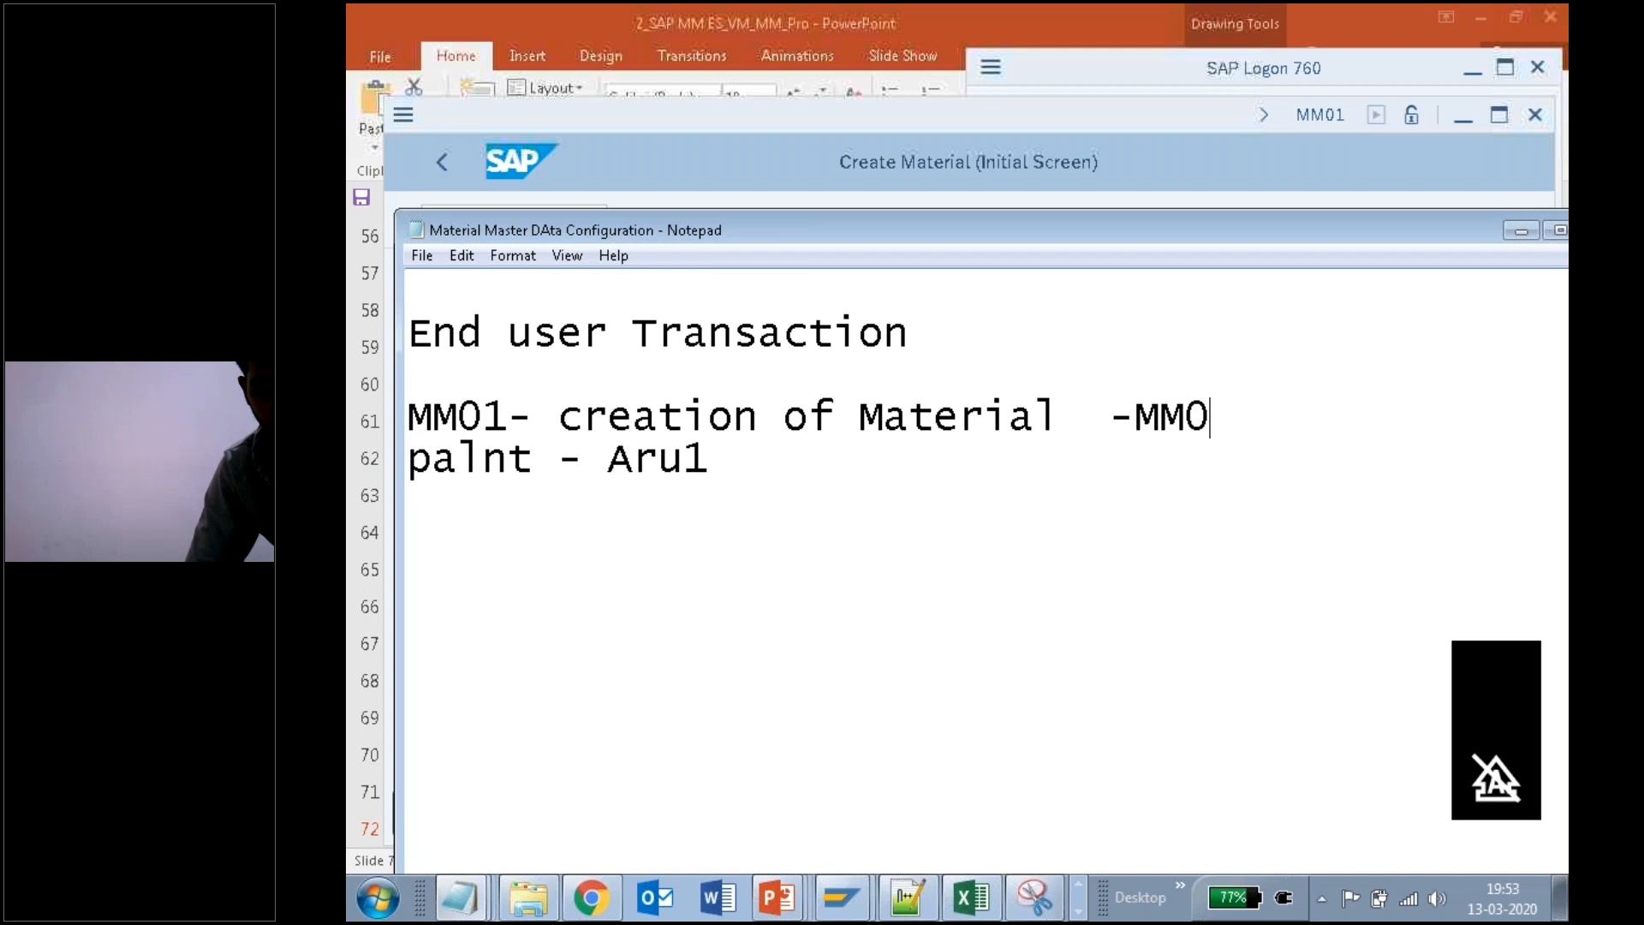
{"action": "key", "text": "ctrl+z"}
{"action": "key", "text": "ctrl+z"}
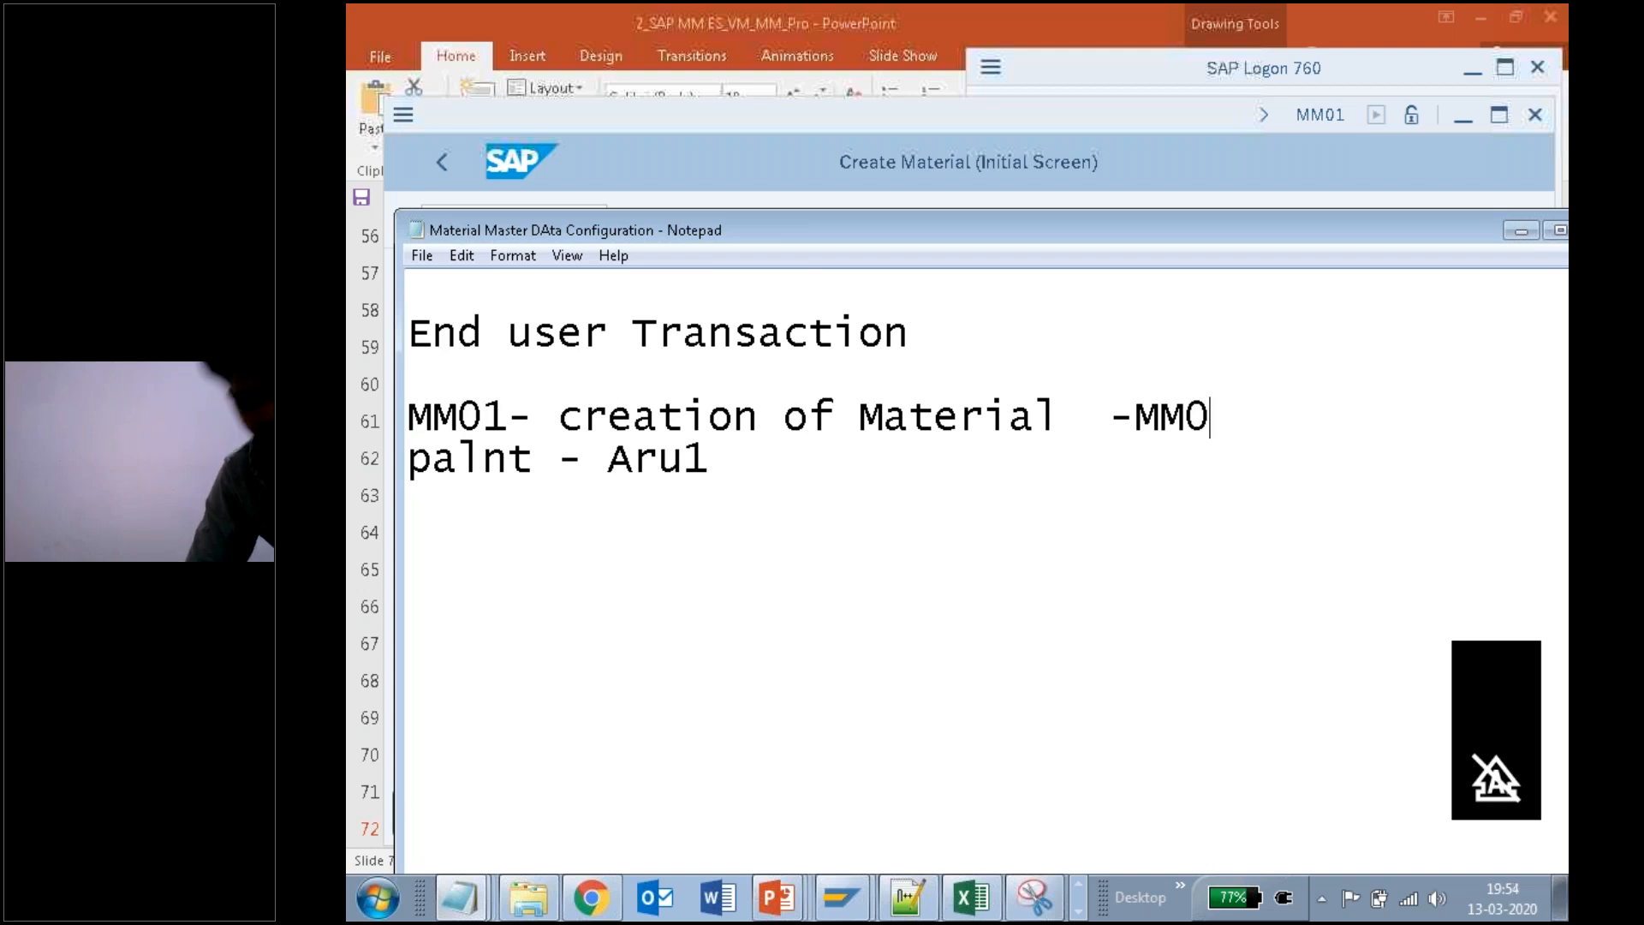
{"action": "key", "text": "ctrl+z"}
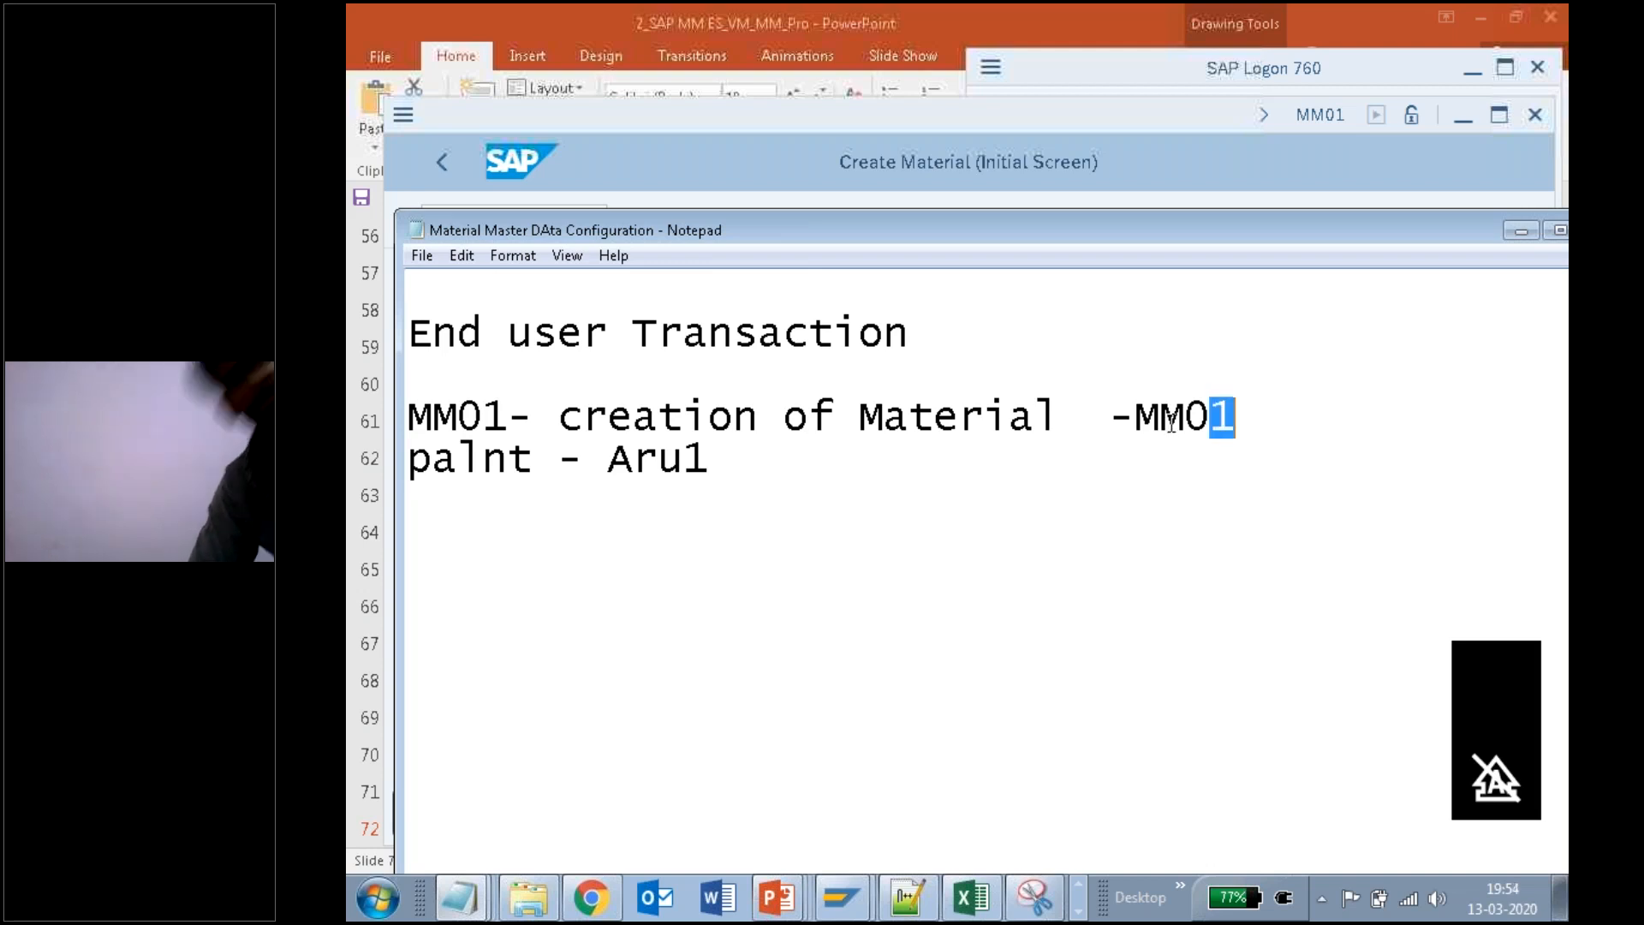
{"action": "left_click", "coordinate": [928, 115]}
{"action": "double_click", "coordinate": [557, 813]}
{"action": "key", "text": "ctrl+c"}
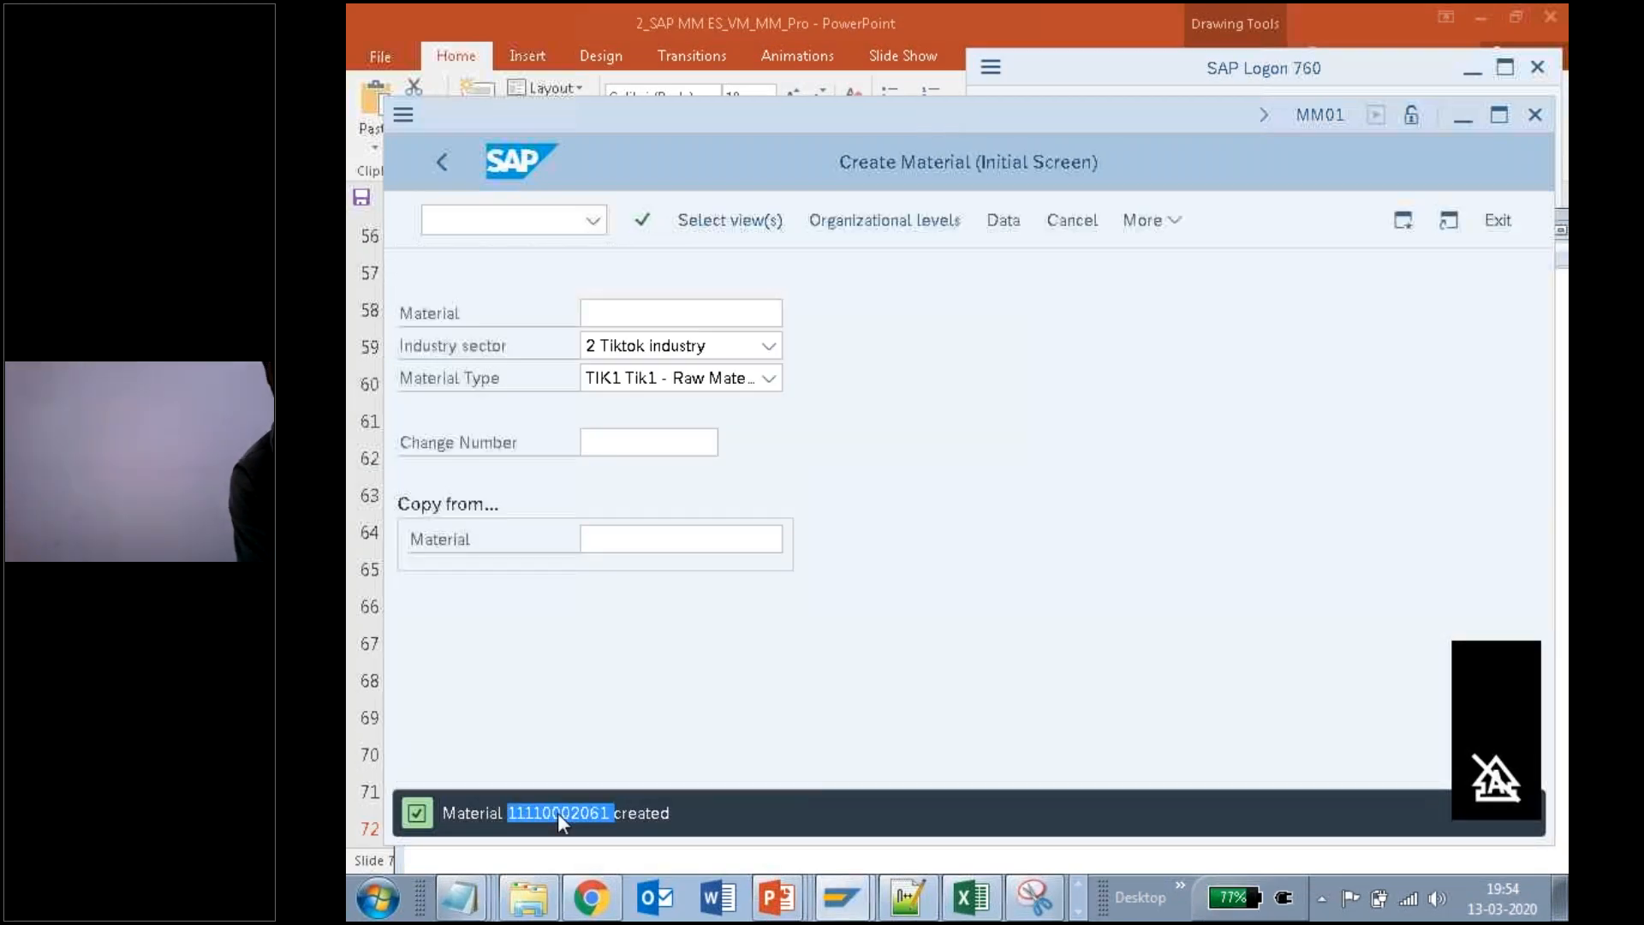
{"action": "left_click", "coordinate": [460, 897]}
{"action": "left_click", "coordinate": [514, 843]}
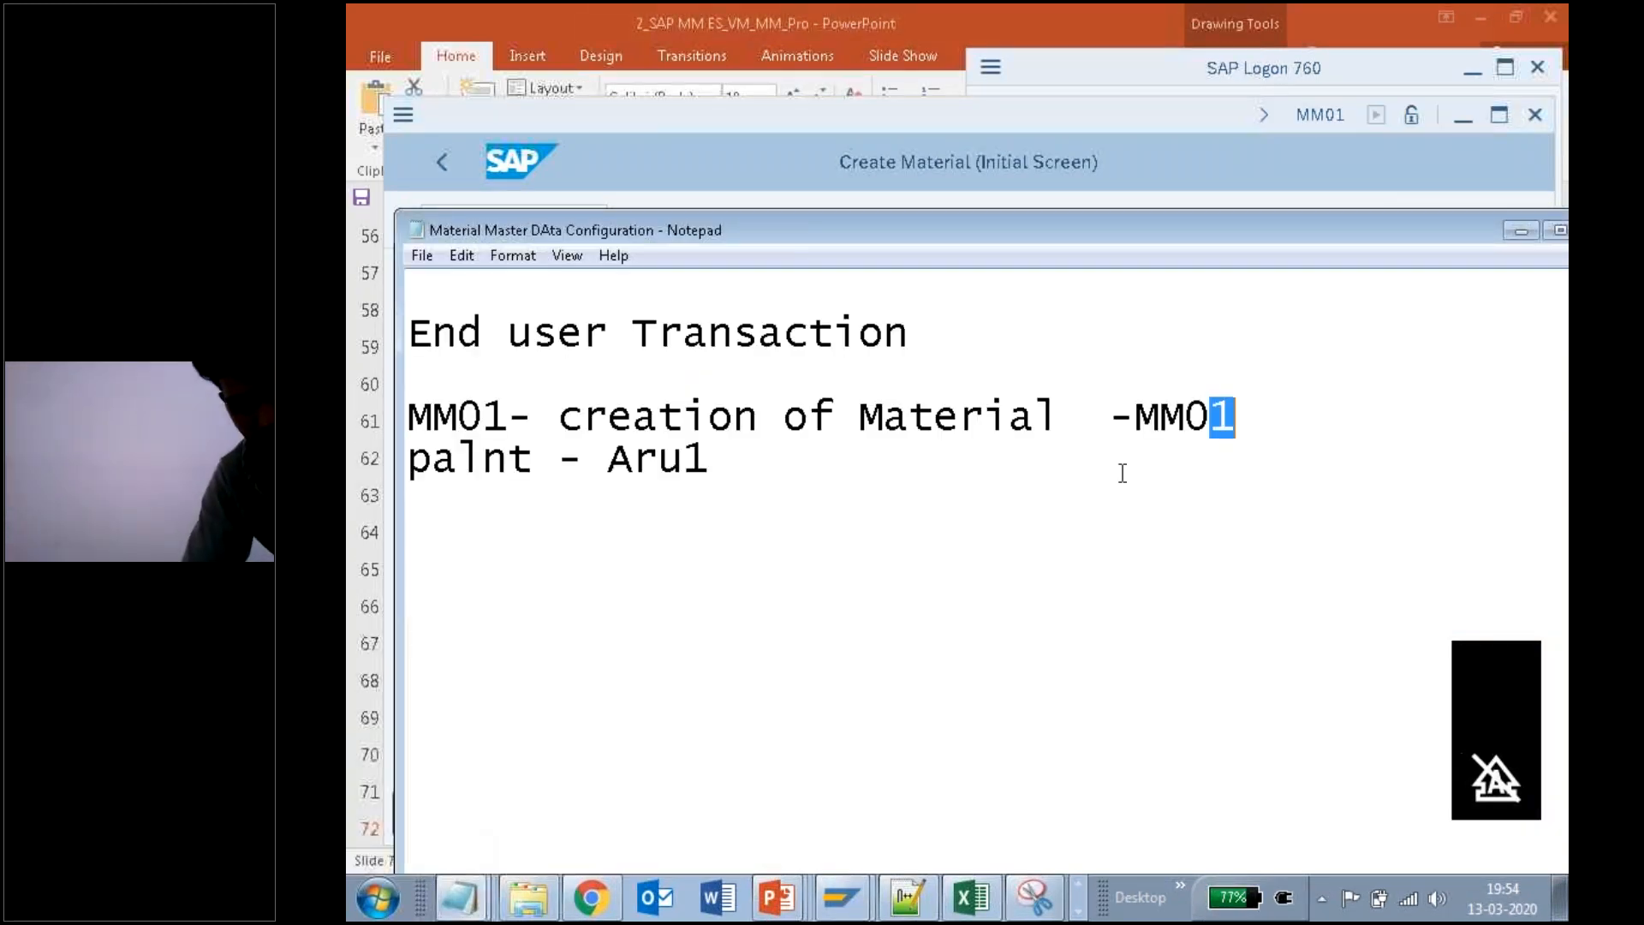
{"action": "key", "text": "BackSpace"}
{"action": "key", "text": "BackSpace"}
{"action": "key", "text": "BackSpace"}
{"action": "key", "text": "BackSpace"}
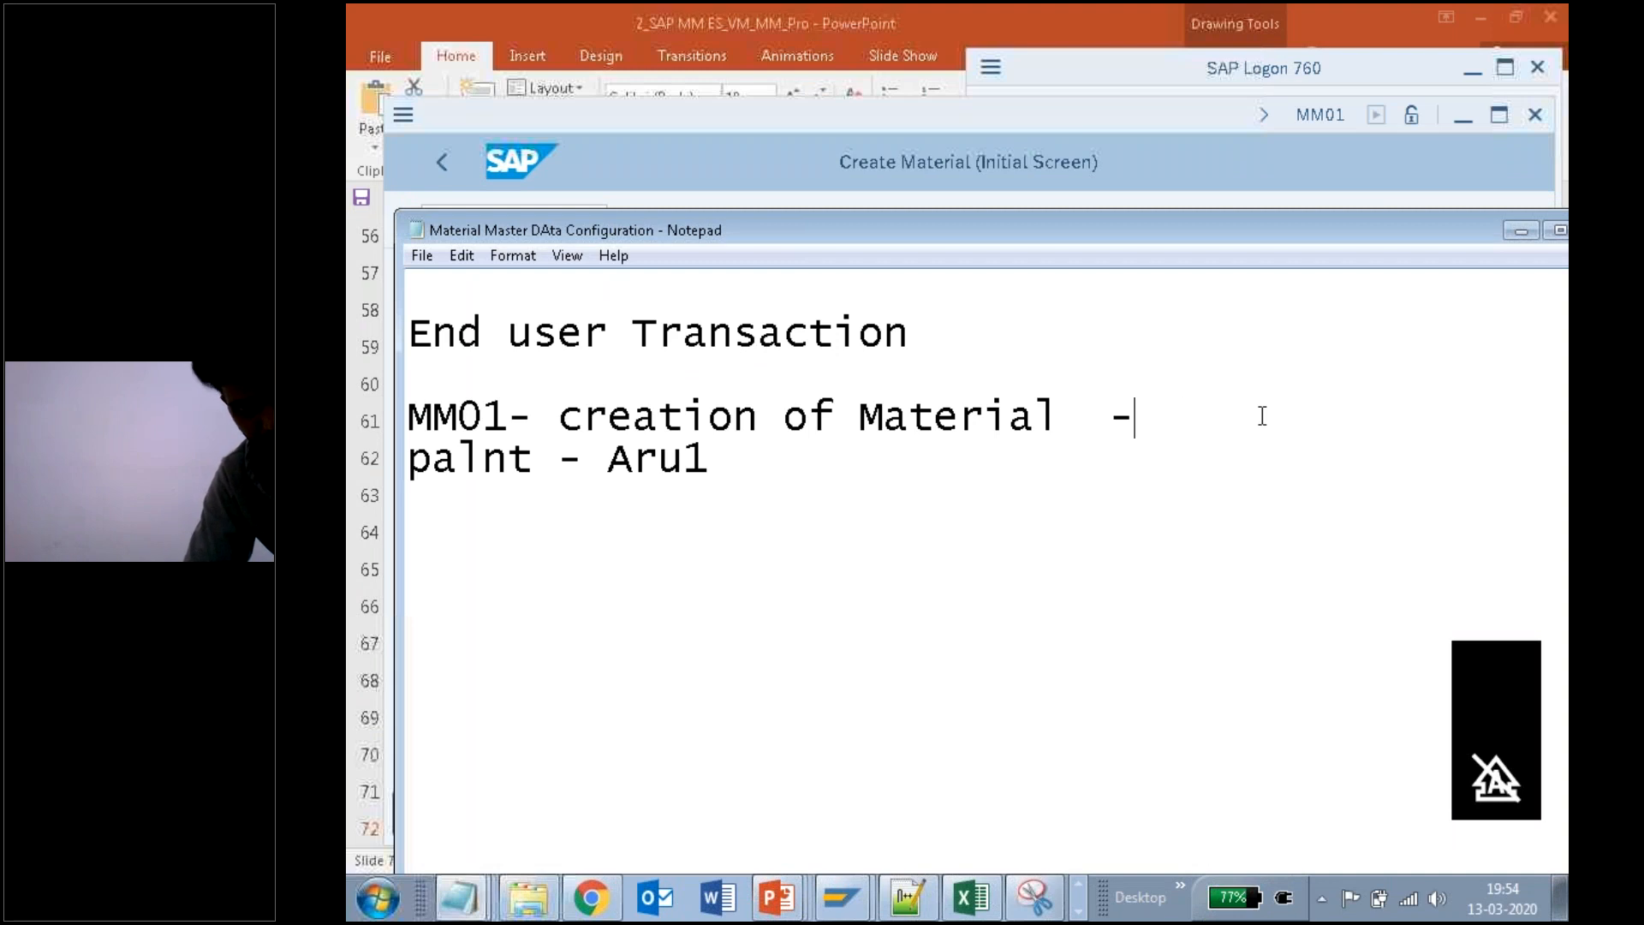
{"action": "key", "text": "ctrl+v"}
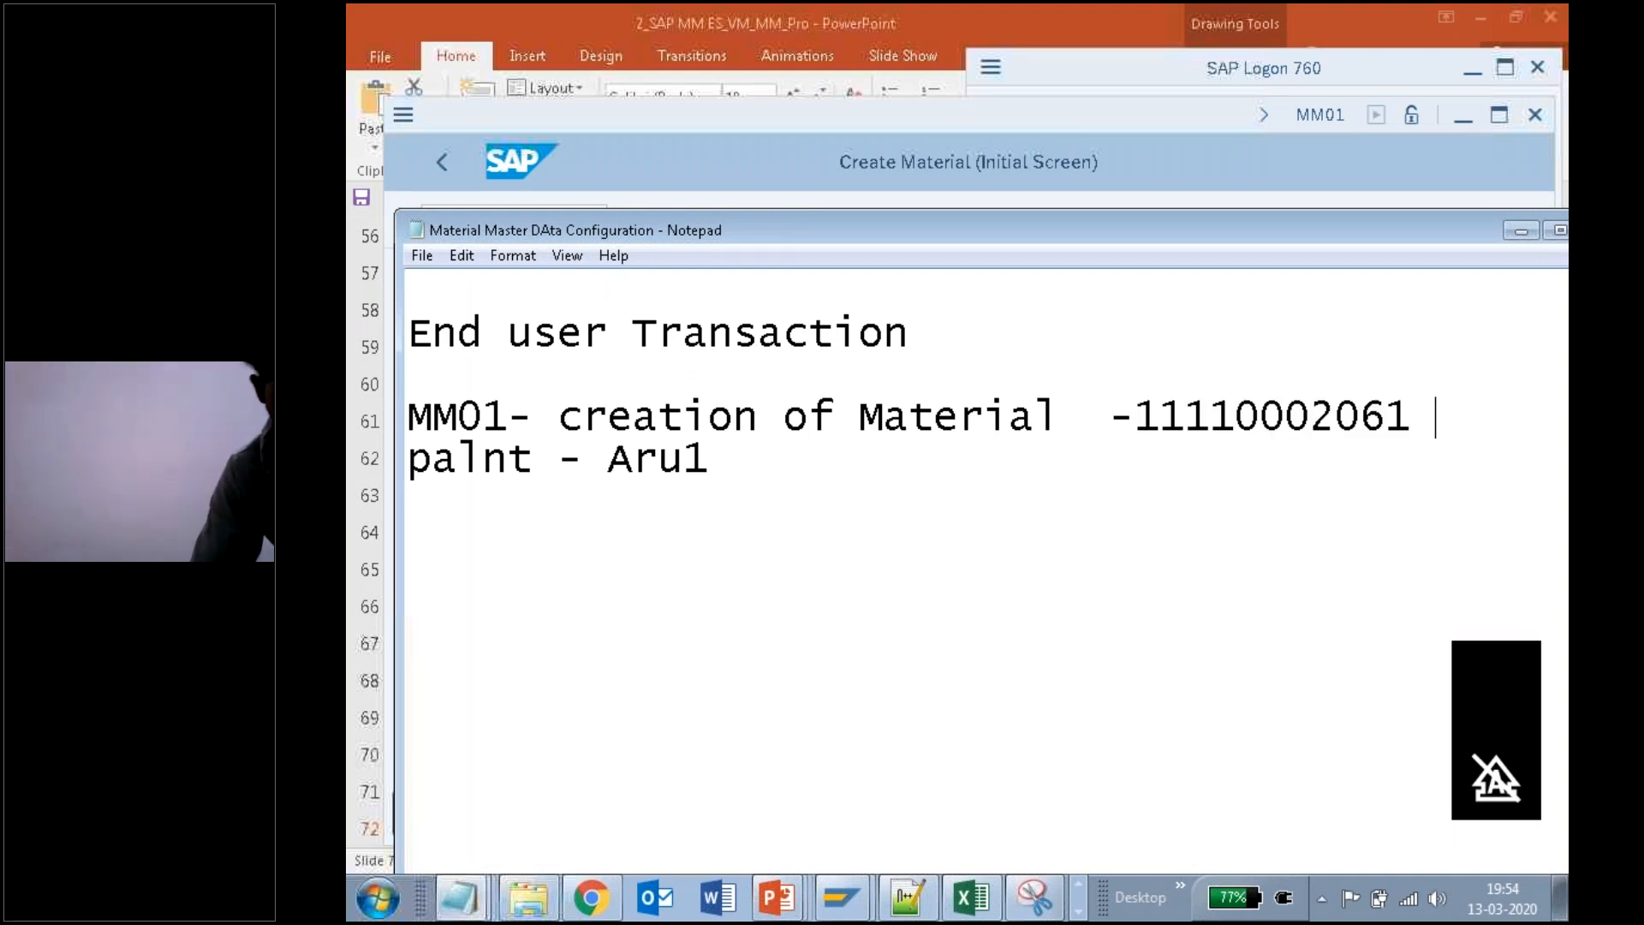
Step: Add "[plastic]" after the material number in the notes and correct "palnt" to "plant" on the Aru1 line
{"action": "type", "text": "["}
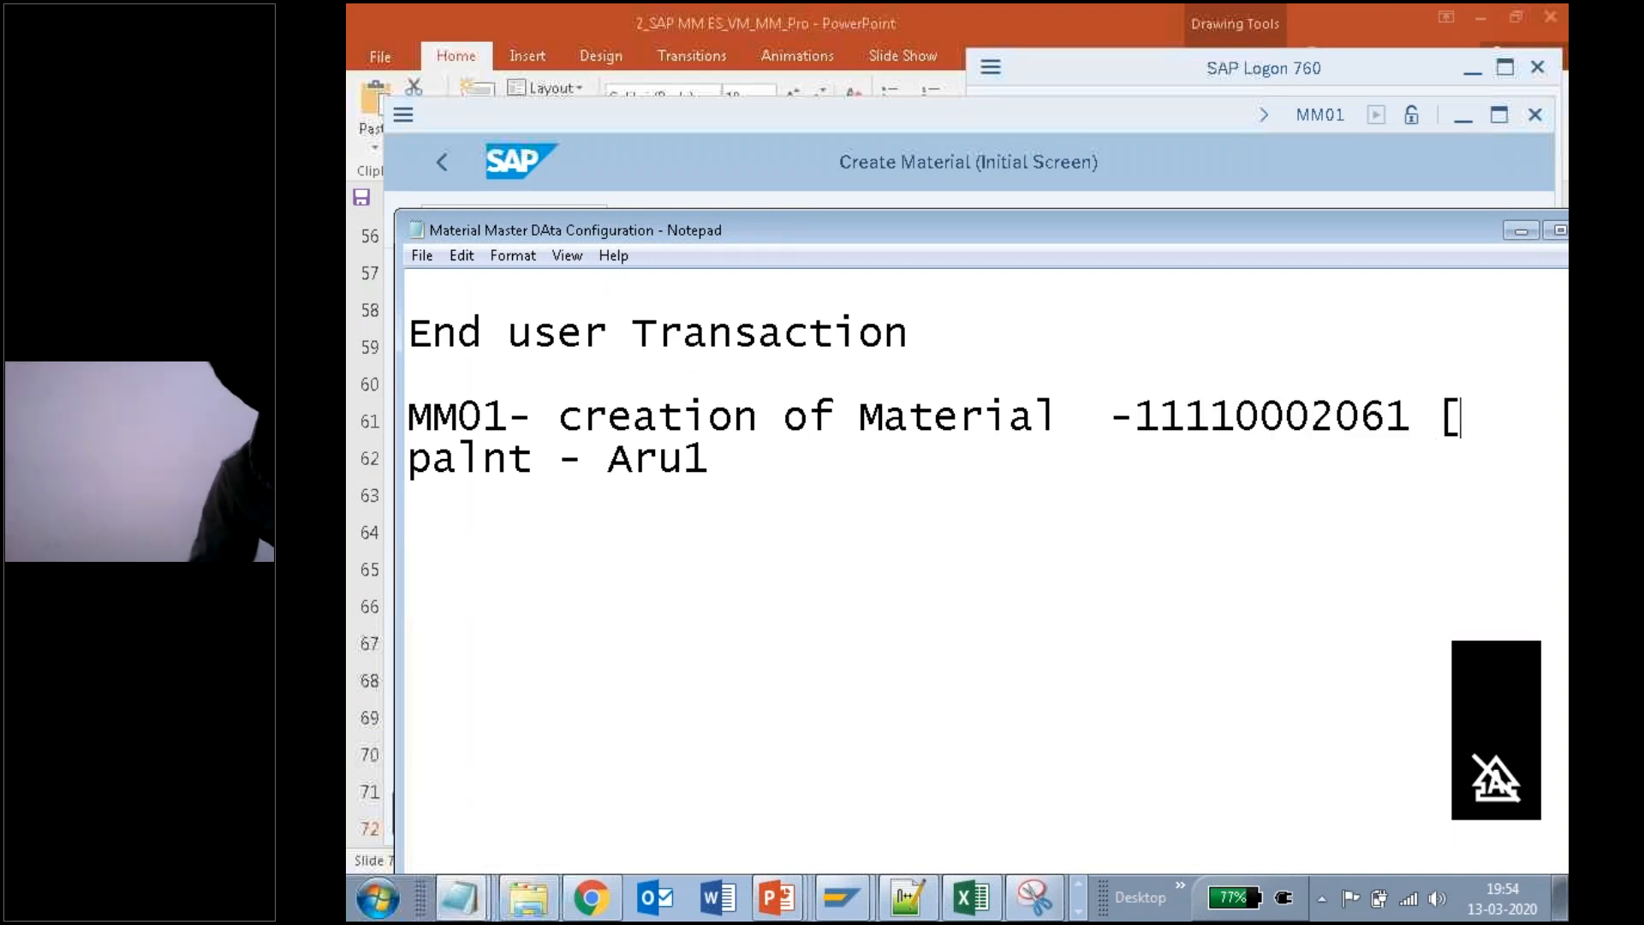
{"action": "type", "text": "plastic"}
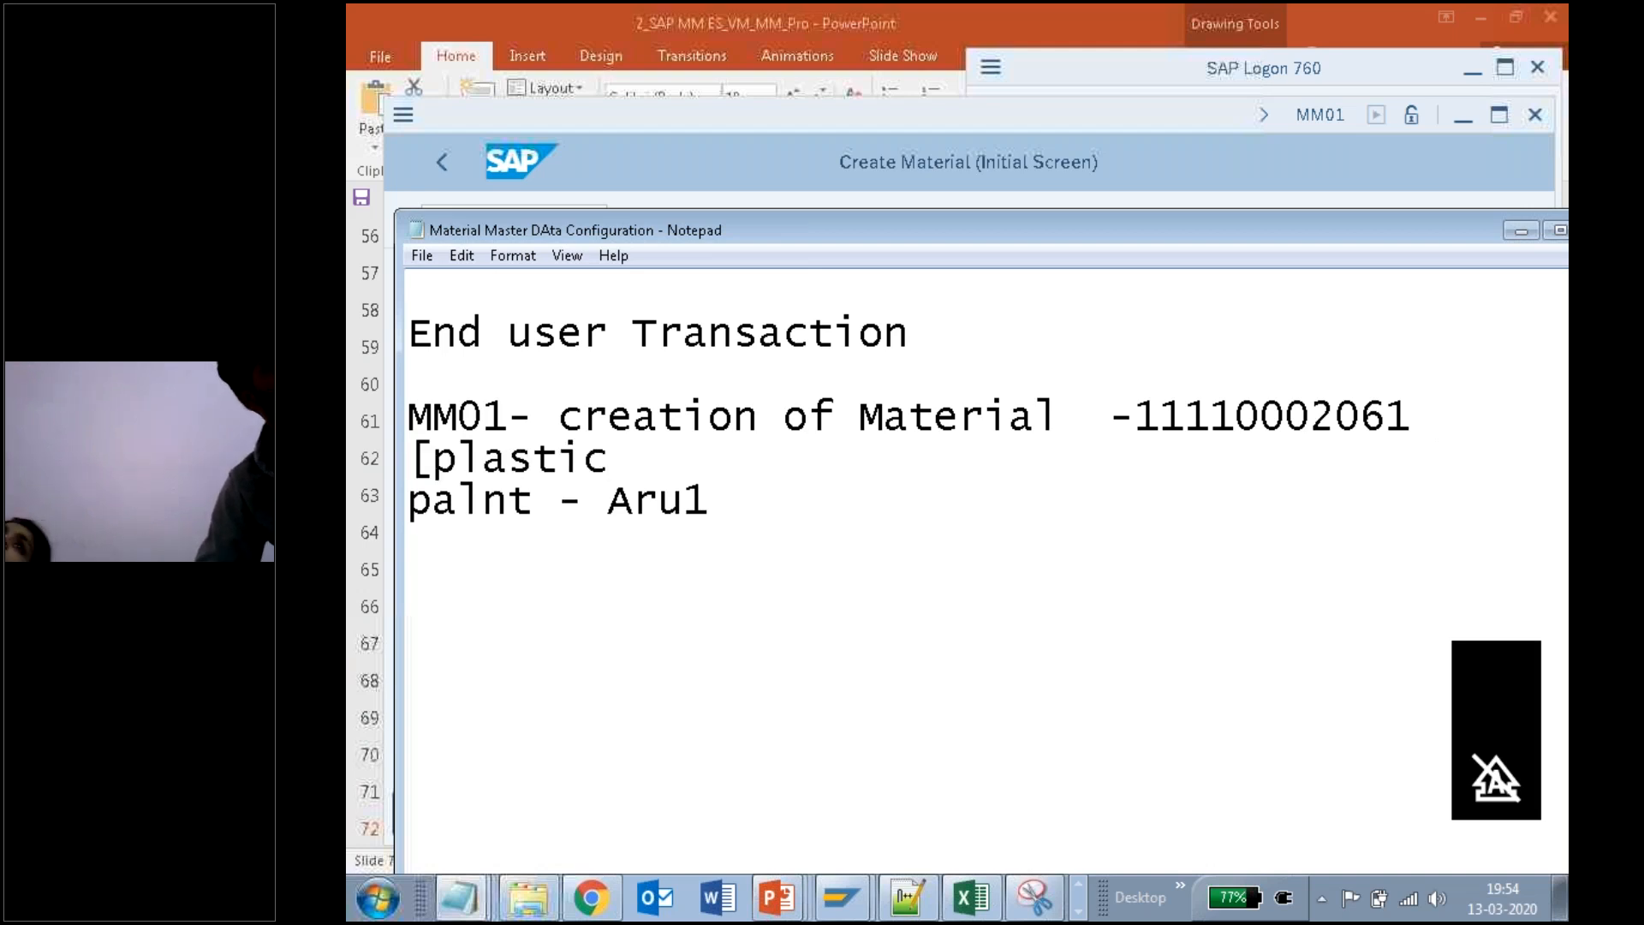
{"action": "type", "text": "]"}
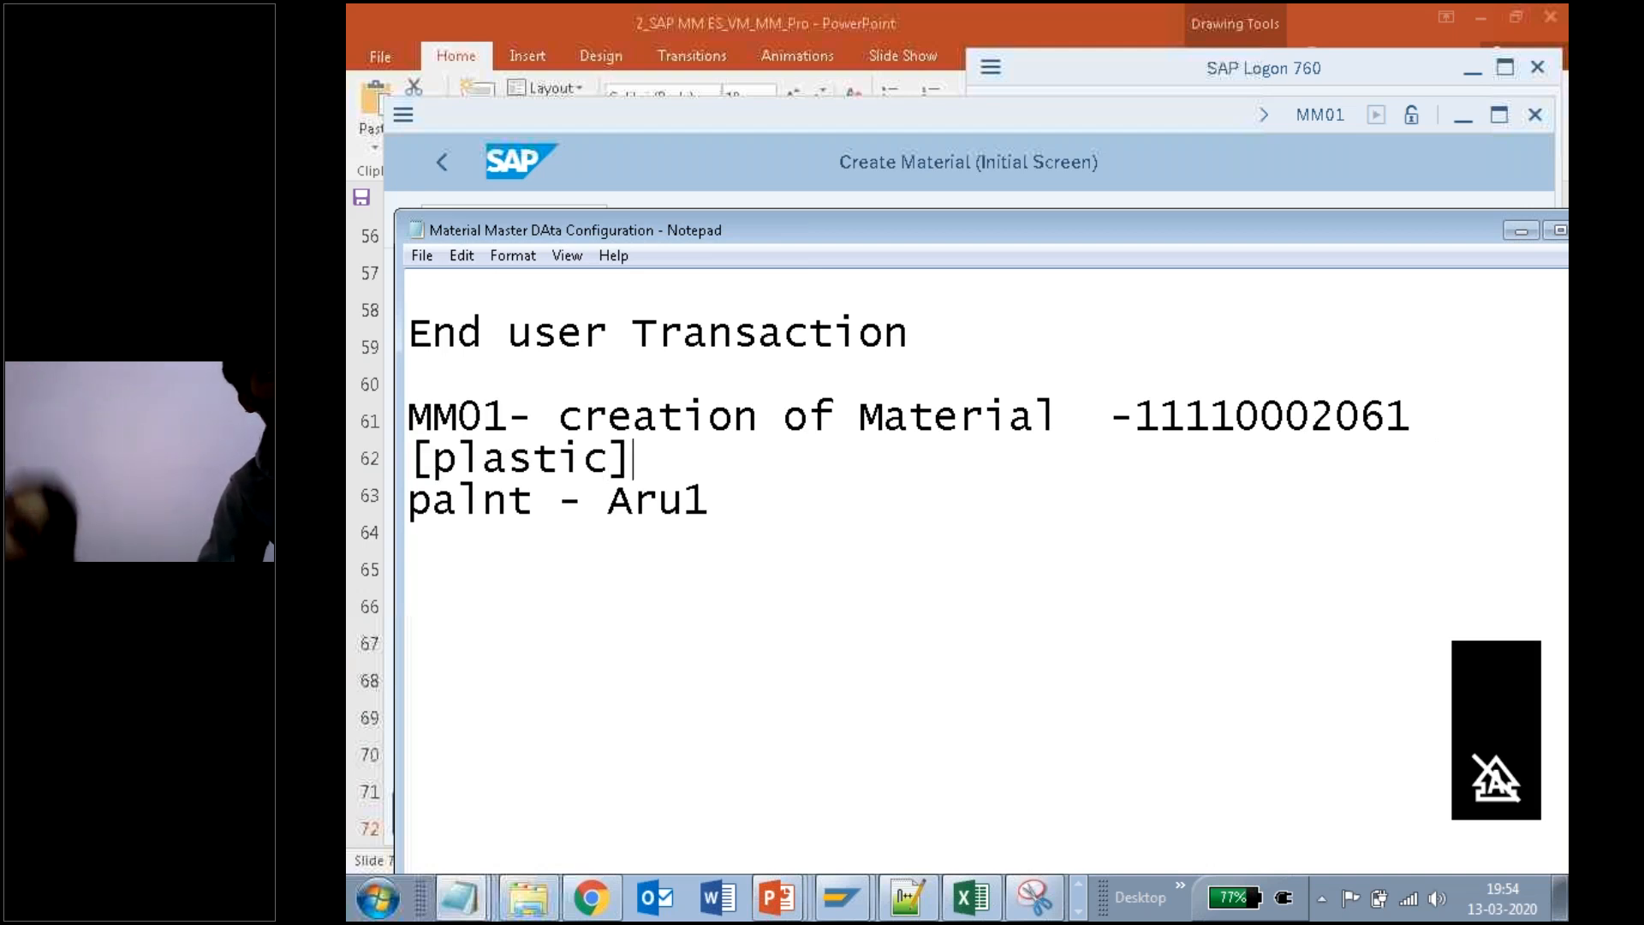
{"action": "left_click", "coordinate": [456, 501]}
{"action": "key", "text": "BackSpace"}
{"action": "type", "text": "a"}
{"action": "left_click", "coordinate": [719, 514]}
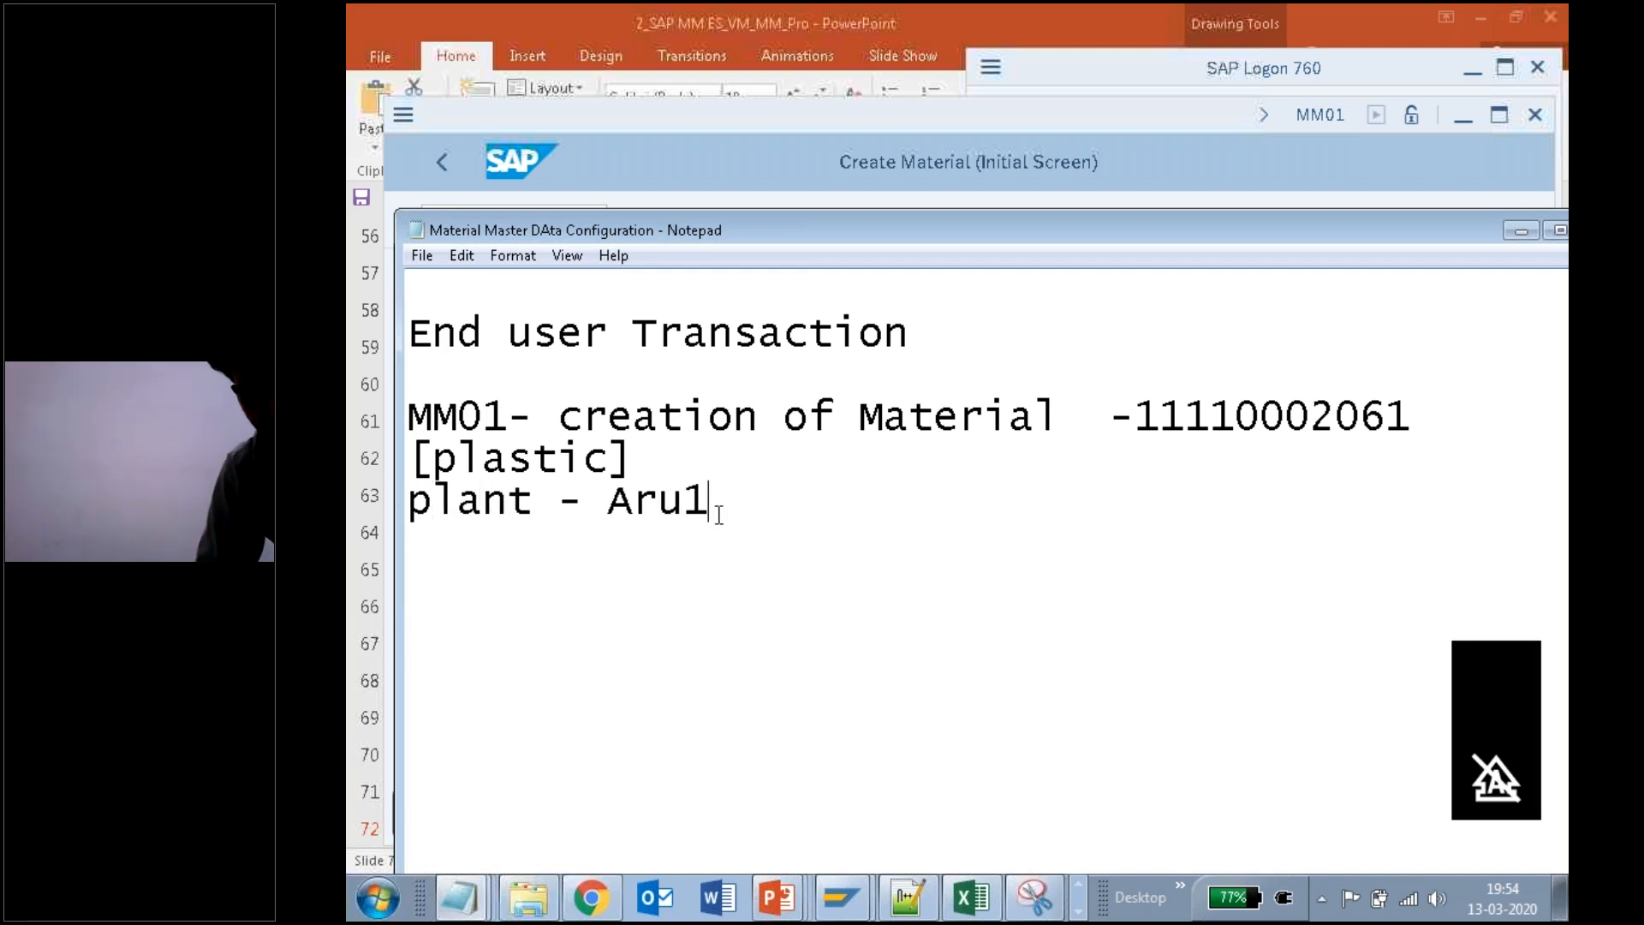
Step: Add the line "MM02- to change." to the notes below the plant line, separated by a blank line
{"action": "key", "text": "Return"}
{"action": "key", "text": "Return"}
{"action": "type", "text": "MM"}
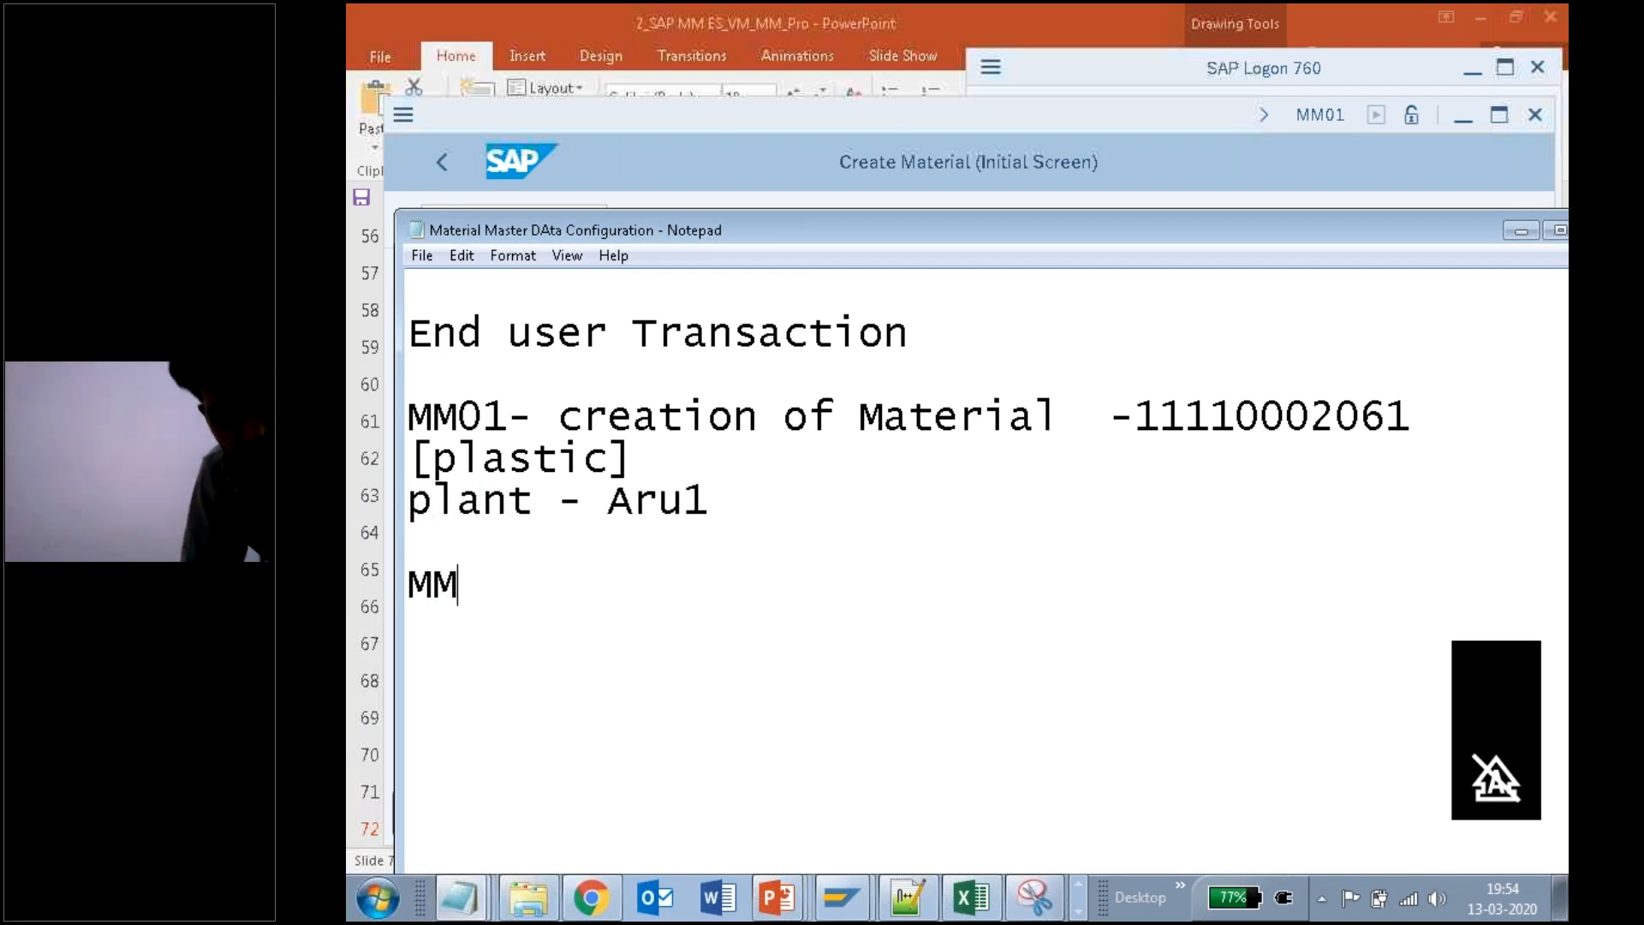
{"action": "type", "text": "02"}
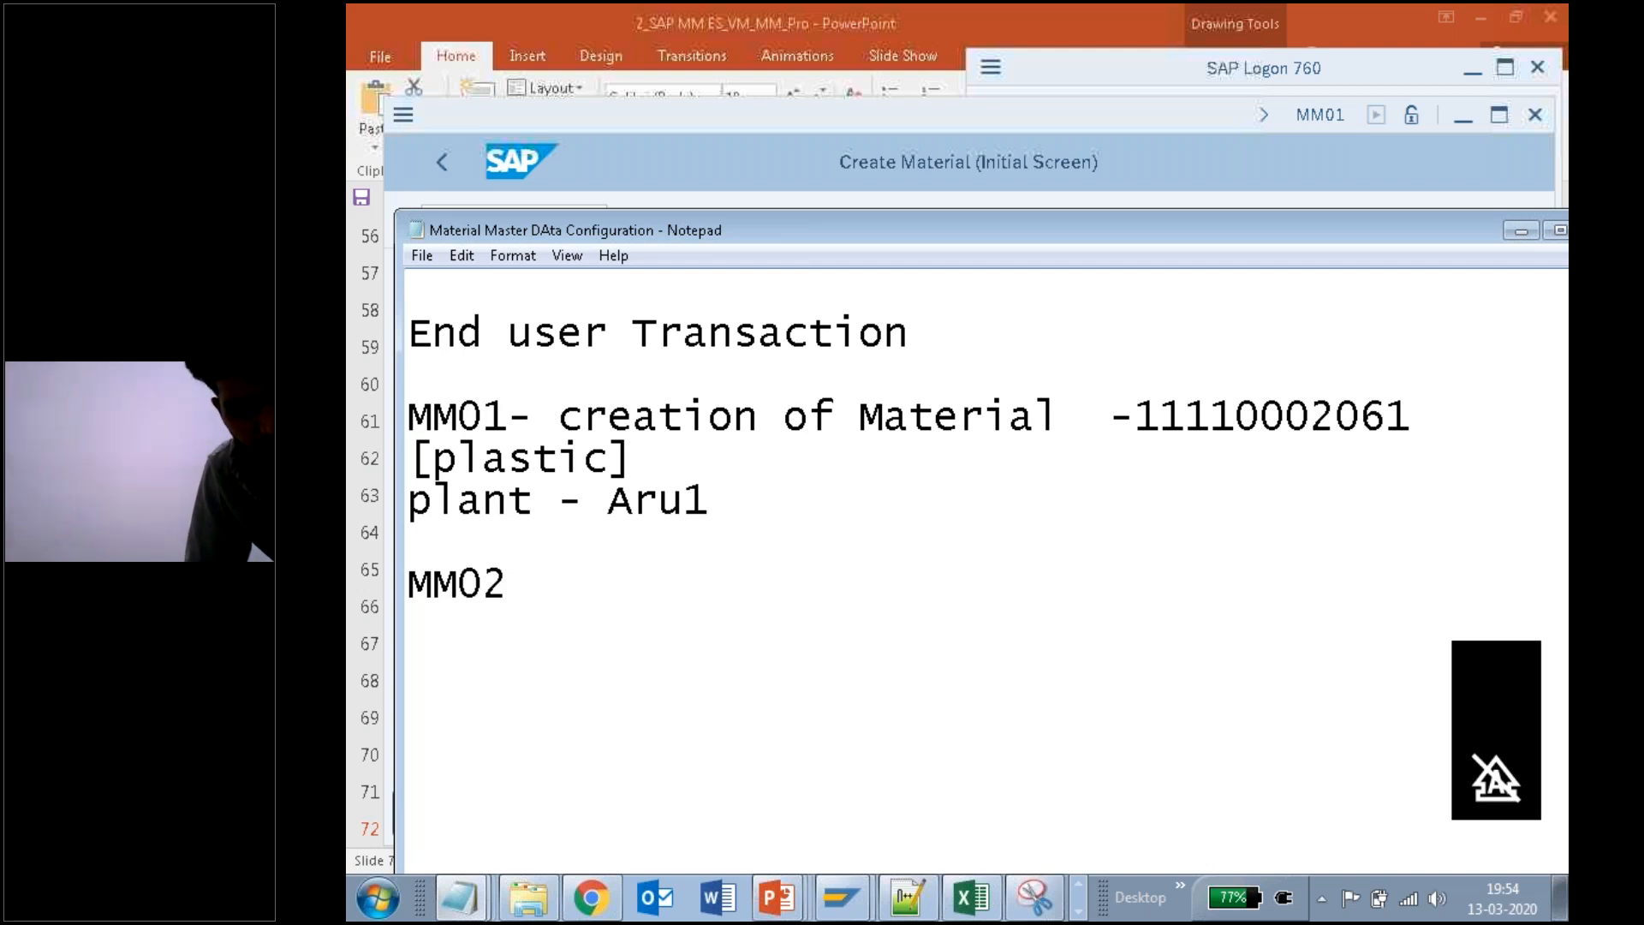
{"action": "type", "text": "- c"}
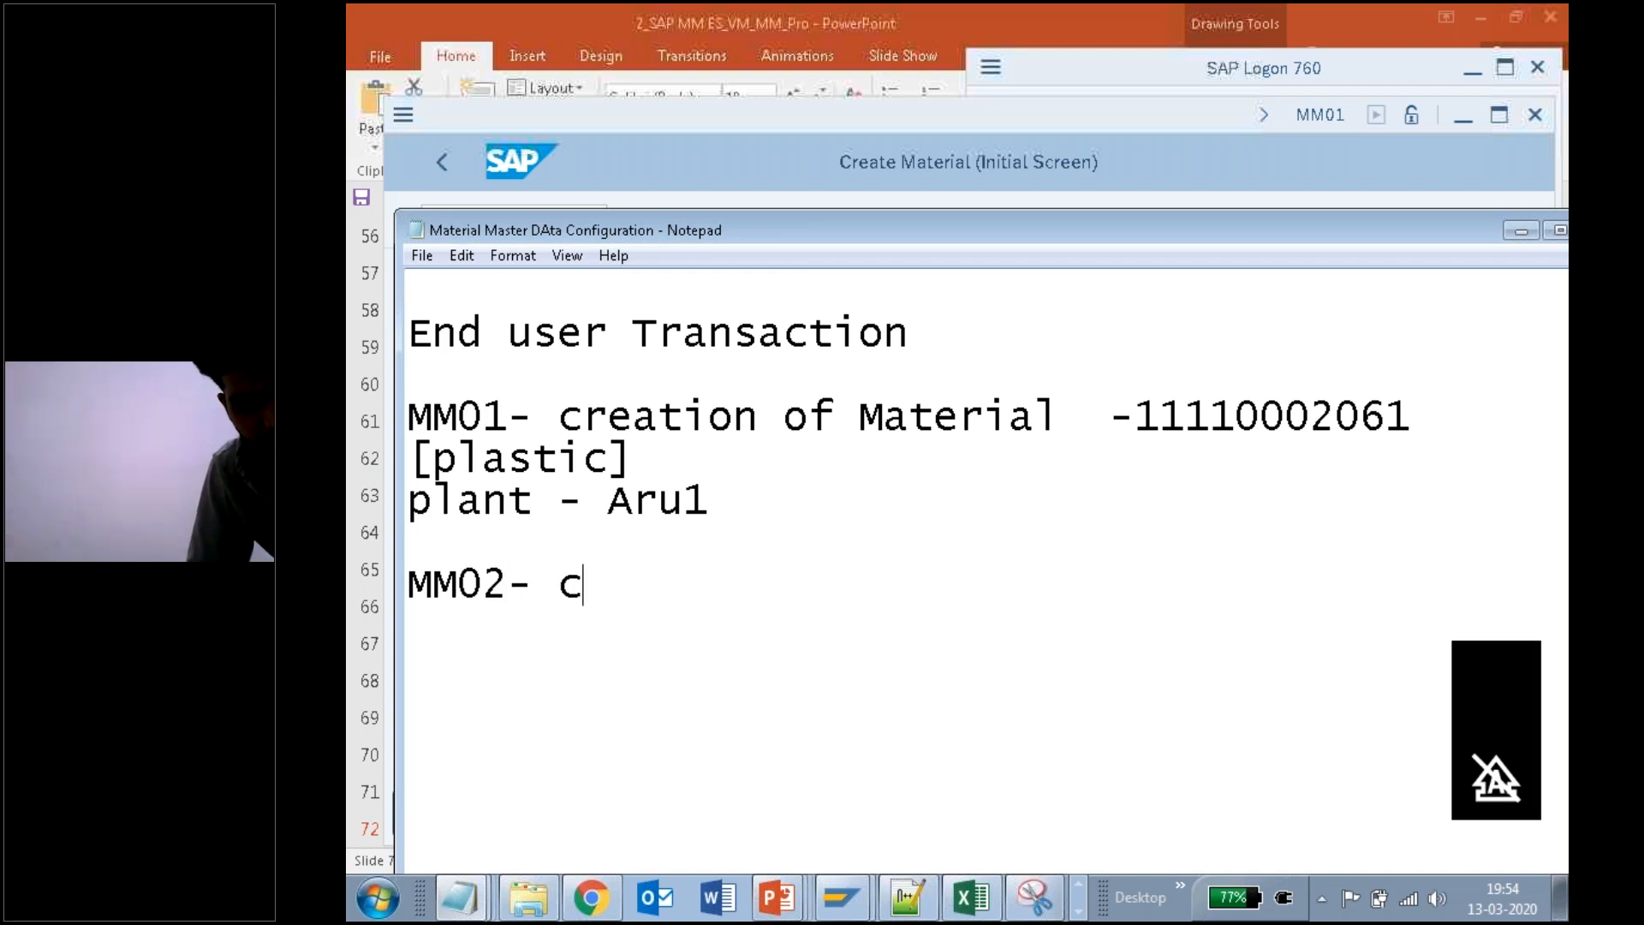
{"action": "type", "text": "hange"}
{"action": "key", "text": "BackSpace"}
{"action": "type", "text": "ge the"}
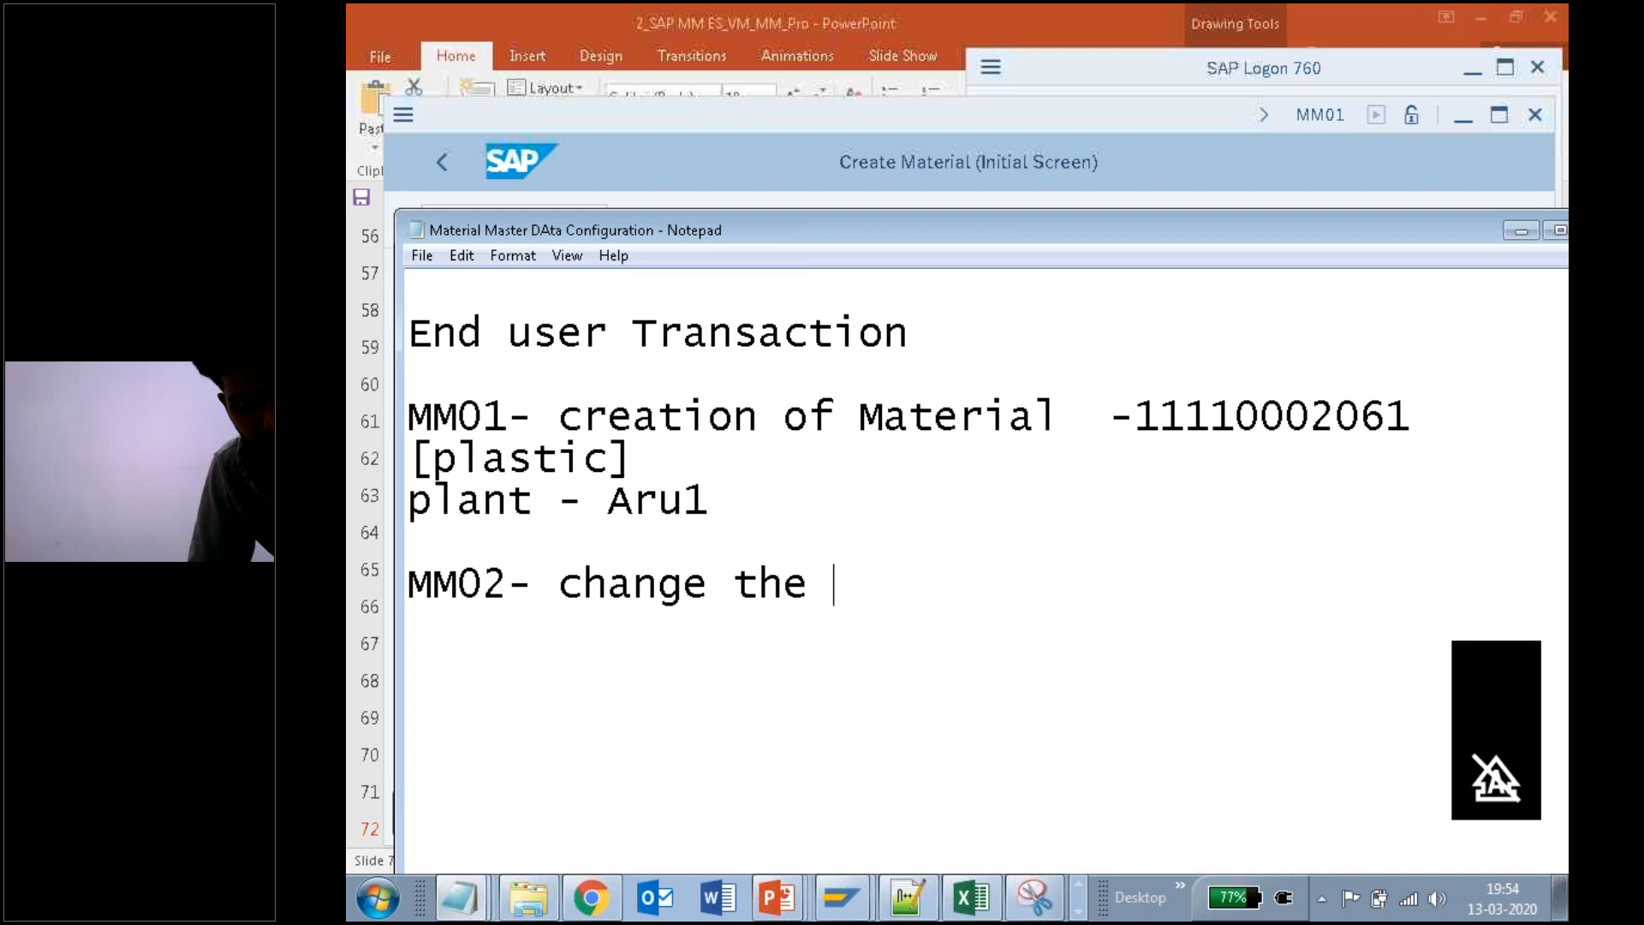
{"action": "key", "text": "BackSpace"}
{"action": "key", "text": "BackSpace"}
{"action": "key", "text": "BackSpace"}
{"action": "key", "text": "BackSpace"}
{"action": "key", "text": "BackSpace"}
{"action": "key", "text": "BackSpace"}
{"action": "key", "text": "BackSpace"}
{"action": "key", "text": "BackSpace"}
{"action": "key", "text": "BackSpace"}
{"action": "key", "text": "BackSpace"}
{"action": "type", "text": "t"}
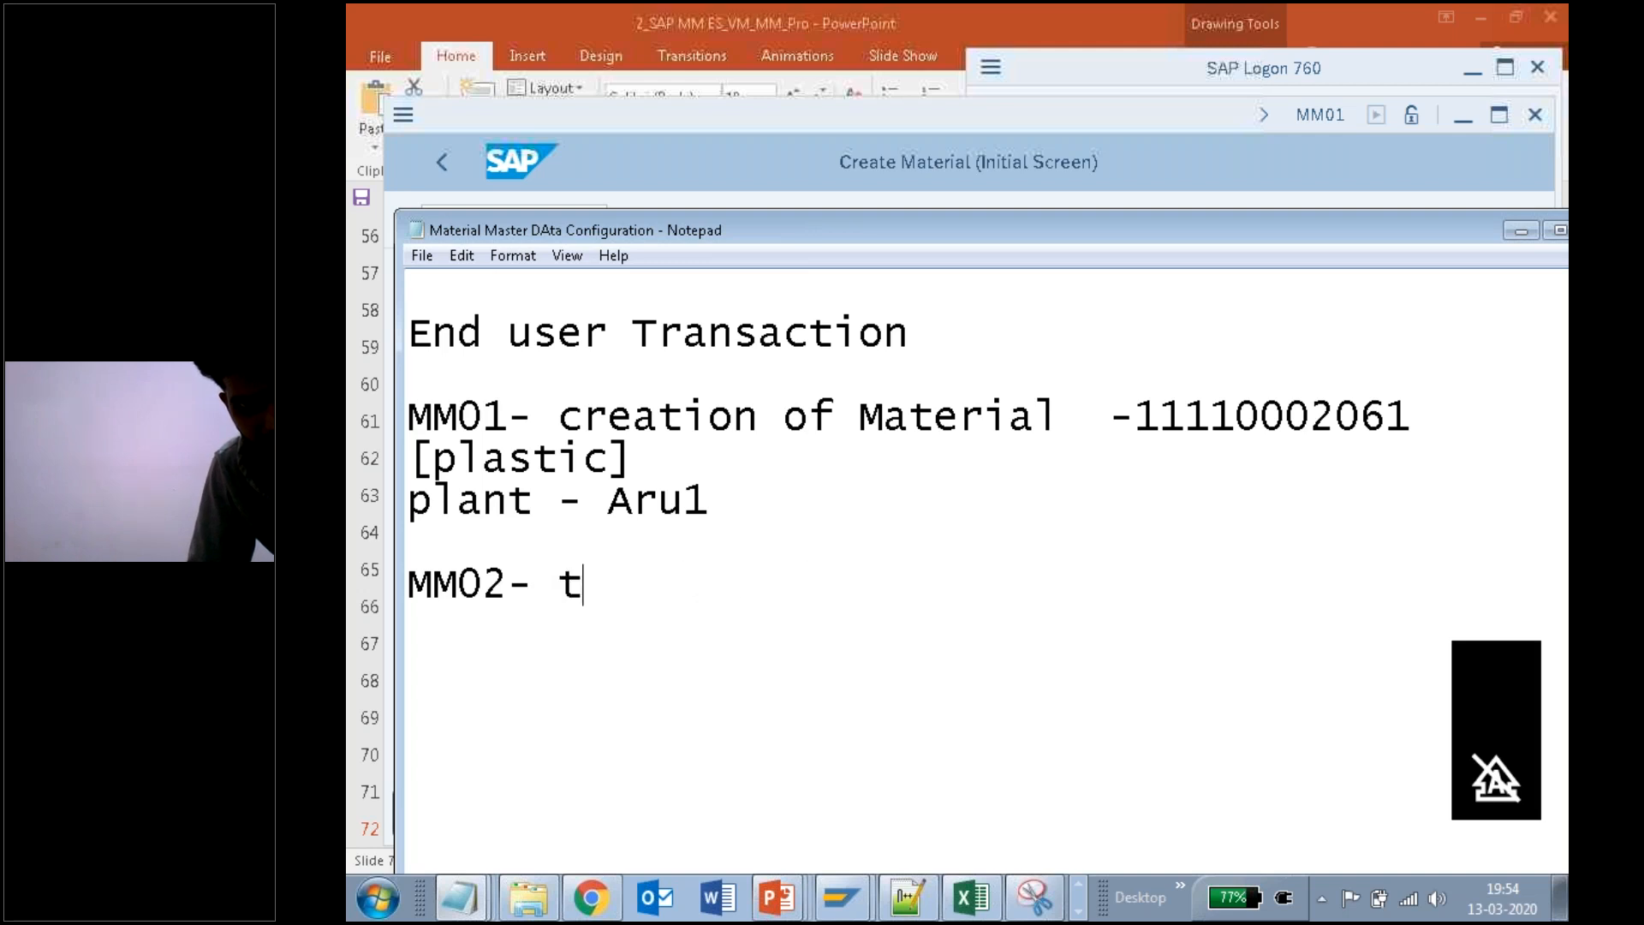
{"action": "type", "text": "o change."}
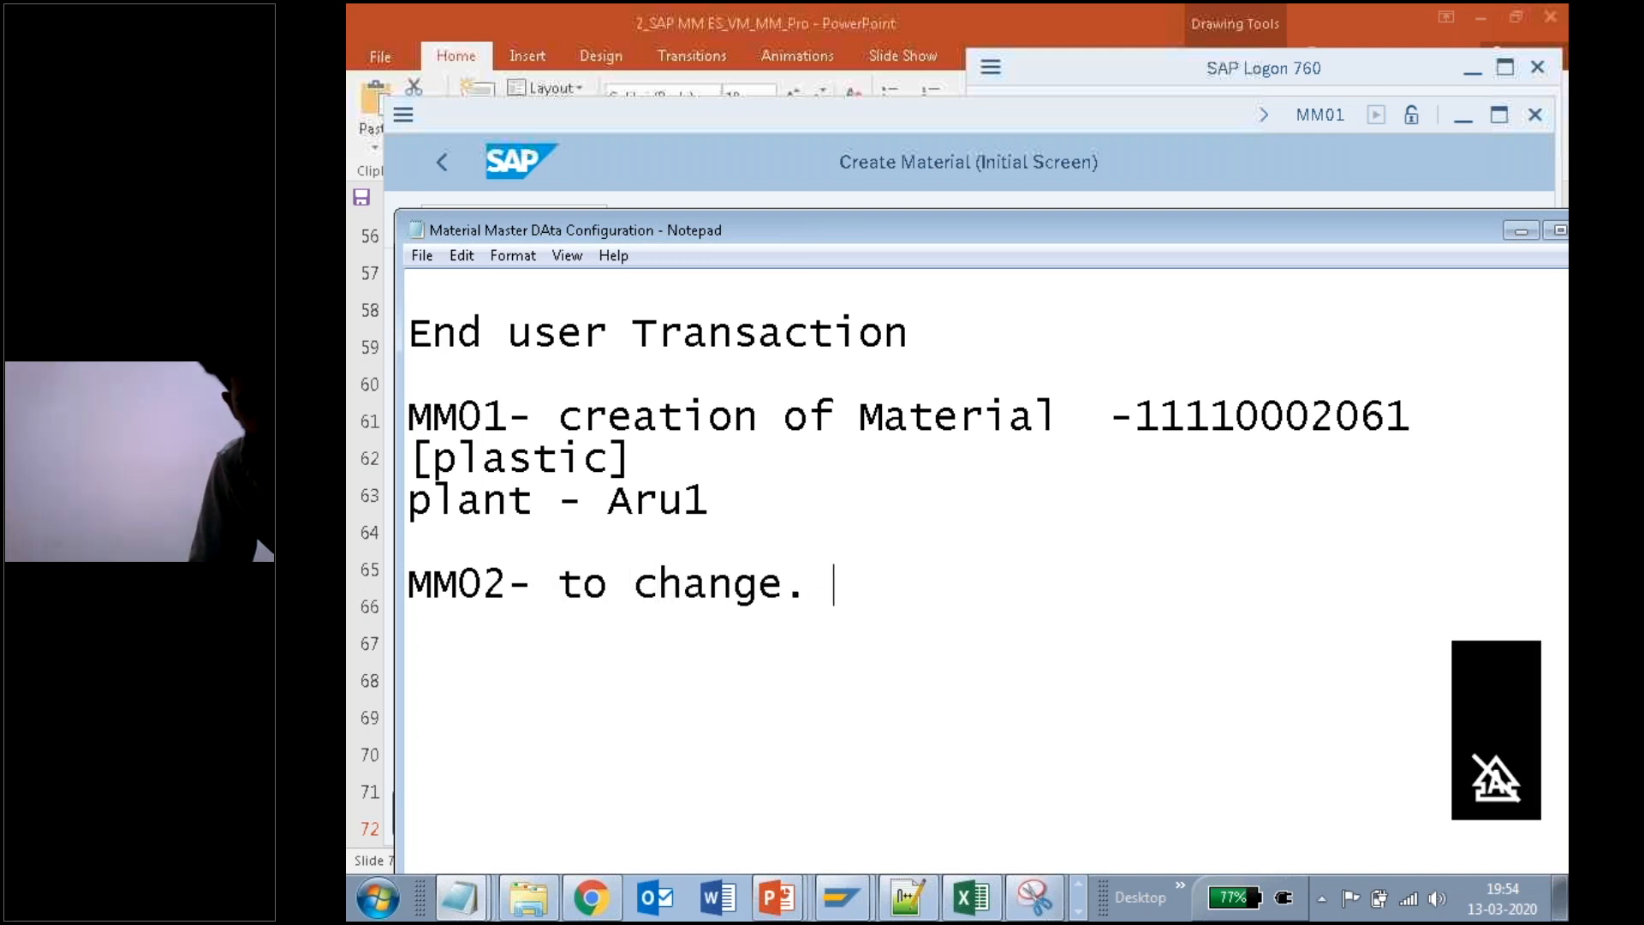
{"action": "left_click_drag", "start_coordinate": [1411, 420], "coordinate": [1124, 428]}
{"action": "left_click", "coordinate": [760, 136]}
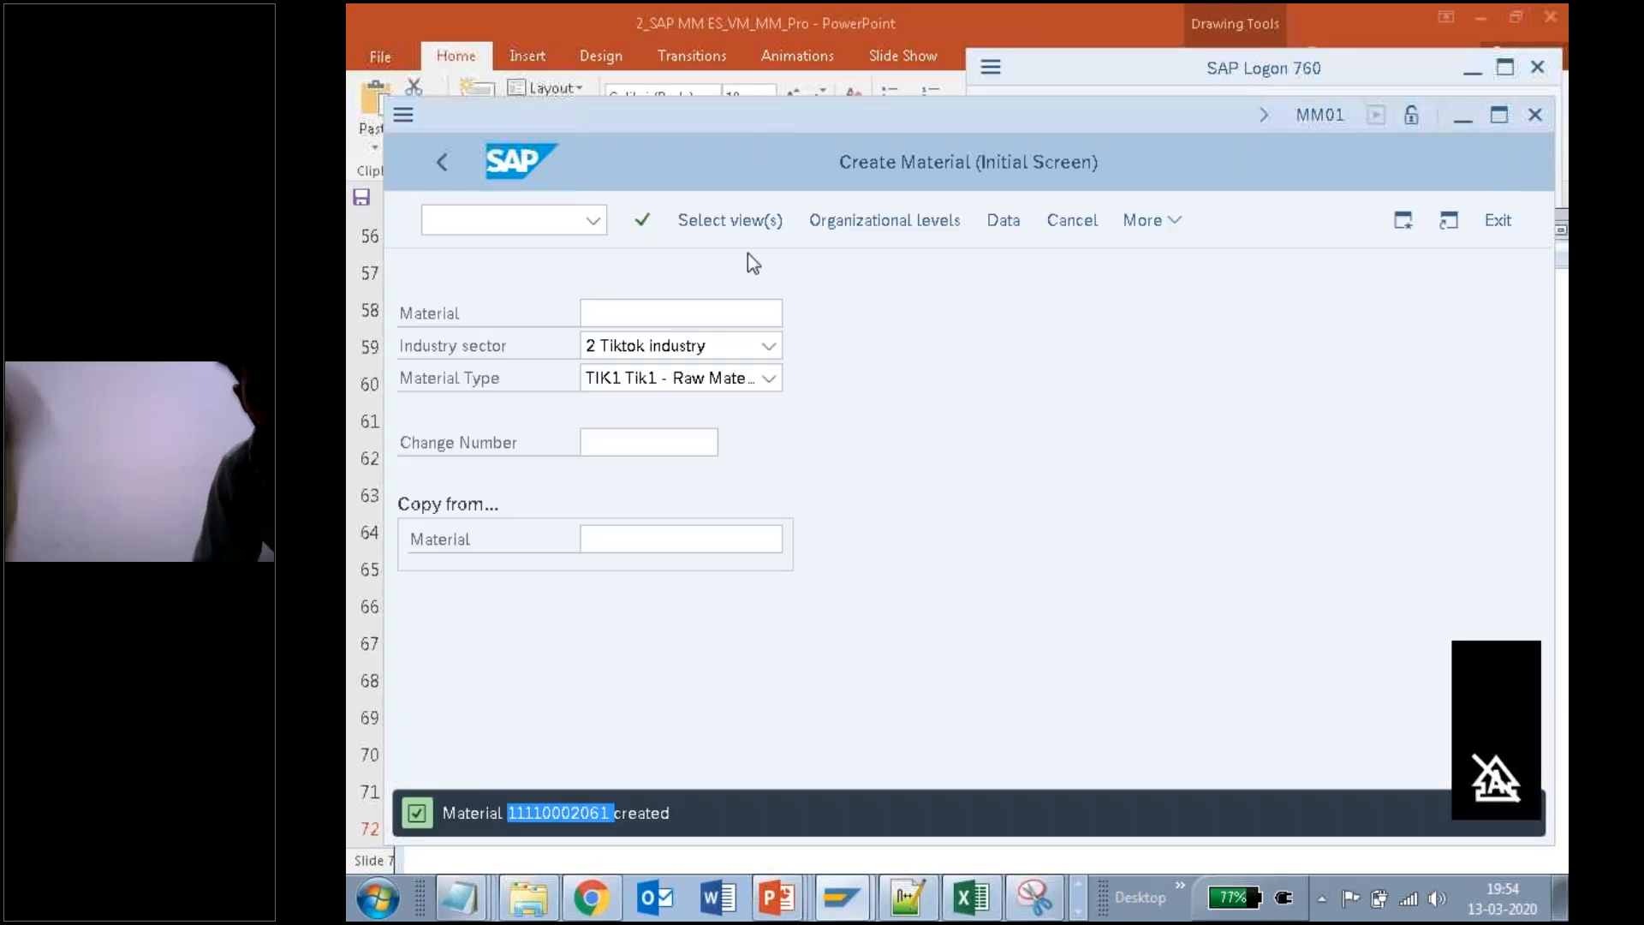
{"action": "left_click", "coordinate": [543, 224]}
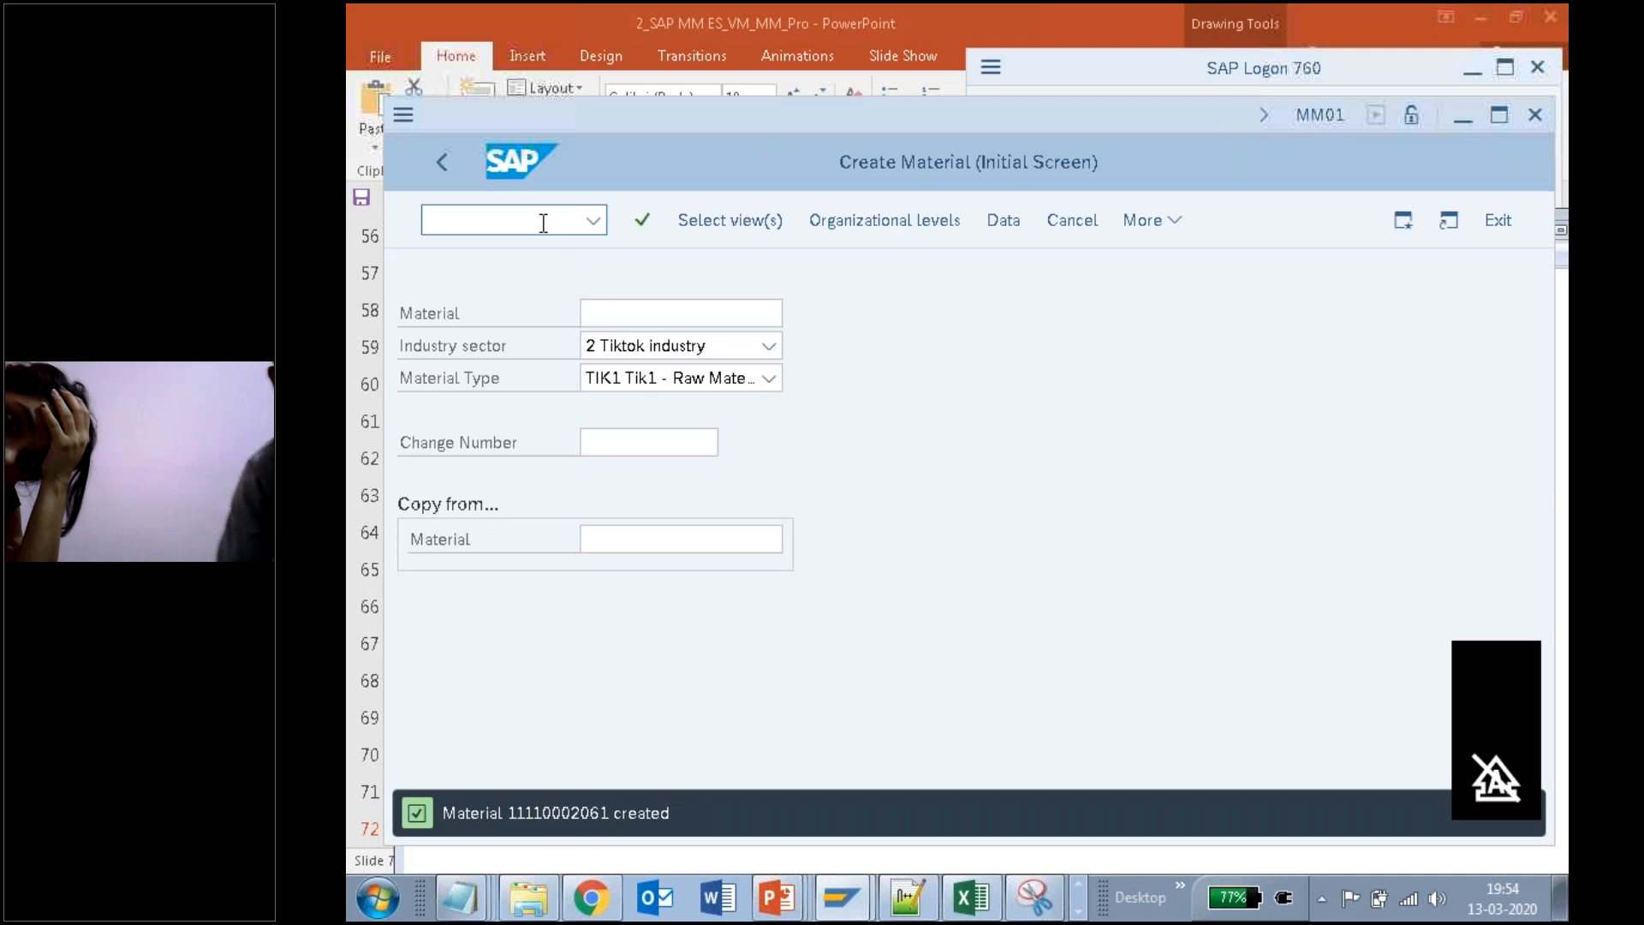
{"action": "type", "text": "/n"}
{"action": "key", "text": "Return"}
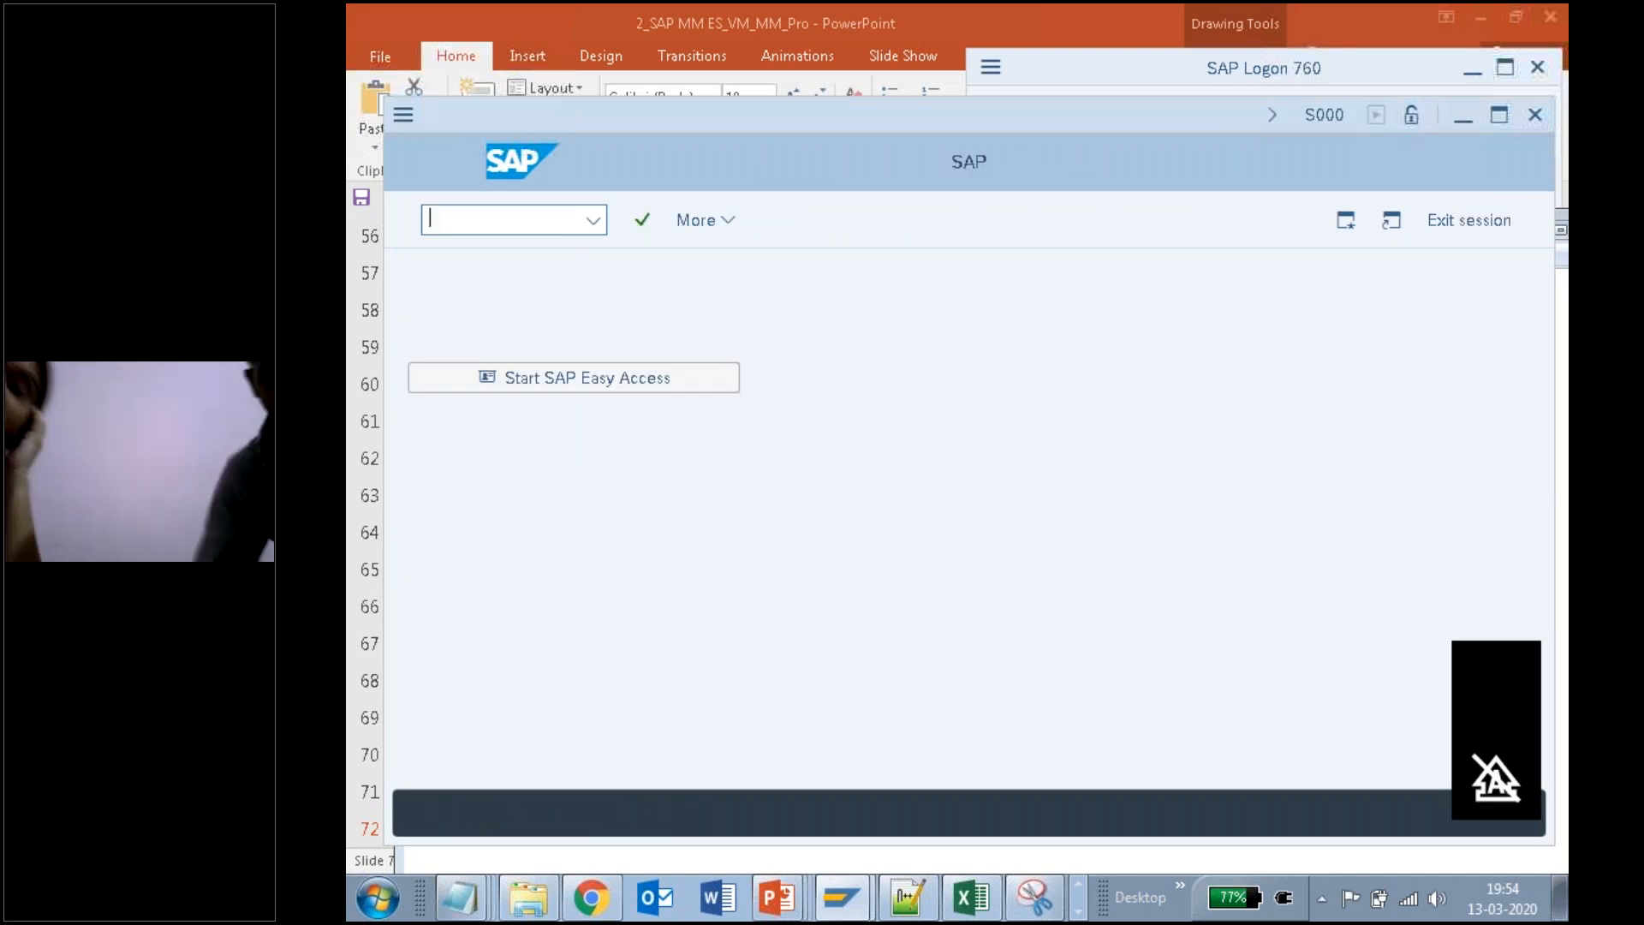
{"action": "type", "text": "mm02"}
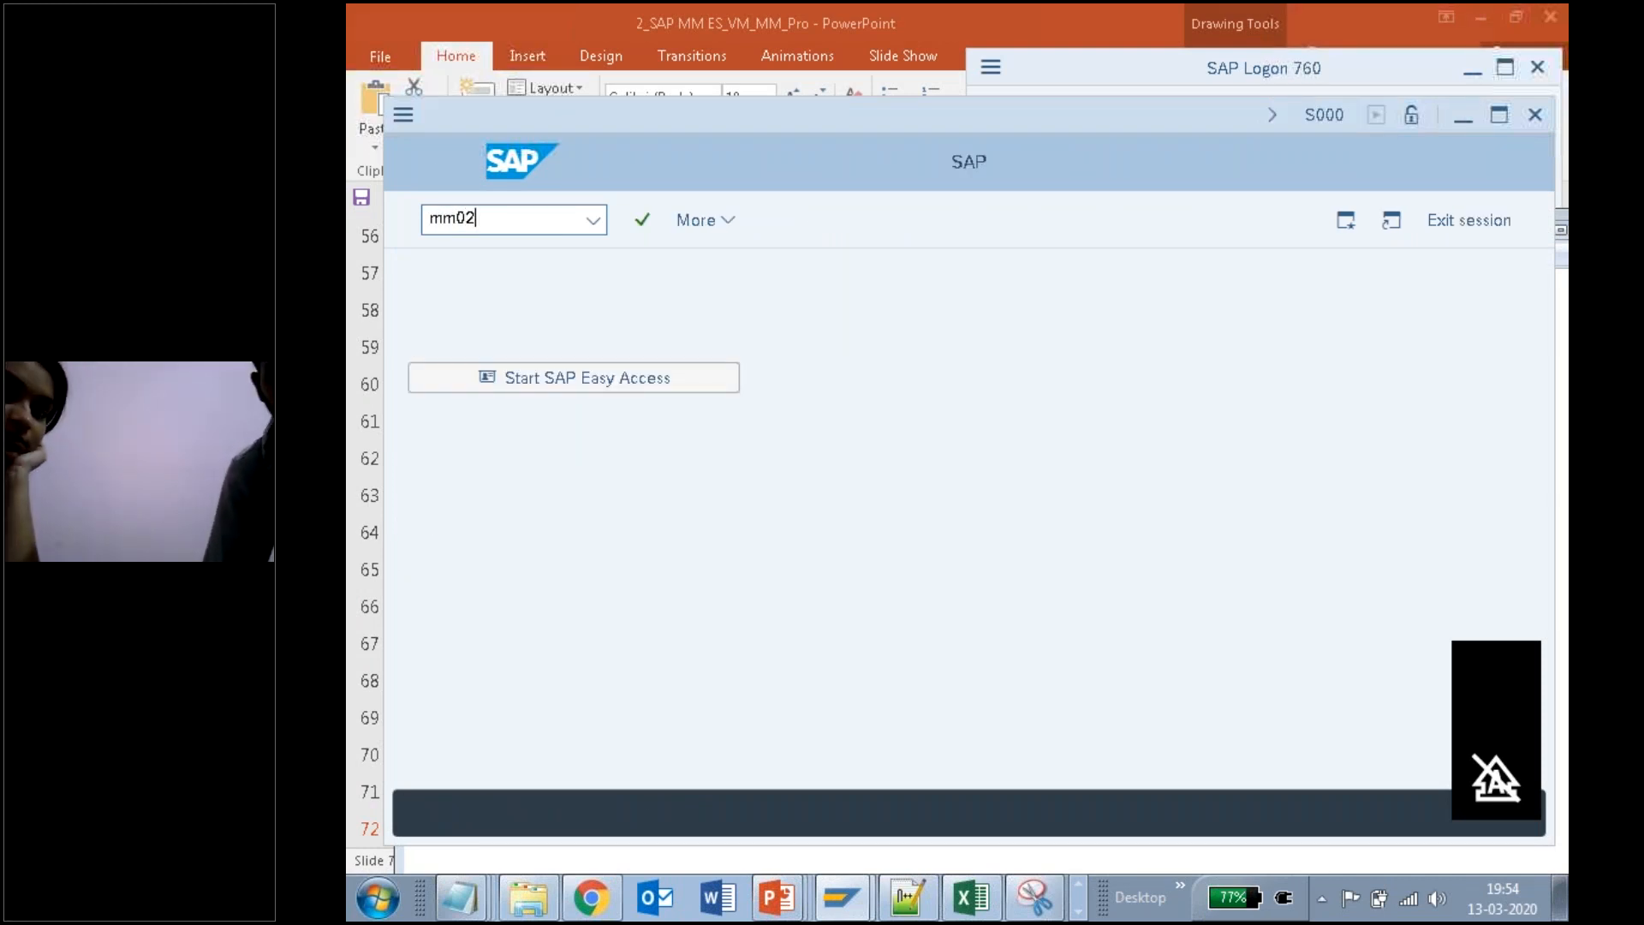
{"action": "key", "text": "Return"}
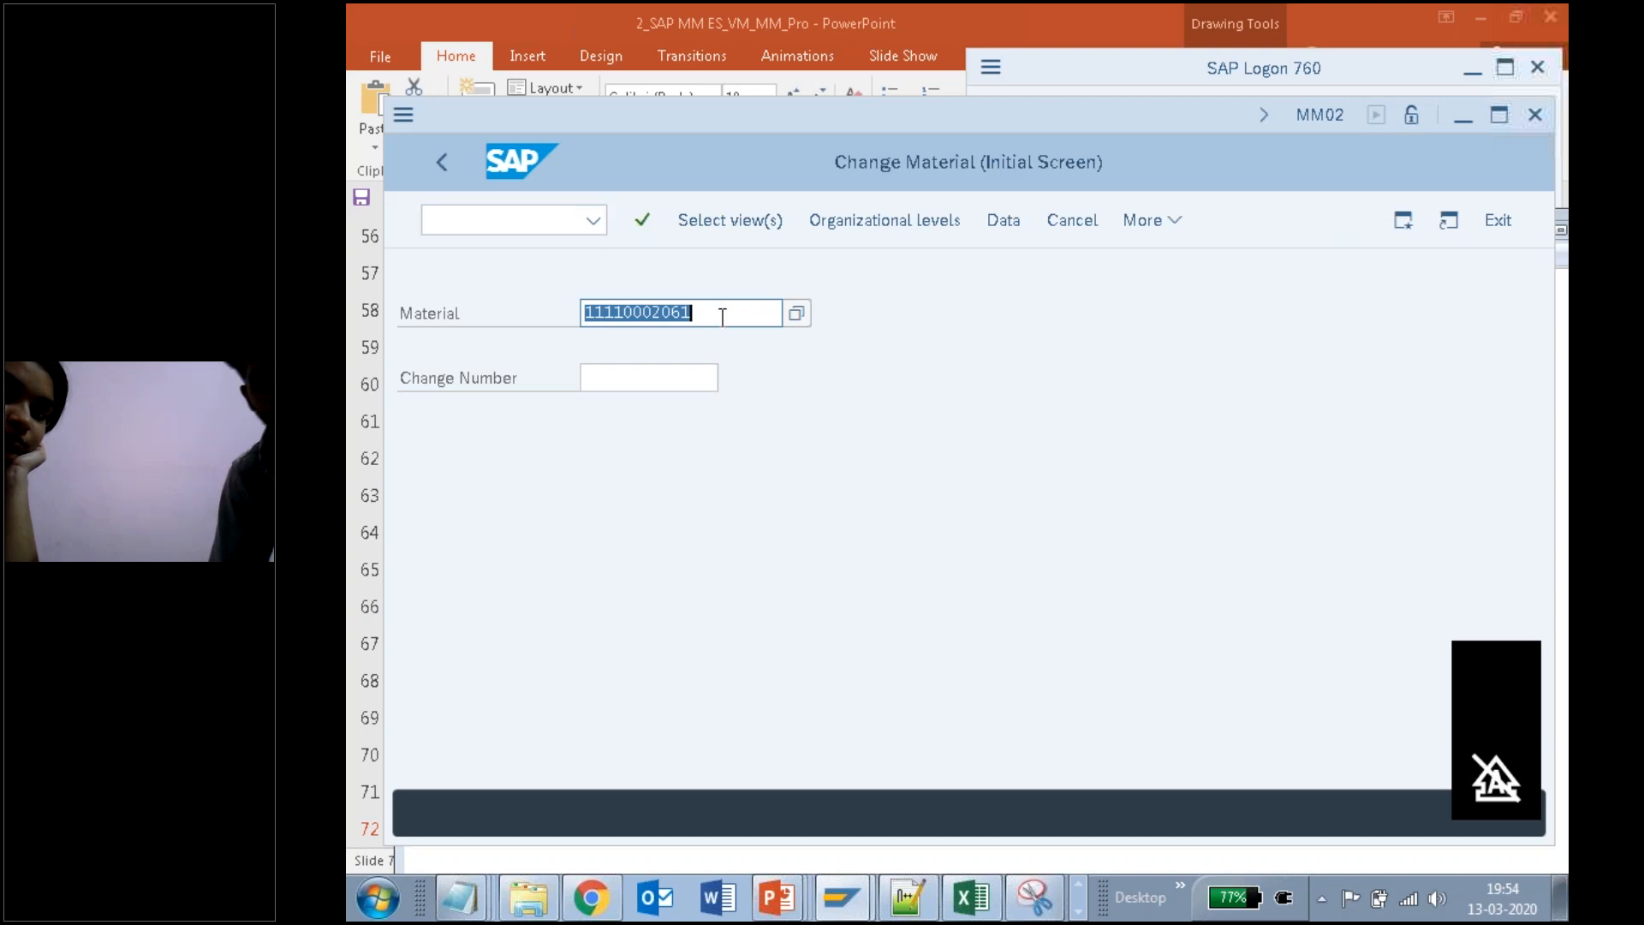
{"action": "left_click", "coordinate": [503, 316]}
{"action": "key", "text": "Return"}
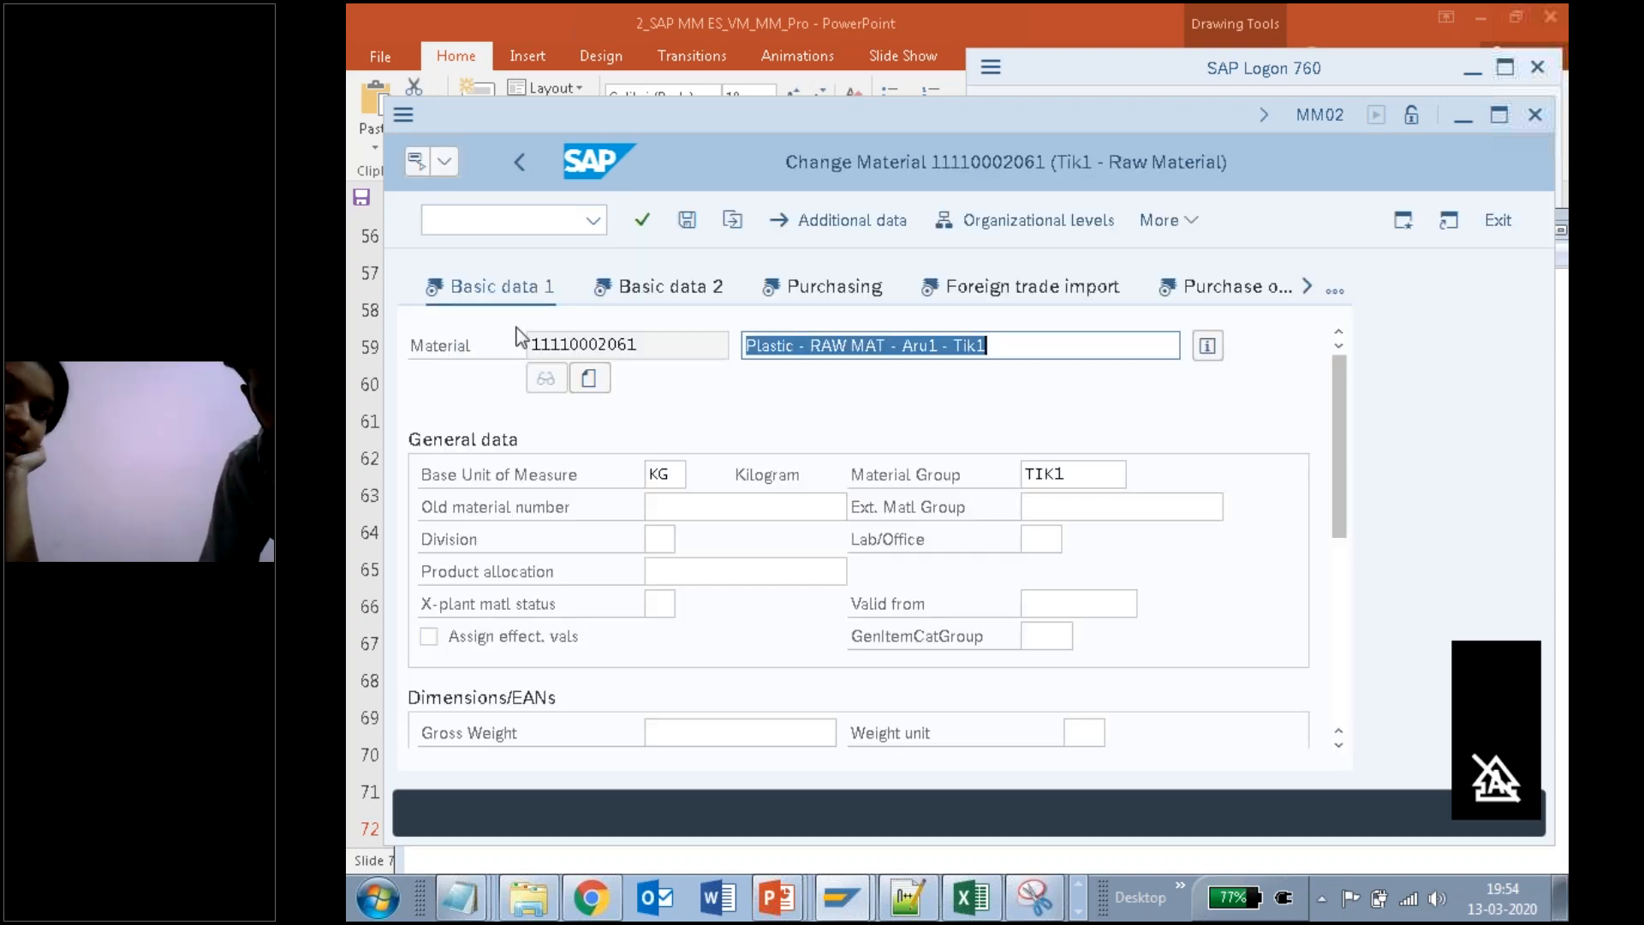
Step: Replace "Plastic" with "Ice Cream" in the material description and save the material
{"action": "left_click", "coordinate": [1031, 345]}
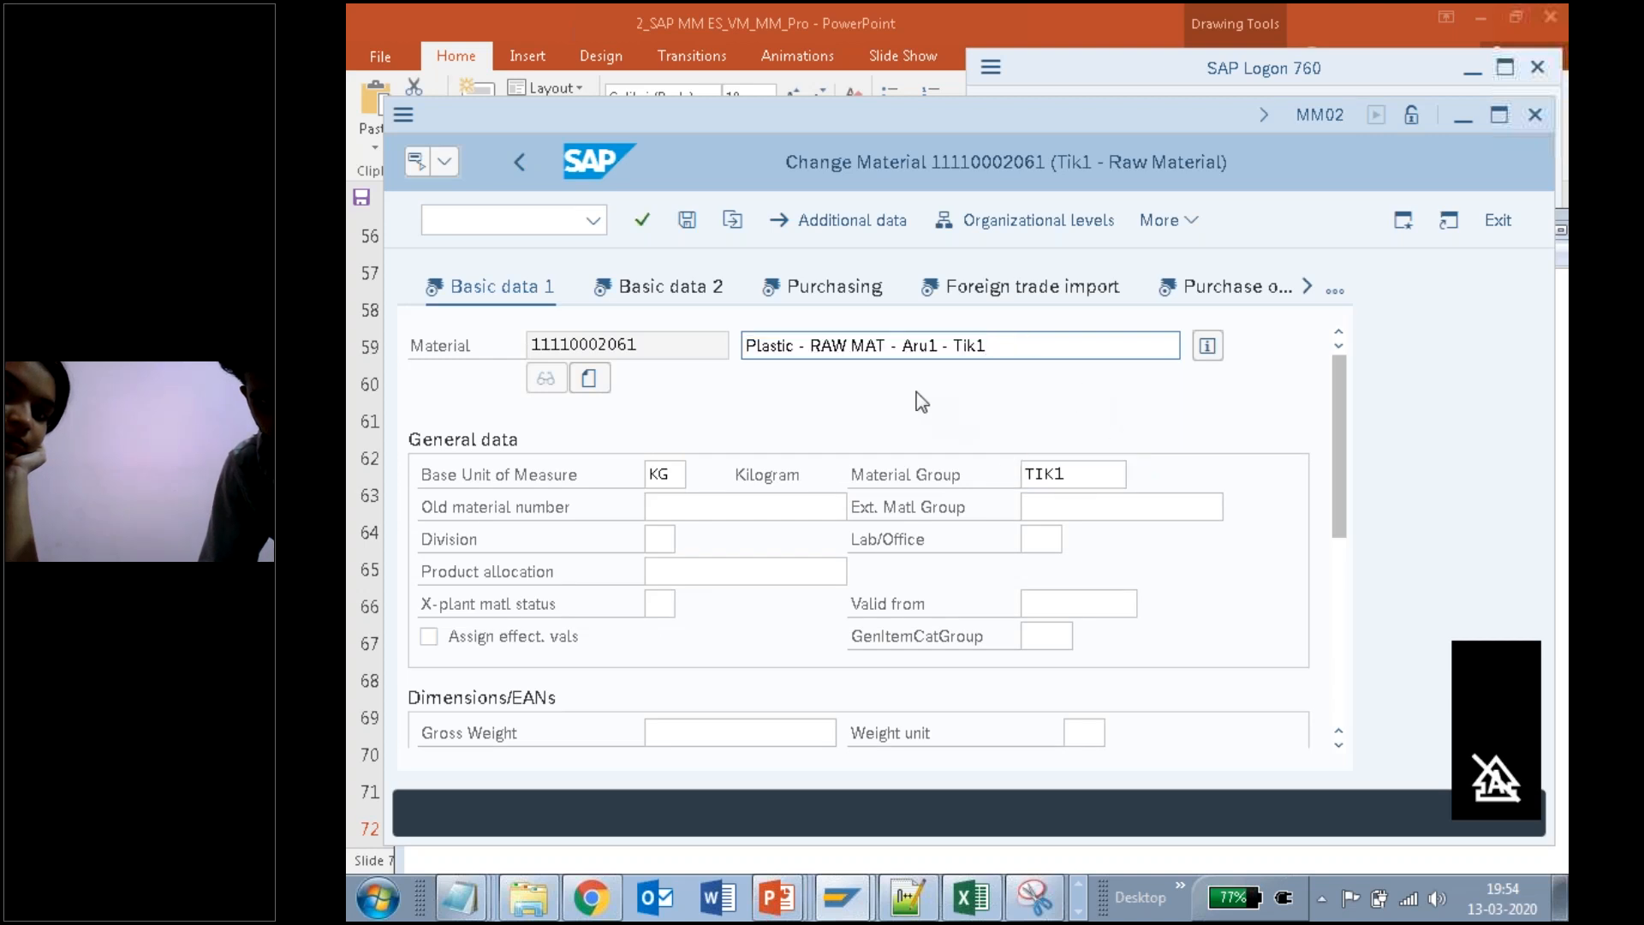
{"action": "left_click_drag", "start_coordinate": [795, 345], "coordinate": [535, 331]}
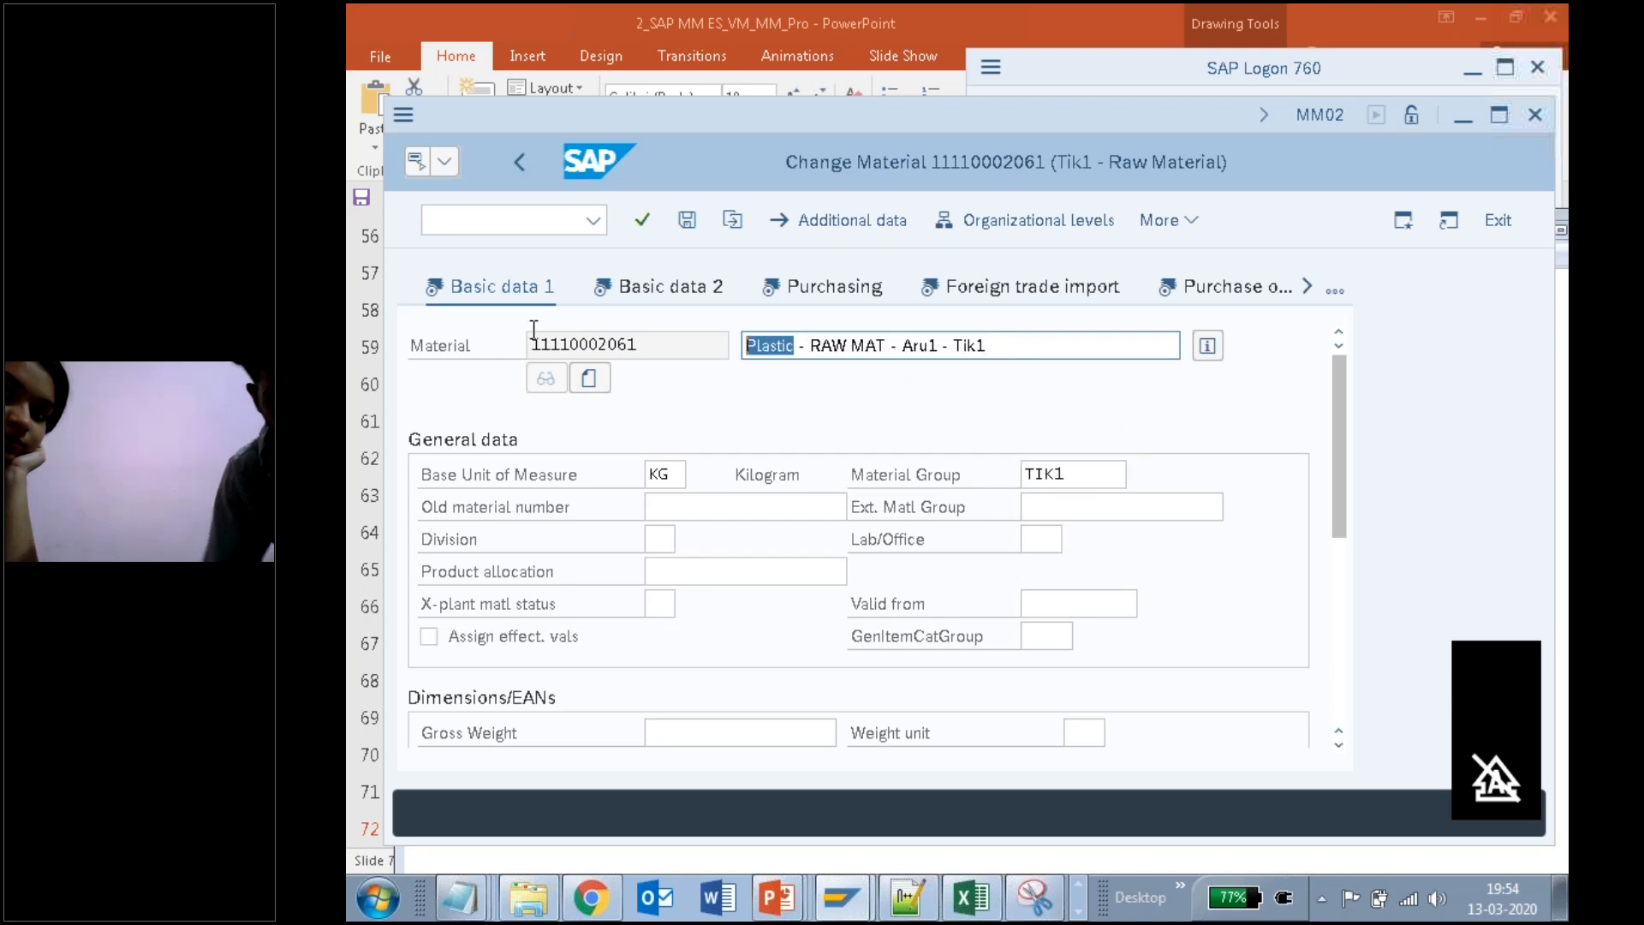
{"action": "key", "text": "BackSpace"}
{"action": "type", "text": "Ice Cream"}
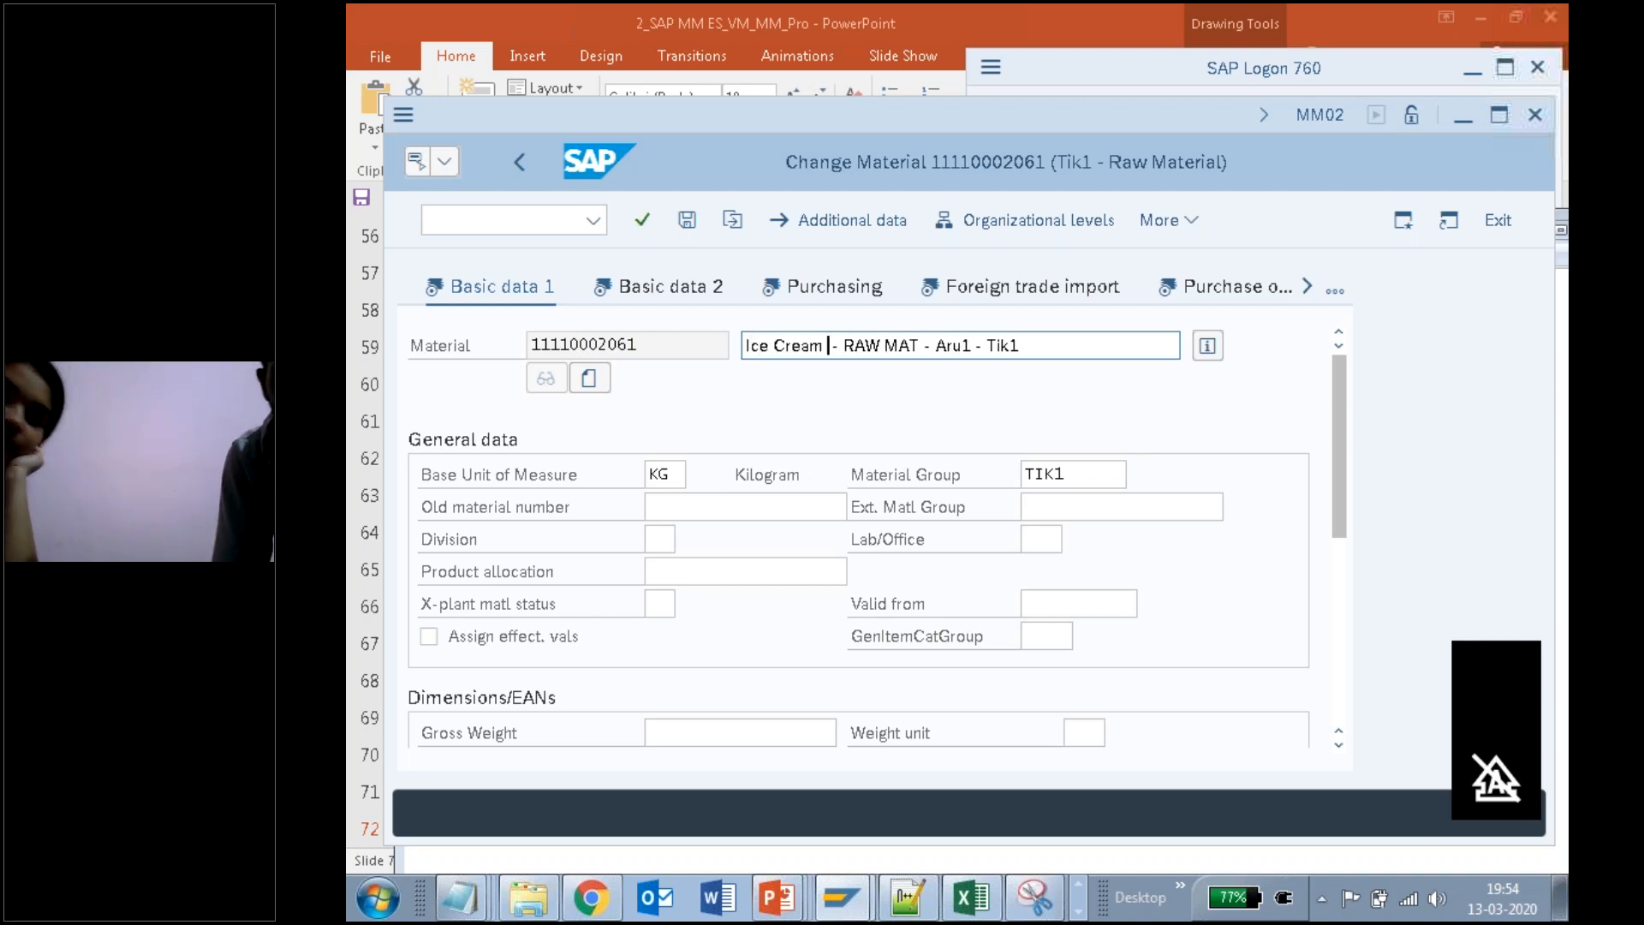
{"action": "left_click", "coordinate": [689, 223]}
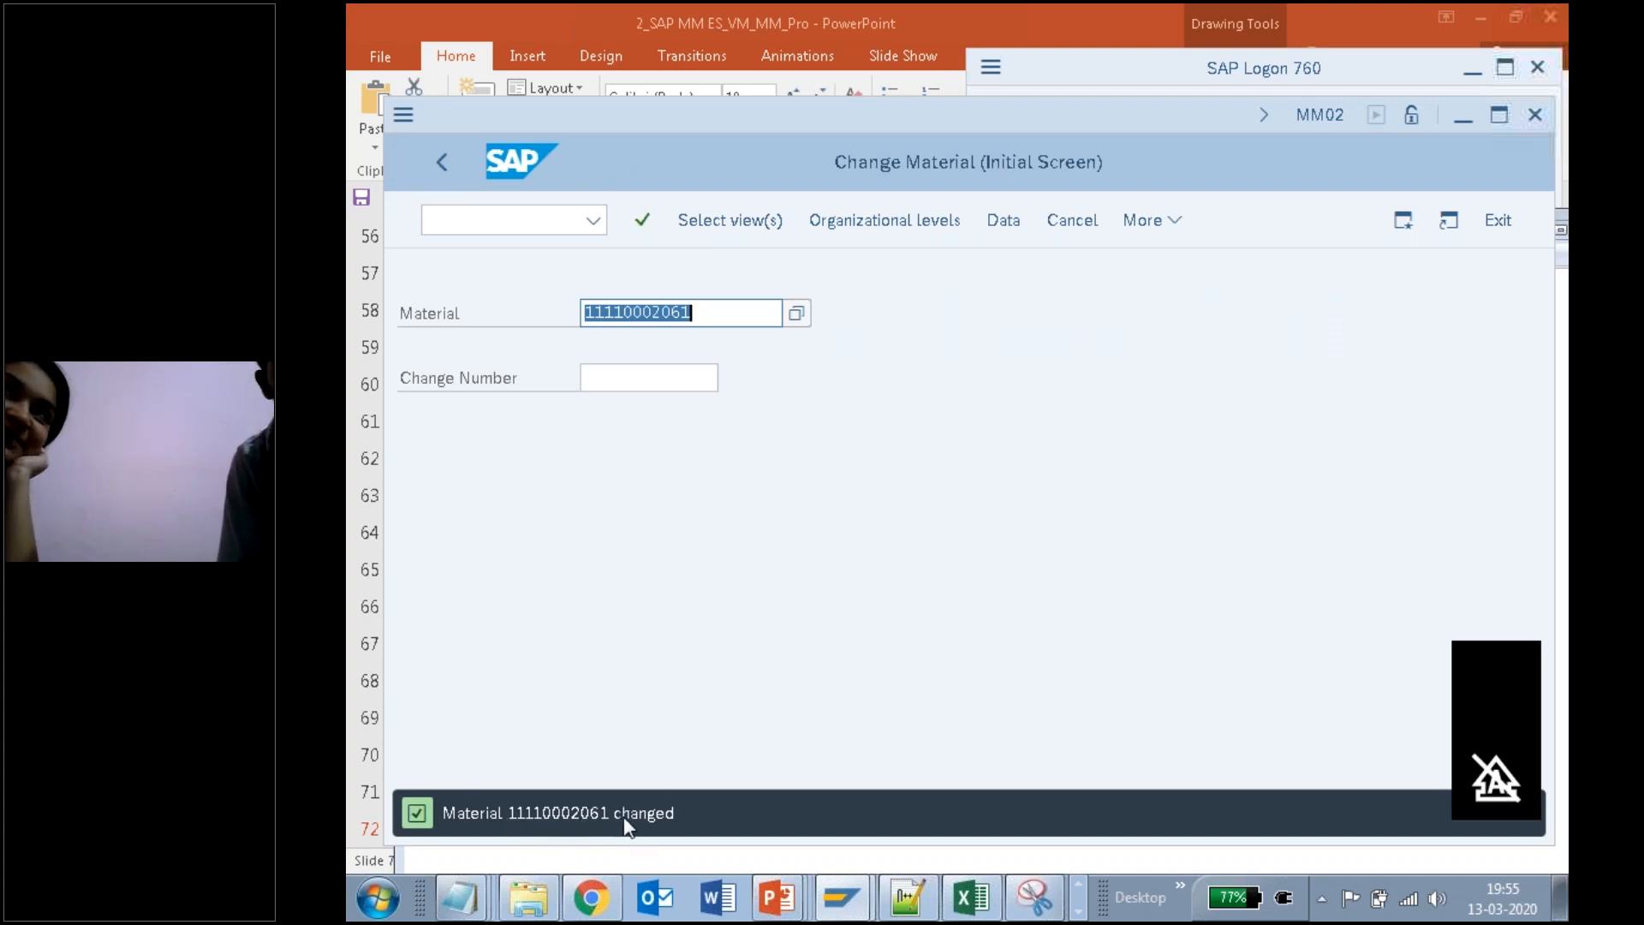
{"action": "left_click", "coordinate": [501, 225]}
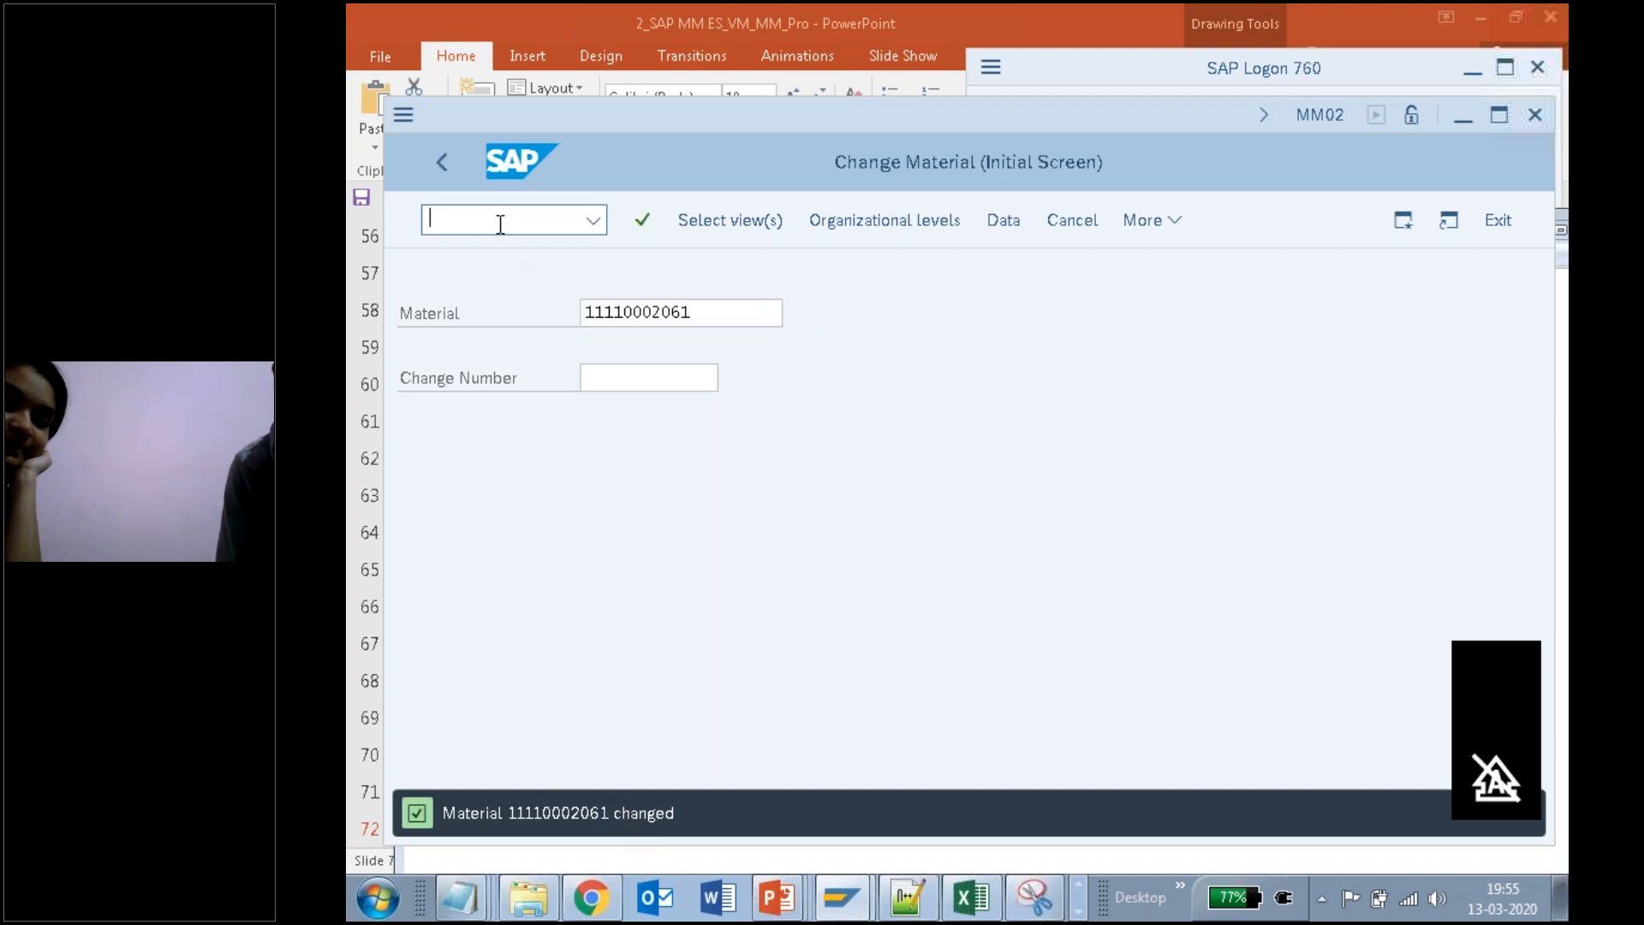
{"action": "type", "text": "/nmm03"}
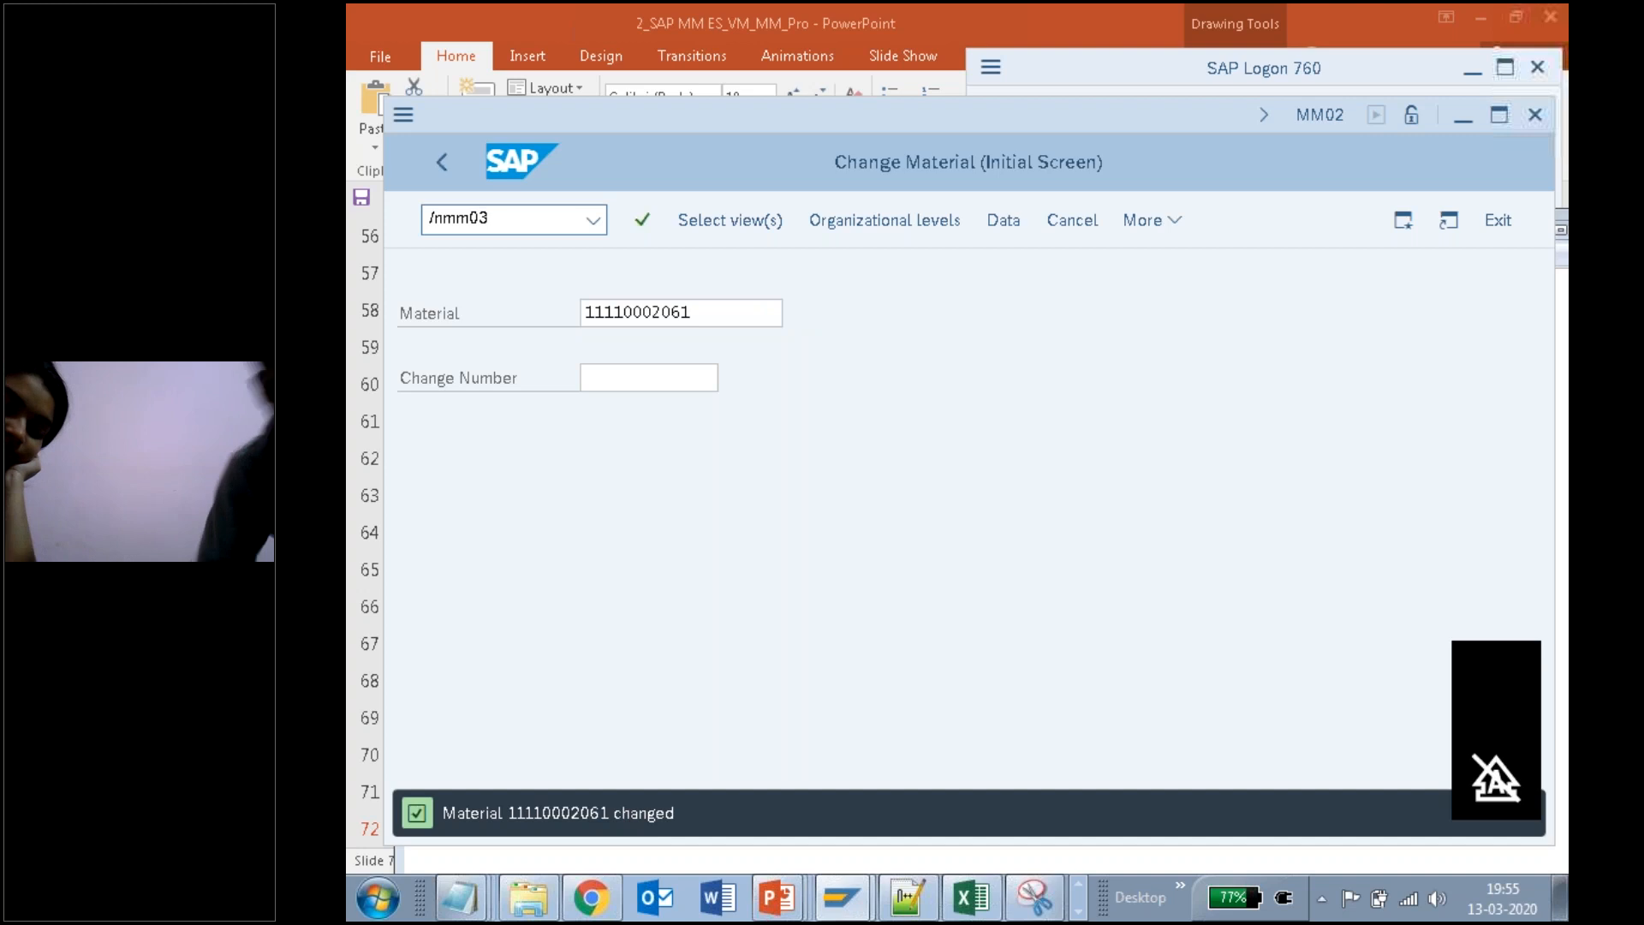
{"action": "key", "text": "Return"}
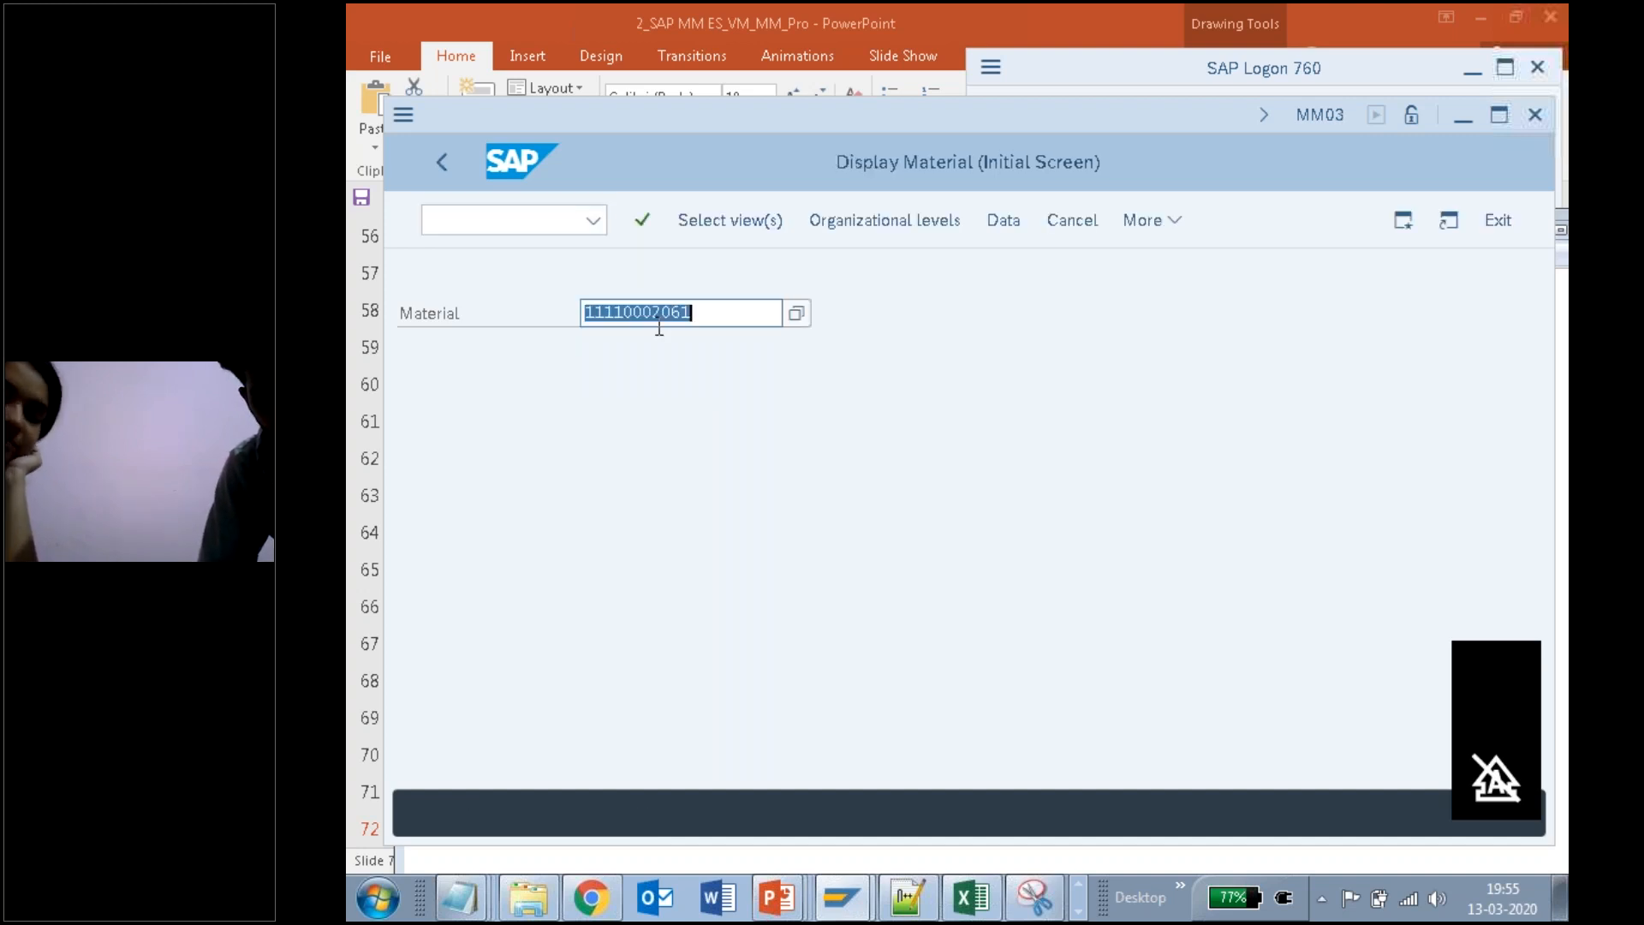
{"action": "left_click_drag", "start_coordinate": [721, 310], "coordinate": [586, 324]}
{"action": "key", "text": "ctrl+c"}
{"action": "key", "text": "Return"}
{"action": "left_click_drag", "start_coordinate": [824, 346], "coordinate": [745, 346]}
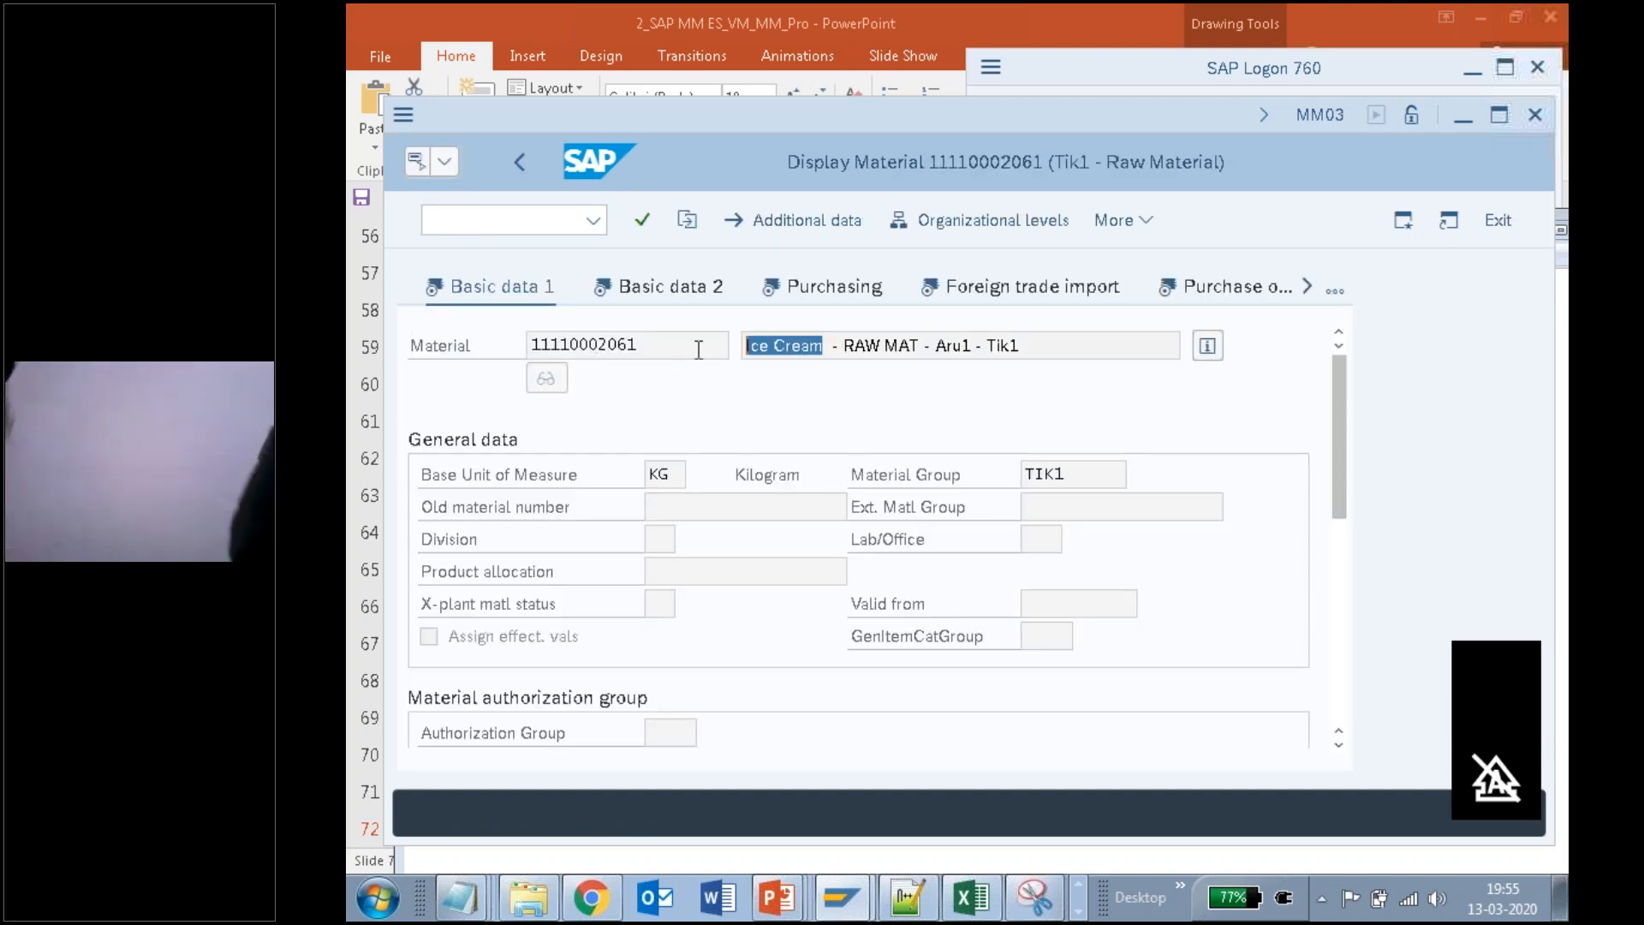
{"action": "left_click", "coordinate": [772, 348]}
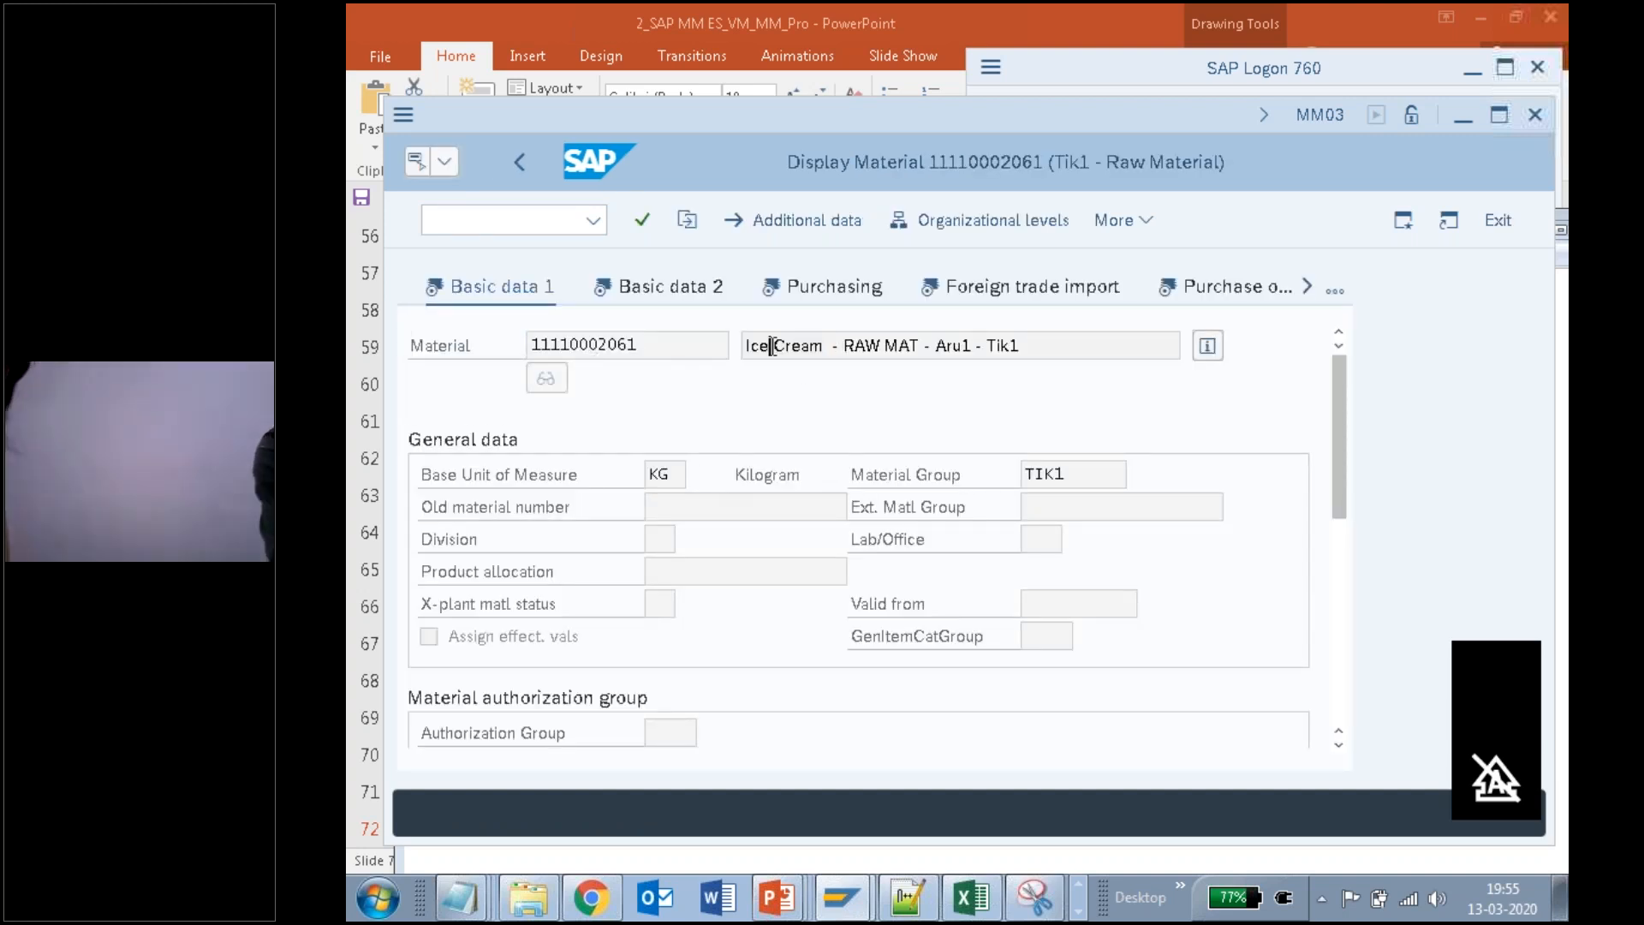
Step: Switch to the Material Master DAta Configuration notes and add "MM03- to Display /view." and "MM04" on separate lines below the MM02 line
{"action": "left_click", "coordinate": [468, 909]}
{"action": "left_click", "coordinate": [826, 587]}
{"action": "key", "text": "Return"}
{"action": "type", "text": "MM03- "}
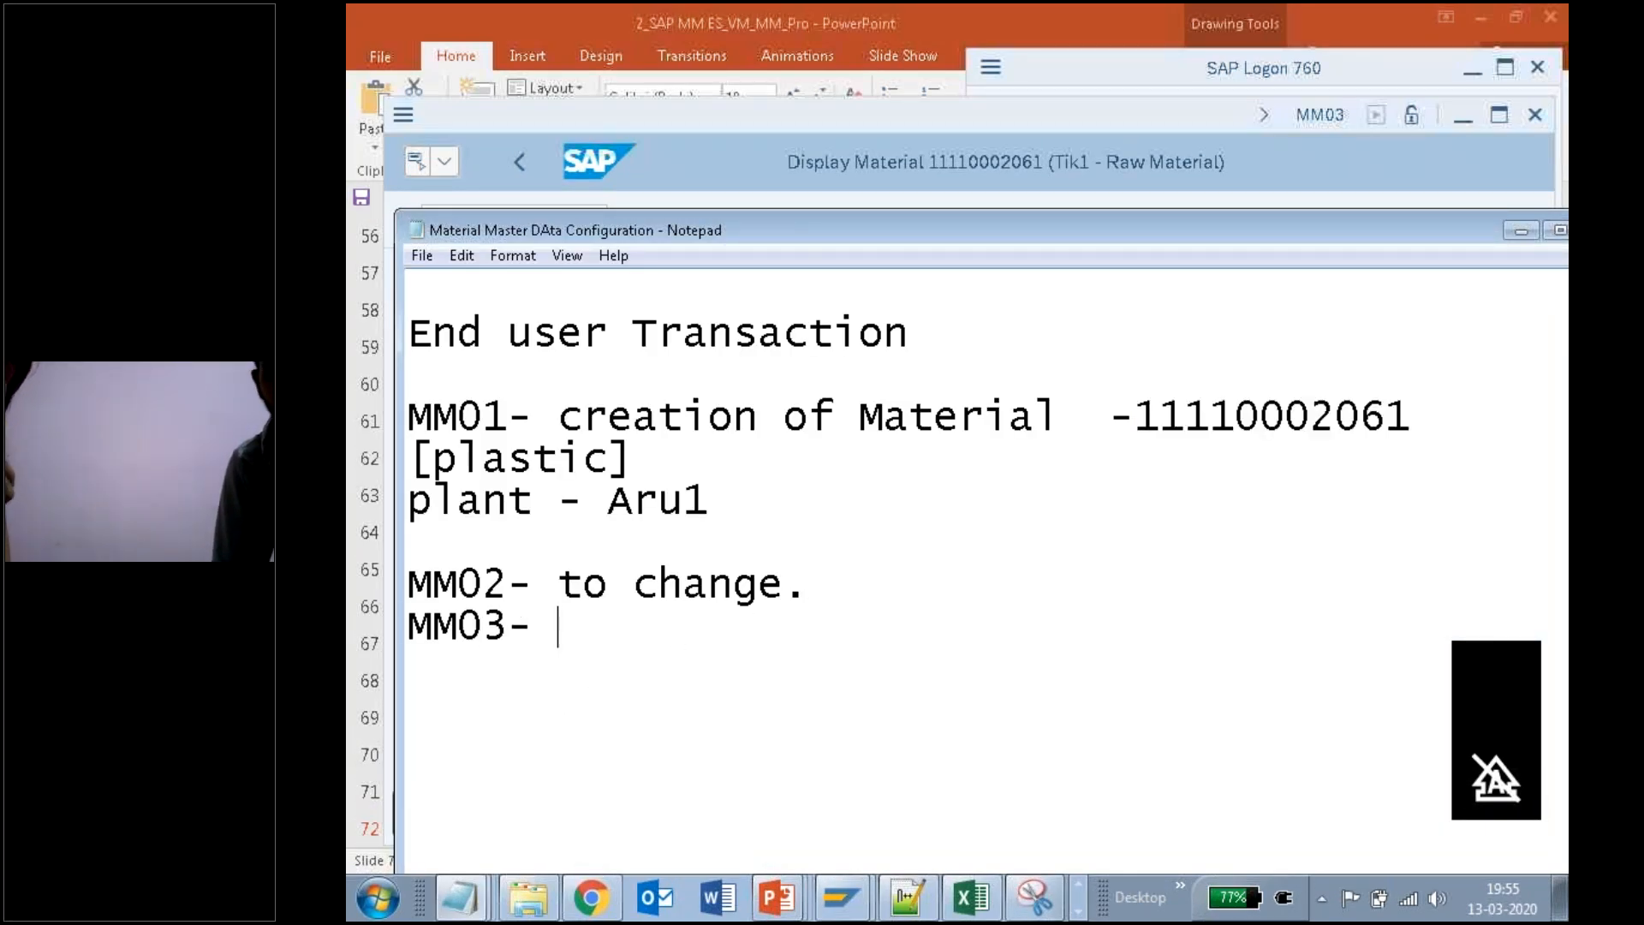
{"action": "type", "text": "to Disp"}
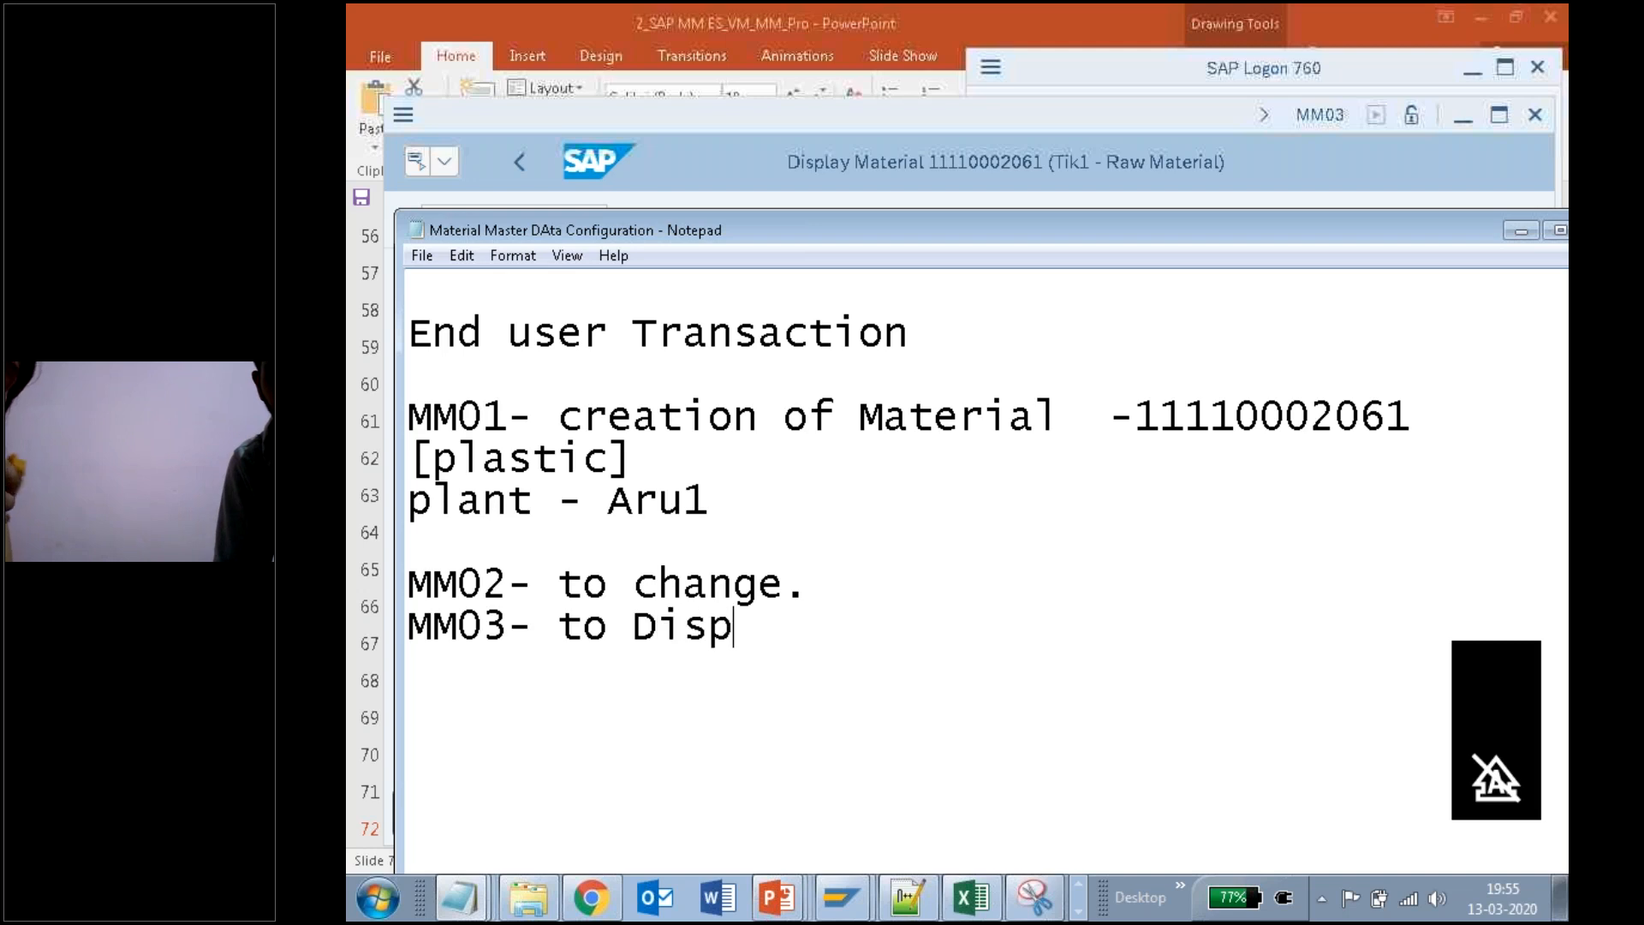
{"action": "type", "text": "lay  /v"}
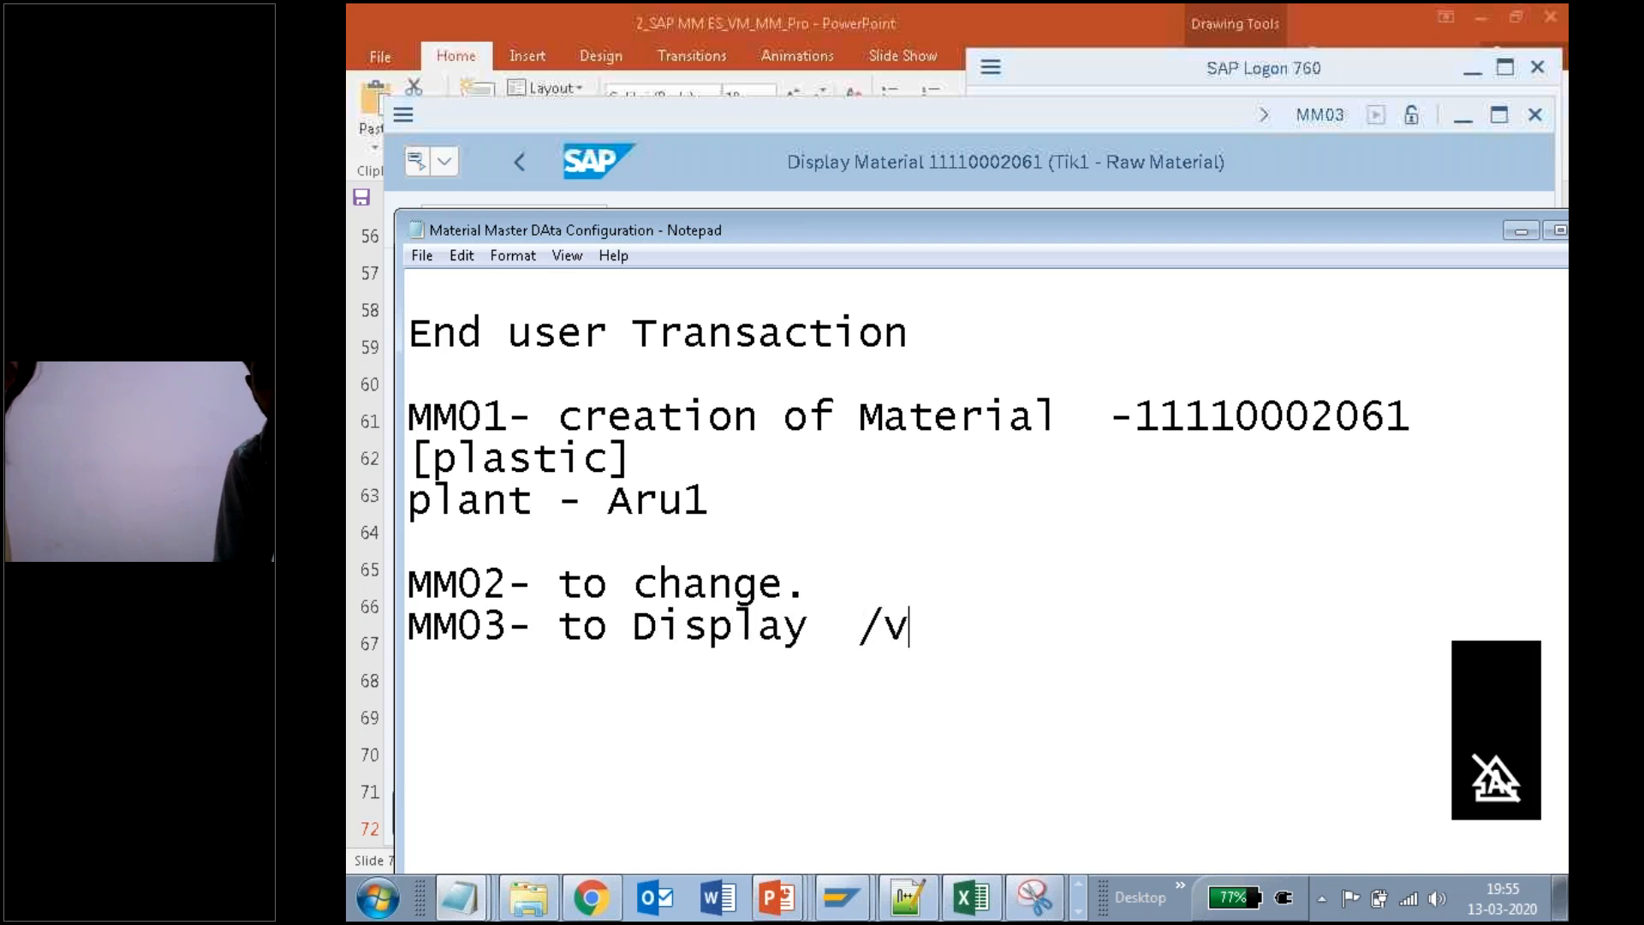
{"action": "type", "text": "iew."}
{"action": "key", "text": "Return"}
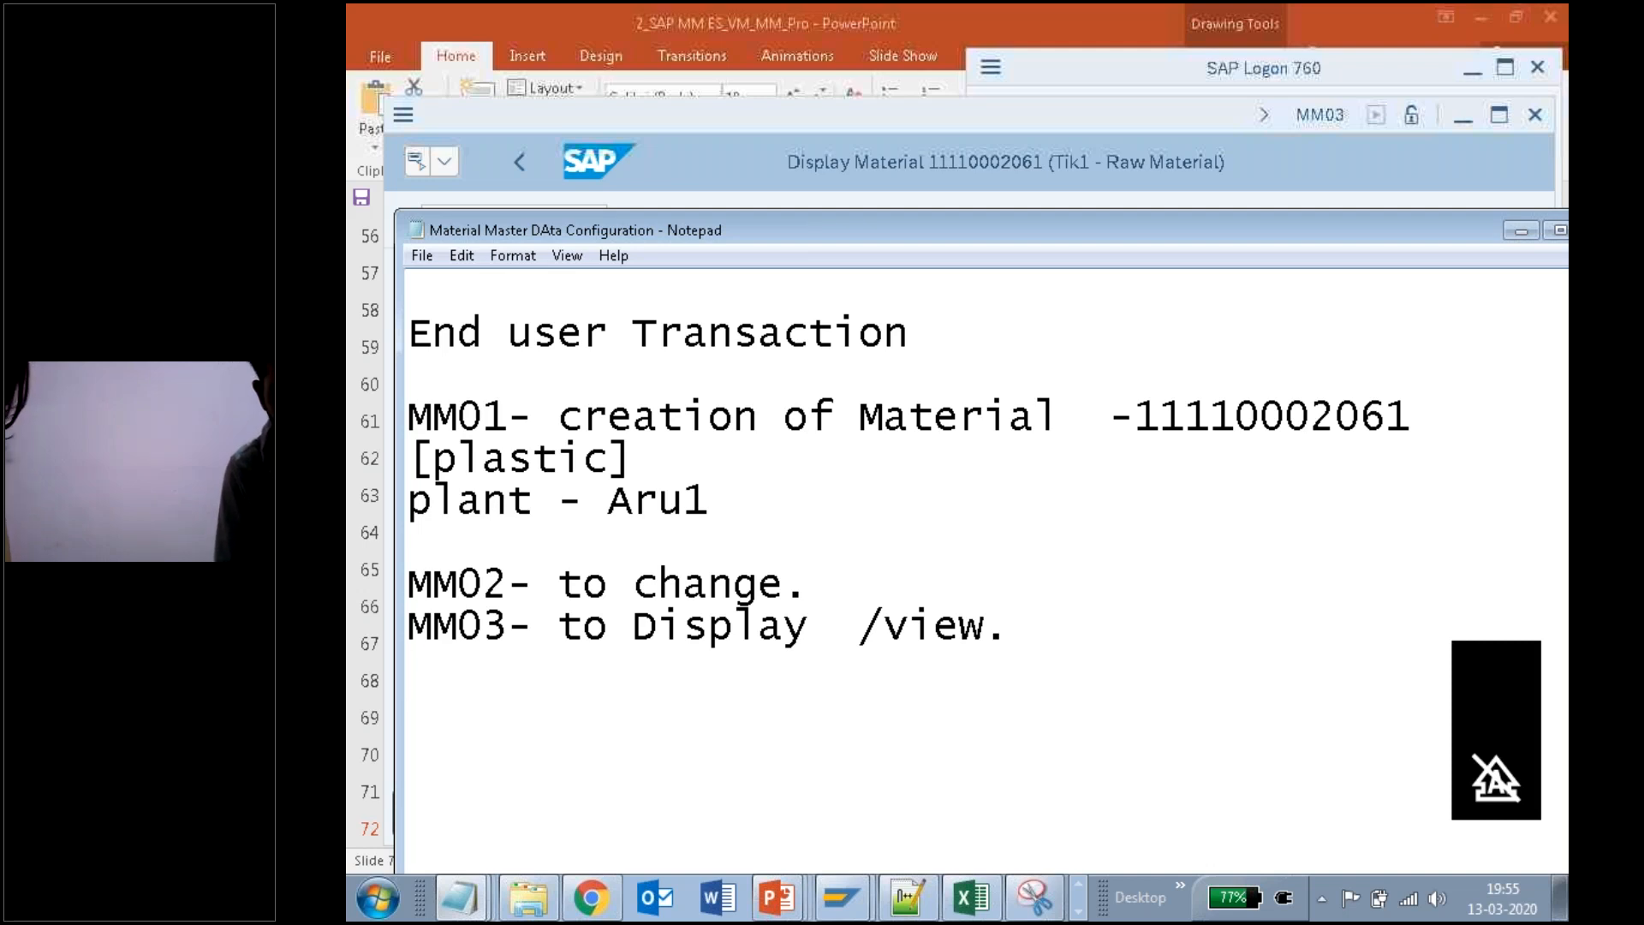
{"action": "left_click", "coordinate": [392, 612]}
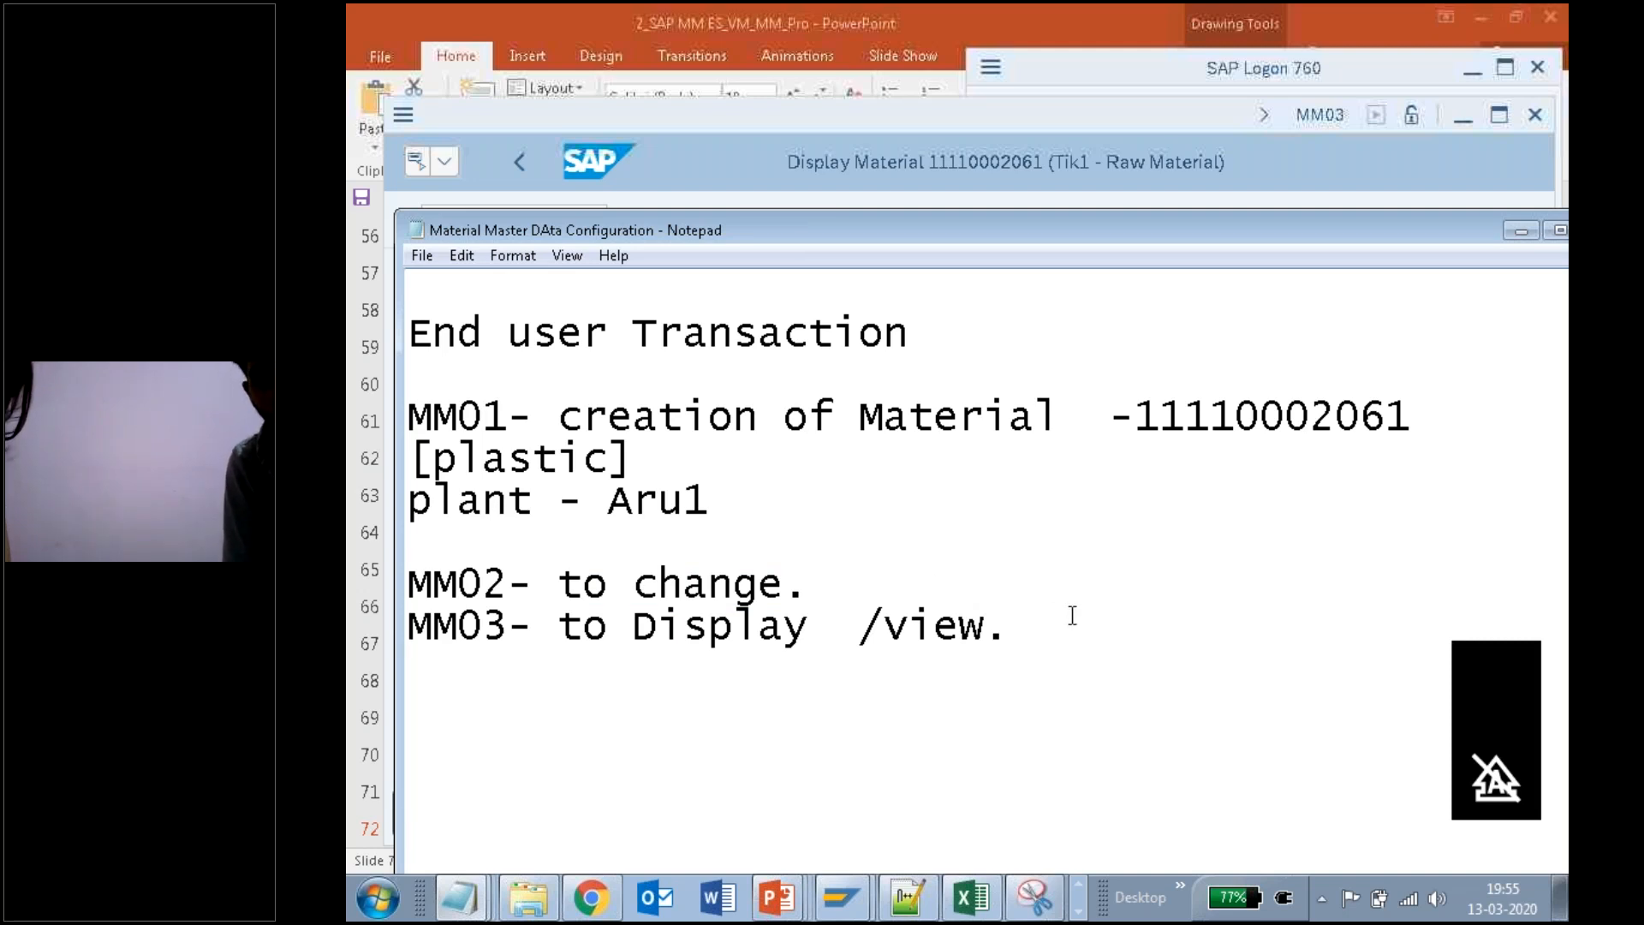
{"action": "type", "text": "MM04"}
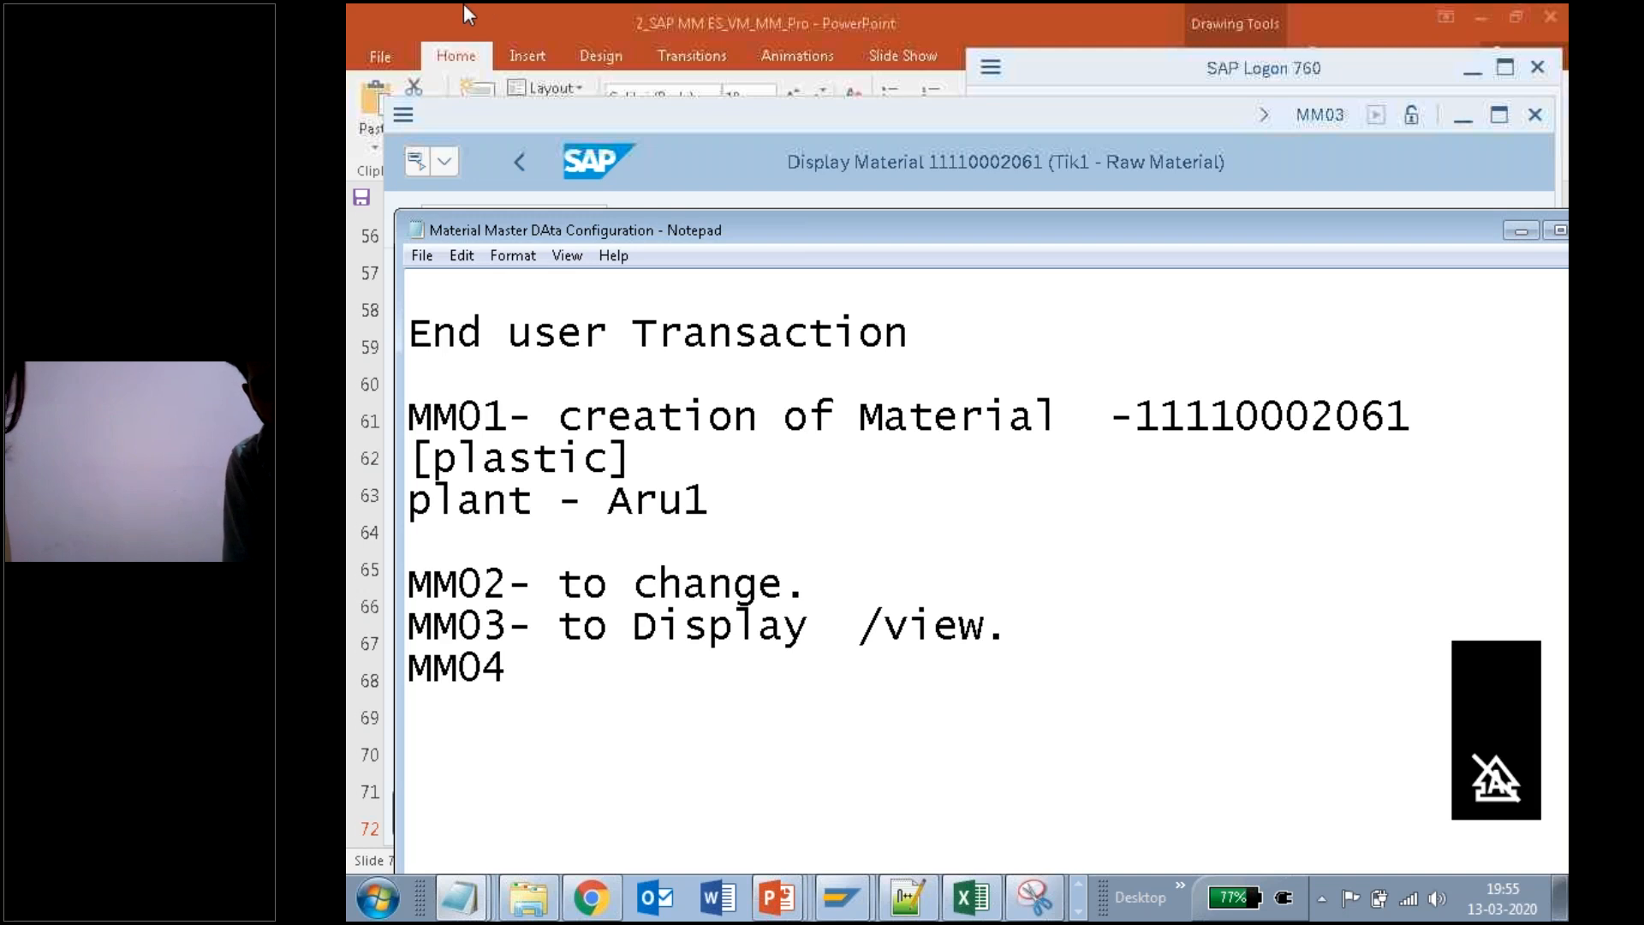
{"action": "left_click", "coordinate": [717, 161]}
{"action": "left_click", "coordinate": [548, 215]}
{"action": "type", "text": "/nmm0"}
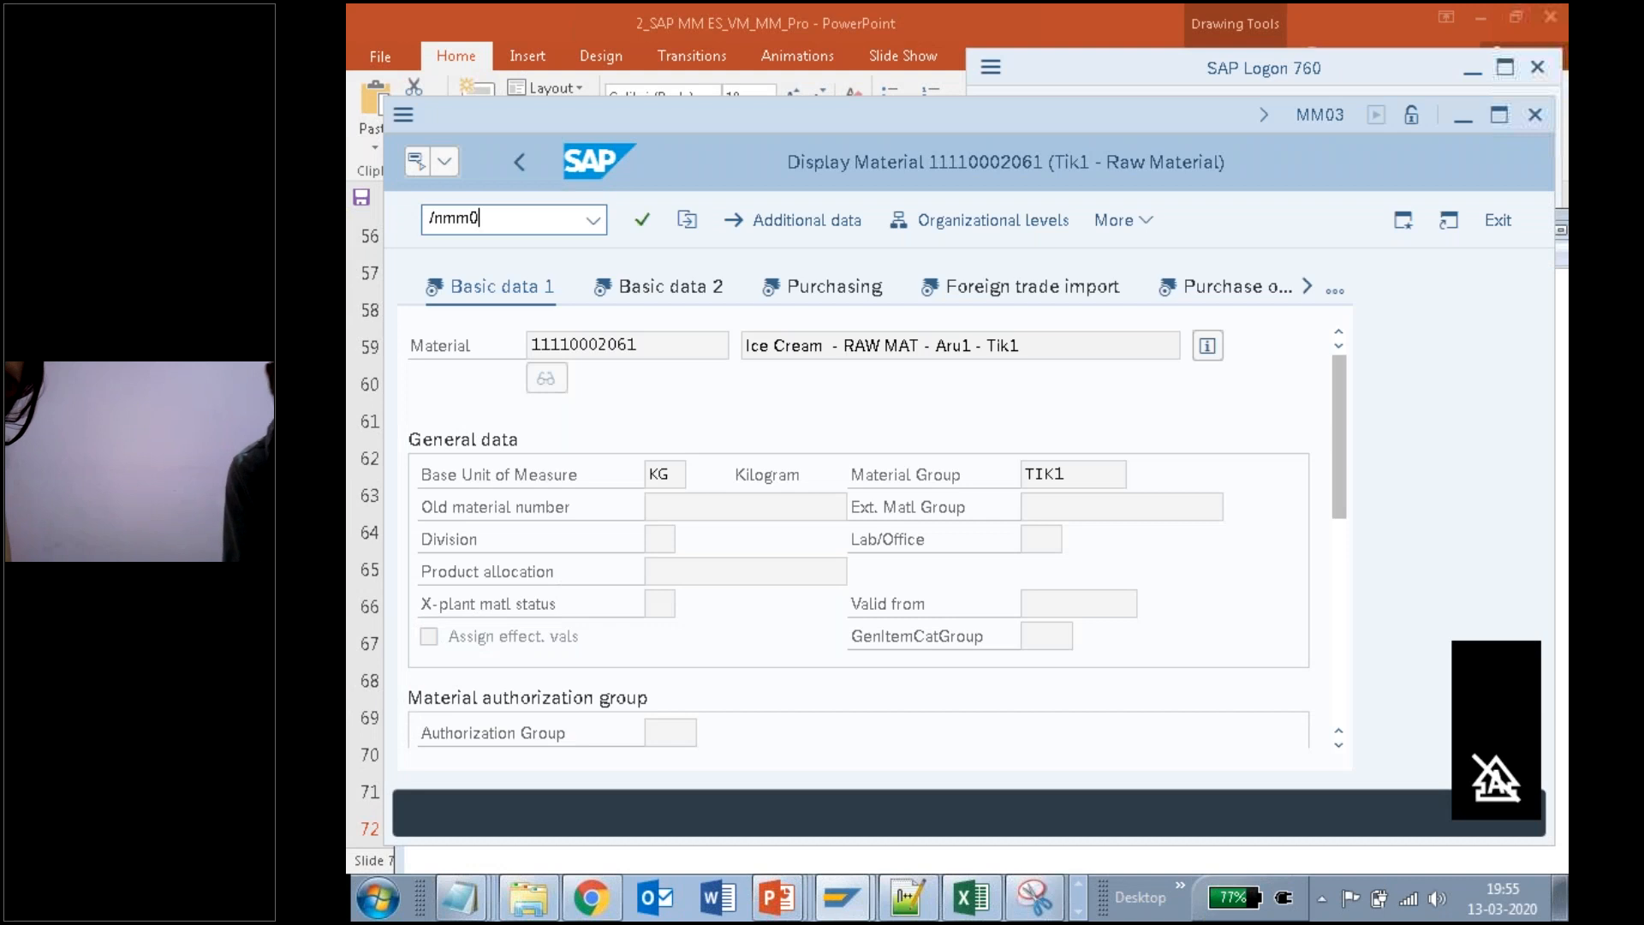
{"action": "key", "text": "Return"}
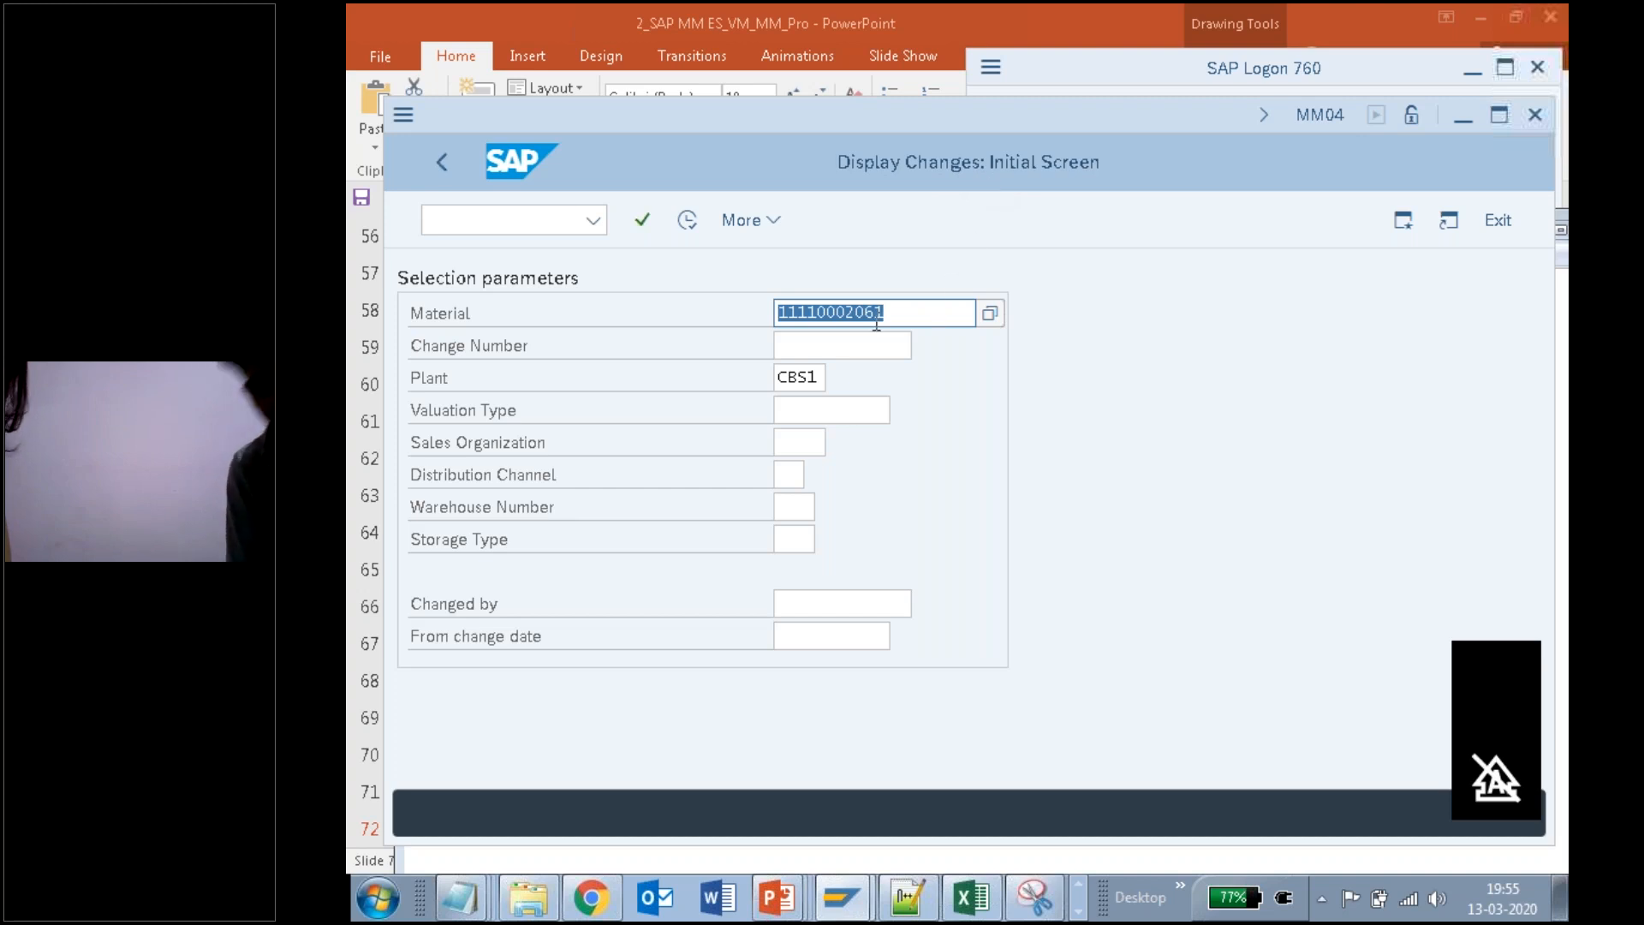
{"action": "left_click", "coordinate": [687, 220]}
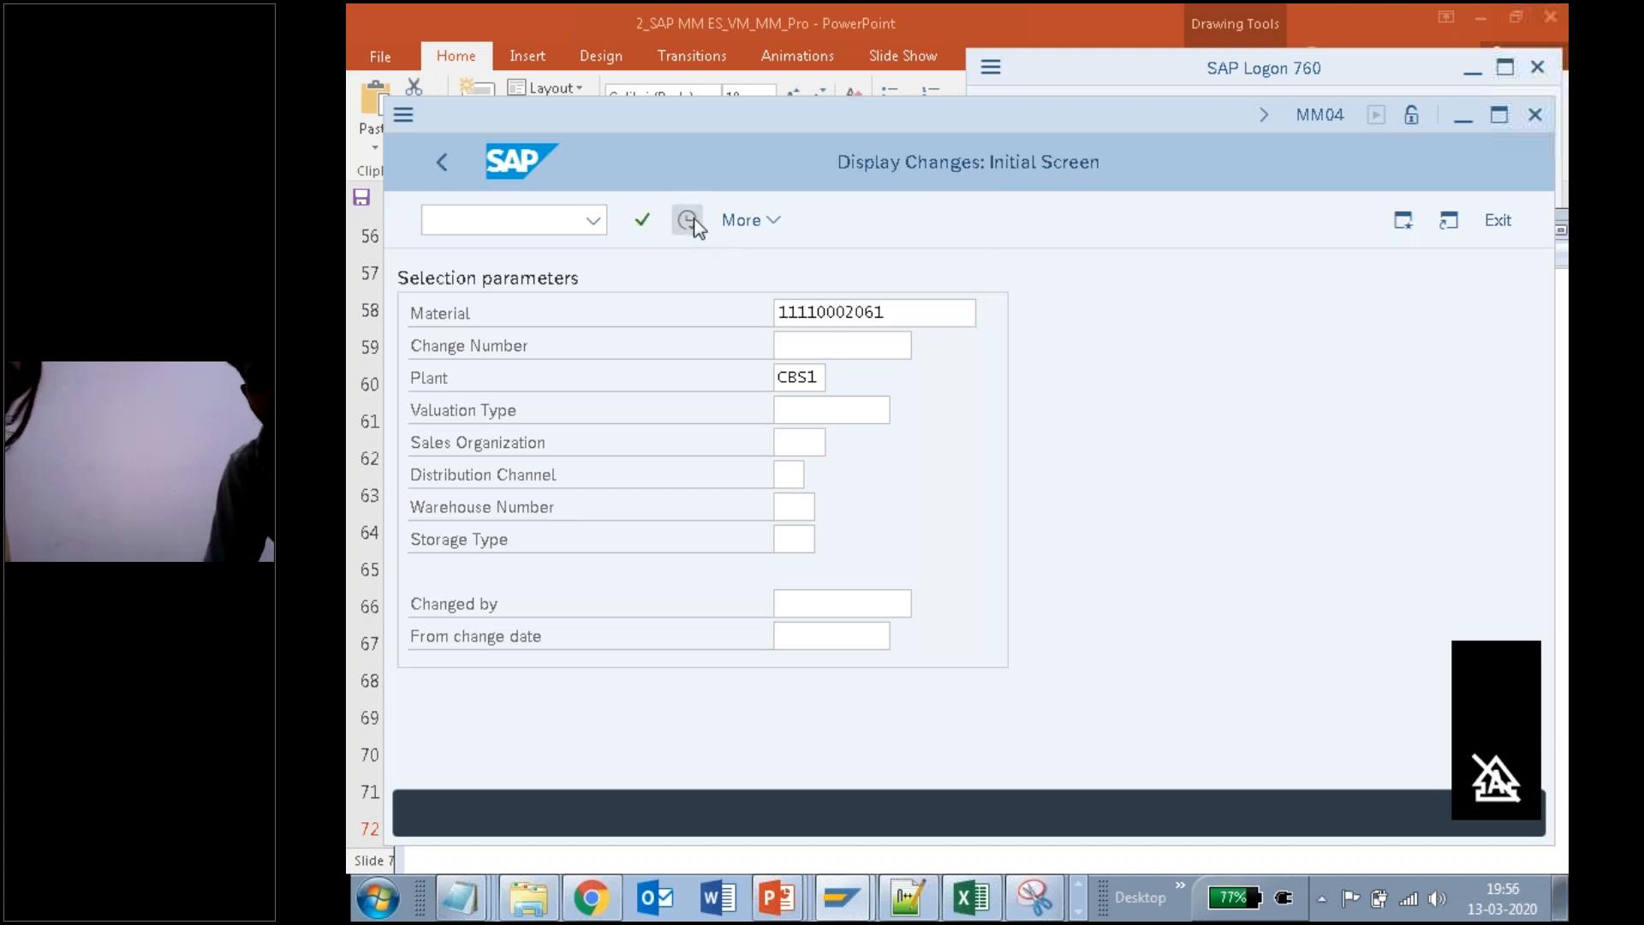
Step: Add "- to display changes." after MM04 in the notes and switch back to the material change overview in SAP
{"action": "mouse_move", "coordinate": [462, 891]}
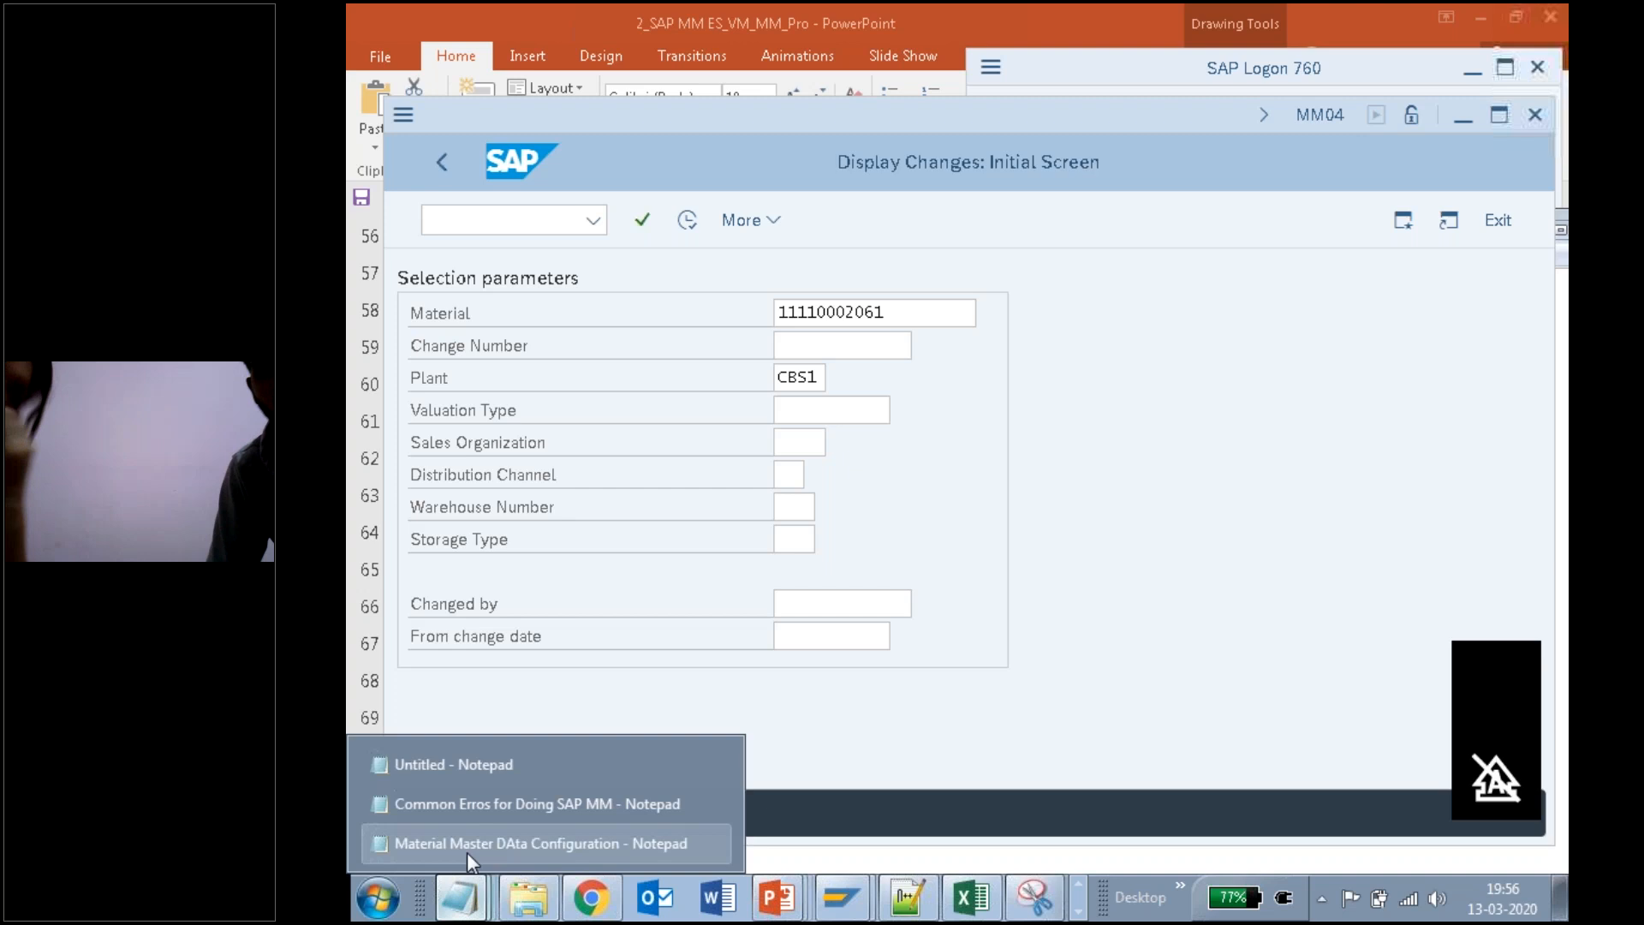
{"action": "left_click", "coordinate": [465, 848]}
{"action": "type", "text": "- "}
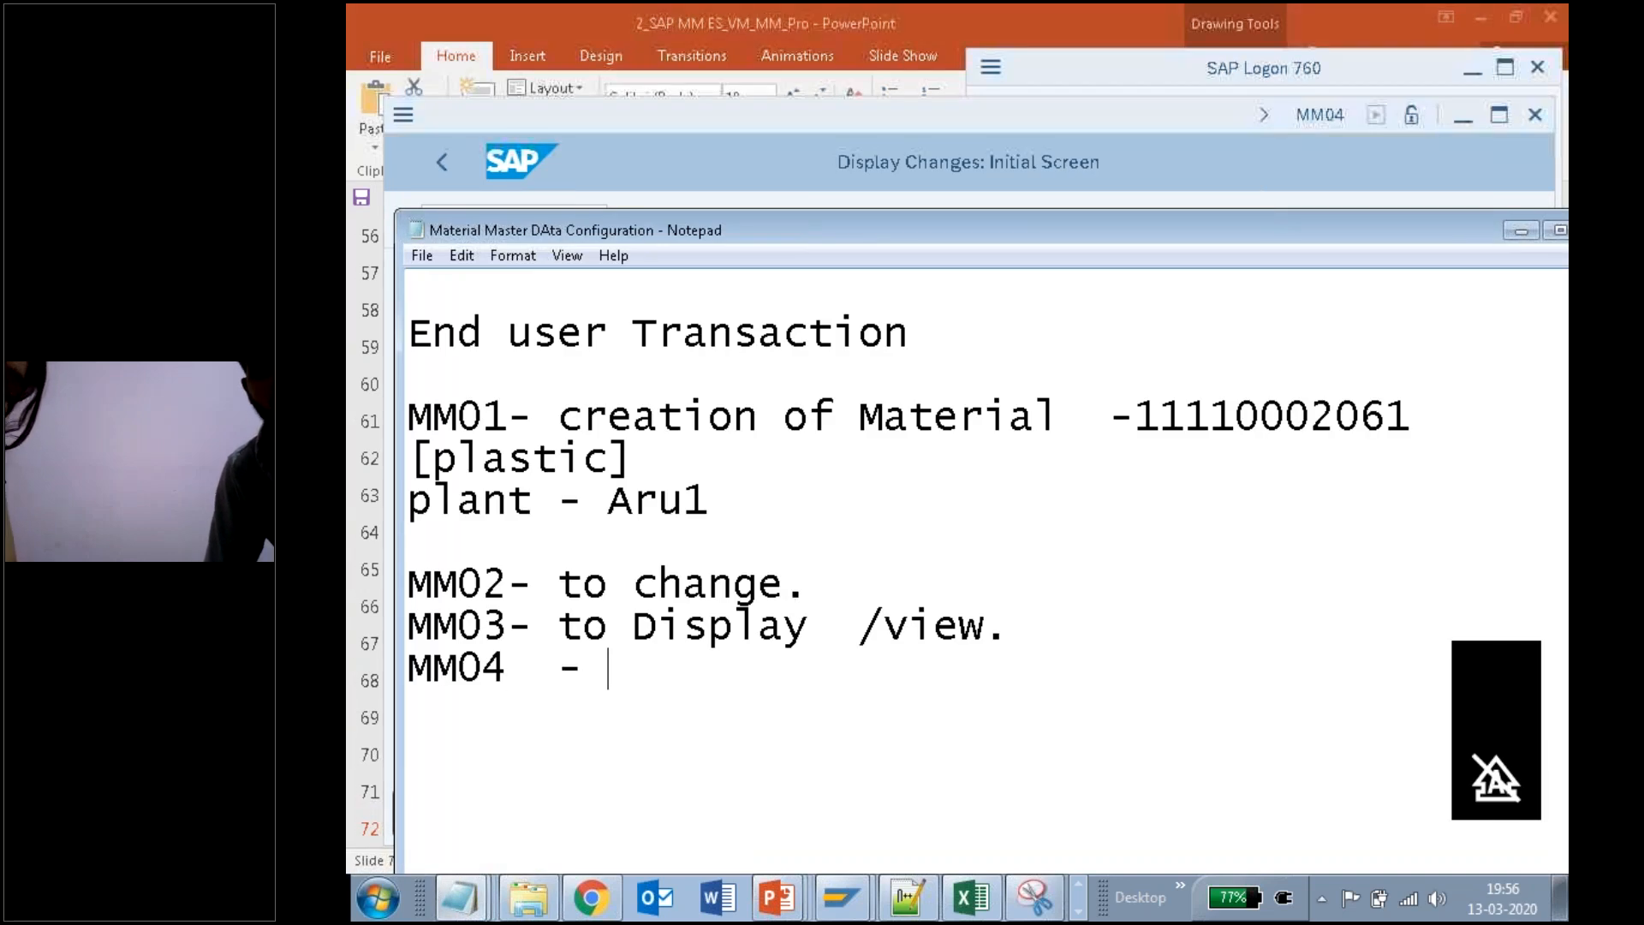
{"action": "type", "text": "to displa"}
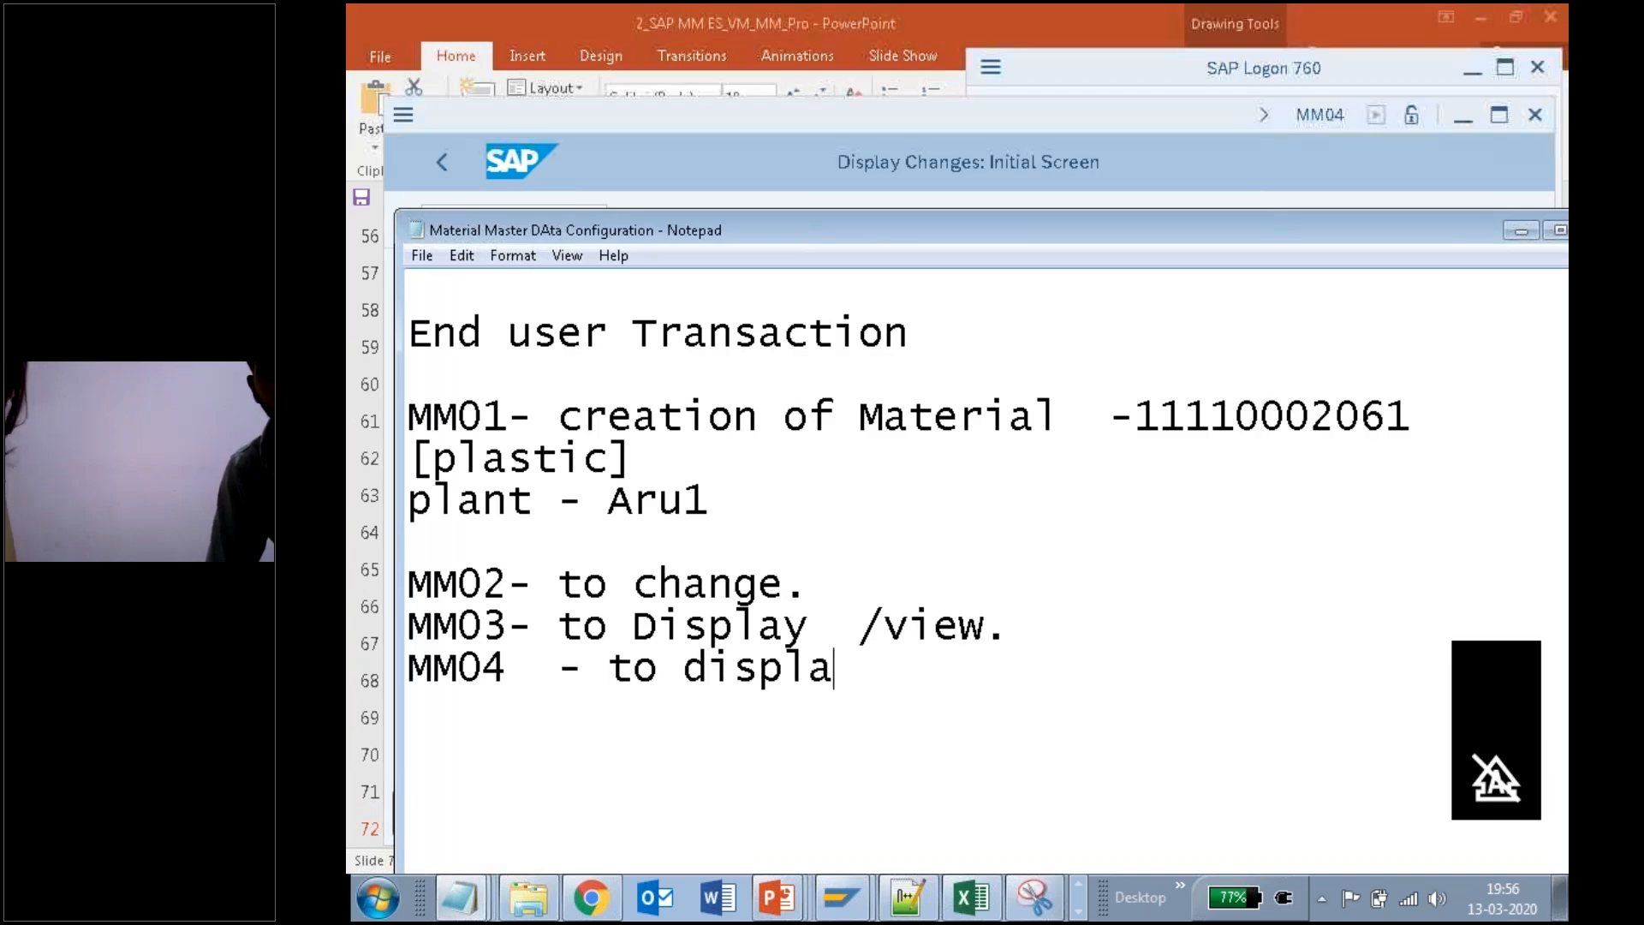
{"action": "type", "text": "yechanges."}
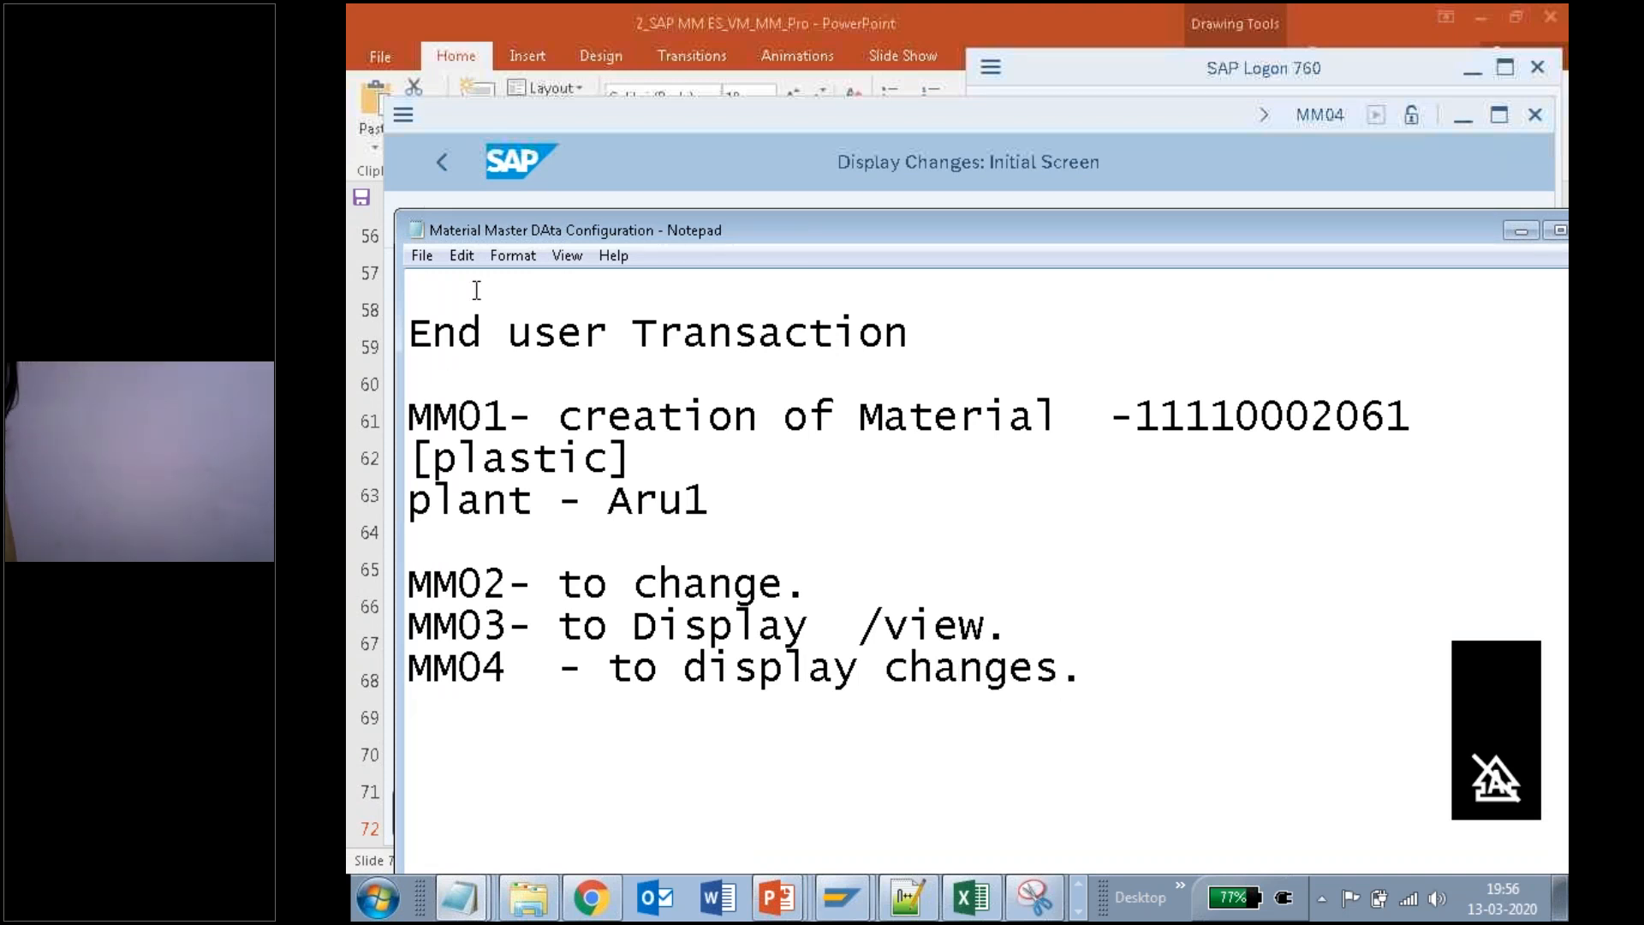
{"action": "left_click", "coordinate": [685, 177]}
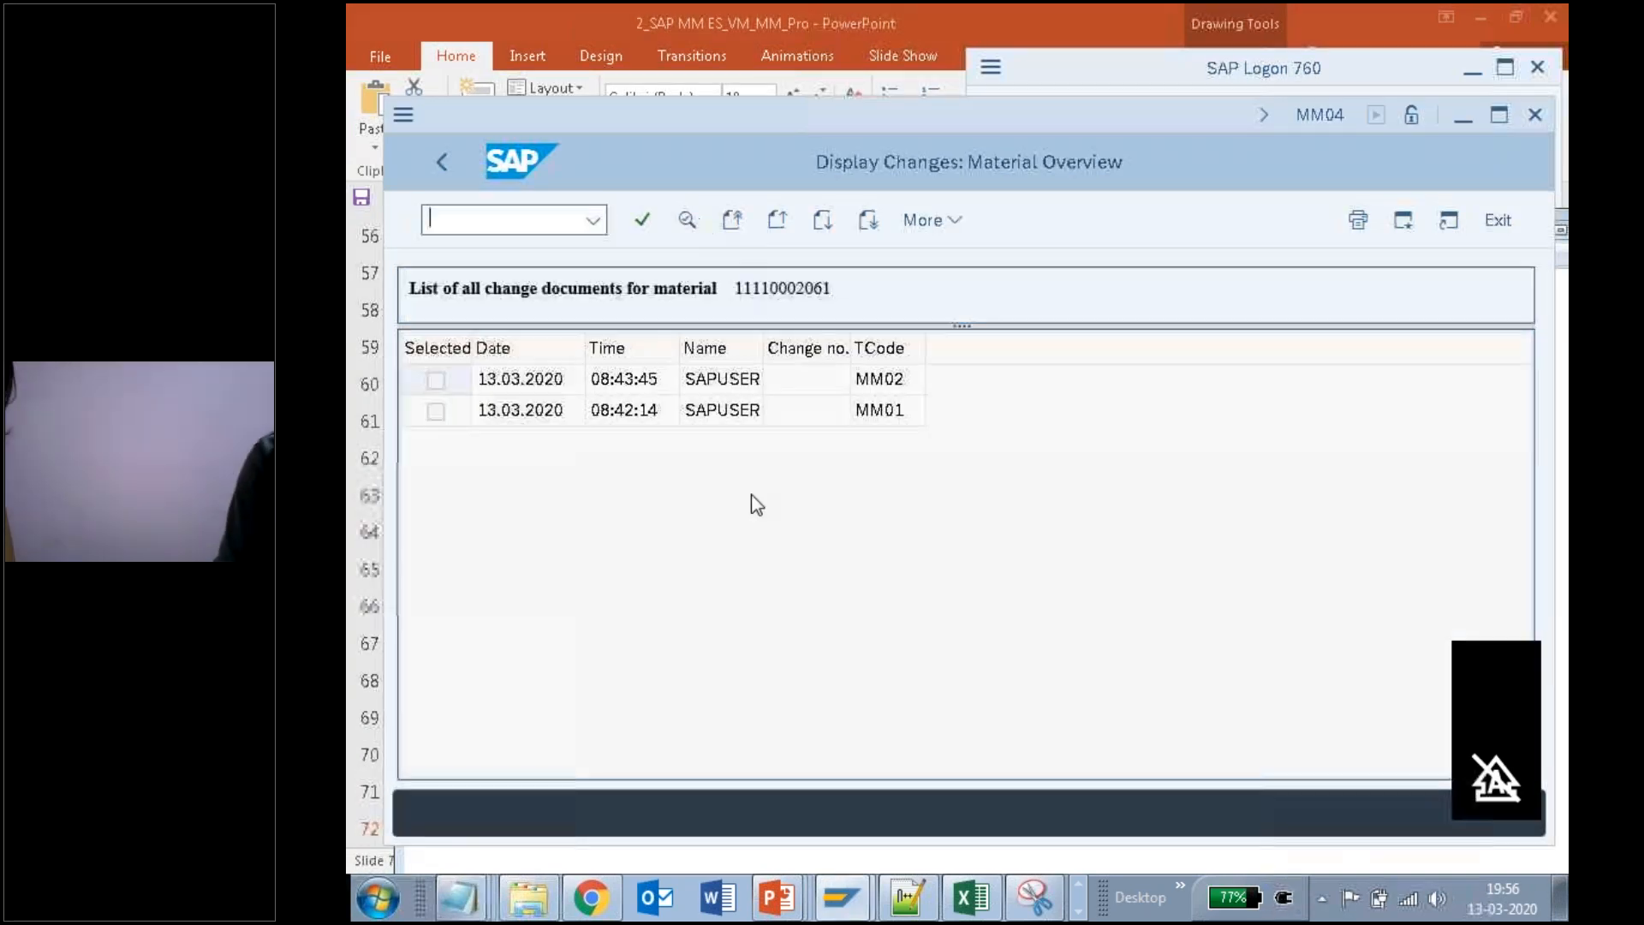
{"action": "left_click", "coordinate": [822, 385]}
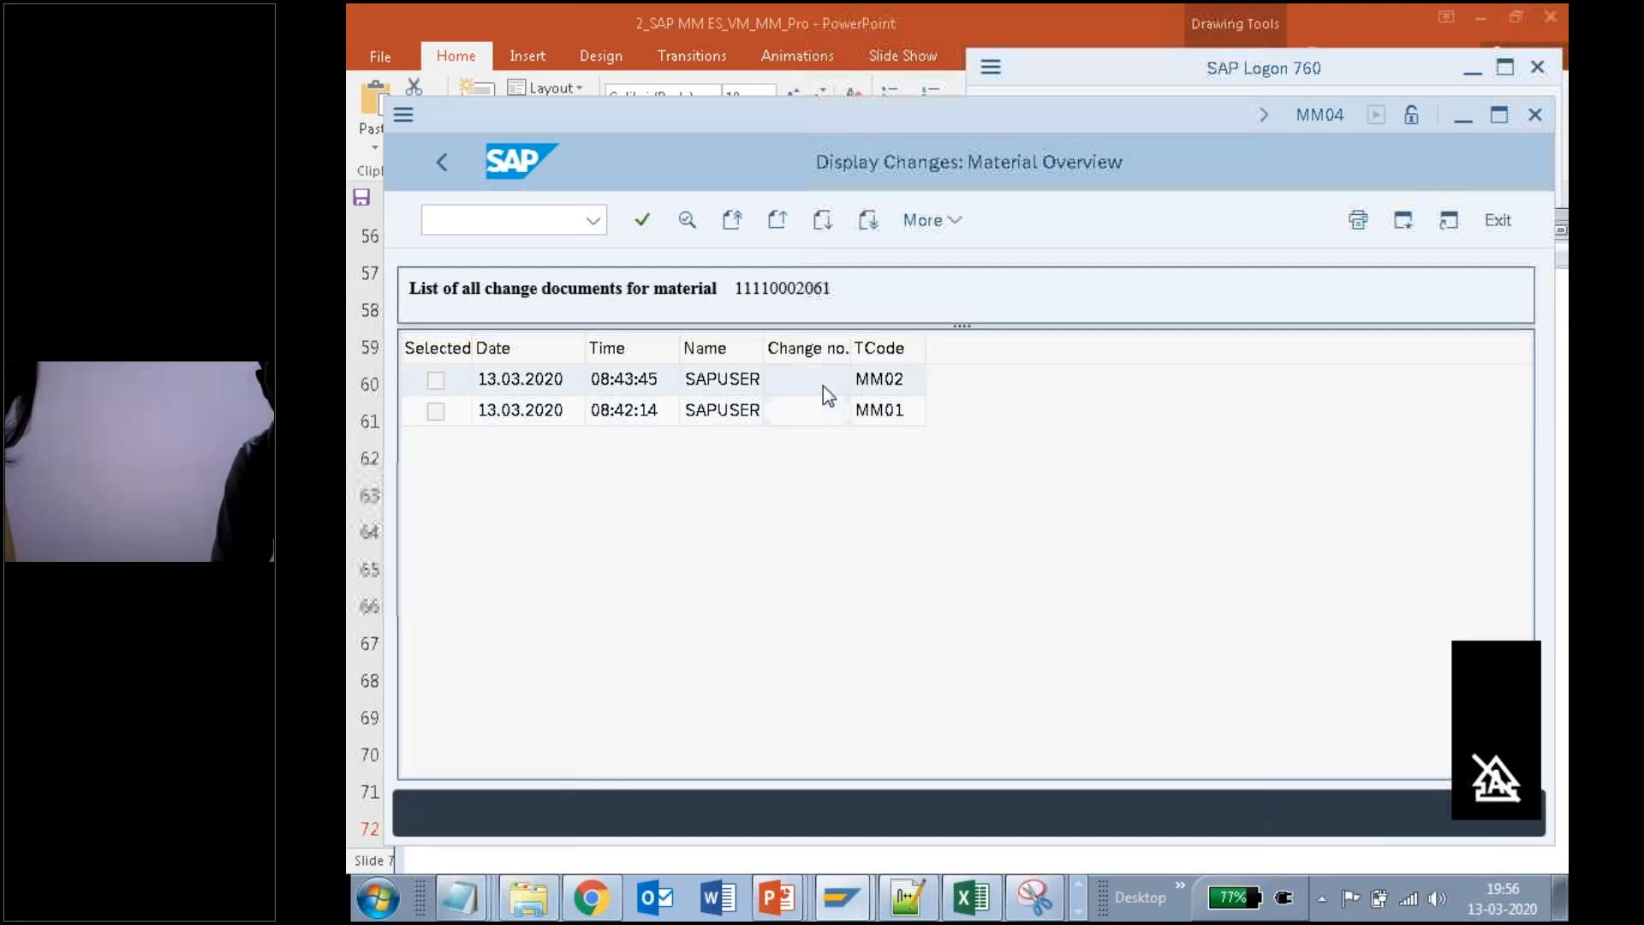
{"action": "double_click", "coordinate": [541, 380]}
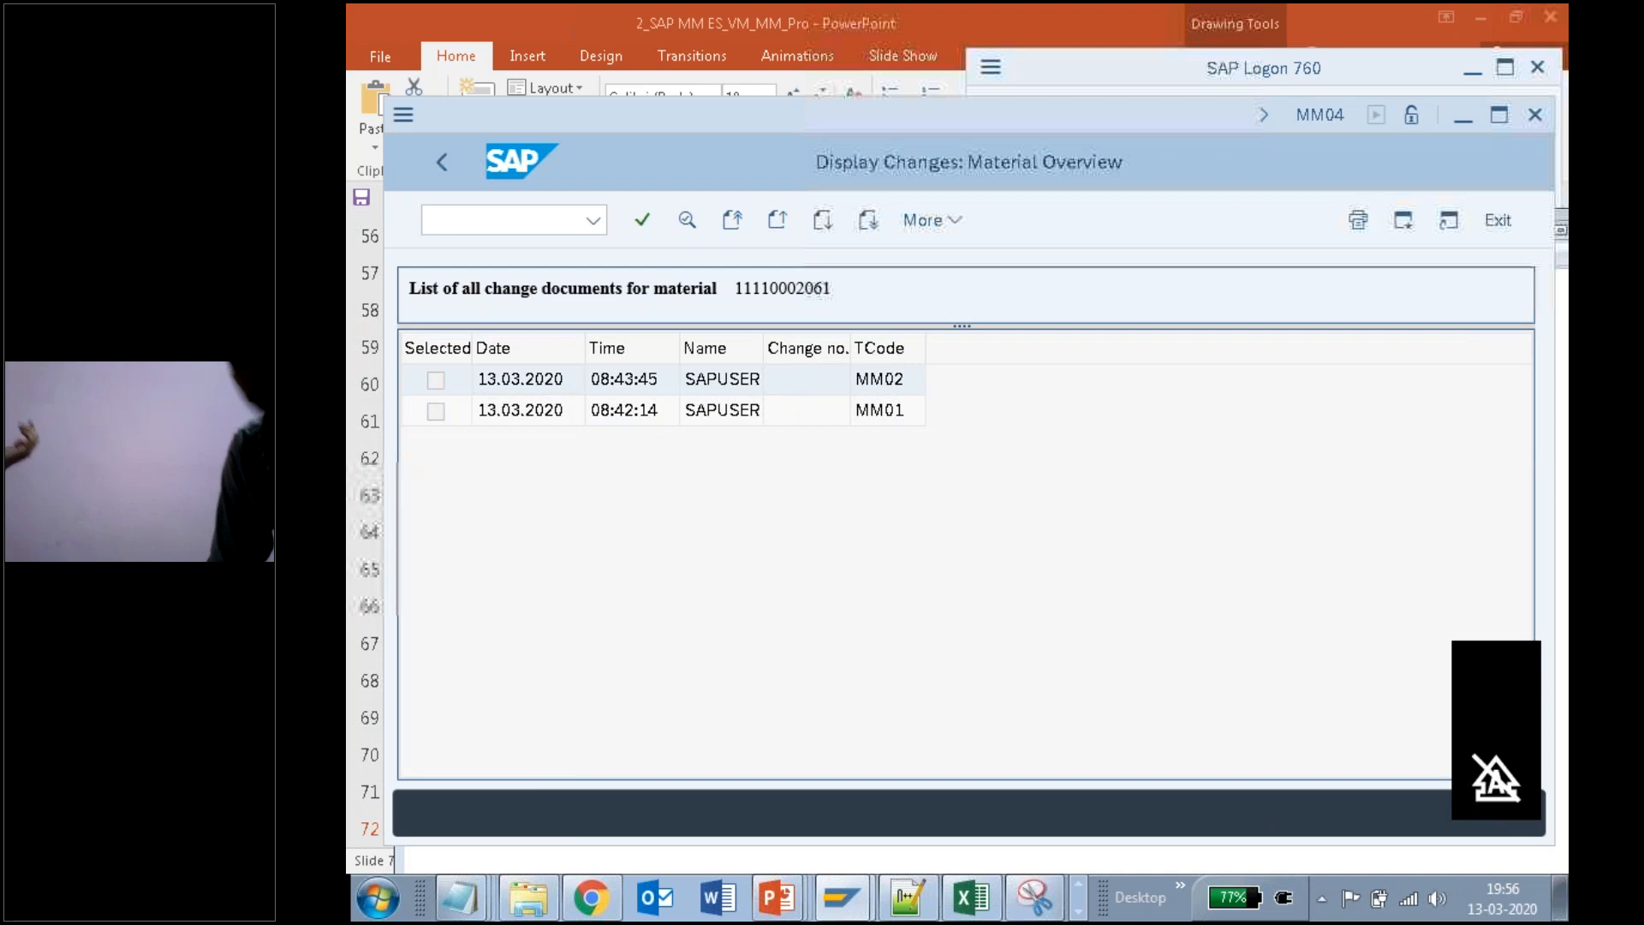
{"action": "left_click", "coordinate": [778, 435]}
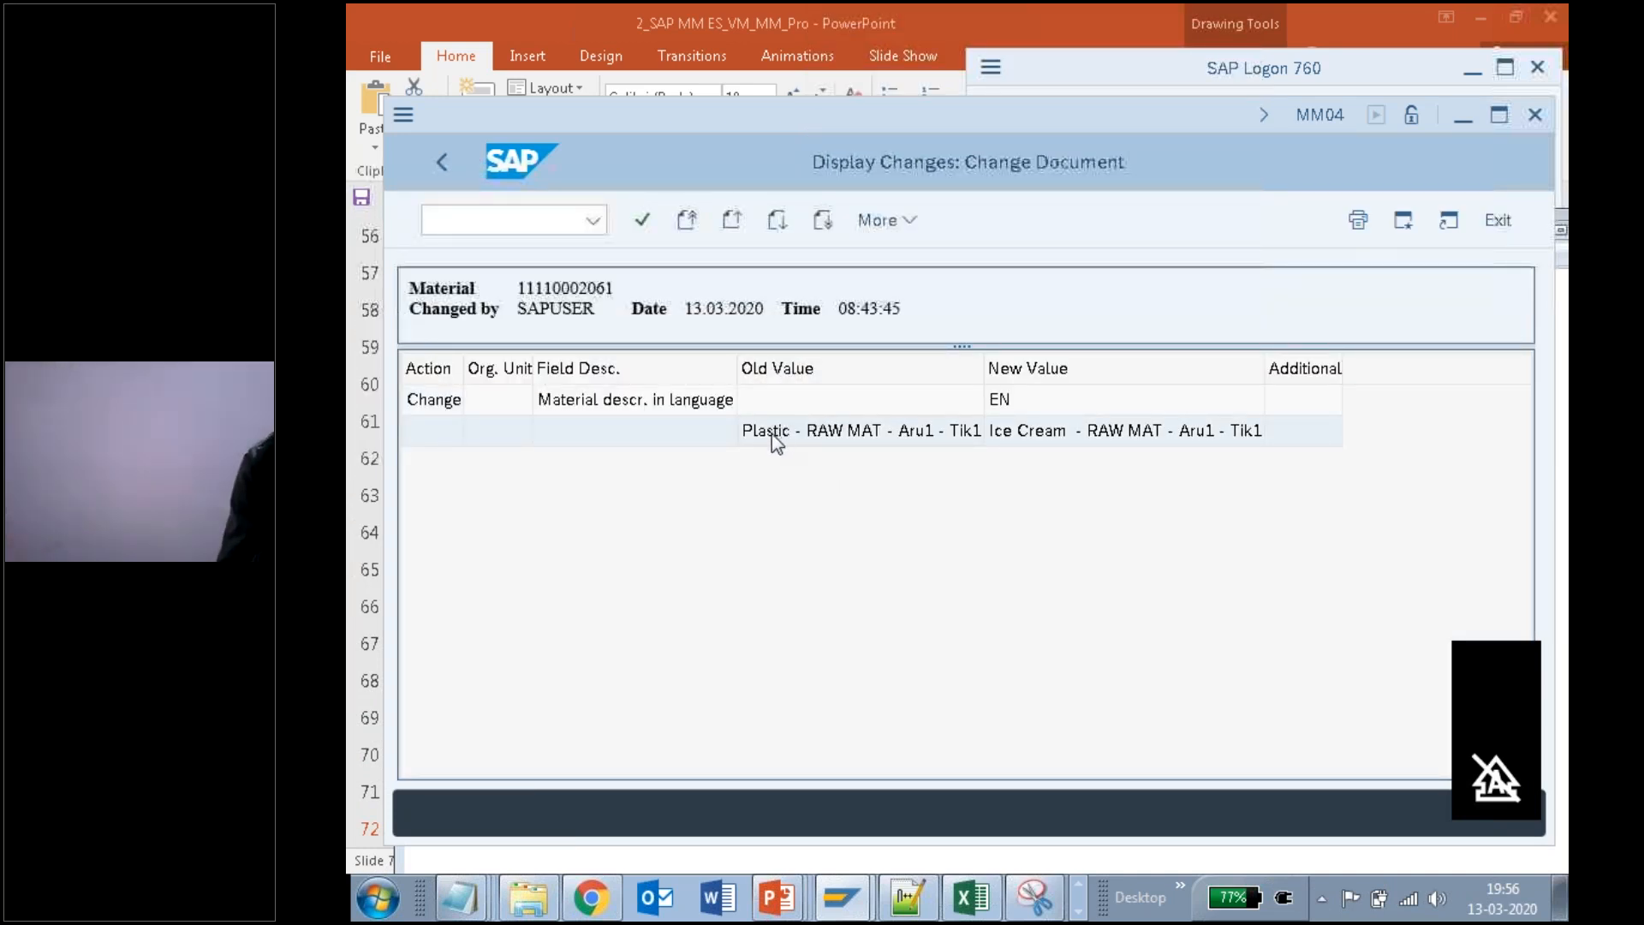
{"action": "left_click", "coordinate": [1070, 368]}
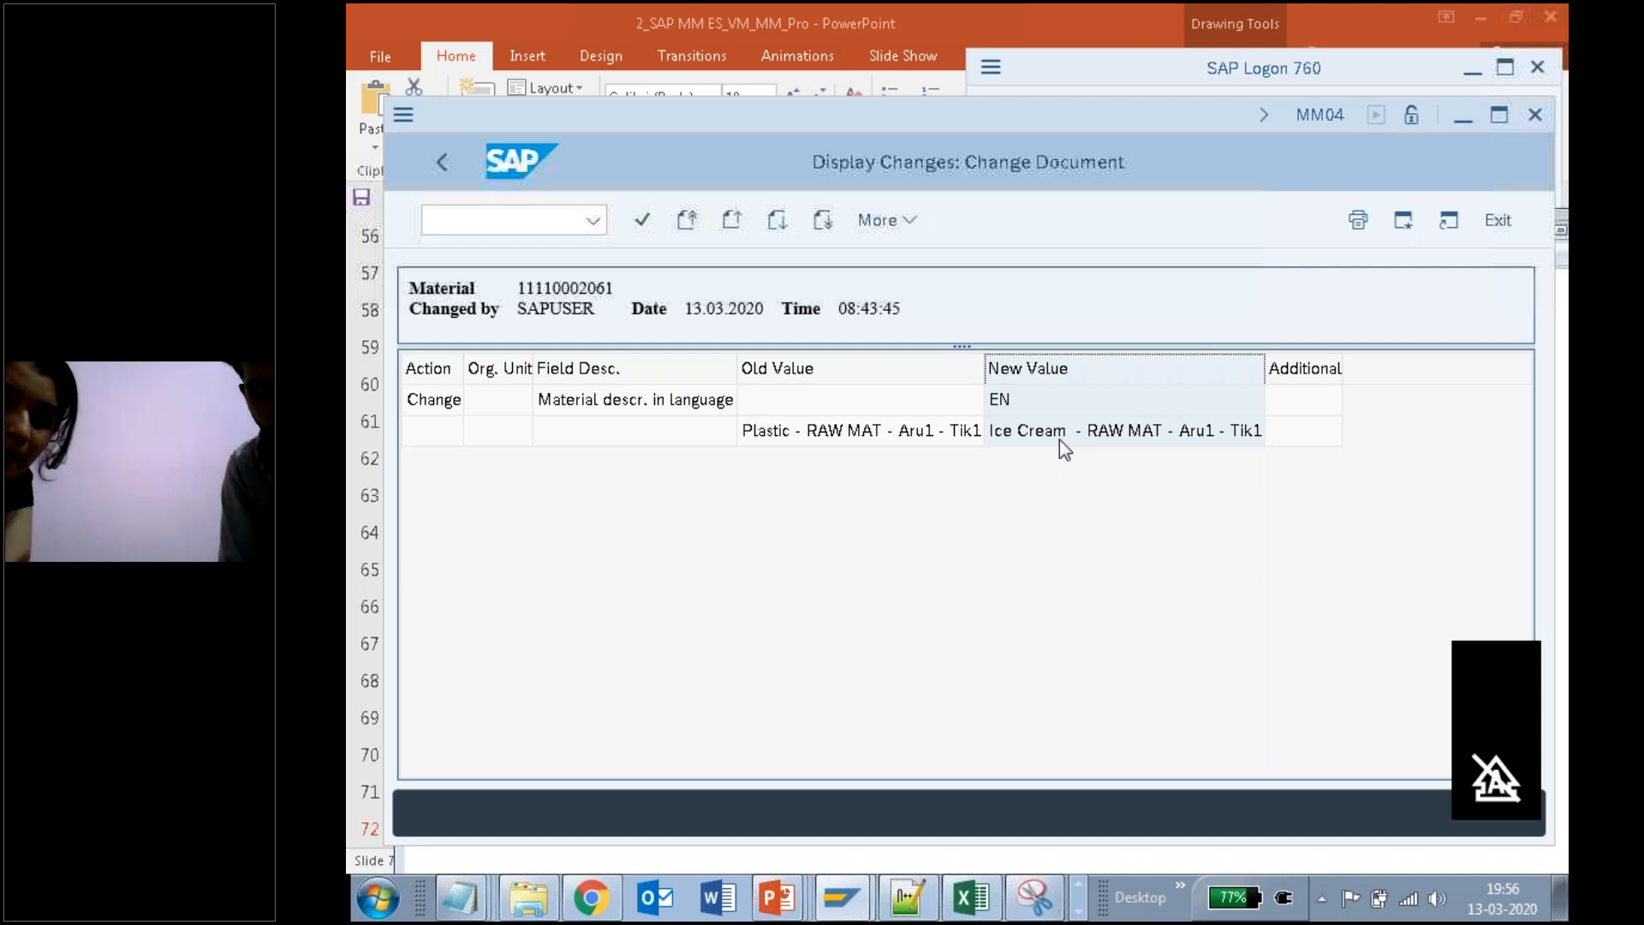
{"action": "left_click", "coordinate": [1060, 440]}
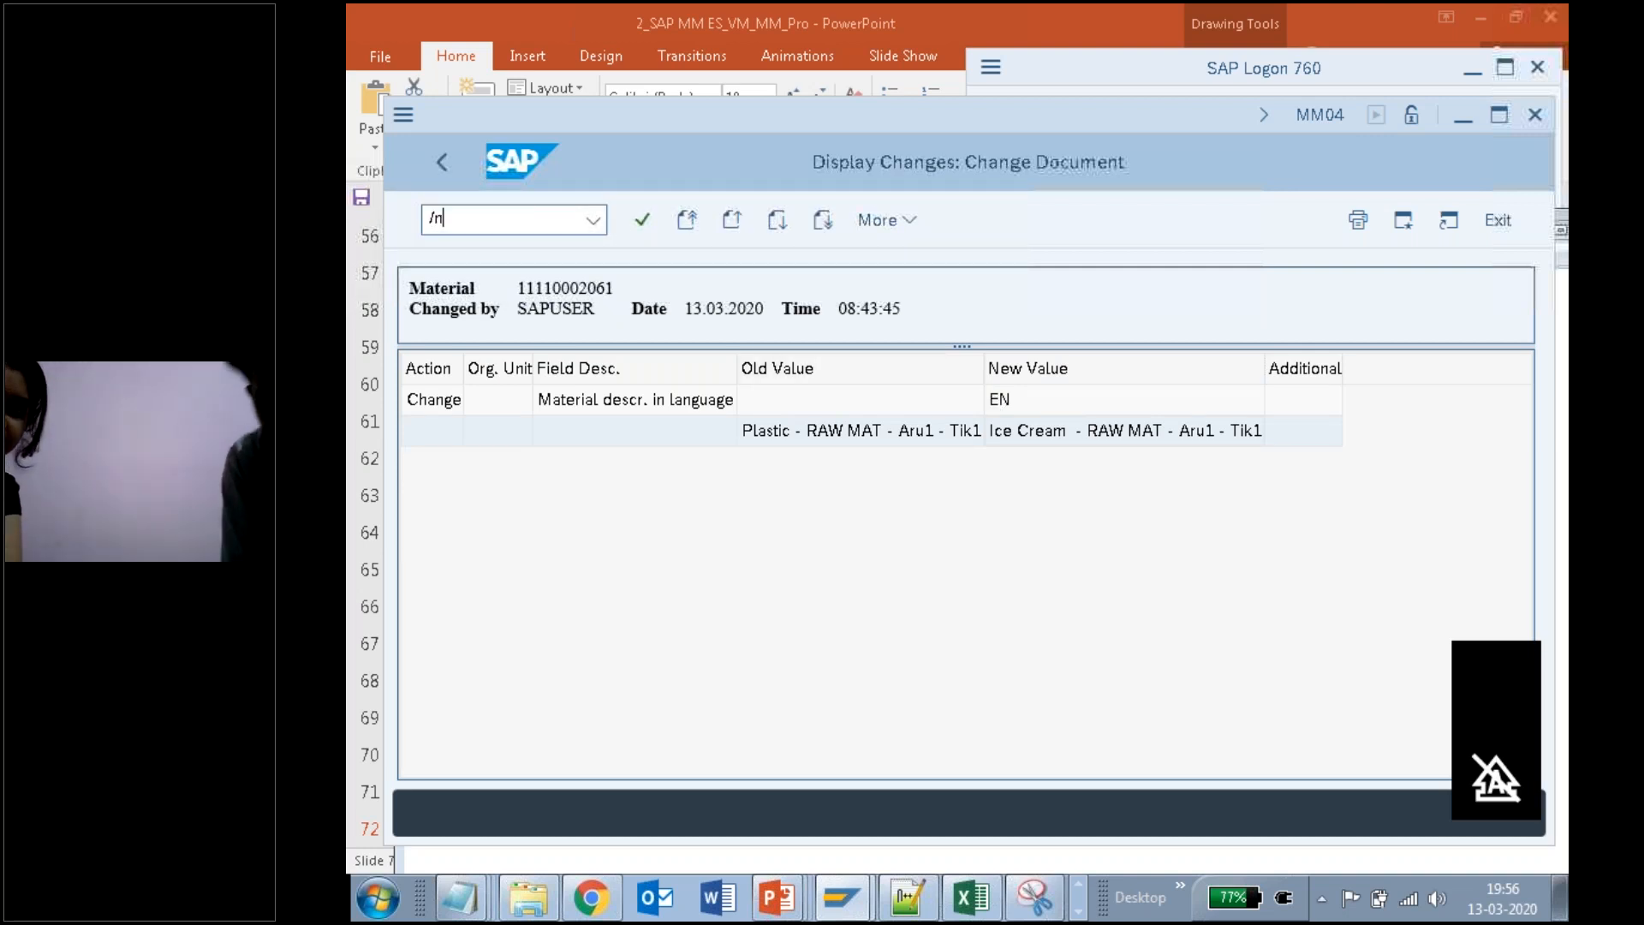
Step: Open transaction MM06, then switch to the Material Master DAta Configuration notes and add "mm06- Deletion" below the MM04 line
{"action": "type", "text": "/nmm06"}
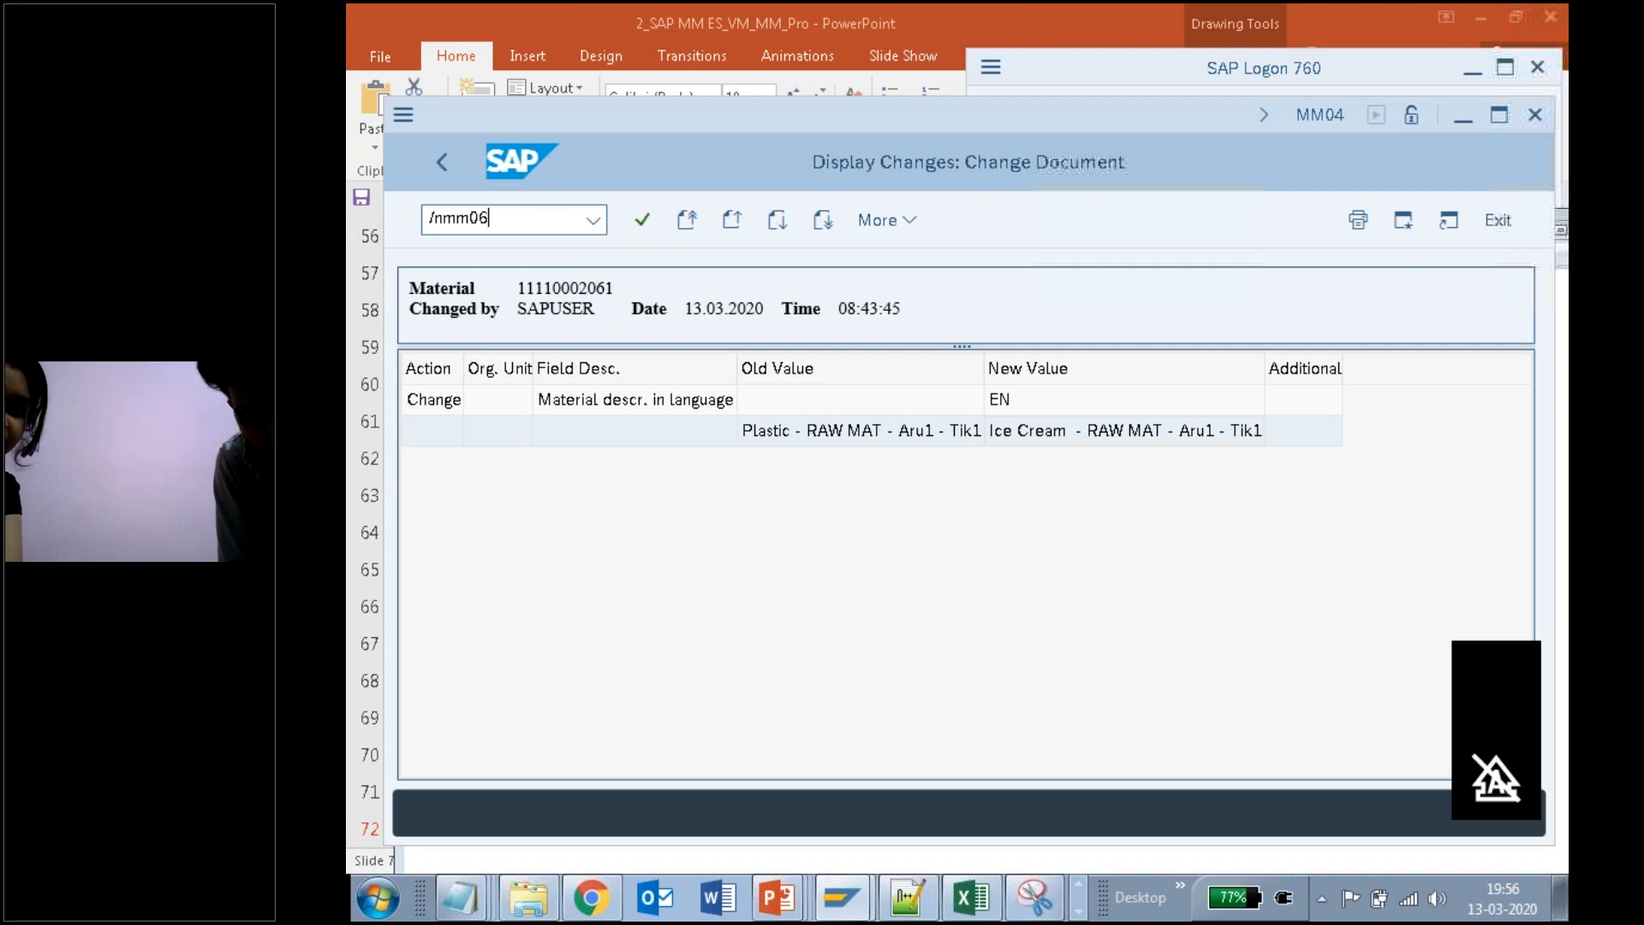
{"action": "key", "text": "Return"}
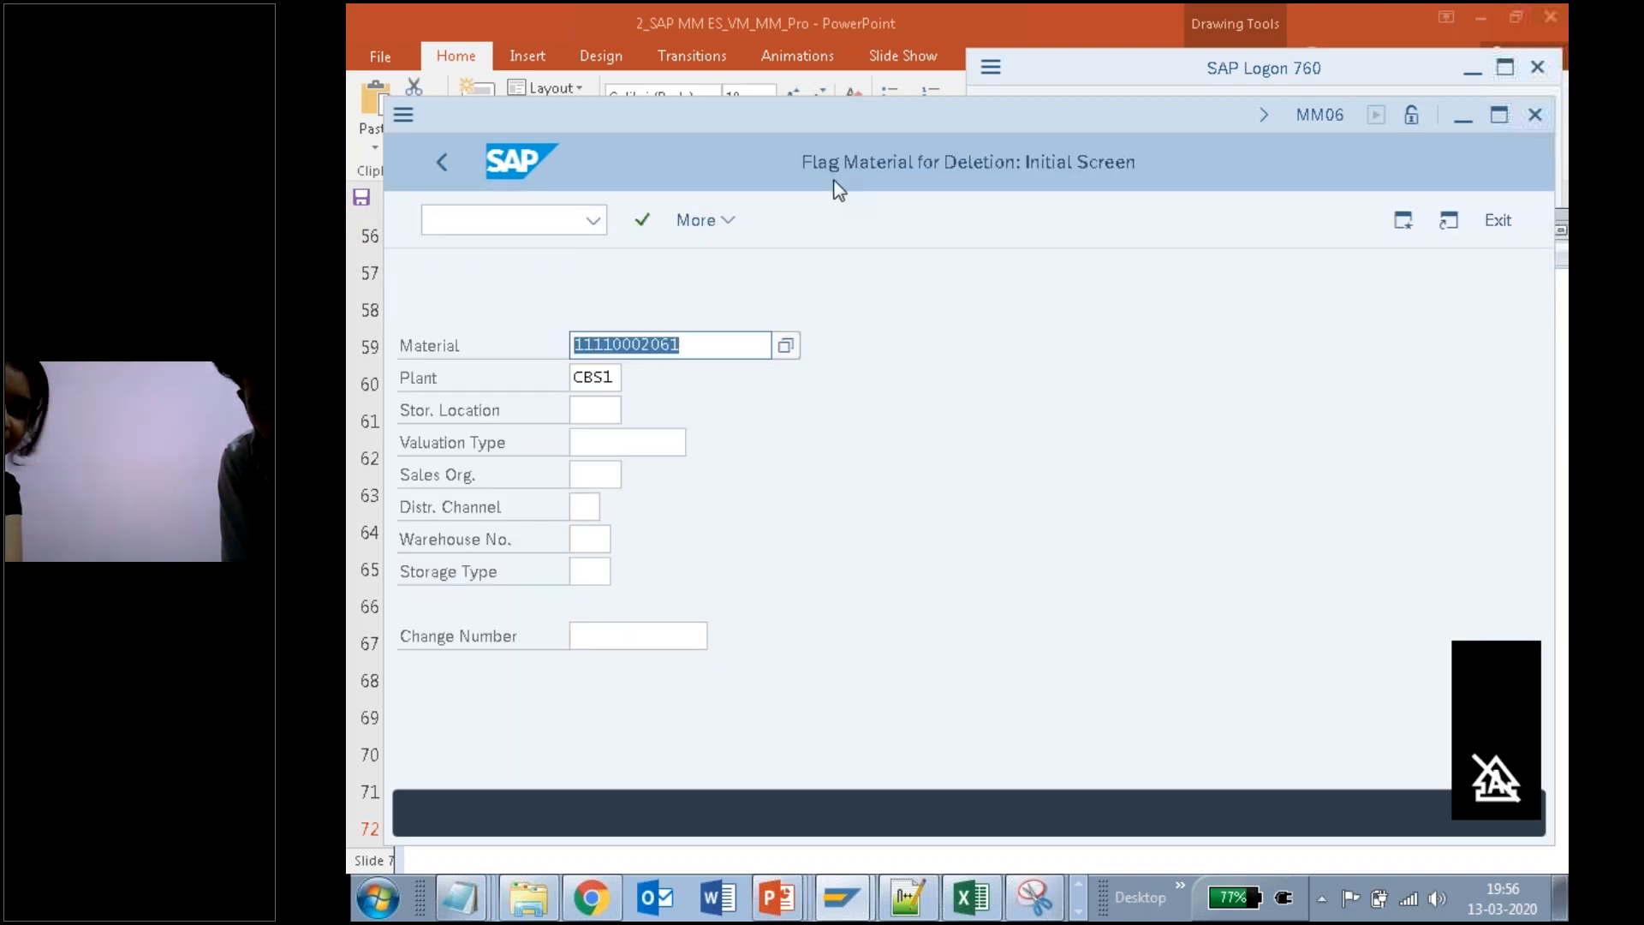
{"action": "left_click", "coordinate": [459, 897]}
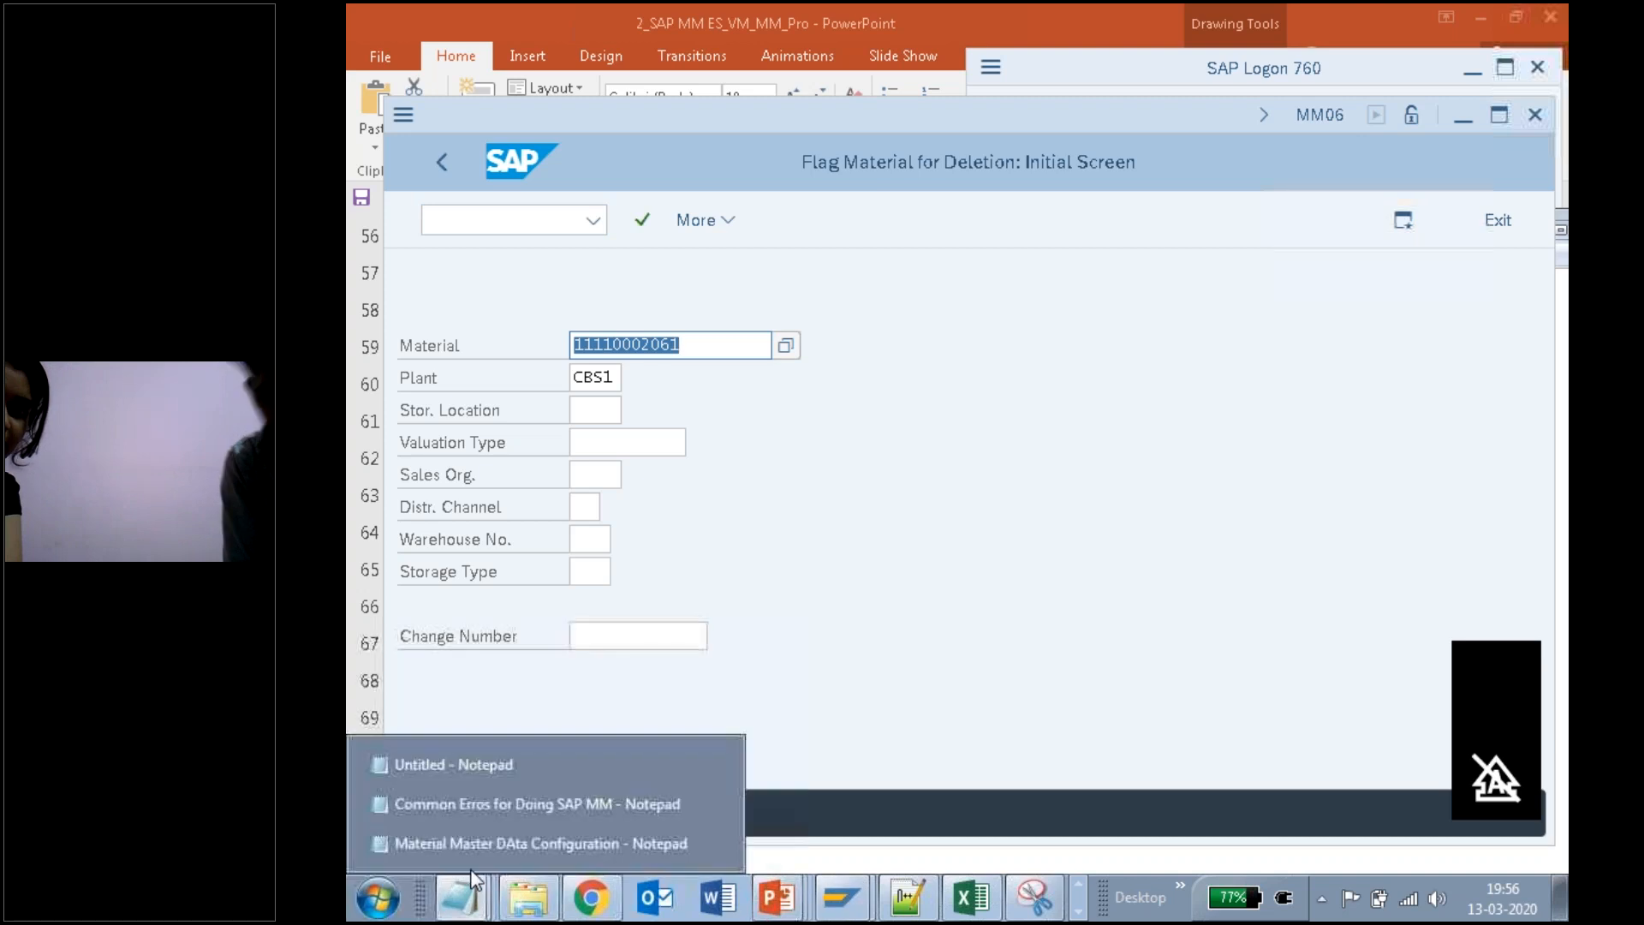
{"action": "left_click", "coordinate": [470, 846]}
{"action": "type", "text": "m"}
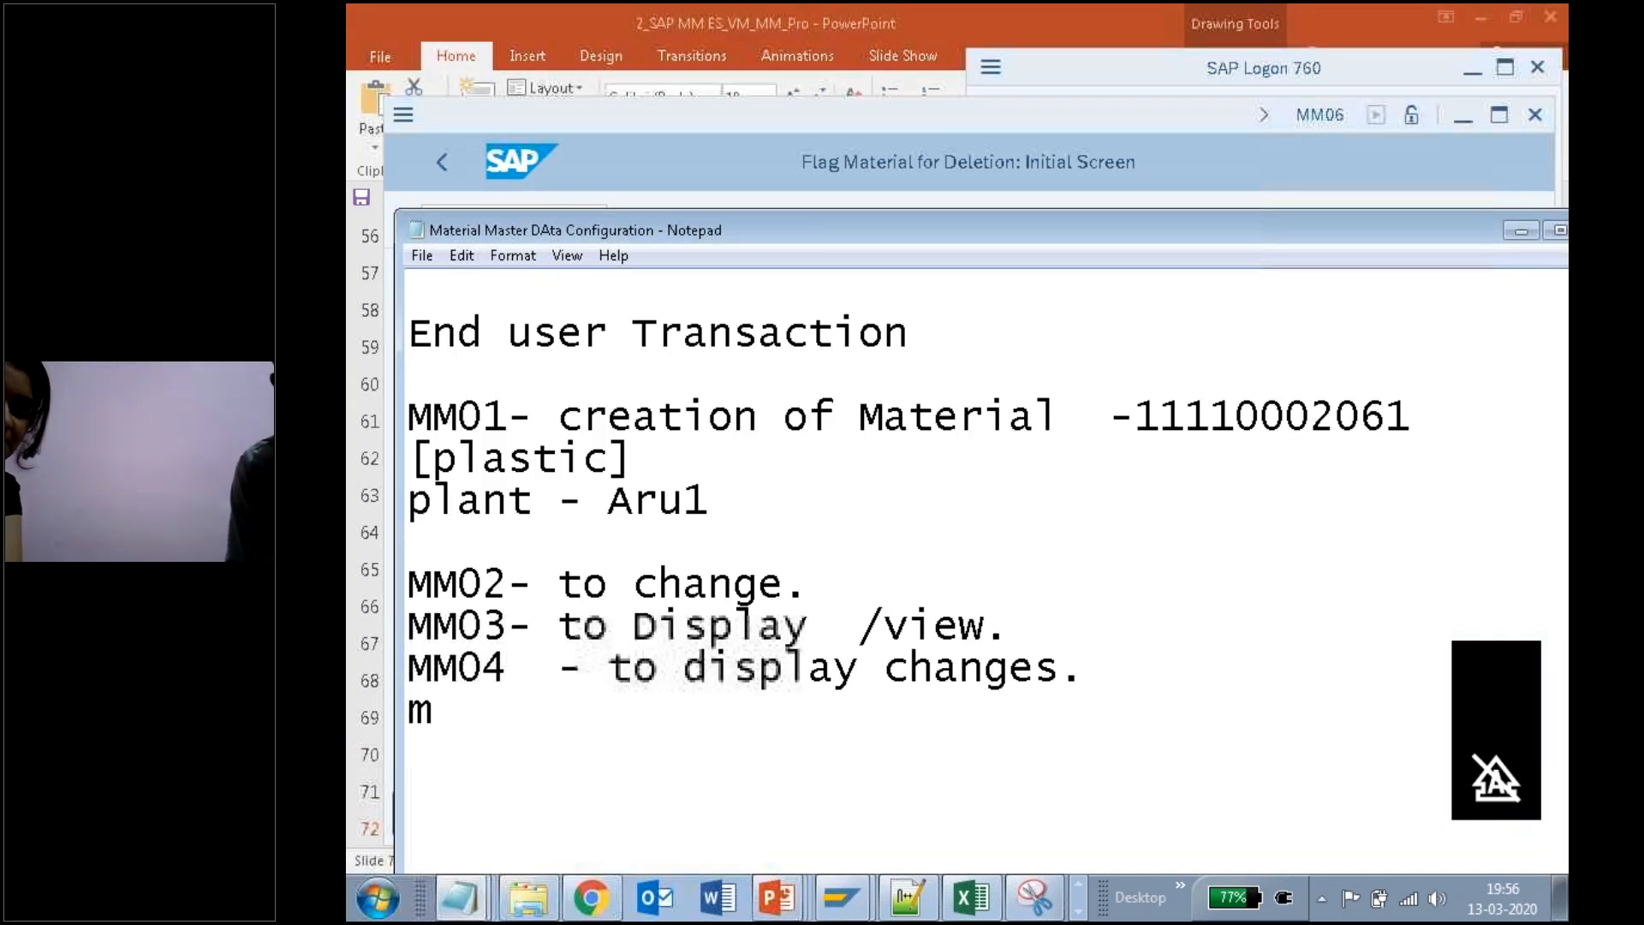
{"action": "type", "text": "m06- Dlete"}
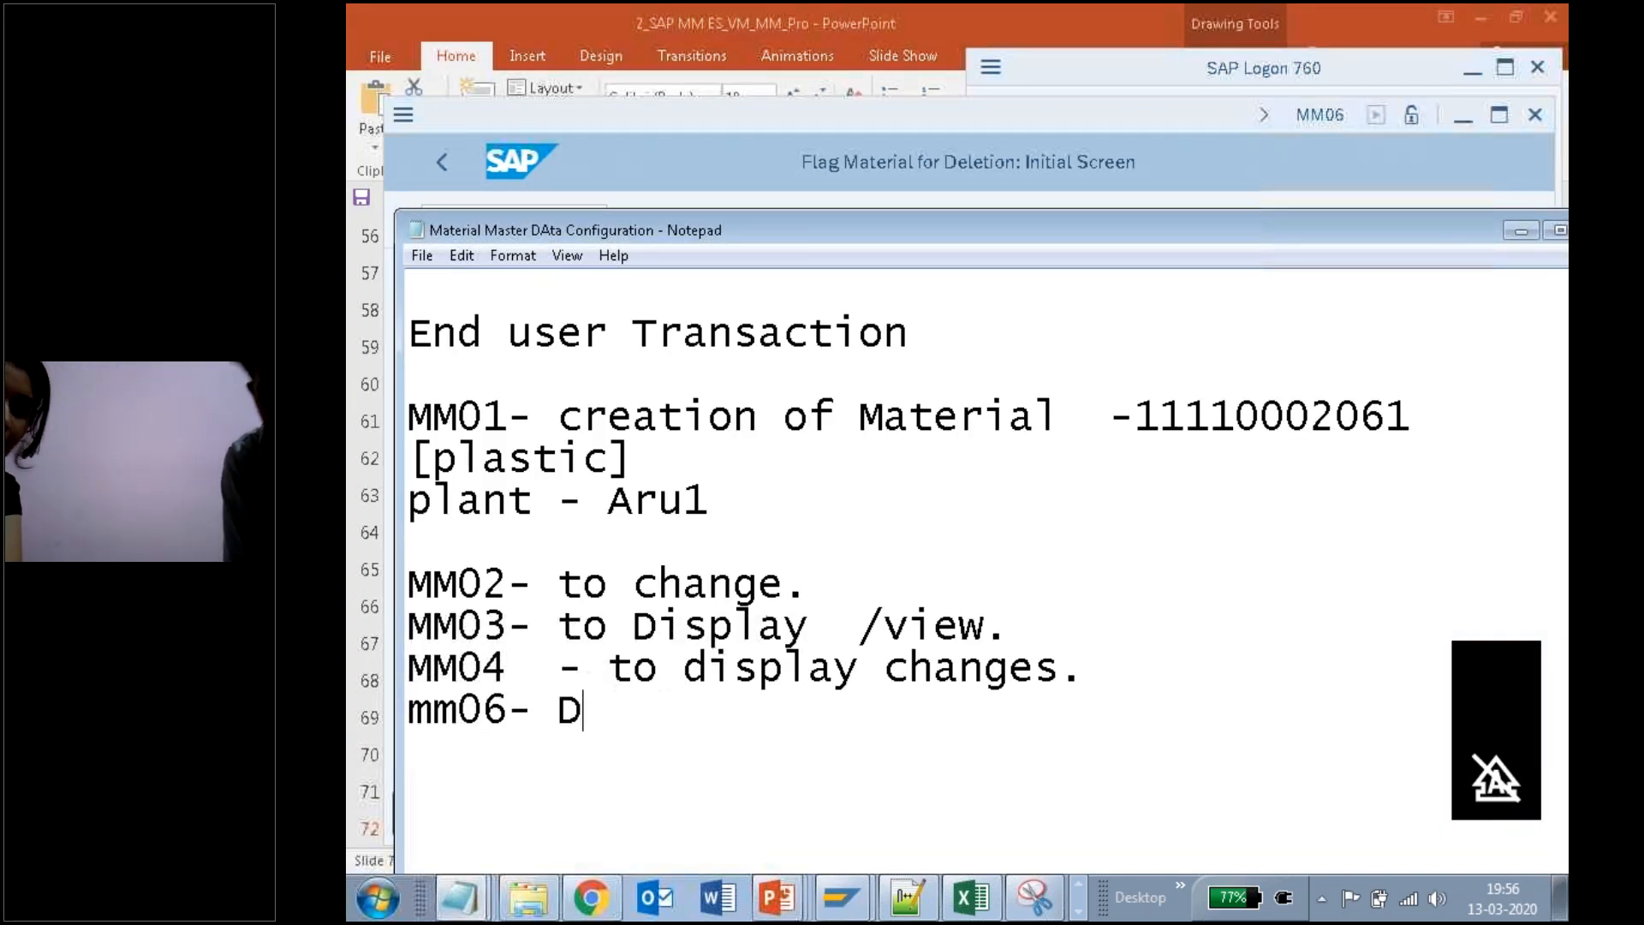
{"action": "key", "text": "BackSpace"}
{"action": "key", "text": "BackSpace"}
{"action": "key", "text": "BackSpace"}
{"action": "key", "text": "BackSpace"}
{"action": "type", "text": "eletion"}
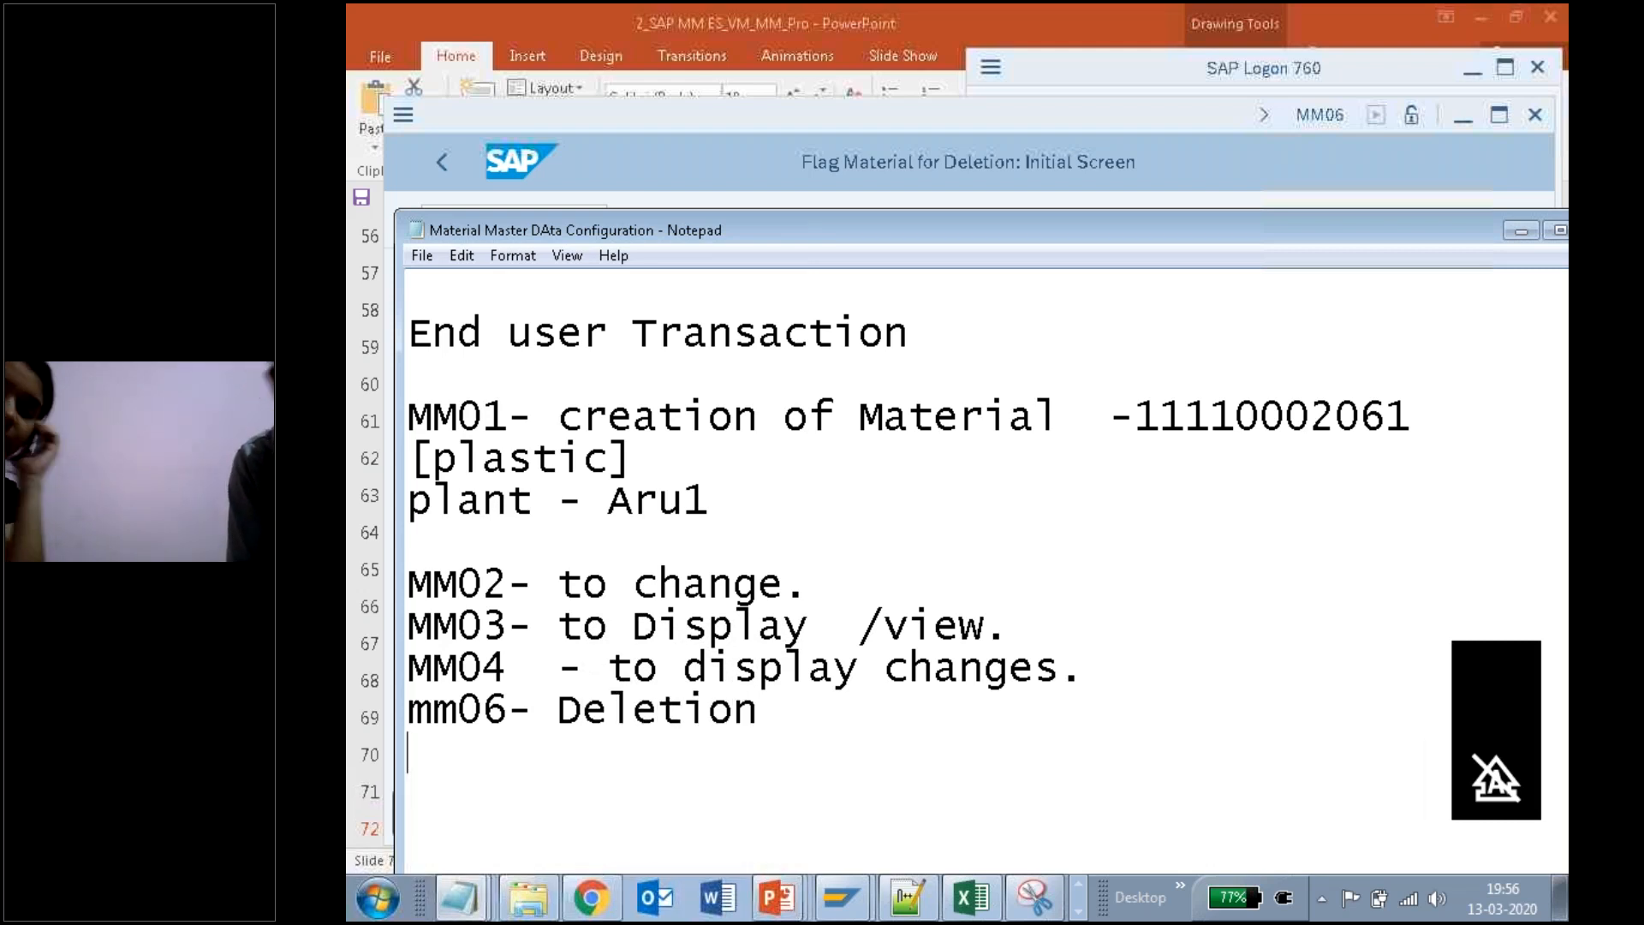
Step: Switch back to SAP and try to open transaction MM07
{"action": "left_click", "coordinate": [613, 126]}
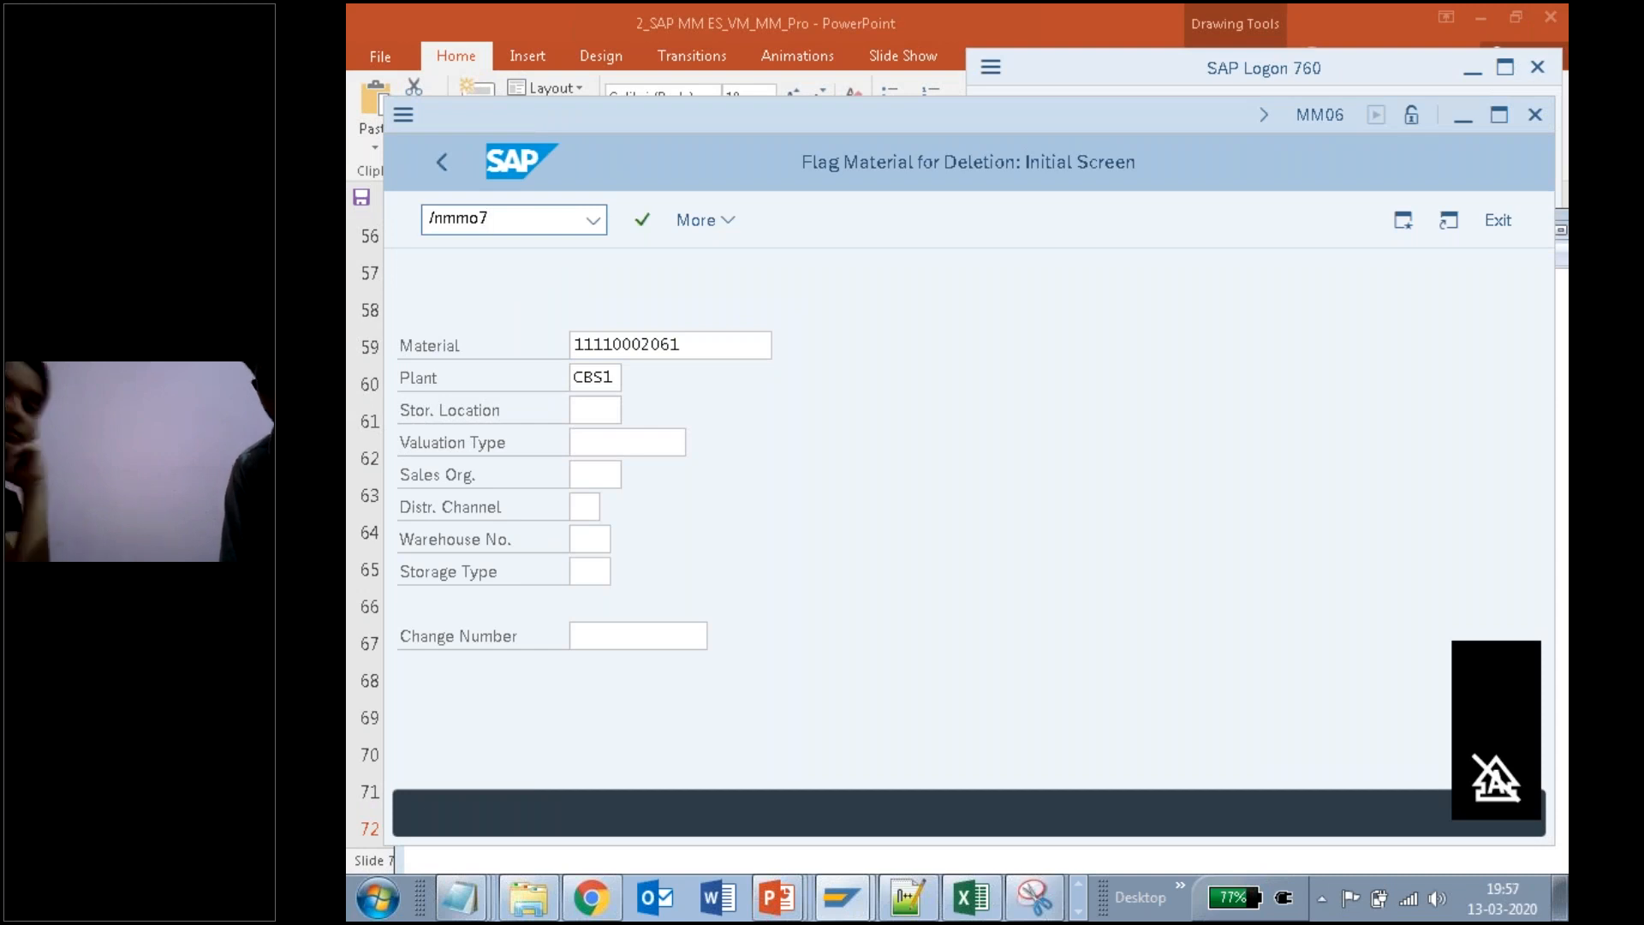
{"action": "key", "text": "Return"}
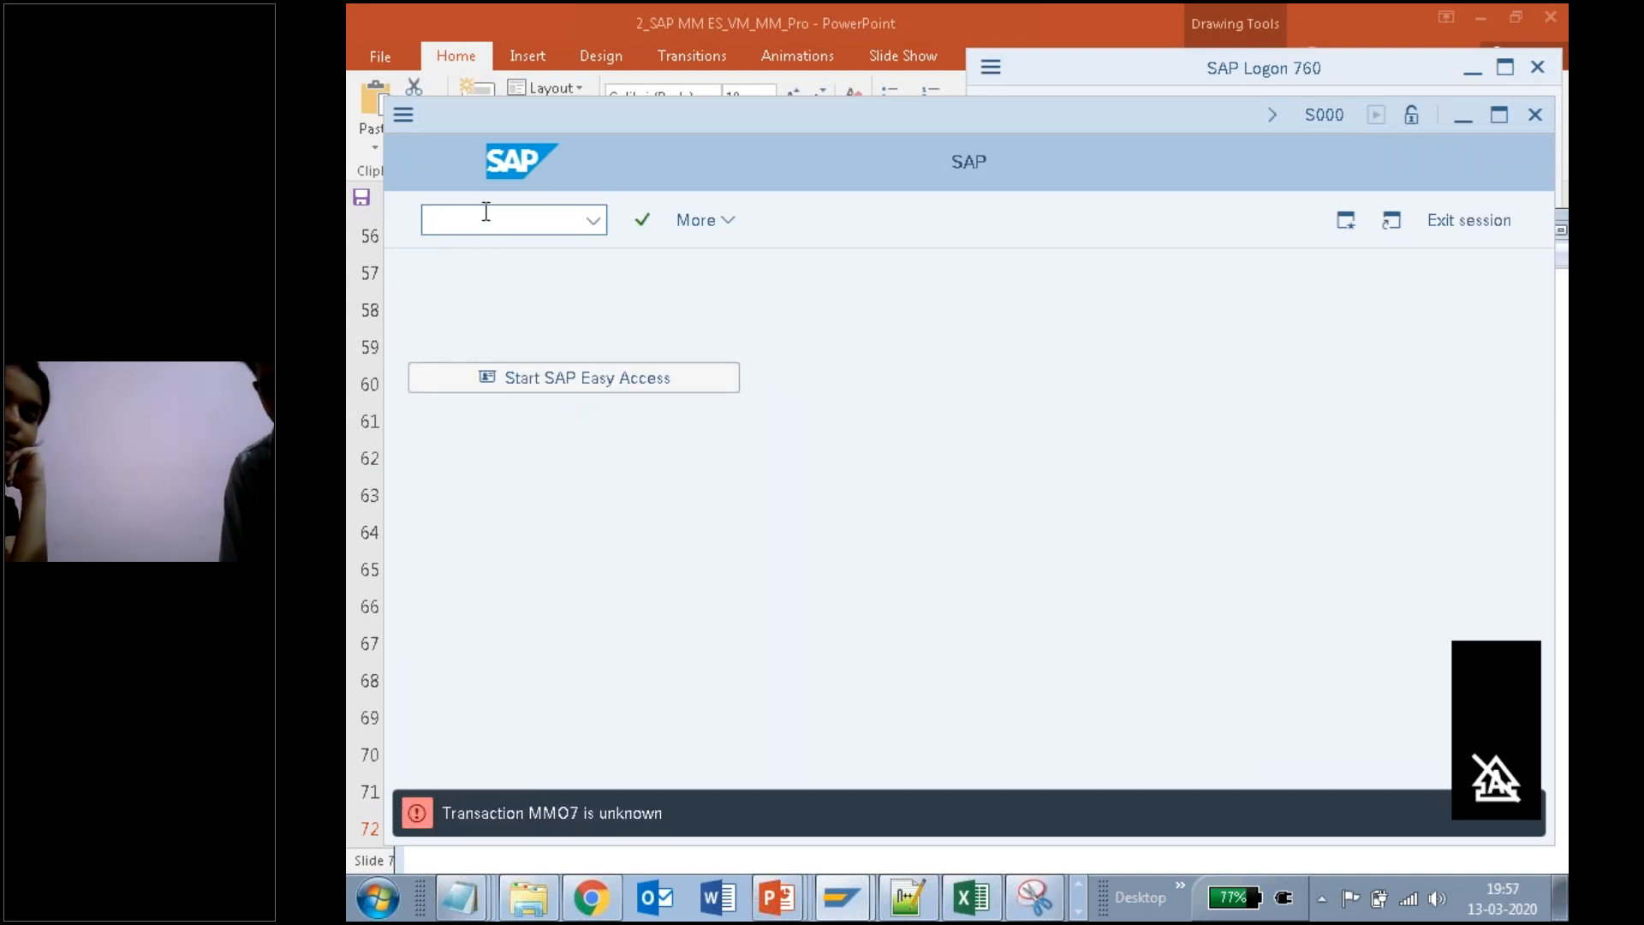
{"action": "type", "text": "mm"}
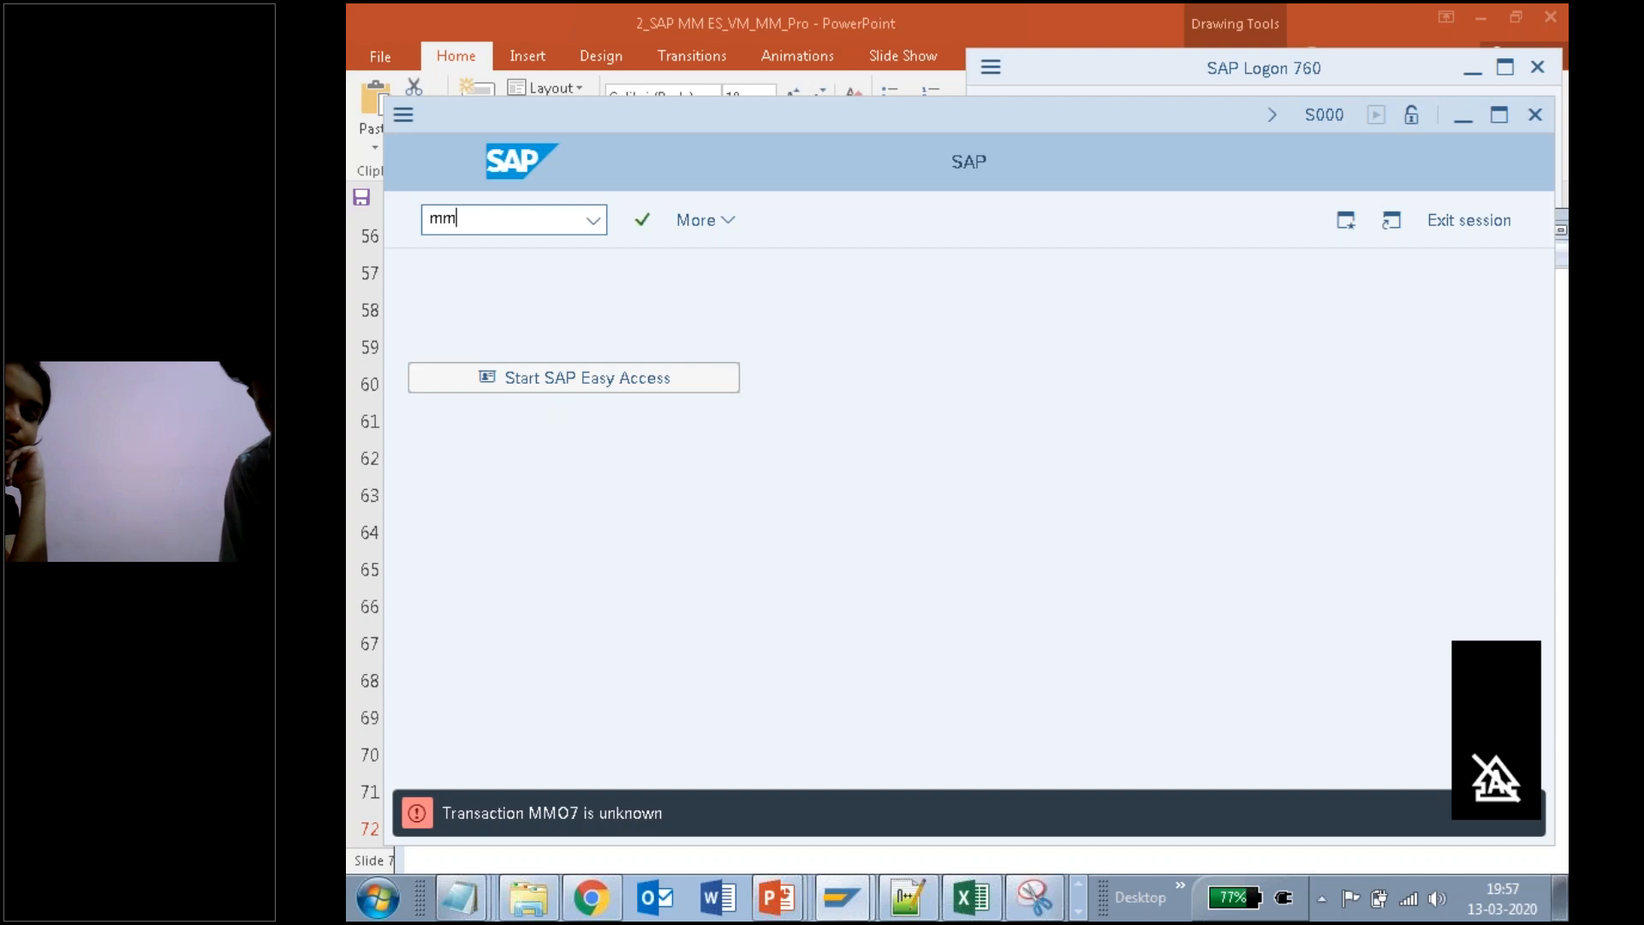
{"action": "type", "text": "07"}
{"action": "key", "text": "Return"}
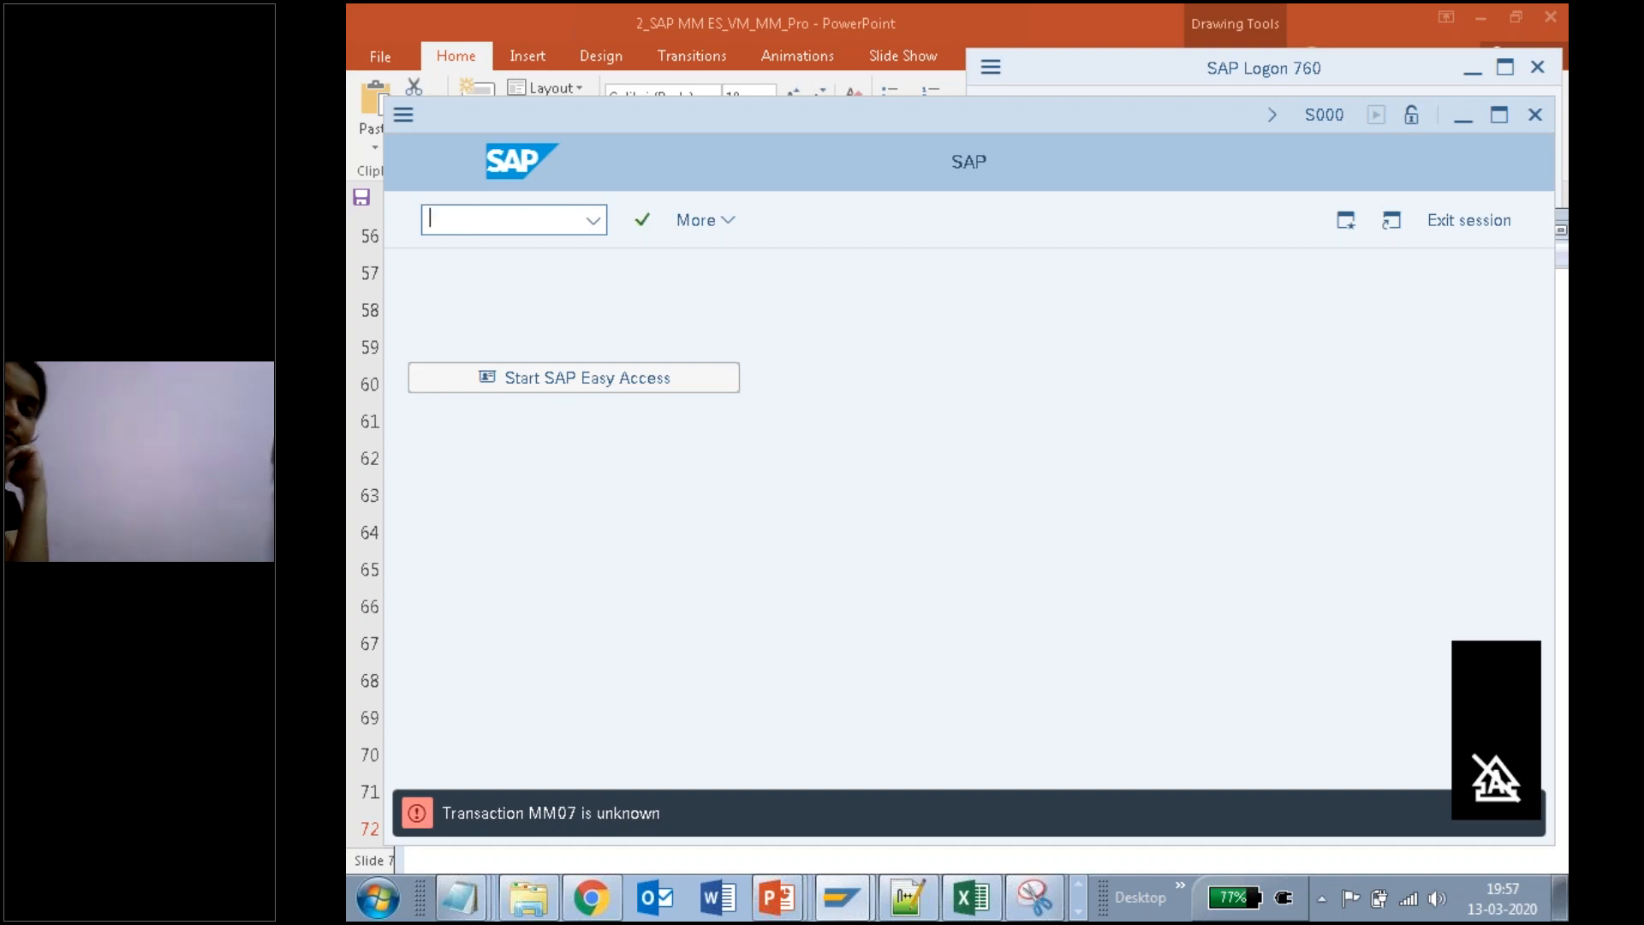
Step: Switch to the 2_SAP MM ES_VM_MM_Pro presentation and go to slide 76, which lists the material master end user transactions
{"action": "left_click", "coordinate": [777, 897]}
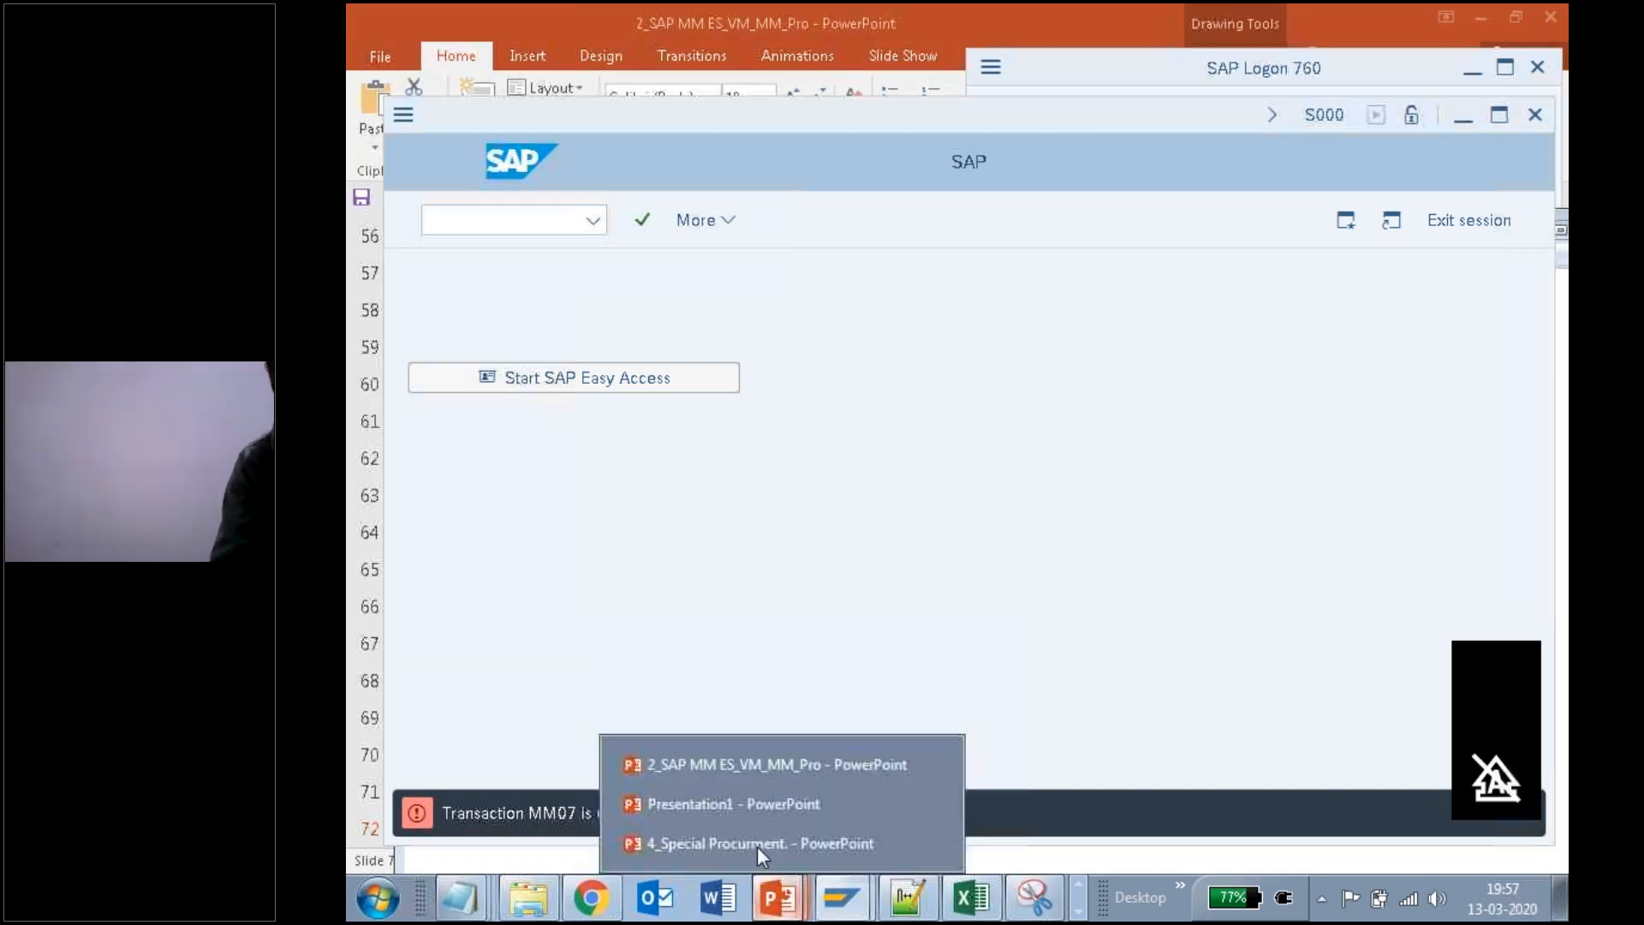
{"action": "left_click", "coordinate": [757, 762]}
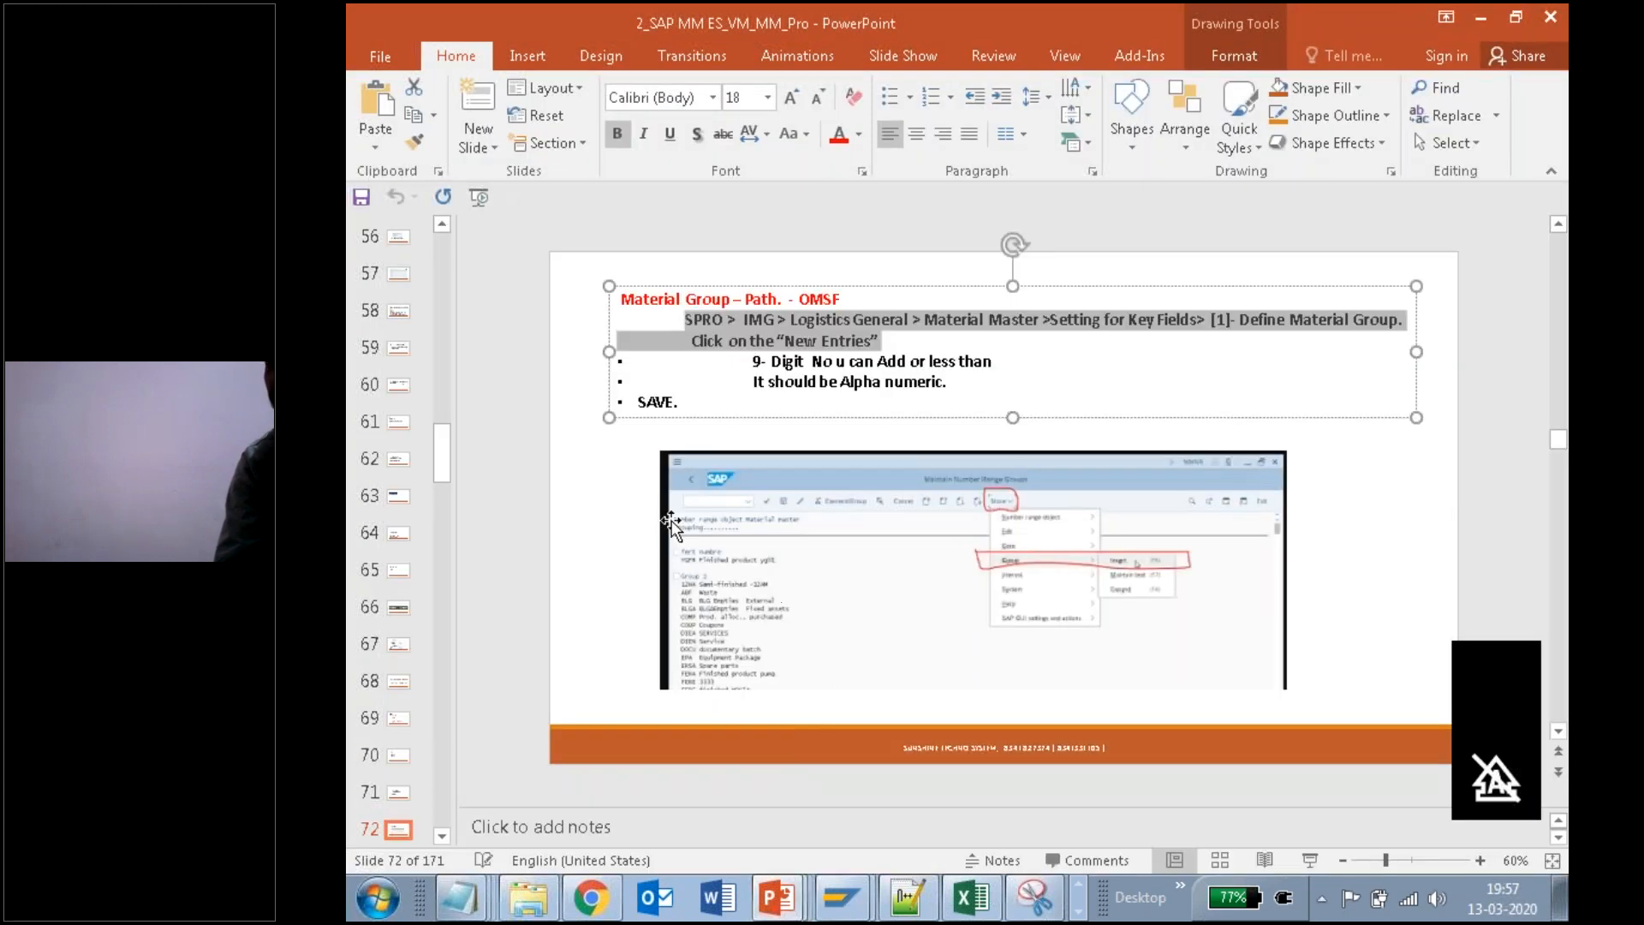
{"action": "left_click", "coordinate": [443, 837]}
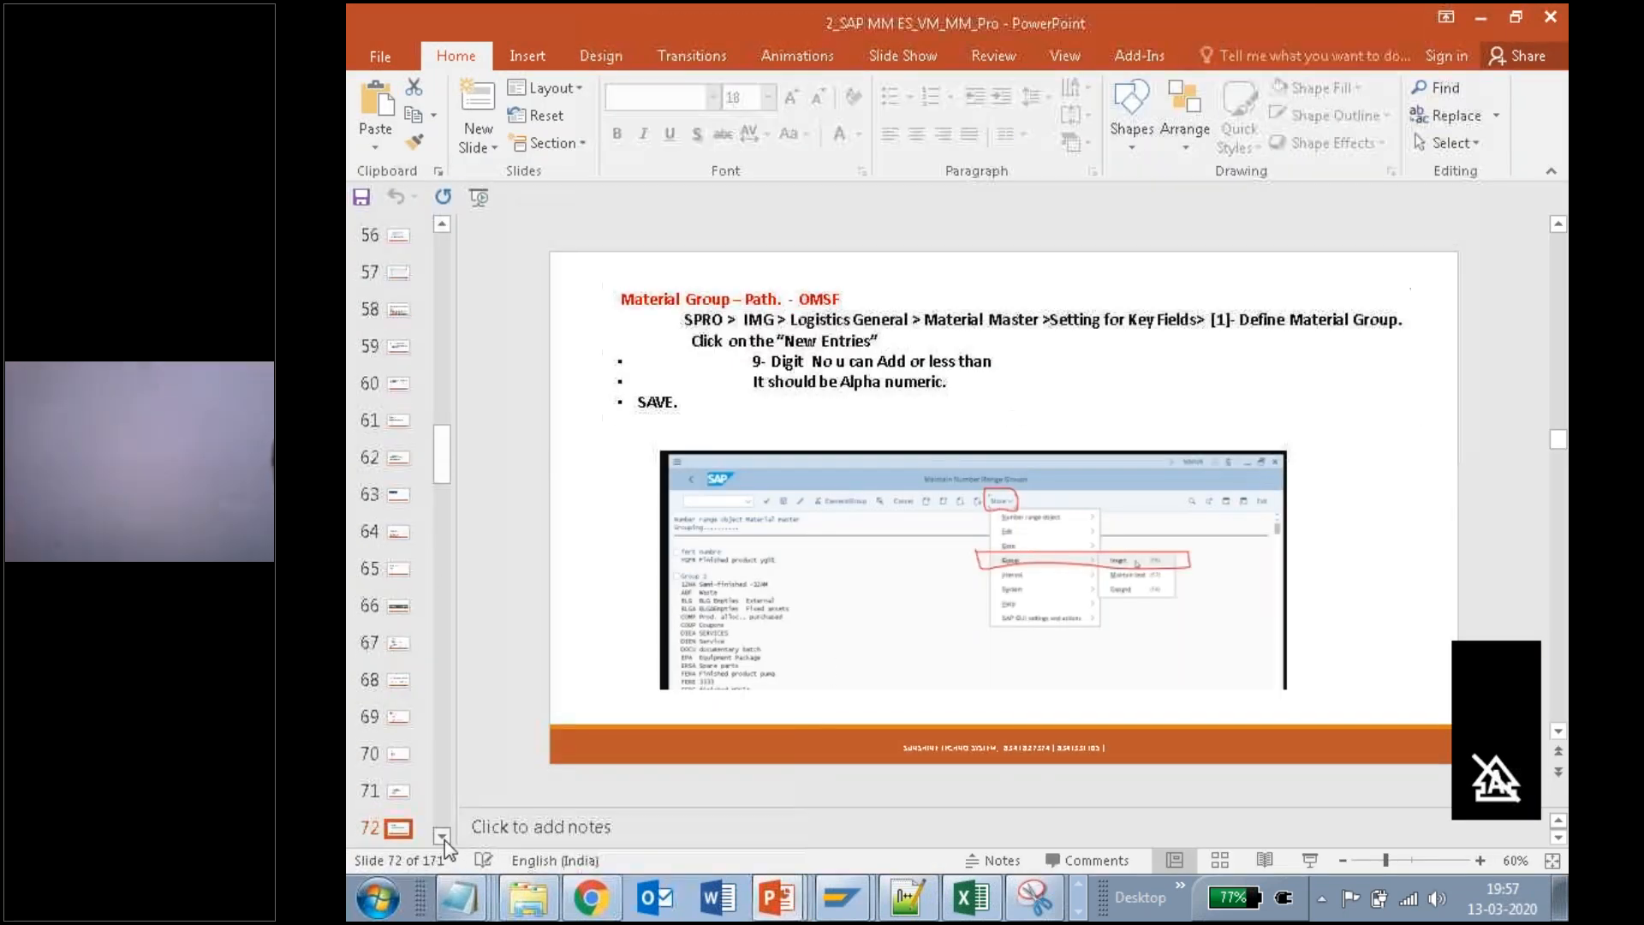
{"action": "left_click", "coordinate": [443, 838]}
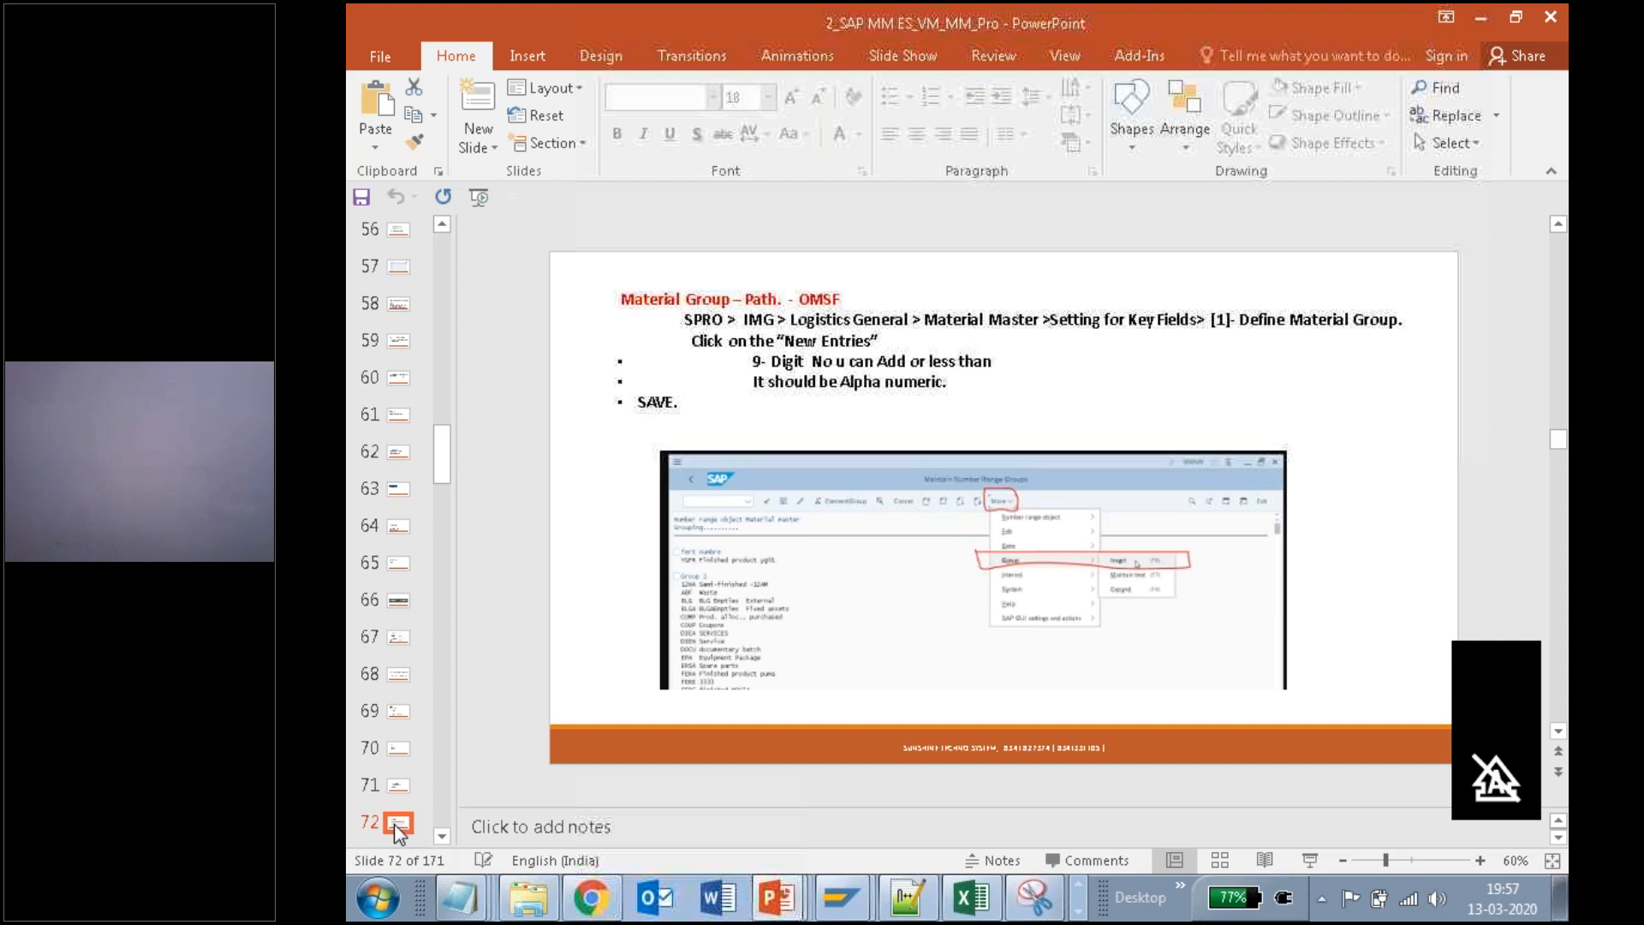
{"action": "key", "text": "Down"}
{"action": "key", "text": "Down"}
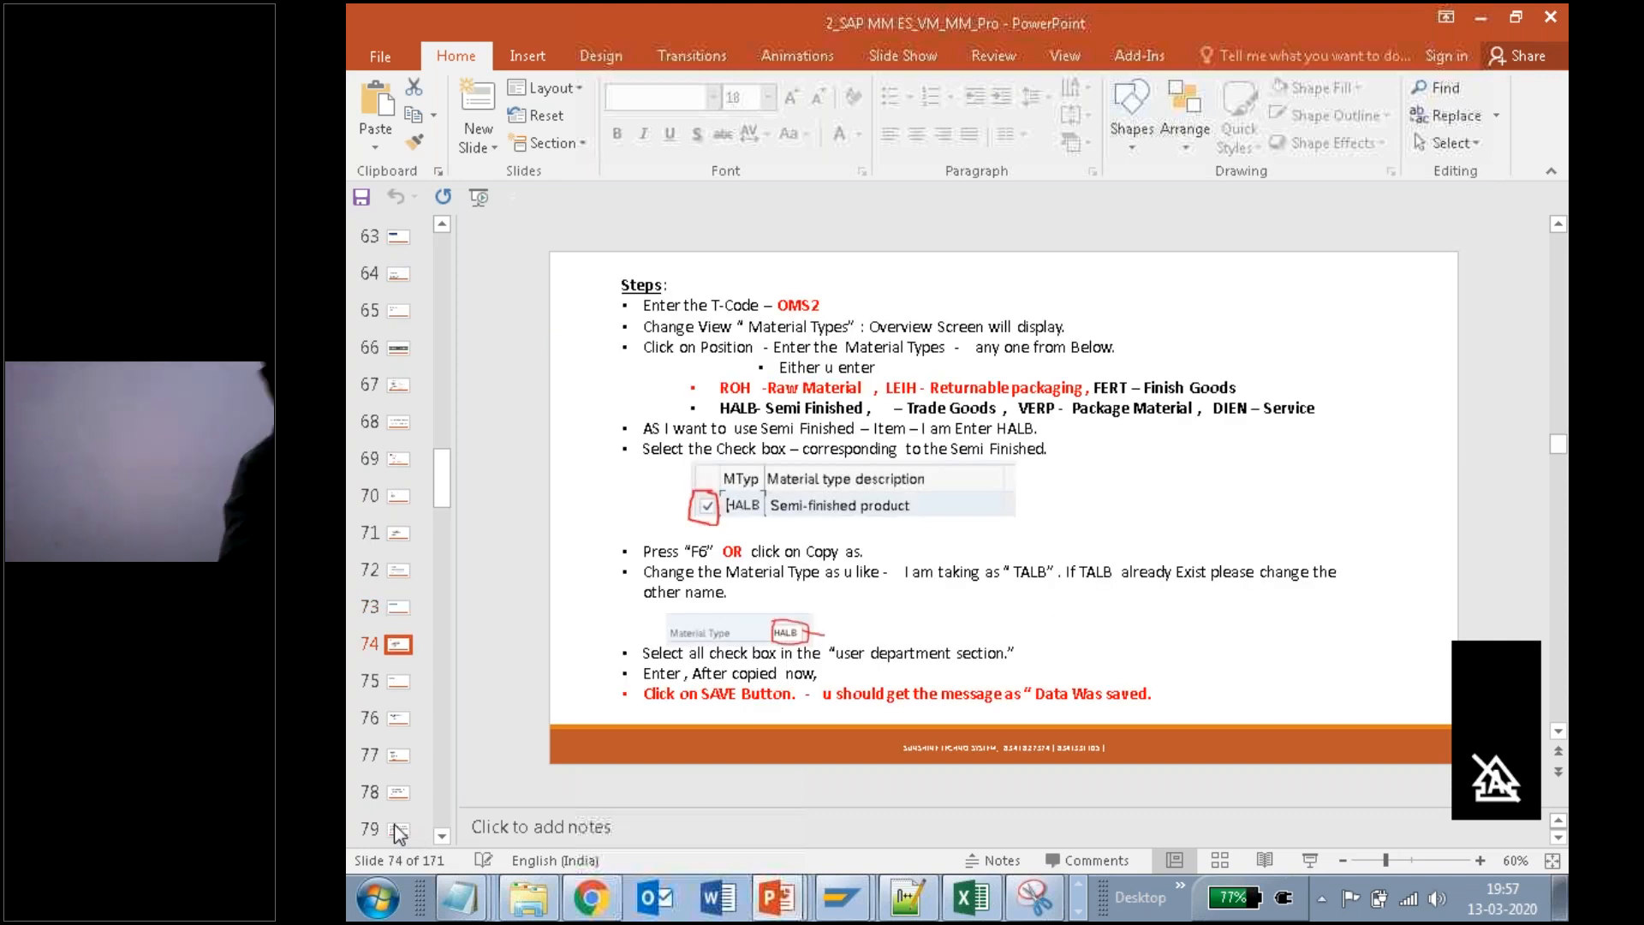
{"action": "key", "text": "Down"}
{"action": "key", "text": "Down"}
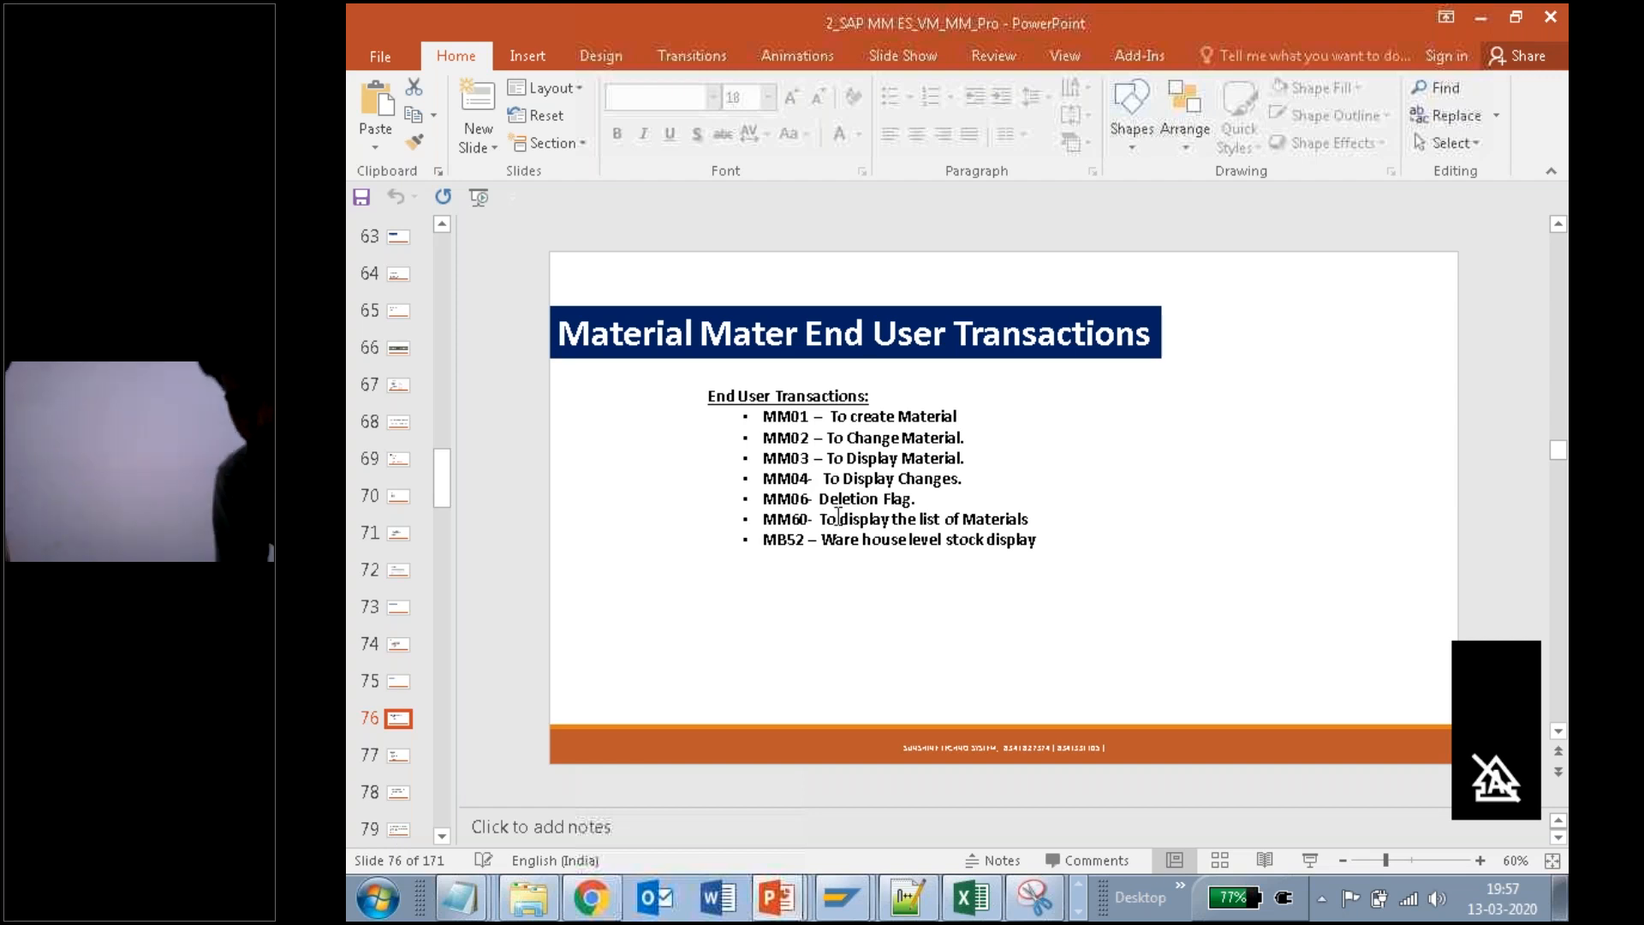
Step: Copy the line "MM60- To display the list of Materials" from the slide into the Material Master DAta Configuration notes below the mm06 line
{"action": "left_click_drag", "start_coordinate": [821, 519], "coordinate": [1034, 517]}
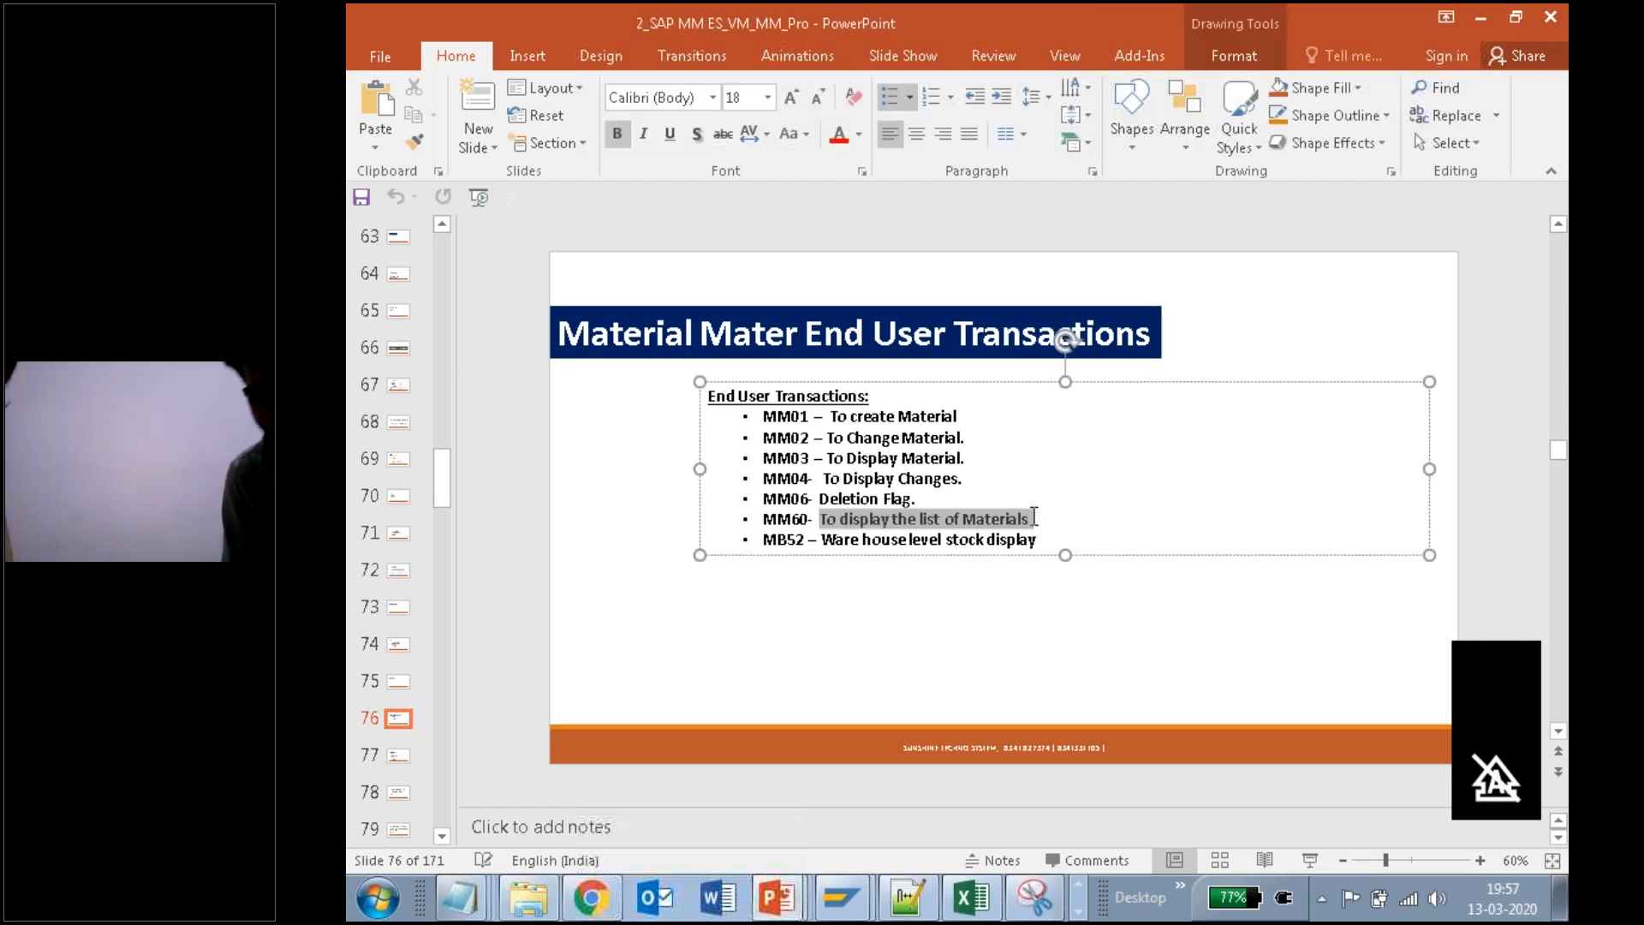
{"action": "key", "text": "Escape"}
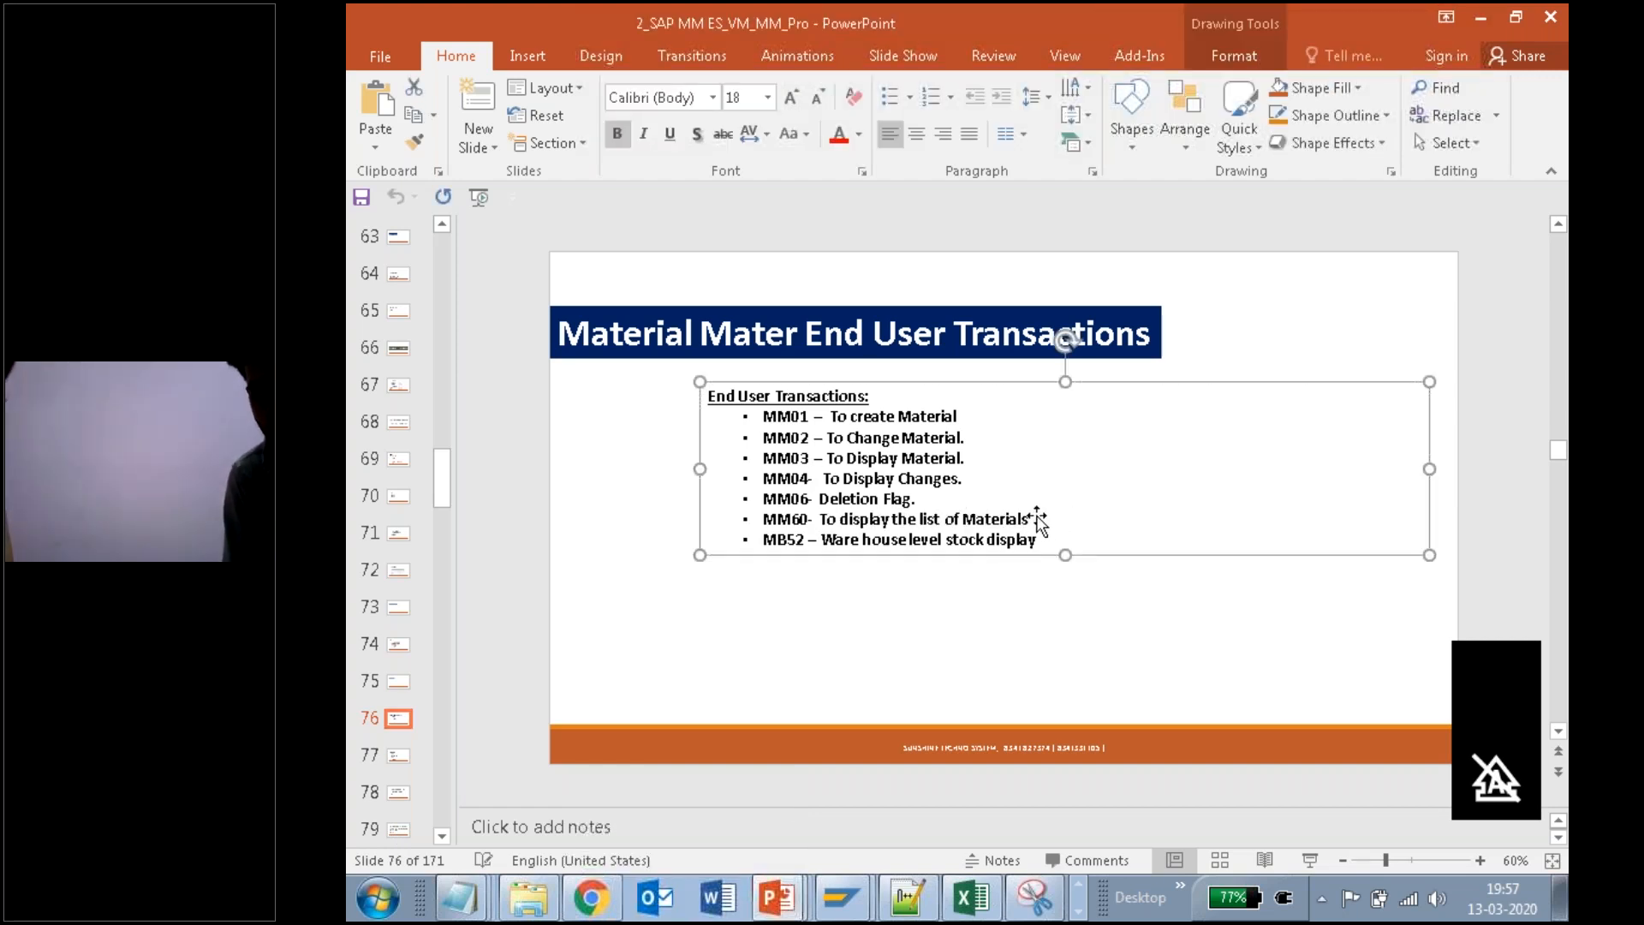
{"action": "left_click_drag", "start_coordinate": [761, 519], "coordinate": [1038, 521]}
{"action": "key", "text": "ctrl+c"}
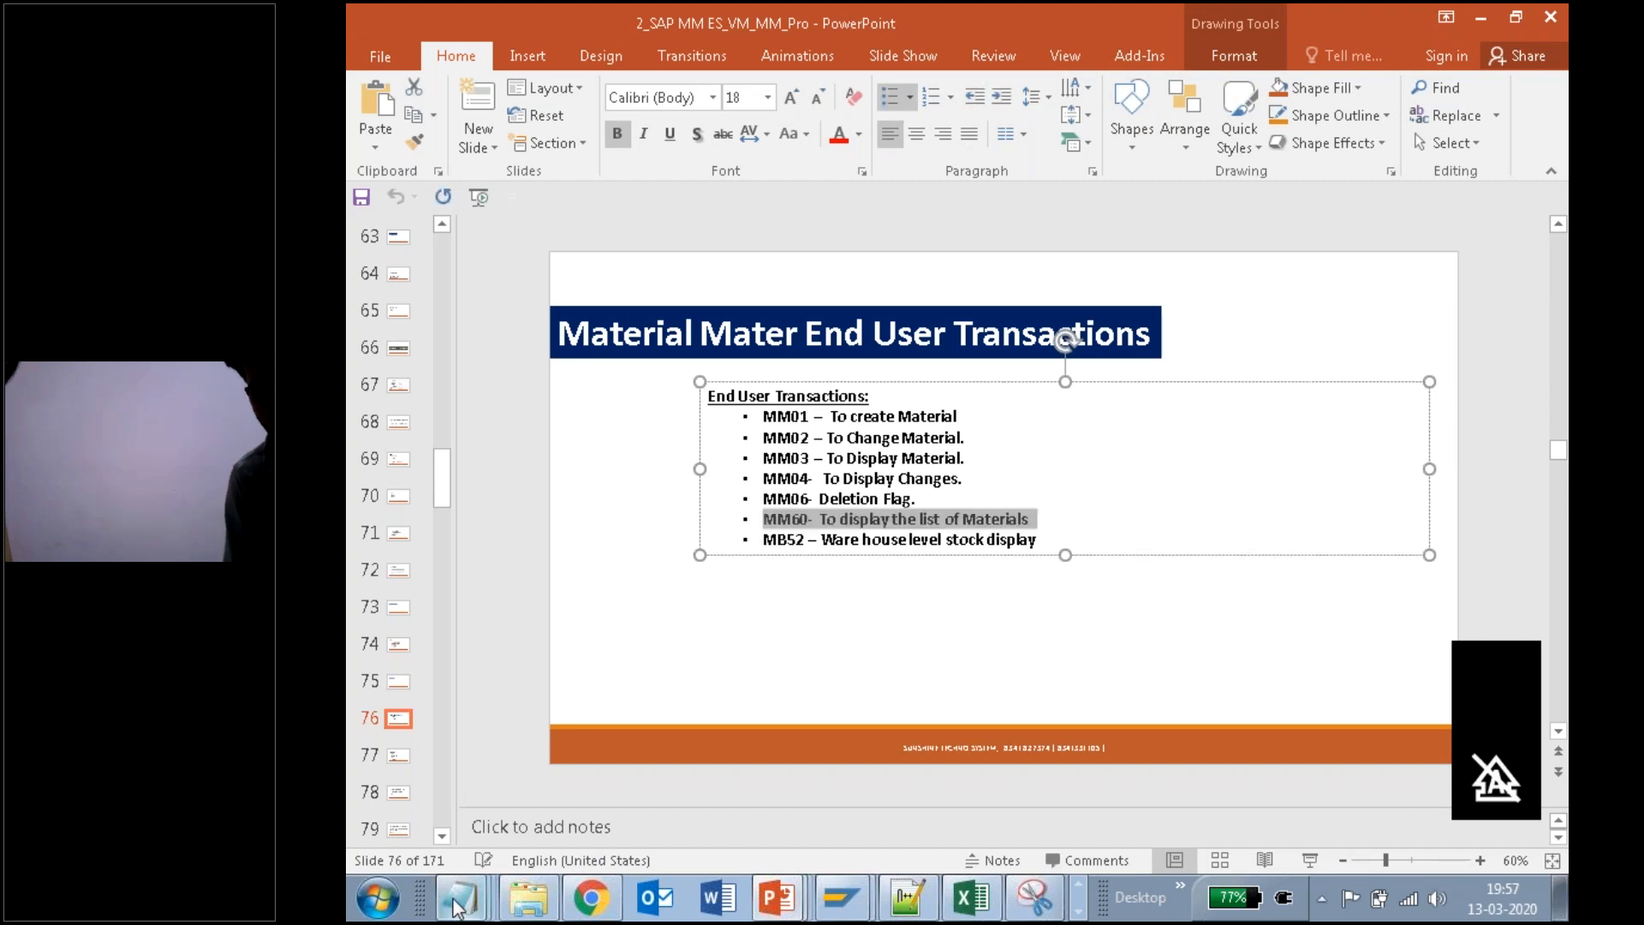
{"action": "mouse_move", "coordinate": [460, 898]}
{"action": "left_click", "coordinate": [470, 845]}
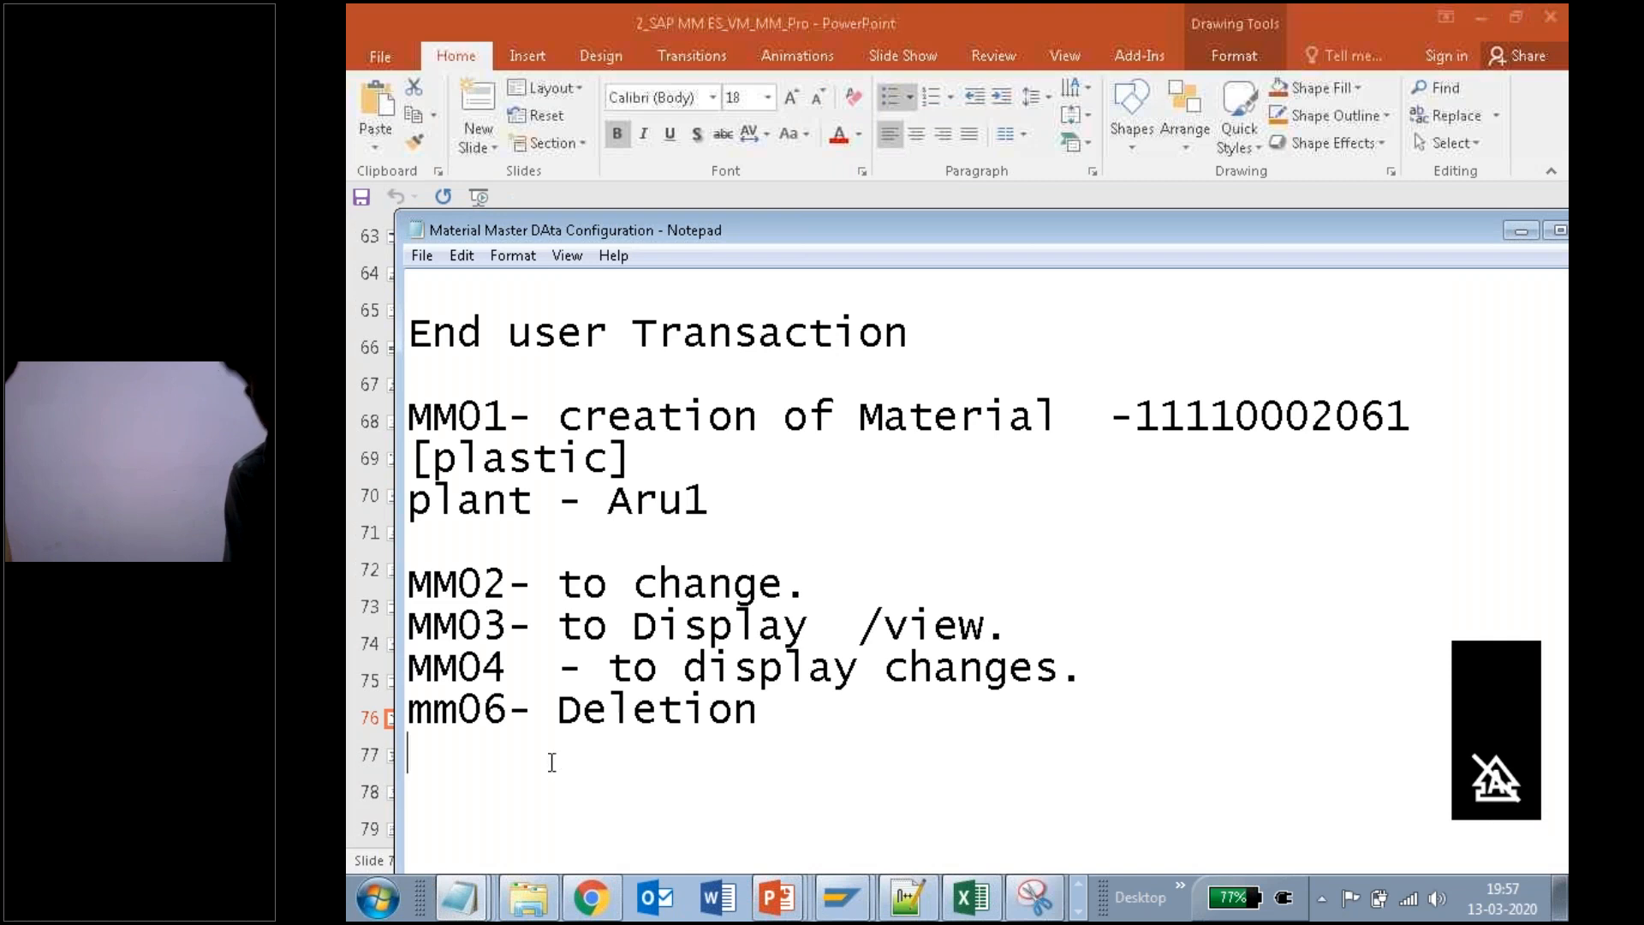
{"action": "key", "text": "ctrl+v"}
{"action": "key", "text": "Return"}
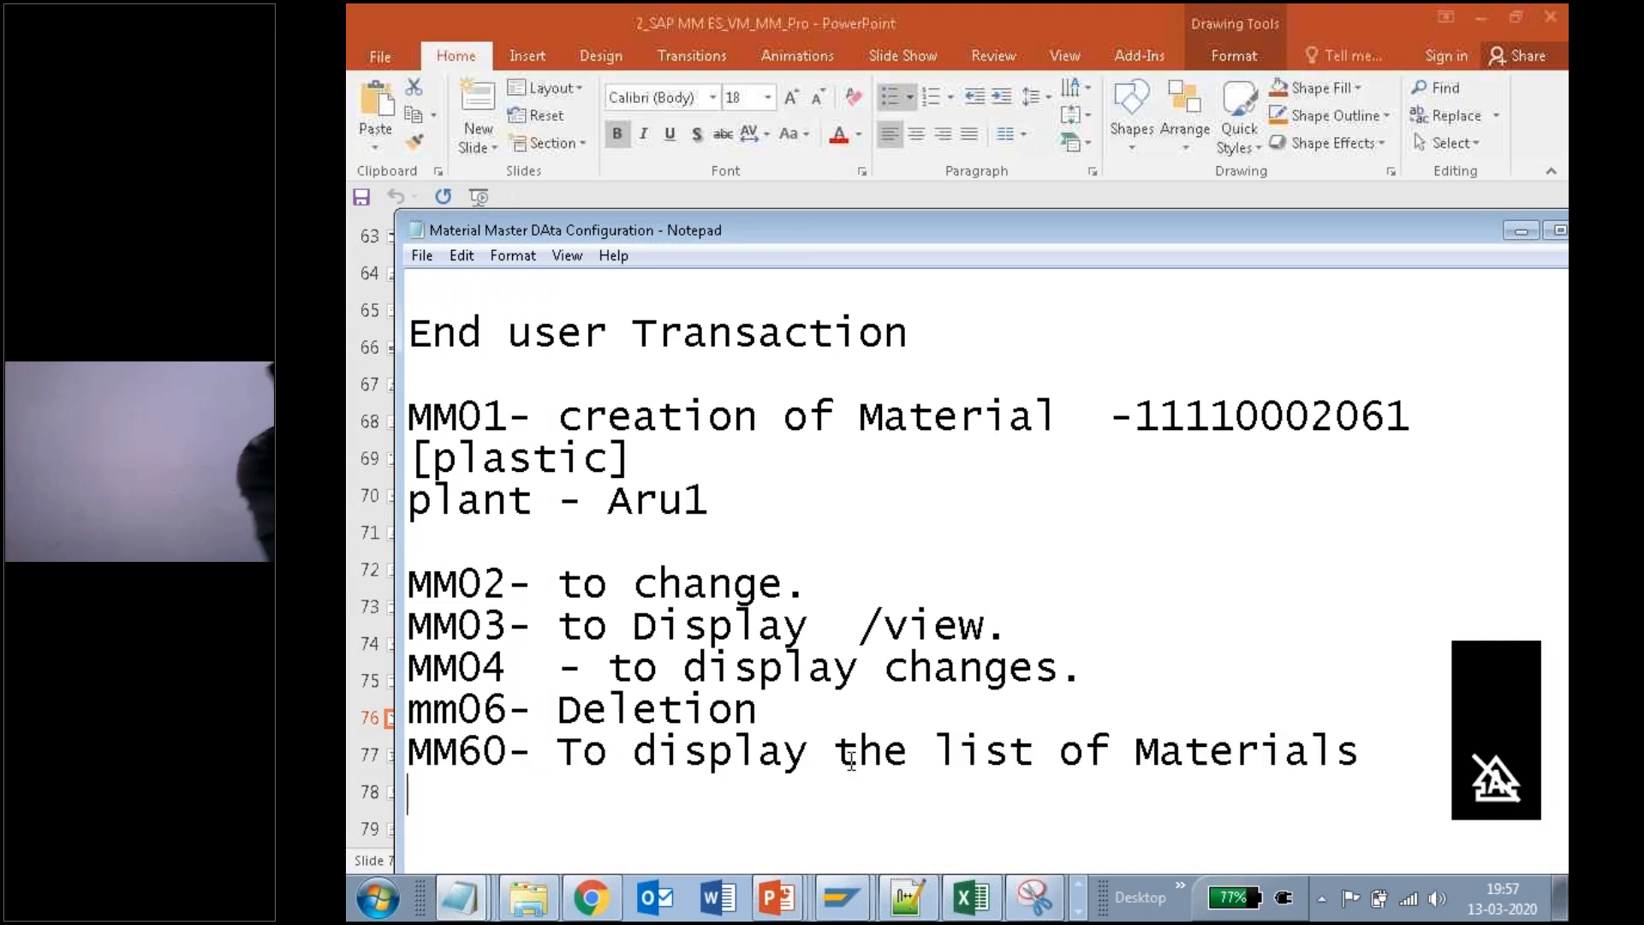
{"action": "left_click", "coordinate": [842, 897]}
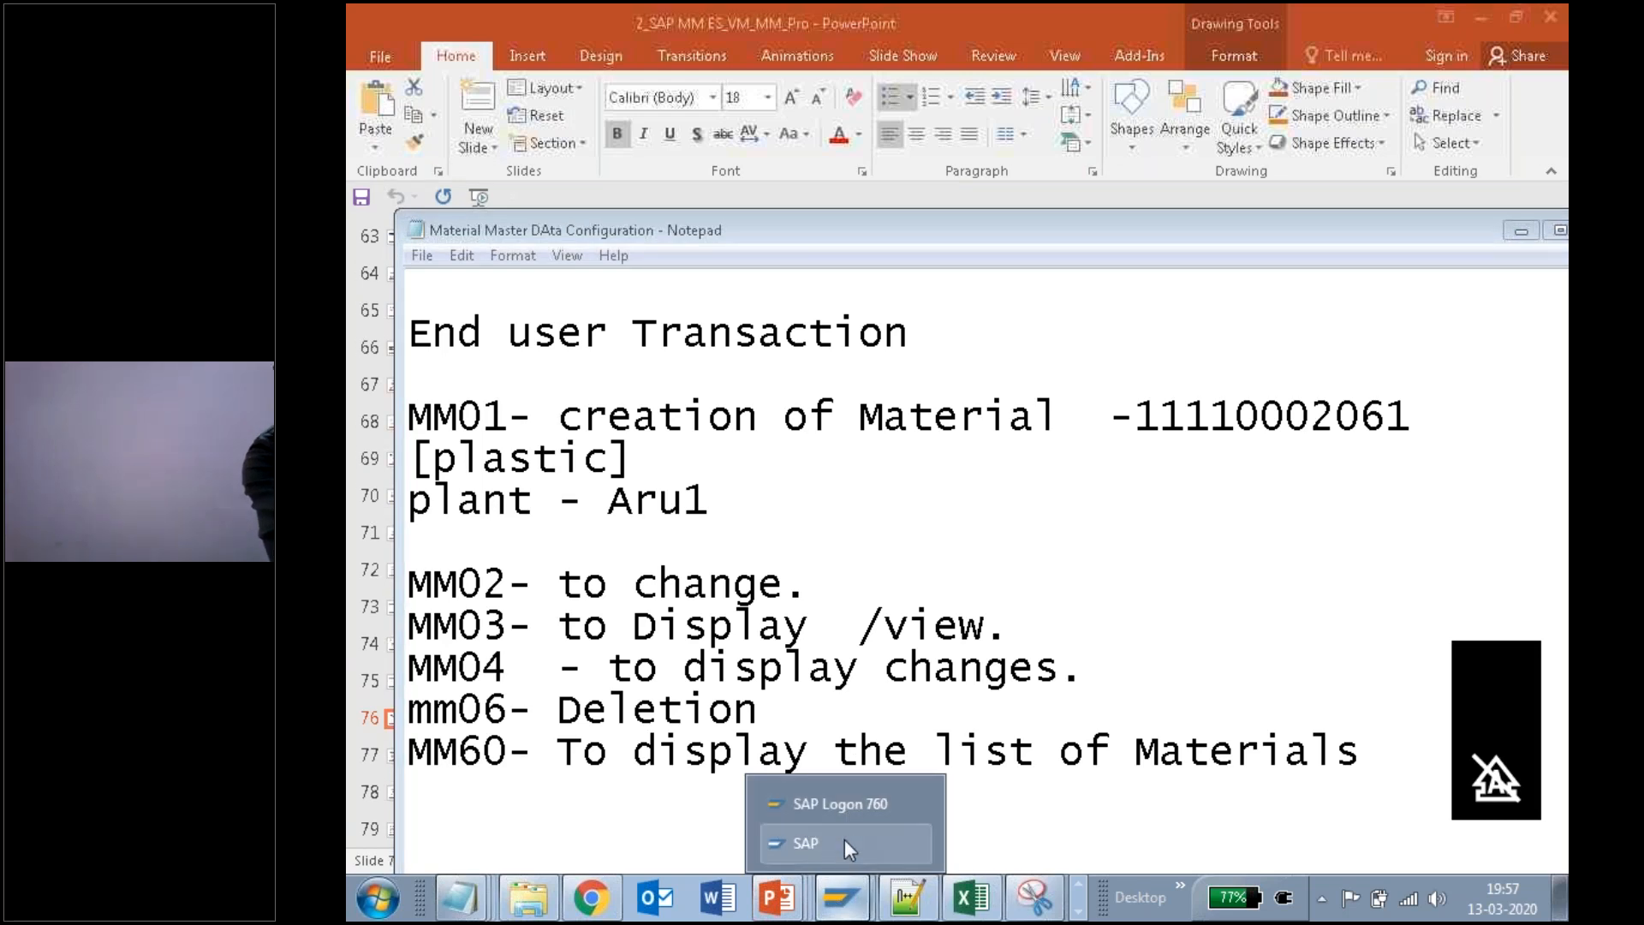
{"action": "left_click", "coordinate": [844, 843]}
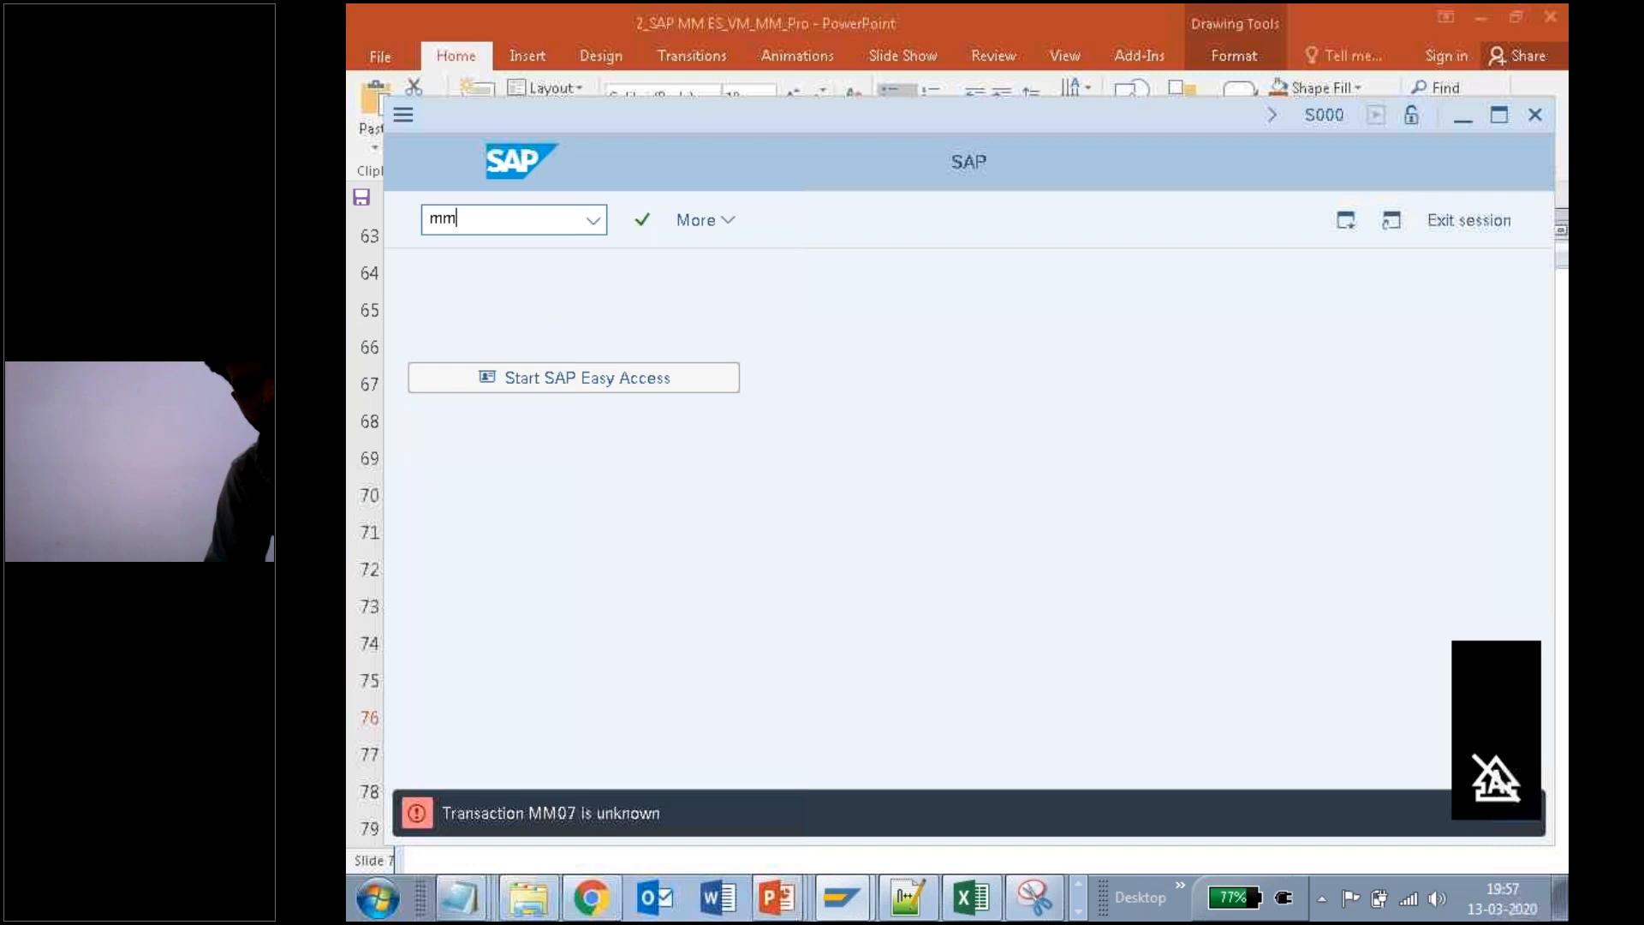
{"action": "type", "text": "mm60"}
{"action": "key", "text": "Return"}
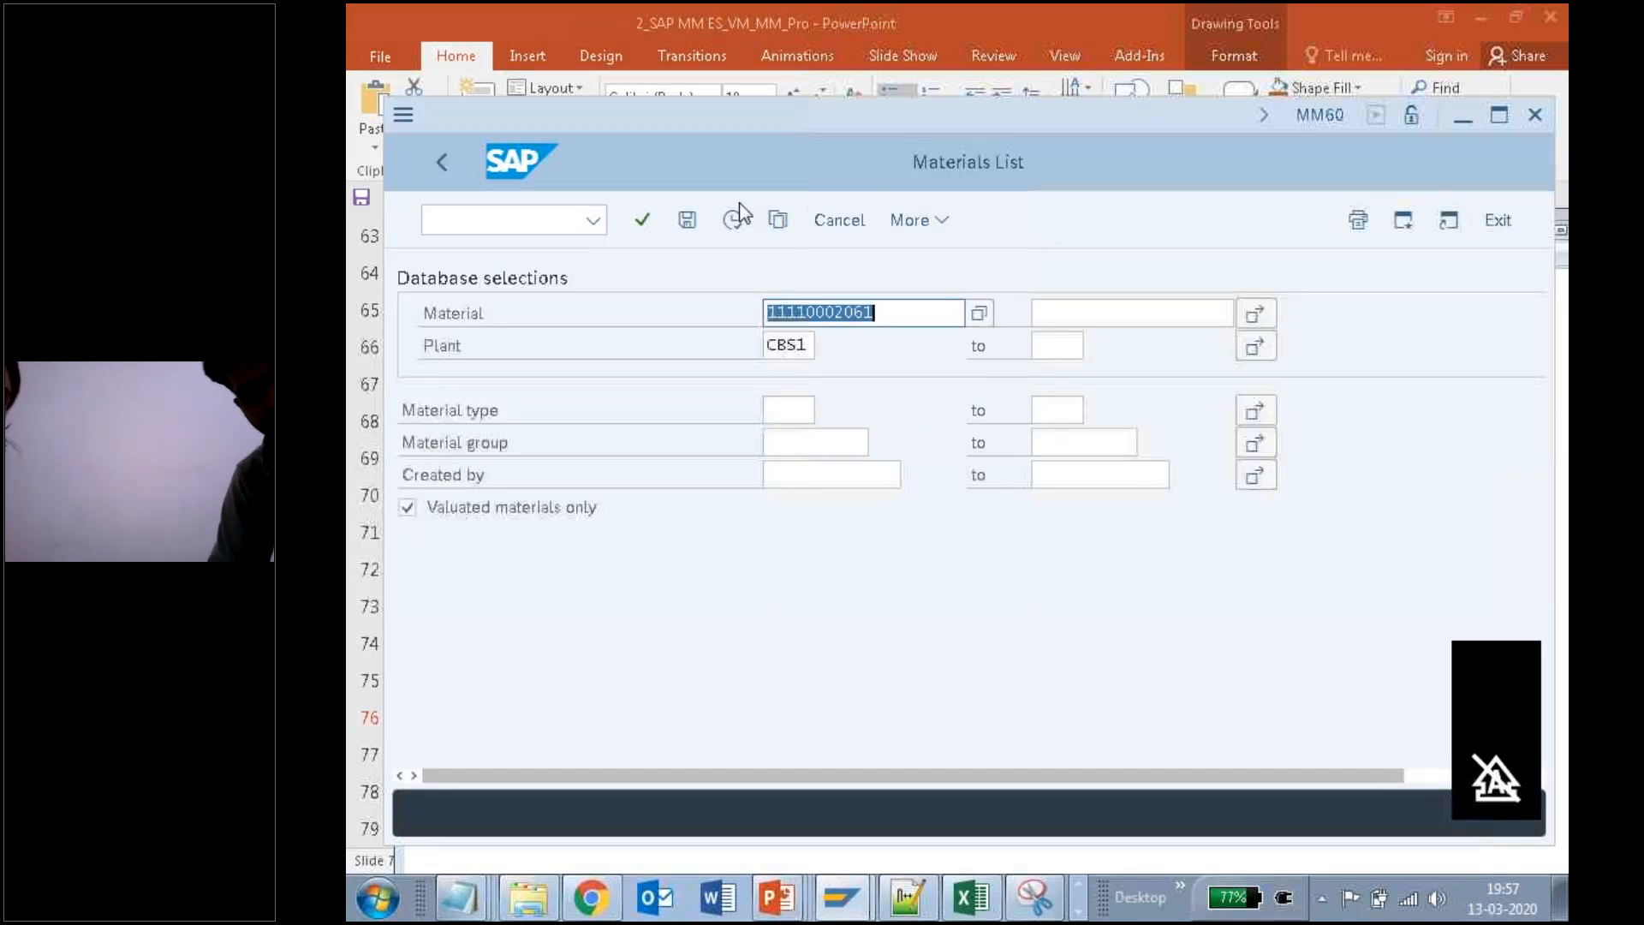
{"action": "left_click", "coordinate": [732, 221]}
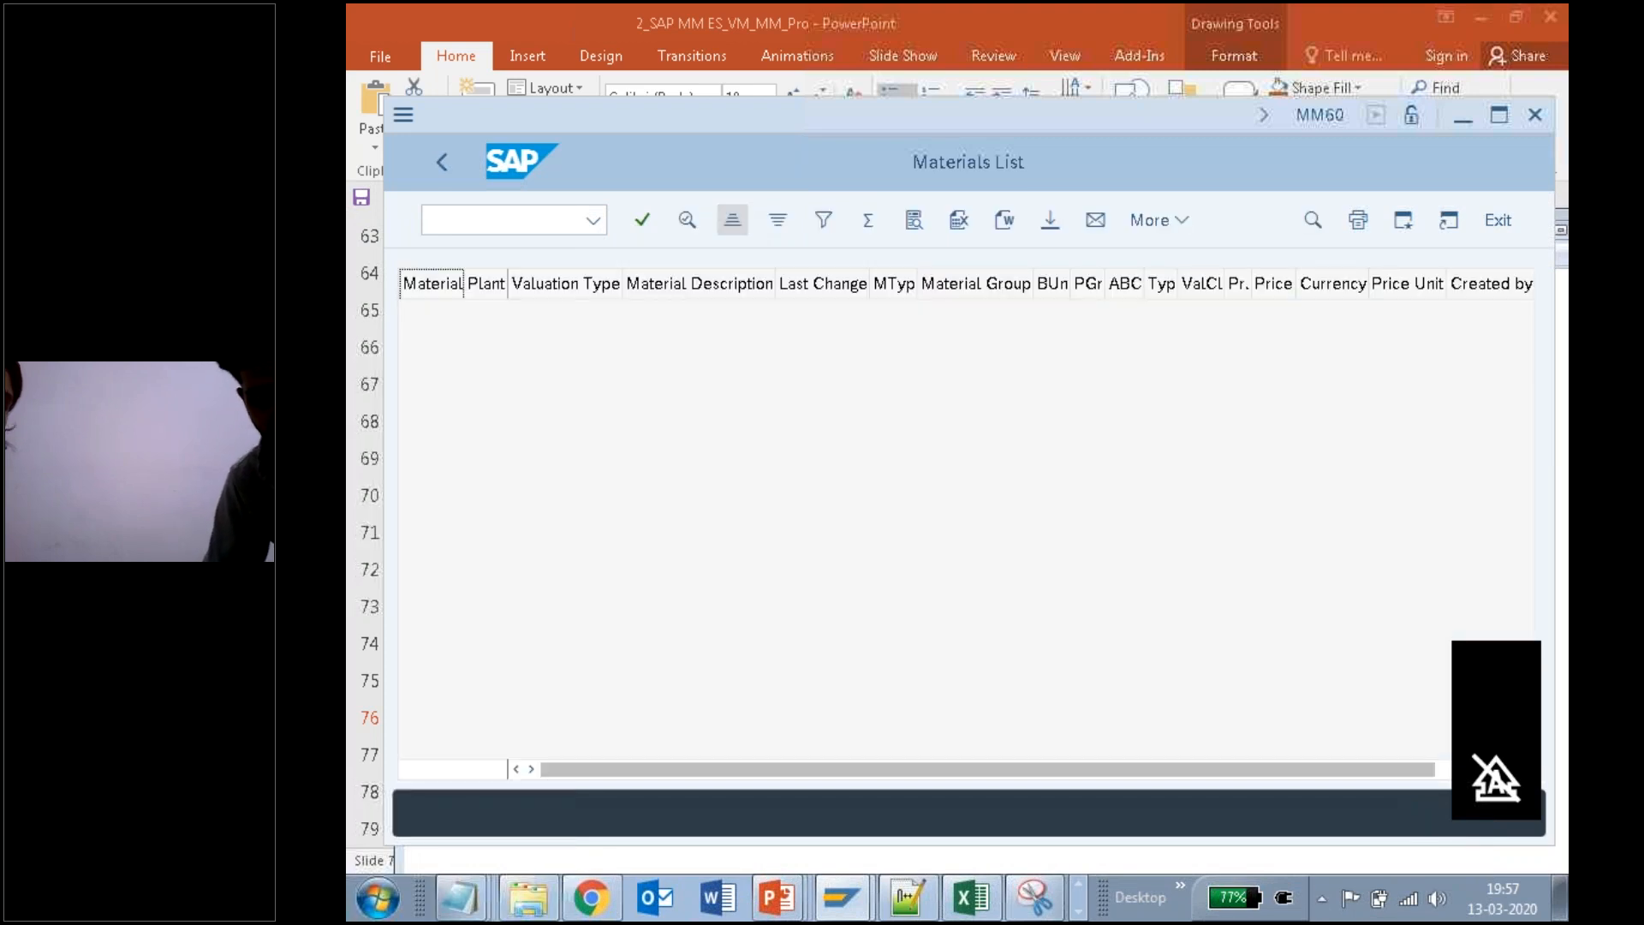
Step: Return to the materials list selection, turn off Valuated materials only, set the plant to aru1 and run the list again
{"action": "left_click", "coordinate": [446, 154]}
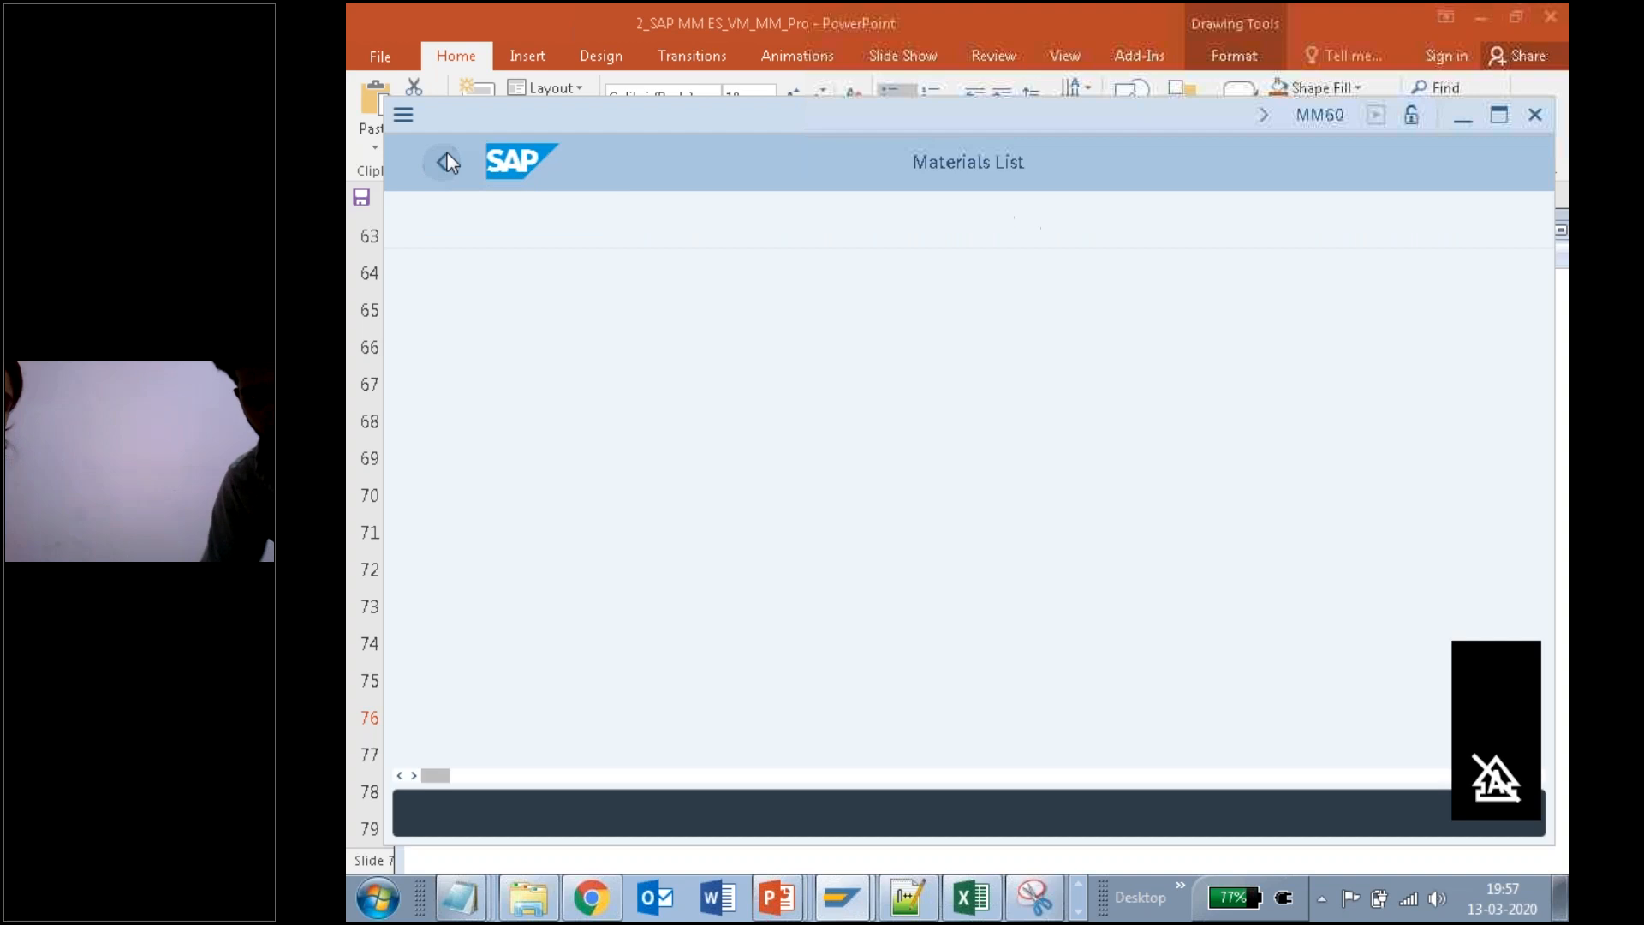
{"action": "left_click", "coordinate": [416, 507]}
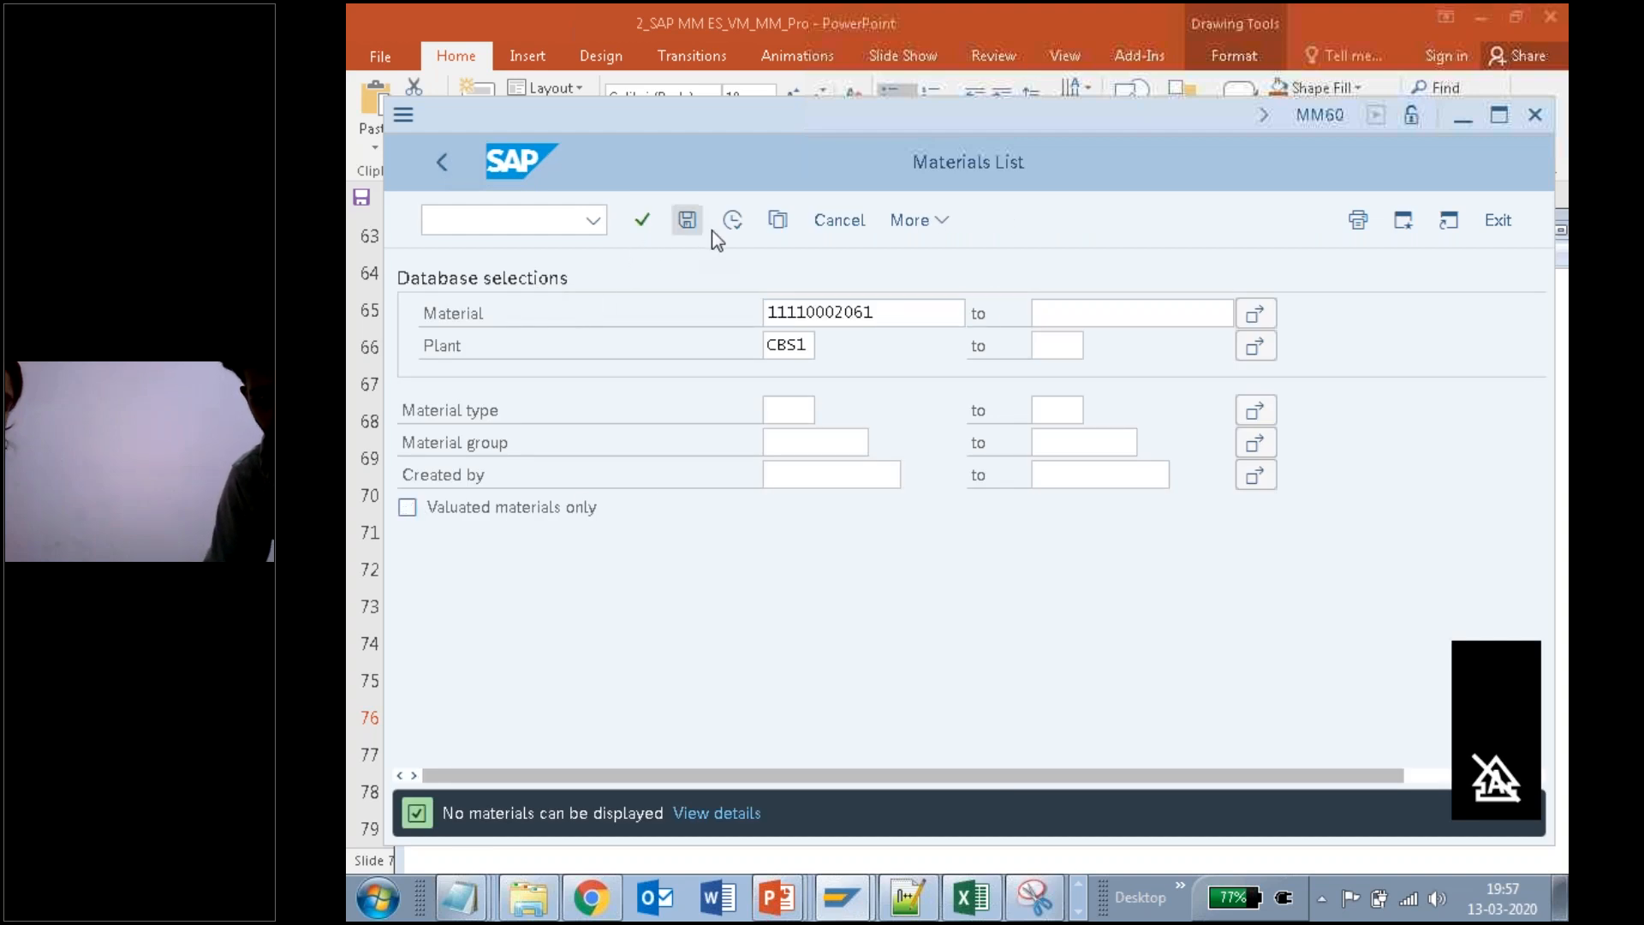
{"action": "left_click_drag", "start_coordinate": [811, 345], "coordinate": [705, 352]}
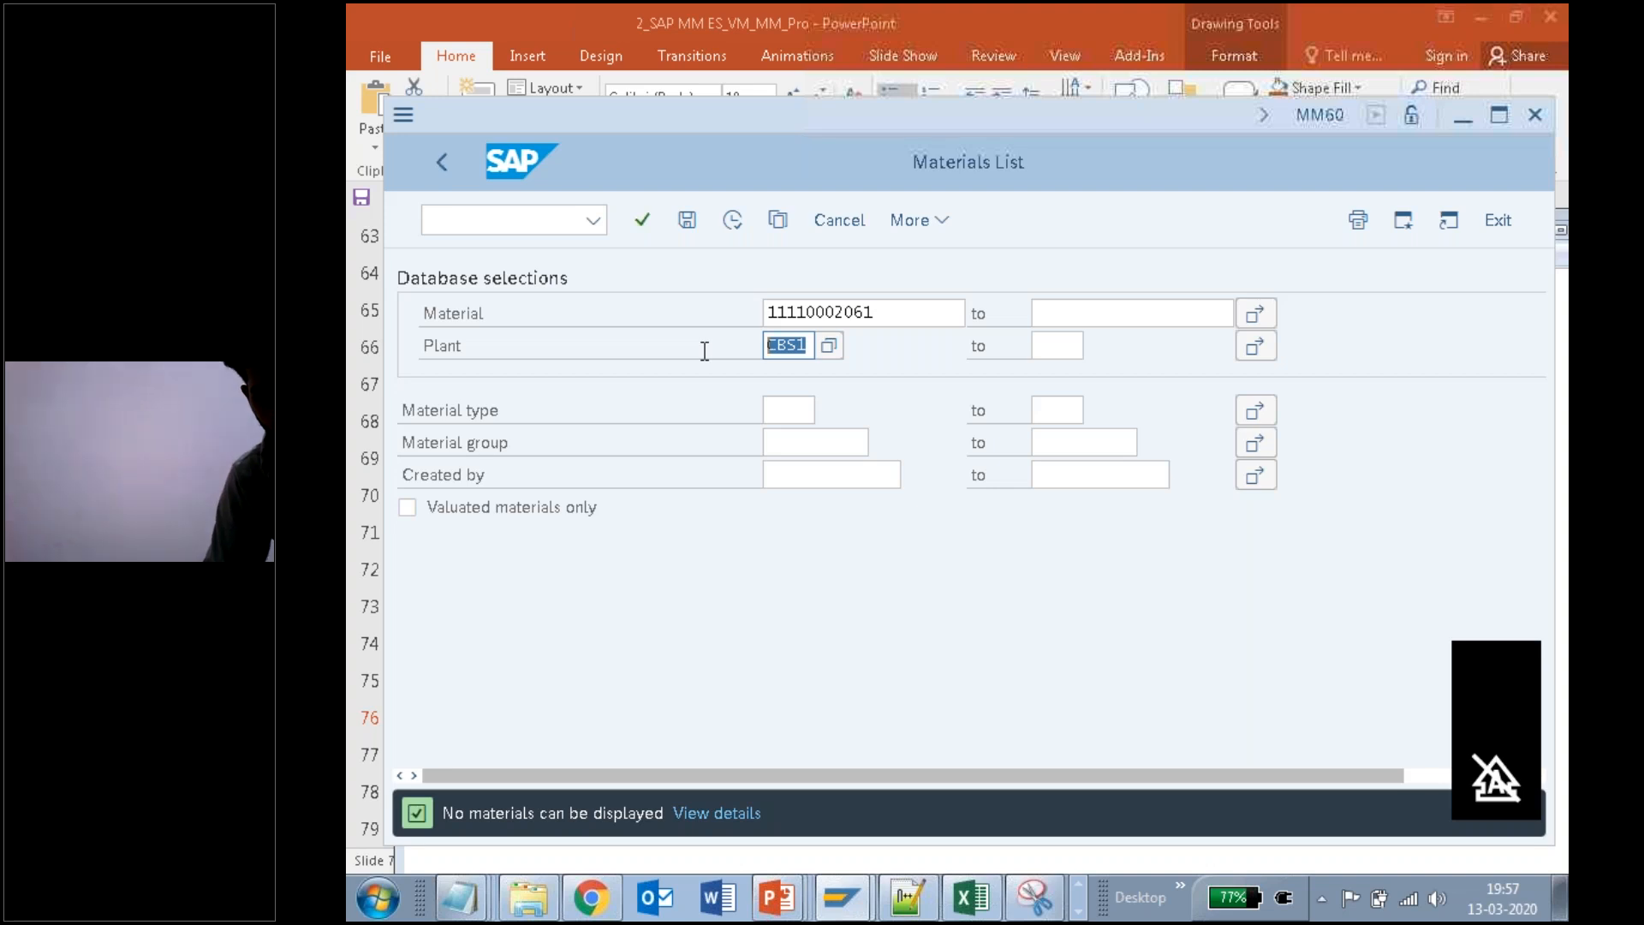
{"action": "type", "text": "arul"}
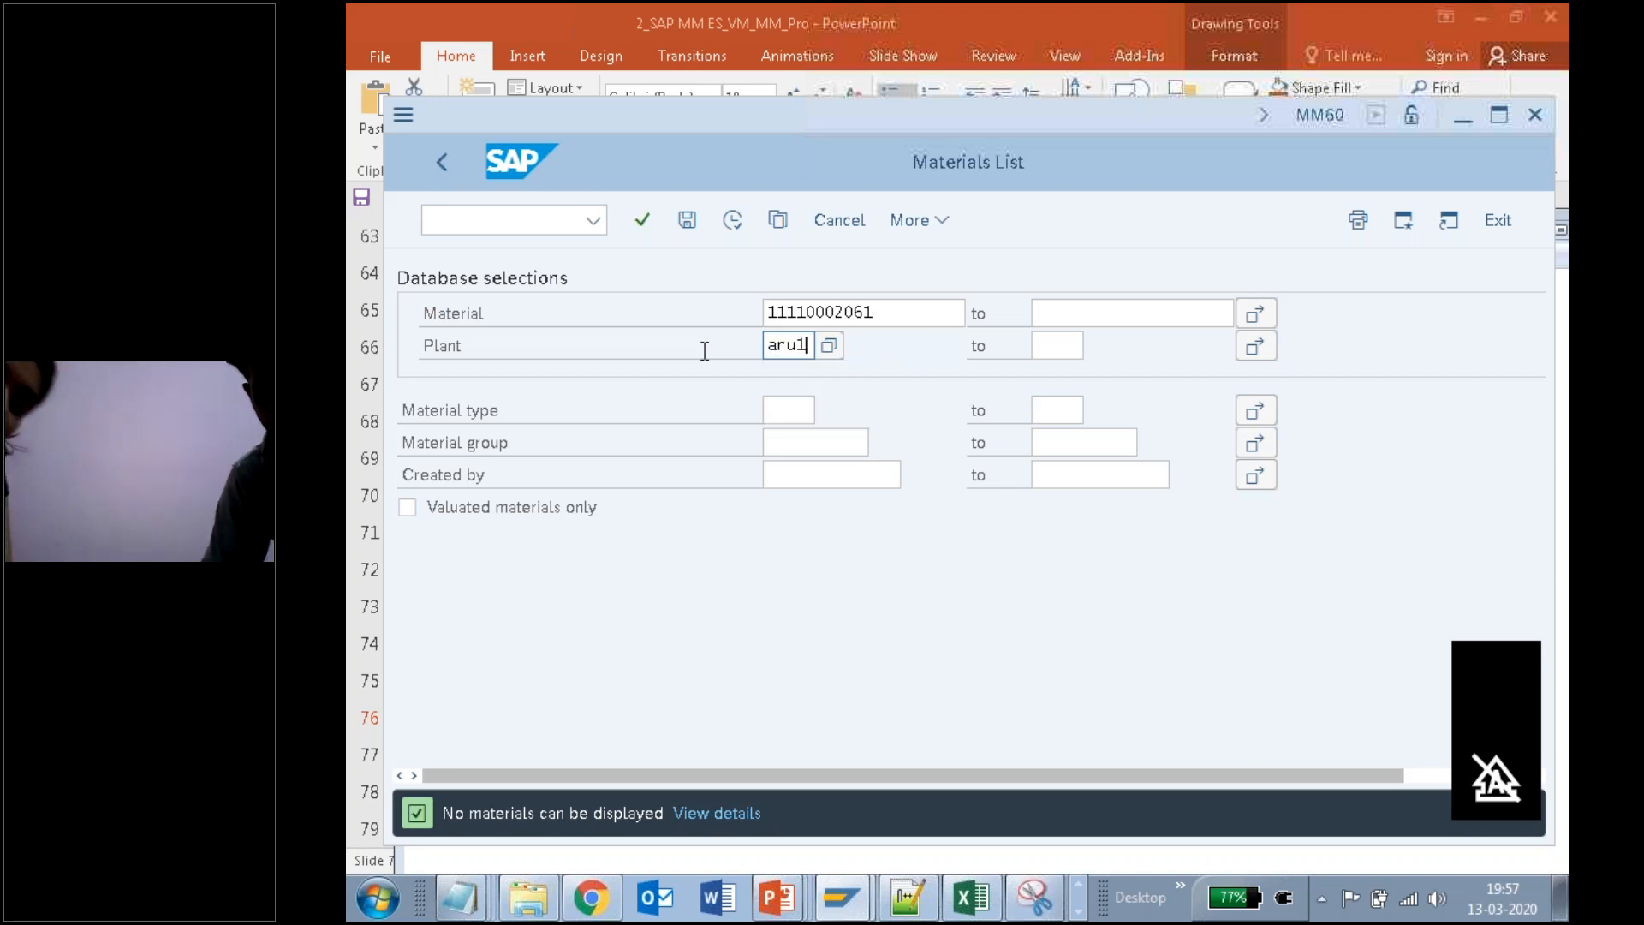
{"action": "left_click", "coordinate": [734, 221]}
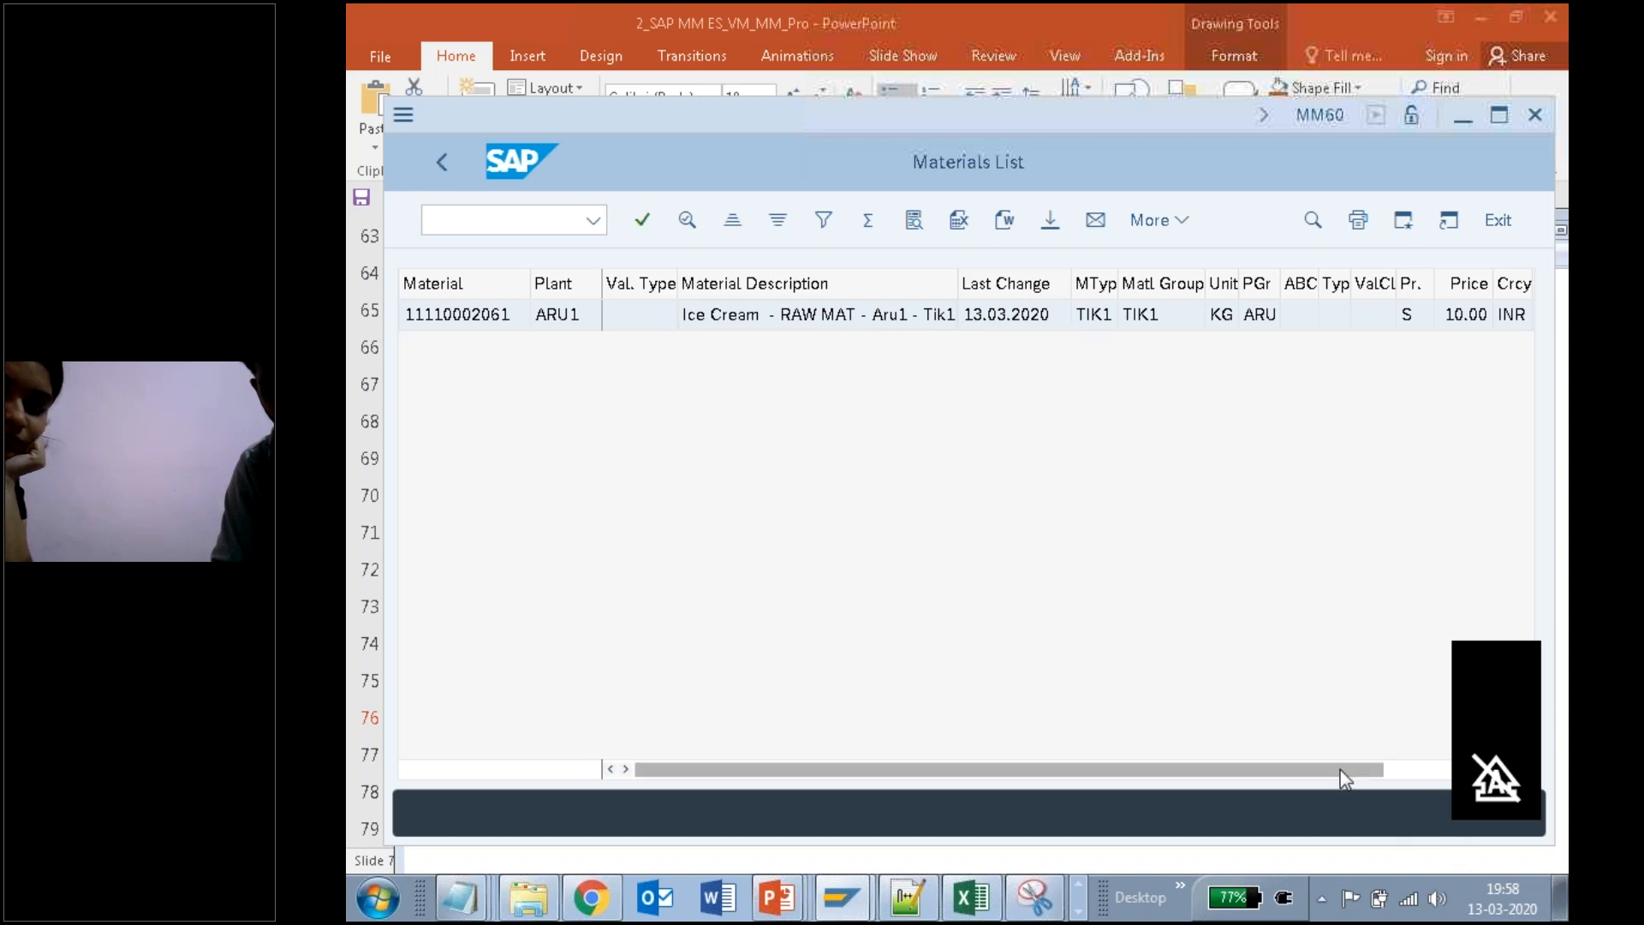
Step: Widen the purchasing group column in the materials list and review the remaining columns through Created
{"action": "left_click_drag", "start_coordinate": [1343, 777], "coordinate": [1400, 774]}
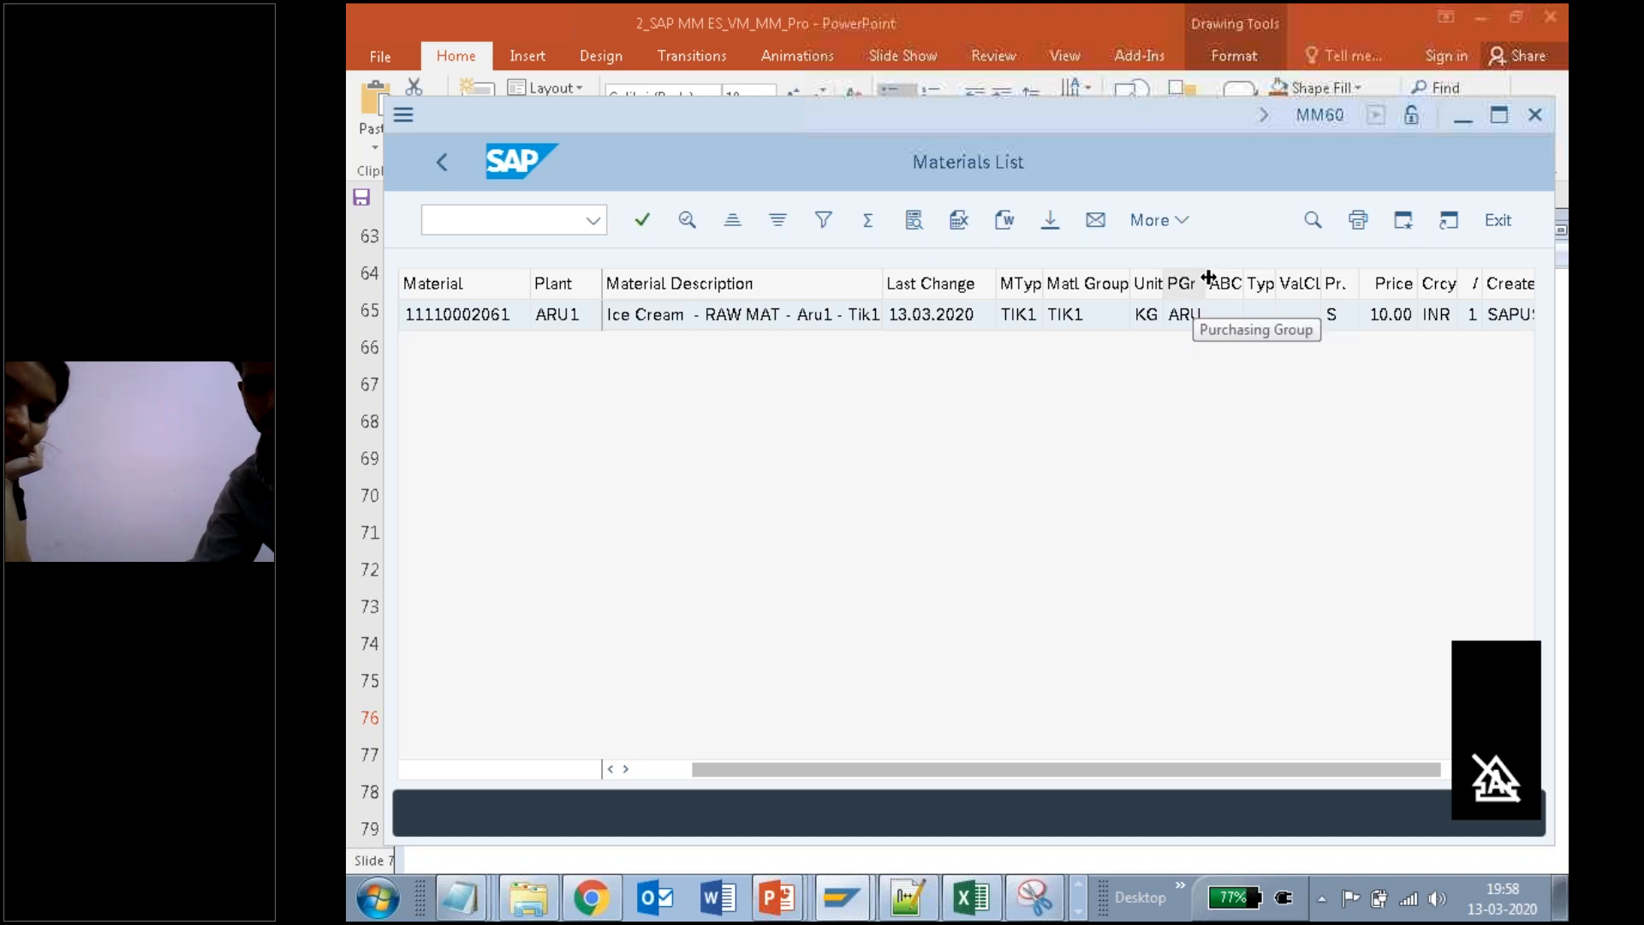
{"action": "left_click_drag", "start_coordinate": [1207, 277], "coordinate": [1242, 279]}
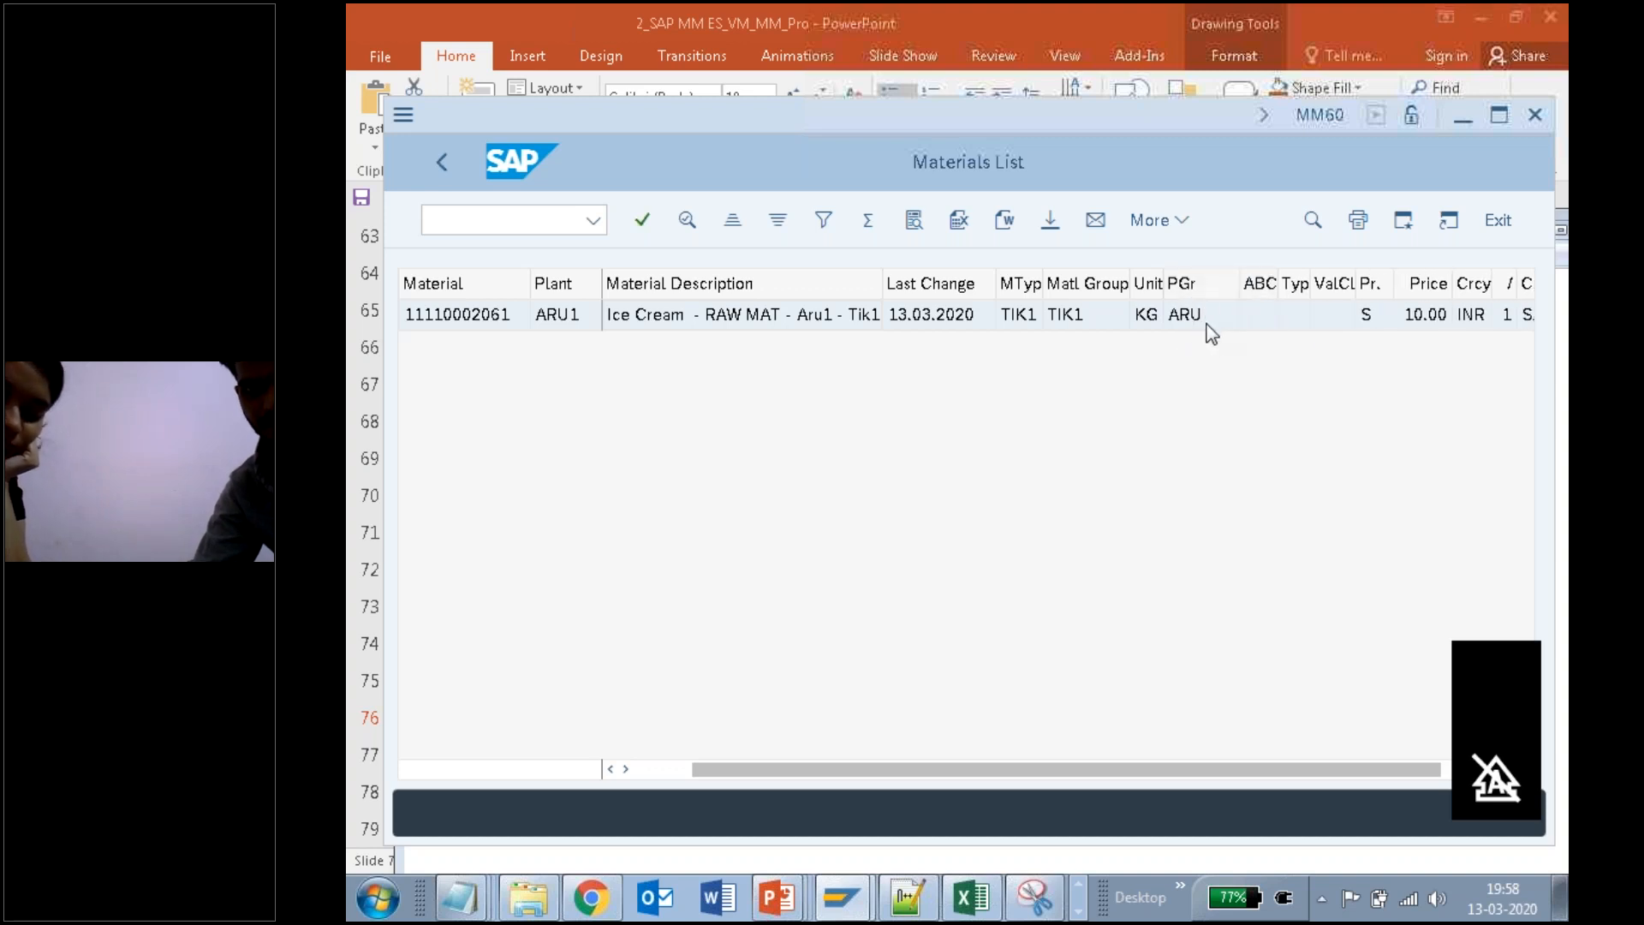
{"action": "left_click_drag", "start_coordinate": [1357, 770], "coordinate": [1474, 700]}
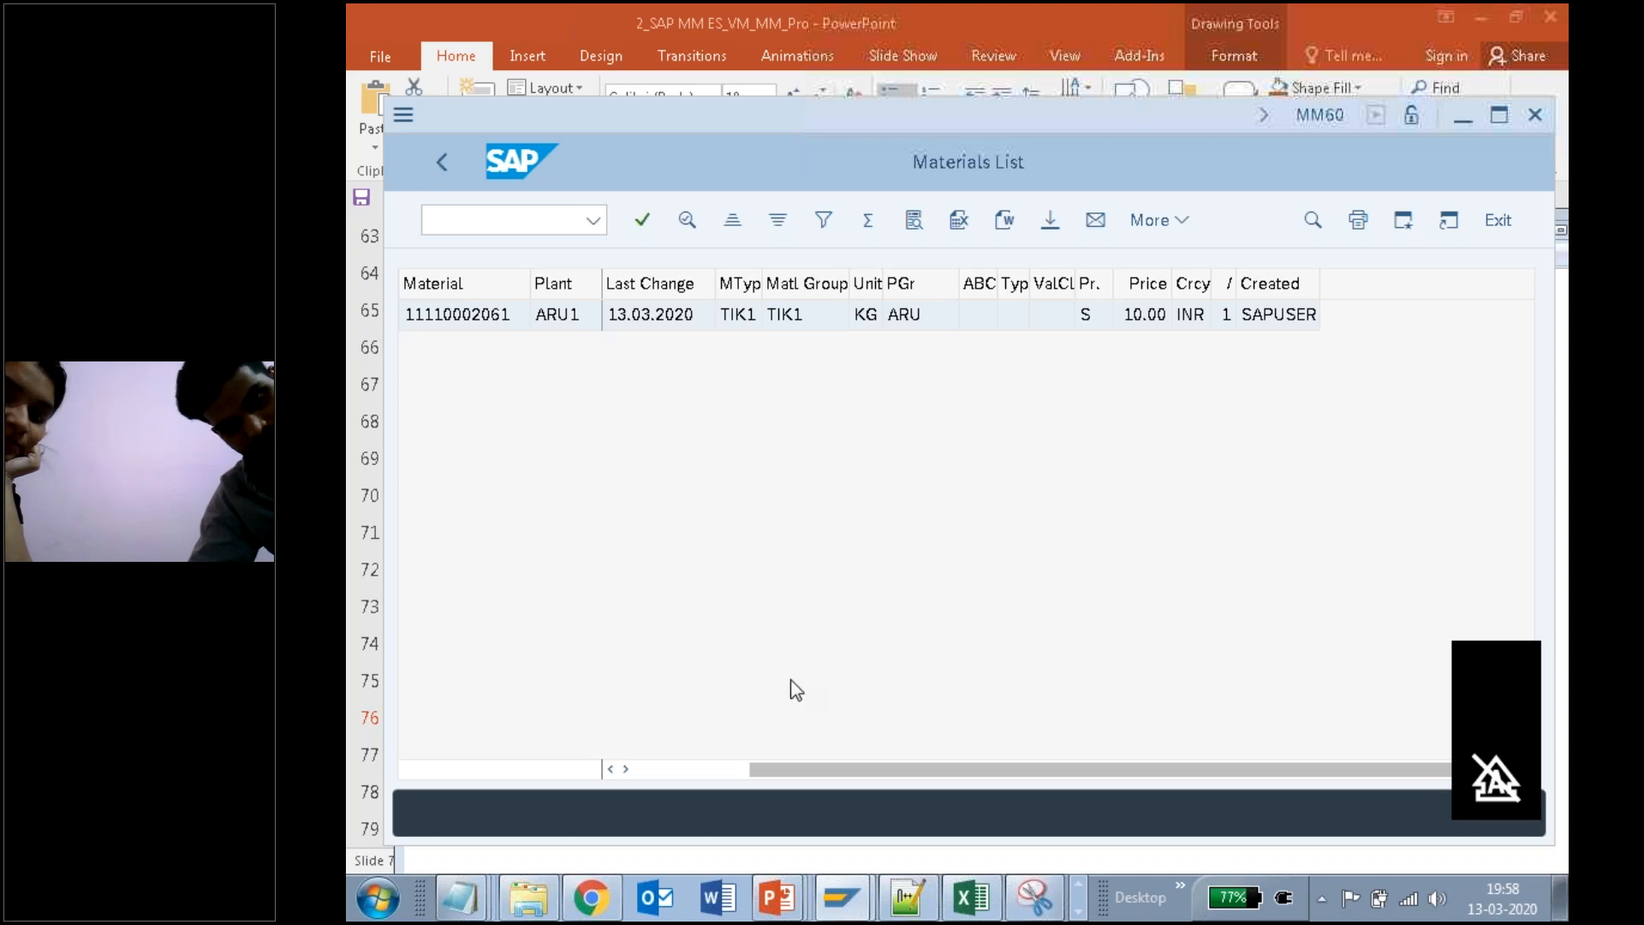
Step: Switch to the Material Master DAta Configuration notes in Notepad and save the file
{"action": "mouse_move", "coordinate": [463, 899]}
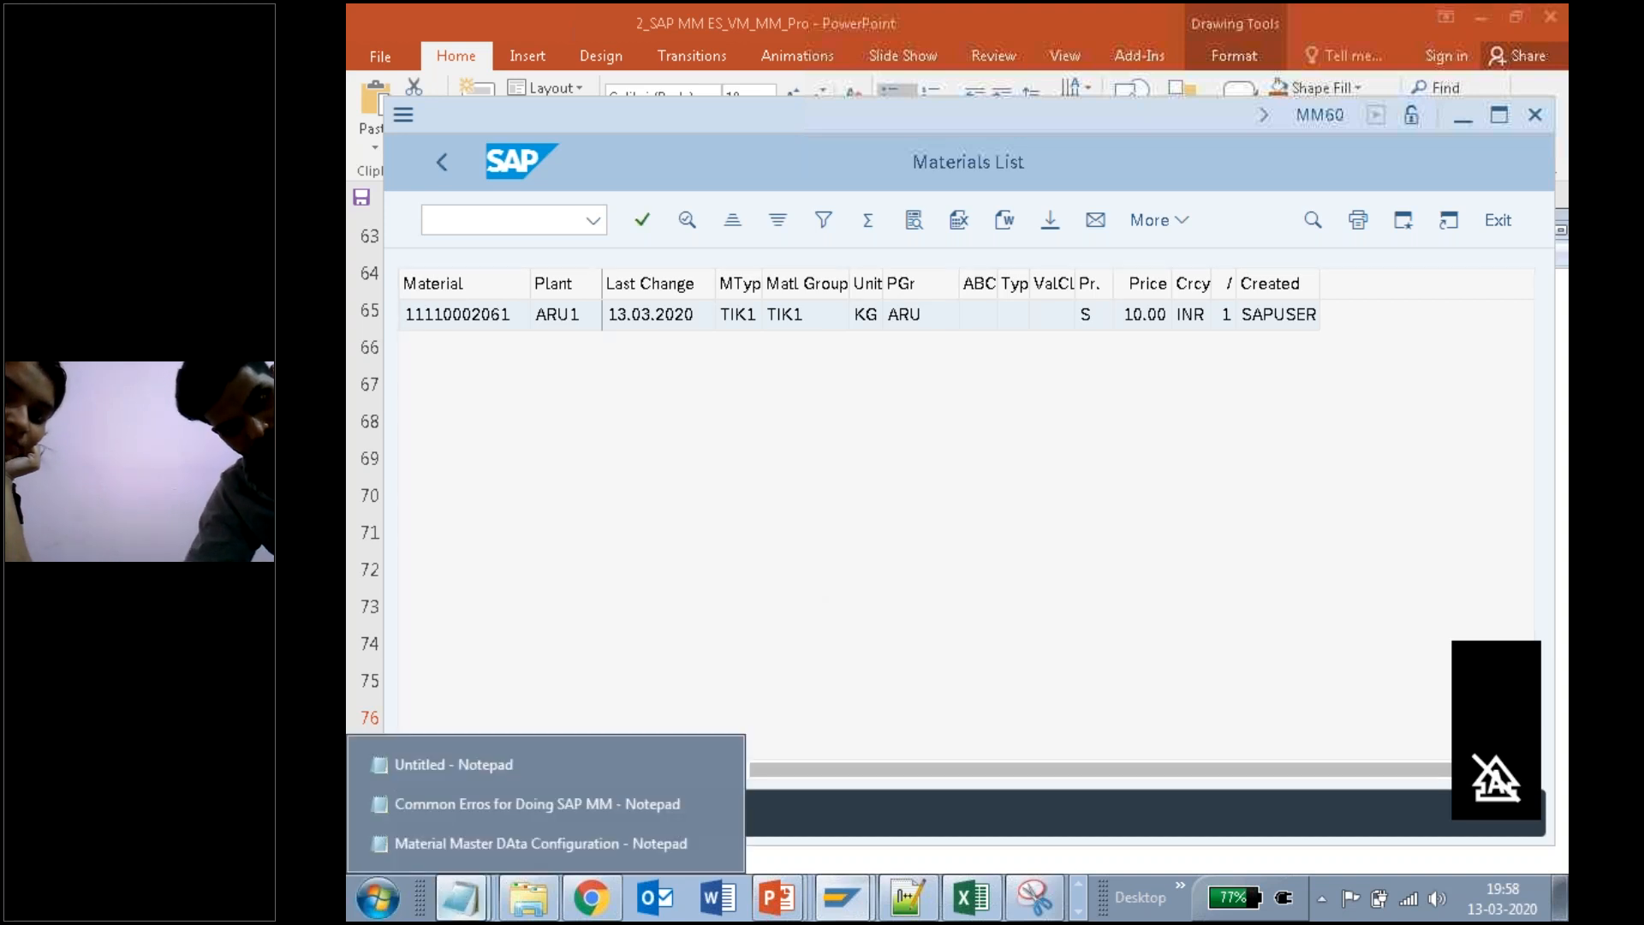
{"action": "left_click", "coordinate": [540, 844]}
{"action": "left_click", "coordinate": [421, 255]}
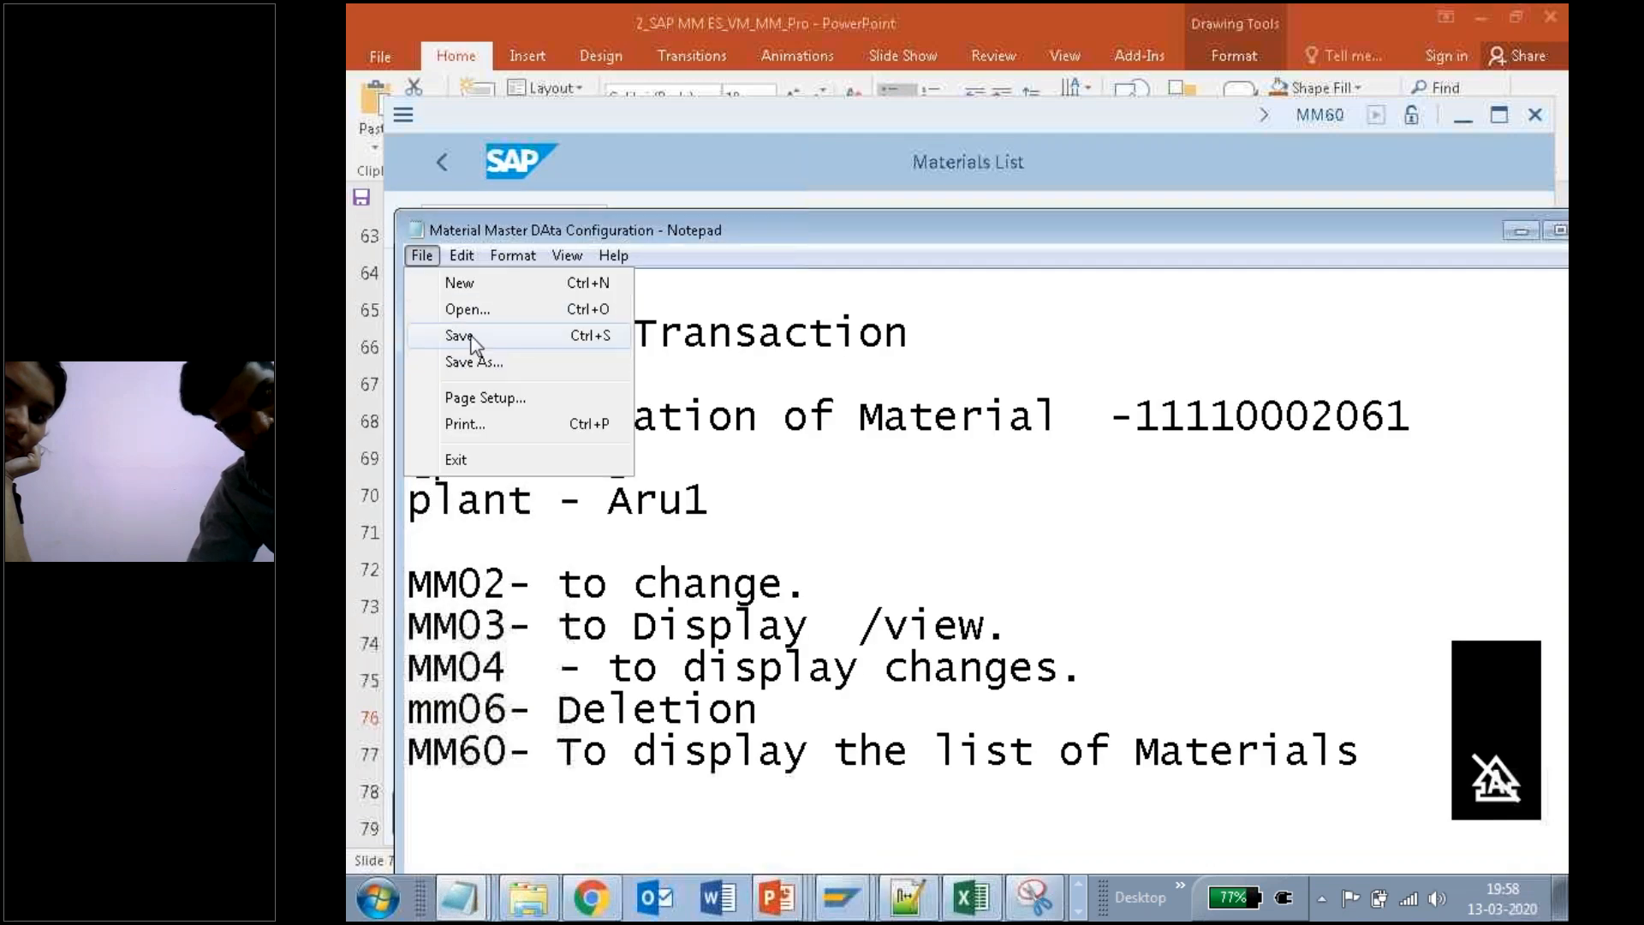
{"action": "left_click", "coordinate": [460, 335]}
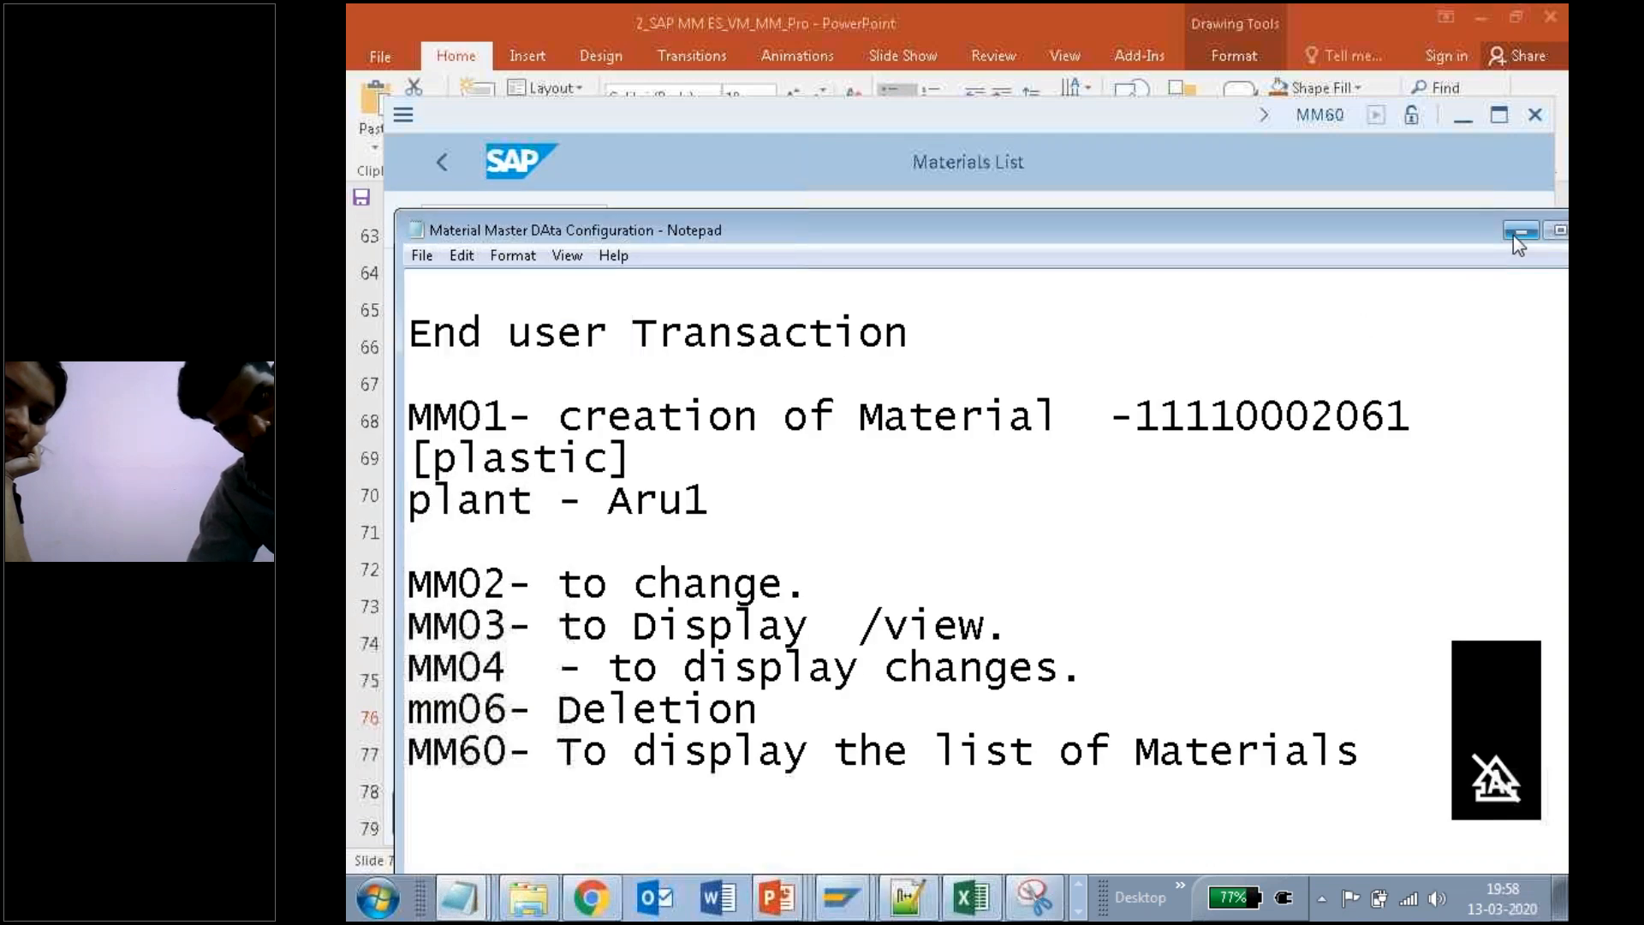
Step: Mark the End user Transaction heading with a freehand pen stroke and clear the markings
{"action": "left_click", "coordinate": [1005, 116]}
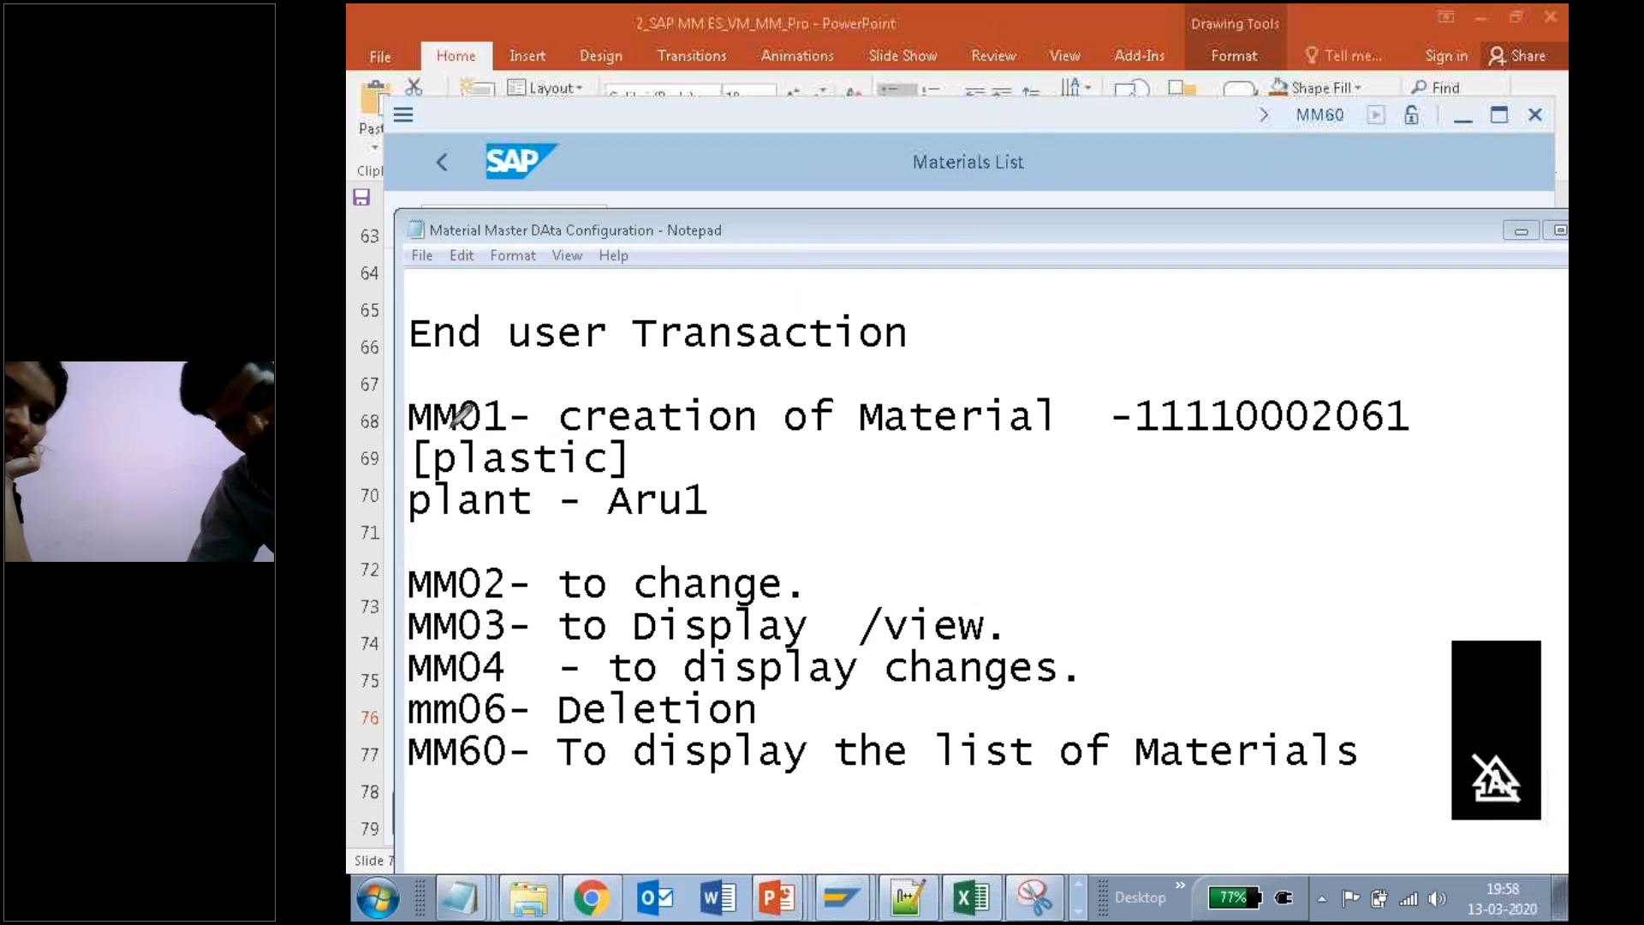
{"action": "left_click_drag", "start_coordinate": [425, 366], "coordinate": [660, 317]}
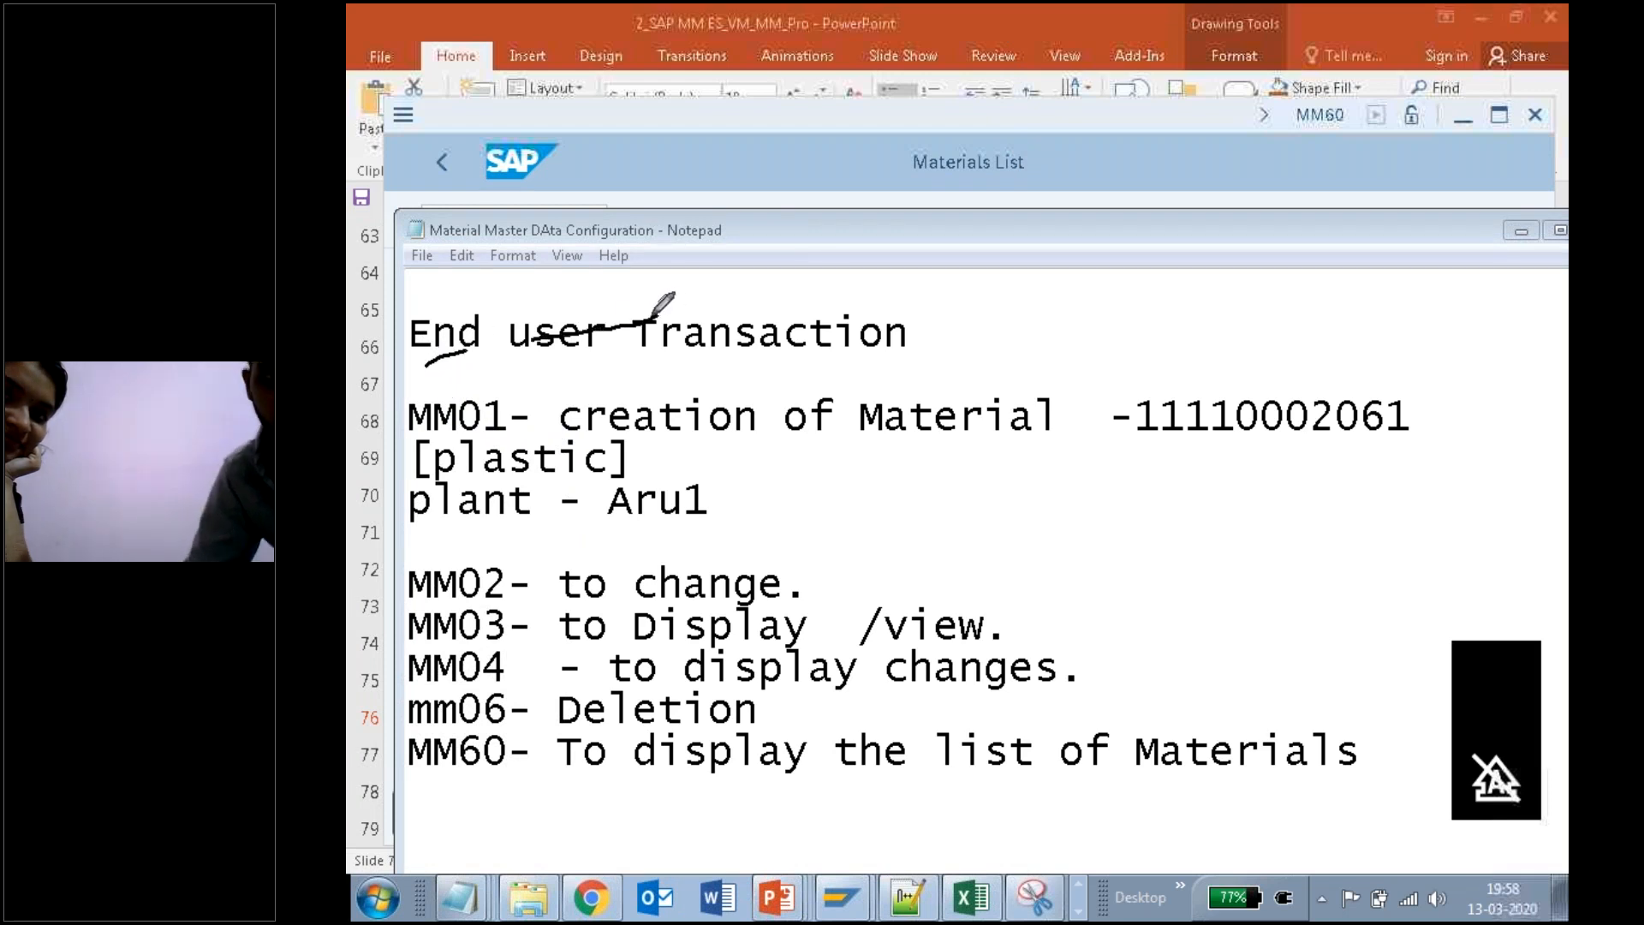
{"action": "left_click", "coordinate": [887, 528]}
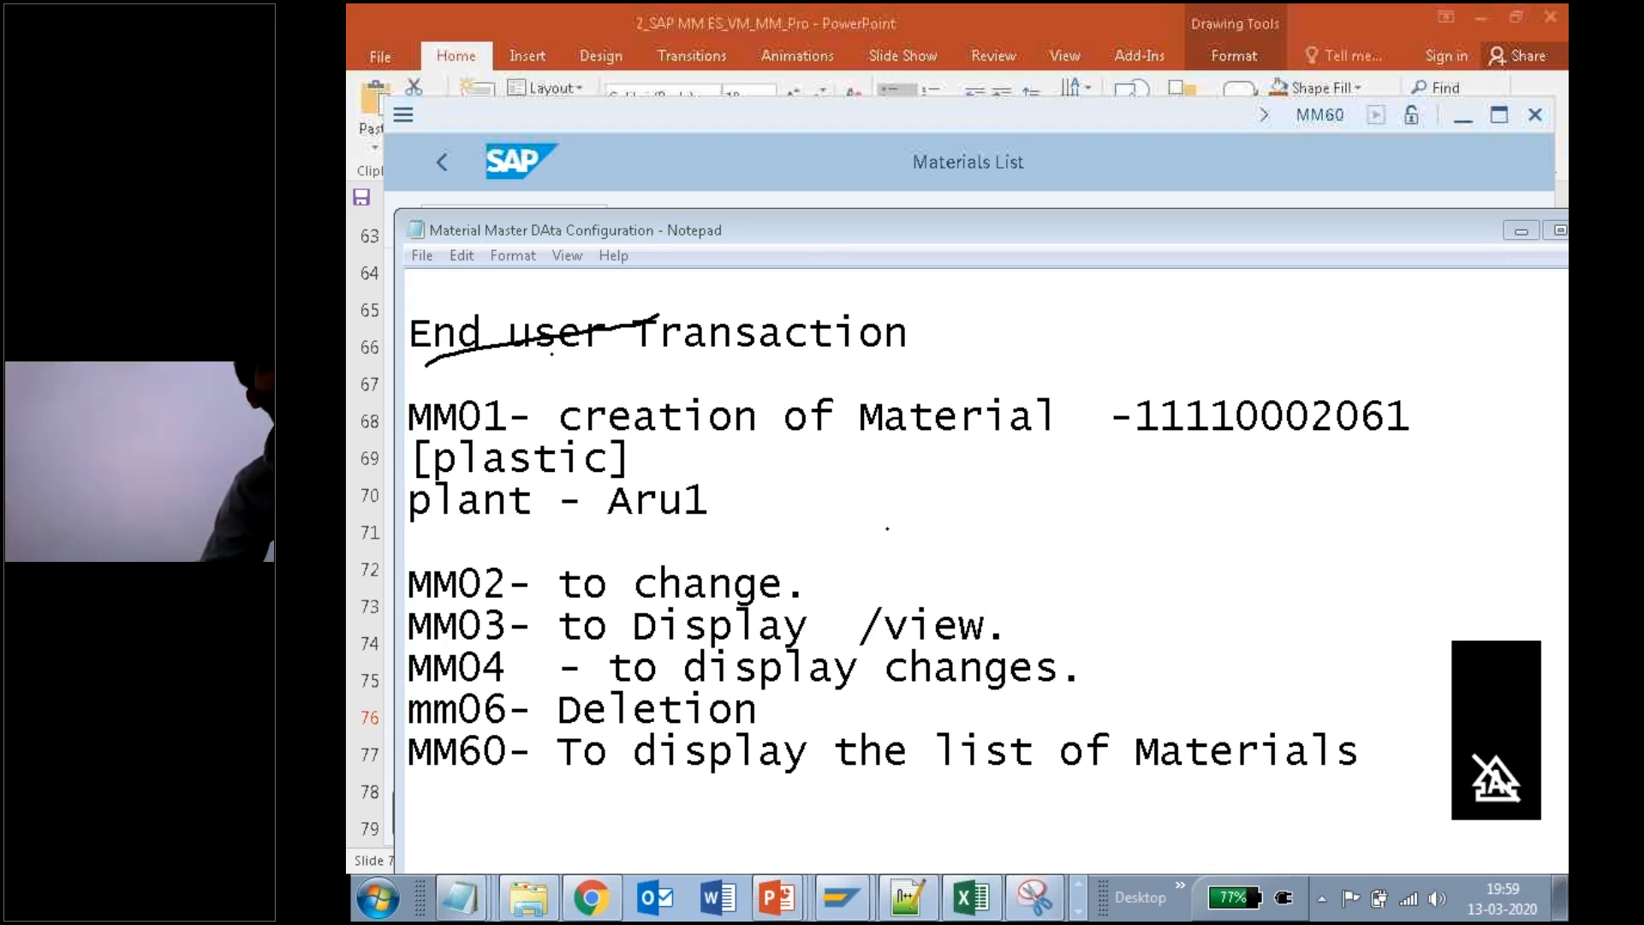
{"action": "left_click", "coordinate": [1111, 524]}
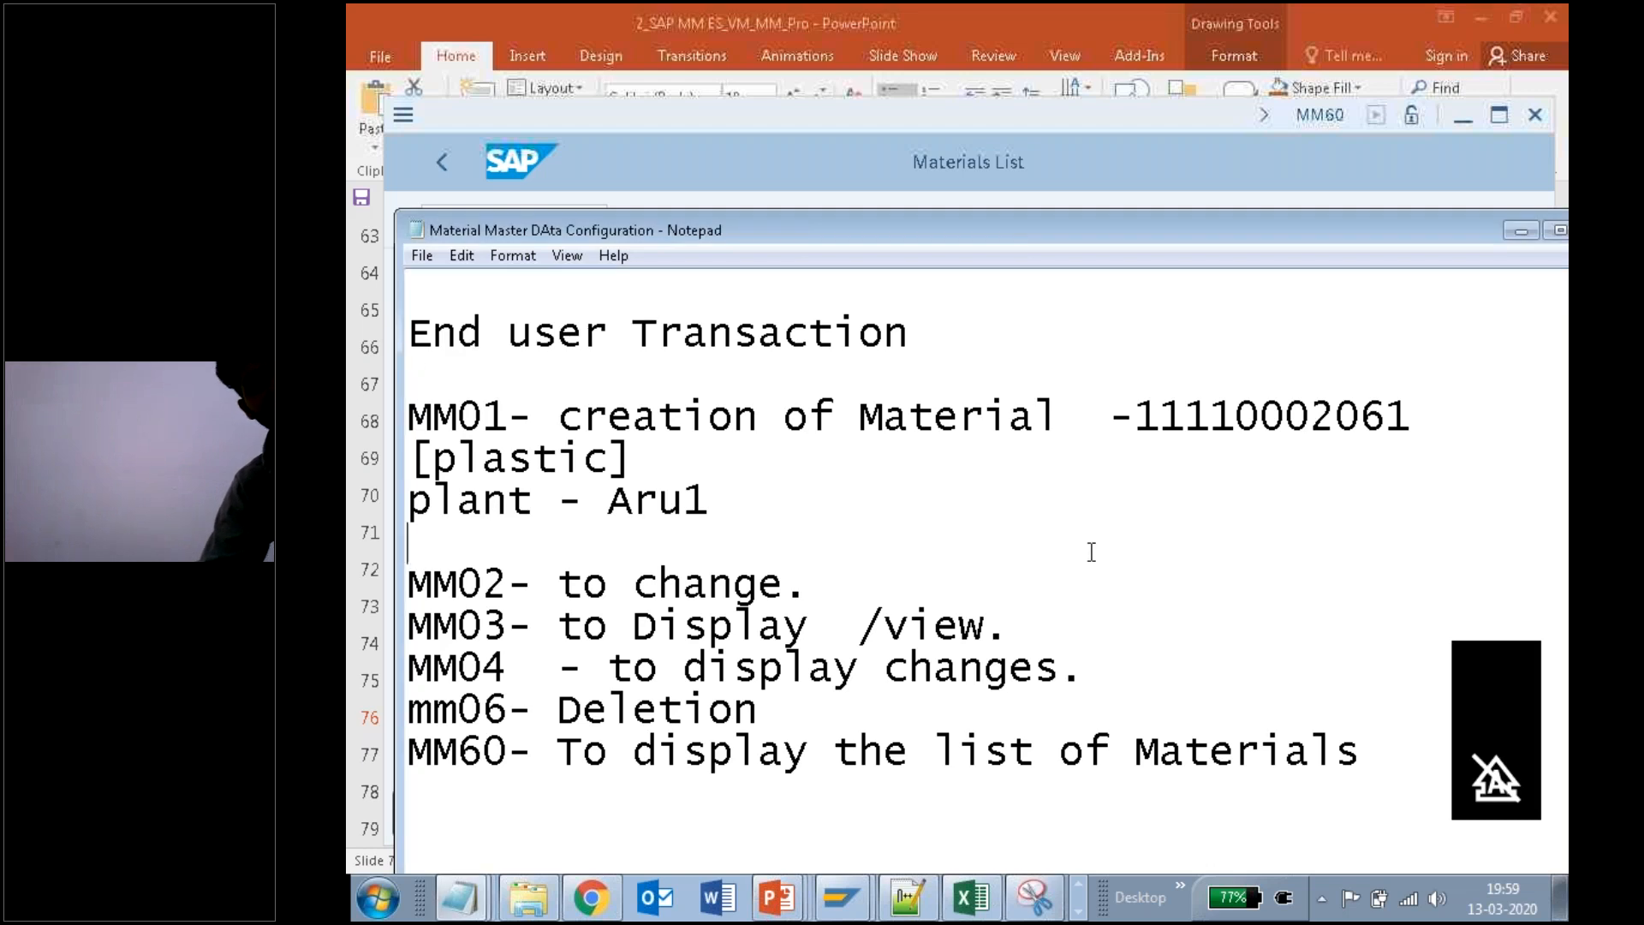
Step: Handwrite "Thank U!" with "Sunshine" beneath it using the annotation pen over a blank area of the notes
{"action": "scroll", "coordinate": [1091, 552], "scroll_direction": "down", "scroll_amount": 5}
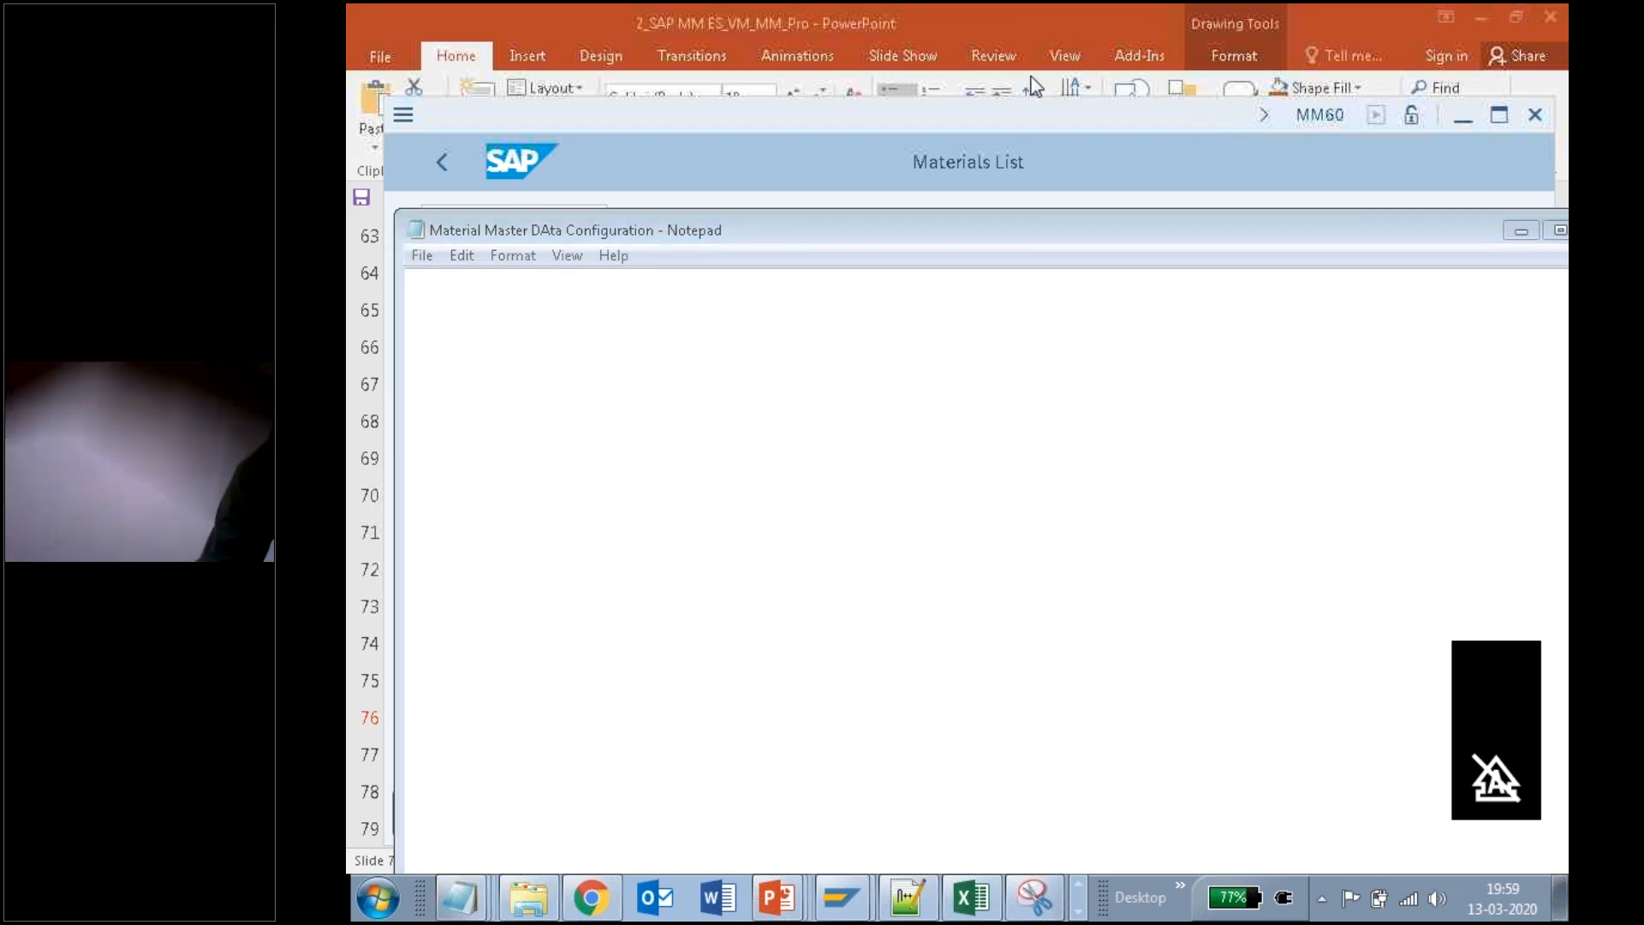
{"action": "mouse_move", "coordinate": [444, 354]}
{"action": "left_mouse_down"}
{"action": "mouse_move", "coordinate": [542, 350]}
{"action": "mouse_move", "coordinate": [498, 426]}
{"action": "mouse_move", "coordinate": [584, 403]}
{"action": "mouse_move", "coordinate": [603, 423]}
{"action": "mouse_move", "coordinate": [609, 382]}
{"action": "mouse_move", "coordinate": [664, 404]}
{"action": "left_mouse_up"}
{"action": "mouse_move", "coordinate": [666, 341]}
{"action": "left_mouse_down"}
{"action": "mouse_move", "coordinate": [680, 406]}
{"action": "mouse_move", "coordinate": [745, 400]}
{"action": "left_mouse_up"}
{"action": "mouse_move", "coordinate": [796, 318]}
{"action": "left_mouse_down"}
{"action": "mouse_move", "coordinate": [814, 353]}
{"action": "mouse_move", "coordinate": [875, 304]}
{"action": "mouse_move", "coordinate": [980, 360]}
{"action": "left_mouse_up"}
{"action": "left_click", "coordinate": [982, 392]}
{"action": "mouse_move", "coordinate": [579, 484]}
{"action": "left_mouse_down"}
{"action": "mouse_move", "coordinate": [514, 541]}
{"action": "mouse_move", "coordinate": [655, 488]}
{"action": "mouse_move", "coordinate": [692, 517]}
{"action": "left_mouse_up"}
{"action": "mouse_move", "coordinate": [730, 447]}
{"action": "left_mouse_down"}
{"action": "mouse_move", "coordinate": [736, 512]}
{"action": "mouse_move", "coordinate": [773, 505]}
{"action": "mouse_move", "coordinate": [798, 454]}
{"action": "mouse_move", "coordinate": [855, 498]}
{"action": "left_mouse_up"}
{"action": "left_click", "coordinate": [794, 433]}
{"action": "left_click_drag", "start_coordinate": [848, 467], "coordinate": [957, 481]}
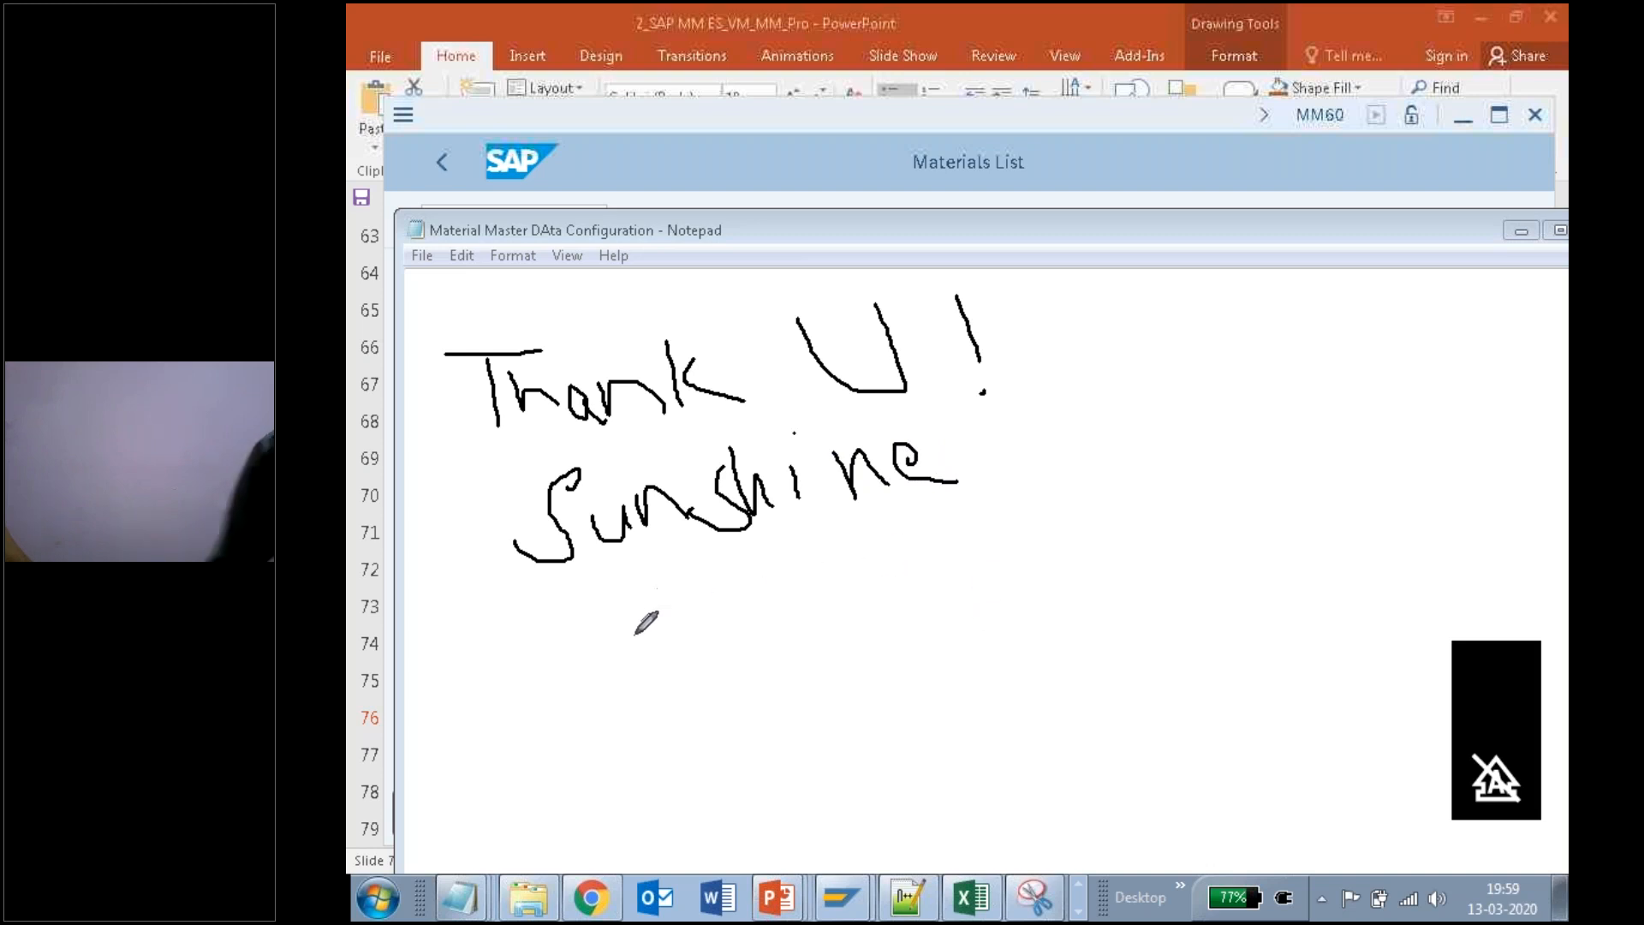
Step: Handwrite the contact phone number below the word Sunshine with the annotation pen
{"action": "left_click_drag", "start_coordinate": [667, 599], "coordinate": [730, 665]}
{"action": "mouse_move", "coordinate": [726, 602]}
{"action": "left_mouse_down"}
{"action": "mouse_move", "coordinate": [809, 600]}
{"action": "mouse_move", "coordinate": [773, 629]}
{"action": "left_mouse_up"}
{"action": "left_click_drag", "start_coordinate": [826, 563], "coordinate": [898, 605]}
{"action": "left_click_drag", "start_coordinate": [916, 550], "coordinate": [951, 602]}
{"action": "mouse_move", "coordinate": [1017, 558]}
{"action": "left_mouse_down"}
{"action": "mouse_move", "coordinate": [1021, 582]}
{"action": "mouse_move", "coordinate": [1011, 557]}
{"action": "mouse_move", "coordinate": [1051, 512]}
{"action": "mouse_move", "coordinate": [1044, 526]}
{"action": "mouse_move", "coordinate": [1119, 563]}
{"action": "left_mouse_up"}
{"action": "mouse_move", "coordinate": [1074, 490]}
{"action": "left_mouse_down"}
{"action": "mouse_move", "coordinate": [1154, 485]}
{"action": "mouse_move", "coordinate": [1164, 535]}
{"action": "left_mouse_up"}
{"action": "mouse_move", "coordinate": [1184, 462]}
{"action": "left_mouse_down"}
{"action": "mouse_move", "coordinate": [1232, 479]}
{"action": "mouse_move", "coordinate": [1211, 501]}
{"action": "left_mouse_up"}
{"action": "mouse_move", "coordinate": [1225, 445]}
{"action": "left_mouse_down"}
{"action": "mouse_move", "coordinate": [1256, 433]}
{"action": "mouse_move", "coordinate": [1267, 491]}
{"action": "left_mouse_up"}
{"action": "mouse_move", "coordinate": [1278, 423]}
{"action": "left_mouse_down"}
{"action": "mouse_move", "coordinate": [1282, 462]}
{"action": "mouse_move", "coordinate": [1327, 443]}
{"action": "mouse_move", "coordinate": [1321, 475]}
{"action": "left_mouse_up"}
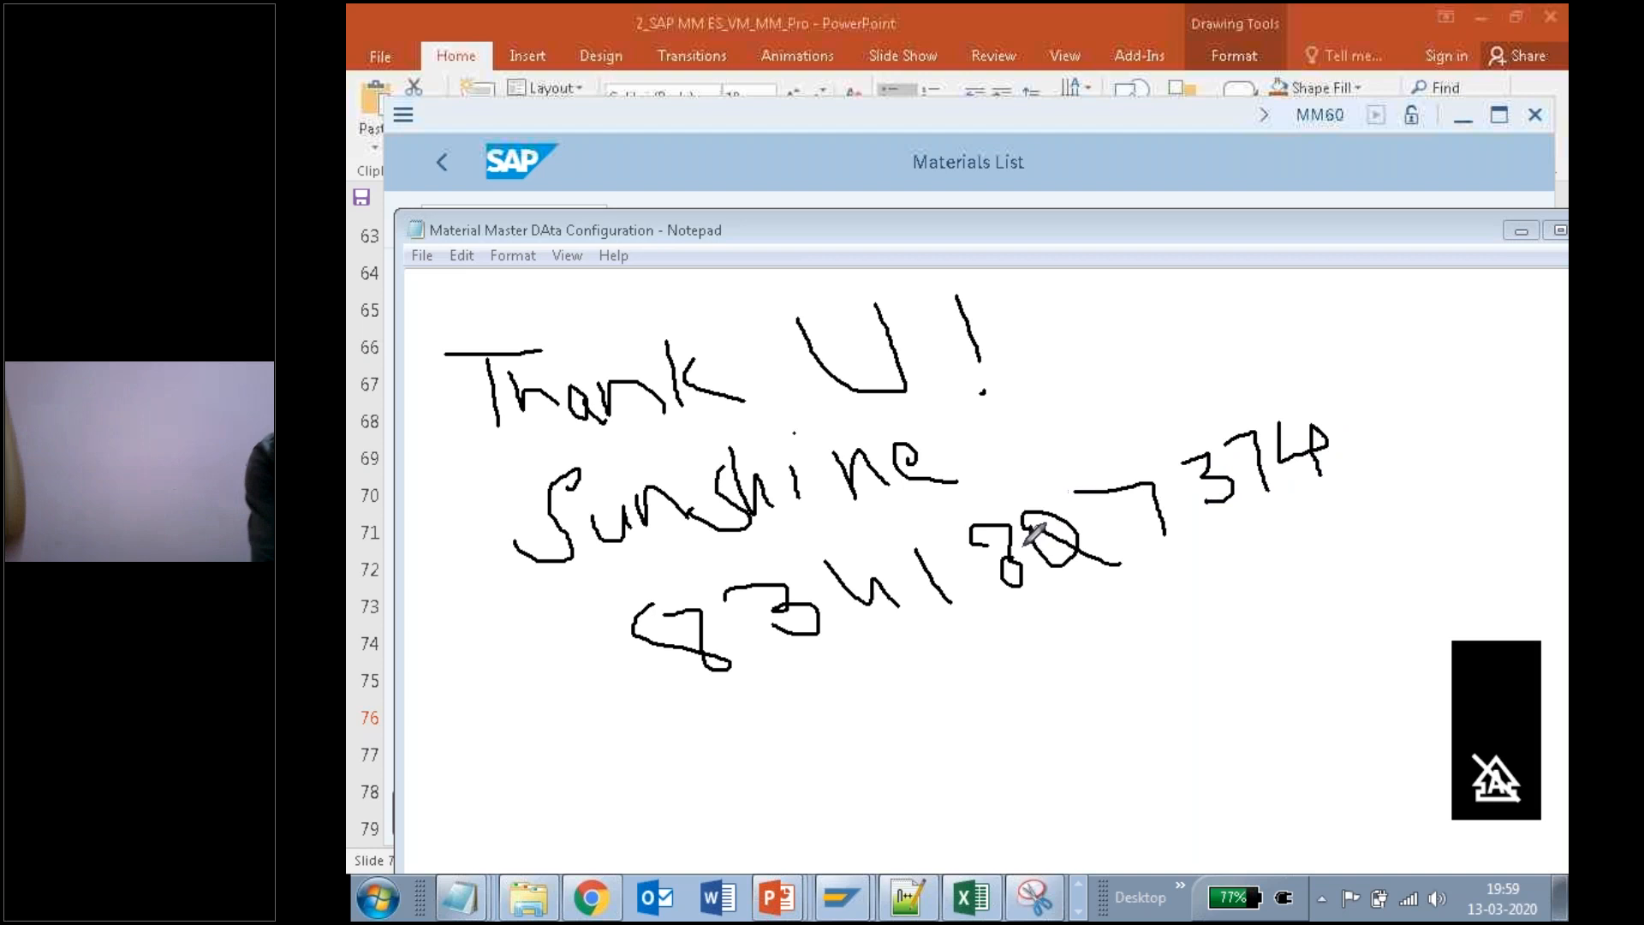